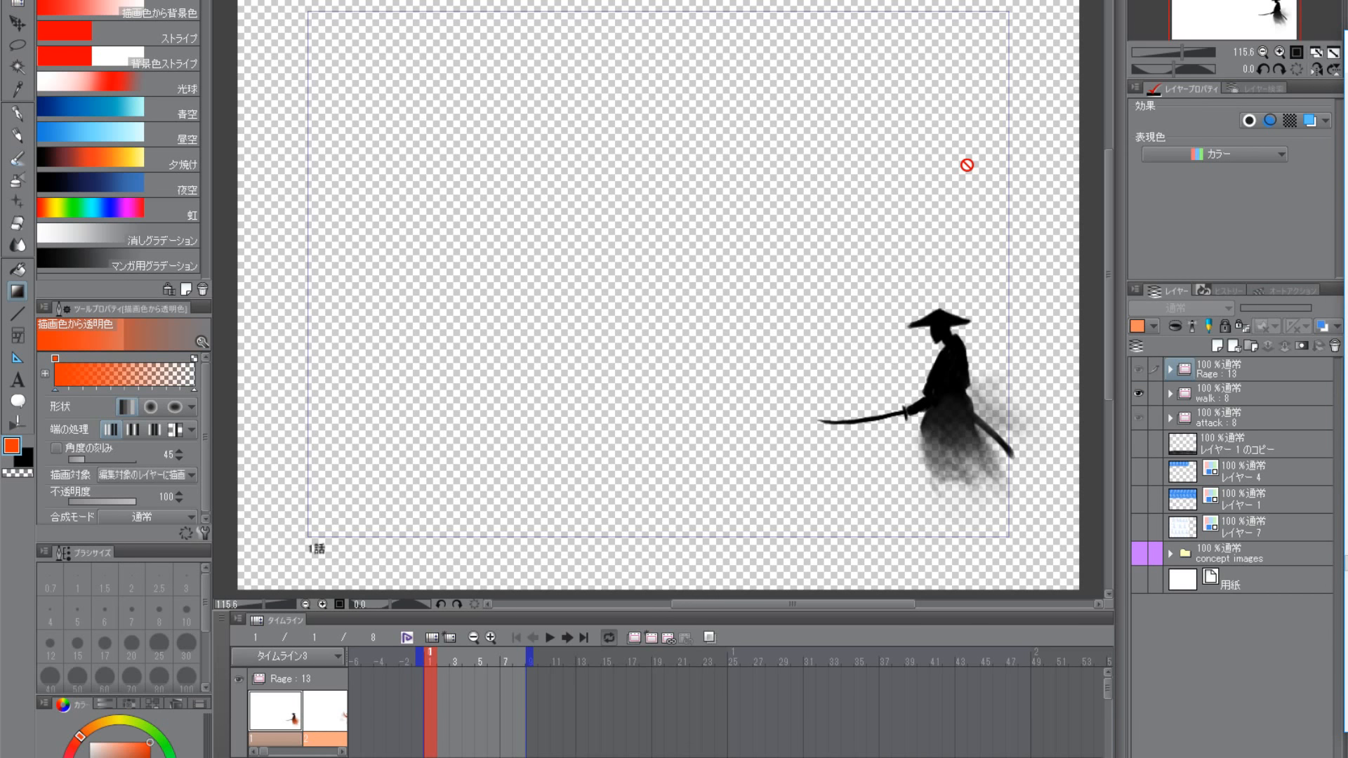
- Select the レイヤー 1 のコピー layer directly below the attack folder
click(1182, 450)
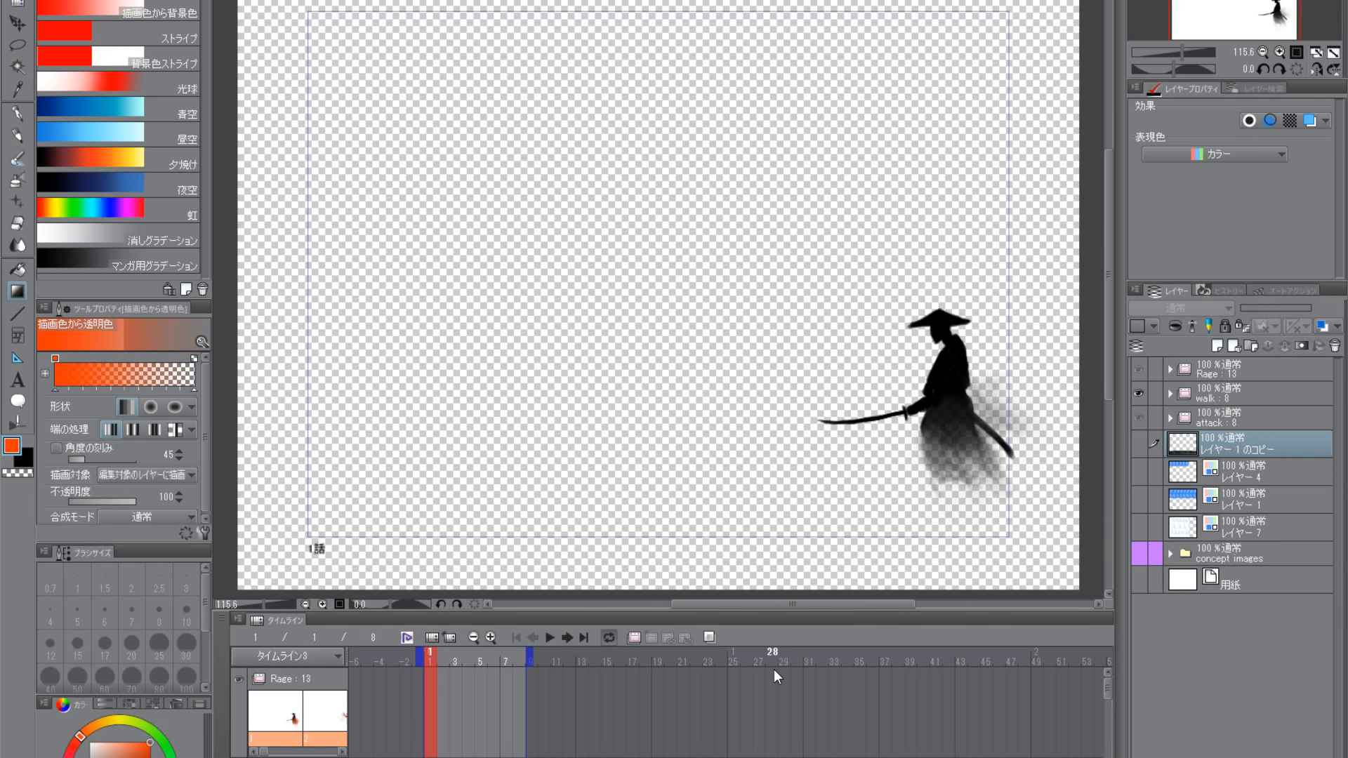
drag(830, 434, 795, 465)
drag(824, 509, 812, 428)
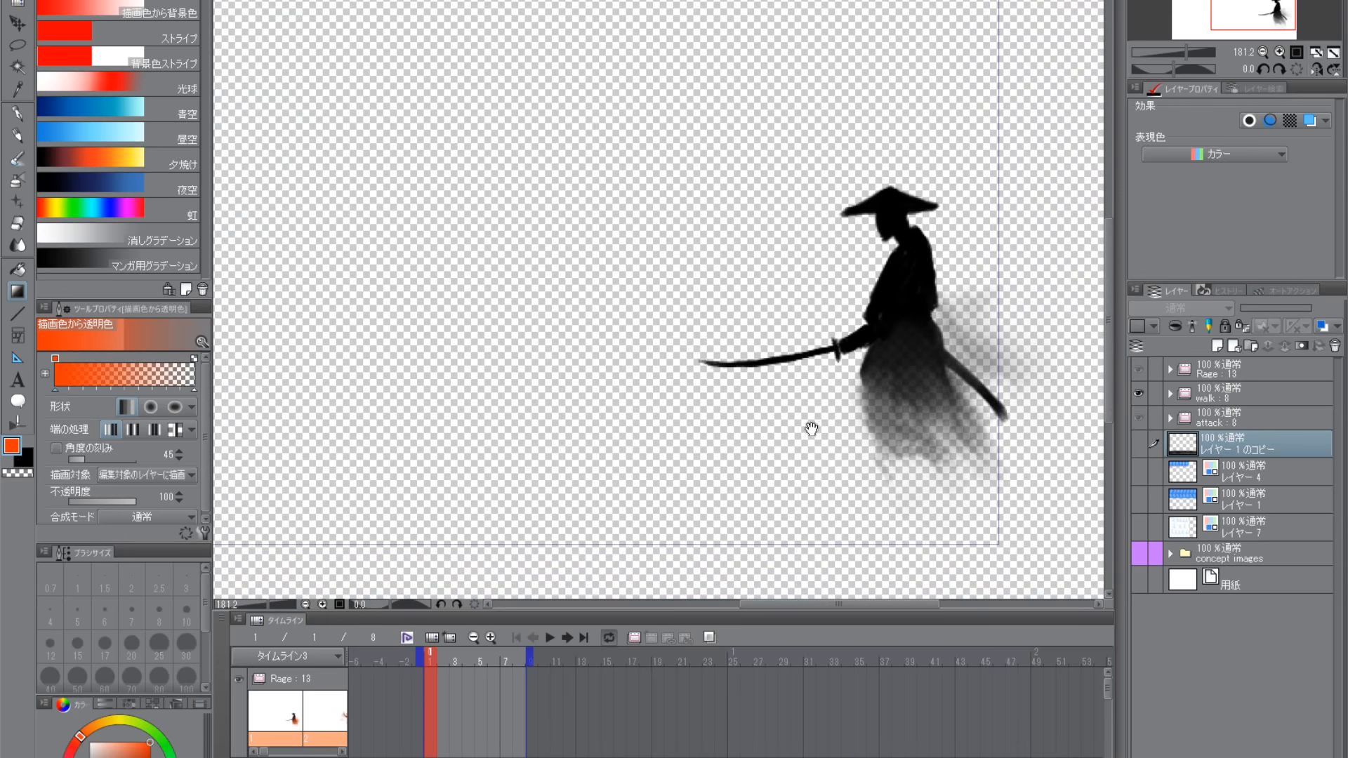
scroll(822, 449, down, 2)
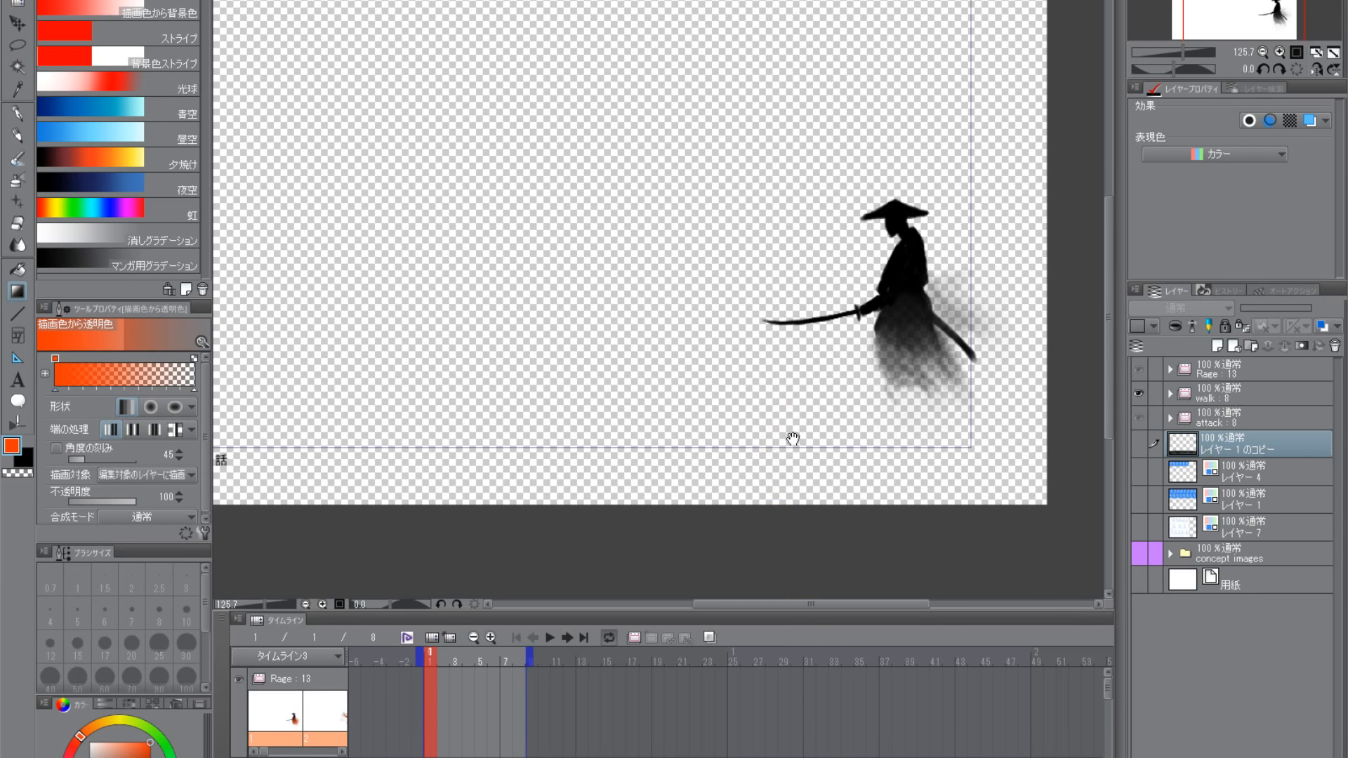
scroll(868, 425, down, 1)
drag(825, 422, 839, 471)
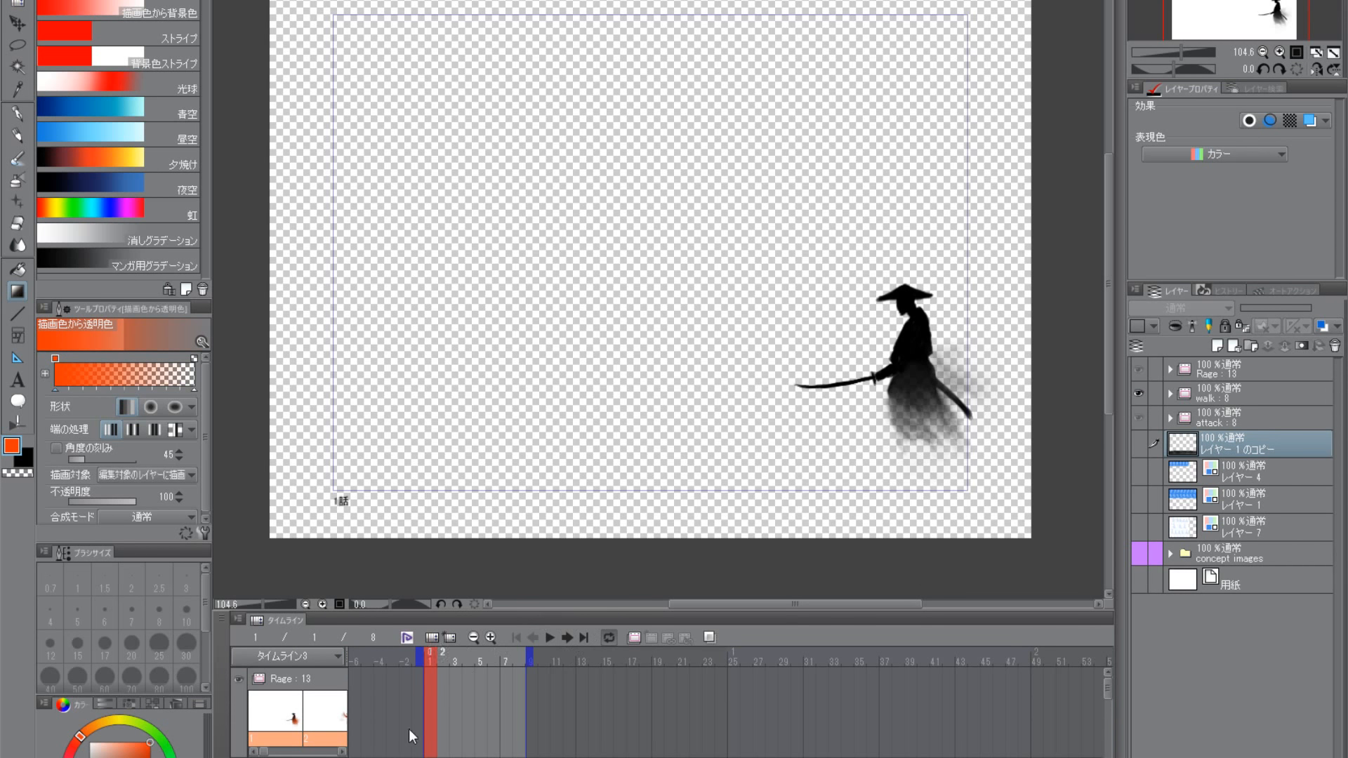
- Review the existing timelines タイムライン1, タイムライン2 and タイムライン3 by switching between them and checking their opening frames
click(337, 657)
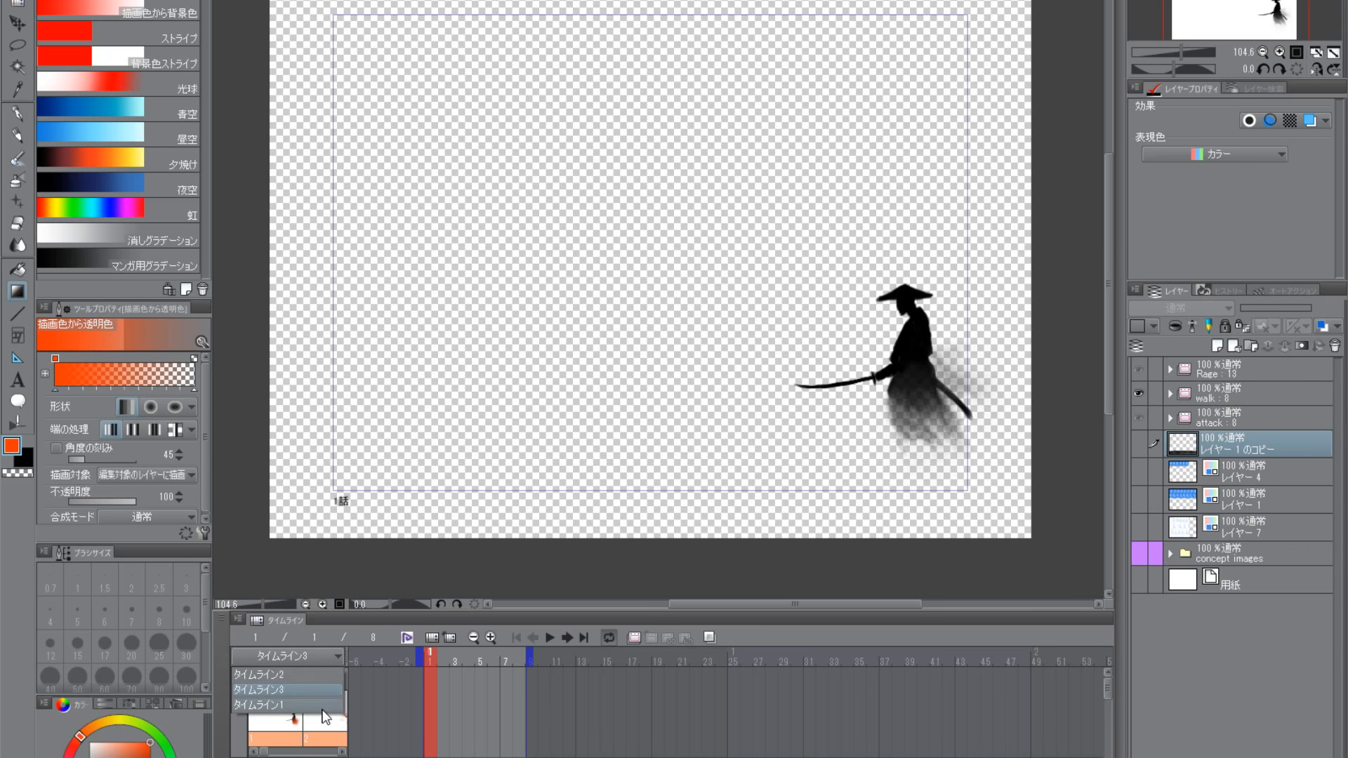
click(323, 706)
click(340, 658)
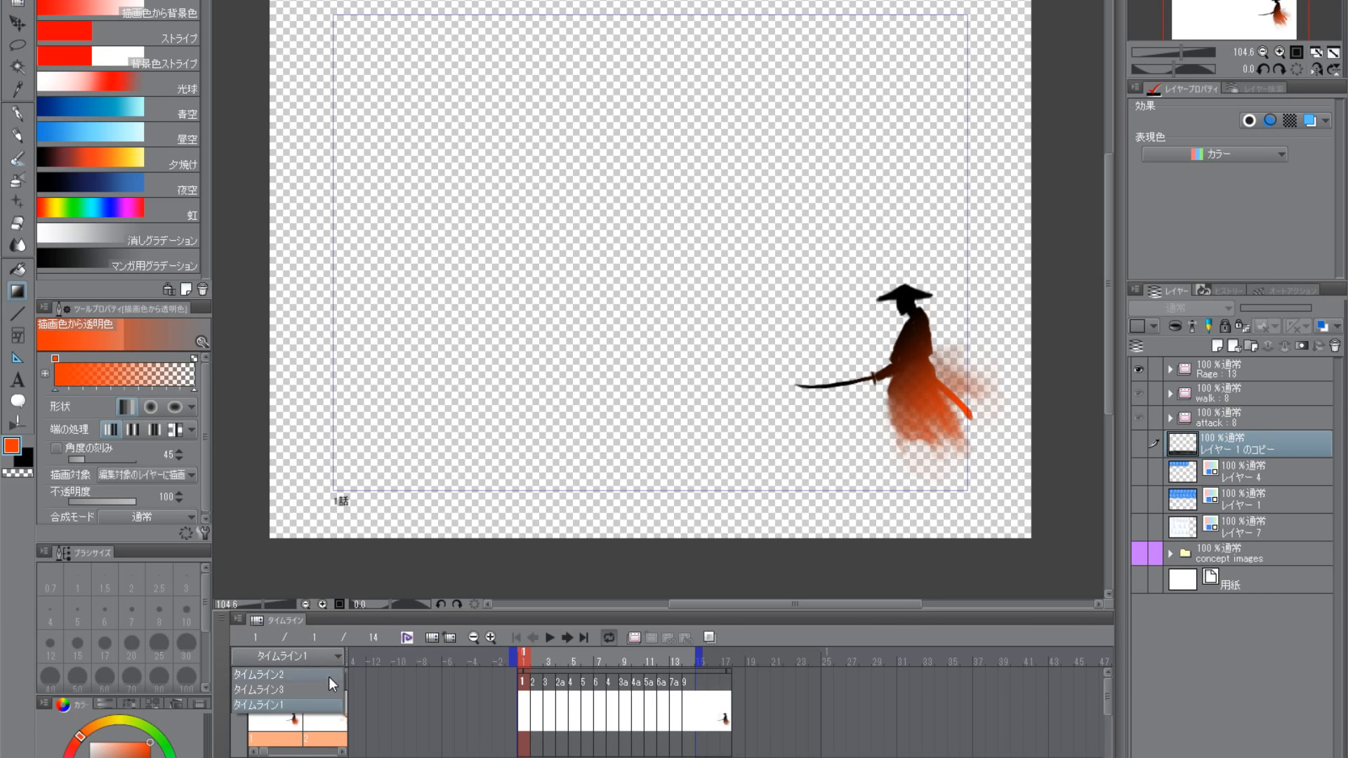
click(323, 678)
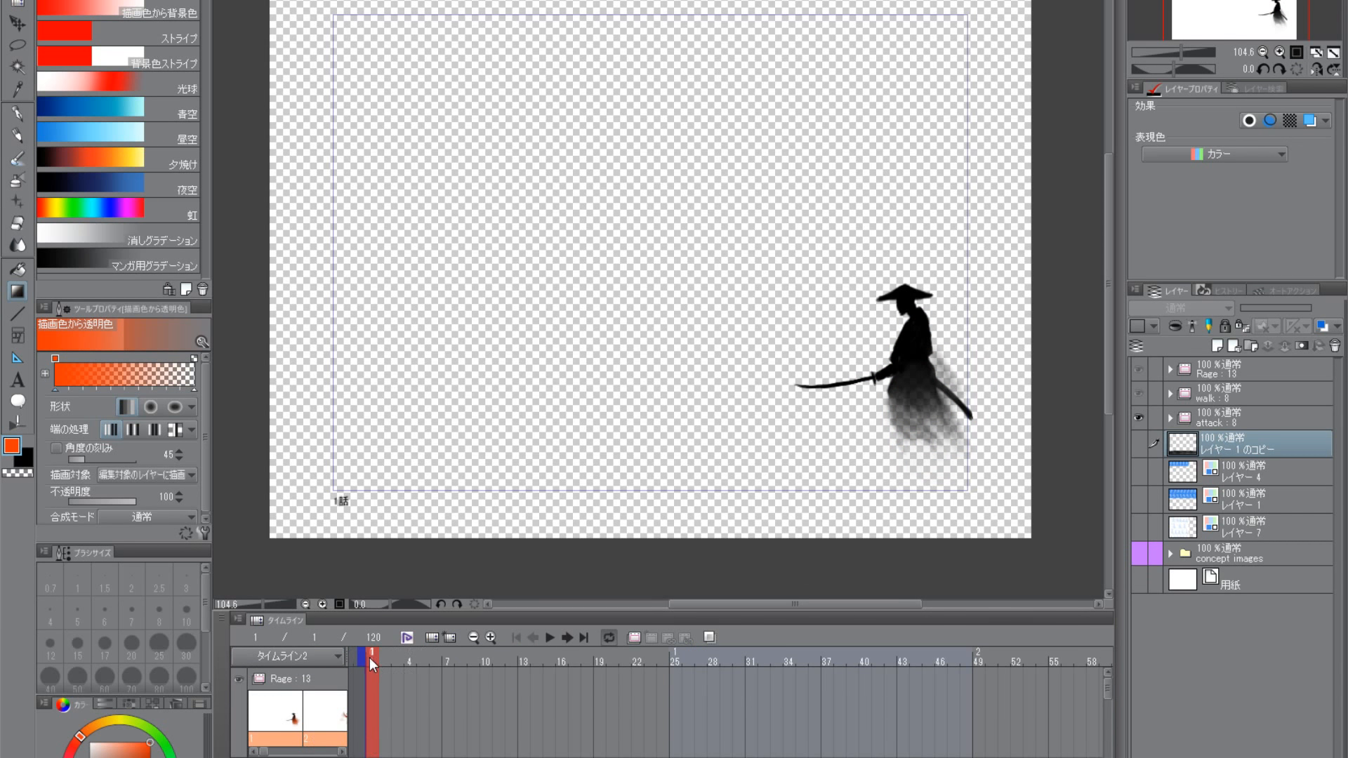
mouse_move(369, 657)
mouse_down()
mouse_move(441, 661)
mouse_move(369, 659)
mouse_up()
click(334, 656)
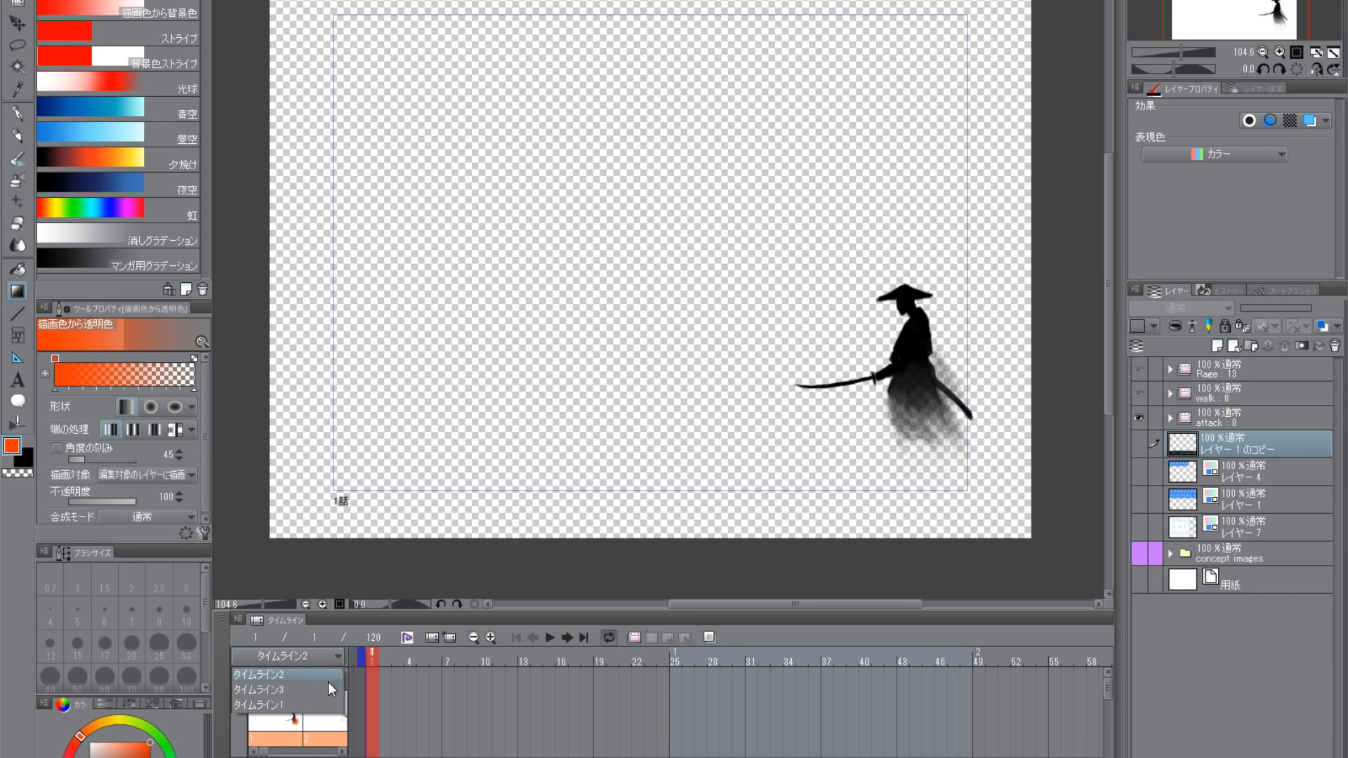
click(329, 689)
mouse_move(368, 659)
mouse_down()
mouse_move(462, 656)
mouse_move(385, 657)
mouse_up()
click(335, 656)
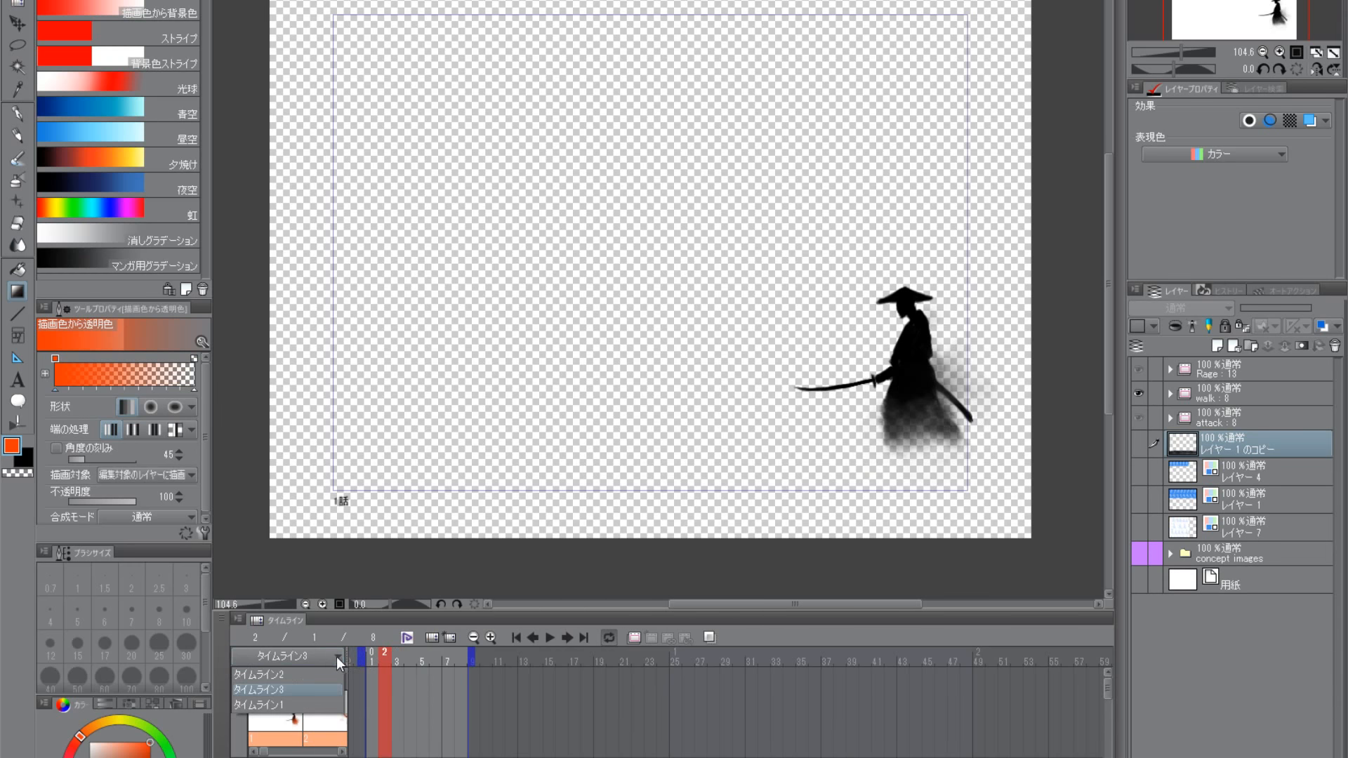
click(330, 703)
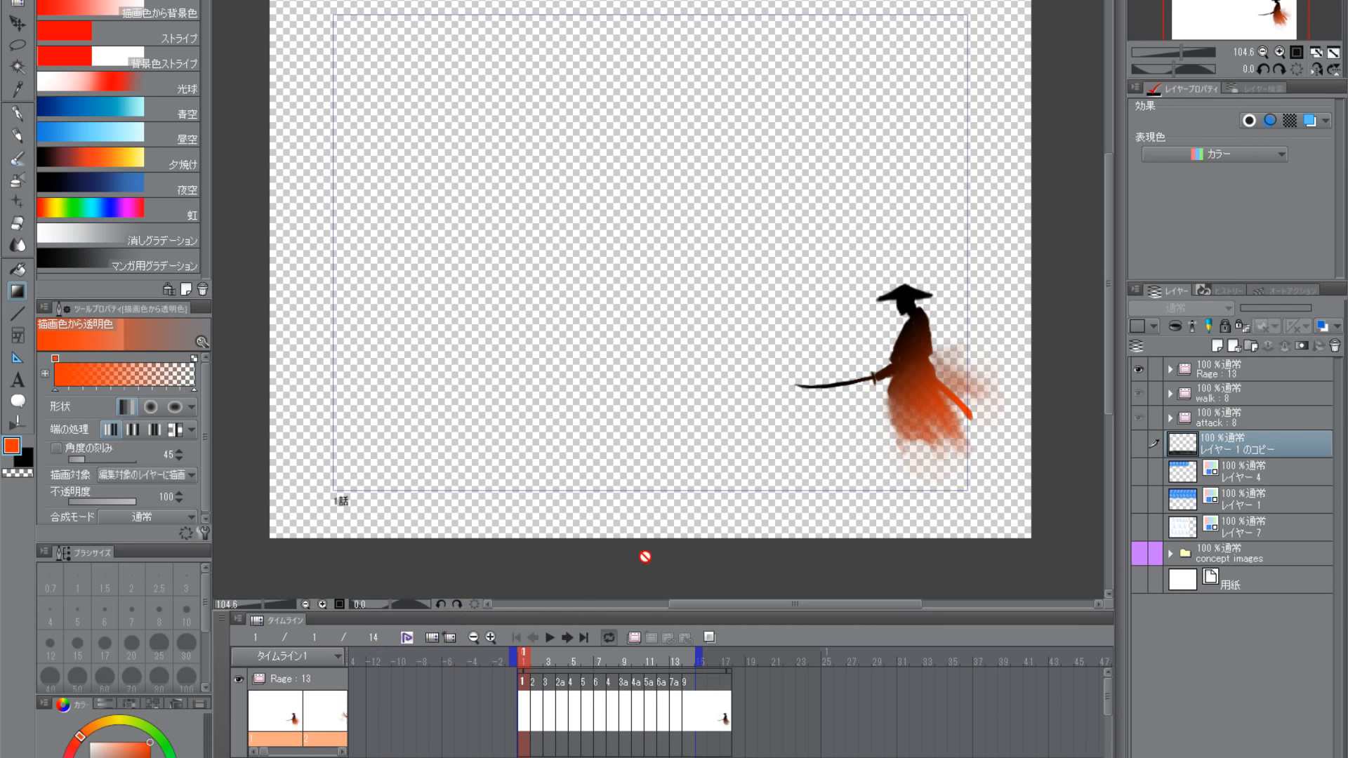
mouse_move(521, 660)
mouse_down()
mouse_move(672, 643)
mouse_move(521, 660)
mouse_up()
click(336, 655)
click(336, 664)
click(335, 659)
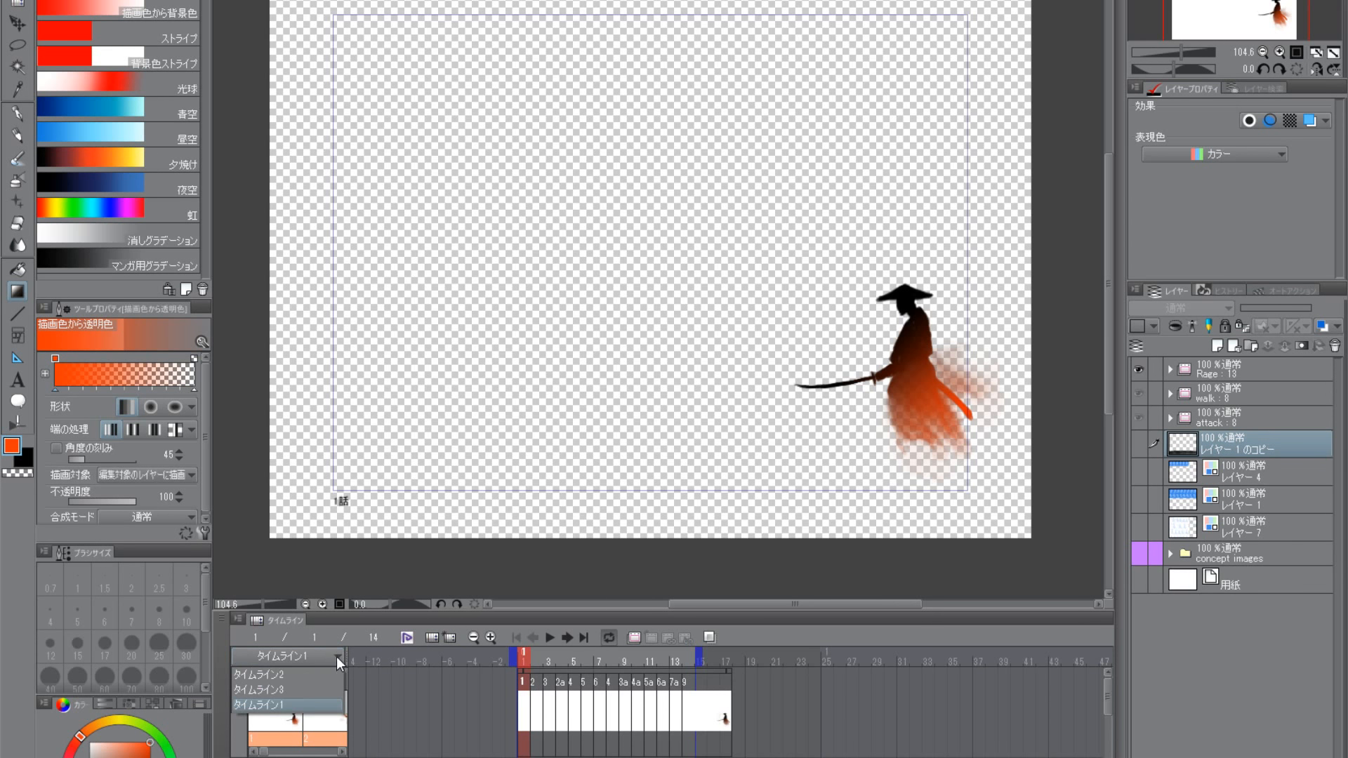
click(336, 656)
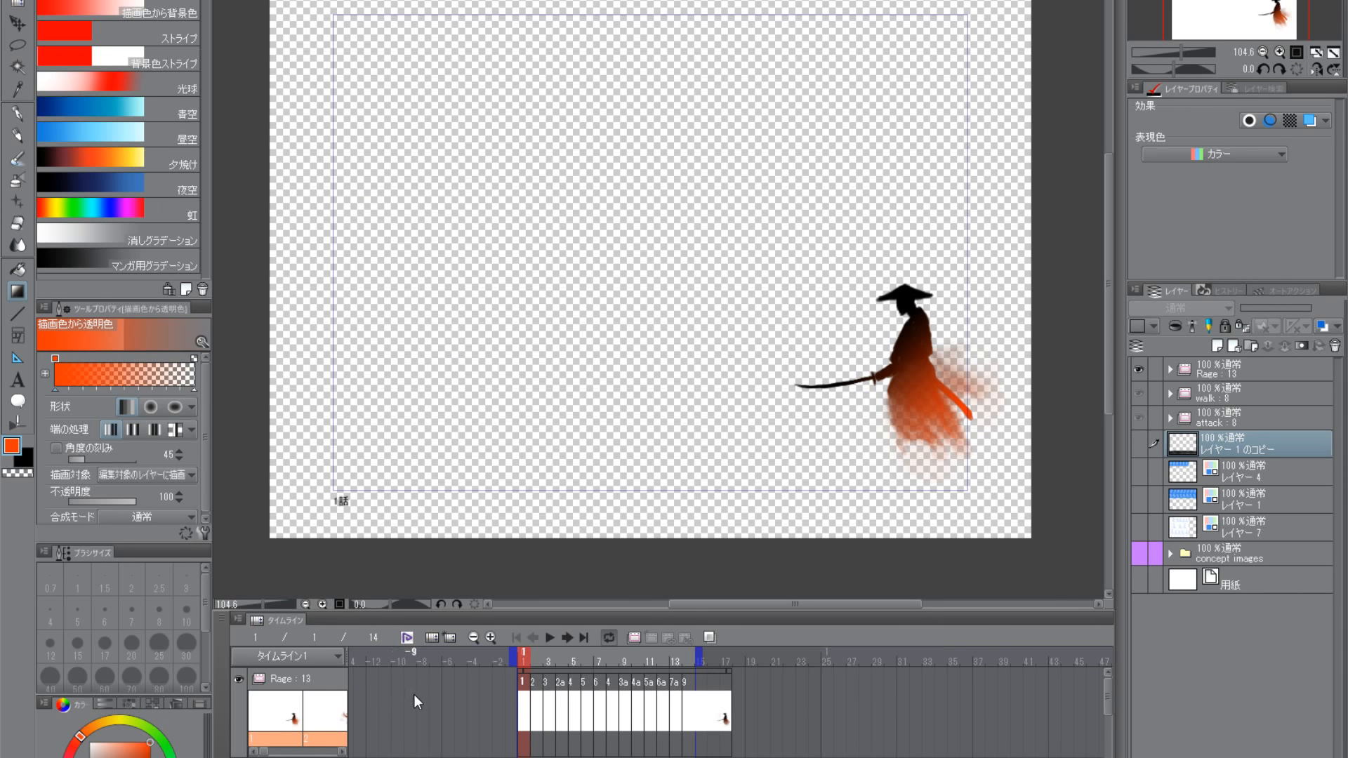
click(339, 657)
click(340, 657)
click(239, 619)
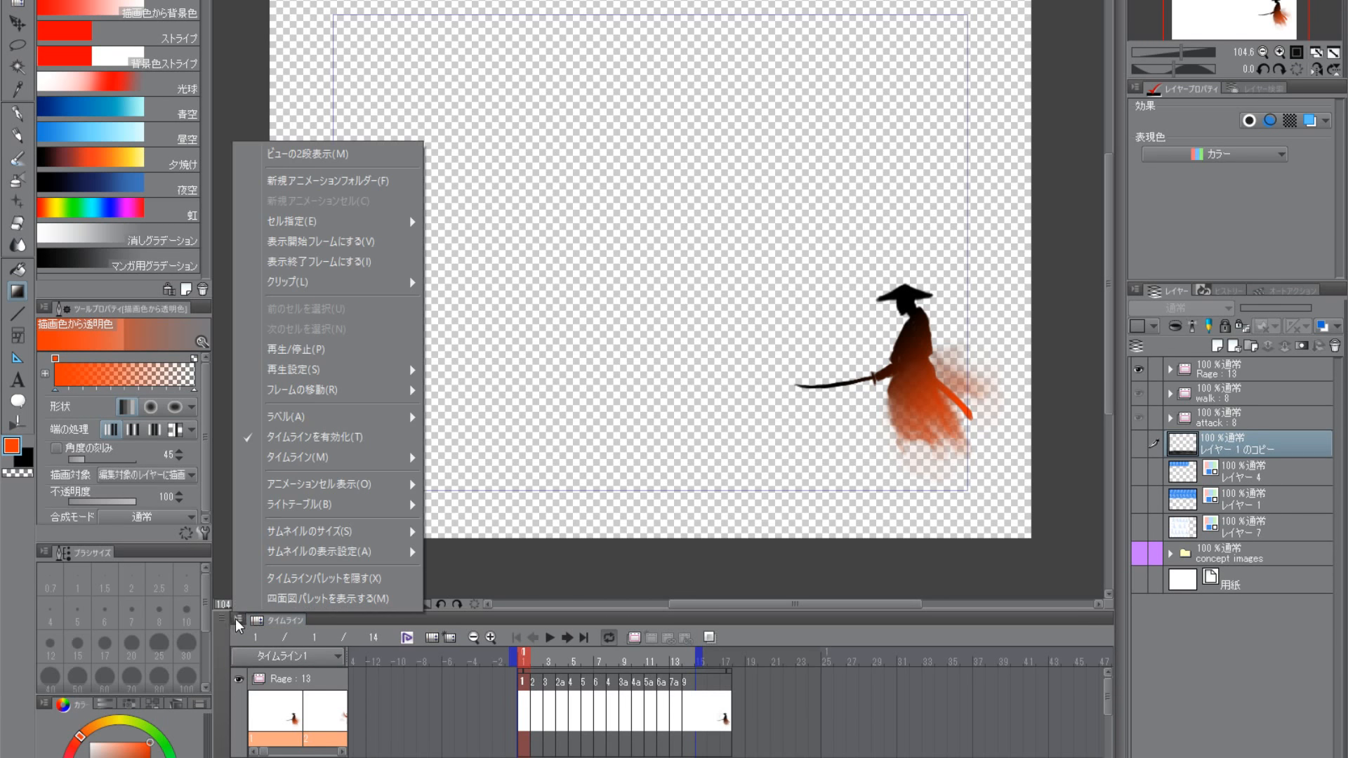
click(271, 621)
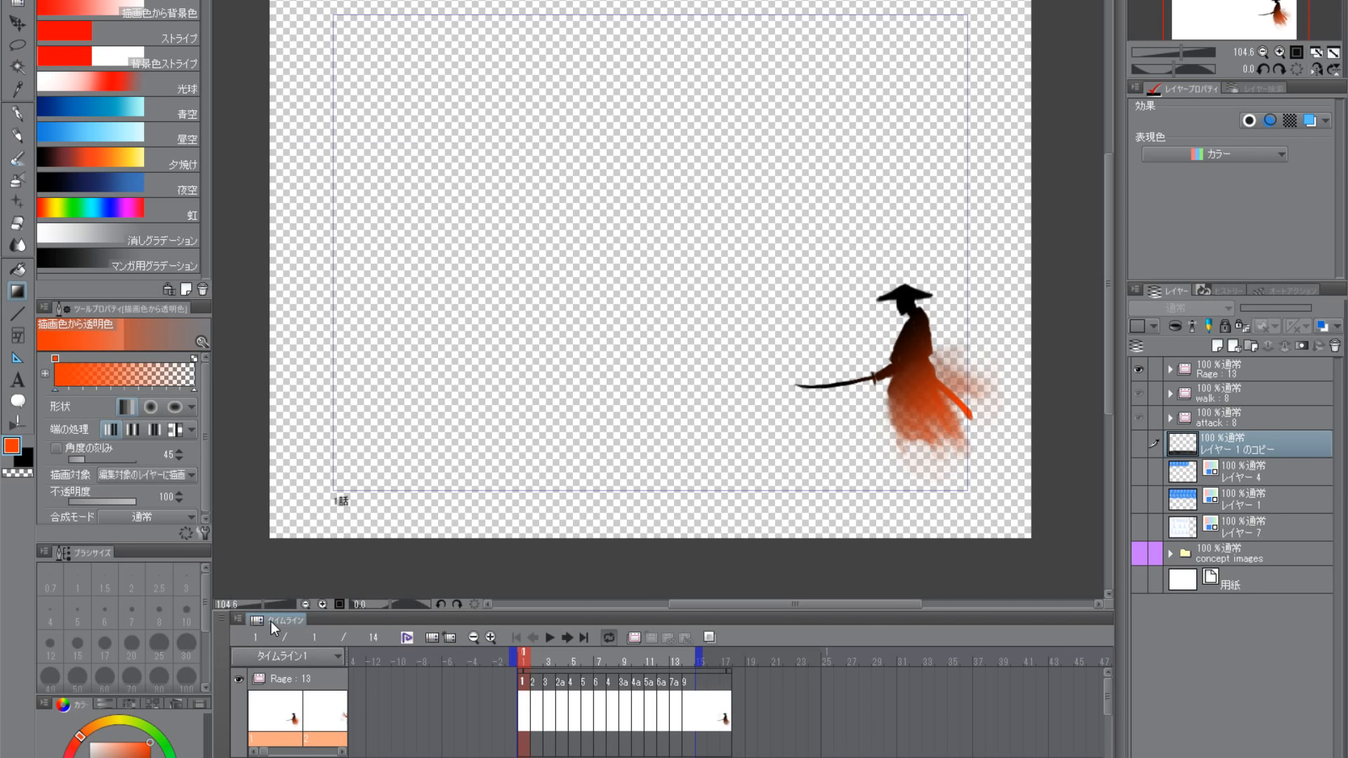
- Create a new timeline named タイムライン4 with a frame rate of 24 and a playback time of 9 frames
click(451, 637)
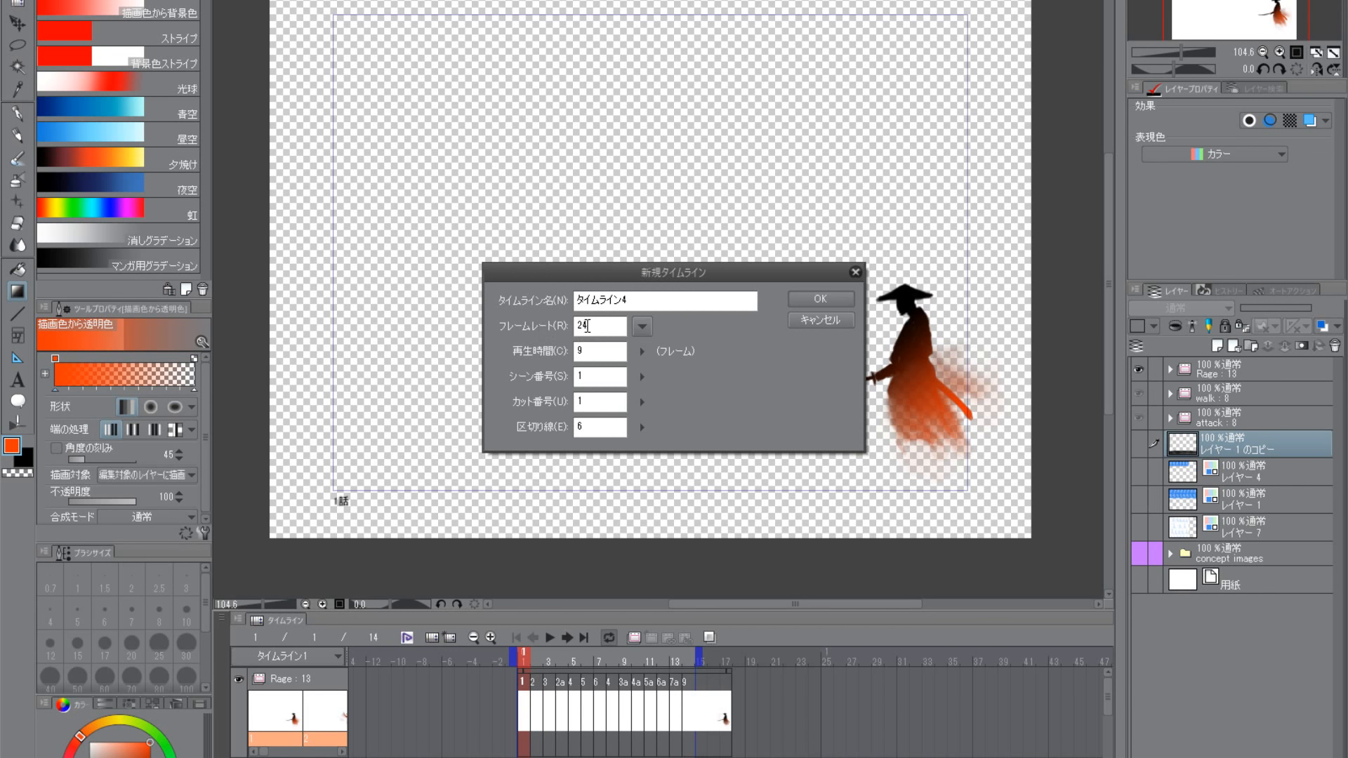
double_click(583, 325)
click(586, 356)
click(832, 299)
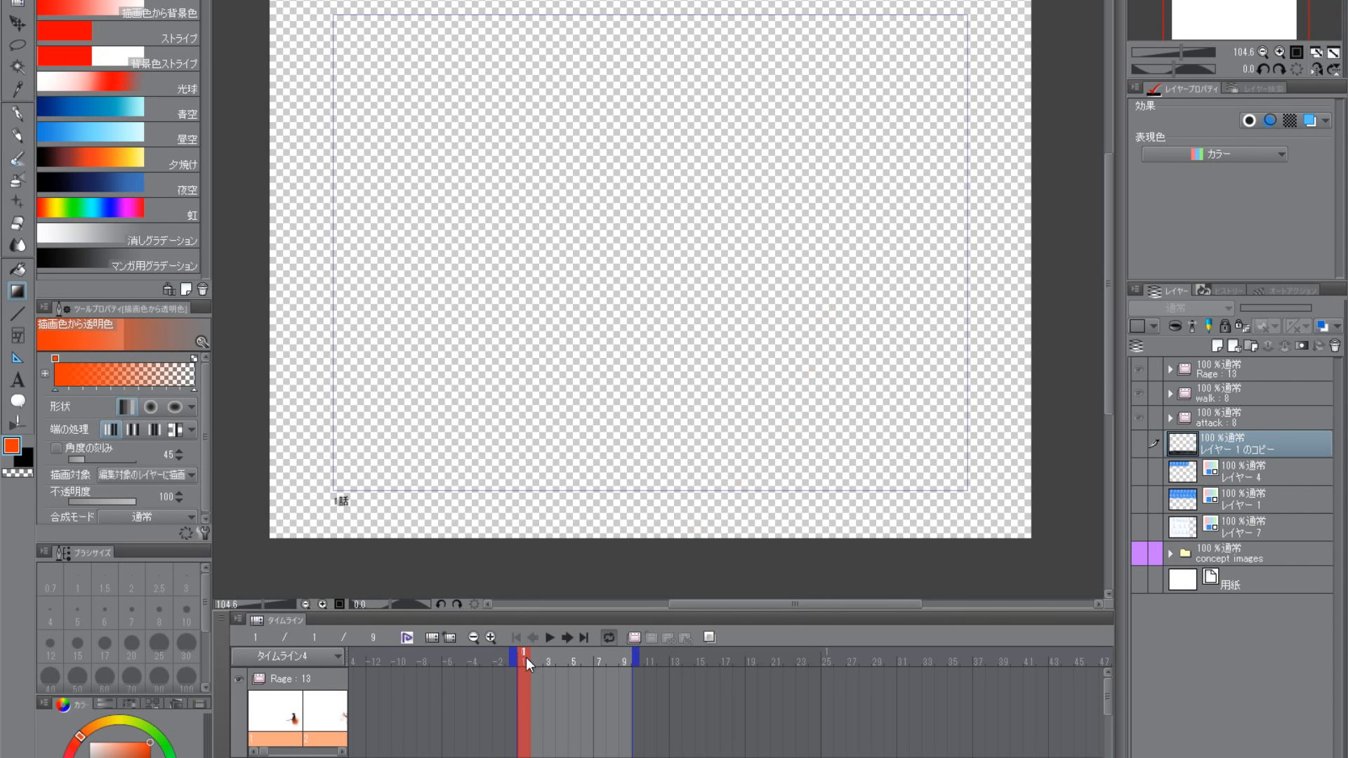
drag(525, 658, 490, 657)
- Add a new animation folder below the attack folder and name it enemyDeath
click(635, 638)
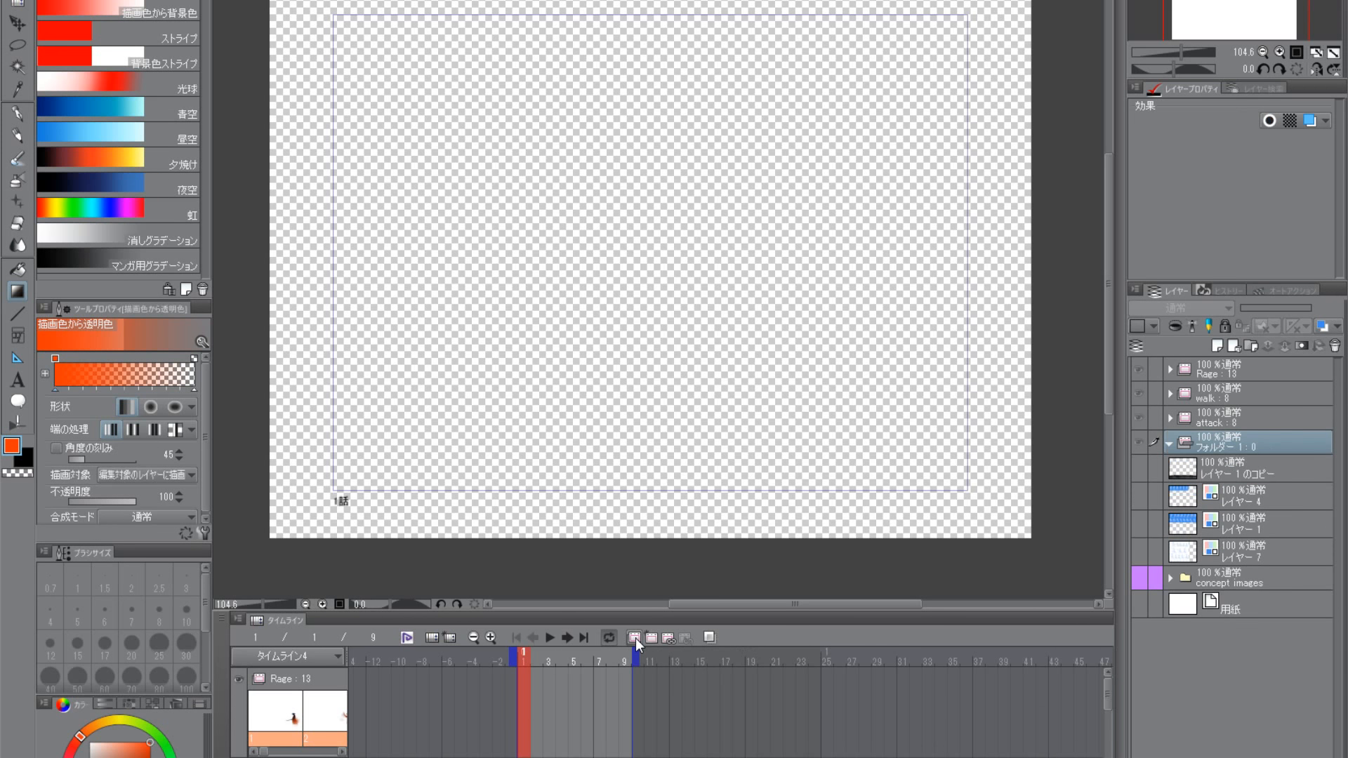
double_click(1219, 448)
key(Zenkaku_Hankaku)
text(えねm)
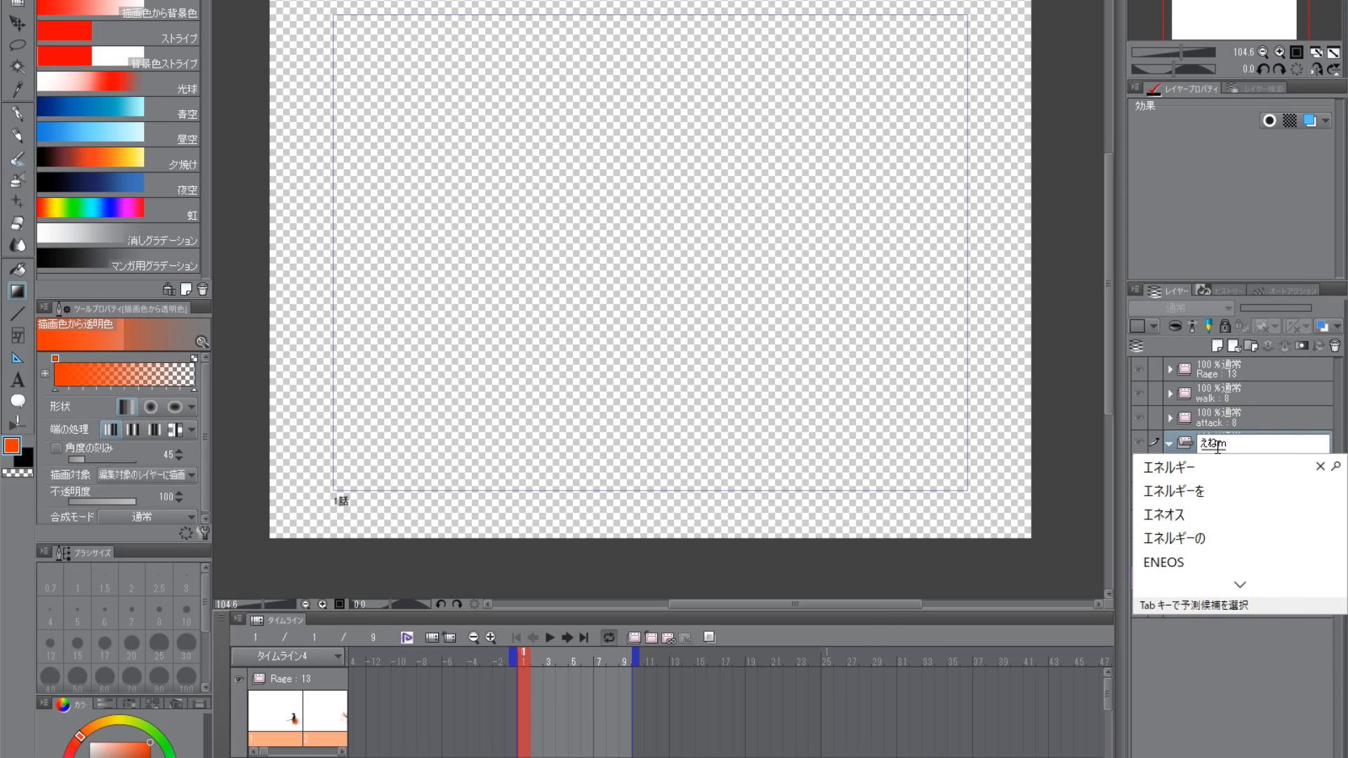
key(Escape)
key(Zenkaku_Hankaku)
text(en)
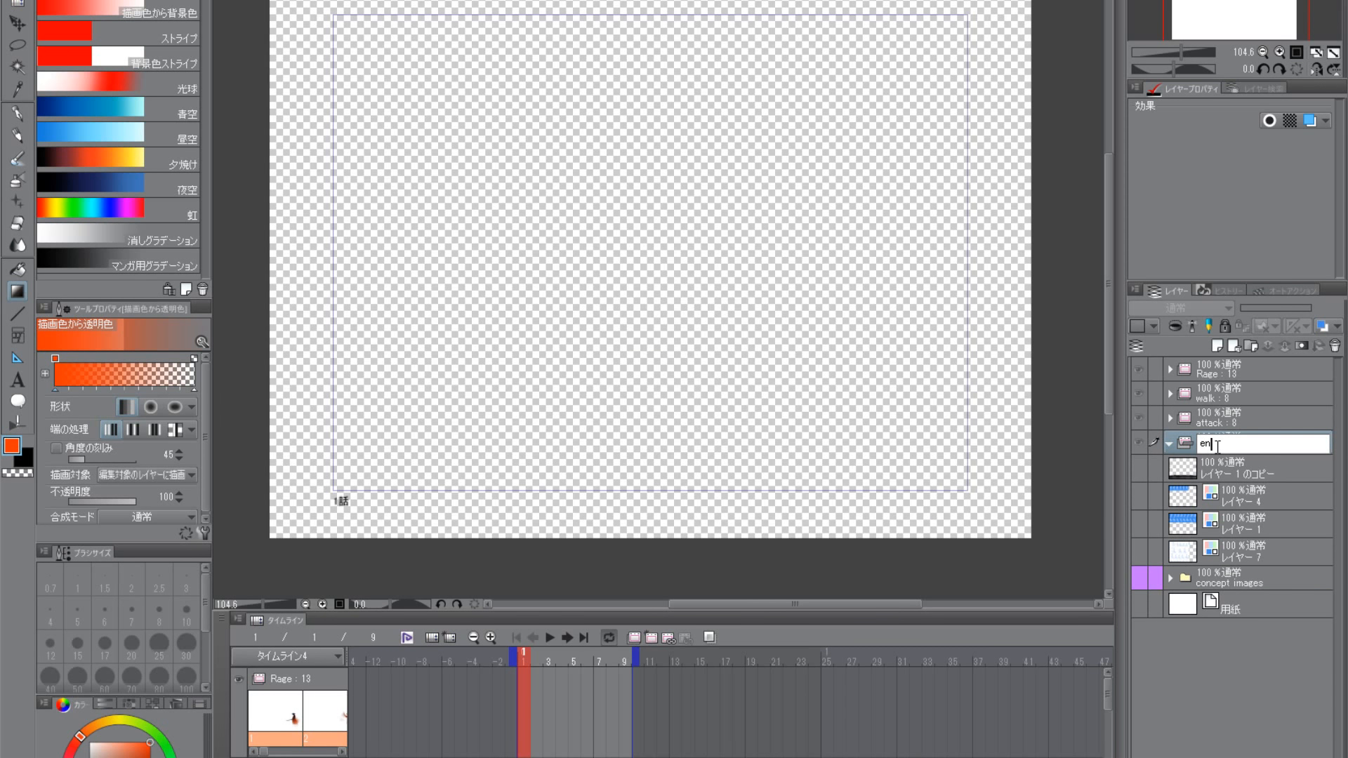
text(emyDeath)
key(Return)
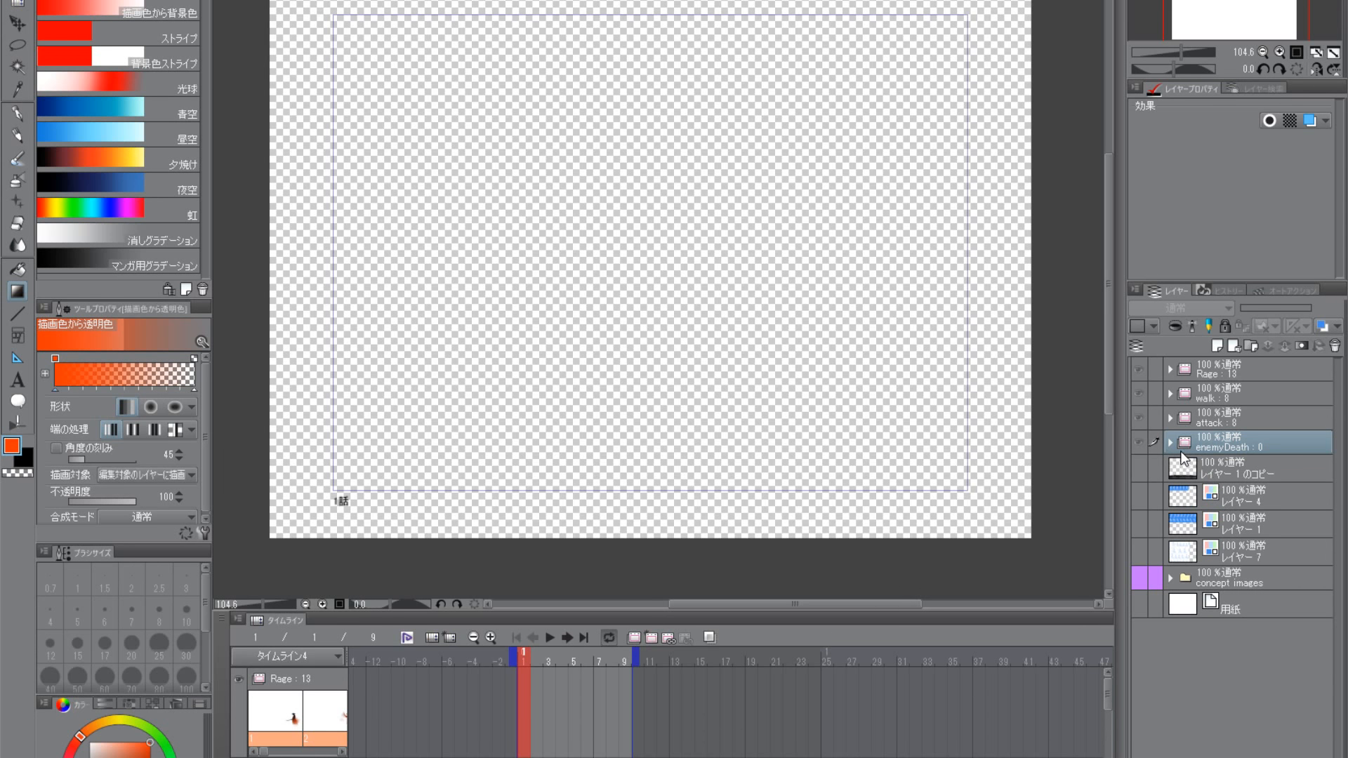
- Examine the layers around enemyDeath and the first cells of the attack and walk folders for a starting pose
click(1170, 418)
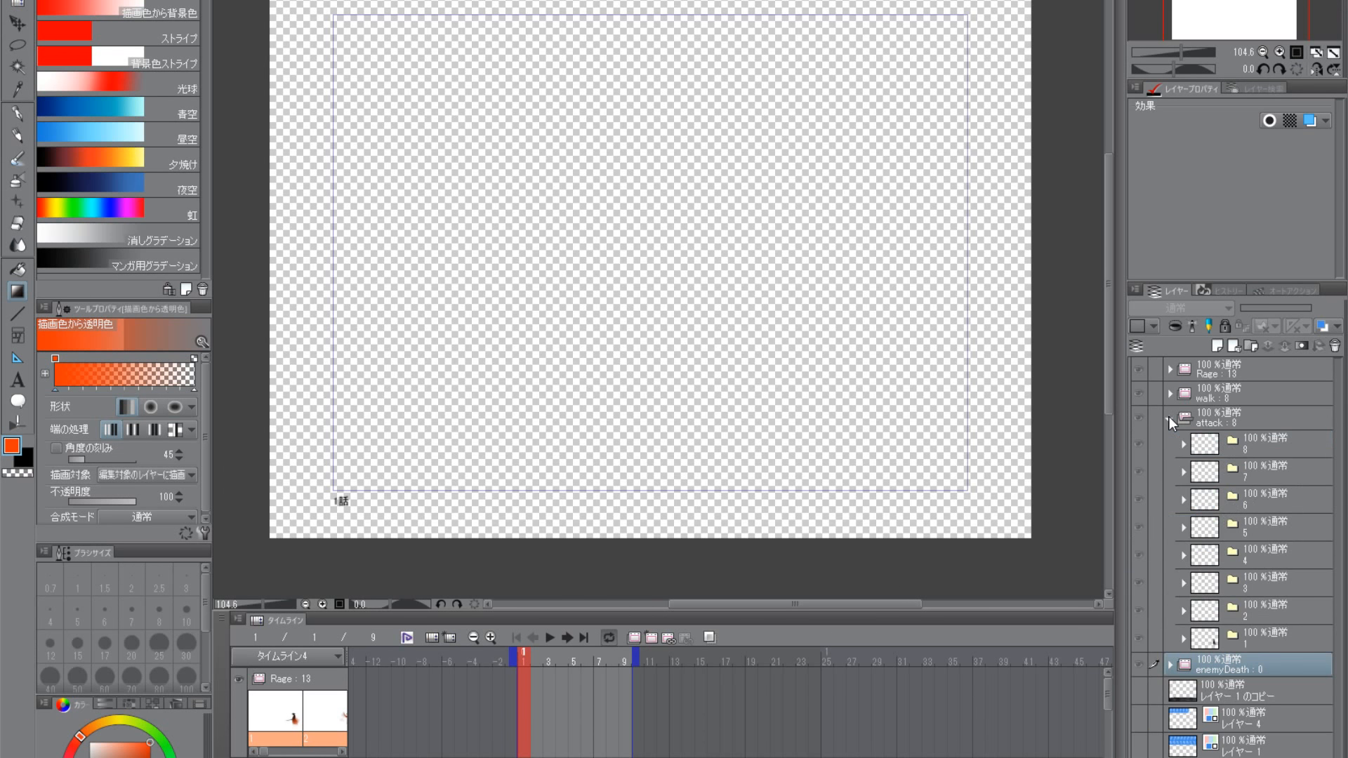
click(1170, 419)
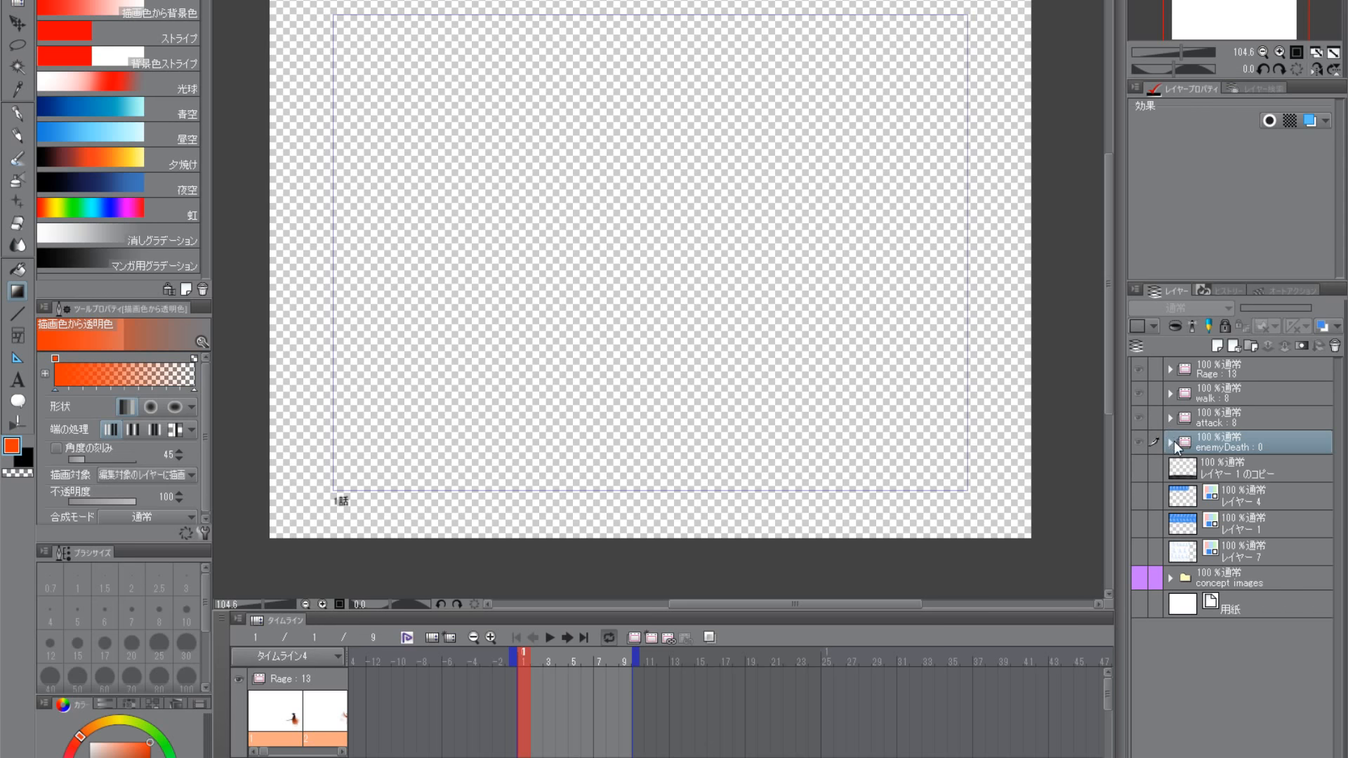
click(1186, 466)
click(1190, 500)
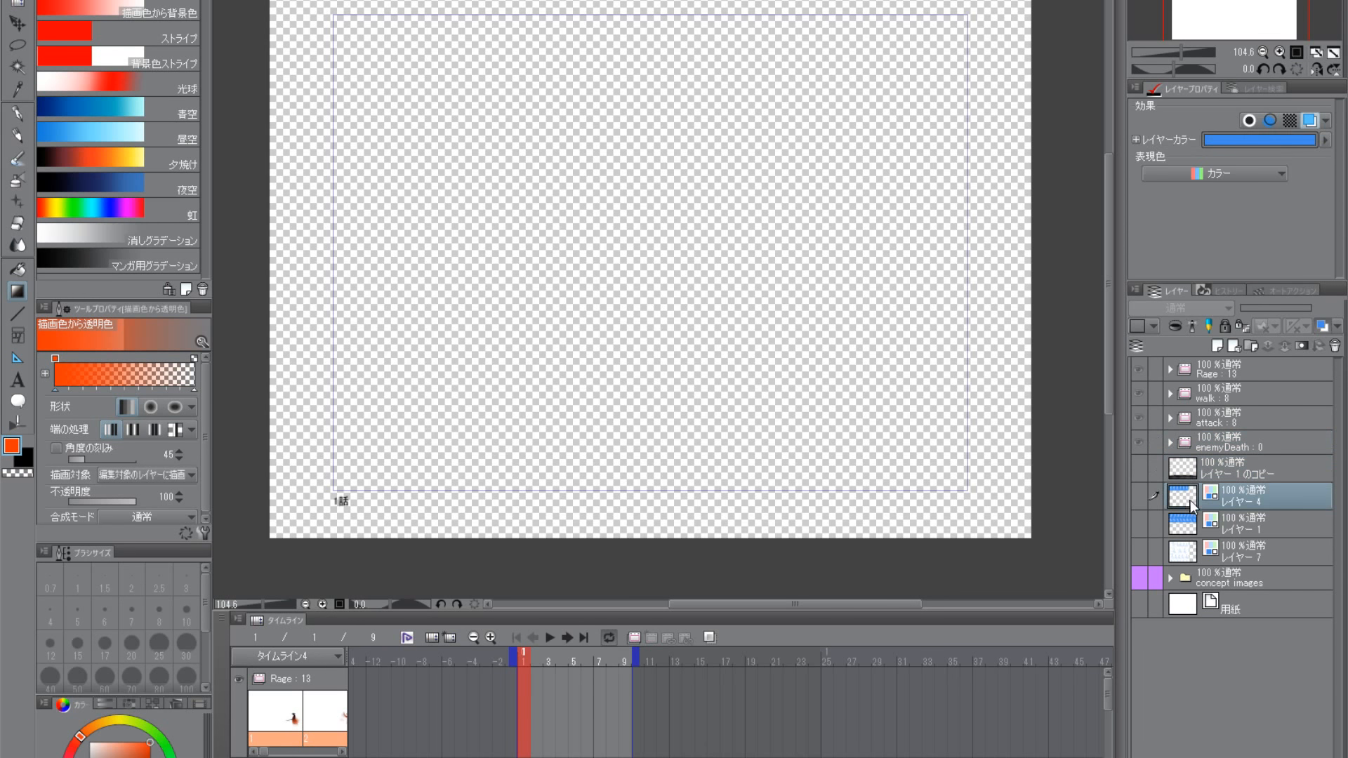
click(1192, 525)
click(1183, 465)
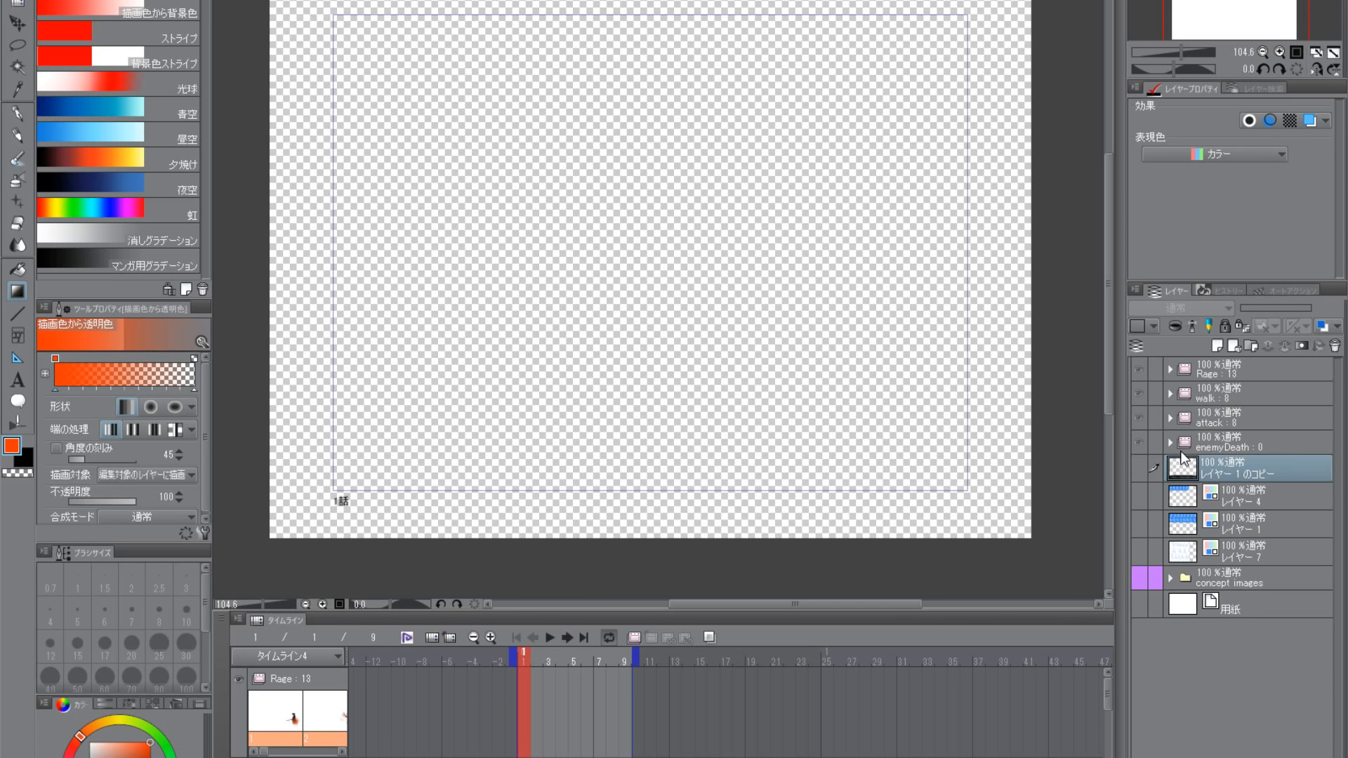
click(1187, 448)
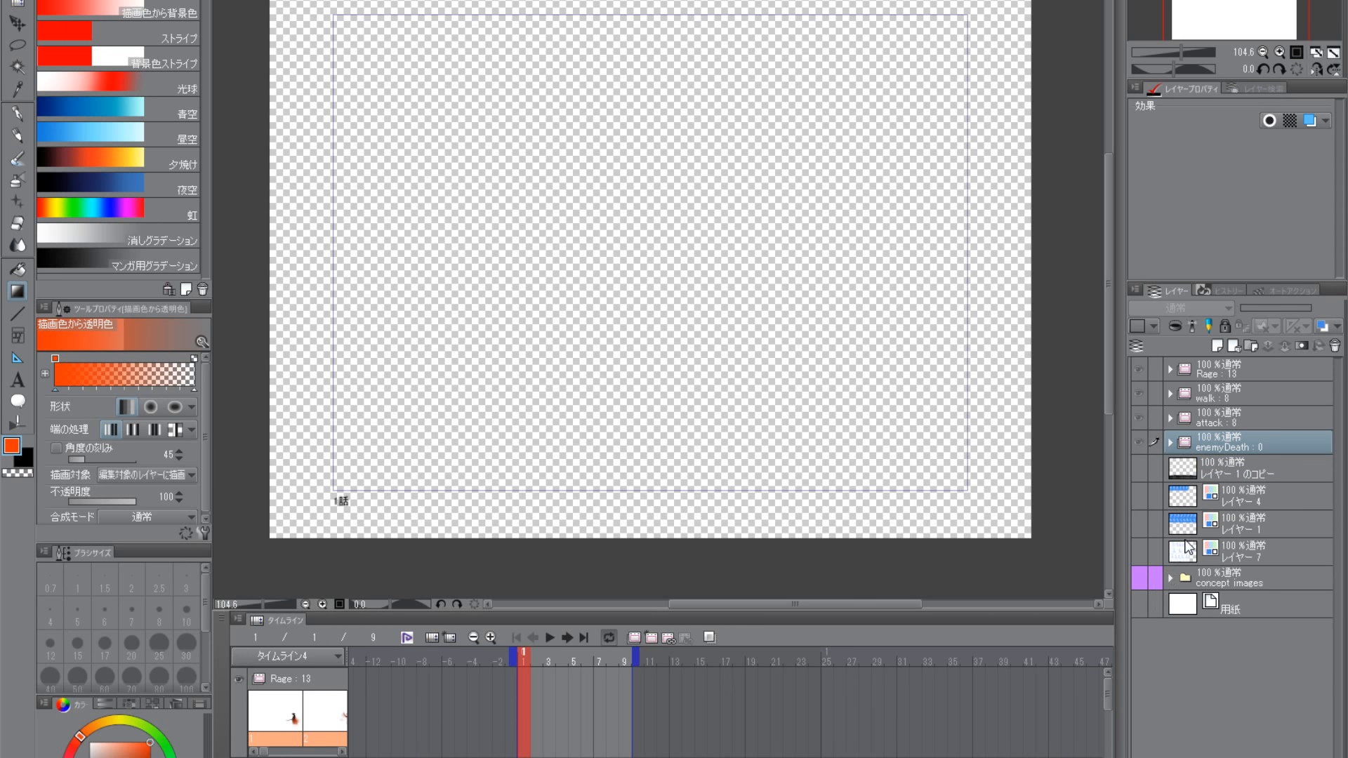
click(1170, 417)
click(1201, 643)
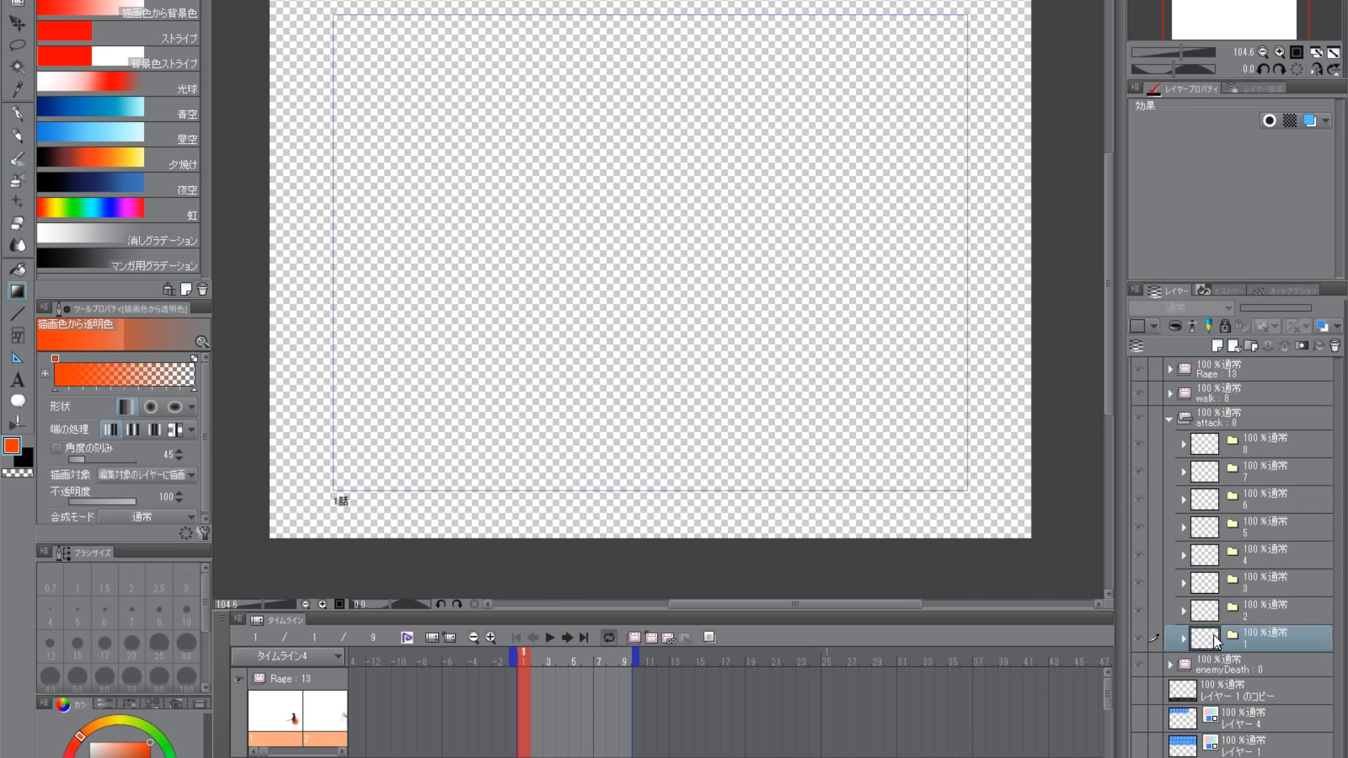
click(1169, 419)
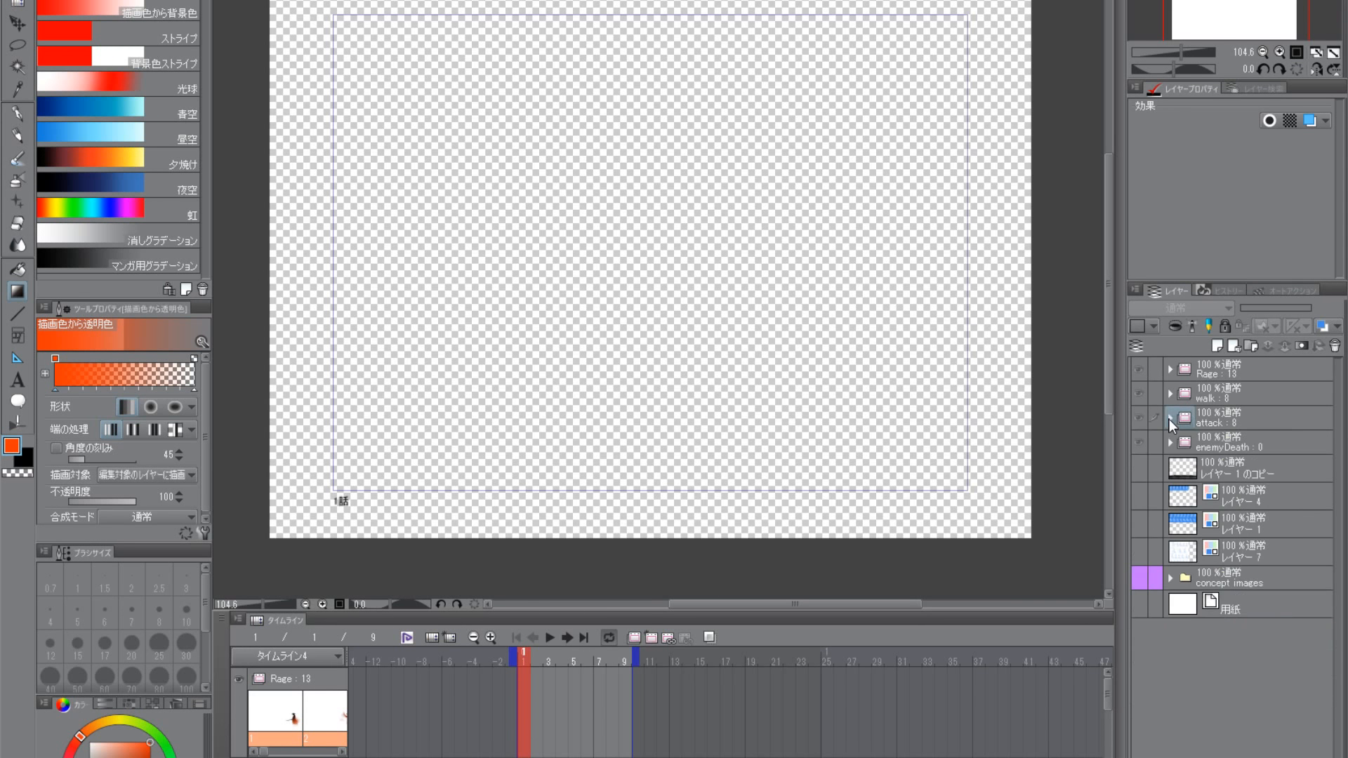
click(1169, 395)
click(1200, 615)
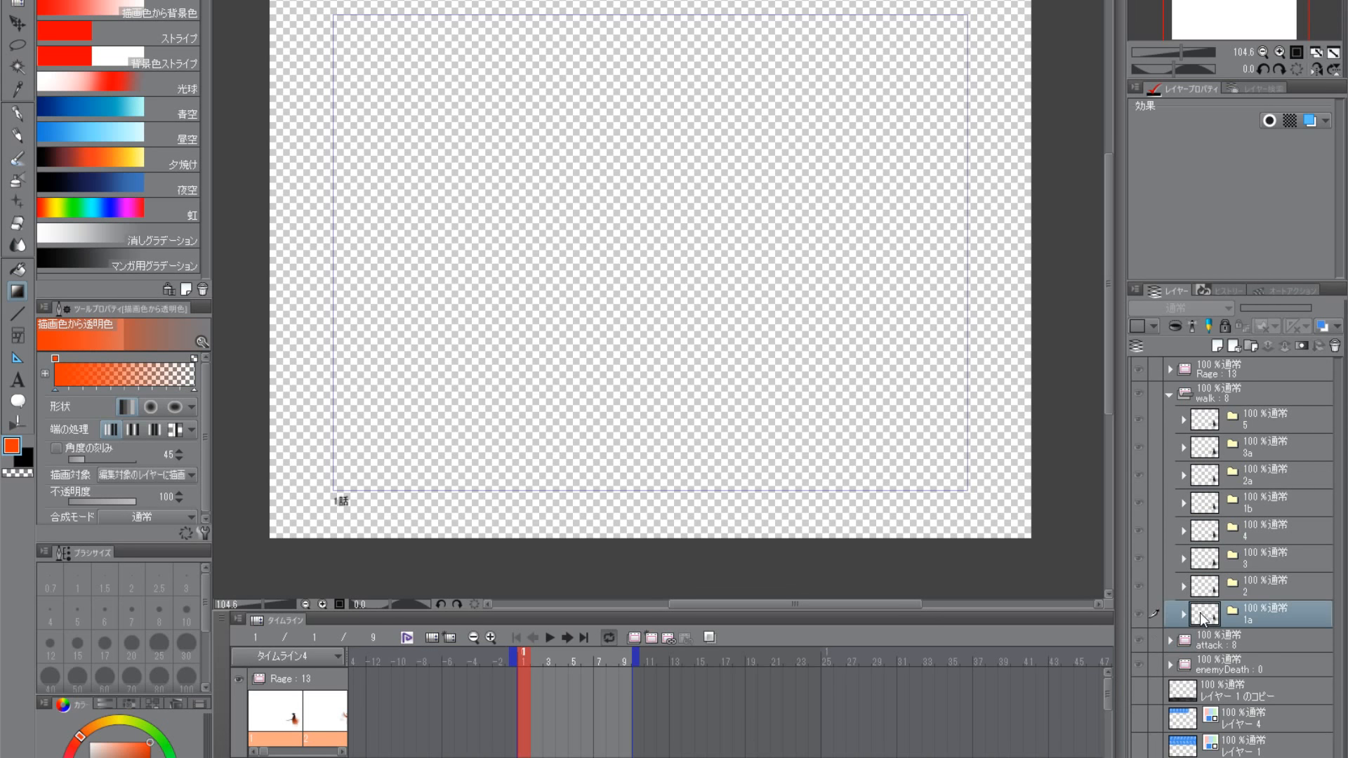
click(1169, 395)
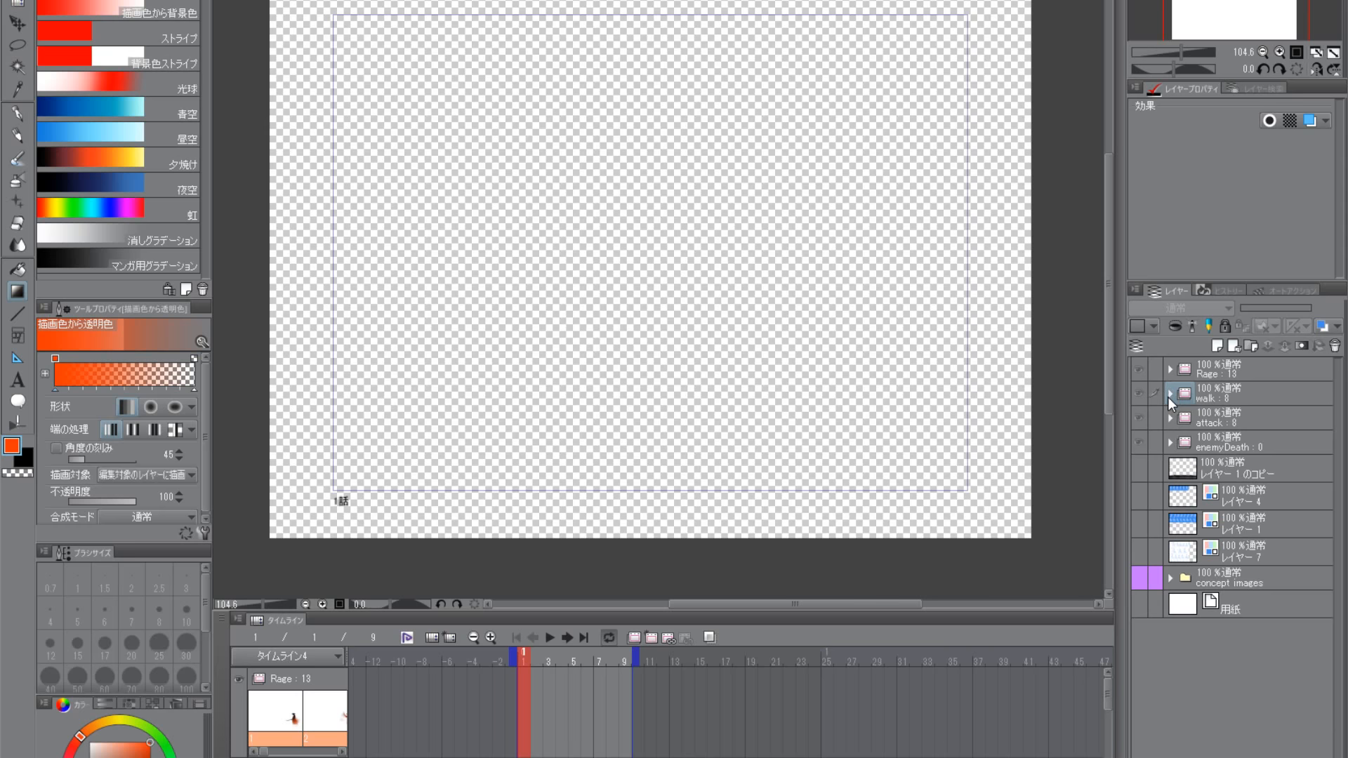
- Duplicate cell folder 1a of the walk animation and move the copy into the enemyDeath folder
click(1169, 396)
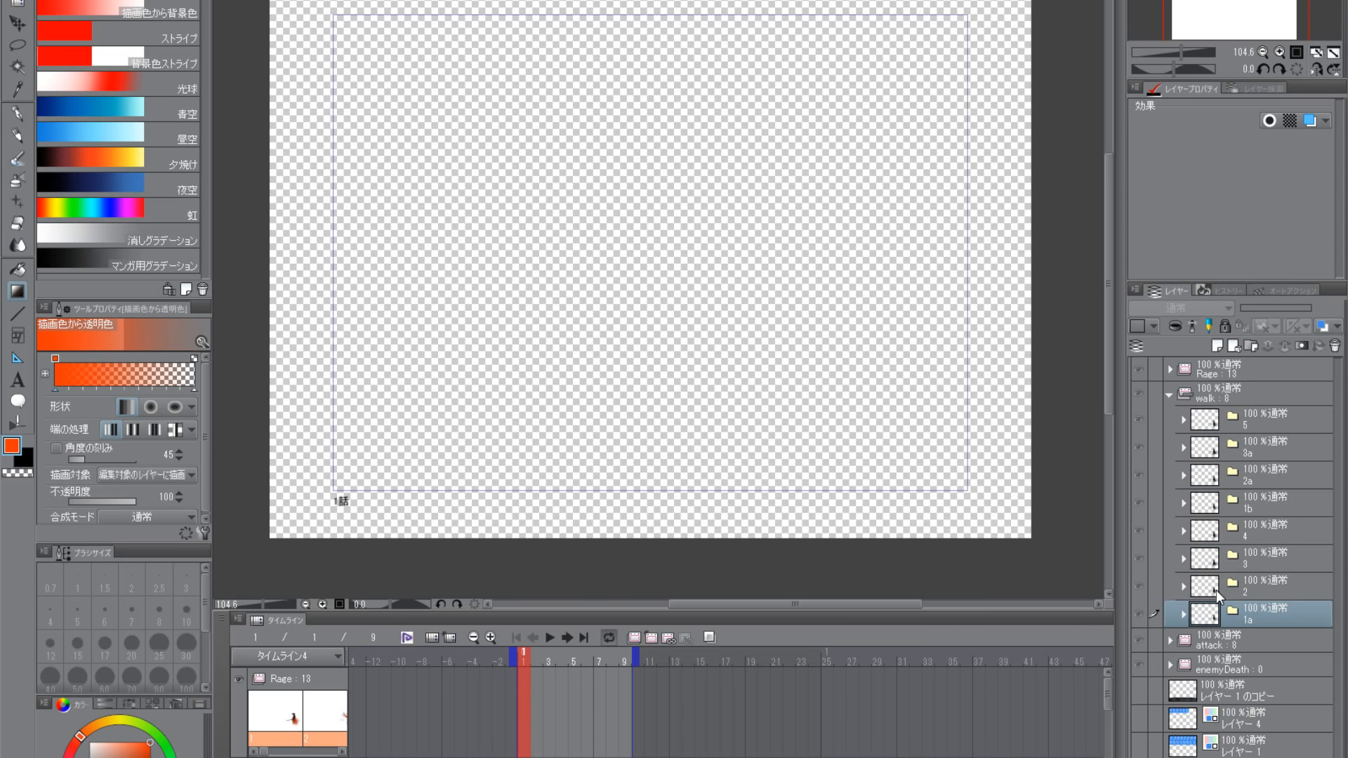
key(ctrl+a)
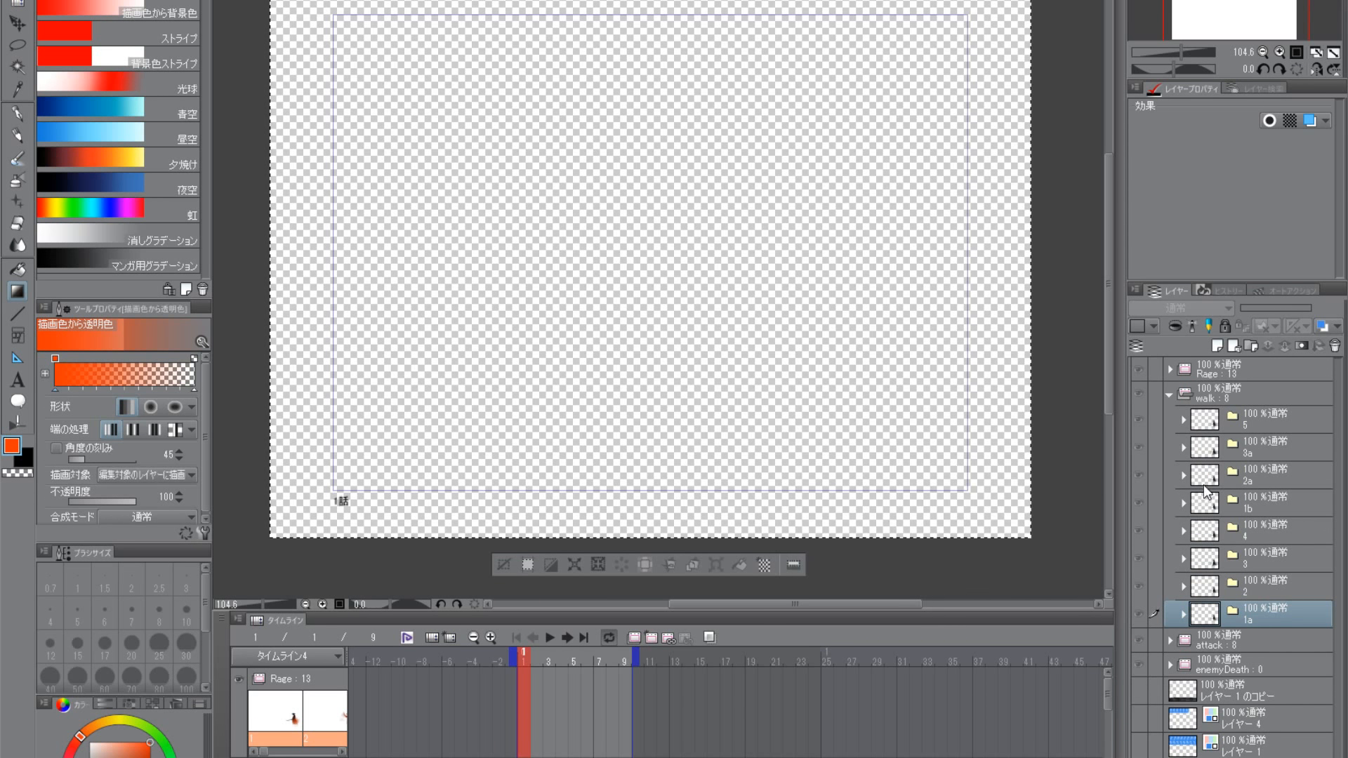
click(1204, 668)
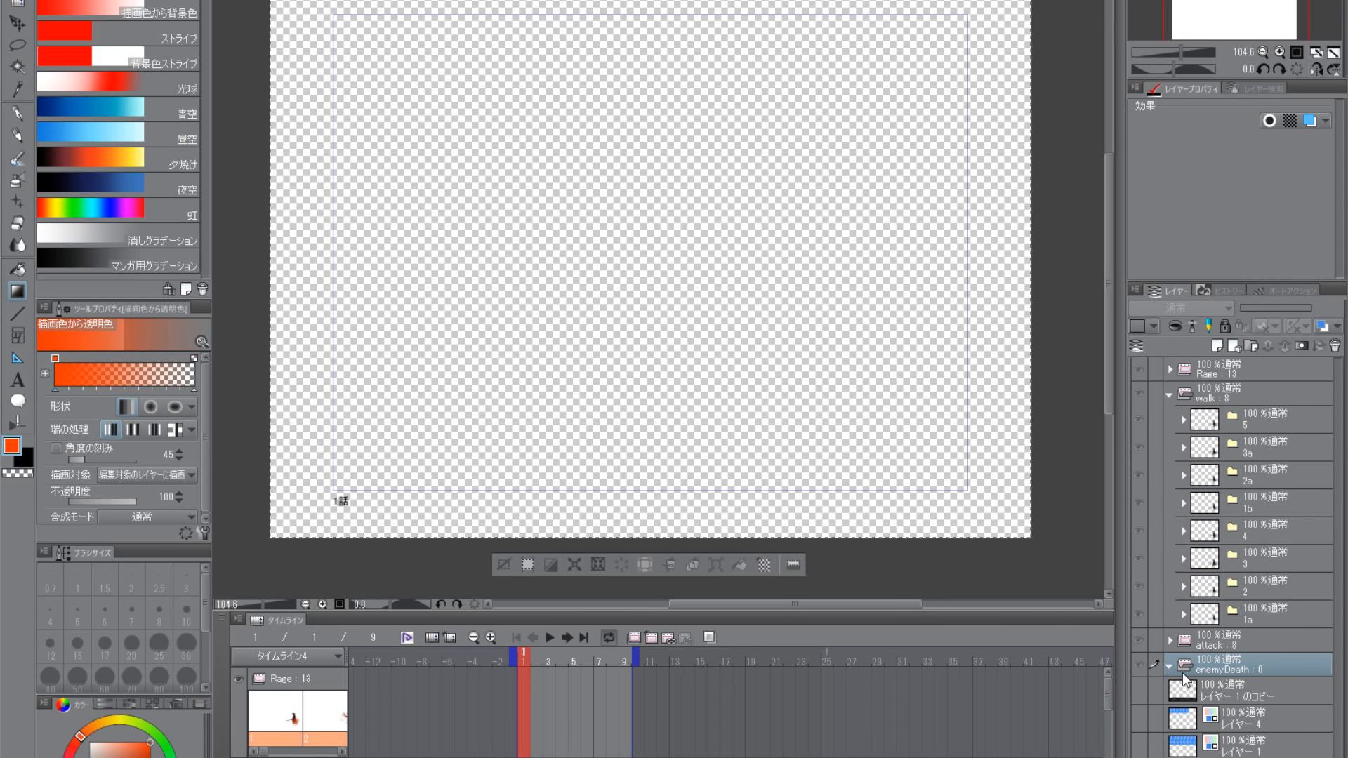
click(1209, 617)
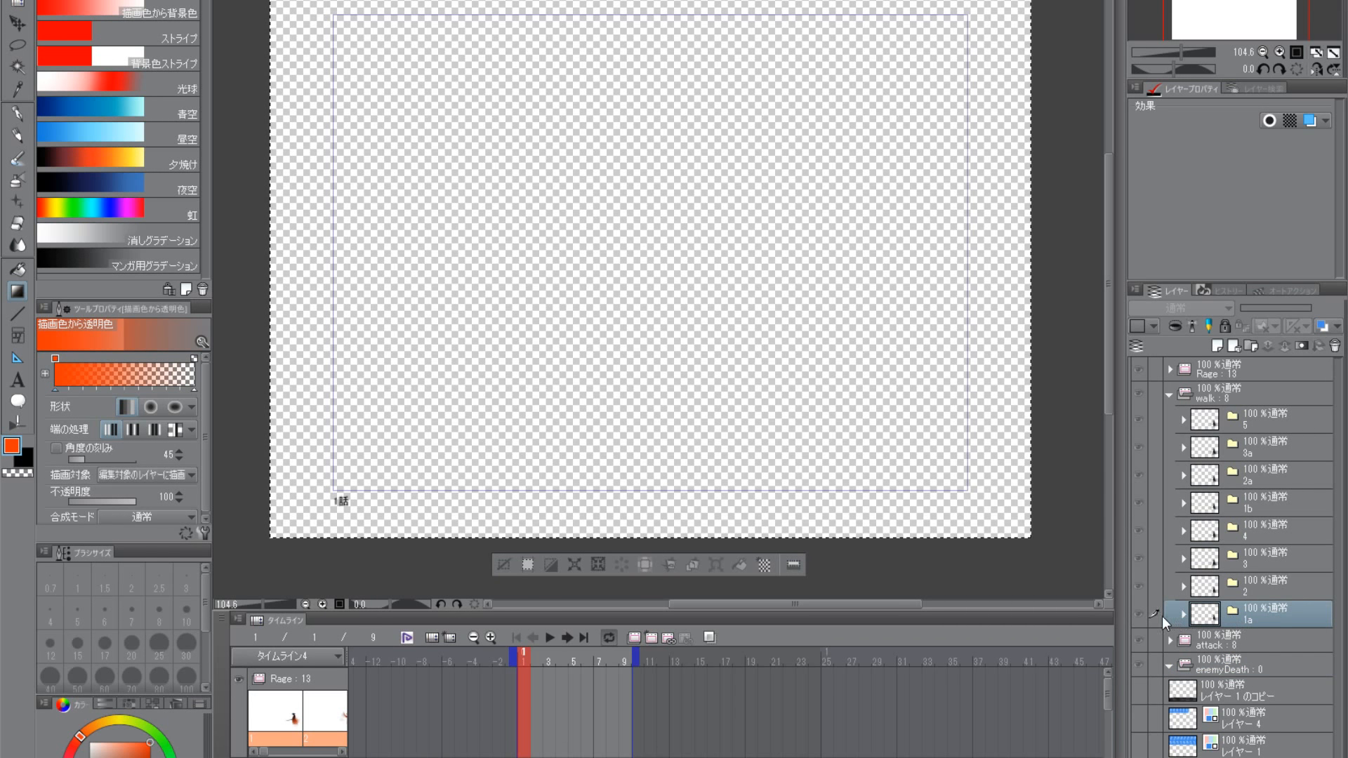
drag(1206, 618, 1217, 349)
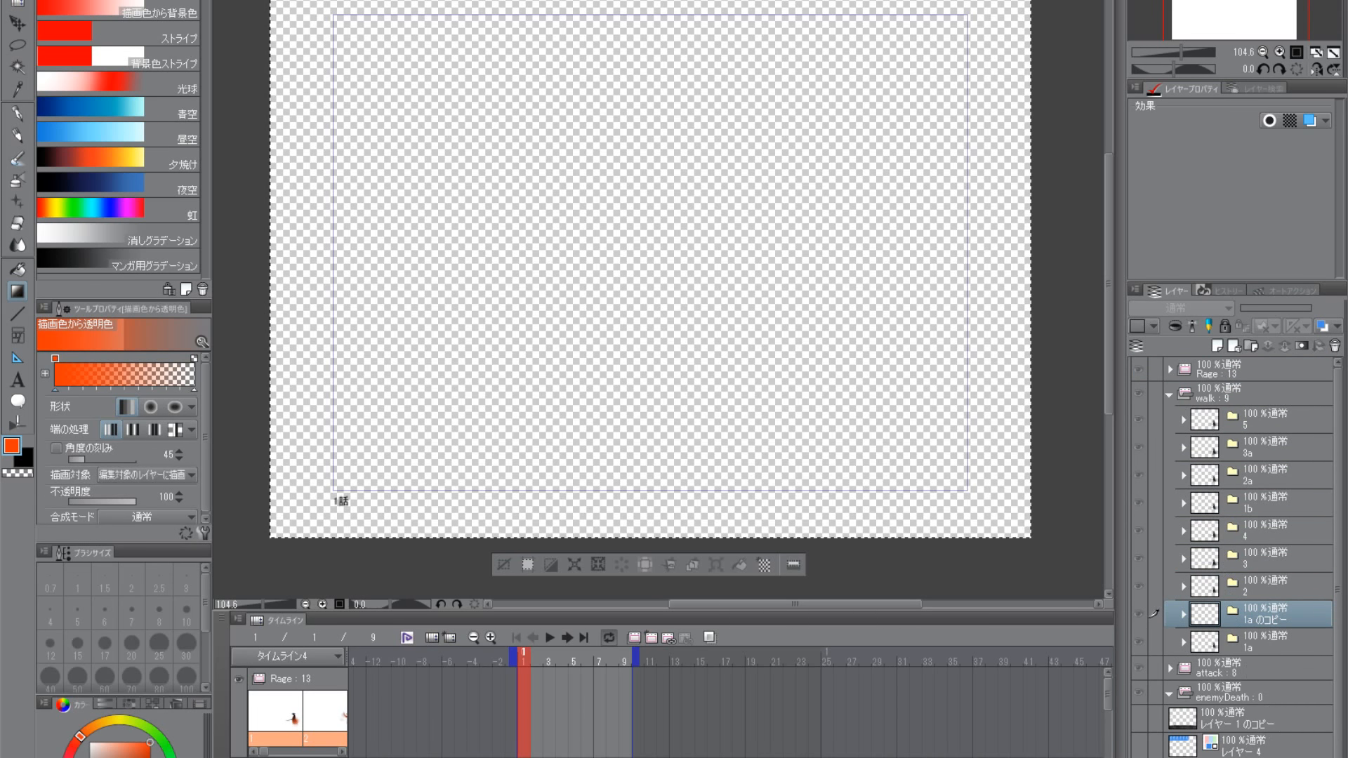
drag(1214, 641, 1229, 697)
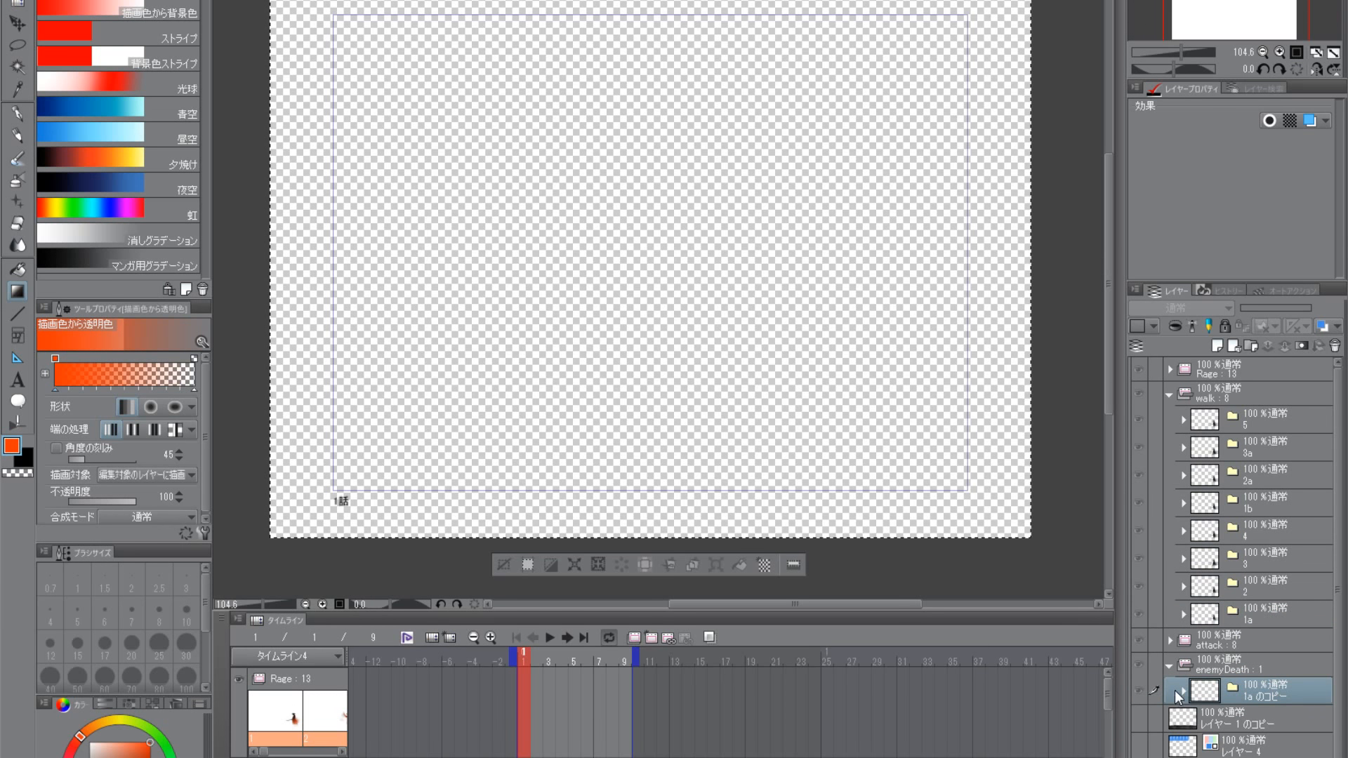
- Make the enemyDeath folder active and clear the selection around the canvas
click(1208, 660)
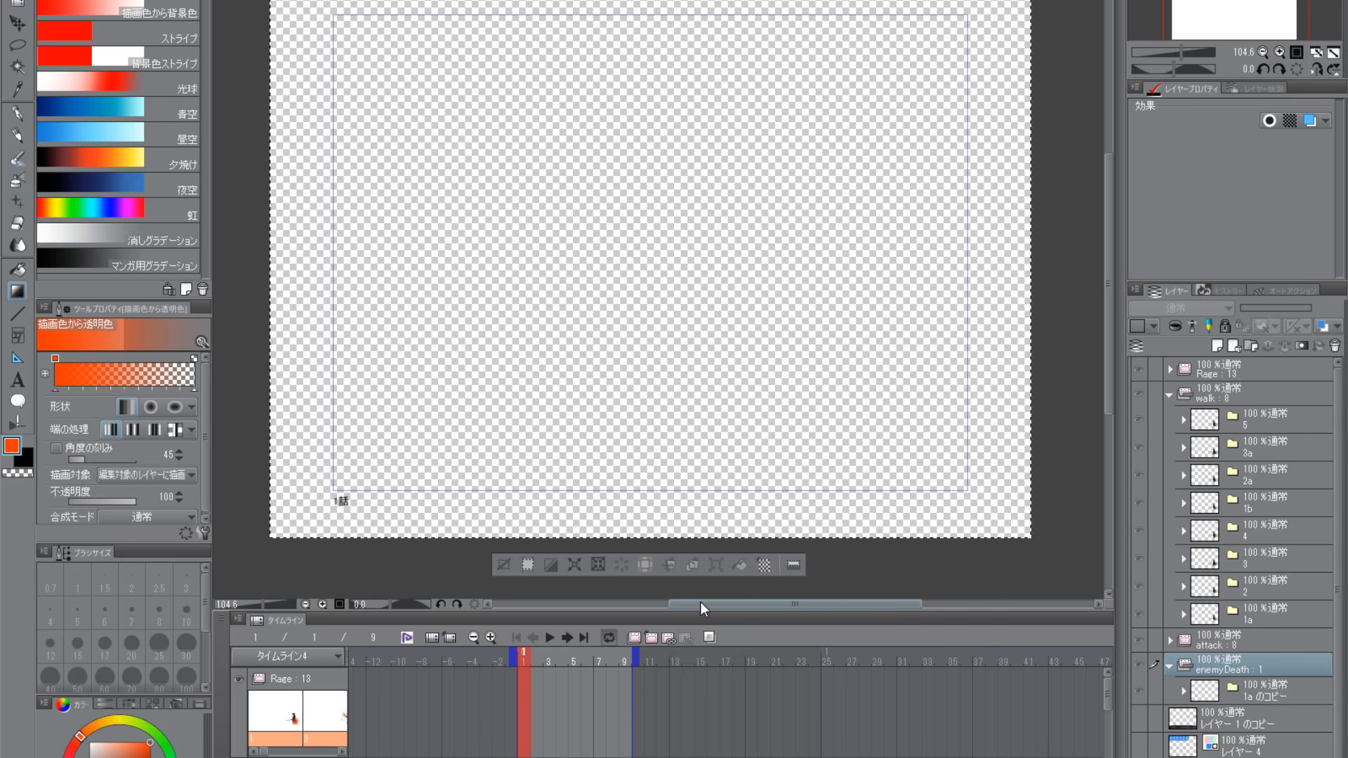
key(ctrl+d)
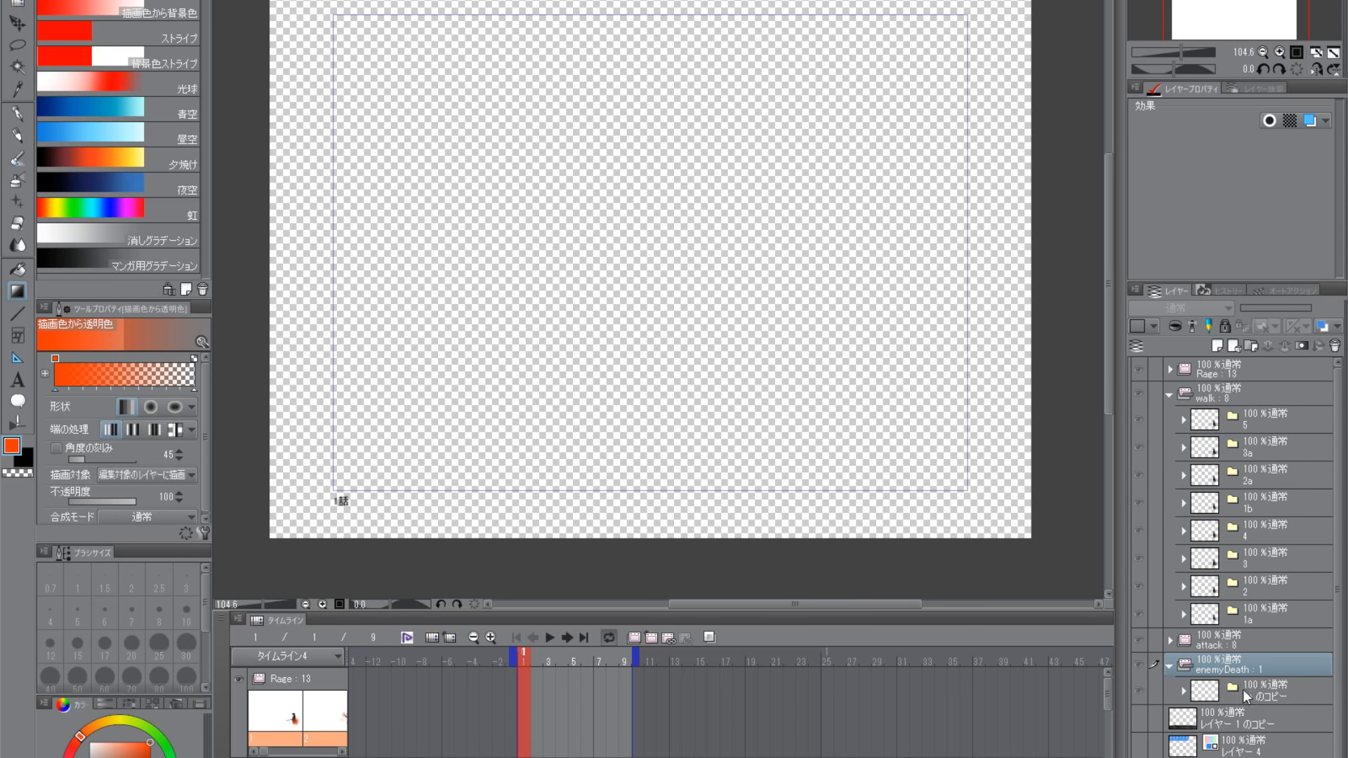
double_click(523, 680)
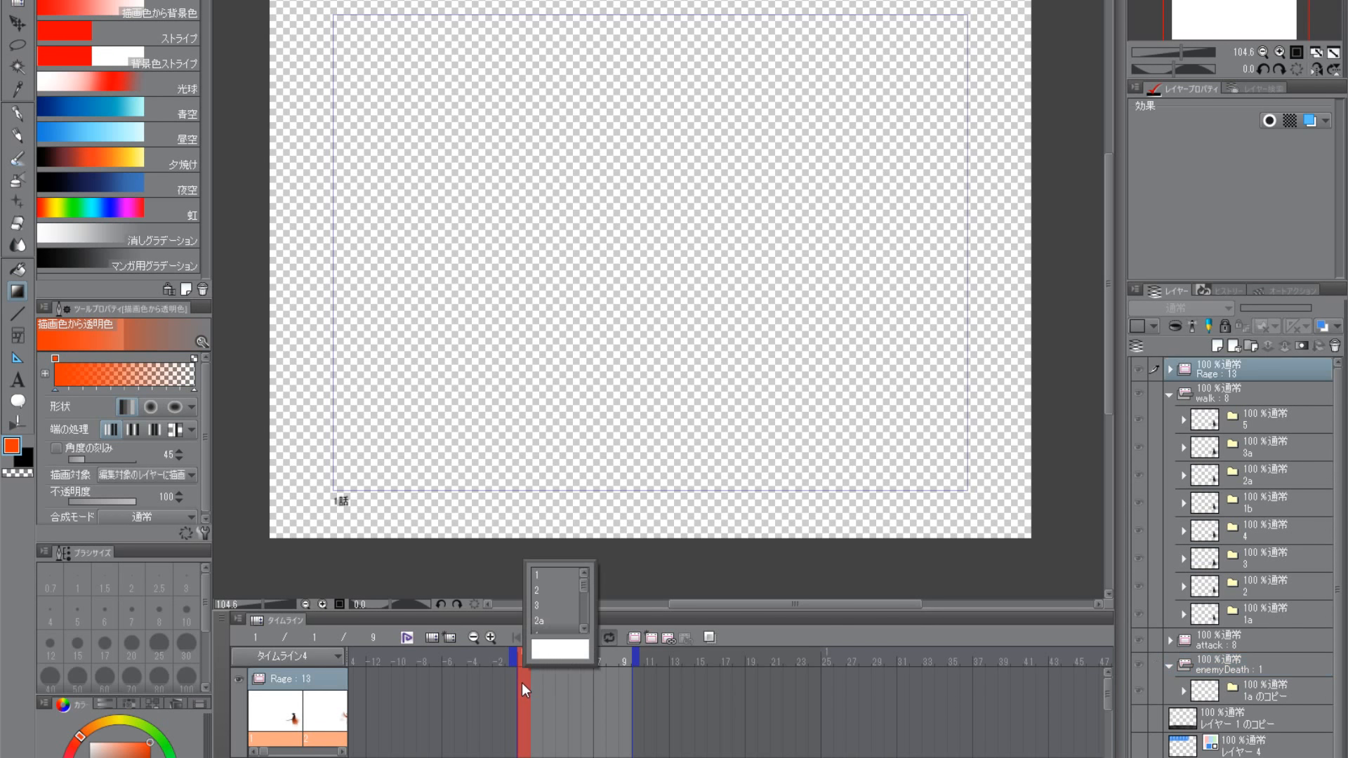
scroll(565, 624, down, 1)
scroll(563, 620, up, 4)
scroll(558, 583, down, 3)
scroll(559, 618, up, 4)
click(748, 634)
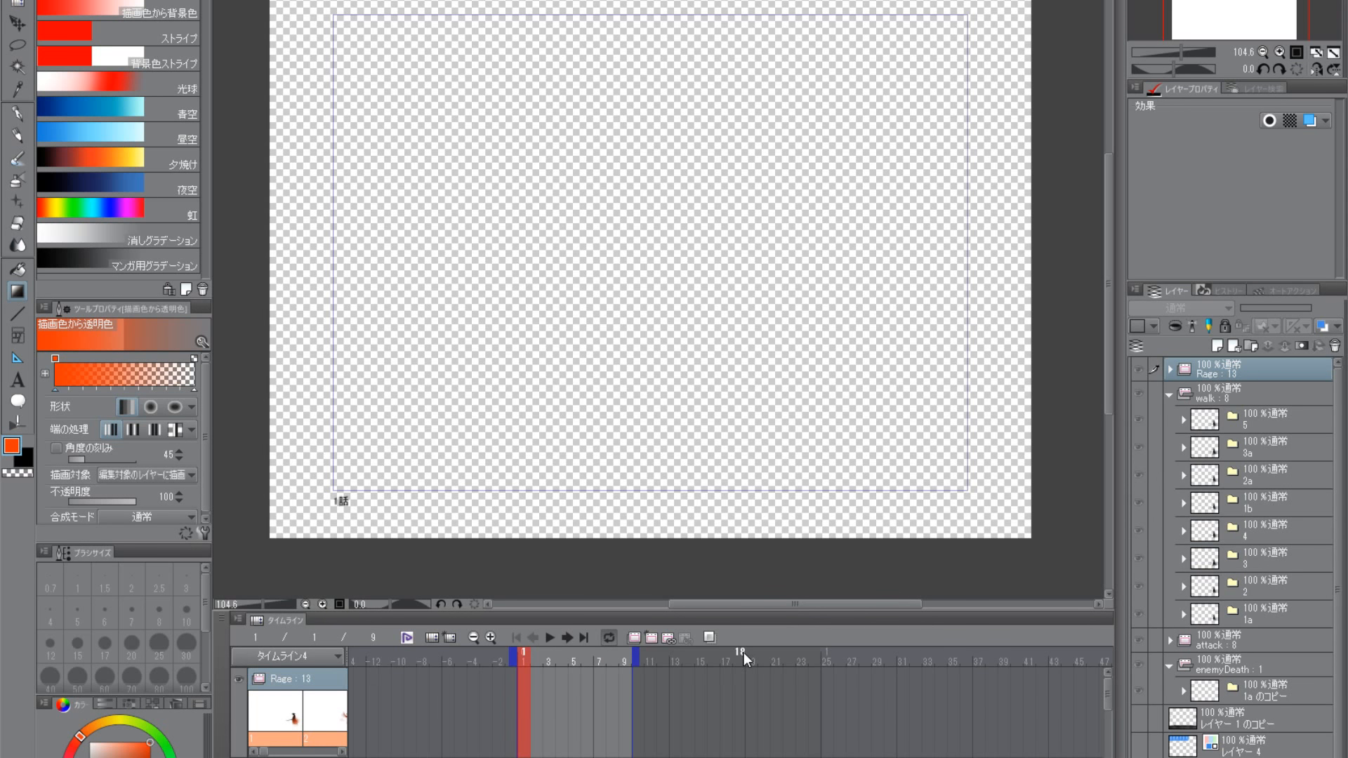
- Collapse the walk folder and assign cell 1a のコピー to frame 1 of the enemyDeath track in タイムライン4
click(1170, 393)
click(1210, 438)
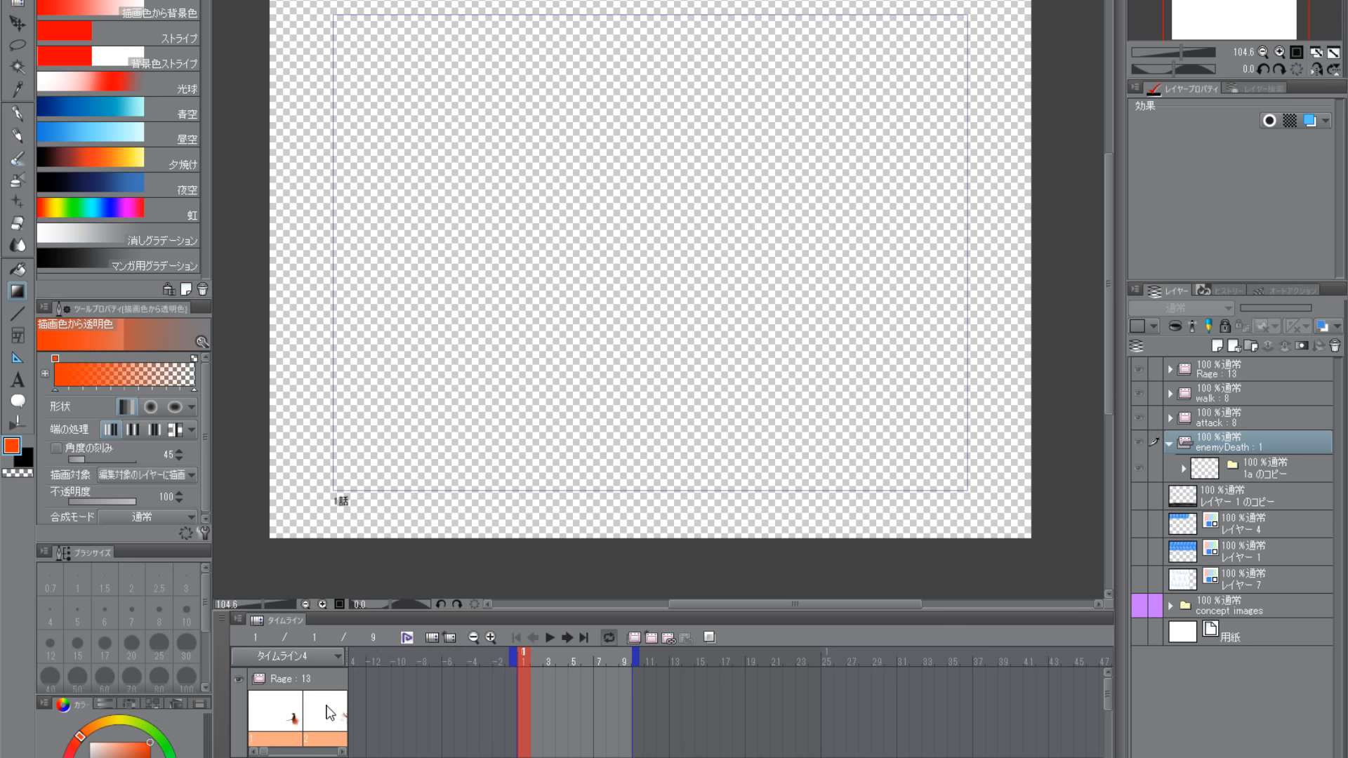
scroll(436, 699, down, 3)
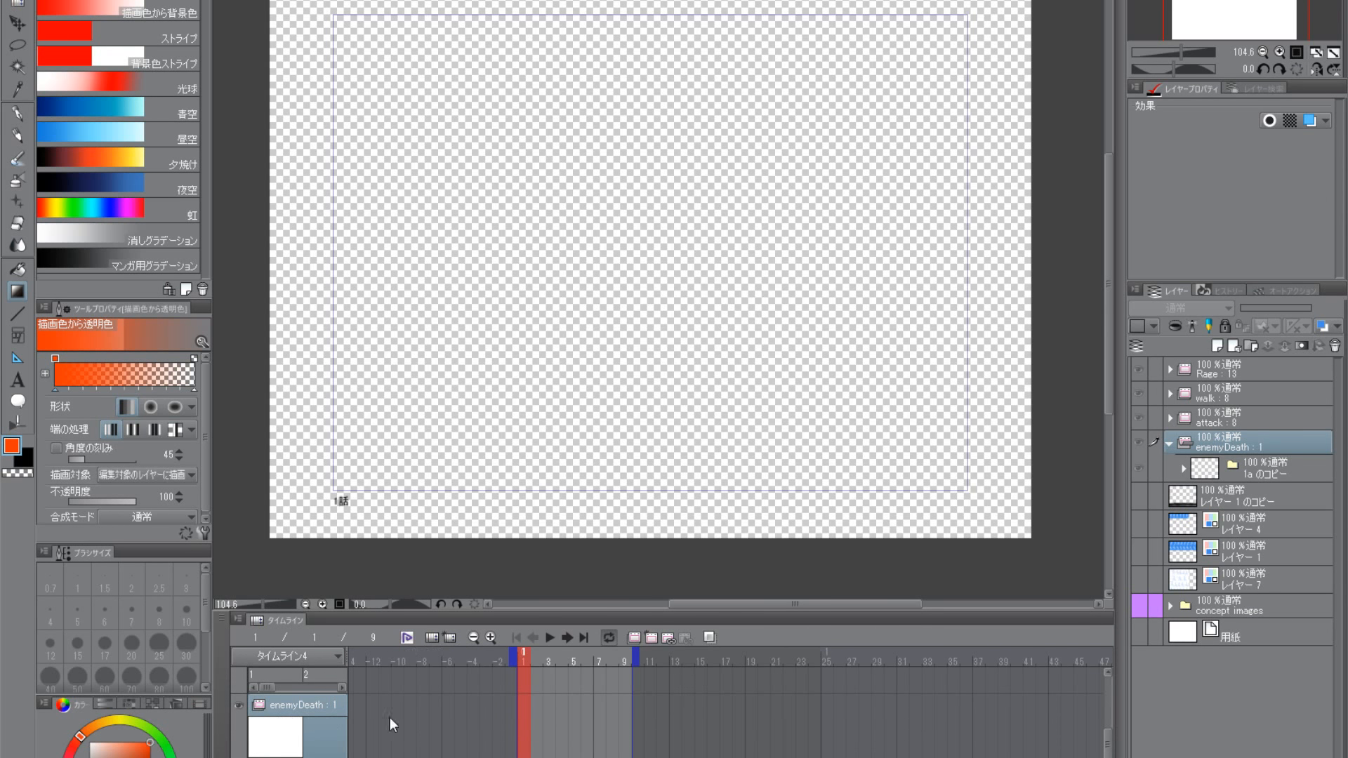
click(523, 710)
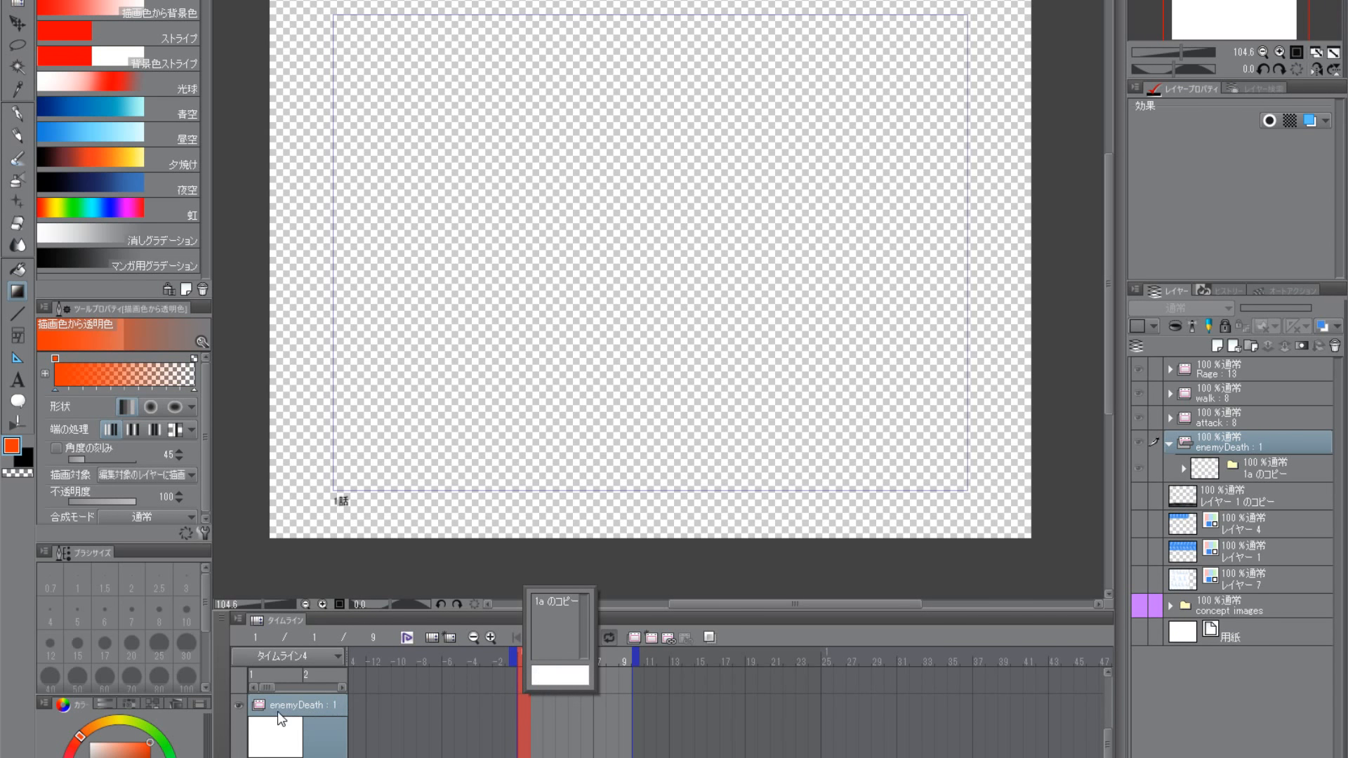
click(549, 603)
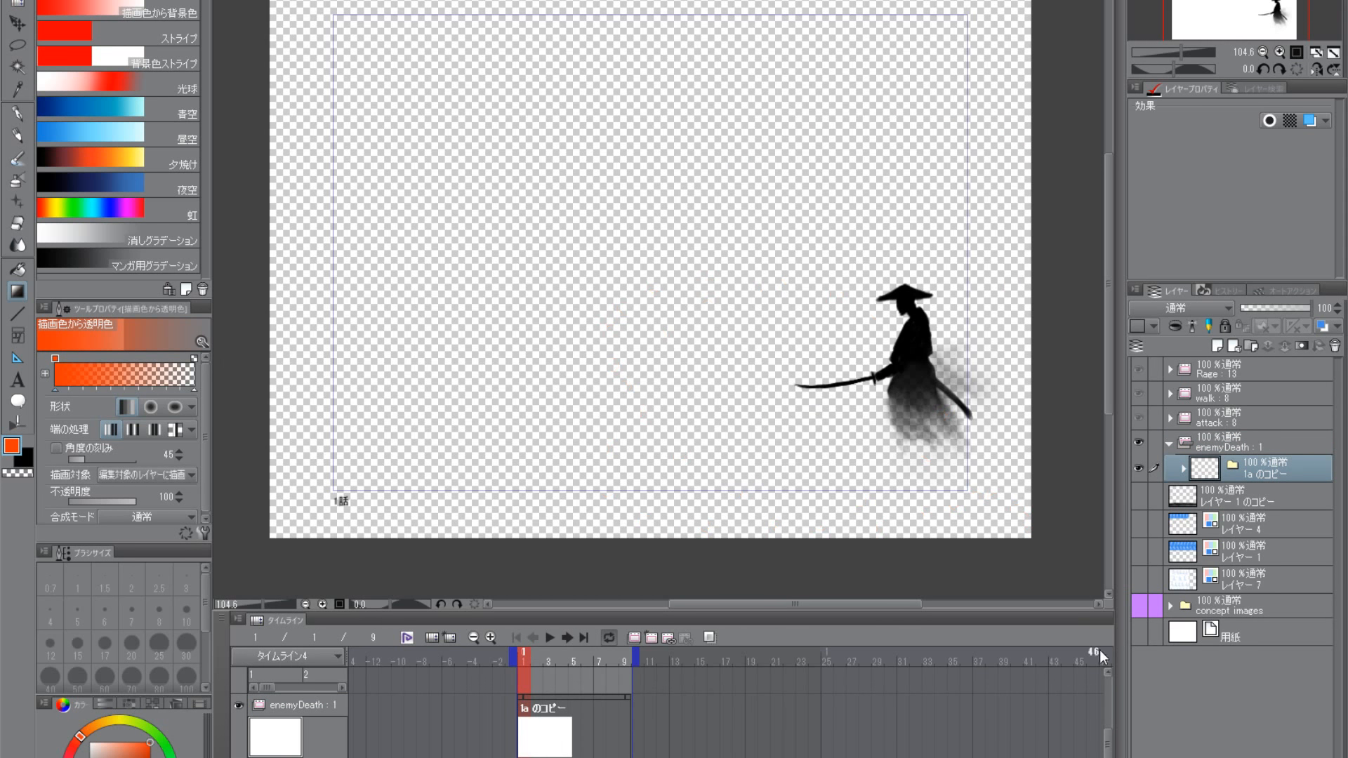
- Show the ground layer レイヤー 1 のコピー behind the samurai, keeping the paper layer hidden
click(1139, 609)
click(1139, 609)
click(1144, 636)
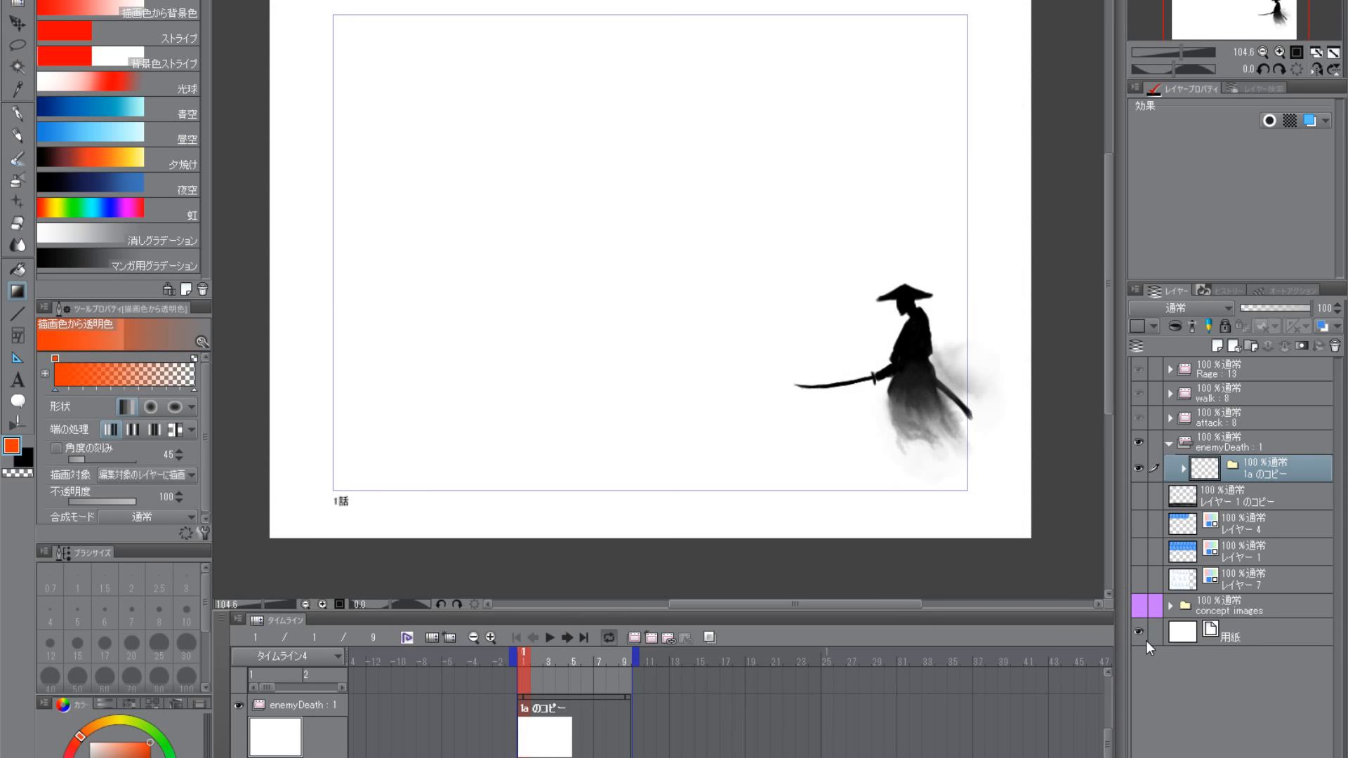
click(1146, 639)
click(1144, 494)
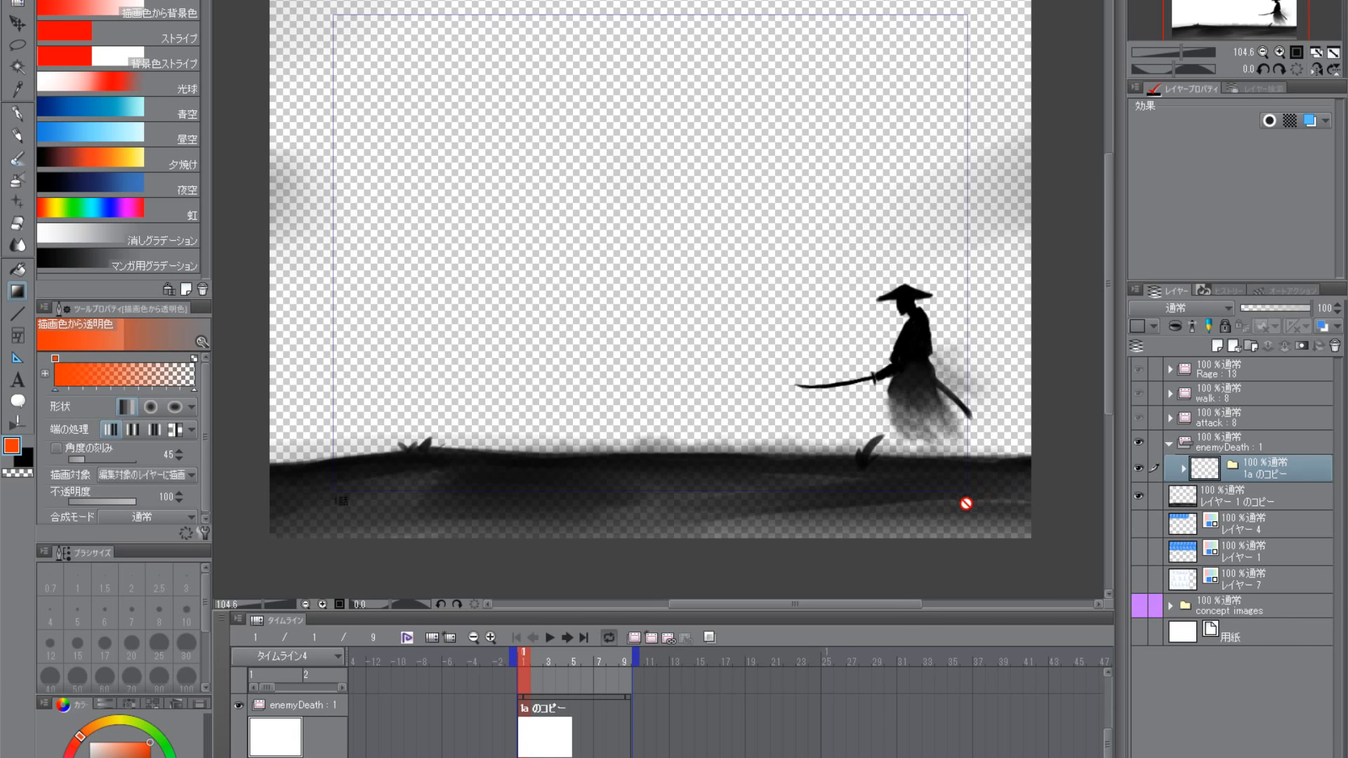
- Compare the ground drawing with the samurai cell 1a のコピー hidden and shown
click(1233, 495)
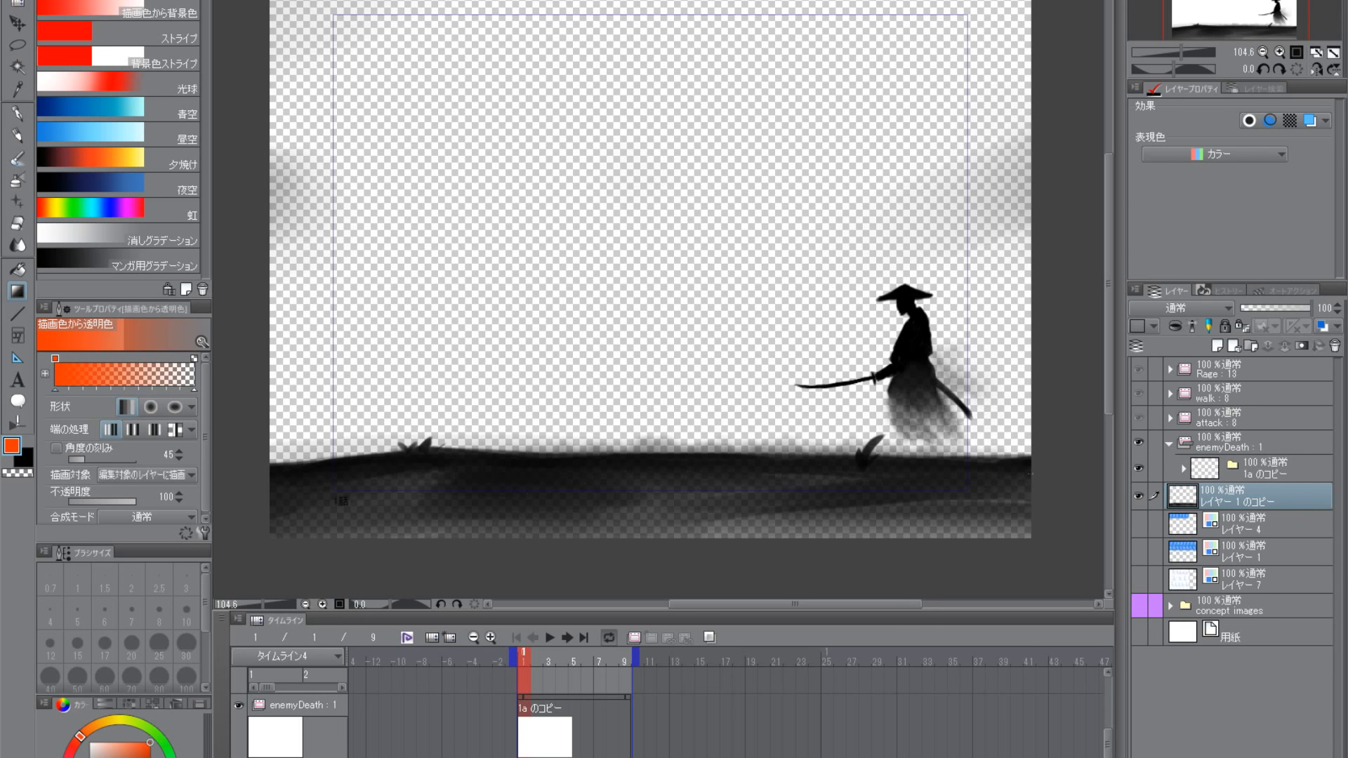
click(1136, 467)
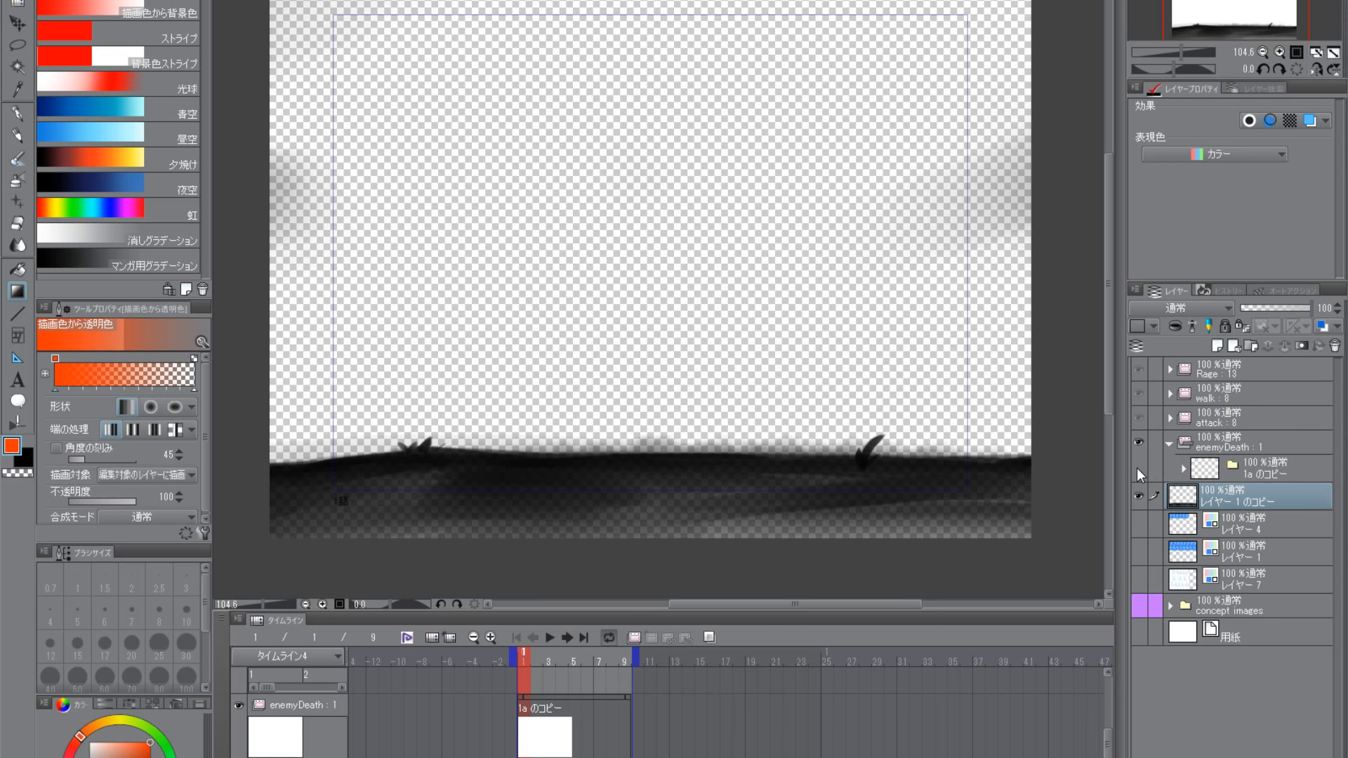
click(1138, 468)
click(1140, 467)
click(1140, 468)
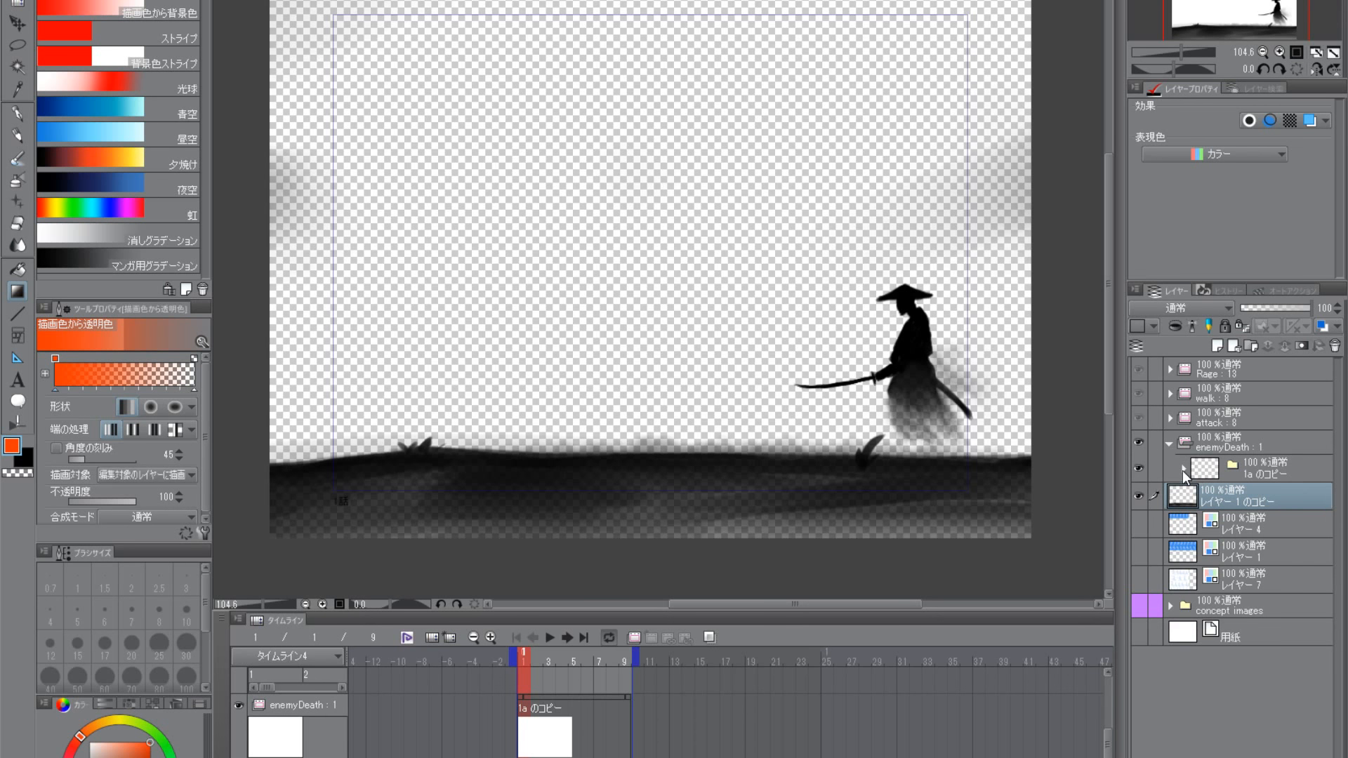
- Apply the blue layer colour to レイヤー 3 のコピー 2 inside the 1a のコピー cell and add a new layer above it
click(1184, 471)
click(1211, 496)
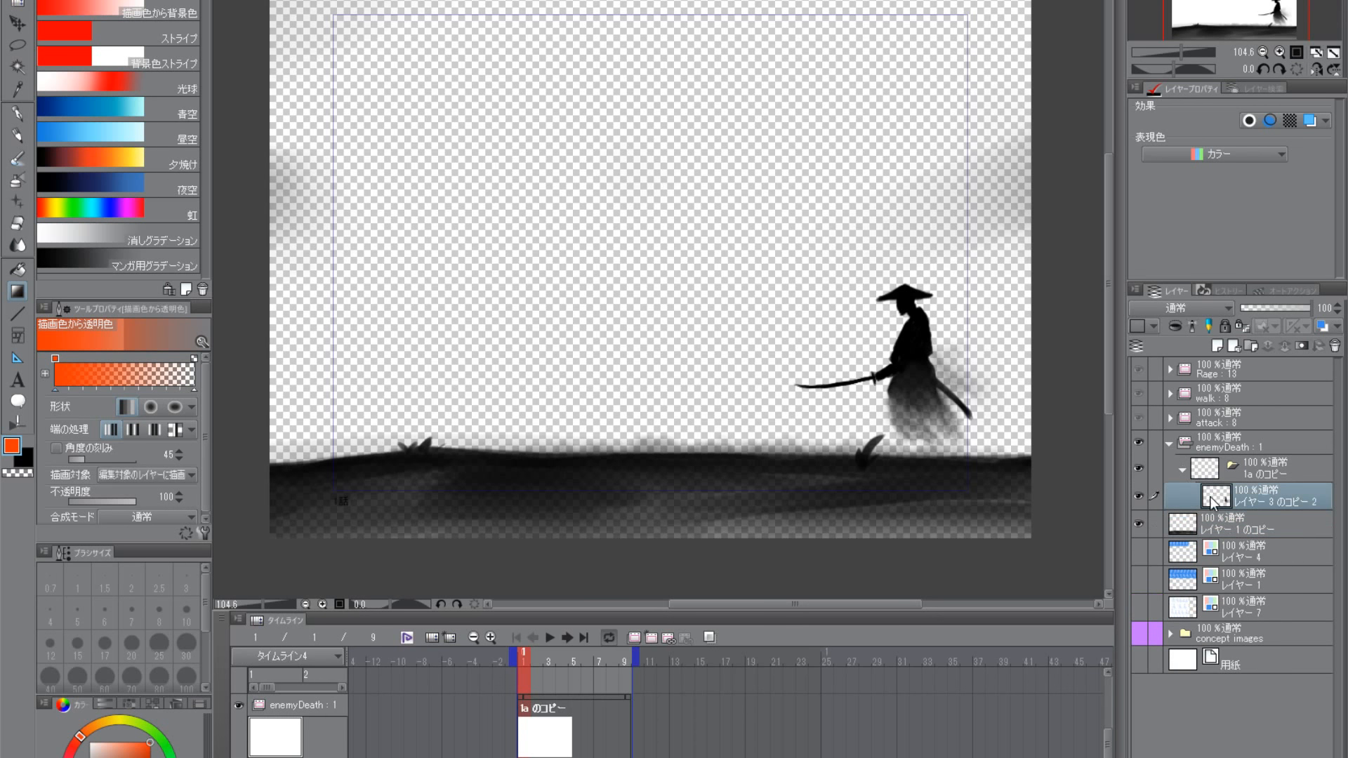
click(1321, 326)
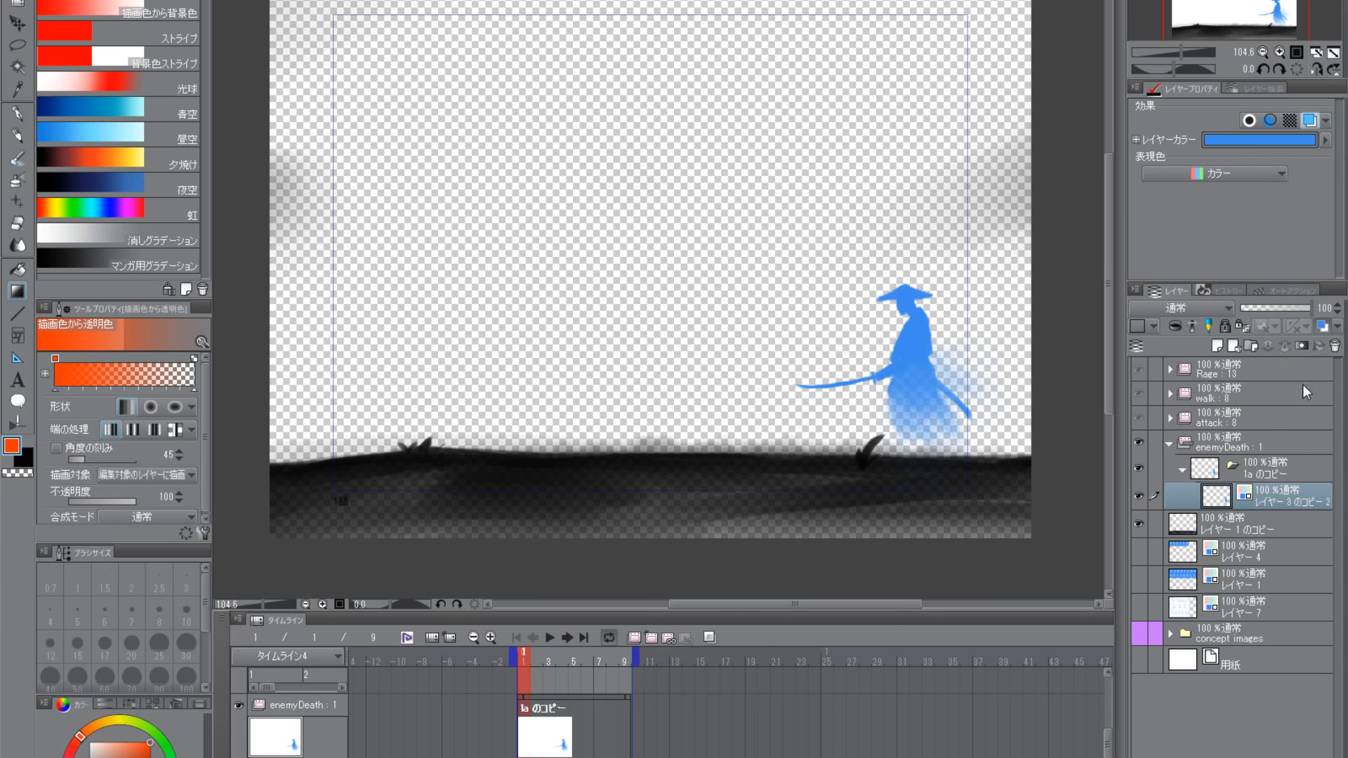
click(1137, 497)
click(1218, 344)
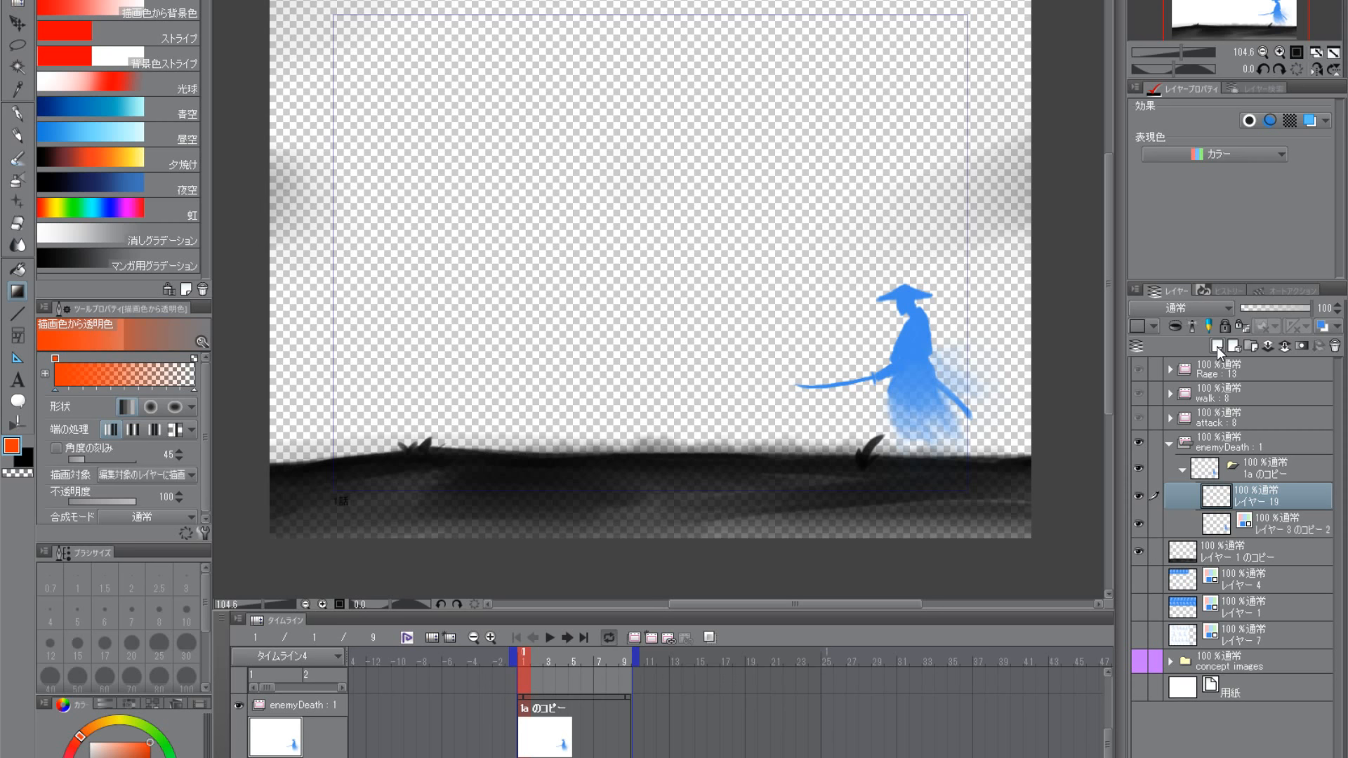
- Duplicate the blue samurai drawing within the cell by copying and pasting the whole layer, leaving nothing selected
click(1217, 529)
click(17, 45)
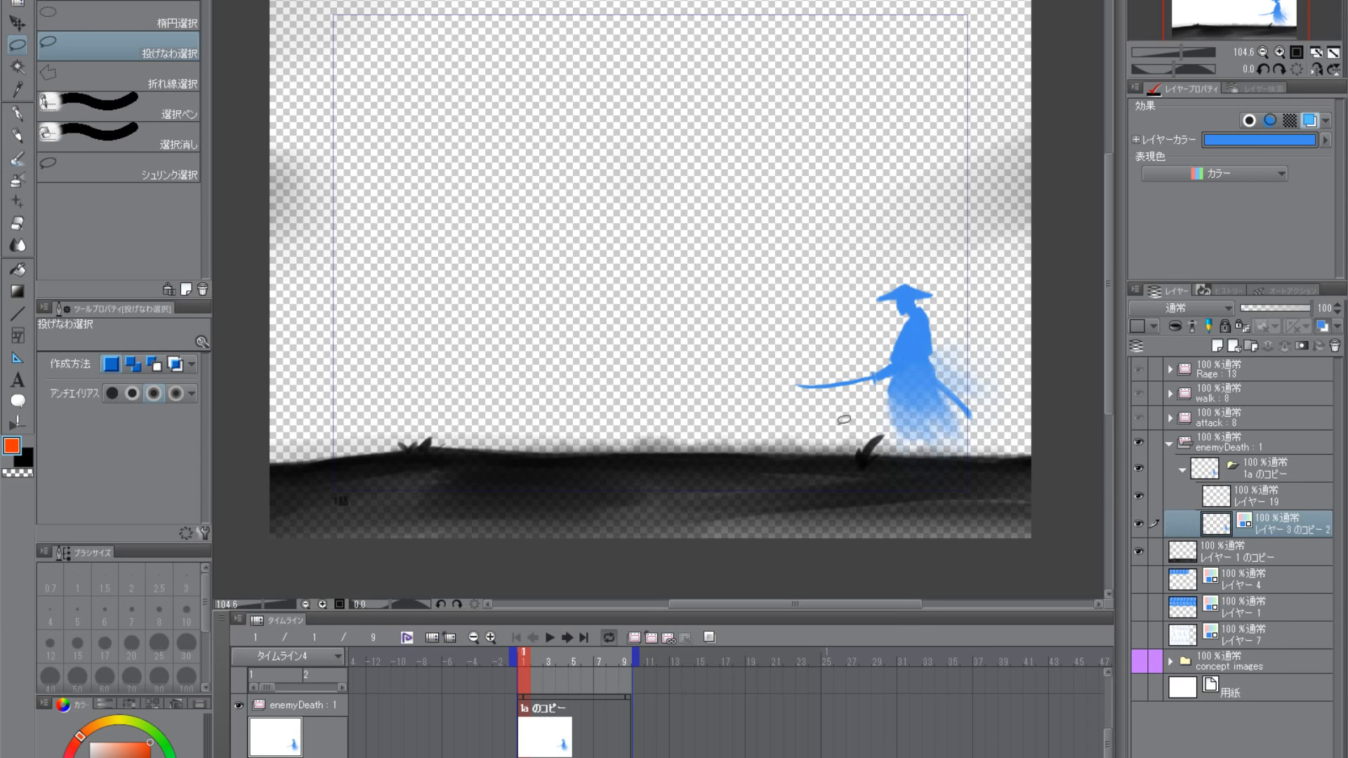
mouse_move(800, 418)
mouse_down()
mouse_move(853, 235)
mouse_move(755, 484)
mouse_up()
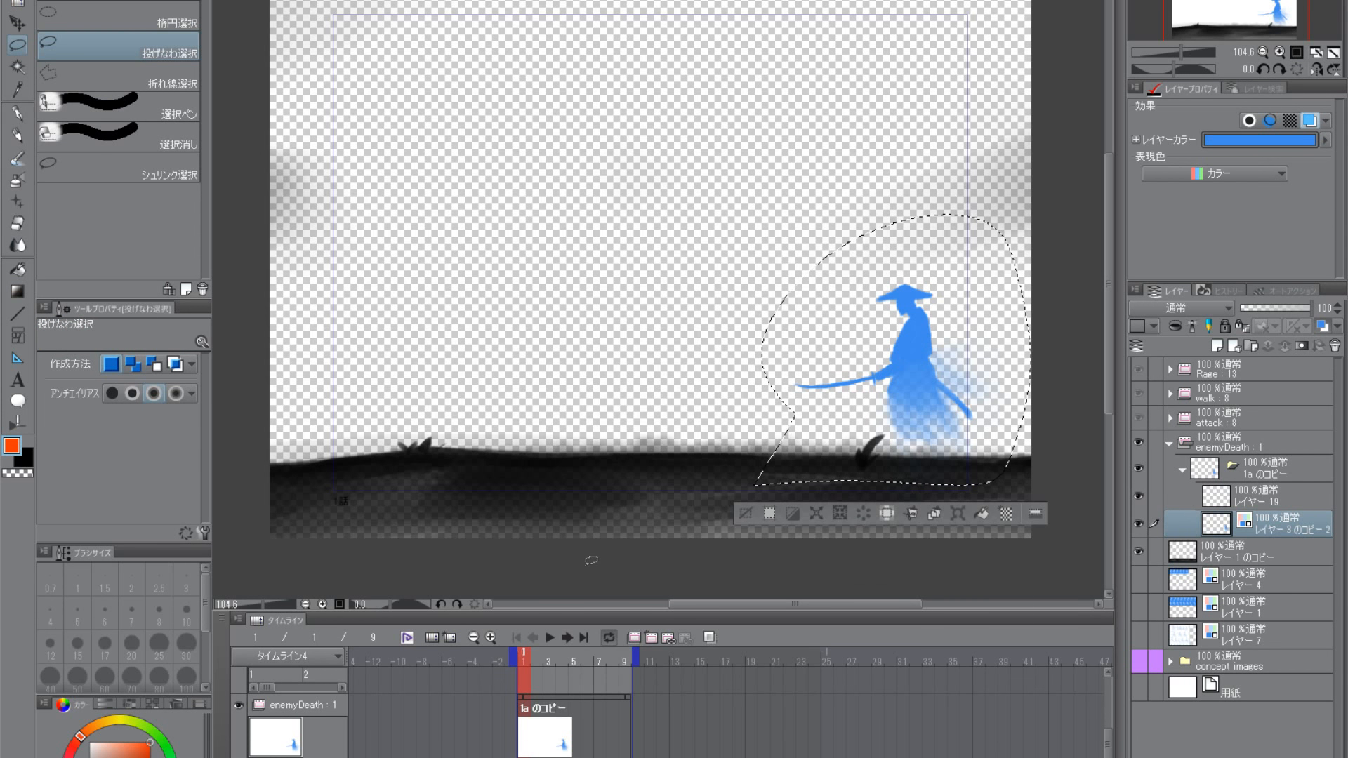
key(ctrl+a)
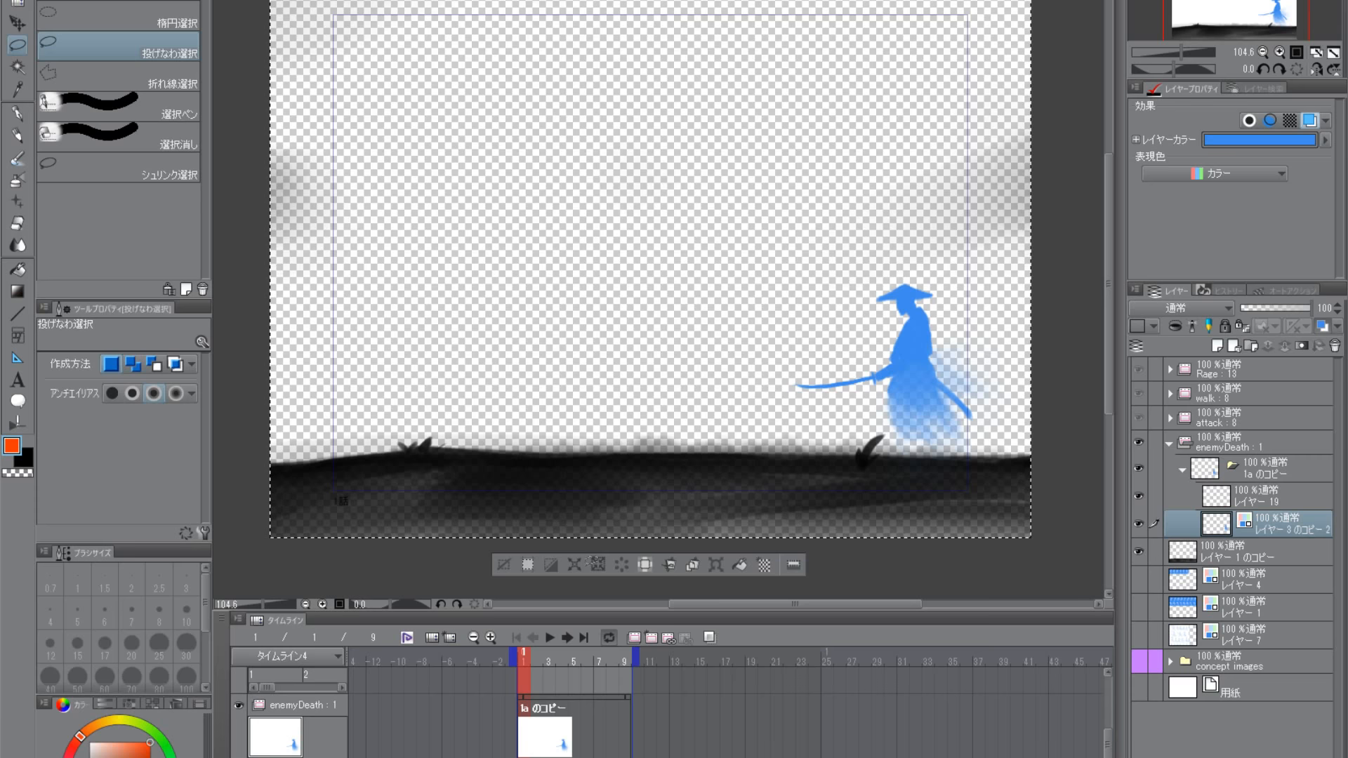
key(ctrl+v)
key(ctrl+d)
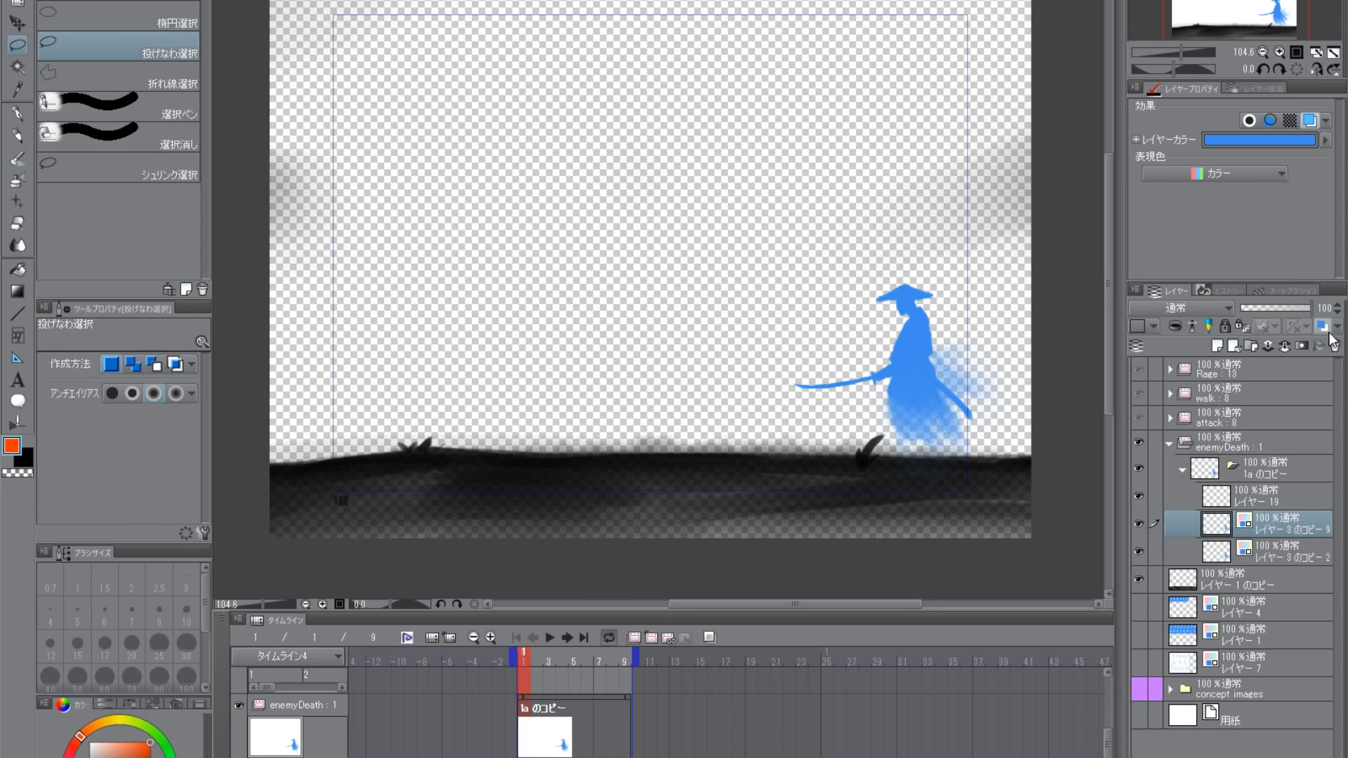
- Turn off the layer colour on the pasted samurai copy and delete the empty レイヤー 19
click(1323, 327)
click(1220, 497)
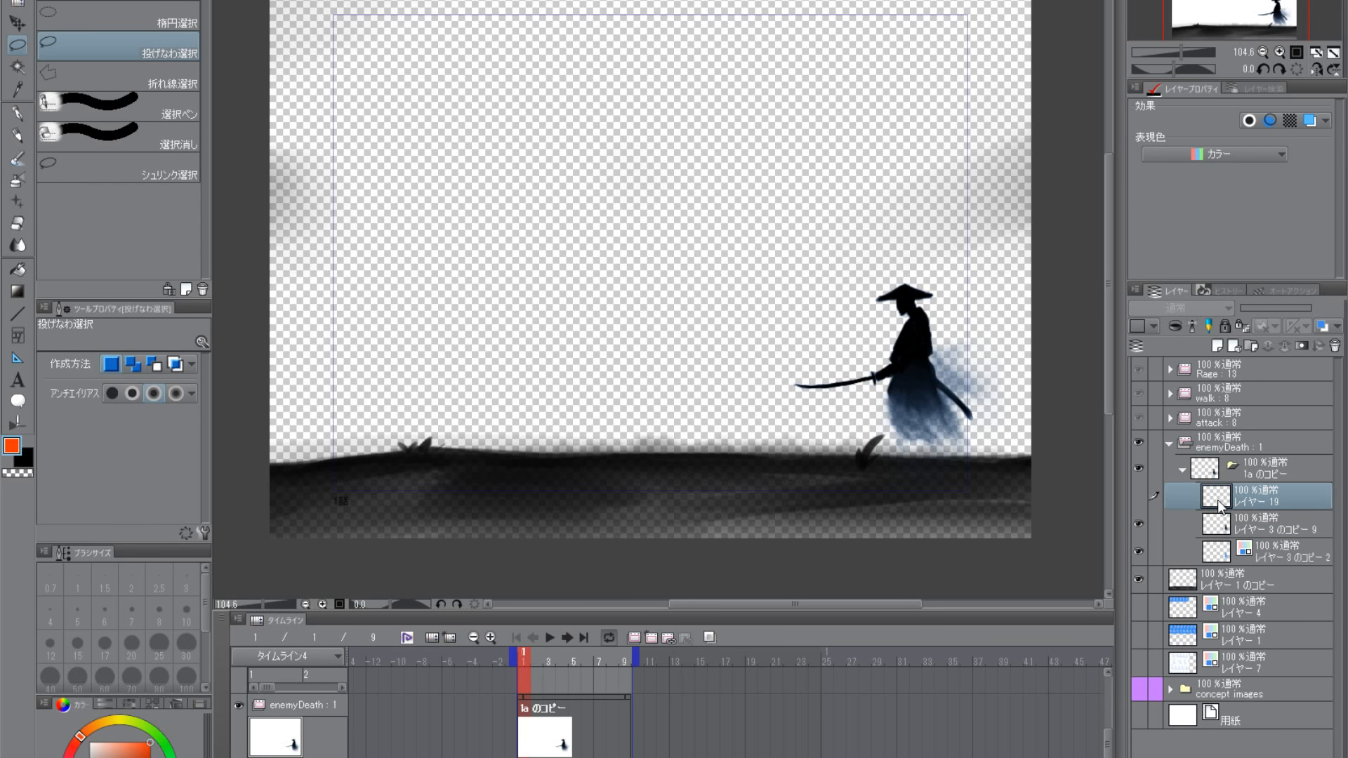
drag(1219, 501, 1335, 346)
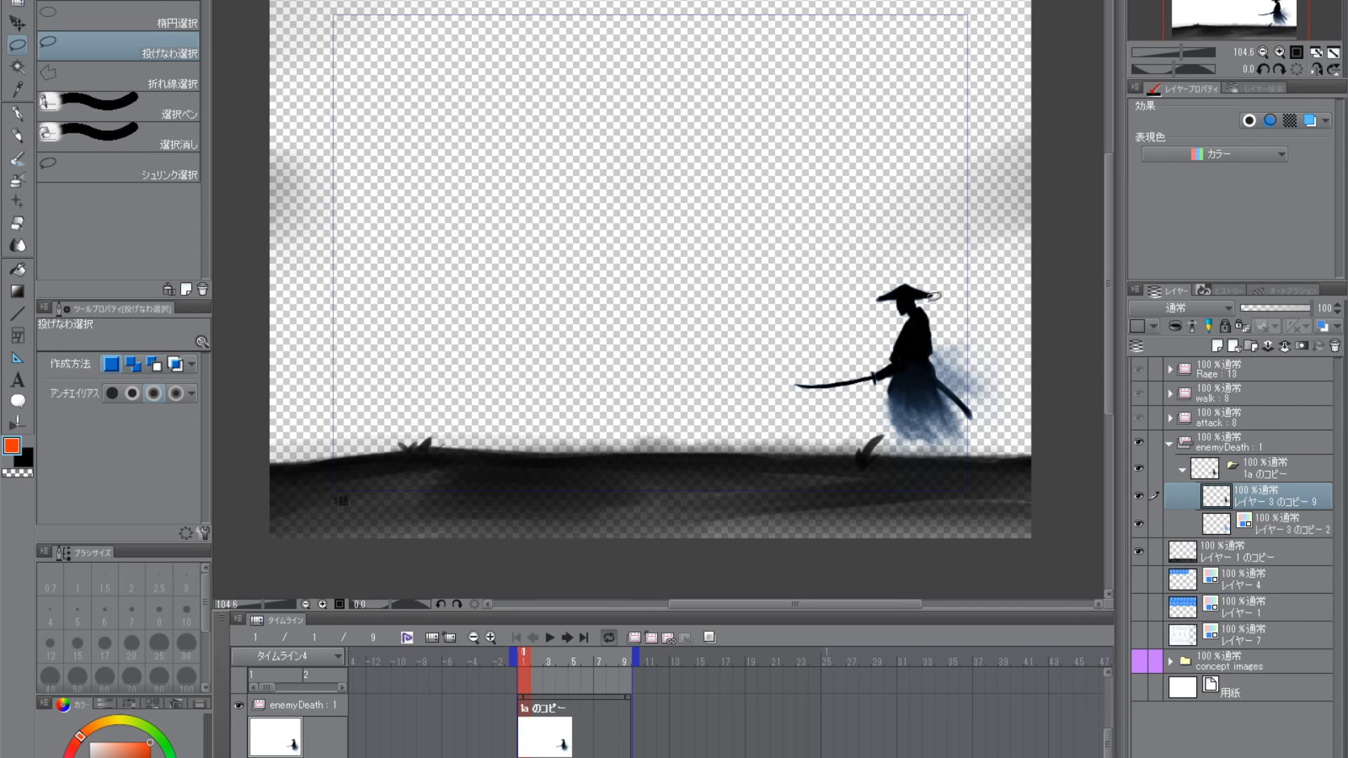
- Lasso the sword and forearm on the black samurai copy and move them away in front of the body
scroll(941, 297, up, 6)
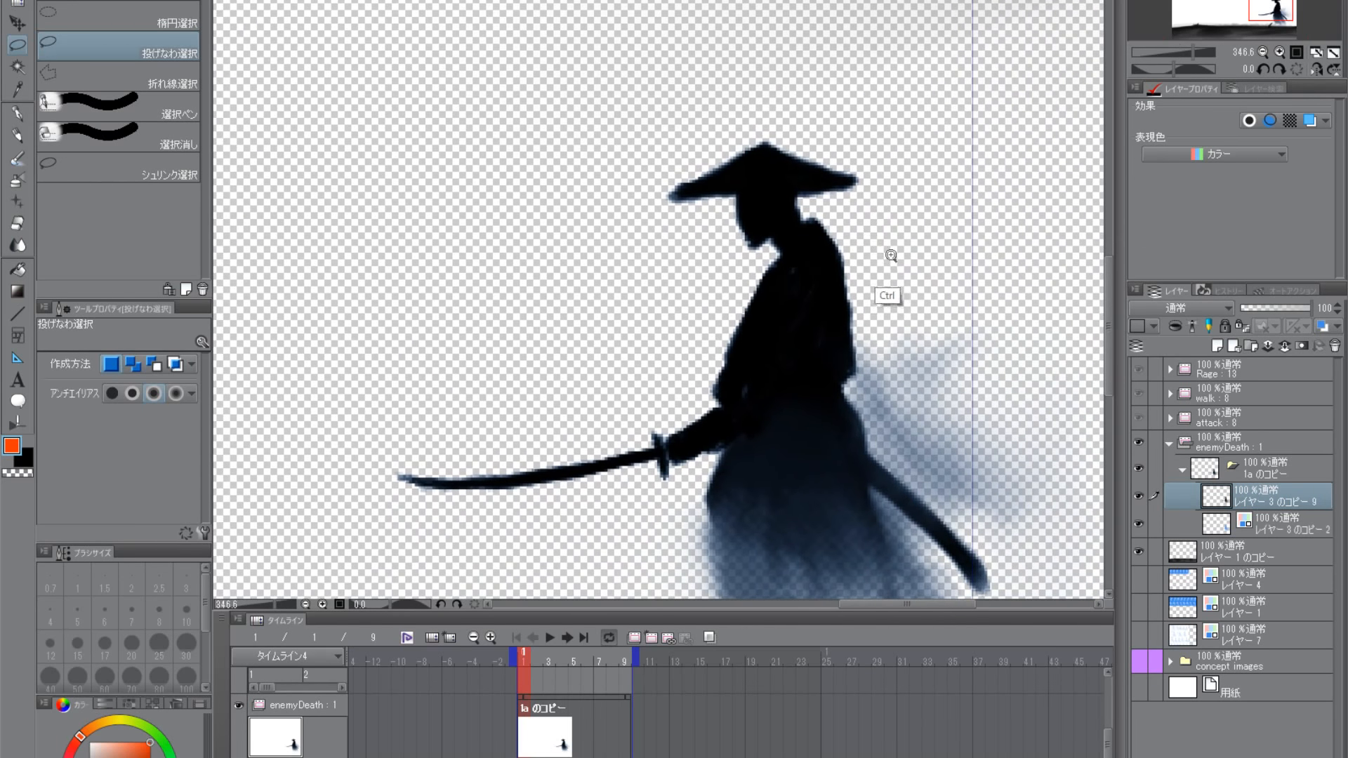
scroll(891, 255, down, 1)
mouse_move(878, 278)
mouse_down()
mouse_move(880, 305)
mouse_move(859, 319)
mouse_move(817, 321)
mouse_move(766, 362)
mouse_move(572, 431)
mouse_move(519, 309)
mouse_move(663, 302)
mouse_up()
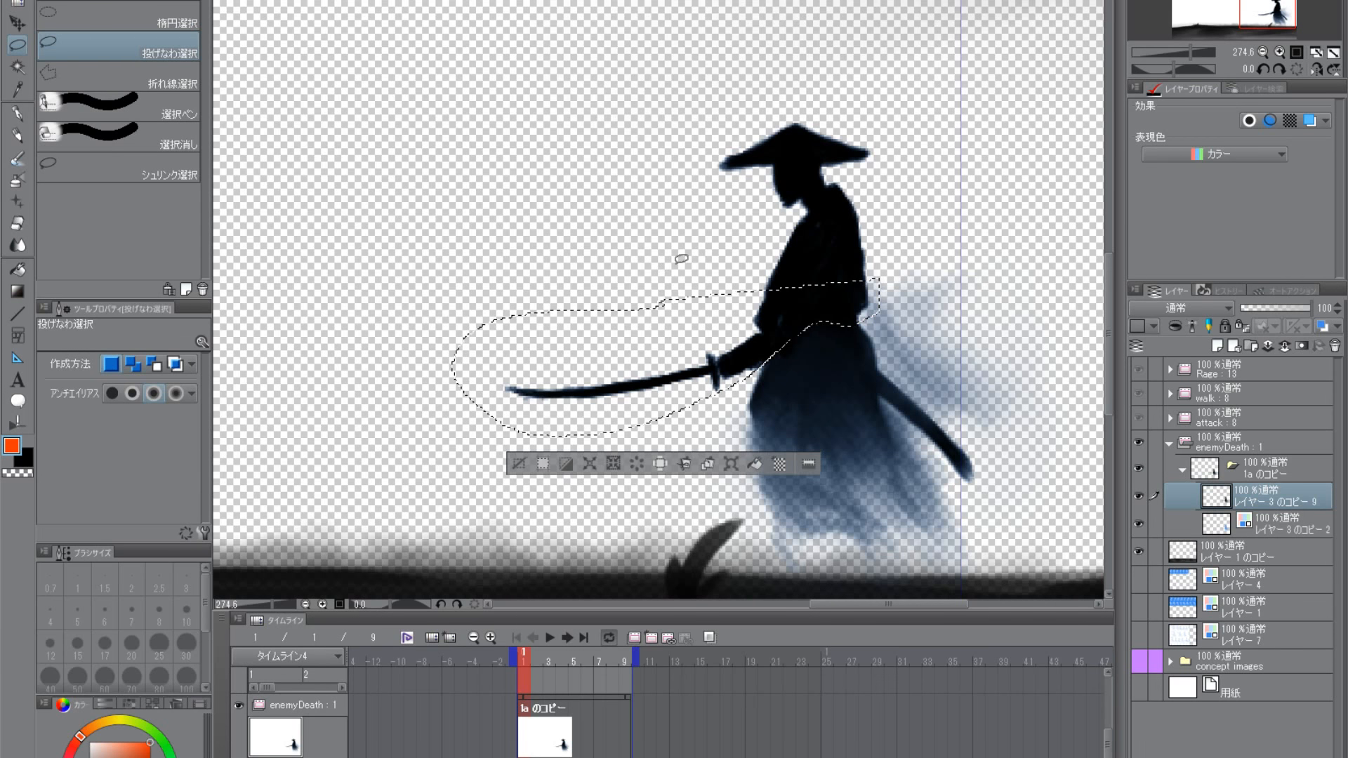
mouse_move(517, 357)
mouse_down()
mouse_move(509, 373)
mouse_move(710, 398)
mouse_move(780, 351)
mouse_move(519, 357)
mouse_up()
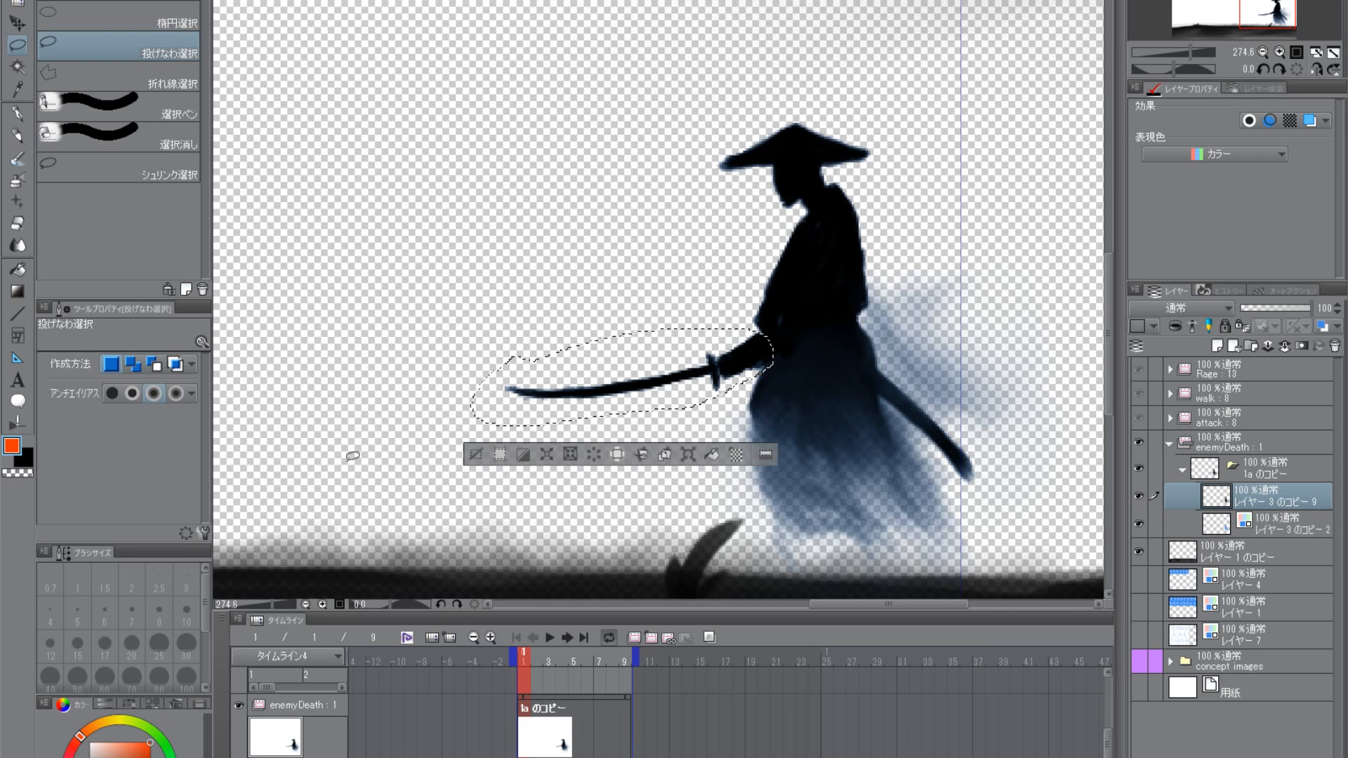
click(18, 24)
drag(771, 372, 472, 243)
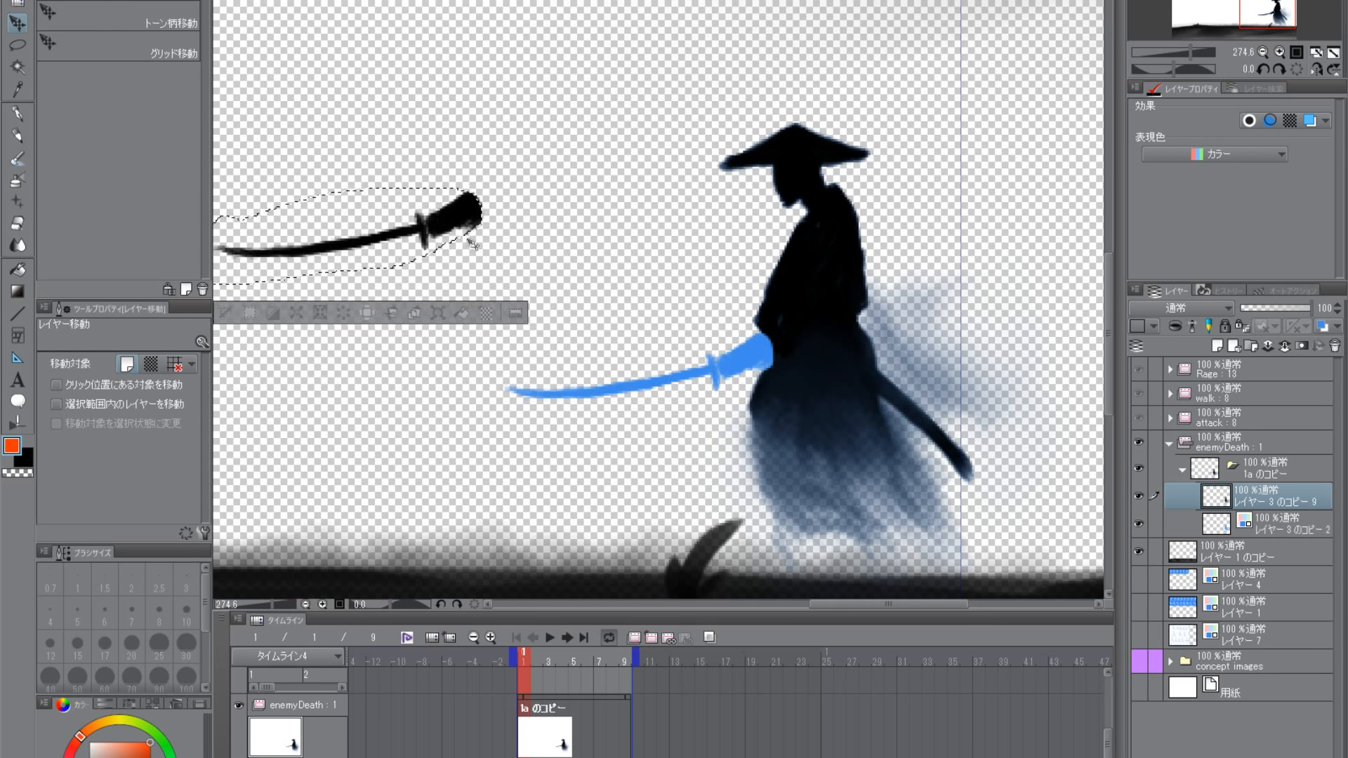
key(ctrl+d)
- Lasso the black samurai's torso, rotate it about -26.8° and shift it backwards from the blue reference
click(18, 44)
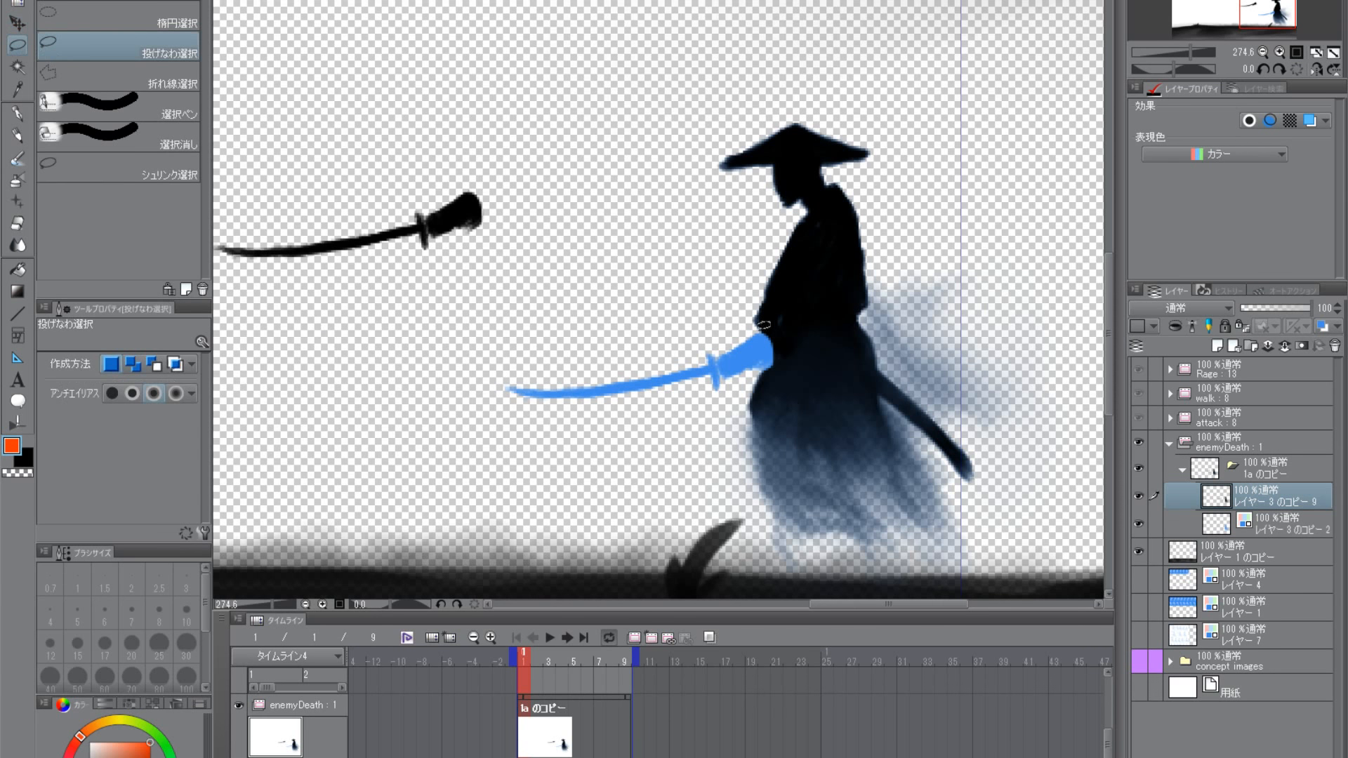
mouse_move(764, 324)
mouse_down()
mouse_move(769, 260)
mouse_move(811, 200)
mouse_move(899, 281)
mouse_move(743, 369)
mouse_up()
key(ctrl+t)
drag(928, 374, 966, 315)
drag(858, 296, 907, 287)
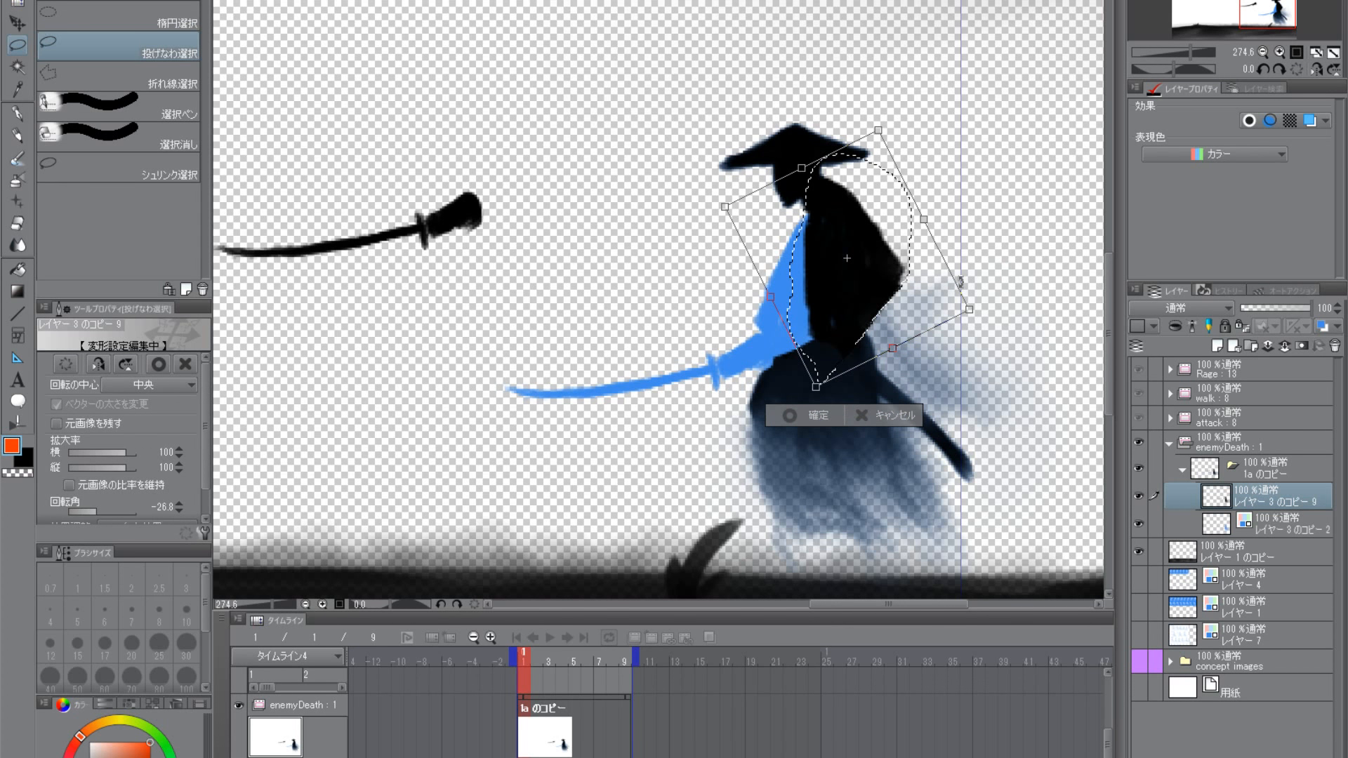
key(Return)
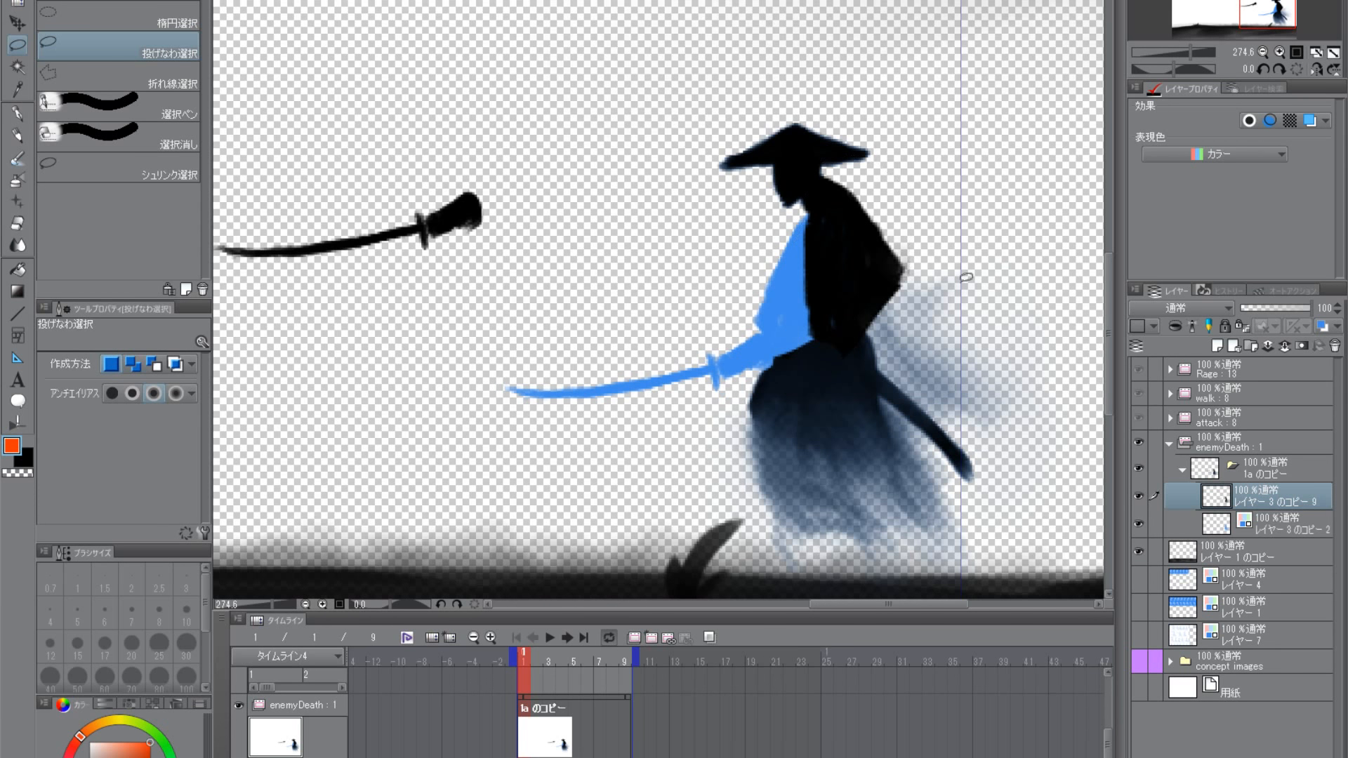
- Lasso the black samurai's robe and scabbard, rotate them about 26.5° and shift them slightly forward under the torso
mouse_move(735, 460)
mouse_down()
mouse_move(746, 371)
mouse_move(974, 349)
mouse_move(759, 587)
mouse_move(632, 527)
mouse_up()
key(ctrl+t)
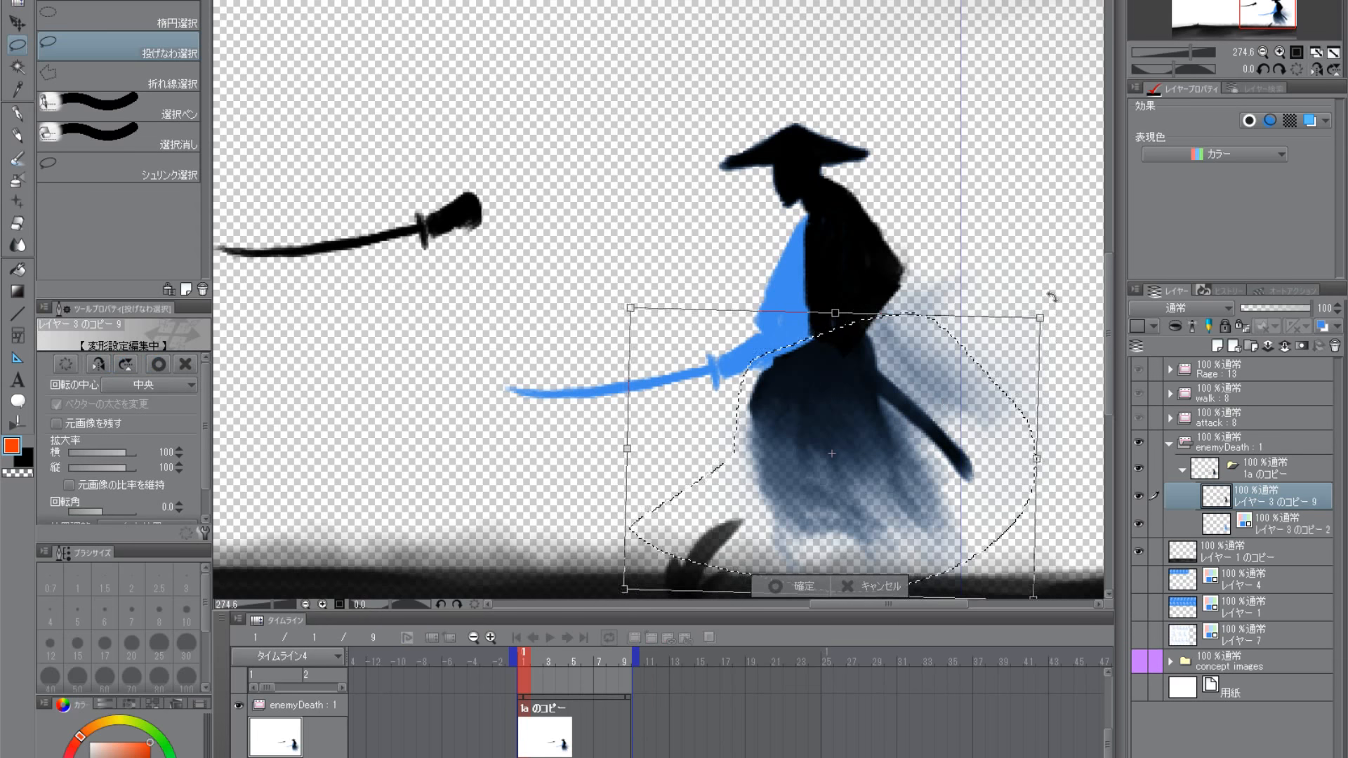
drag(1051, 297, 1088, 415)
mouse_move(887, 477)
mouse_down()
mouse_move(866, 454)
mouse_move(872, 478)
mouse_up()
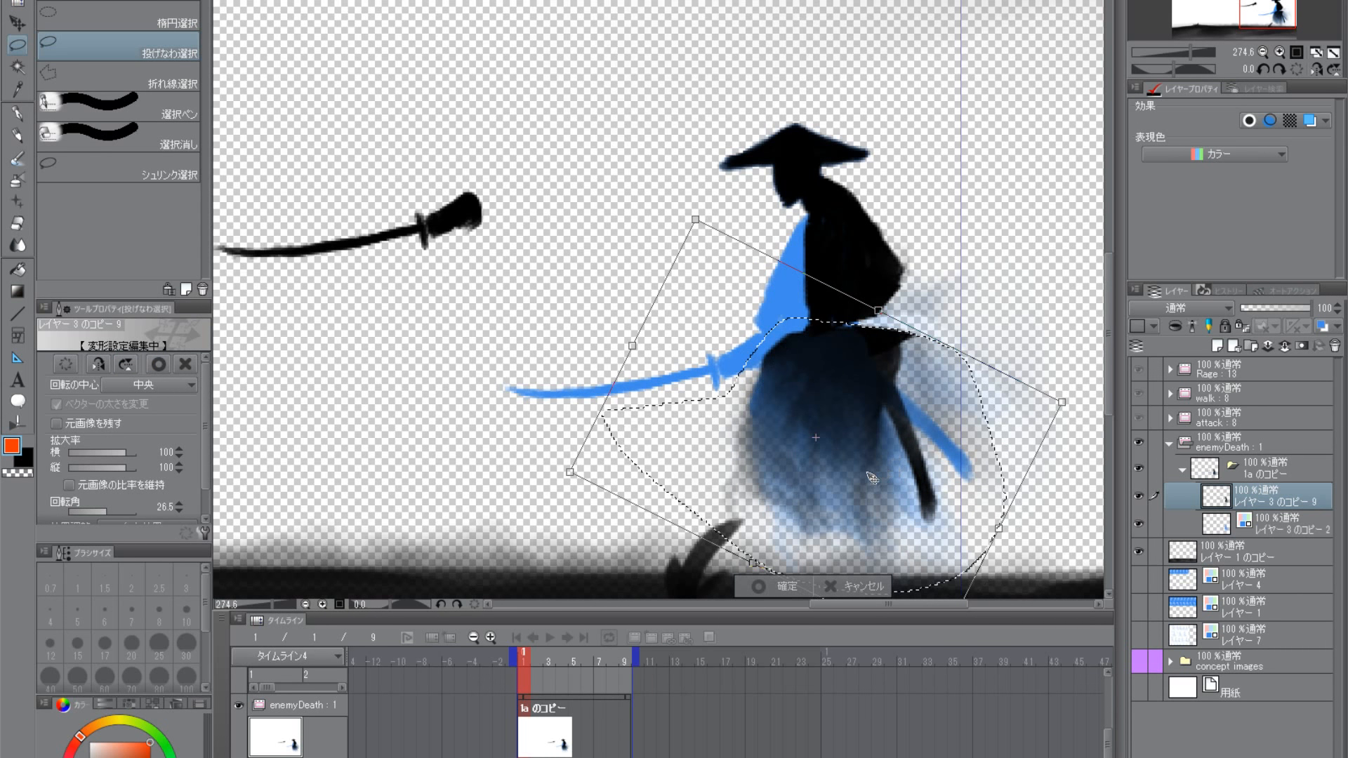
key(Return)
key(ctrl+d)
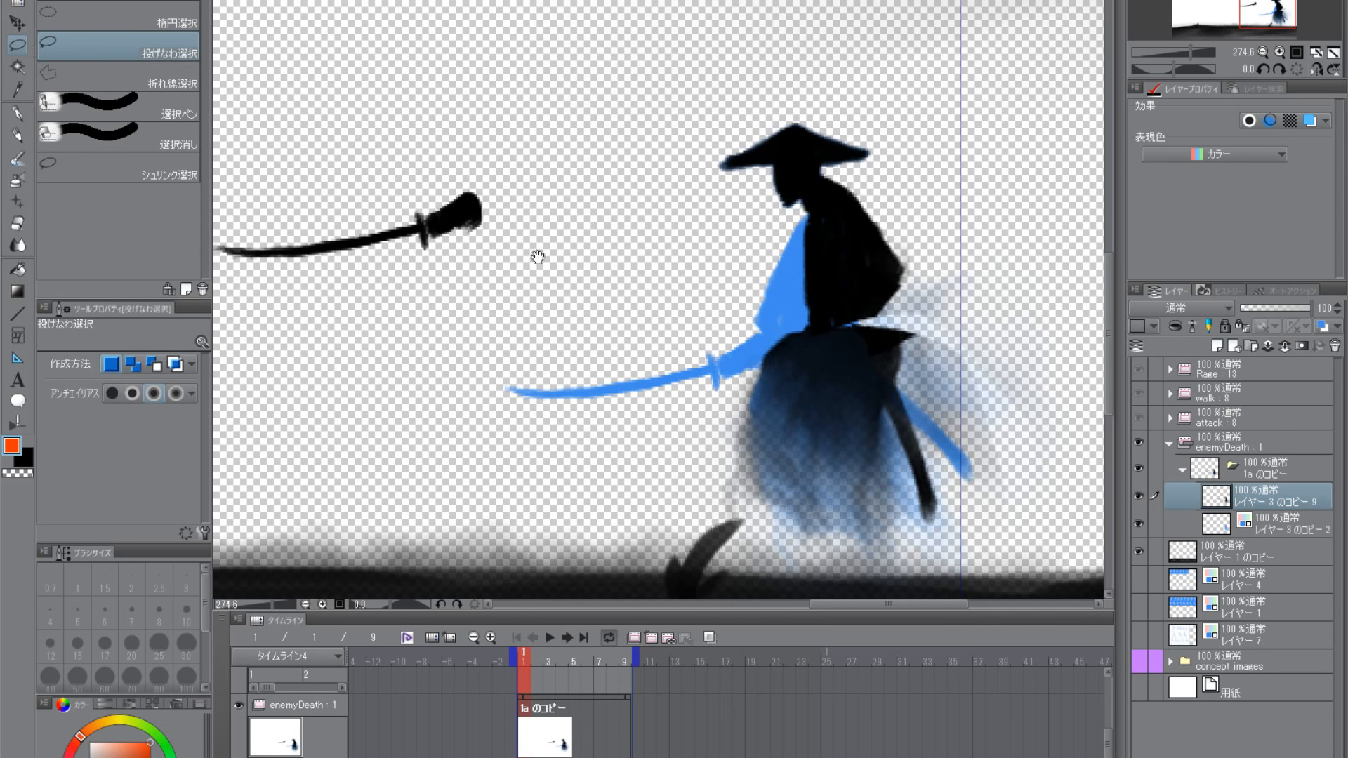
- Lasso the separated sword and forearm and move them back beside the samurai's body, above the blue sword
drag(537, 256, 632, 260)
mouse_move(274, 260)
mouse_down()
mouse_move(629, 211)
mouse_move(277, 271)
mouse_up()
click(23, 25)
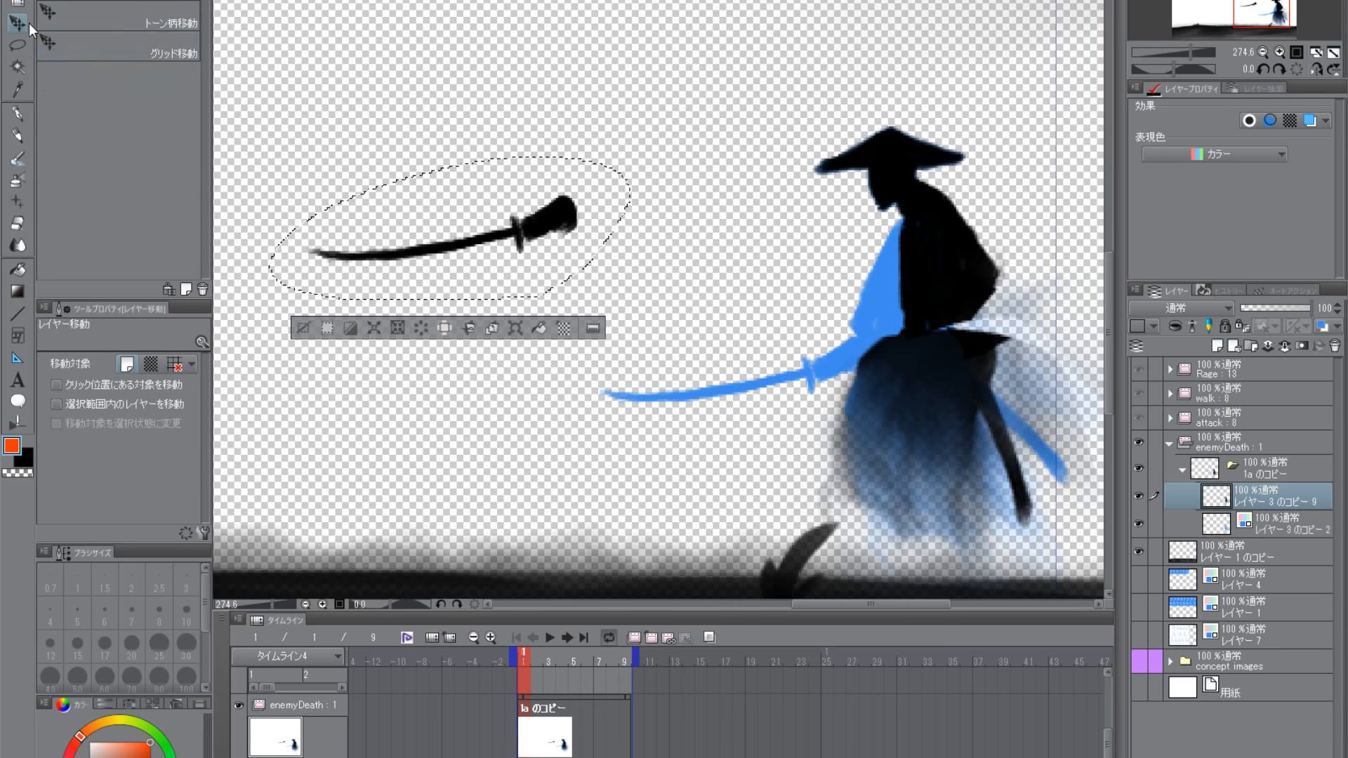
drag(571, 228, 813, 287)
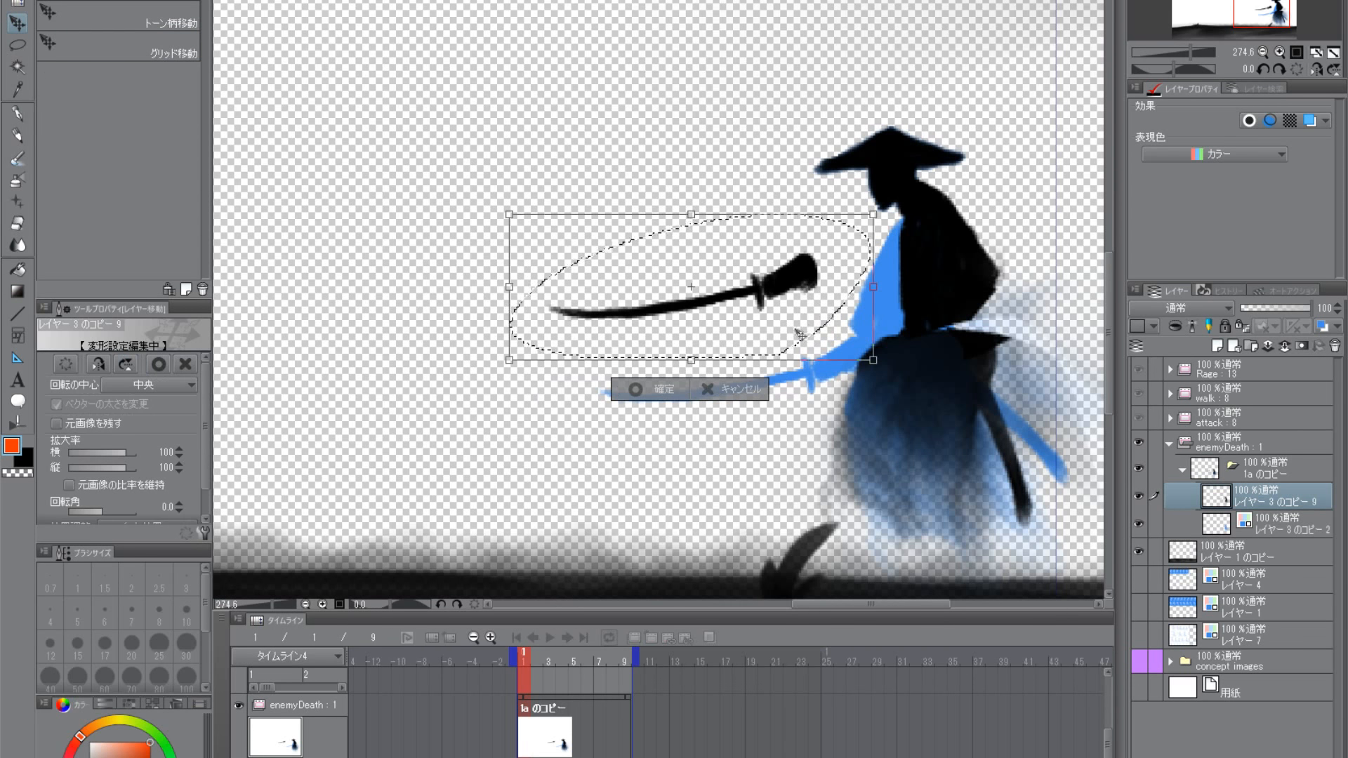
- Rotate the sword and forearm about 14.7°, fit the hand just above the blue forearm, and deselect
mouse_move(910, 261)
mouse_down()
mouse_move(906, 337)
mouse_move(875, 409)
mouse_up()
drag(779, 337, 839, 317)
mouse_move(974, 323)
mouse_down()
mouse_move(972, 340)
mouse_move(957, 341)
mouse_move(954, 284)
mouse_up()
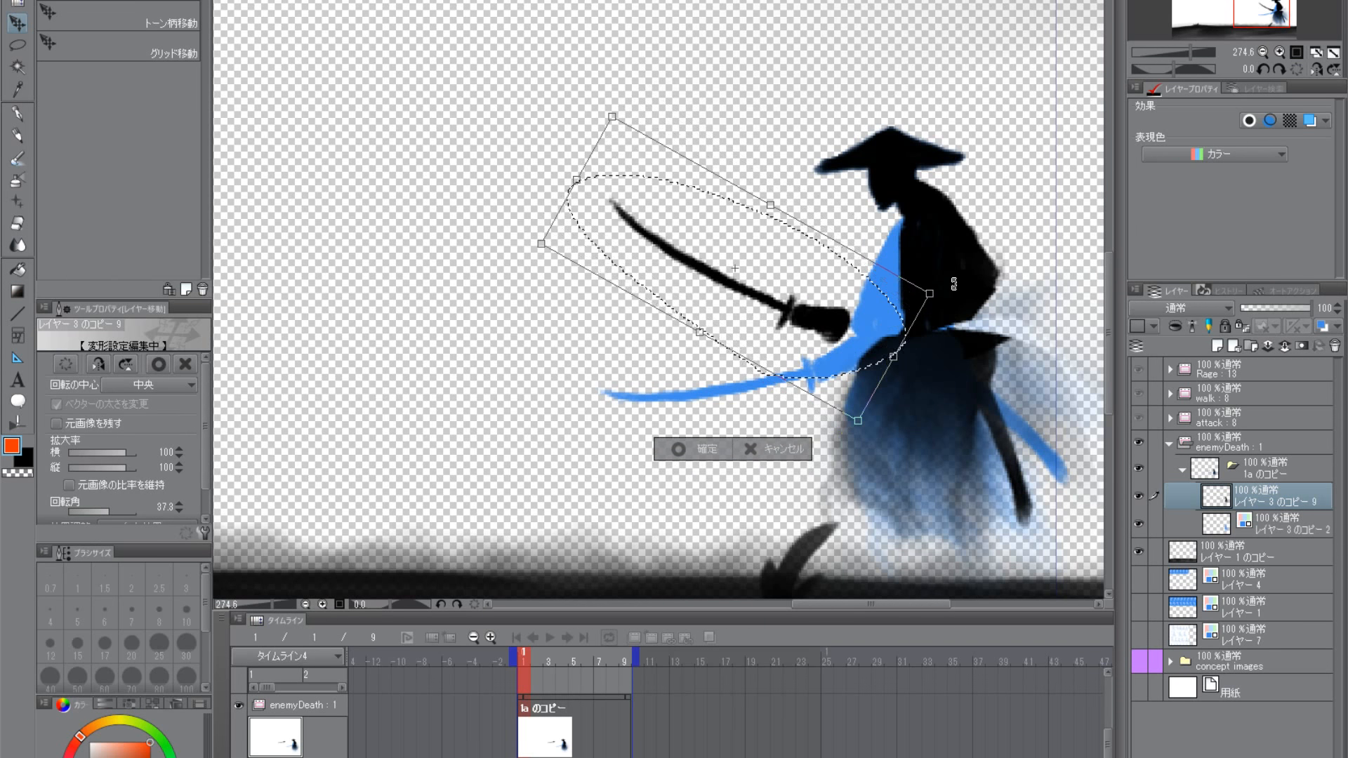
drag(874, 295, 858, 312)
drag(942, 300, 926, 187)
drag(835, 295, 848, 337)
drag(940, 274, 946, 330)
drag(843, 347, 843, 344)
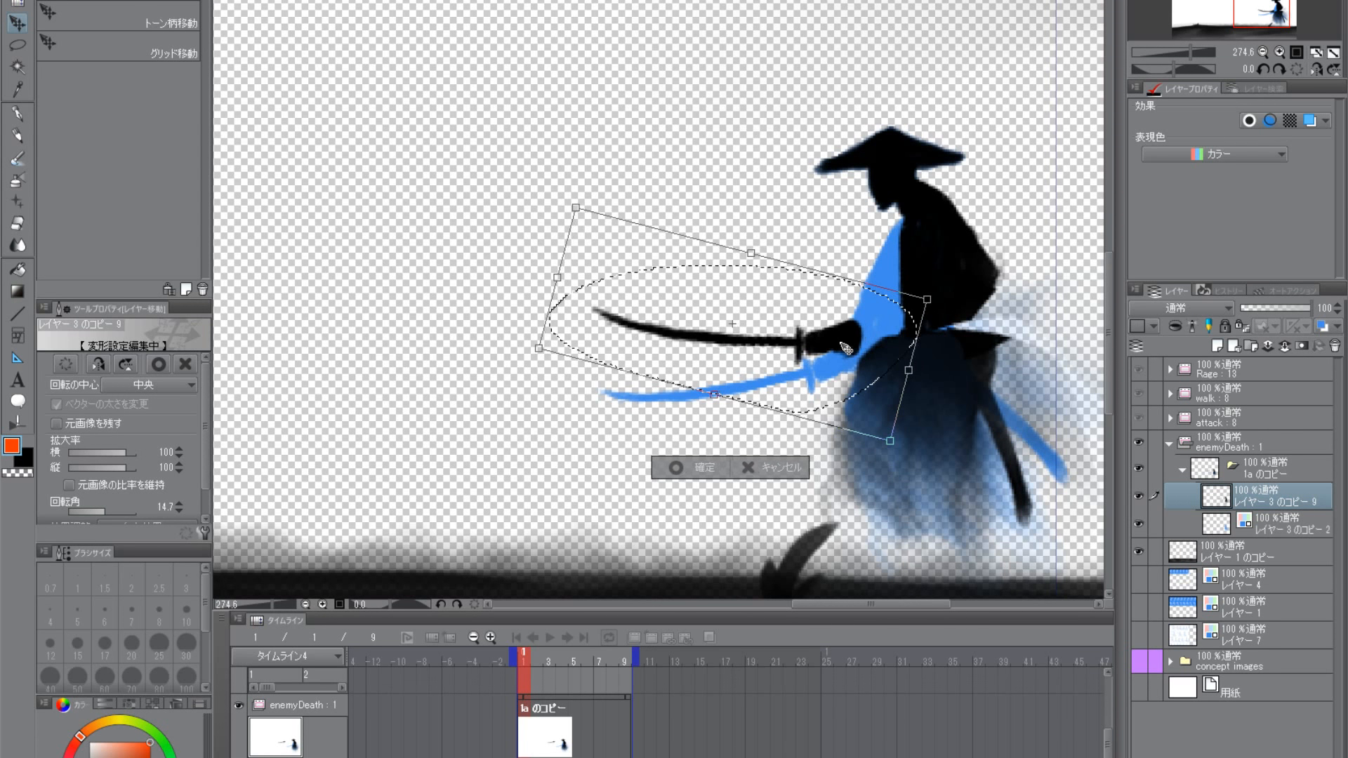
key(ctrl+d)
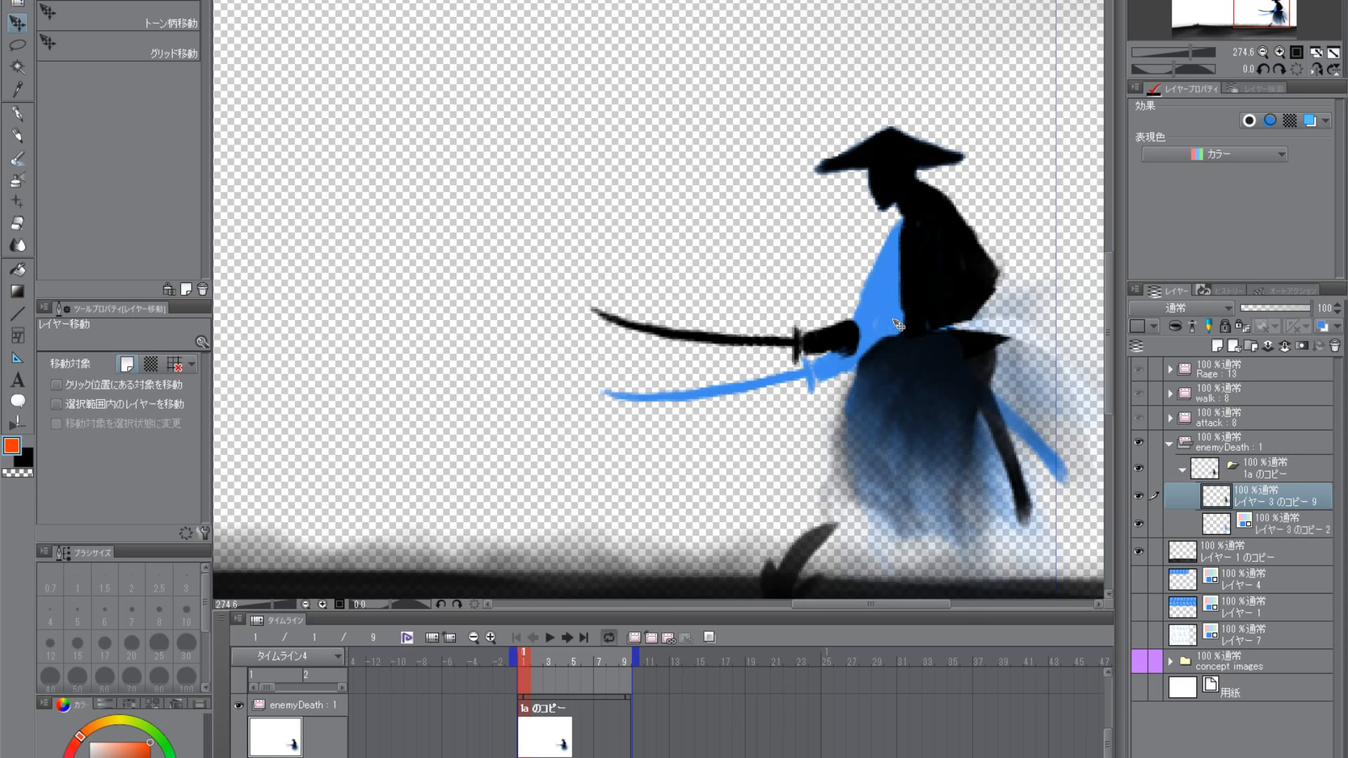
- Lasso the black samurai's whole body without the sword arm and shift it slightly backwards from the blue reference
drag(896, 338, 779, 317)
click(17, 48)
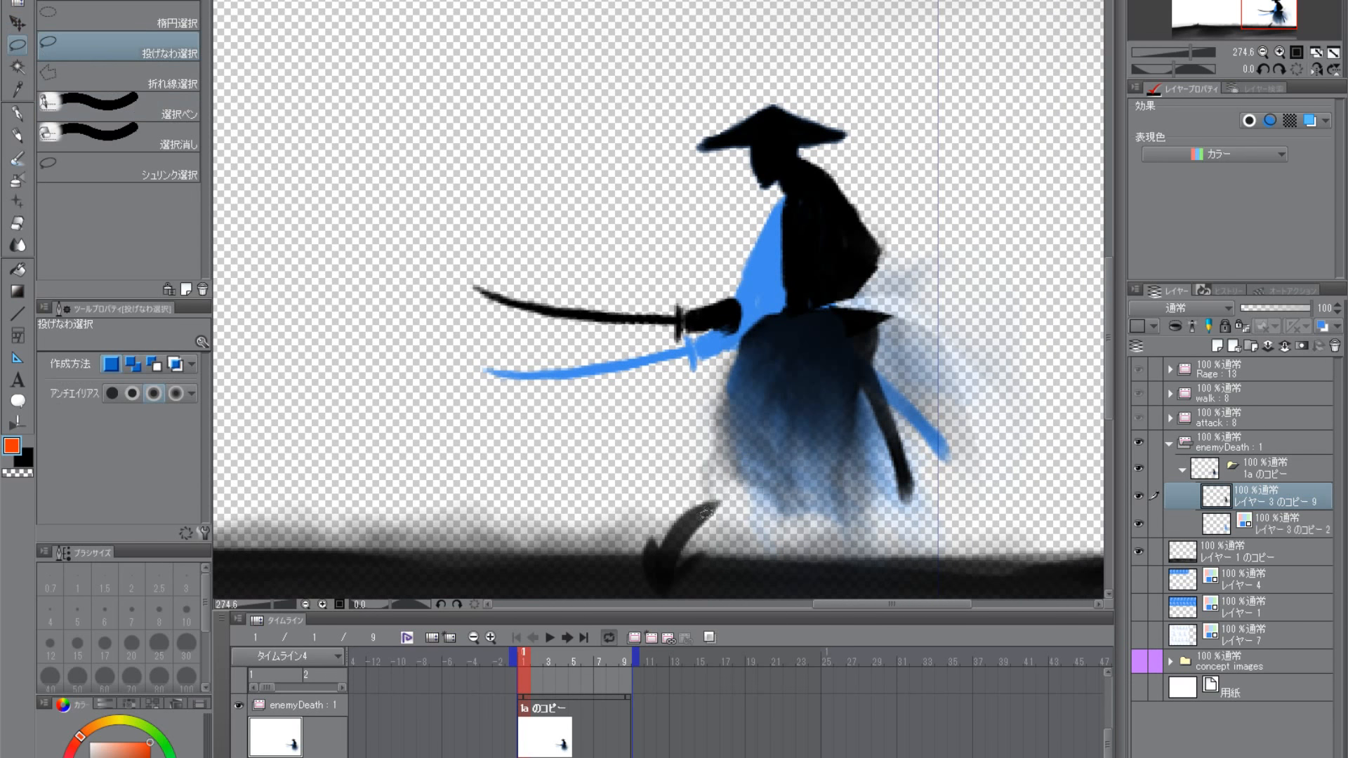
drag(997, 448, 703, 552)
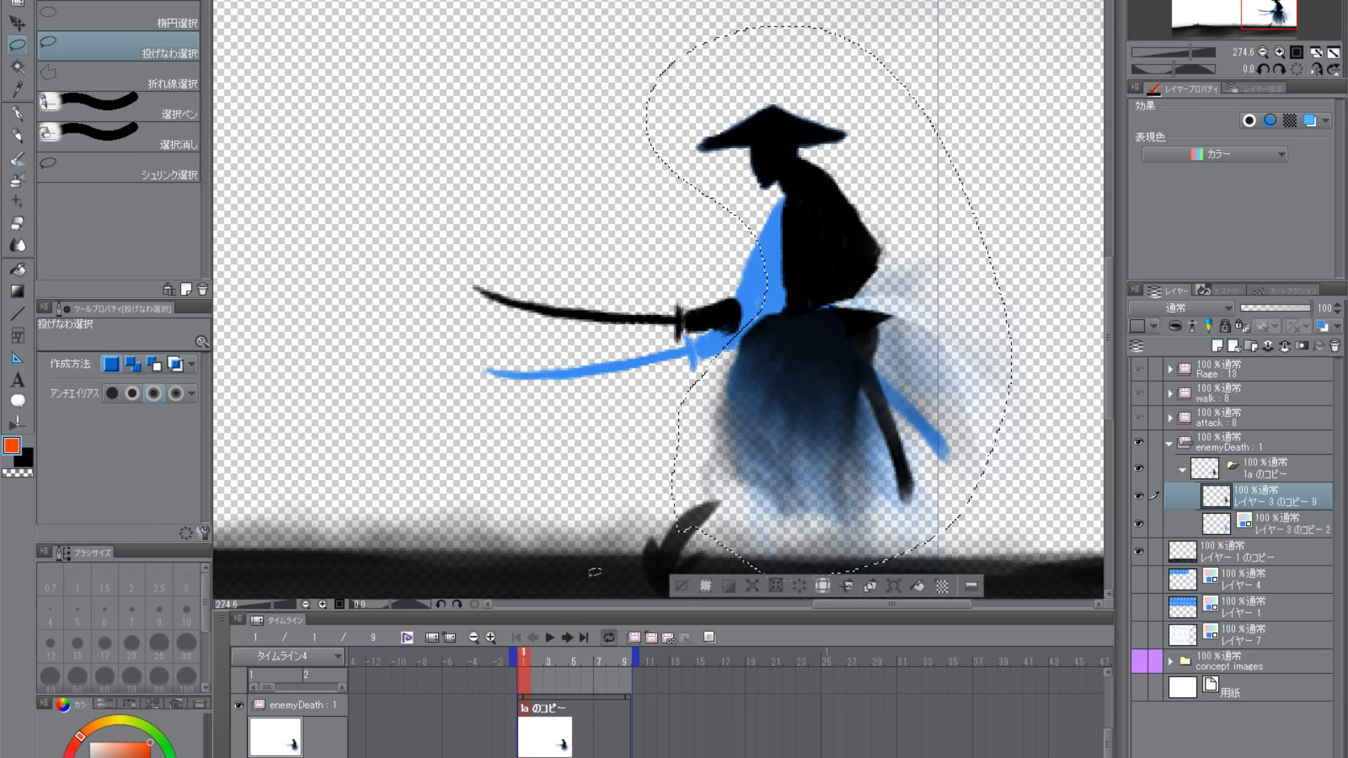
click(14, 24)
drag(866, 412, 892, 417)
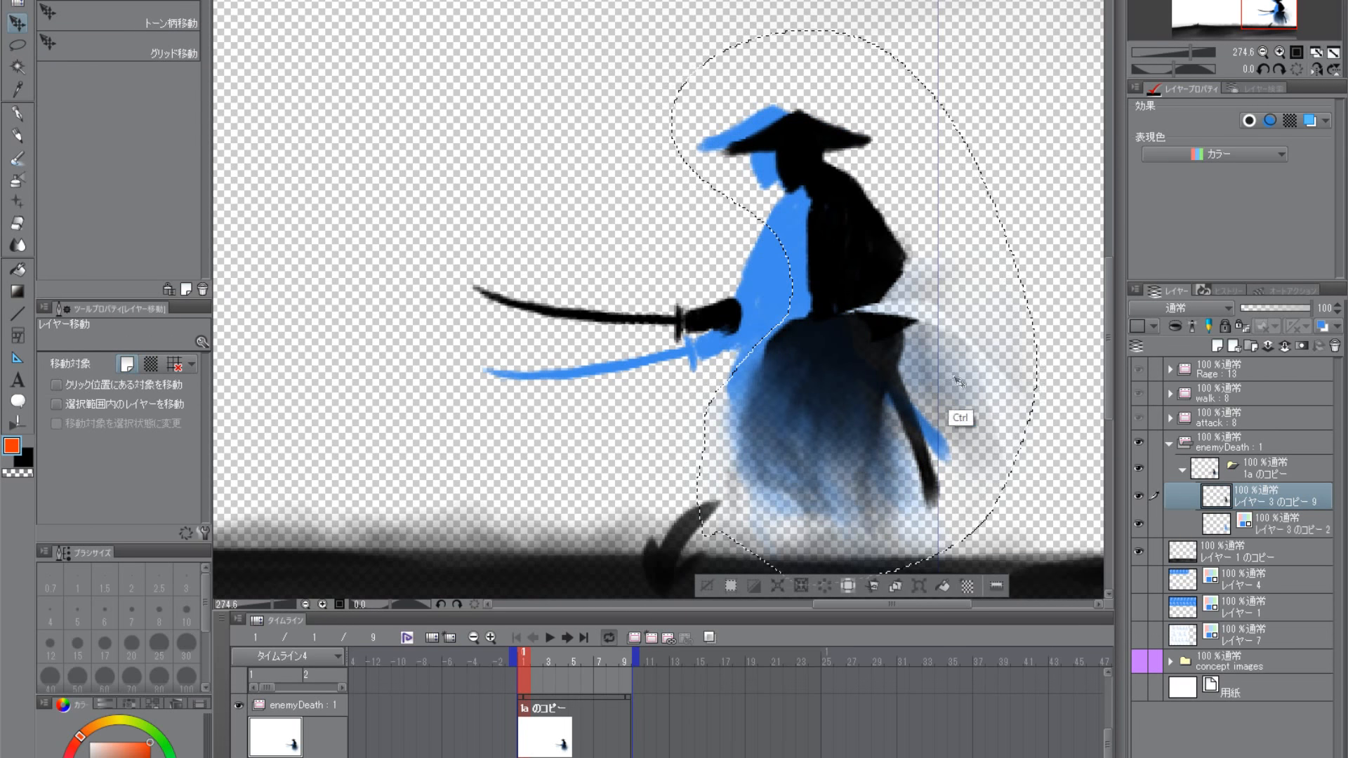
- Rotate the selected body about -7.1°, align the hat with the blue reference's hat, and deselect
key(ctrl+t)
drag(1052, 296, 1051, 329)
drag(908, 363, 908, 360)
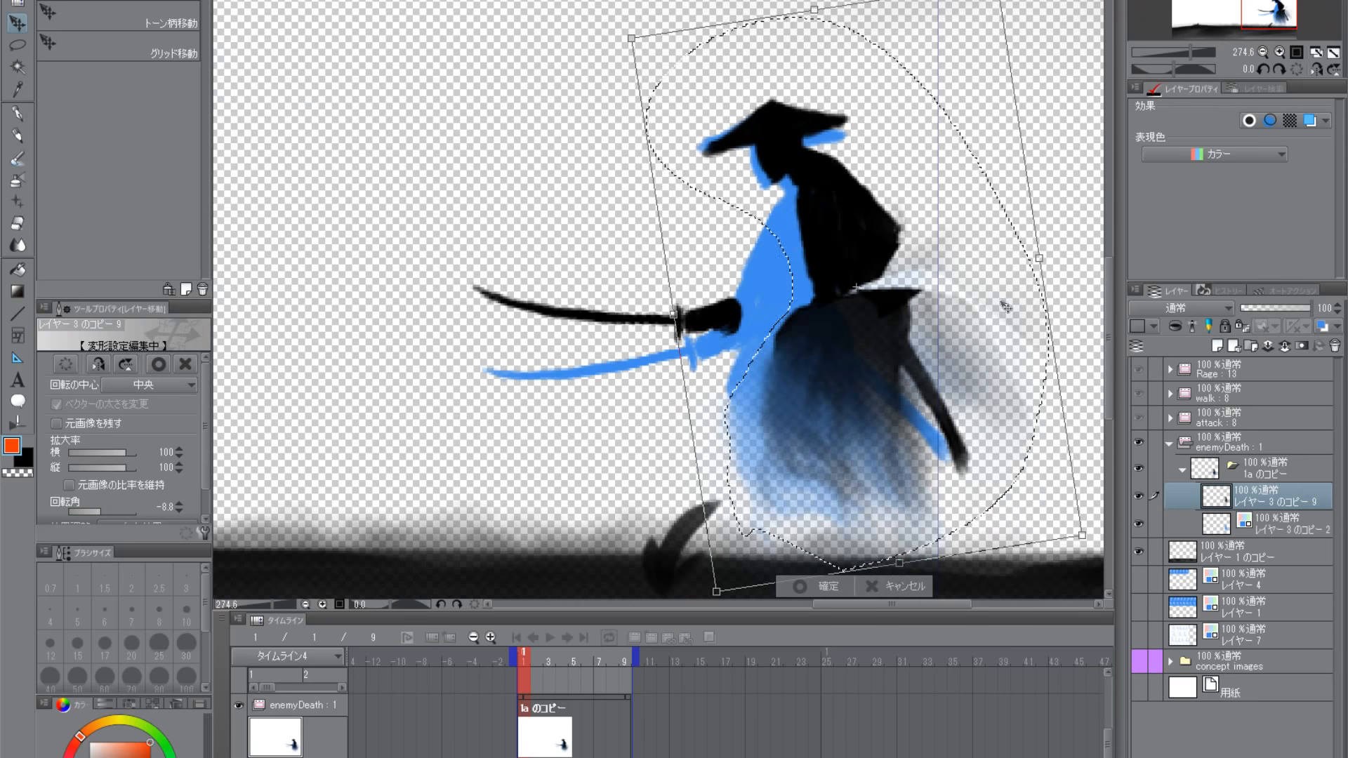
drag(1068, 262, 1062, 269)
drag(923, 360, 916, 369)
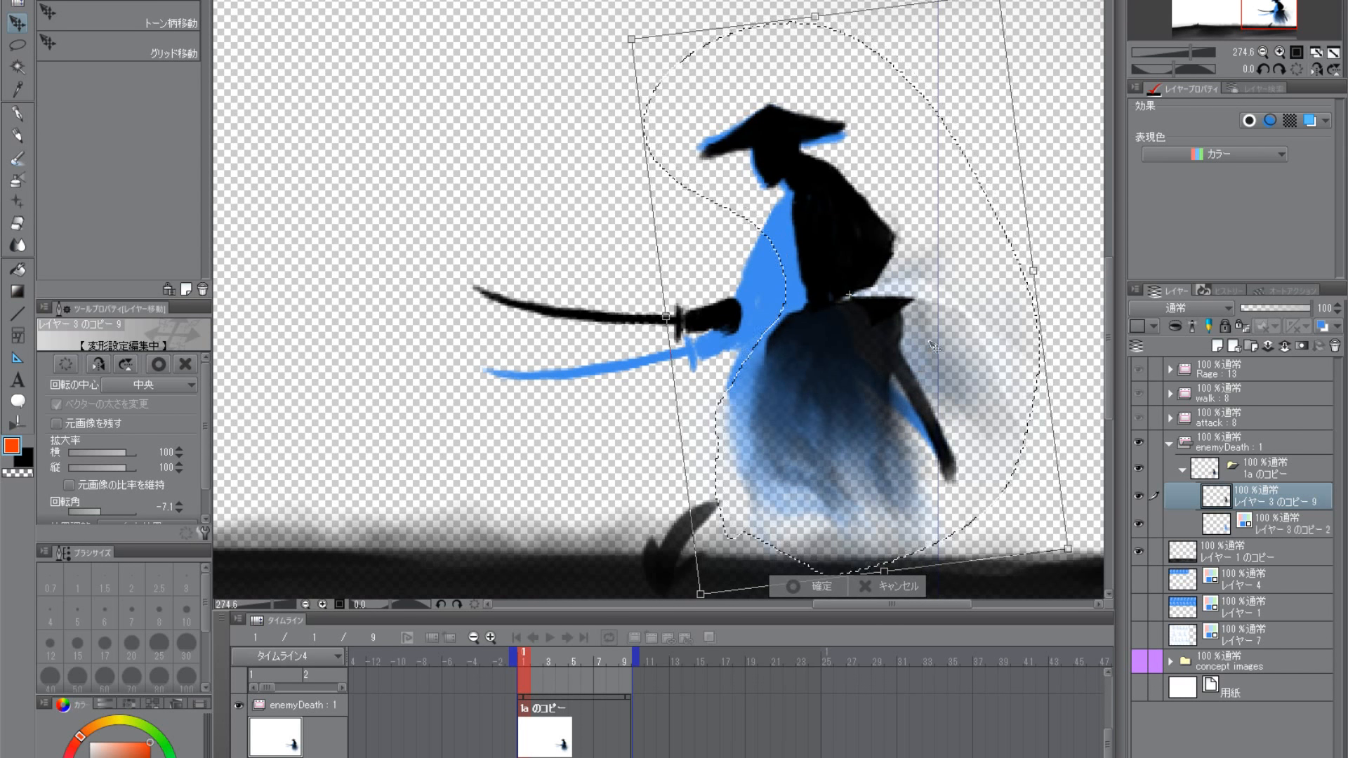
key(Return)
key(ctrl+d)
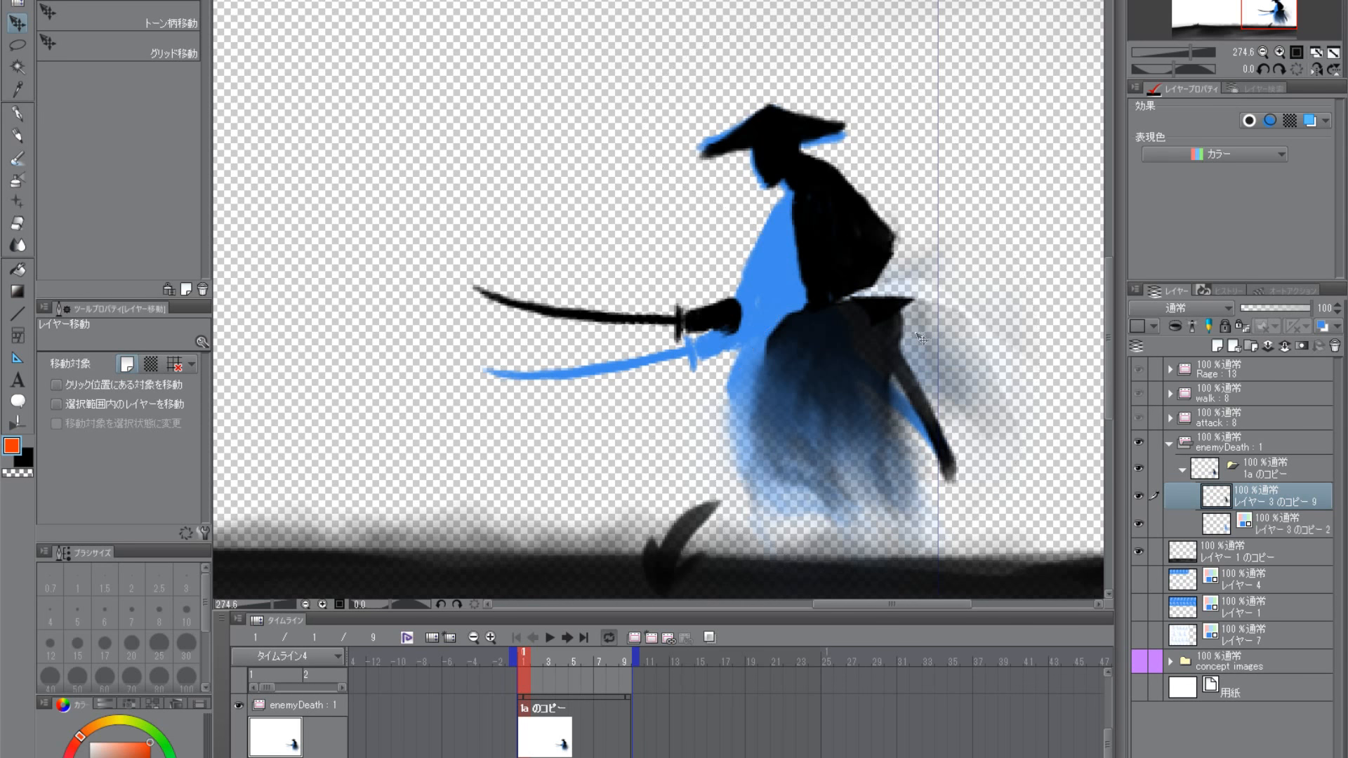
- Try to paint the gap between forearm and torso in black with the 水彩毛筆 watercolour brush
click(15, 135)
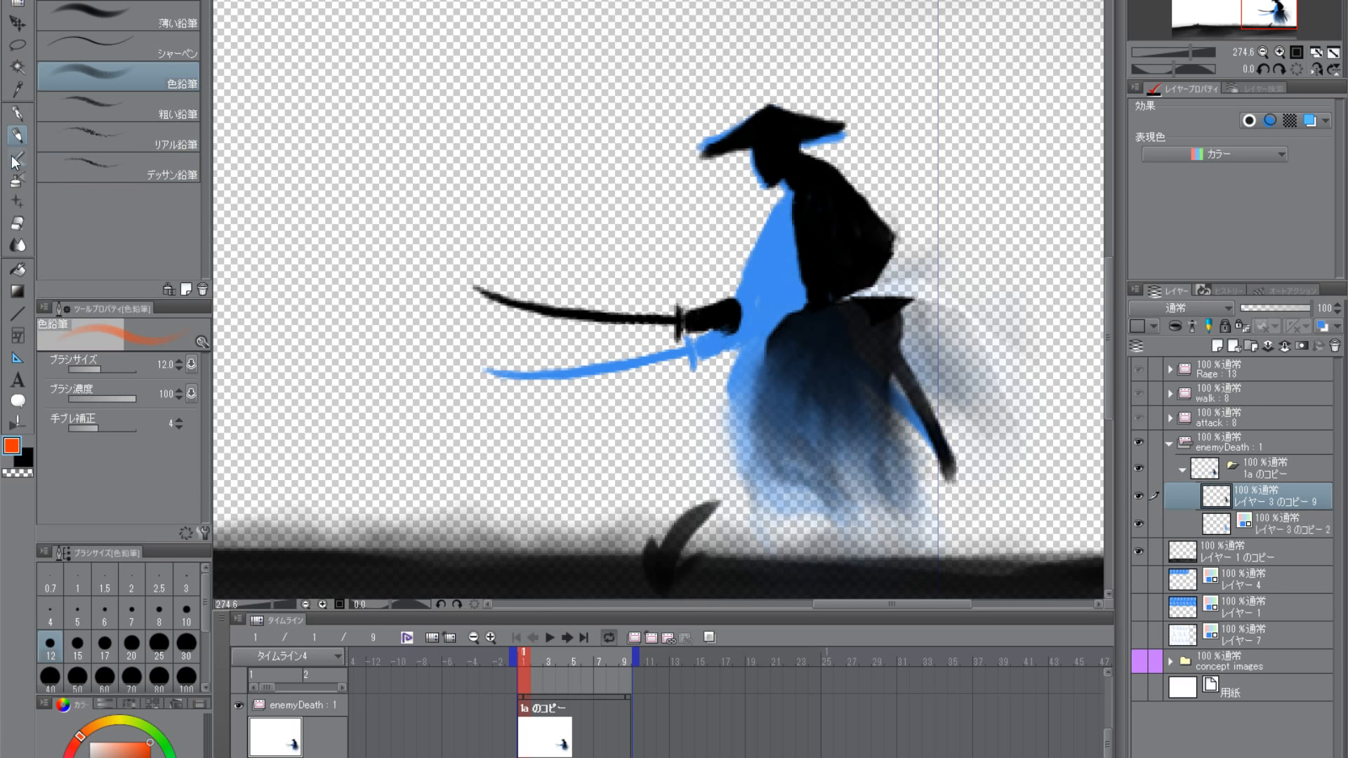
click(15, 158)
click(25, 458)
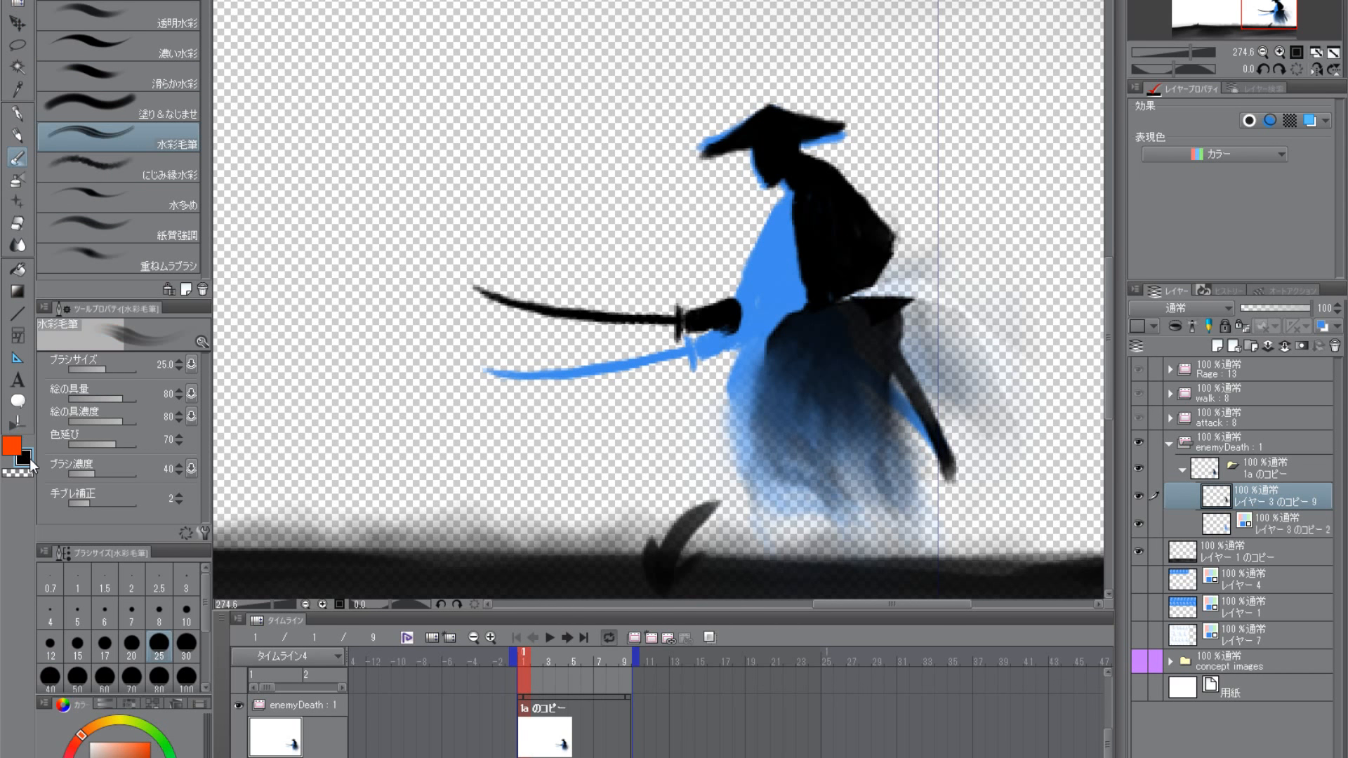
scroll(794, 312, up, 2)
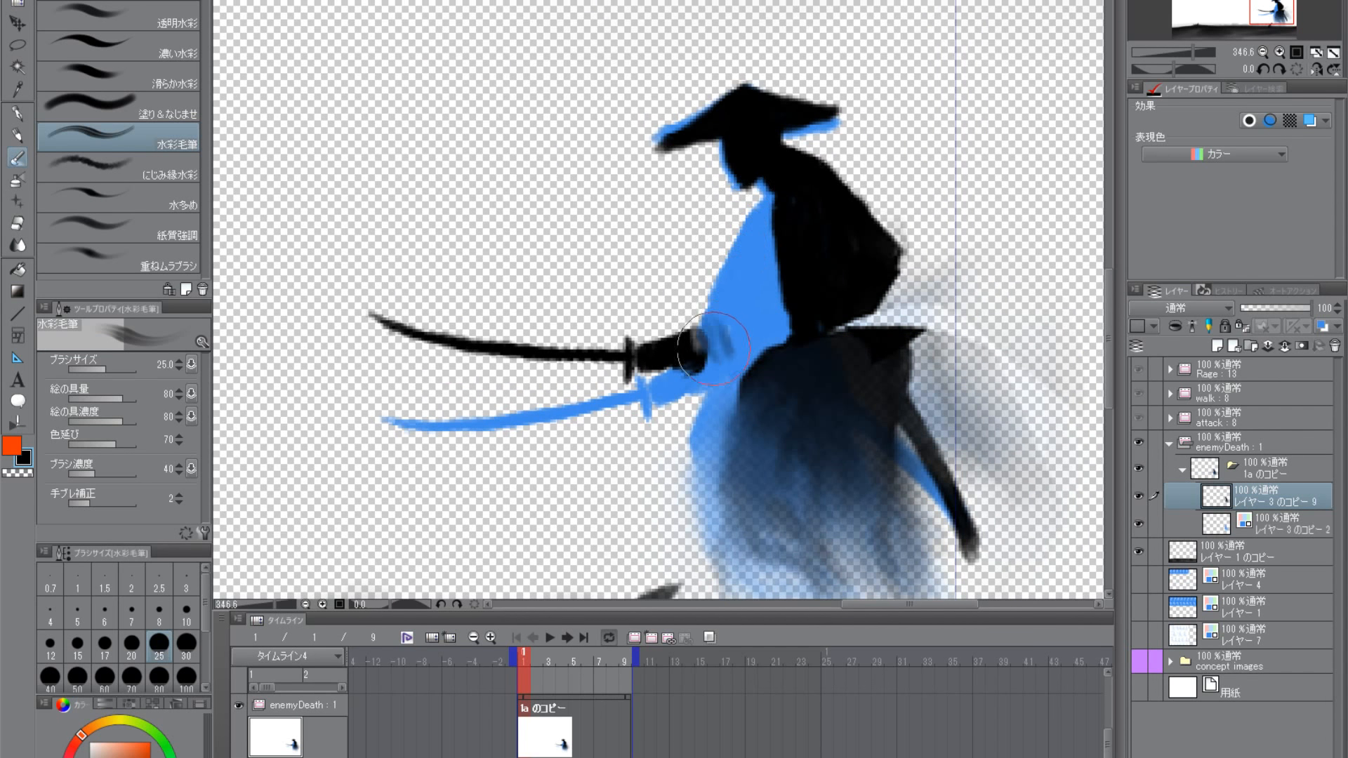
key(ctrl+z)
key(ctrl+z)
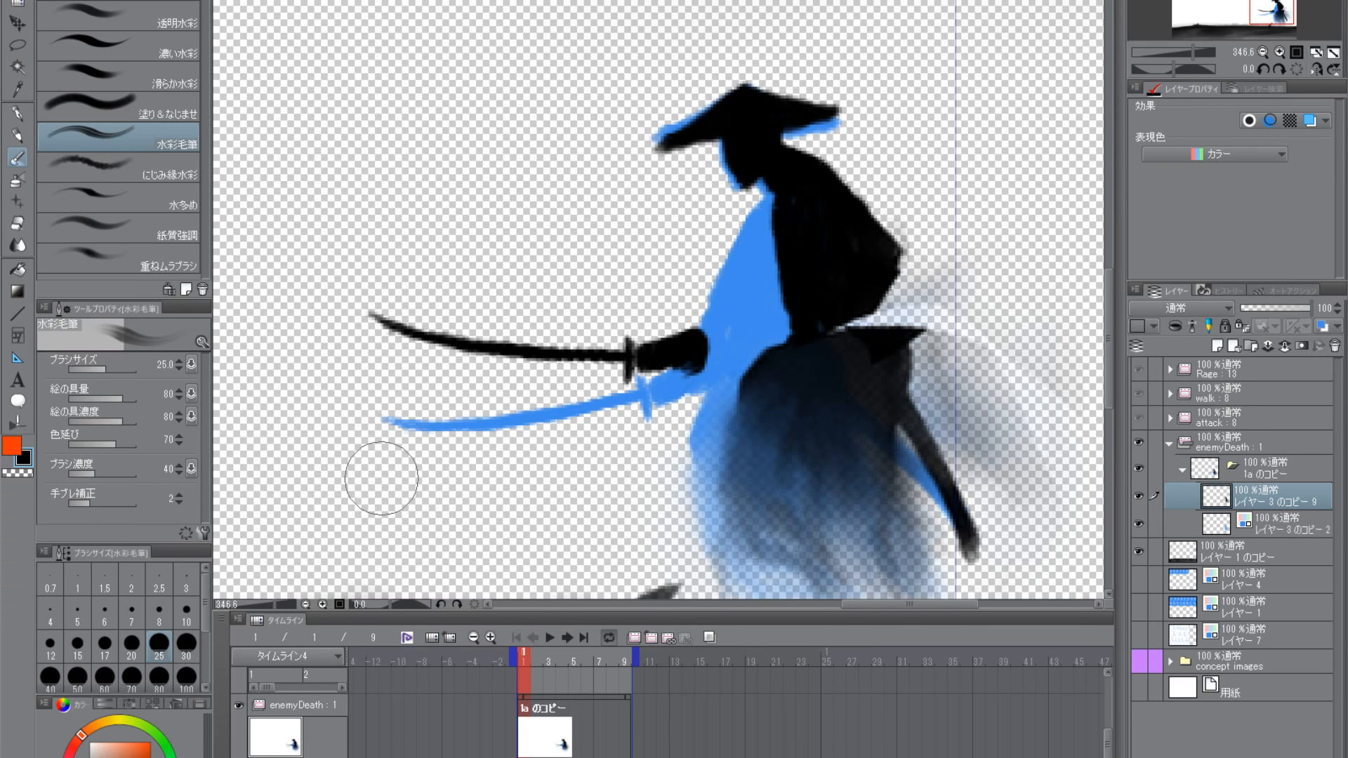
- Switch to the 滑らか ink brush at size 10 and try black strokes between the torso and forearm
click(175, 1)
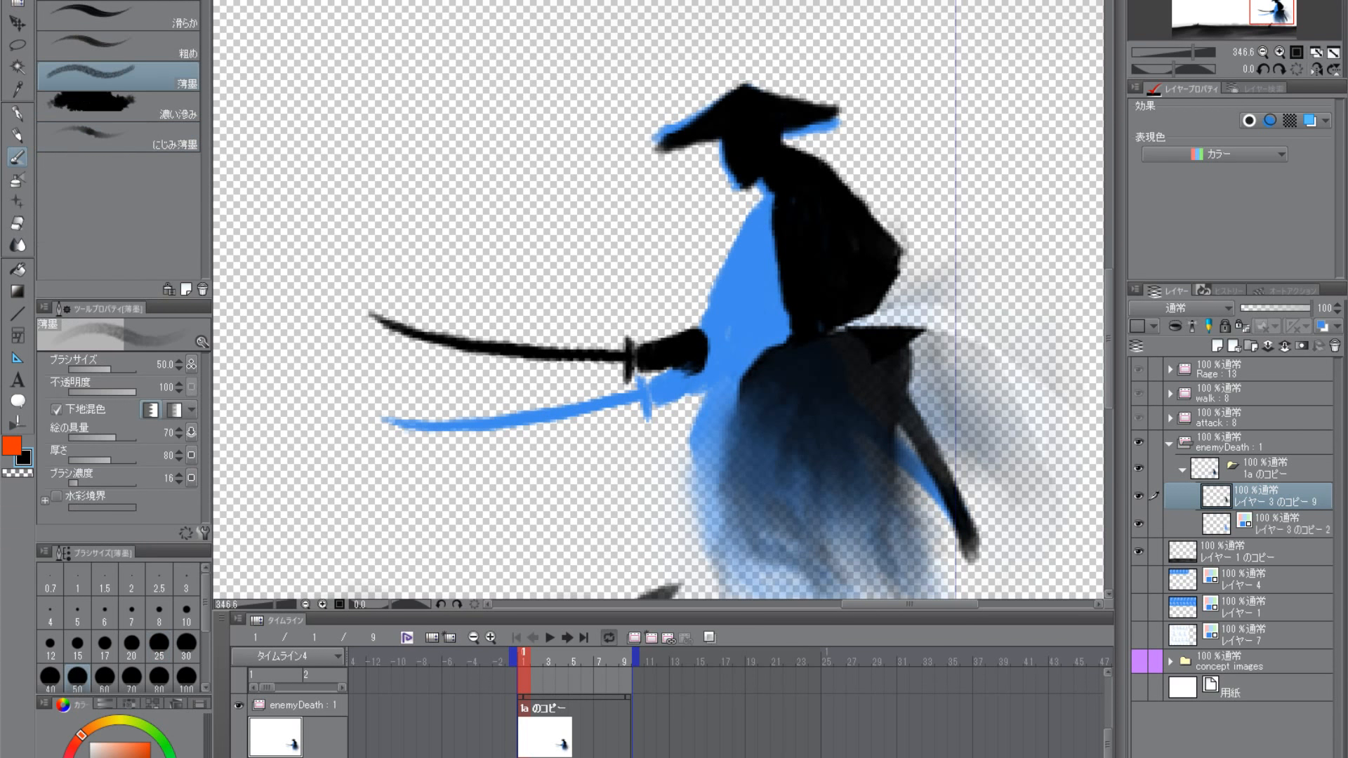
click(158, 21)
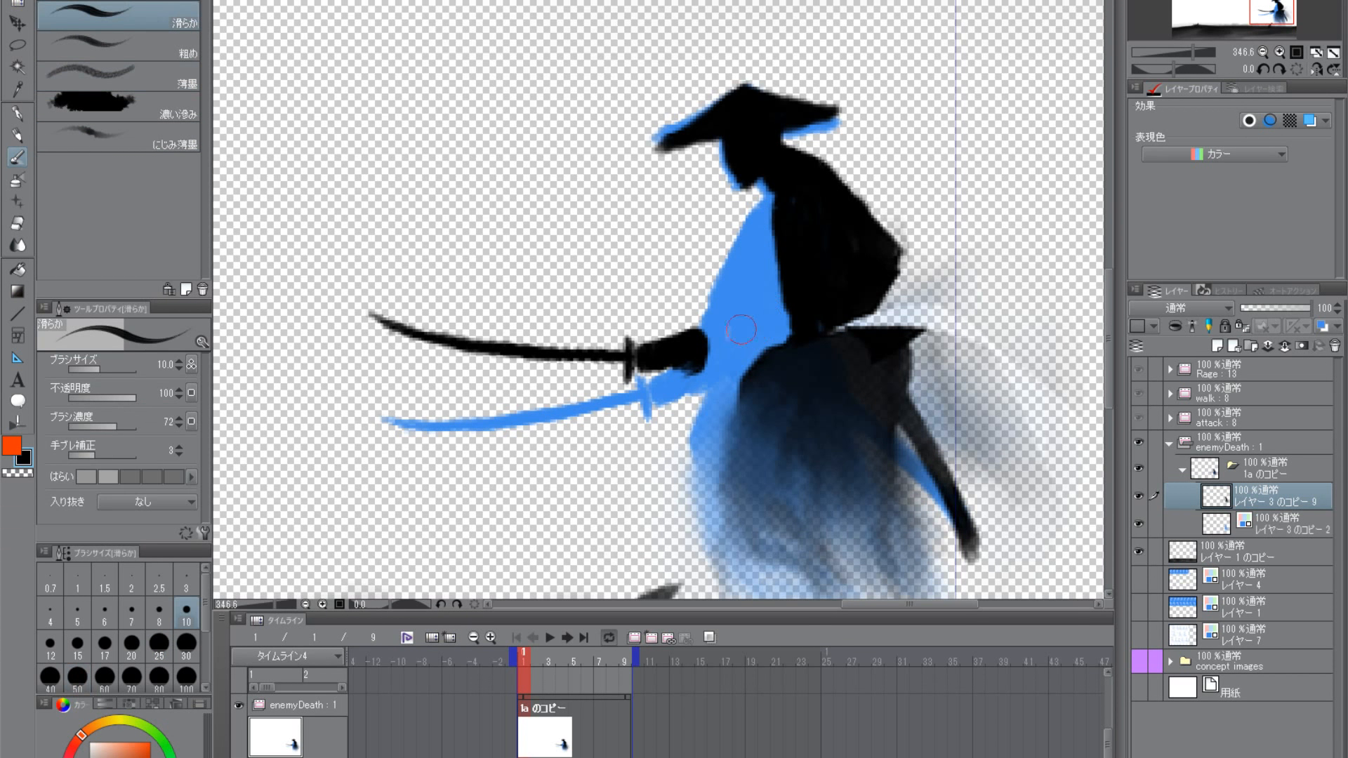
mouse_move(705, 330)
mouse_down()
mouse_move(725, 351)
mouse_move(715, 314)
mouse_move(704, 335)
mouse_move(718, 363)
mouse_move(705, 333)
mouse_move(787, 235)
mouse_move(727, 309)
mouse_move(775, 202)
mouse_move(762, 259)
mouse_move(770, 245)
mouse_move(791, 264)
mouse_up()
key(ctrl+z)
key(ctrl+z)
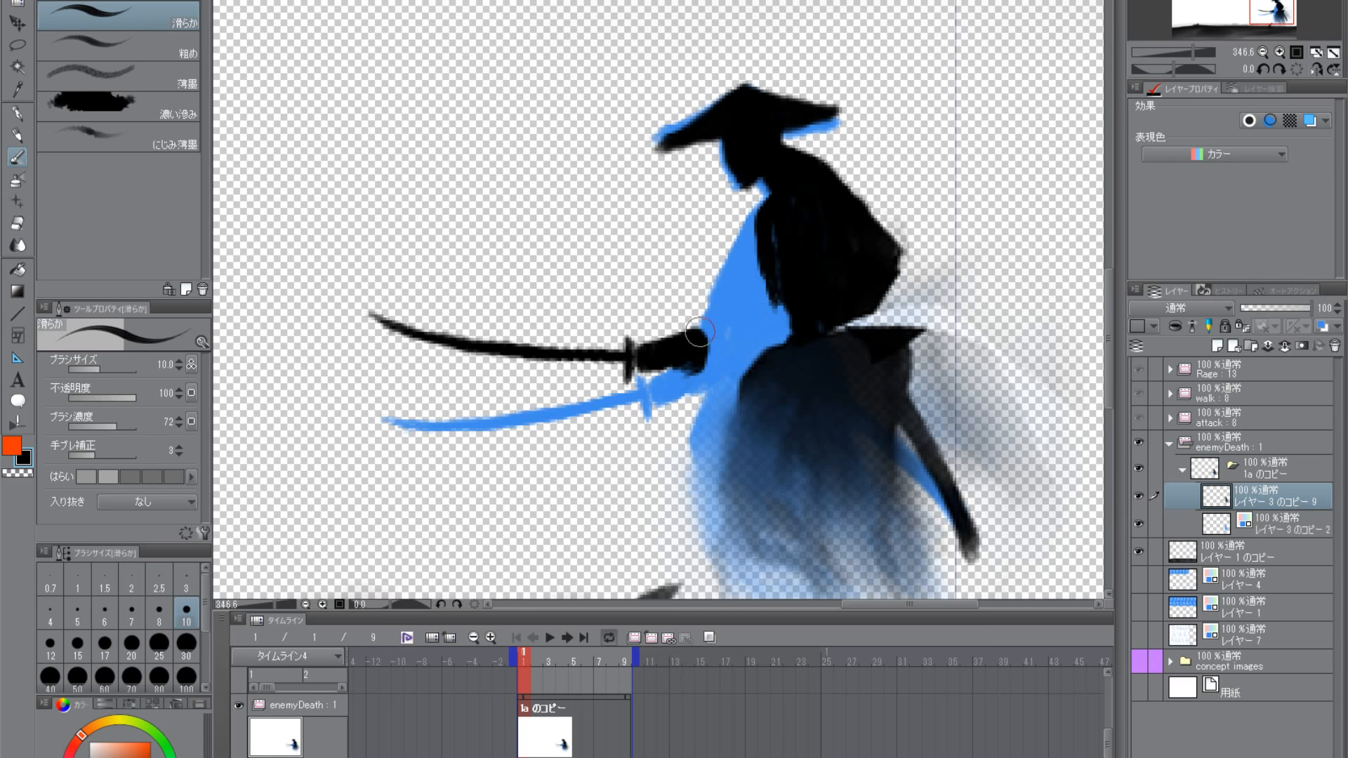
- Try to paint a black upper arm and sleeve between forearm and torso, and undo those strokes
mouse_move(700, 332)
mouse_down()
mouse_move(783, 290)
mouse_move(728, 339)
mouse_move(762, 306)
mouse_move(717, 325)
mouse_move(725, 380)
mouse_move(742, 346)
mouse_move(732, 357)
mouse_move(794, 342)
mouse_move(744, 383)
mouse_move(724, 348)
mouse_up()
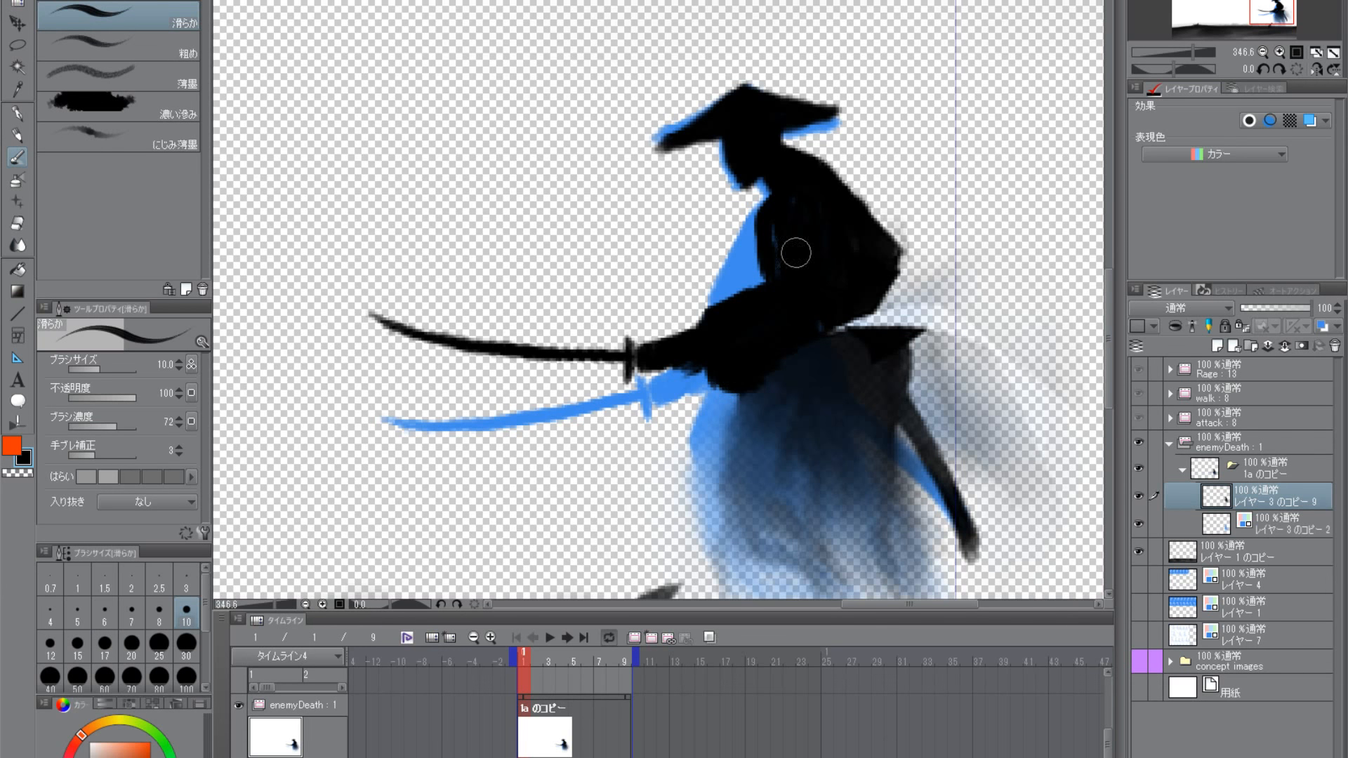
mouse_move(796, 253)
mouse_down()
mouse_move(776, 229)
mouse_move(770, 273)
mouse_move(783, 197)
mouse_move(758, 226)
mouse_move(773, 200)
mouse_move(772, 264)
mouse_up()
key(ctrl+z)
key(ctrl+z)
key(ctrl+z)
key(ctrl+z)
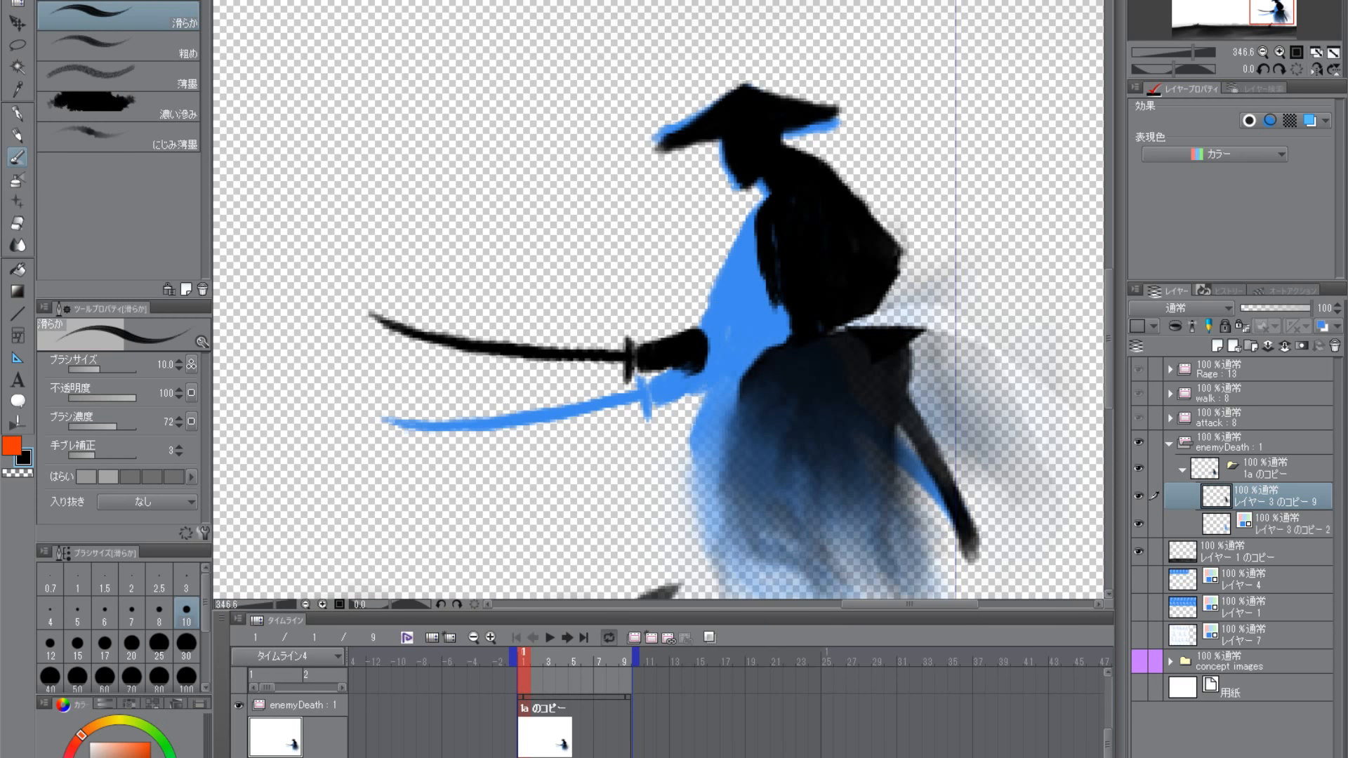
key(ctrl+z)
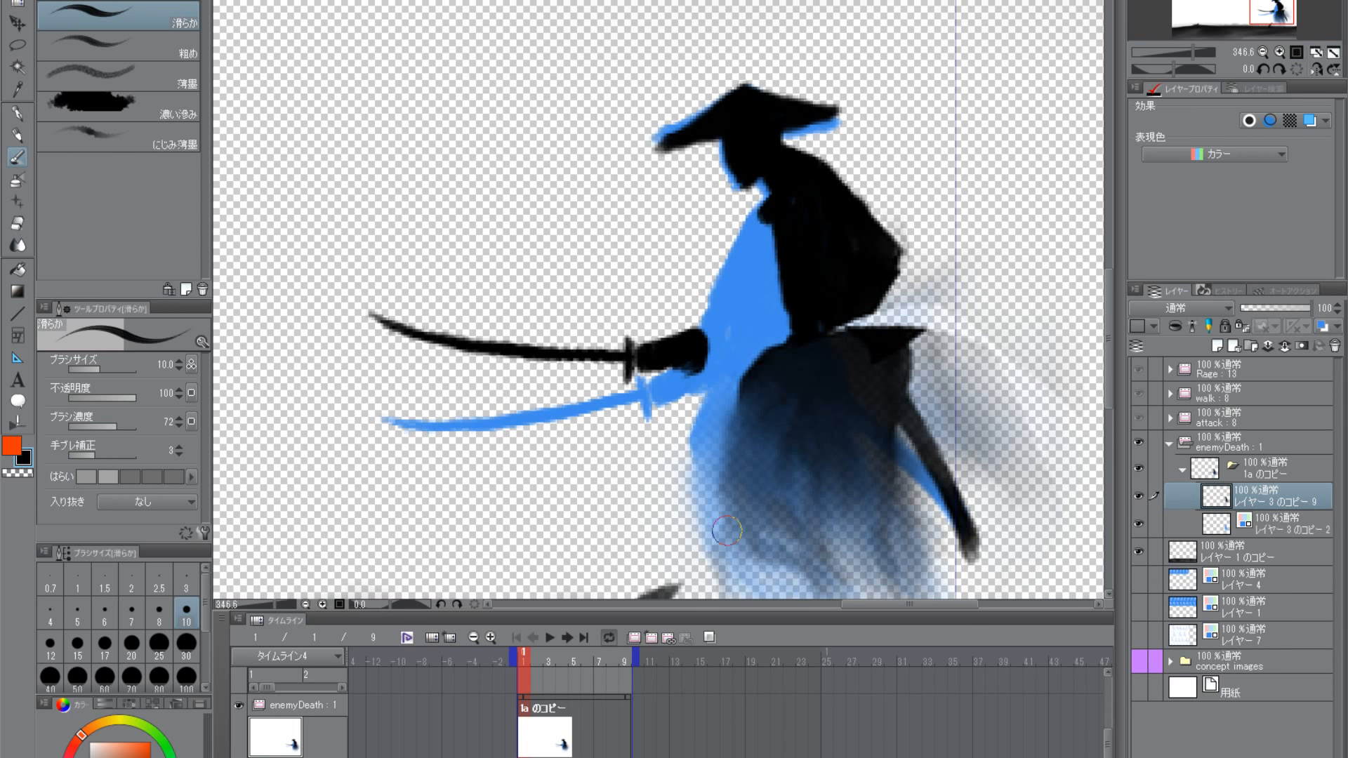
key(ctrl+z)
- Paint the torso's front edge, back and waist in black so the upper body joins the robe
drag(753, 212, 801, 349)
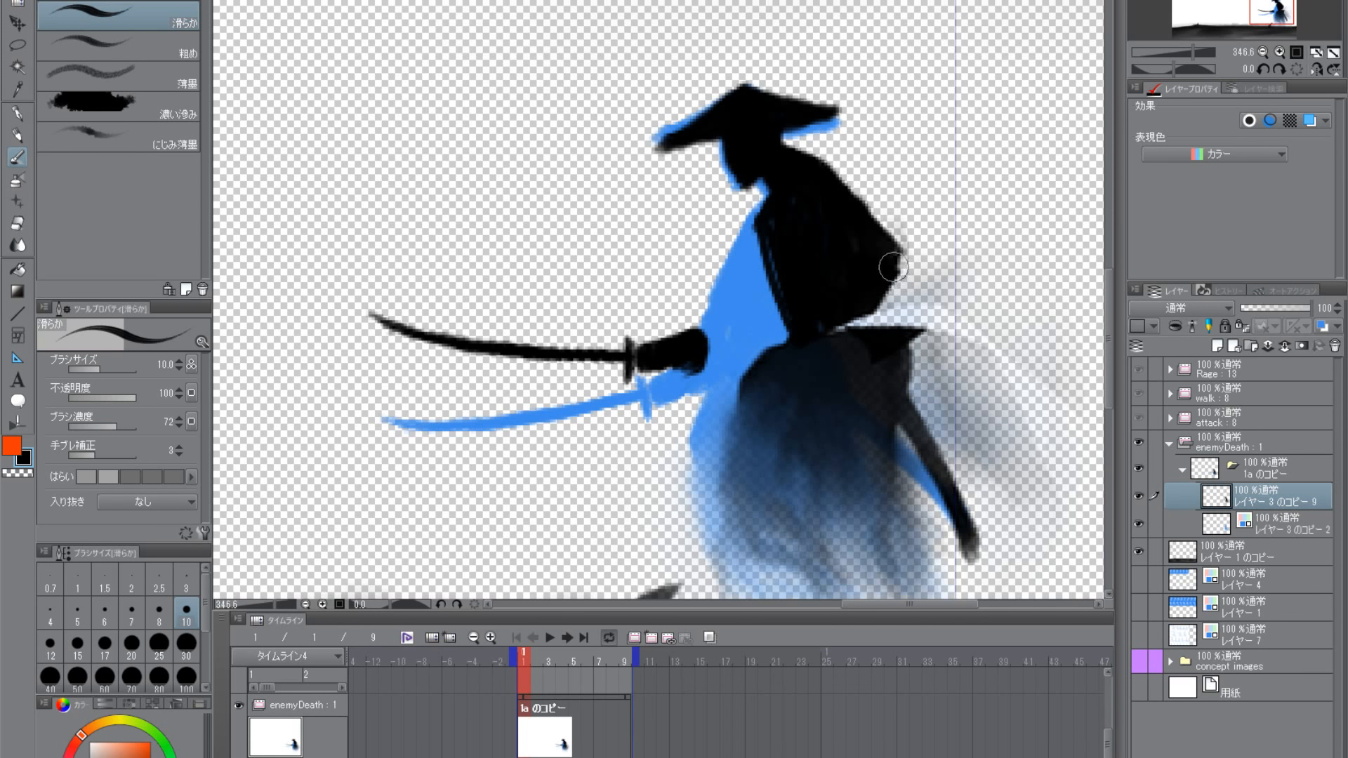
mouse_move(889, 243)
mouse_down()
mouse_move(905, 273)
mouse_move(858, 335)
mouse_move(883, 299)
mouse_move(832, 337)
mouse_move(907, 283)
mouse_move(885, 314)
mouse_move(819, 345)
mouse_move(905, 283)
mouse_move(881, 322)
mouse_move(959, 266)
mouse_move(955, 291)
mouse_move(871, 297)
mouse_move(915, 316)
mouse_move(922, 341)
mouse_move(912, 318)
mouse_move(942, 346)
mouse_move(963, 330)
mouse_up()
click(23, 474)
click(27, 457)
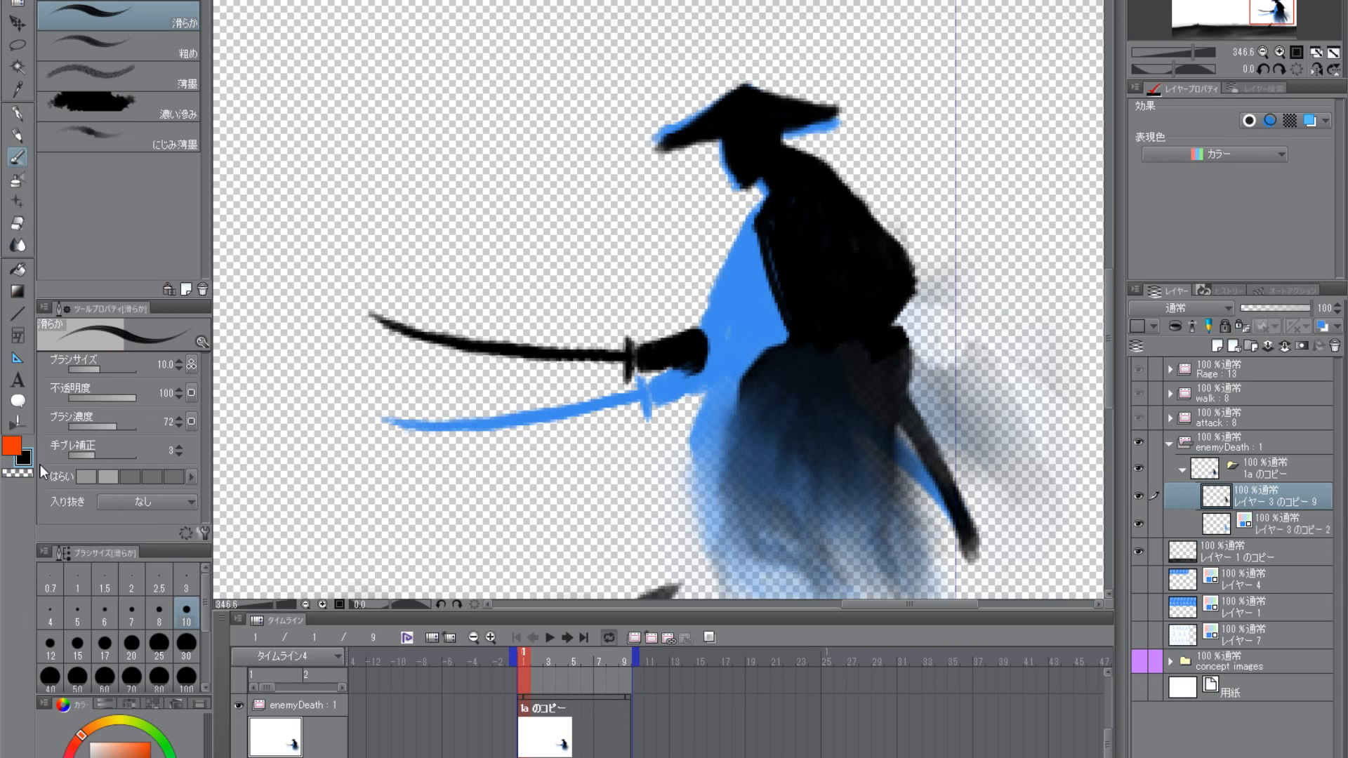
mouse_move(876, 350)
mouse_down()
mouse_move(842, 332)
mouse_move(773, 367)
mouse_up()
click(18, 475)
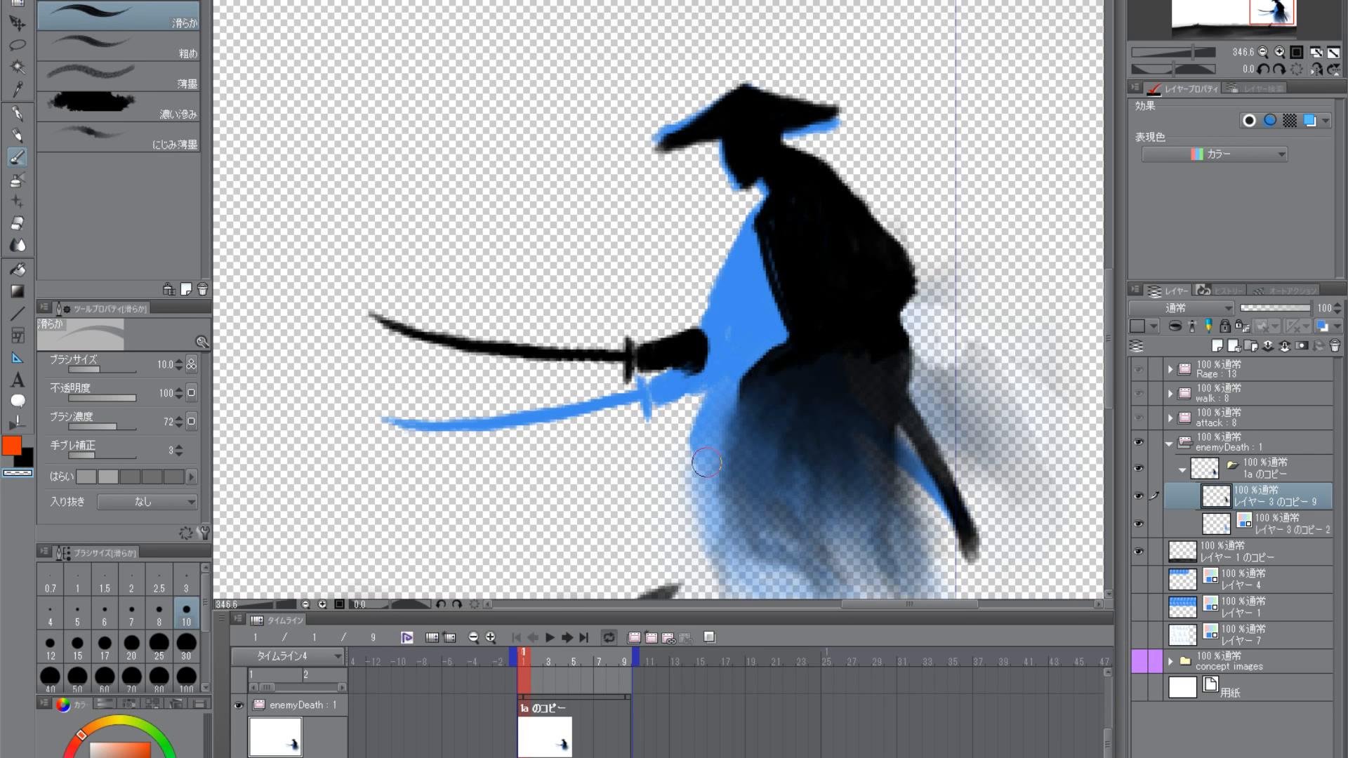
click(24, 463)
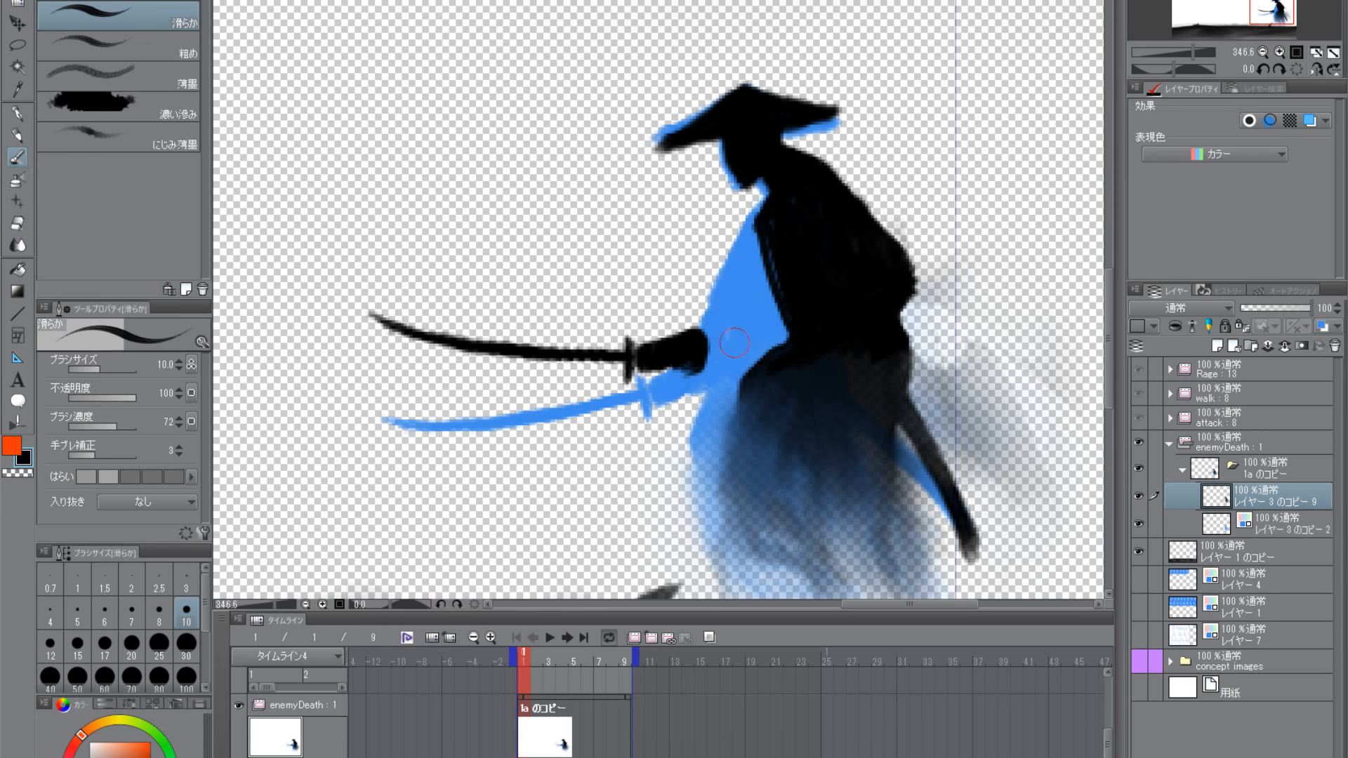
- Try to outline the arm in black from the shoulder down to the sword hand, and undo the strokes
drag(757, 249, 681, 347)
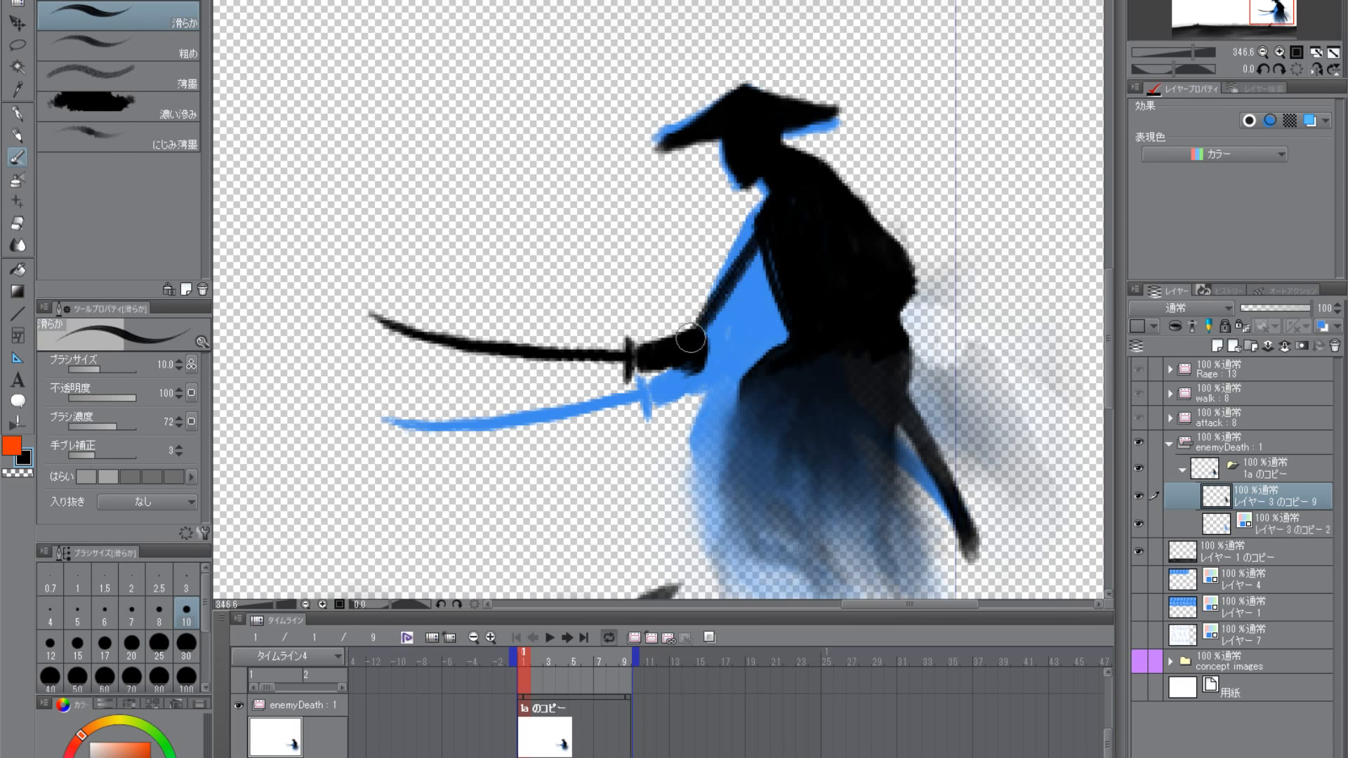
mouse_move(759, 224)
mouse_down()
mouse_move(700, 318)
mouse_move(715, 372)
mouse_move(734, 345)
mouse_move(708, 341)
mouse_move(707, 367)
mouse_move(790, 337)
mouse_up()
key(ctrl+z)
key(ctrl+z)
key(ctrl+z)
key(ctrl+z)
key(ctrl+z)
key(ctrl+z)
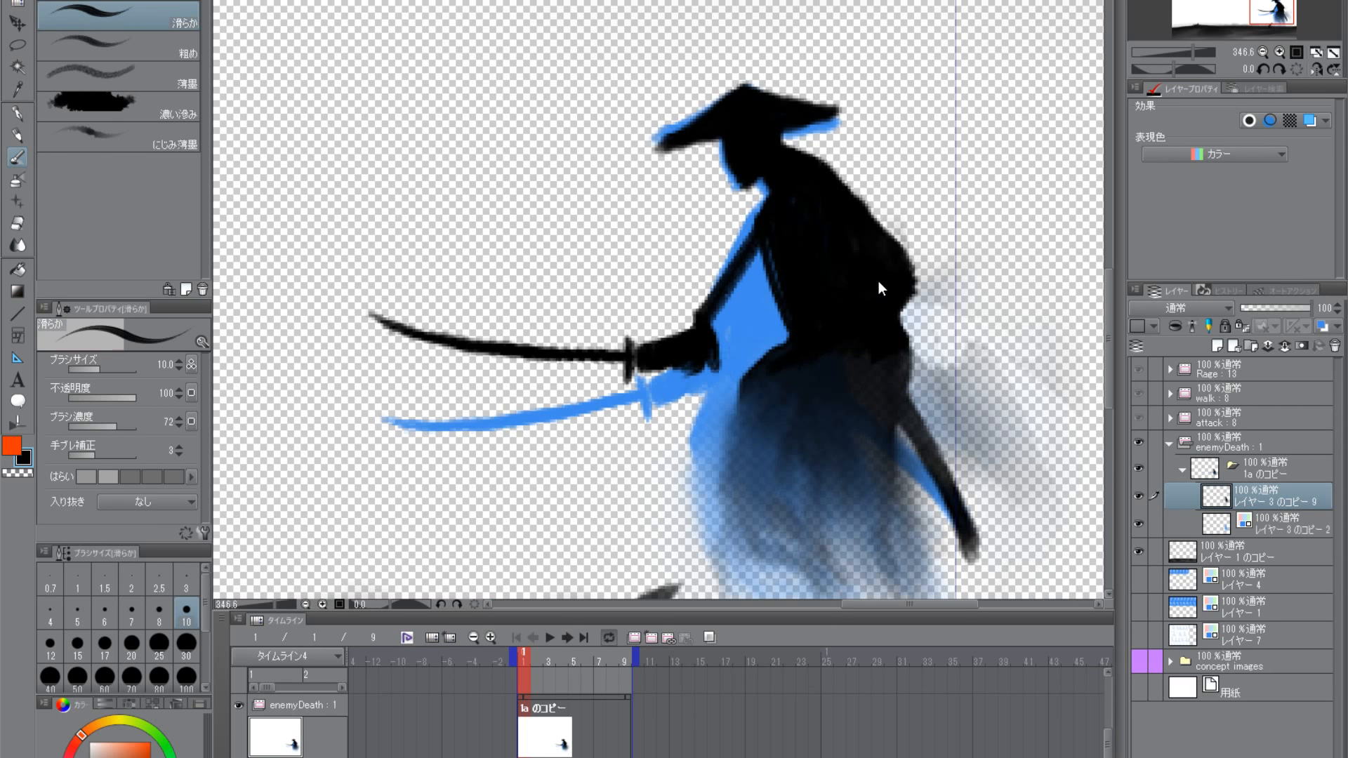
- Paint the upper arm and sleeve in black, joining the sword forearm to the torso
mouse_move(857, 311)
mouse_down()
mouse_move(816, 335)
mouse_move(843, 340)
mouse_up()
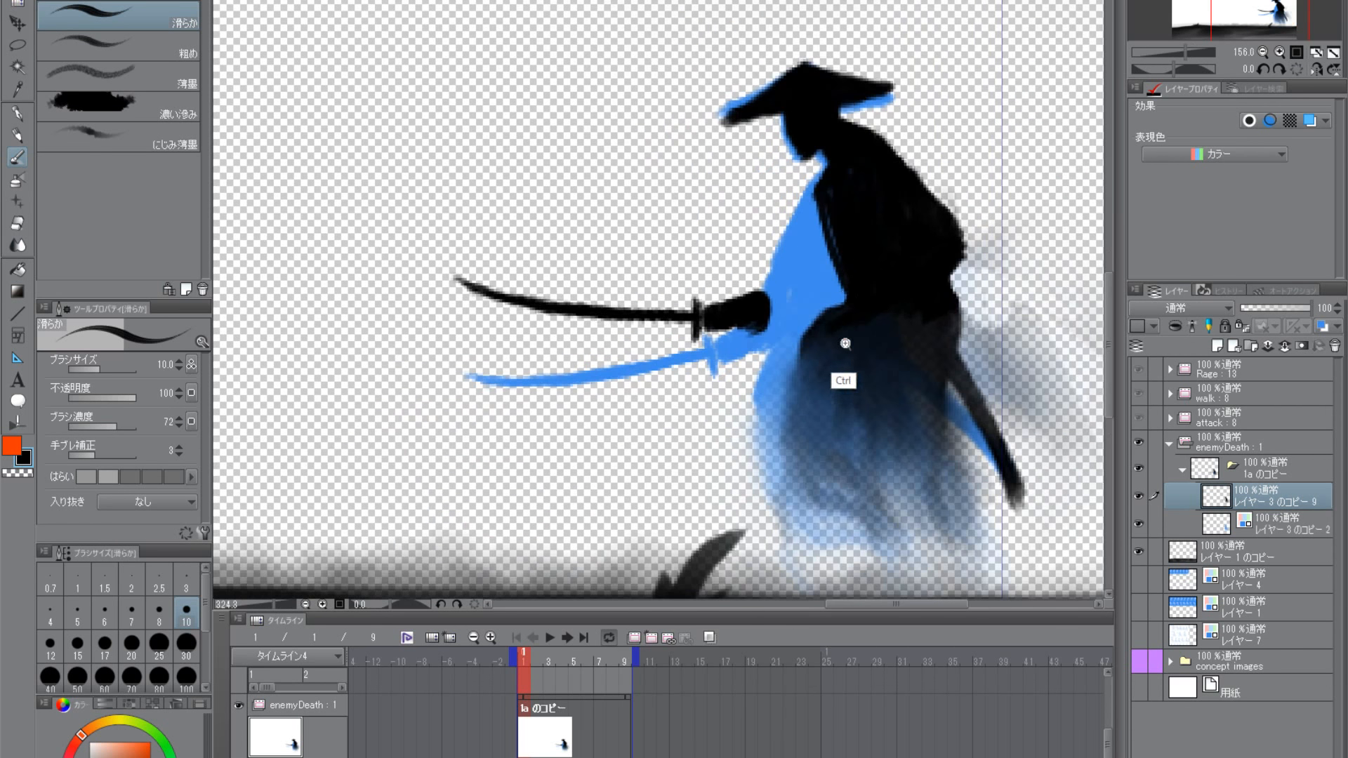
drag(909, 434, 842, 457)
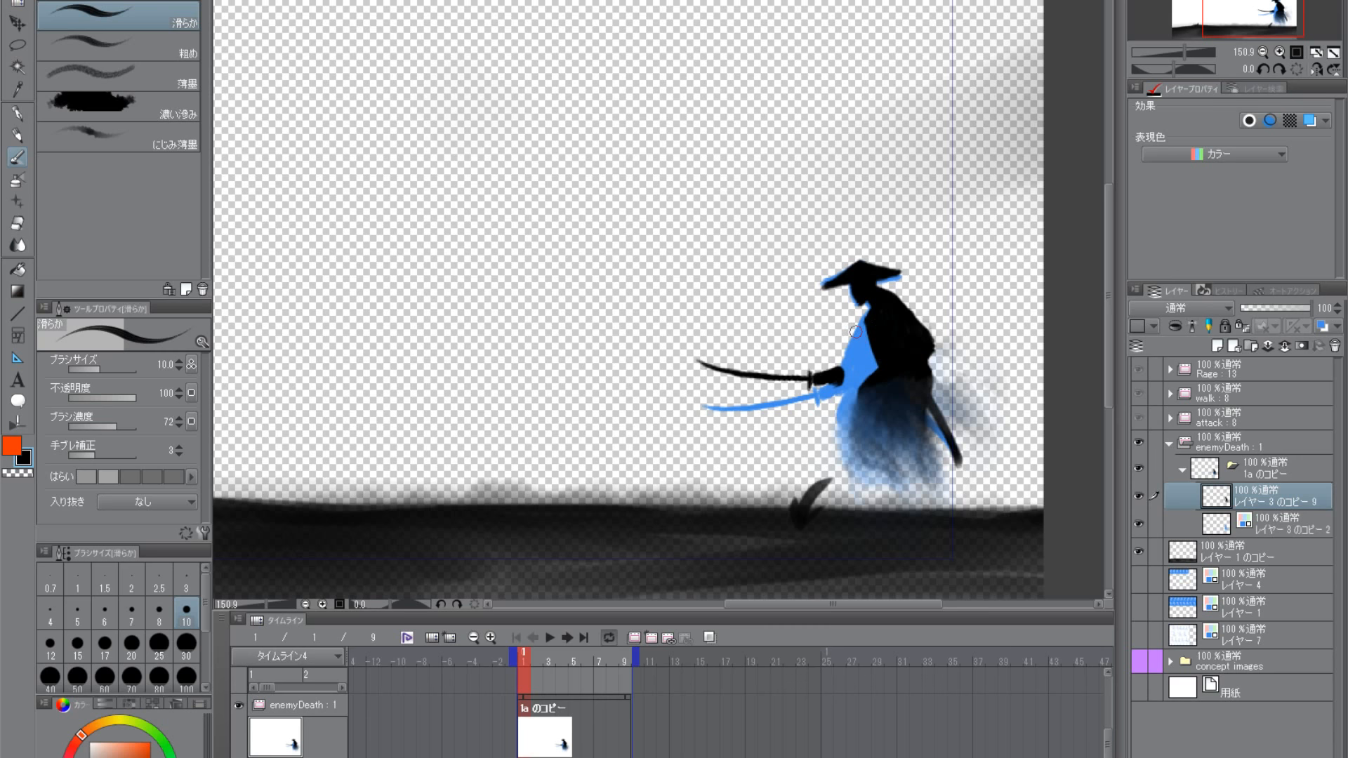
drag(857, 425, 829, 447)
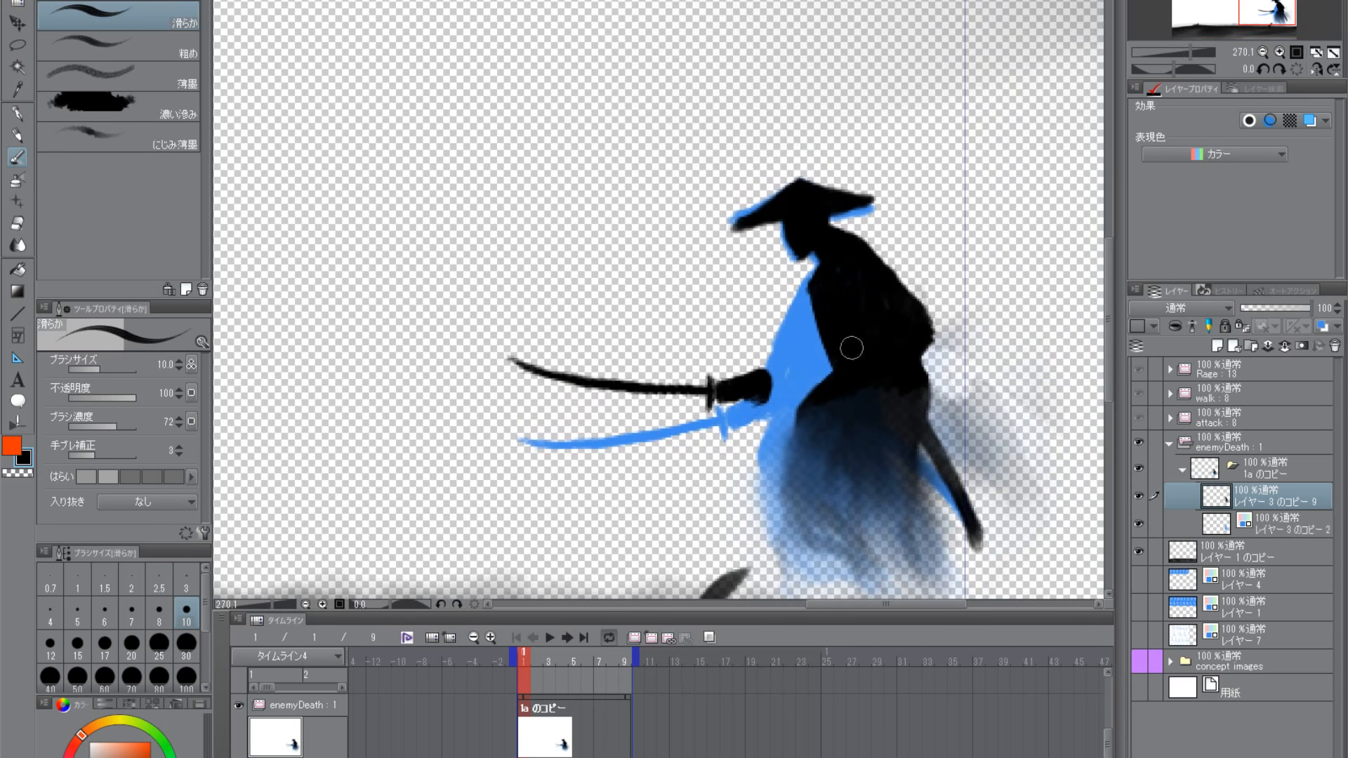
mouse_move(770, 373)
mouse_down()
mouse_move(805, 383)
mouse_move(794, 356)
mouse_move(774, 375)
mouse_move(798, 373)
mouse_move(786, 393)
mouse_move(808, 394)
mouse_move(773, 381)
mouse_move(796, 410)
mouse_up()
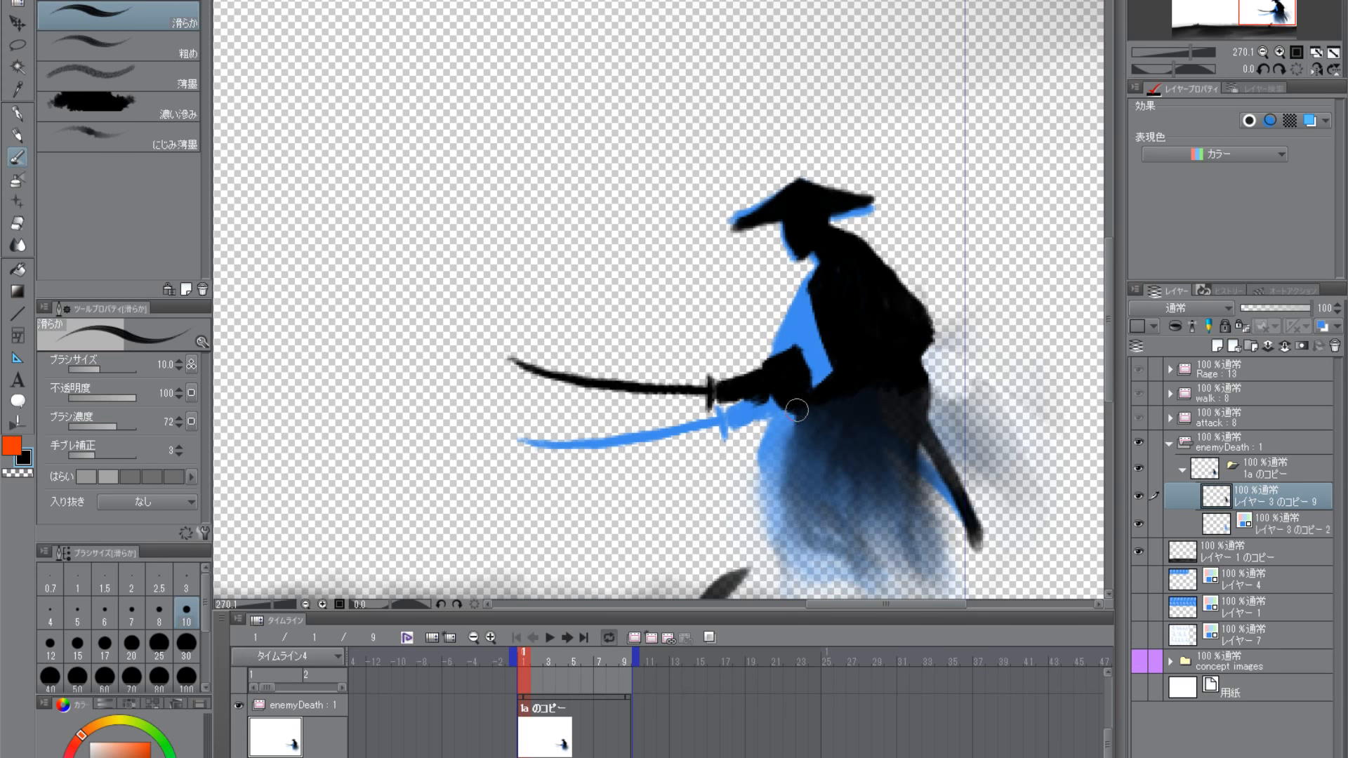
mouse_move(825, 309)
mouse_down()
mouse_move(809, 351)
mouse_move(801, 298)
mouse_move(823, 362)
mouse_up()
- Touch up the black sleeve where it meets the sword forearm, checking the pose against the whole scene
key(ctrl+0)
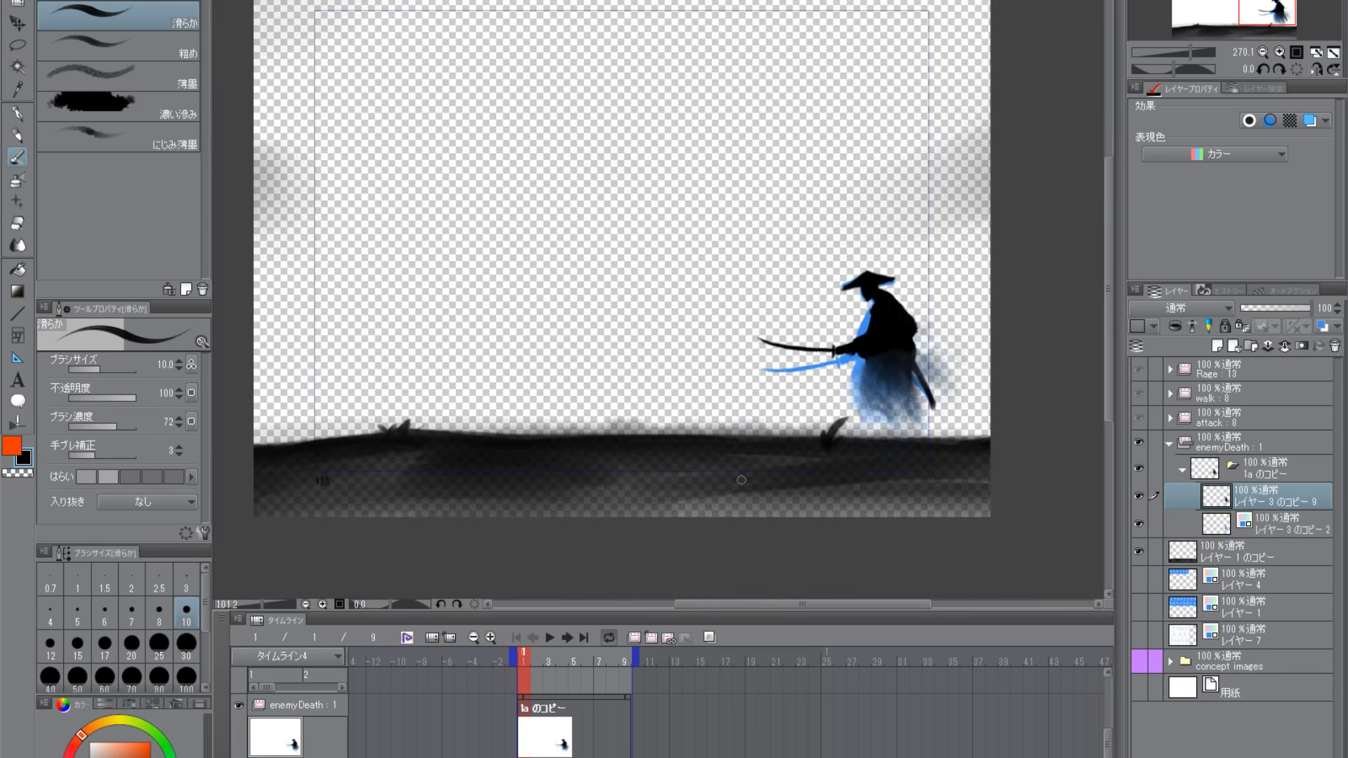
scroll(903, 385, up, 6)
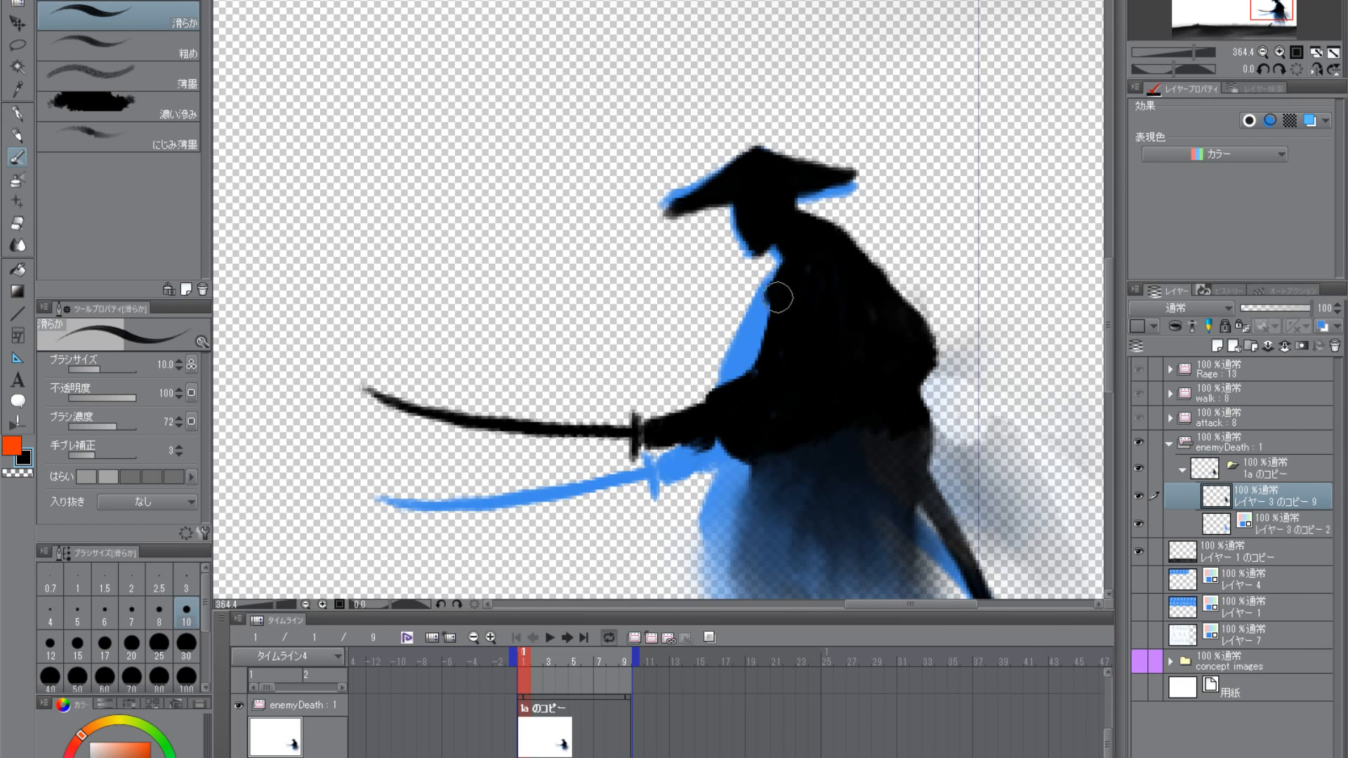
mouse_move(778, 298)
mouse_down()
mouse_move(772, 345)
mouse_move(724, 404)
mouse_move(773, 355)
mouse_move(744, 375)
mouse_move(765, 383)
mouse_move(716, 400)
mouse_up()
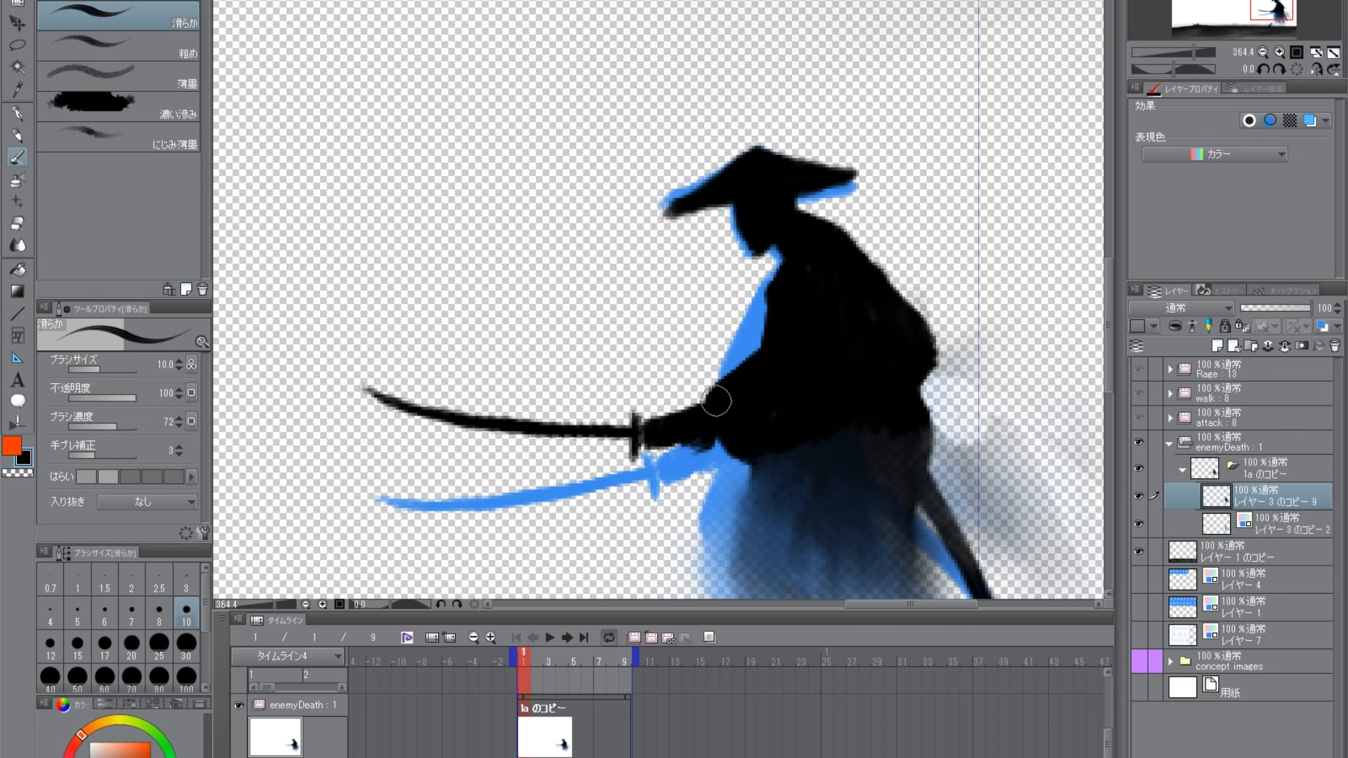
scroll(716, 421, down, 4)
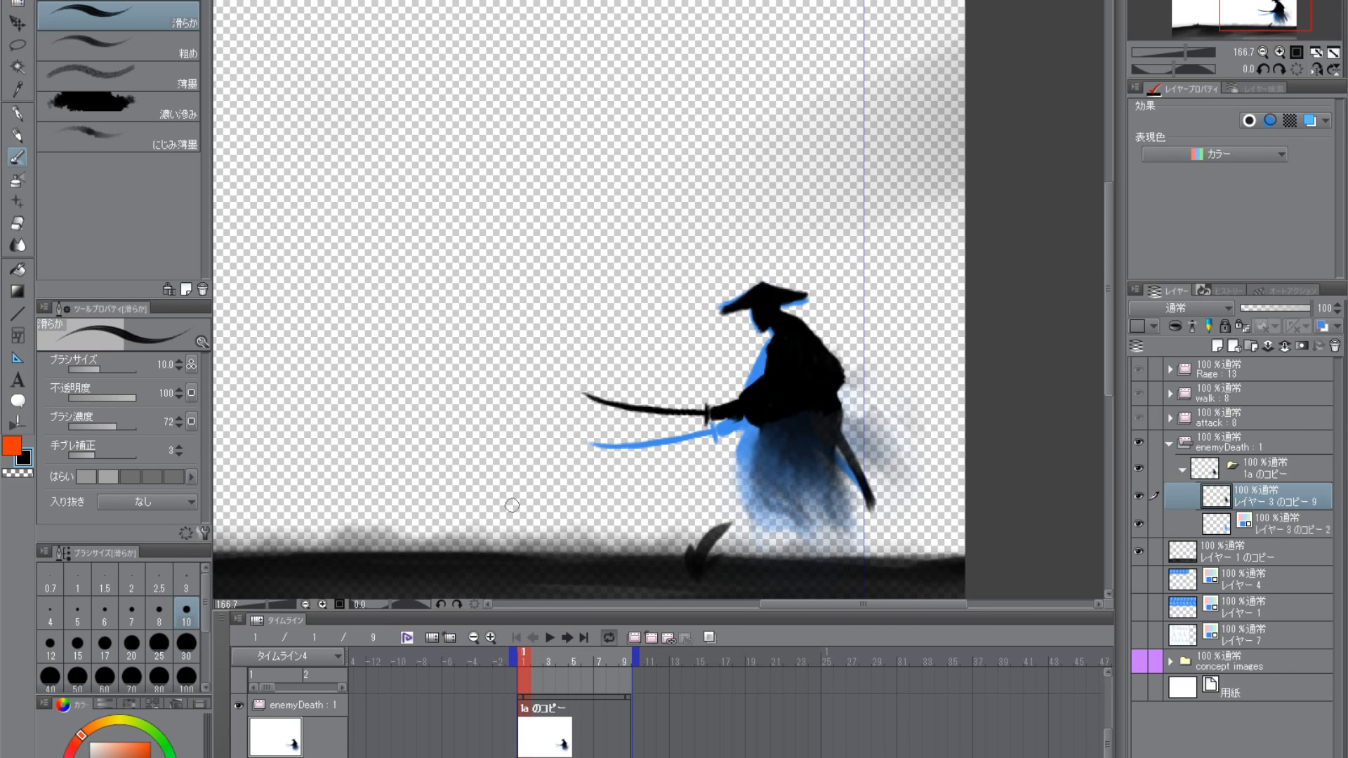
- Trim the black silhouette's back and shoulder edge with the transparent color, working on a rotated canvas
click(19, 474)
mouse_move(843, 386)
mouse_down()
mouse_move(871, 400)
mouse_move(875, 380)
mouse_move(923, 428)
mouse_move(681, 581)
mouse_move(710, 492)
mouse_move(793, 471)
mouse_move(861, 486)
mouse_move(762, 465)
mouse_move(725, 438)
mouse_move(764, 405)
mouse_move(766, 381)
mouse_move(763, 408)
mouse_move(772, 372)
mouse_move(766, 407)
mouse_up()
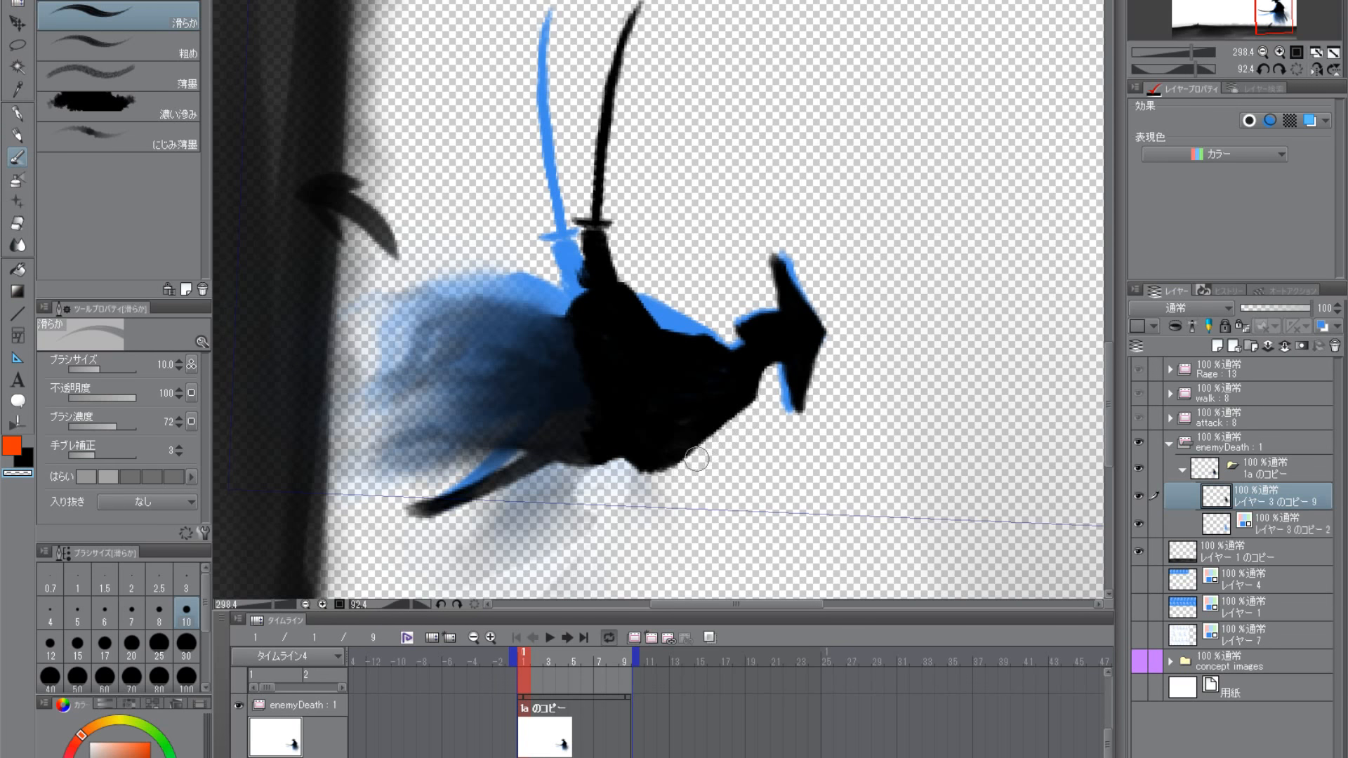
mouse_move(712, 528)
mouse_down()
mouse_move(789, 431)
mouse_move(764, 386)
mouse_move(739, 408)
mouse_up()
mouse_move(789, 359)
mouse_down()
mouse_move(738, 412)
mouse_move(743, 466)
mouse_up()
double_click(755, 418)
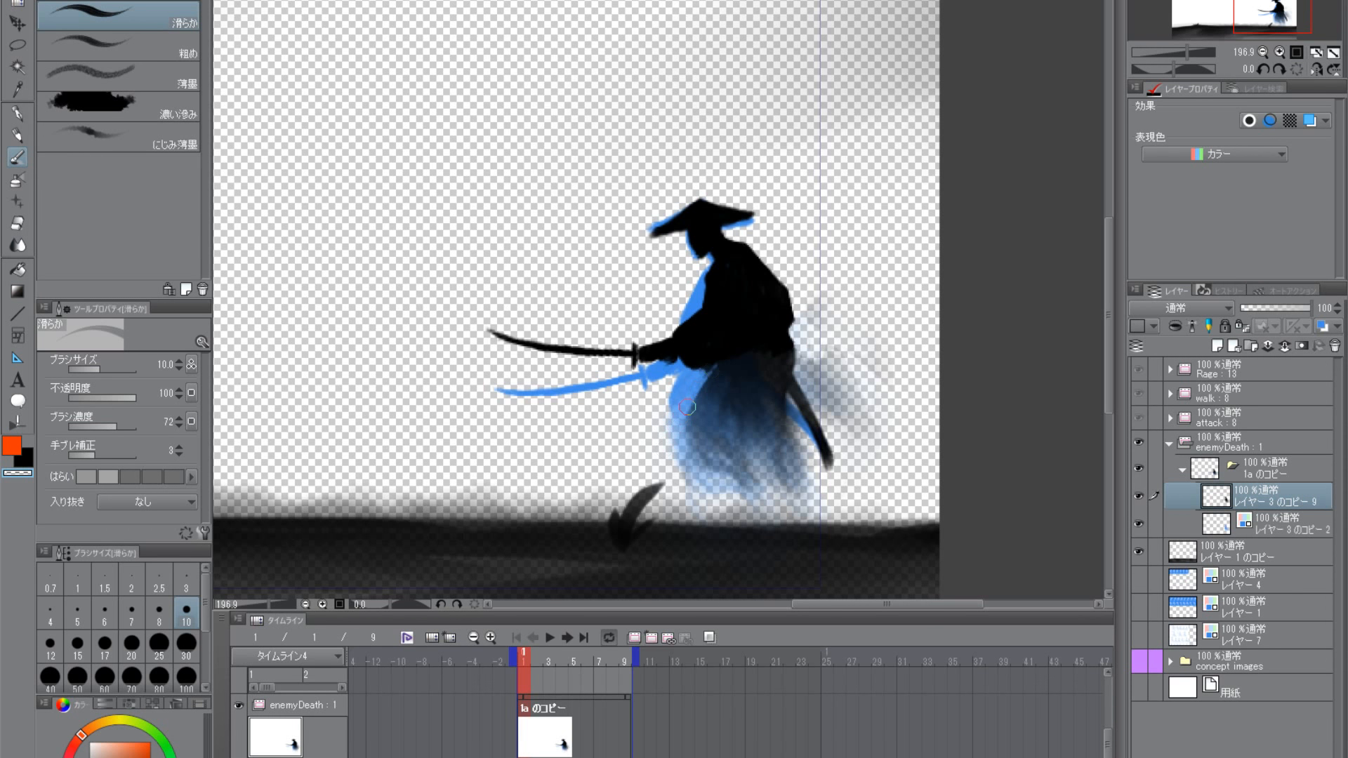
- Fill out the sword hand in black just behind the guard, checking the pose against the ground
click(30, 461)
drag(784, 441, 791, 424)
drag(733, 349, 795, 417)
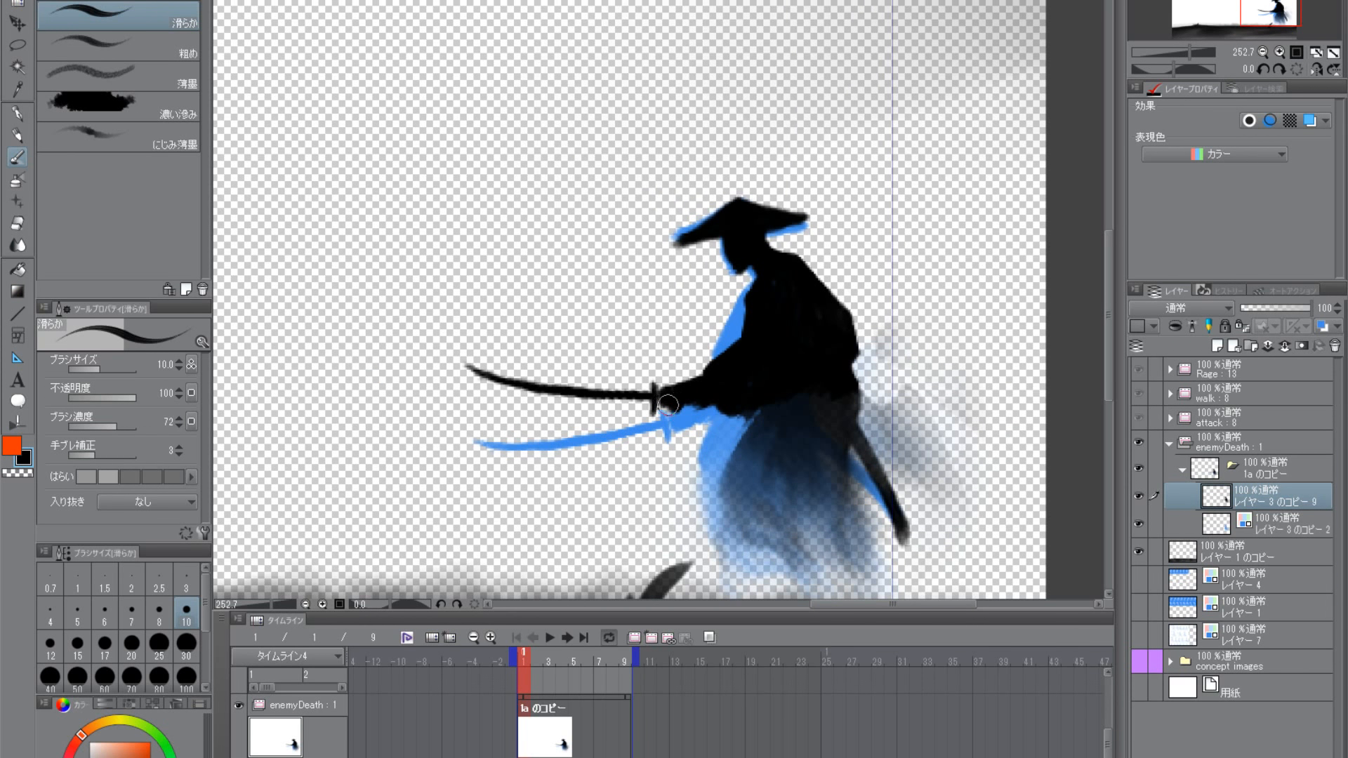
scroll(757, 393, down, 3)
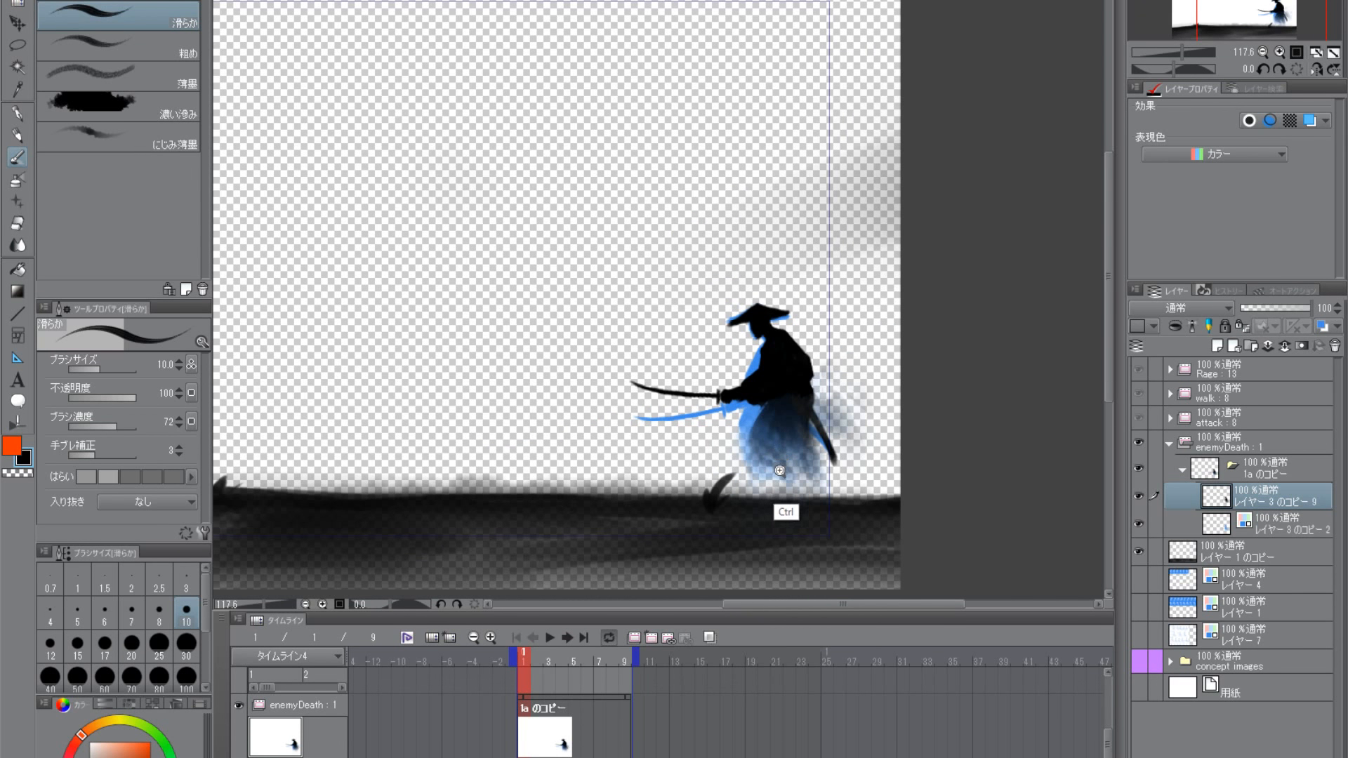
scroll(772, 451, up, 2)
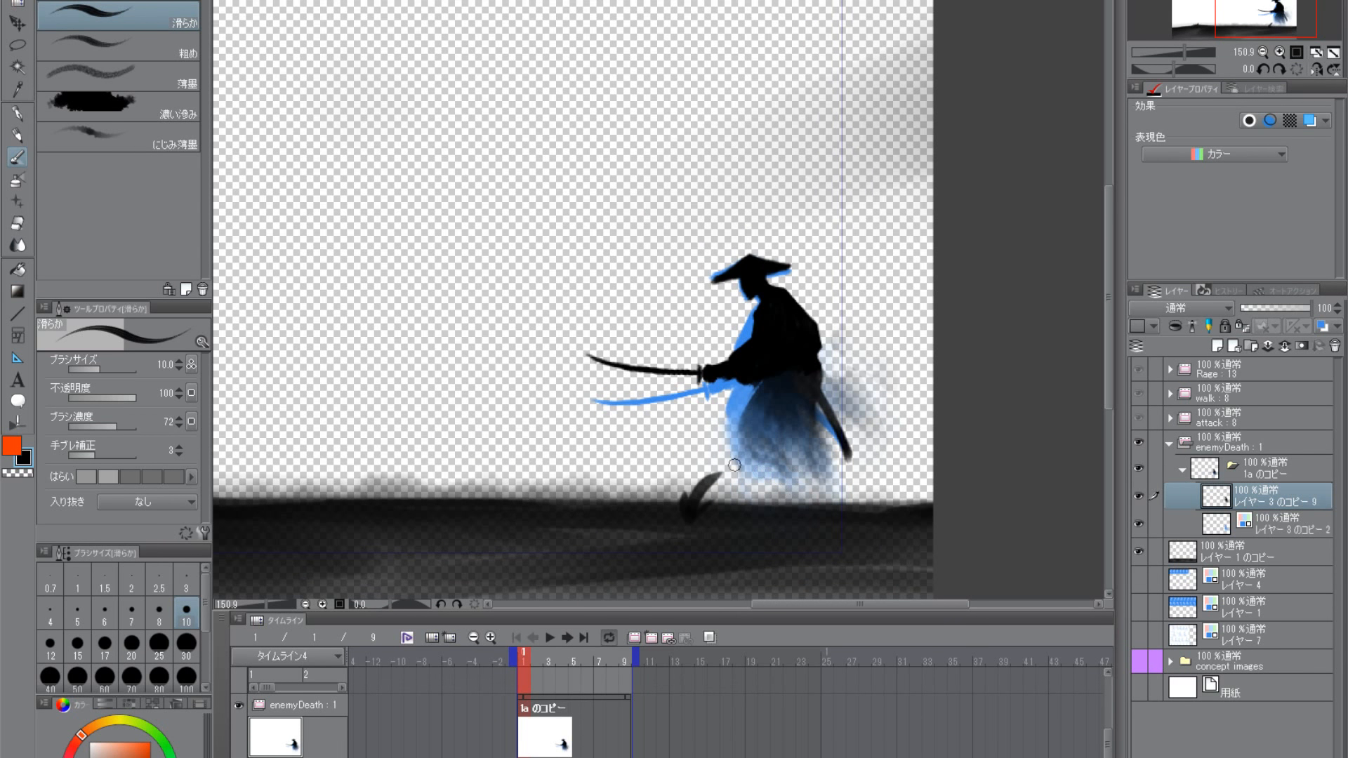
- Erase stray black along the lower back and the sleeve's underside with the transparent color to sharpen the outline
click(25, 472)
scroll(802, 351, up, 3)
drag(874, 362, 662, 516)
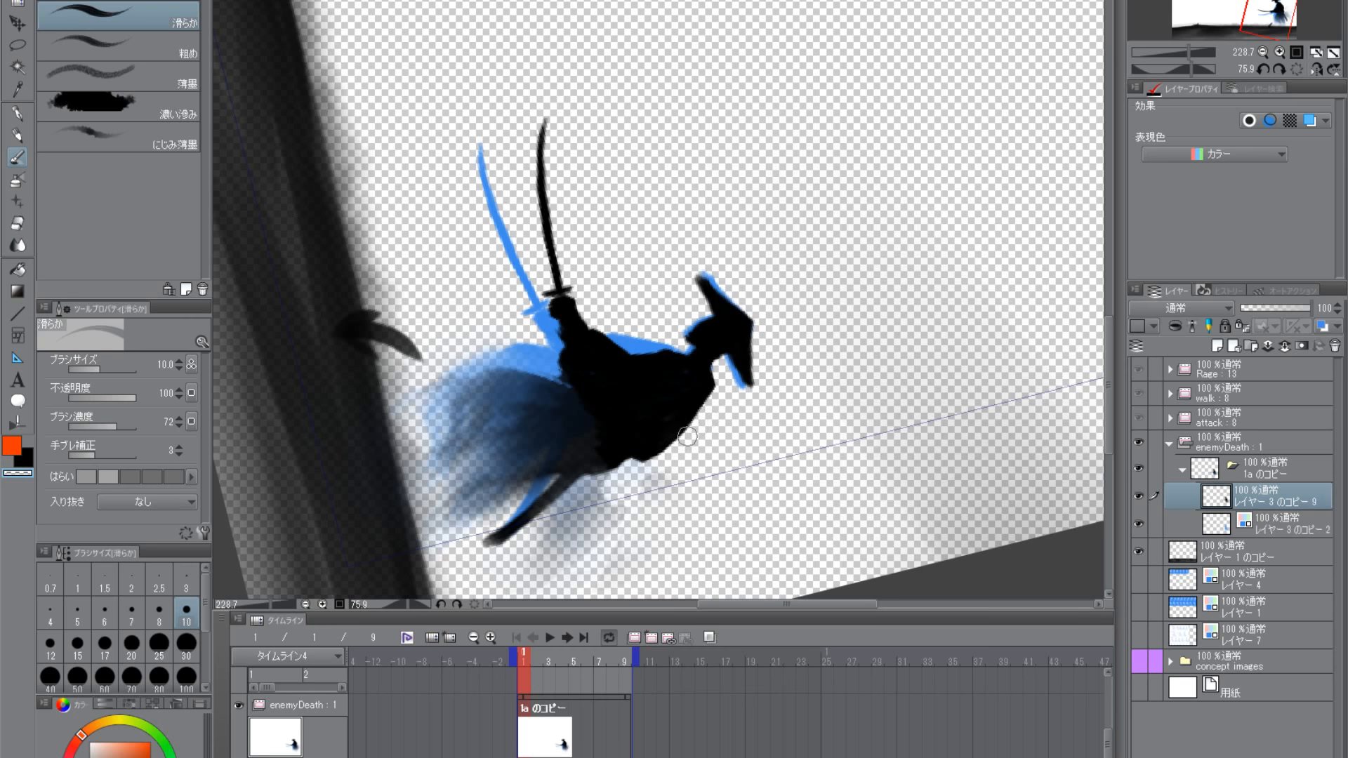
drag(643, 473, 630, 483)
shift+double_click(668, 475)
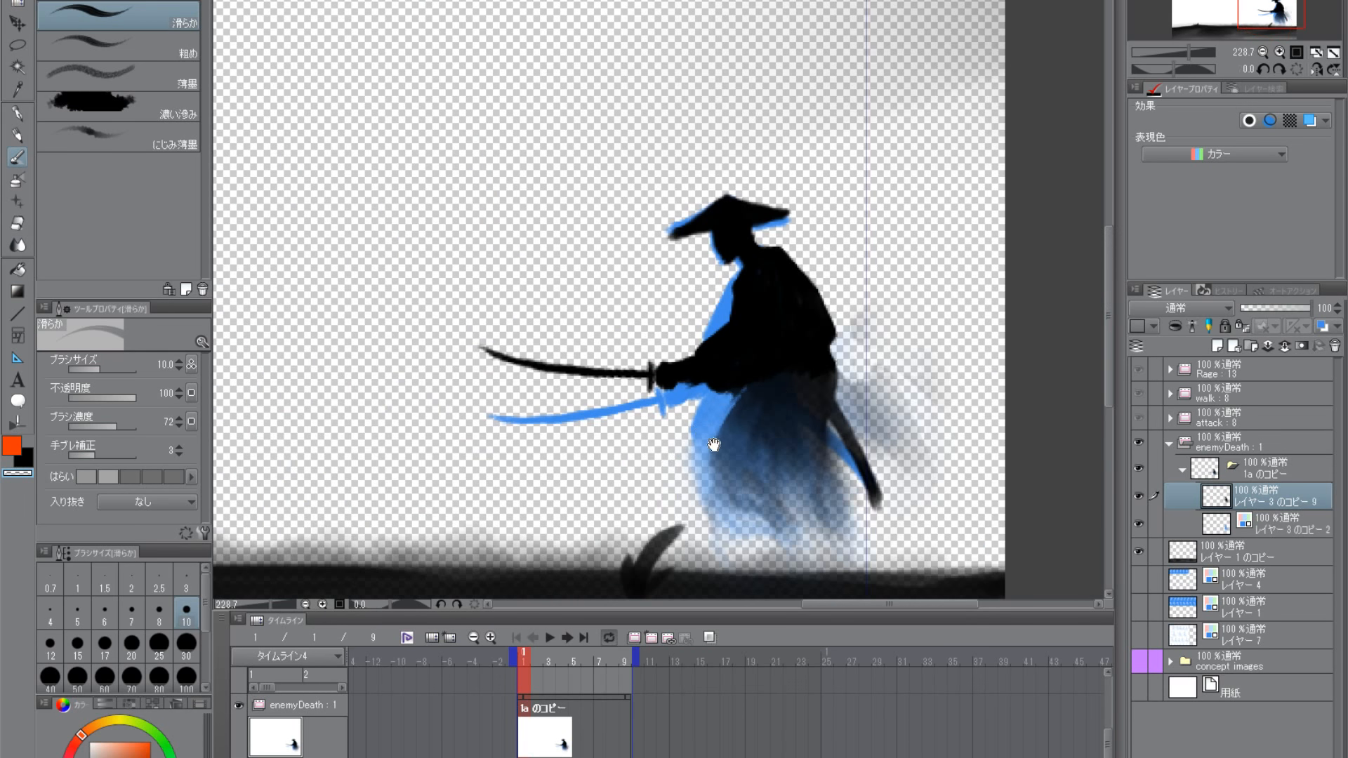
drag(714, 445, 764, 399)
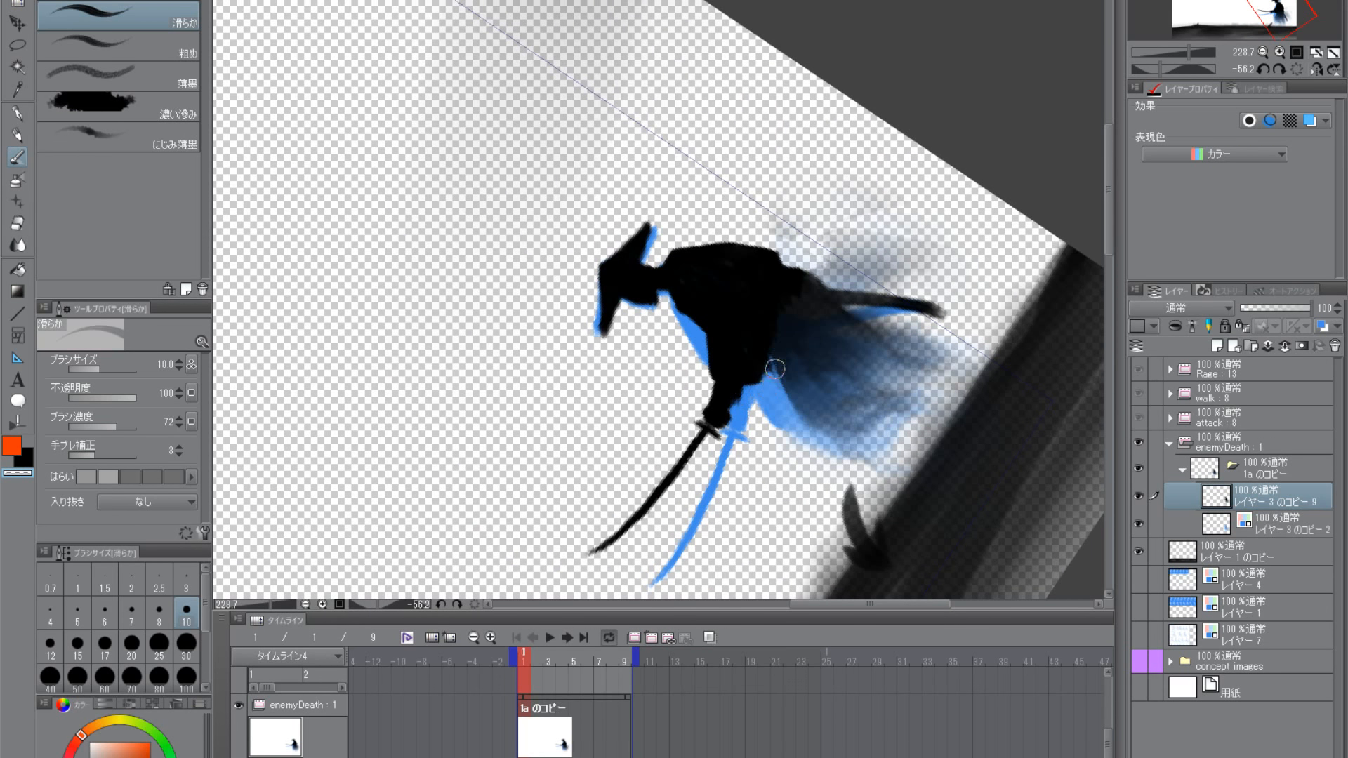
shift+double_click(768, 401)
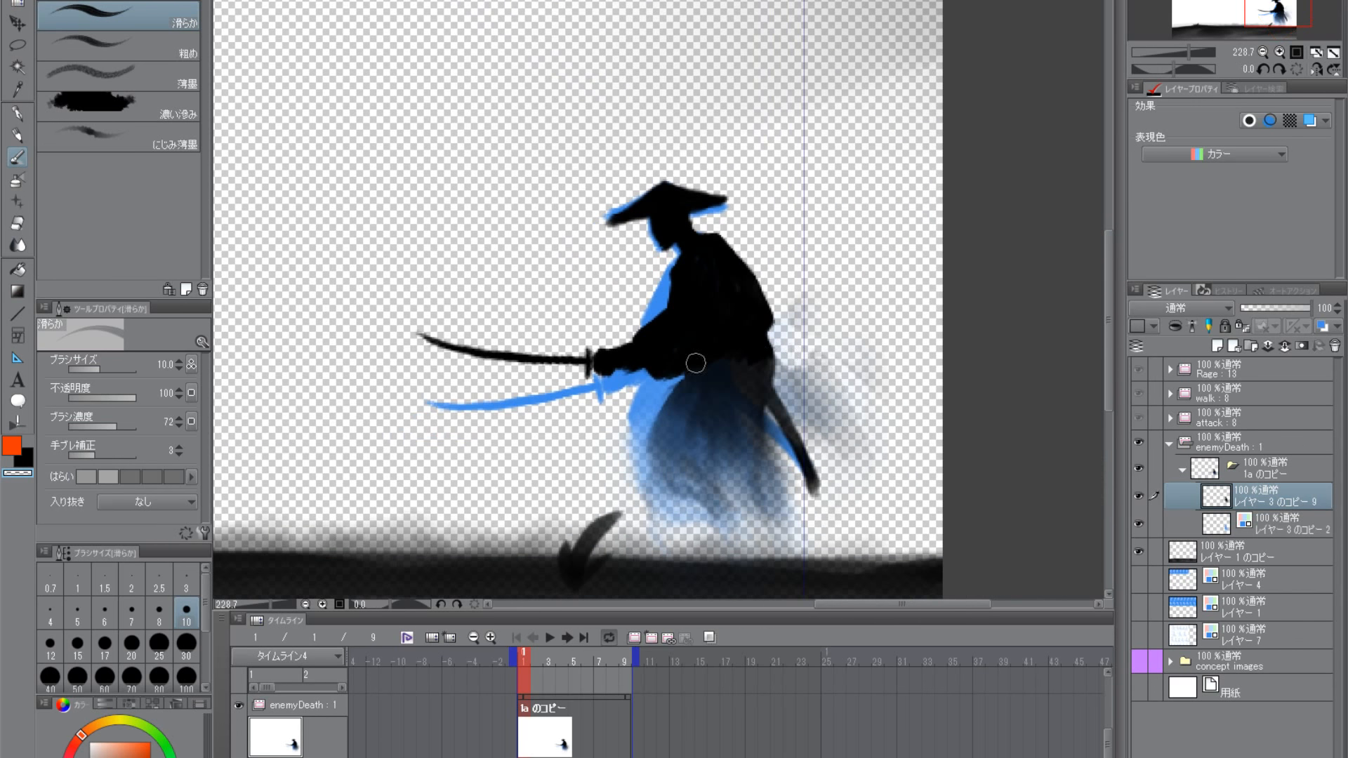
- Paint the waist in black behind the robe where the scabbard starts, and add a dark fold below the sleeve
click(29, 462)
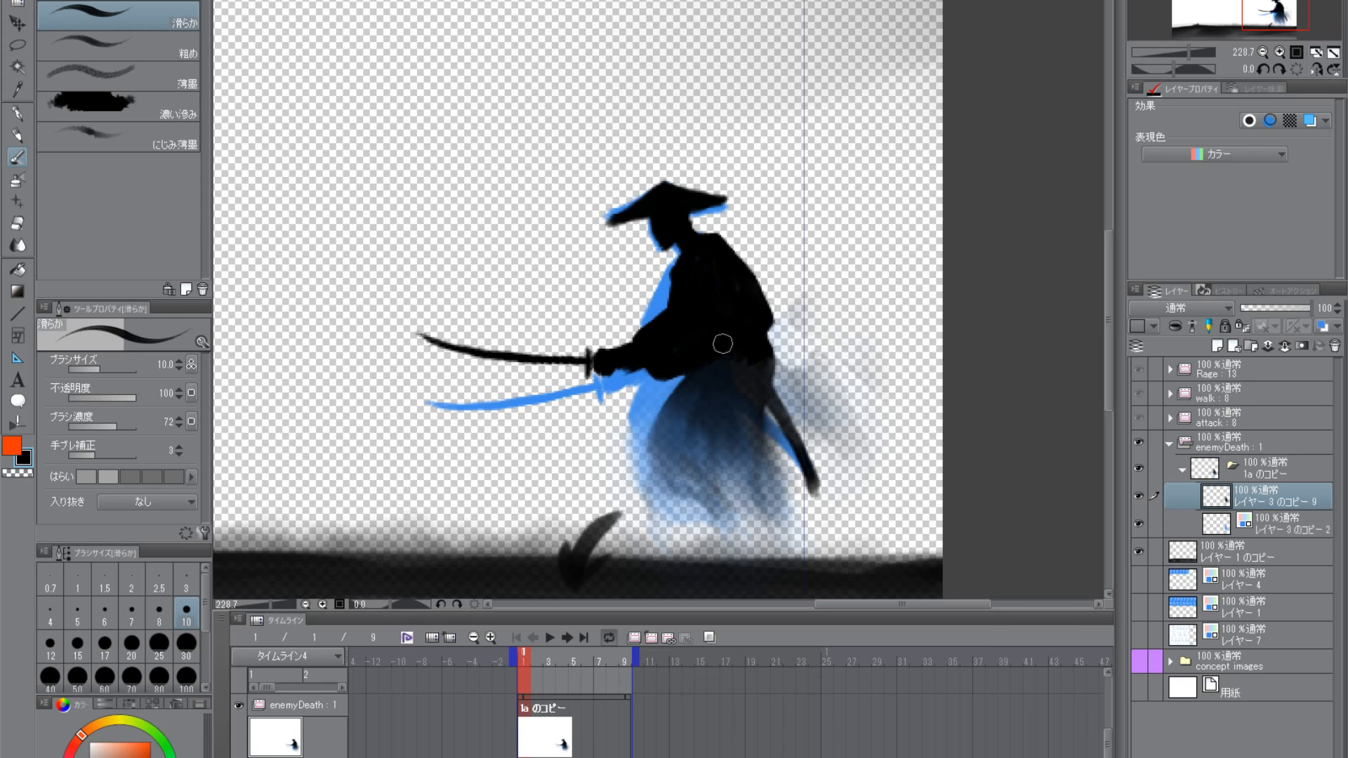
scroll(715, 358, up, 3)
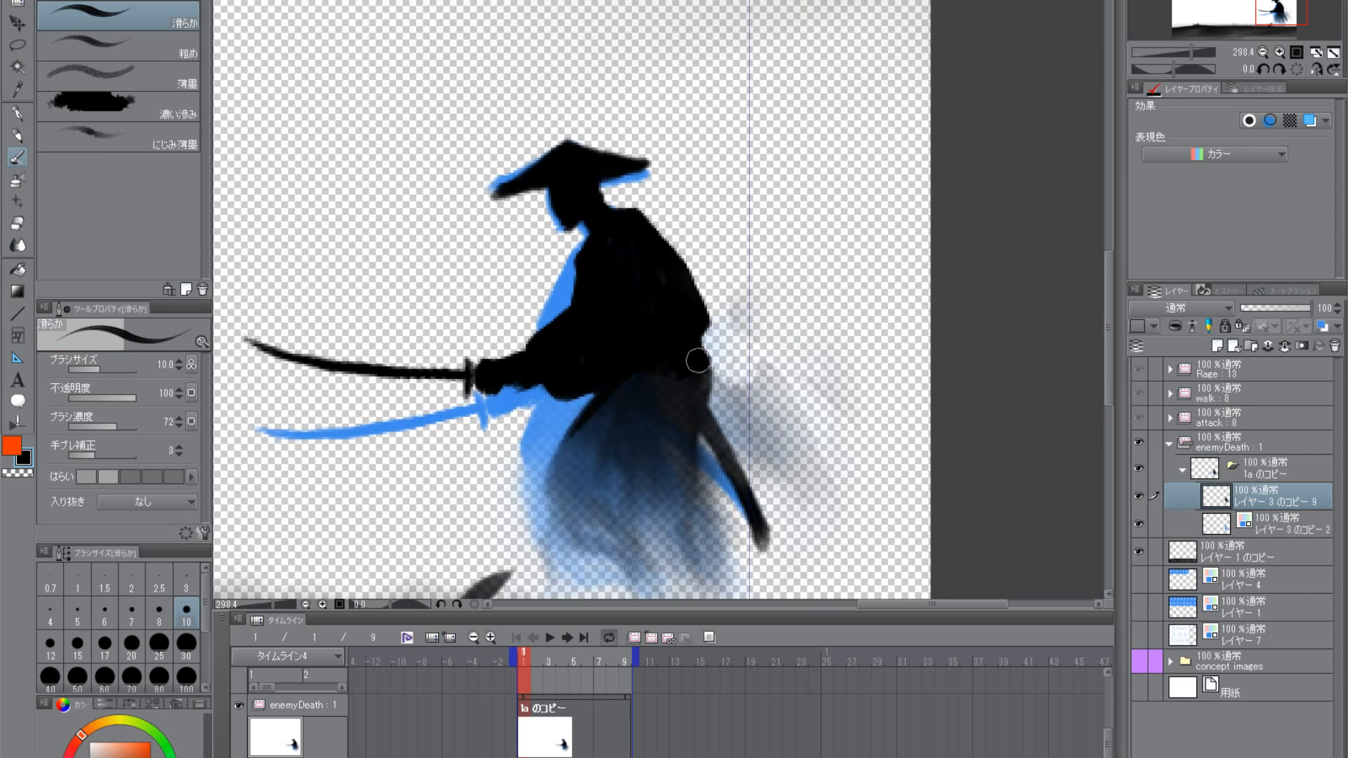
drag(698, 361, 710, 371)
scroll(730, 355, down, 6)
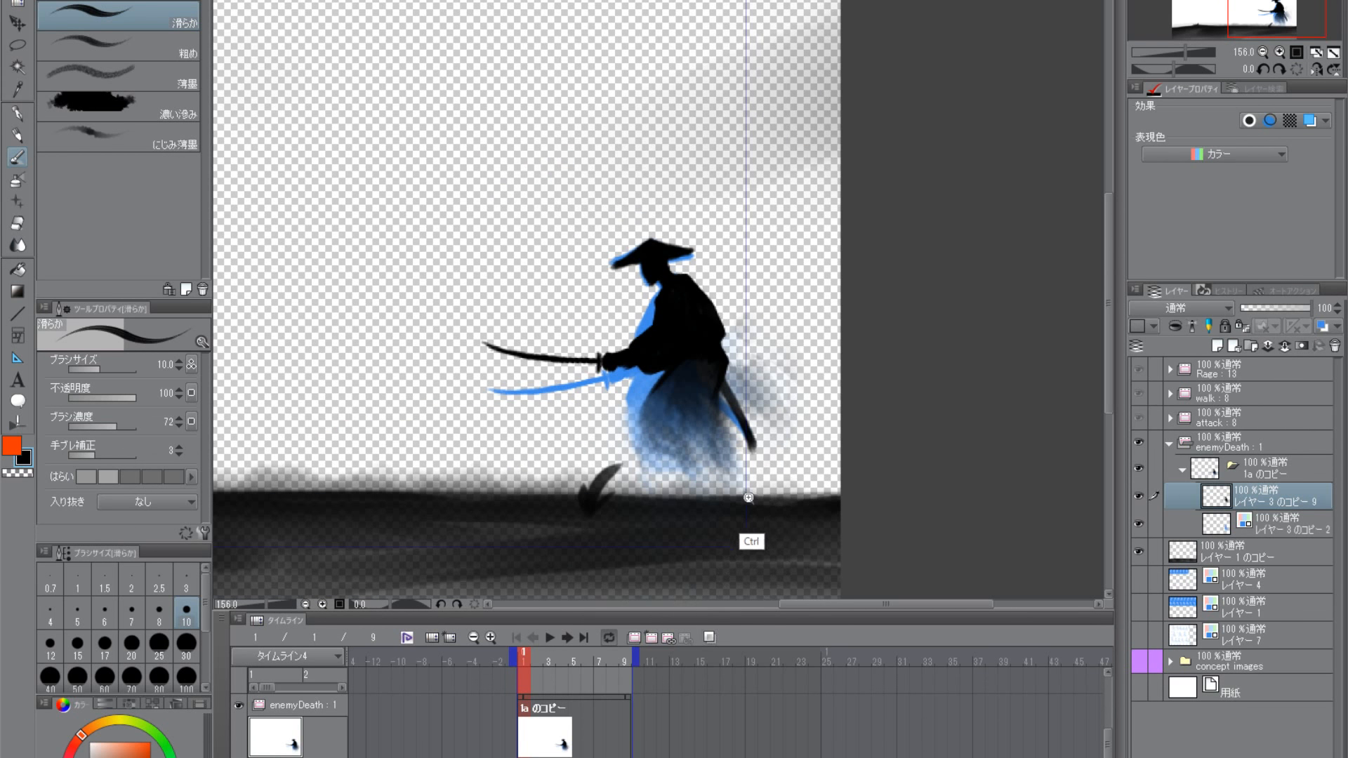
scroll(749, 498, up, 4)
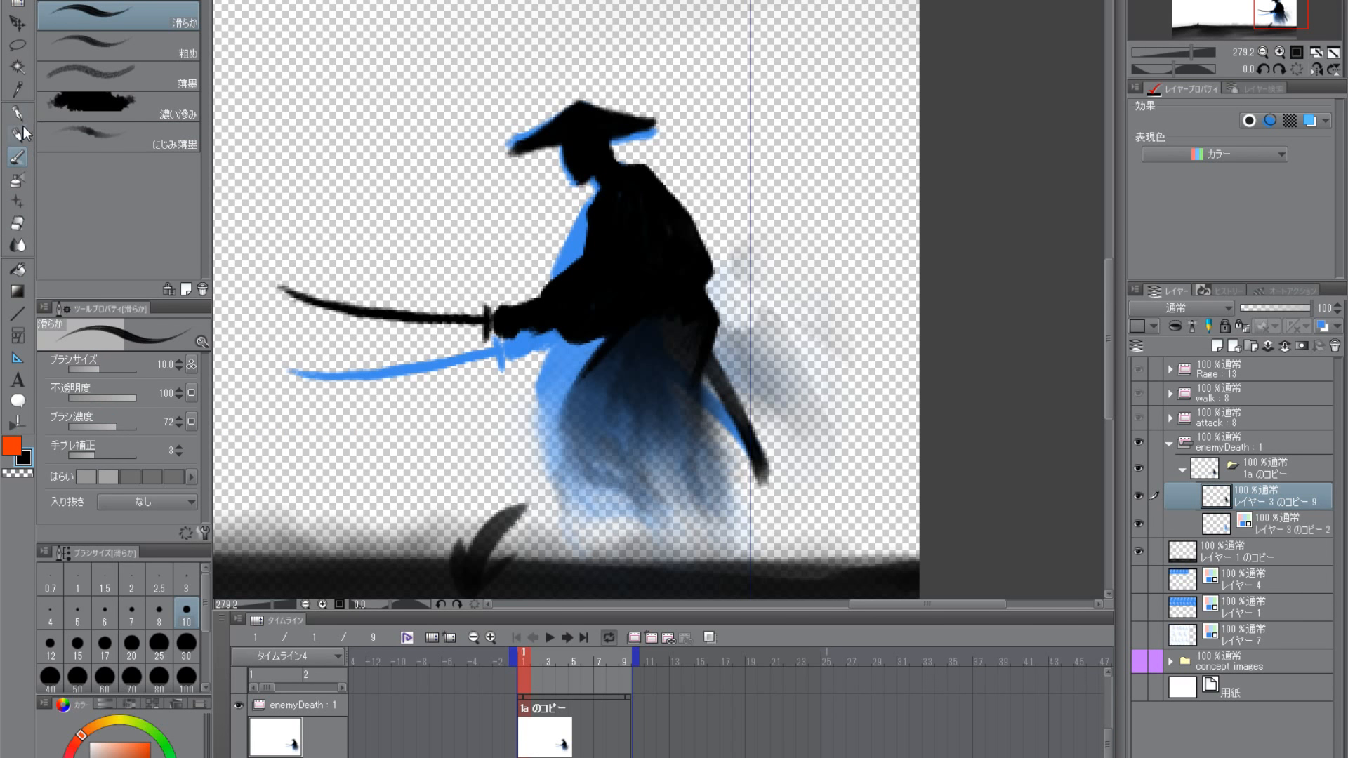
click(16, 45)
scroll(776, 384, up, 2)
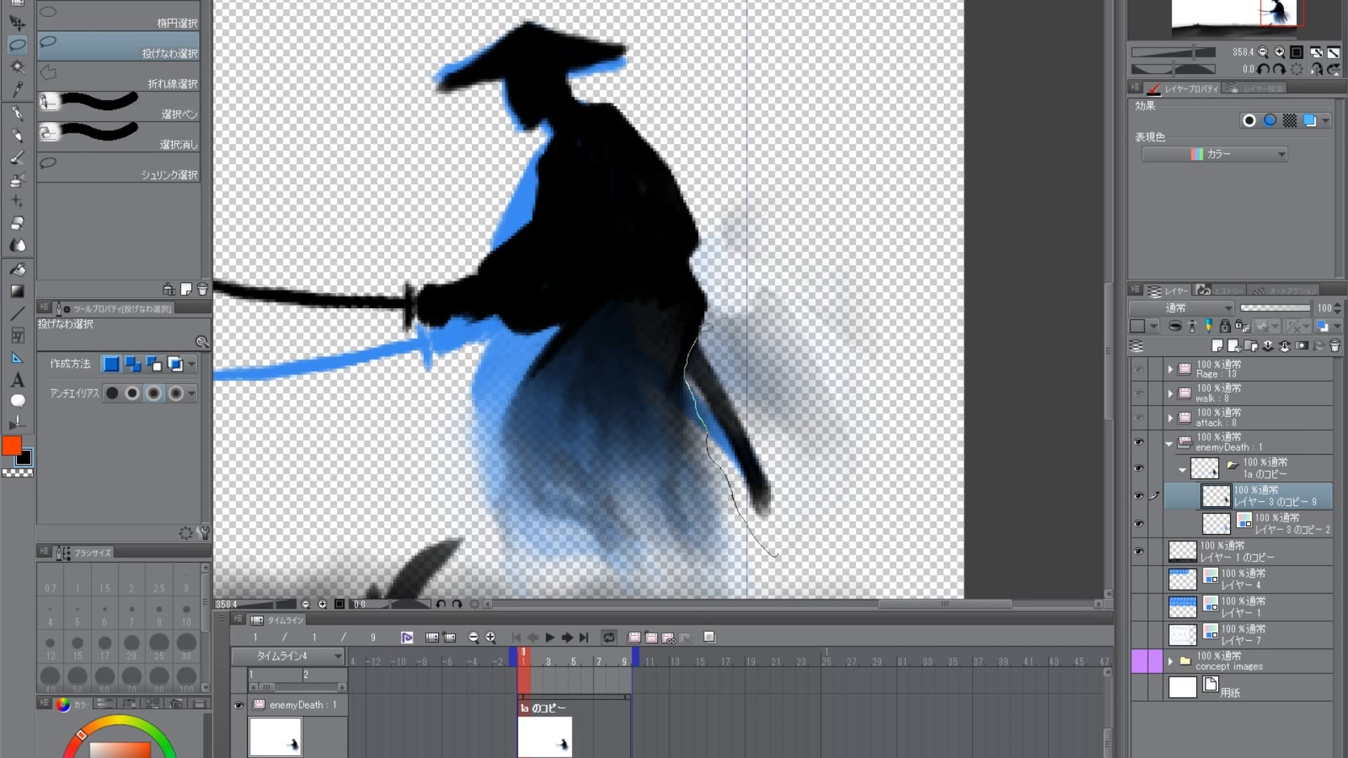
drag(705, 211, 800, 565)
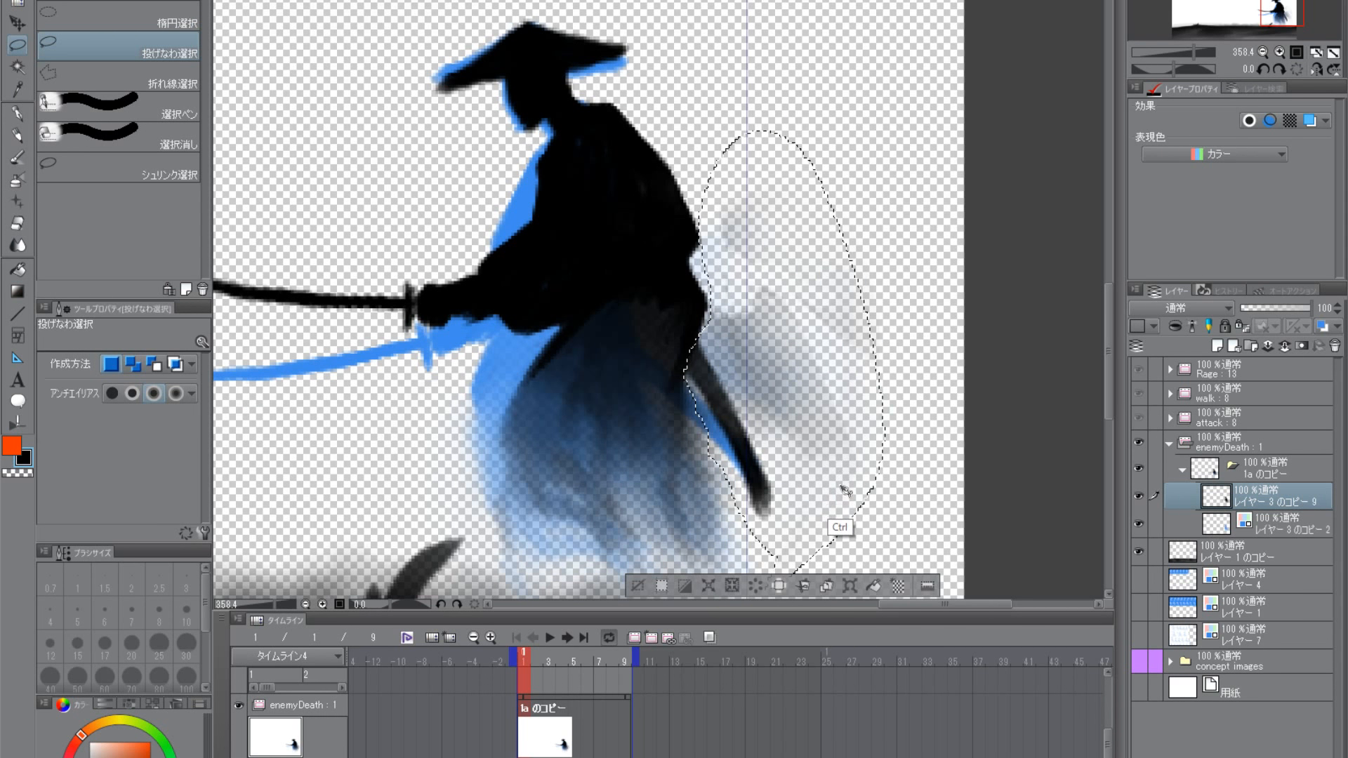
key(ctrl+d)
scroll(843, 527, down, 4)
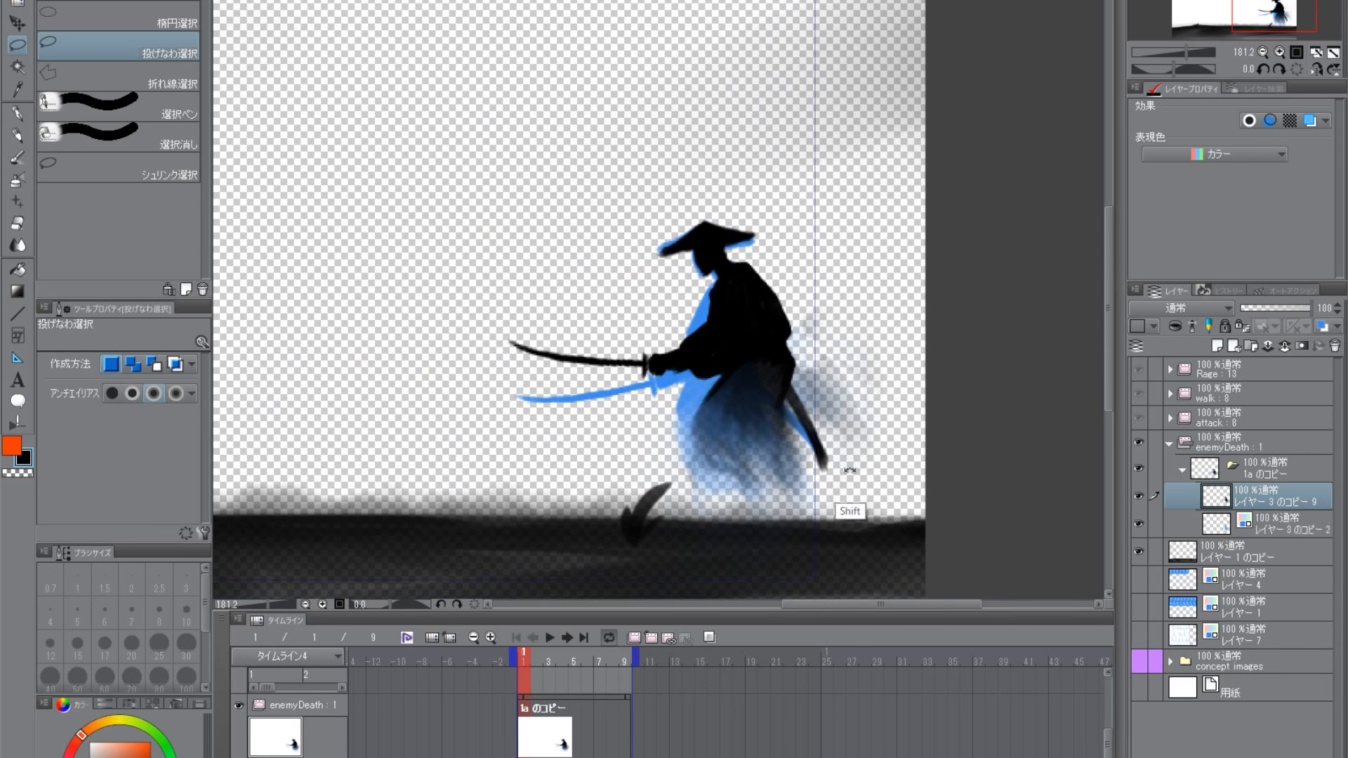
key(b)
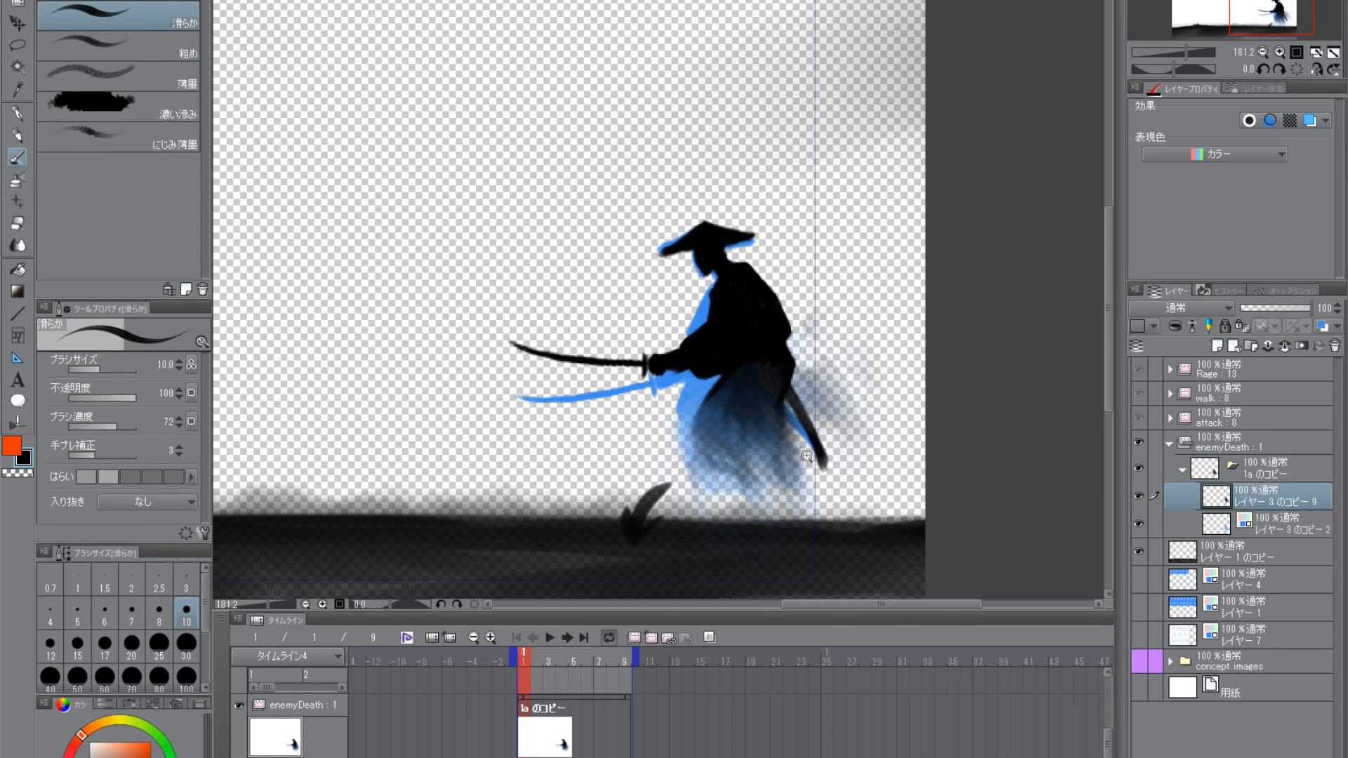
scroll(807, 455, down, 2)
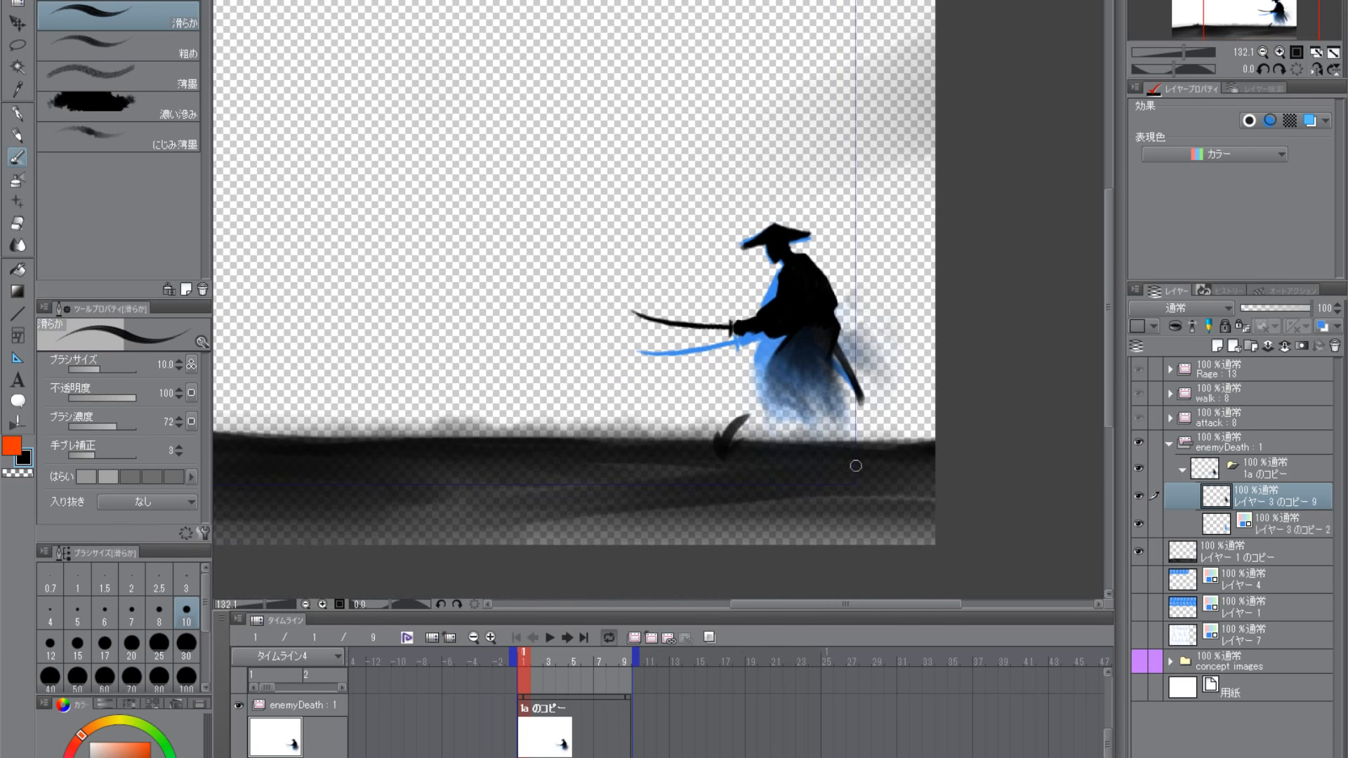
- Duplicate the 1a のコピー cell folder inside enemyDeath, with frame 2 as the current frame
drag(848, 484, 828, 428)
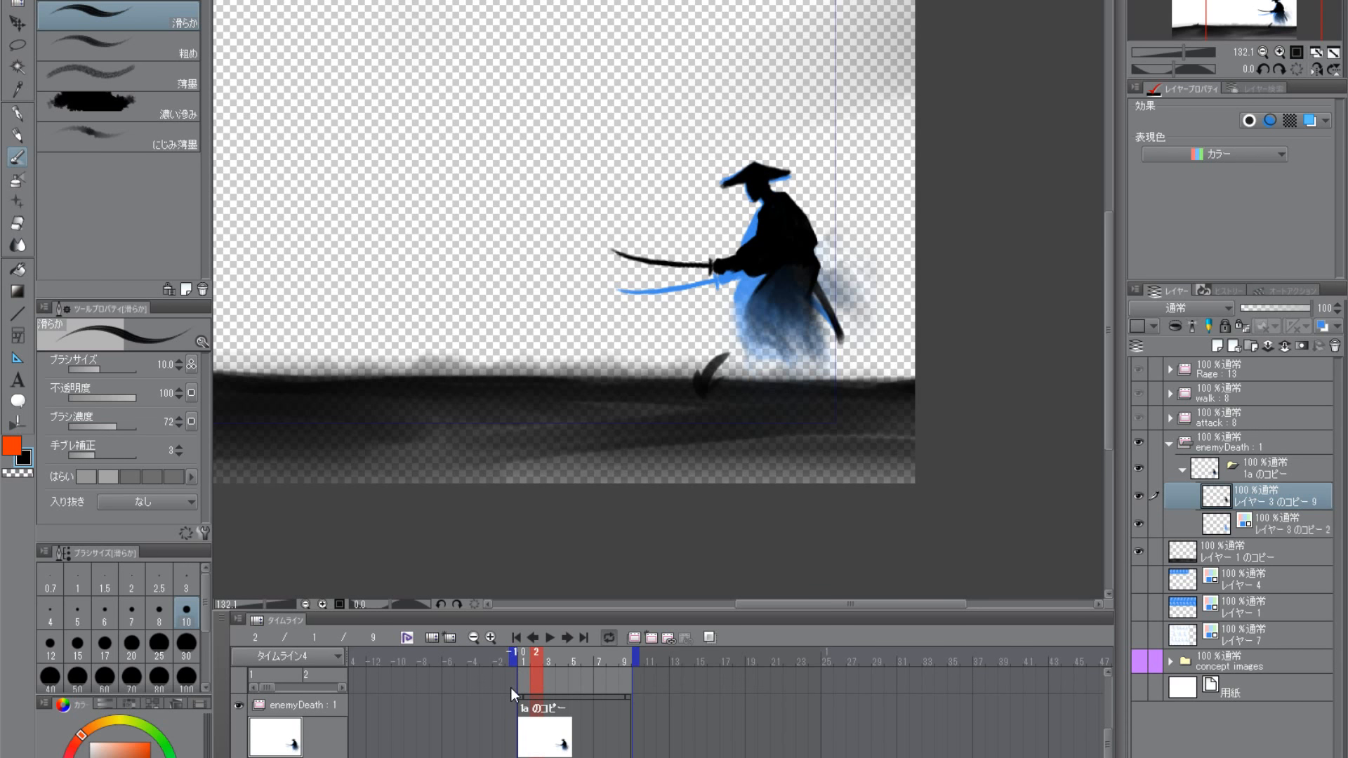
click(1254, 465)
click(1183, 469)
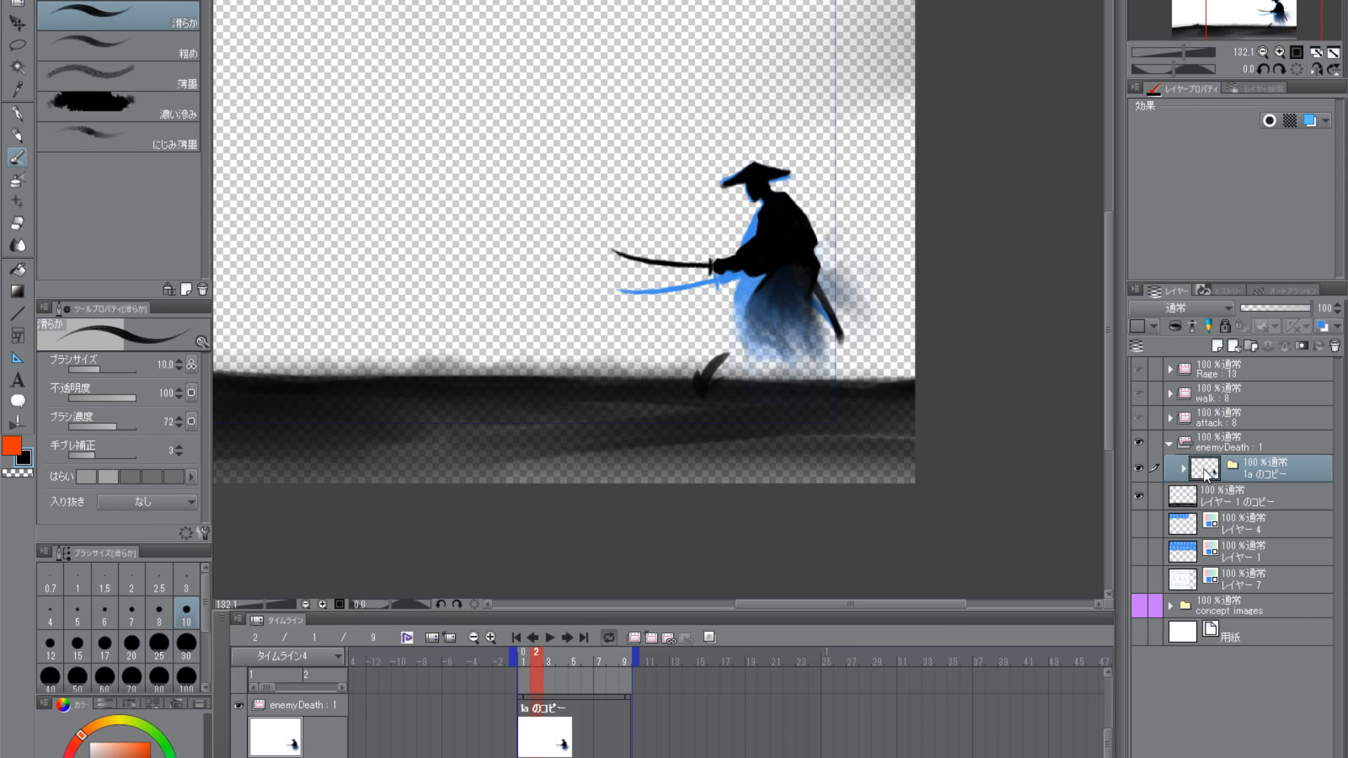
drag(1205, 474, 1215, 344)
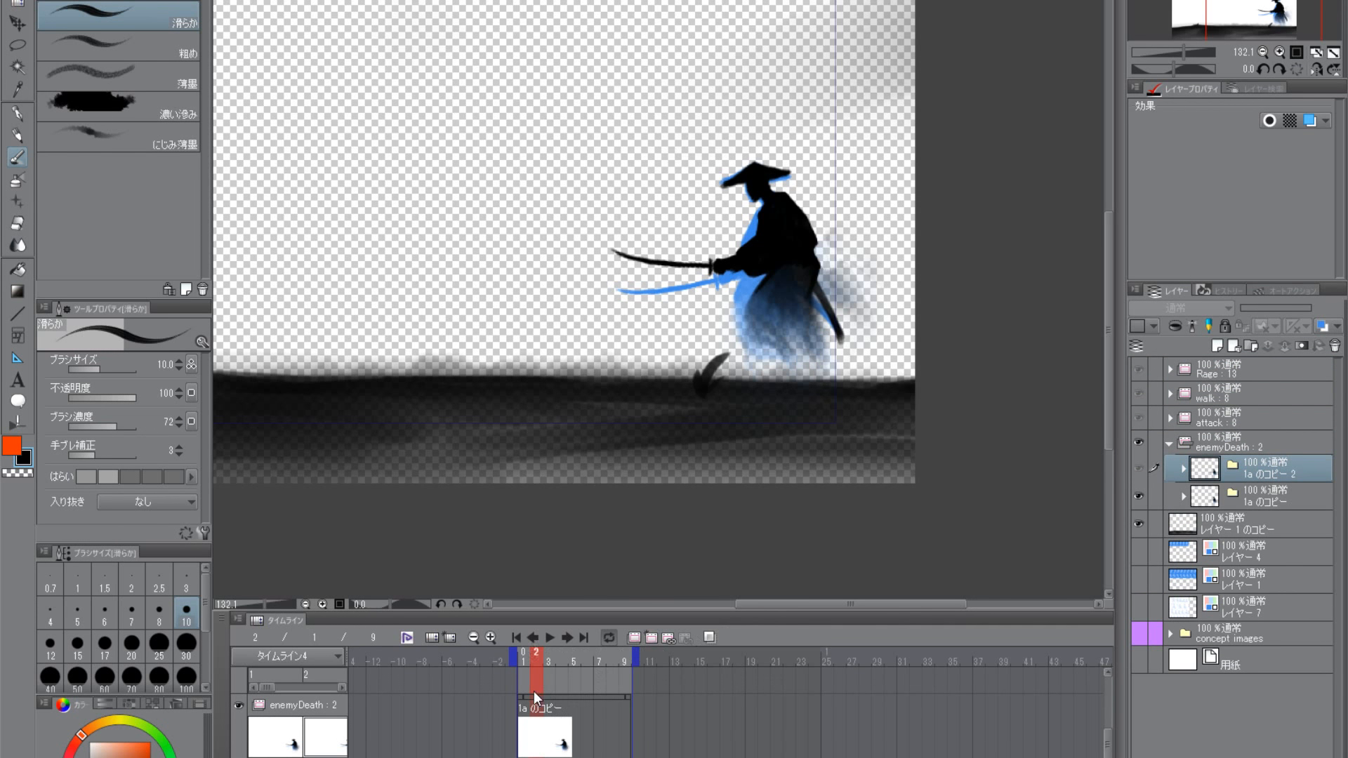
- Rename the duplicated cell folder as 2 and assign it to frame 2 of the enemyDeath track
double_click(543, 734)
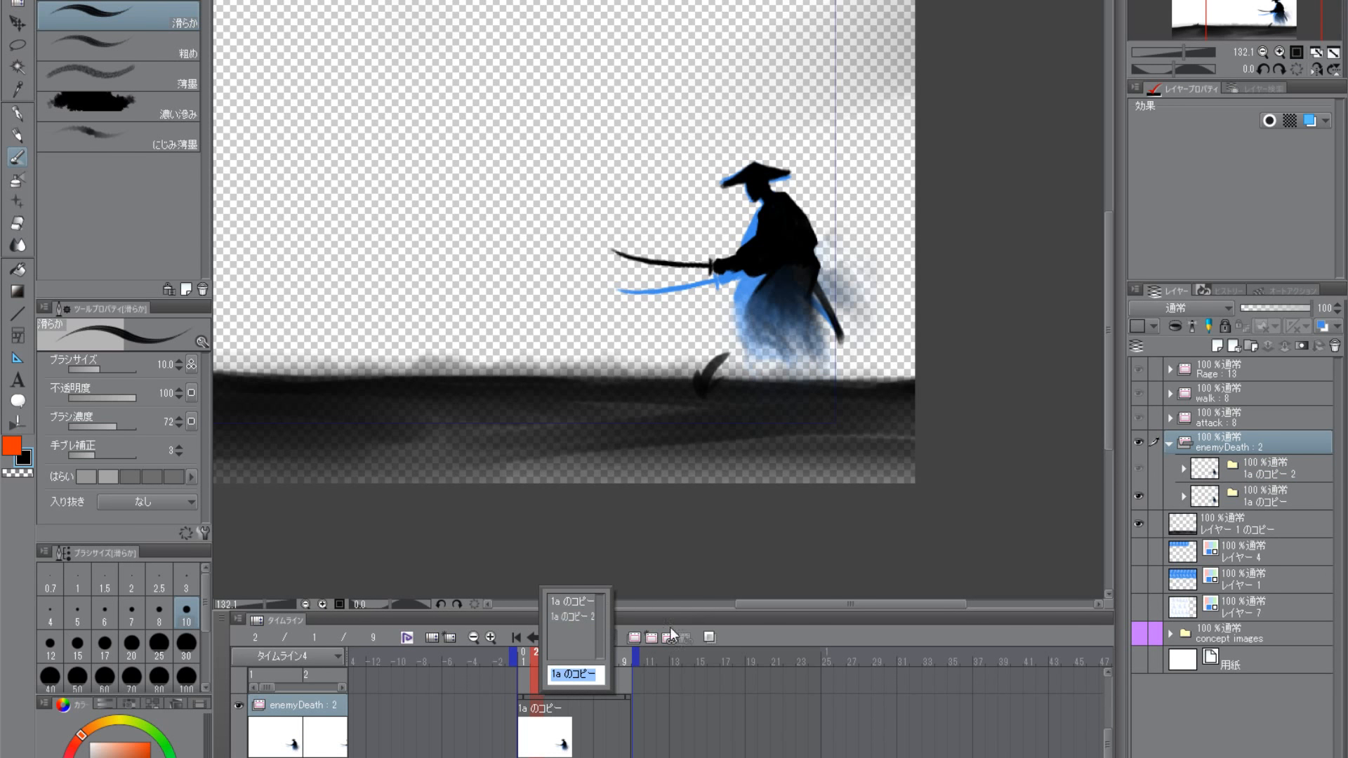
double_click(1260, 476)
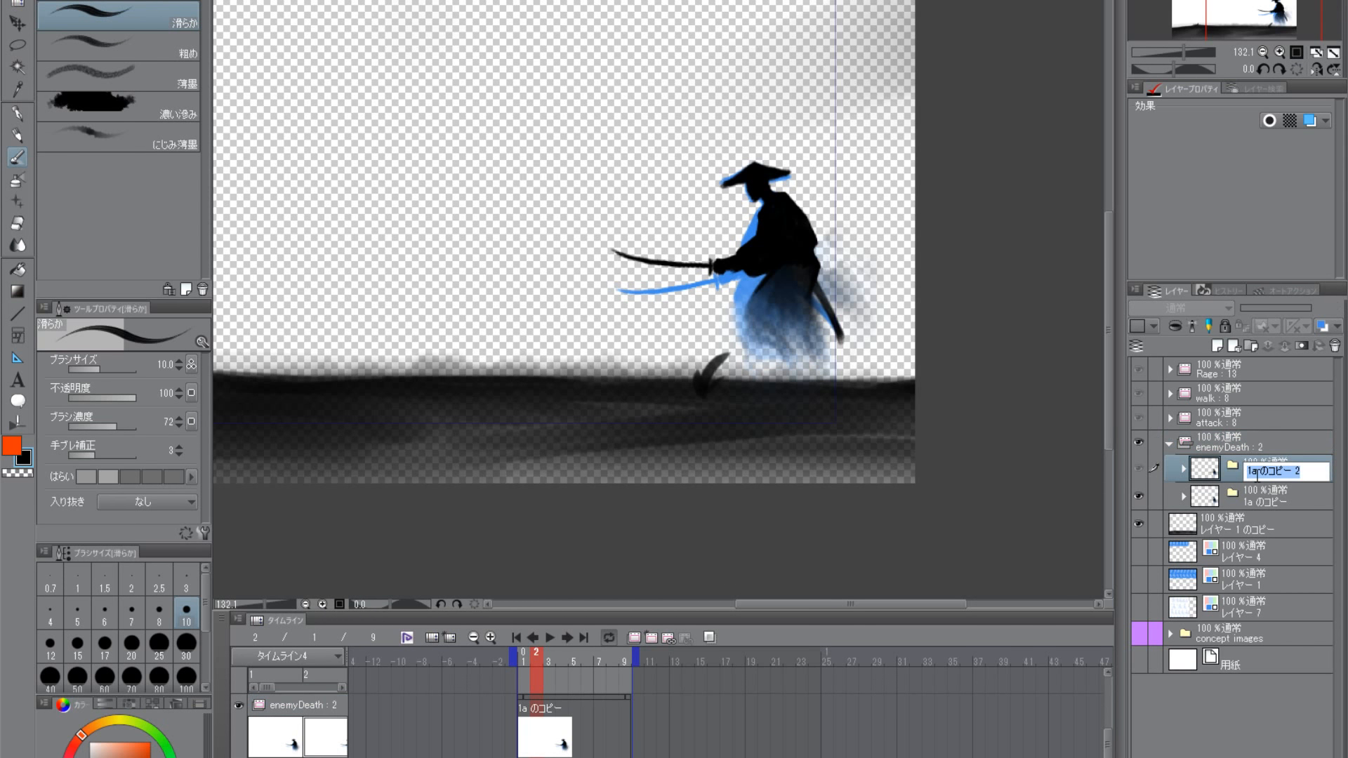
text(2)
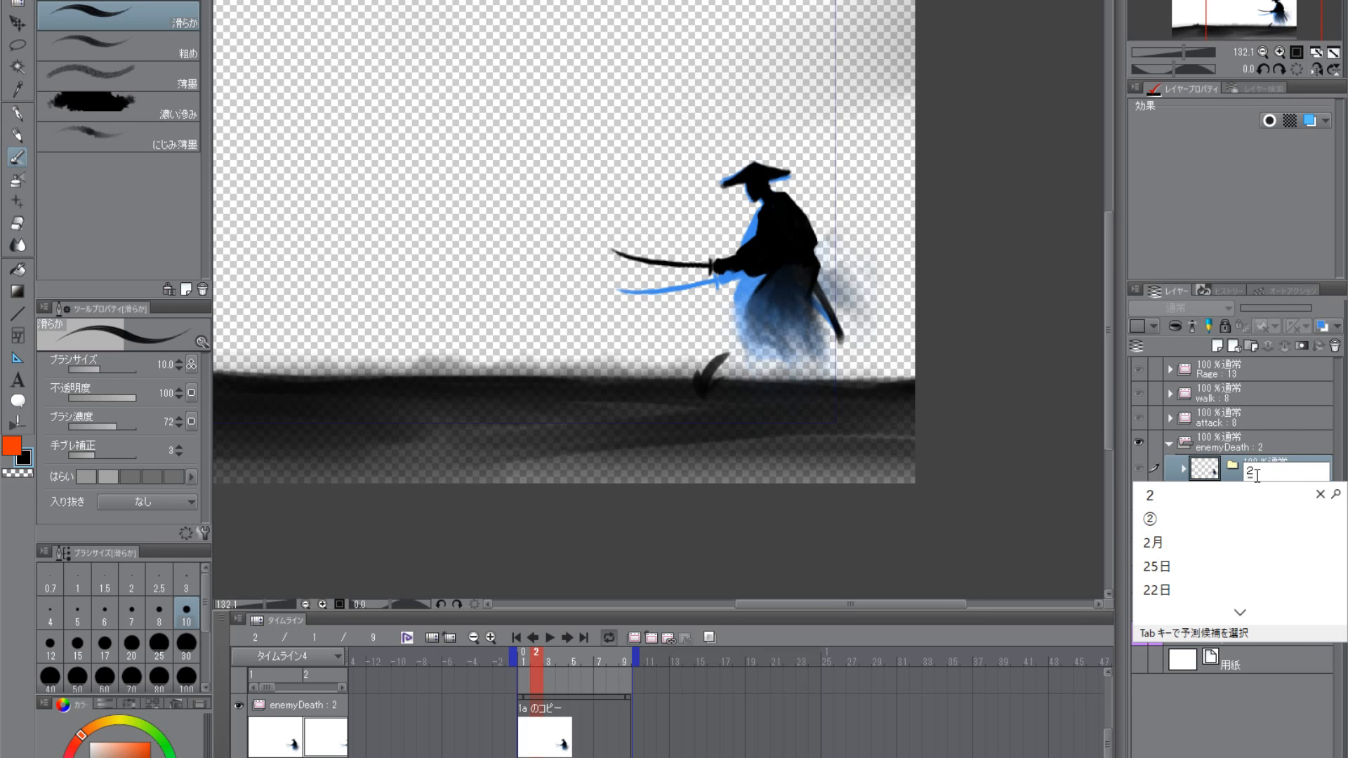
key(BackSpace)
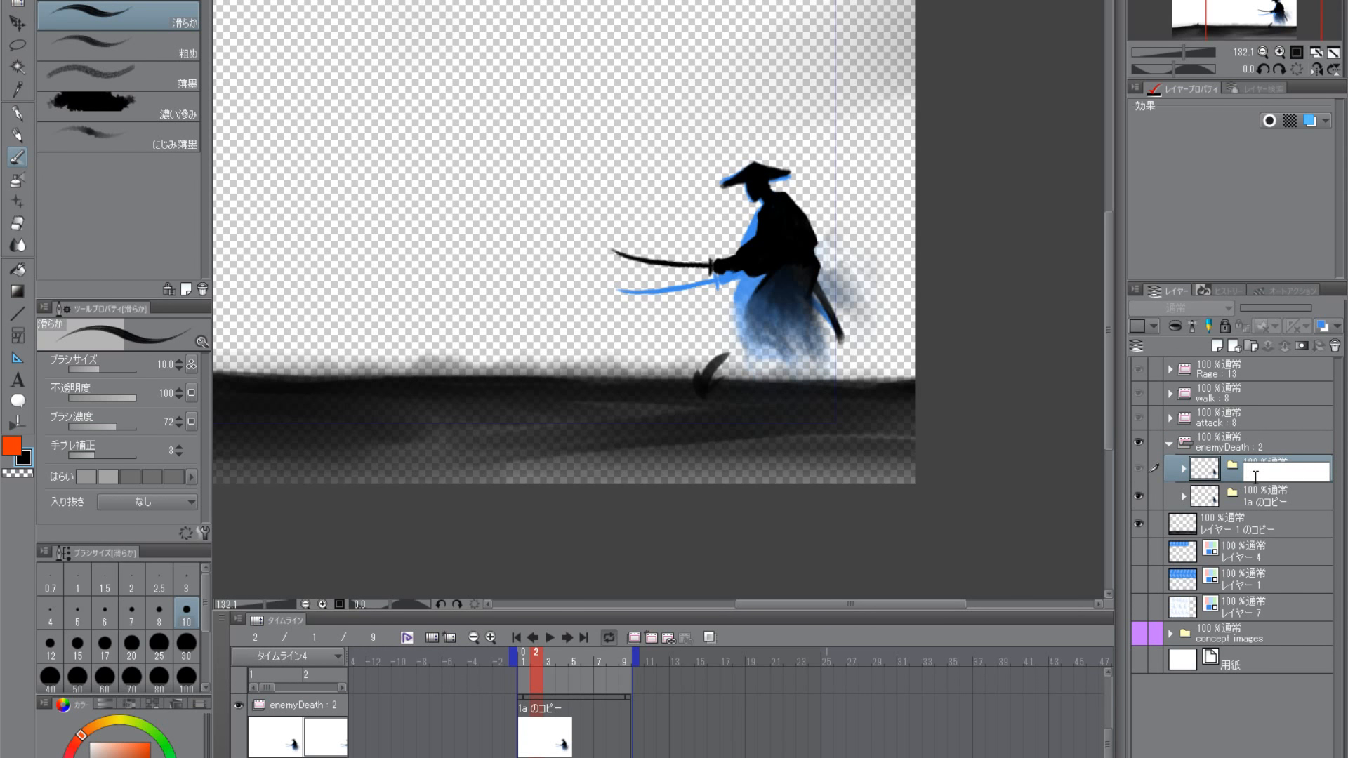
key(Zenkaku_Hankaku)
text(2)
key(Return)
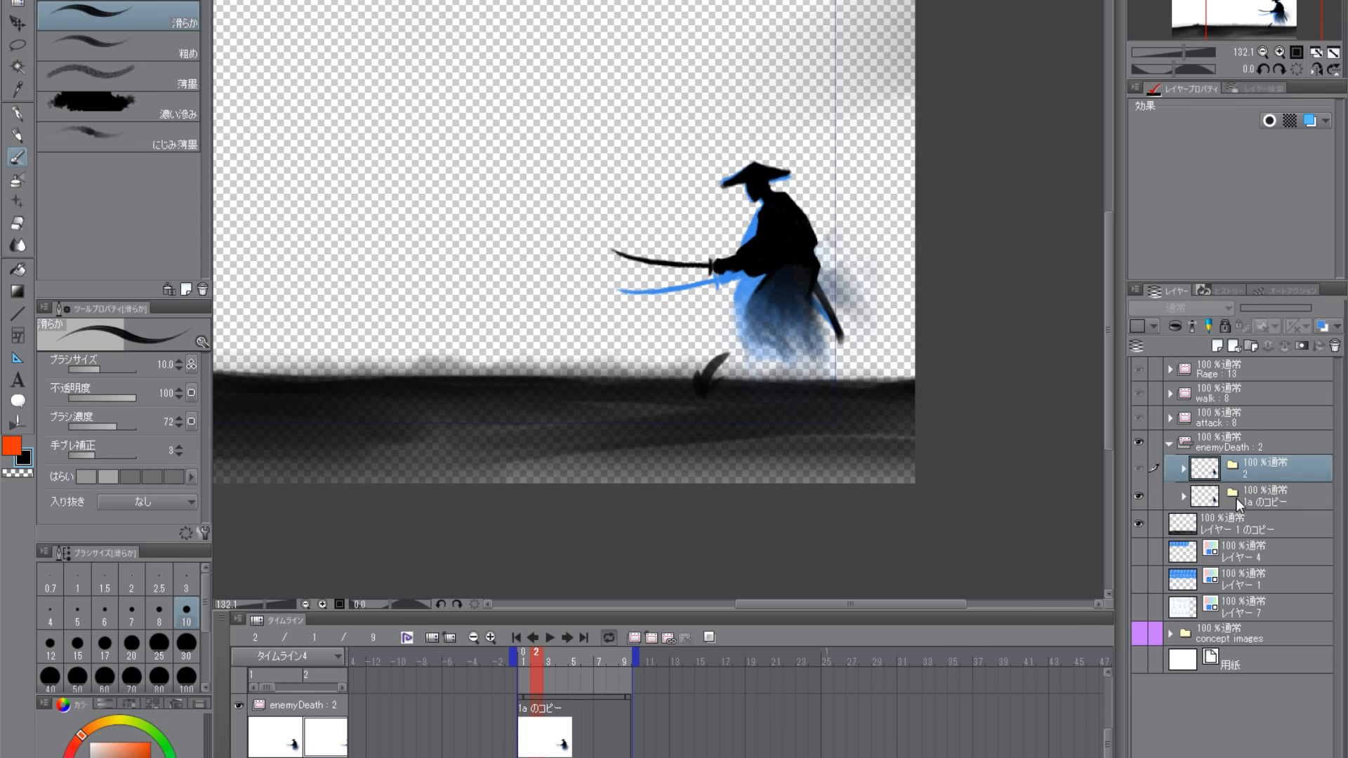
click(540, 735)
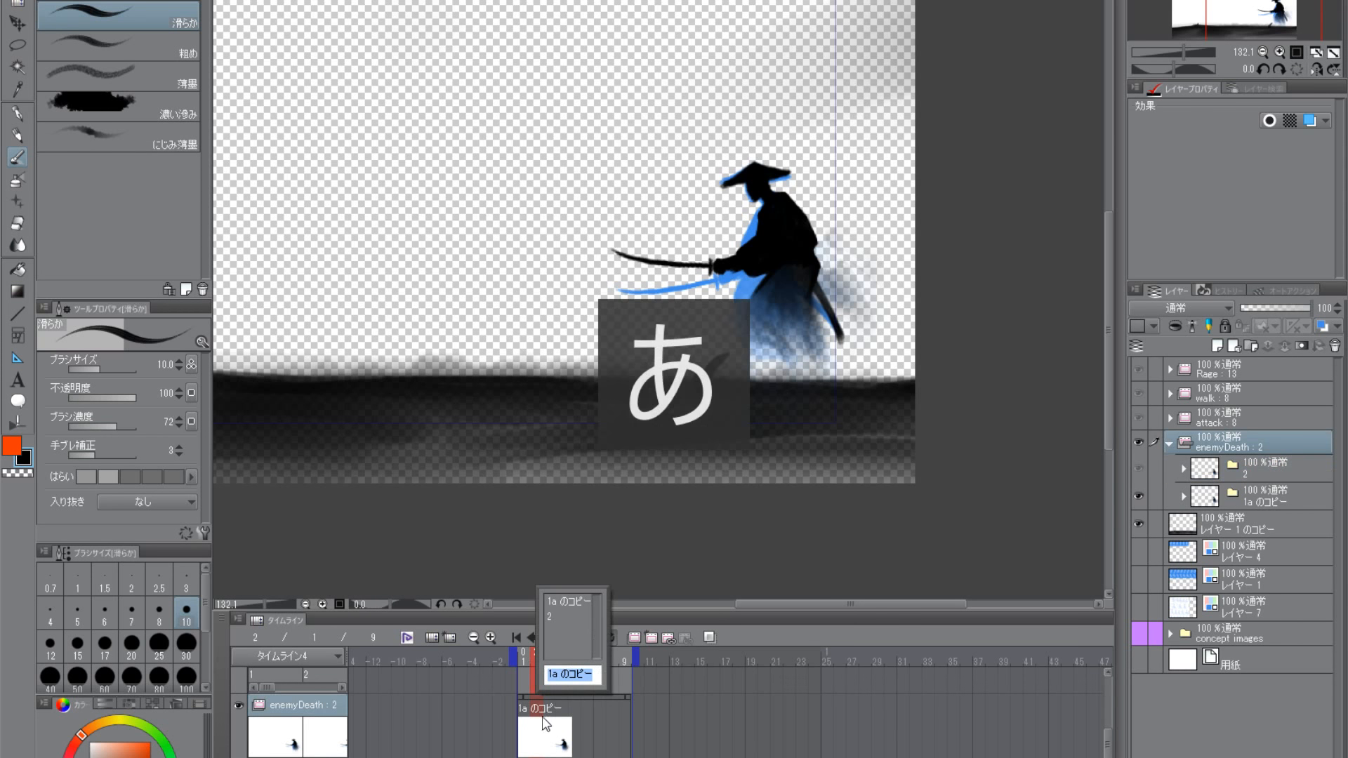
click(563, 616)
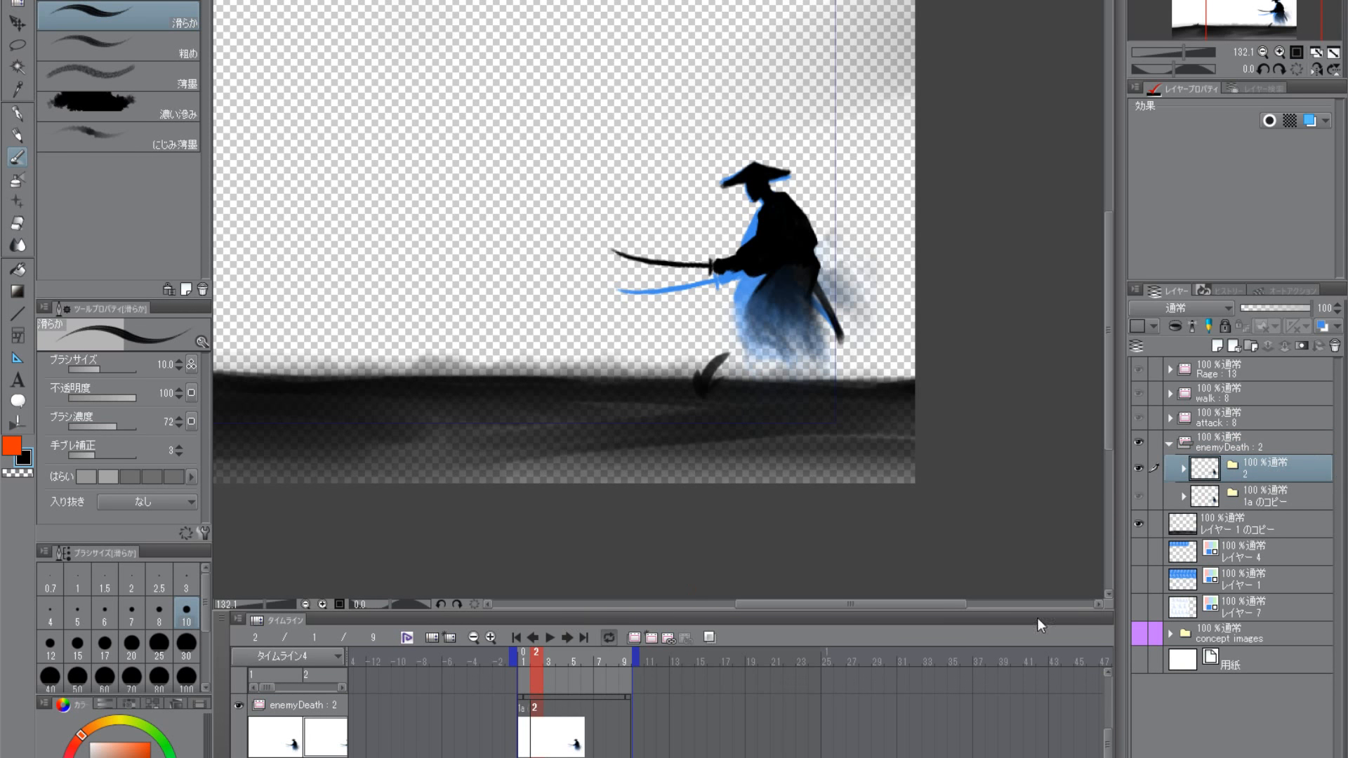
- Delete the blue reference layer レイヤー 3 のコピー 2 from the 1a のコピー cell and collapse its folder
click(1184, 497)
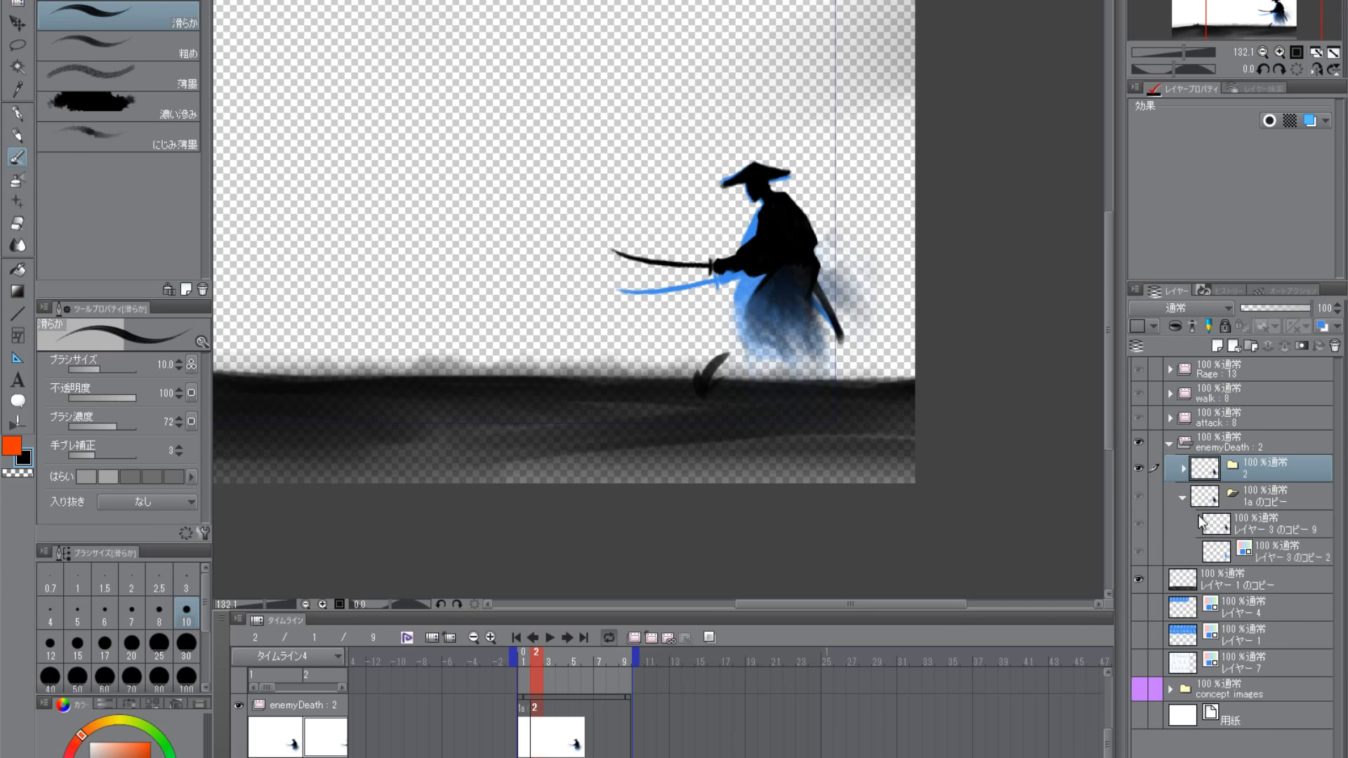
click(1220, 556)
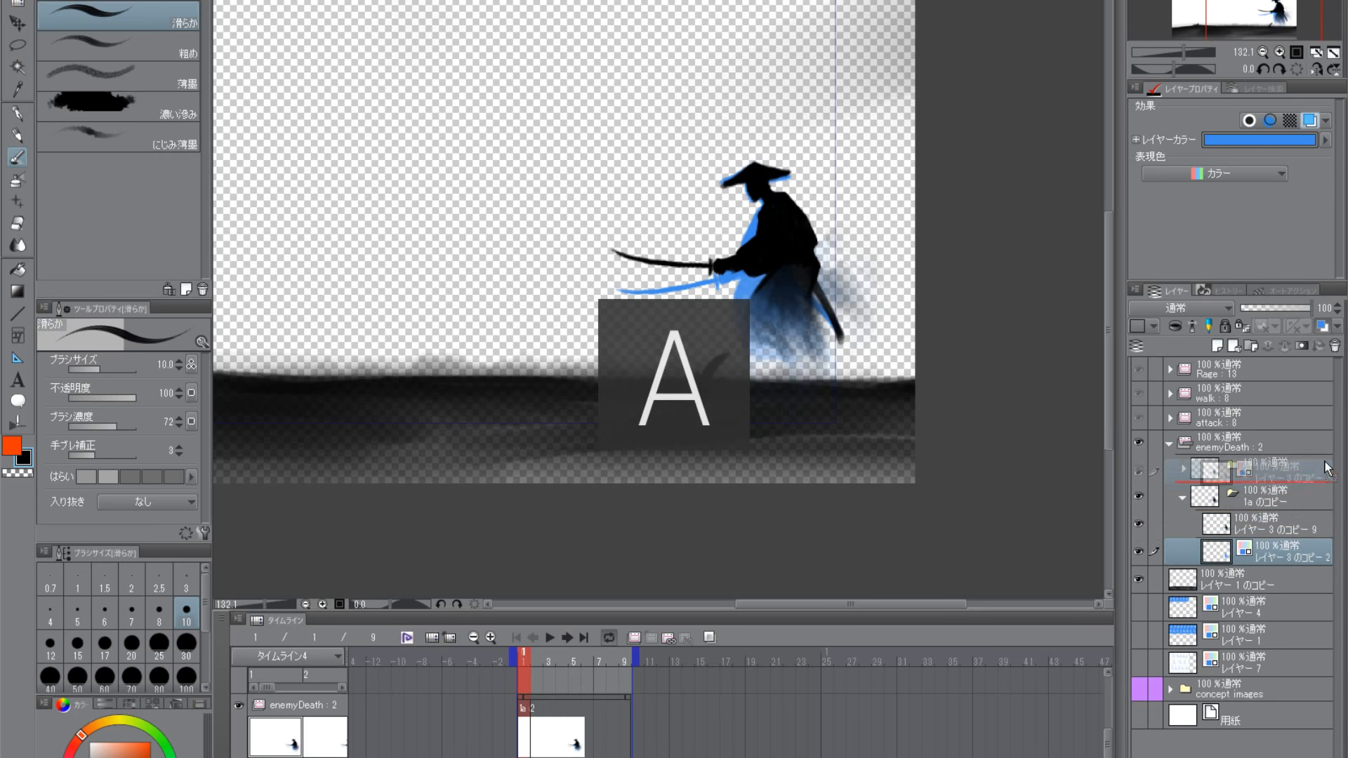
drag(1219, 555, 1299, 579)
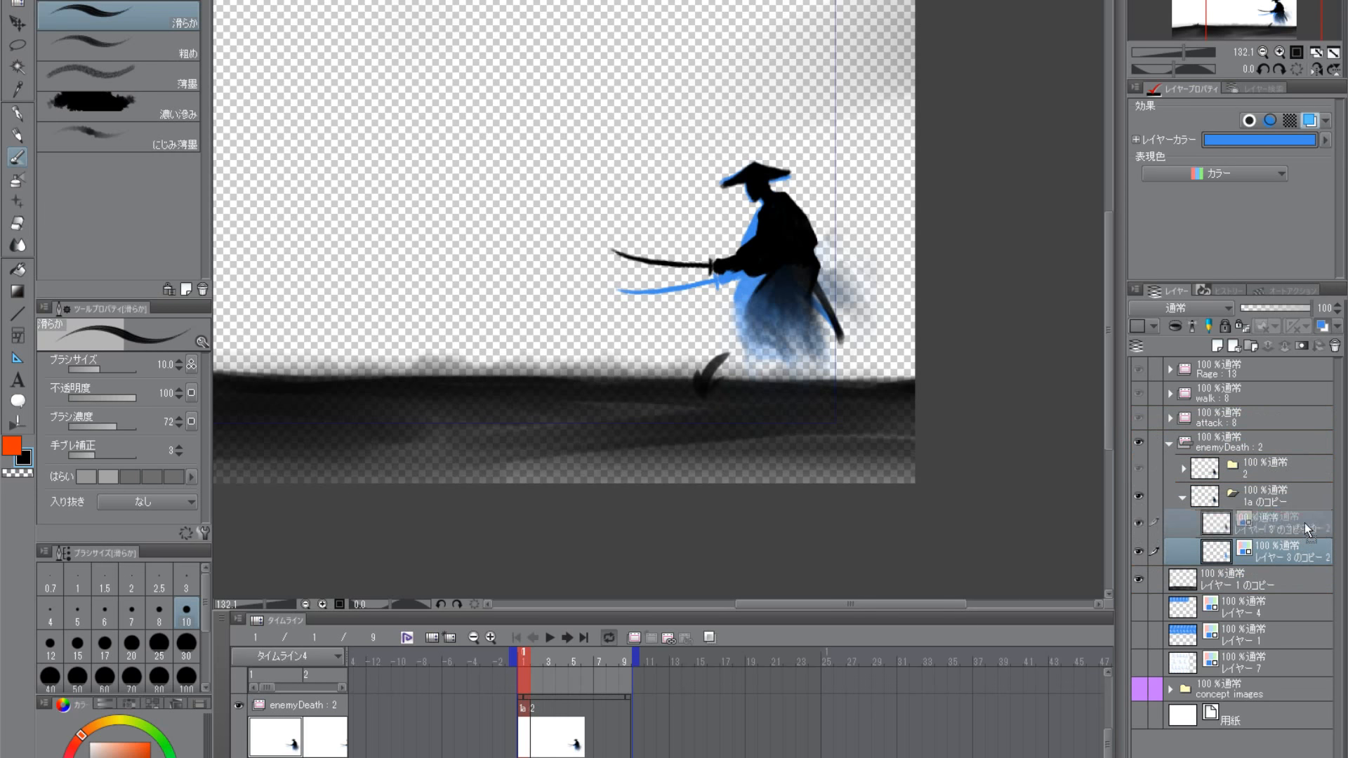
click(1335, 345)
click(1182, 498)
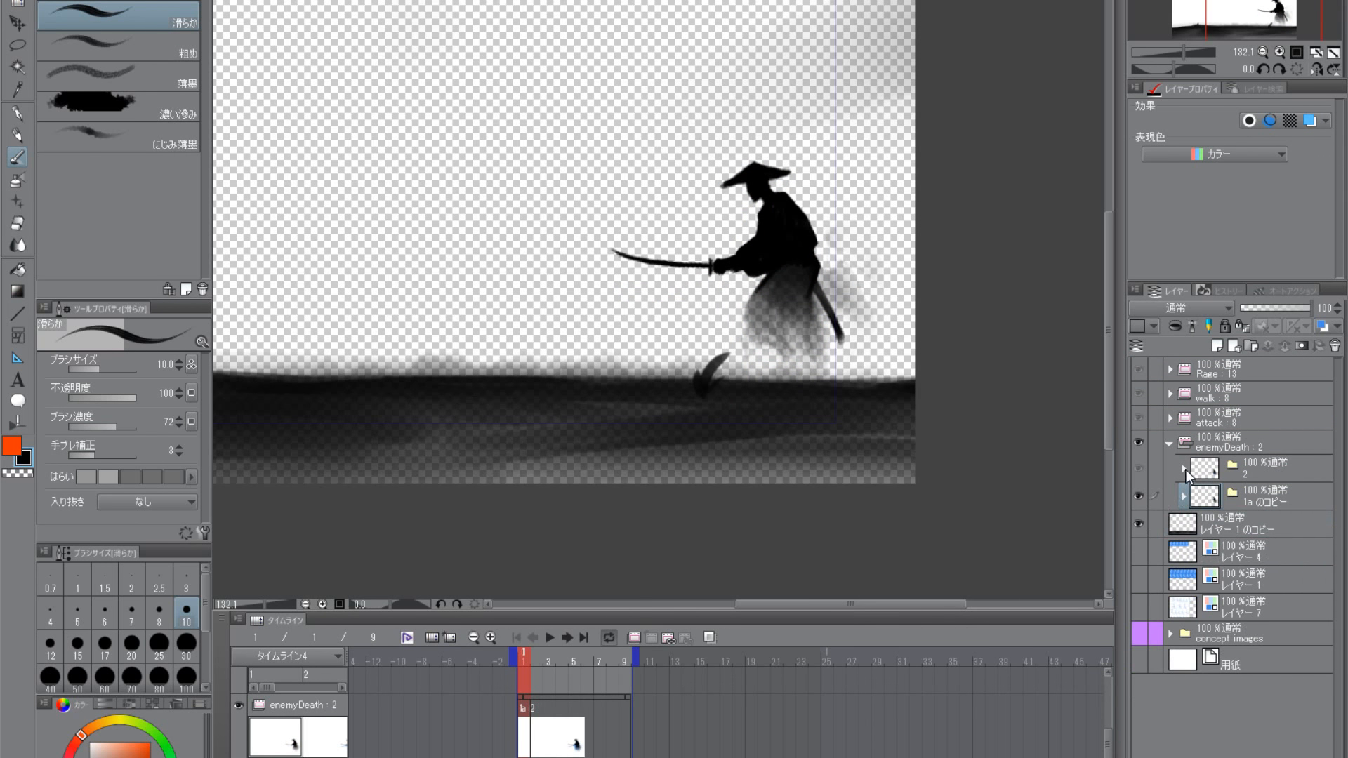
- Delete the blue reference layer レイヤー 3 のコピー 2 from cell 2 and turn on onion skin with frame 2 current
drag(523, 662, 535, 660)
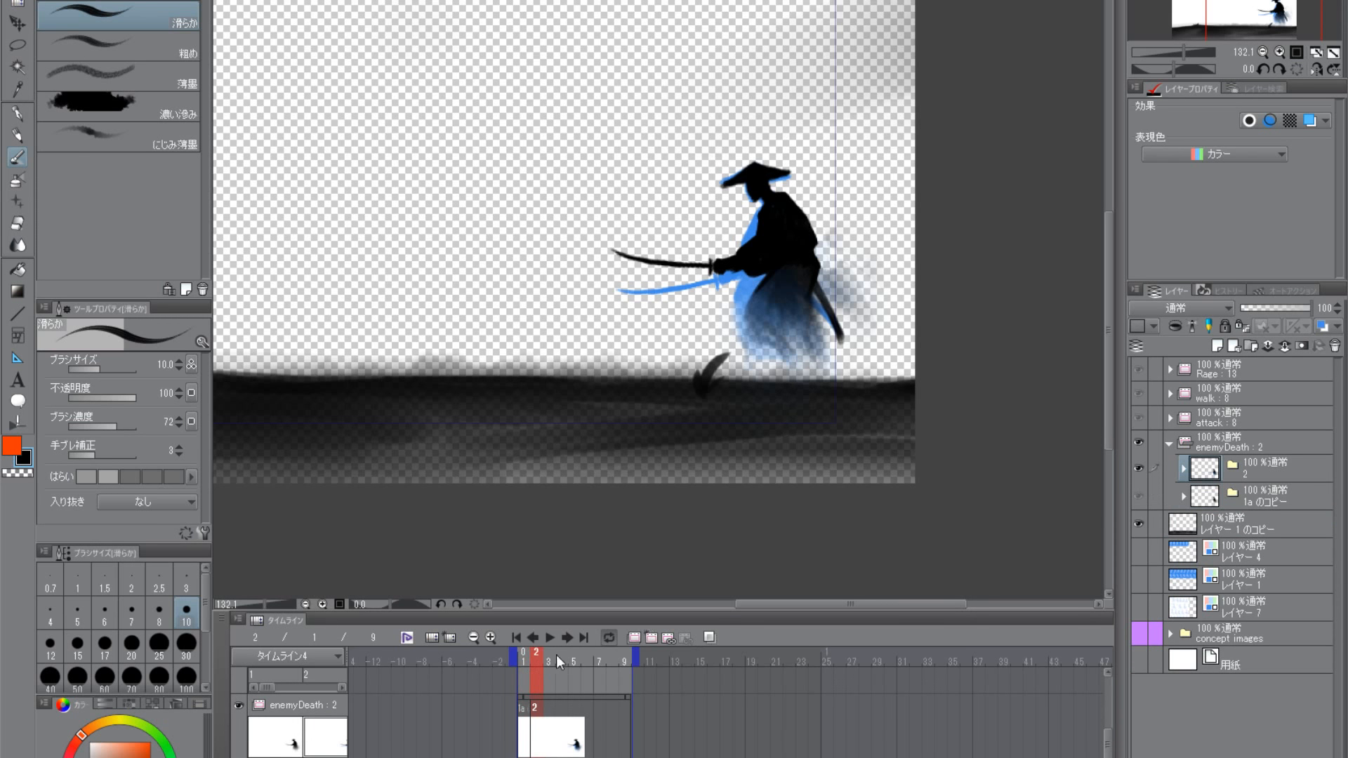
click(1184, 470)
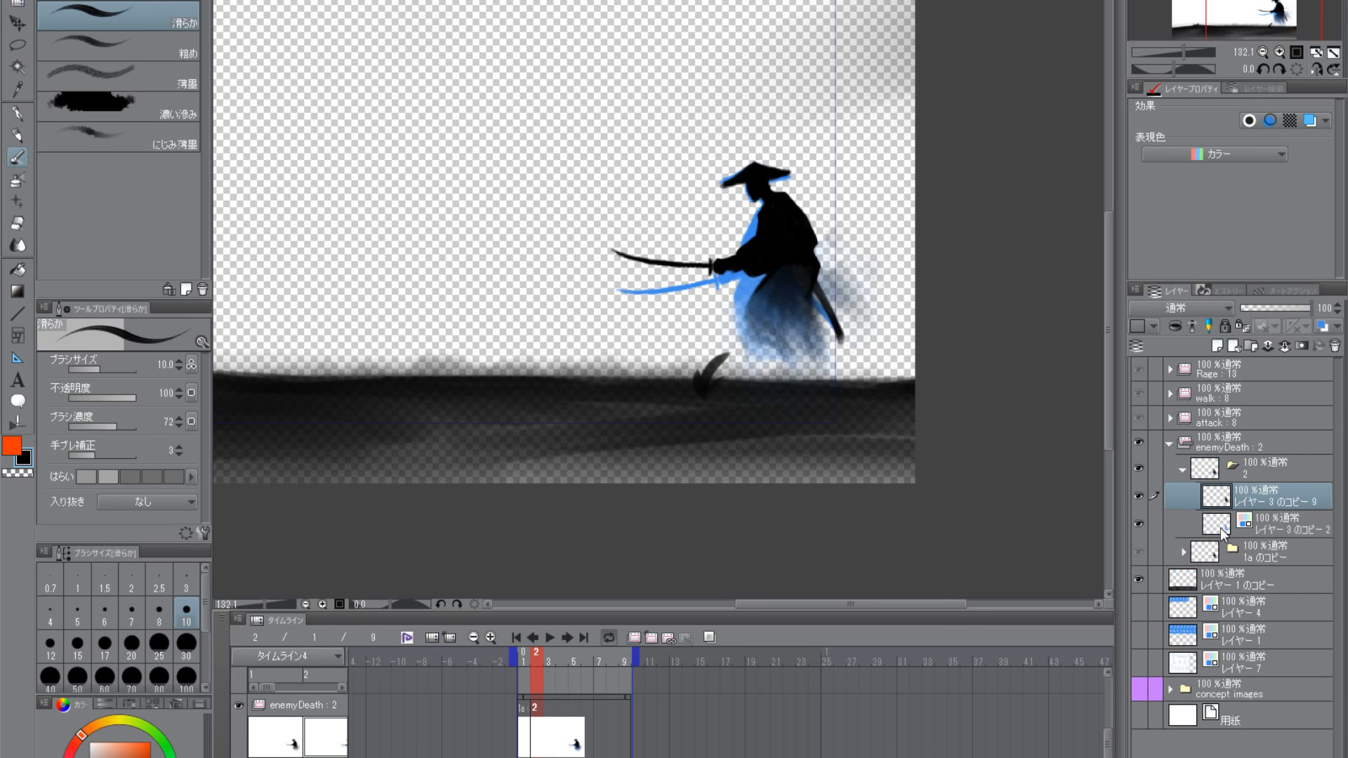
drag(1220, 528, 1261, 375)
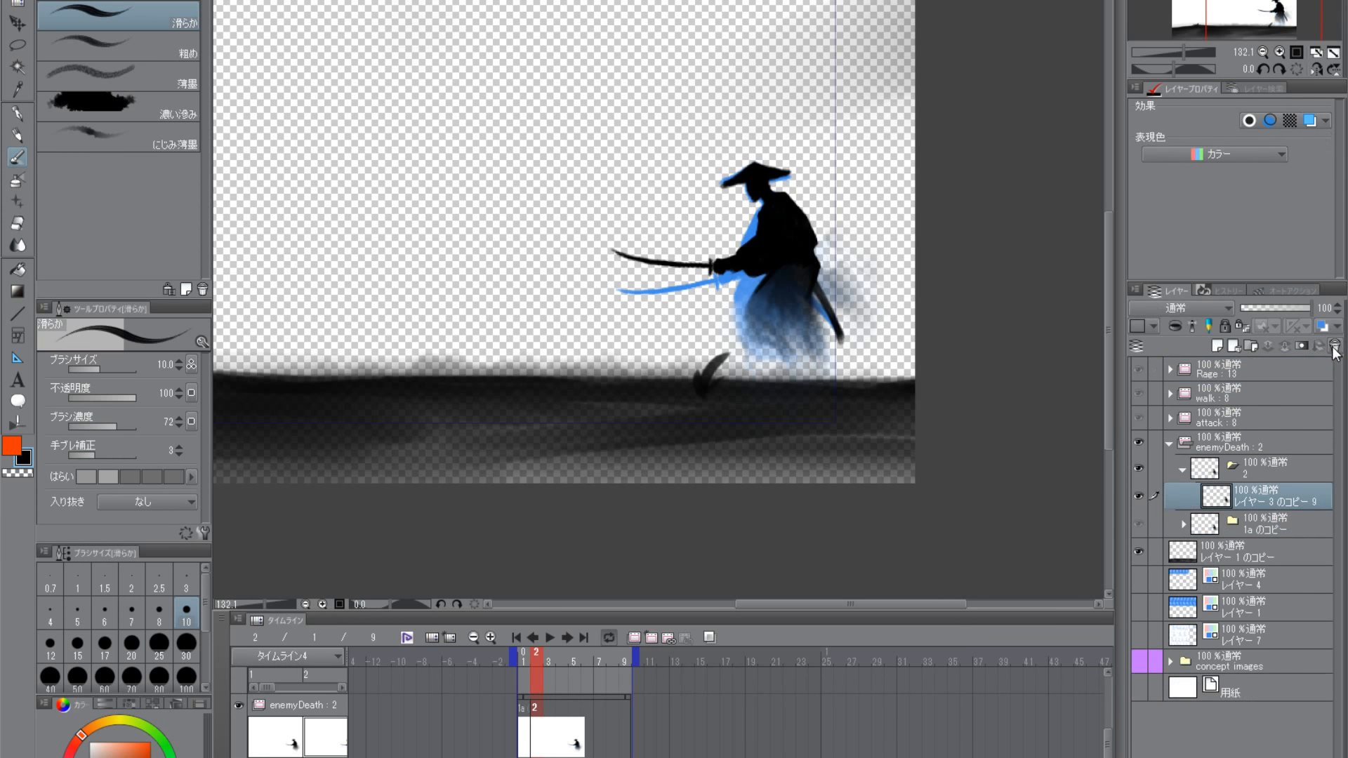
click(711, 637)
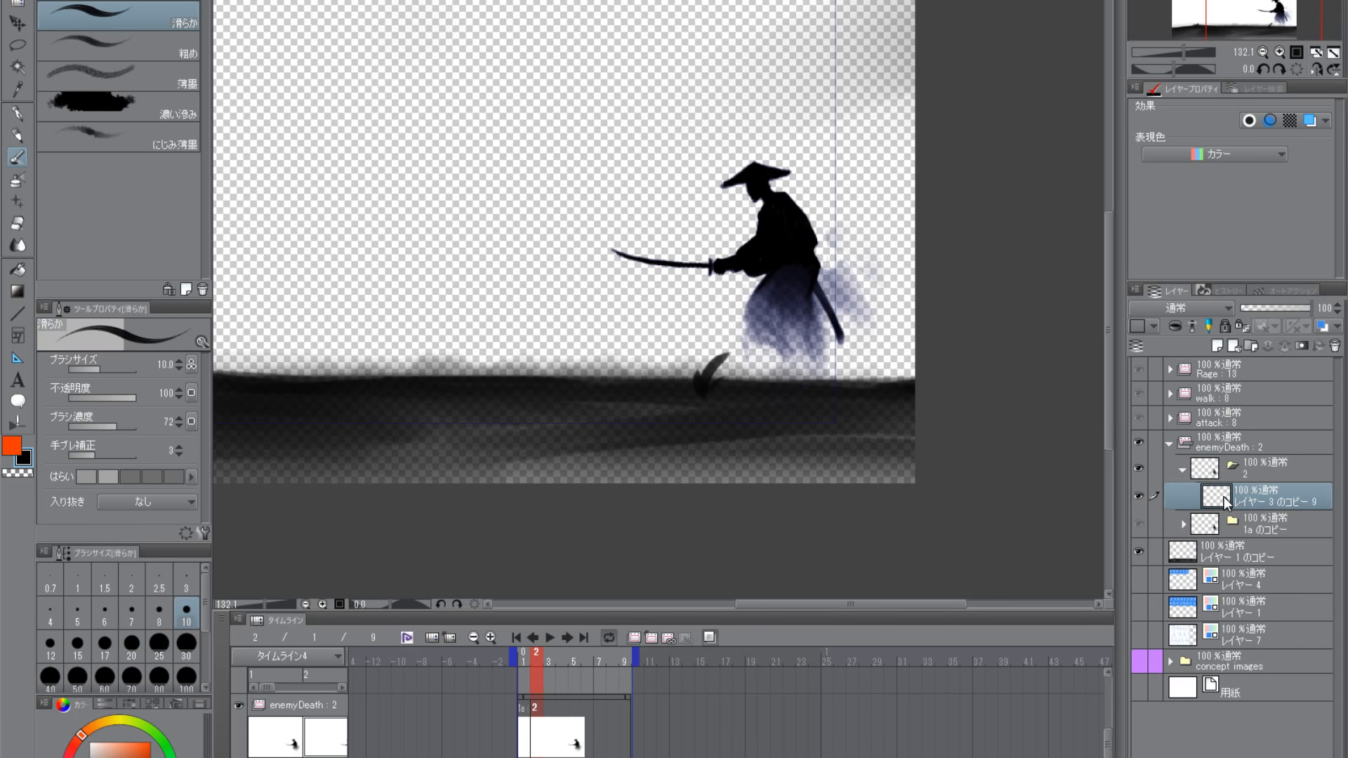
click(17, 24)
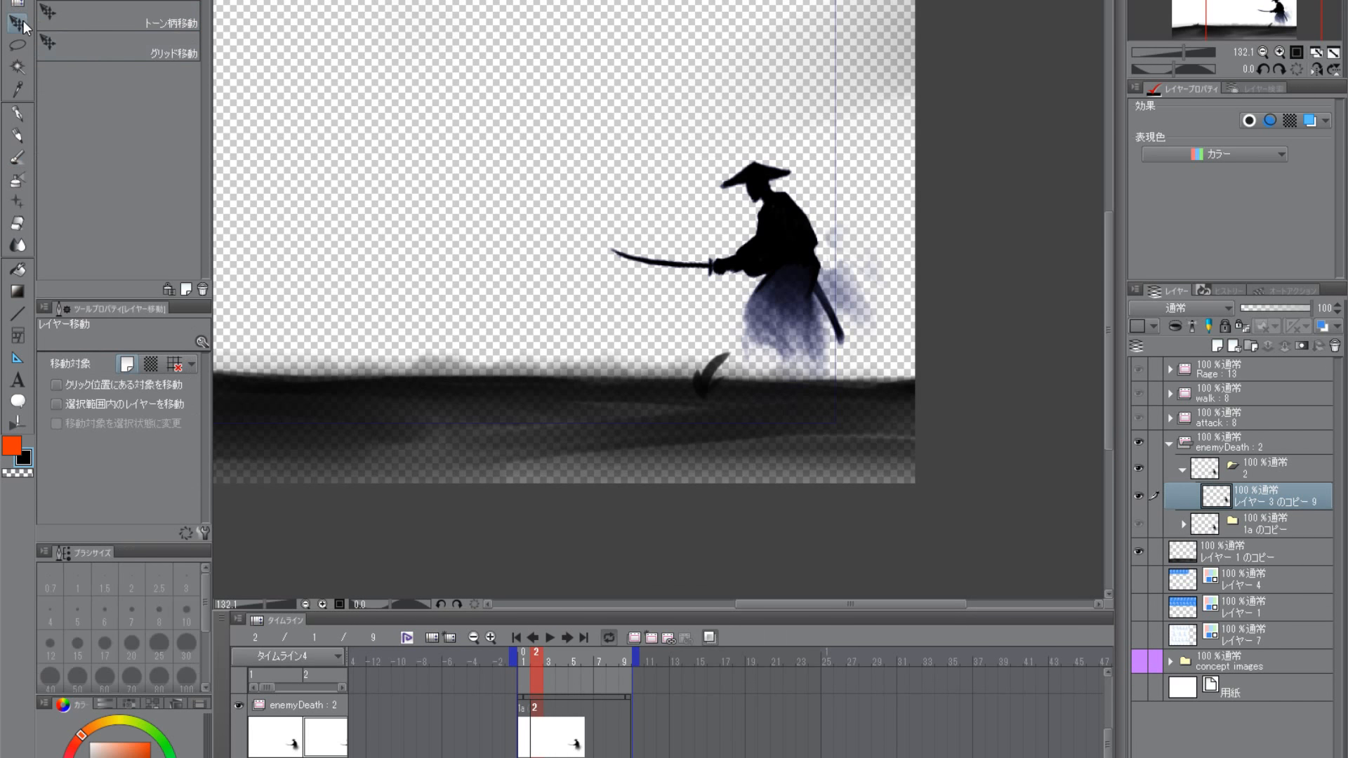
drag(779, 255, 505, 98)
key(ctrl+z)
click(17, 45)
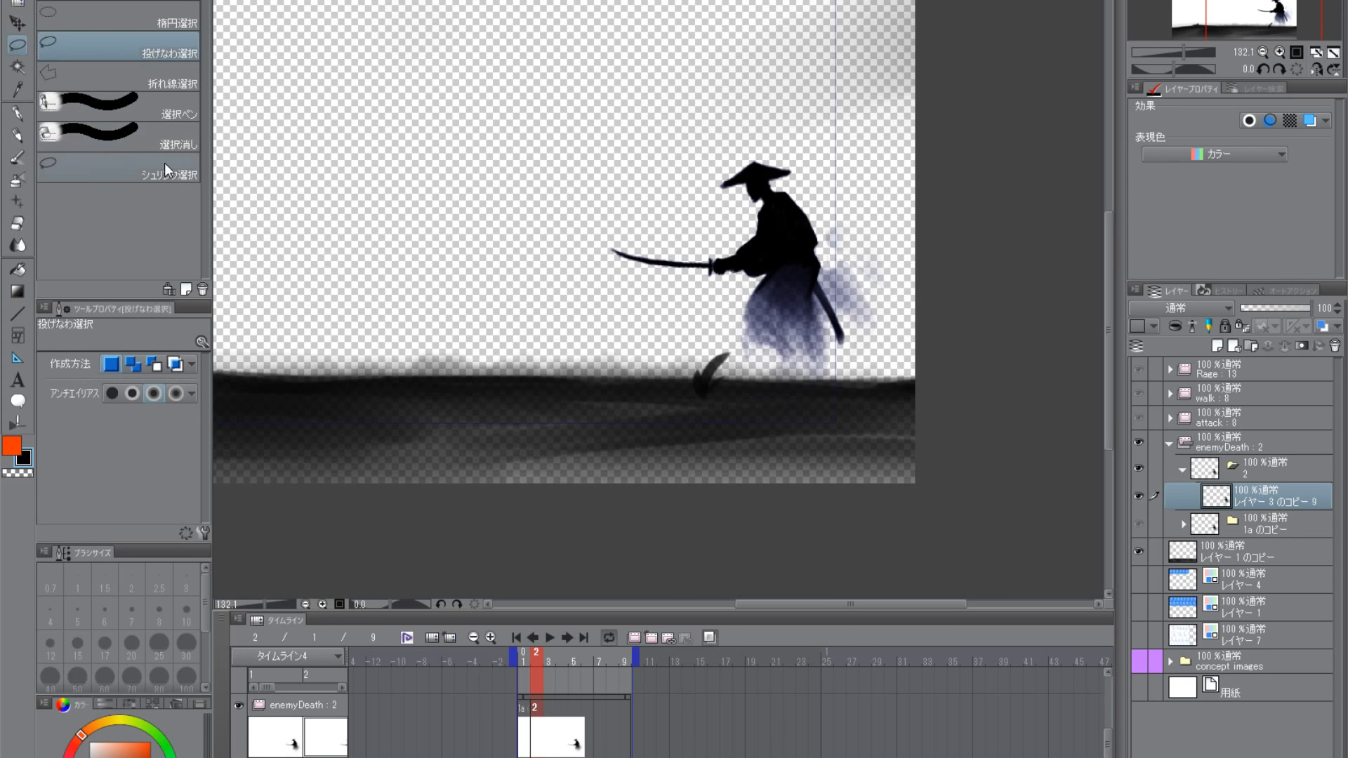
scroll(817, 450, up, 2)
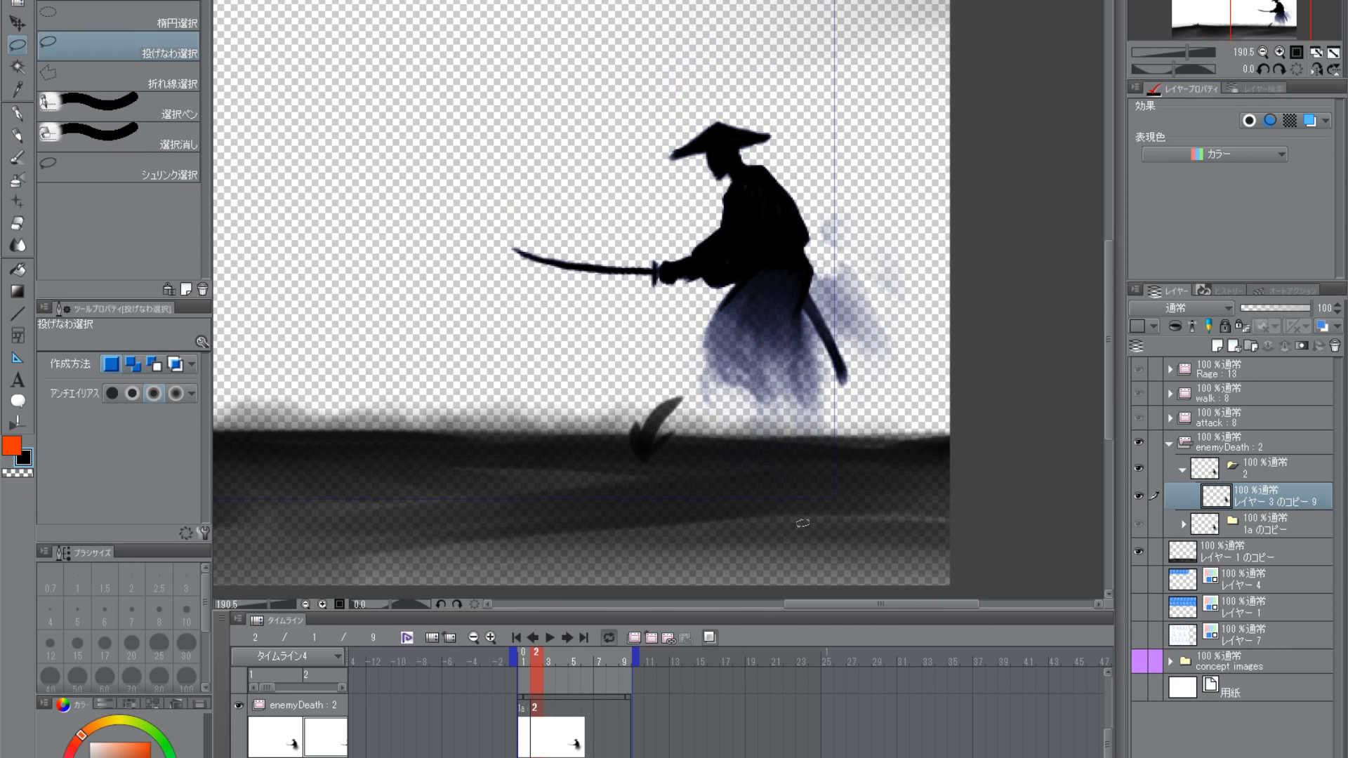
scroll(836, 504, down, 2)
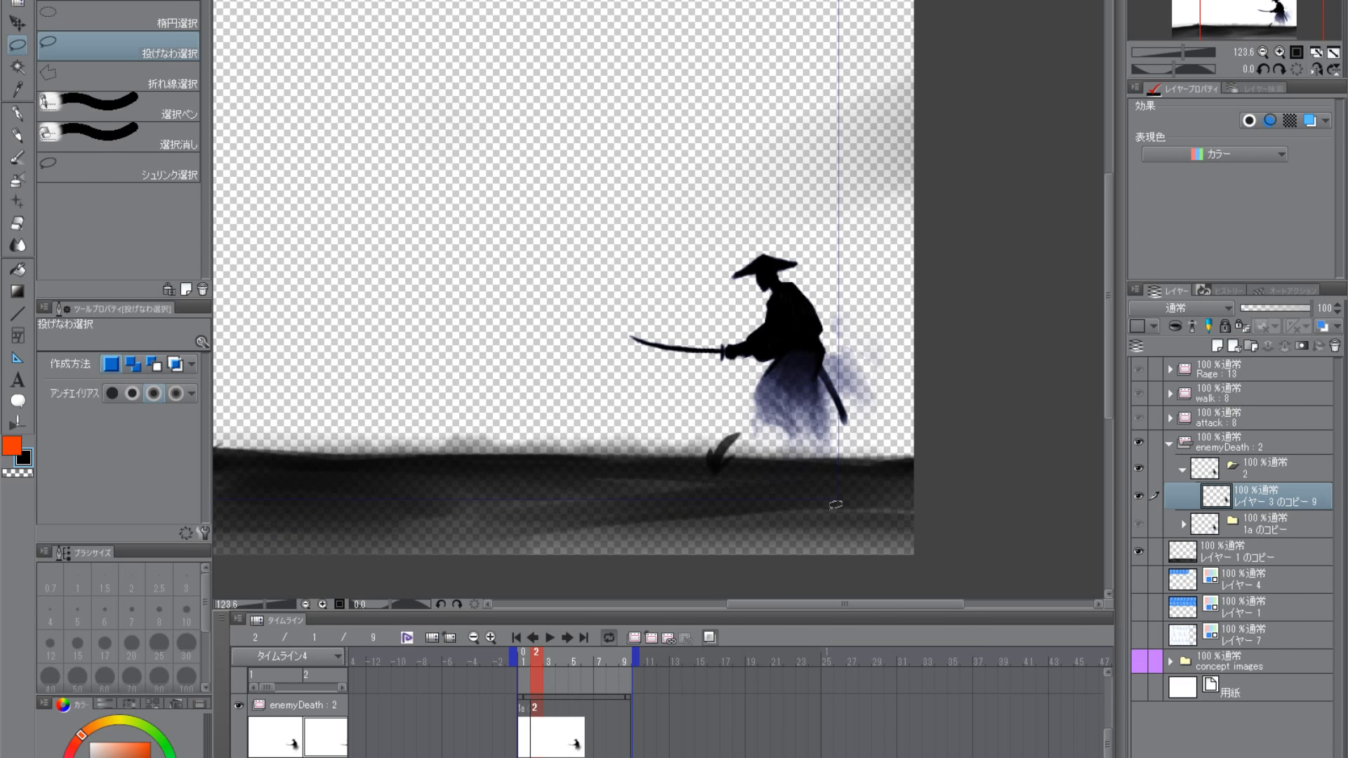
scroll(798, 333, up, 2)
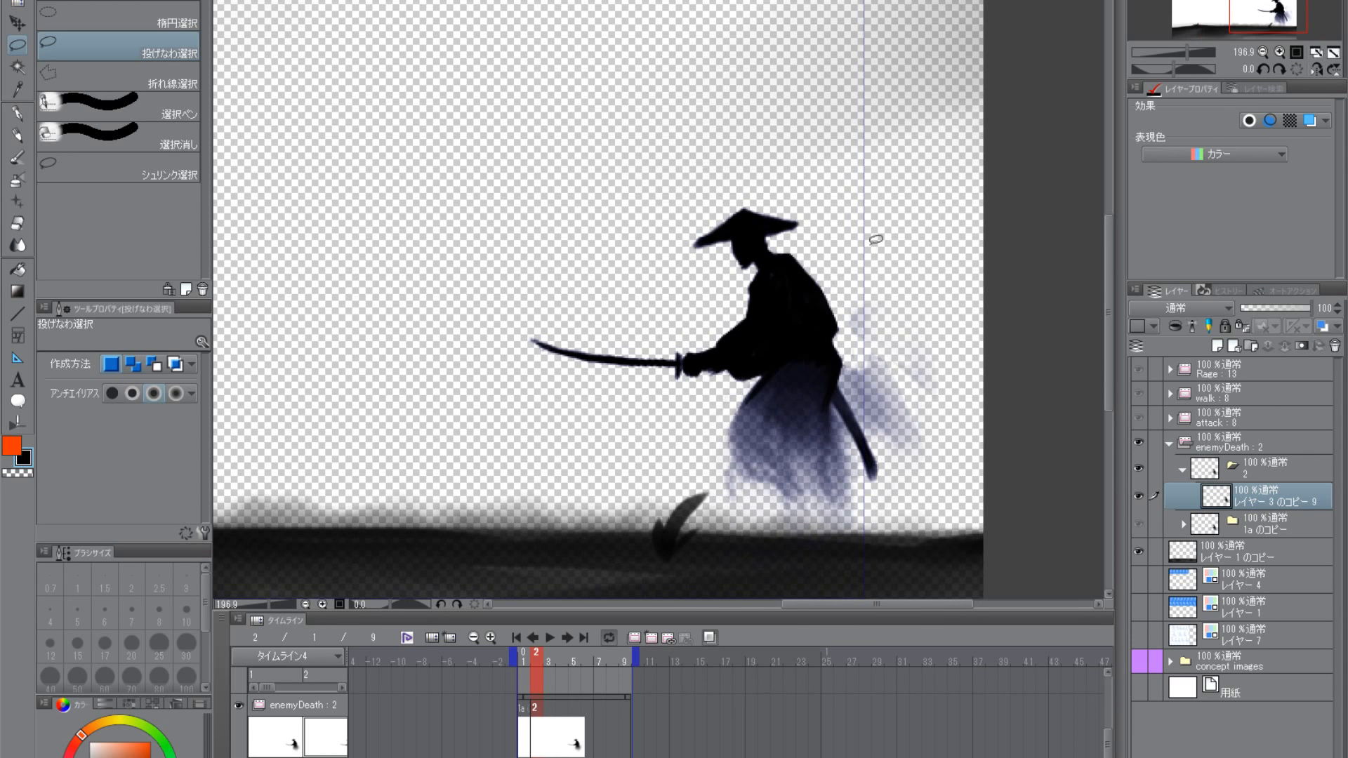
scroll(773, 251, up, 1)
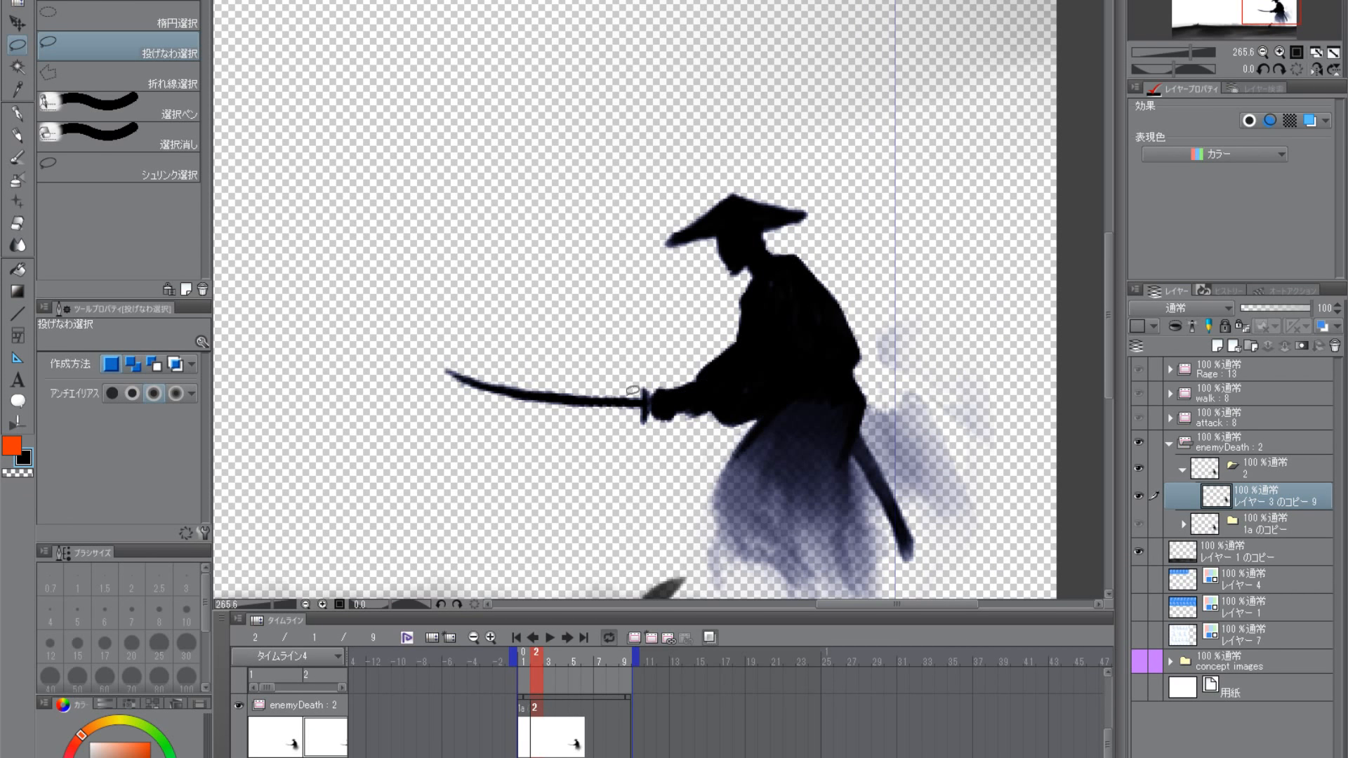
drag(806, 424, 784, 439)
click(16, 139)
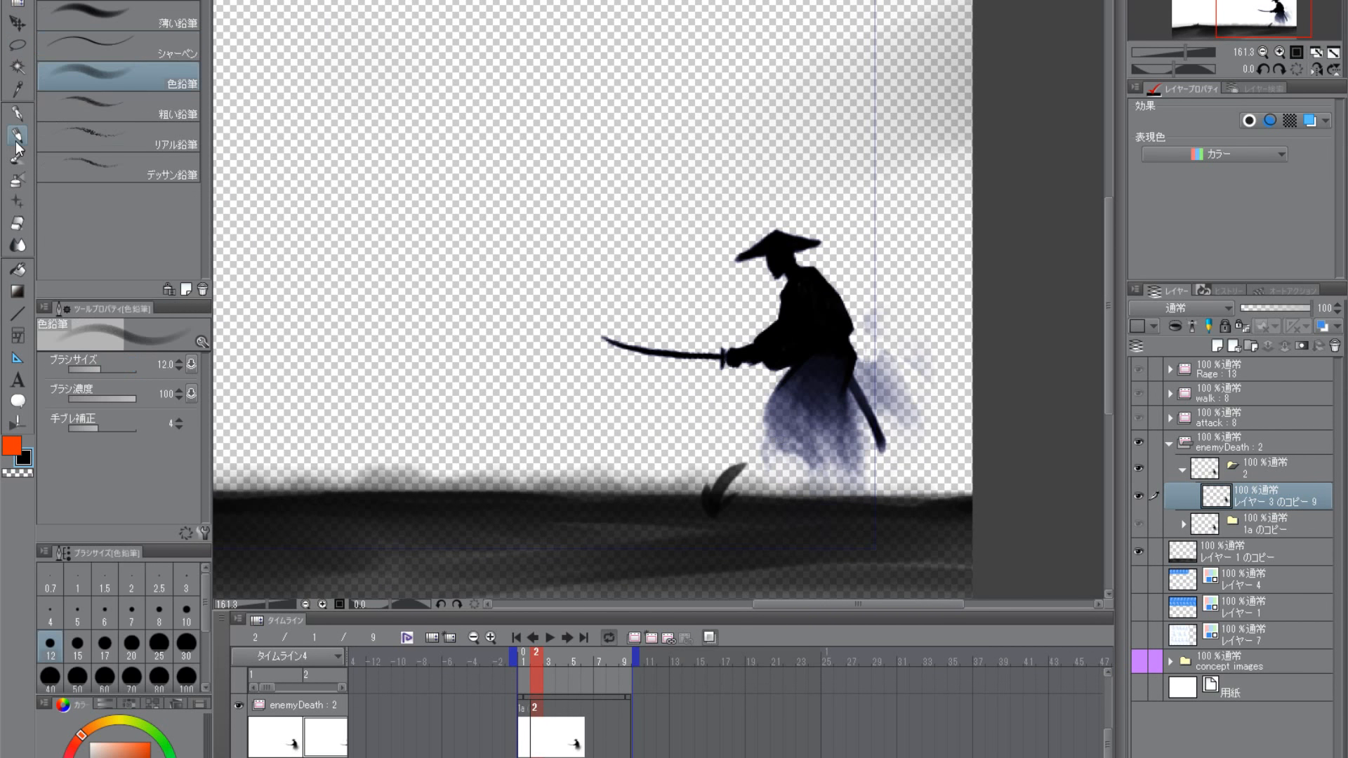
scroll(798, 409, down, 1)
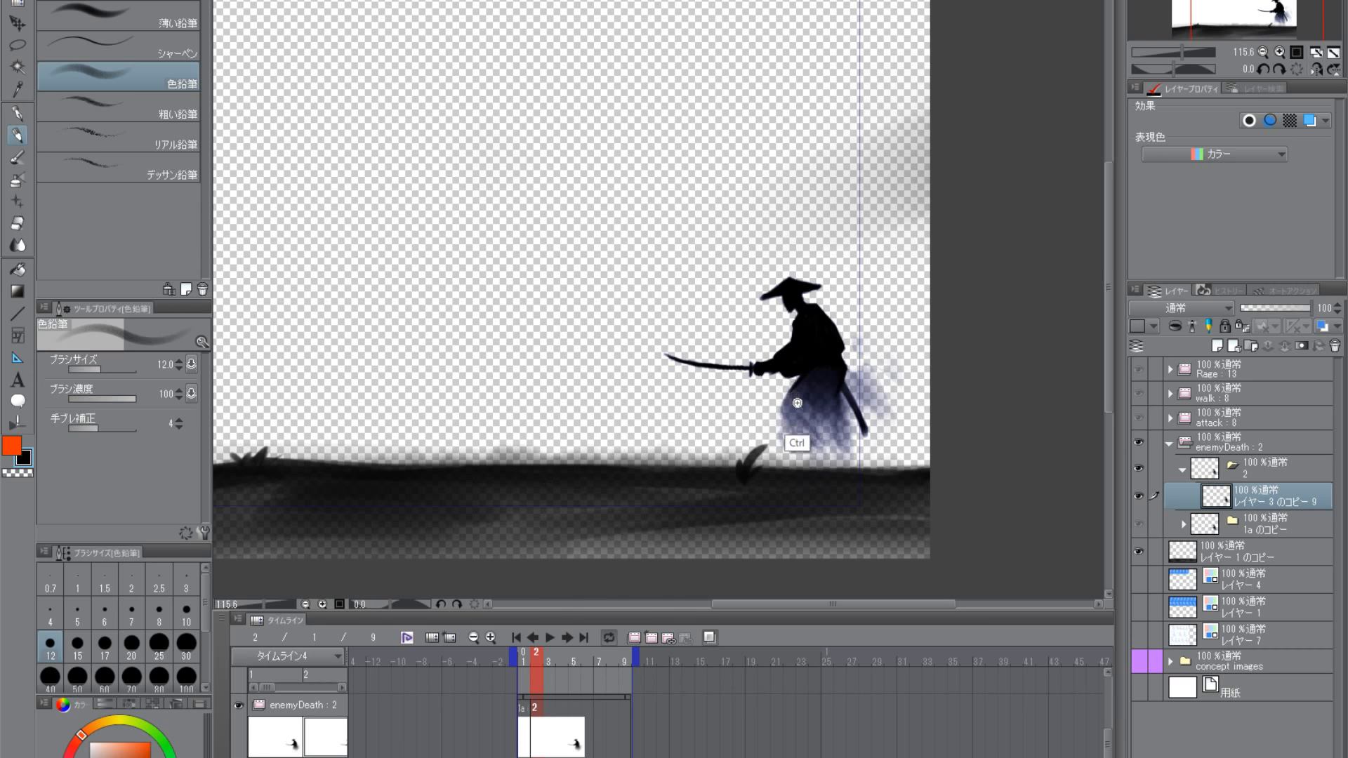
scroll(798, 445, up, 2)
drag(853, 406, 786, 439)
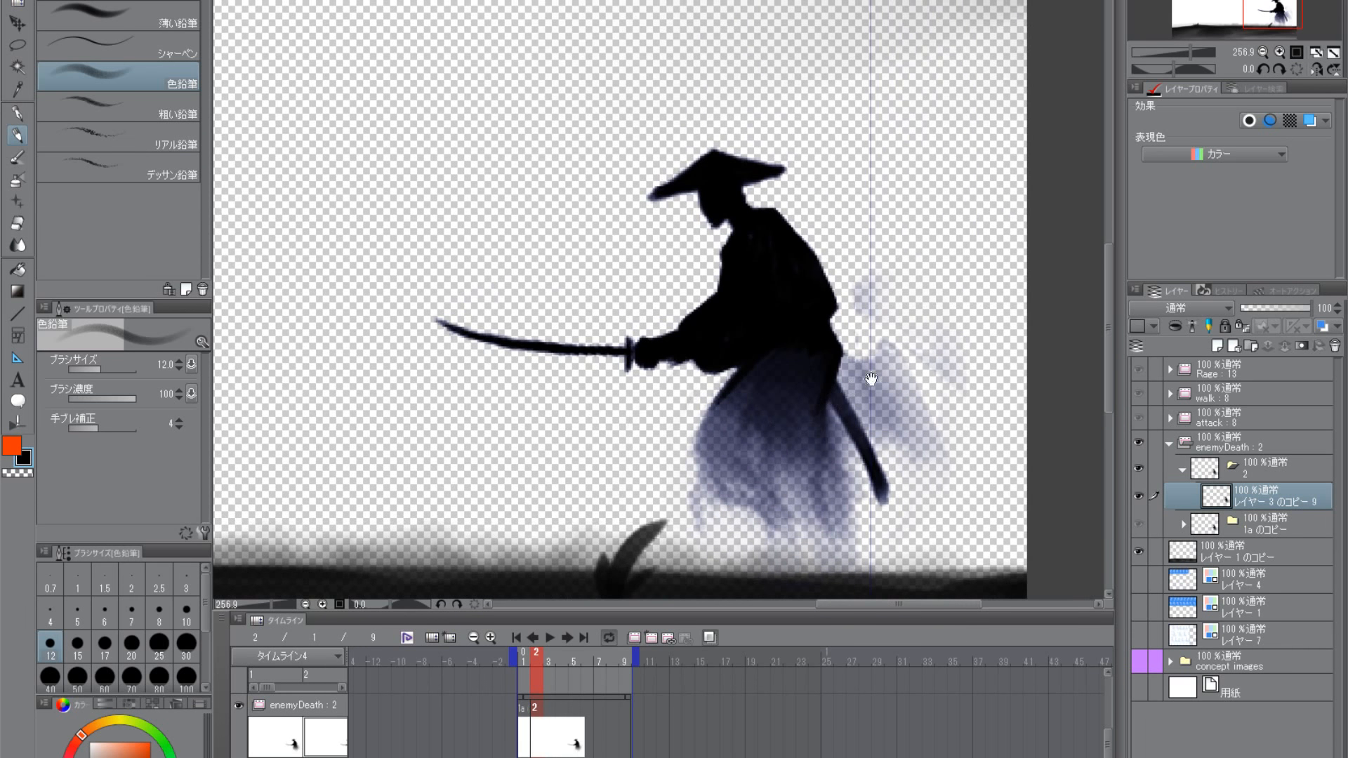
click(22, 474)
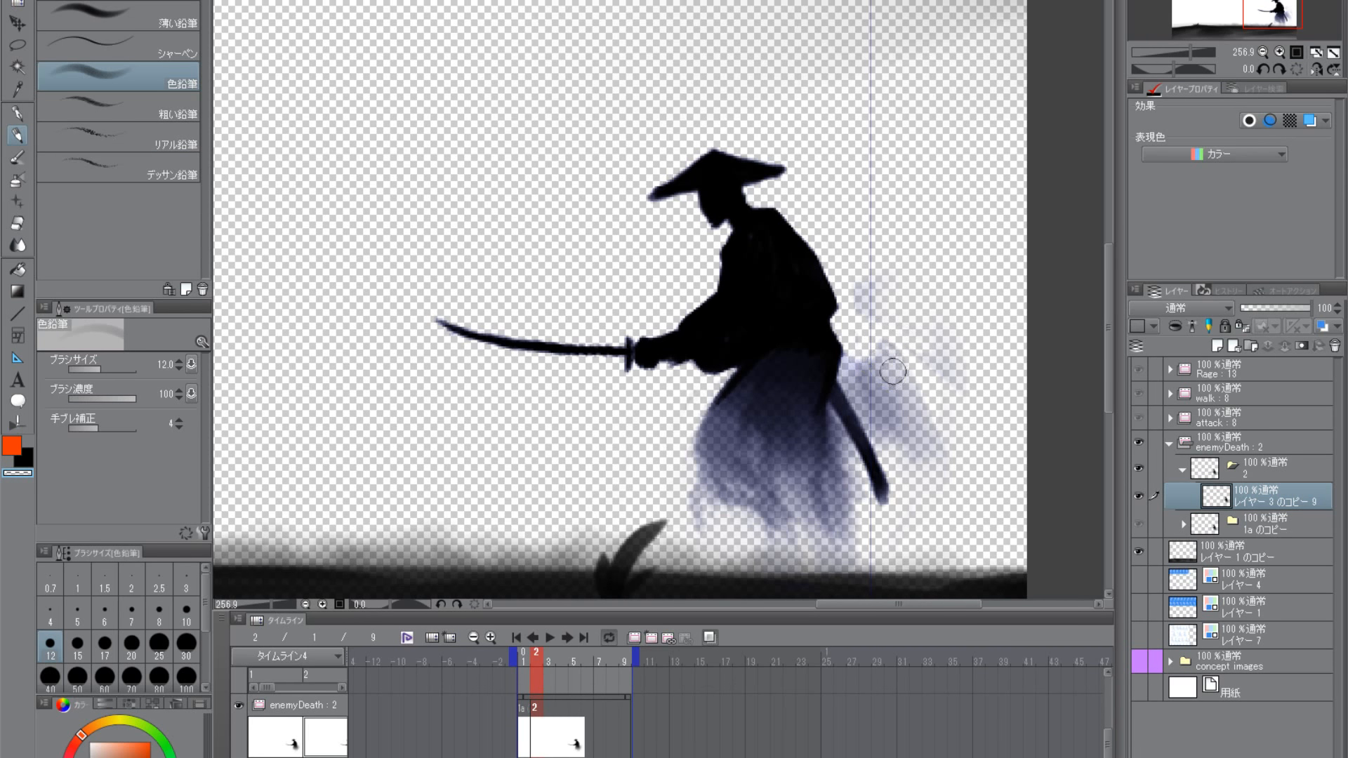
scroll(863, 365, down, 3)
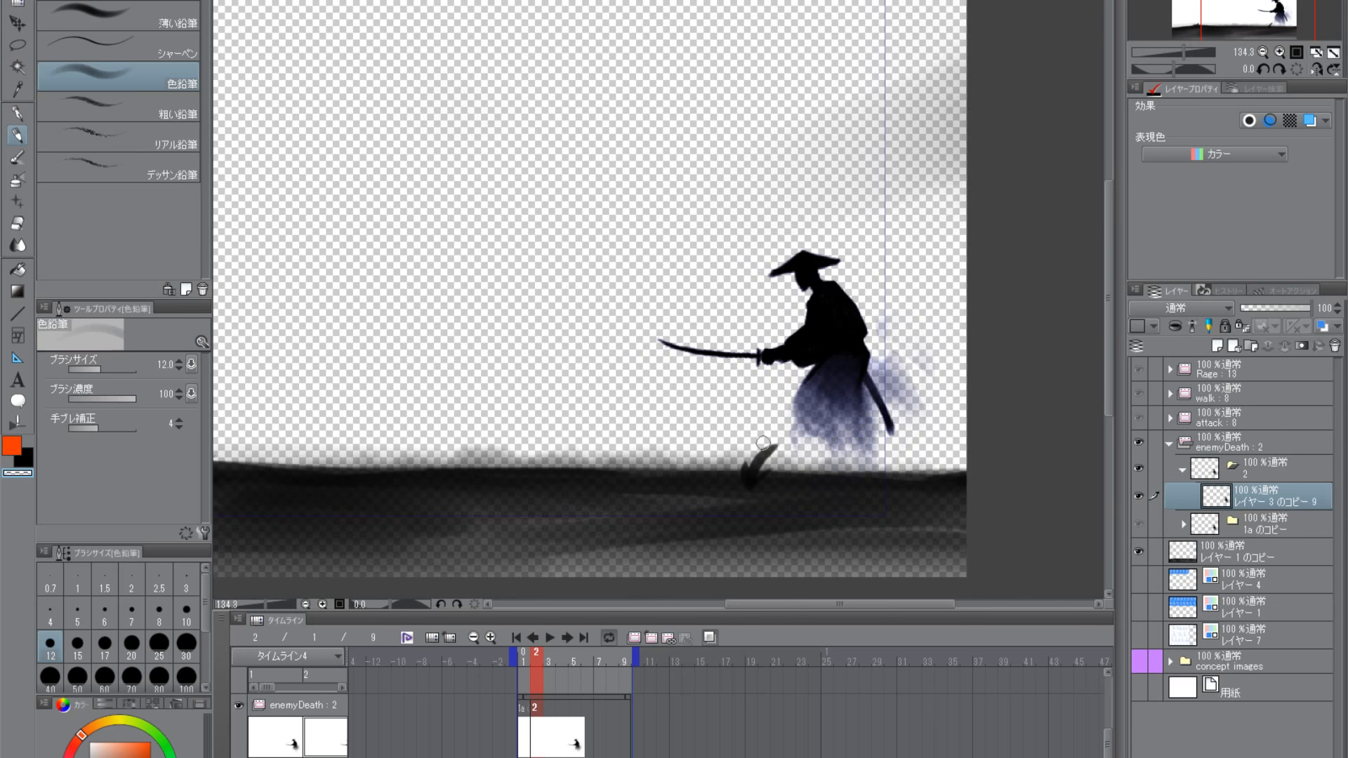
click(17, 46)
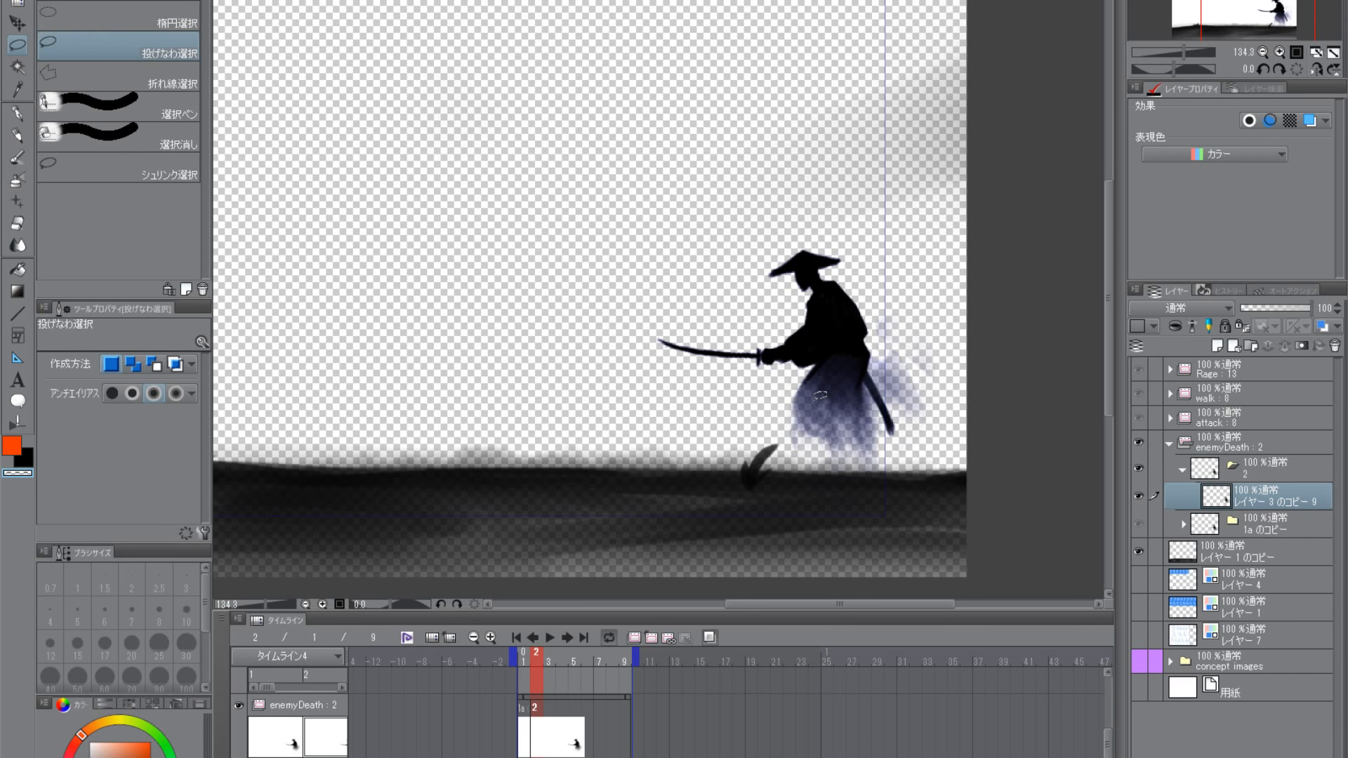
click(17, 135)
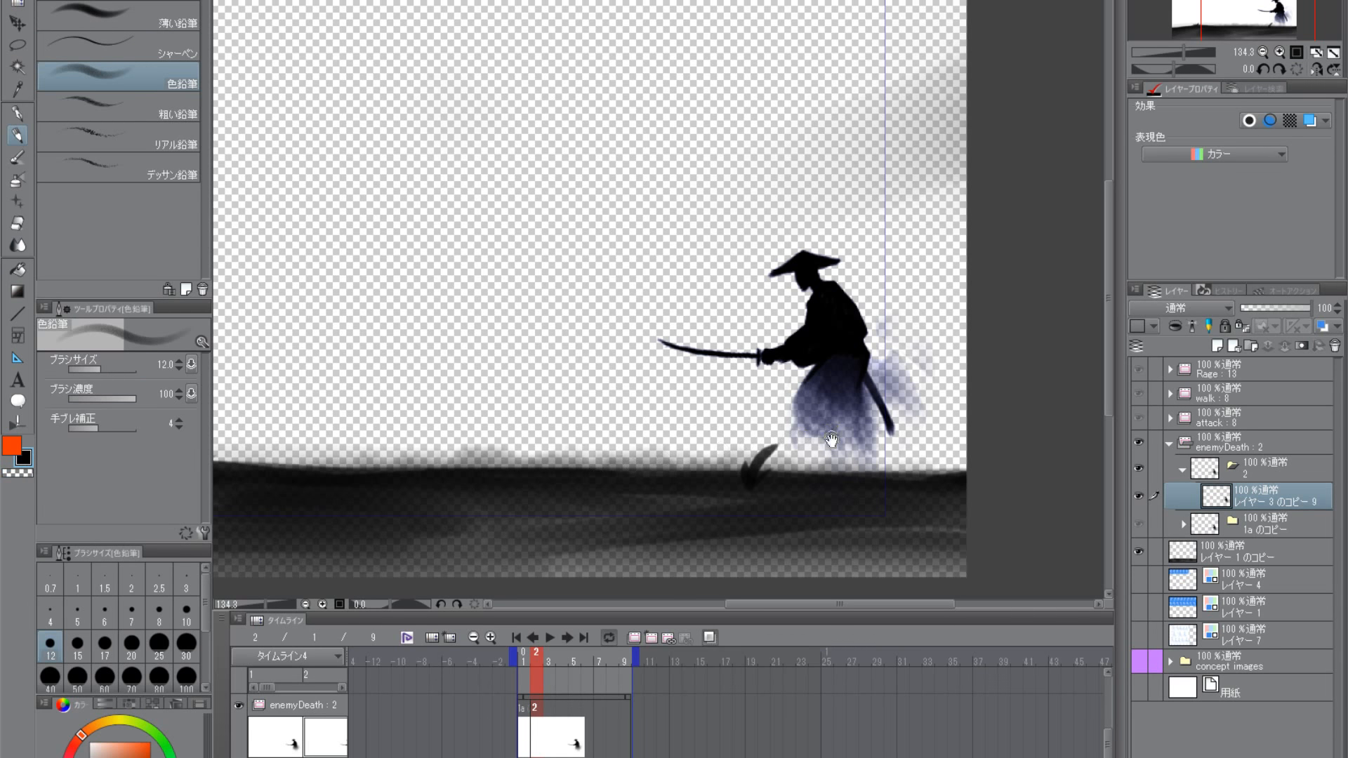
scroll(861, 443, up, 1)
scroll(759, 424, up, 2)
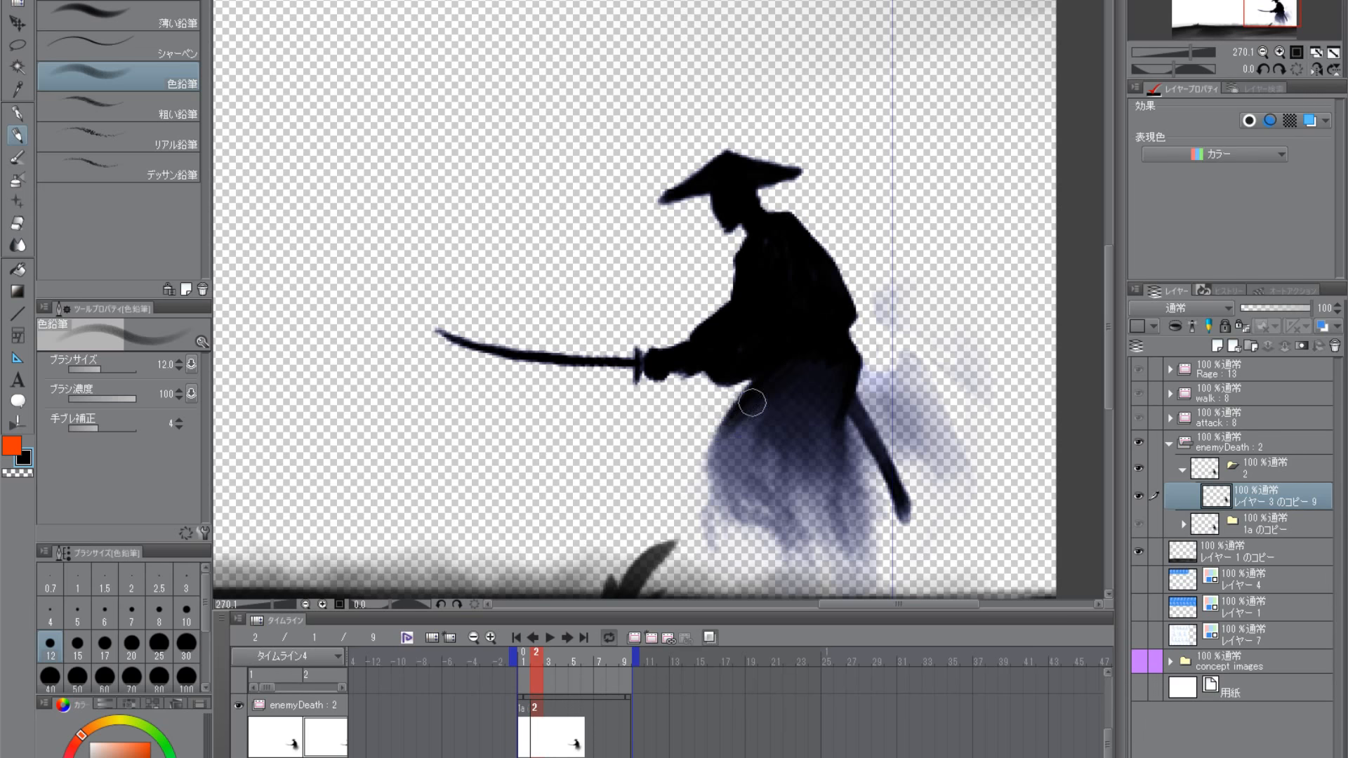
scroll(836, 516, down, 3)
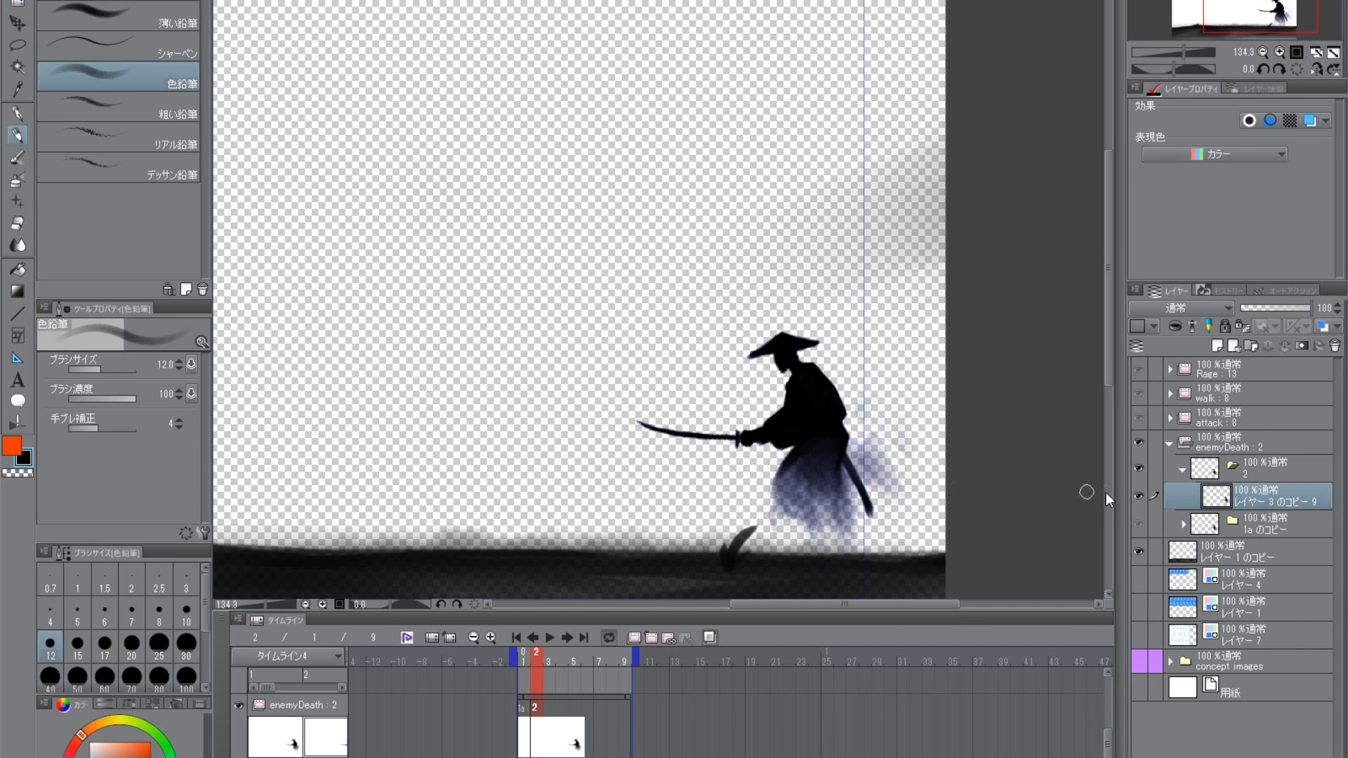
click(1138, 497)
click(1136, 497)
scroll(888, 555, up, 2)
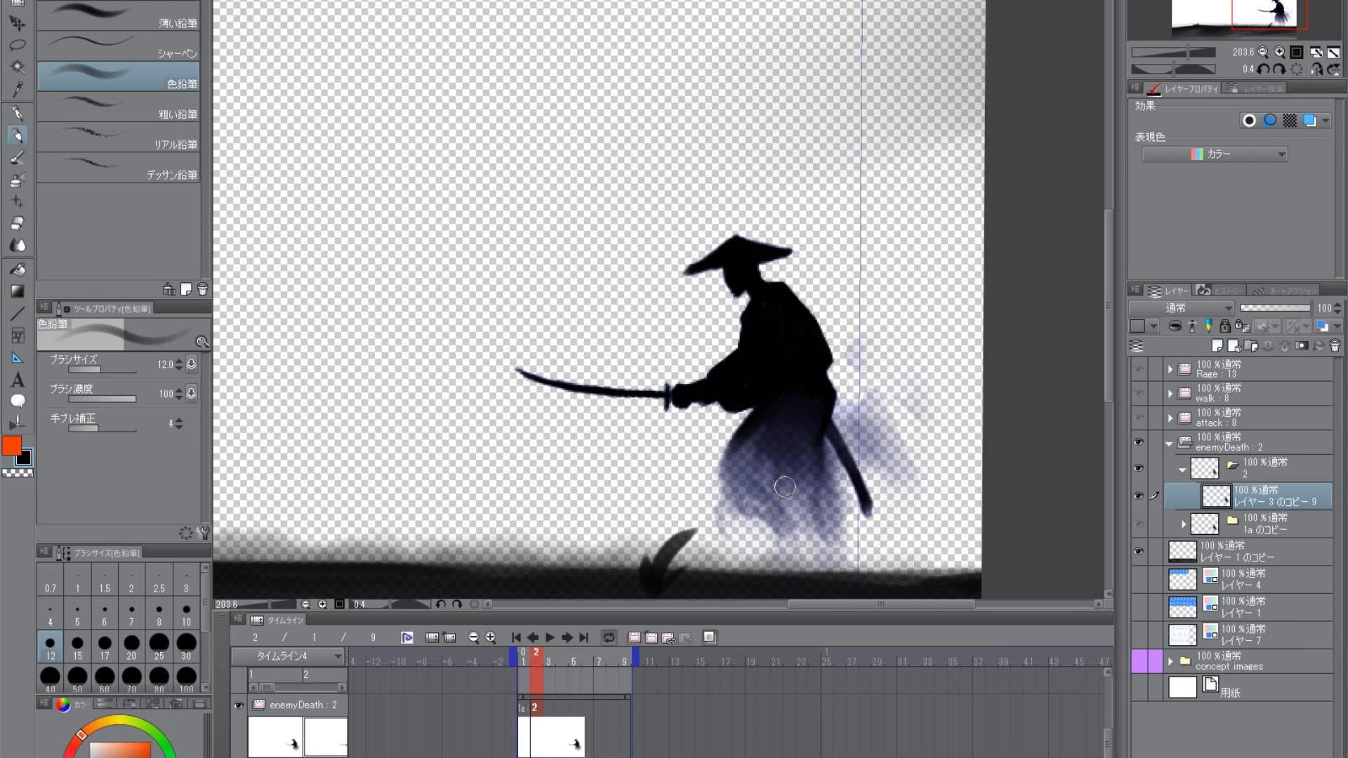
- Lasso the samurai's hat and head in frame 2, separating them from the torso at the neck
click(19, 47)
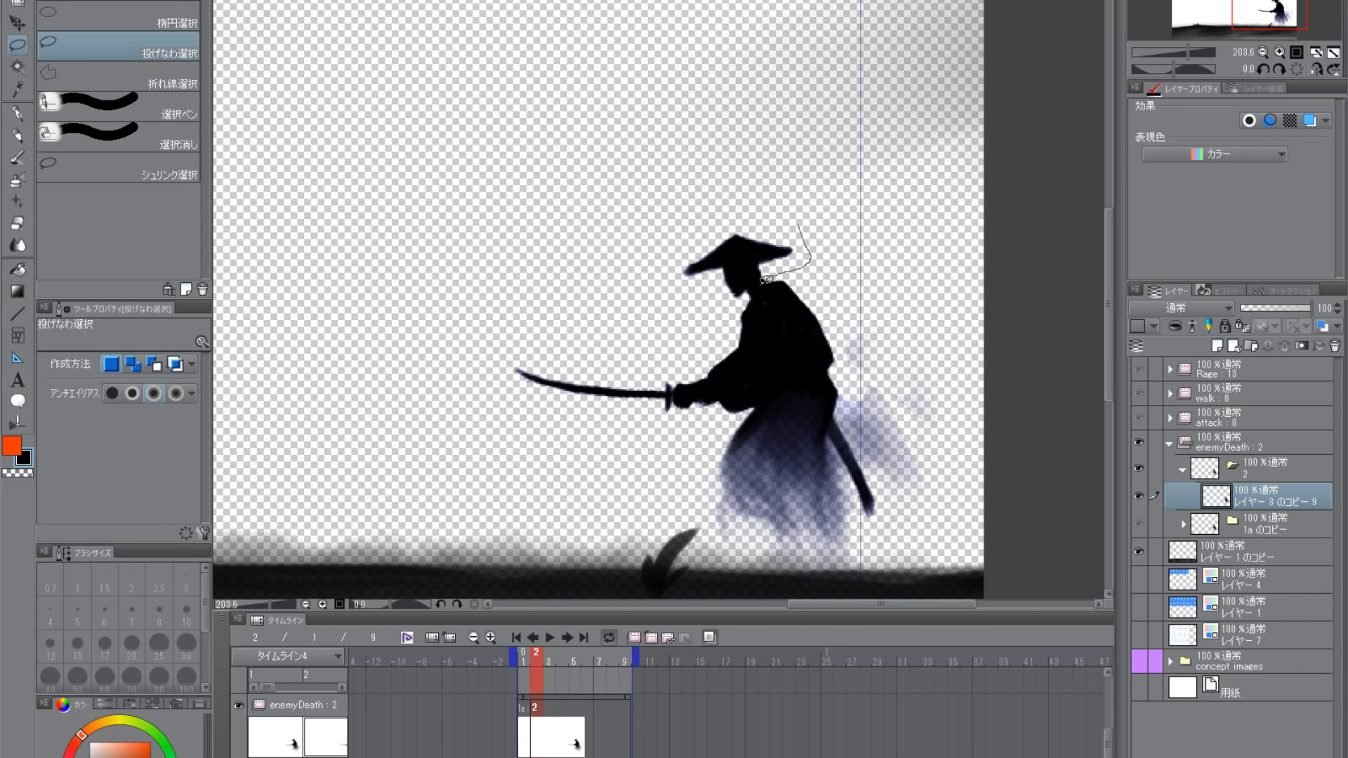
drag(660, 286, 818, 202)
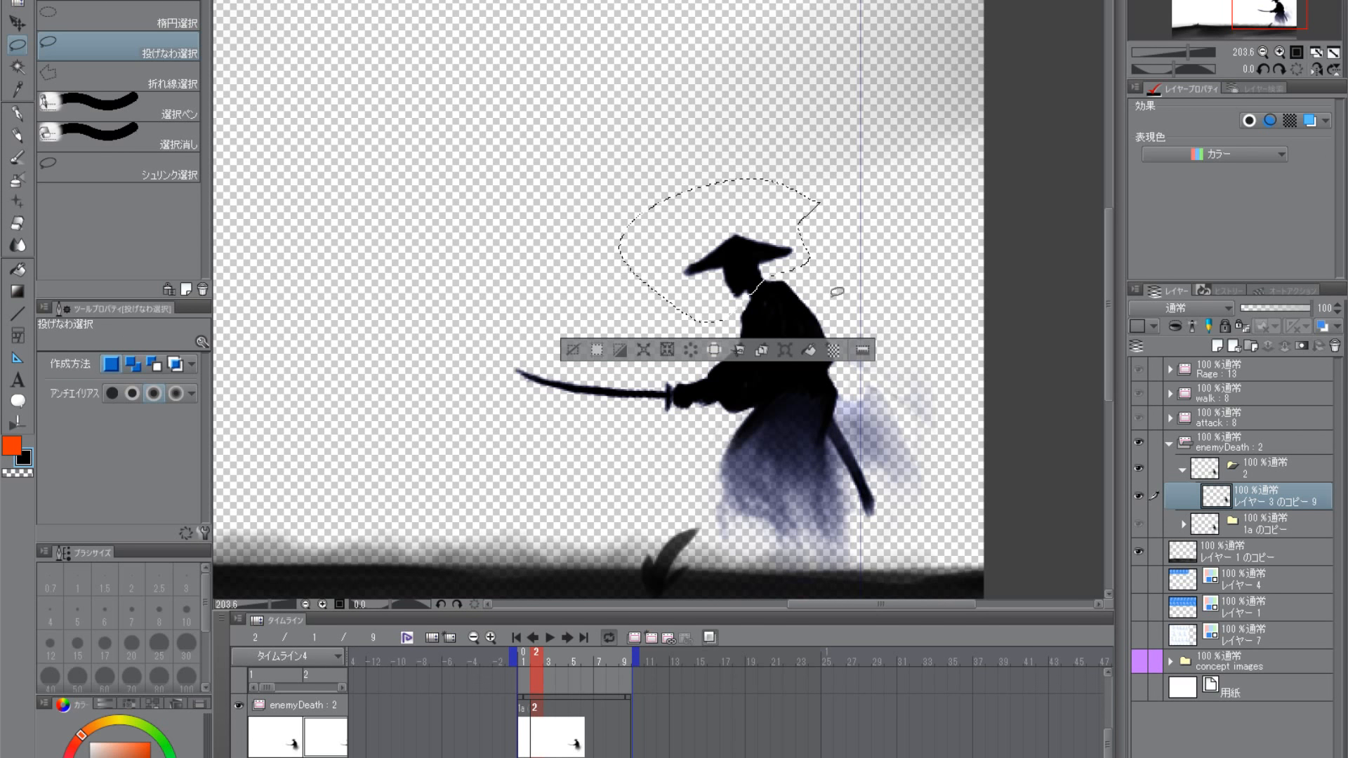
click(14, 26)
key(ctrl+t)
drag(854, 270, 857, 294)
drag(781, 266, 795, 269)
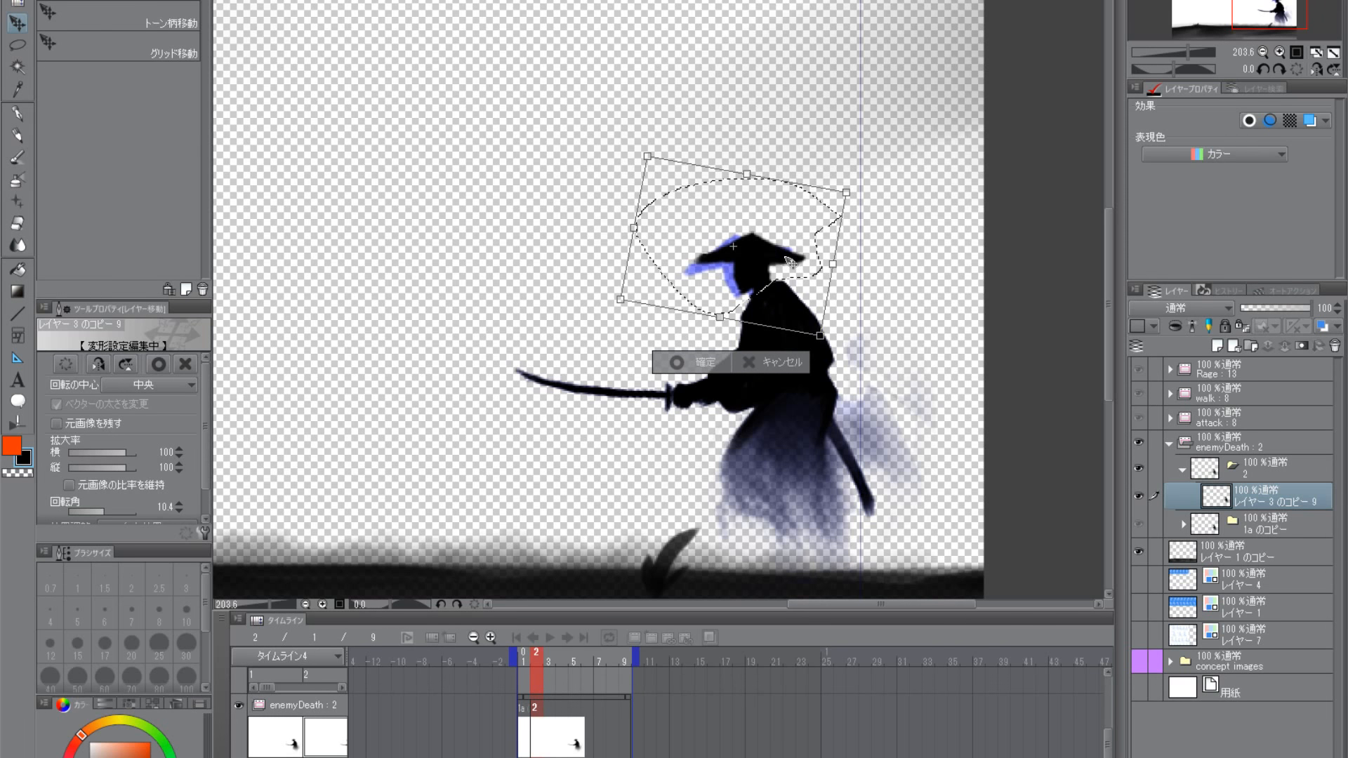
drag(789, 261, 794, 259)
key(Return)
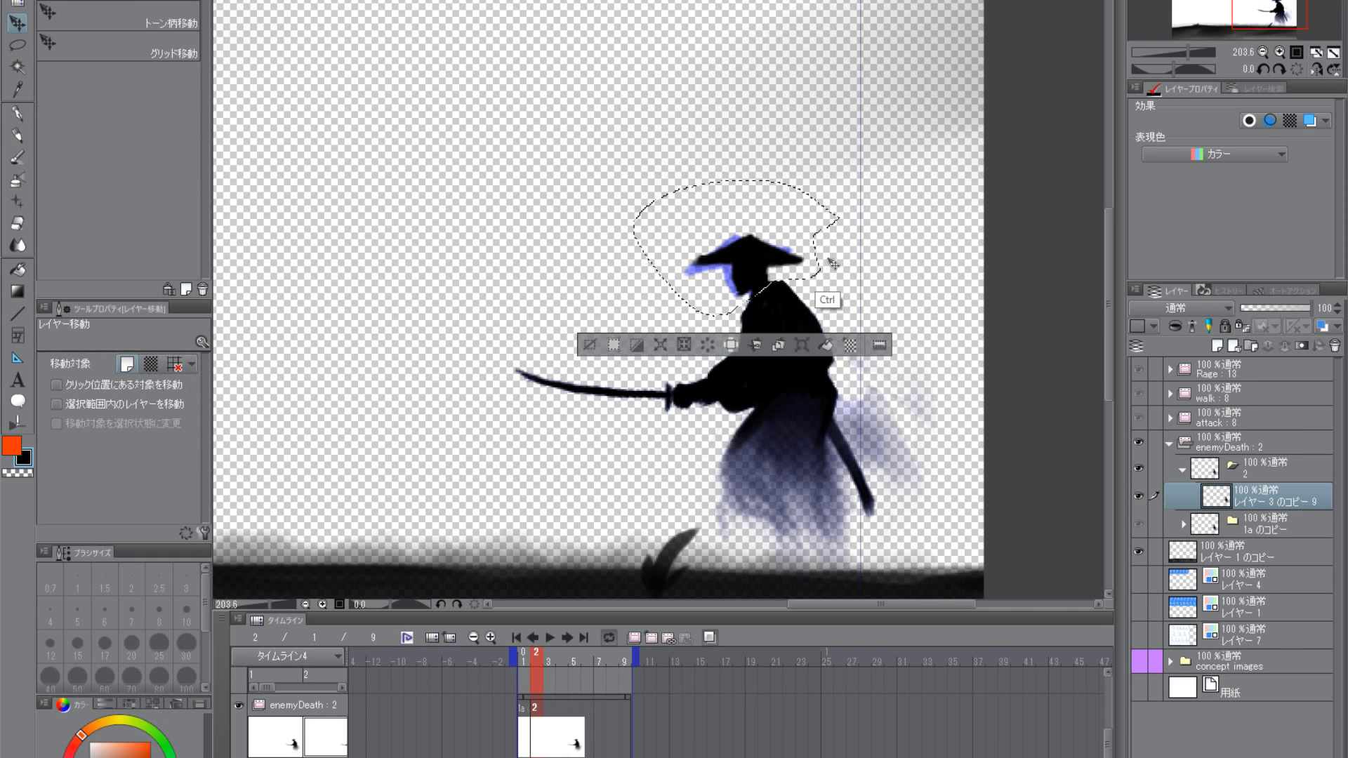
key(ctrl+d)
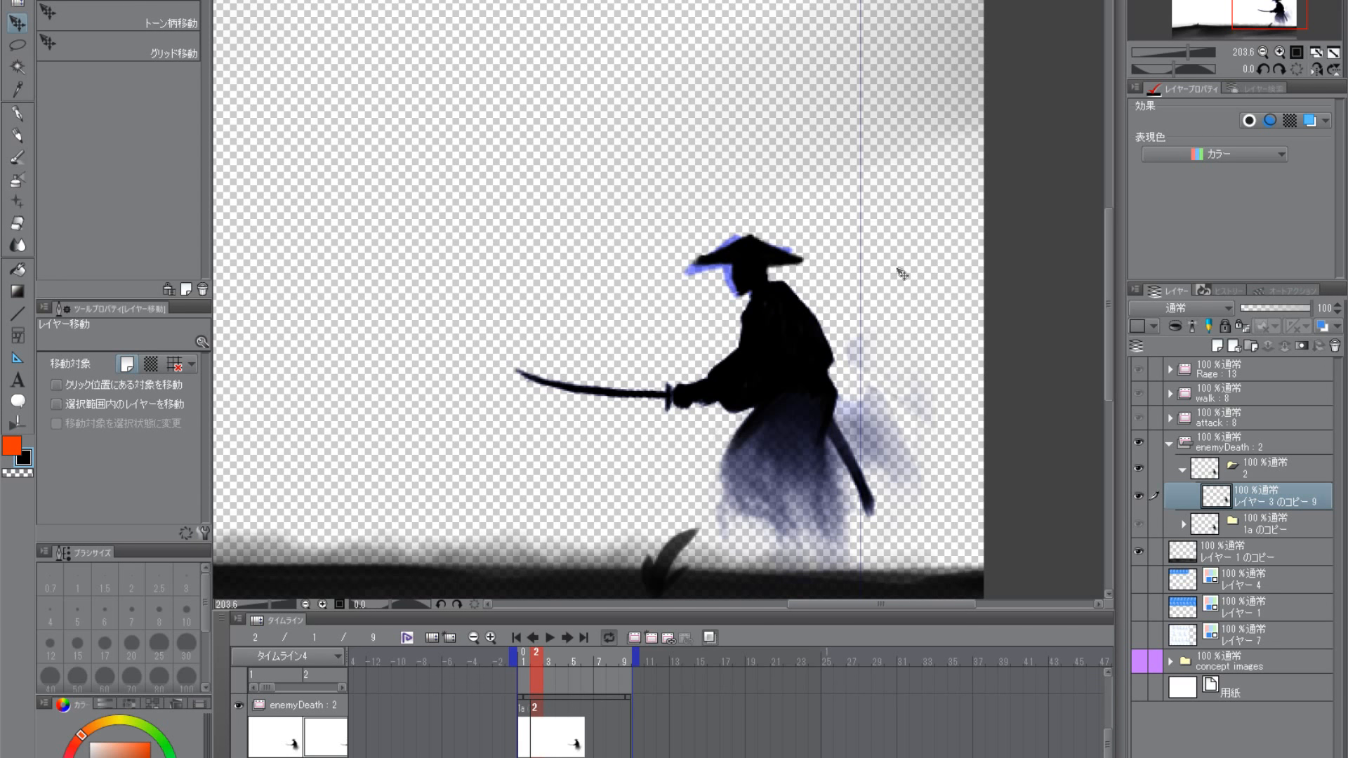
key(ctrl+z)
key(ctrl+z)
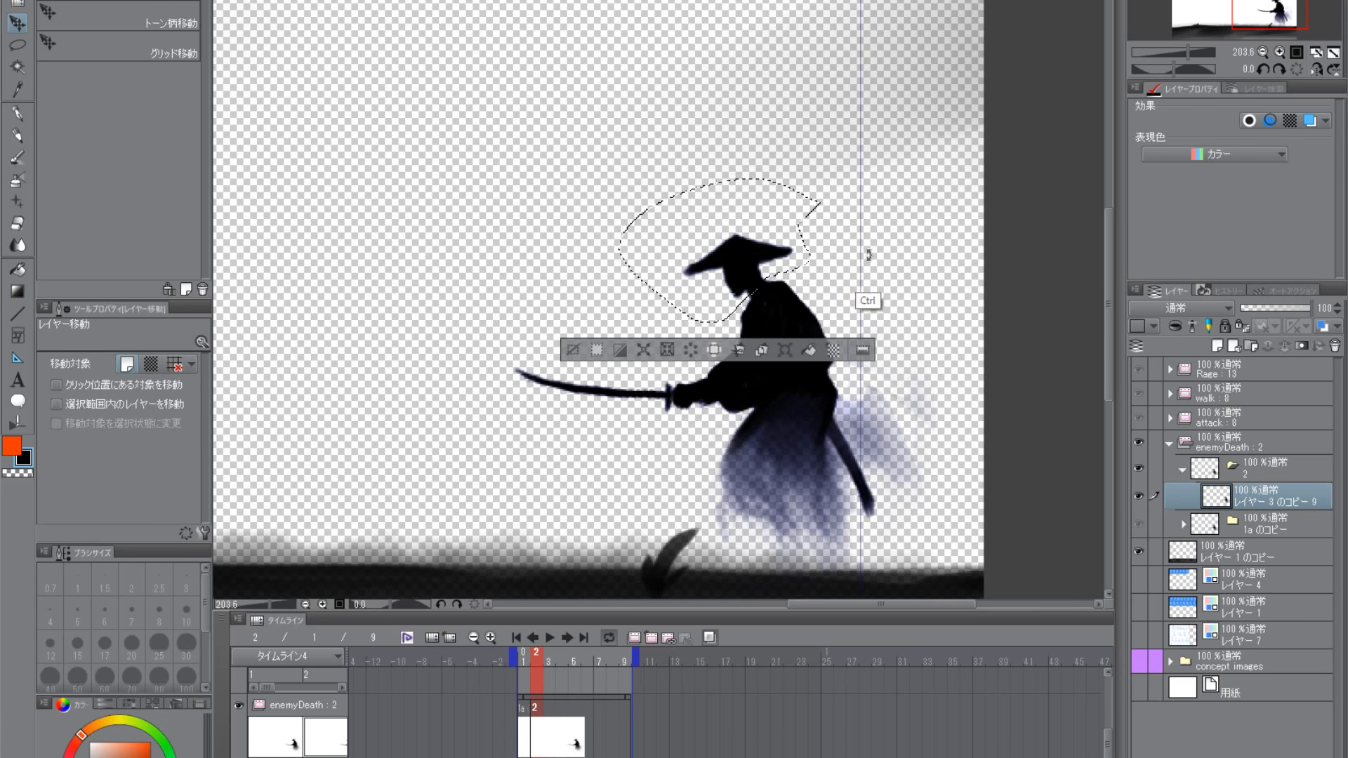
- Rotate the selected hat and head counter-clockwise so the face tips down, and clear the selection
key(ctrl+t)
drag(776, 285, 799, 269)
key(Return)
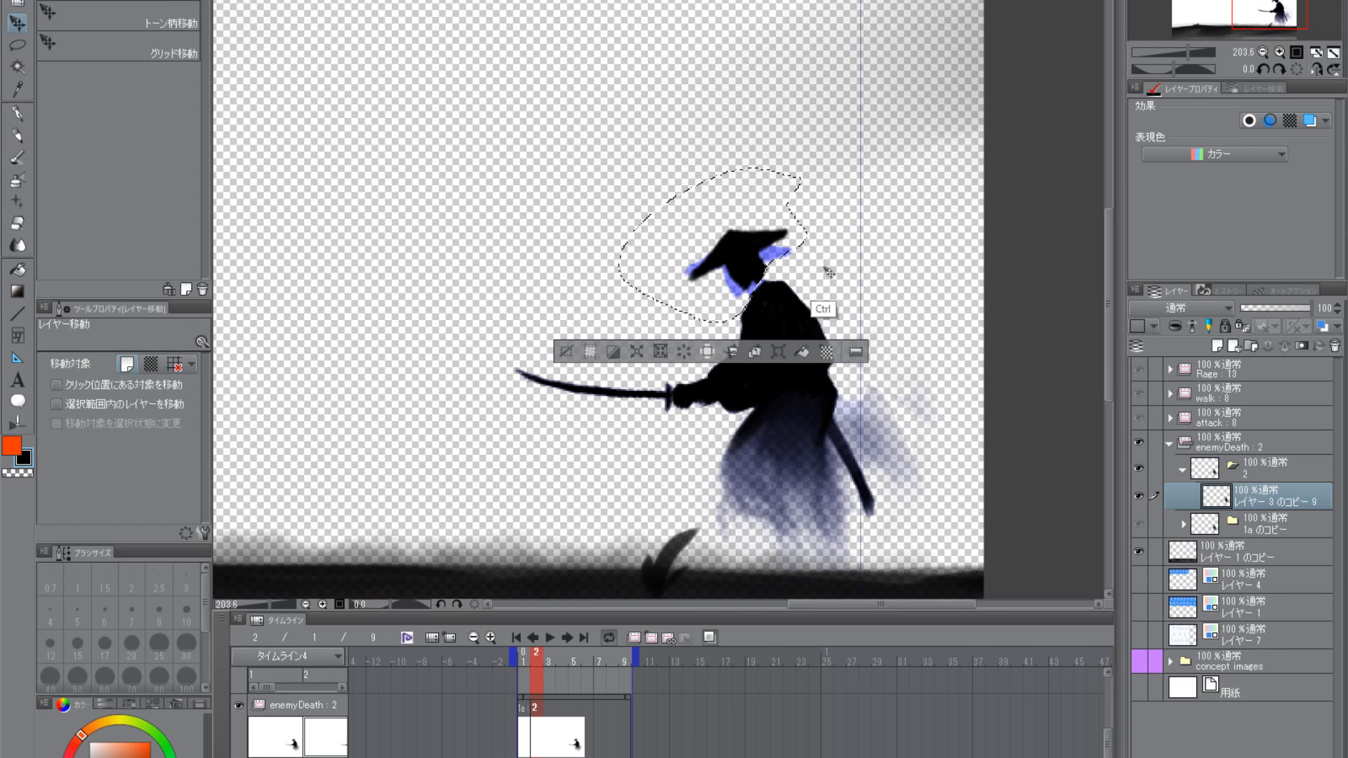
key(ctrl+d)
- Lasso the torso, arms and sword and move them slightly up and to the right, clearing the selection
click(17, 46)
mouse_move(535, 330)
mouse_down()
mouse_move(481, 362)
mouse_move(603, 427)
mouse_move(697, 431)
mouse_move(834, 367)
mouse_move(850, 312)
mouse_move(774, 272)
mouse_up()
drag(698, 336, 695, 335)
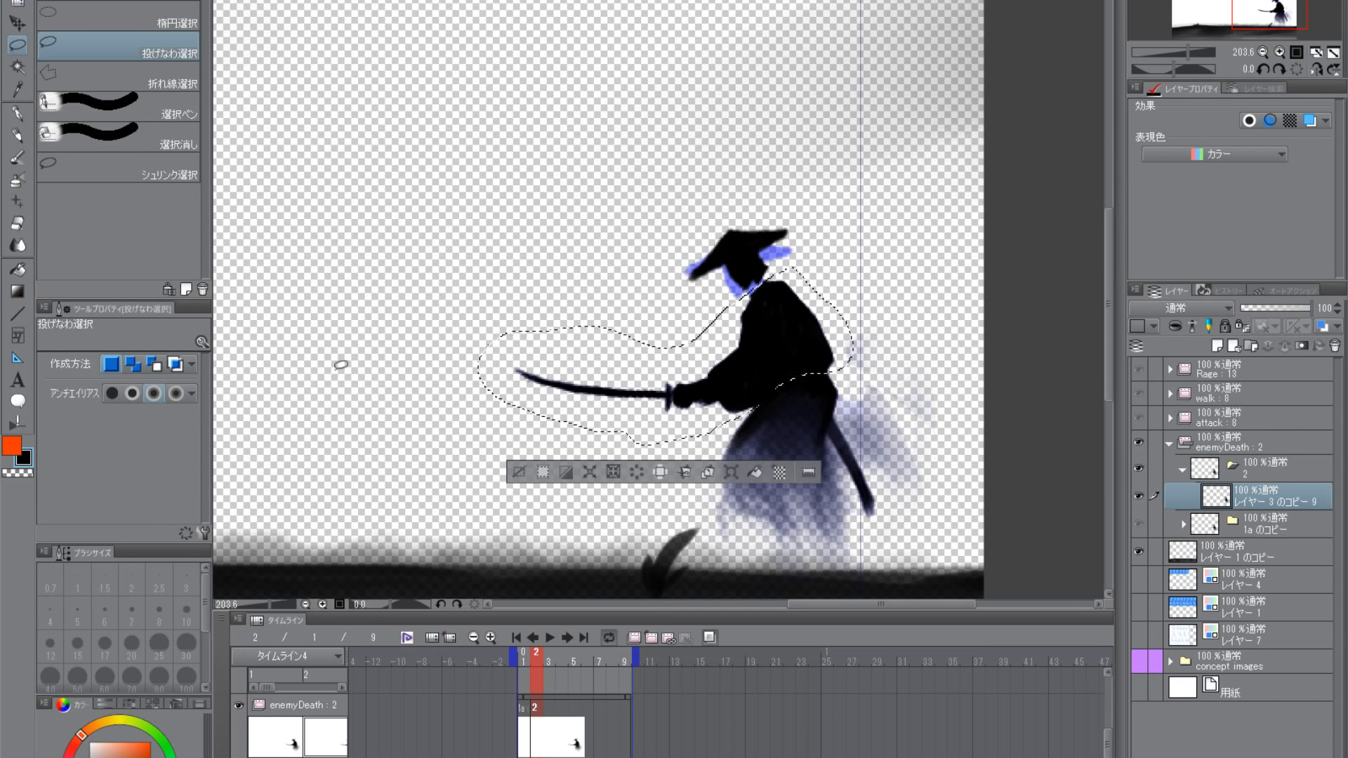
click(17, 23)
drag(795, 352, 817, 340)
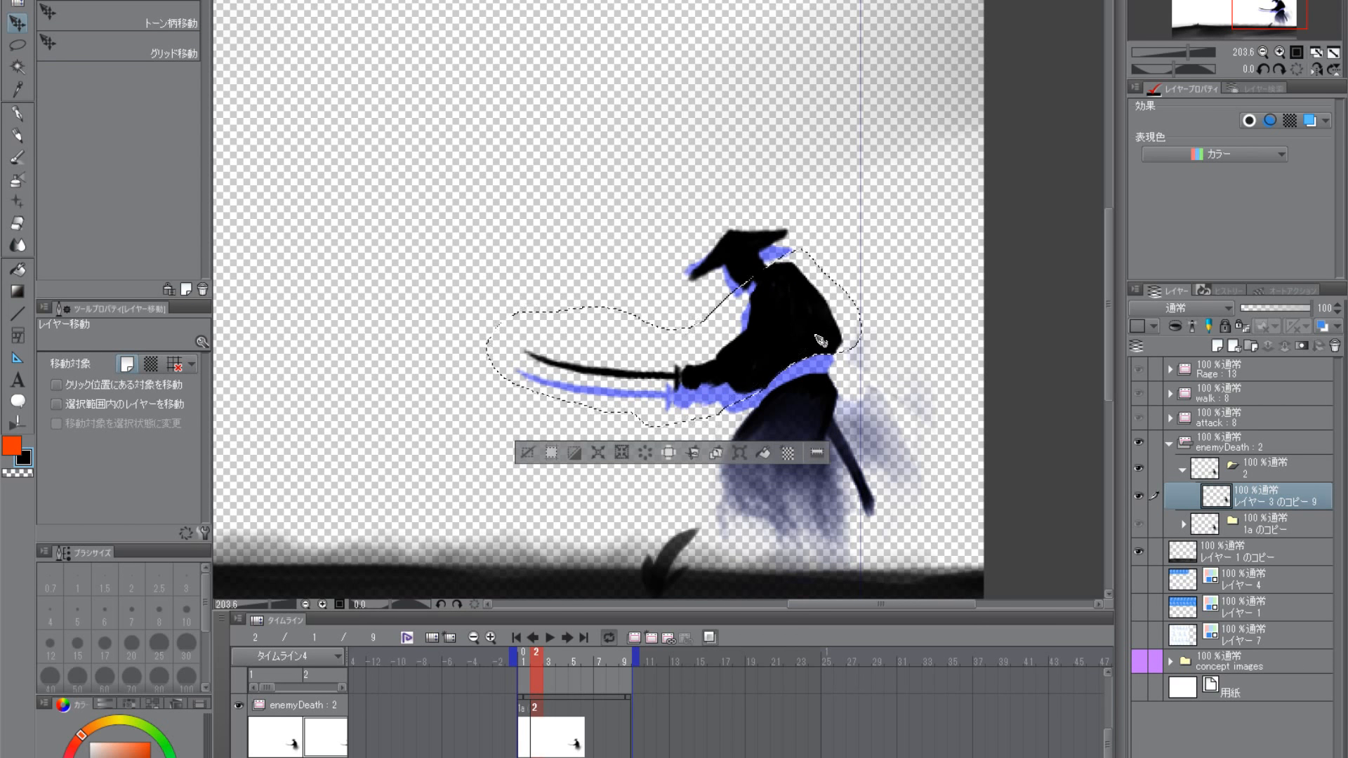
key(ctrl+d)
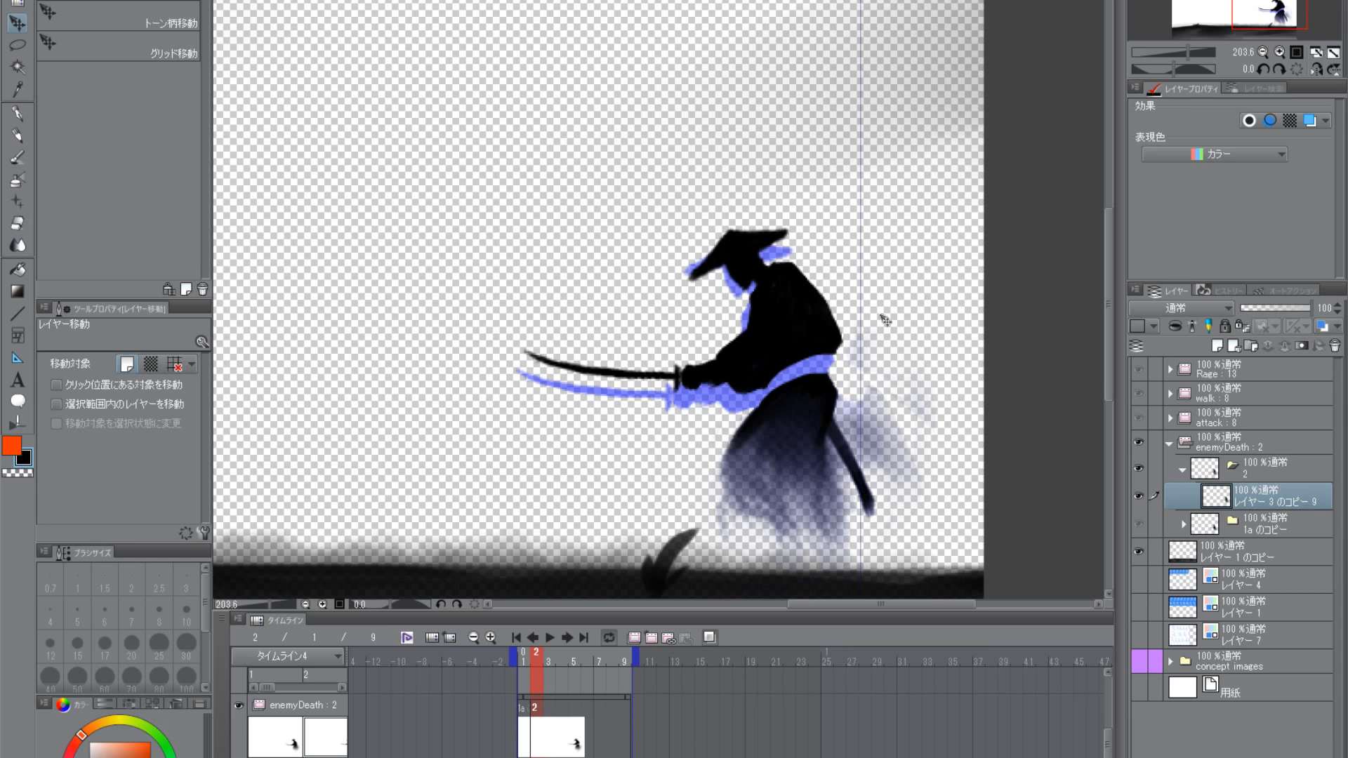
- Lasso the robe's lower half with the scabbard, rotate it clockwise about 15.8 degrees and shift it slightly down and left
click(17, 45)
drag(714, 445, 708, 528)
mouse_move(762, 392)
mouse_down()
mouse_move(934, 435)
mouse_move(711, 535)
mouse_up()
click(17, 24)
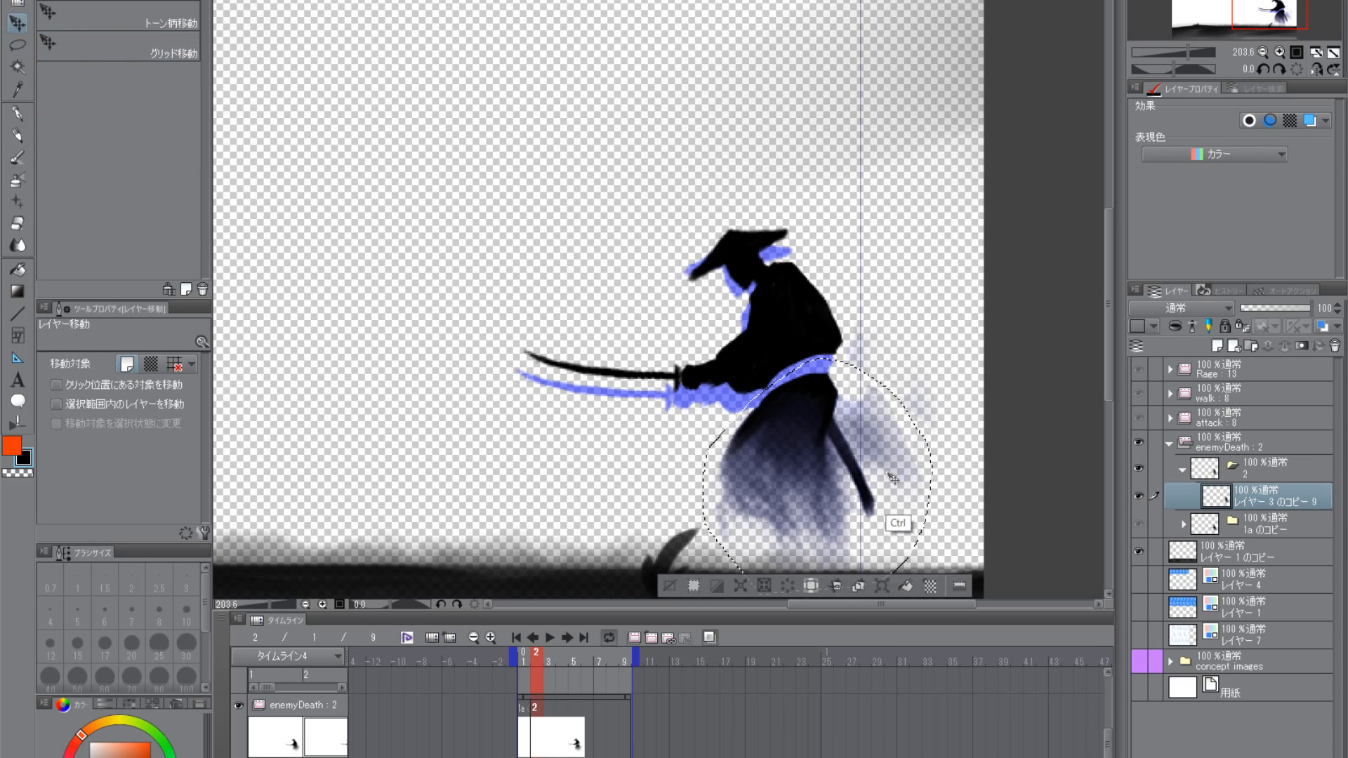
key(ctrl+t)
drag(947, 380, 964, 416)
drag(894, 460, 882, 484)
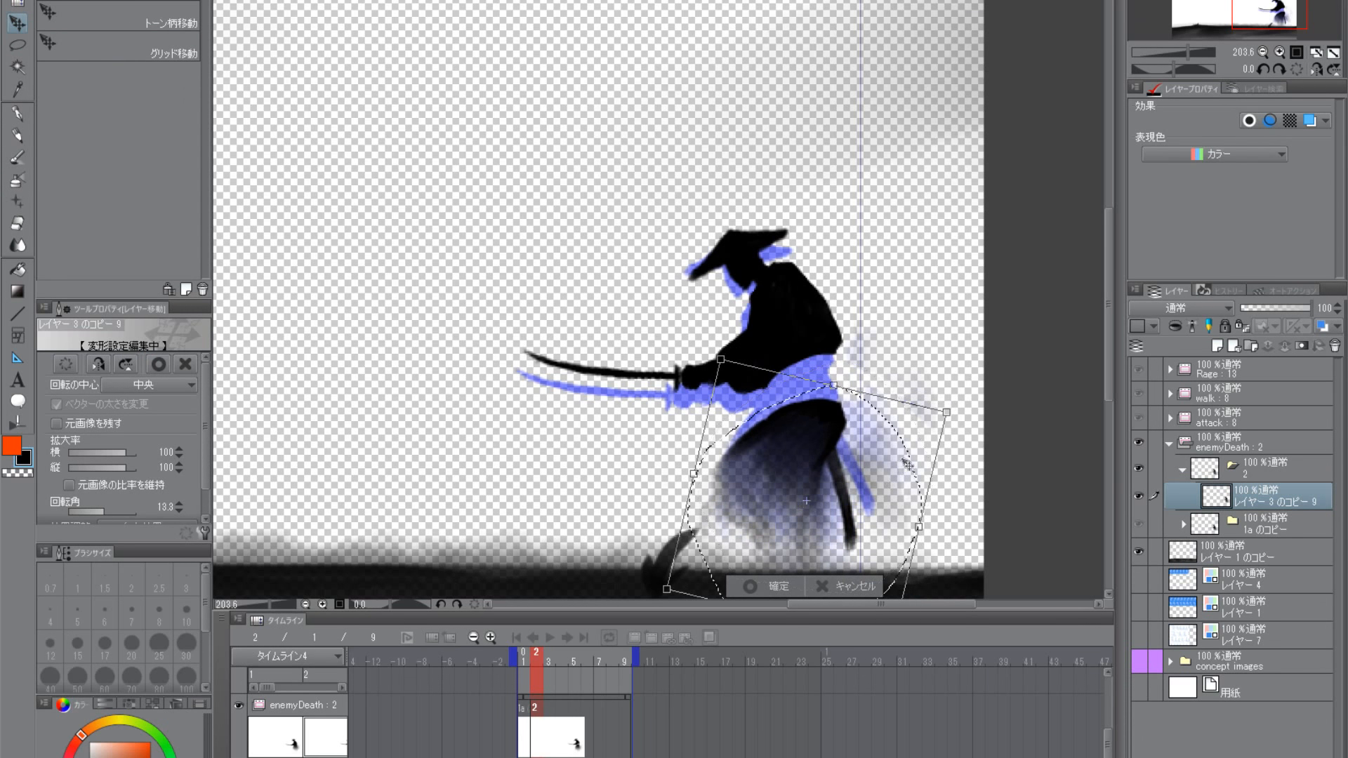
drag(948, 380, 954, 388)
drag(894, 472, 890, 476)
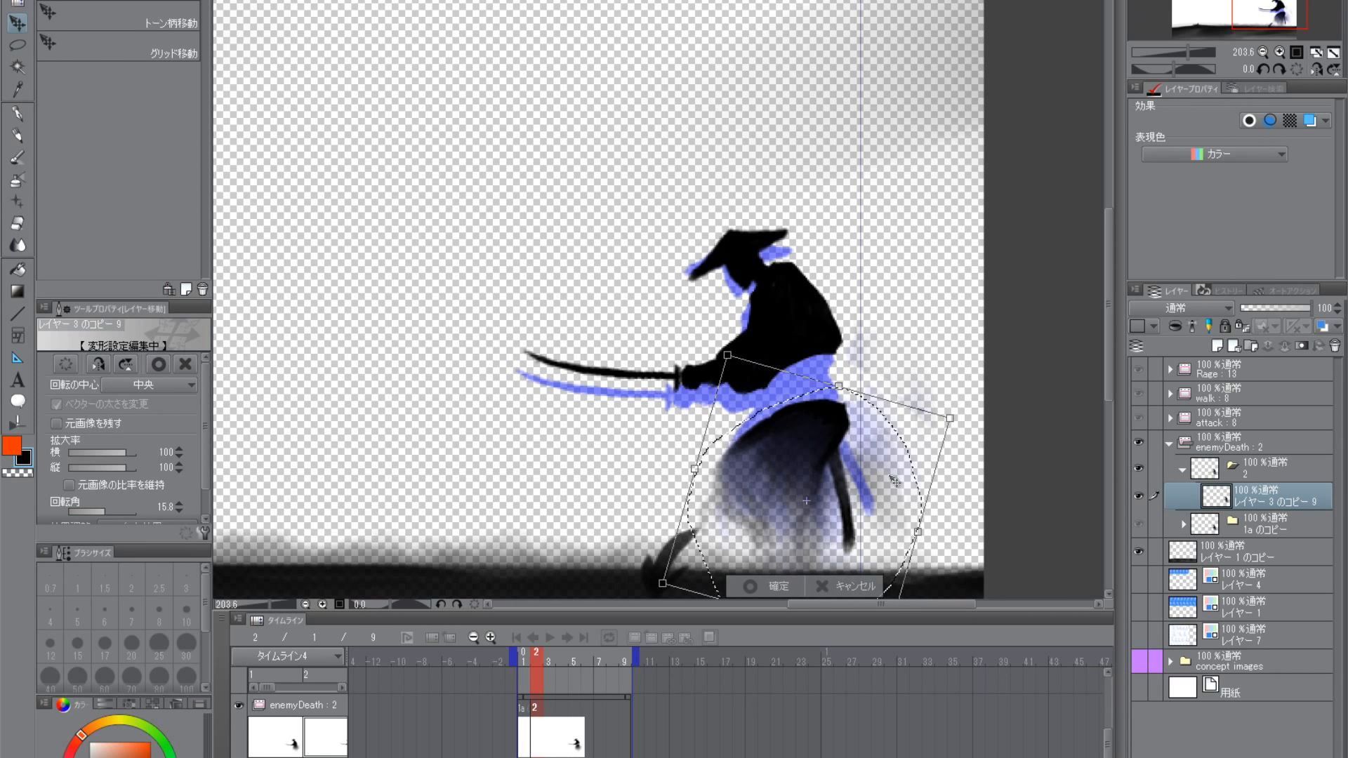
key(Return)
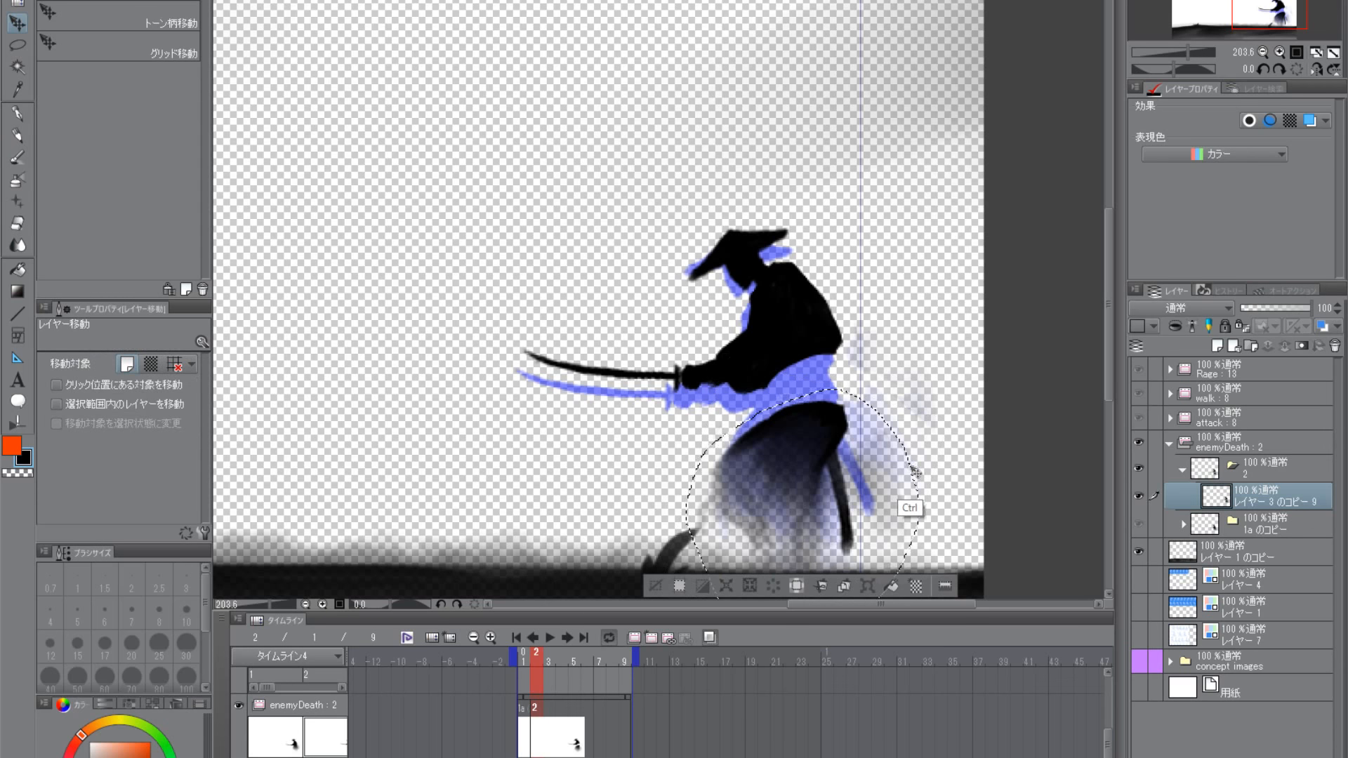
key(ctrl+d)
- Lasso the samurai's hands and sword in frame 2 and rotate them about 16.9 degrees counter-clockwise so the blade points down
key(m)
mouse_move(734, 390)
mouse_down()
mouse_move(481, 316)
mouse_move(723, 400)
mouse_up()
key(k)
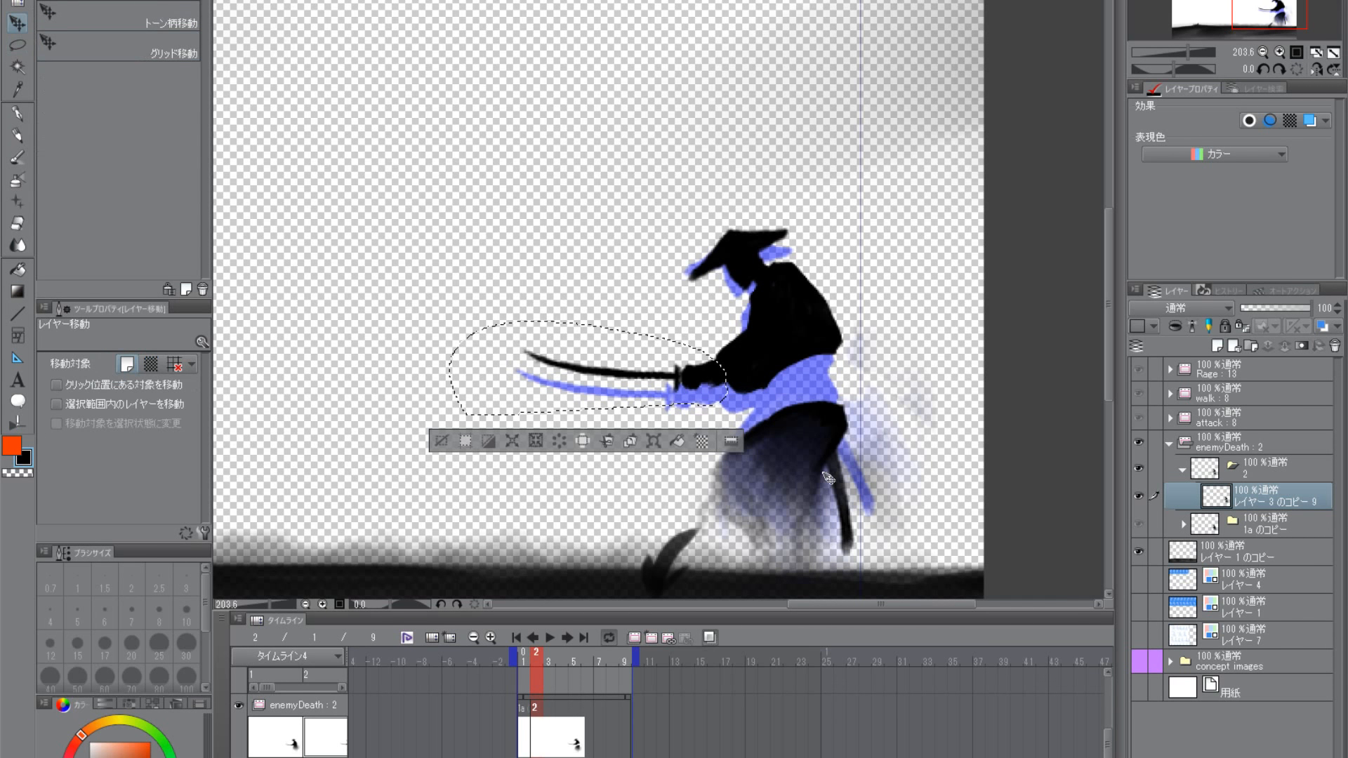
key(ctrl+t)
drag(742, 472, 717, 398)
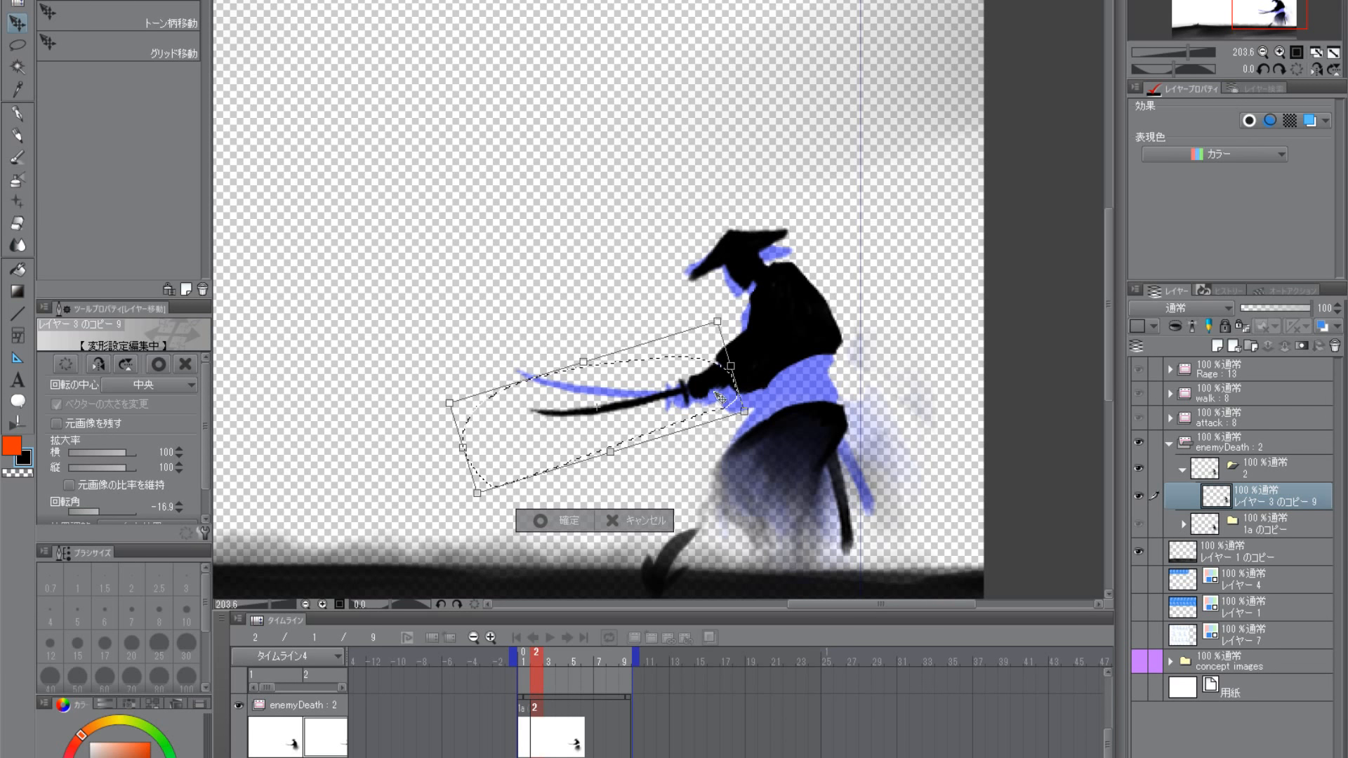
key(Return)
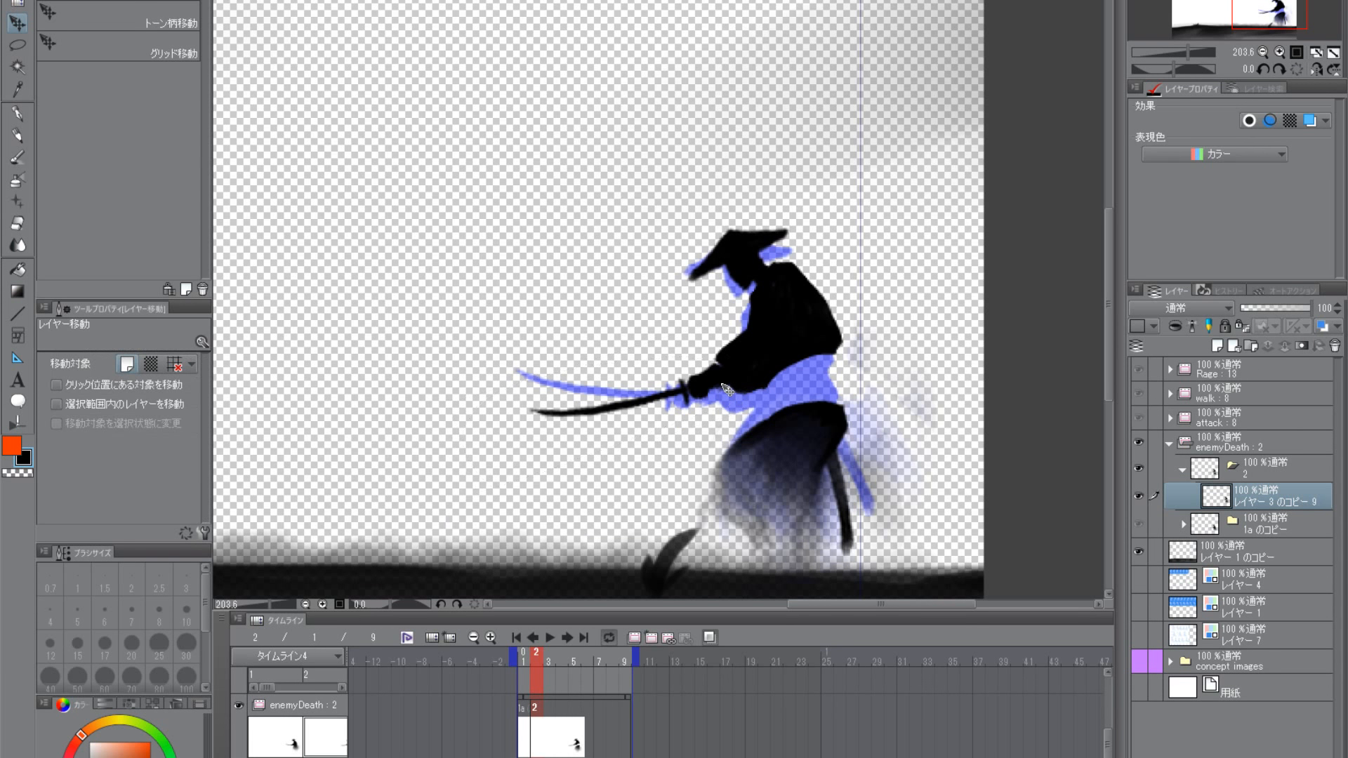
- Paint black sash strokes across the samurai's waist with the smooth brush at size 10, bridging the gap between torso and robe
click(26, 156)
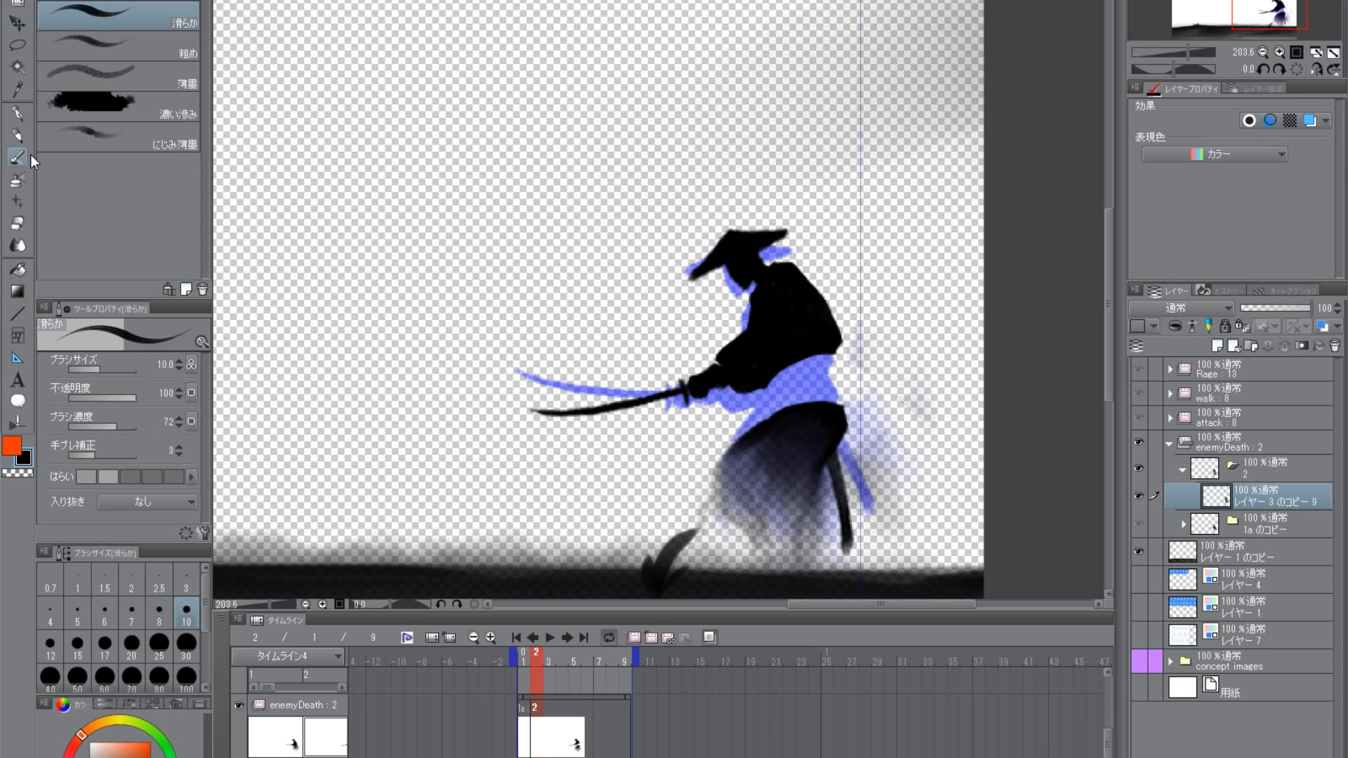
mouse_move(821, 463)
mouse_down()
mouse_move(791, 551)
mouse_move(824, 450)
mouse_up()
drag(825, 447, 818, 485)
mouse_move(811, 396)
mouse_down()
mouse_move(783, 411)
mouse_move(832, 383)
mouse_move(774, 414)
mouse_move(827, 439)
mouse_move(785, 447)
mouse_move(841, 436)
mouse_move(785, 451)
mouse_move(825, 430)
mouse_move(789, 439)
mouse_move(806, 407)
mouse_move(771, 423)
mouse_move(820, 412)
mouse_move(768, 450)
mouse_move(830, 419)
mouse_move(750, 461)
mouse_move(829, 427)
mouse_move(792, 436)
mouse_move(797, 401)
mouse_move(823, 387)
mouse_move(816, 398)
mouse_move(849, 393)
mouse_move(736, 445)
mouse_move(801, 439)
mouse_up()
drag(888, 419, 718, 520)
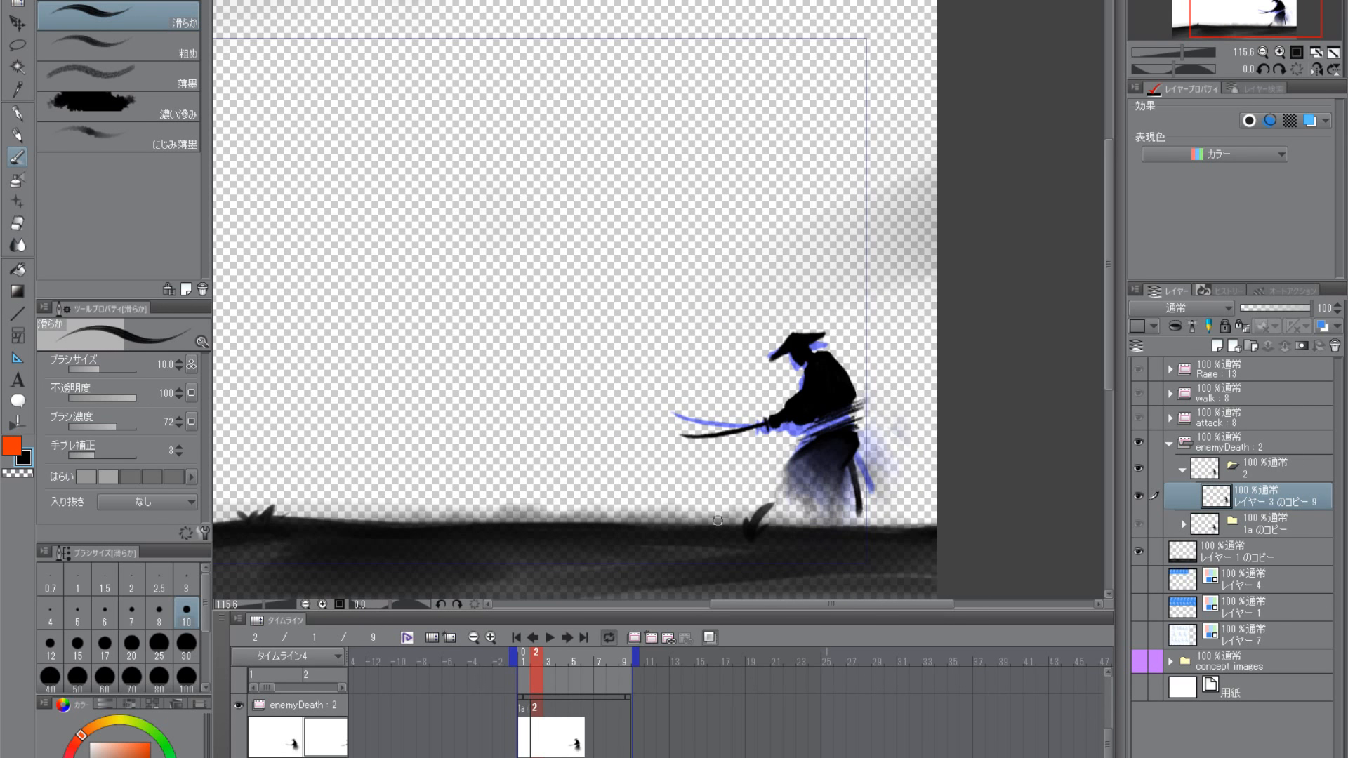
- Trim the figure's back and waist edges with the transparent colour, and touch up the waist strokes in black
click(29, 472)
drag(857, 393, 900, 396)
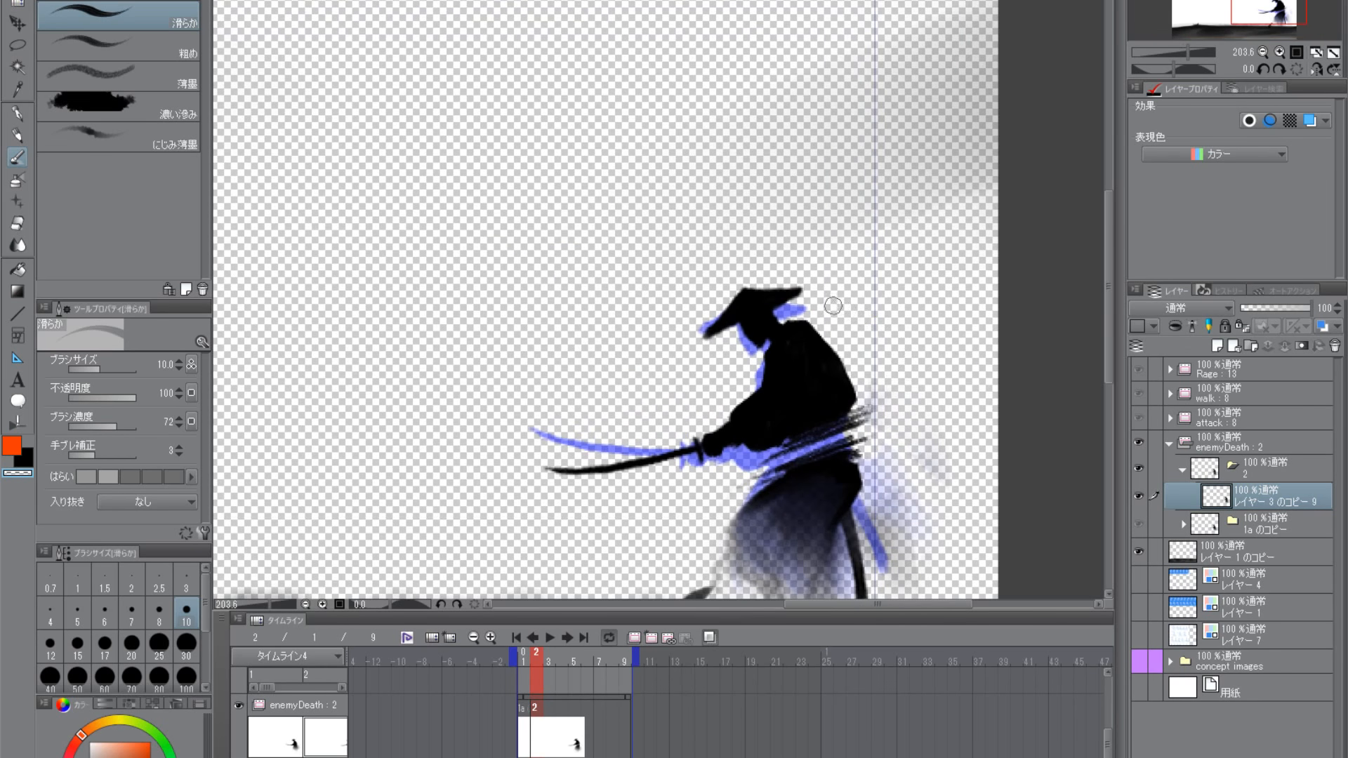
mouse_move(883, 320)
mouse_down()
mouse_move(851, 500)
mouse_move(641, 420)
mouse_move(640, 432)
mouse_up()
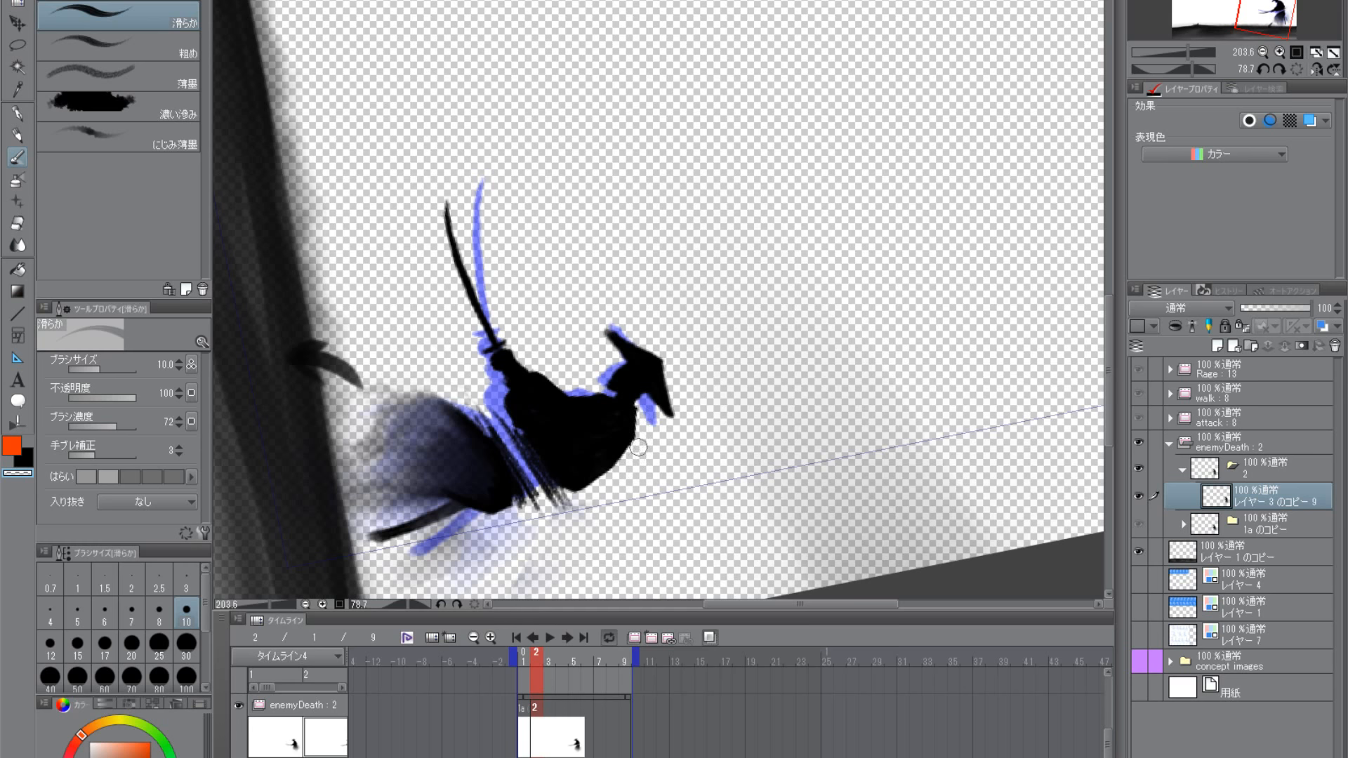
shift+double_click(637, 473)
drag(636, 563, 674, 545)
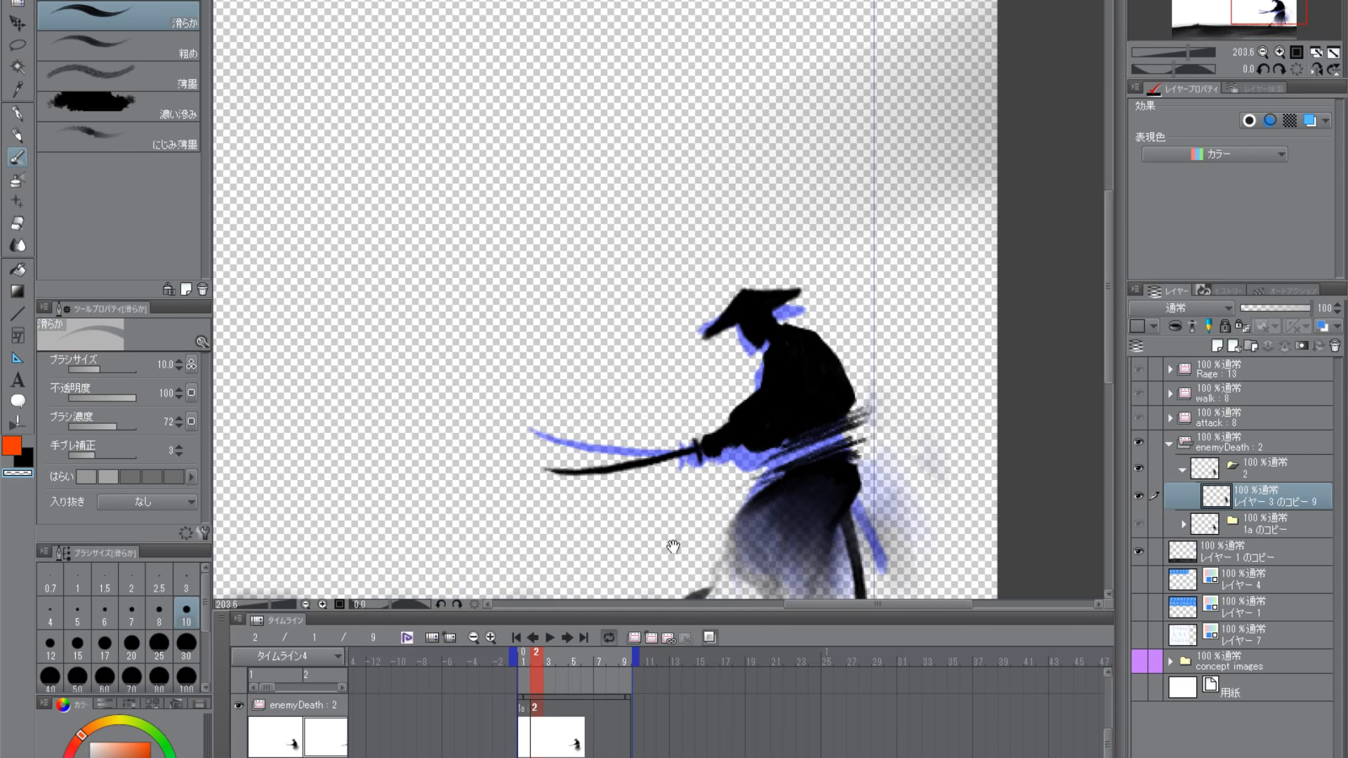
drag(823, 573, 850, 494)
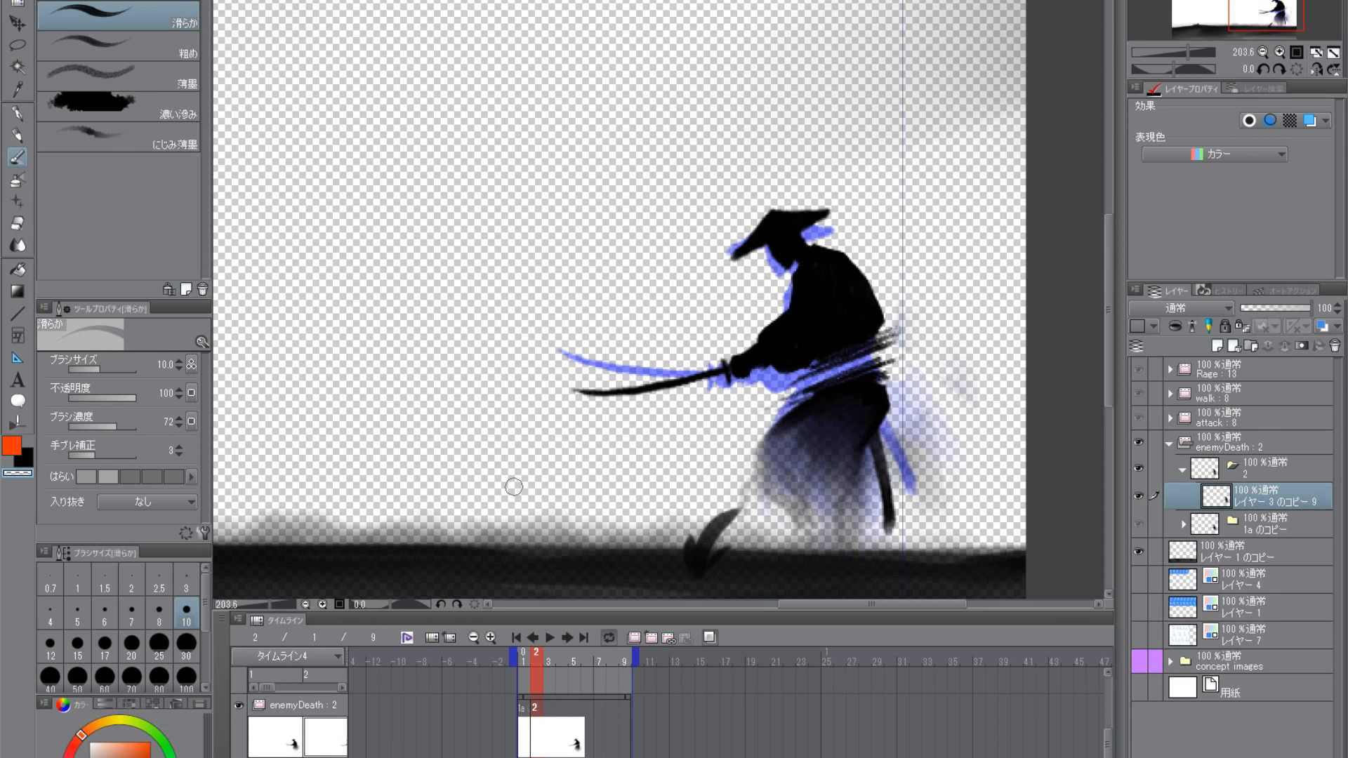
scroll(878, 492, up, 3)
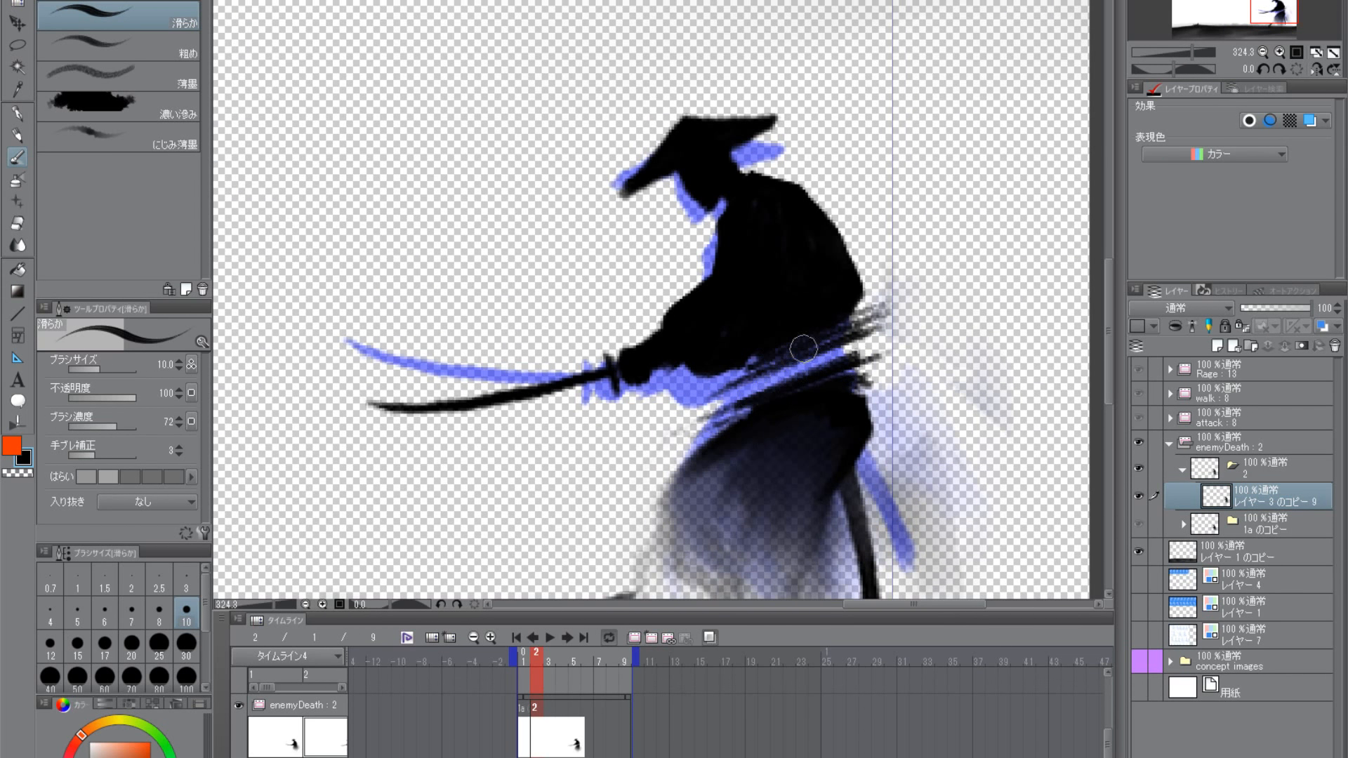
drag(870, 331, 733, 384)
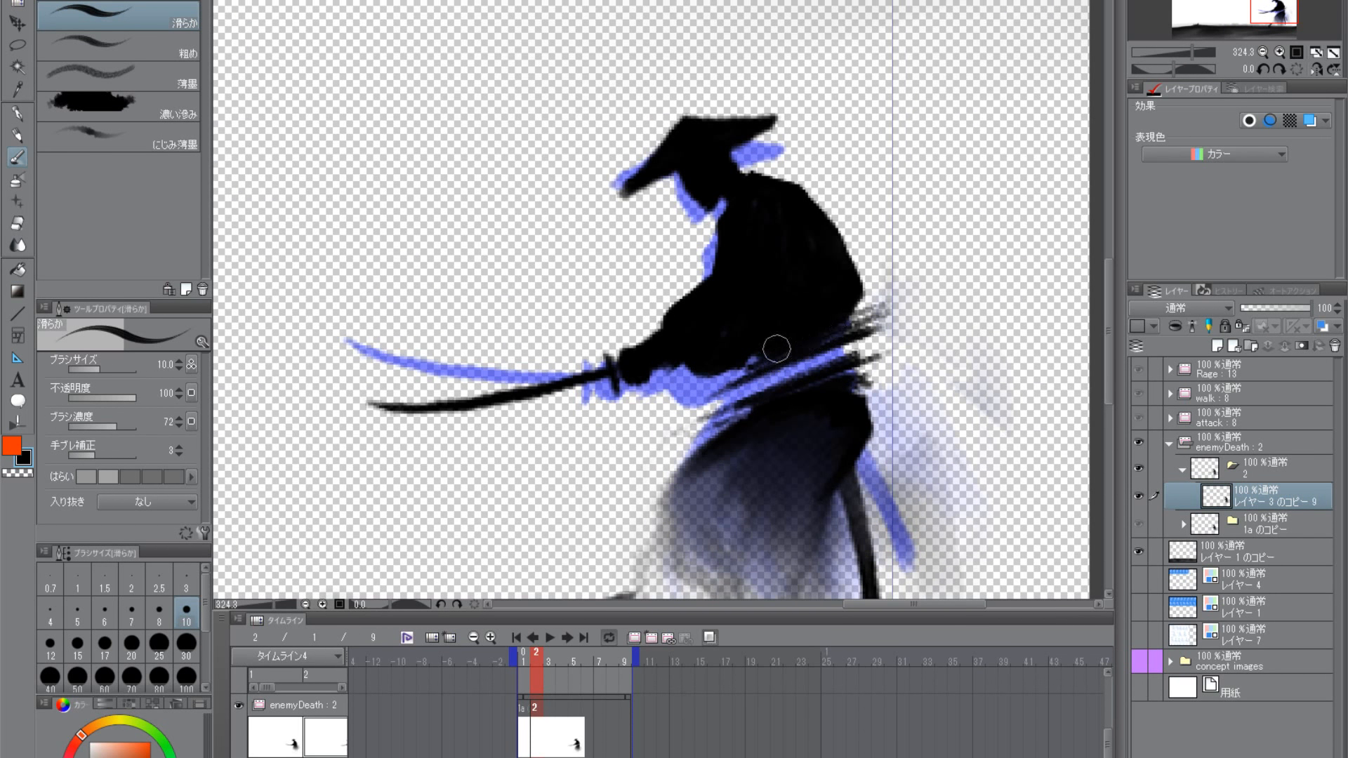
- Clean up the front edge of the waist strokes below the samurai's arm using the transparent colour
click(30, 473)
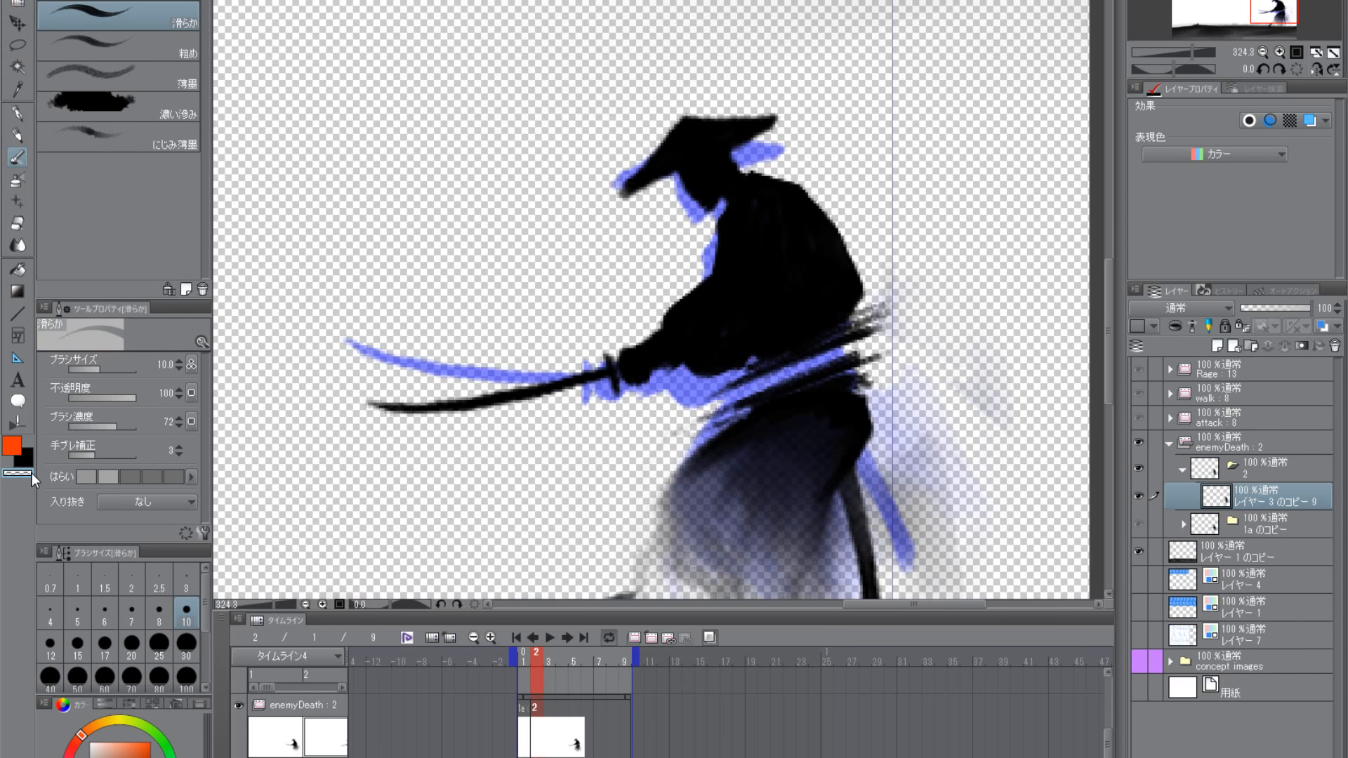
drag(736, 380, 807, 376)
drag(745, 393, 739, 453)
drag(630, 340, 690, 302)
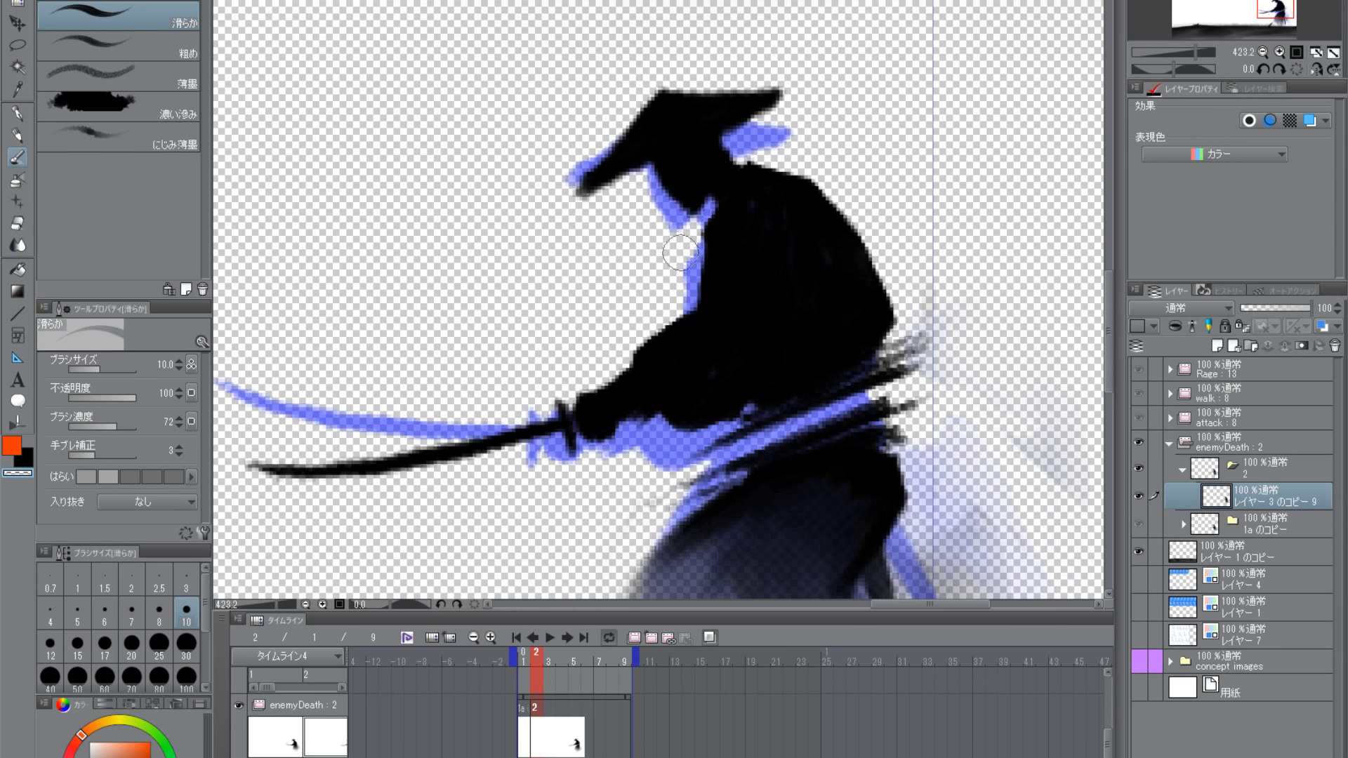
mouse_move(735, 463)
mouse_down()
mouse_move(692, 492)
mouse_move(710, 462)
mouse_move(675, 420)
mouse_move(711, 436)
mouse_up()
key(c)
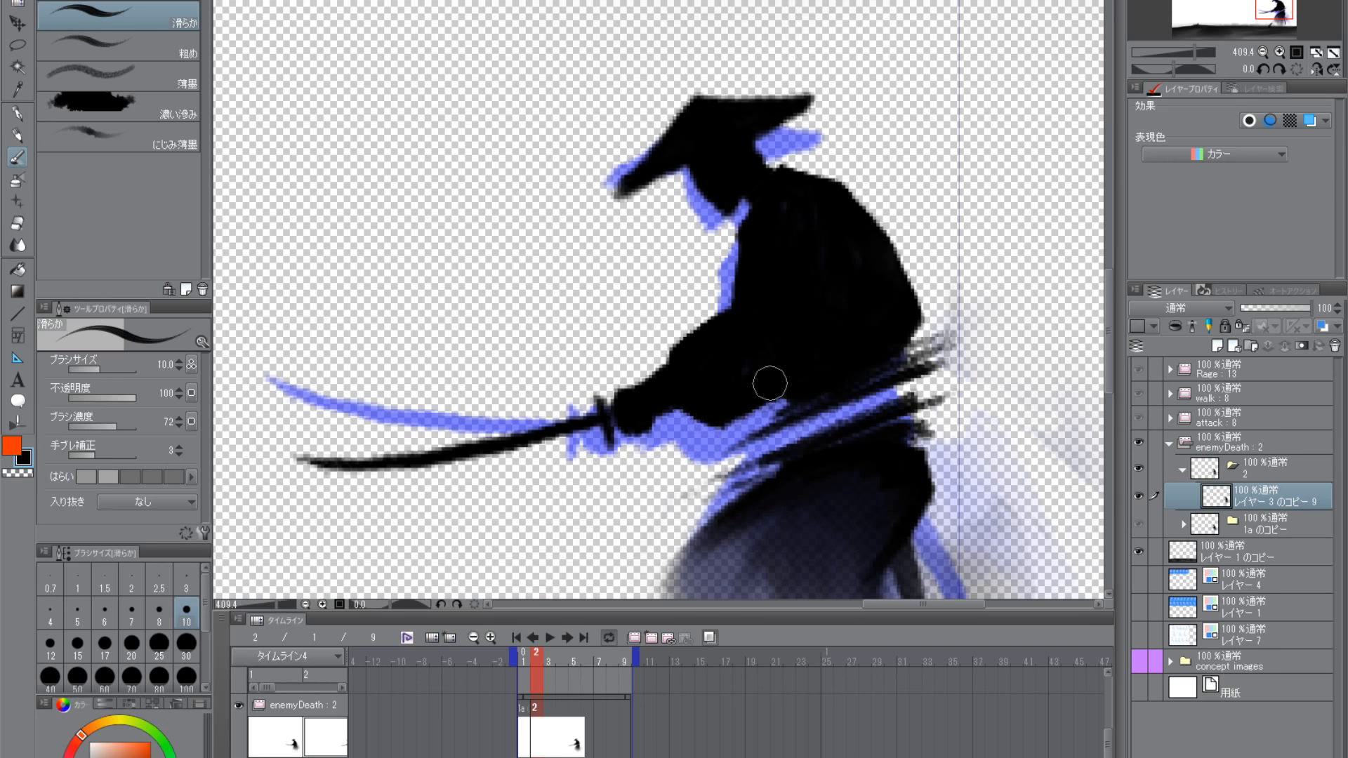
click(23, 476)
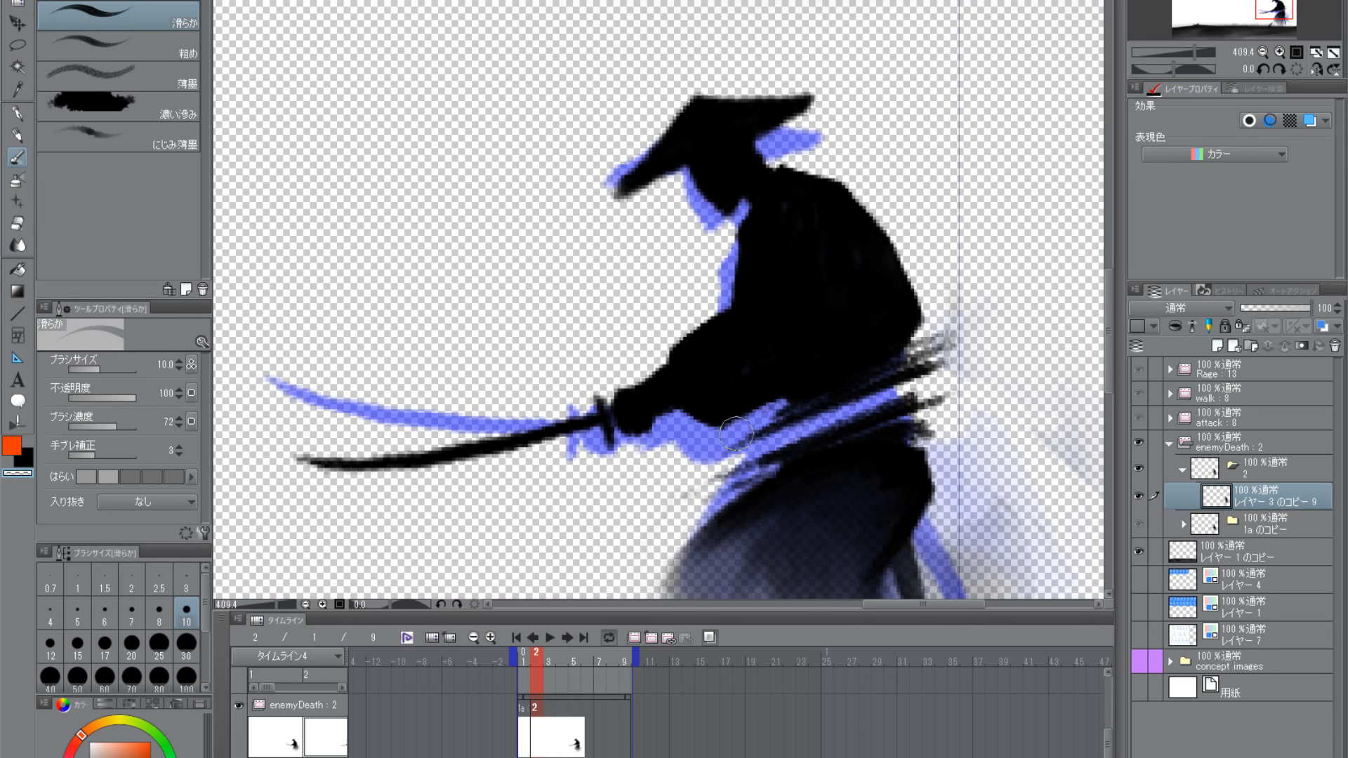
scroll(738, 461, down, 5)
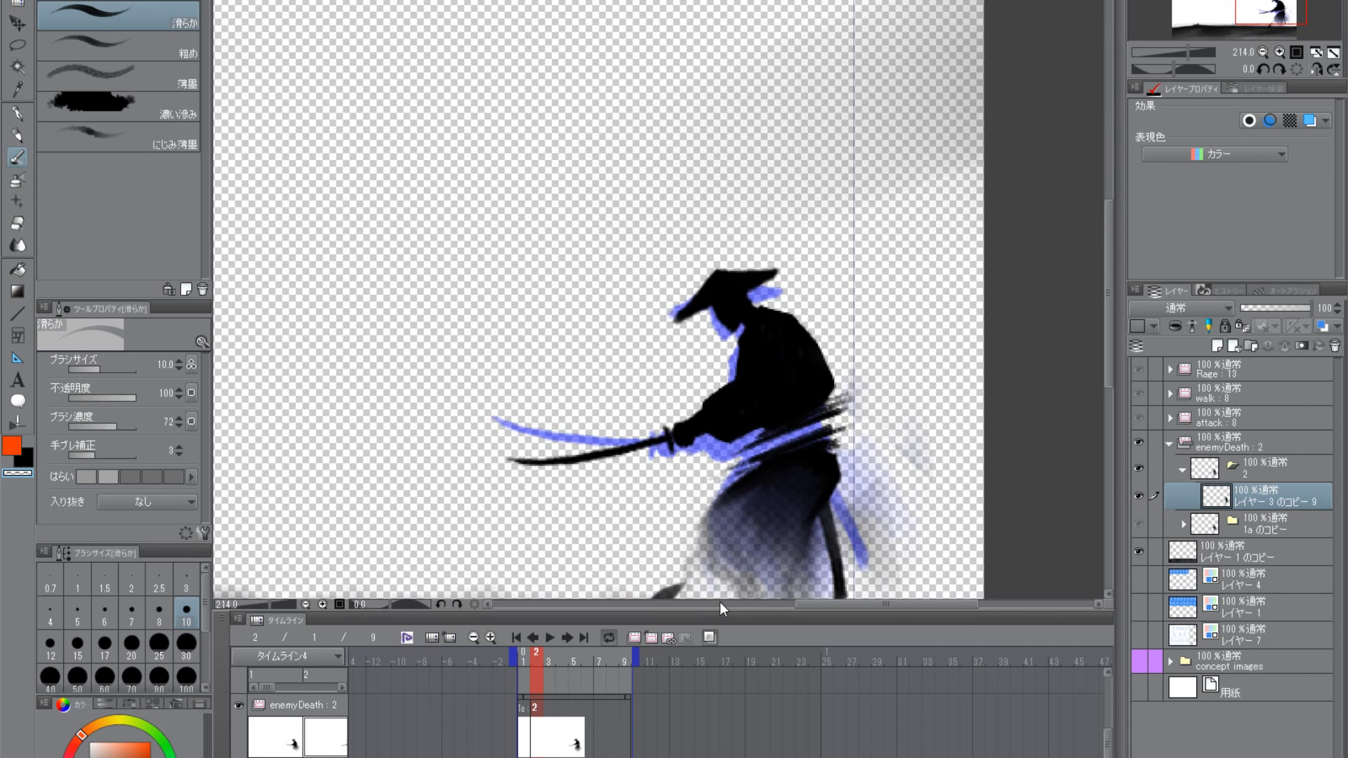
scroll(759, 495, up, 3)
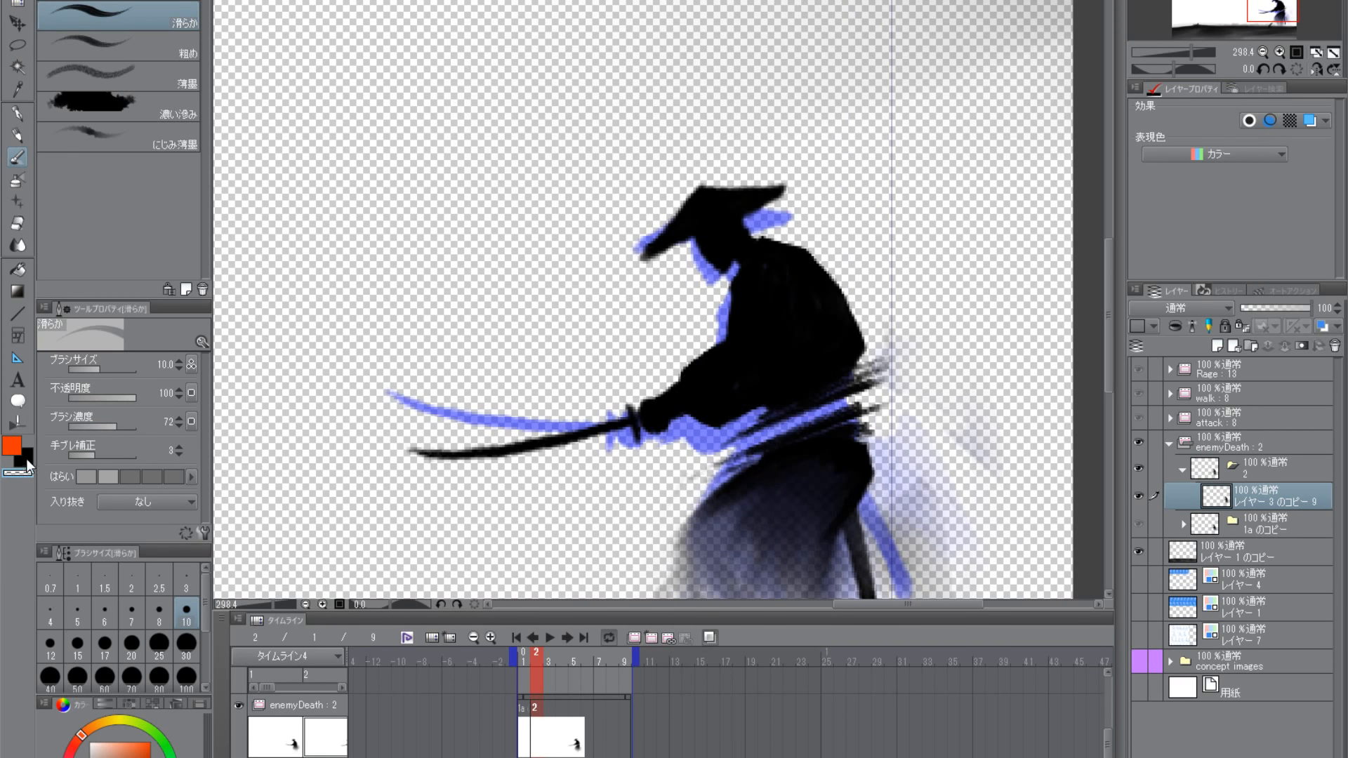
- Paint black strokes over the lower waist and the upper part of the robe to blend the two together
click(28, 462)
mouse_move(620, 524)
mouse_down()
mouse_move(828, 301)
mouse_move(768, 475)
mouse_move(790, 432)
mouse_up()
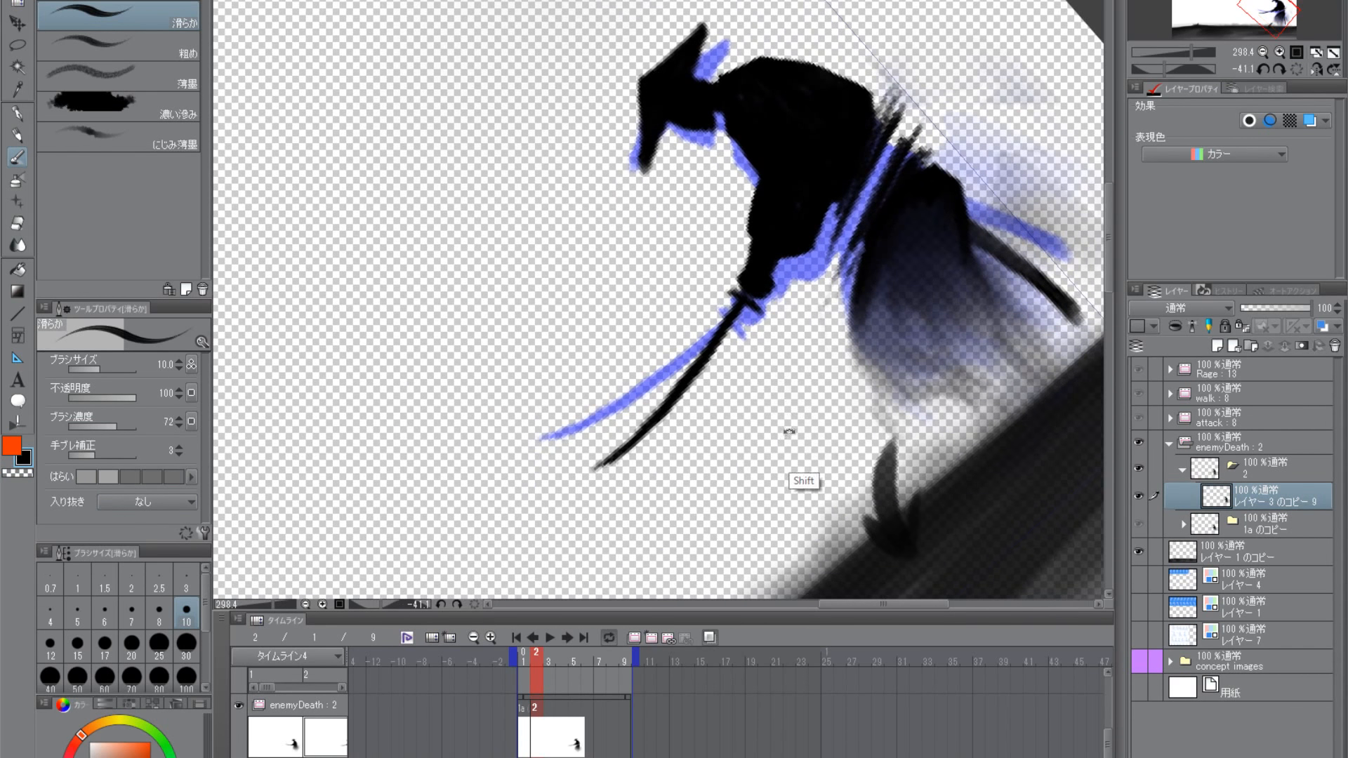
shift+double_click(789, 431)
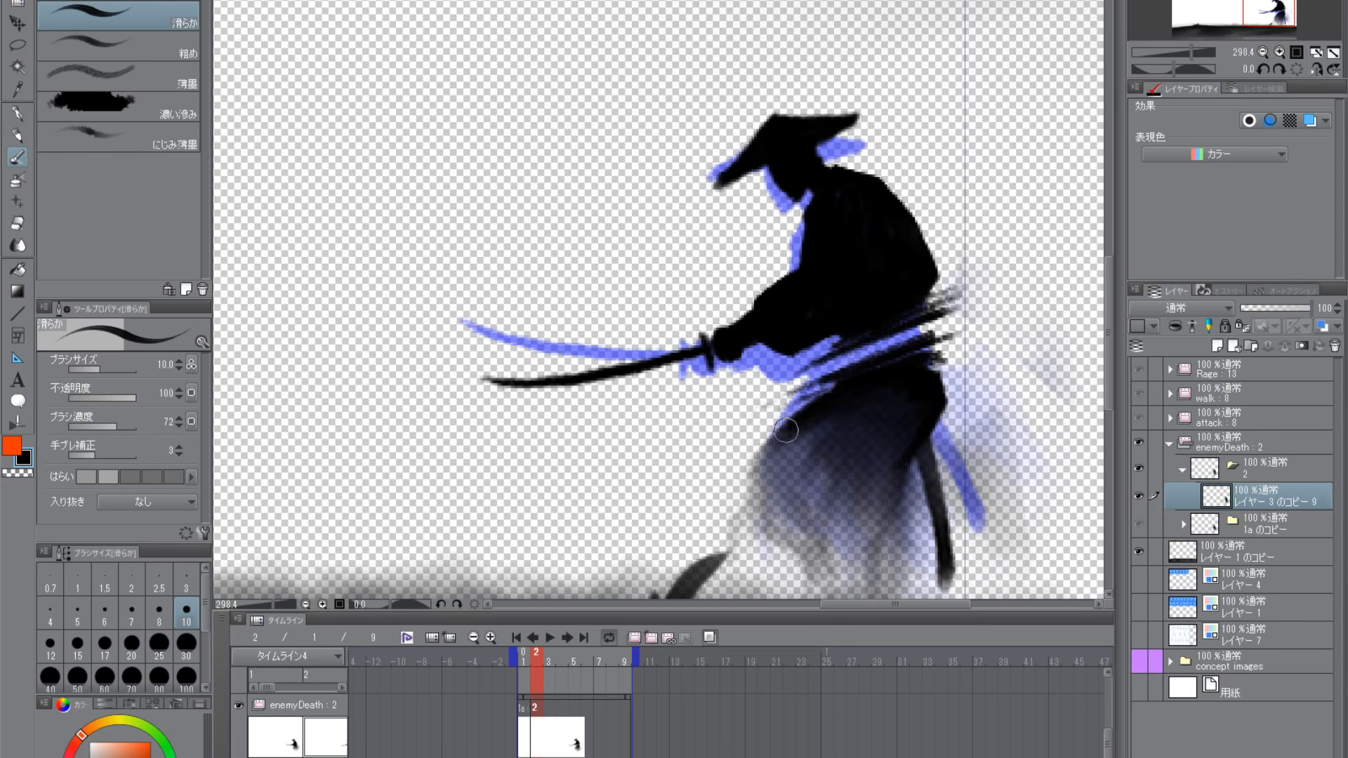
scroll(870, 417, down, 3)
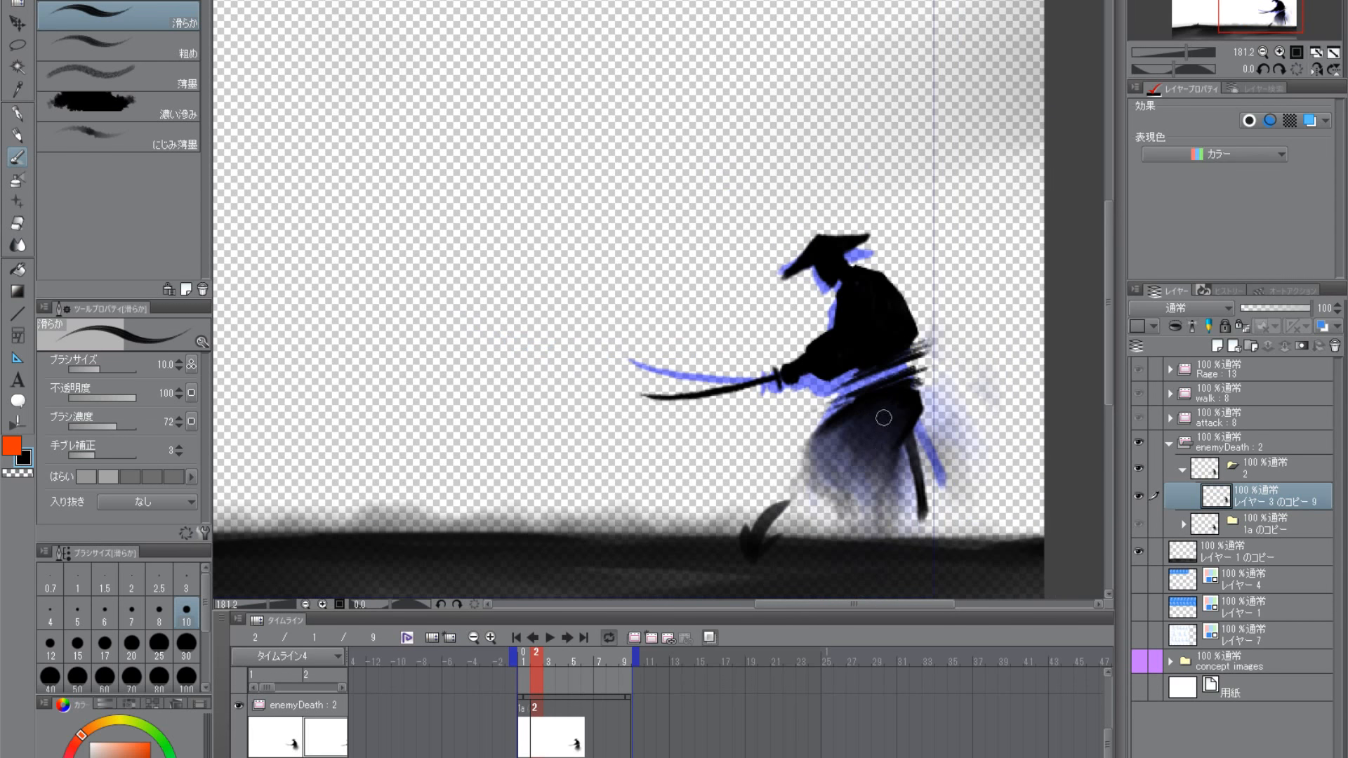
drag(890, 413, 859, 414)
drag(948, 420, 875, 484)
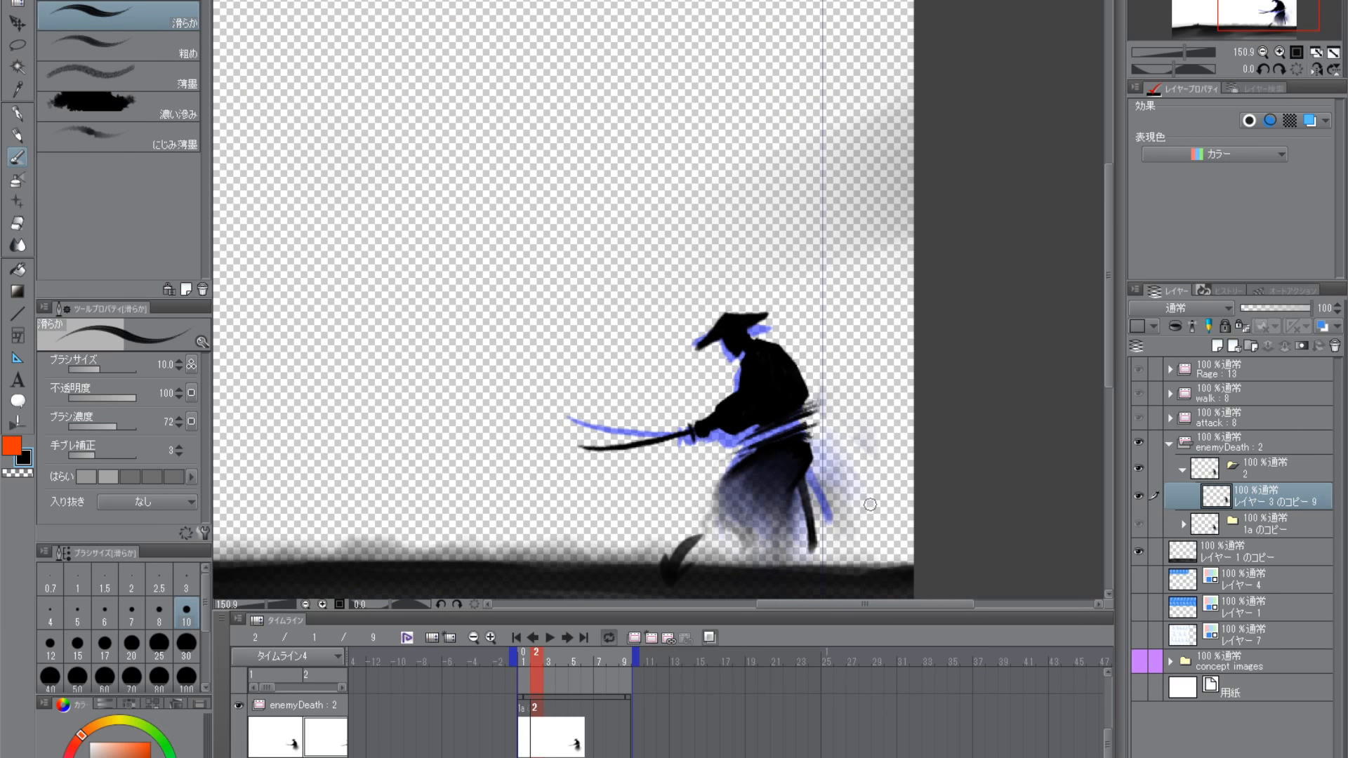
scroll(779, 372, up, 5)
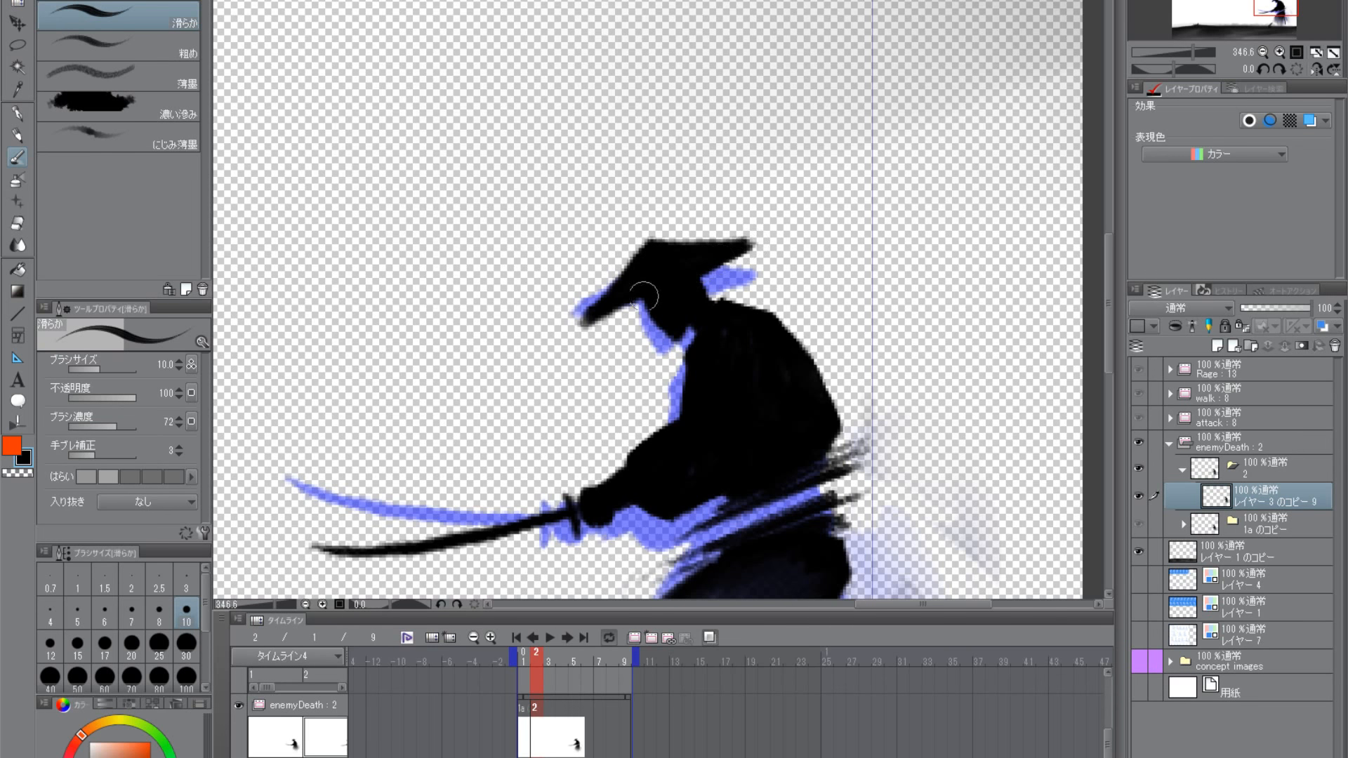
scroll(841, 419, down, 3)
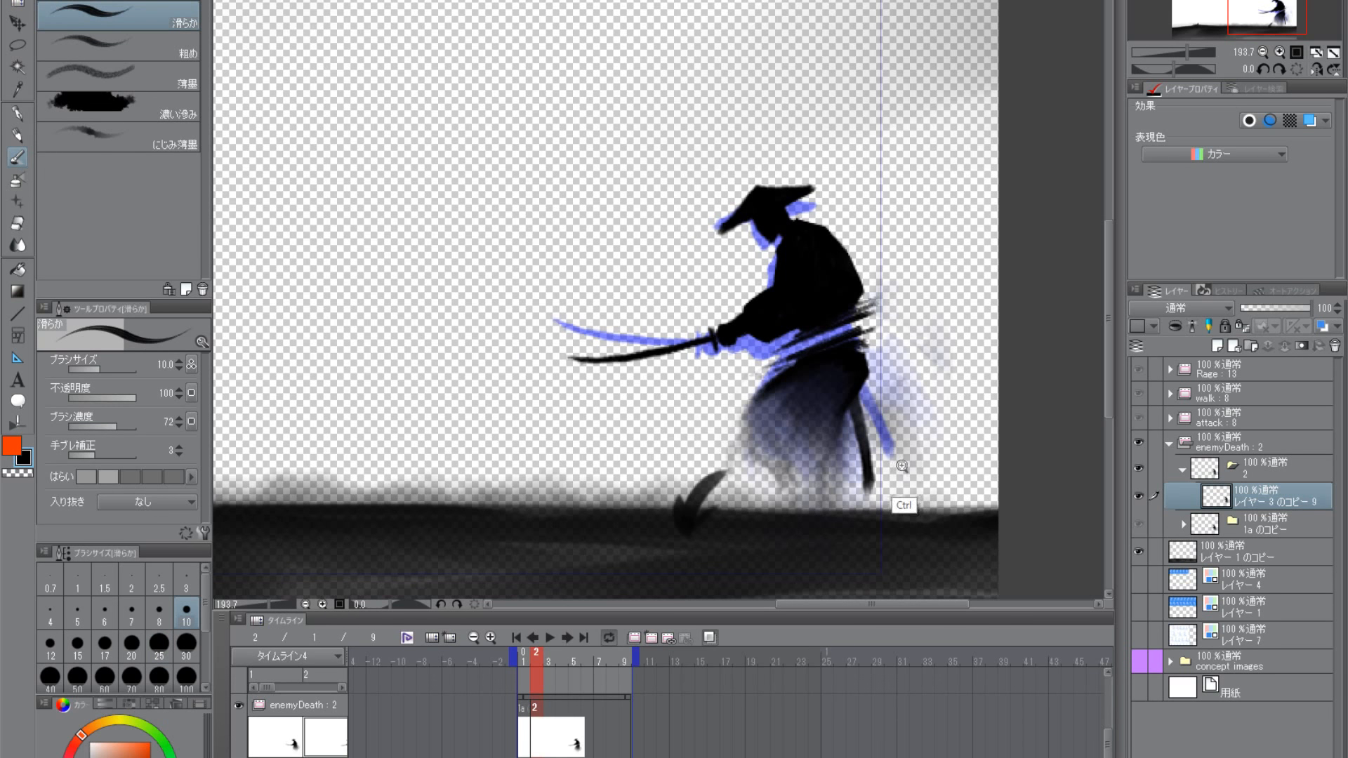
scroll(891, 490, down, 1)
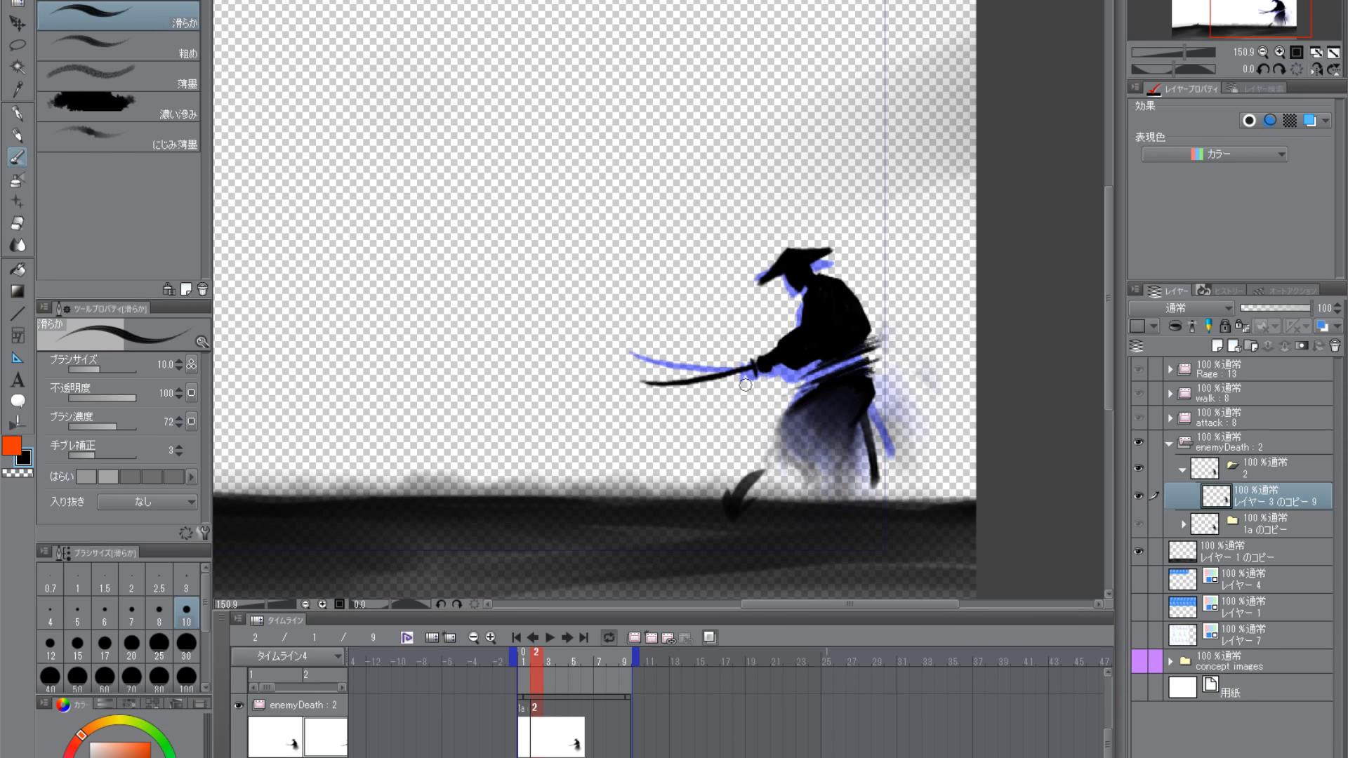
scroll(824, 365, up, 1)
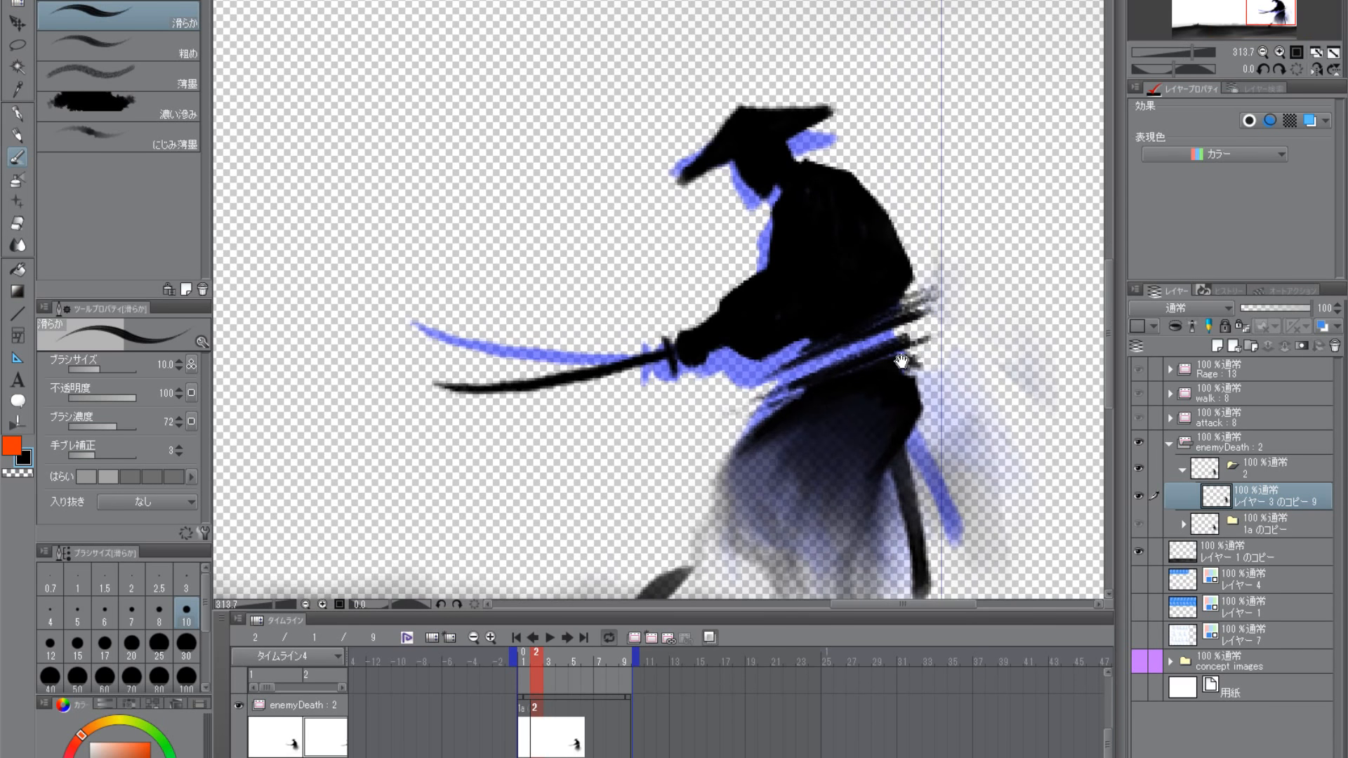
scroll(873, 390, up, 1)
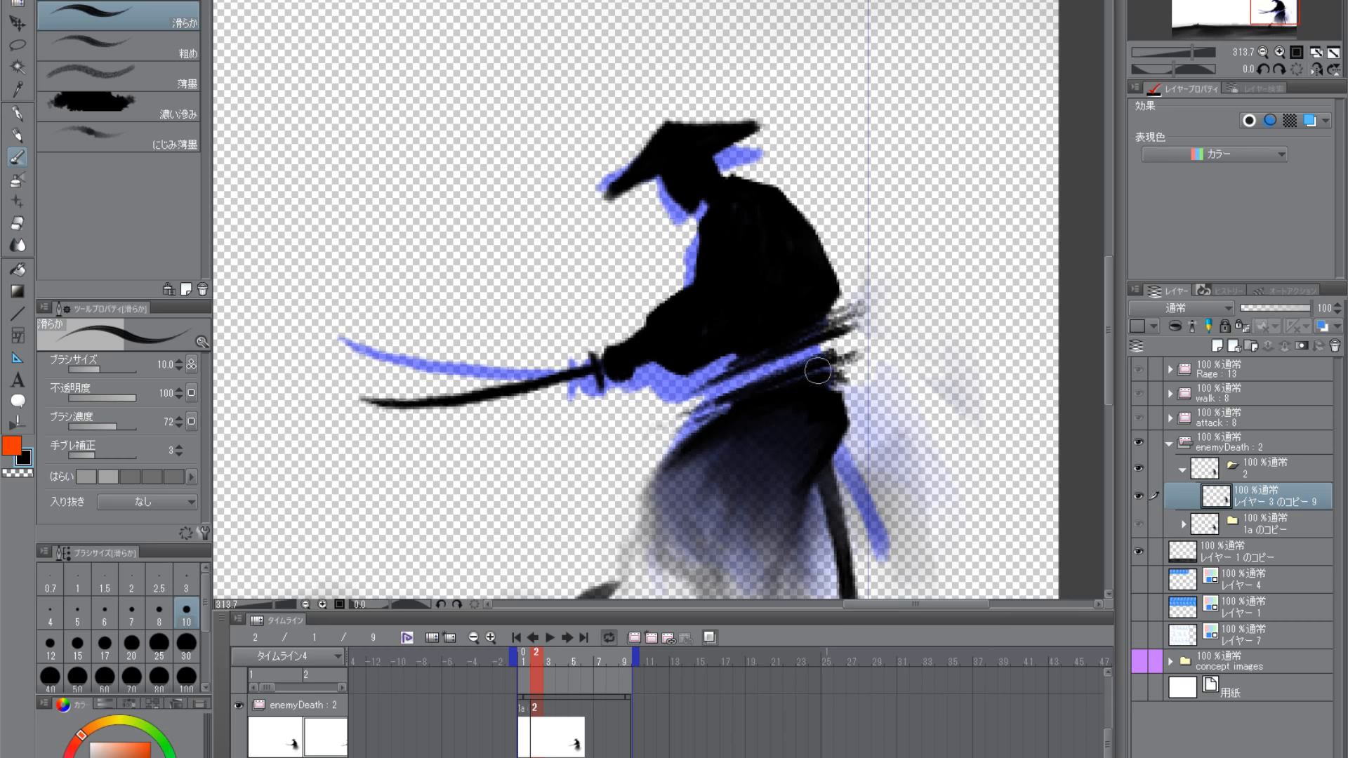
scroll(893, 372, down, 2)
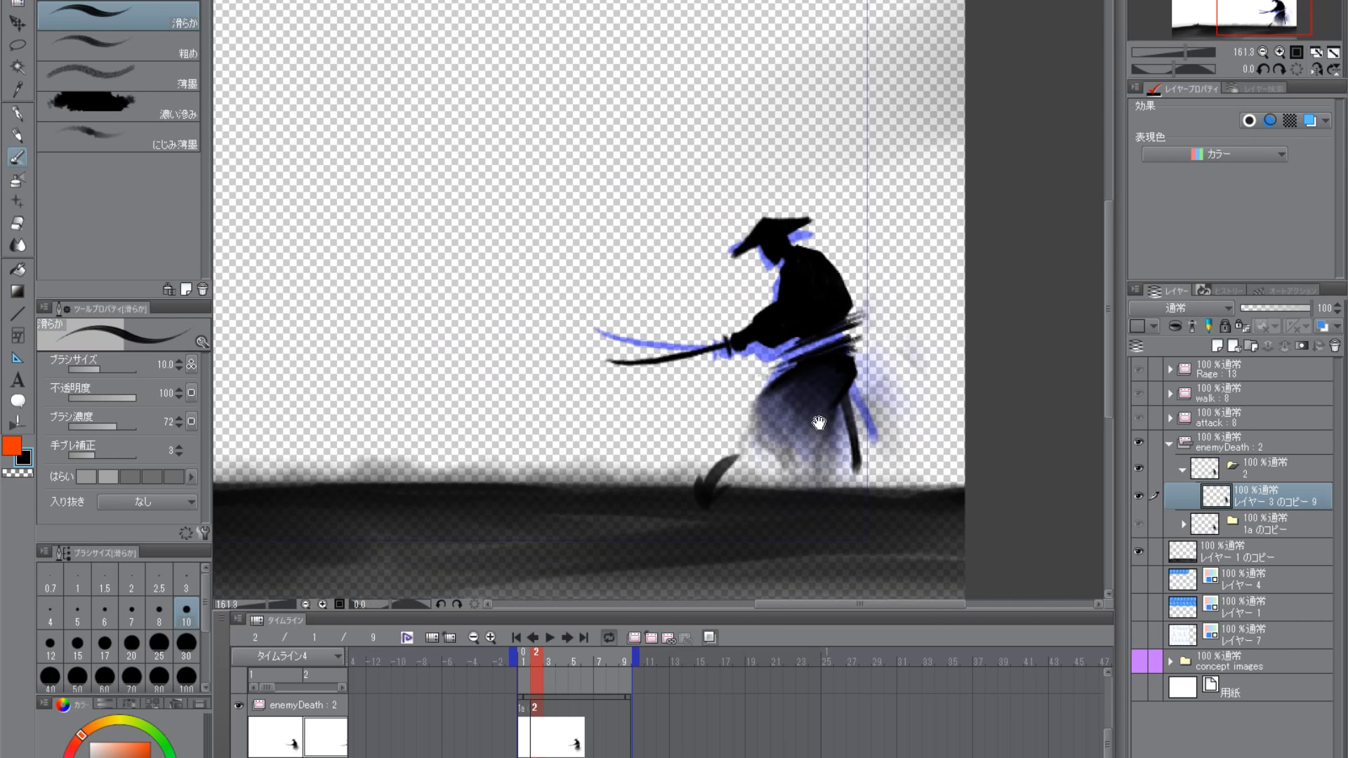
- Erase excess paint around the front of the sash and under the sleeve with the transparent colour
click(18, 473)
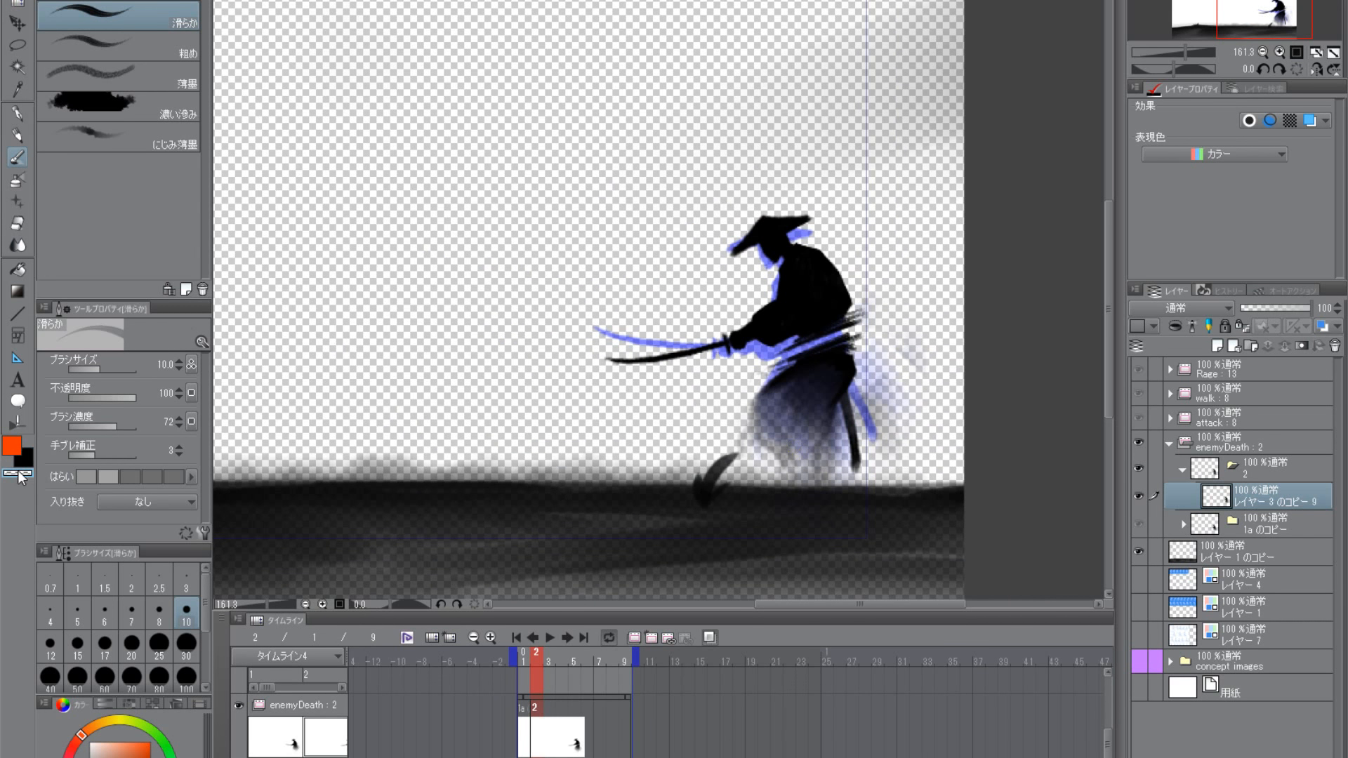
scroll(853, 365, up, 2)
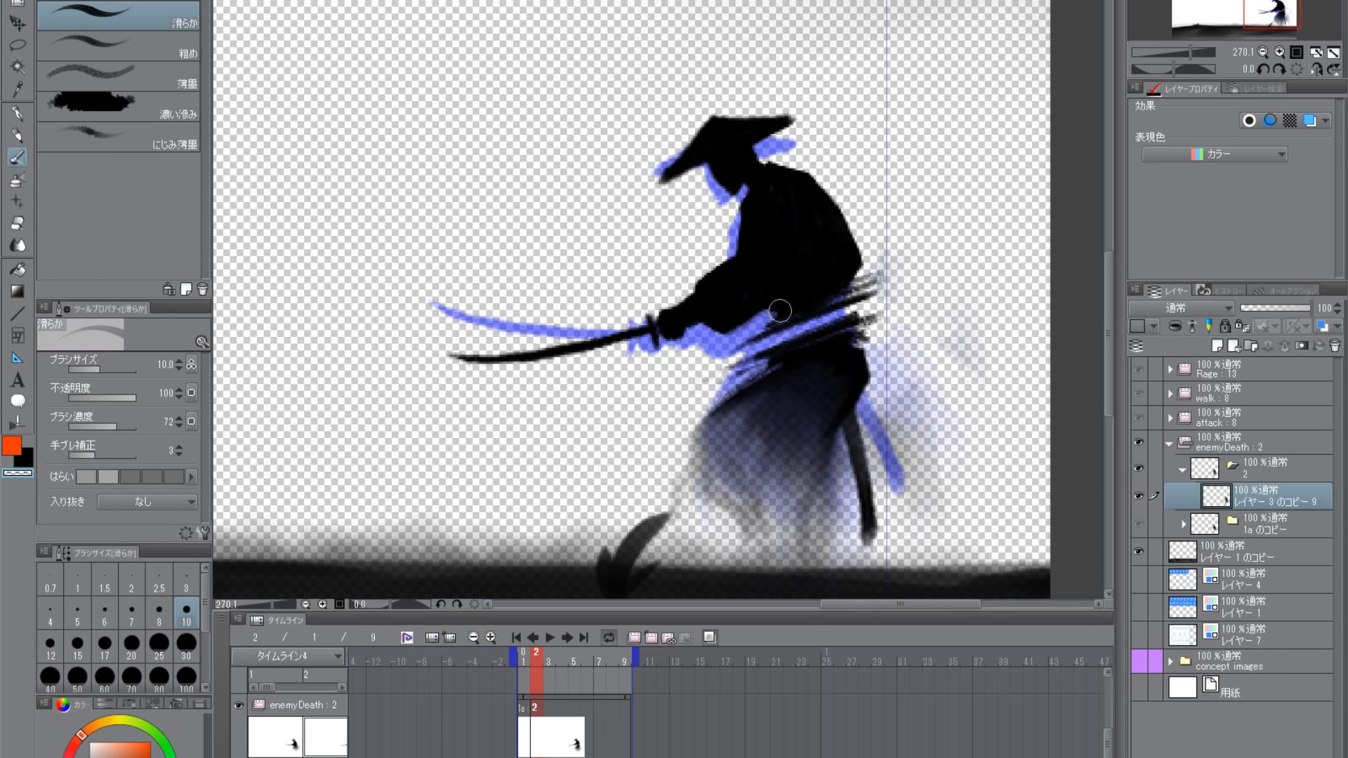
mouse_move(788, 358)
mouse_down()
mouse_move(715, 381)
mouse_move(729, 375)
mouse_up()
scroll(773, 389, down, 4)
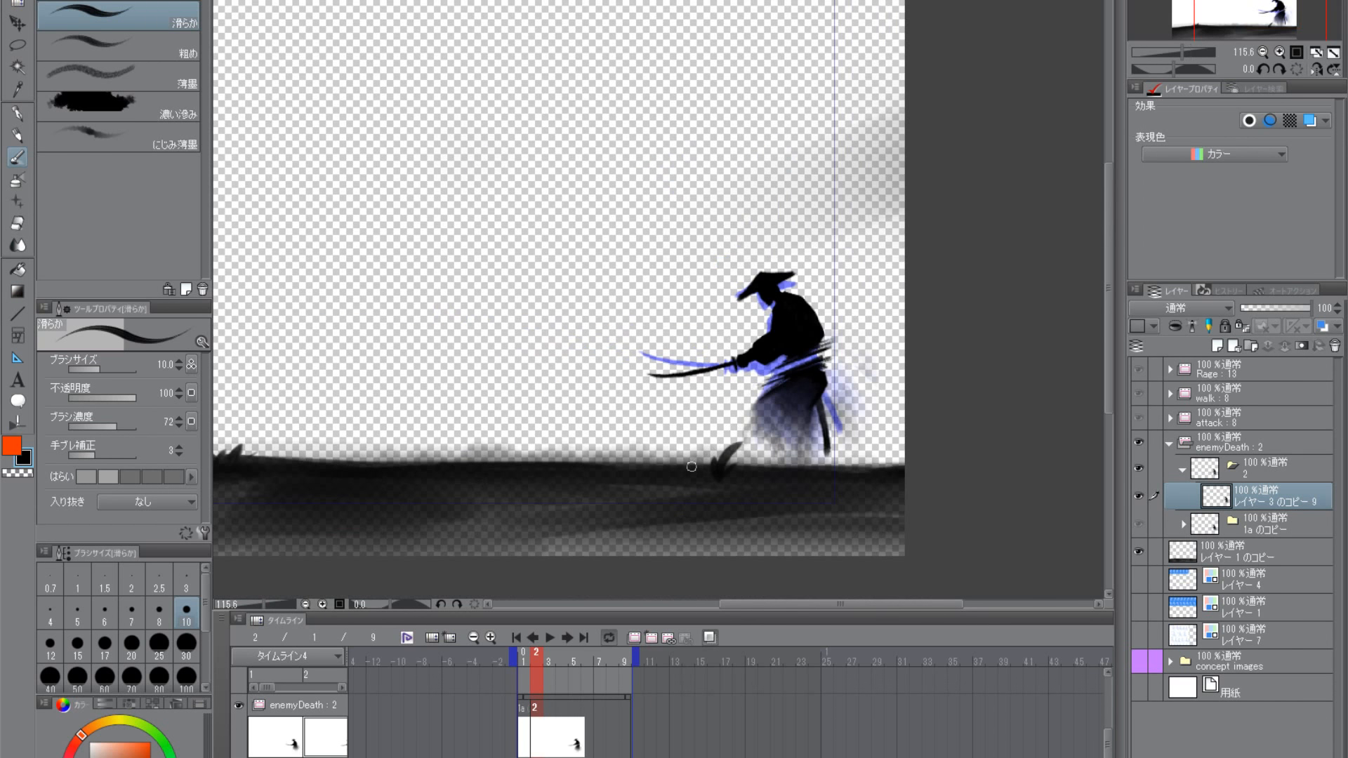
- Lasso the strokes around the samurai's waist and rotate them about 9 degrees clockwise
click(18, 46)
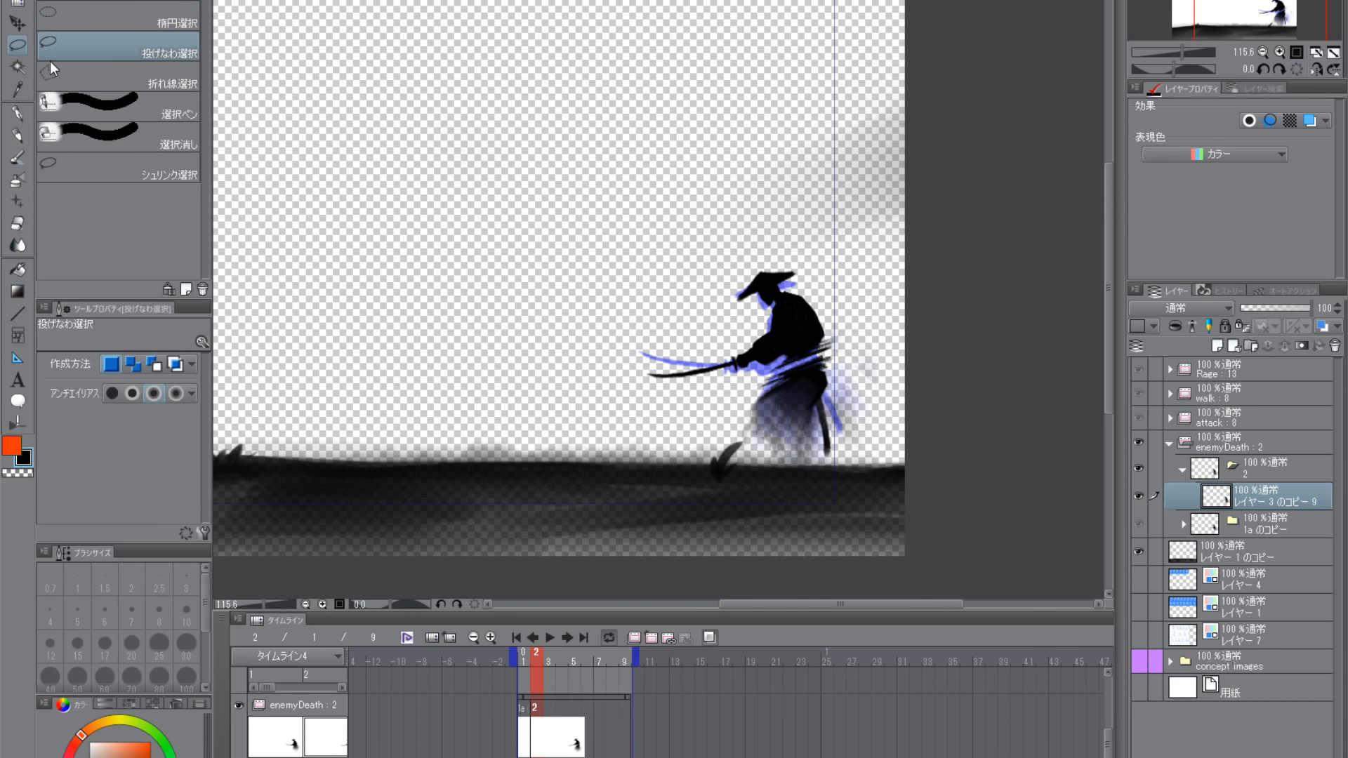
scroll(829, 386, up, 3)
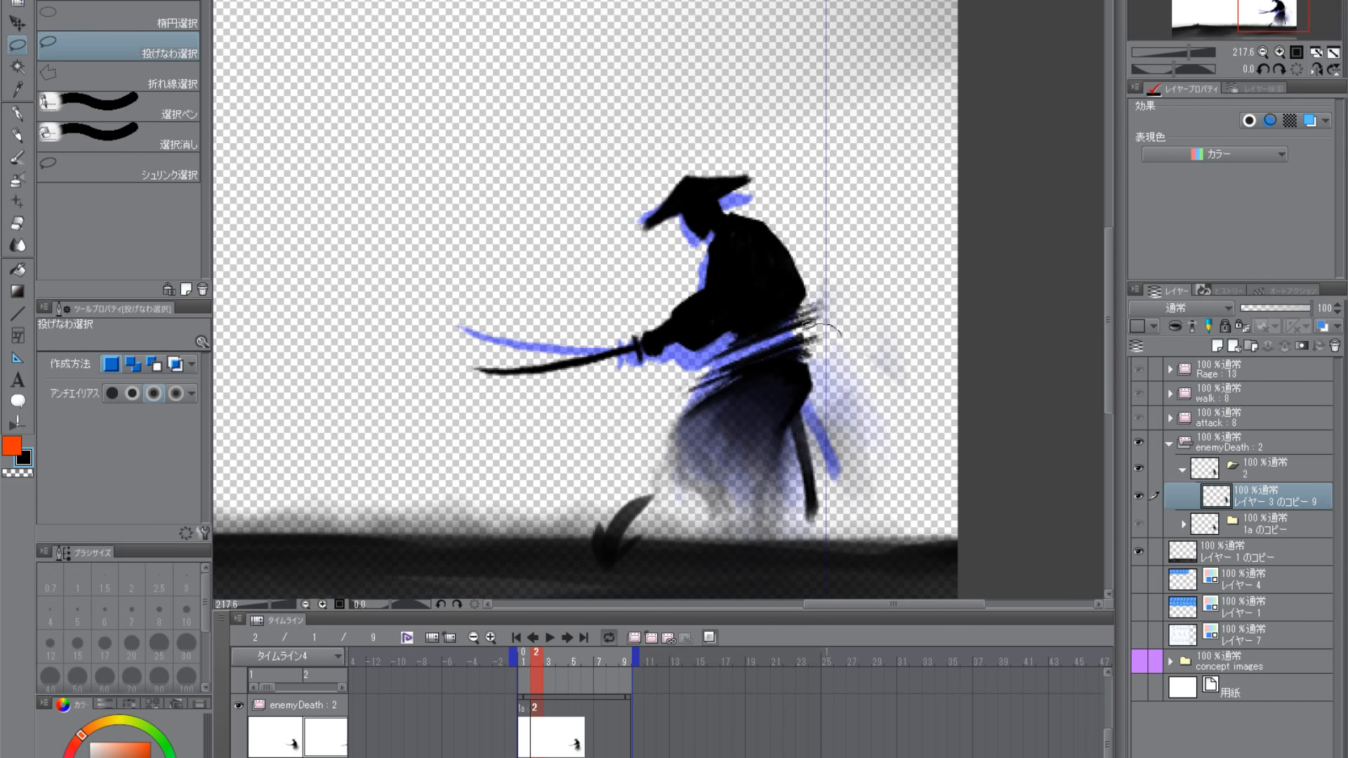
scroll(878, 379, down, 3)
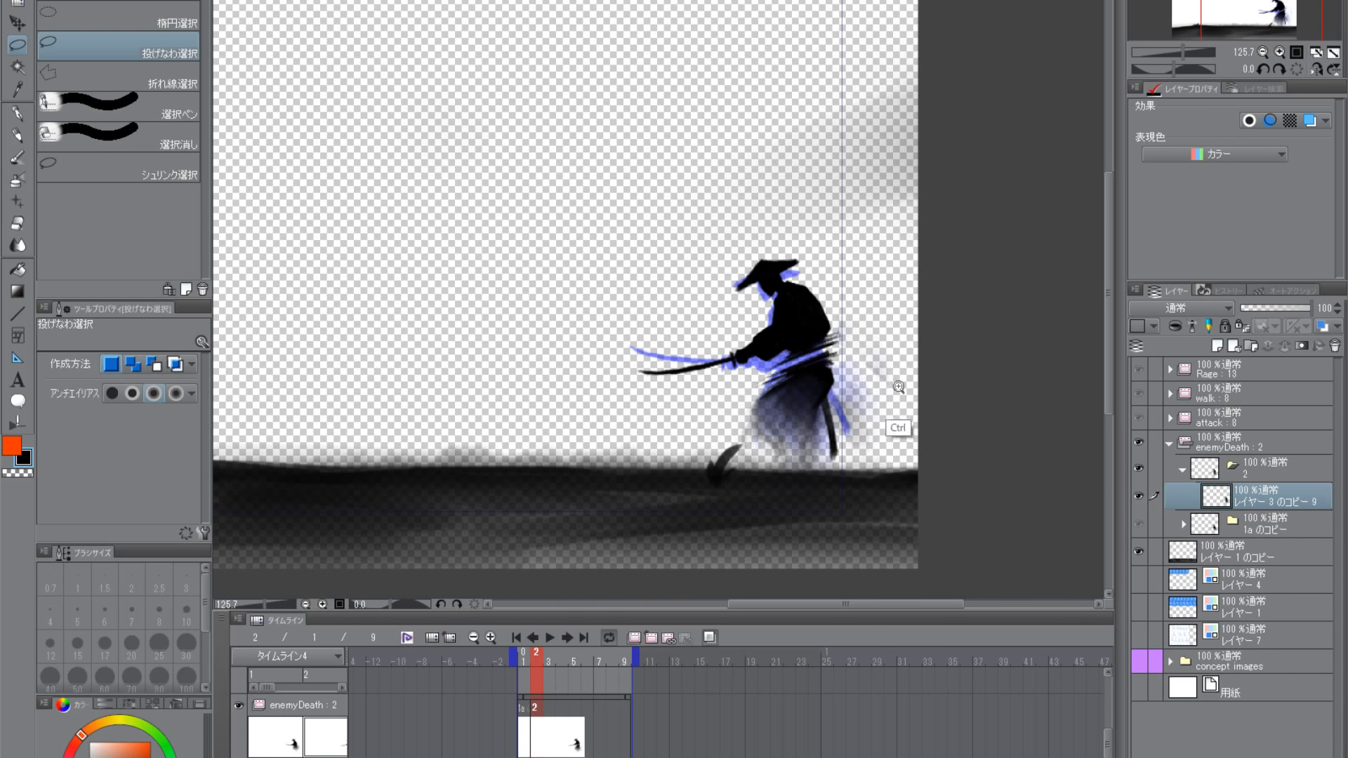
scroll(899, 387, down, 2)
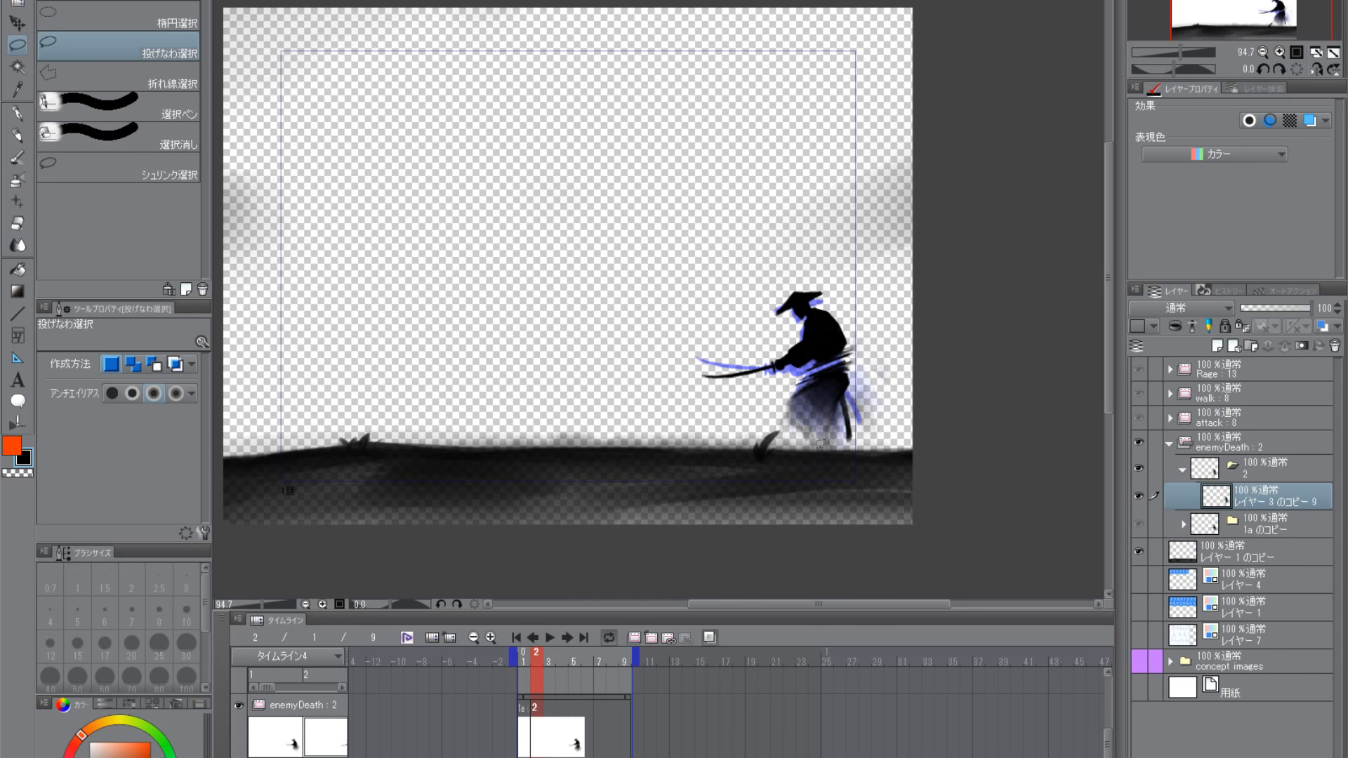
scroll(846, 372, up, 4)
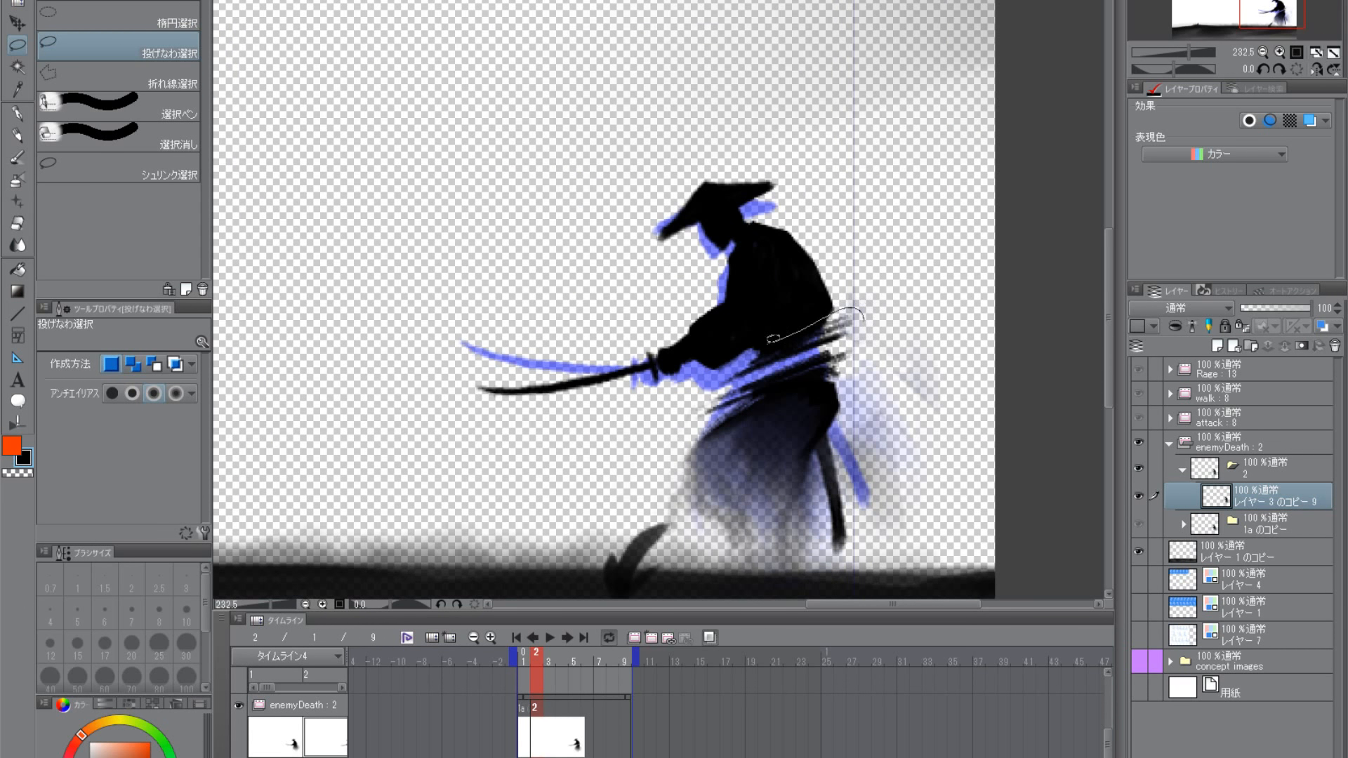
mouse_move(862, 320)
mouse_down()
mouse_move(887, 350)
mouse_move(915, 340)
mouse_move(832, 374)
mouse_up()
key(ctrl+t)
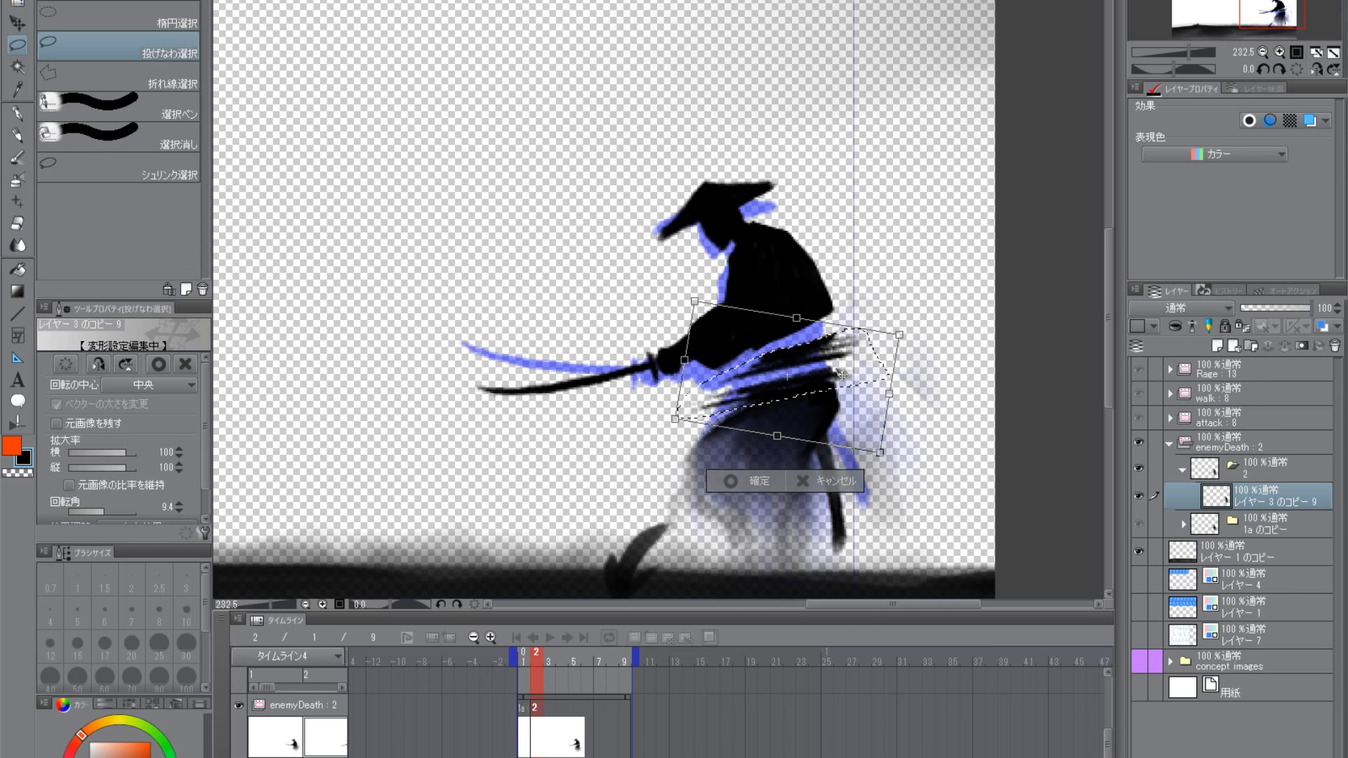
key(Return)
key(ctrl+d)
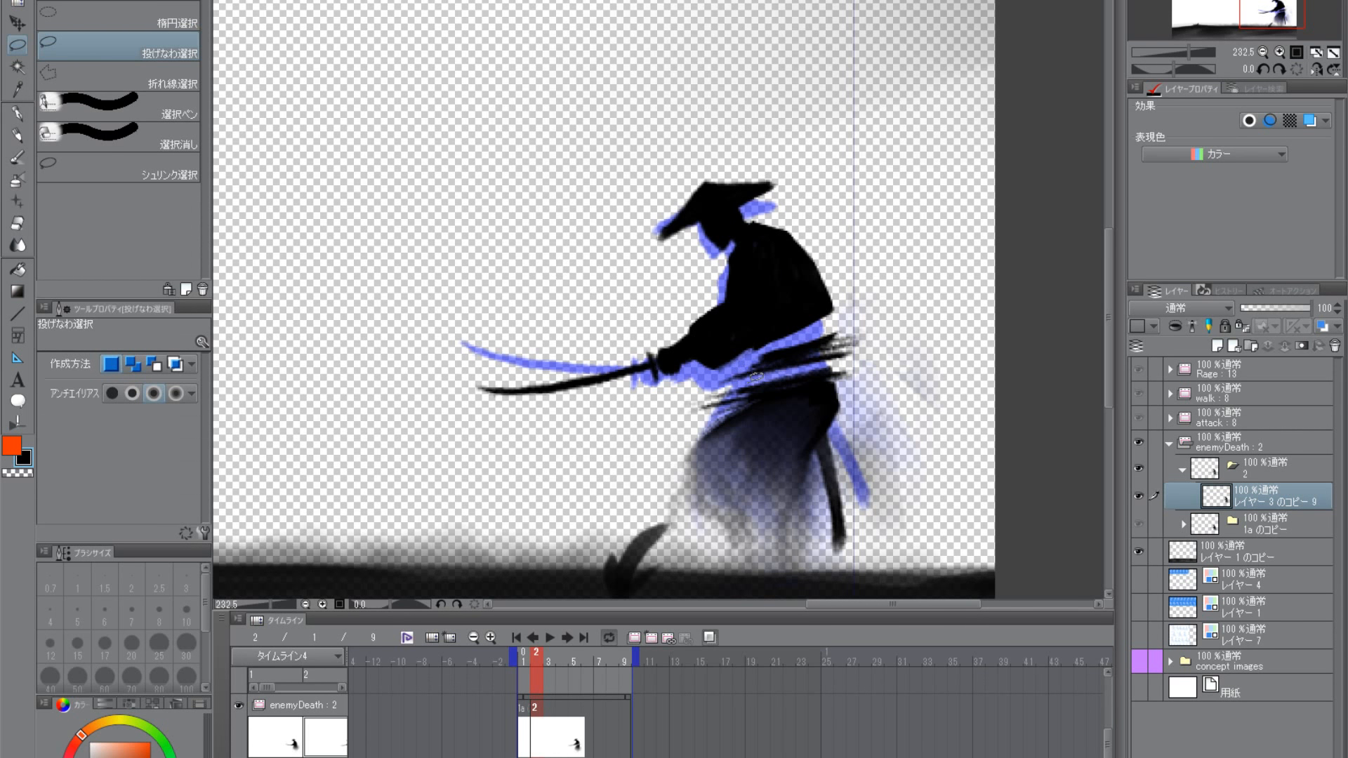
- Lasso the upper waist strokes and move them up against the lower edge of the torso
mouse_move(798, 335)
mouse_down()
mouse_move(887, 324)
mouse_move(876, 349)
mouse_move(702, 396)
mouse_move(813, 356)
mouse_move(835, 387)
mouse_up()
key(k)
key(ctrl+d)
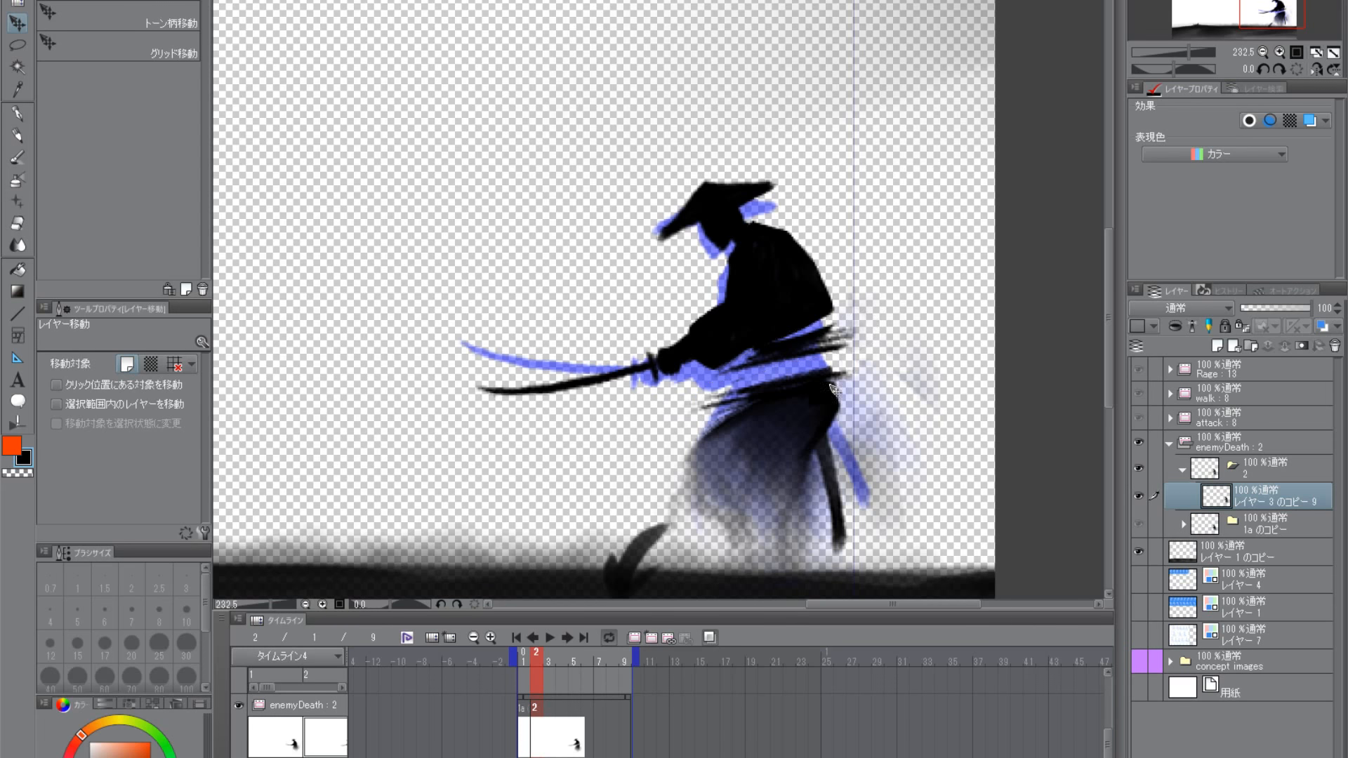
- Fill the lower back above the sash in black, and trim the waist edges with the transparent colour
click(18, 160)
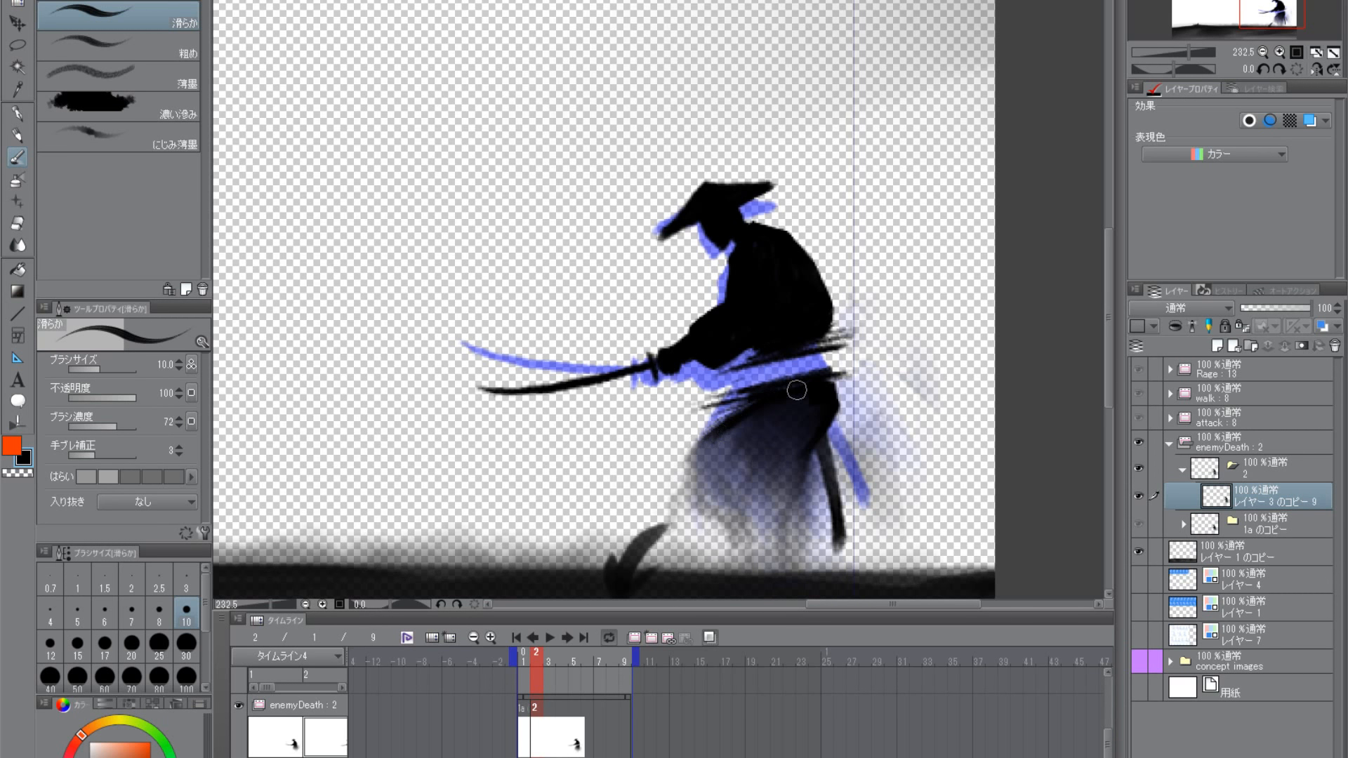
scroll(821, 545, down, 3)
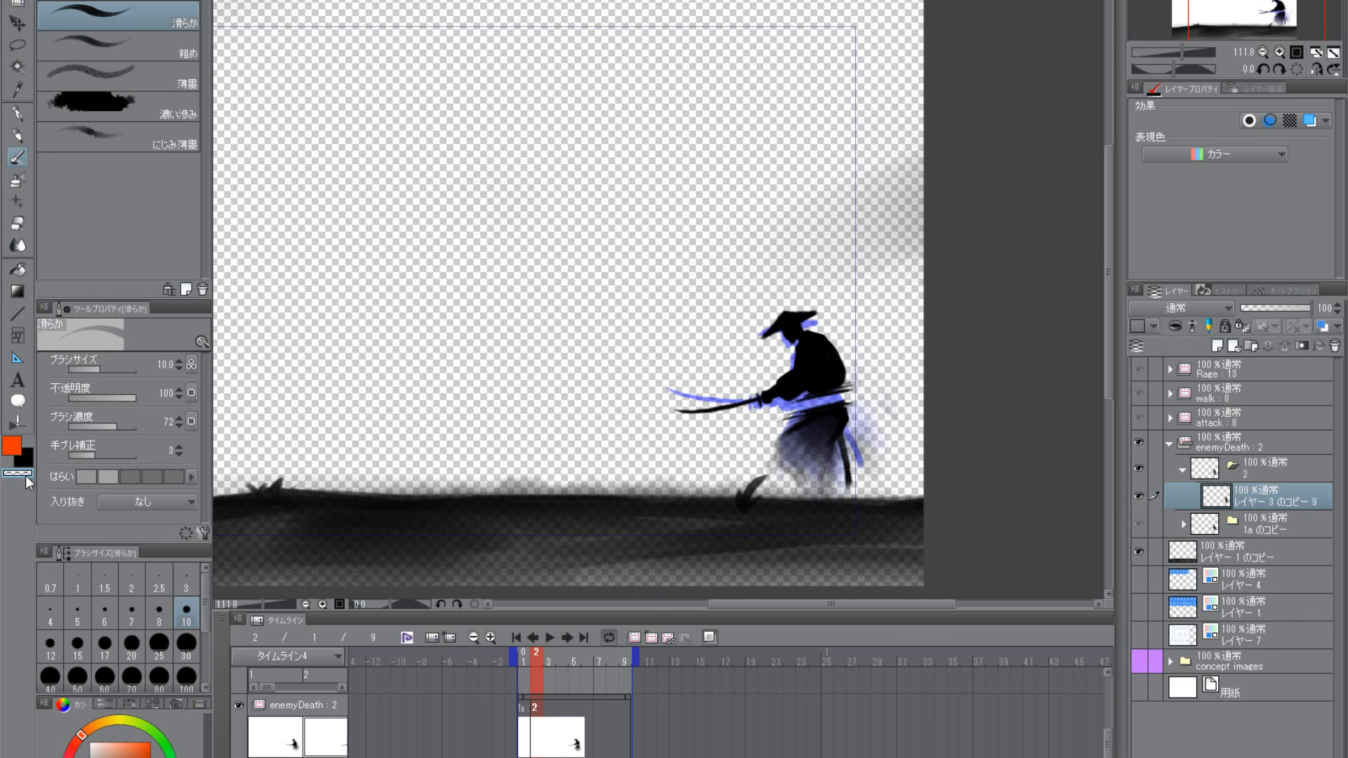
scroll(837, 439, up, 3)
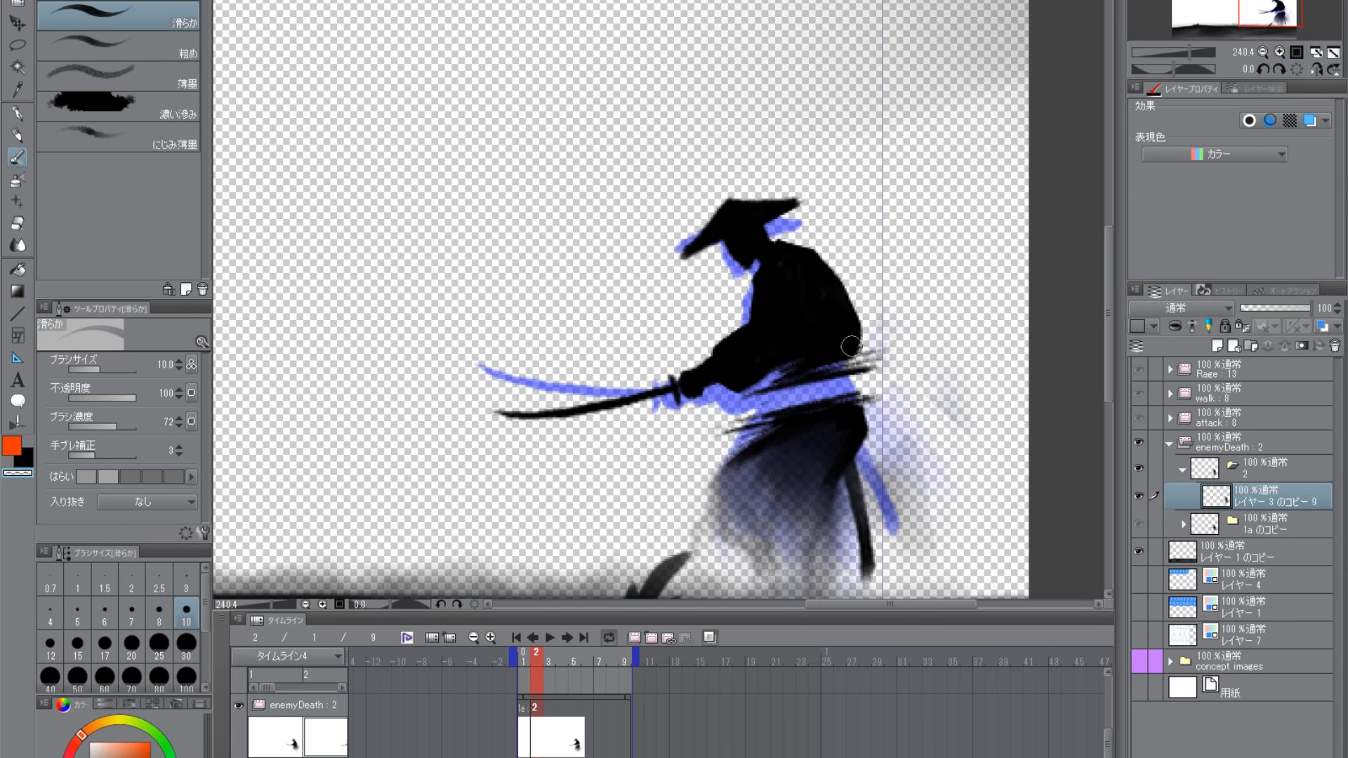
scroll(850, 346, down, 3)
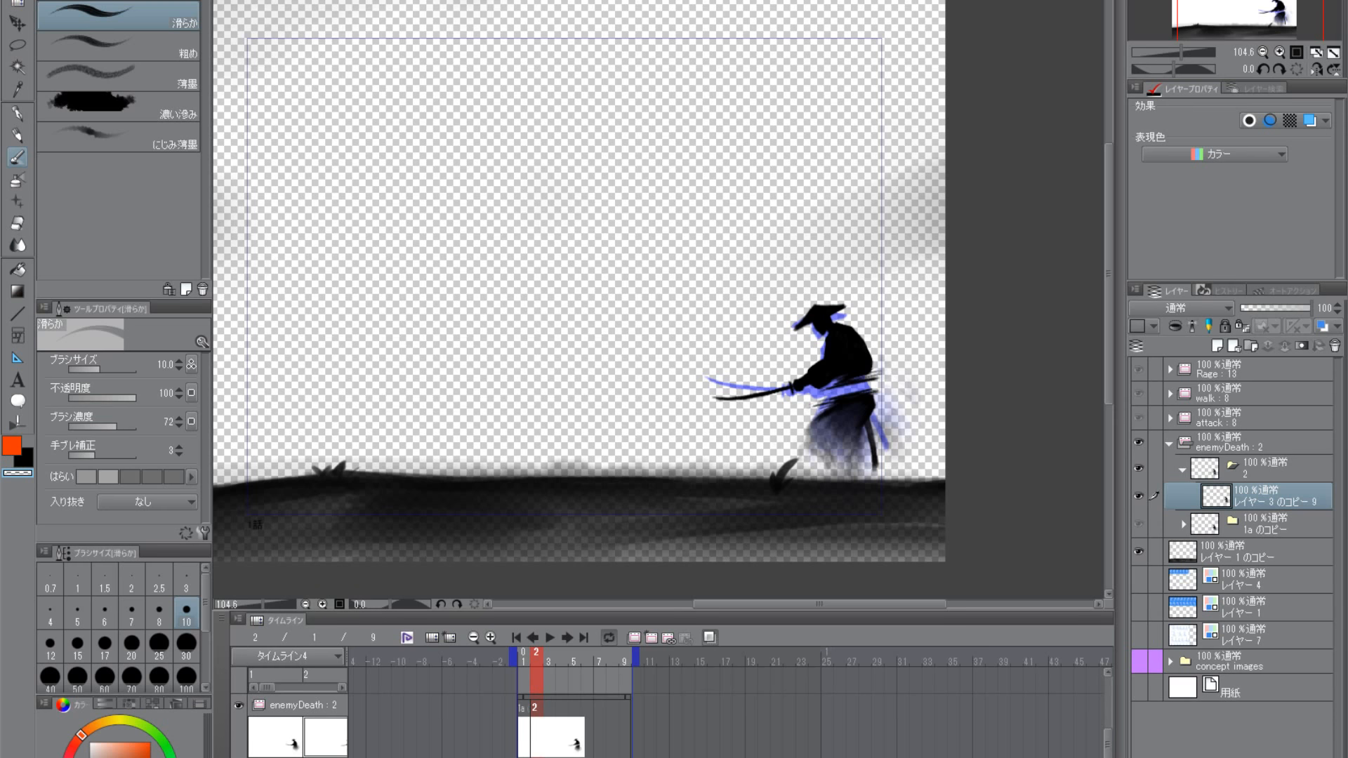
scroll(851, 394, up, 3)
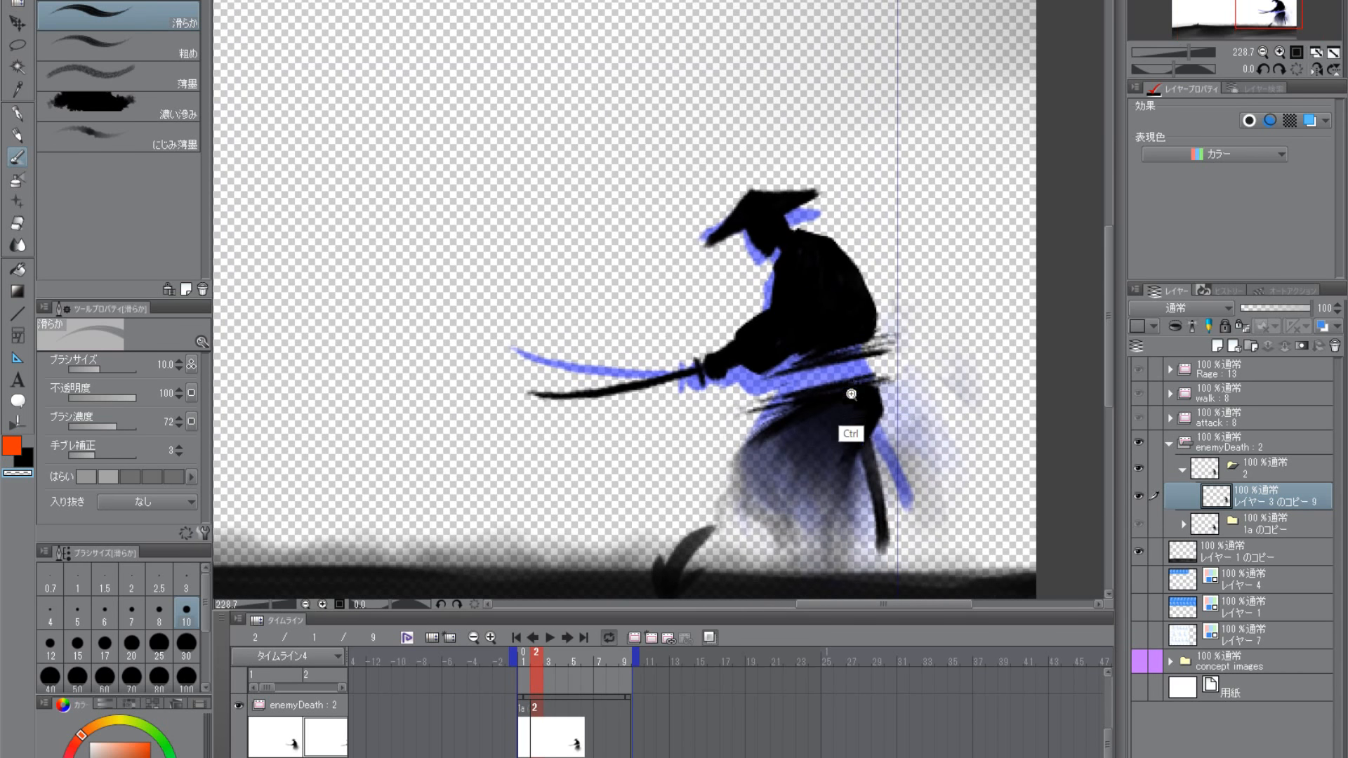
scroll(851, 395, up, 1)
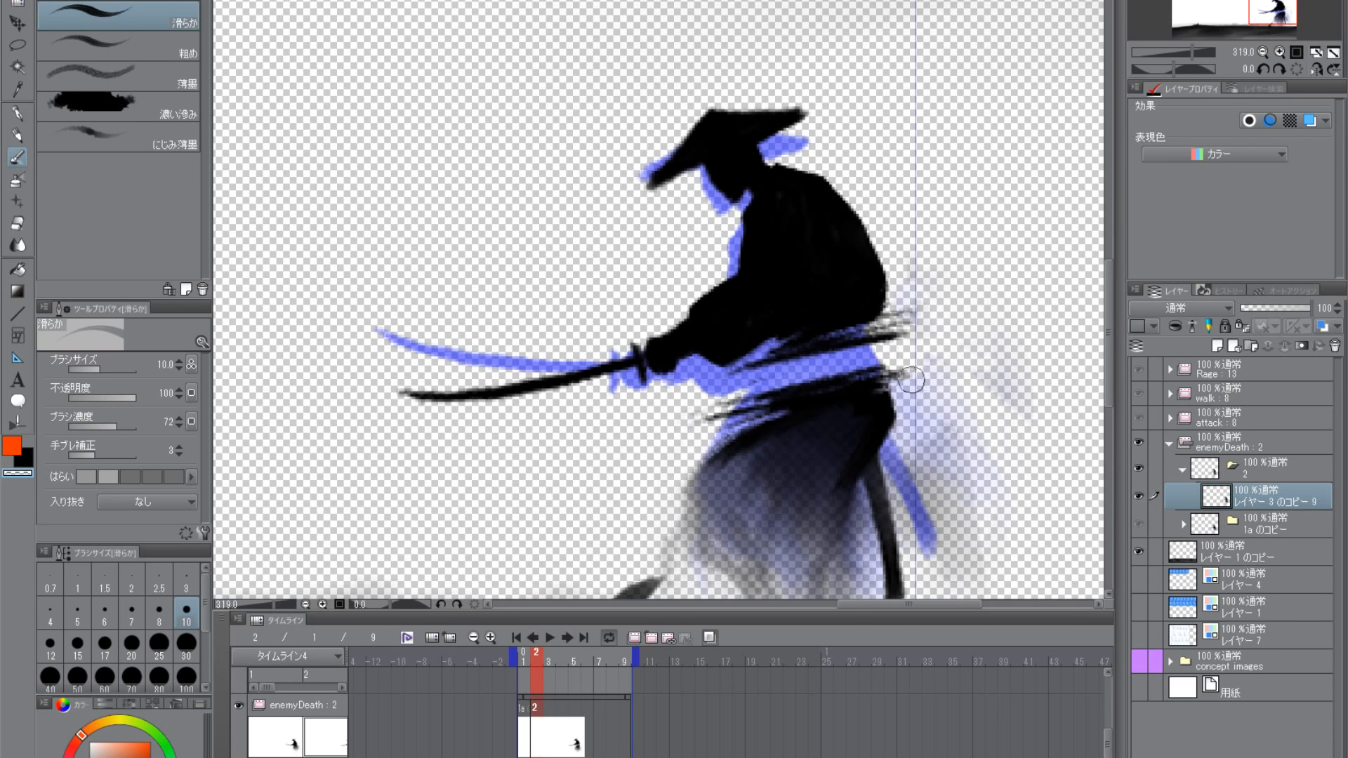
scroll(920, 449, down, 2)
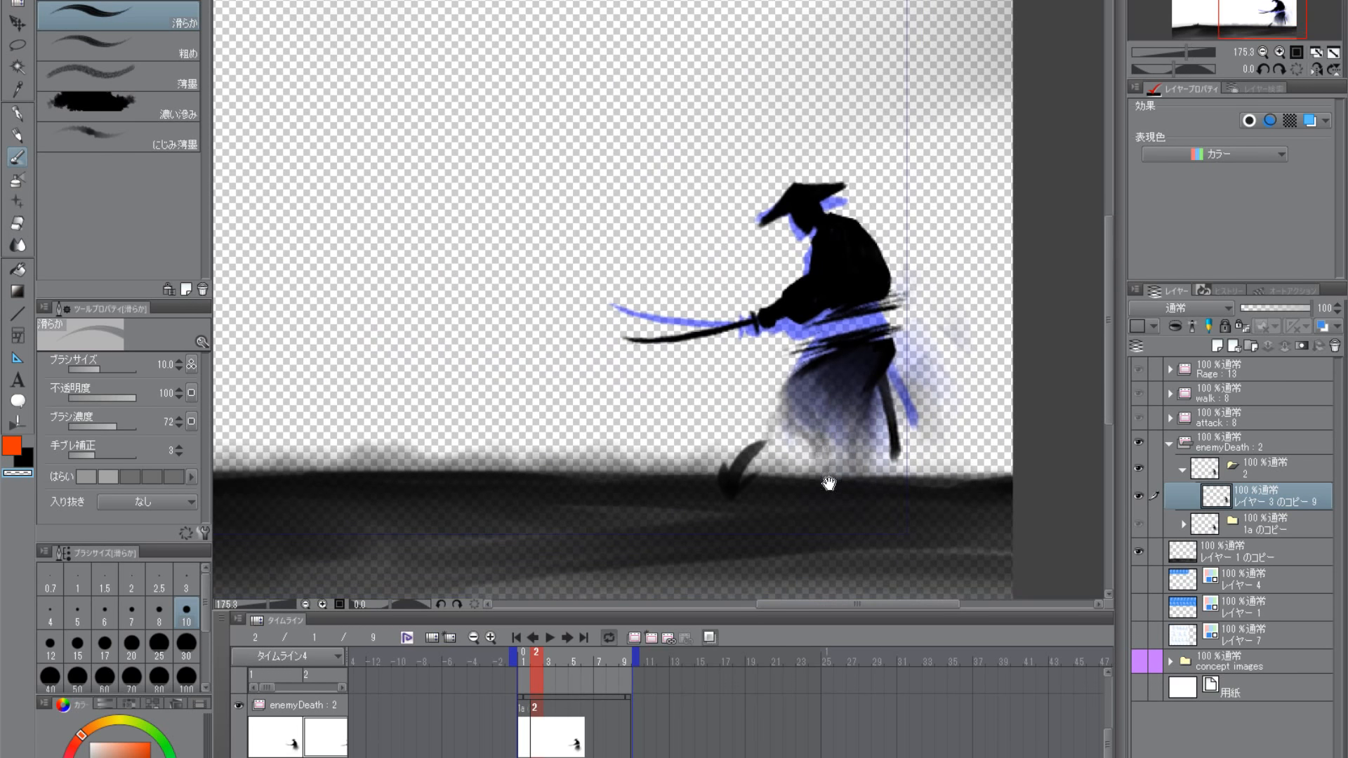
scroll(839, 438, down, 2)
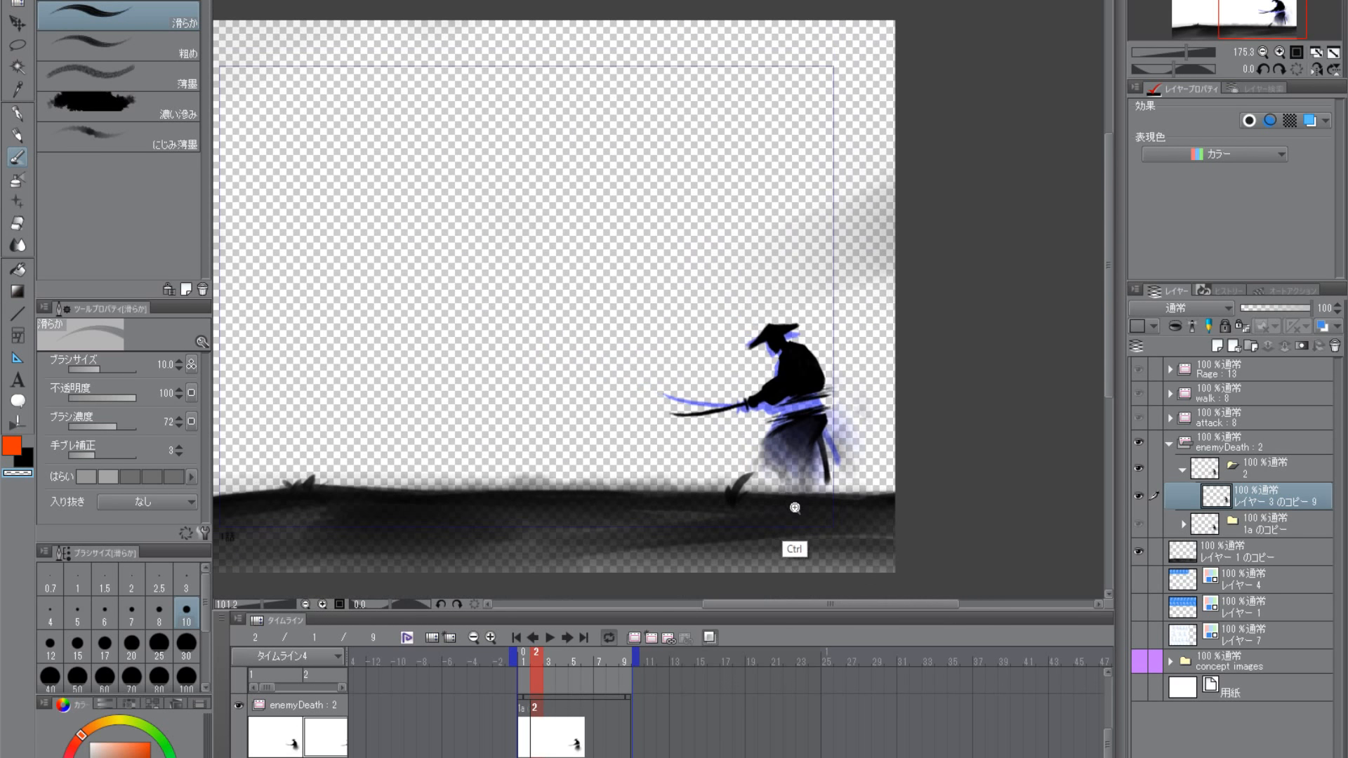
- Lasso the whole samurai, rotate it about 4.7 degrees clockwise, shift it slightly forward, and compare it with the previous frame
click(17, 45)
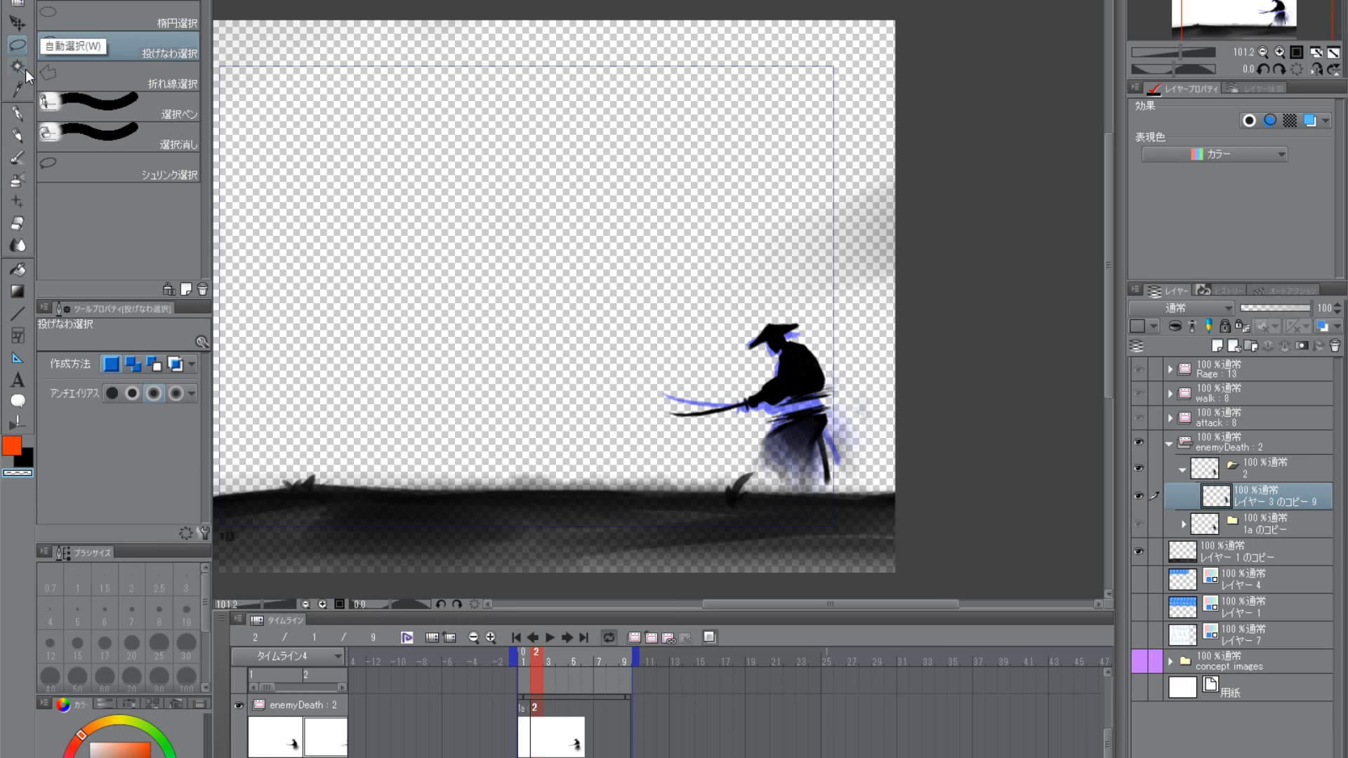
scroll(841, 469, up, 2)
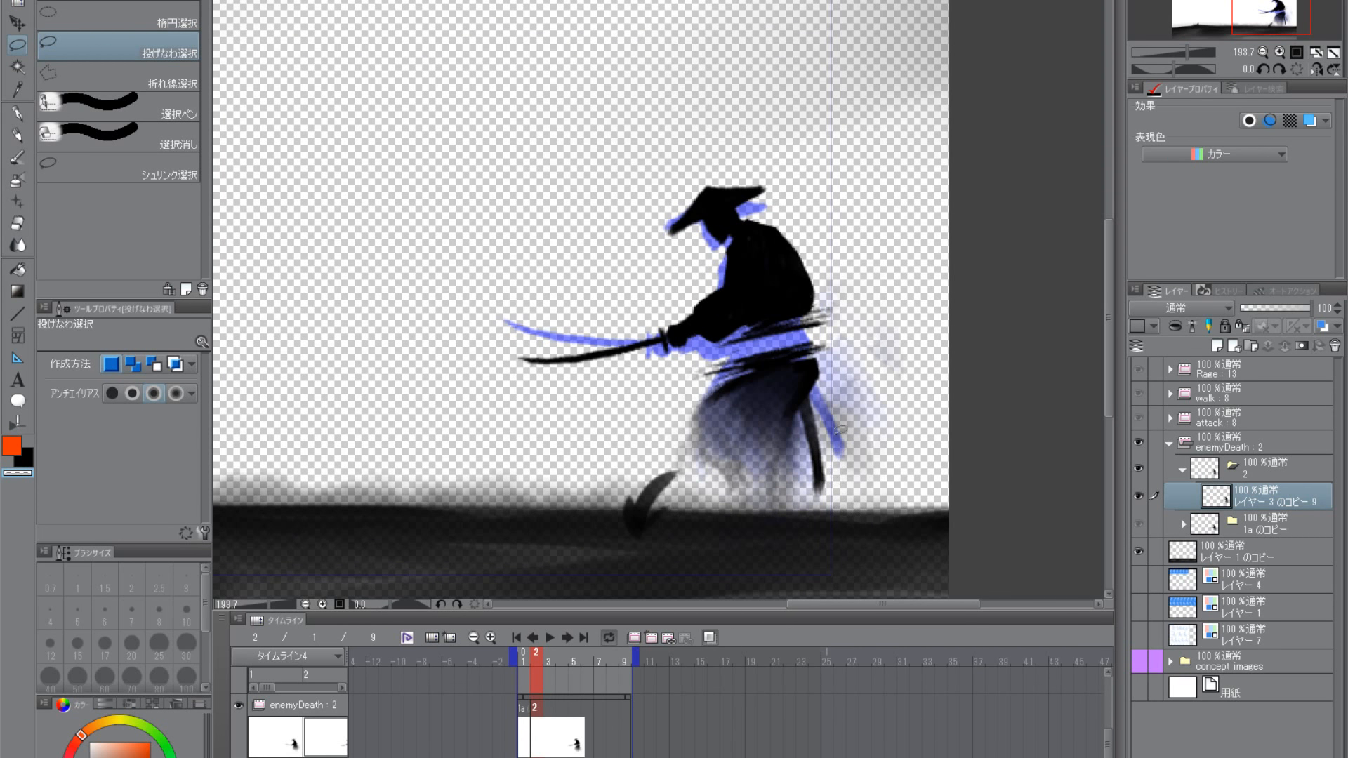
scroll(864, 483, down, 1)
mouse_move(842, 508)
mouse_down()
mouse_move(877, 377)
mouse_move(689, 241)
mouse_up()
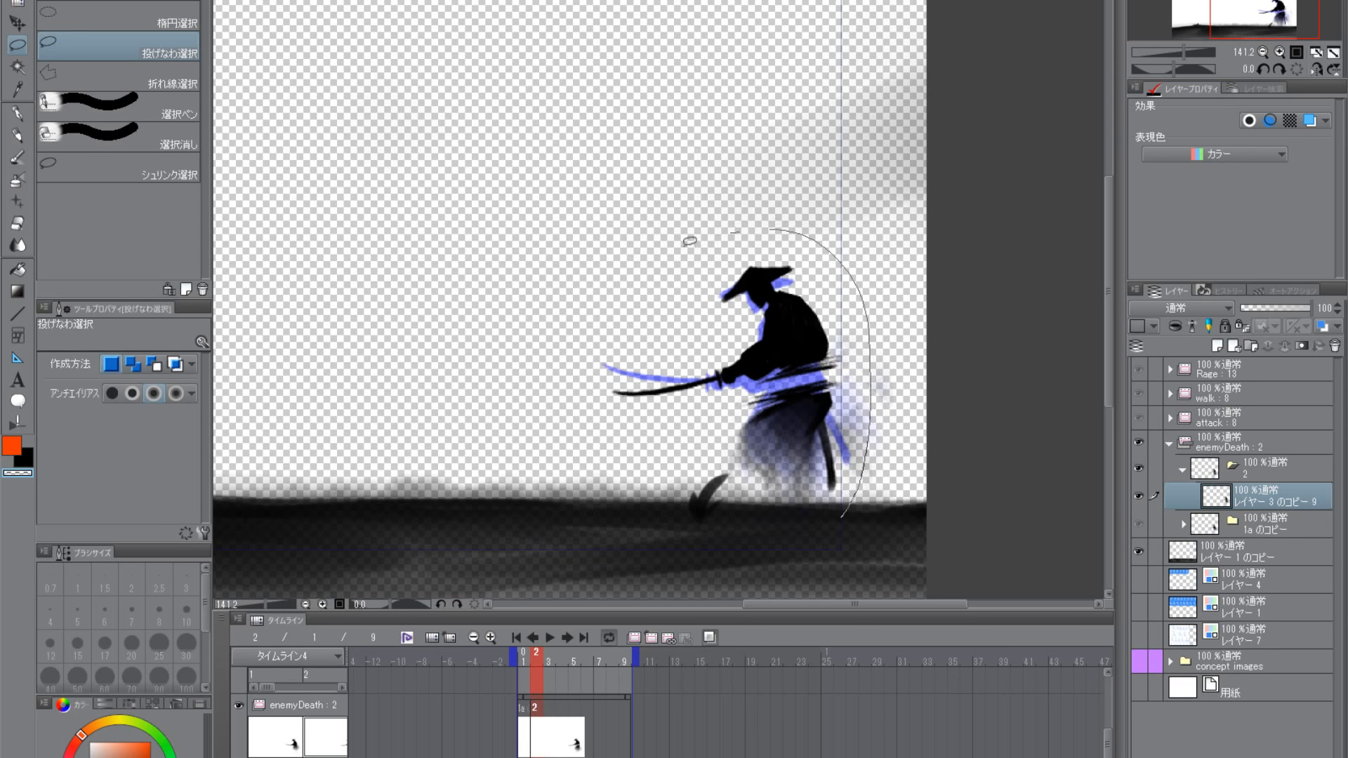
drag(877, 551, 869, 555)
click(17, 25)
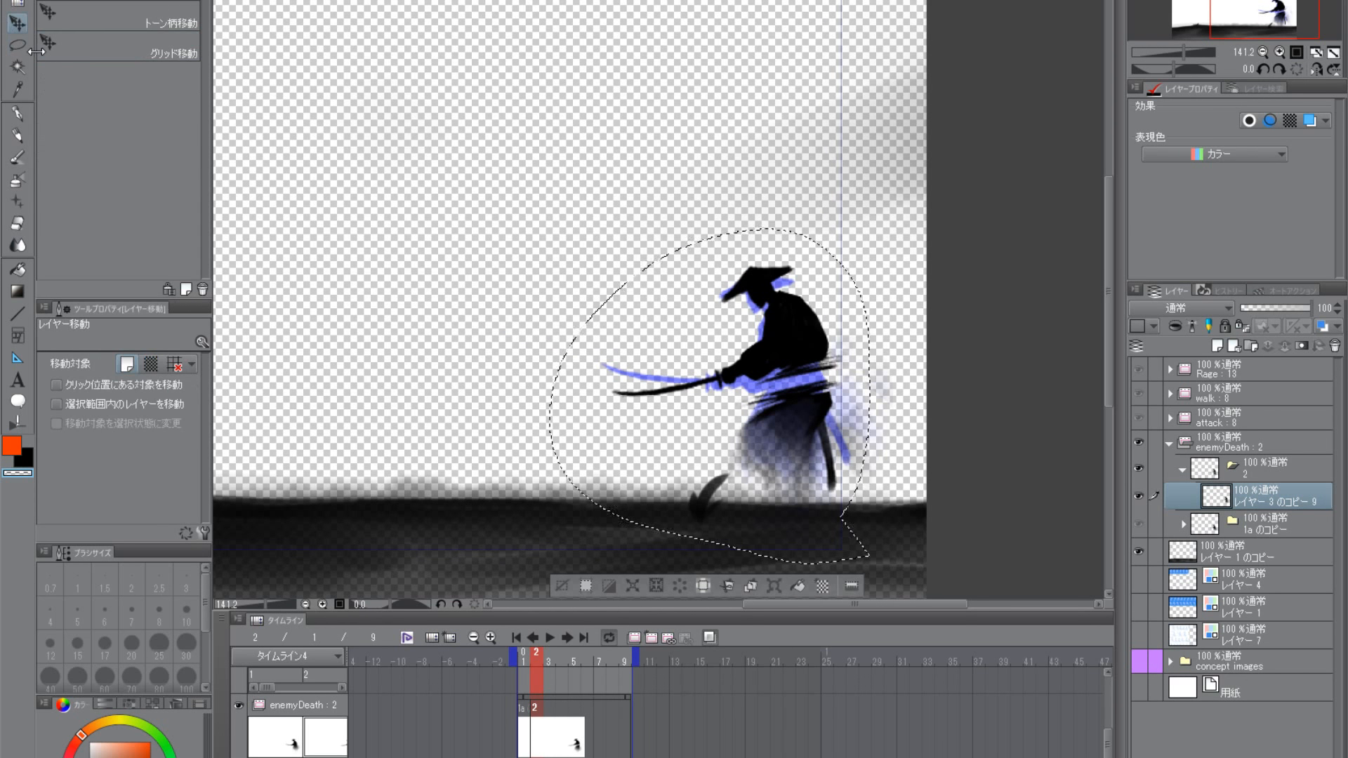
drag(813, 452, 812, 456)
key(ctrl+t)
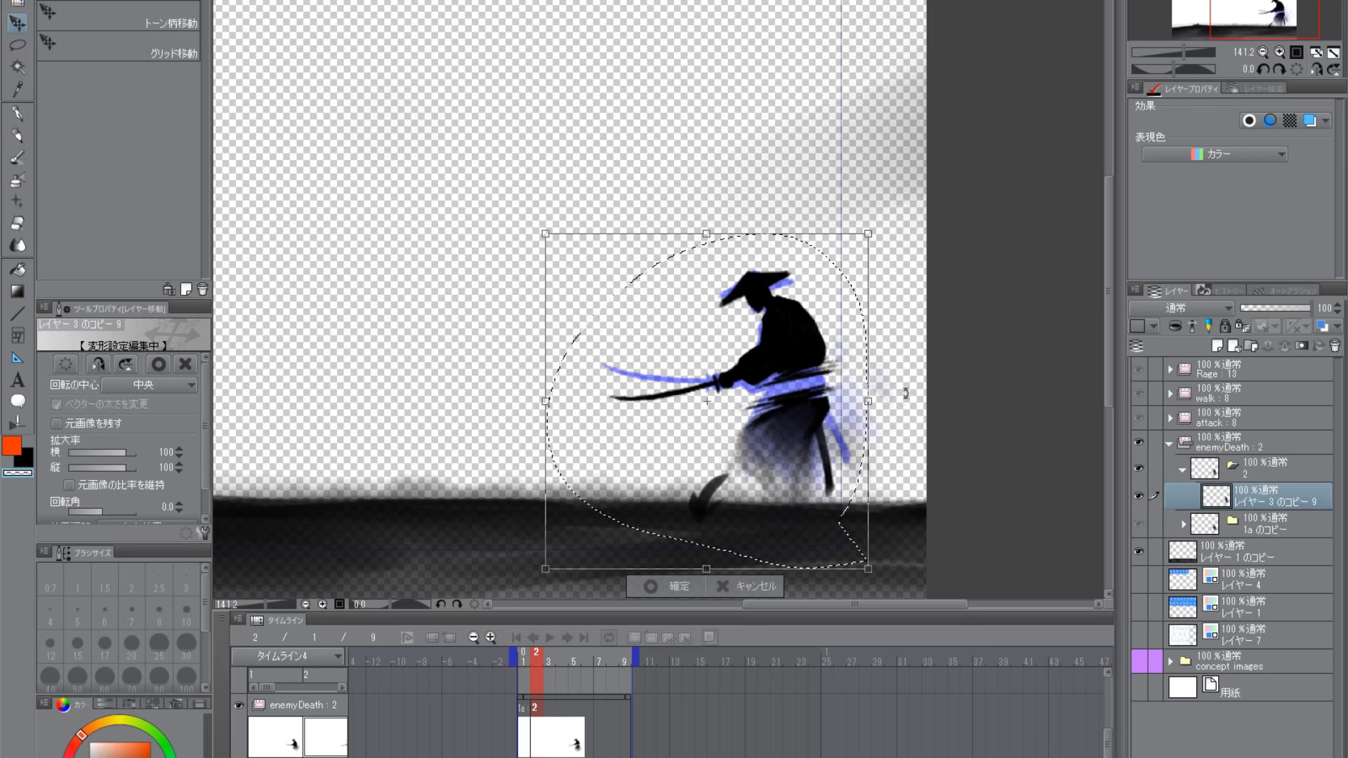
drag(910, 409, 908, 412)
mouse_move(810, 462)
mouse_down()
mouse_move(827, 458)
mouse_move(804, 462)
mouse_up()
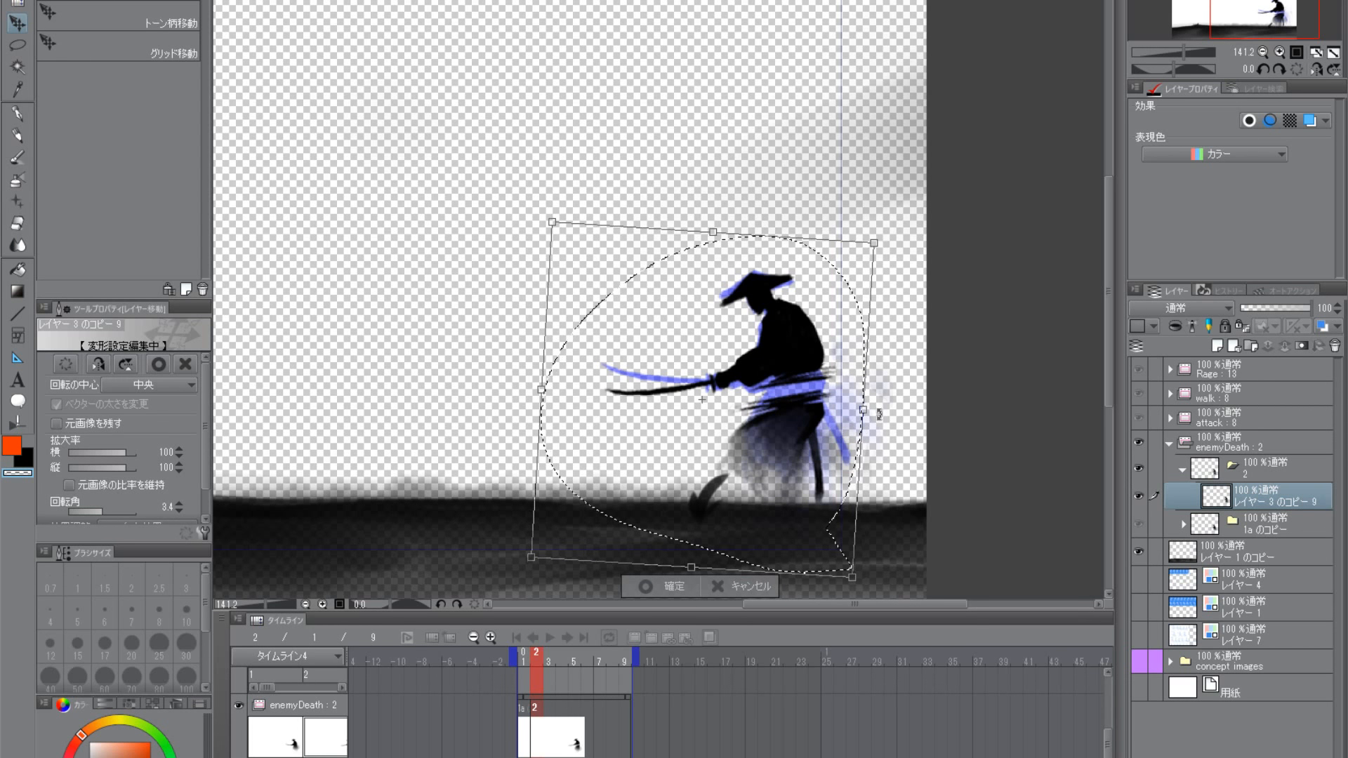
drag(879, 414, 880, 419)
drag(790, 461, 790, 462)
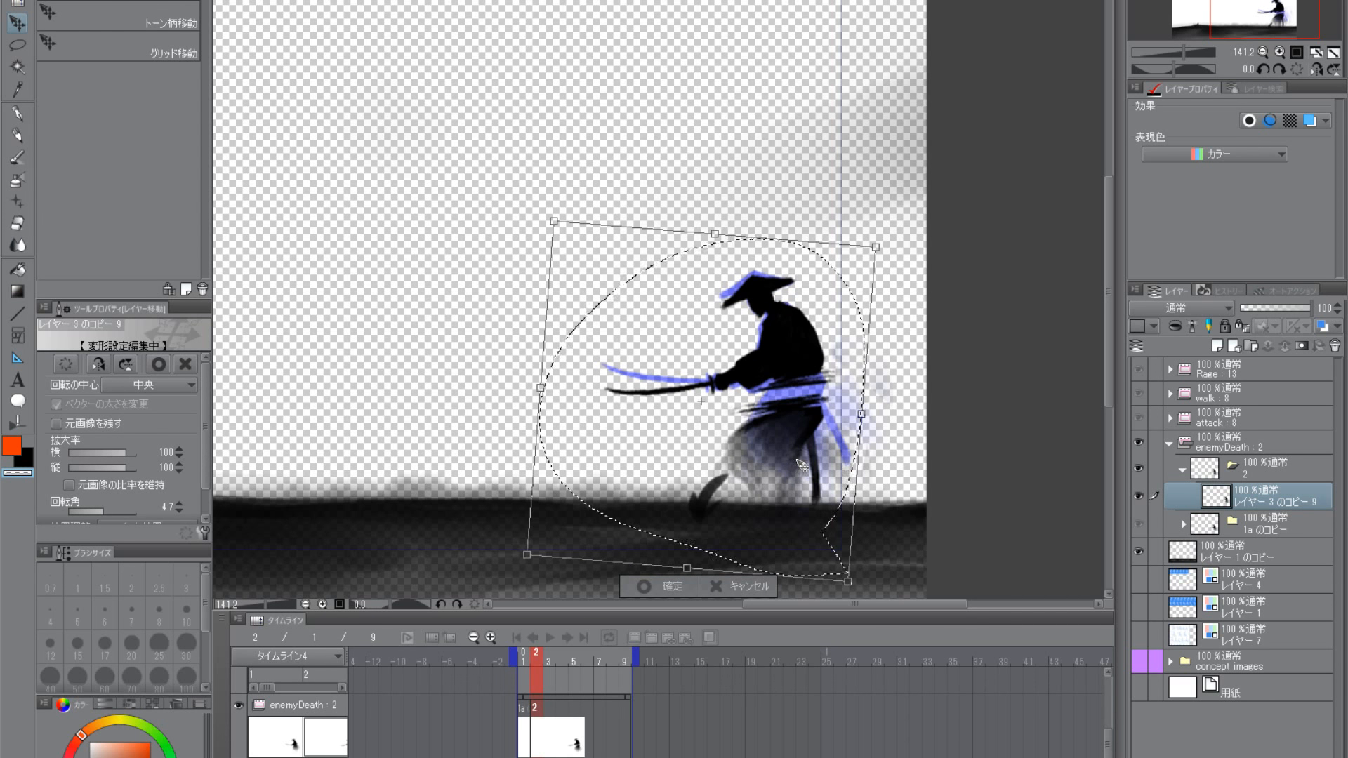
key(Return)
key(ctrl+d)
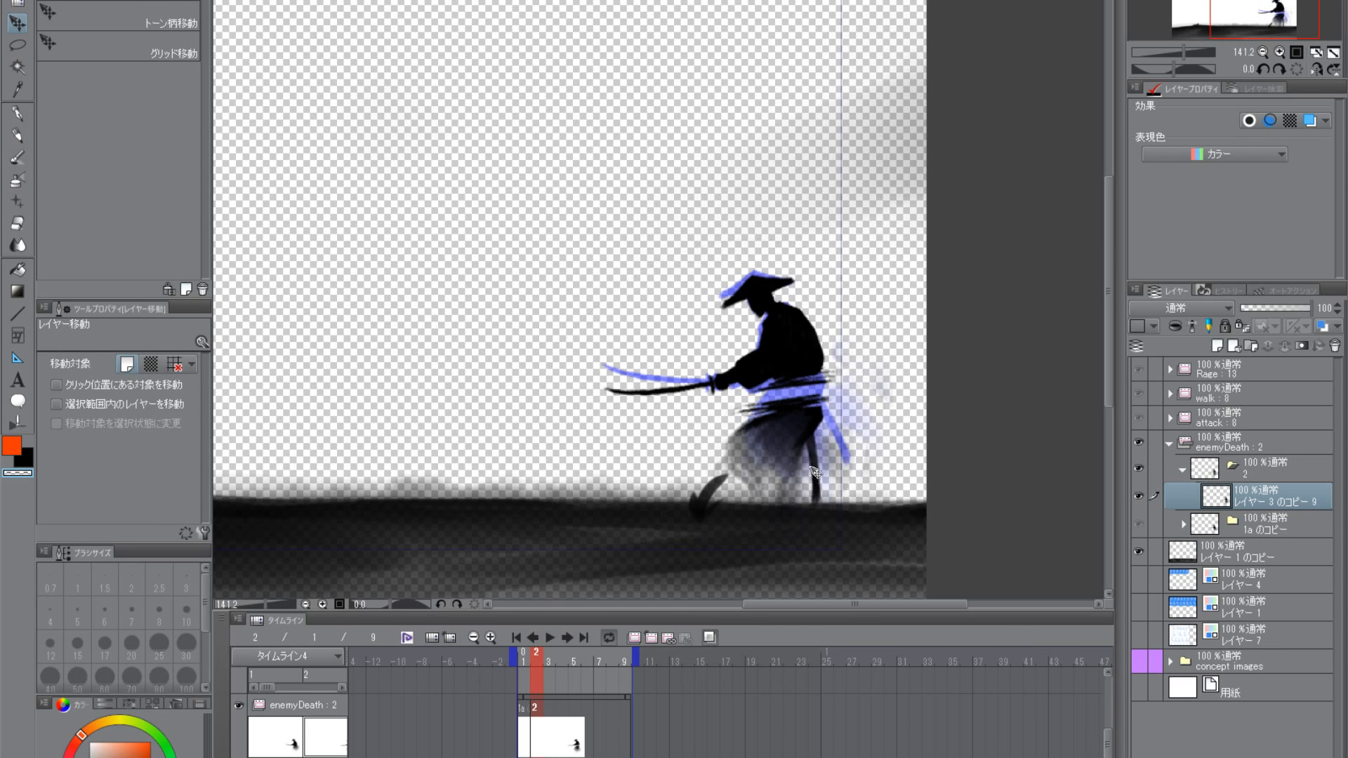
mouse_move(524, 659)
mouse_down()
mouse_move(511, 658)
mouse_move(533, 660)
mouse_up()
- Lasso the waist strokes between torso and robe and move them slightly upward
click(27, 45)
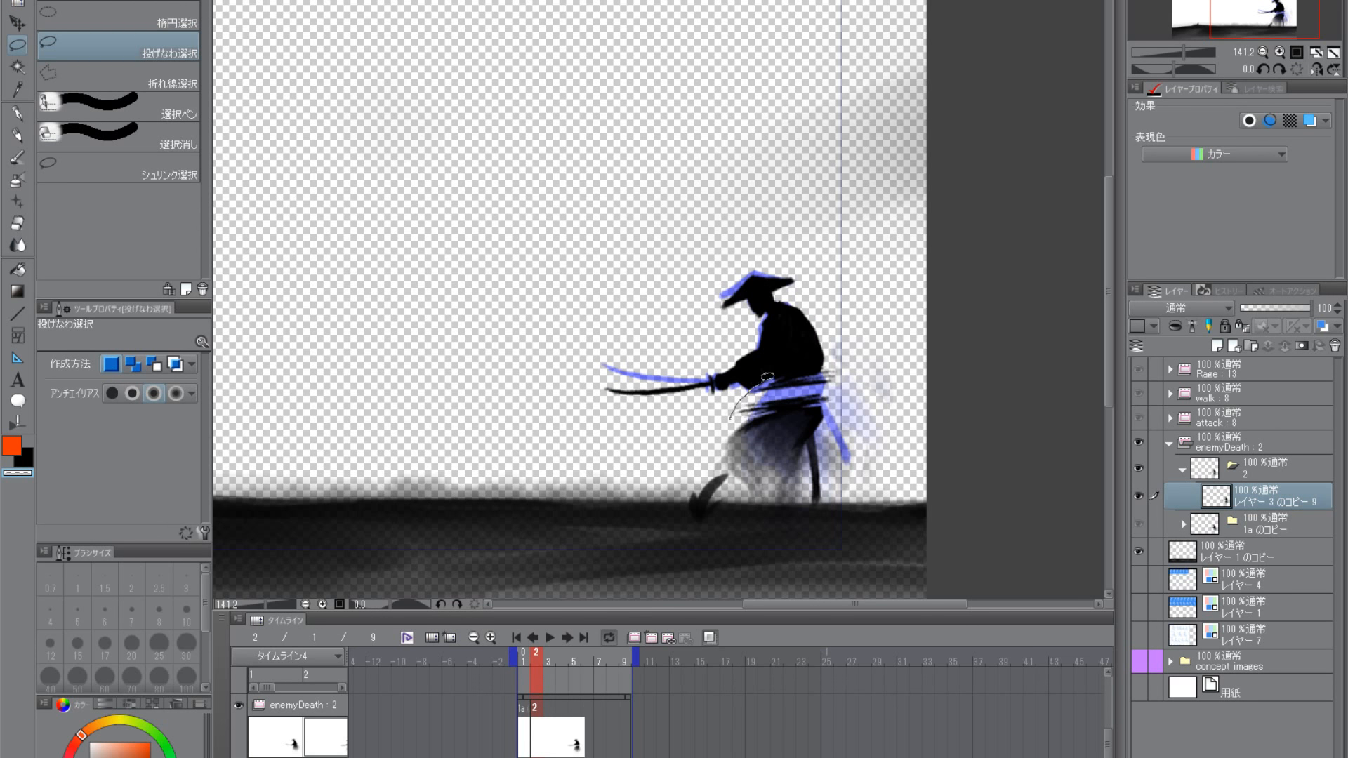
mouse_move(767, 377)
mouse_down()
mouse_move(860, 360)
mouse_move(853, 402)
mouse_move(714, 422)
mouse_up()
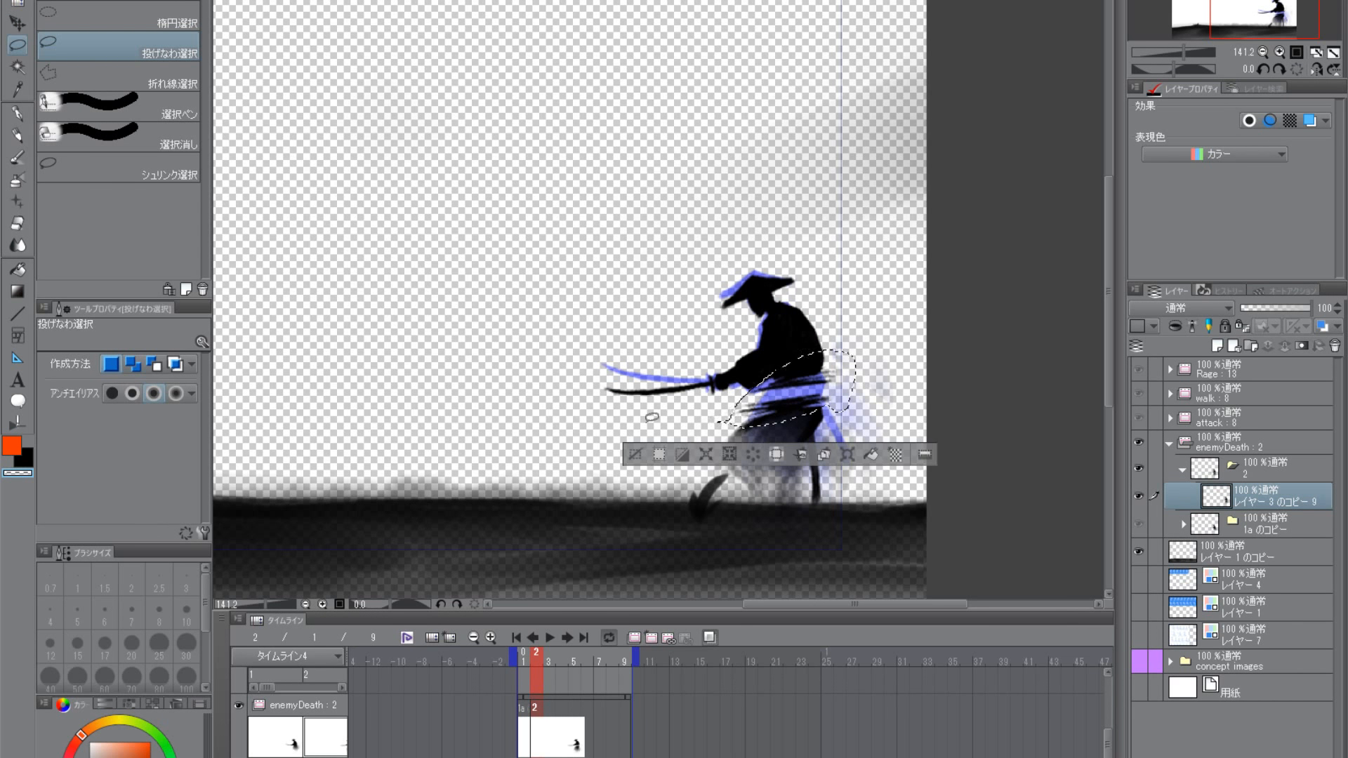
key(k)
drag(806, 409, 809, 400)
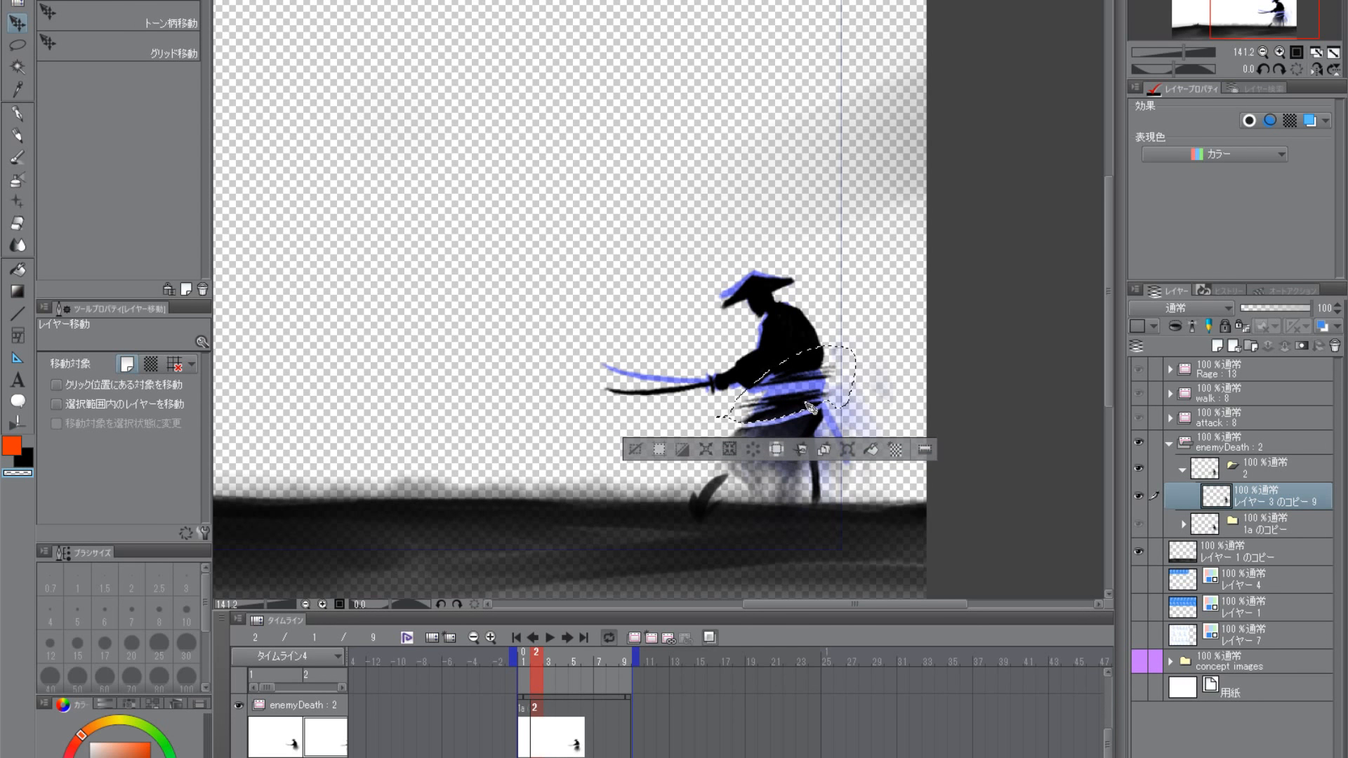
key(ctrl+d)
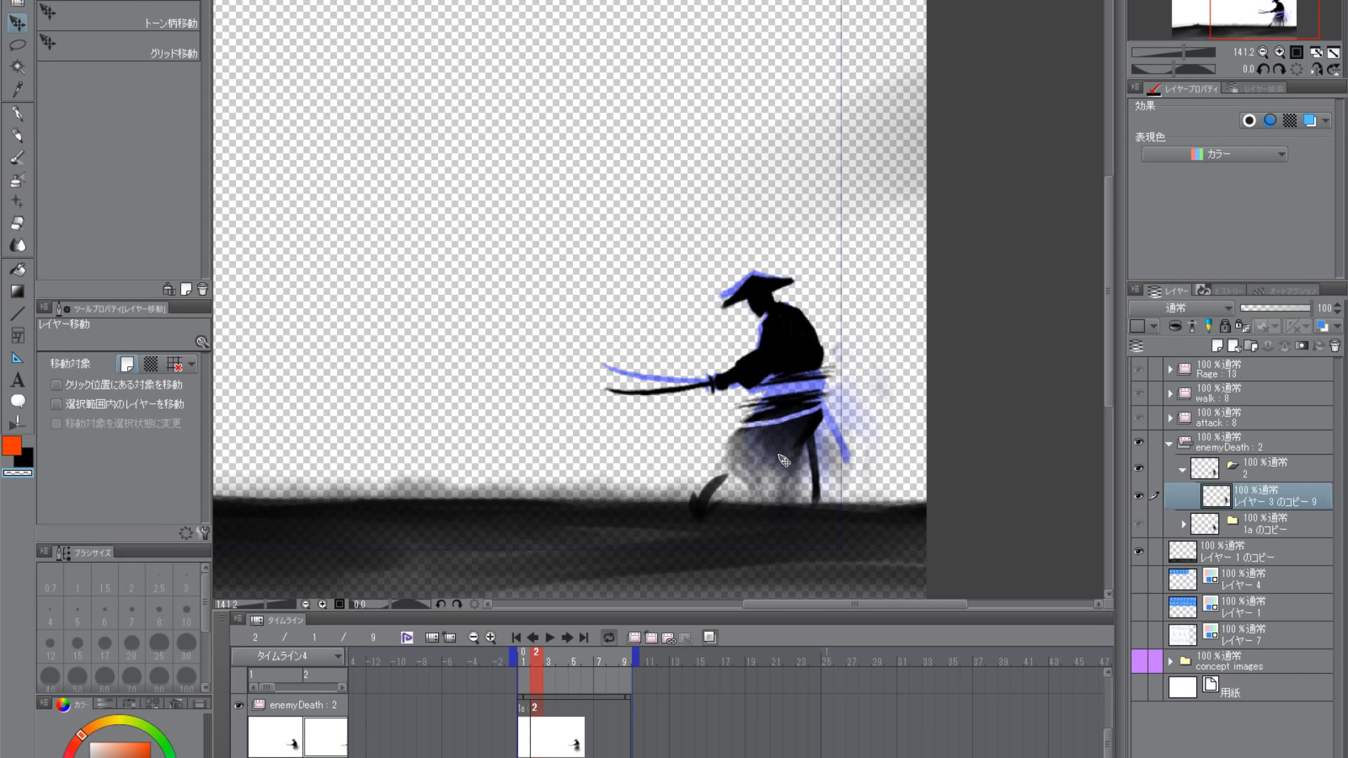
- Fill the gap at the robe's top in black, and darken and widen the robe with the にじみ薄墨 brush at size 40
click(18, 157)
click(31, 460)
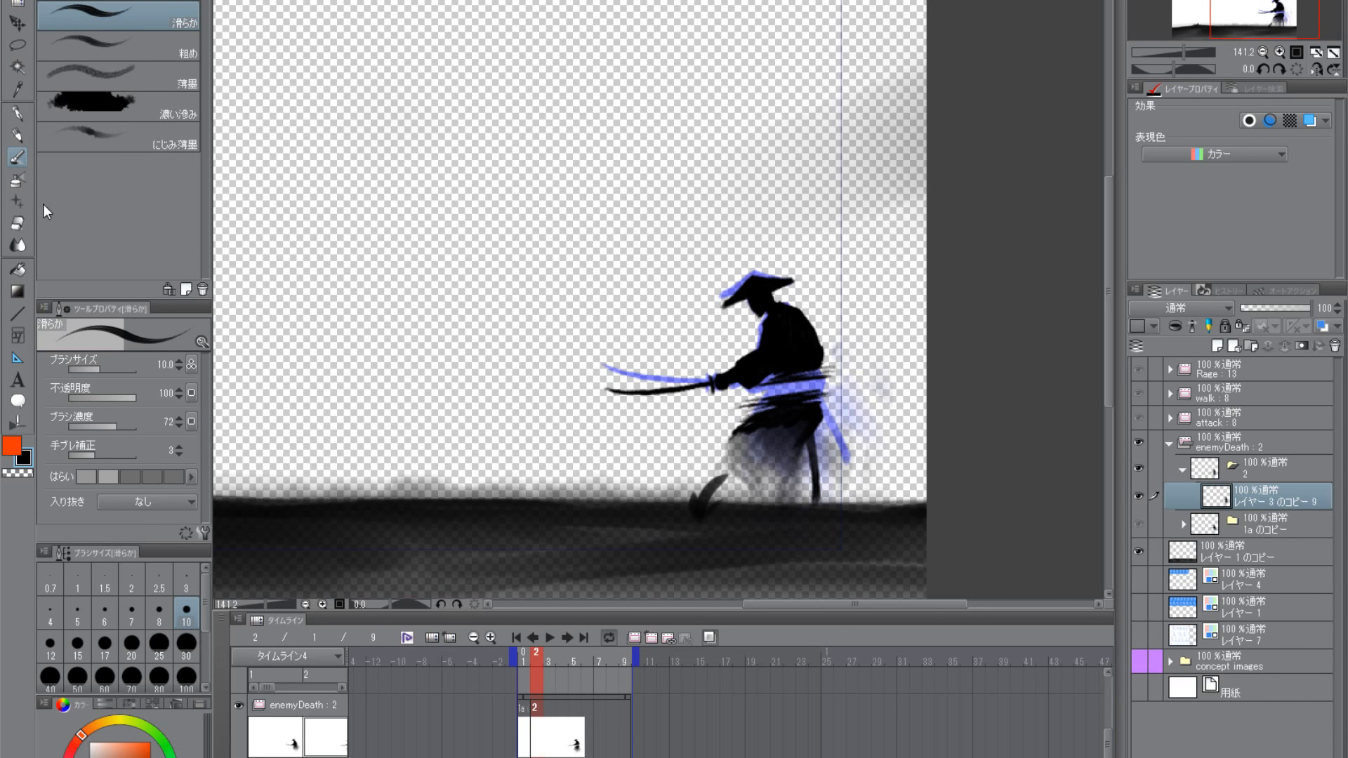
click(117, 137)
scroll(921, 502, up, 3)
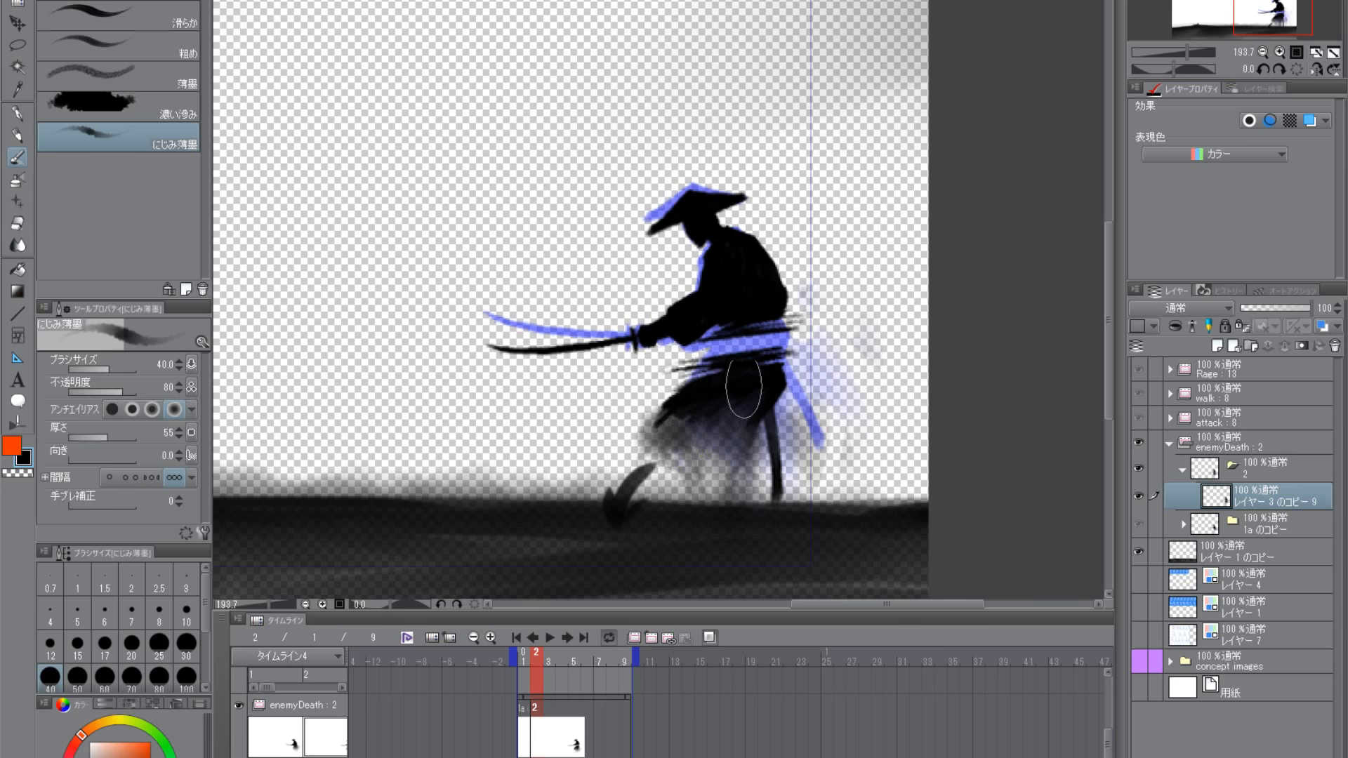
mouse_move(731, 425)
mouse_down()
mouse_move(653, 475)
mouse_move(680, 409)
mouse_move(648, 432)
mouse_move(715, 437)
mouse_move(734, 484)
mouse_up()
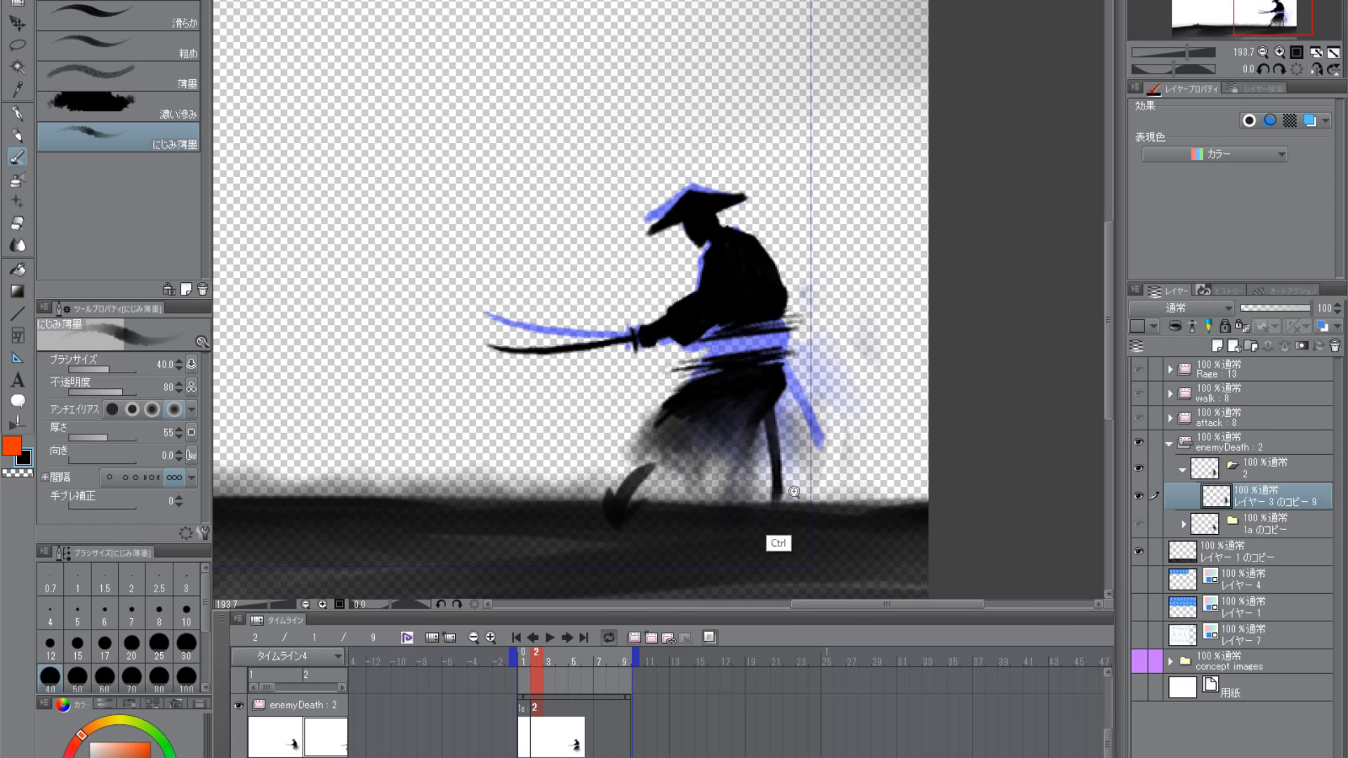
scroll(791, 495, down, 3)
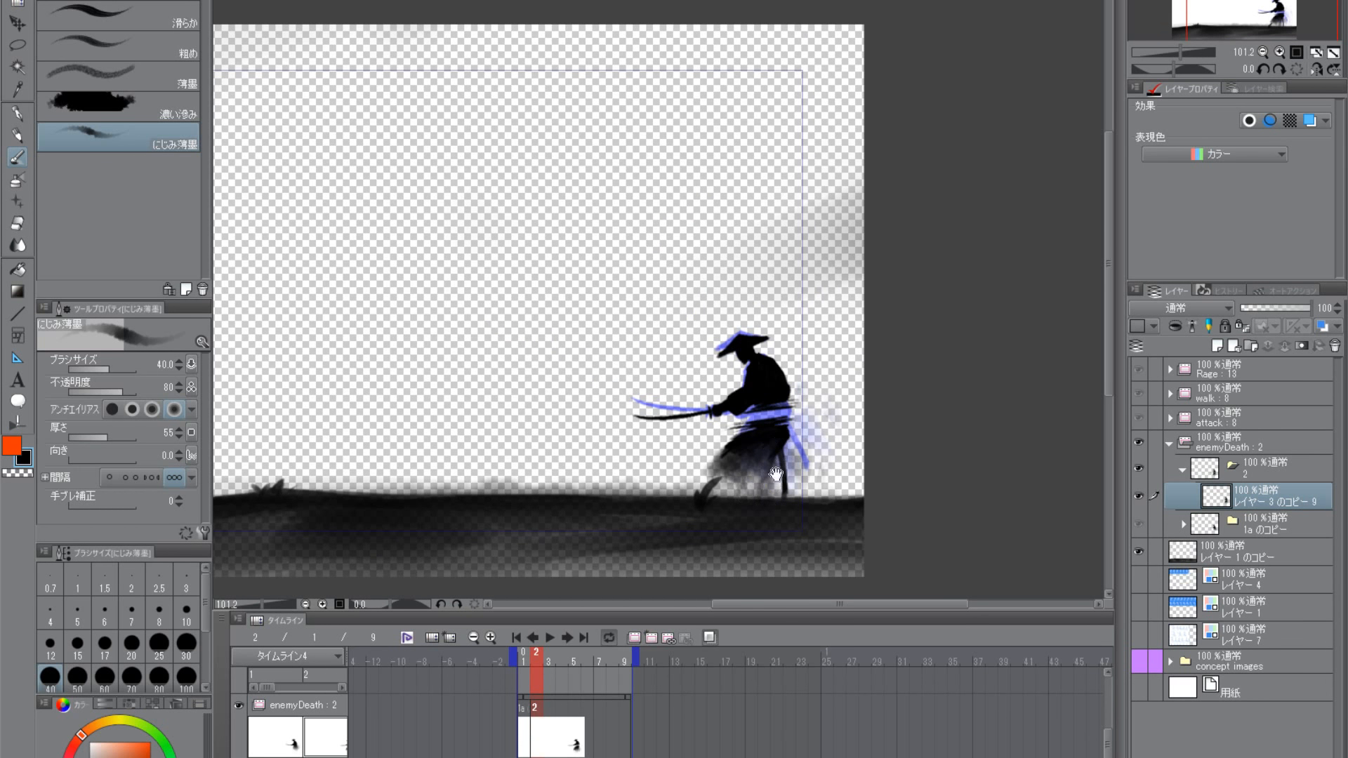
scroll(772, 492, down, 1)
scroll(727, 534, up, 2)
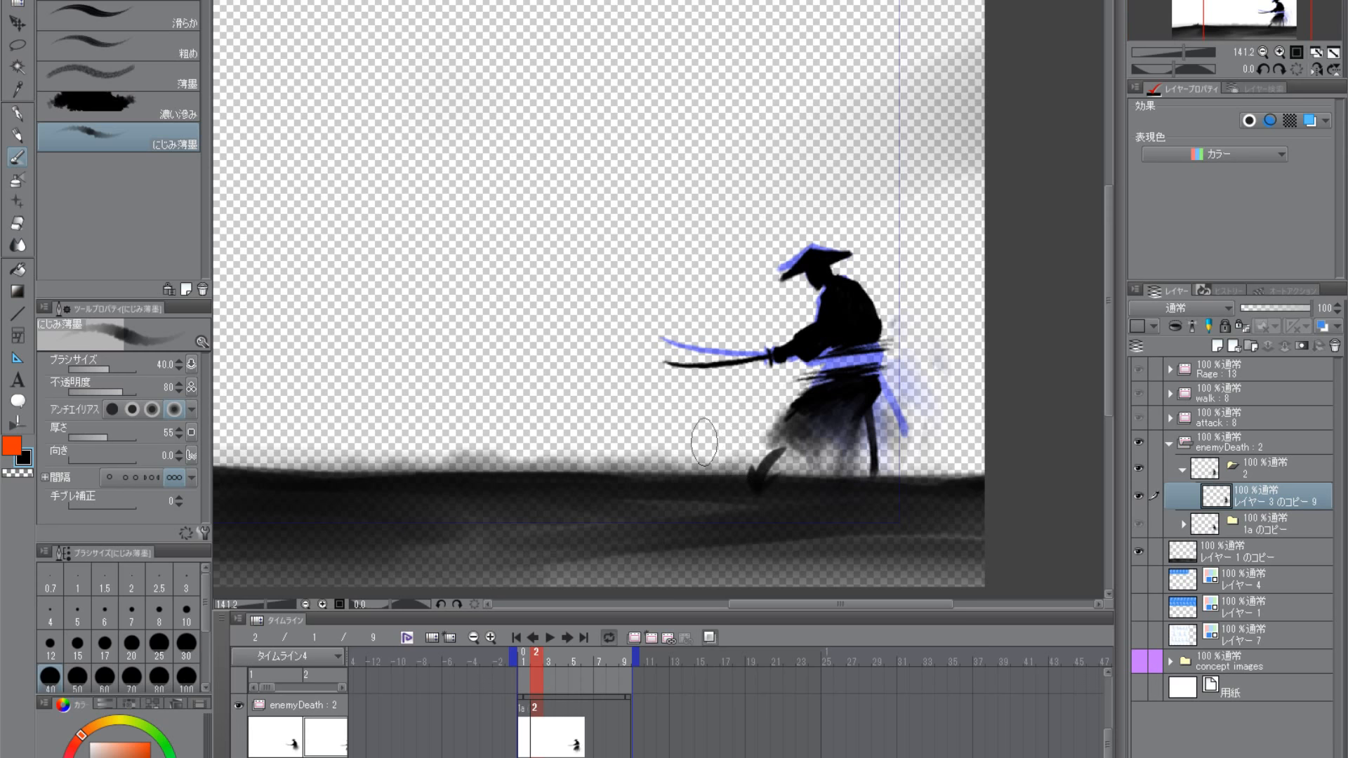
- Lasso the samurai's hat and head and lower them slightly towards the shoulders
key(m)
scroll(772, 295, up, 2)
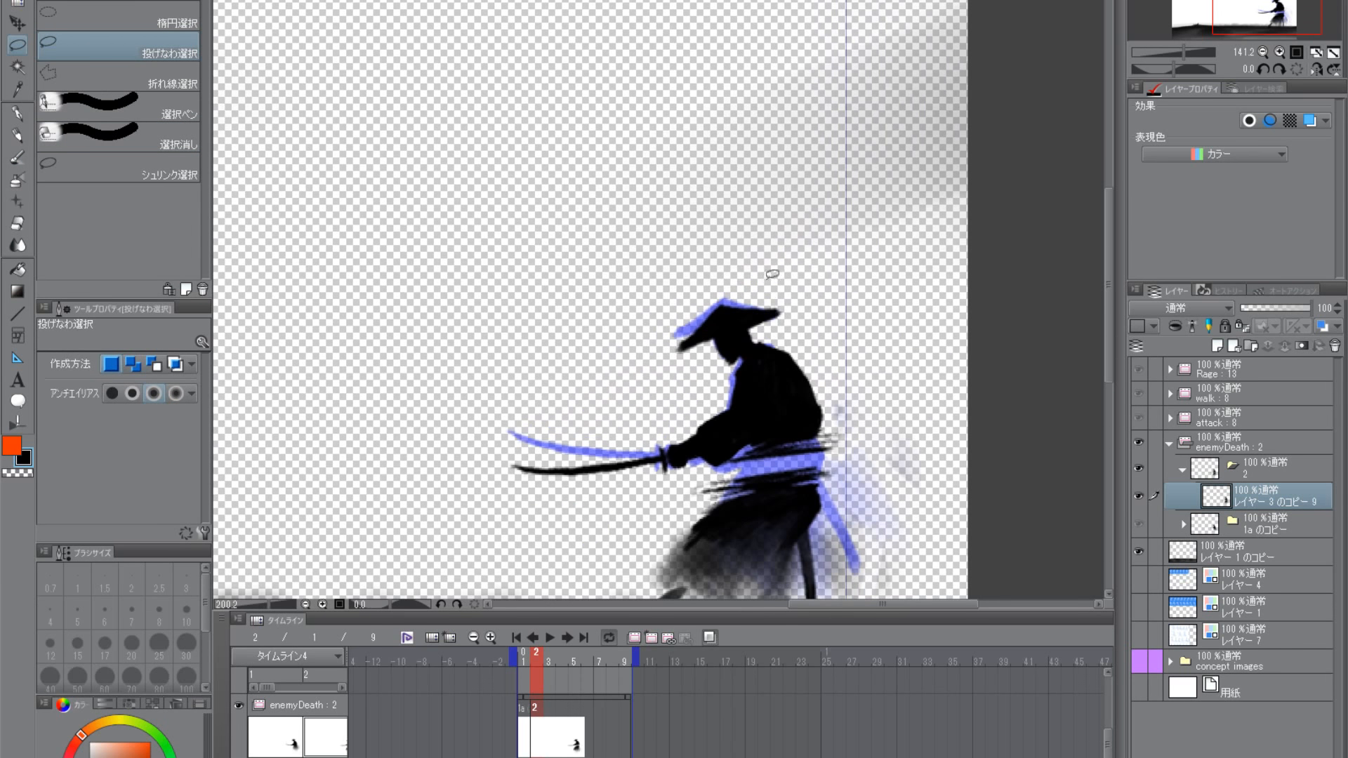
mouse_move(675, 324)
mouse_down()
mouse_move(688, 372)
mouse_move(743, 363)
mouse_move(788, 319)
mouse_move(738, 275)
mouse_up()
key(ctrl+d)
key(b)
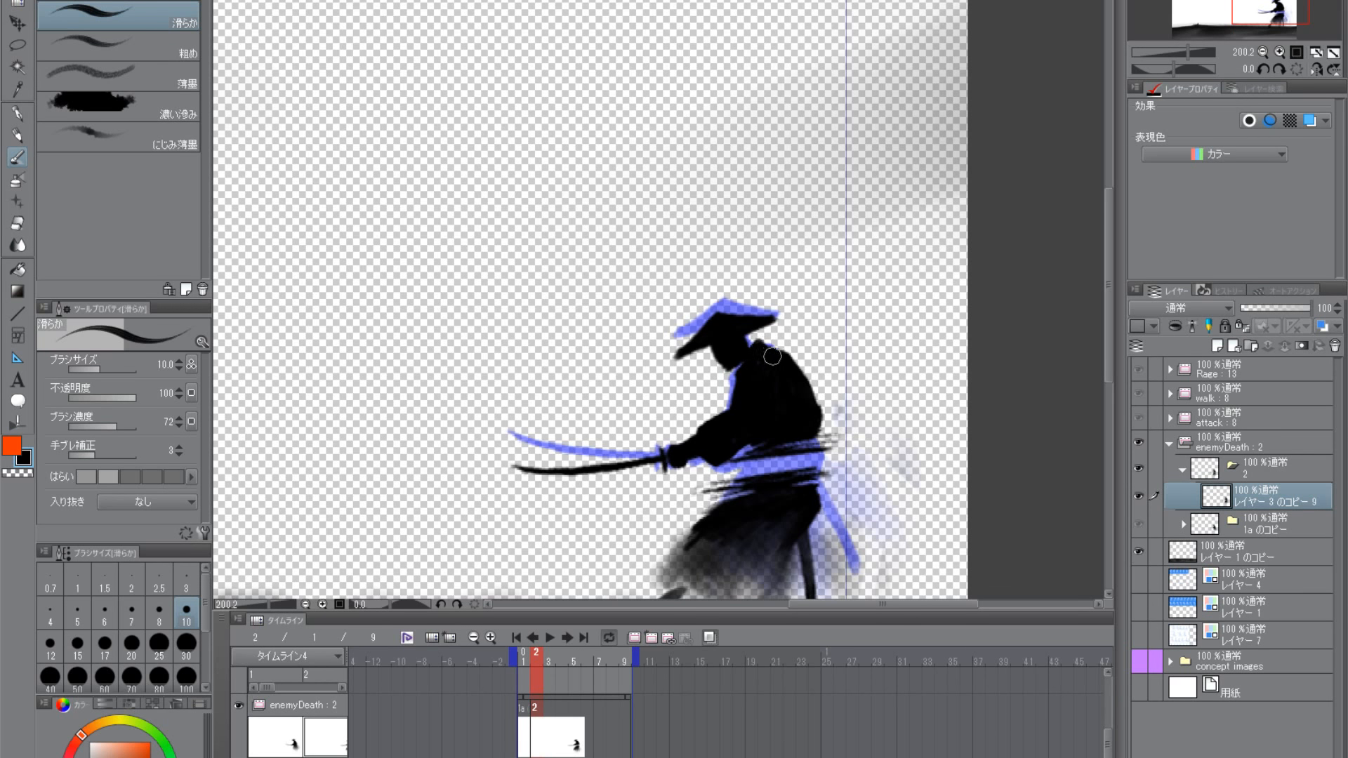
- Duplicate cel folder 2 in enemyDeath as cel 3 and assign it to frame 3 of the timeline
scroll(772, 356, down, 5)
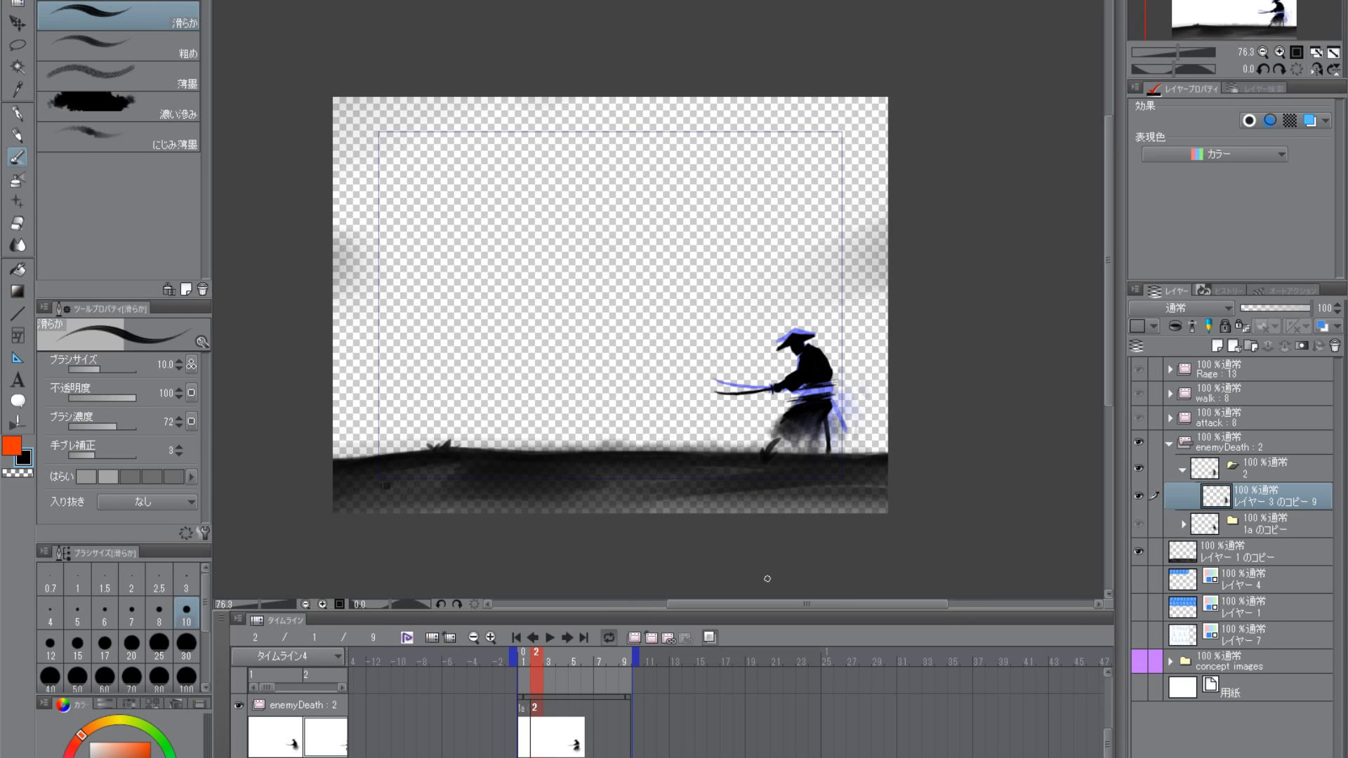
click(1139, 496)
click(1140, 497)
click(1182, 471)
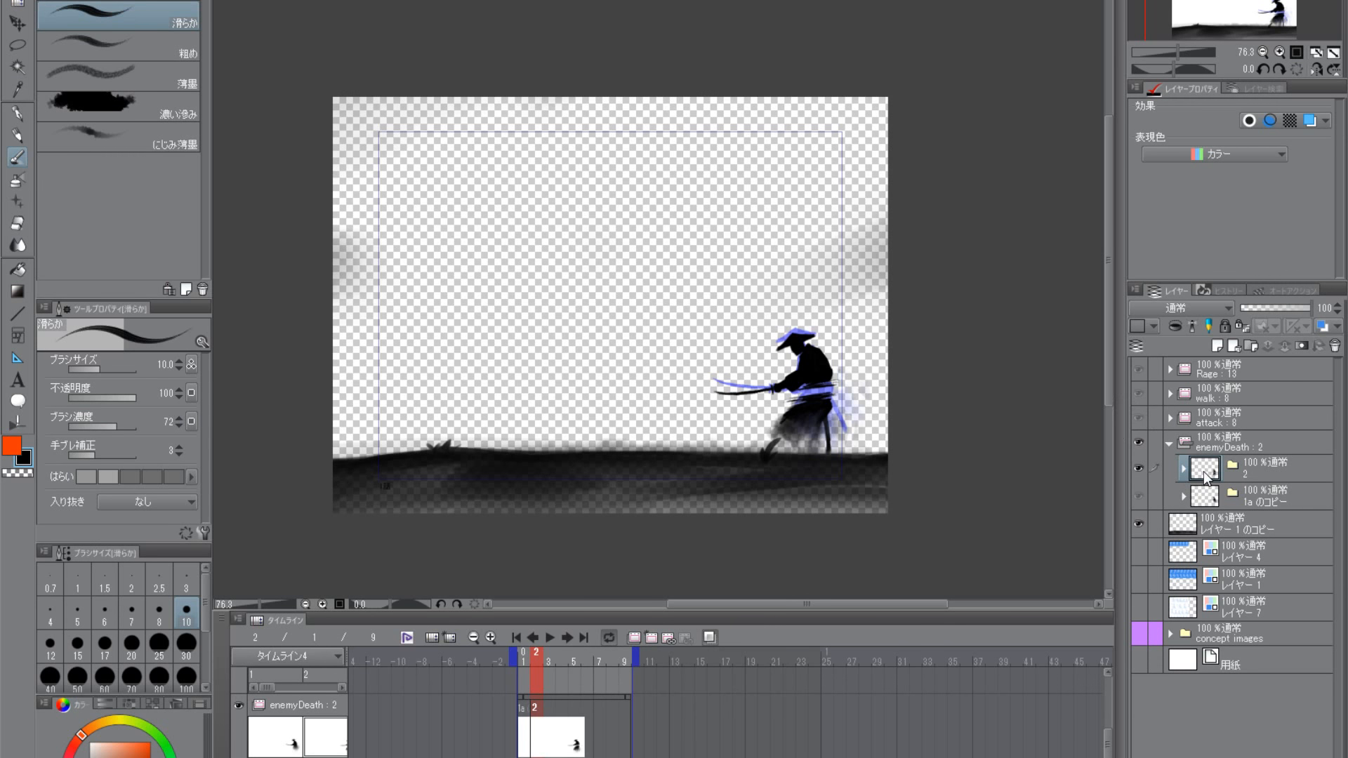
drag(1211, 479, 1216, 349)
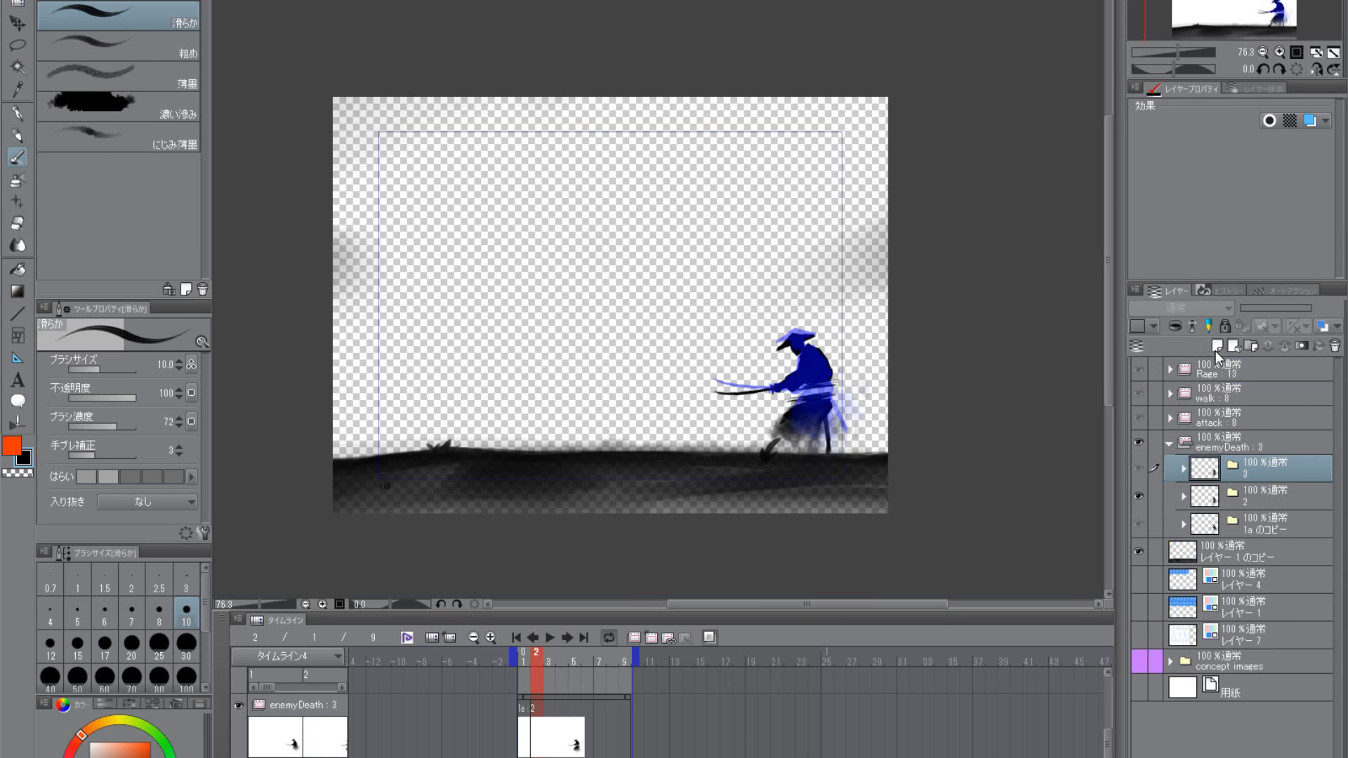
right_click(549, 707)
click(582, 691)
- Delete all artwork on the レイヤー 3 のコピー 9 layer inside cel folder 3 and remove the selection
click(1184, 469)
click(1224, 496)
key(ctrl+a)
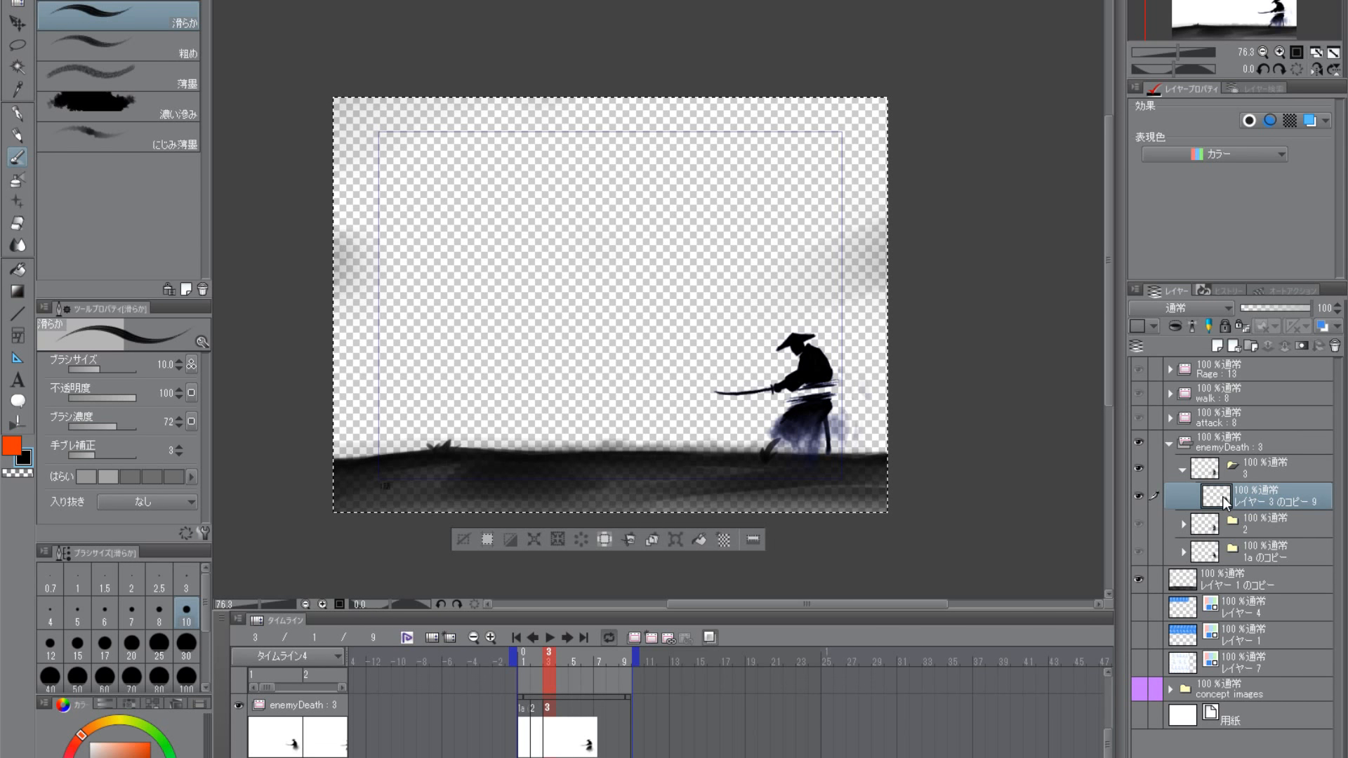
key(Delete)
key(ctrl+d)
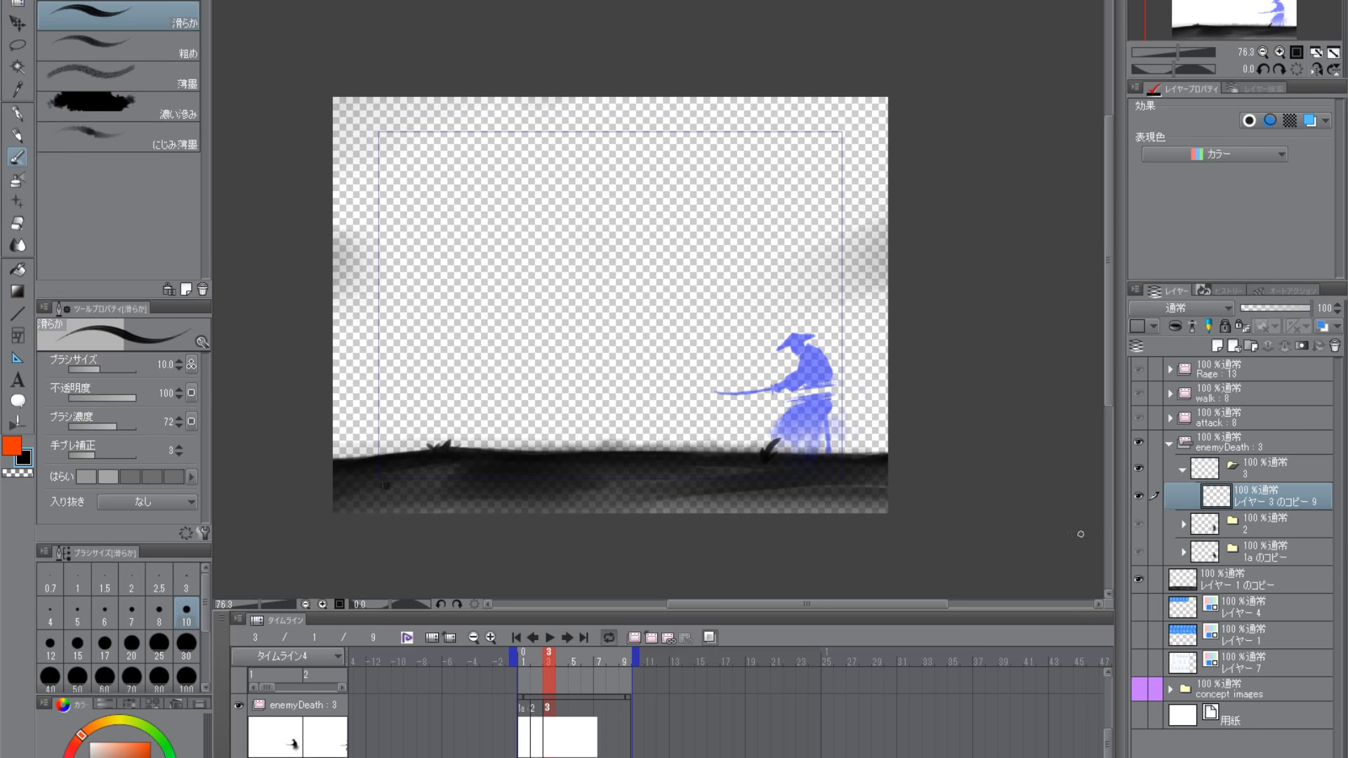
- Ready the 滑らか brush for redrawing the samurai in frame 3, close up on the previous frame's onion-skin figure
click(17, 180)
click(17, 159)
scroll(825, 494, up, 4)
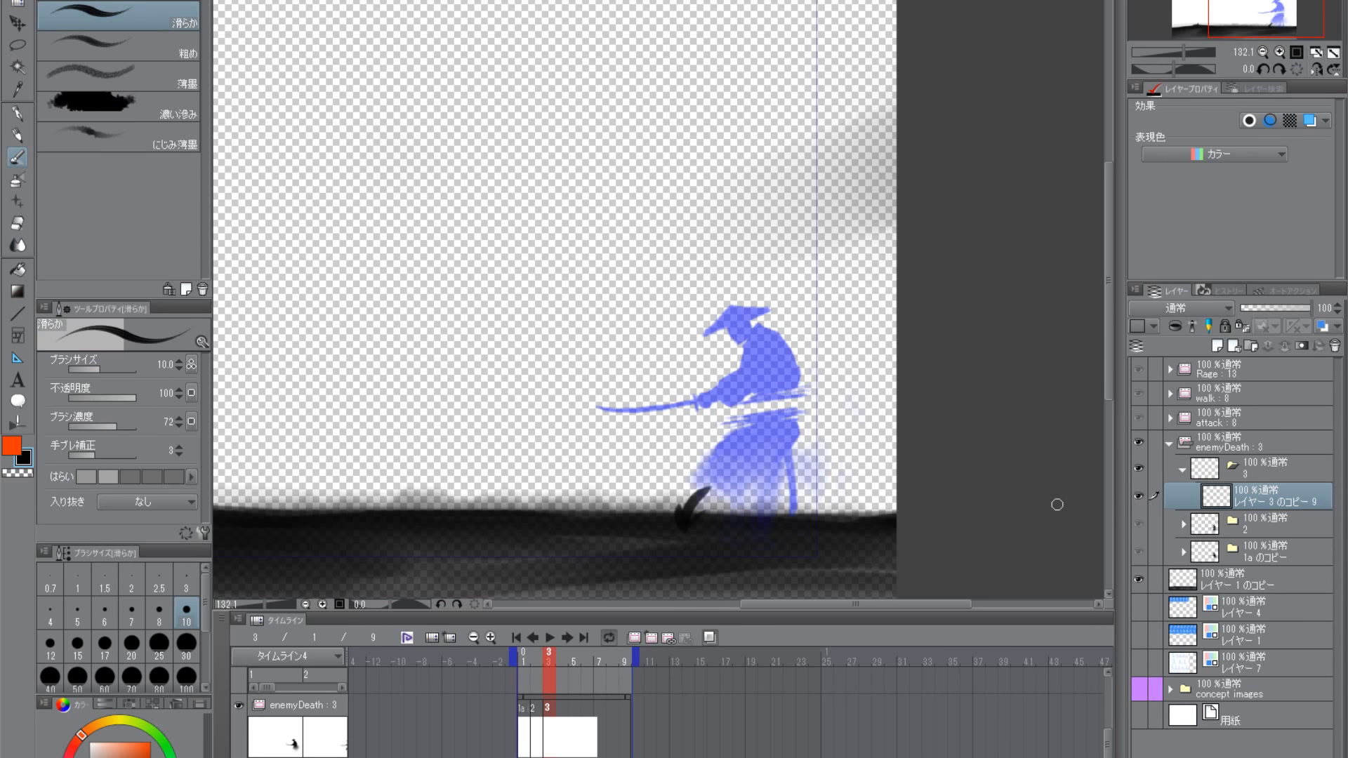
scroll(789, 467, up, 2)
scroll(789, 482, down, 2)
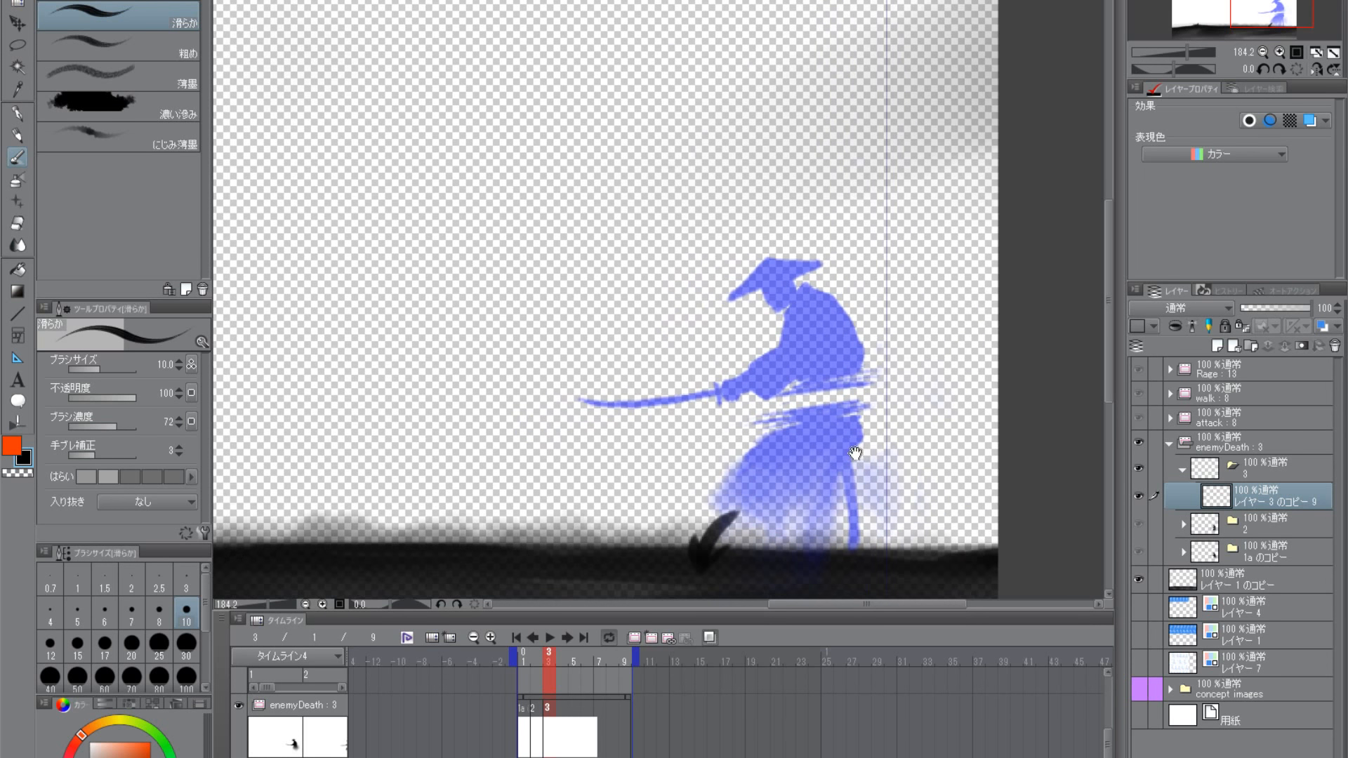
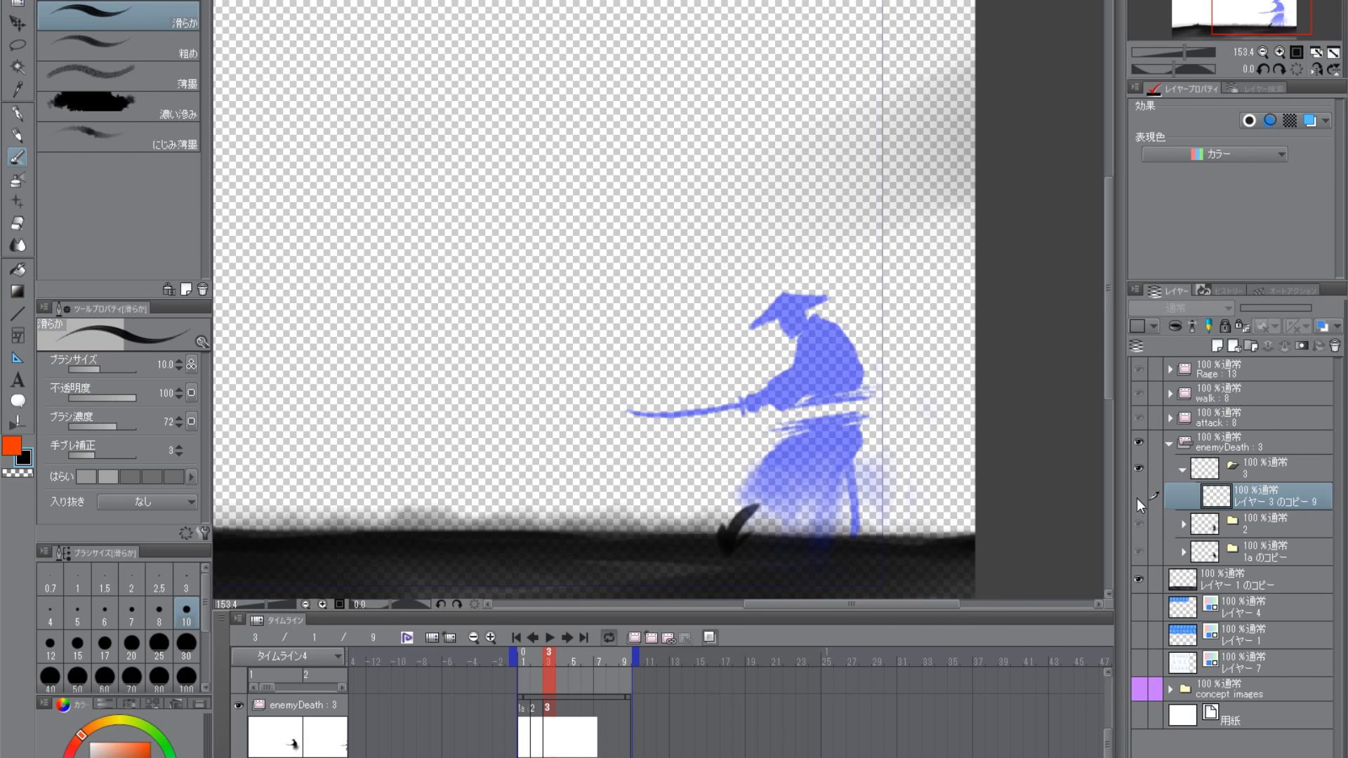
scroll(1031, 450, up, 3)
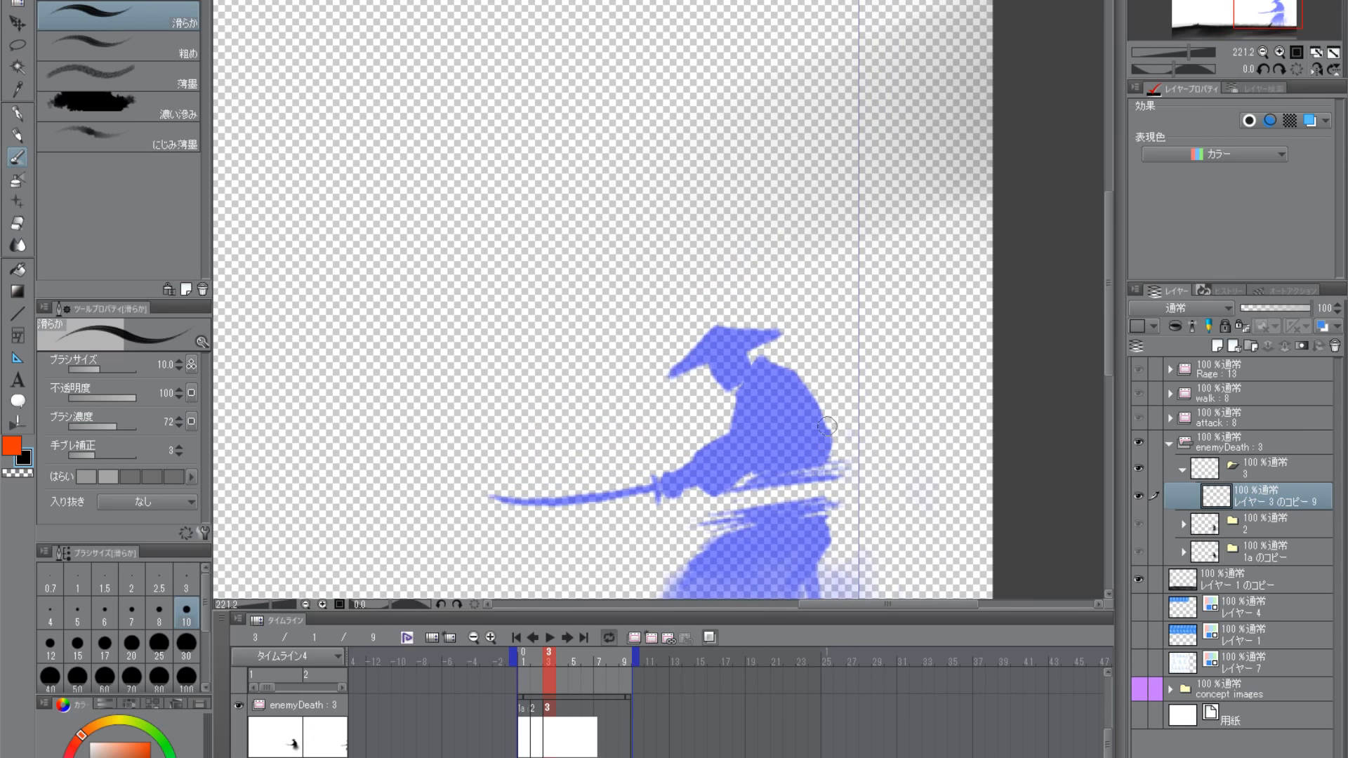
mouse_move(760, 363)
mouse_down()
mouse_move(737, 394)
mouse_move(760, 367)
mouse_move(778, 383)
mouse_move(750, 392)
mouse_move(785, 377)
mouse_move(799, 394)
mouse_move(783, 376)
mouse_move(741, 407)
mouse_up()
key(ctrl+z)
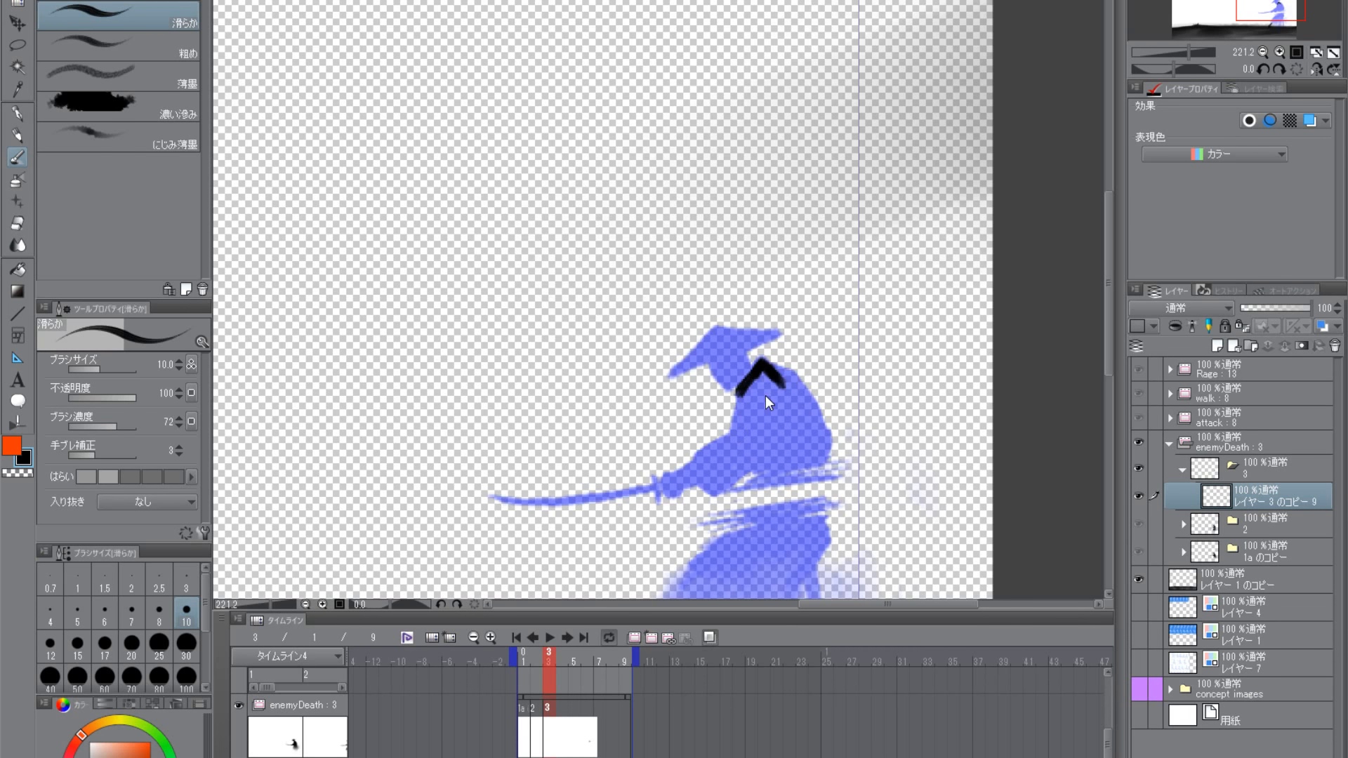
key(ctrl+z)
key(ctrl+z)
- Undo the deletion of the samurai artwork on frame 3's layer
mouse_move(763, 467)
mouse_down()
mouse_move(805, 336)
mouse_move(813, 372)
mouse_up()
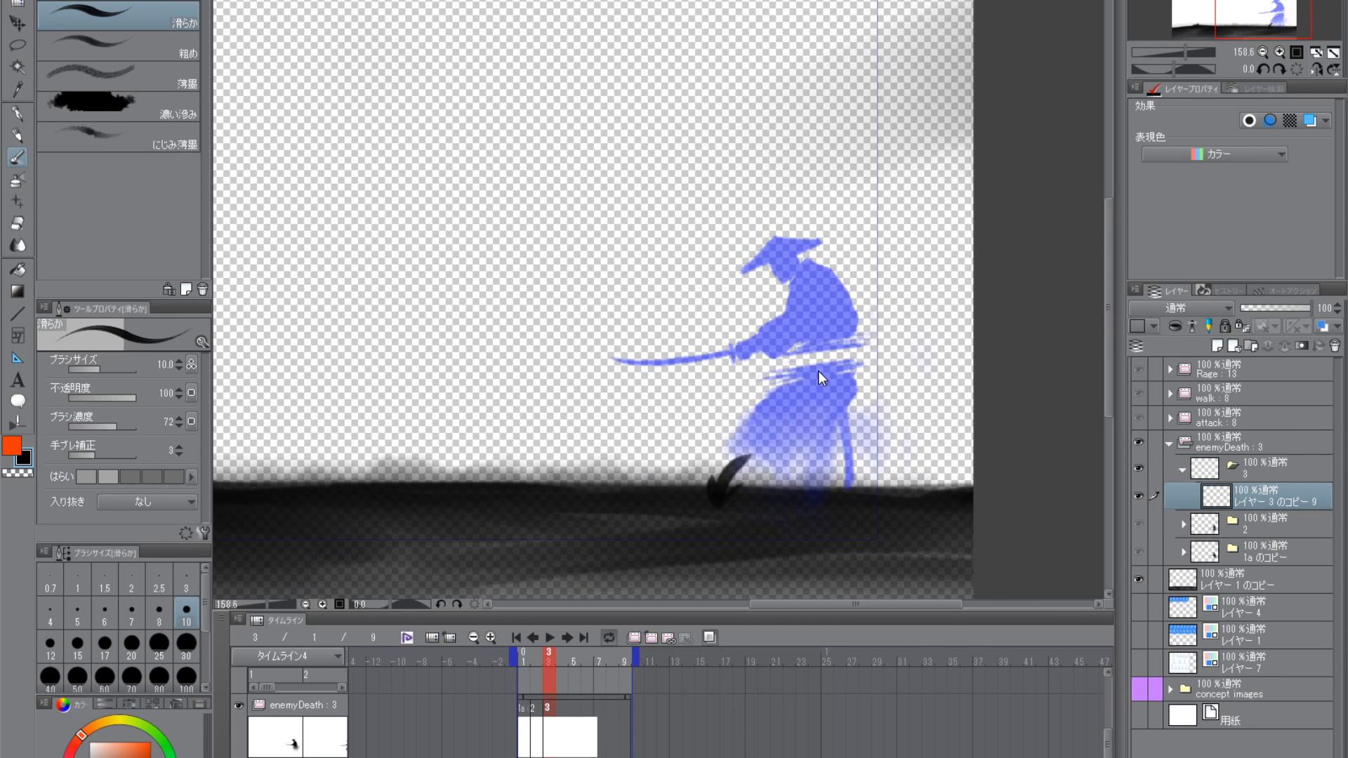
key(ctrl+z)
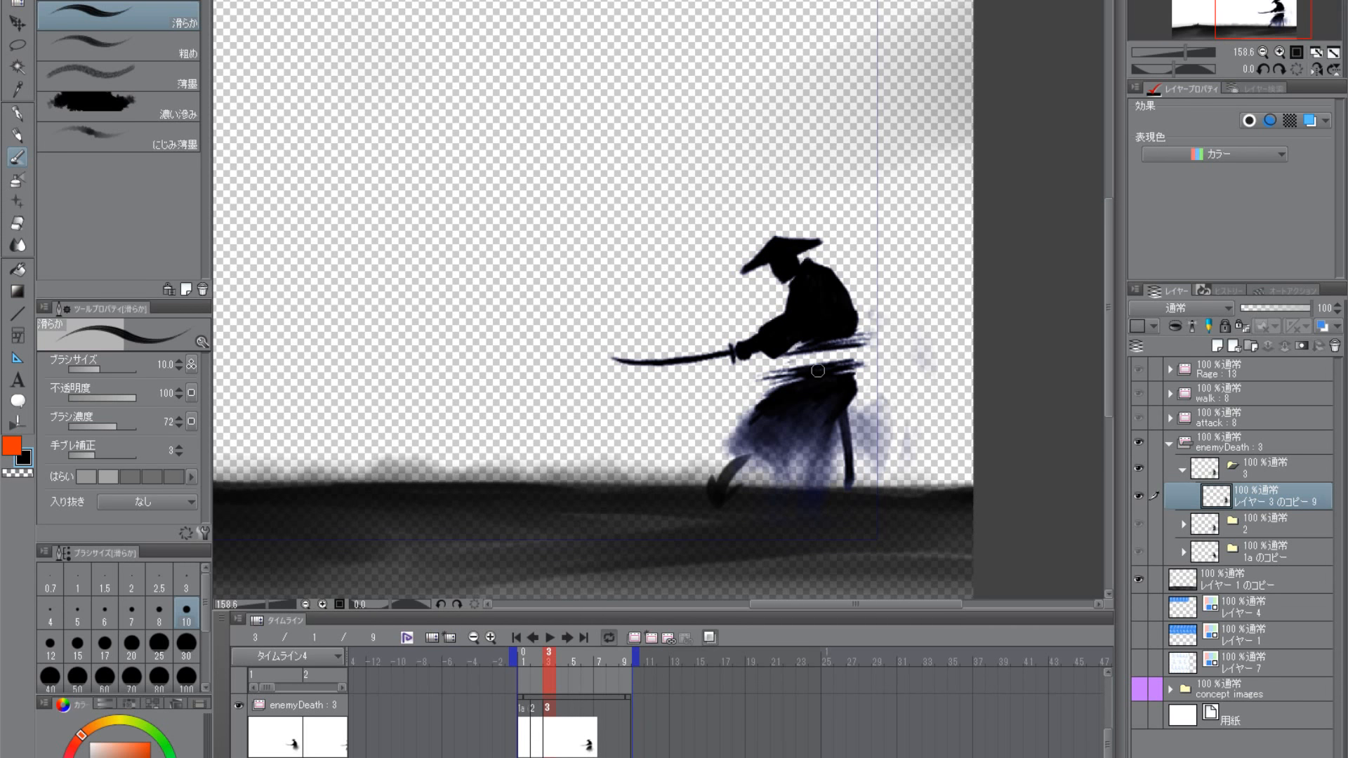
key(m)
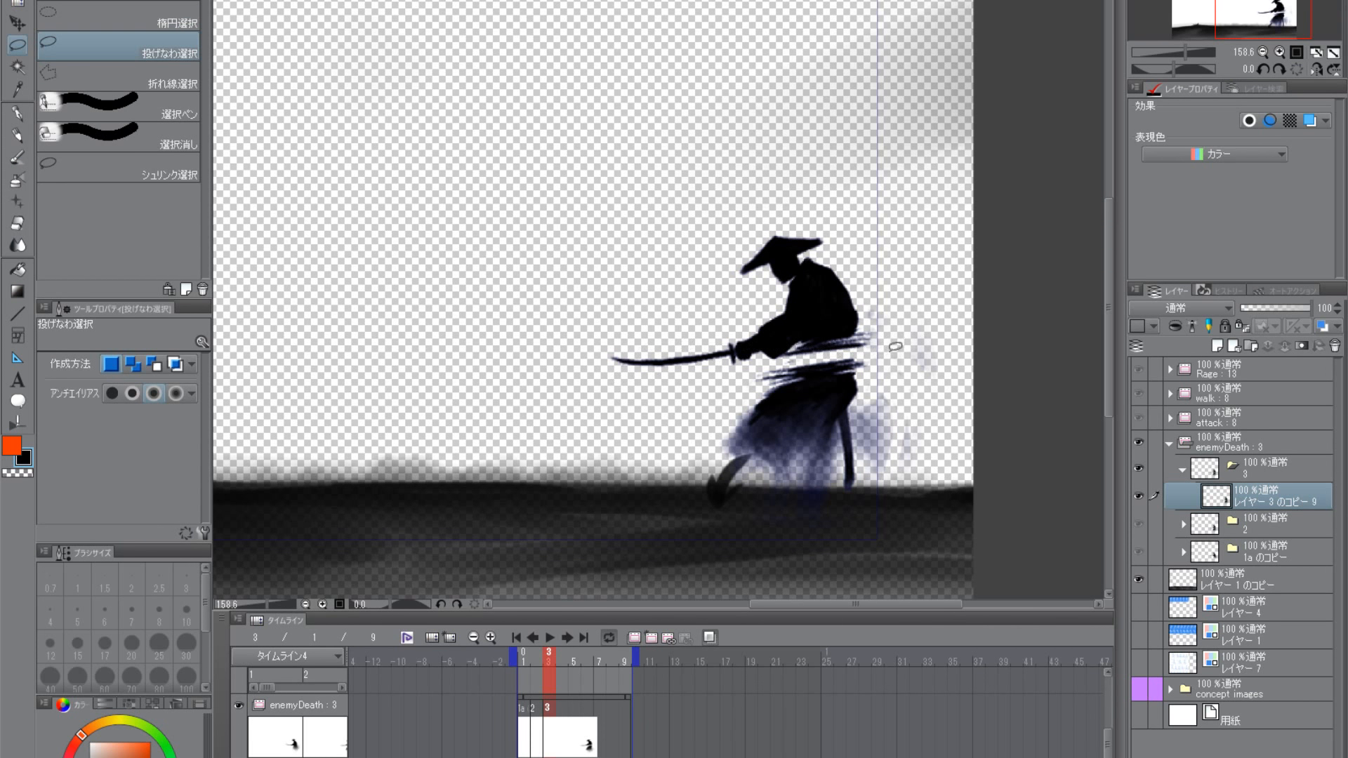
drag(895, 347, 692, 386)
key(ctrl+d)
click(18, 157)
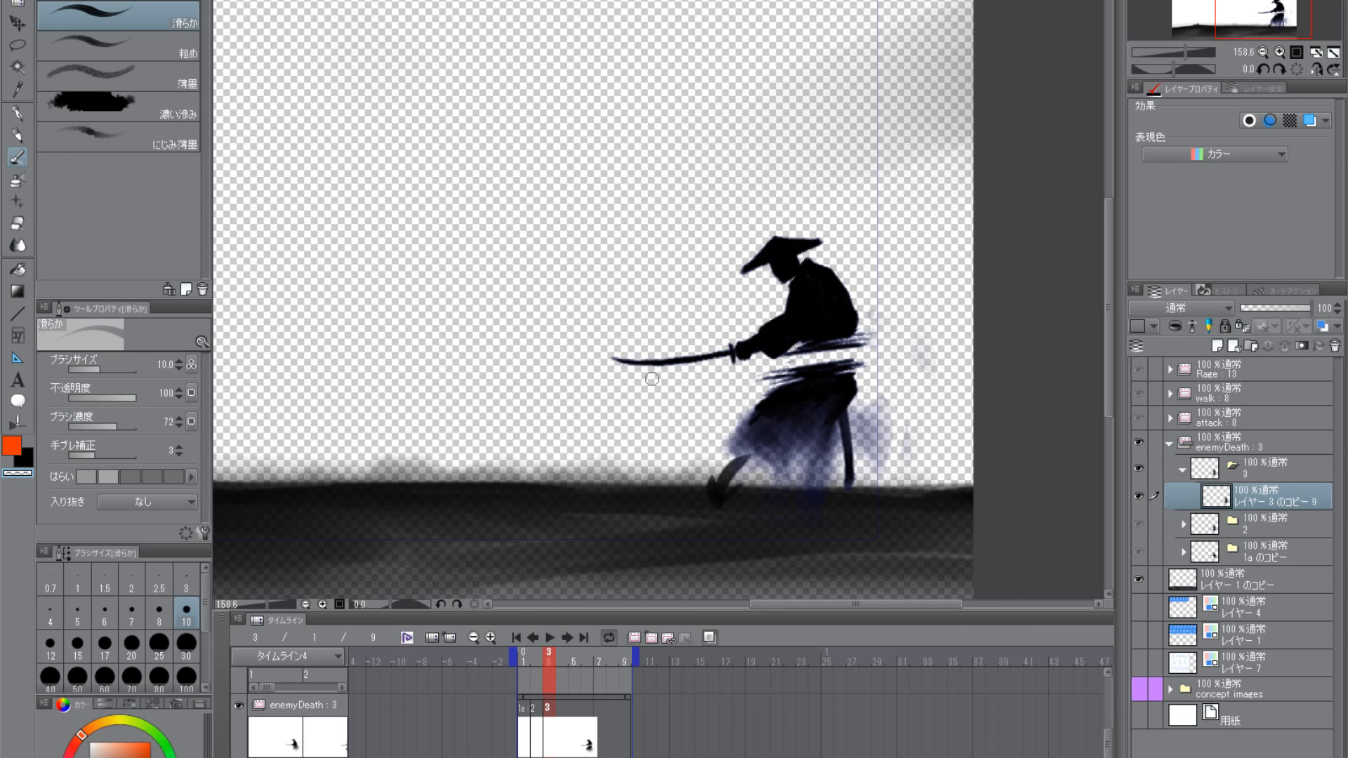
- Lasso the samurai's sword and forearm, shift them slightly forward and downward, and remove the selection
click(17, 48)
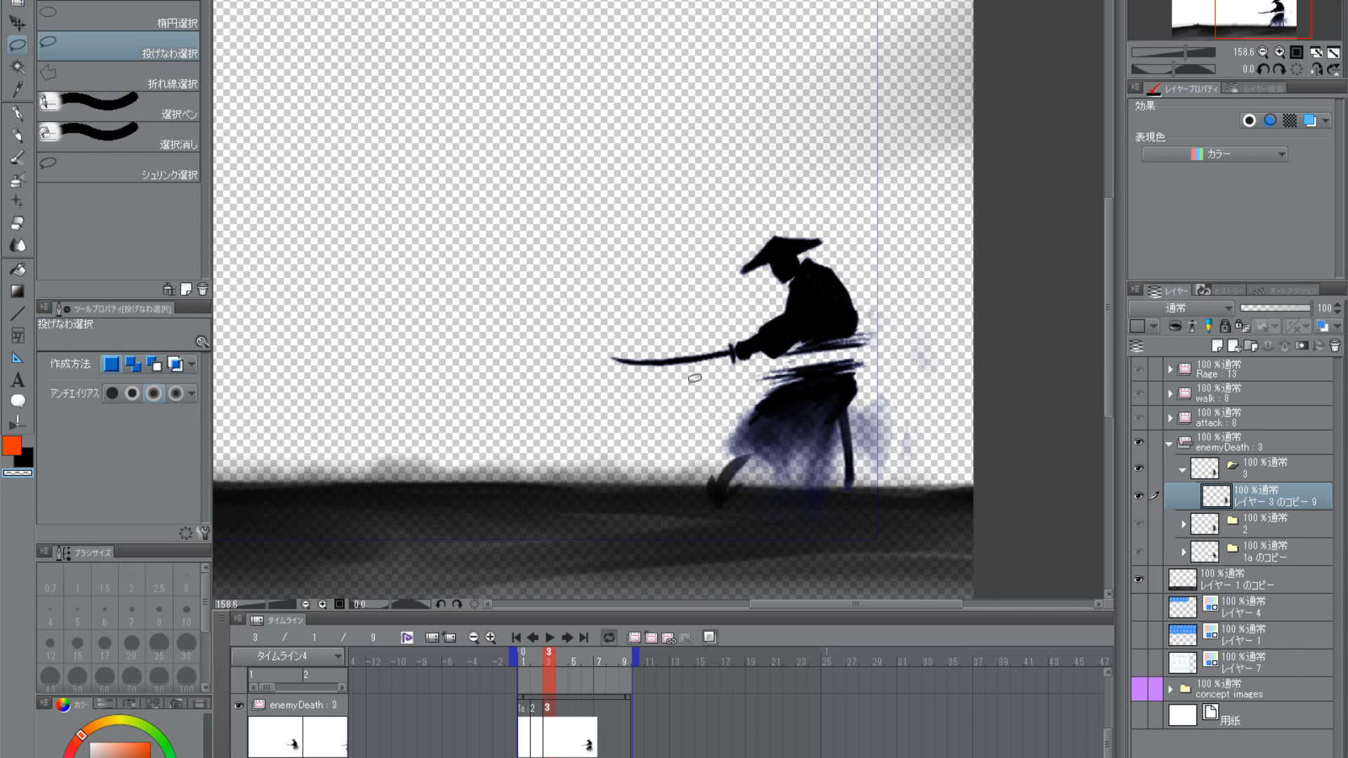
mouse_move(692, 388)
mouse_down()
mouse_move(789, 360)
mouse_move(809, 322)
mouse_move(651, 324)
mouse_move(654, 378)
mouse_move(527, 351)
mouse_up()
key(ctrl+t)
drag(812, 365, 783, 360)
key(Return)
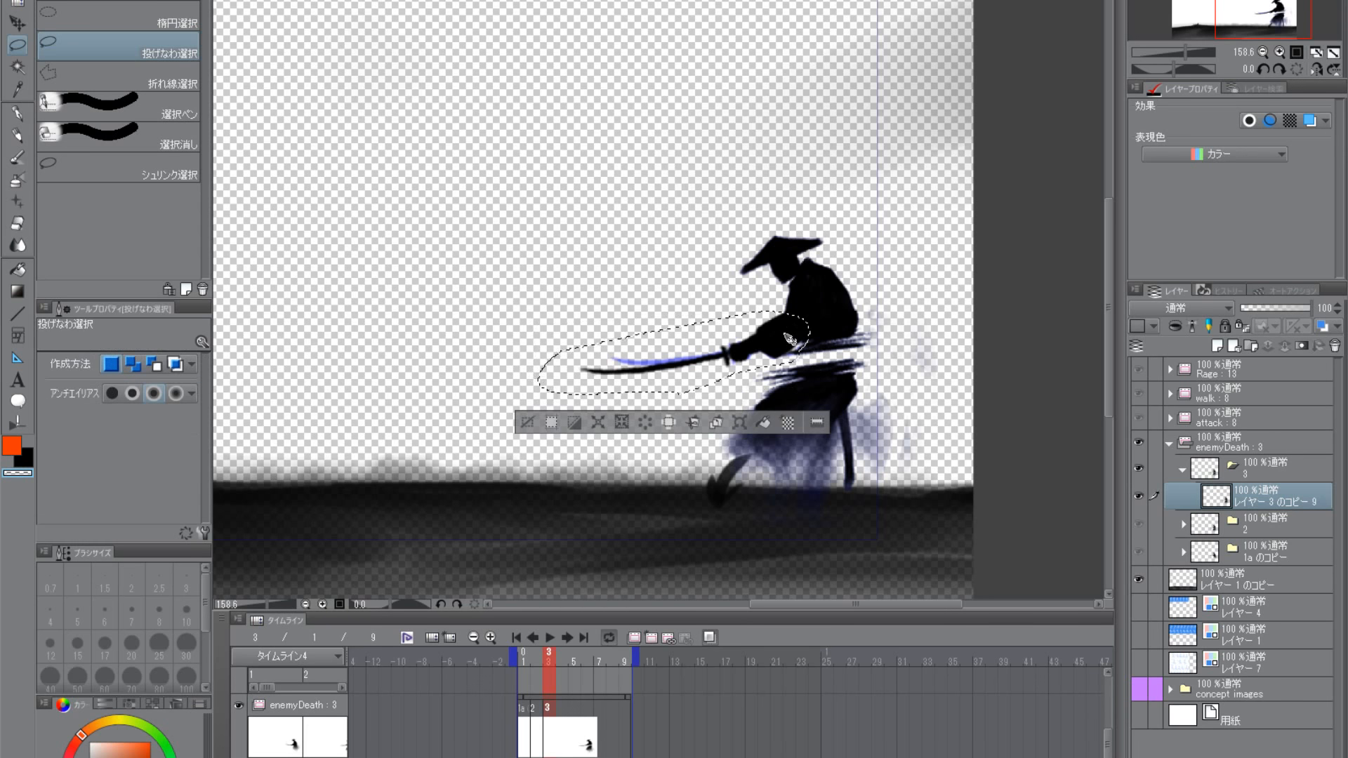
key(ctrl+d)
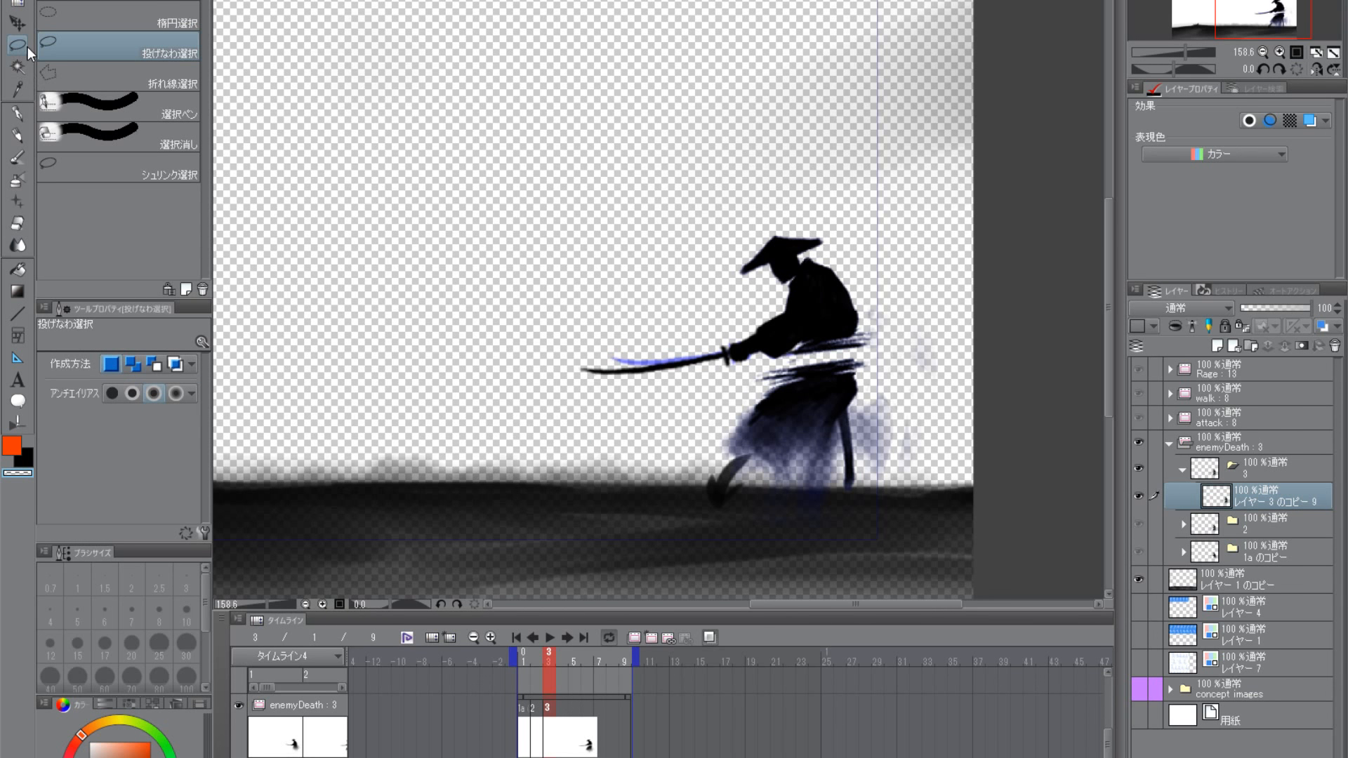
- Select the front part of the samurai's hat and head and stretch it slightly forward
mouse_move(799, 314)
mouse_down()
mouse_move(790, 245)
mouse_move(735, 234)
mouse_move(780, 314)
mouse_up()
click(24, 28)
key(ctrl+t)
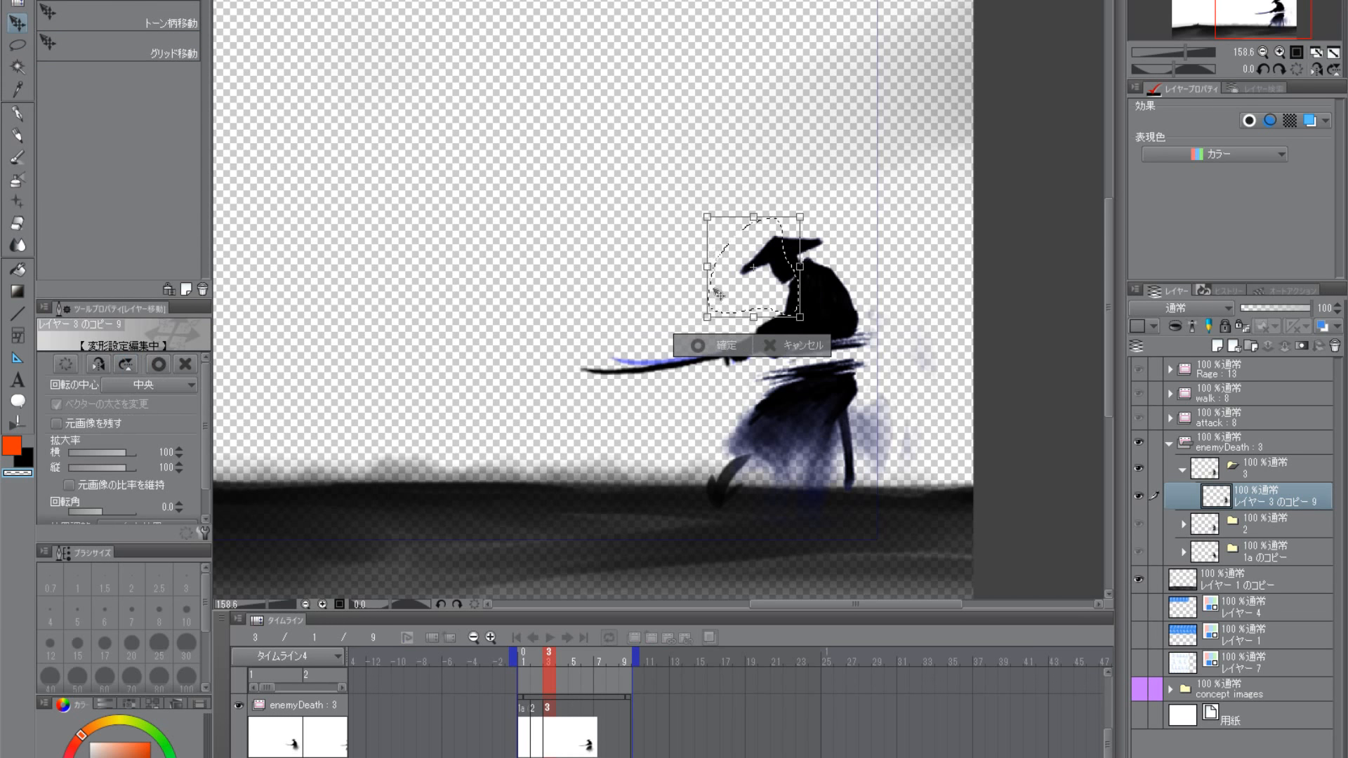
drag(705, 268, 694, 269)
drag(775, 284, 803, 265)
key(Return)
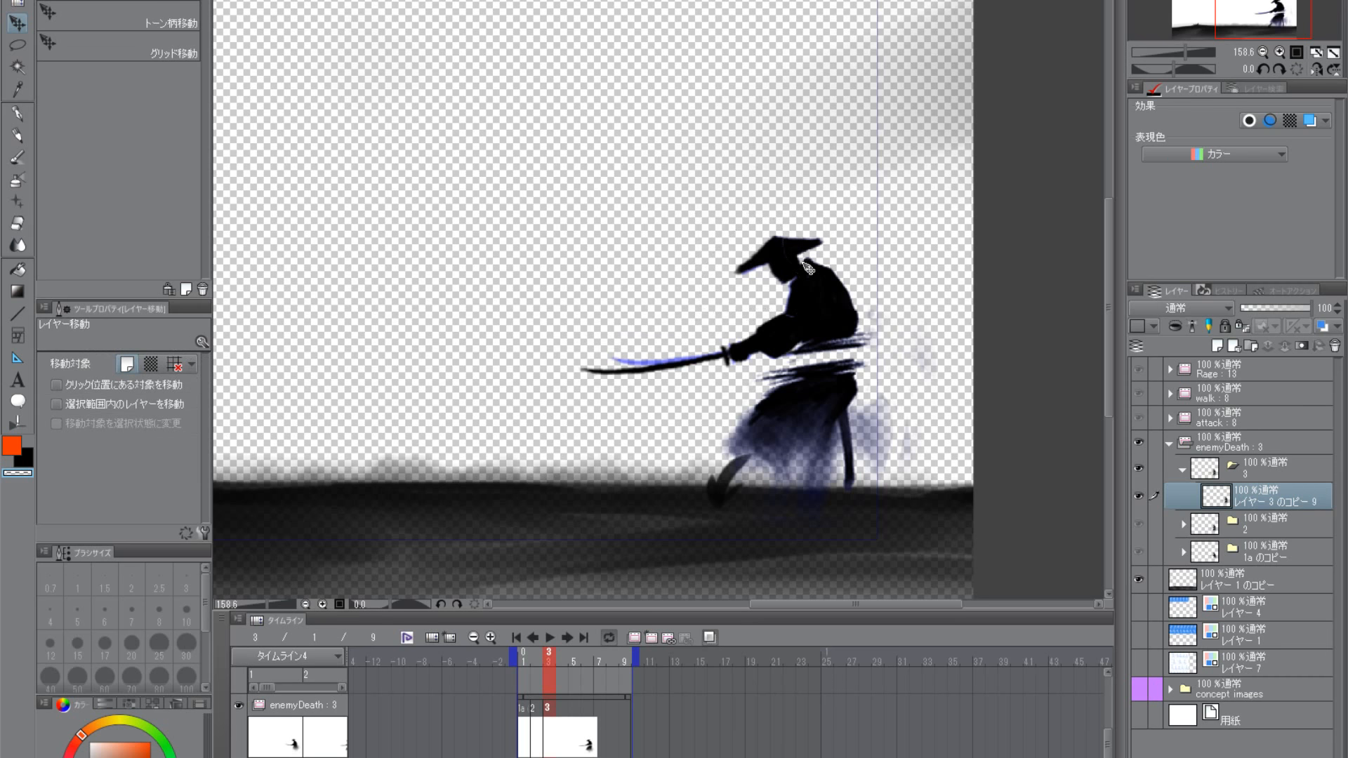
- Hide and reshow the レイヤー 3 のコピー 9 layer to compare frame 3's pose with the onion skin of the previous frame
click(19, 47)
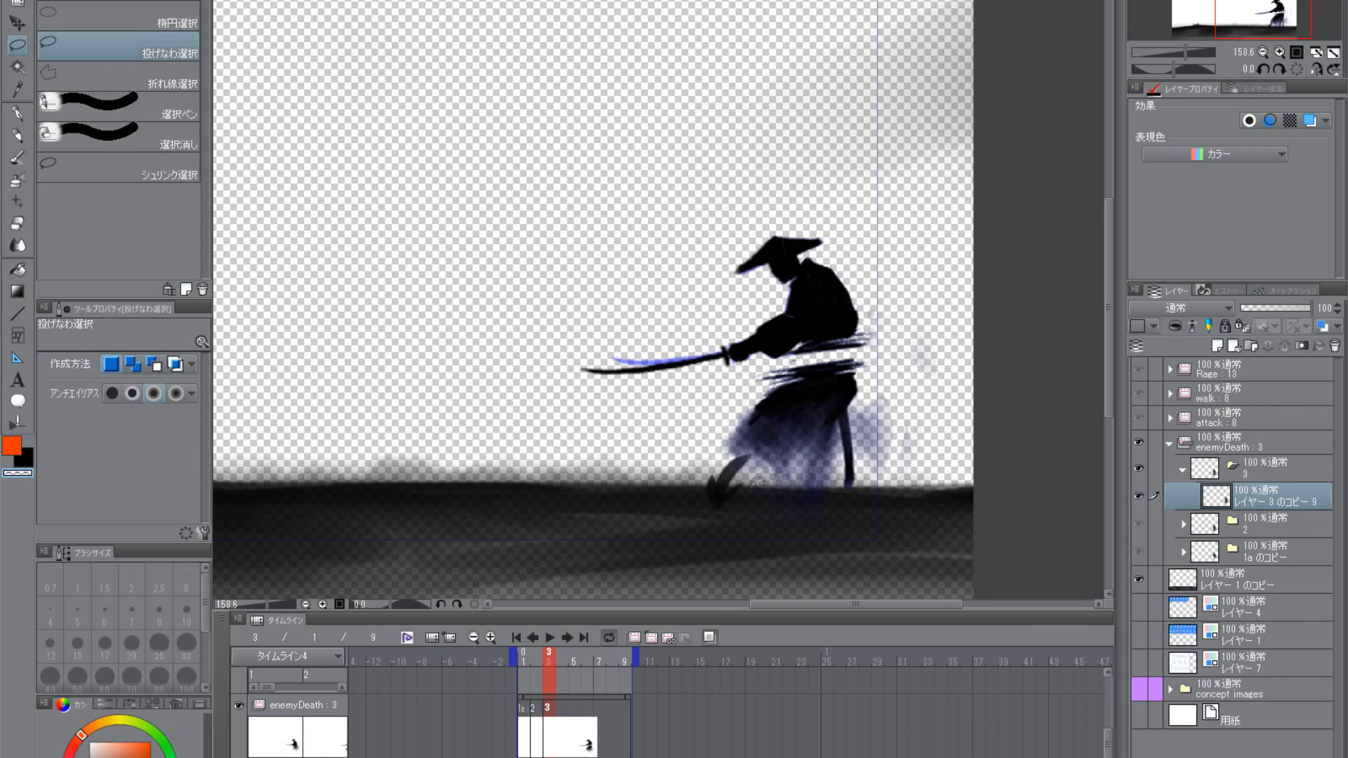
click(19, 158)
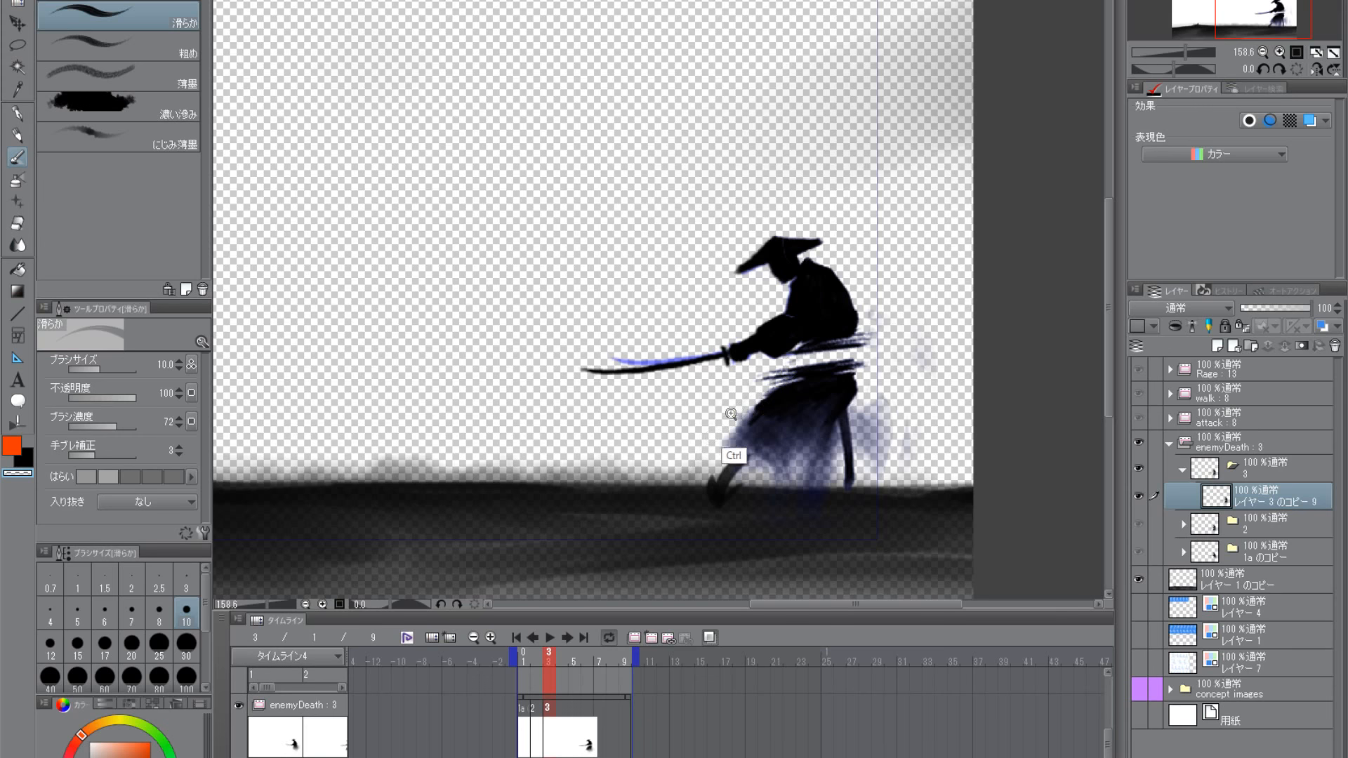
scroll(733, 415, up, 1)
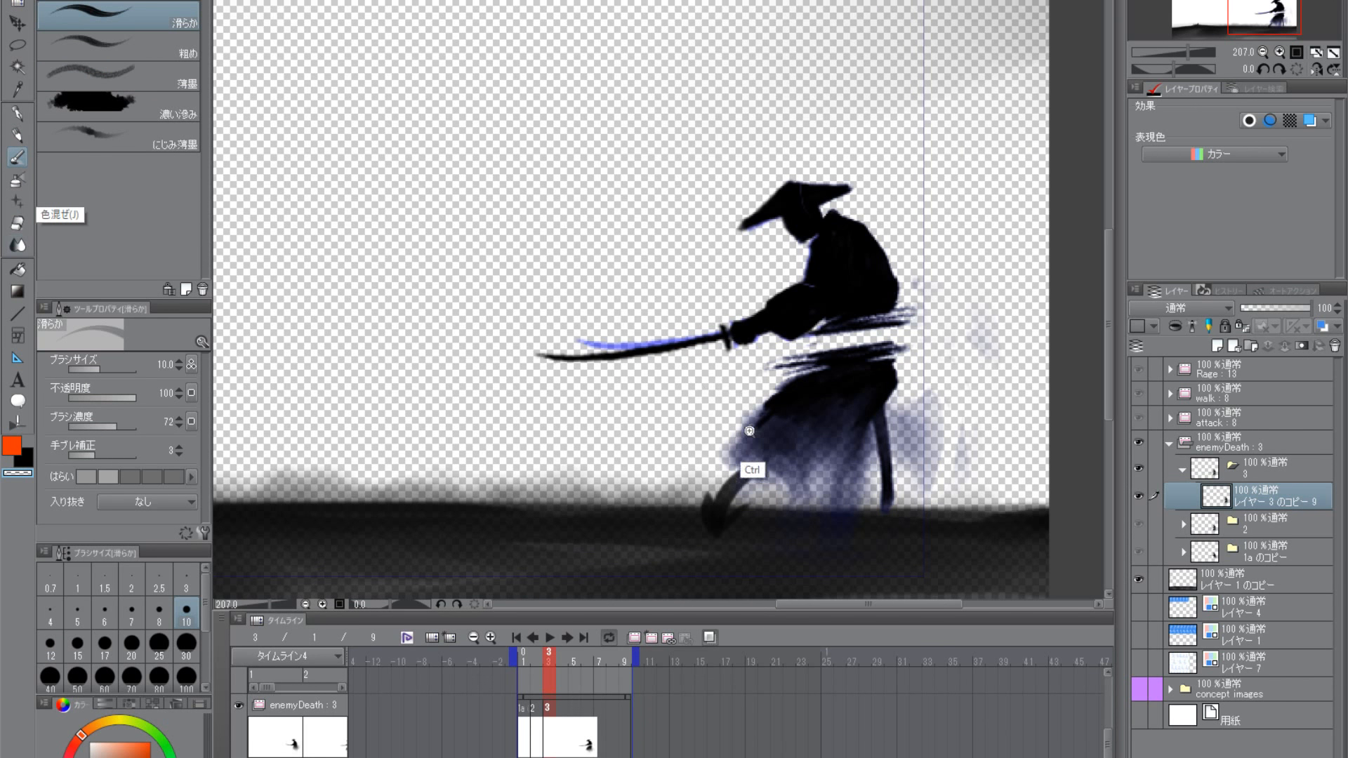
scroll(752, 470, up, 1)
click(1138, 496)
click(1139, 496)
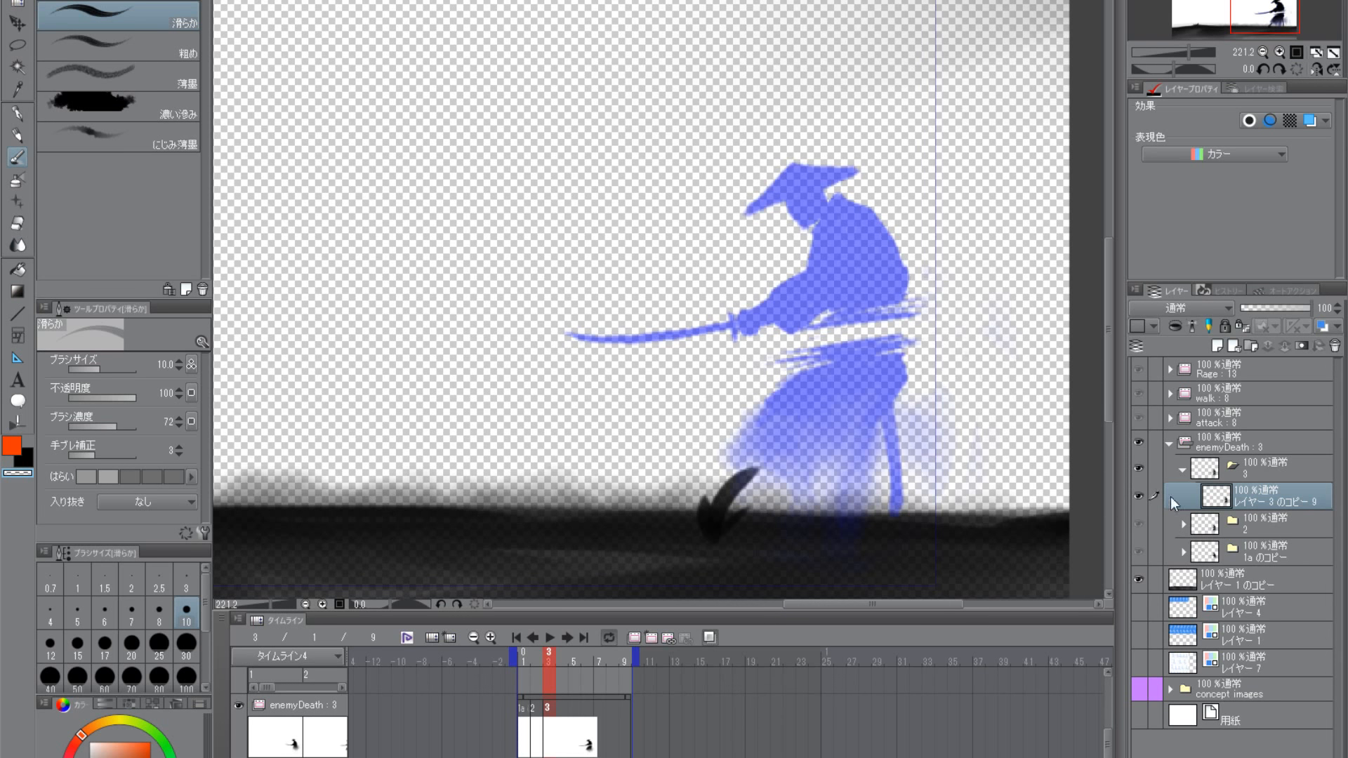
click(1138, 496)
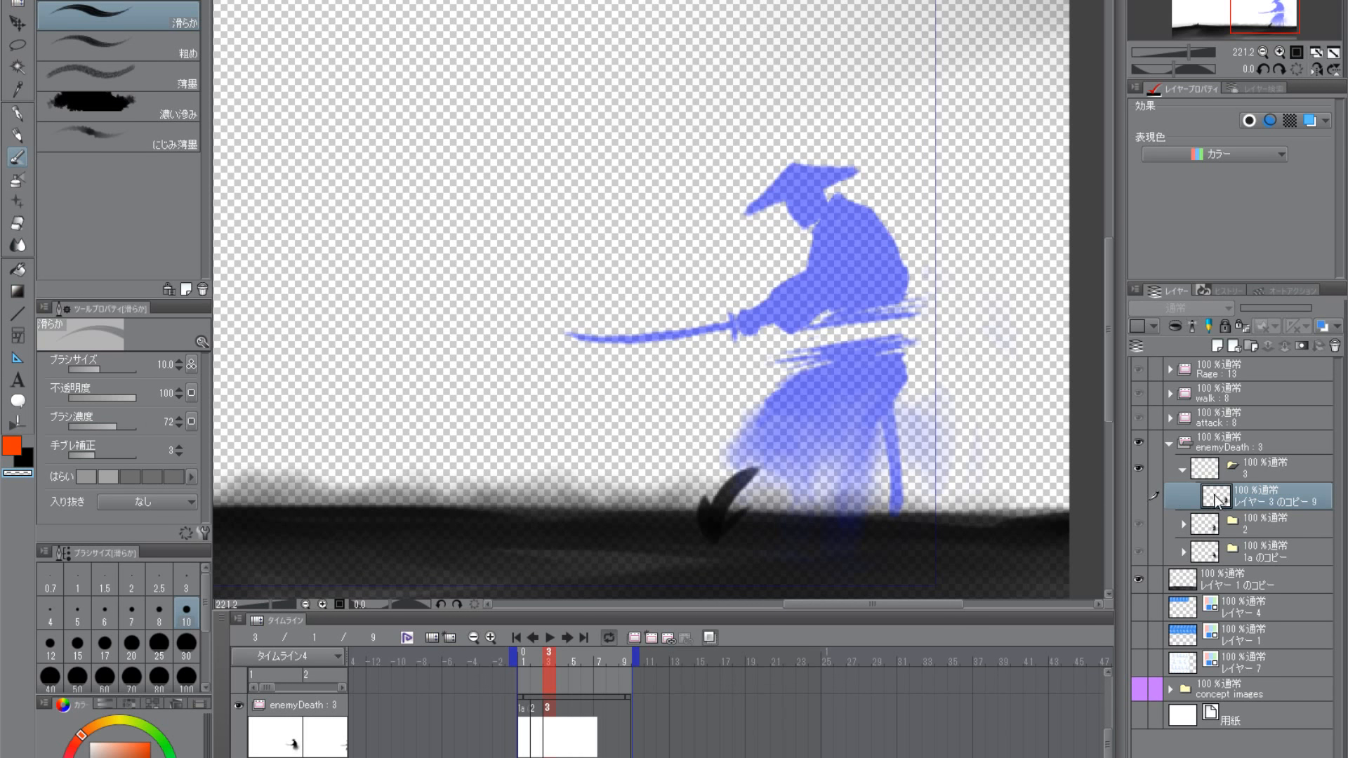
click(1138, 495)
scroll(844, 503, down, 2)
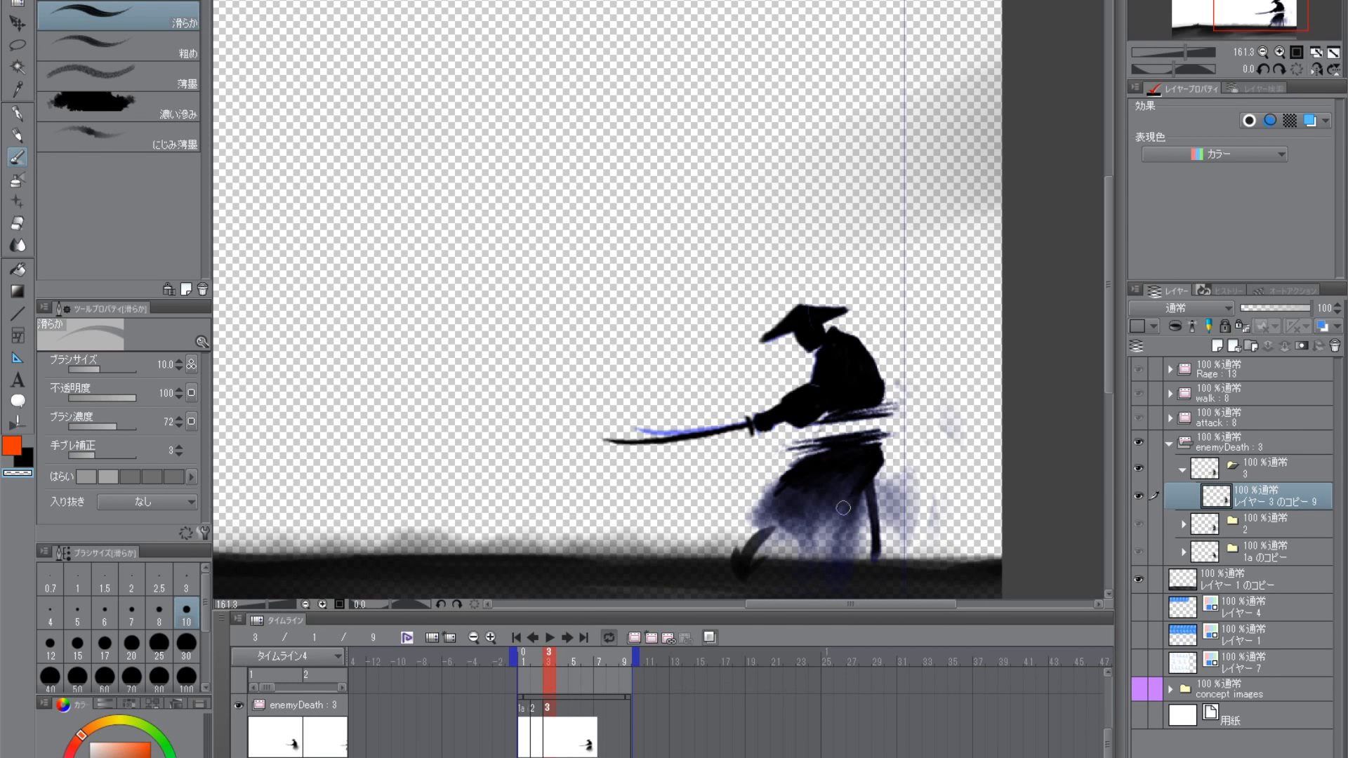
- Smear the front of the skirt and the waist into soft ink haze with the 薄墨 brush at size 50 in black
click(121, 47)
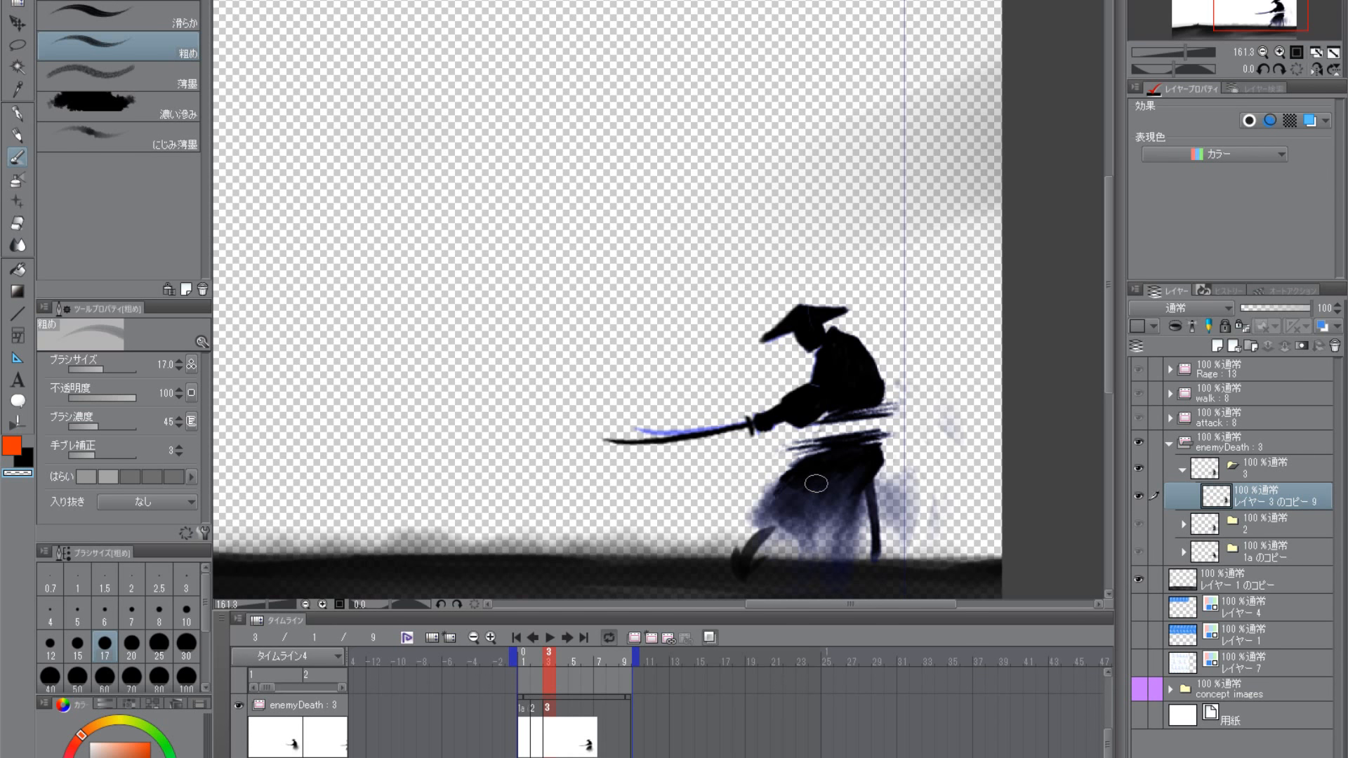
click(133, 79)
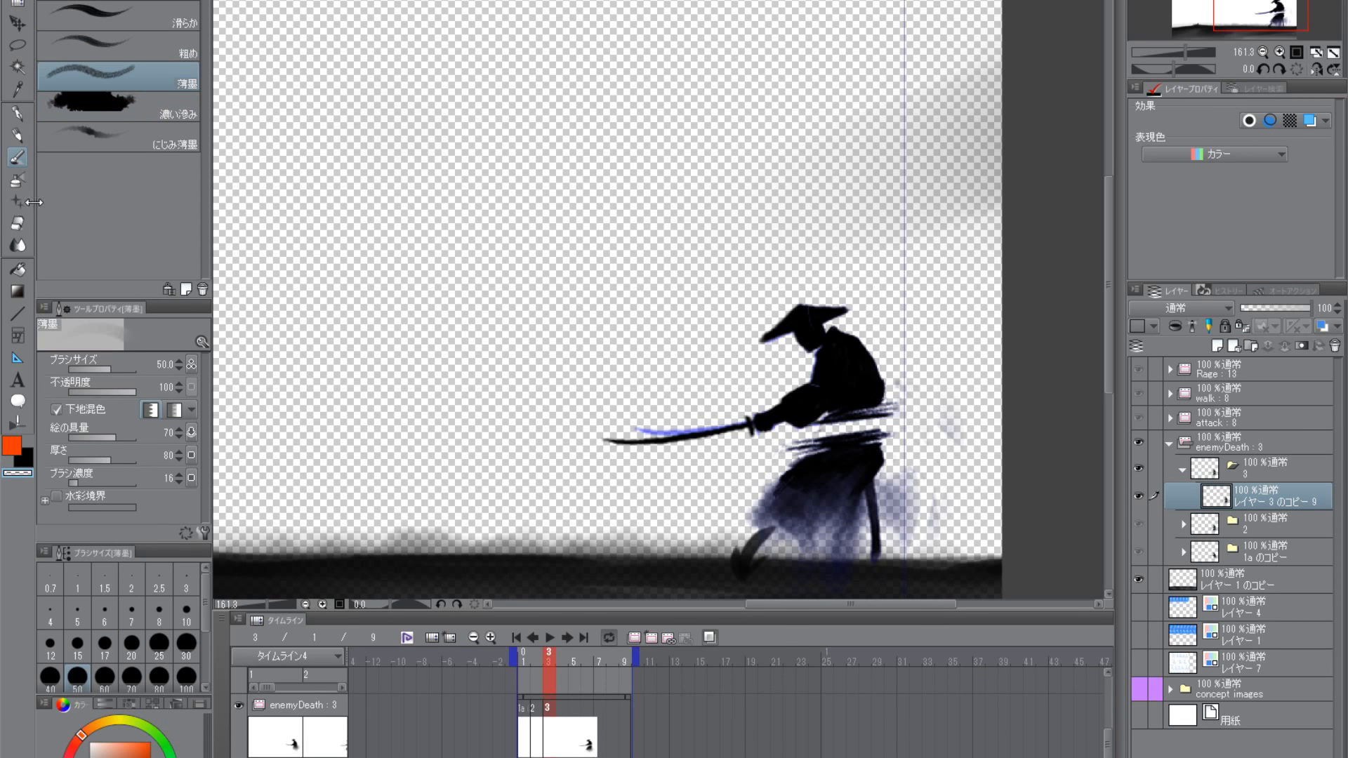
scroll(838, 488, up, 2)
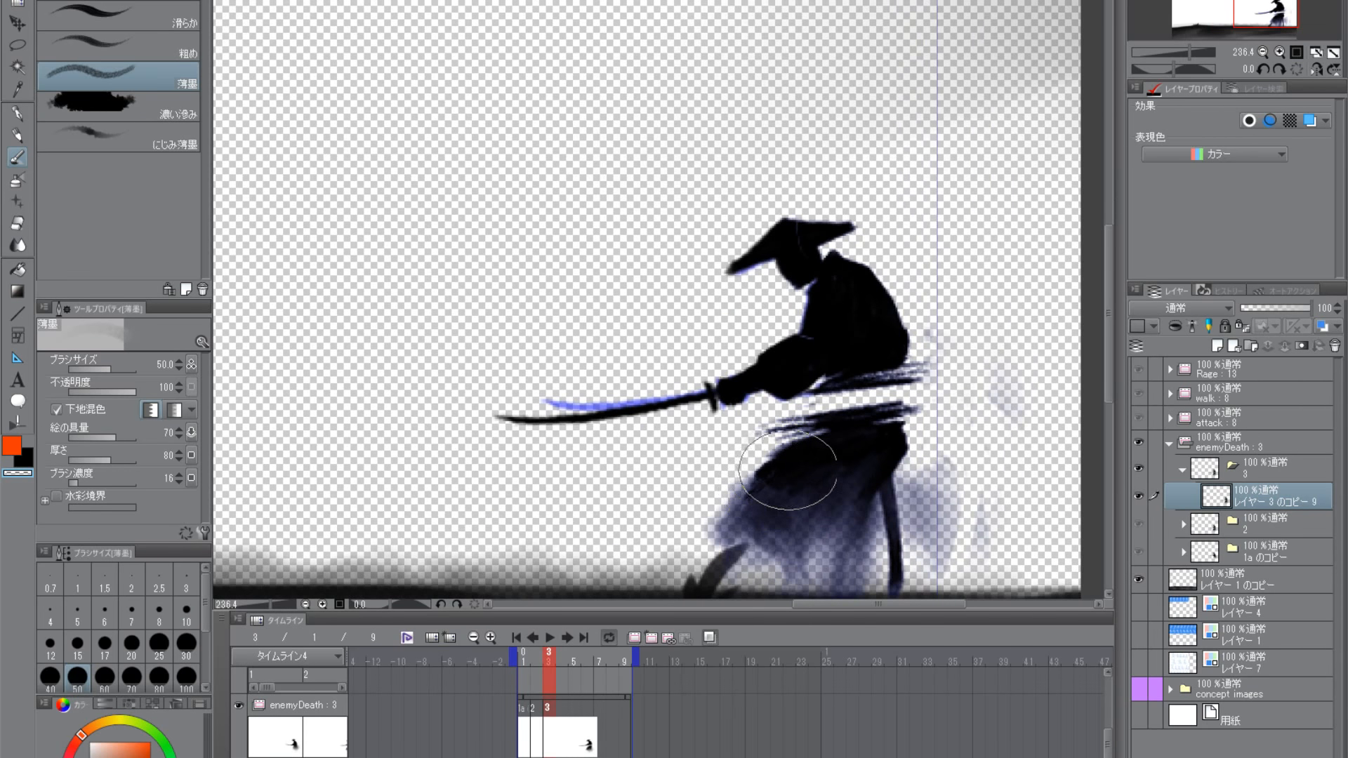
mouse_move(752, 500)
mouse_down()
mouse_move(797, 482)
mouse_move(776, 488)
mouse_up()
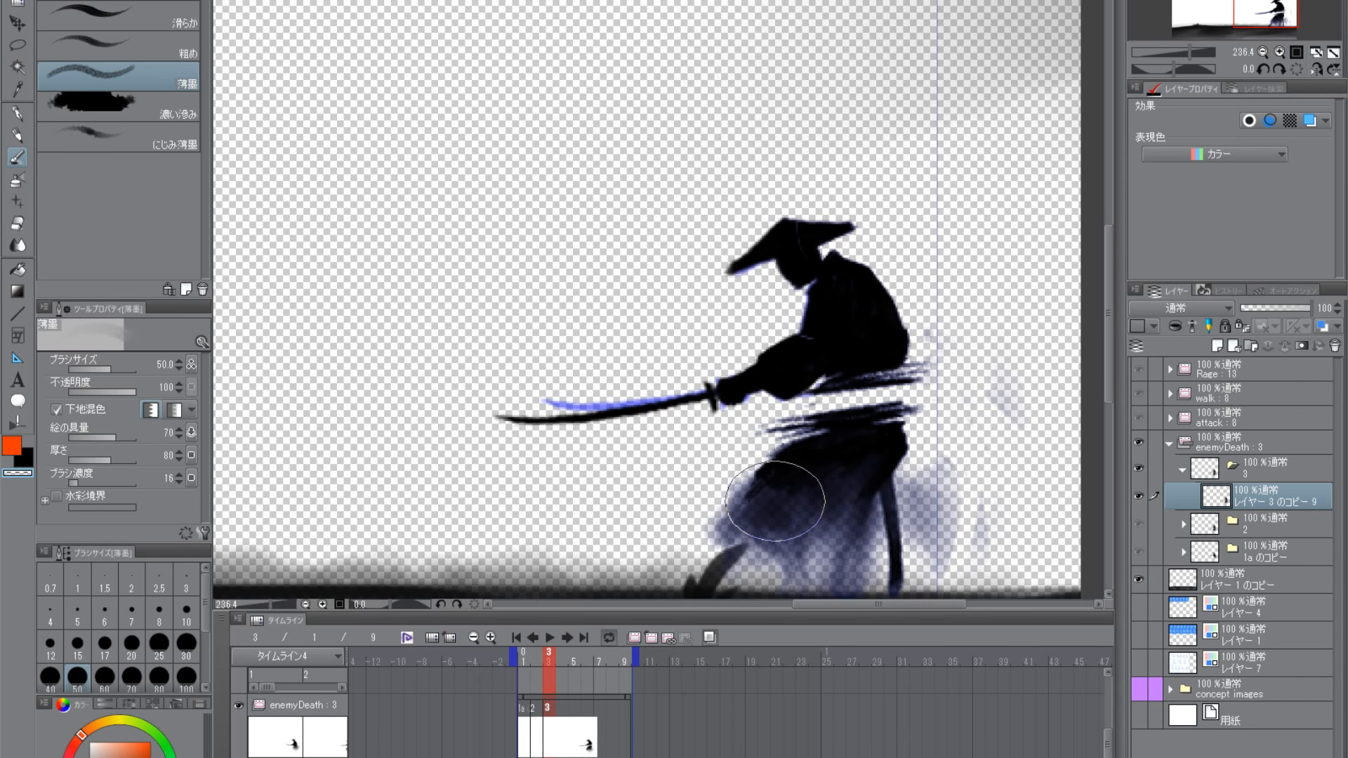
click(26, 464)
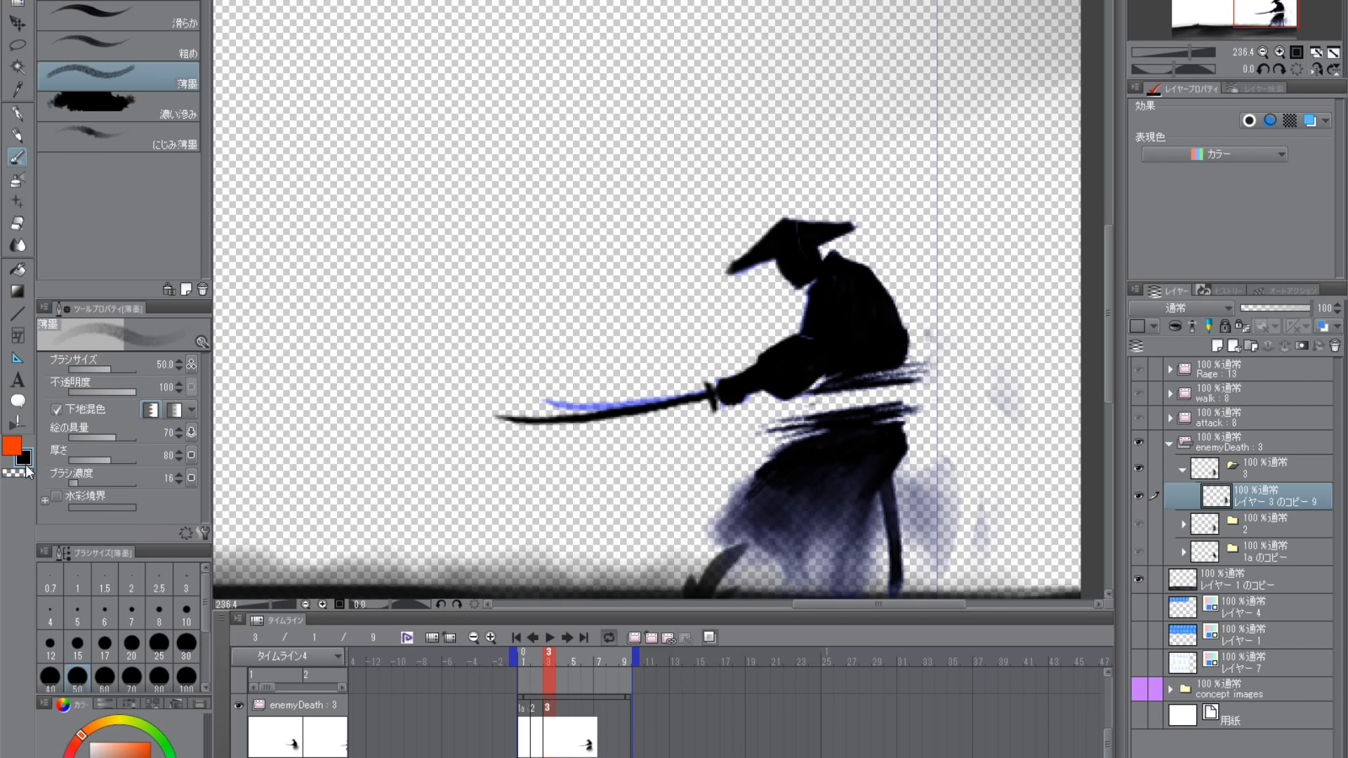
mouse_move(777, 495)
mouse_down()
mouse_move(723, 537)
mouse_move(800, 394)
mouse_move(738, 440)
mouse_move(772, 406)
mouse_move(727, 491)
mouse_move(818, 456)
mouse_up()
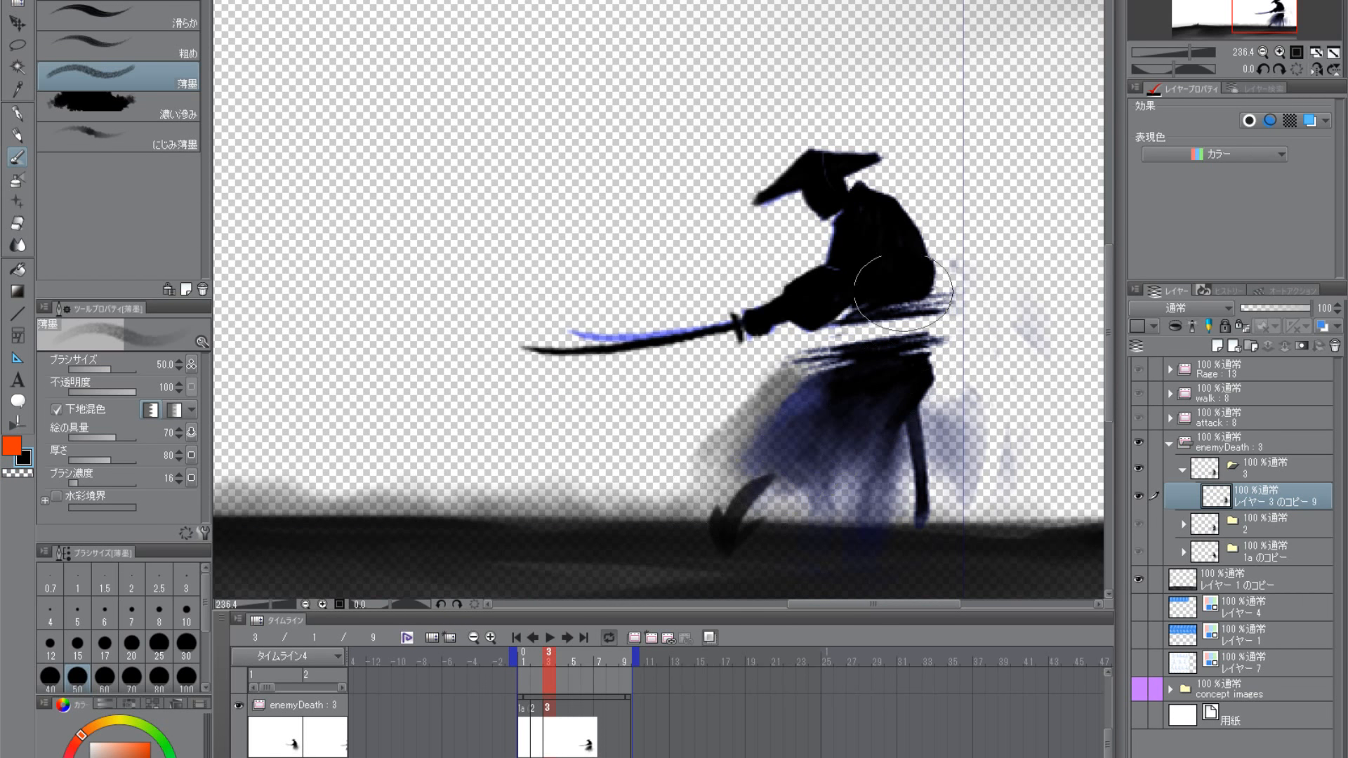
mouse_move(892, 302)
mouse_down()
mouse_move(828, 319)
mouse_move(893, 350)
mouse_move(793, 384)
mouse_move(832, 357)
mouse_move(755, 422)
mouse_move(847, 417)
mouse_move(797, 442)
mouse_up()
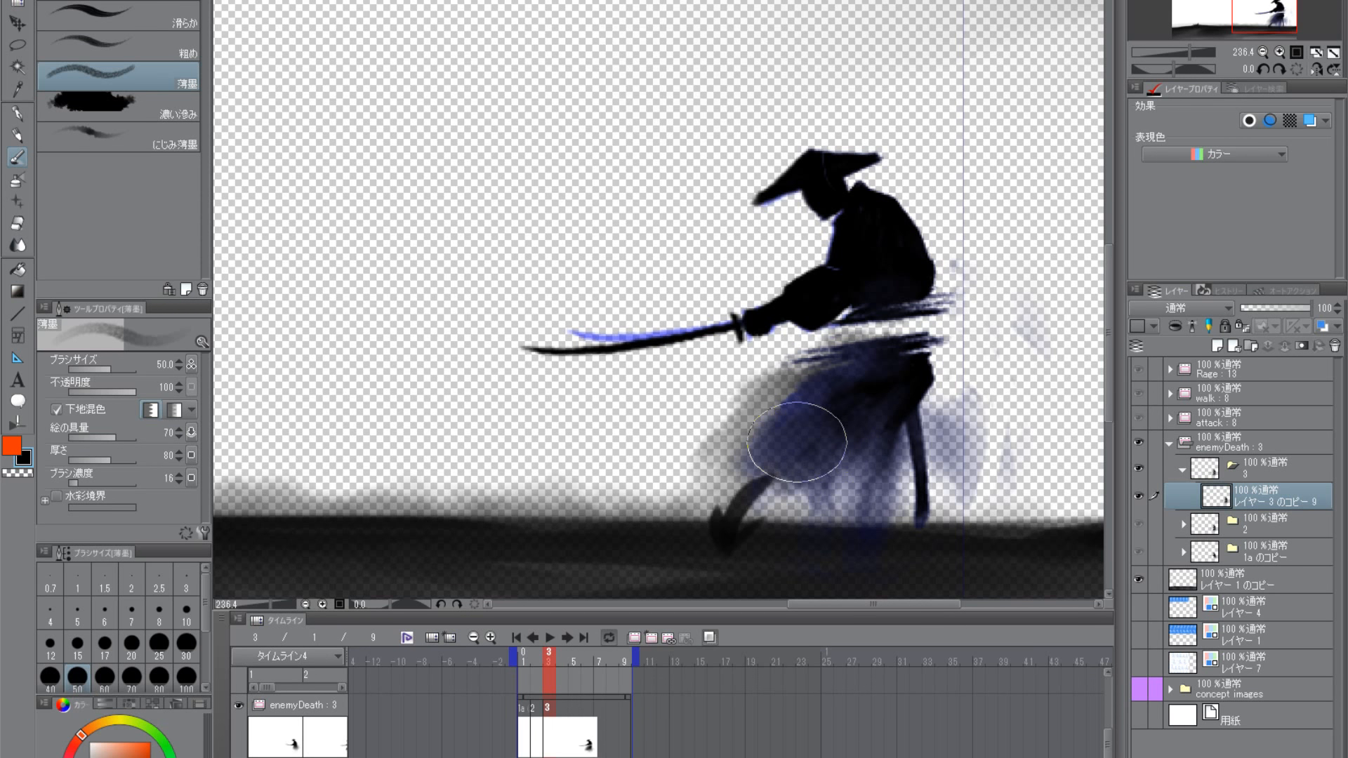
click(116, 0)
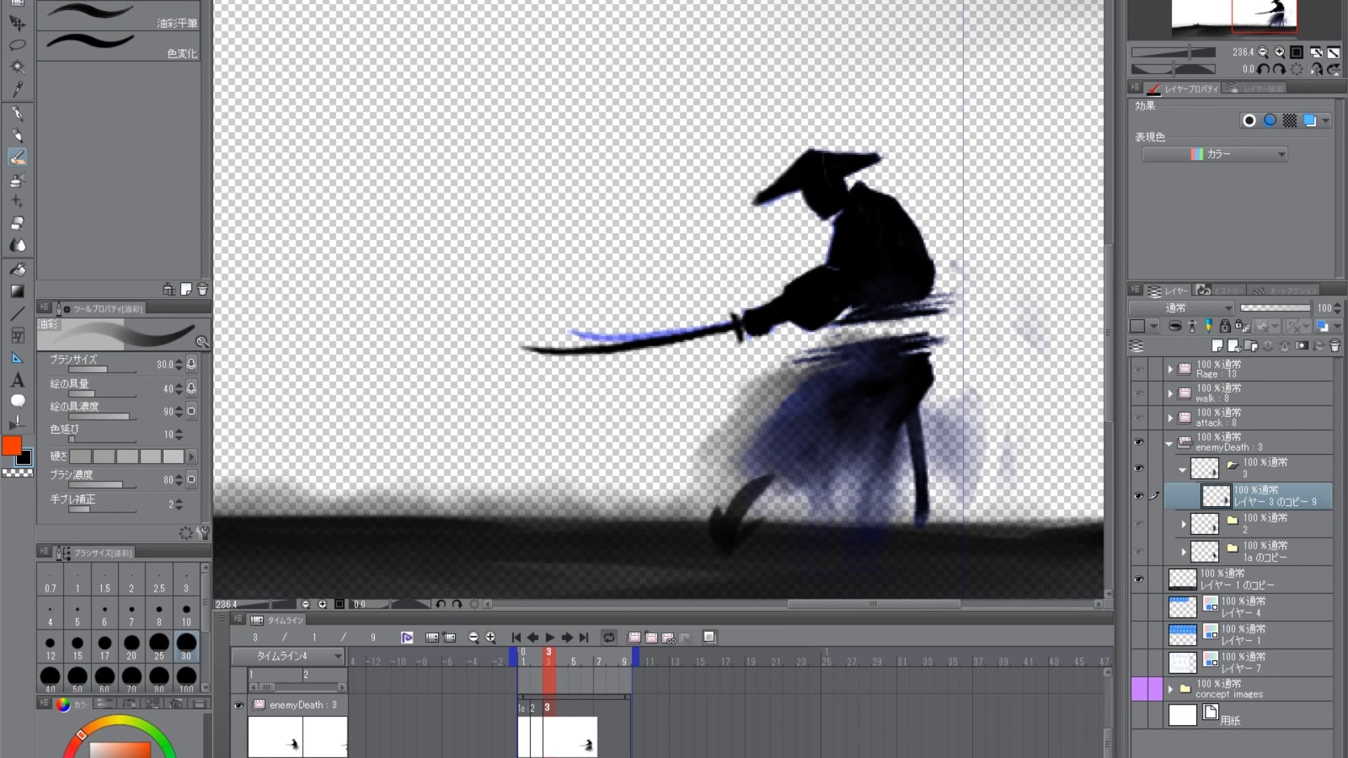
click(168, 0)
click(116, 1)
click(168, 2)
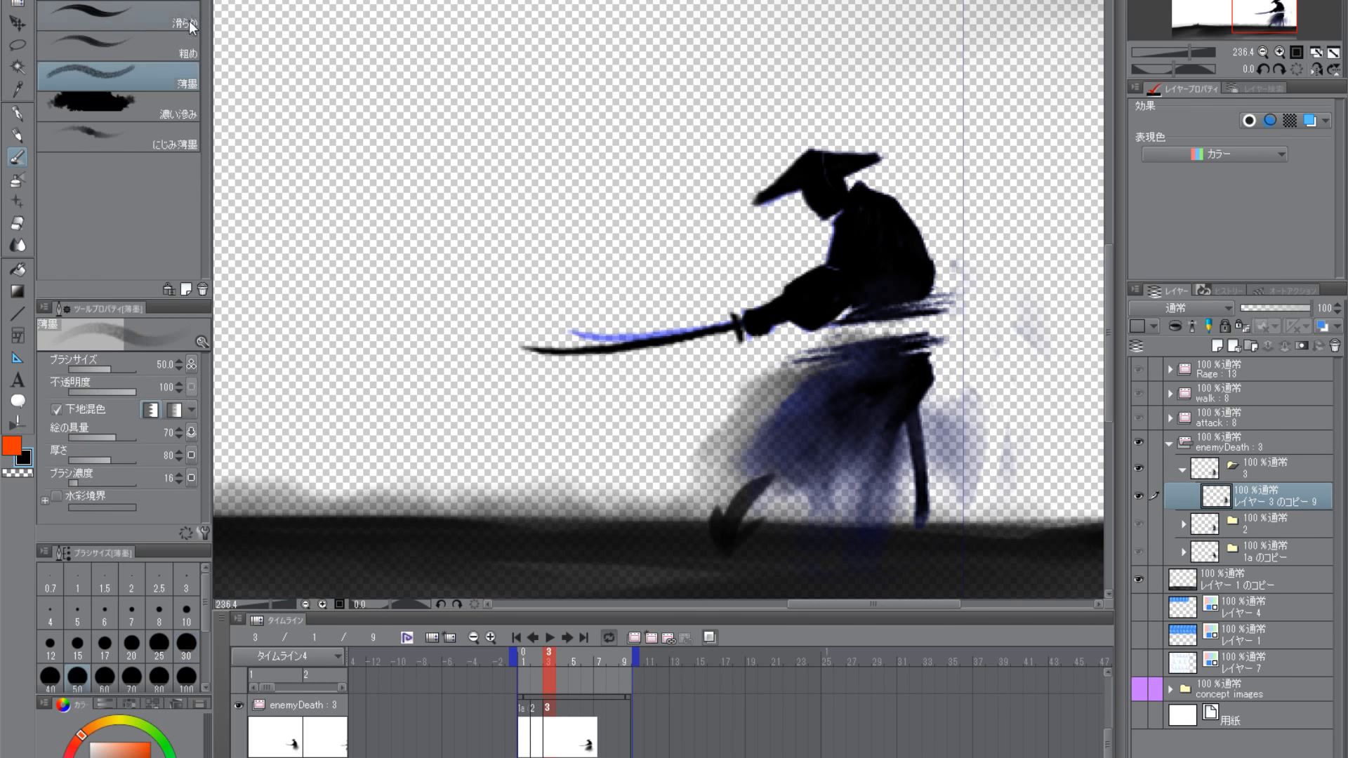
click(105, 109)
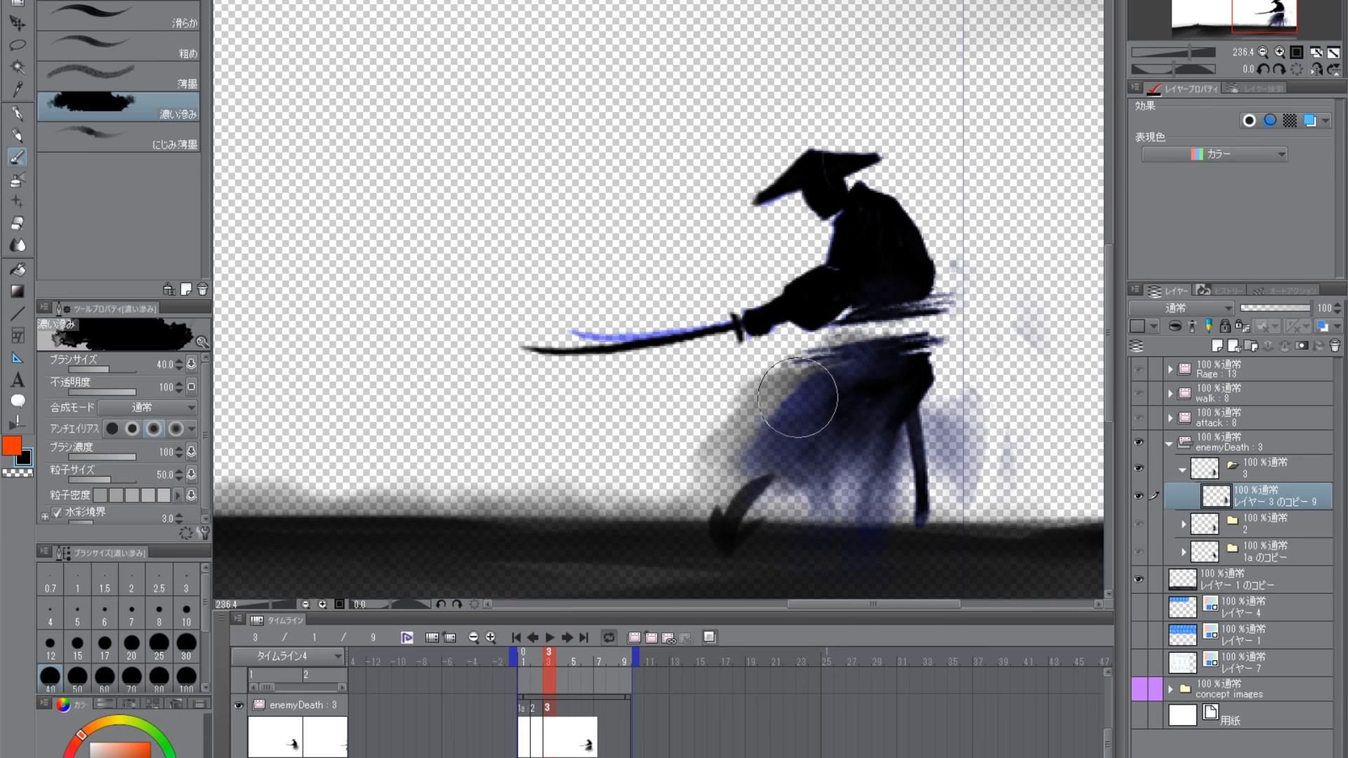
- Spread more 薄墨 ink haze down the skirt towards the front foot and forward from the chest above the sword arm
click(107, 81)
mouse_move(808, 392)
mouse_down()
mouse_move(736, 472)
mouse_move(784, 460)
mouse_move(779, 486)
mouse_move(740, 523)
mouse_up()
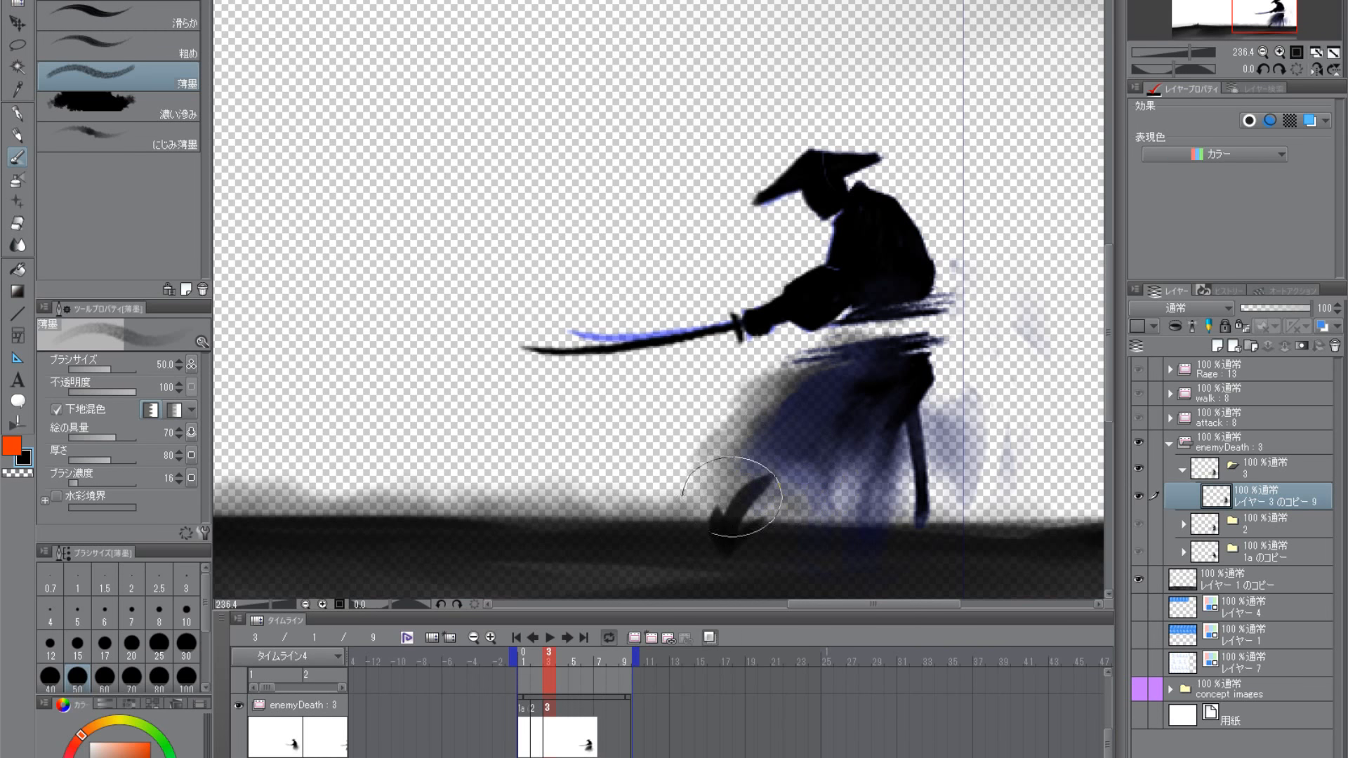
mouse_move(828, 261)
mouse_down()
mouse_move(843, 273)
mouse_move(842, 246)
mouse_move(814, 281)
mouse_move(864, 256)
mouse_move(822, 281)
mouse_move(756, 285)
mouse_move(641, 356)
mouse_move(693, 300)
mouse_up()
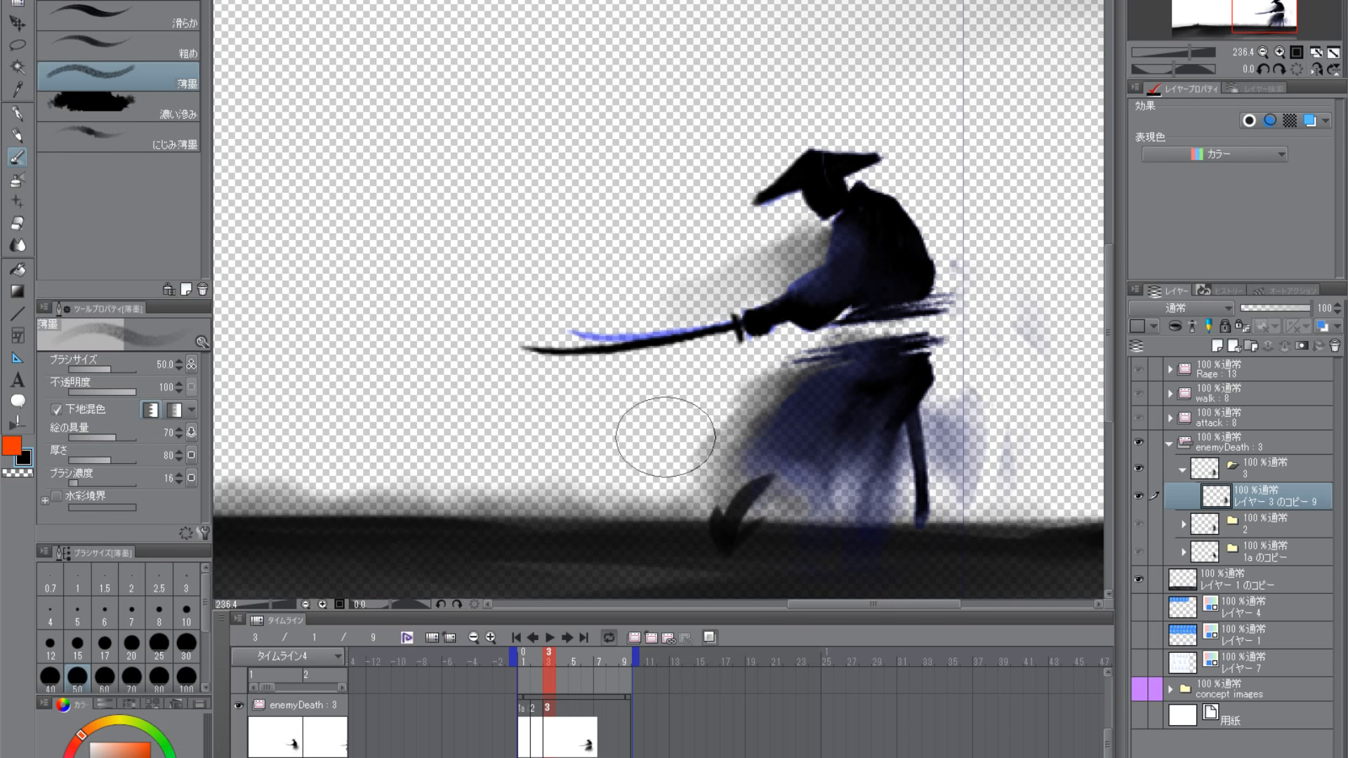
- Reduce the 薄墨 brush to size 20 and darken the samurai's head and the hip above the rear leg
key(bracketleft)
key(bracketleft)
key(bracketleft)
key(bracketleft)
drag(821, 171, 823, 183)
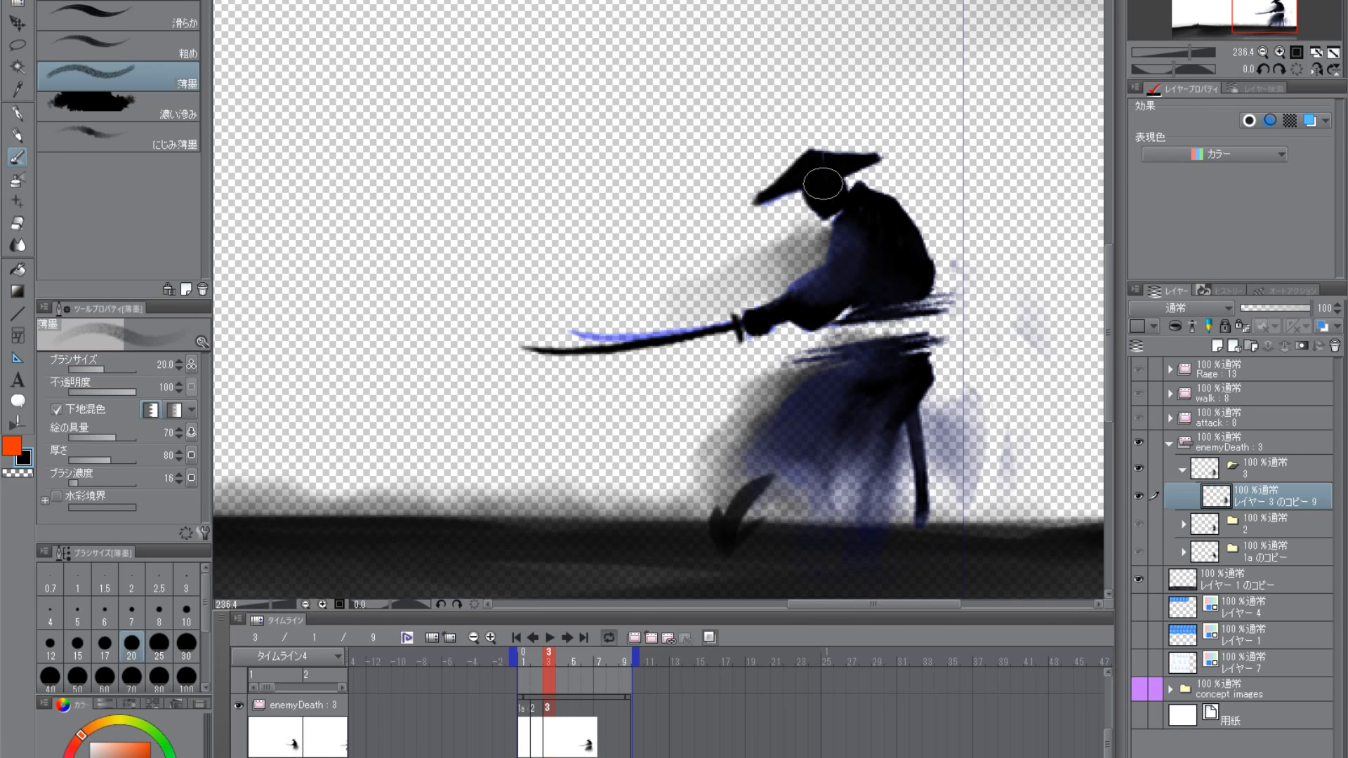
mouse_move(934, 376)
mouse_down()
mouse_move(896, 400)
mouse_move(912, 400)
mouse_up()
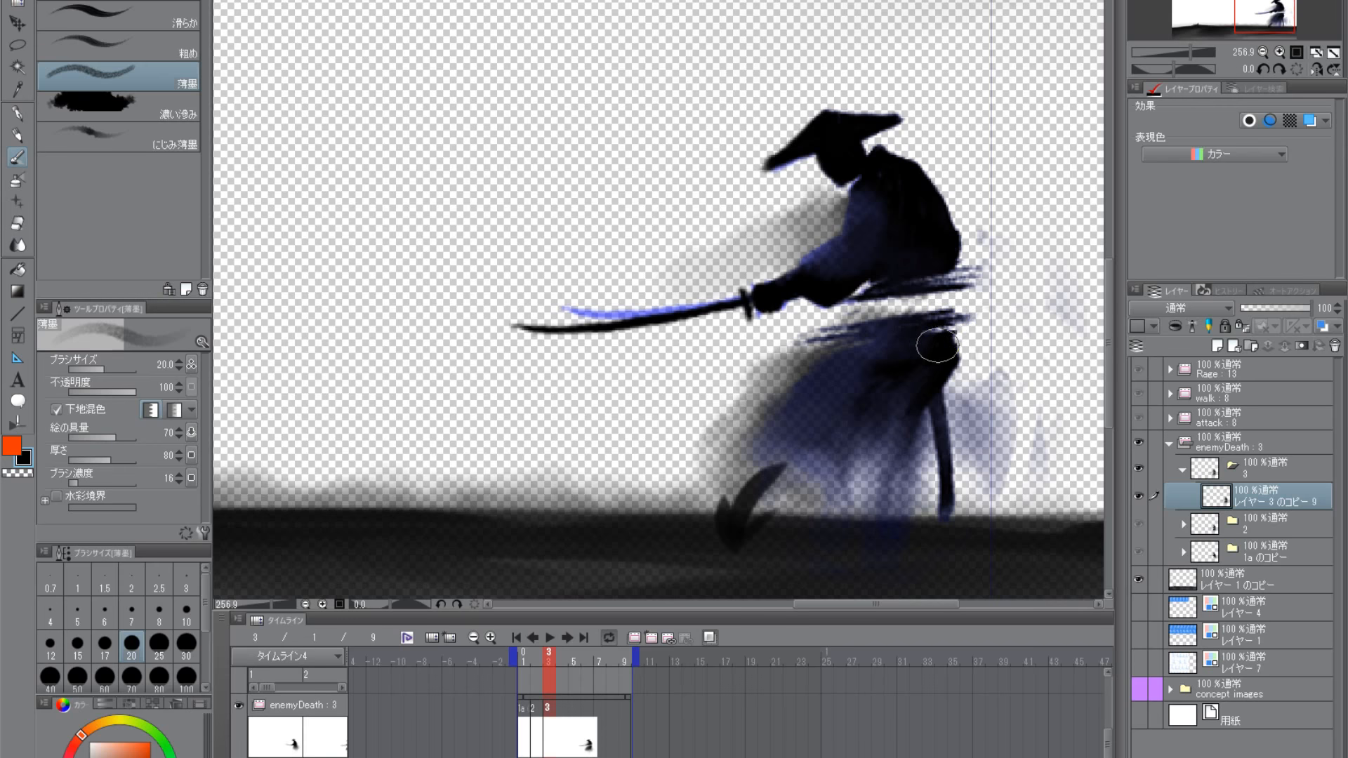
drag(935, 349, 936, 335)
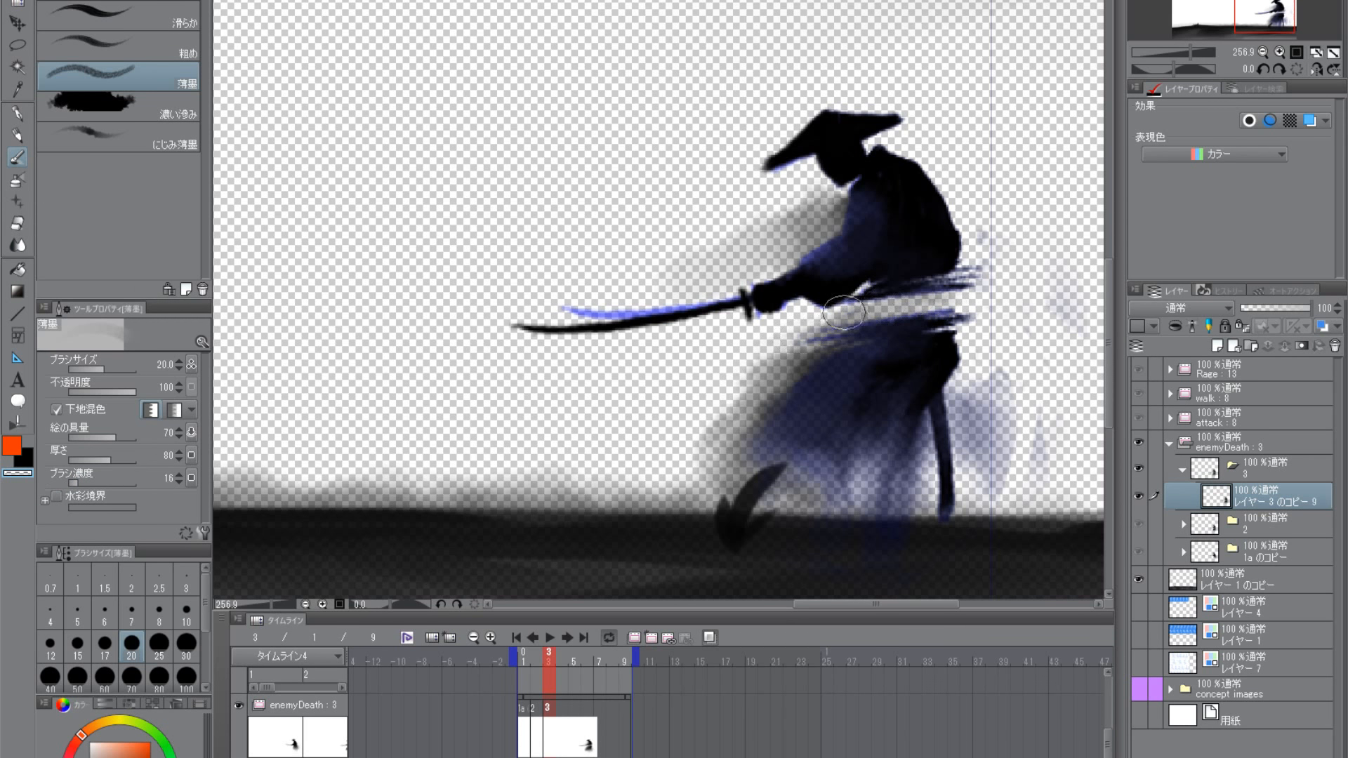
- Fade out the ragged slash lines at the samurai's waist with the 薄墨 brush in transparent colour
mouse_move(844, 313)
mouse_down()
mouse_move(975, 288)
mouse_move(865, 310)
mouse_move(955, 294)
mouse_move(841, 334)
mouse_move(955, 328)
mouse_up()
drag(852, 349, 954, 335)
drag(849, 349, 925, 344)
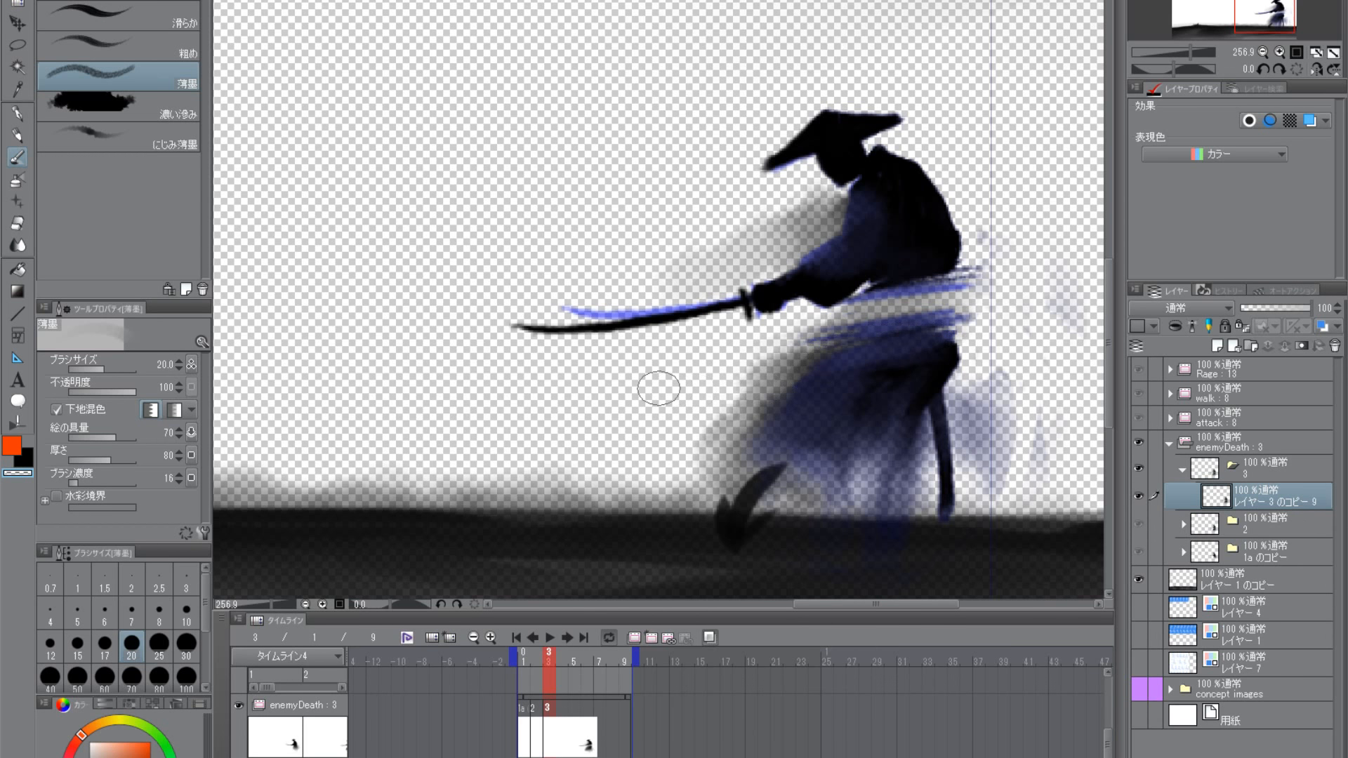
- Paint fine black slash lines along the top edge of the skirt with the 滑らか brush at size 10
click(21, 442)
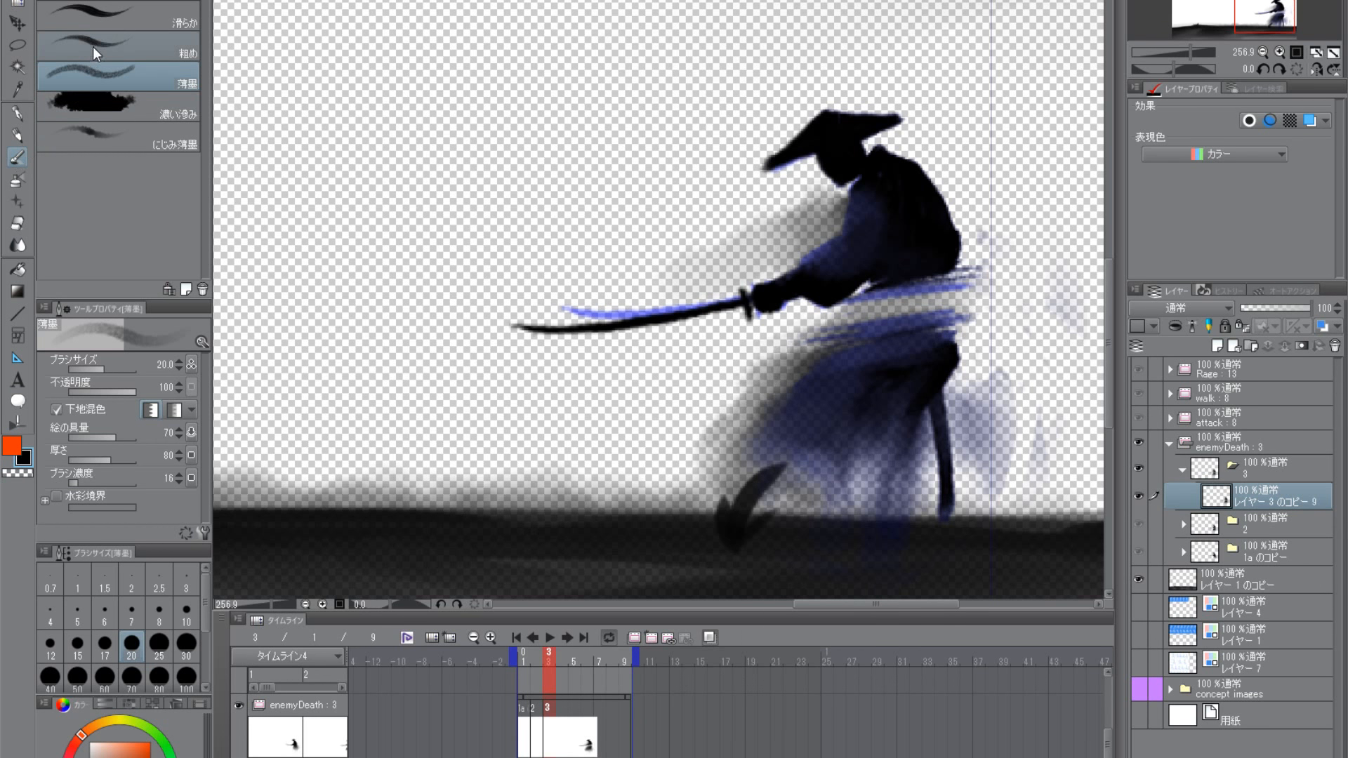
click(111, 20)
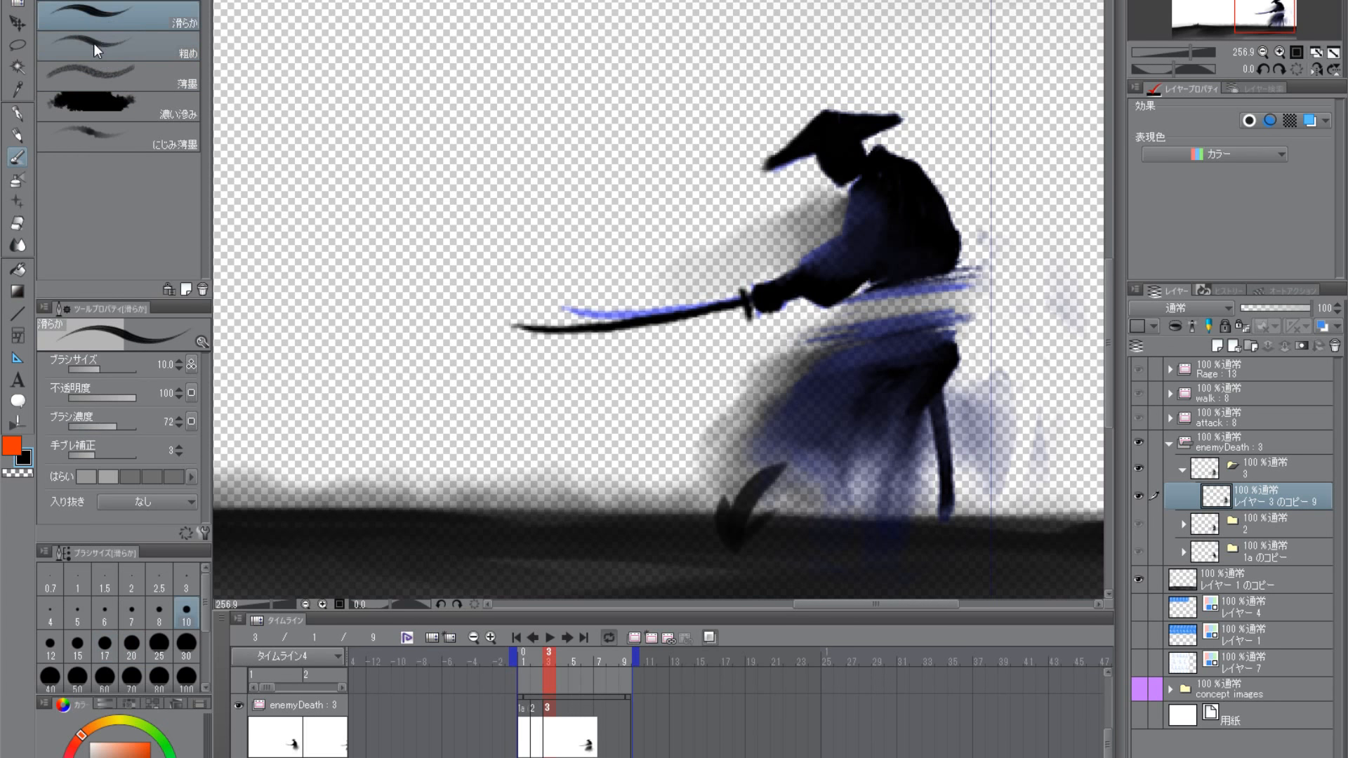
mouse_move(941, 330)
mouse_down()
mouse_move(855, 350)
mouse_move(940, 359)
mouse_up()
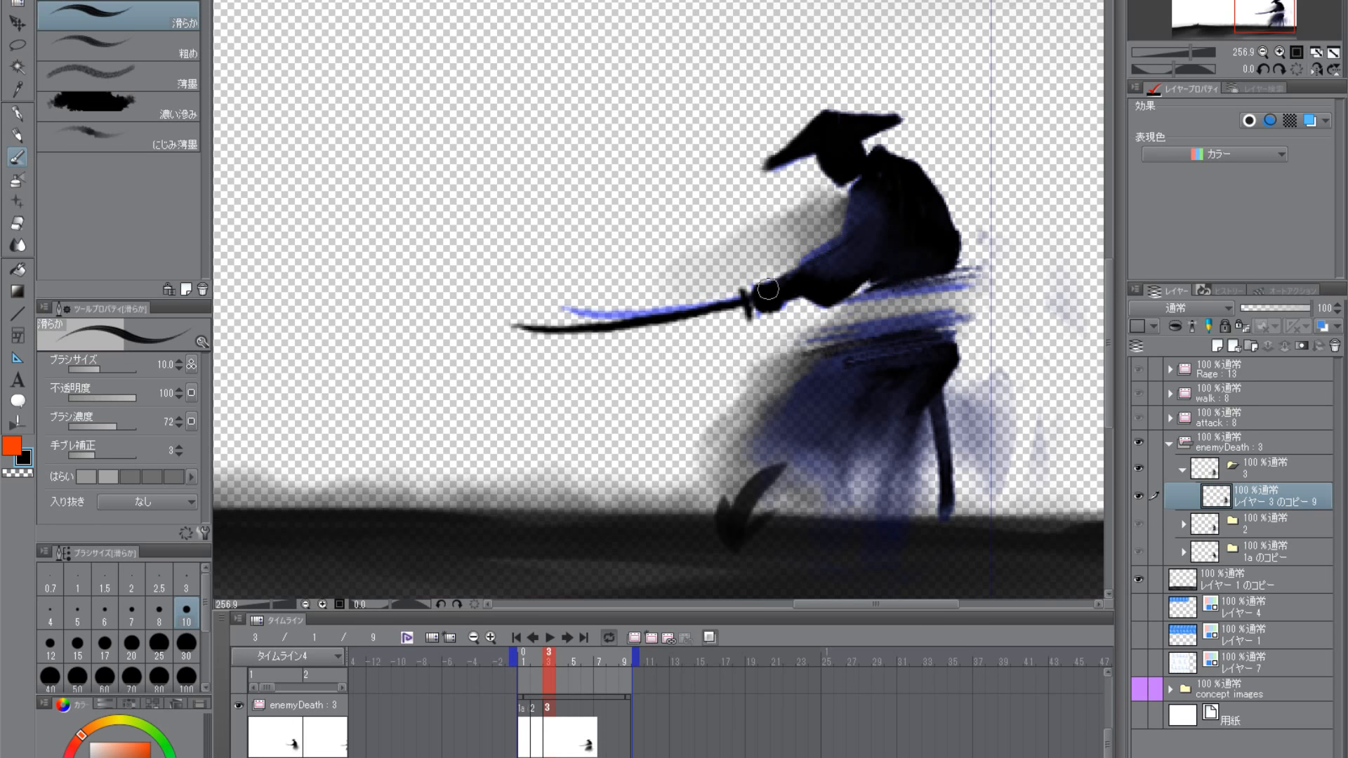
drag(853, 351, 781, 396)
- Examine the cut samurai against the ground and scrub the timeline around frame 3 to check the motion
drag(846, 554, 815, 545)
drag(848, 493, 907, 493)
drag(908, 492, 904, 475)
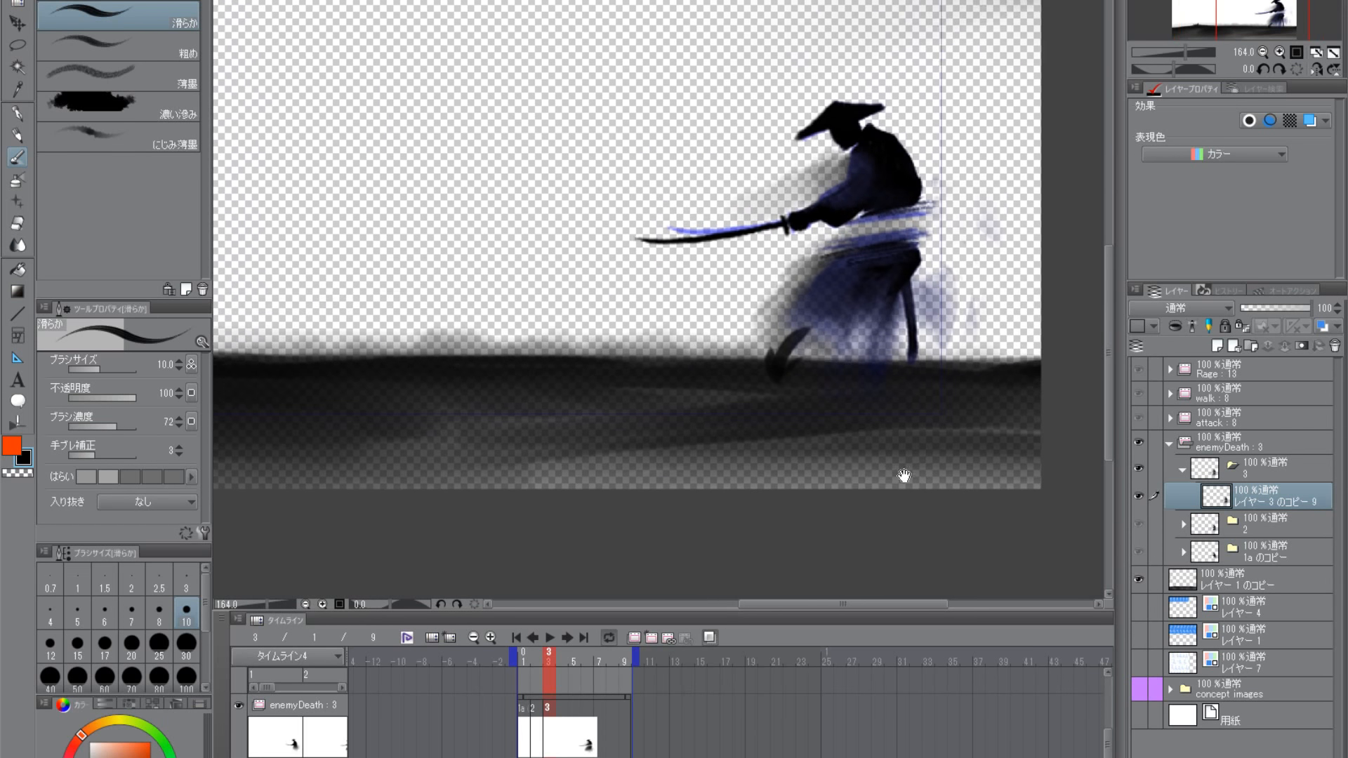
drag(779, 516, 815, 506)
drag(798, 412, 765, 414)
drag(831, 391, 838, 424)
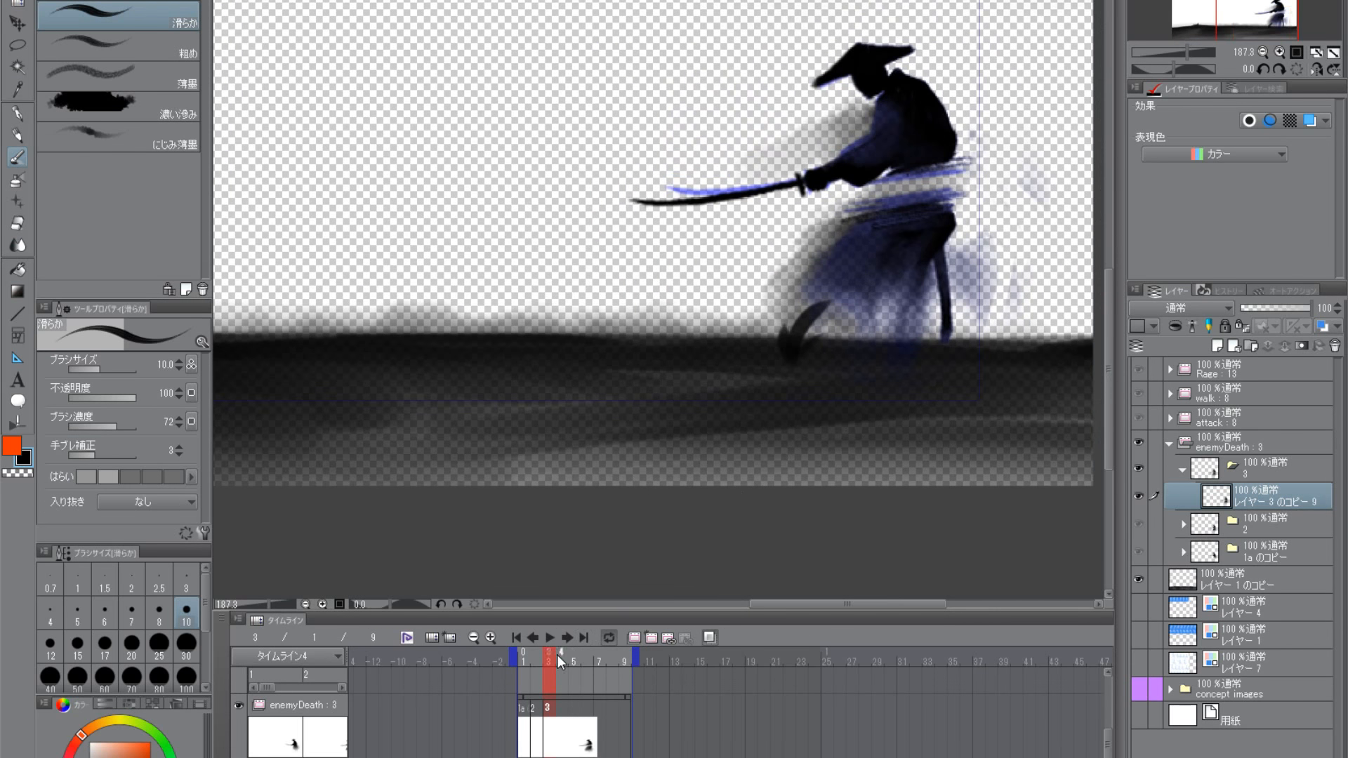
drag(535, 657, 551, 659)
drag(917, 291, 839, 384)
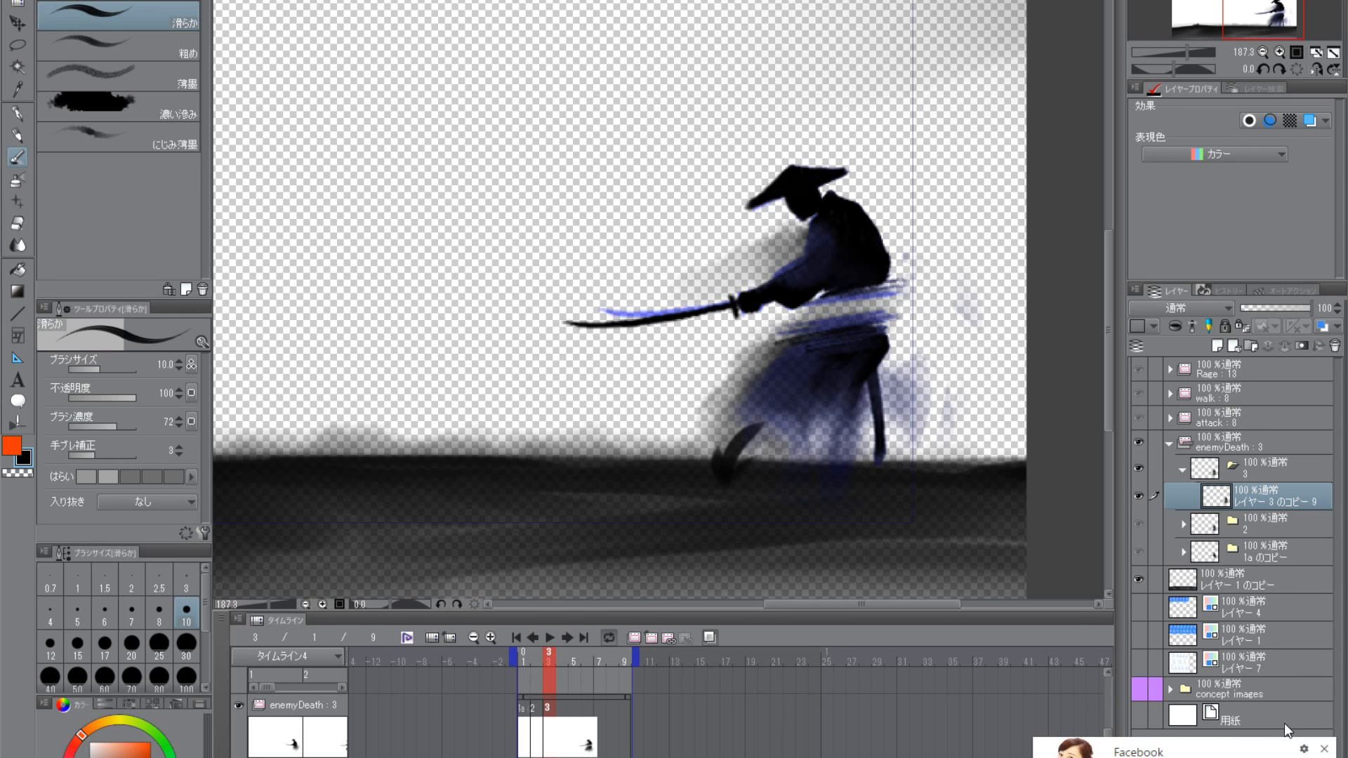
- Extend the skirt's cut edge with sharp black 滑らか strokes running towards the front and past the back
click(17, 177)
click(19, 158)
scroll(860, 313, up, 3)
mouse_move(882, 355)
mouse_down()
mouse_move(825, 396)
mouse_move(883, 355)
mouse_up()
drag(795, 369, 886, 354)
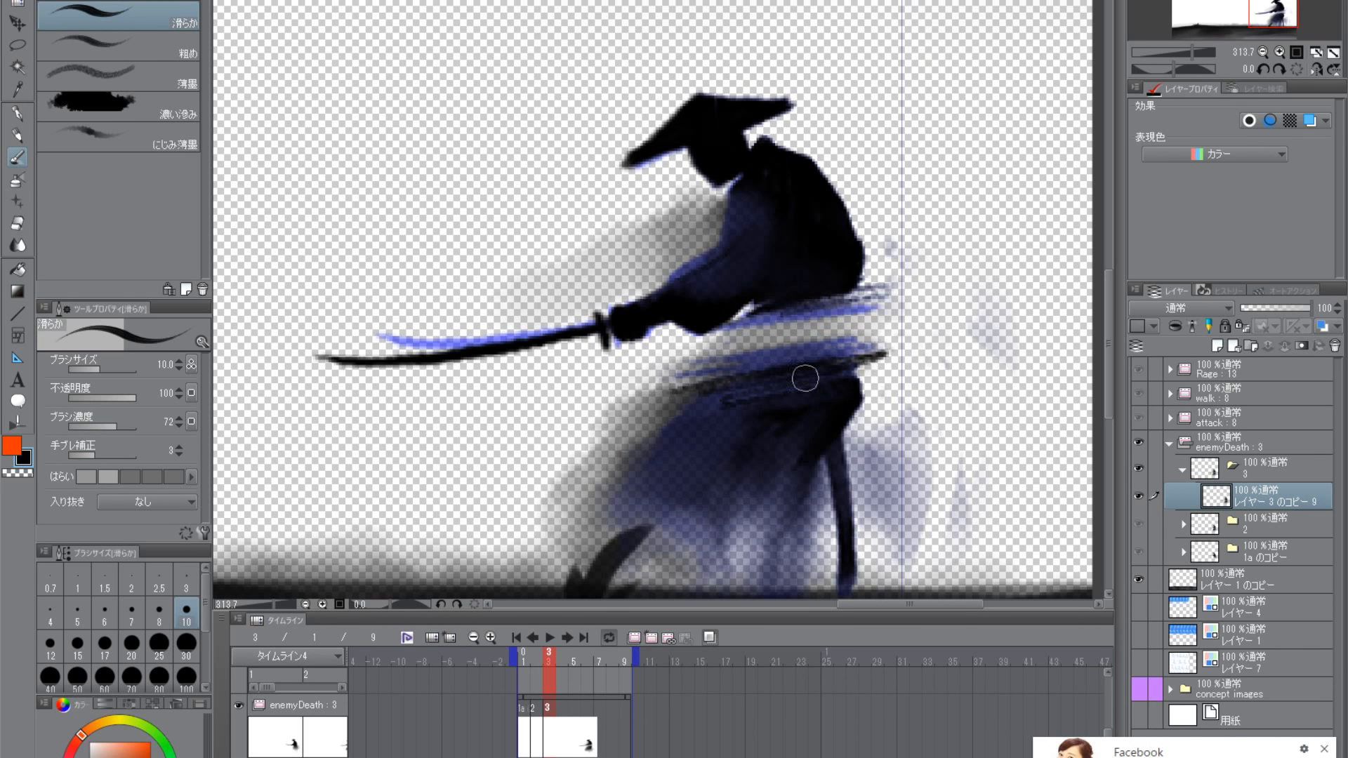
drag(767, 367, 653, 394)
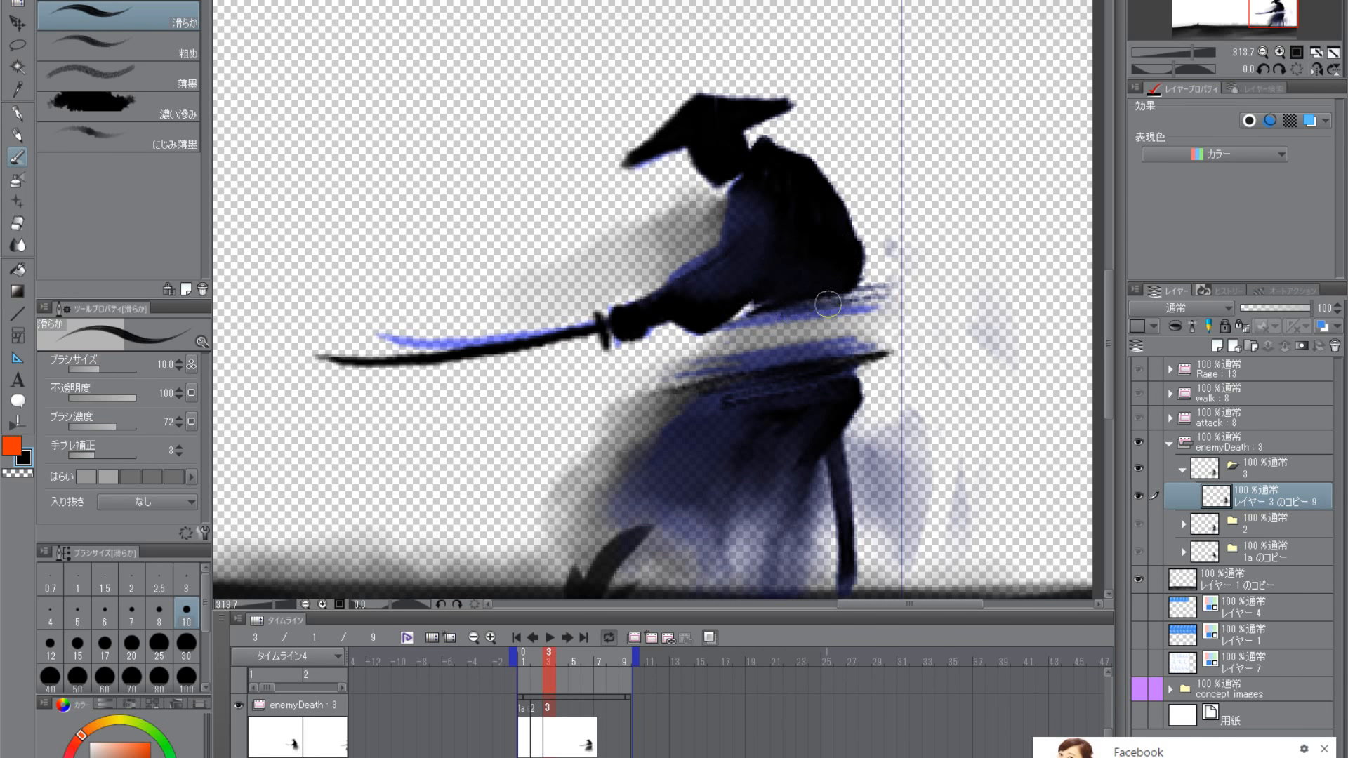
- Paint sharp black slash lines along the underside of the torso, trailing out behind the back
drag(828, 304, 734, 329)
drag(718, 333, 903, 305)
drag(758, 326, 915, 303)
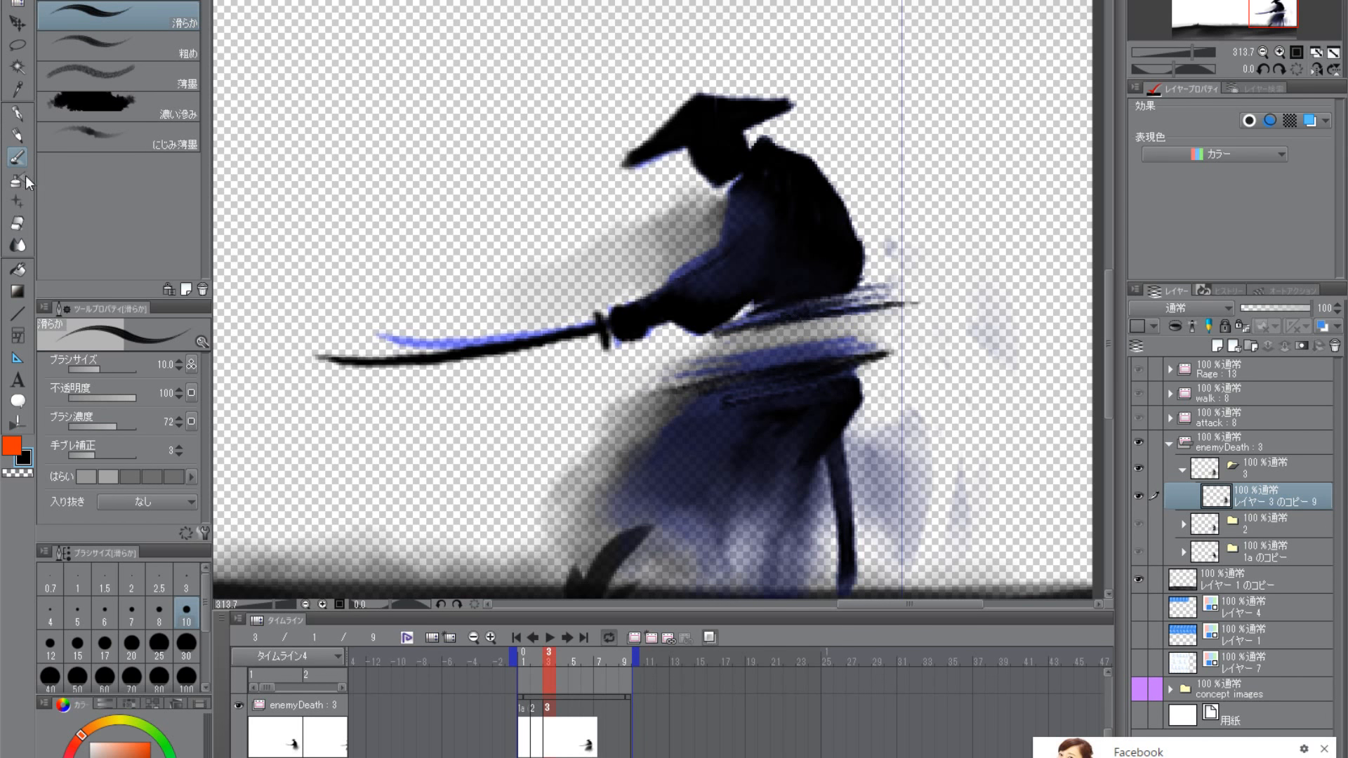
- Roughen the cut edges of the torso and skirt with long streaks using the 粗め brush at size 17
click(125, 58)
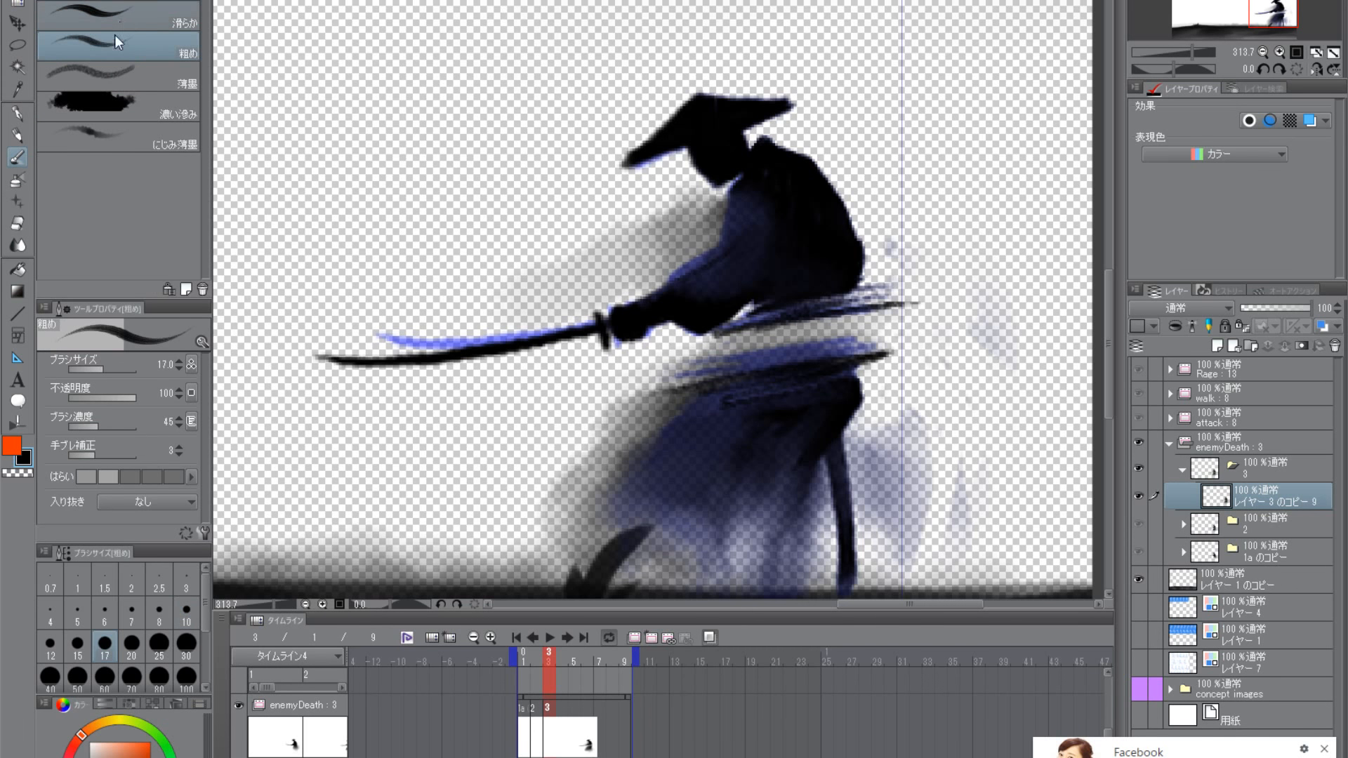
drag(782, 315, 922, 289)
drag(830, 309, 904, 298)
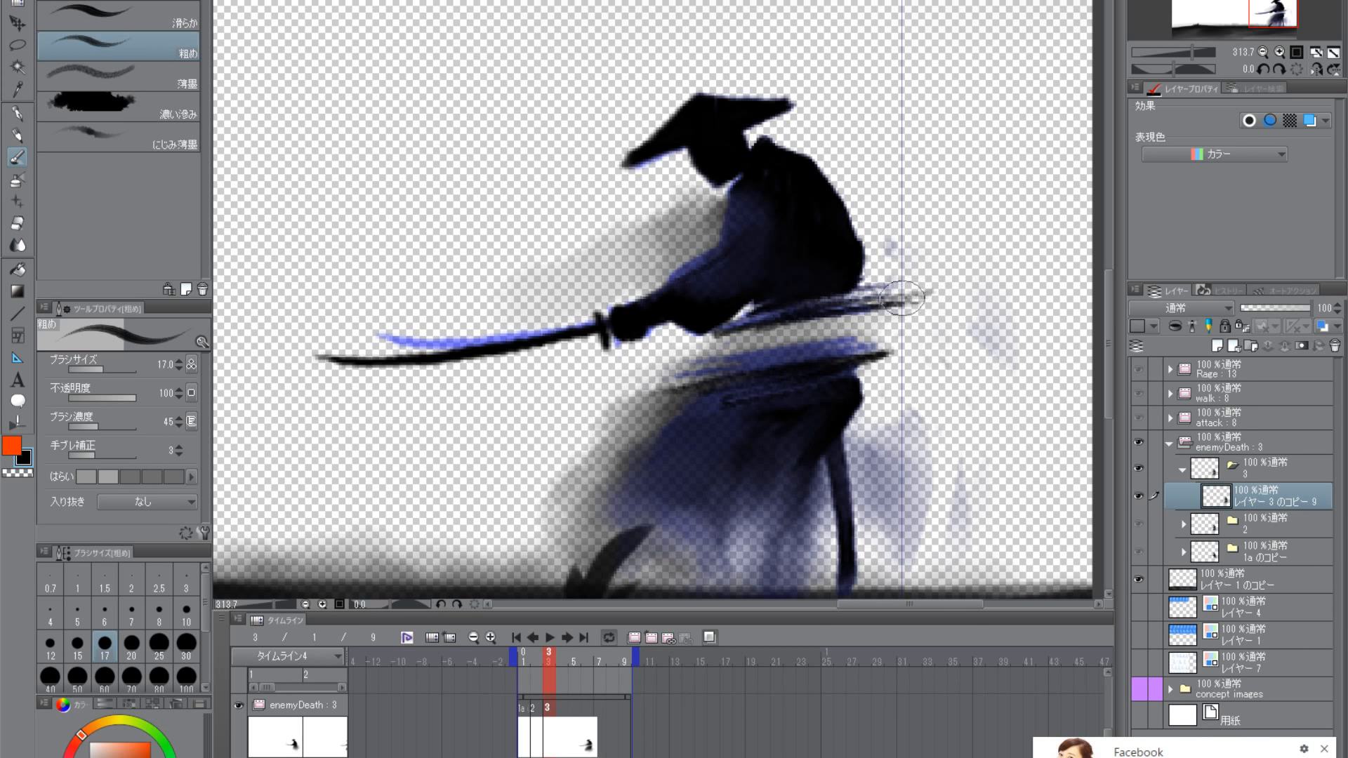
drag(772, 319, 661, 351)
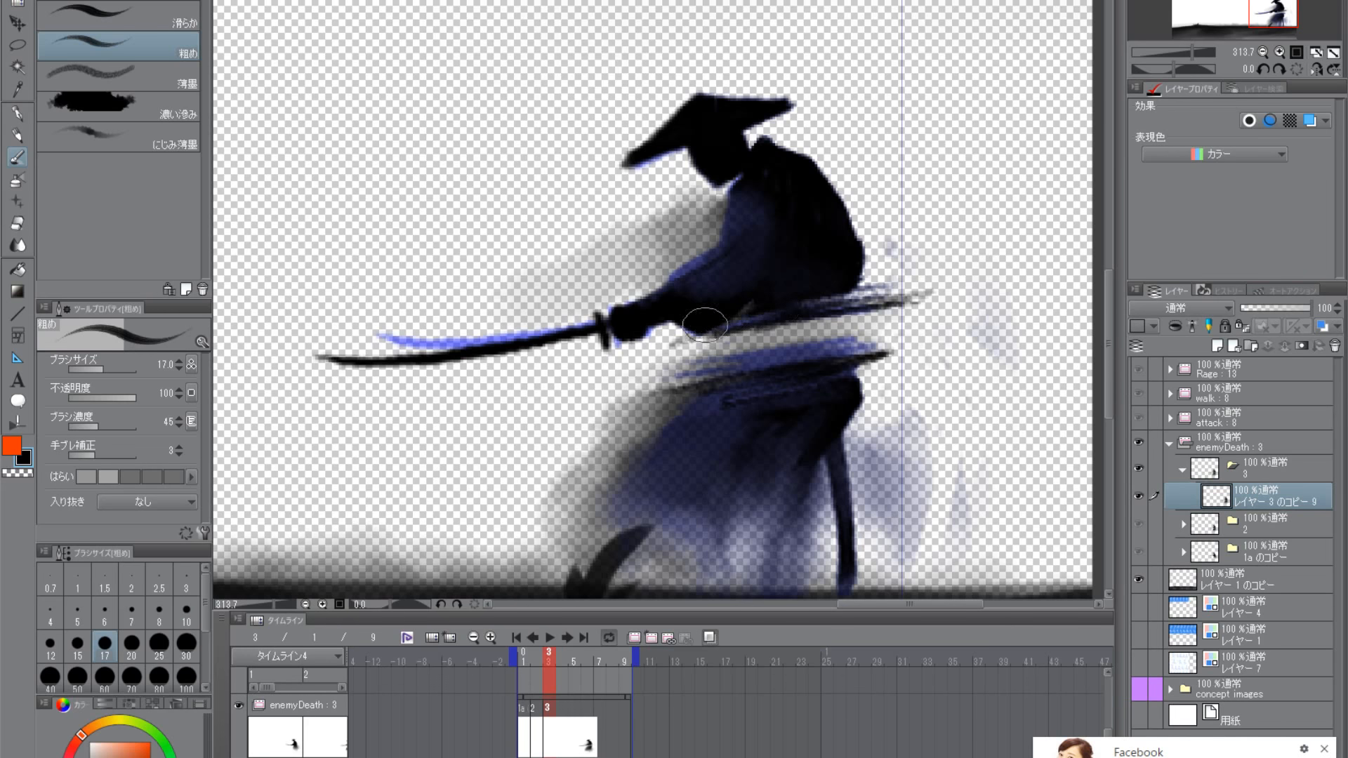
mouse_move(836, 361)
mouse_down()
mouse_move(906, 351)
mouse_move(675, 394)
mouse_up()
drag(776, 386, 704, 407)
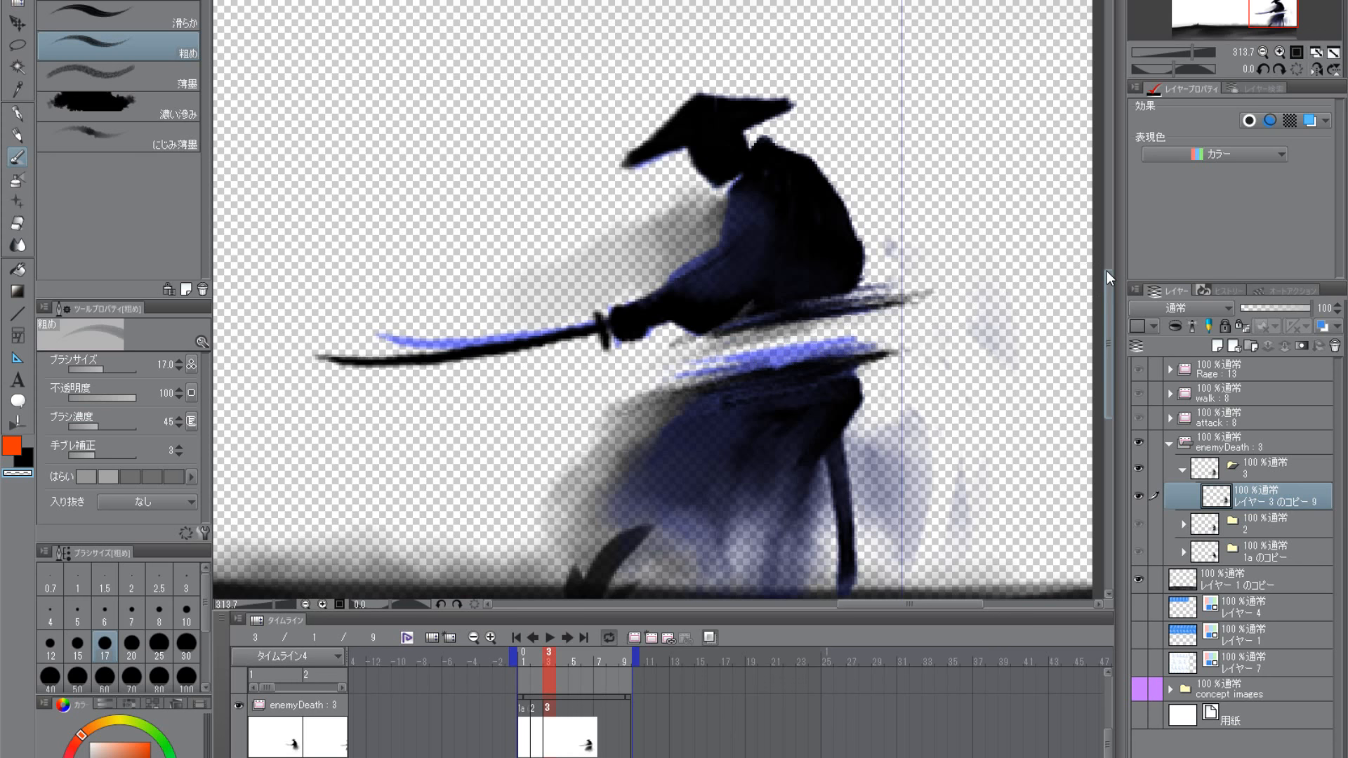
- Soften the slash lines and trail them behind the torso and skirt with the 薄墨 brush at size 20 in black
click(30, 457)
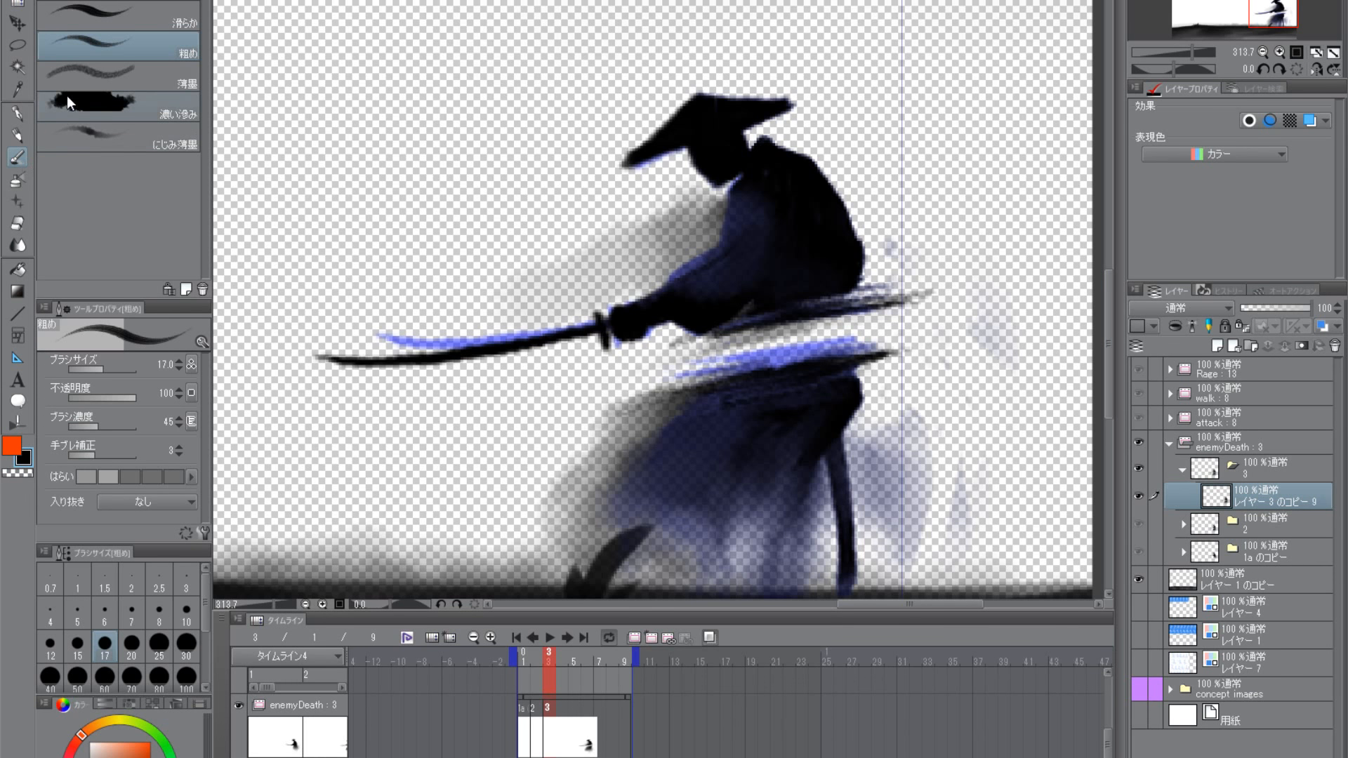
click(104, 78)
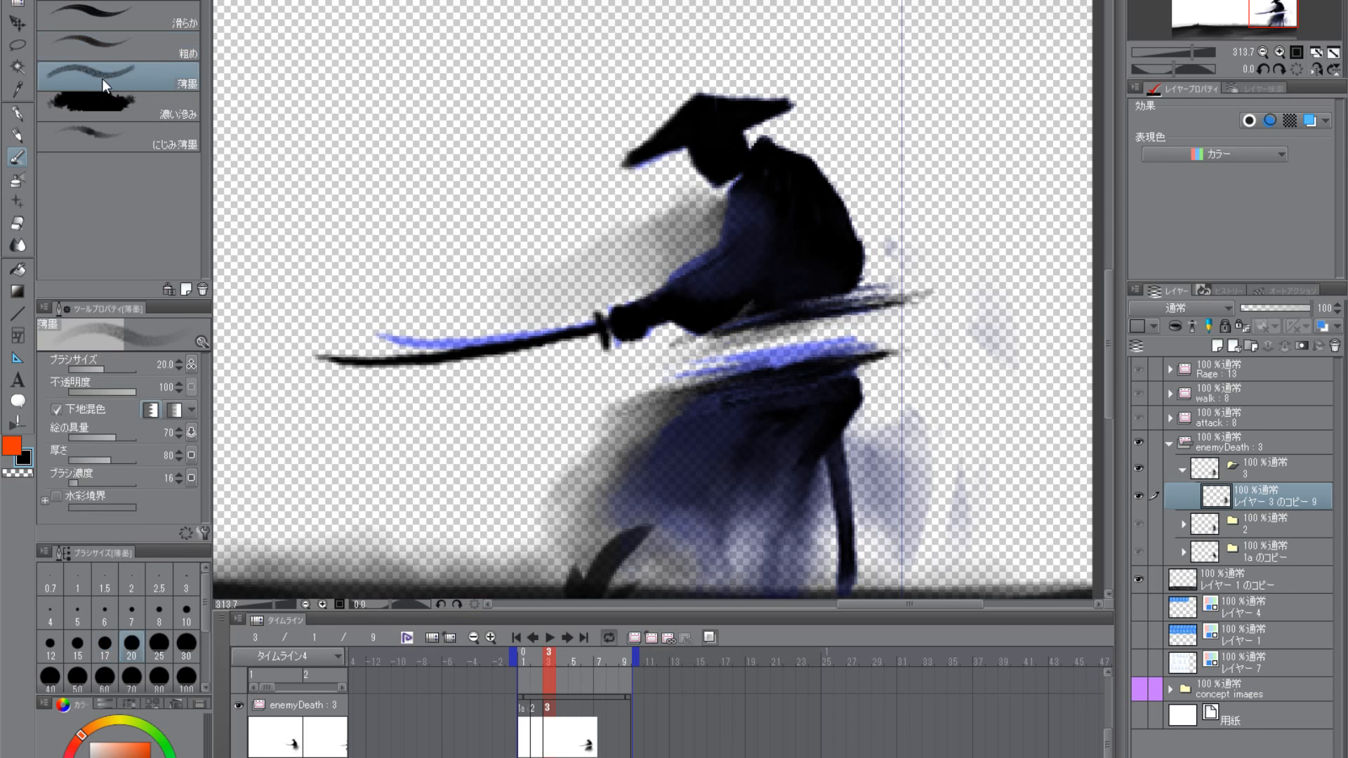
mouse_move(805, 314)
mouse_down()
mouse_move(743, 314)
mouse_move(797, 290)
mouse_move(827, 300)
mouse_move(937, 283)
mouse_up()
drag(860, 299, 912, 305)
drag(792, 377, 993, 330)
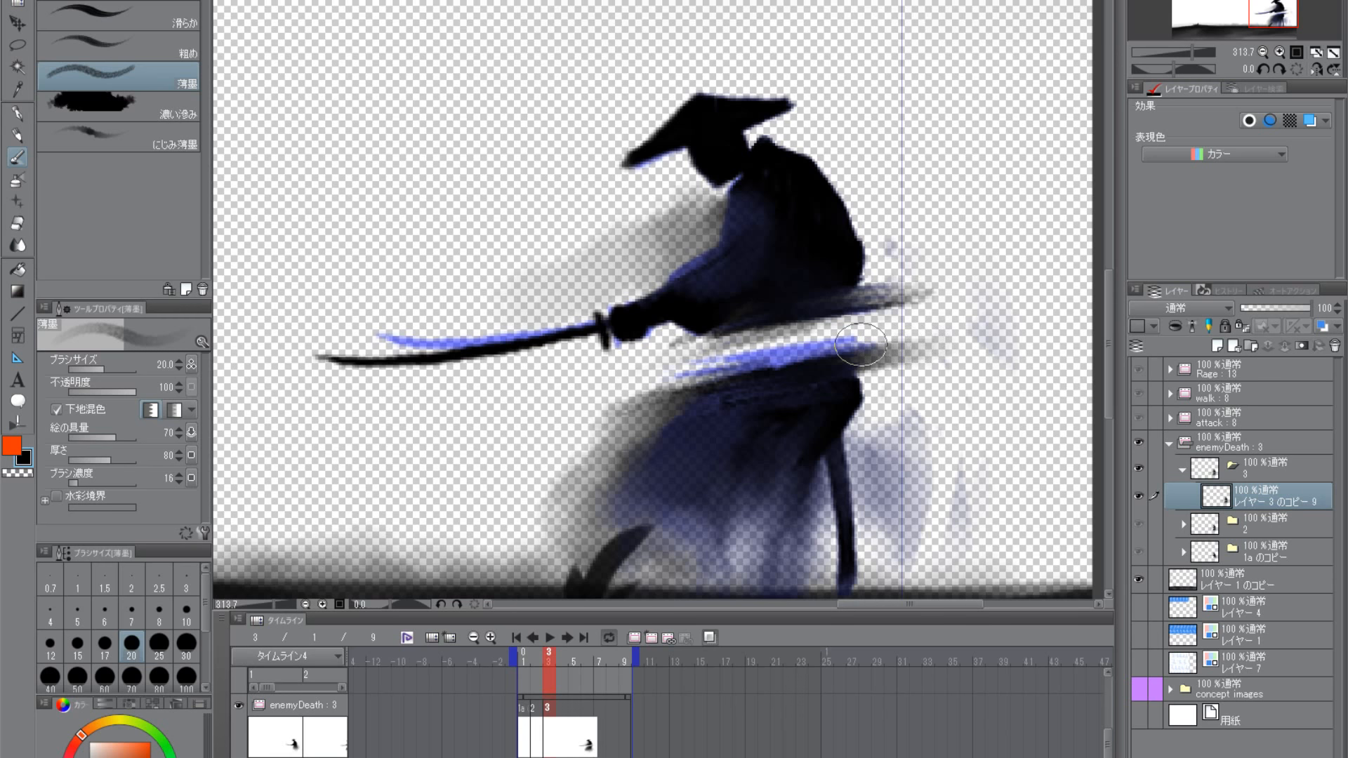
- Clear the ink from the gap between torso and skirt with the 薄墨 brush in transparent colour
click(27, 472)
drag(788, 350, 878, 335)
drag(674, 376, 852, 333)
drag(619, 385, 809, 331)
- Reduce the 薄墨 brush to size 12 and touch up the torso's lower edge and the skirt's upper front edge in black
drag(846, 443, 769, 498)
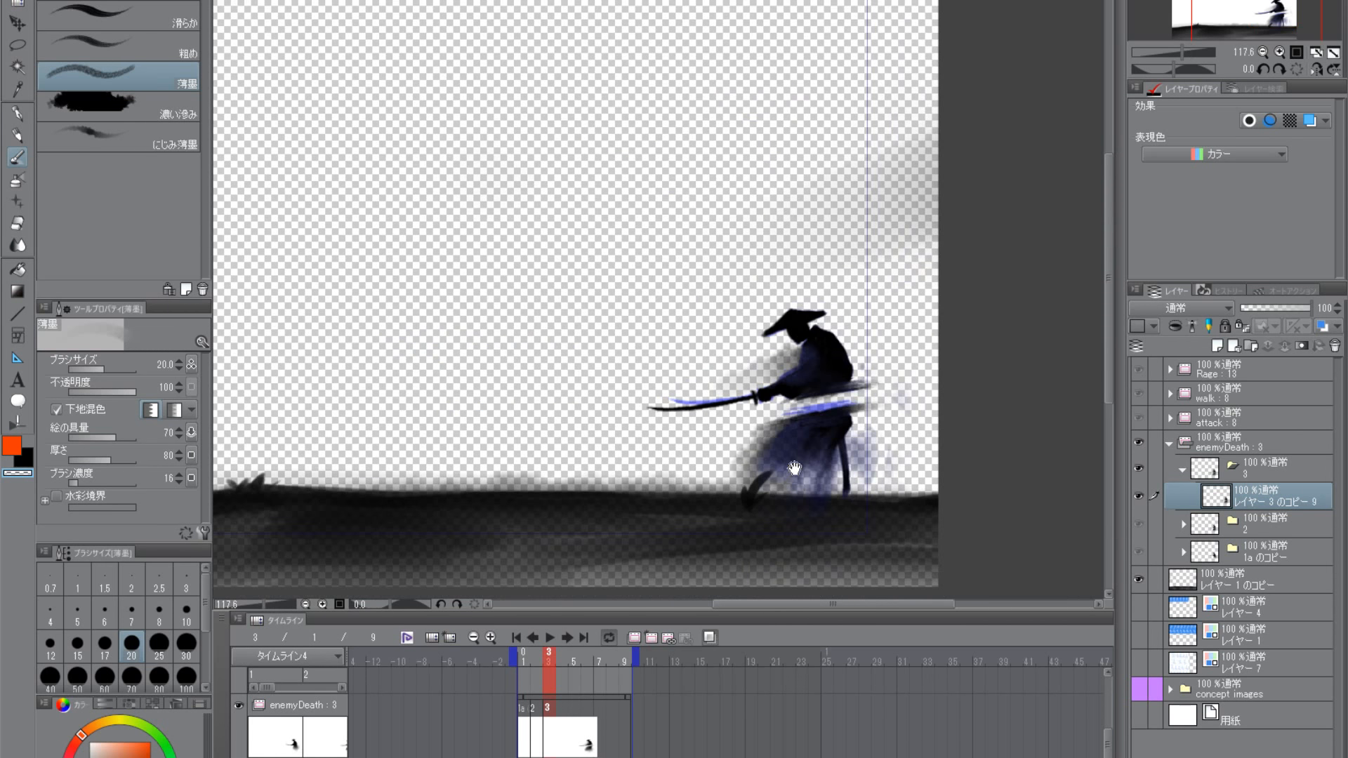
drag(800, 457, 846, 457)
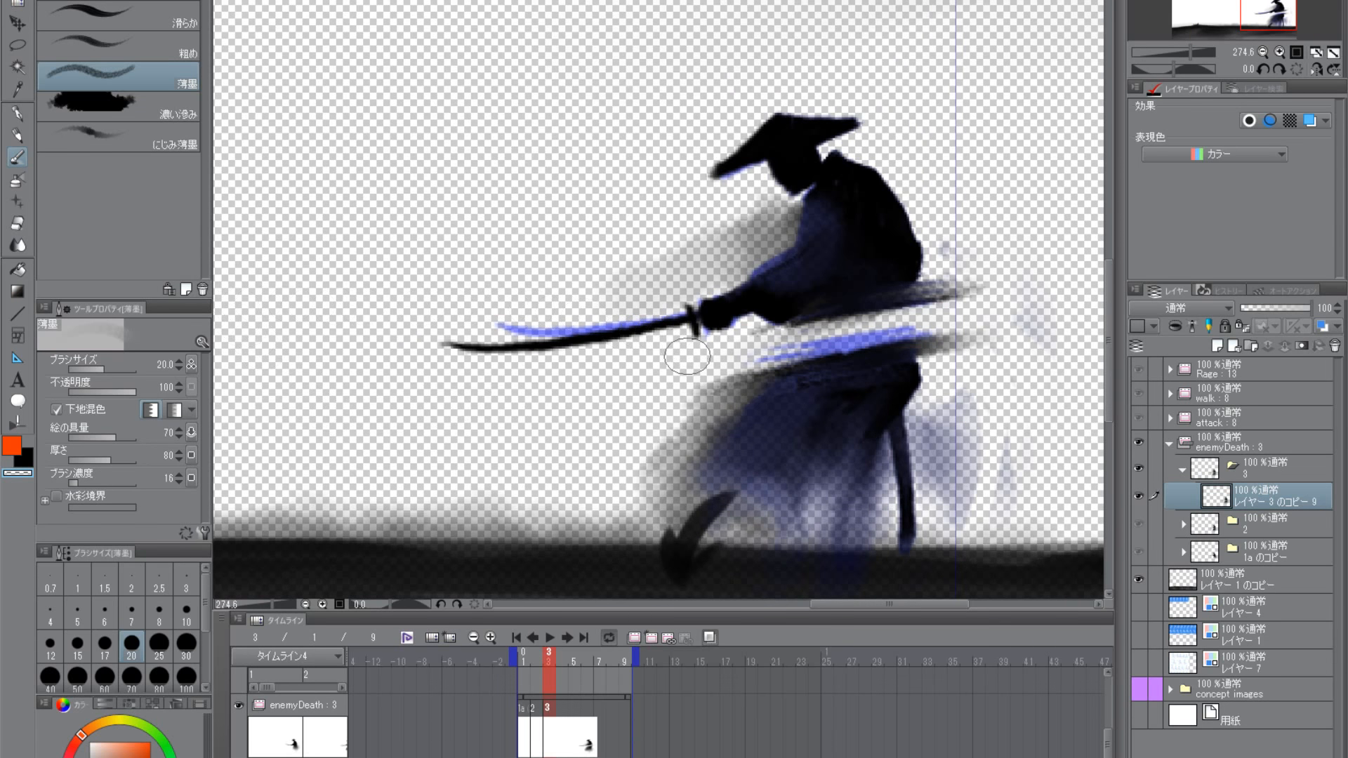
key(bracketleft)
key(bracketleft)
key(bracketleft)
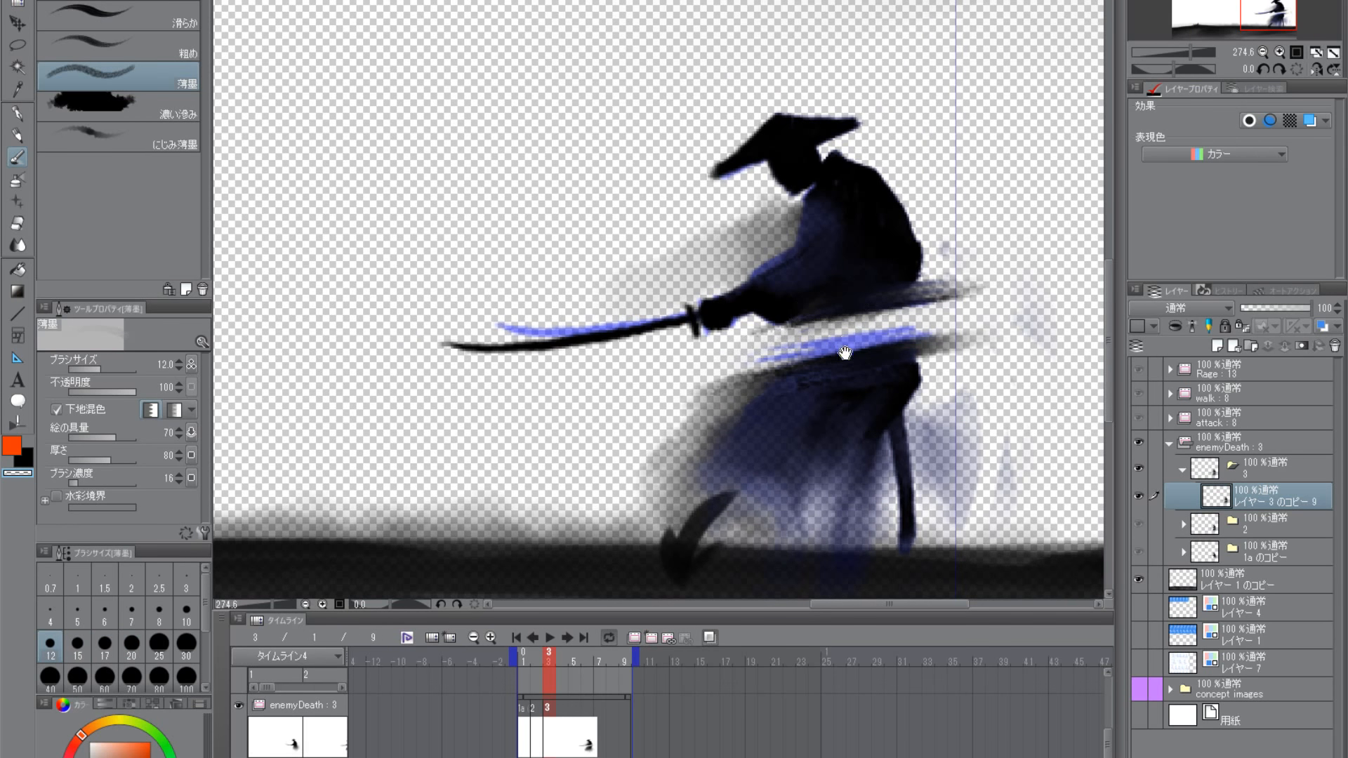
drag(845, 353, 699, 393)
drag(724, 450, 886, 417)
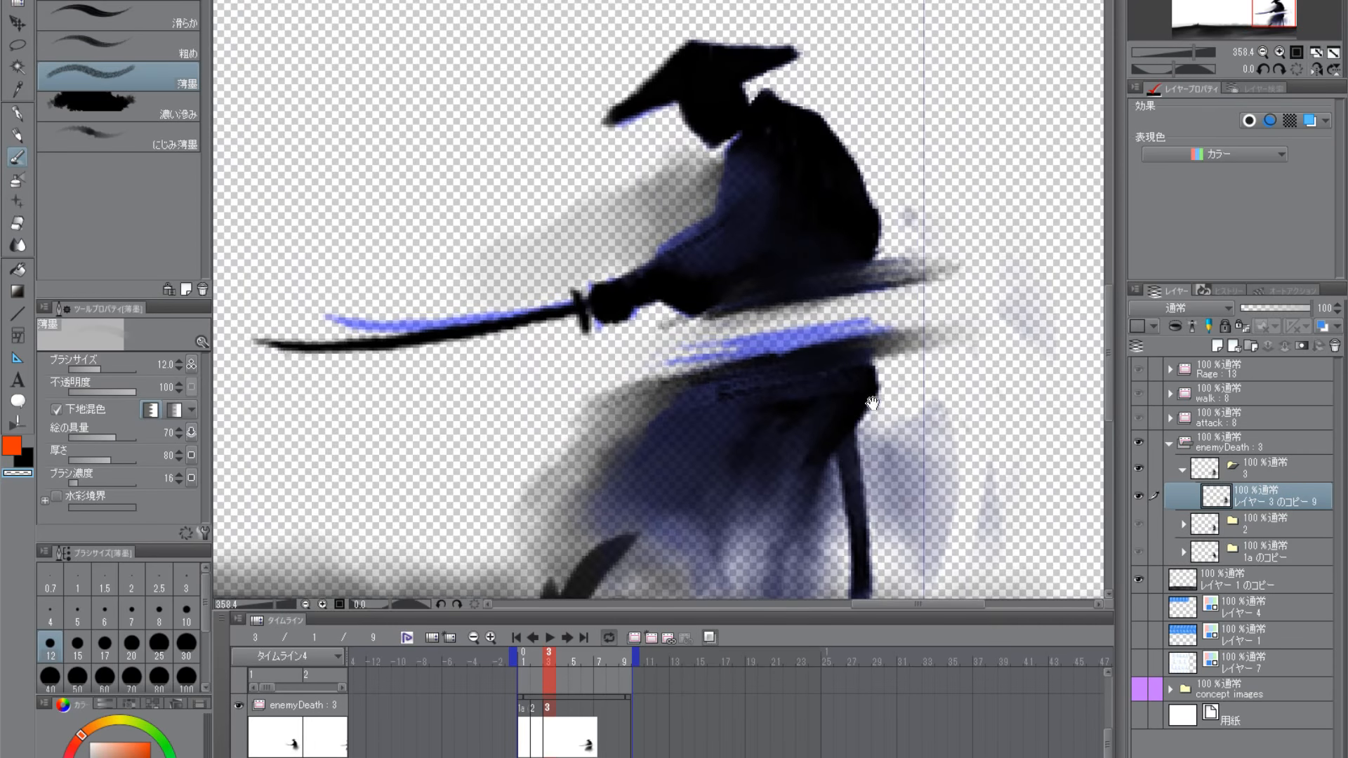
drag(793, 422, 787, 446)
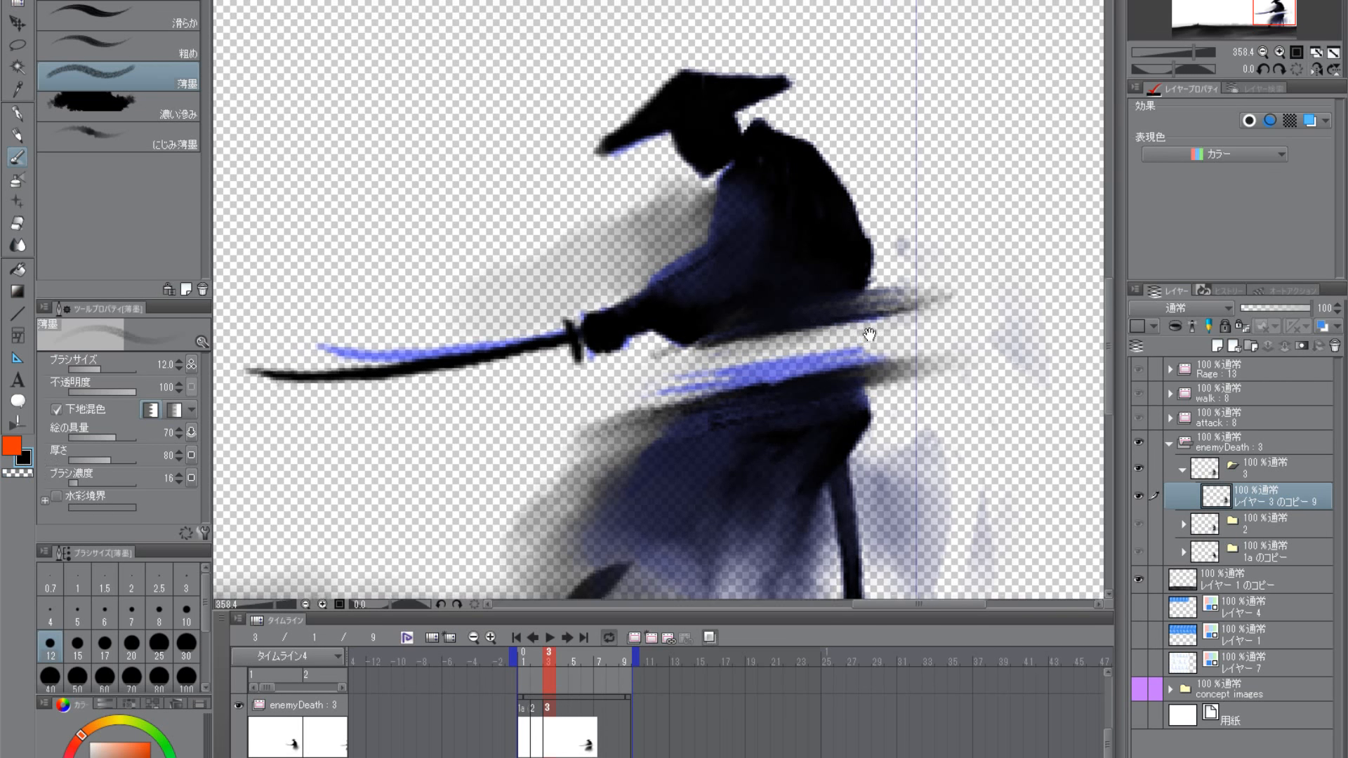
mouse_move(839, 309)
mouse_down()
mouse_move(799, 336)
mouse_move(871, 312)
mouse_up()
drag(719, 486, 813, 442)
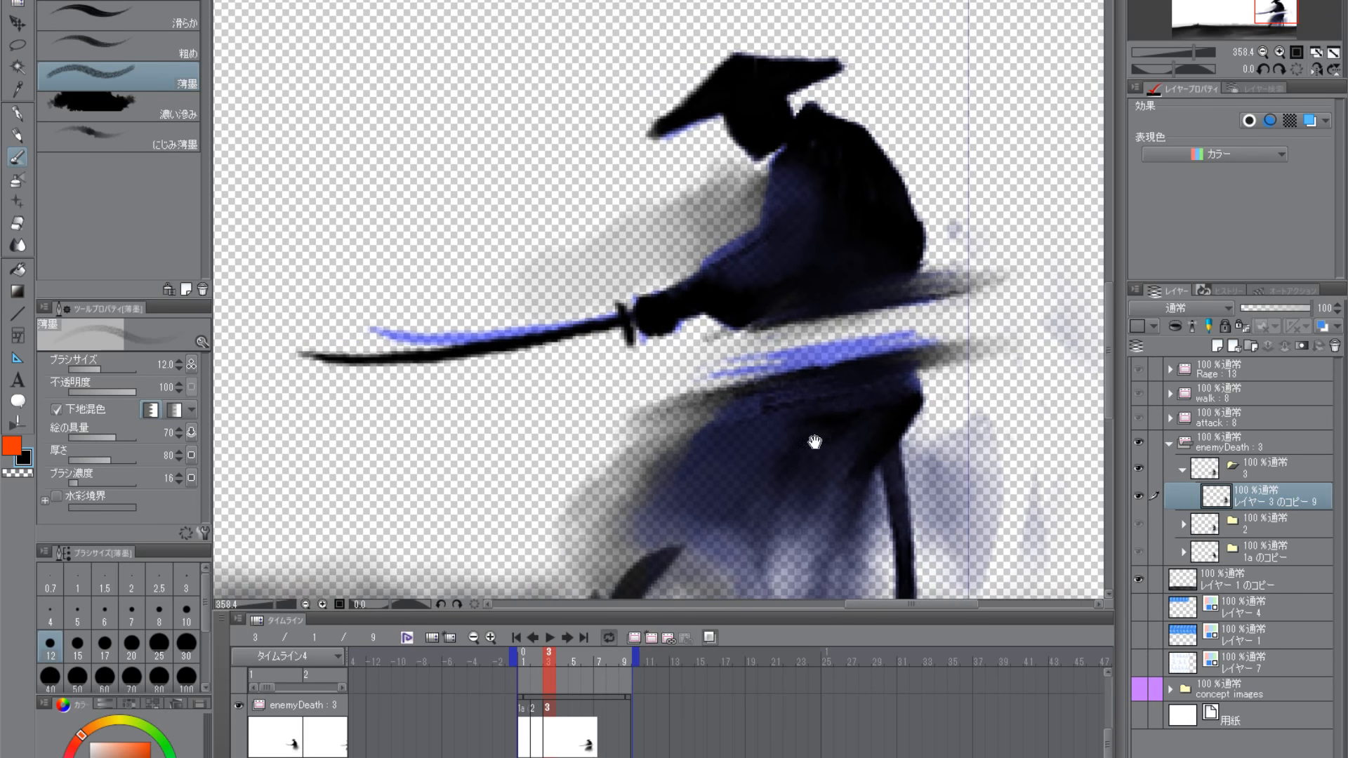
drag(679, 399, 614, 428)
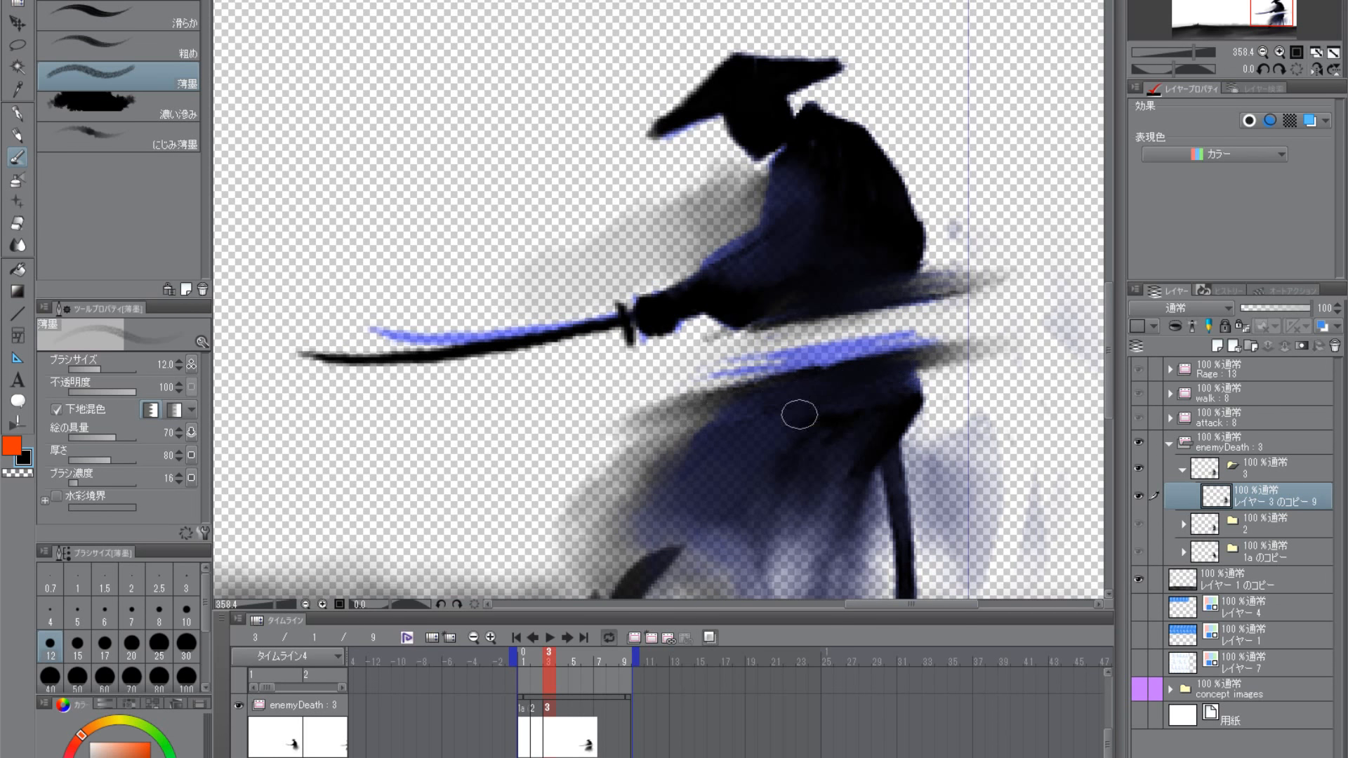
- Sweep a long 薄墨 stroke through the waist gap, trailing out behind the samurai's back
drag(872, 481, 728, 542)
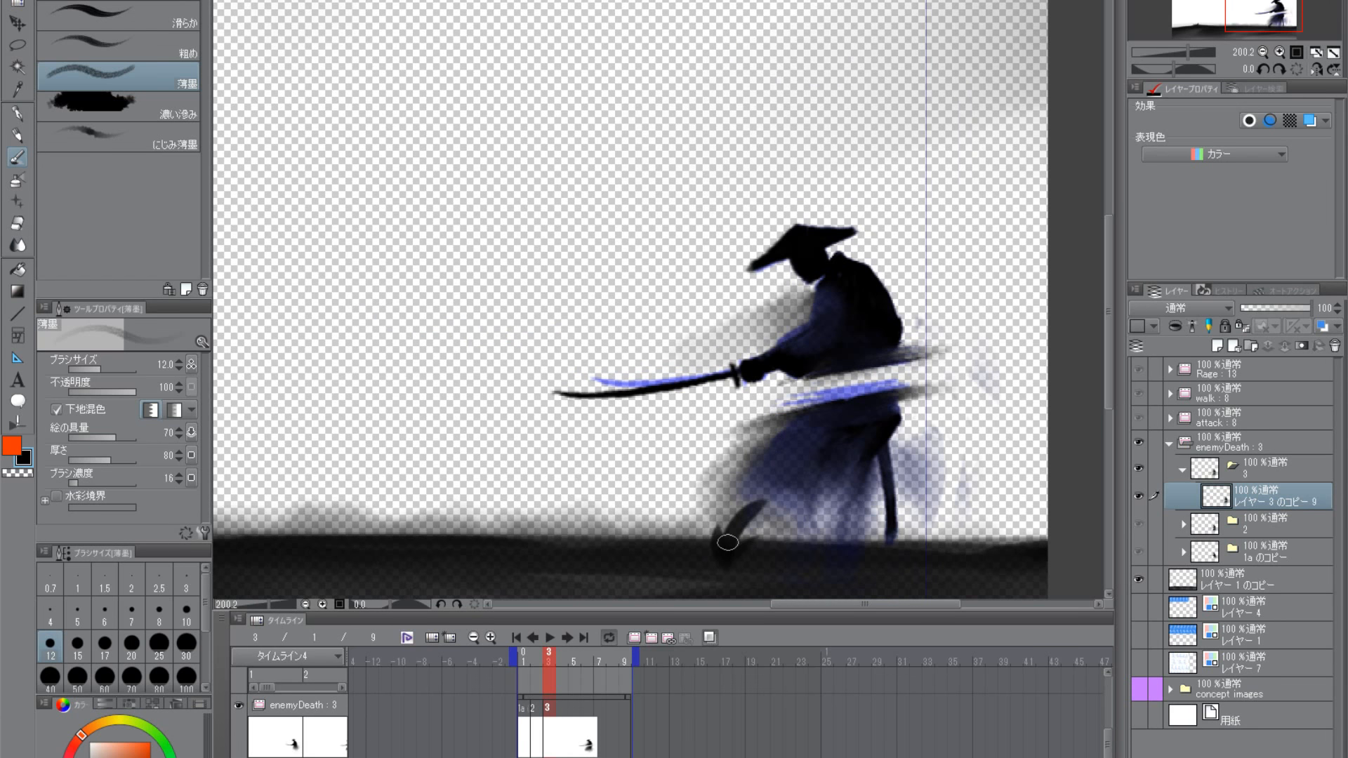
drag(743, 426, 713, 347)
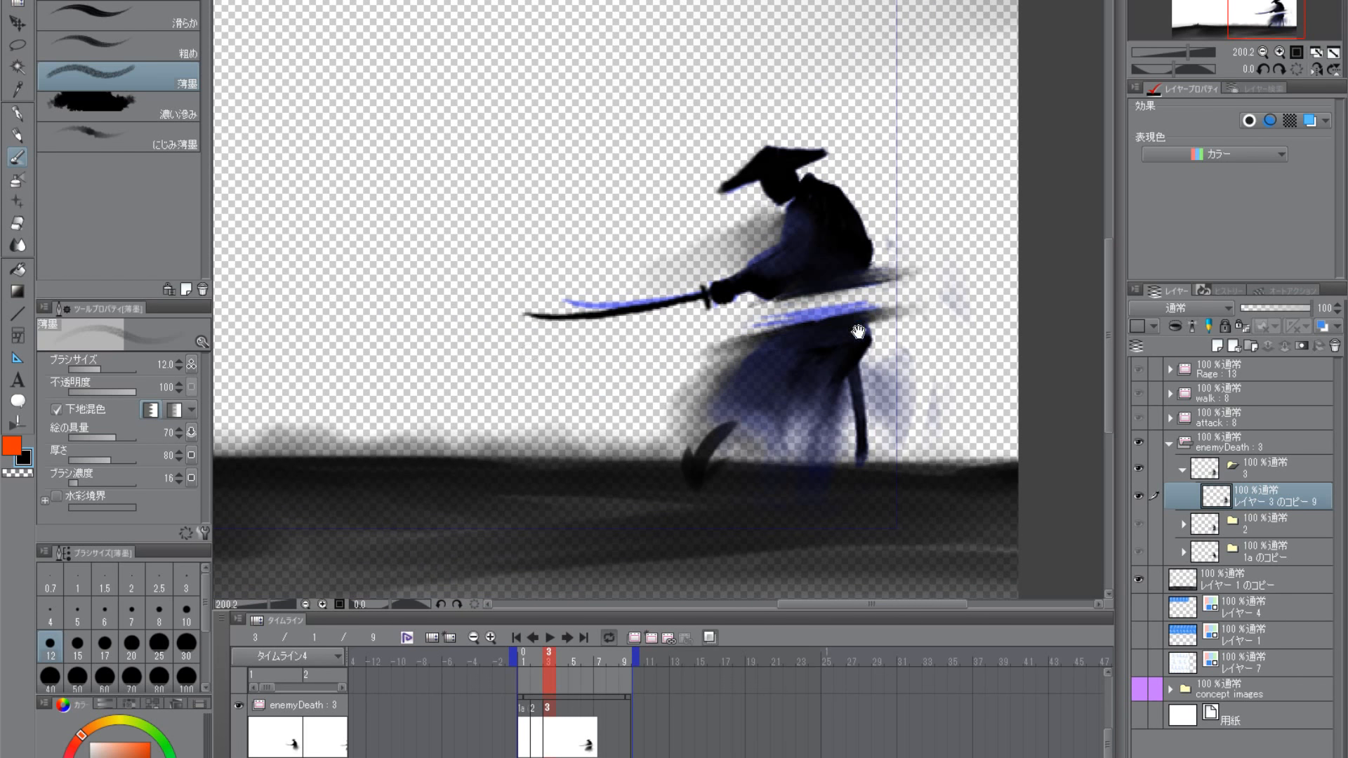
drag(859, 331, 792, 375)
mouse_move(794, 393)
mouse_down()
mouse_move(849, 424)
mouse_move(890, 414)
mouse_up()
drag(632, 350, 934, 300)
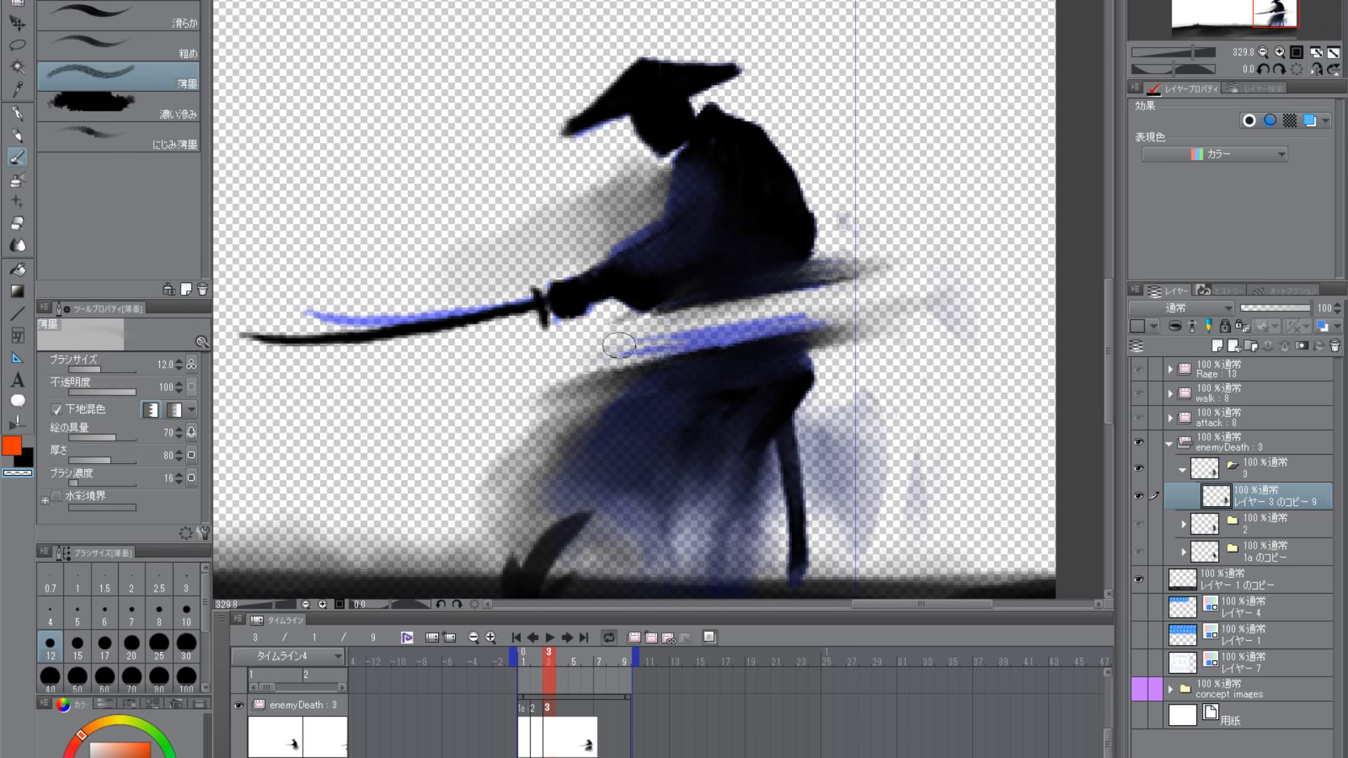
- Darken both cut edges at the waist in black 薄墨 and draw the skirt's edge forward into a soft wisp
click(28, 461)
mouse_move(772, 297)
mouse_down()
mouse_move(820, 360)
mouse_move(641, 380)
mouse_up()
drag(772, 349, 631, 376)
drag(840, 438, 868, 392)
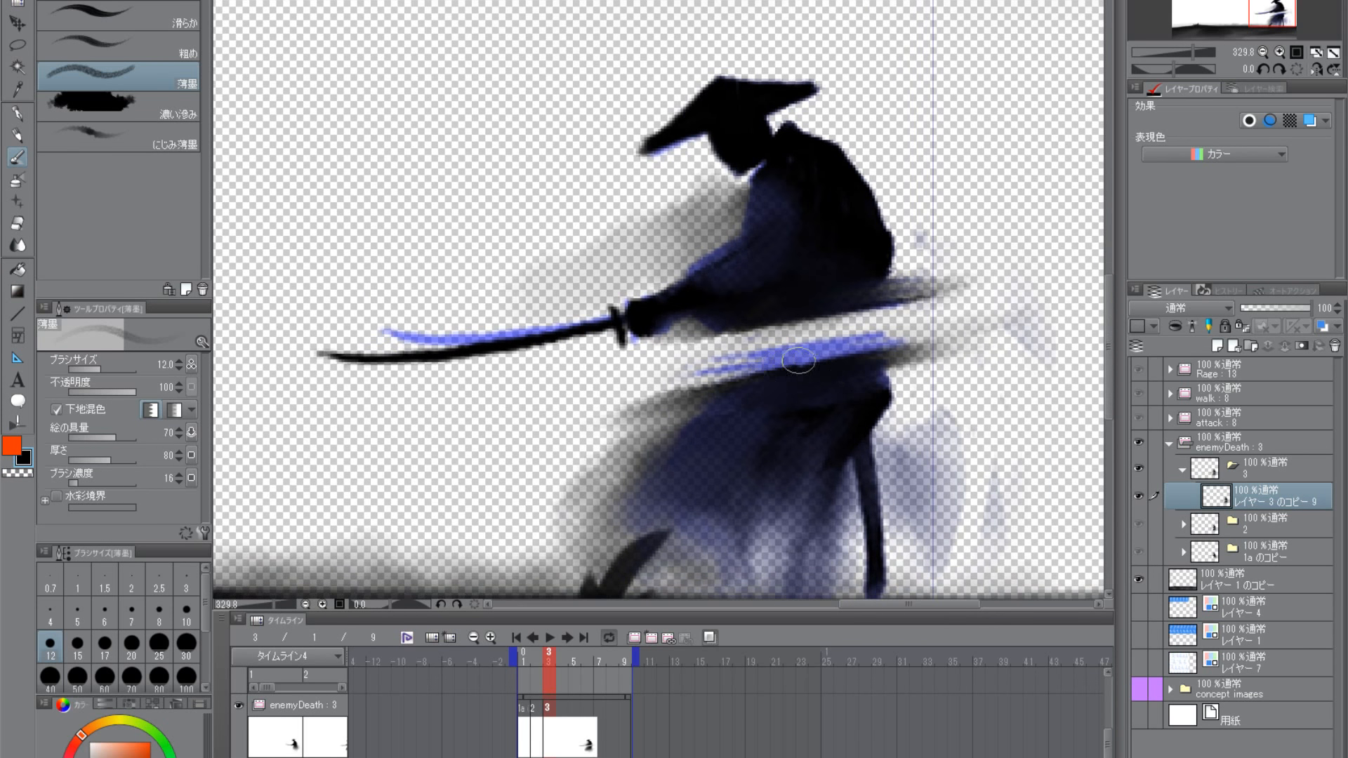
drag(758, 376, 587, 425)
drag(840, 377, 610, 409)
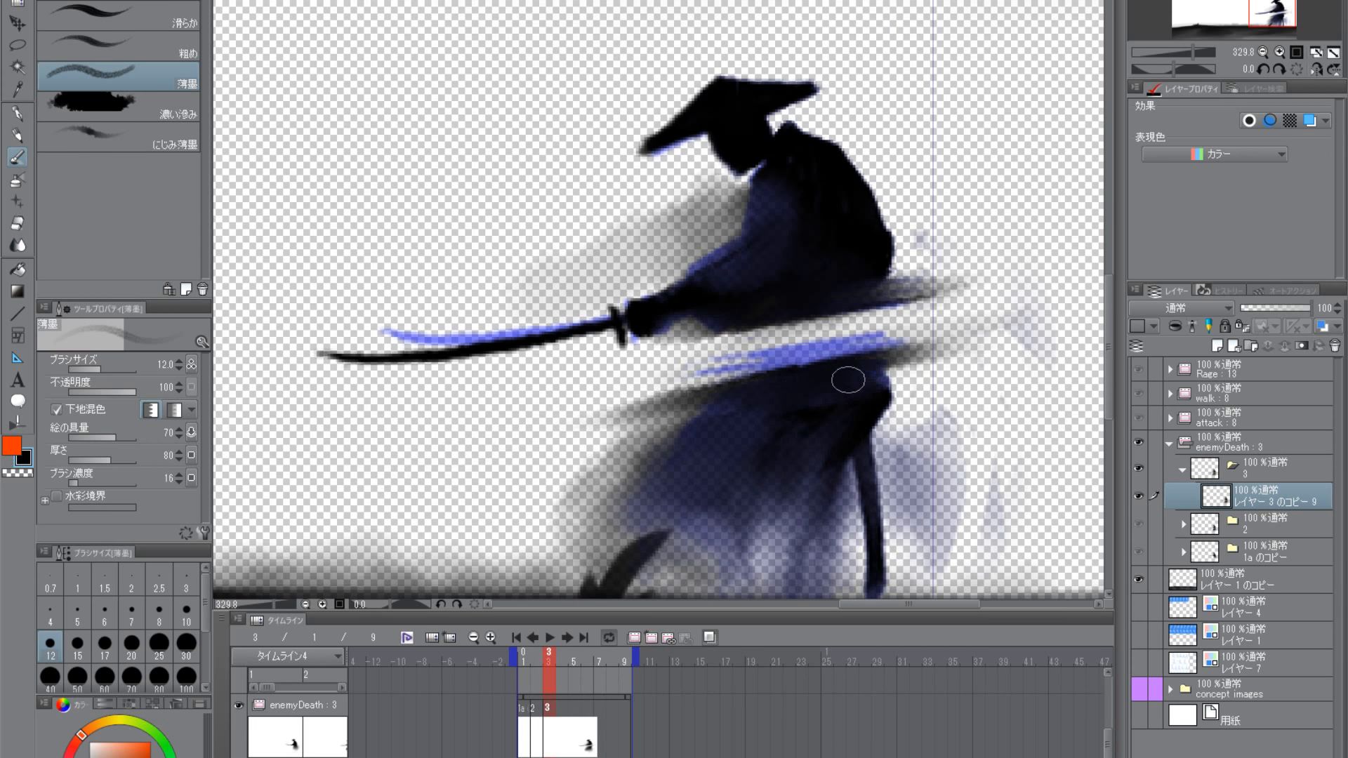
- Examine the severed waist and ink haze in frame 3 both close up and within the whole scene
scroll(843, 400, down, 3)
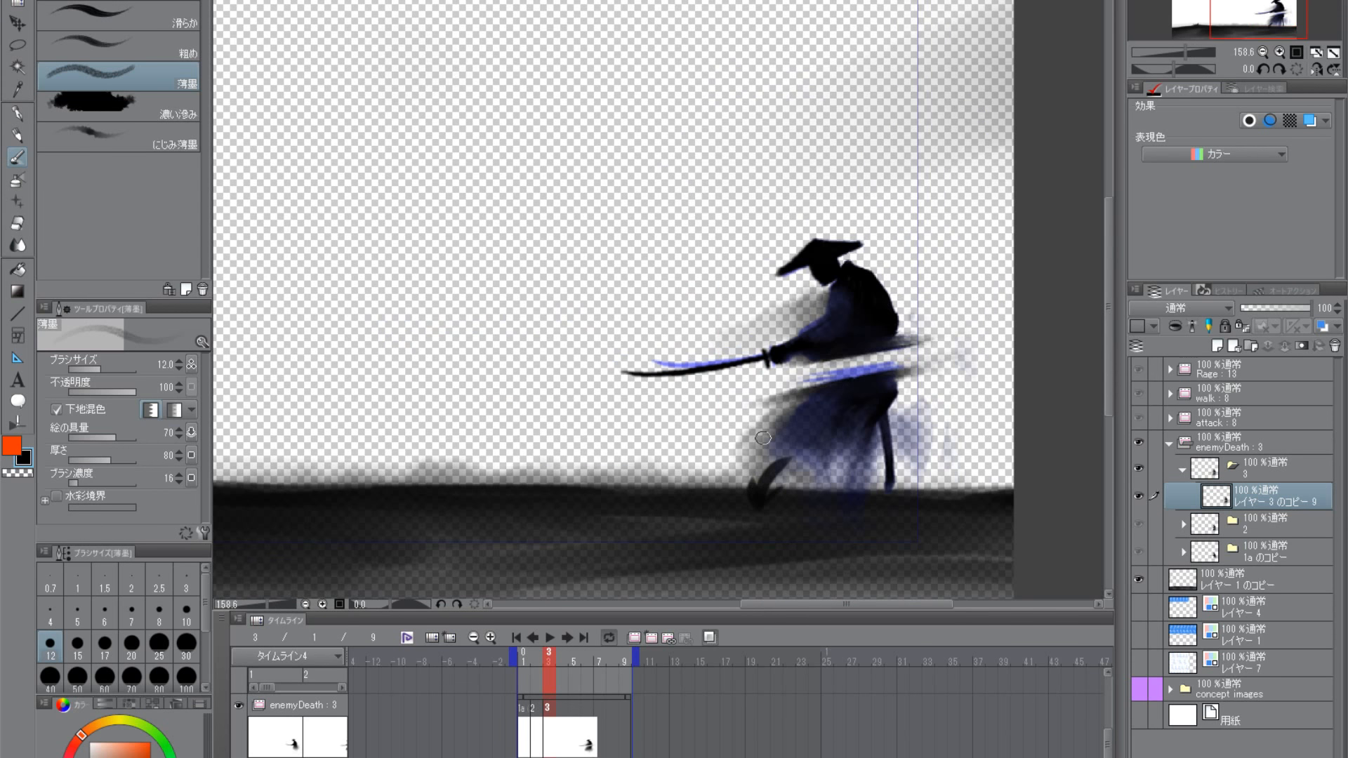
scroll(892, 339, up, 3)
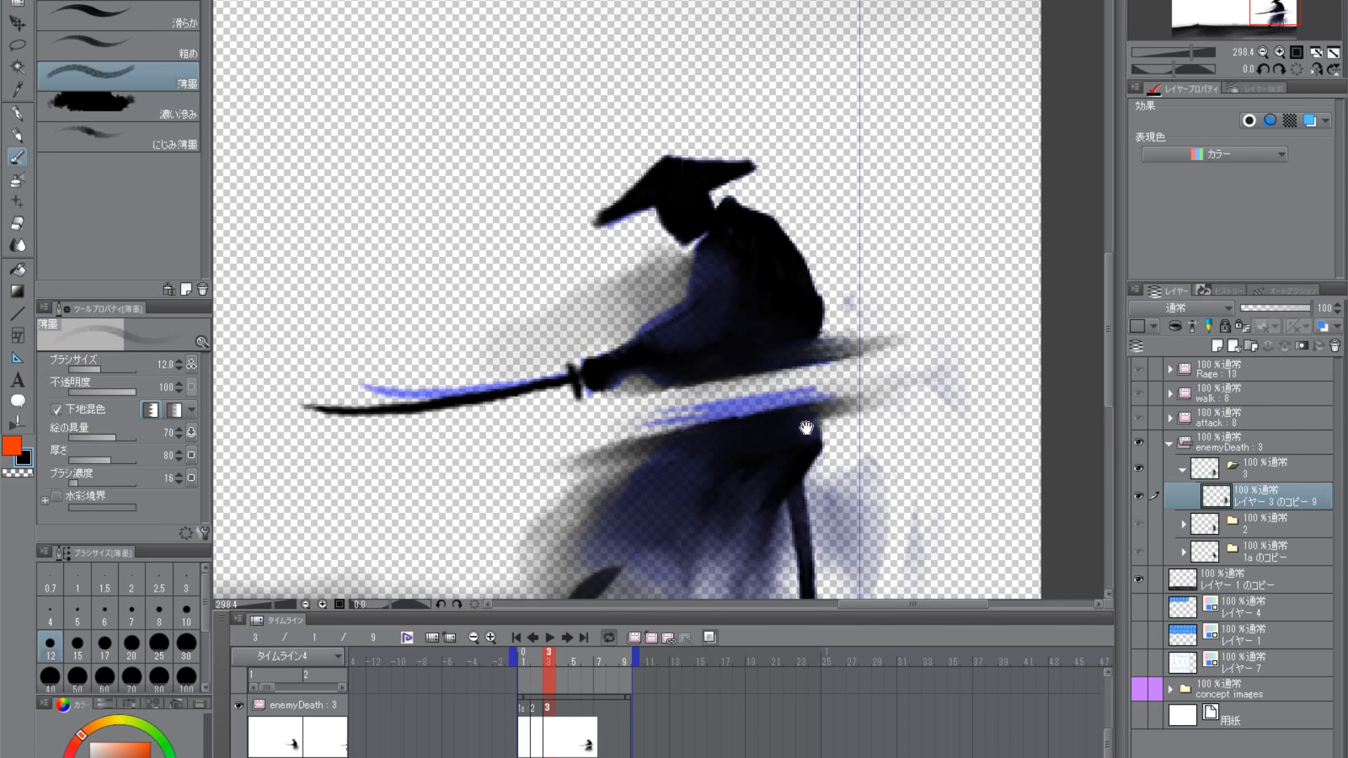
scroll(806, 427, down, 2)
scroll(776, 463, down, 2)
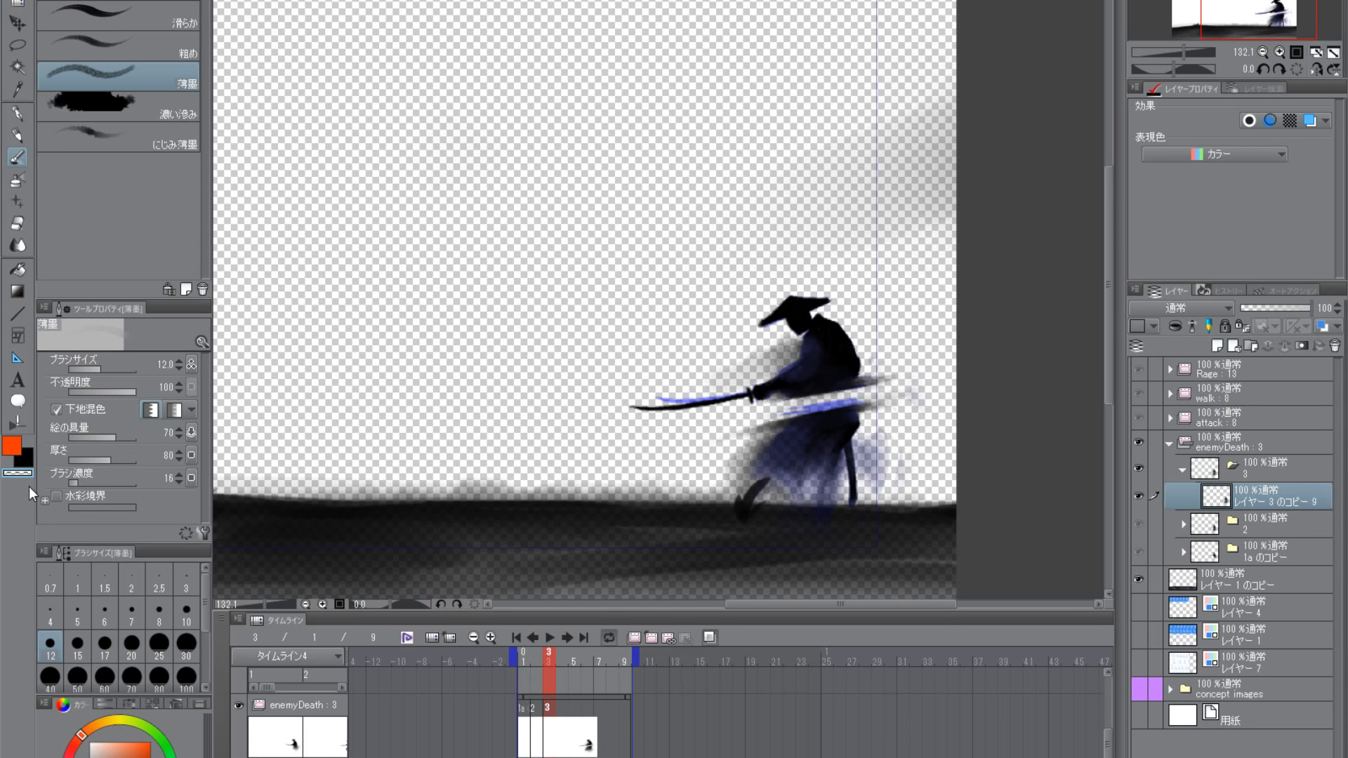
scroll(807, 435, up, 3)
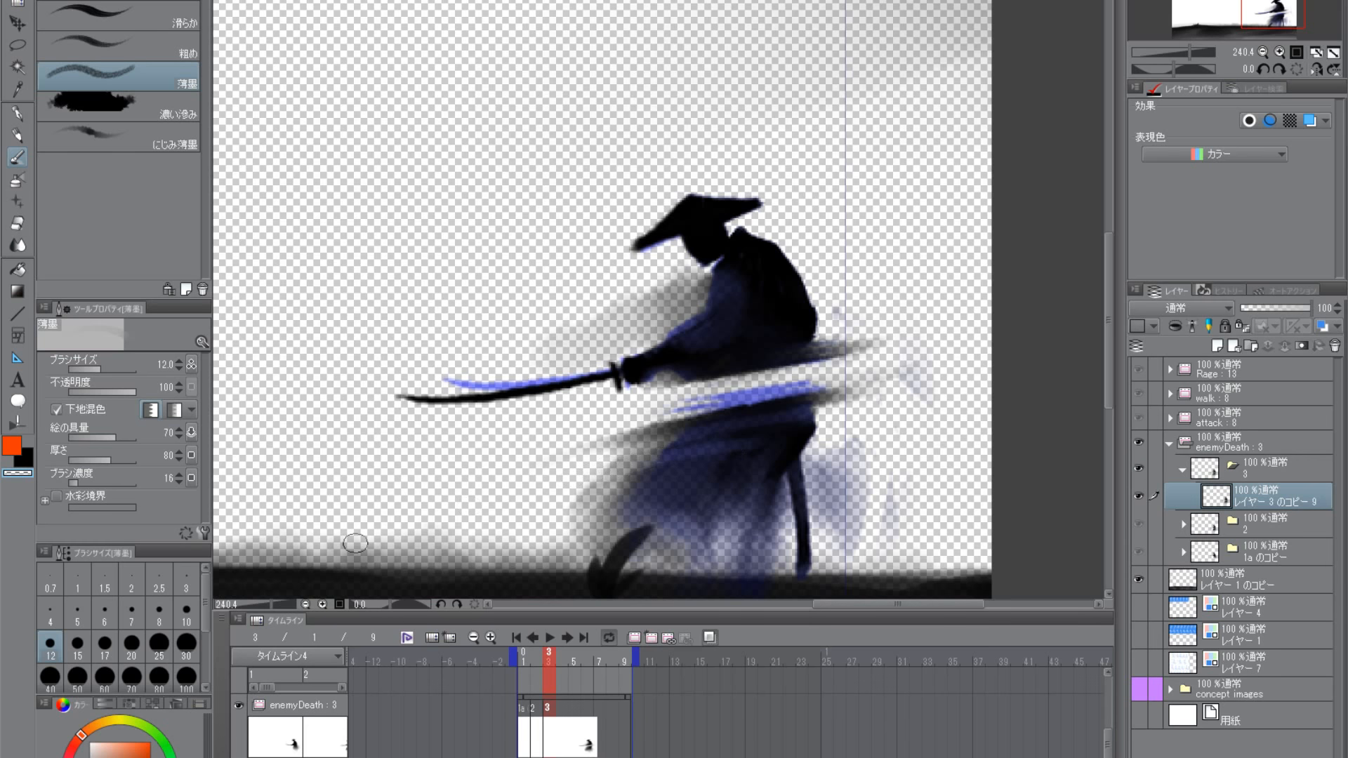
drag(797, 449, 847, 437)
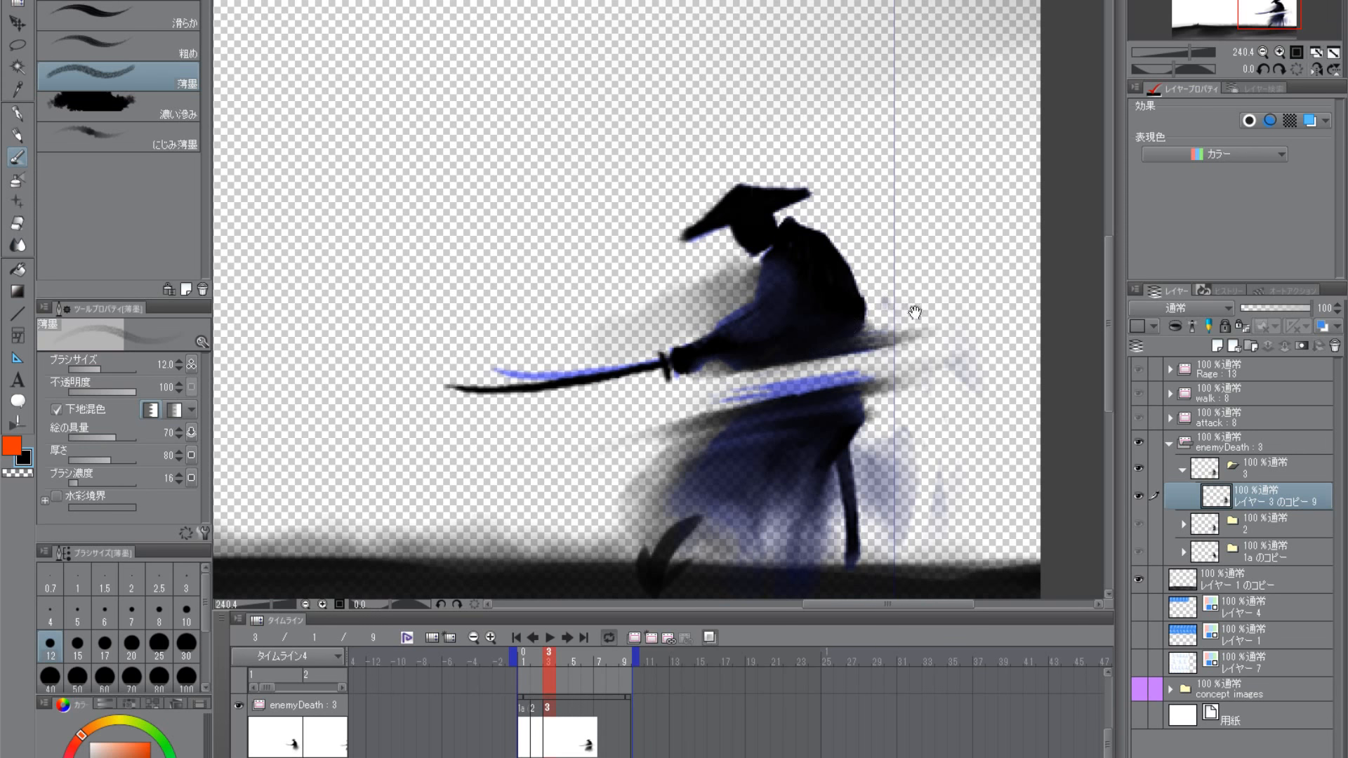
scroll(703, 474, down, 5)
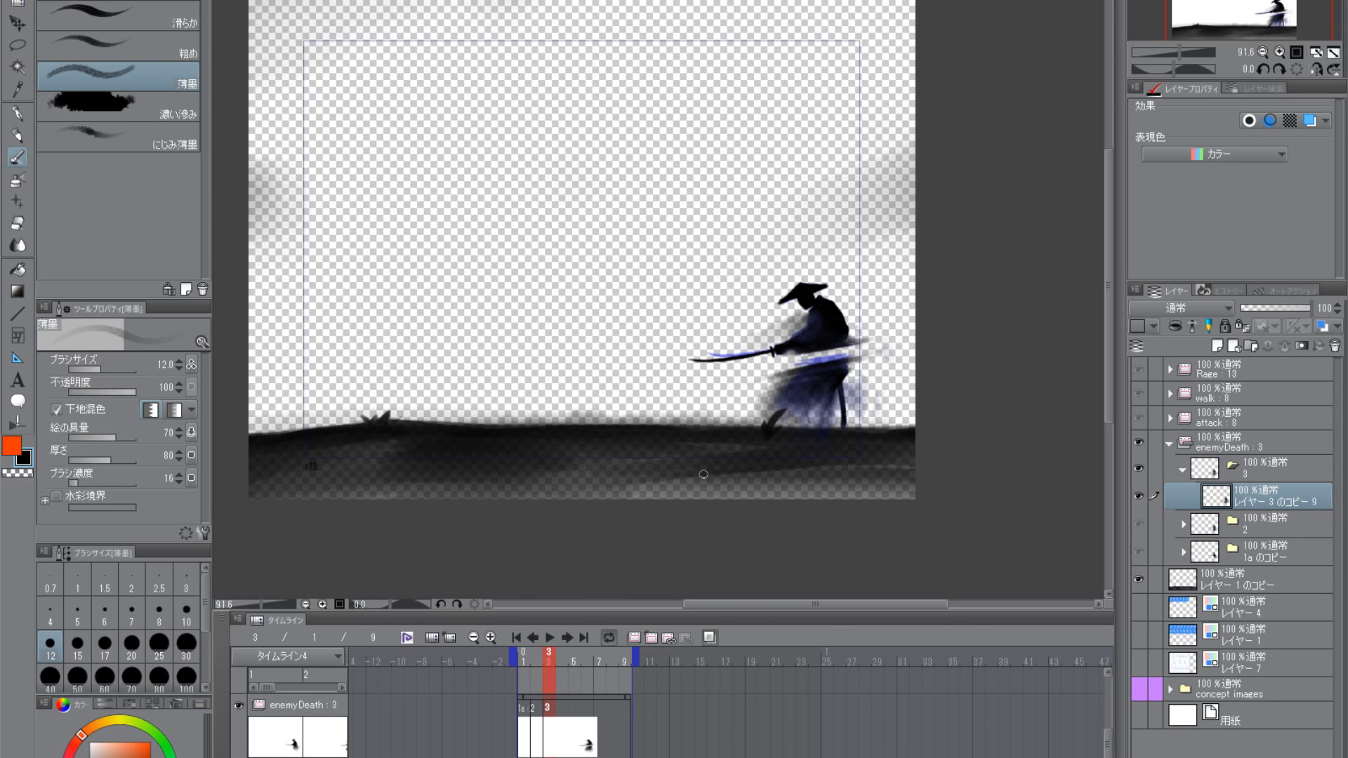
scroll(794, 330, up, 5)
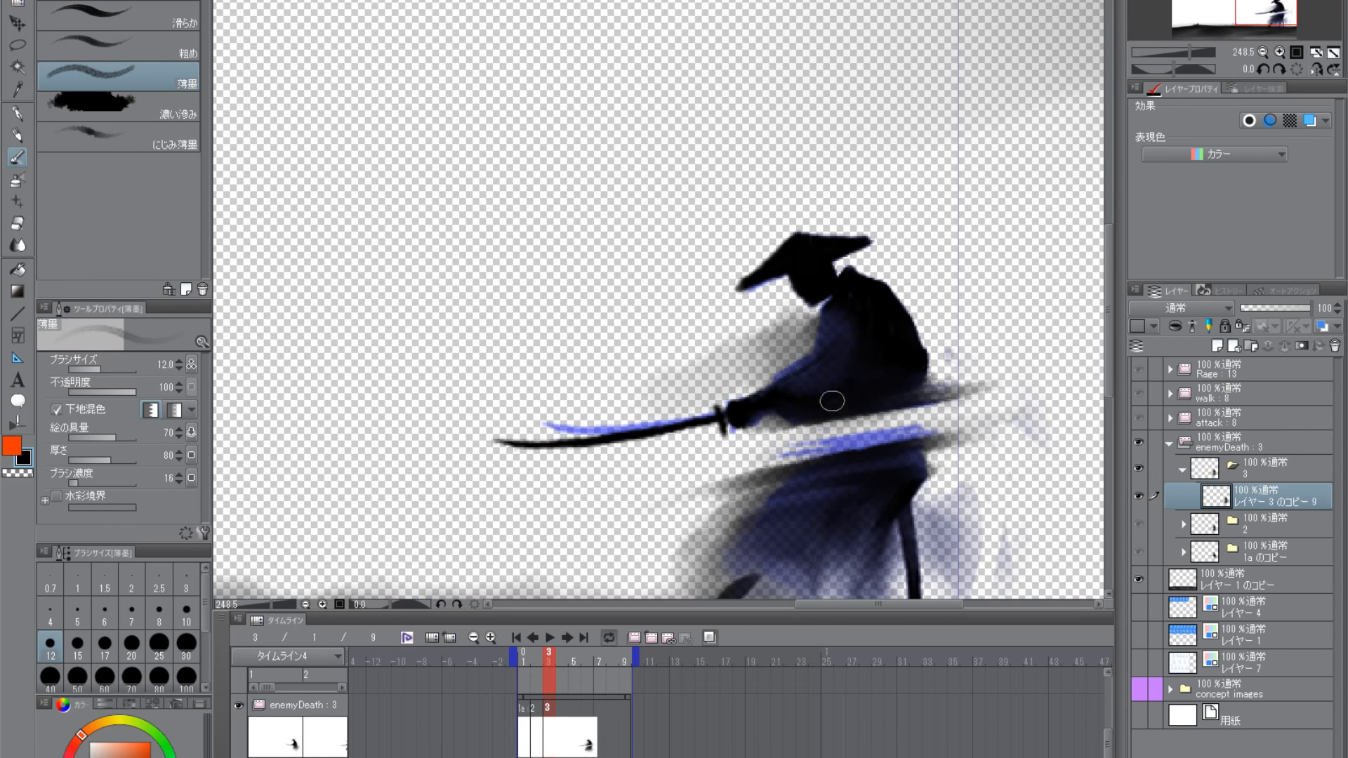
- Blur the sword's blade in frame 3 with long black 薄墨 strokes that trail off past its tip
drag(780, 483, 774, 422)
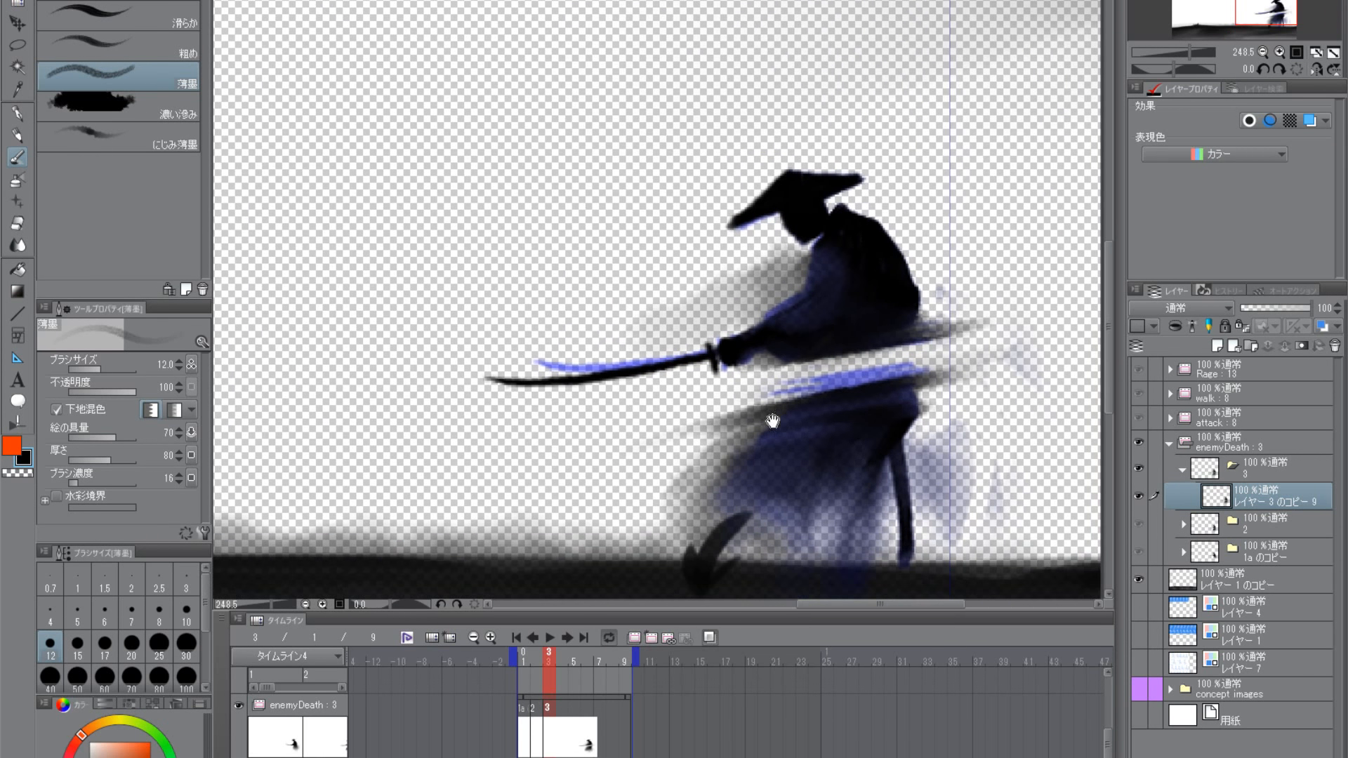
drag(906, 379, 971, 379)
drag(754, 359, 585, 386)
drag(696, 373, 504, 391)
drag(625, 377, 522, 382)
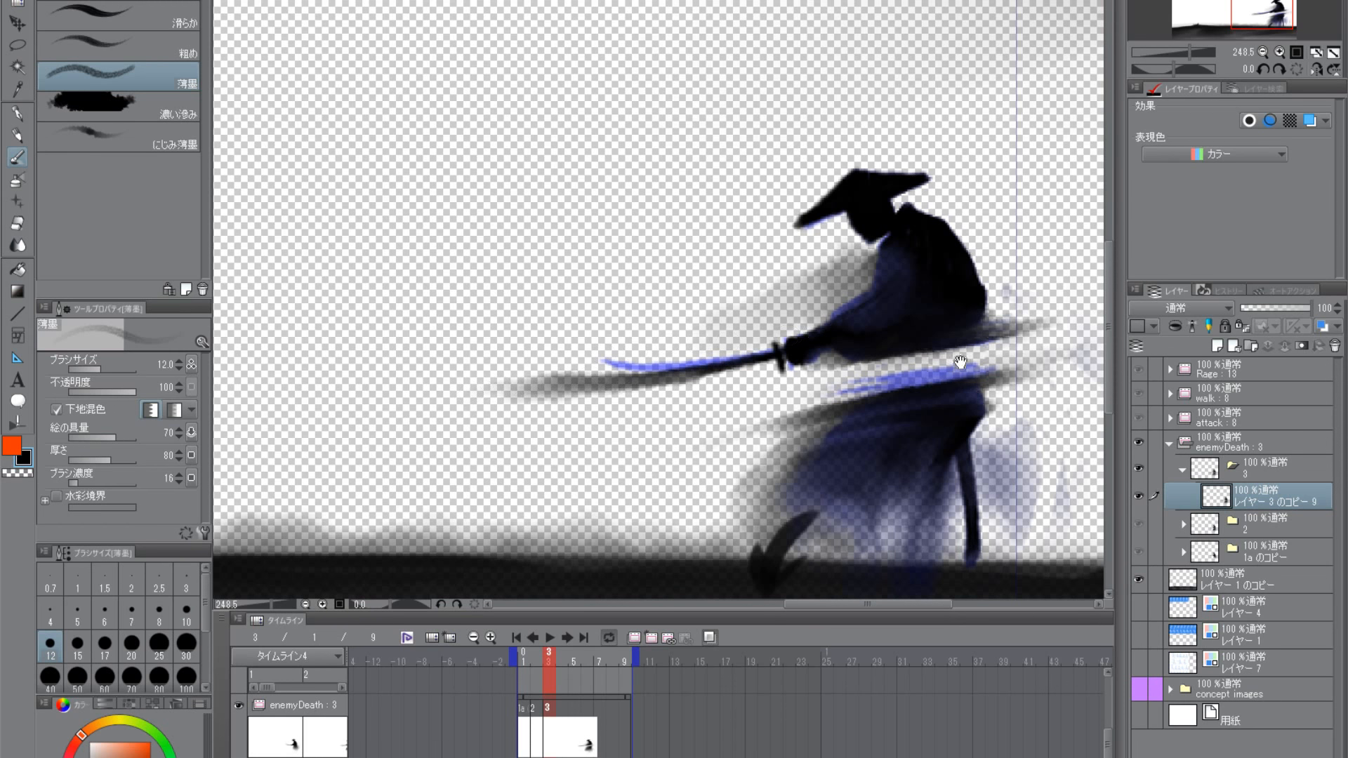
drag(957, 364, 749, 488)
drag(742, 437, 686, 554)
drag(685, 570, 754, 402)
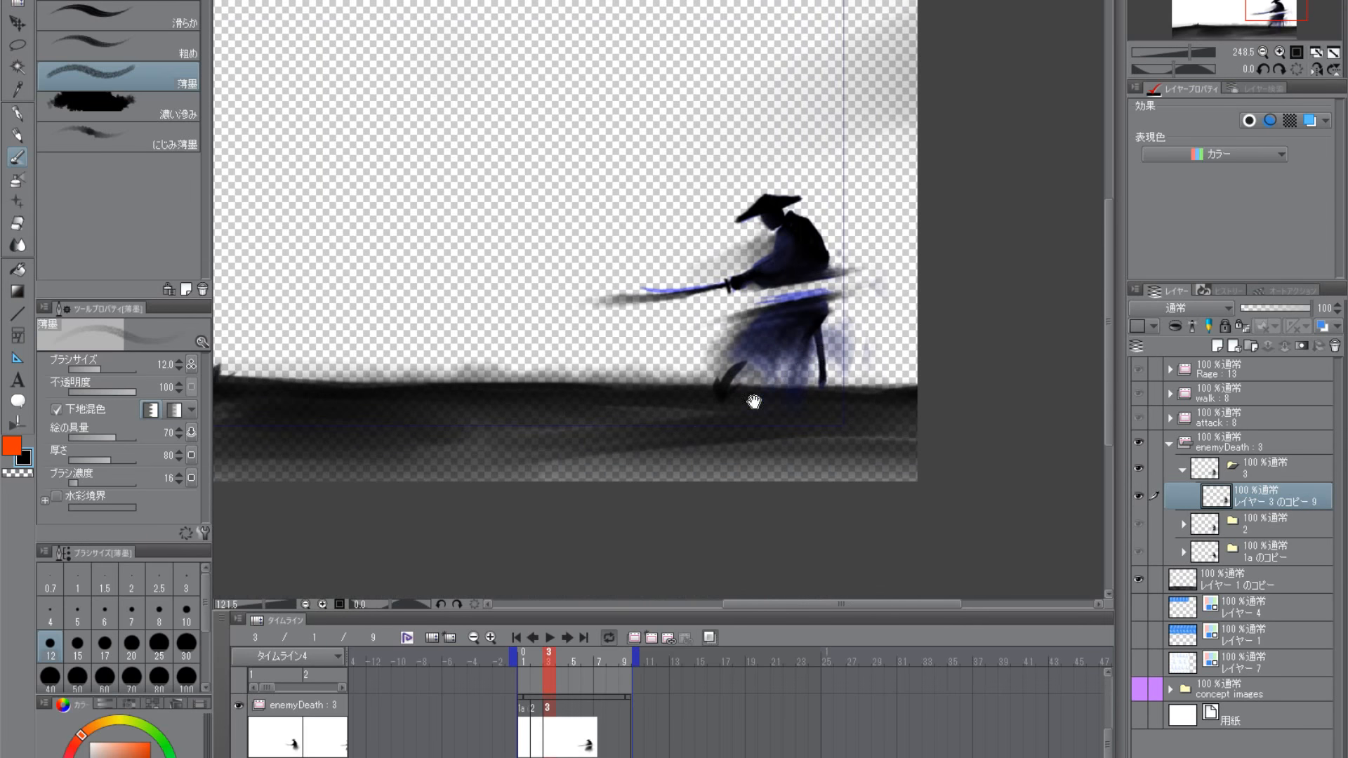
- Duplicate enemyDeath's cel folder 3 for a new cel and assign cel 4 to frame 4 of the timeline
mouse_move(549, 659)
mouse_down()
mouse_move(516, 650)
mouse_move(565, 653)
mouse_move(523, 652)
mouse_move(551, 661)
mouse_up()
mouse_move(563, 655)
mouse_down()
mouse_move(521, 655)
mouse_move(558, 657)
mouse_up()
click(550, 658)
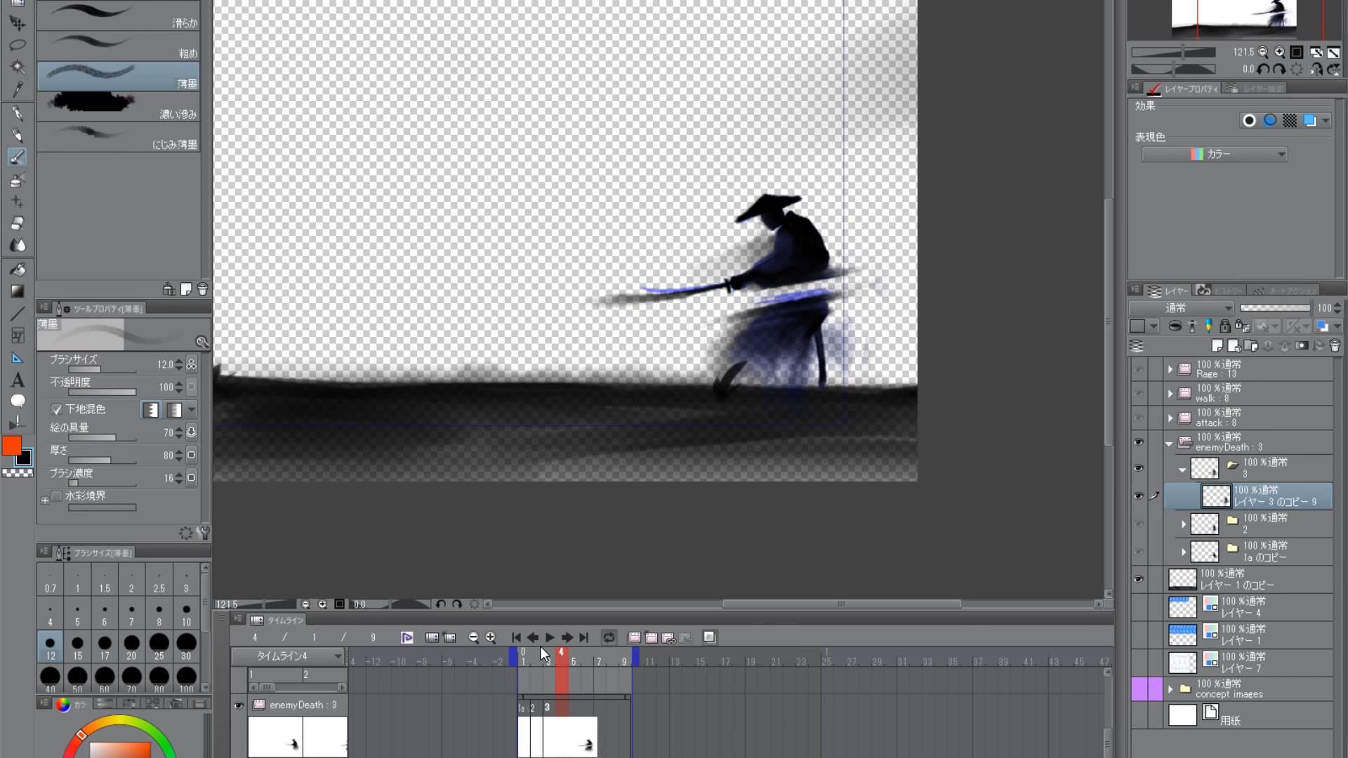
click(1184, 470)
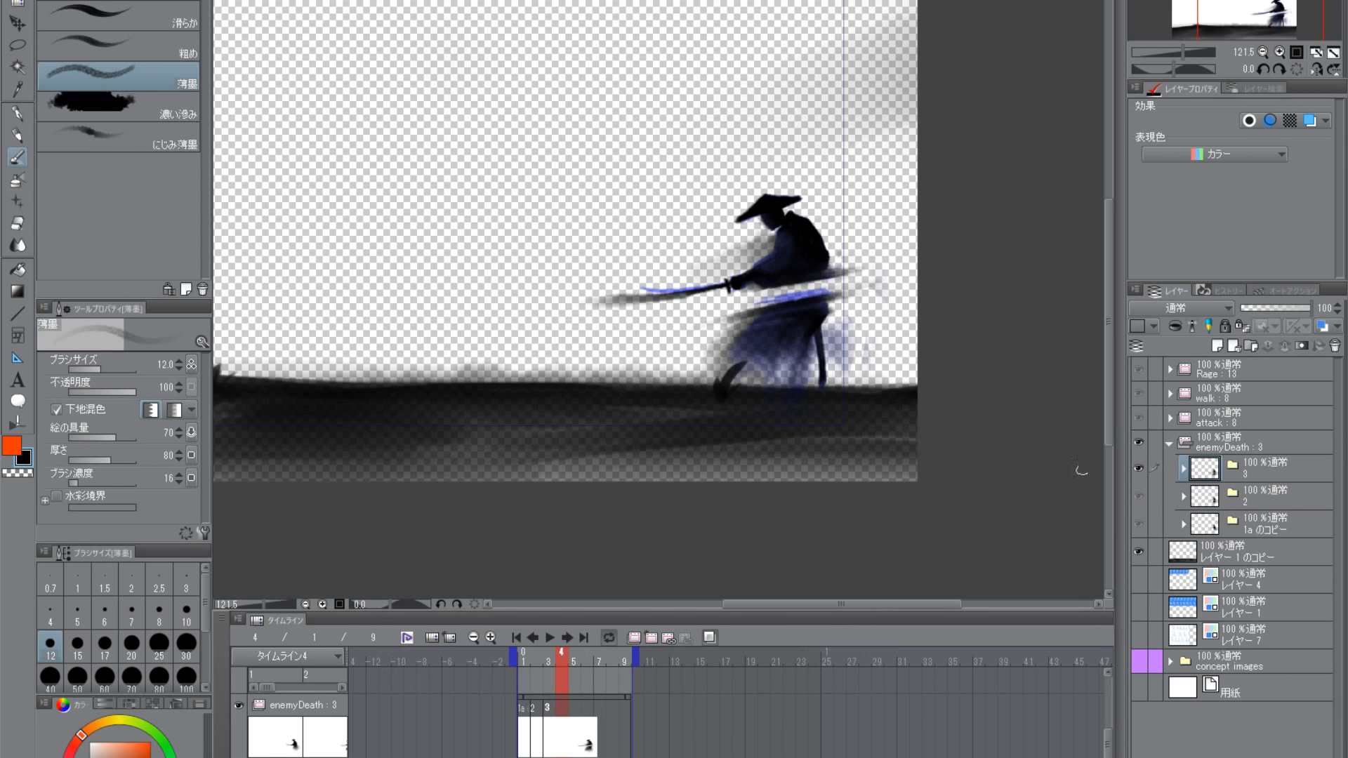
click(1234, 467)
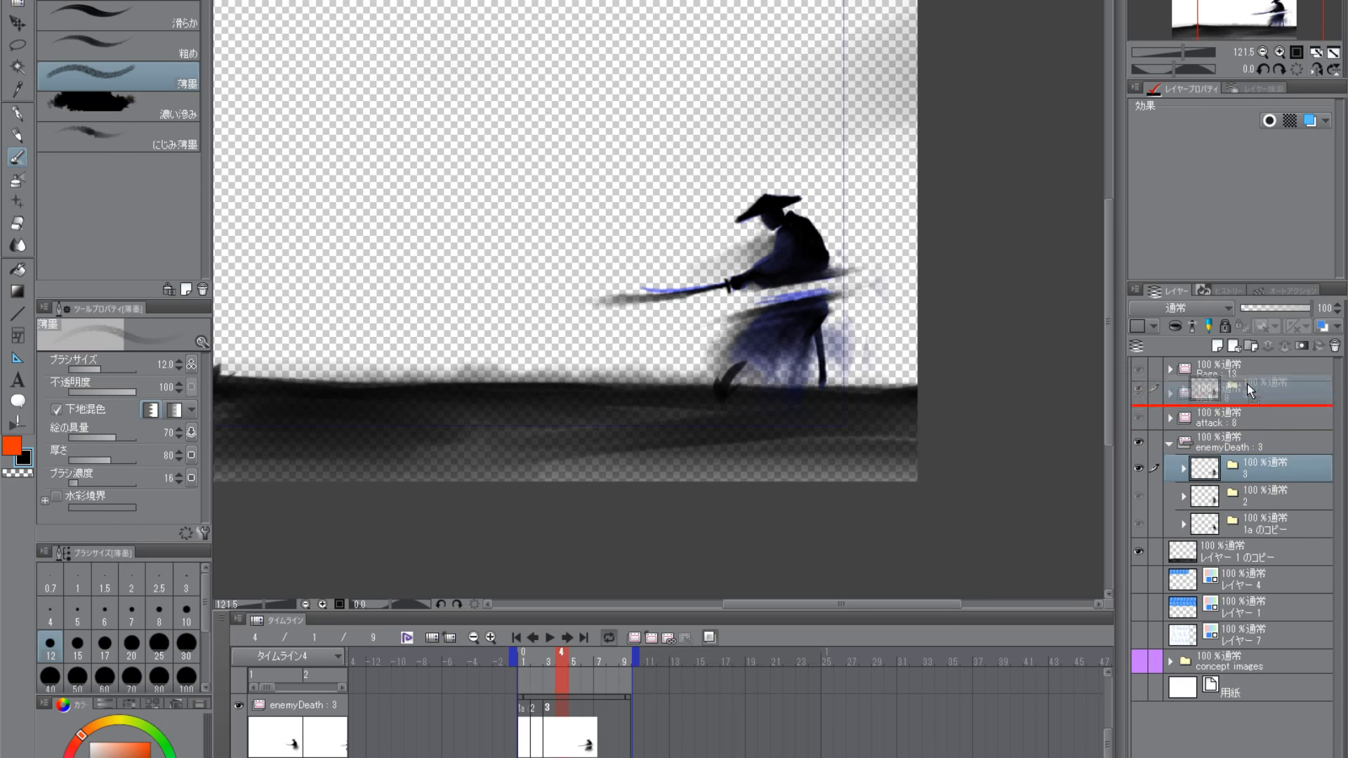
click(1213, 344)
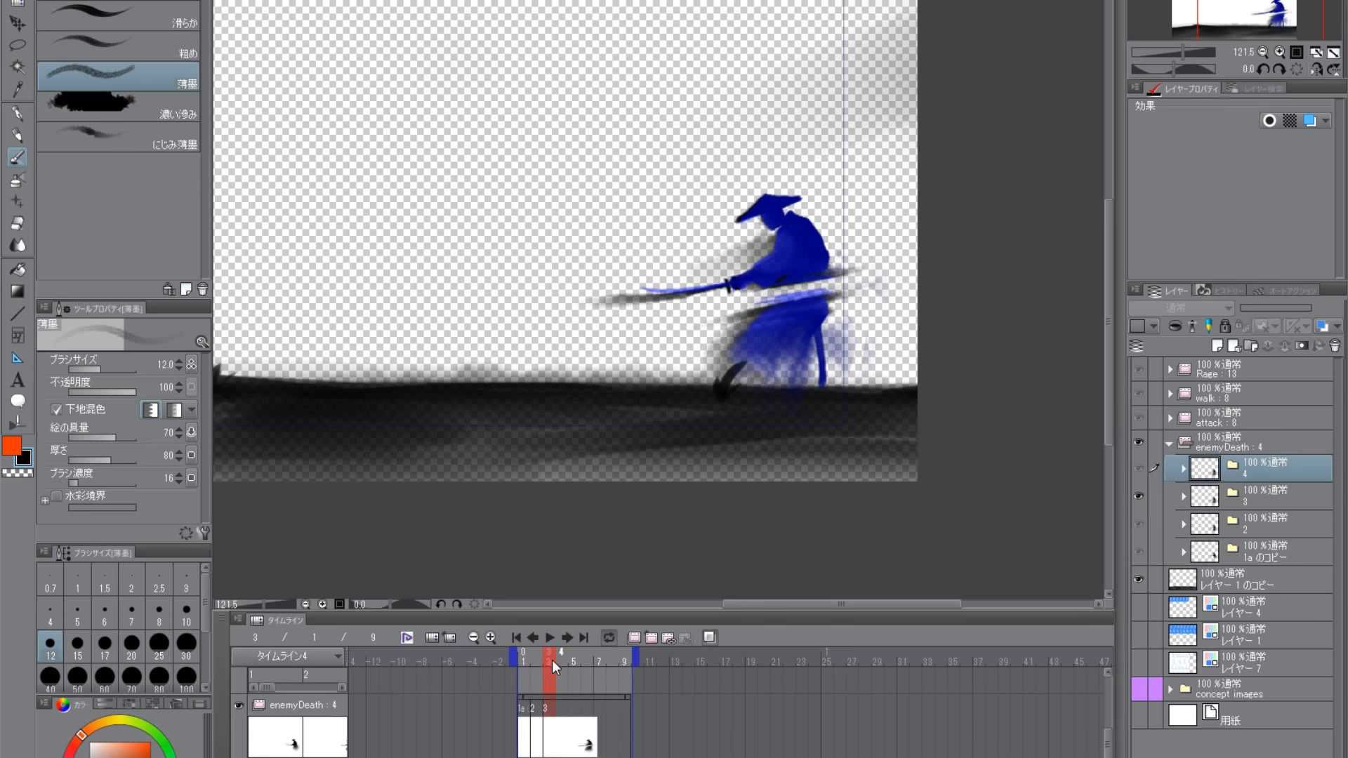
click(559, 723)
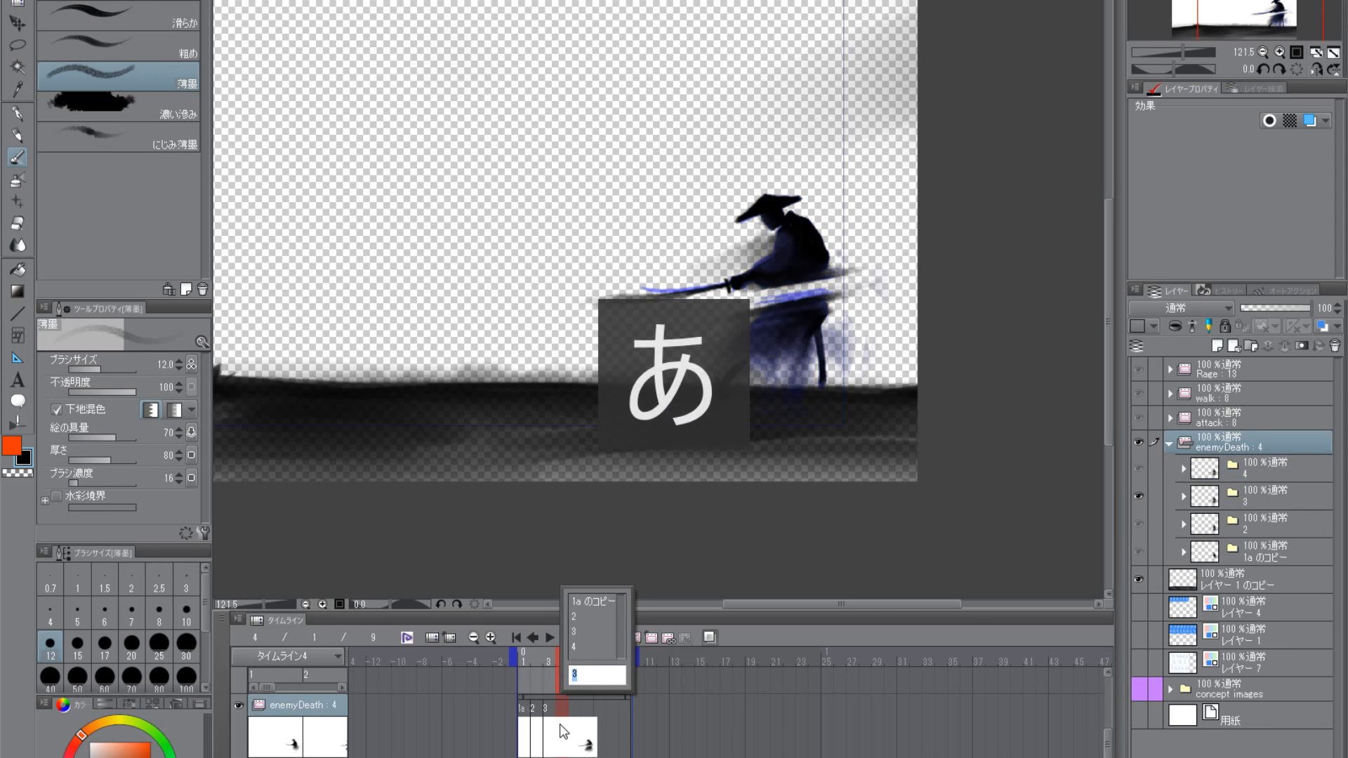
click(571, 646)
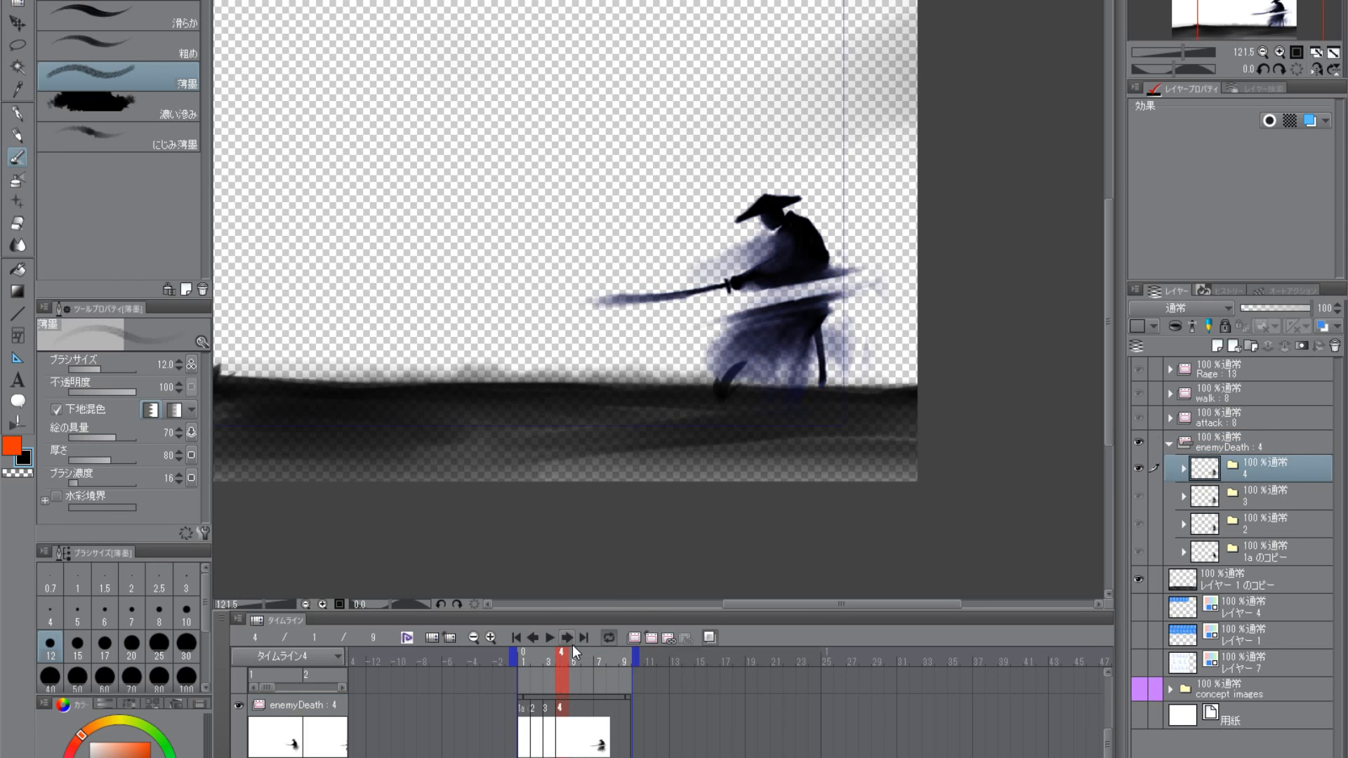
- Lasso the samurai's upper body and sword on the layer inside folder 4 and shift them slightly backward
click(1184, 469)
click(1220, 496)
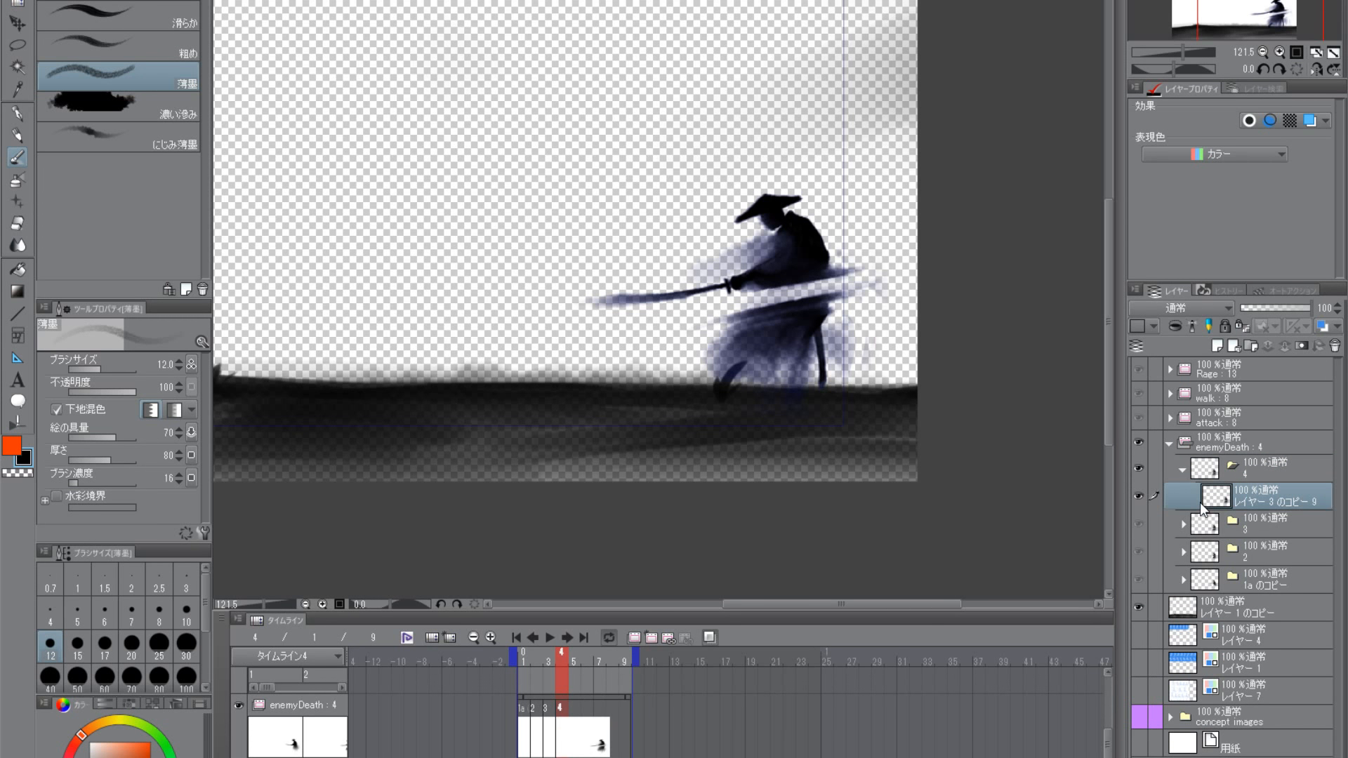
click(15, 47)
scroll(779, 334, up, 2)
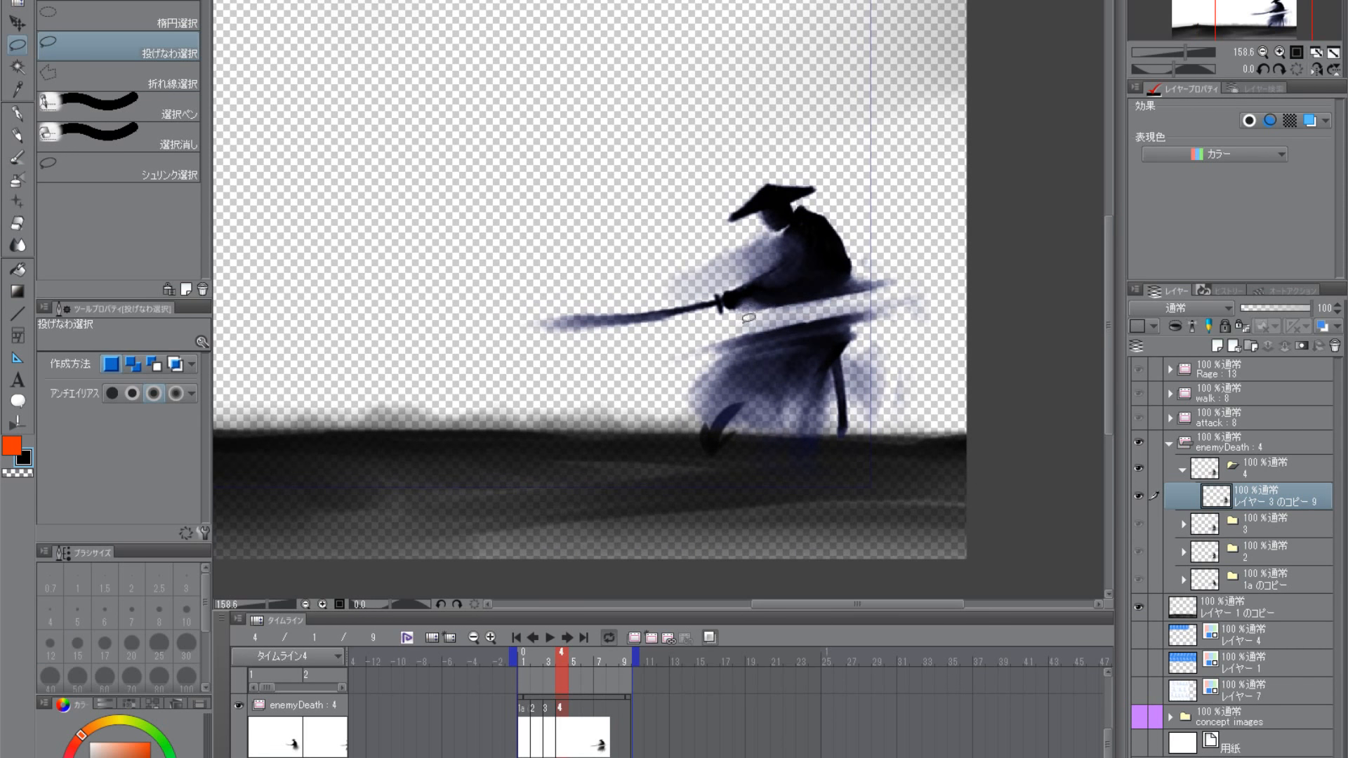
mouse_move(496, 291)
mouse_down()
mouse_move(901, 163)
mouse_move(929, 268)
mouse_up()
mouse_move(859, 299)
mouse_down()
mouse_move(815, 288)
mouse_move(844, 279)
mouse_move(800, 293)
mouse_move(806, 316)
mouse_move(812, 292)
mouse_up()
click(17, 23)
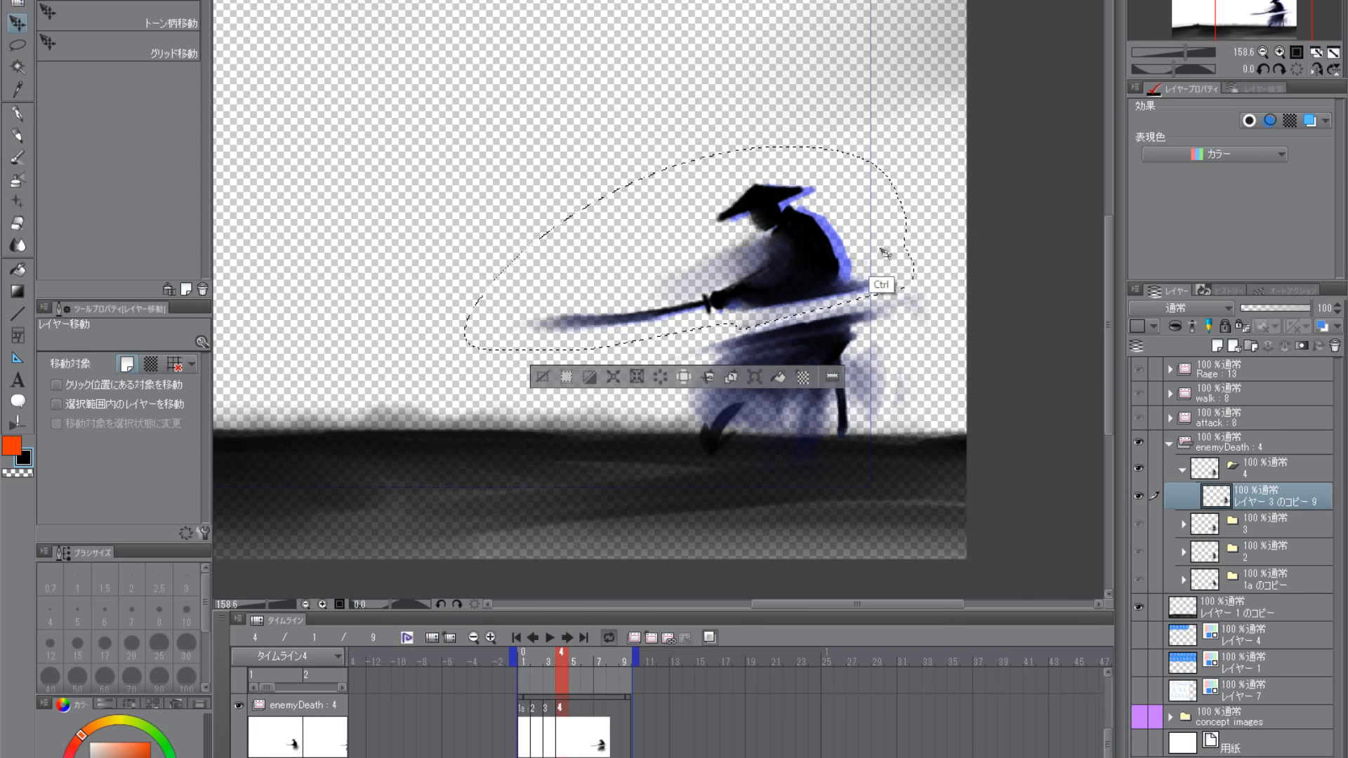
mouse_move(826, 290)
mouse_down()
mouse_move(863, 255)
mouse_move(835, 290)
mouse_move(869, 286)
mouse_move(840, 289)
mouse_move(856, 283)
mouse_up()
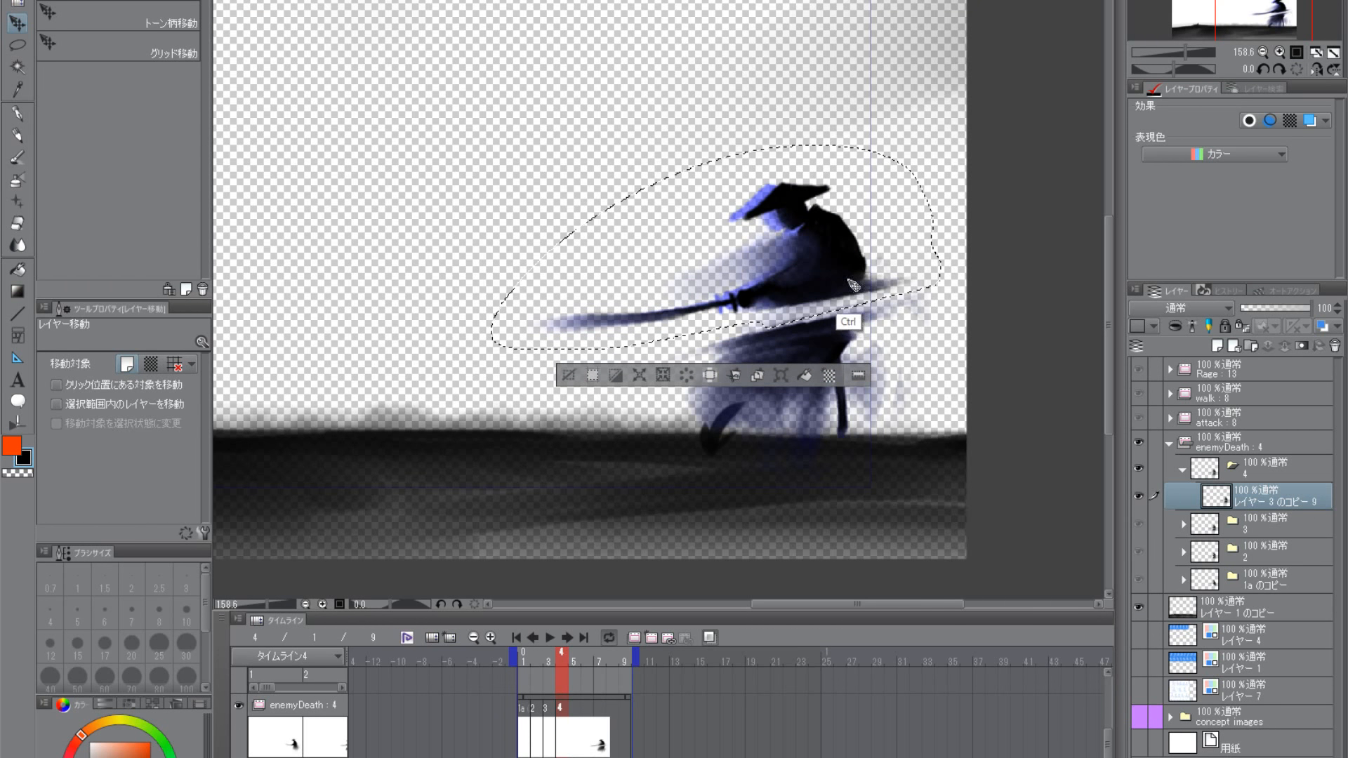
- Stretch the selected upper body and sword to 112% width, extending them forward
key(ctrl+t)
drag(485, 248, 435, 248)
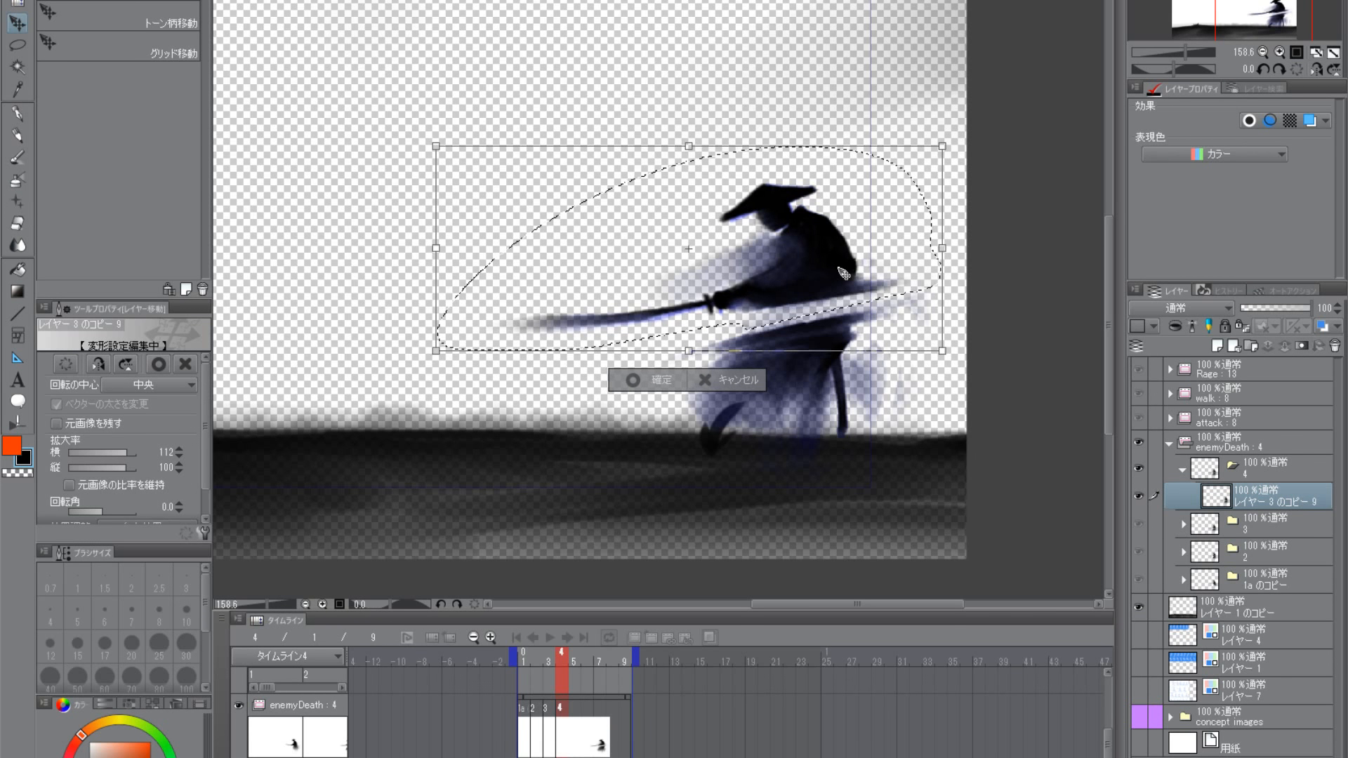
key(Return)
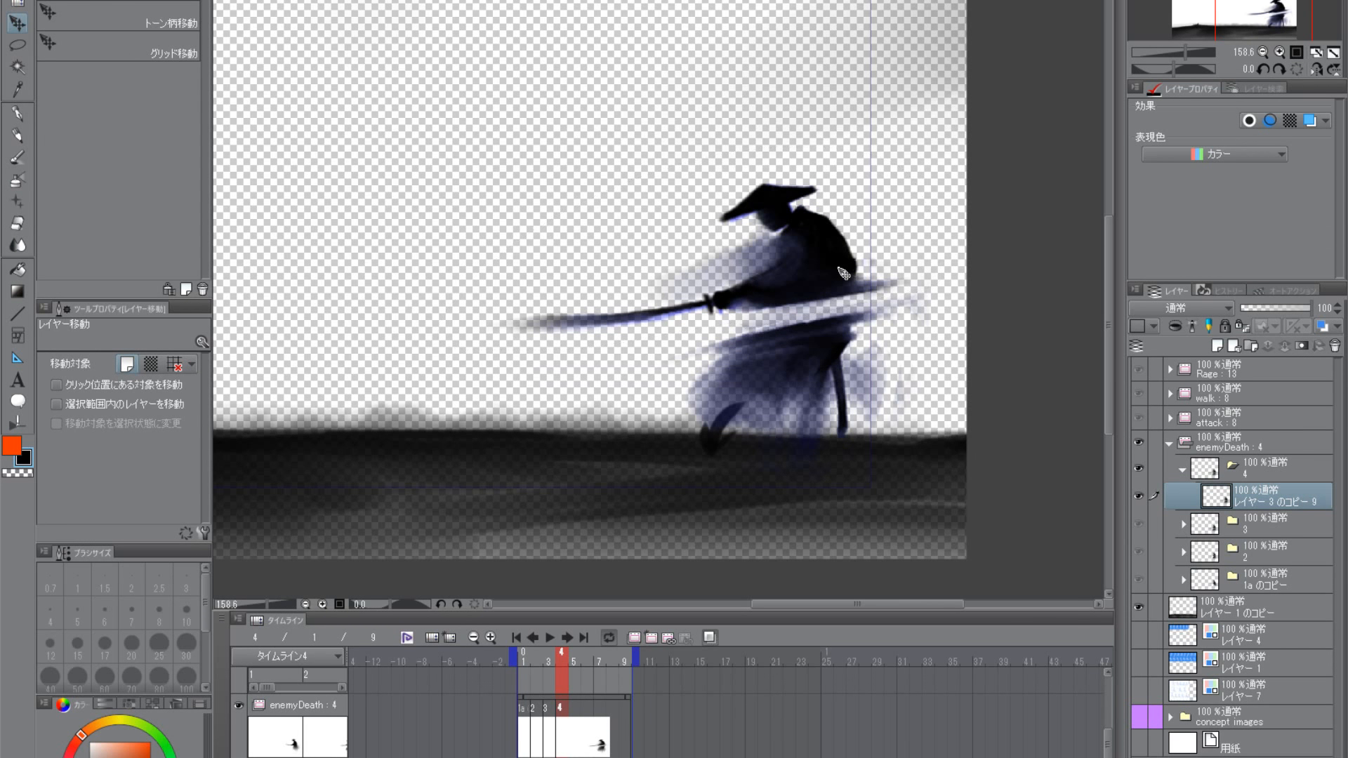
- Lasso the samurai's lower body in frame 4, stretch it to 113% width and shift it slightly backward
click(18, 44)
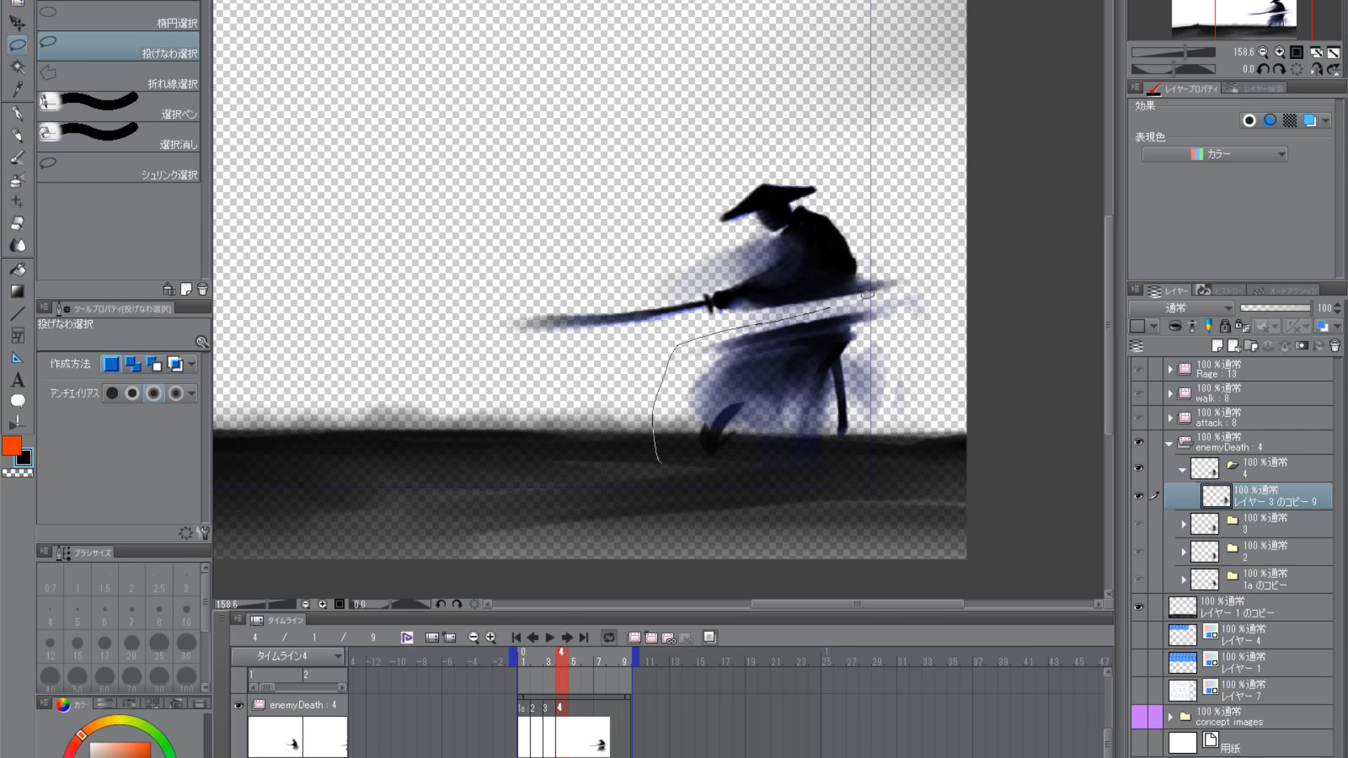
drag(908, 495, 675, 554)
click(17, 23)
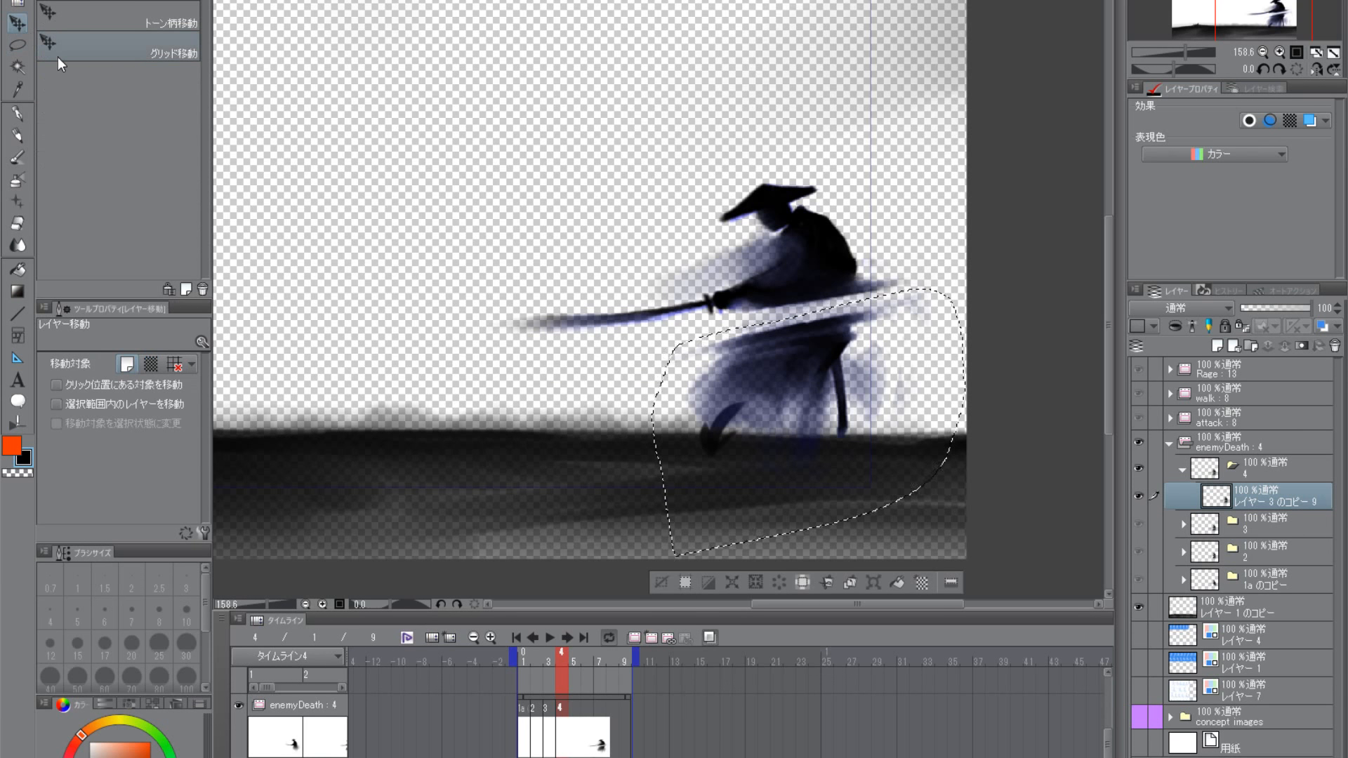
key(ctrl+t)
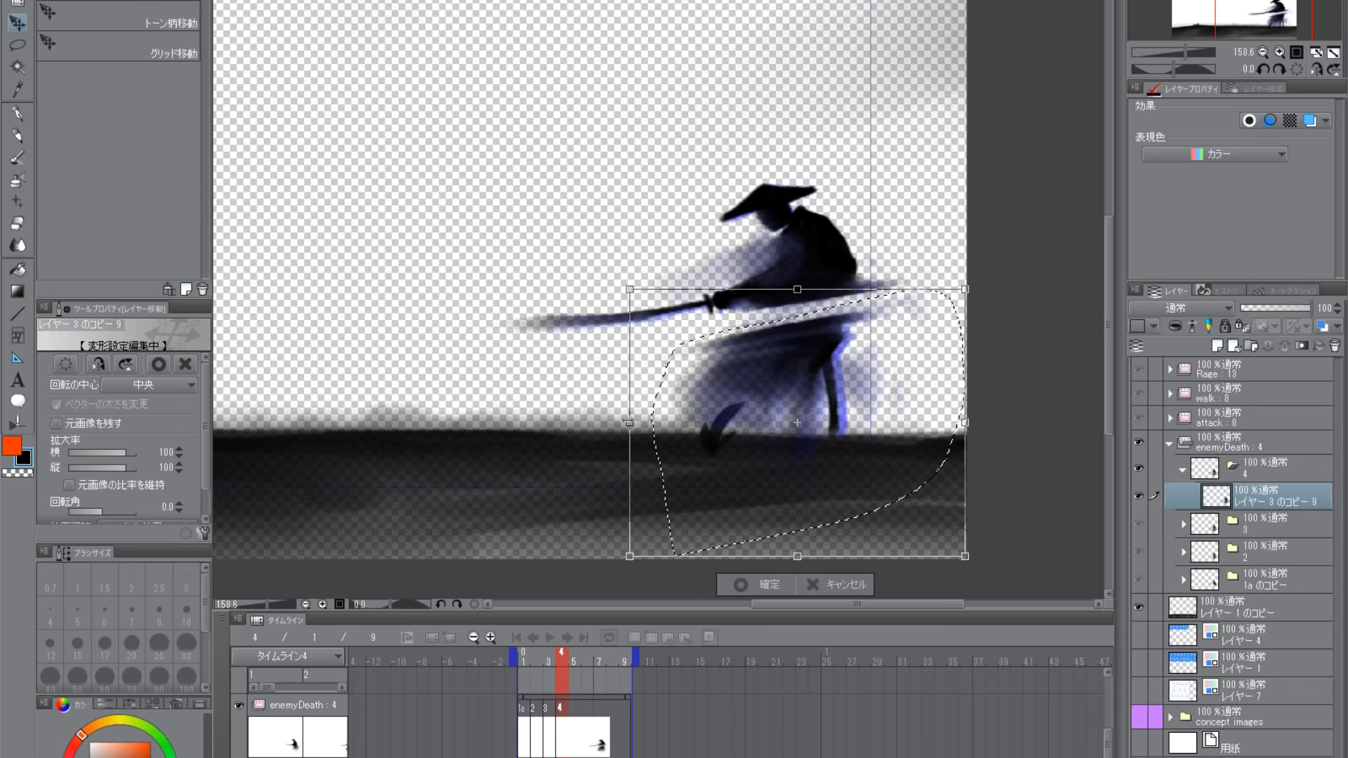
drag(612, 424, 610, 424)
drag(791, 382, 811, 388)
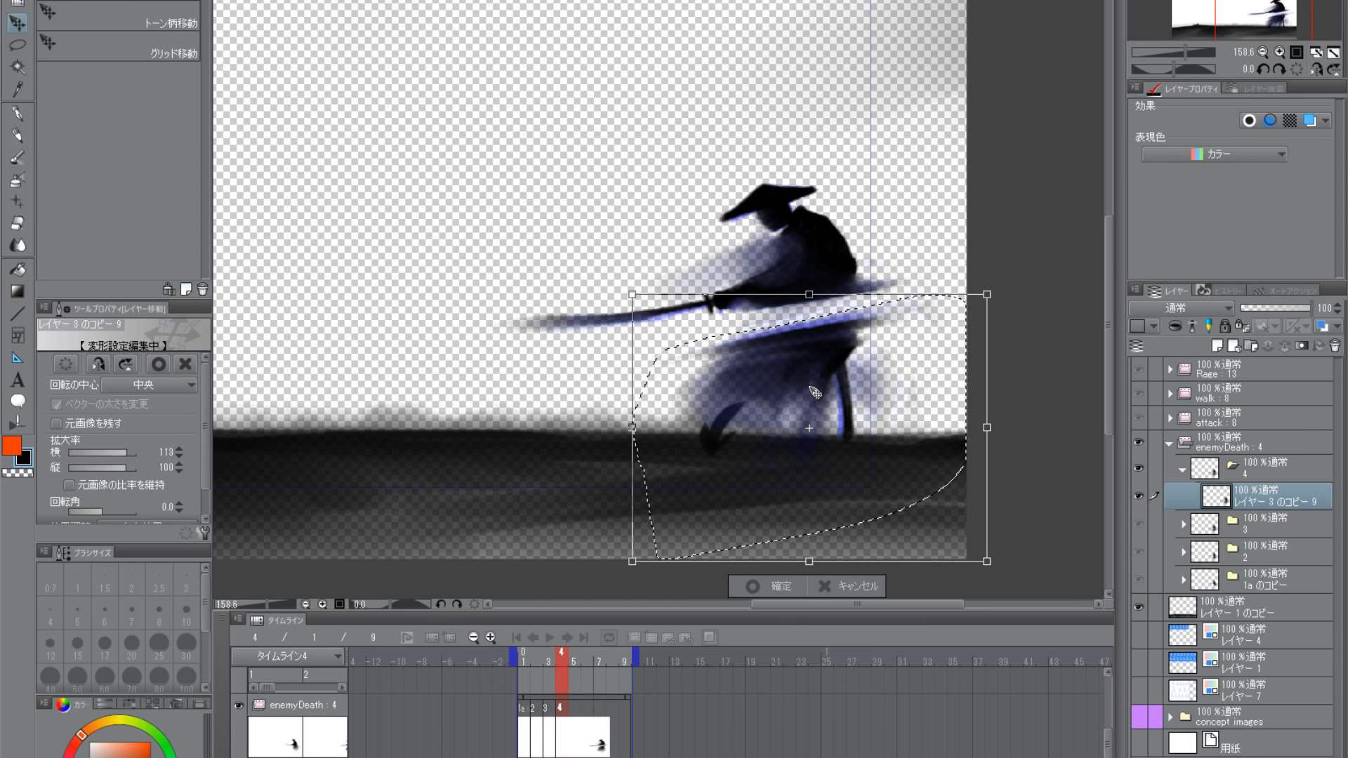
drag(793, 382, 796, 377)
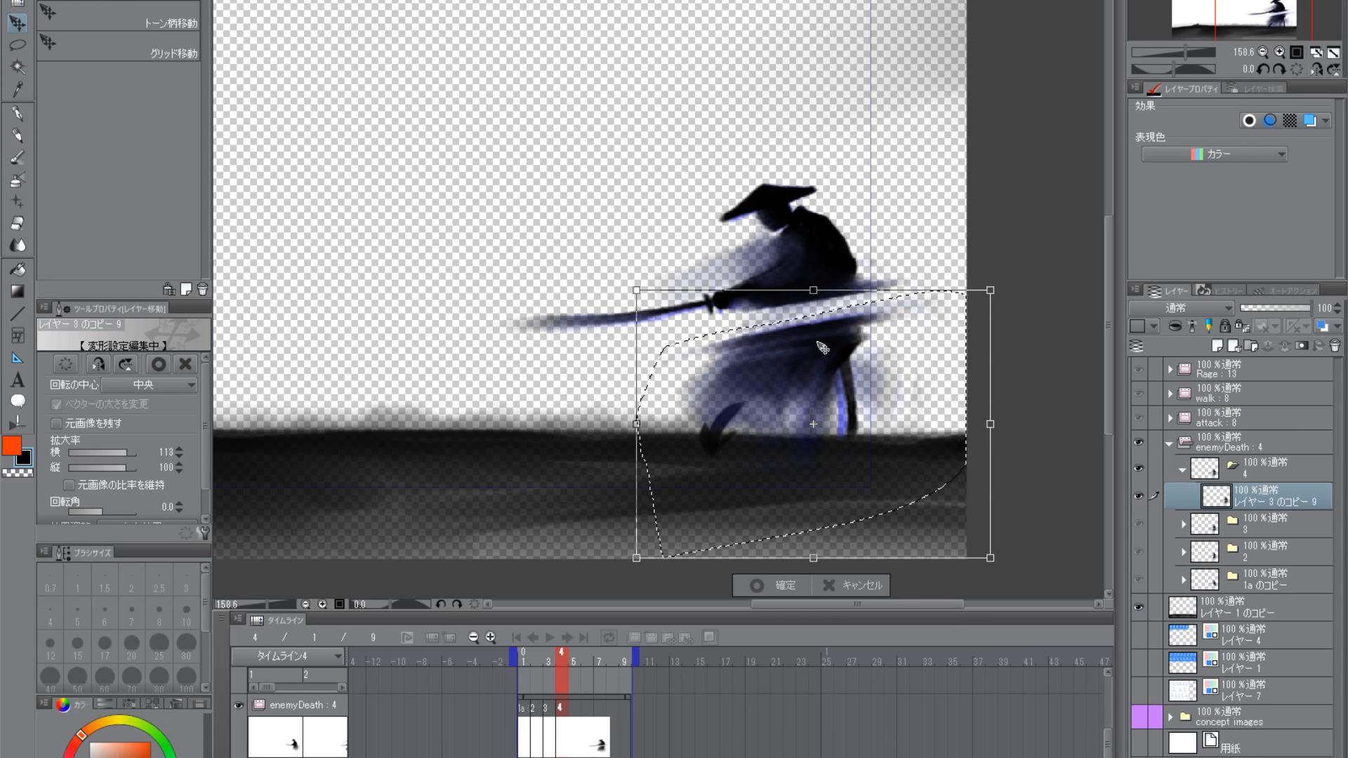
key(Return)
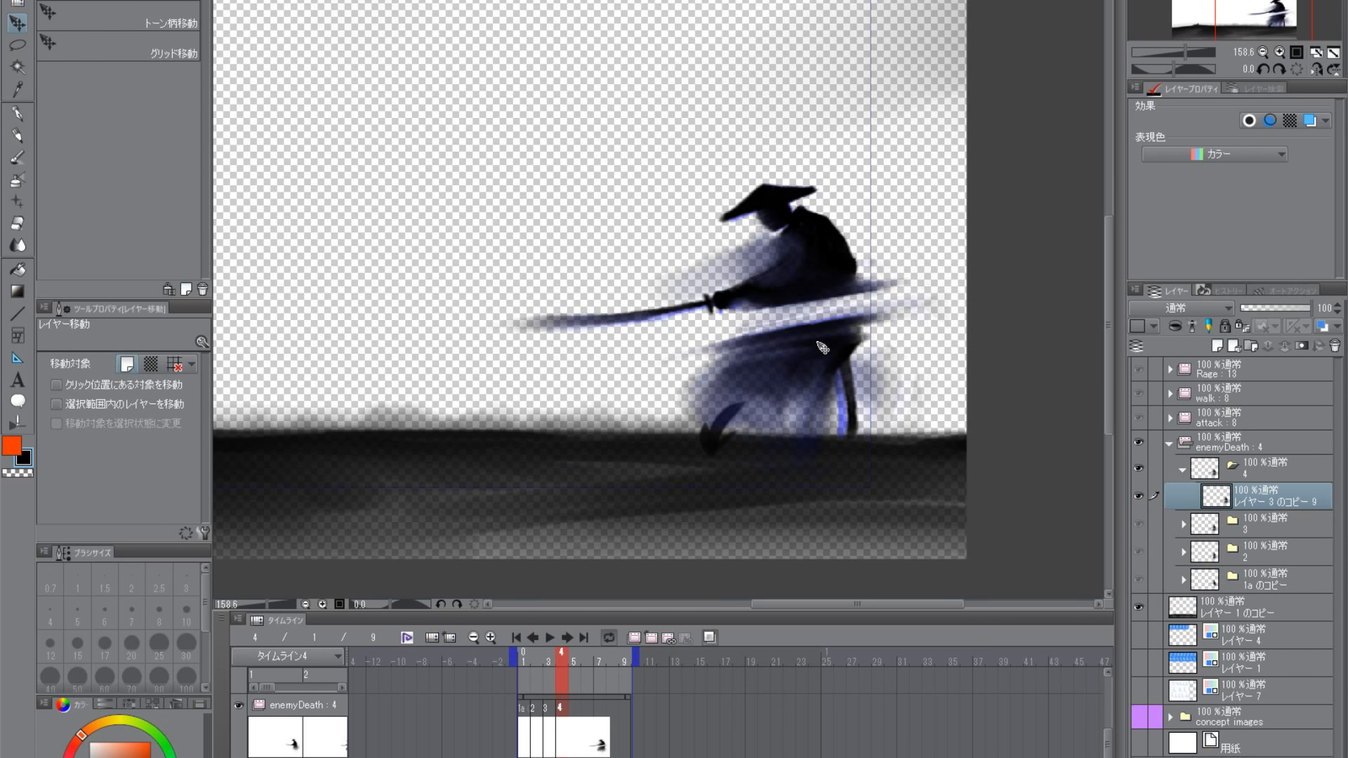
- Streak the cut edges of the torso and skirt in frame 4 with black 薄墨 strokes, undoing the stroke over the sword hand
click(21, 157)
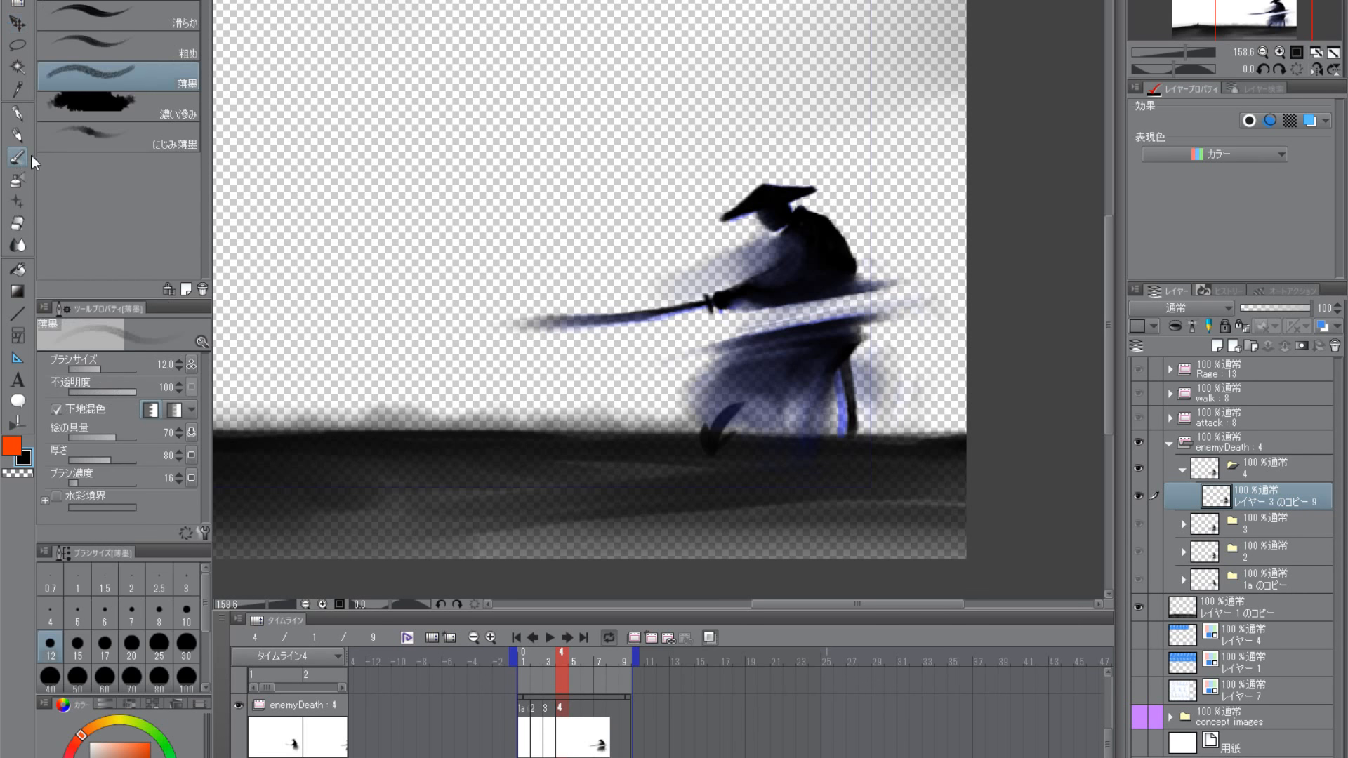
click(19, 475)
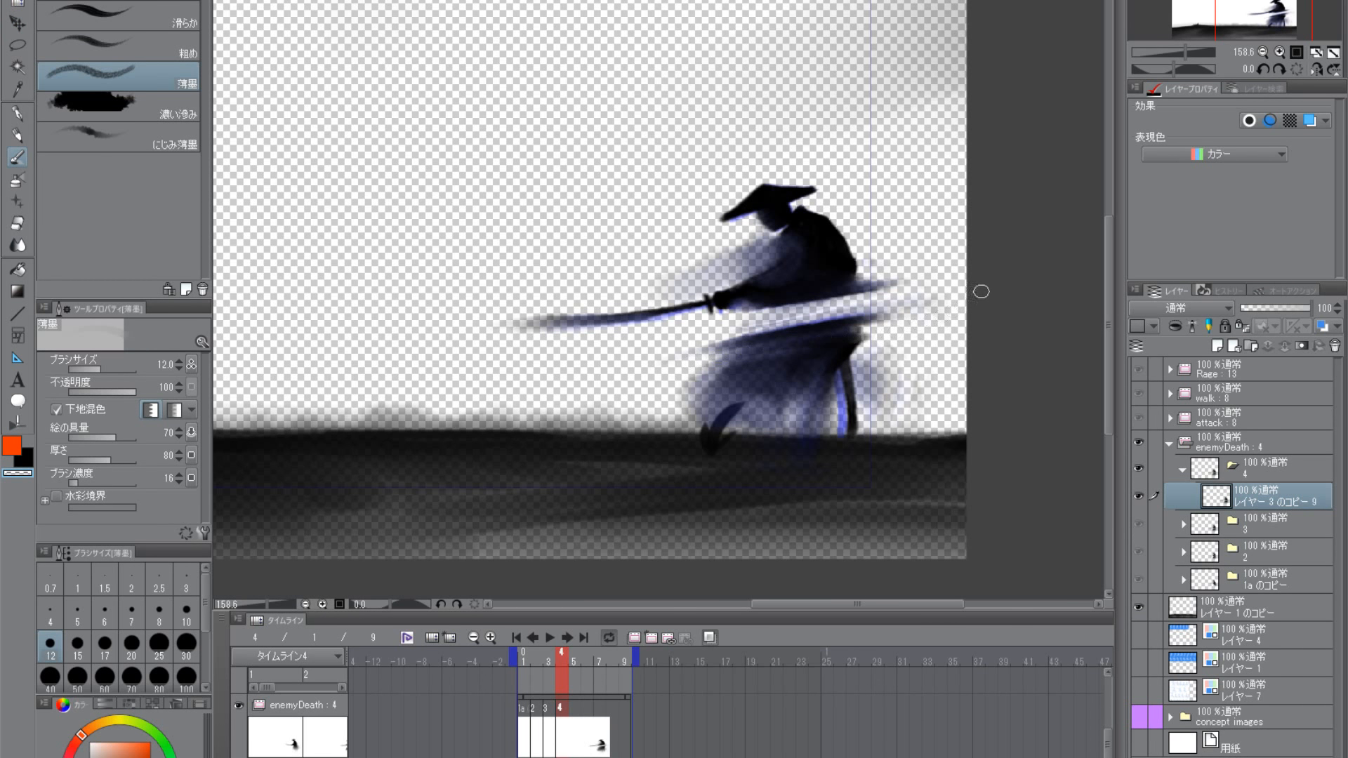
click(25, 462)
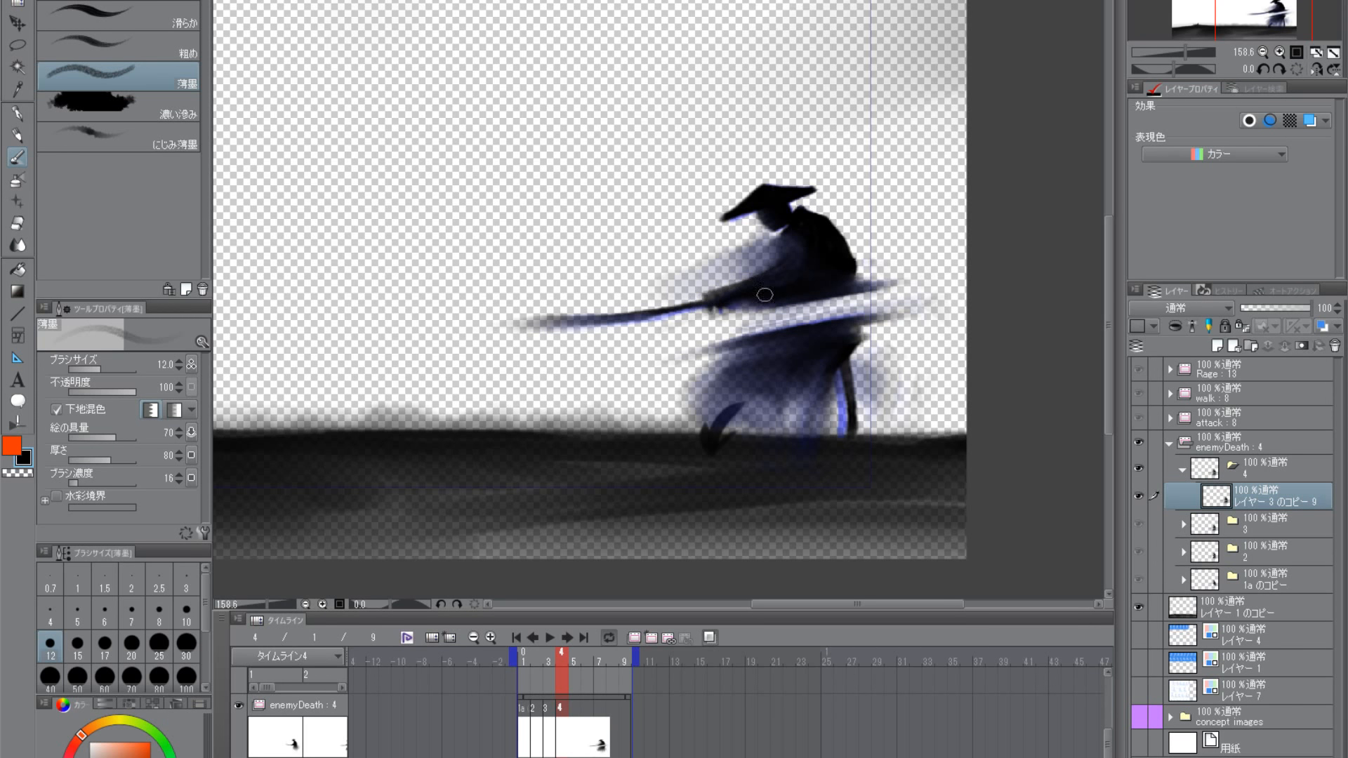
key(ctrl)
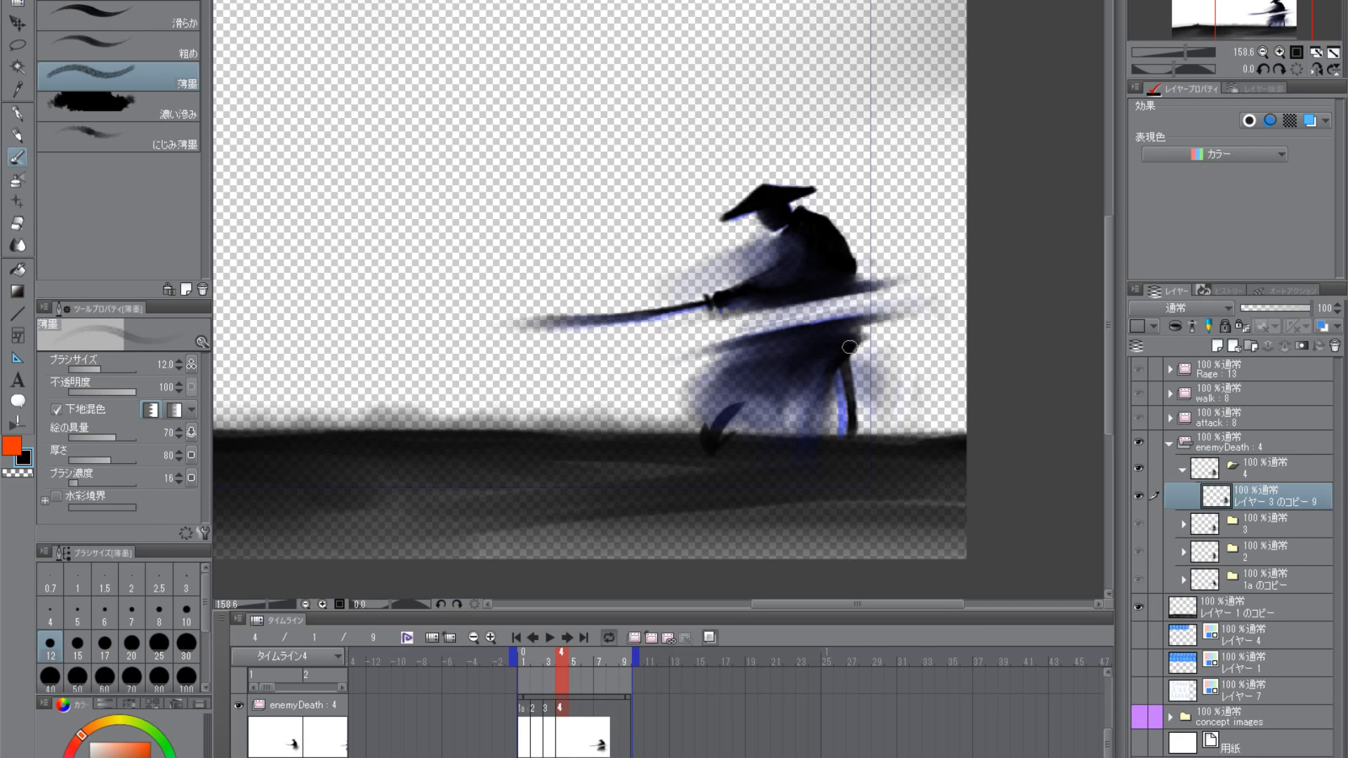
- Enlarge the 薄墨 brush to size 17 and draw the skirt's cut edge forward into a soft black wisp
key(bracketright)
key(bracketright)
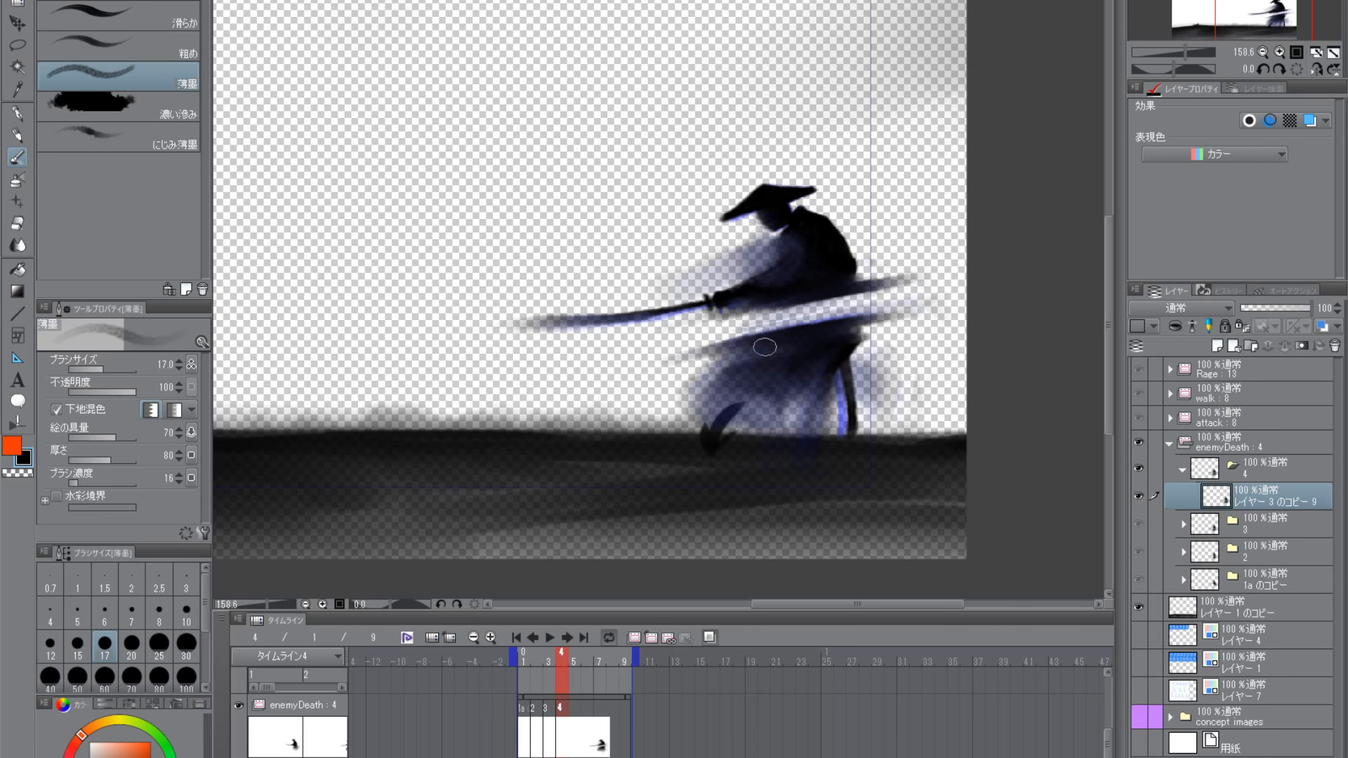
drag(701, 355, 657, 359)
mouse_move(741, 340)
mouse_down()
mouse_move(660, 358)
mouse_move(714, 353)
mouse_move(691, 352)
mouse_up()
drag(842, 328, 841, 334)
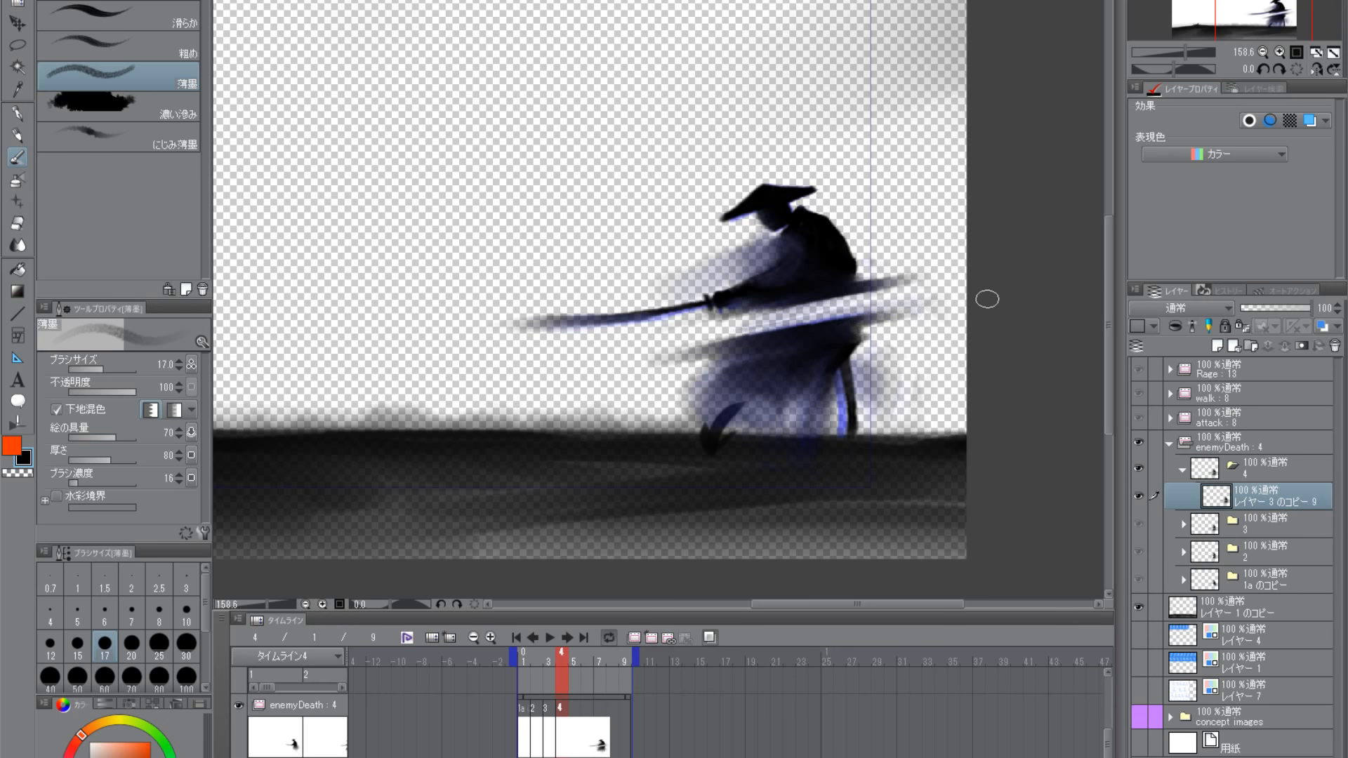
- Carve slanted slashes through the skirt and lower torso with transparent 薄墨, alternating with black strokes along their edges
click(27, 474)
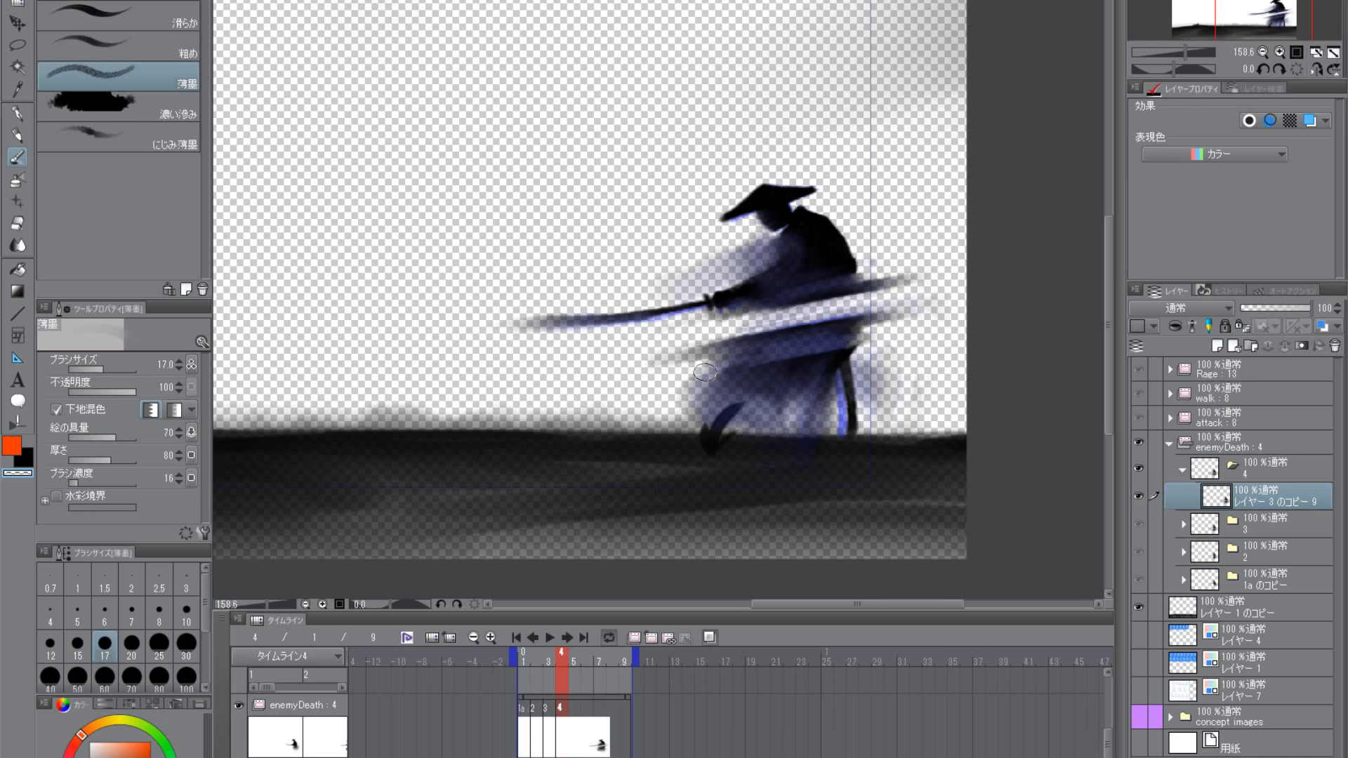
click(31, 462)
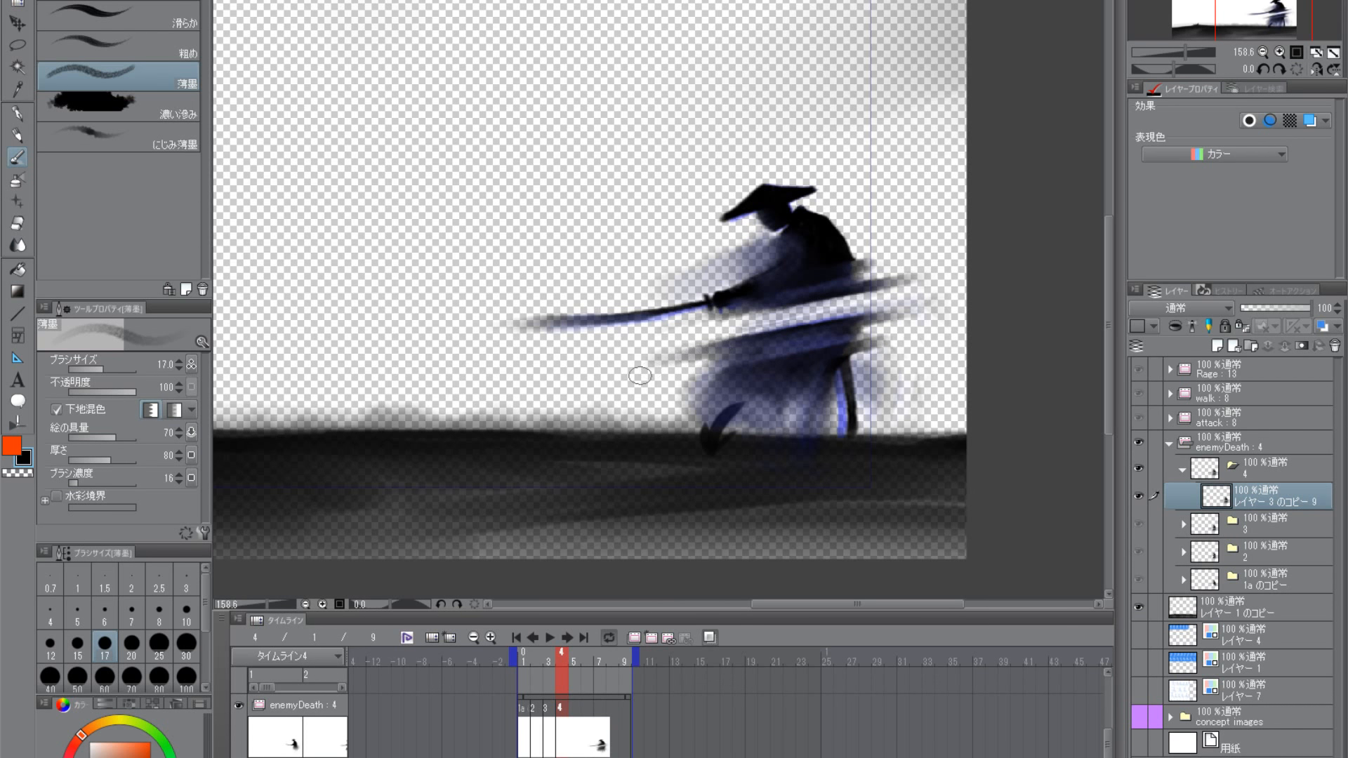
click(25, 473)
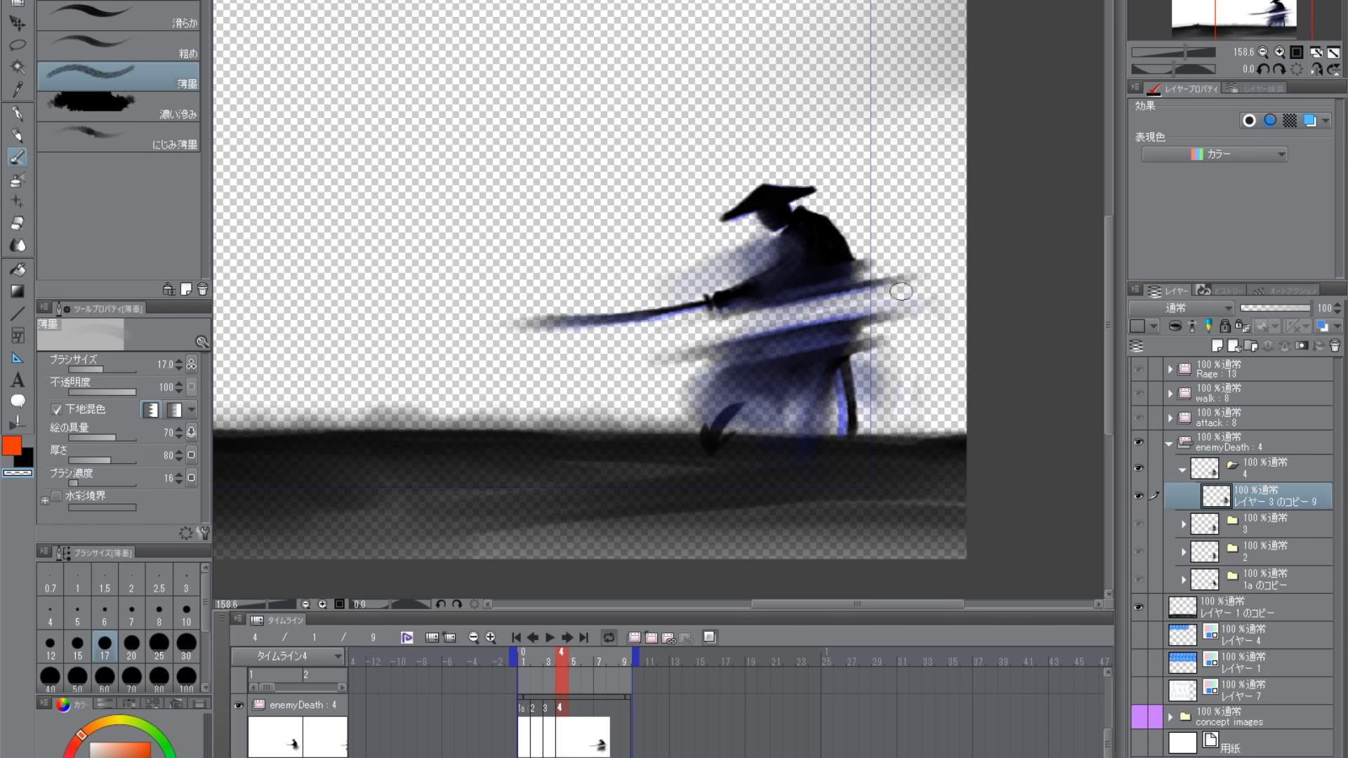
click(30, 456)
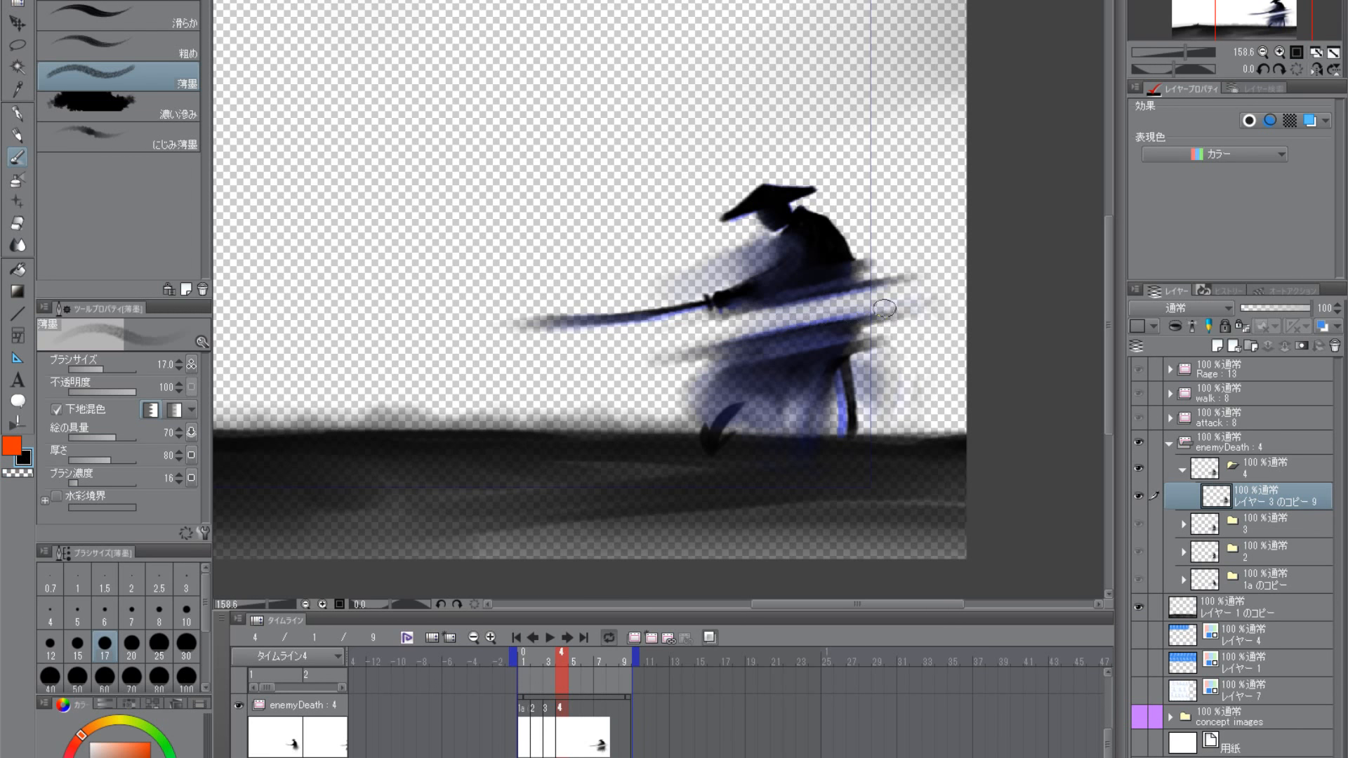
- Enlarge the 薄墨 brush to size 25 and lengthen the black streaks ahead of the skirt and behind the samurai's back
key(bracketright)
key(bracketright)
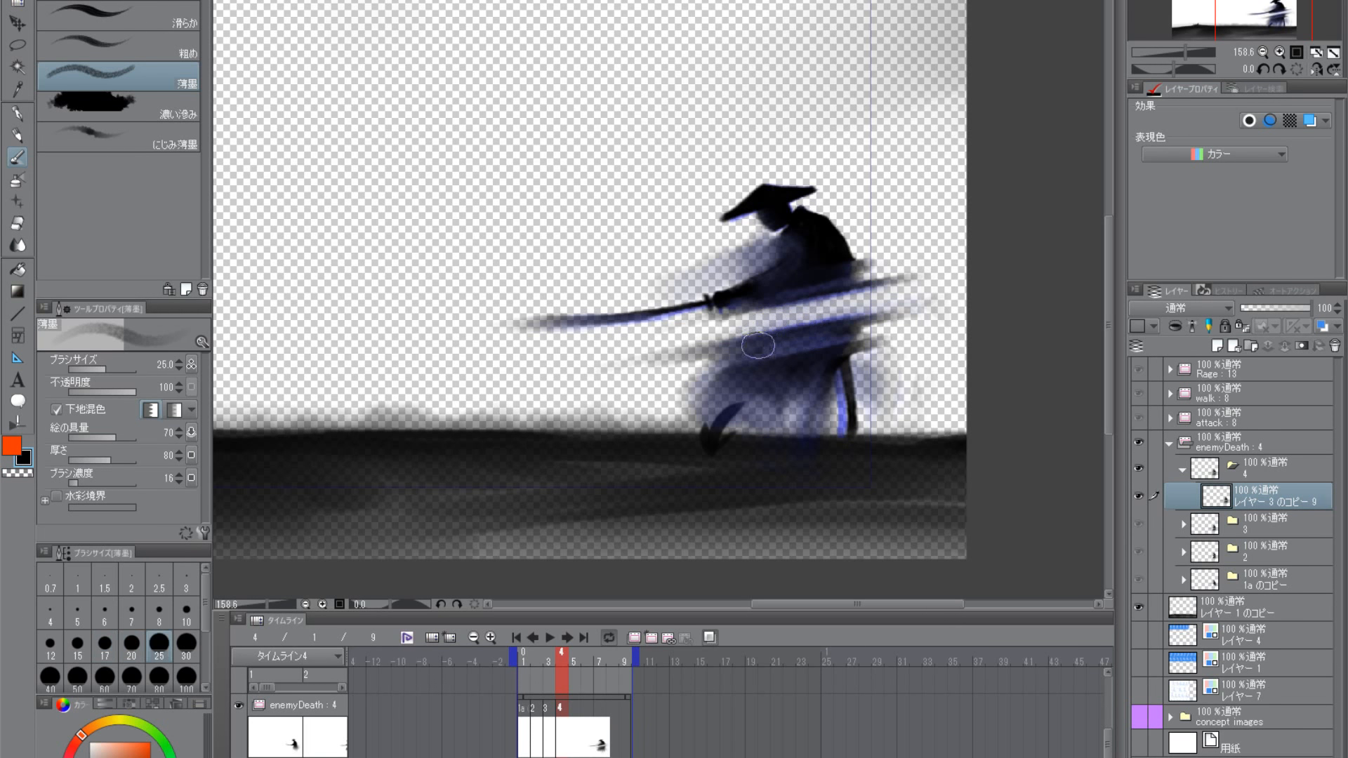
mouse_move(839, 287)
mouse_down()
mouse_move(962, 268)
mouse_move(812, 298)
mouse_move(837, 280)
mouse_move(852, 277)
mouse_move(824, 285)
mouse_move(944, 271)
mouse_up()
key(ctrl+z)
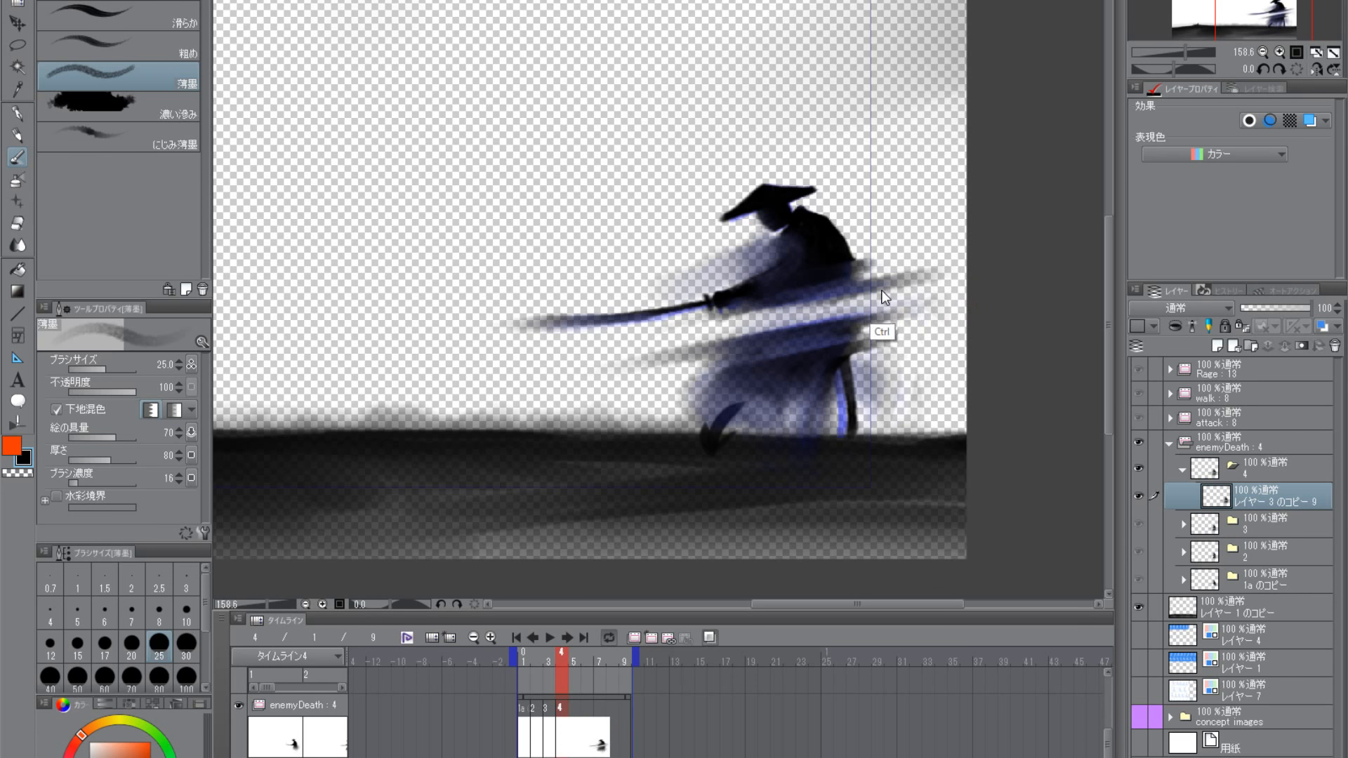
mouse_move(776, 306)
mouse_down()
mouse_move(866, 277)
mouse_move(944, 271)
mouse_up()
drag(802, 291, 924, 269)
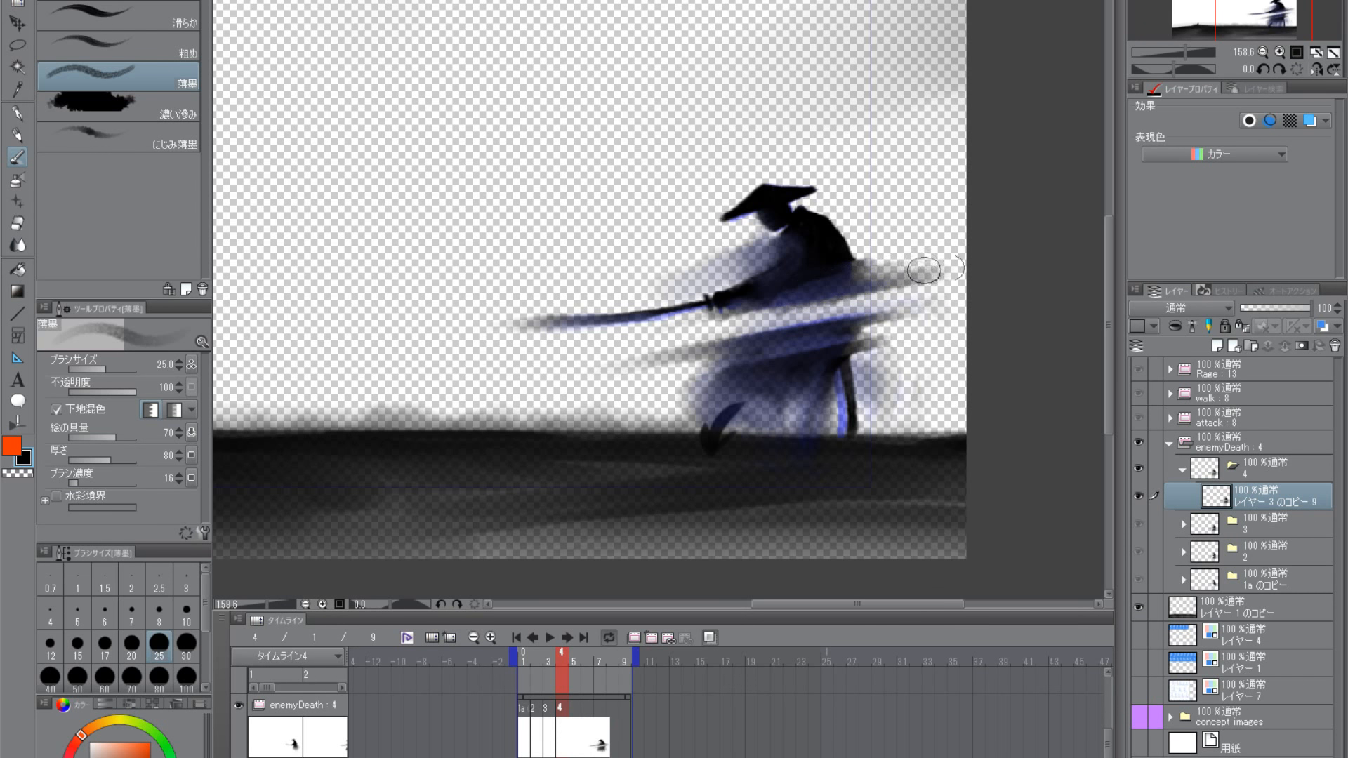
drag(828, 365, 671, 421)
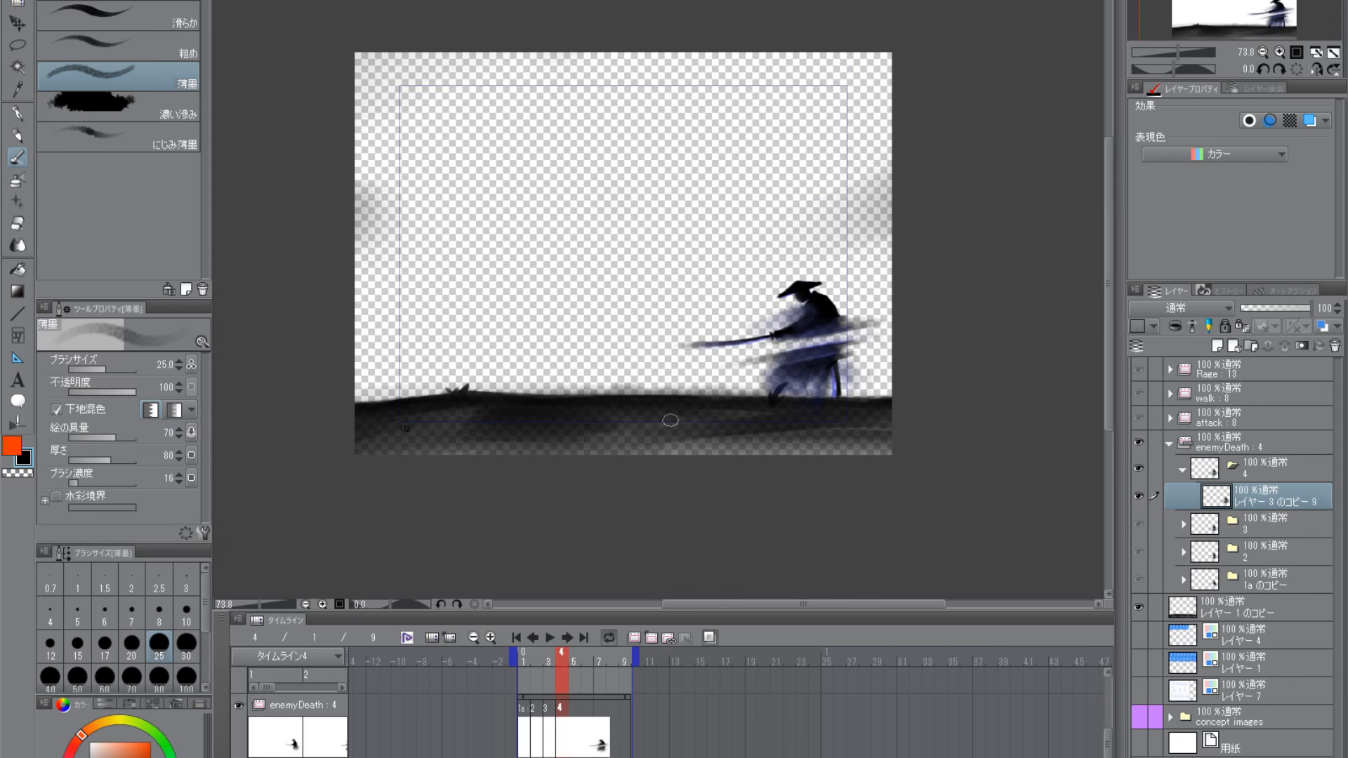
drag(855, 382, 978, 373)
drag(869, 357, 848, 387)
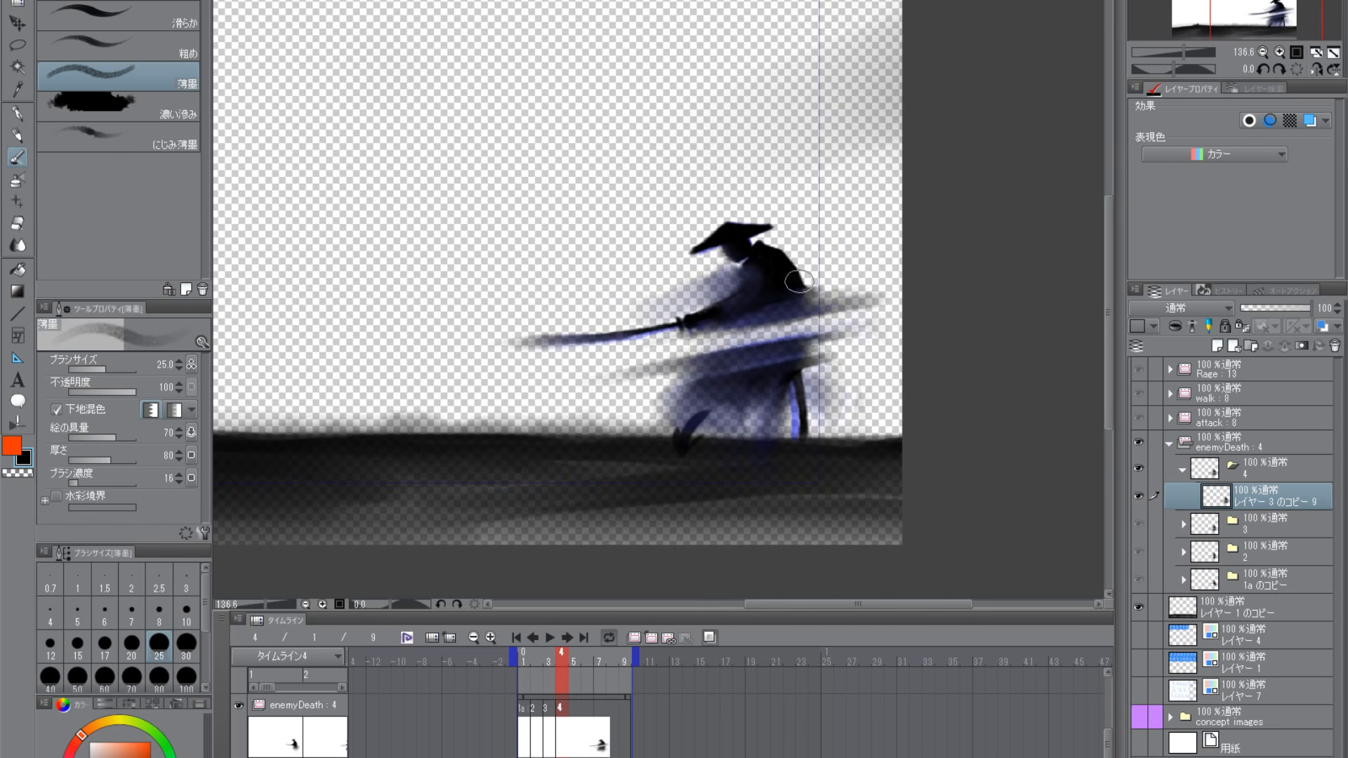
- Fade the samurai's face, hat brim, upper back and skirt in frame 4 with transparent 薄墨 enlarged to size 50
click(26, 475)
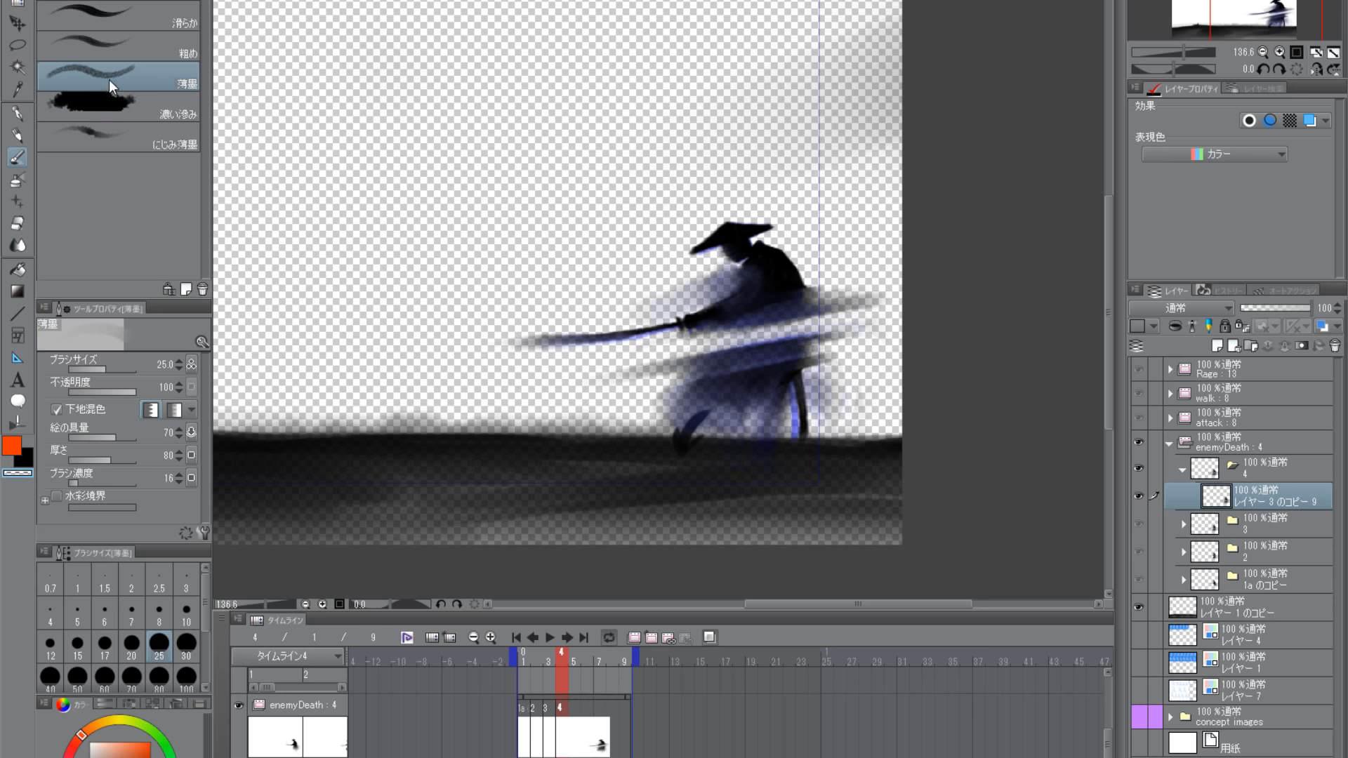
key(bracketright)
key(bracketright)
key(bracketright)
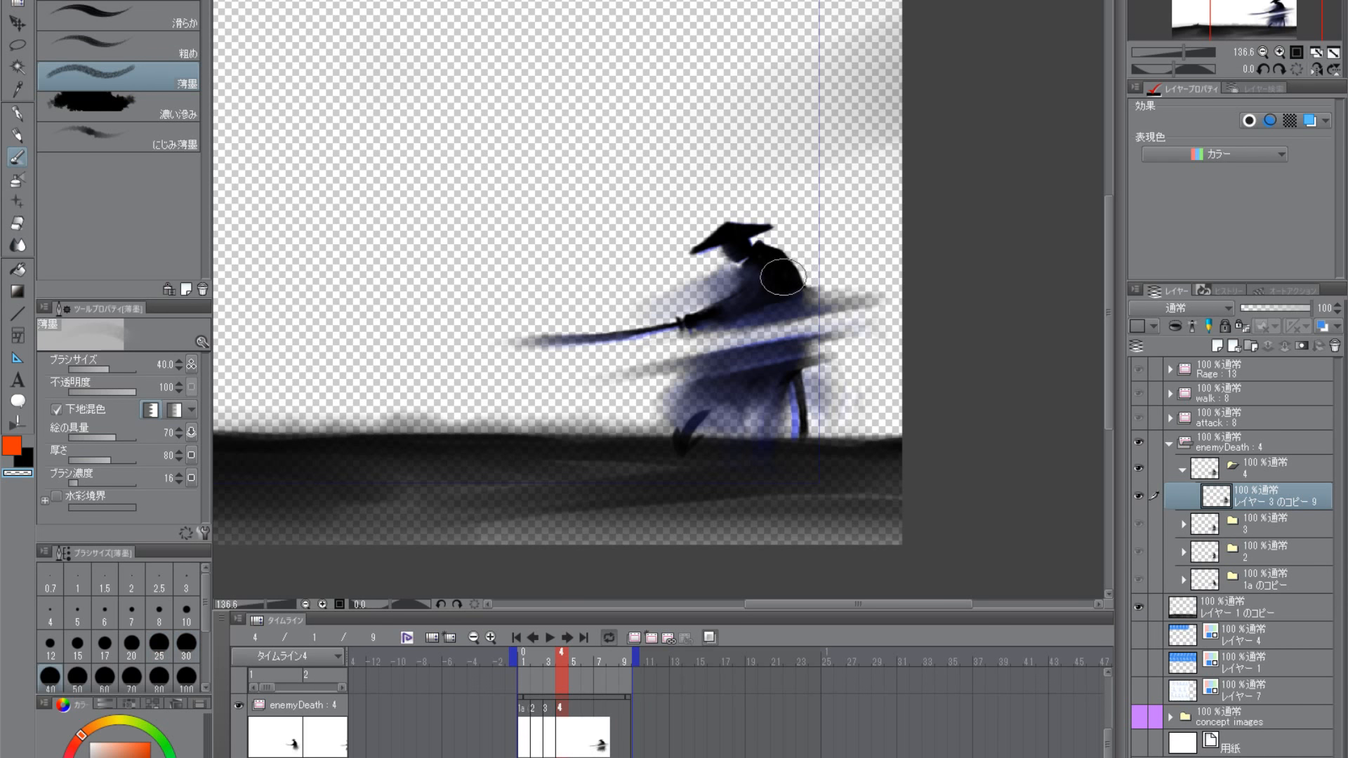
drag(739, 243, 727, 254)
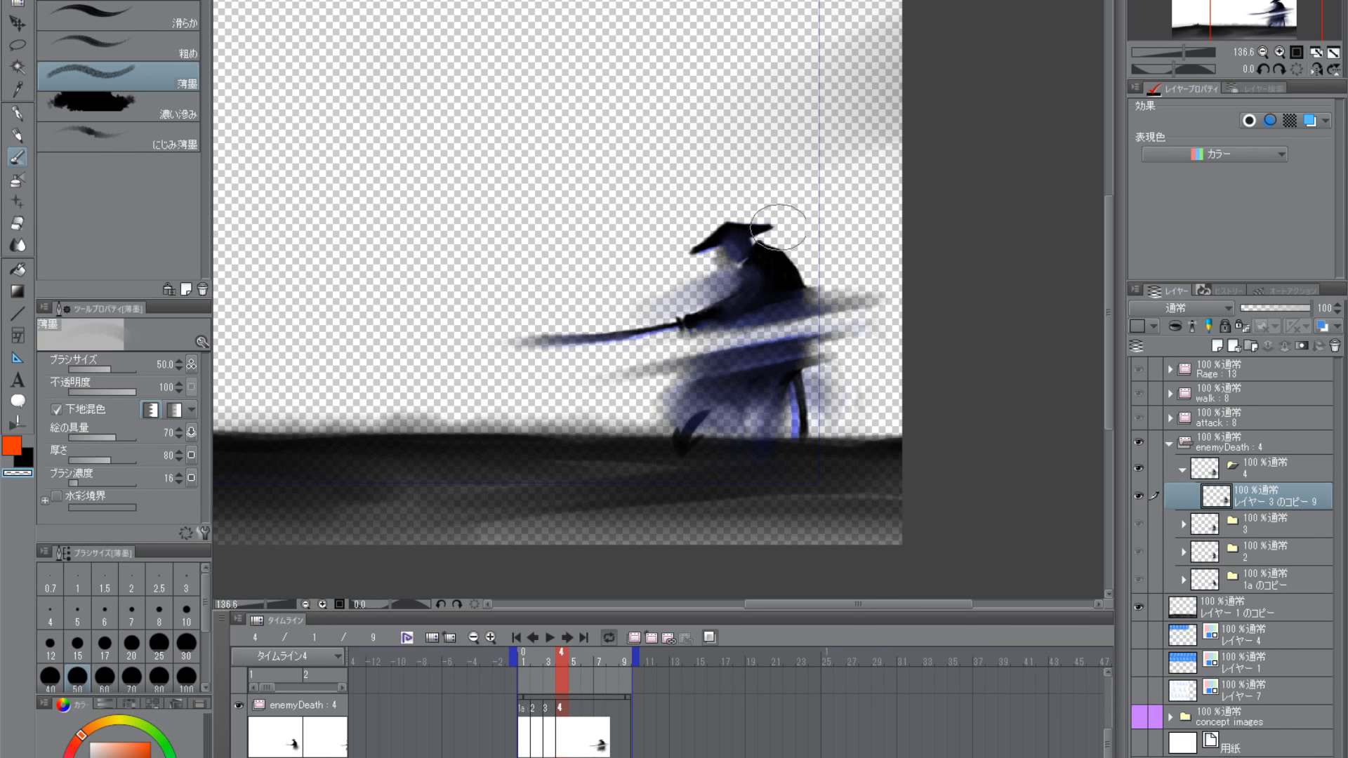
key(ctrl)
drag(742, 247, 700, 256)
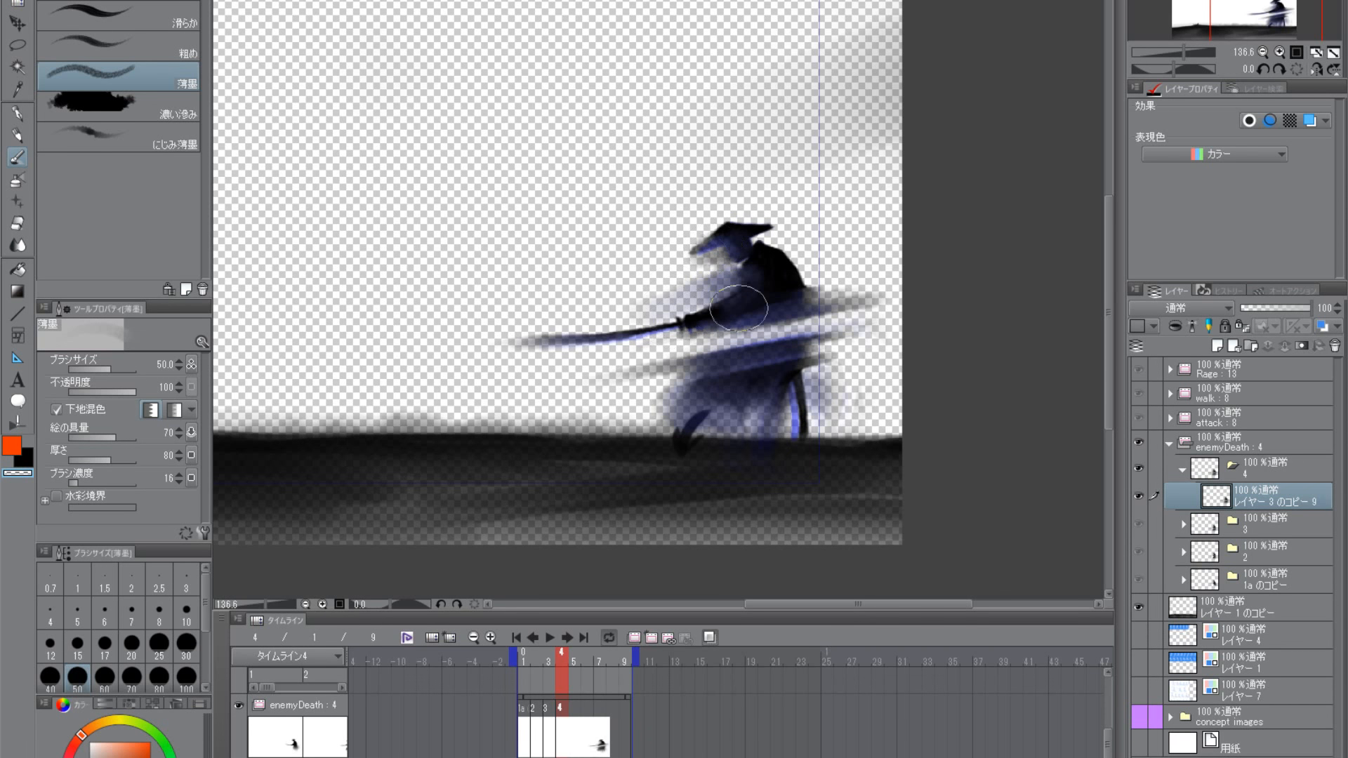
drag(783, 247, 776, 265)
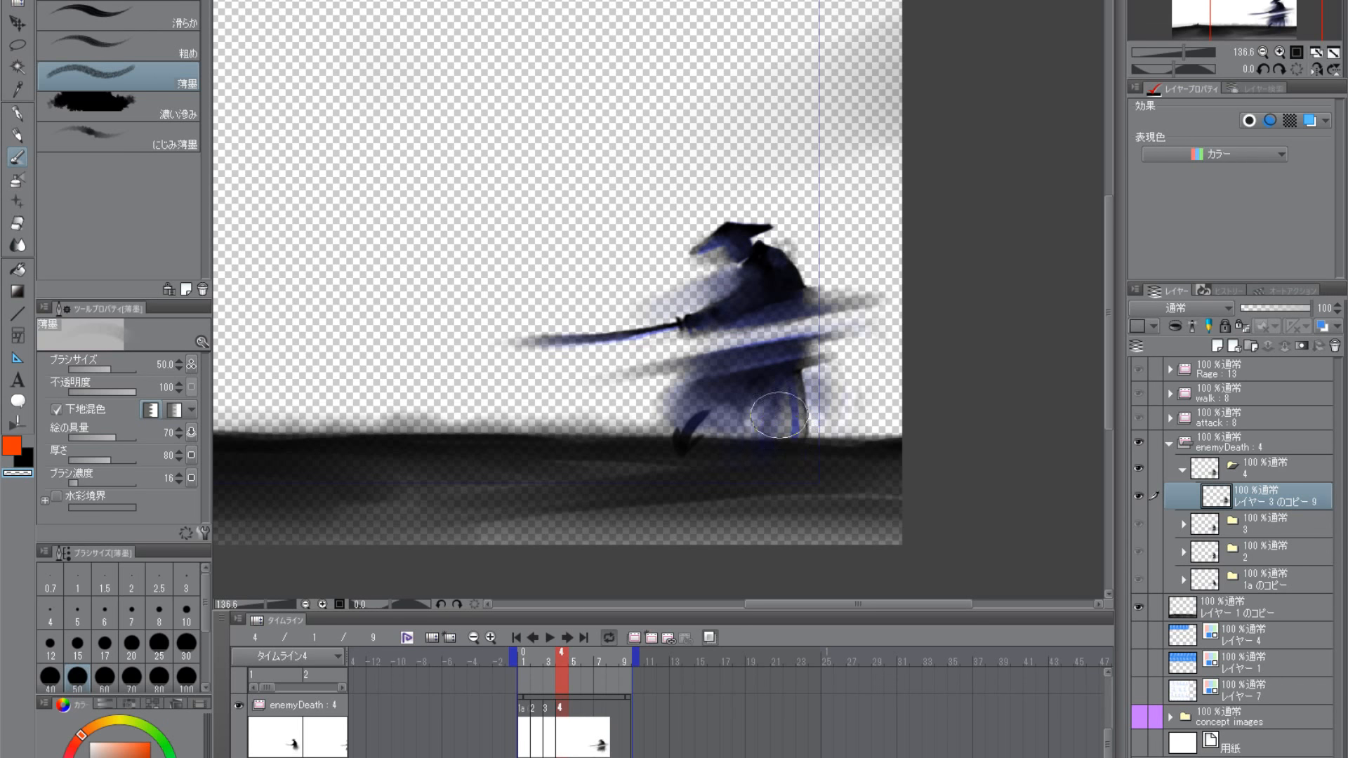
mouse_move(755, 405)
mouse_down()
mouse_move(729, 416)
mouse_move(740, 400)
mouse_up()
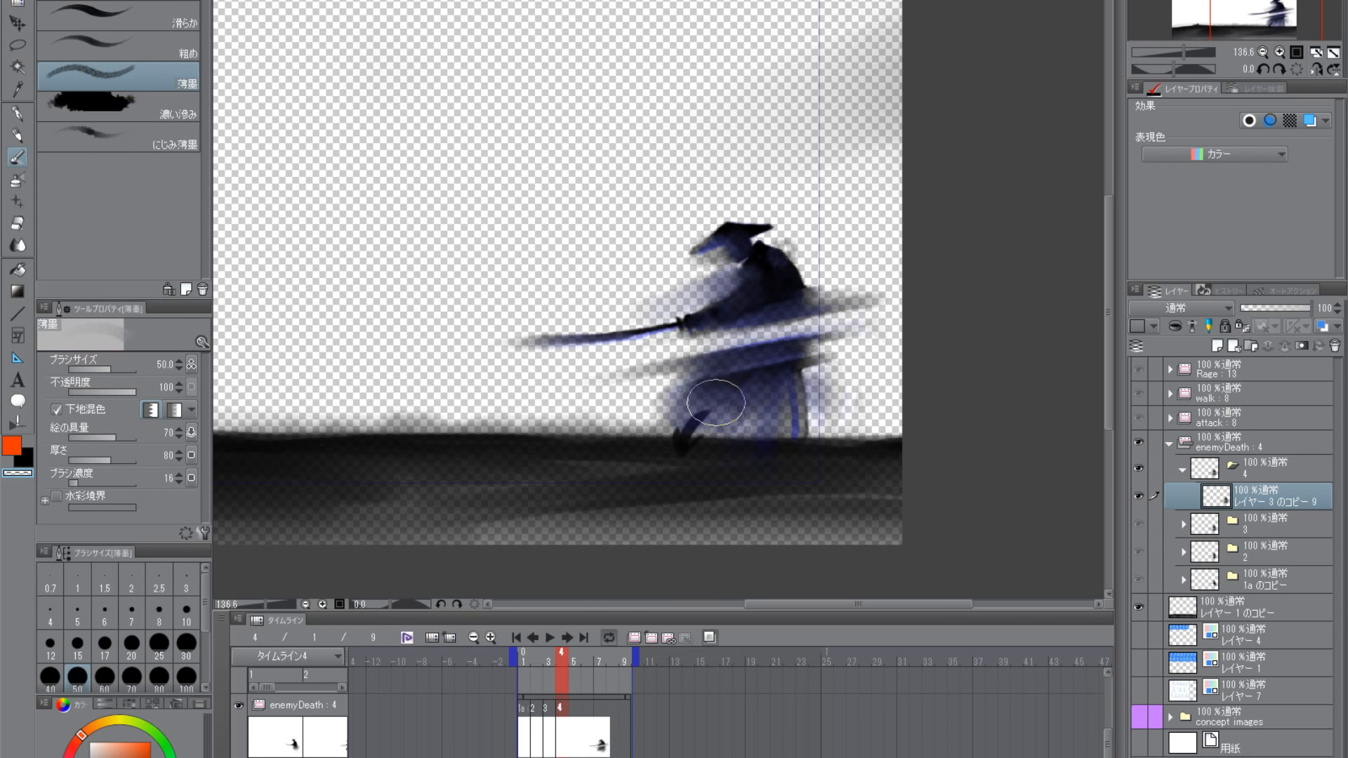
- Blend black 薄墨 into the torso's upper back, undoing the stroke across the skirt and front foot
click(26, 458)
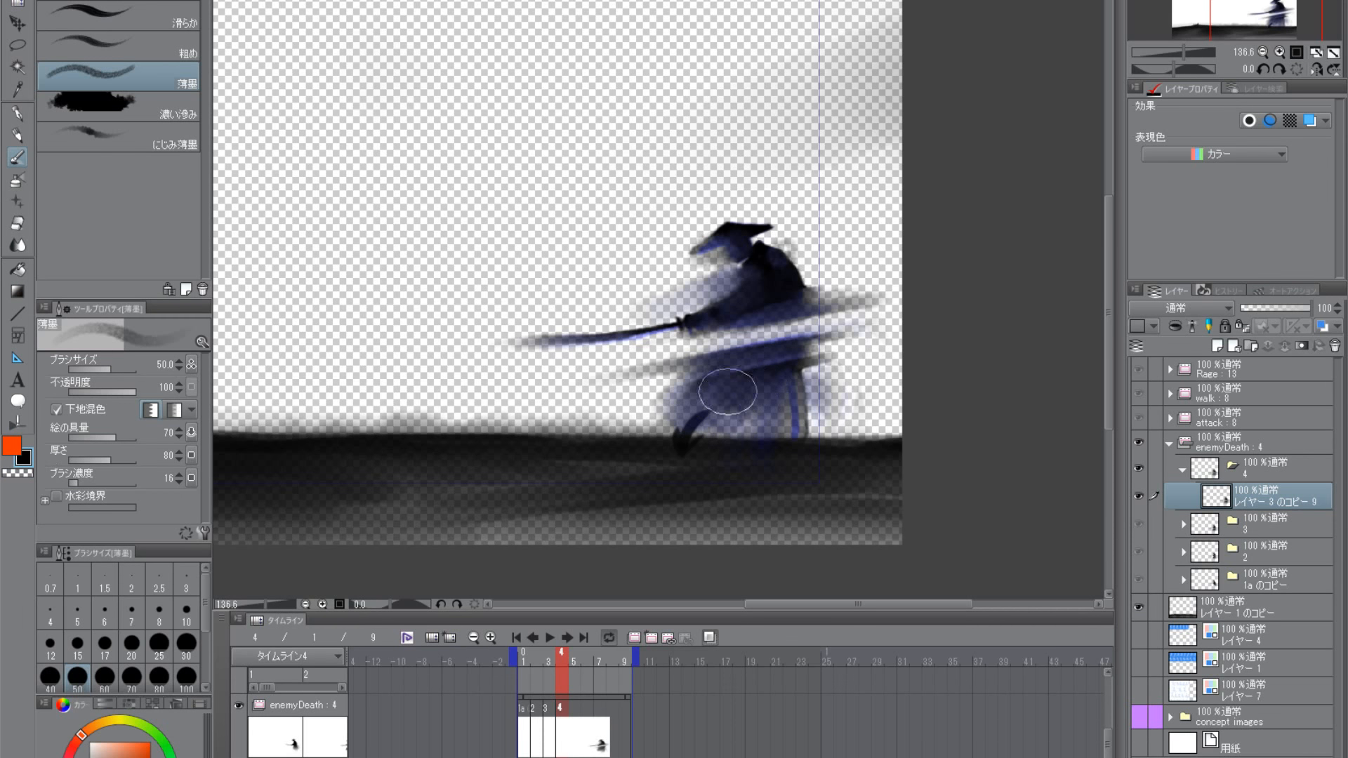
mouse_move(758, 403)
mouse_down()
mouse_move(777, 395)
mouse_move(685, 432)
mouse_up()
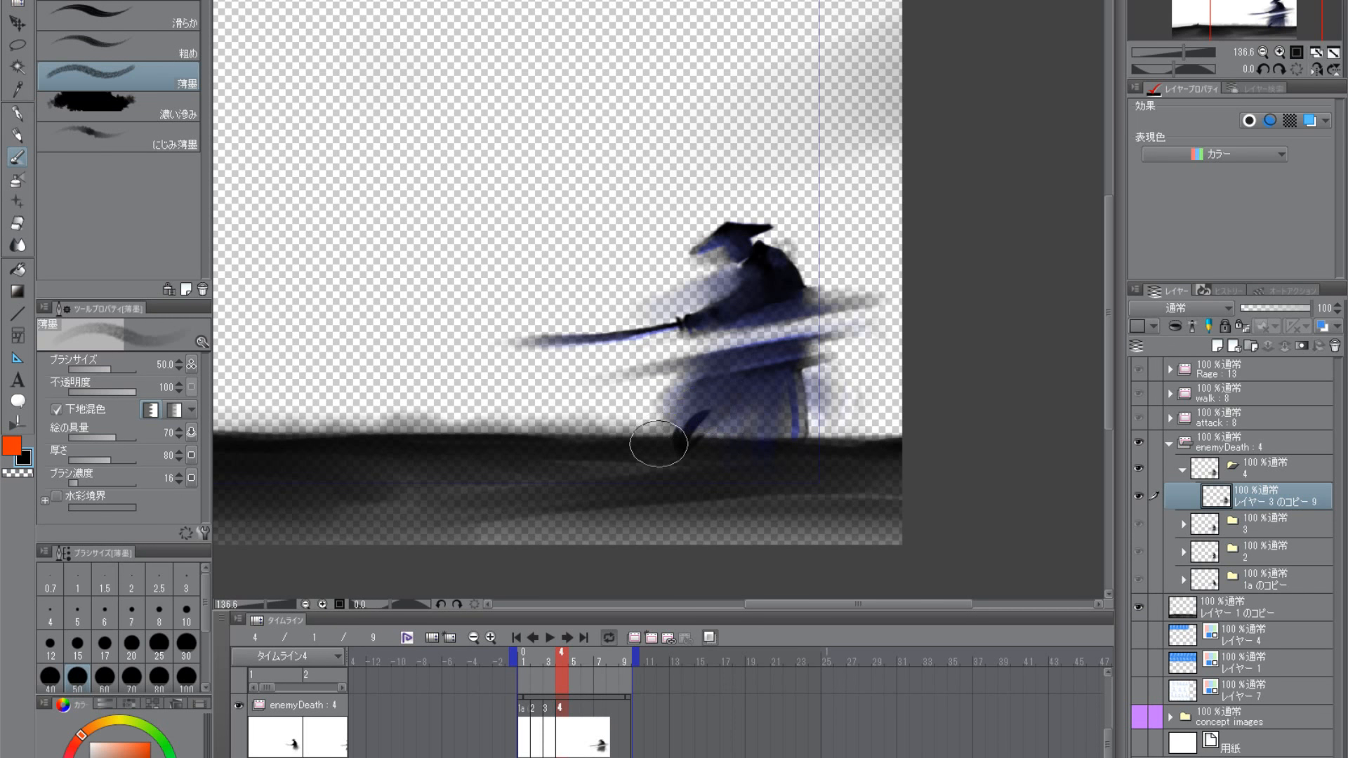
key(ctrl+z)
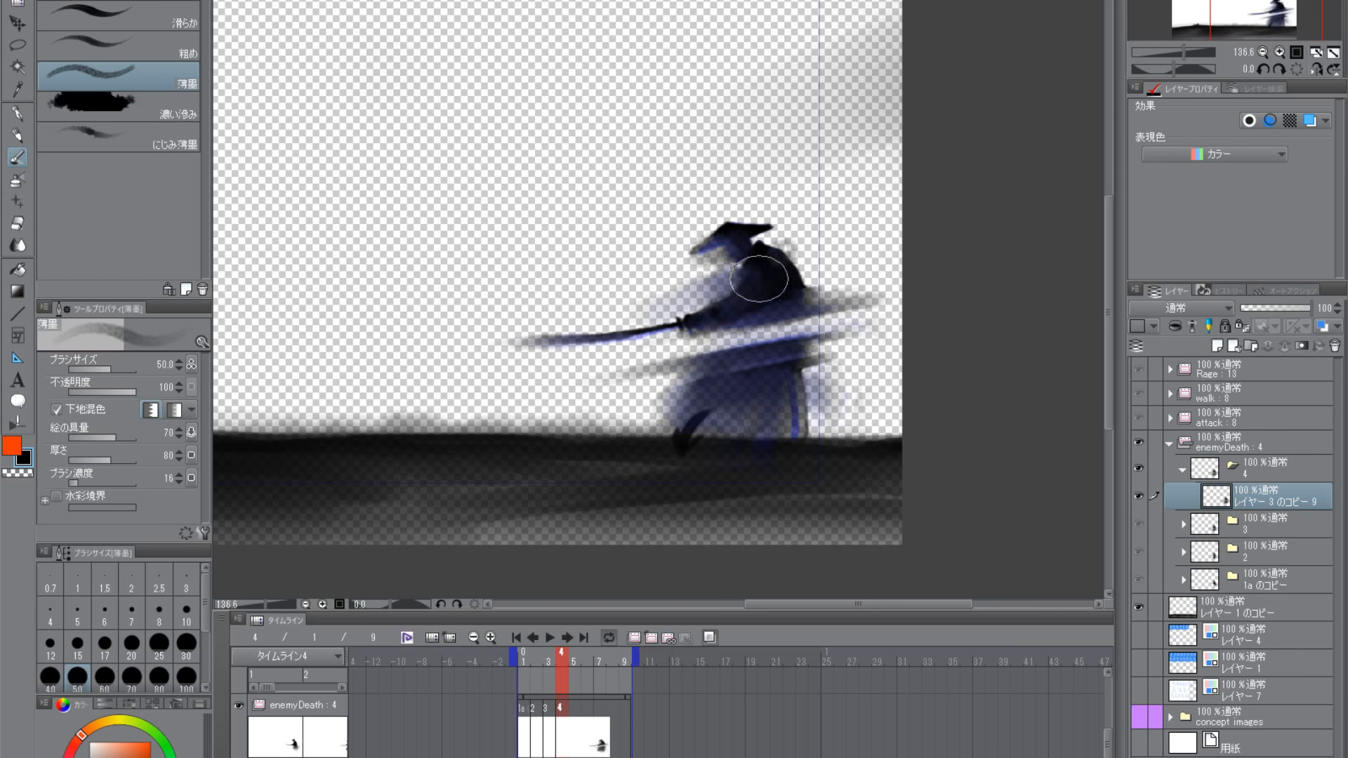
mouse_move(788, 288)
mouse_down()
mouse_move(809, 290)
mouse_move(792, 293)
mouse_up()
key(k)
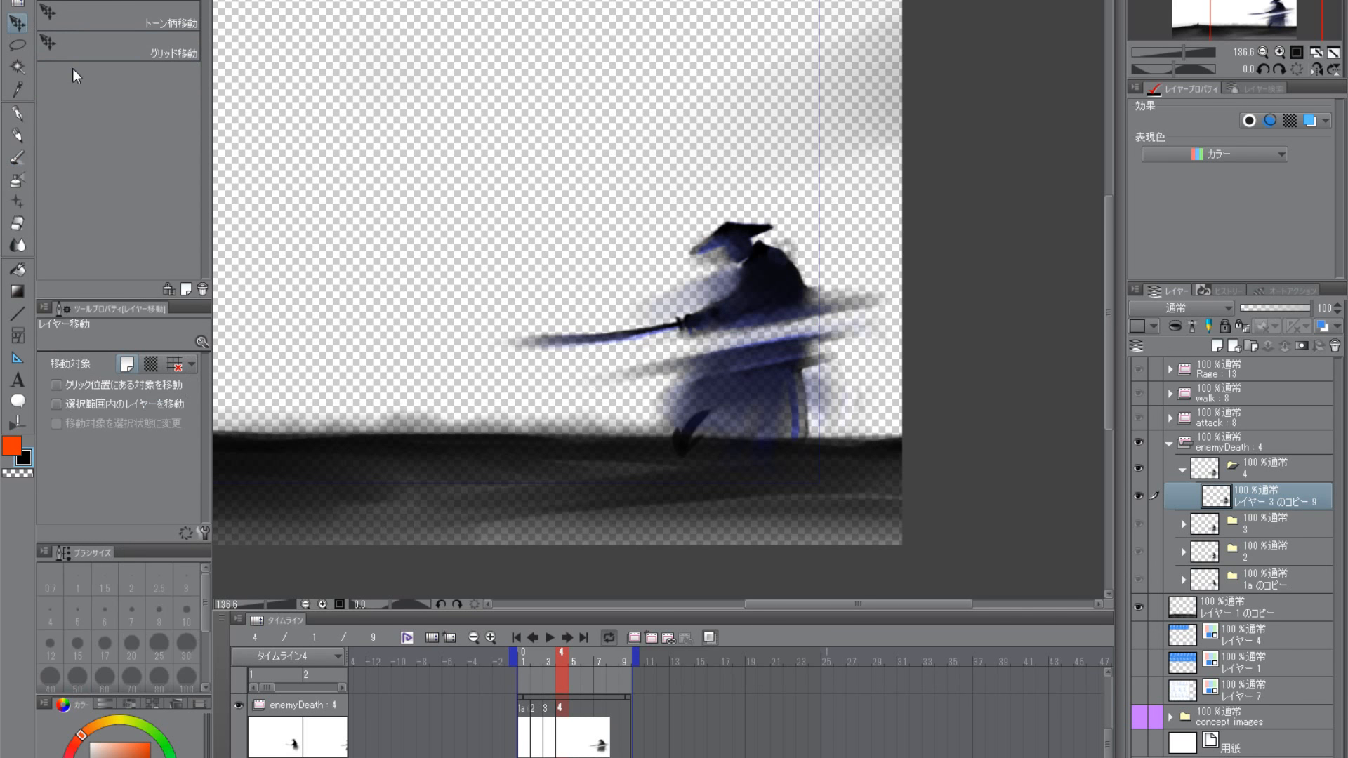
click(18, 159)
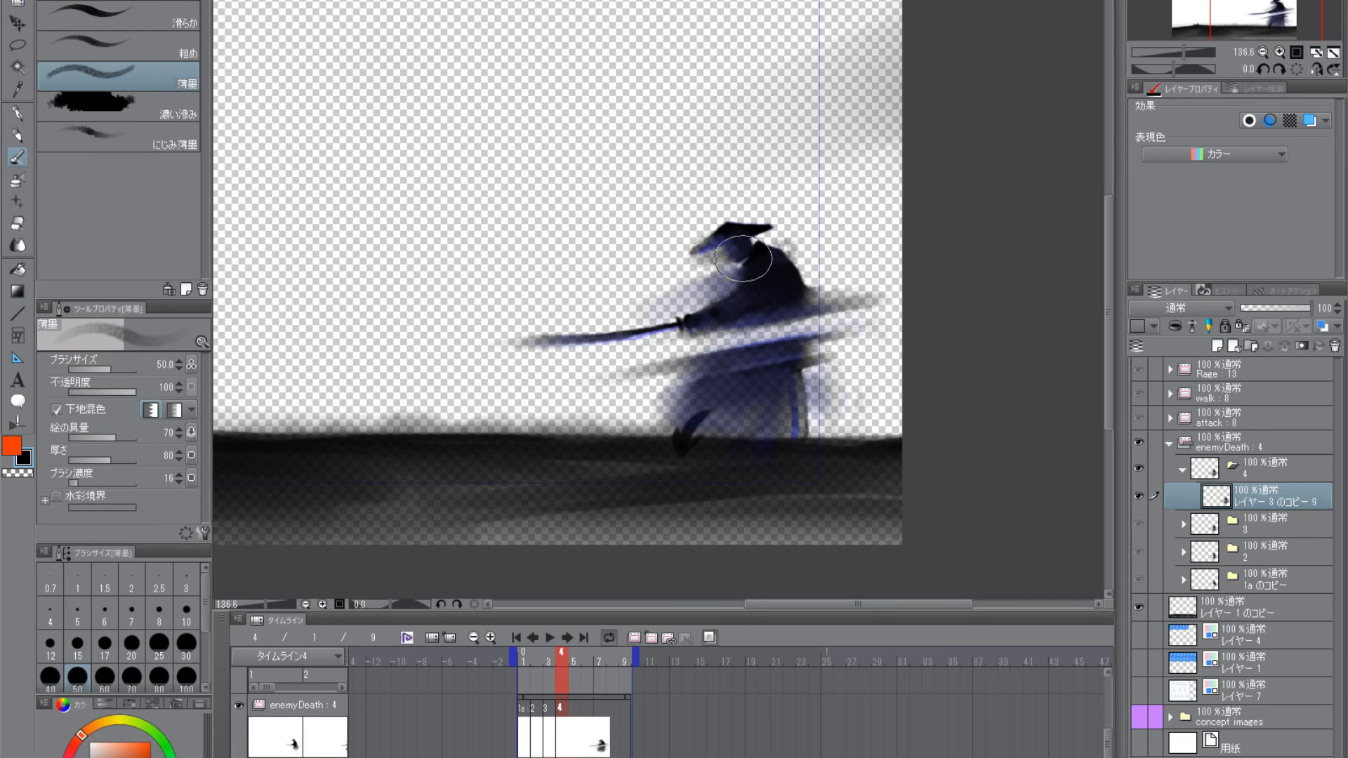
- Darken the inside of the skirt down to the ground with black 薄墨 at sizes 20 and 30
key(bracketleft)
key(bracketleft)
key(bracketleft)
key(bracketleft)
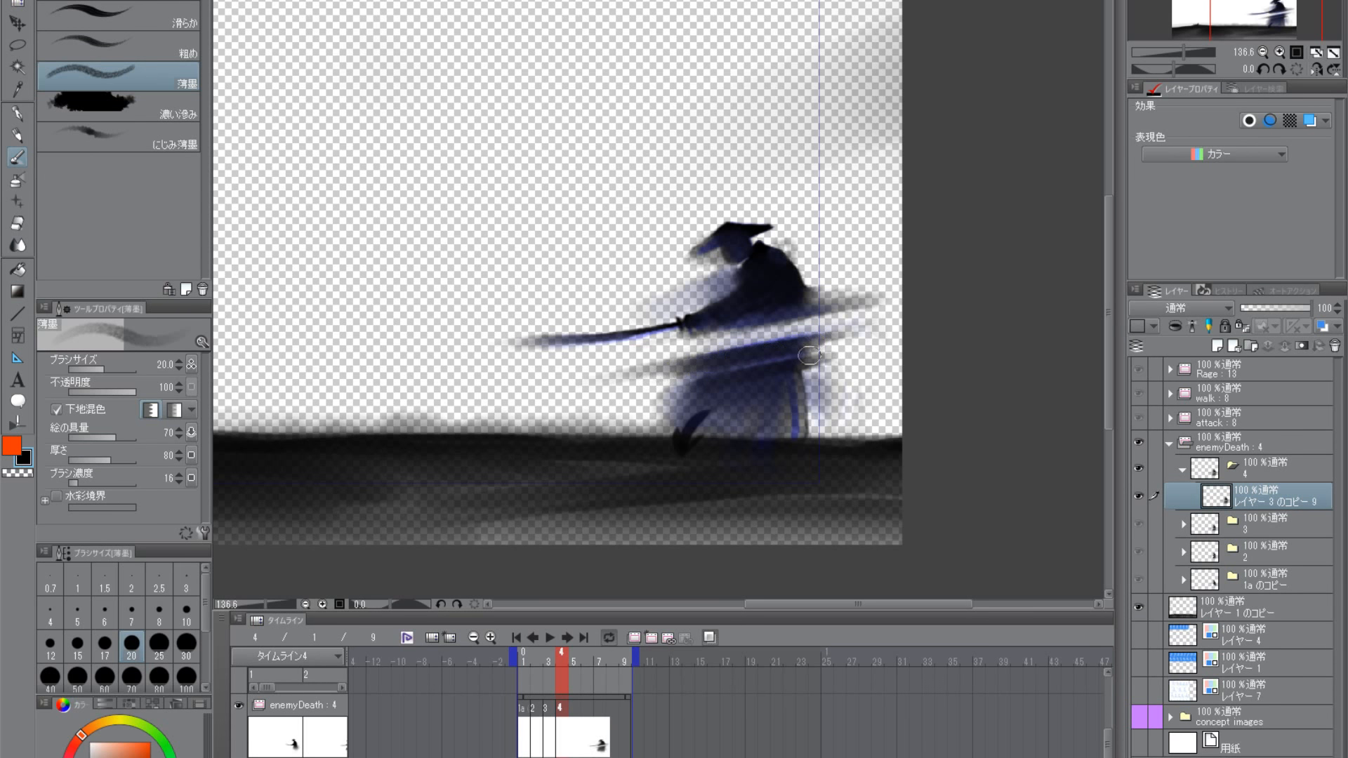
mouse_move(712, 392)
mouse_down()
mouse_move(782, 378)
mouse_move(719, 394)
mouse_move(787, 388)
mouse_move(733, 405)
mouse_move(777, 403)
mouse_move(747, 416)
mouse_move(784, 425)
mouse_move(743, 432)
mouse_move(759, 424)
mouse_move(757, 401)
mouse_move(787, 427)
mouse_move(751, 440)
mouse_move(775, 422)
mouse_up()
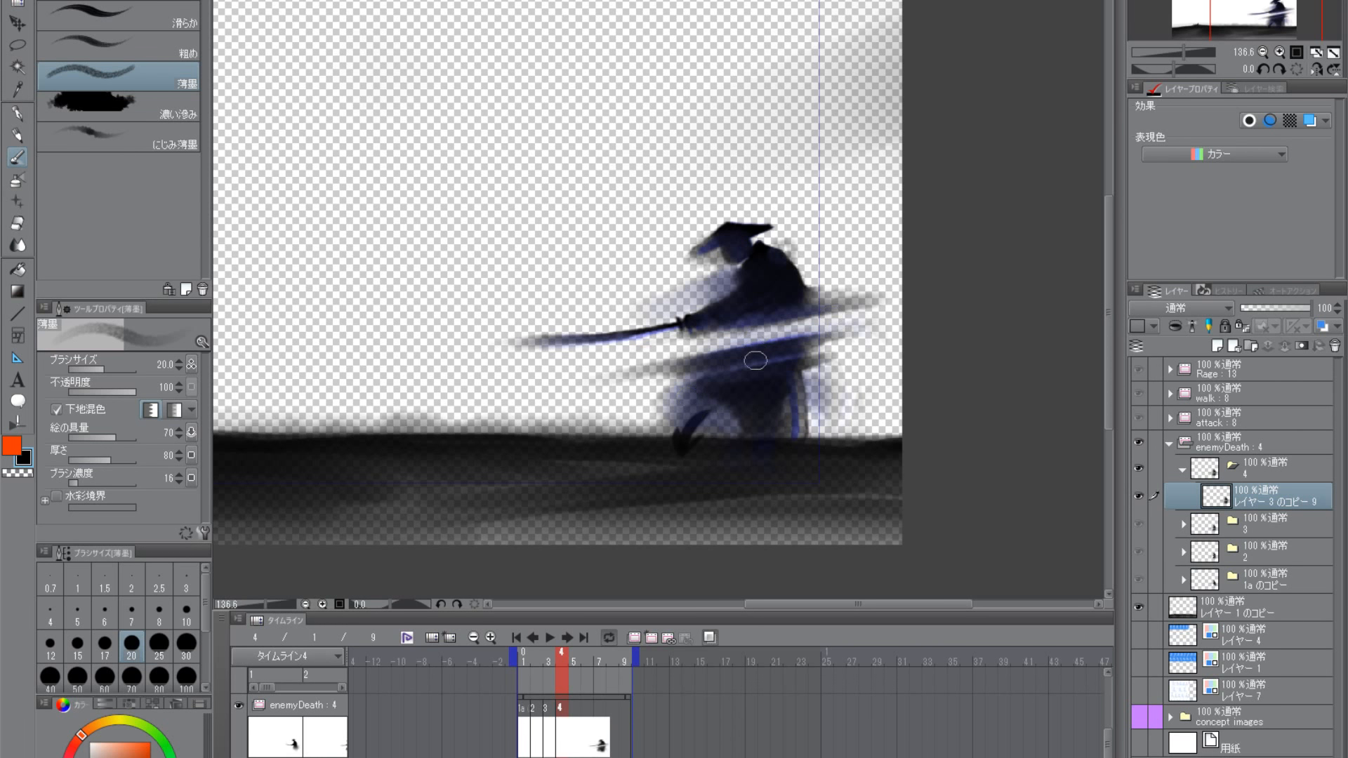
key(bracketright)
key(bracketright)
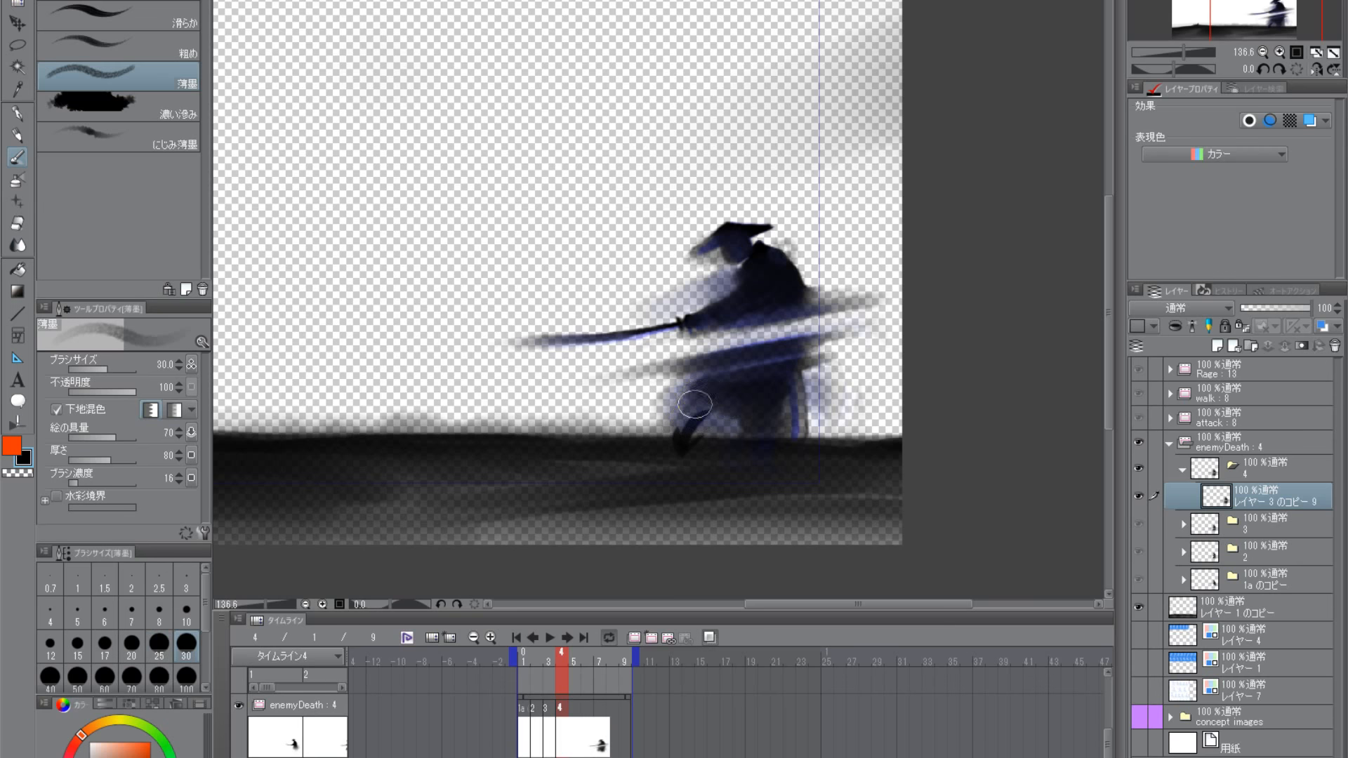
mouse_move(695, 404)
mouse_down()
mouse_move(732, 402)
mouse_move(748, 424)
mouse_move(744, 407)
mouse_move(768, 384)
mouse_up()
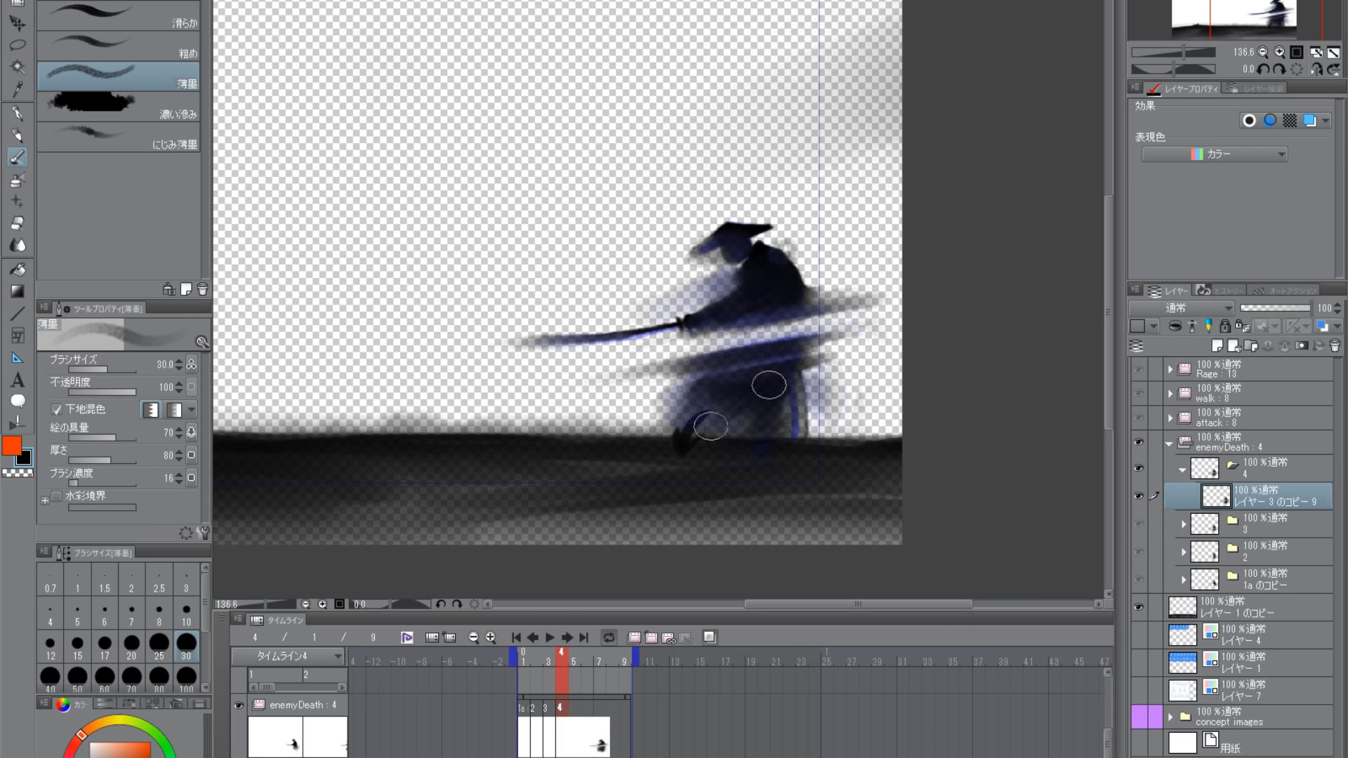
- Reduce the 薄墨 brush to size 20 and work black ink into the haze behind the skirt and before the chest
key(bracketleft)
key(bracketleft)
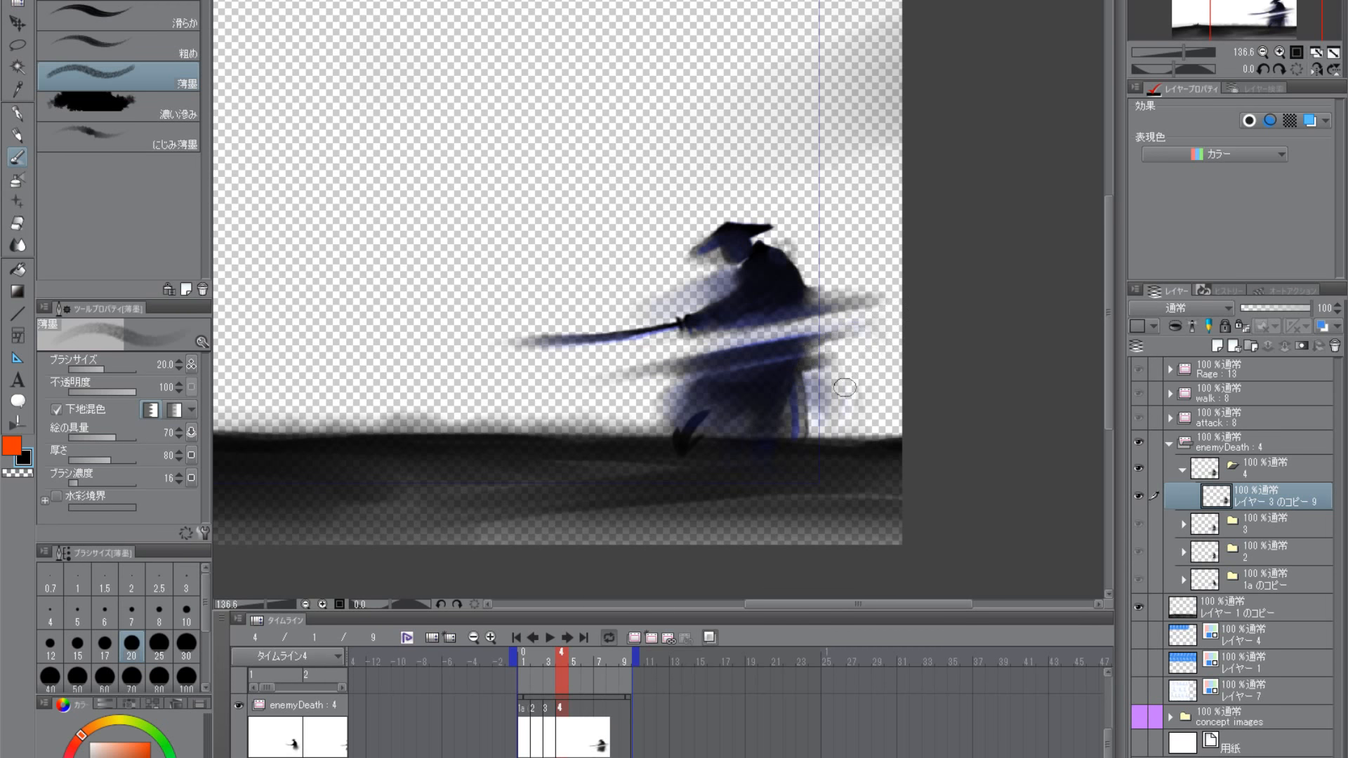
mouse_move(841, 400)
mouse_down()
mouse_move(800, 410)
mouse_move(864, 394)
mouse_move(852, 376)
mouse_move(875, 420)
mouse_up()
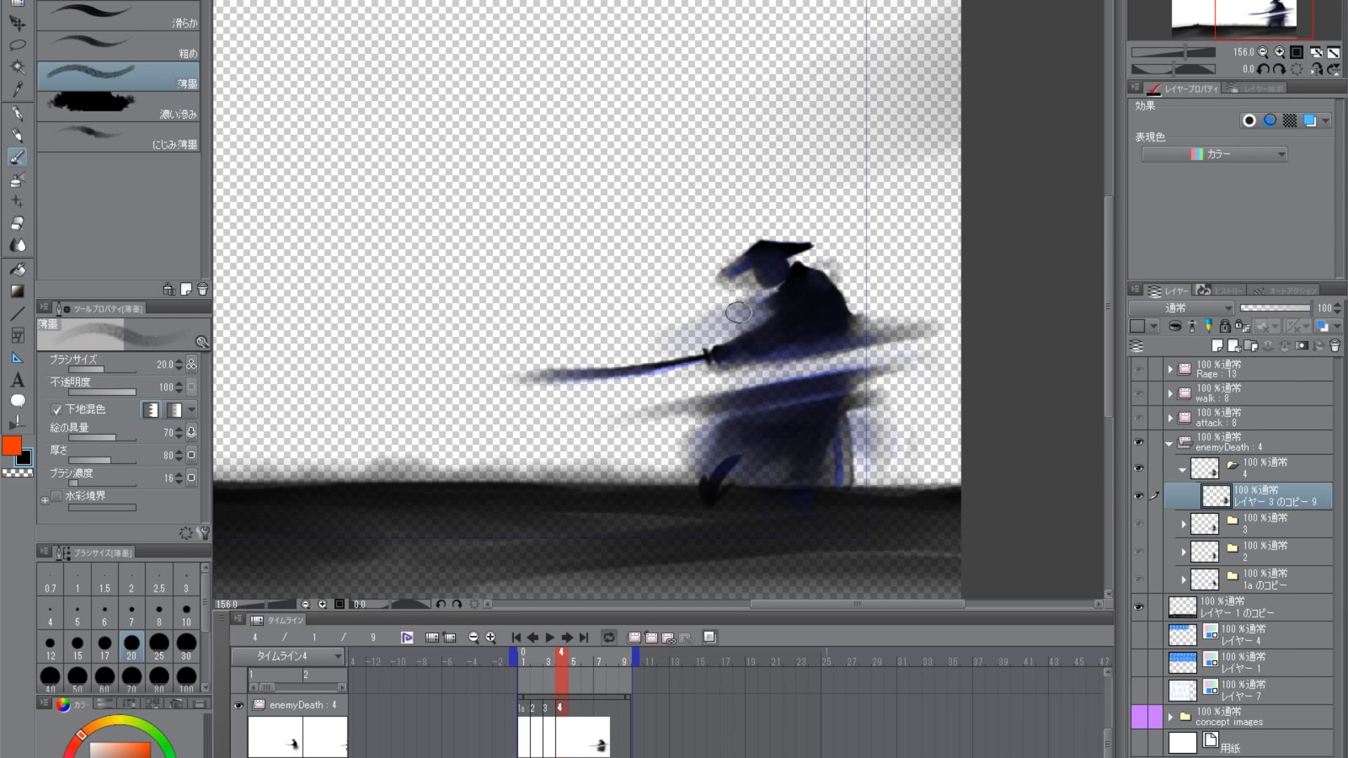
mouse_move(738, 306)
mouse_down()
mouse_move(770, 305)
mouse_move(698, 309)
mouse_move(684, 406)
mouse_up()
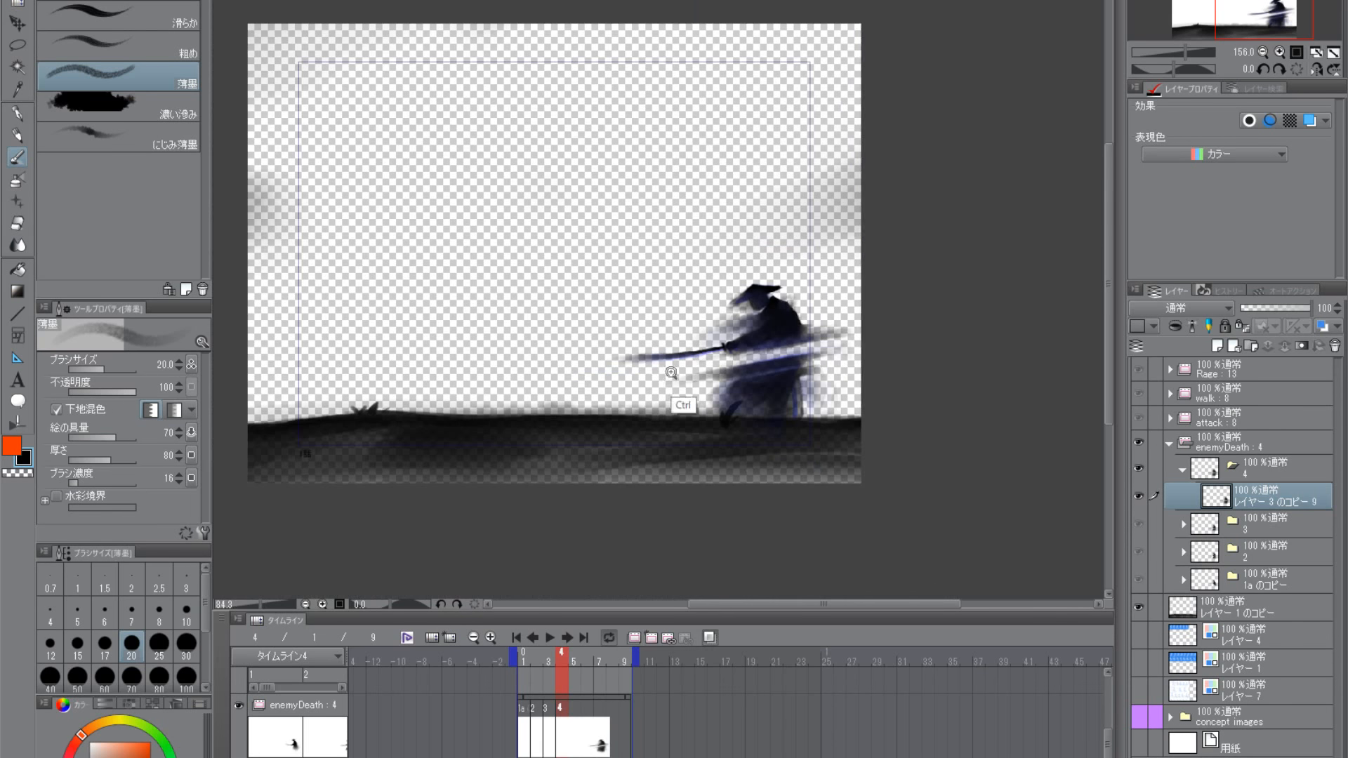
- Check frame 4 on the timeline, and lighten the front and lower part of the skirt with transparent 薄墨 at size 50
drag(790, 487, 856, 380)
mouse_move(549, 656)
mouse_down()
mouse_move(525, 649)
mouse_move(570, 665)
mouse_move(523, 660)
mouse_move(563, 667)
mouse_up()
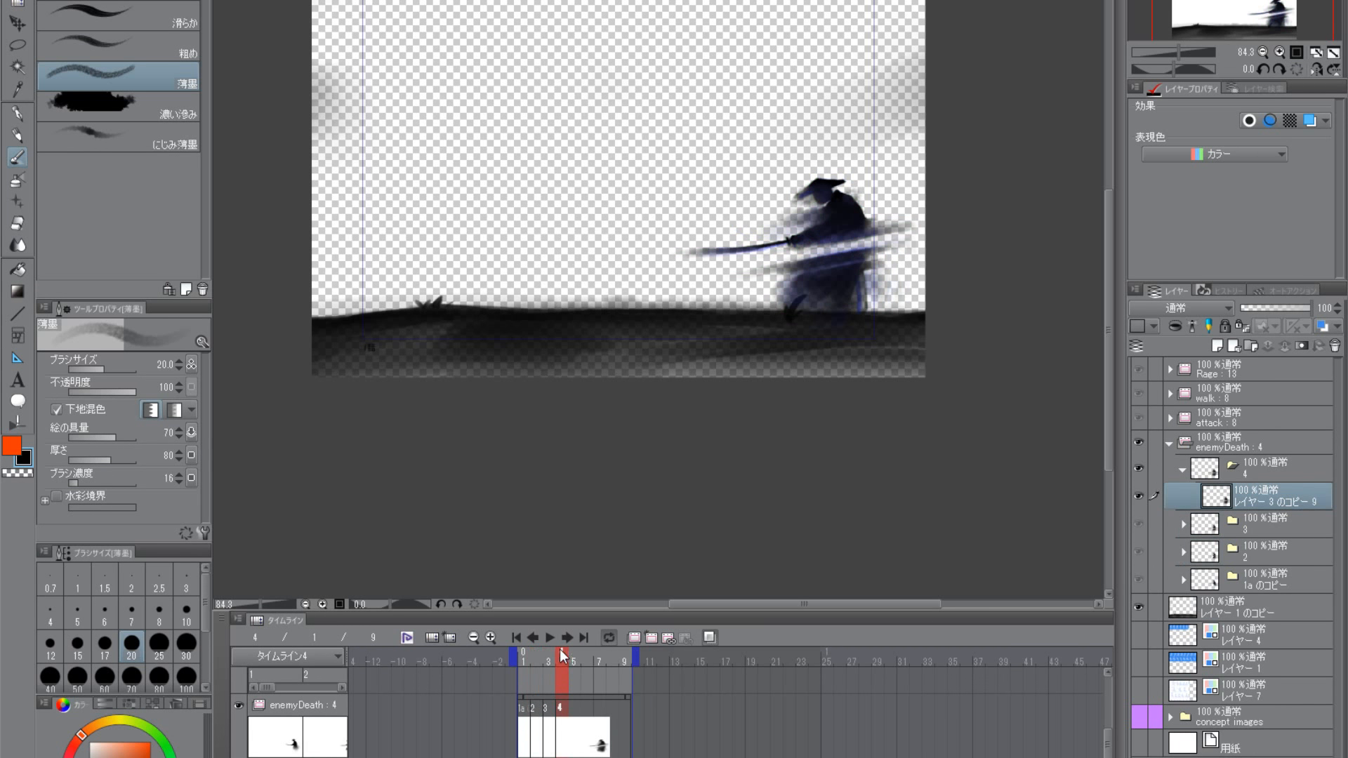
scroll(752, 337, up, 2)
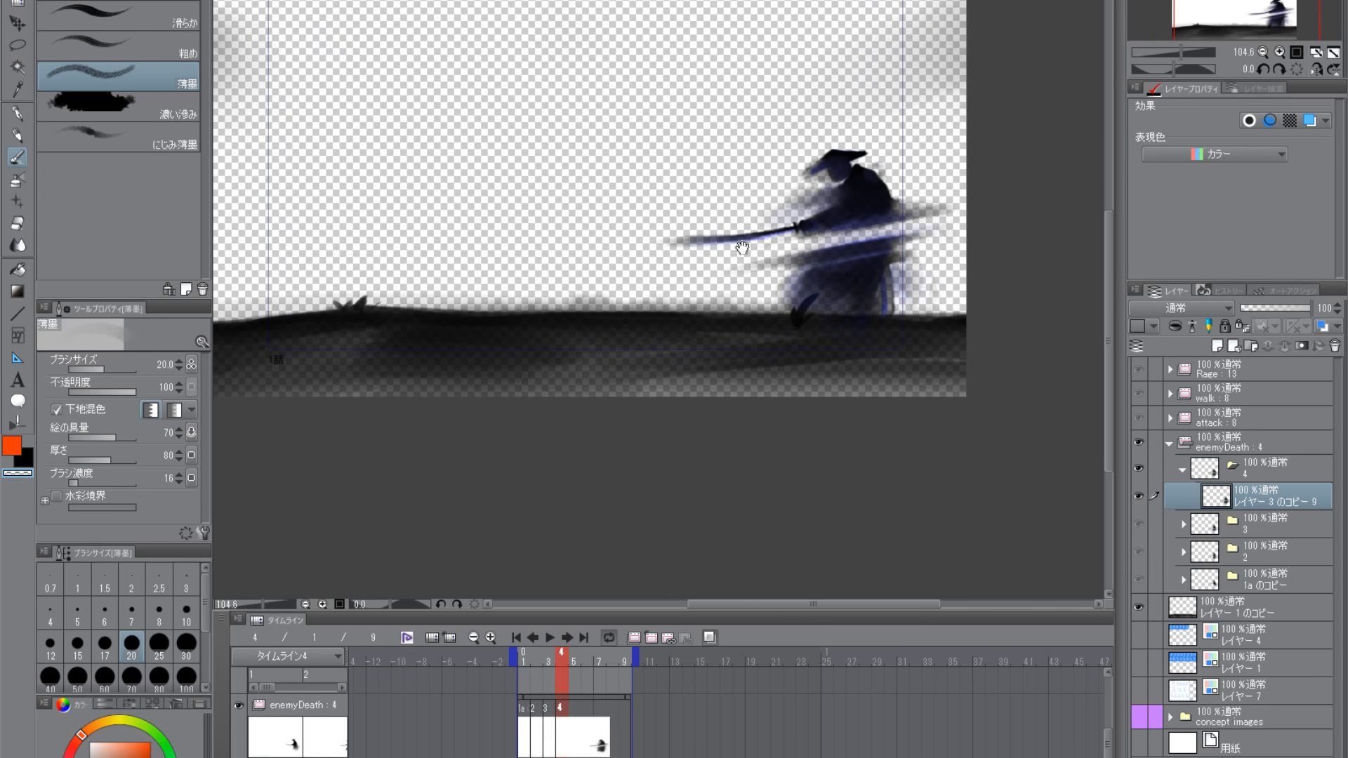
key(bracketright)
key(bracketright)
key(bracketright)
key(bracketright)
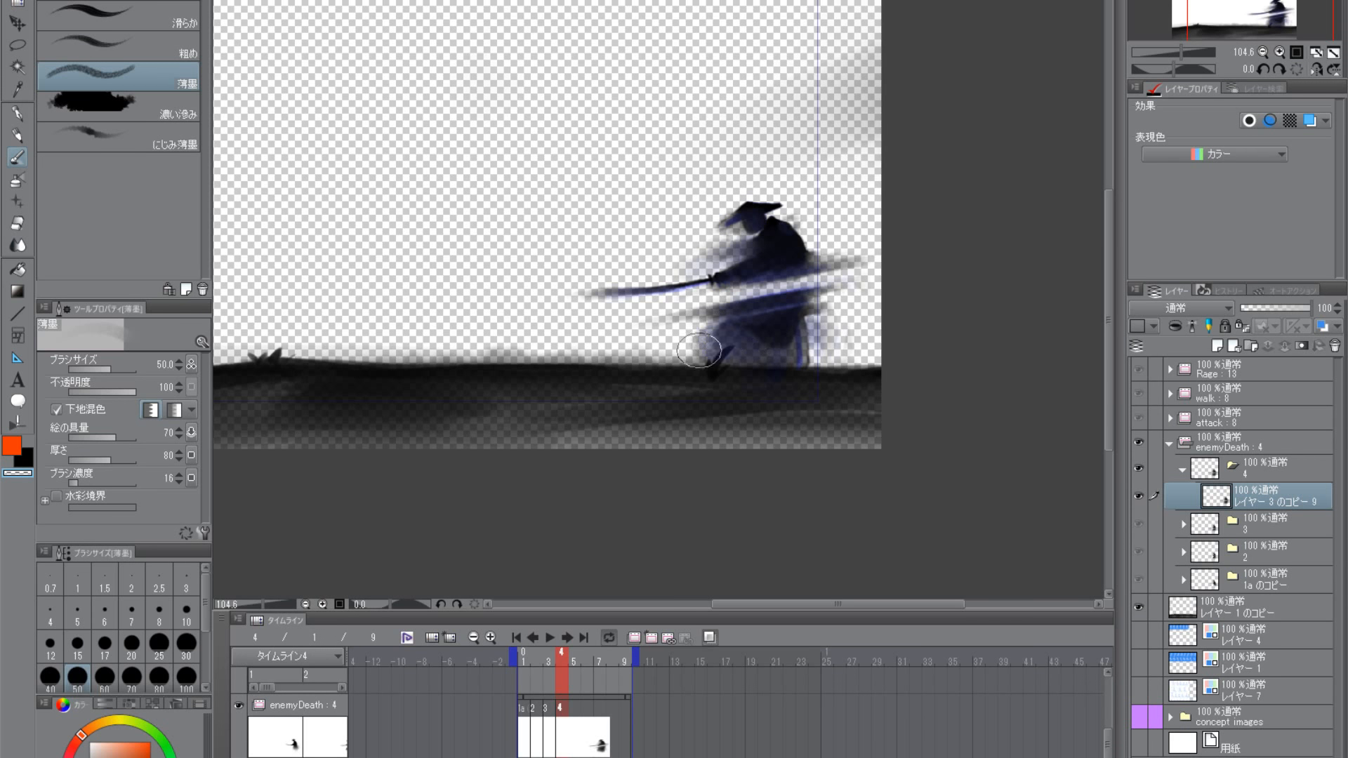
drag(757, 356, 724, 430)
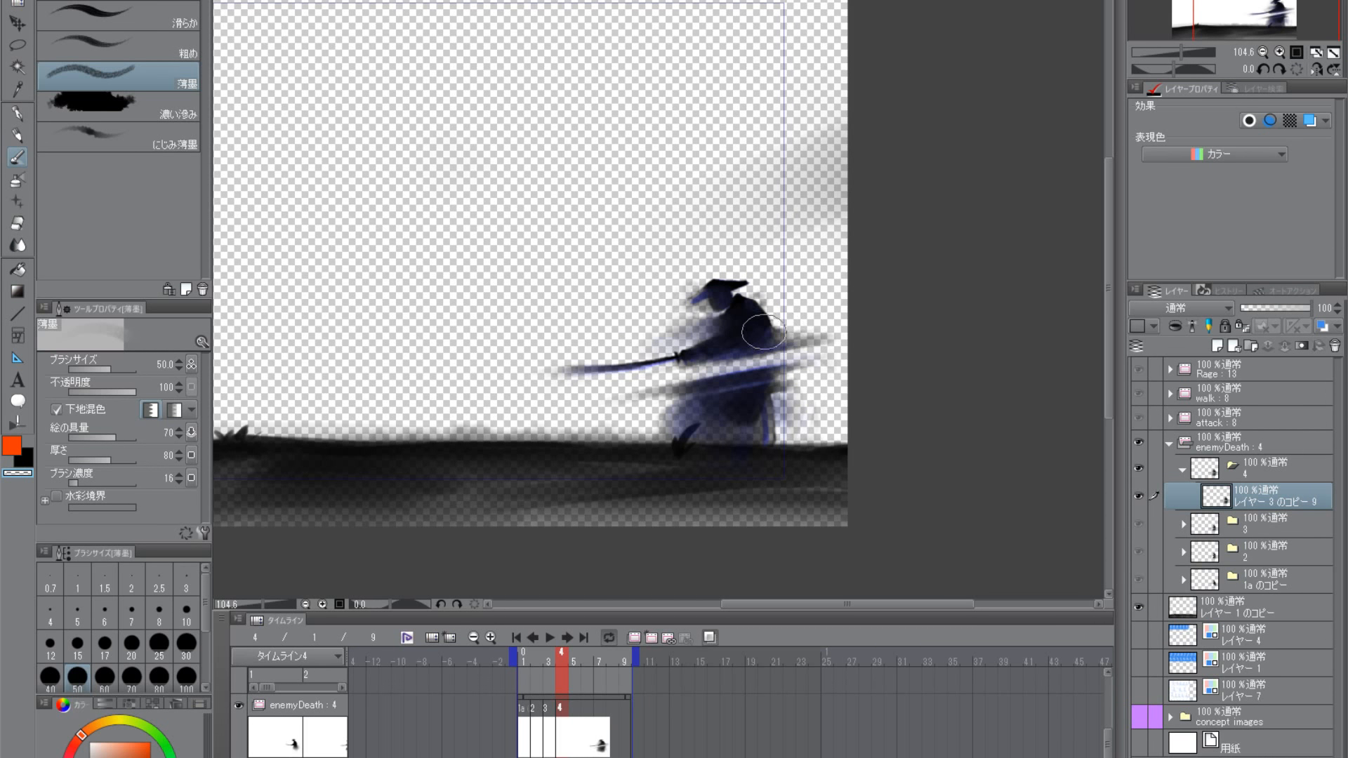
drag(783, 511, 813, 435)
drag(813, 434, 818, 485)
- Deepen the lower skirt with black 薄墨, and dissolve the hat and skirt front with transparent strokes up to size 80
click(31, 456)
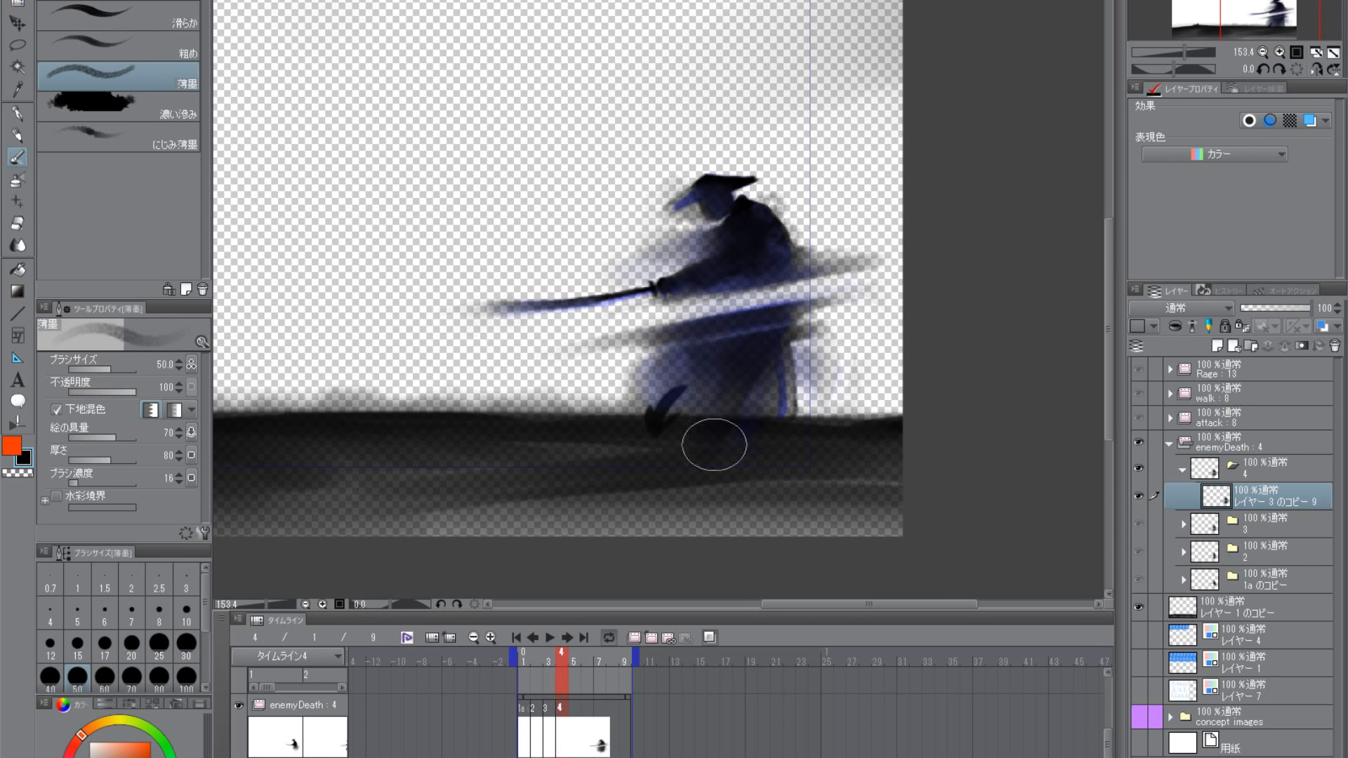
click(28, 474)
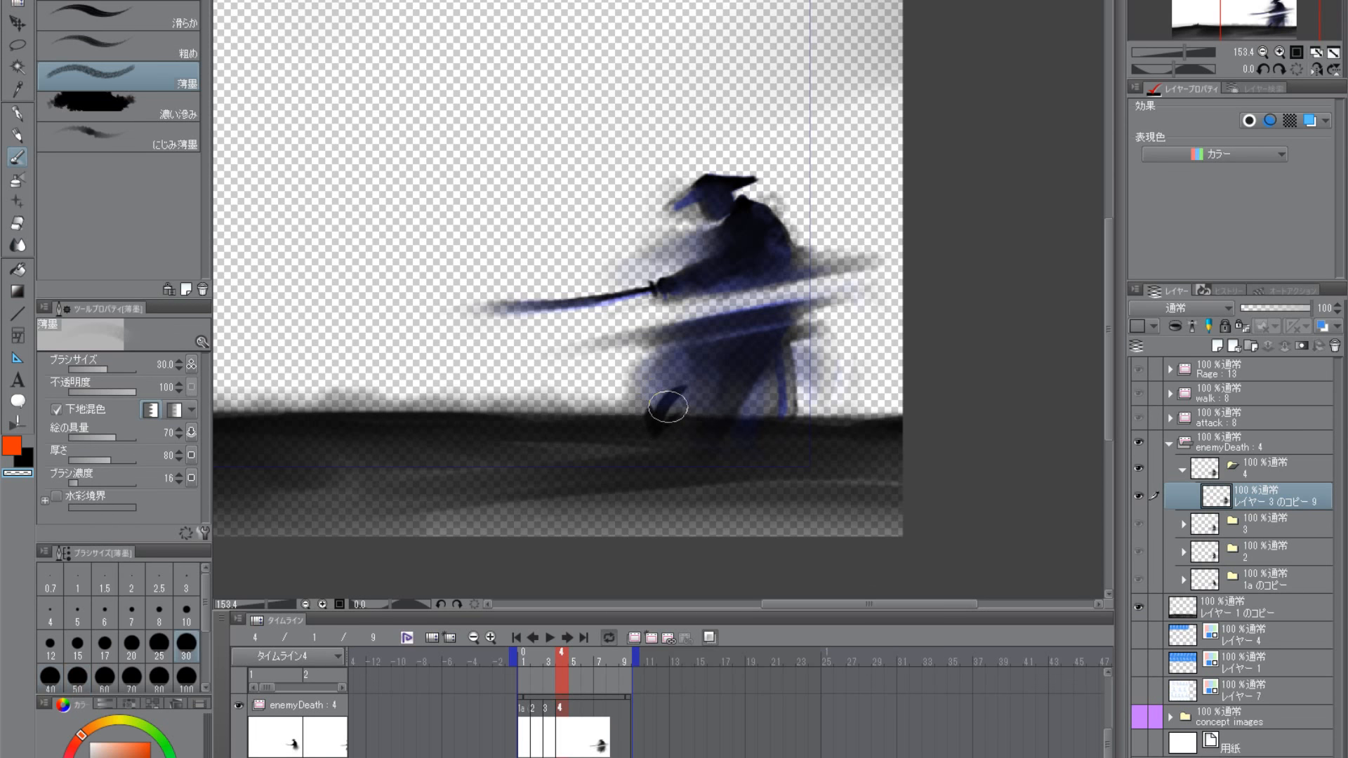
key(bracketright)
key(bracketright)
key(bracketright)
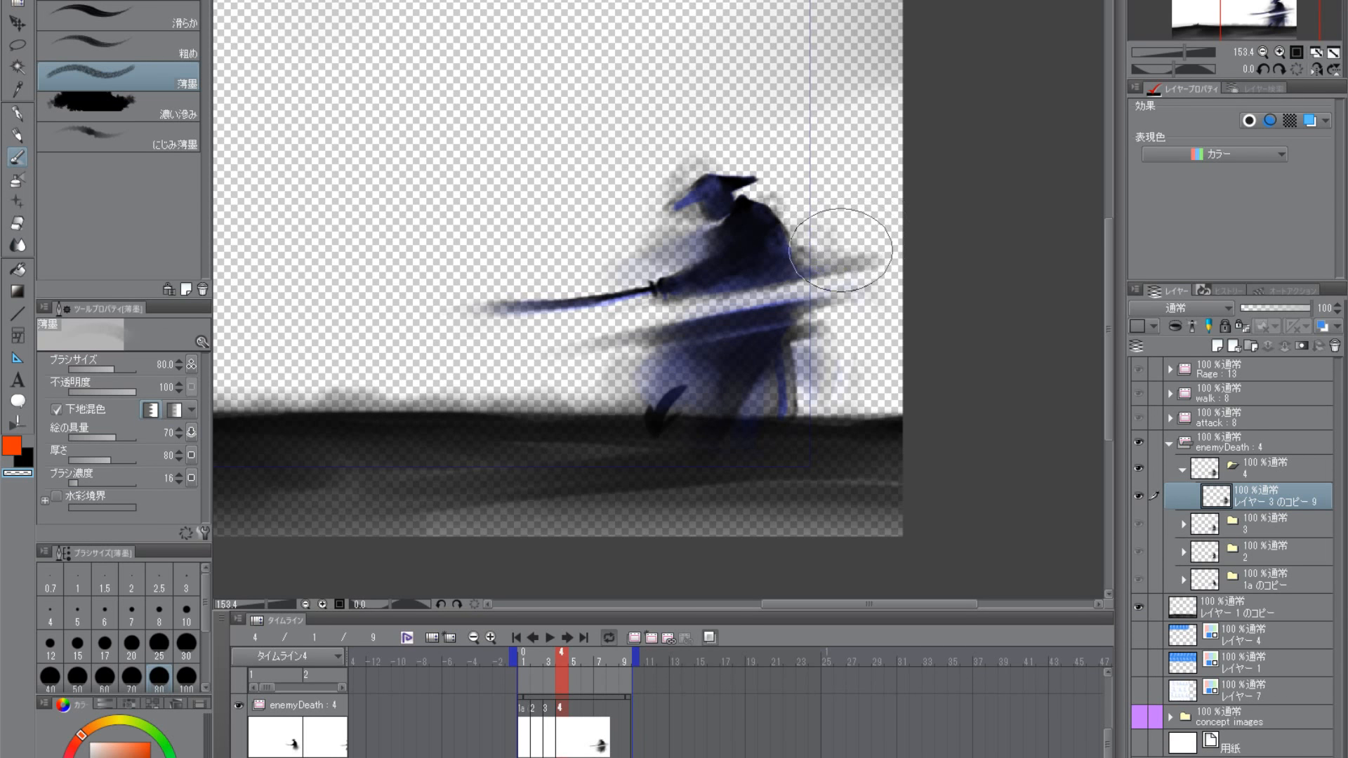
- Thin the ink streaks trailing behind the samurai's back with transparent 薄墨 at size 50
key(bracketleft)
key(bracketleft)
key(bracketleft)
mouse_move(817, 239)
mouse_down()
mouse_move(802, 255)
mouse_move(872, 246)
mouse_up()
drag(834, 312, 792, 320)
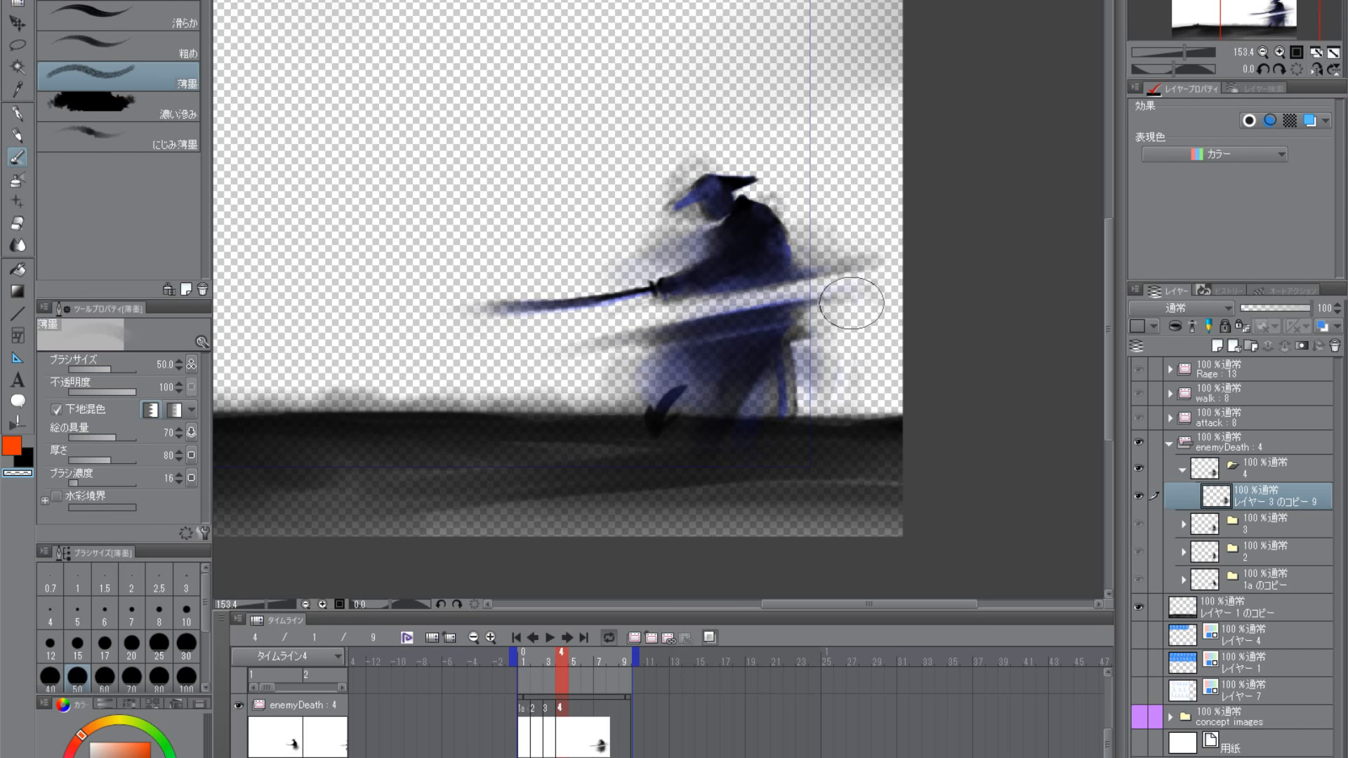
- Soften the haze around the skirt front, hat and shoulder with transparent 薄墨, stepping the brush from size 60 to 20
key(bracketright)
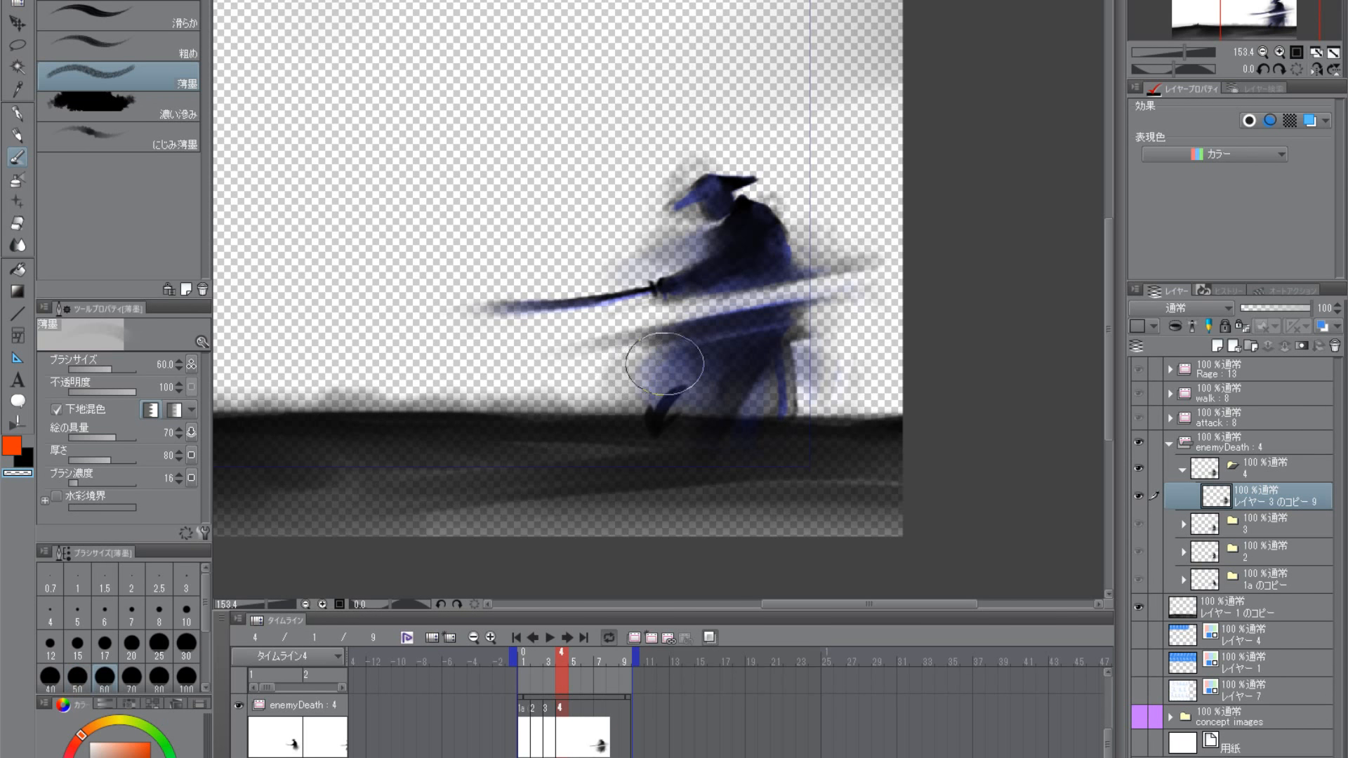
key(bracketleft)
key(bracketleft)
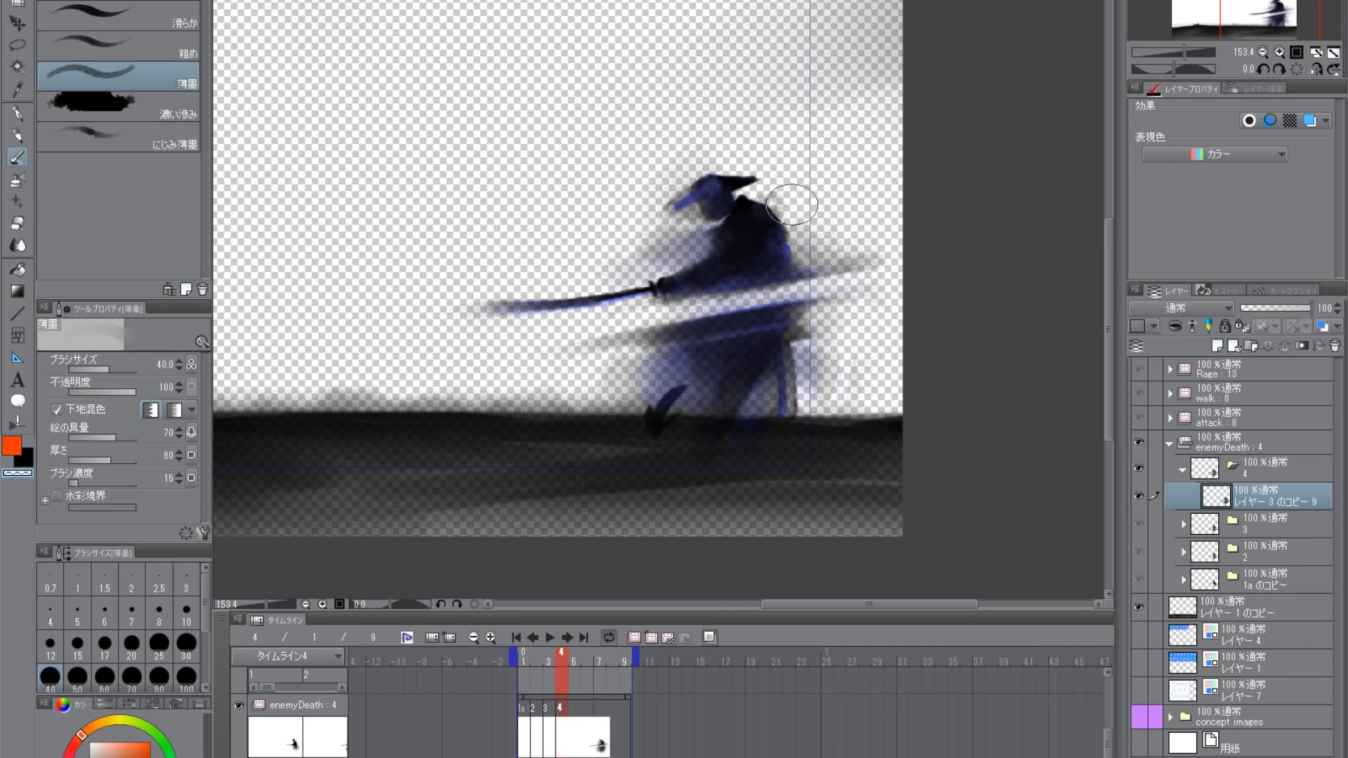
key(bracketleft)
key(bracketleft)
key(bracketleft)
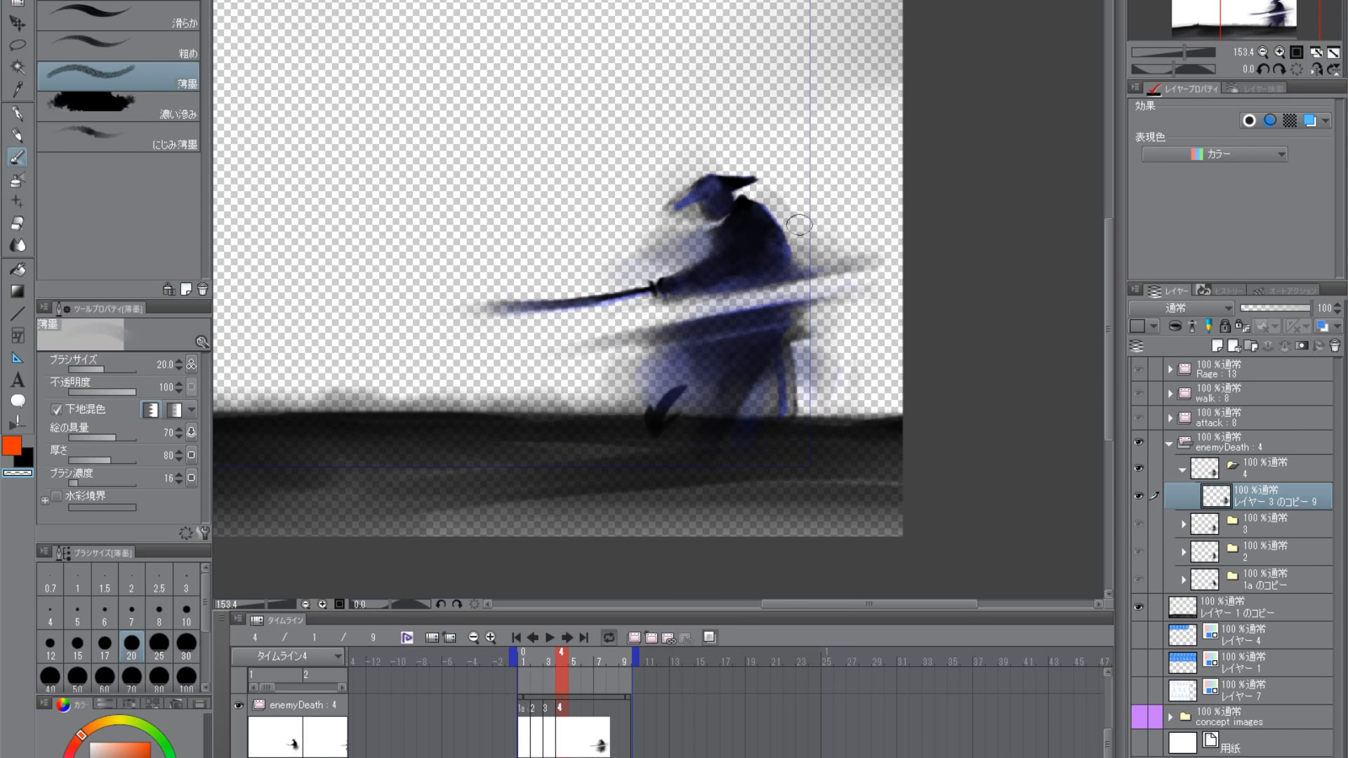
- Enlarge transparent 薄墨 to size 40 and fade the haze behind the skirt, continuing over the waist at size 60
key(bracketright)
key(bracketright)
key(bracketright)
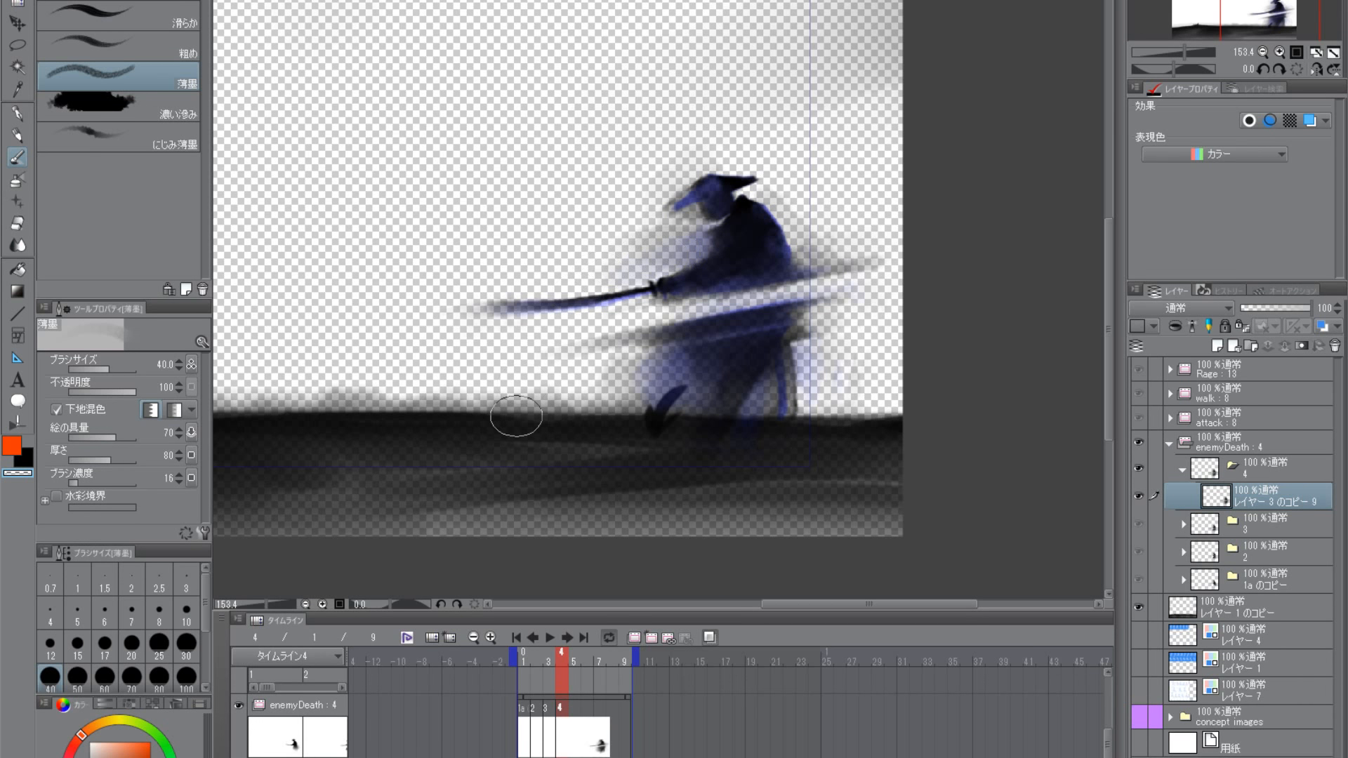
mouse_move(825, 366)
mouse_down()
mouse_move(777, 392)
mouse_move(820, 392)
mouse_up()
key(bracketright)
key(bracketright)
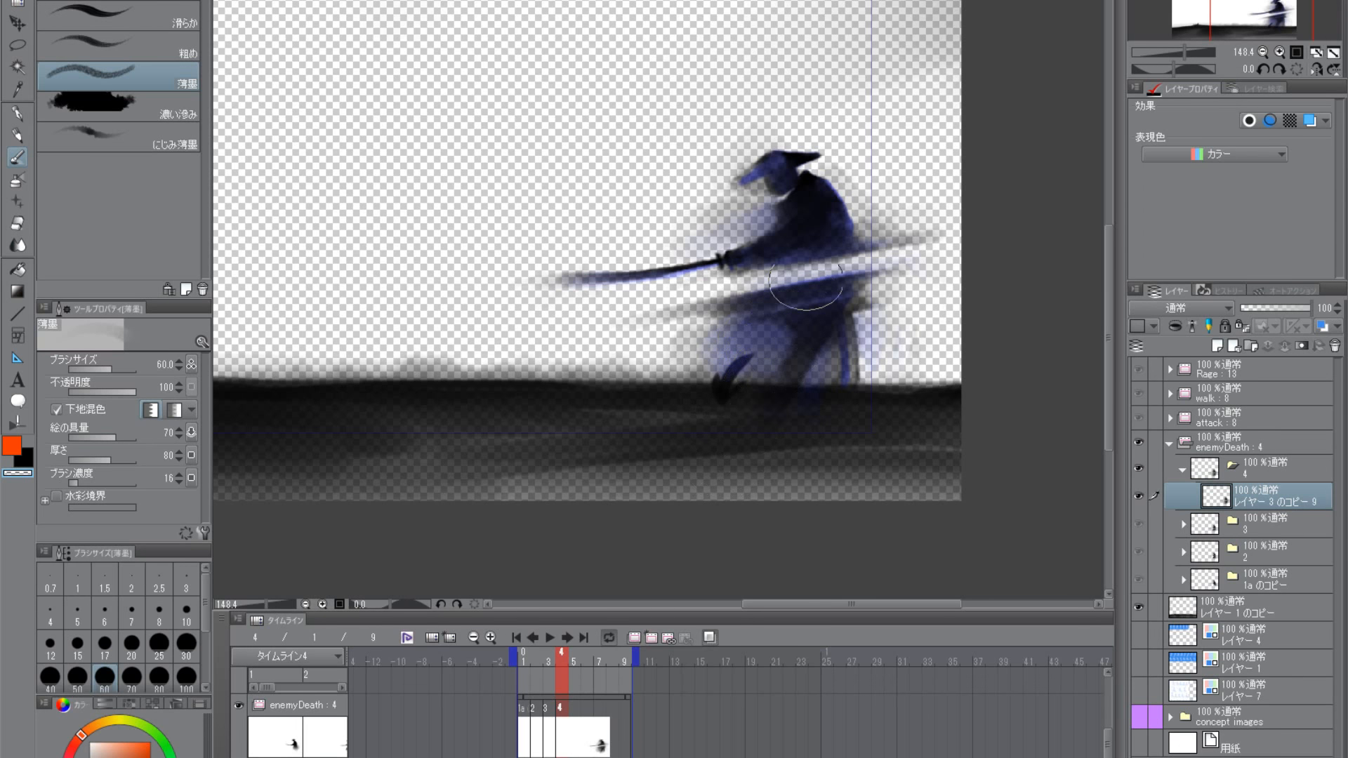
- Switch to black 薄墨 at size 30 and try extending the torso's cut streak behind the back, undoing the last two strokes
key(bracketleft)
key(bracketleft)
key(bracketleft)
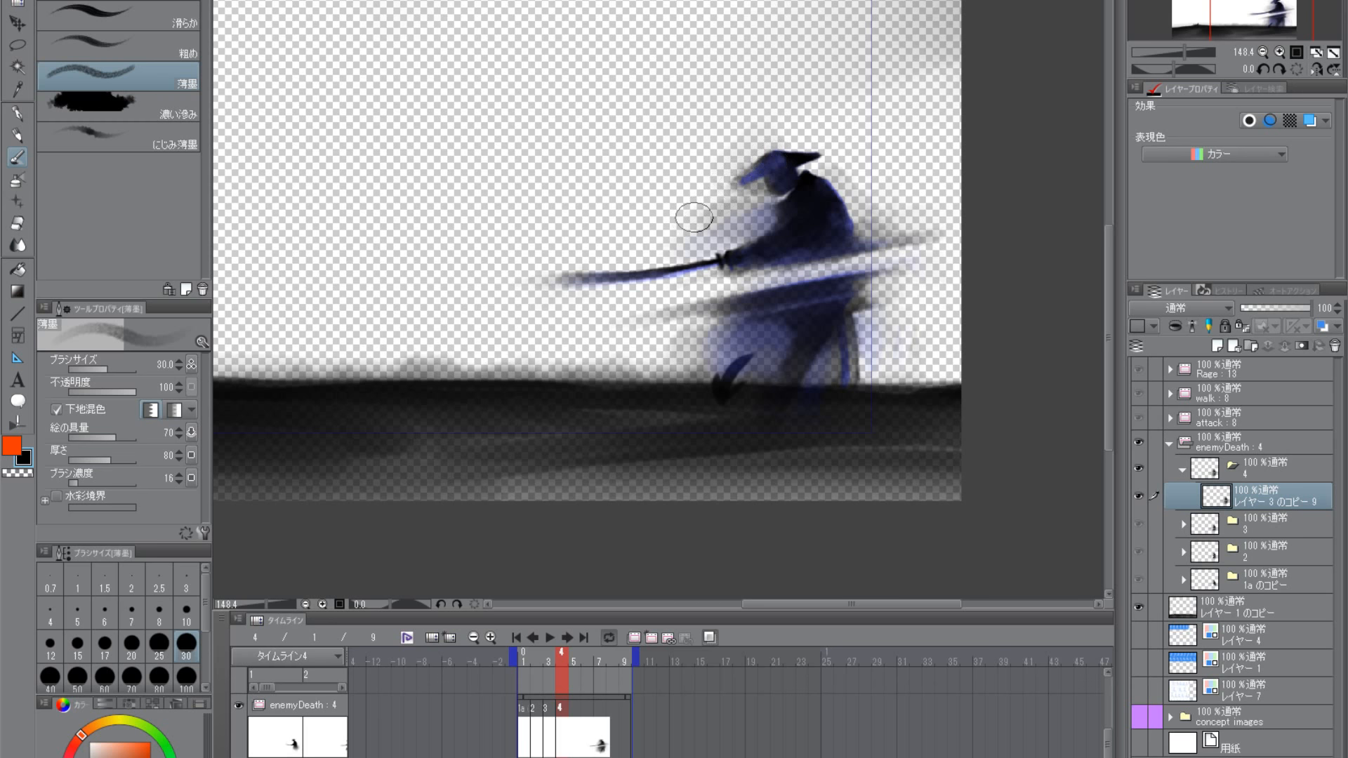
scroll(790, 315, up, 3)
drag(791, 316, 857, 355)
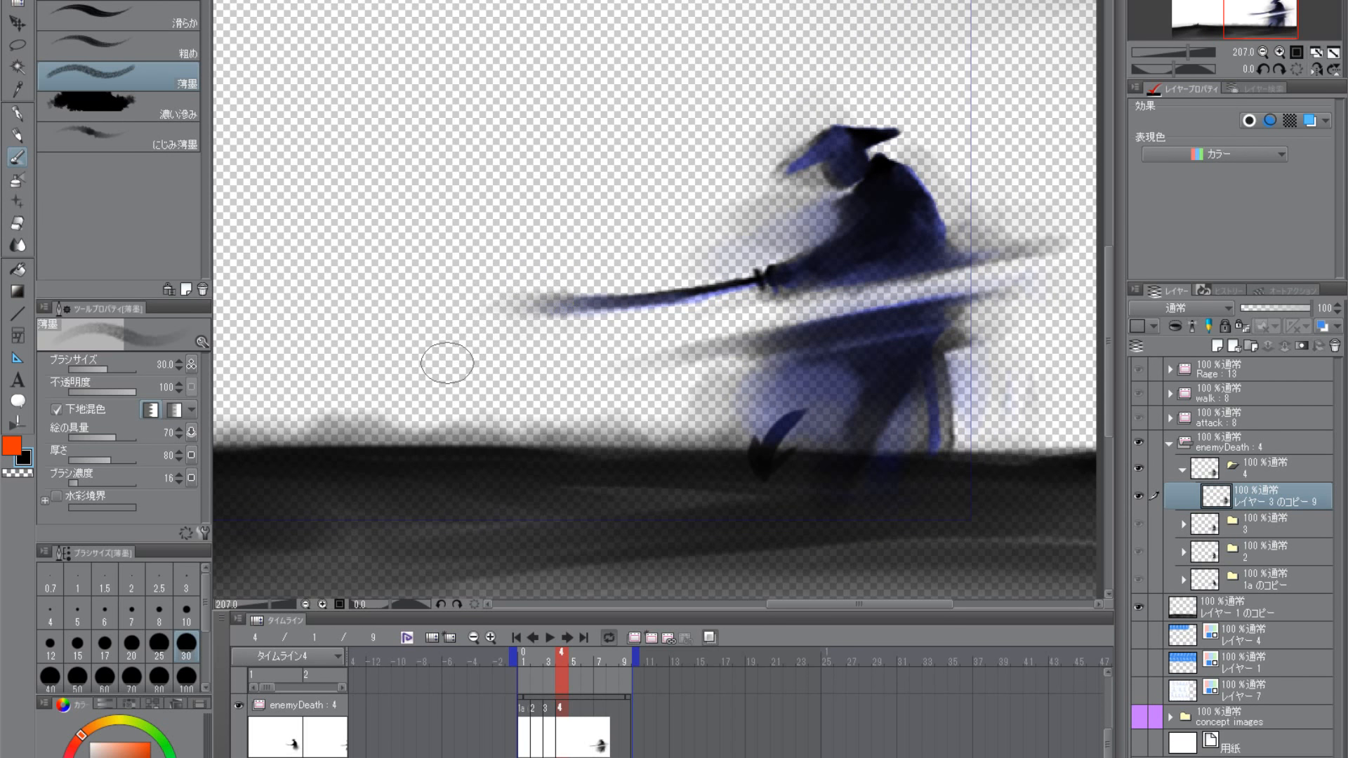
scroll(611, 382, down, 3)
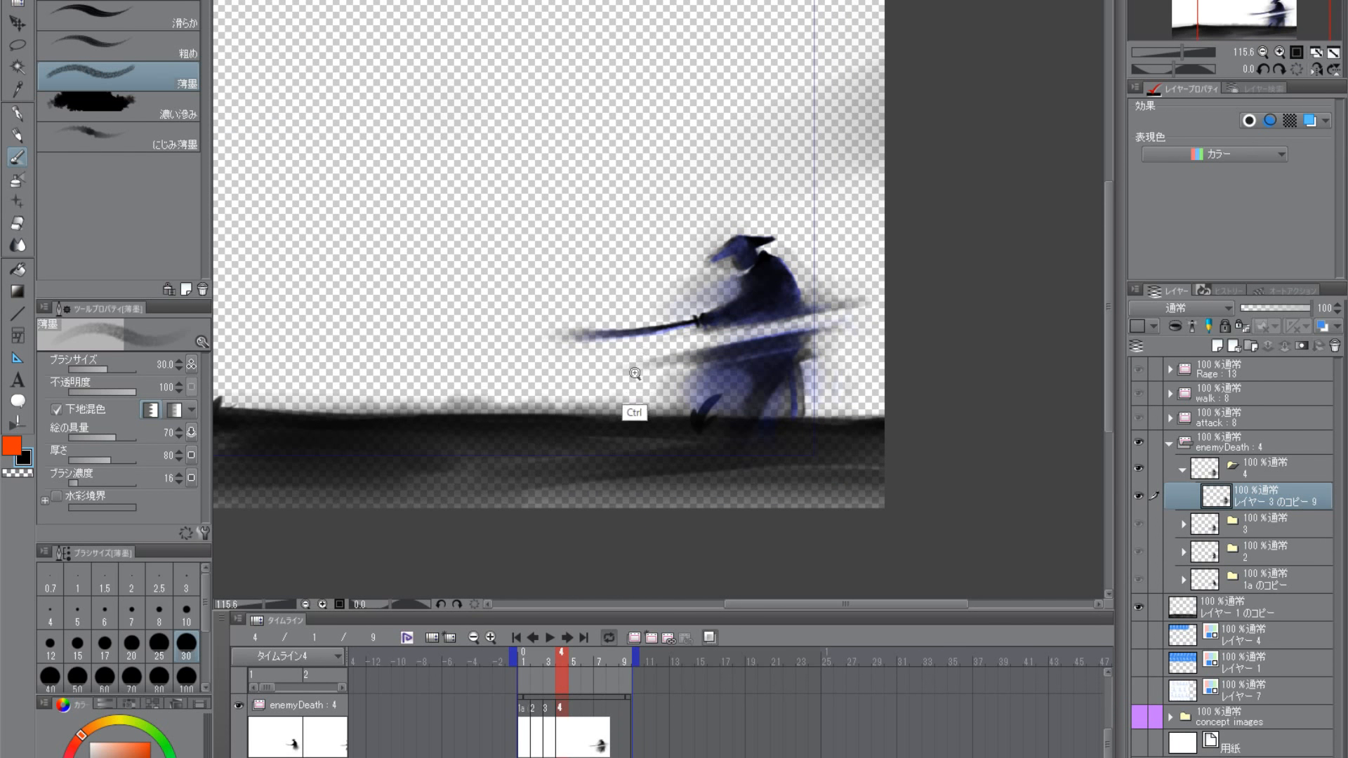
scroll(807, 351, up, 2)
mouse_move(787, 259)
mouse_down()
mouse_move(756, 257)
mouse_move(861, 246)
mouse_move(741, 265)
mouse_move(870, 249)
mouse_up()
key(ctrl+z)
key(ctrl+z)
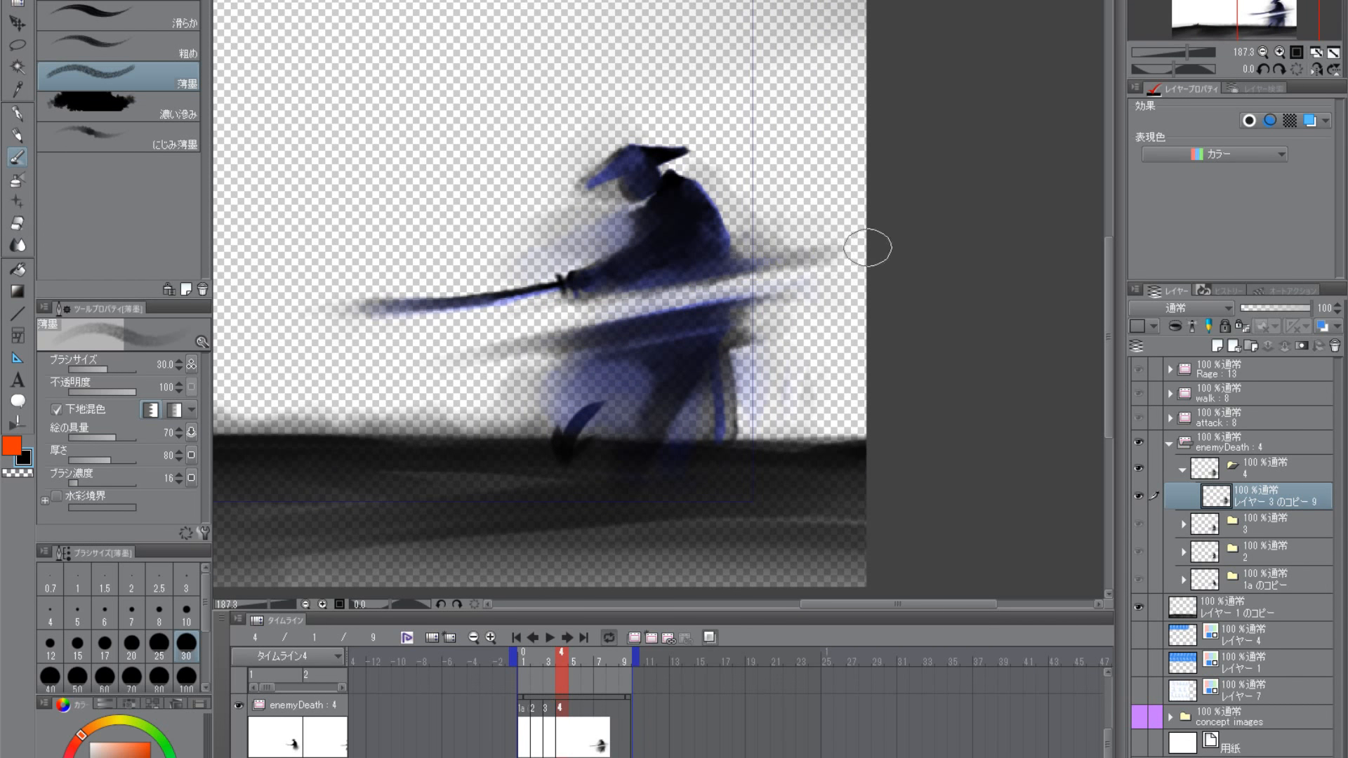
- Extend the ink streaks along the samurai's waist cut with black 薄墨 at size 30, brushing forward and out behind the back
drag(675, 400, 839, 367)
drag(751, 304, 575, 333)
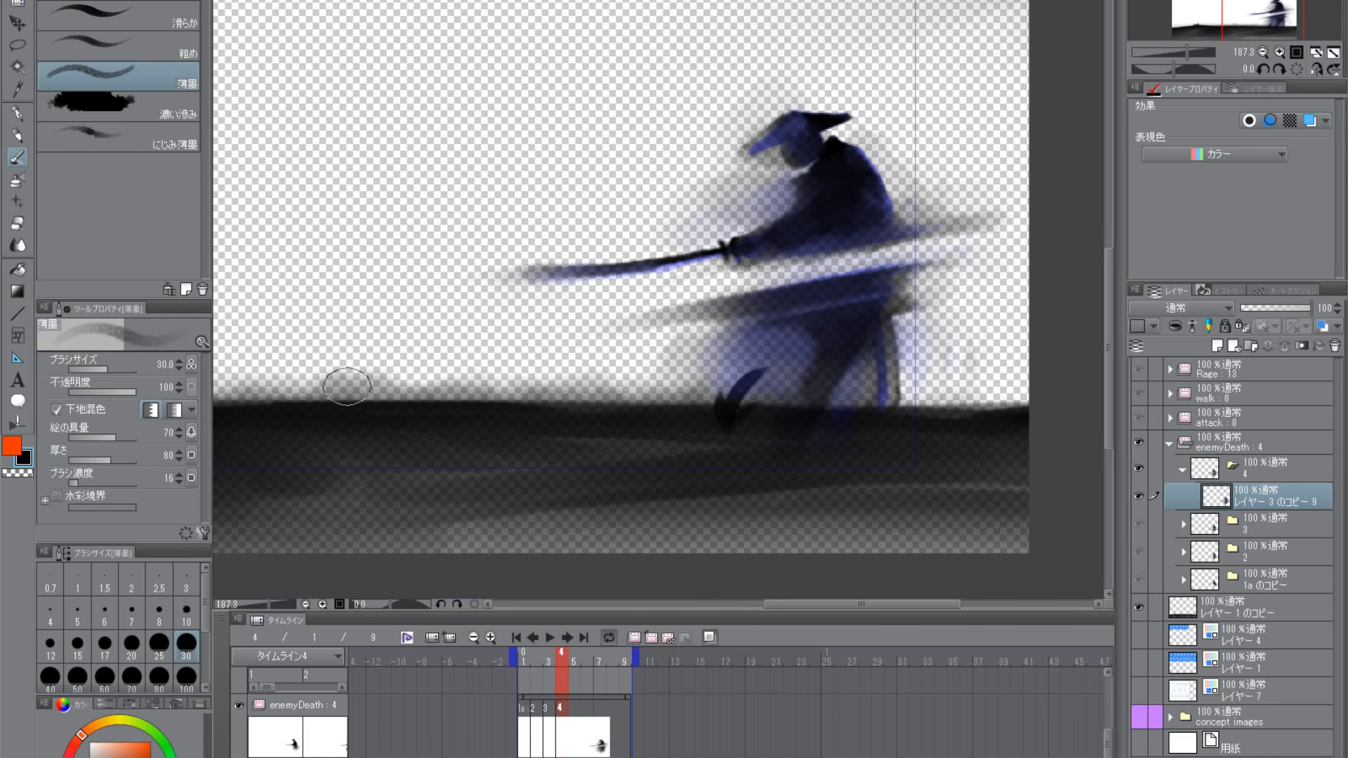
drag(792, 298, 589, 369)
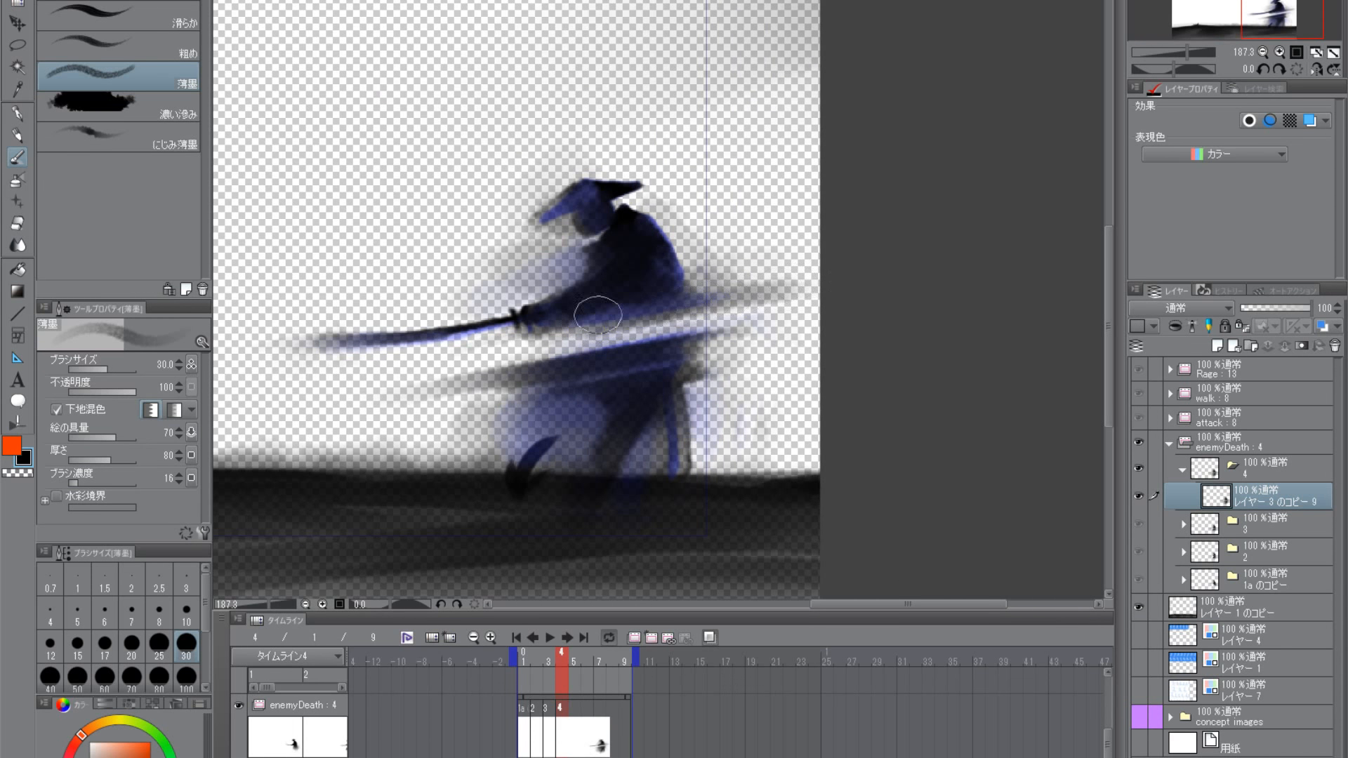
drag(598, 316, 676, 347)
drag(592, 338, 881, 300)
drag(649, 344, 985, 285)
drag(737, 323, 917, 287)
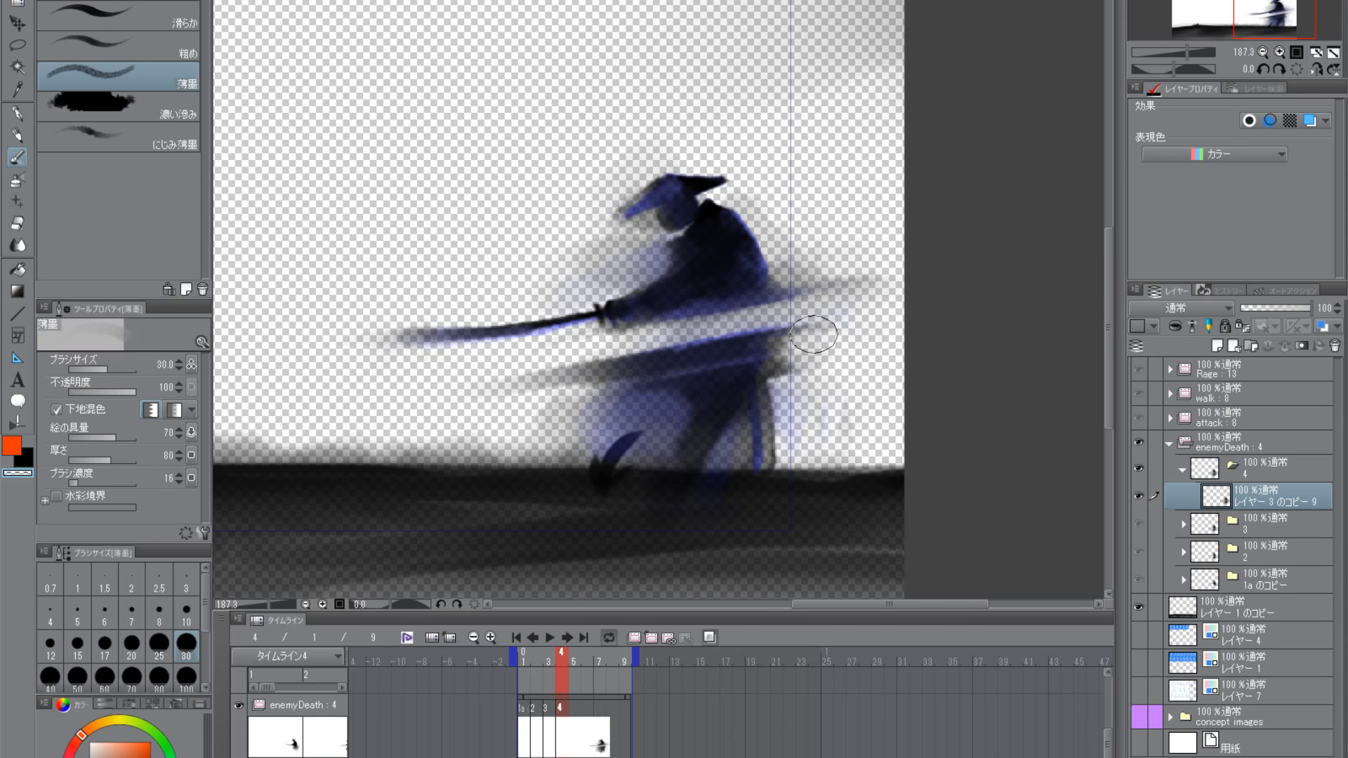
- Thin the streaks around the waist cut and the haze behind the skirt with transparent 薄墨 at size 30
mouse_move(666, 338)
mouse_down()
mouse_move(434, 393)
mouse_move(371, 423)
mouse_up()
drag(752, 326, 965, 290)
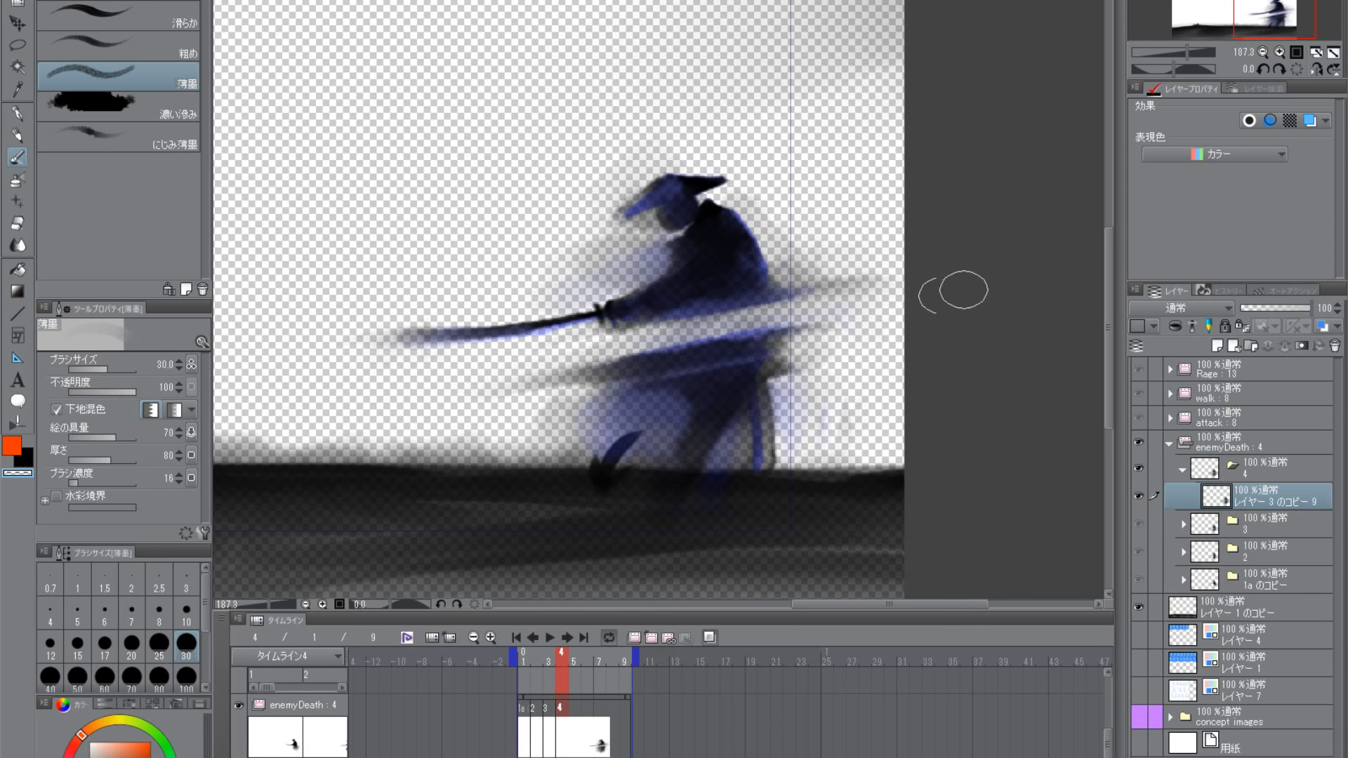
drag(861, 395, 790, 495)
drag(840, 431, 836, 449)
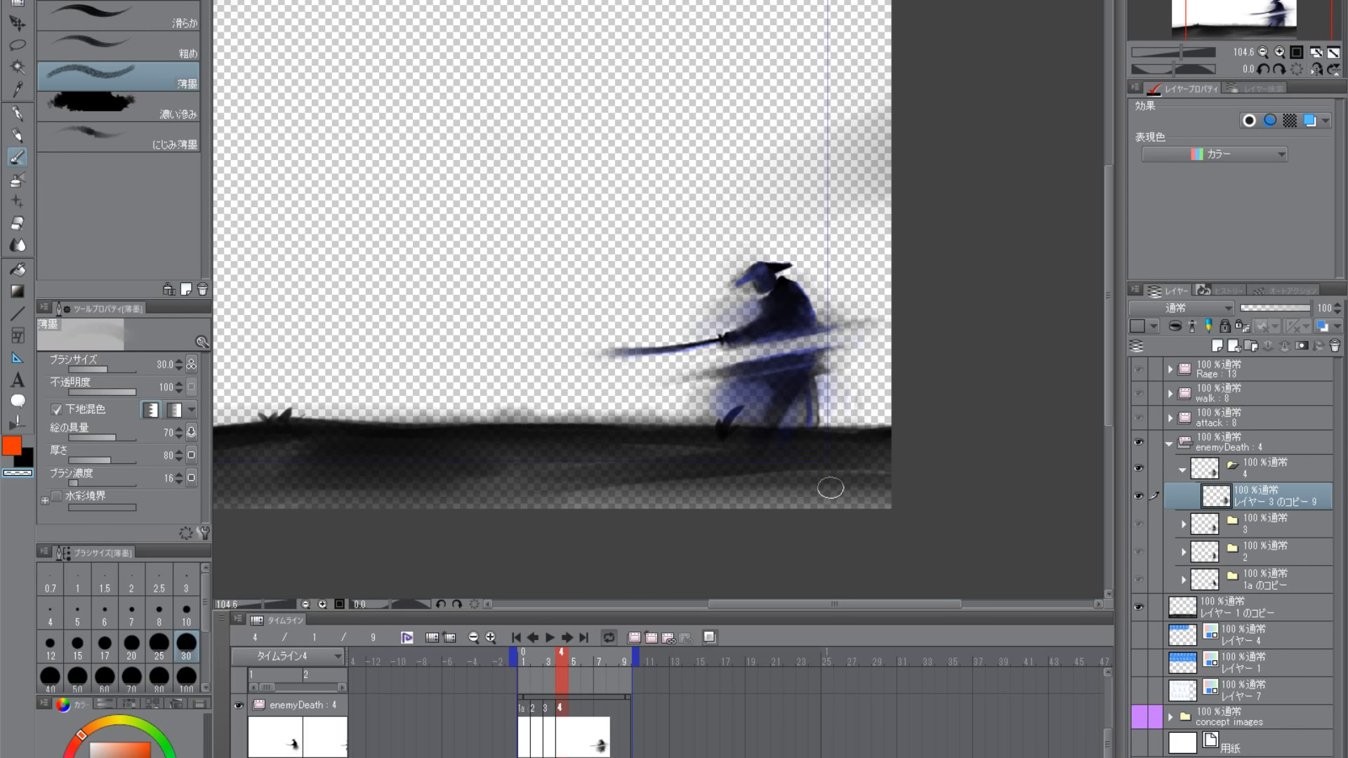
scroll(879, 402, up, 1)
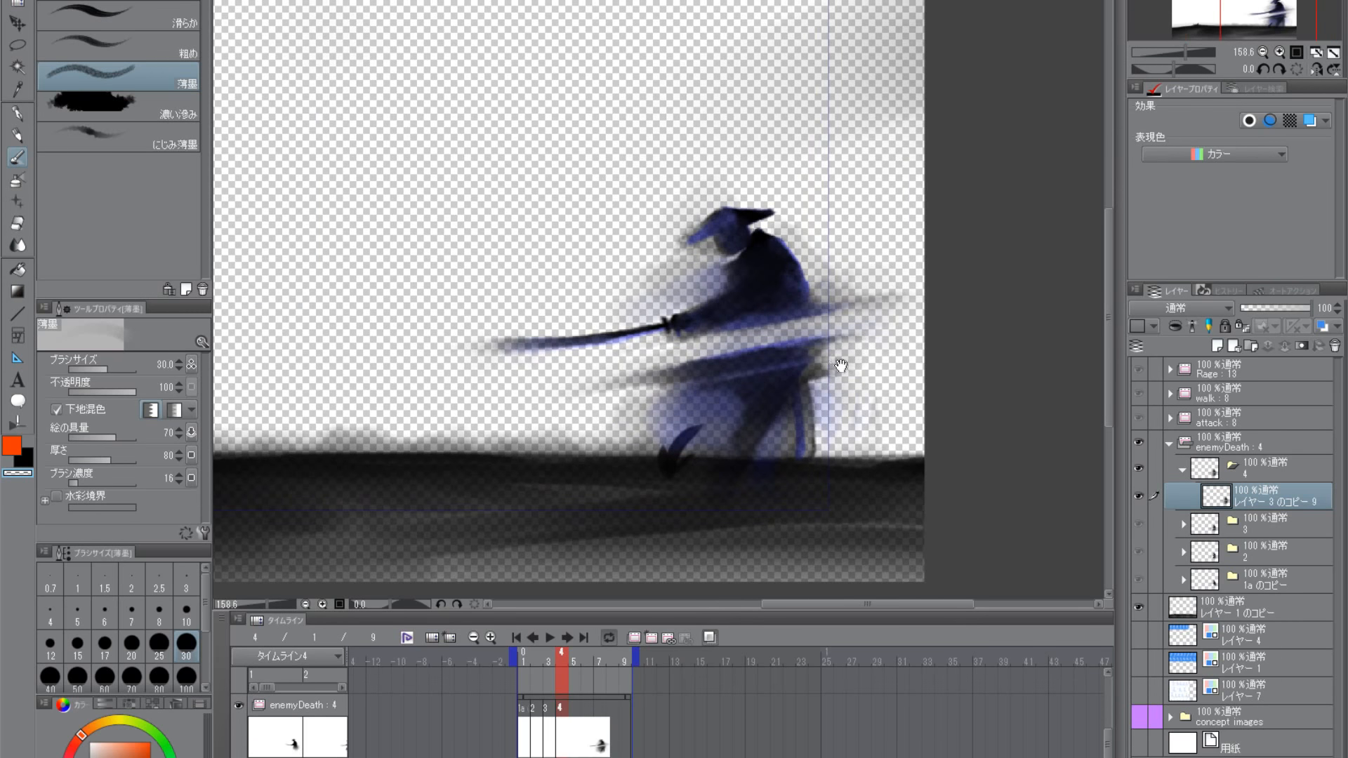
scroll(854, 391, up, 1)
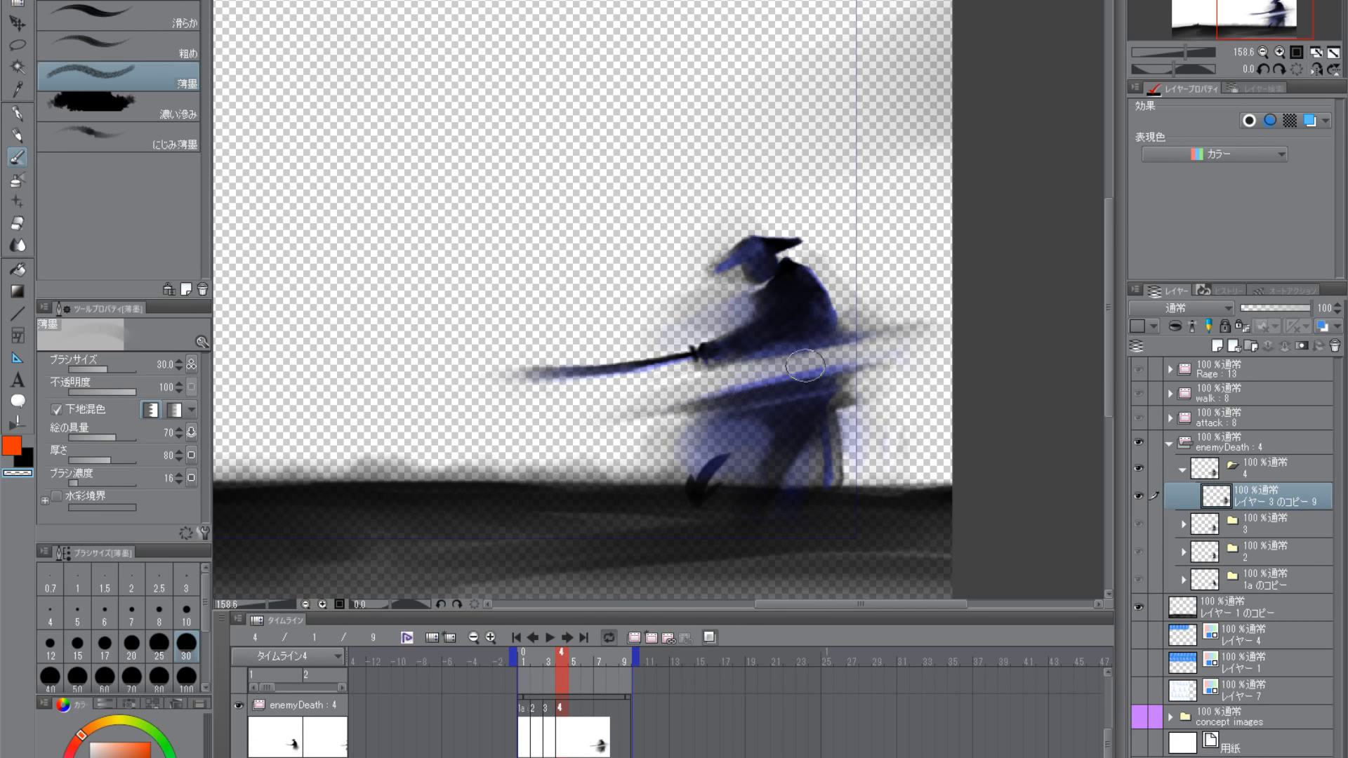
scroll(821, 316, down, 2)
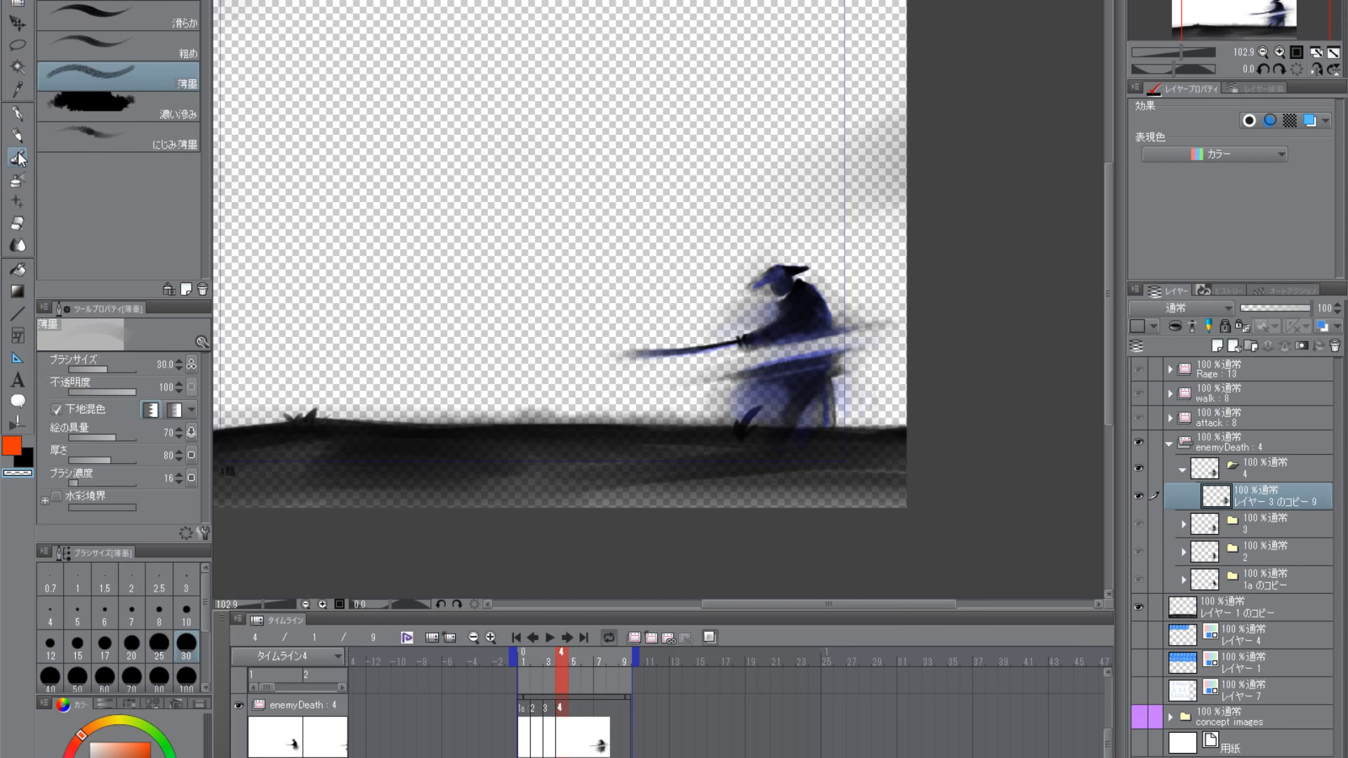
scroll(800, 372, up, 2)
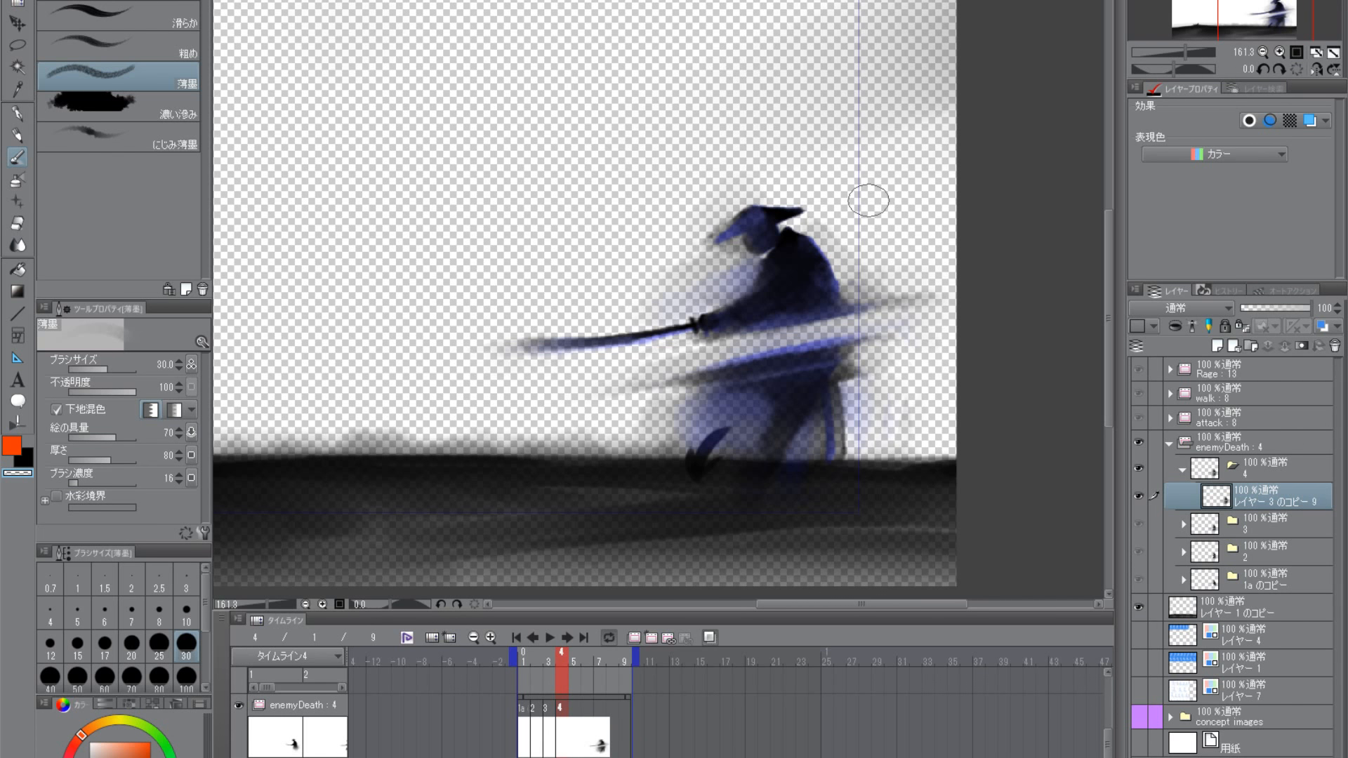
- Switch 薄墨 to black at size 20 and touch up the torso just above the cut
click(26, 462)
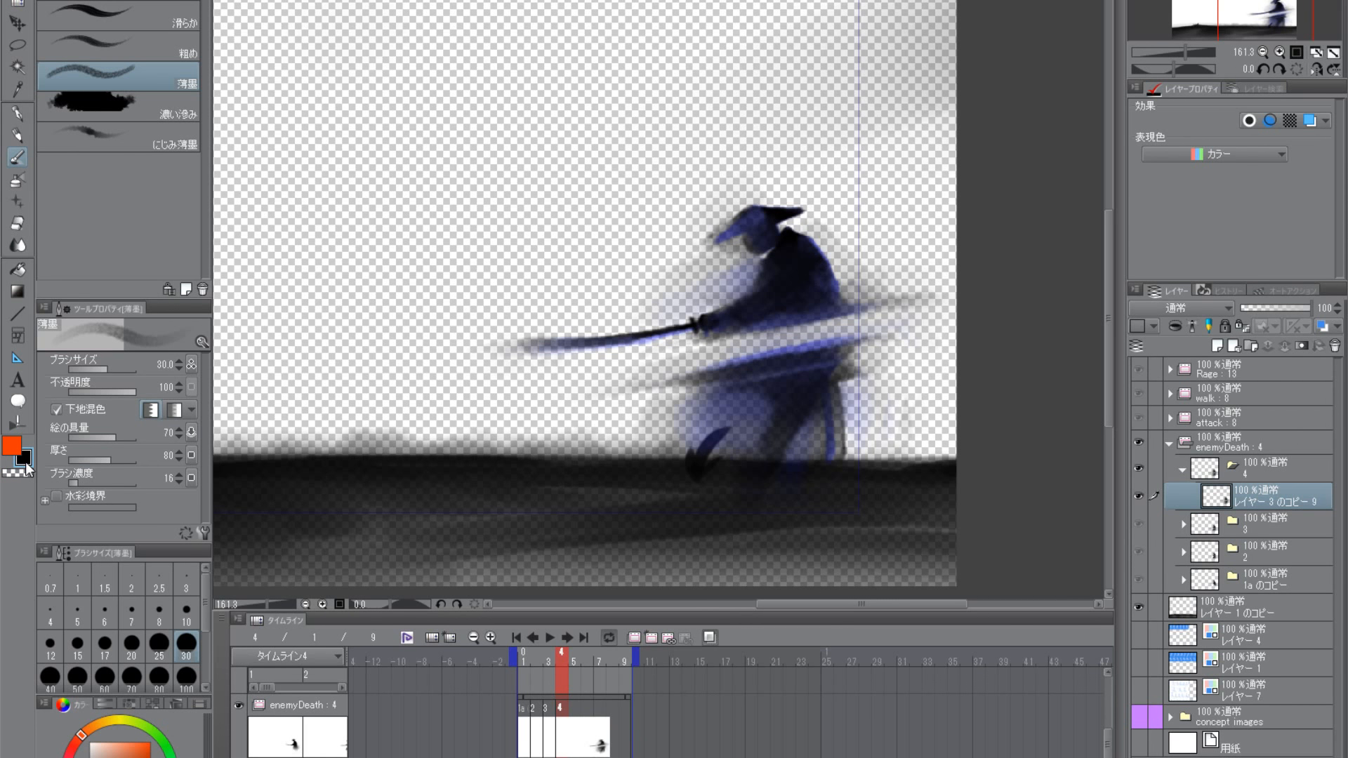
key(bracketleft)
key(bracketleft)
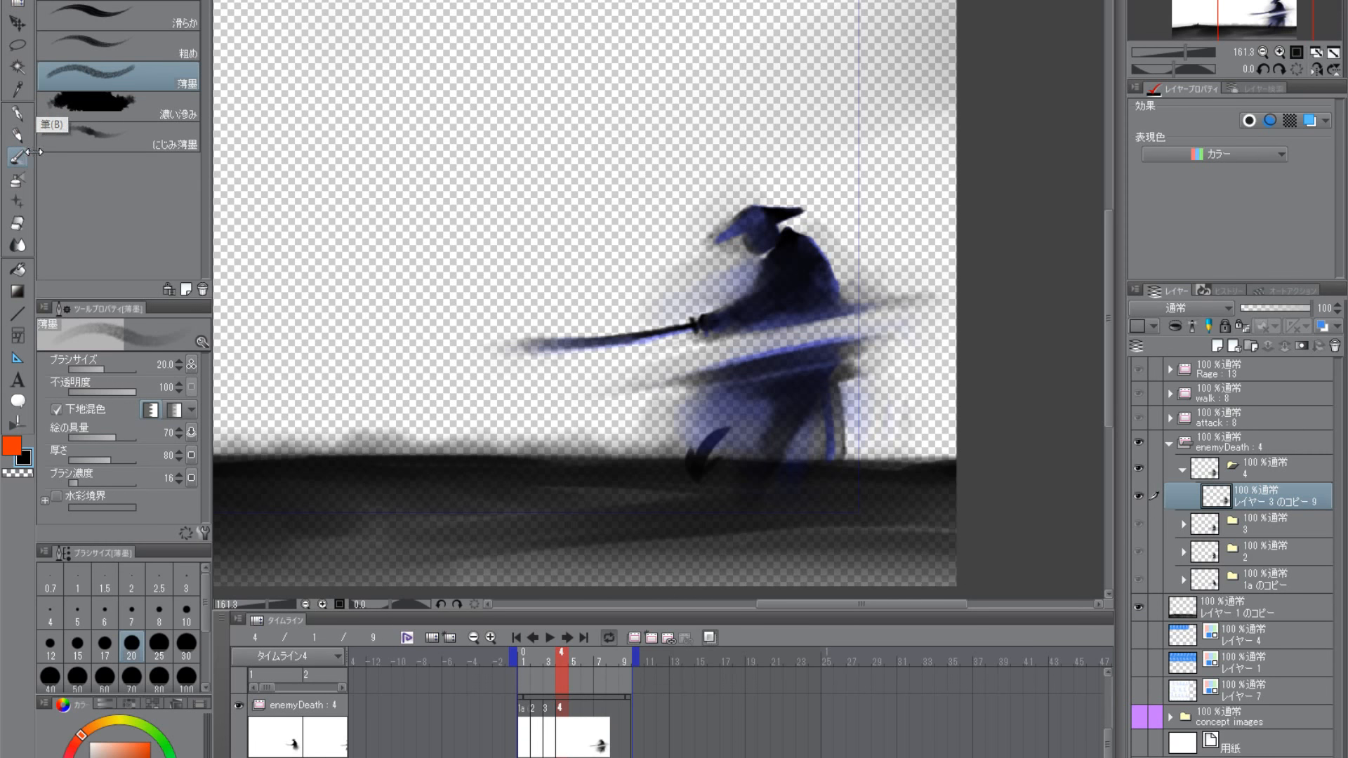
scroll(873, 330, up, 2)
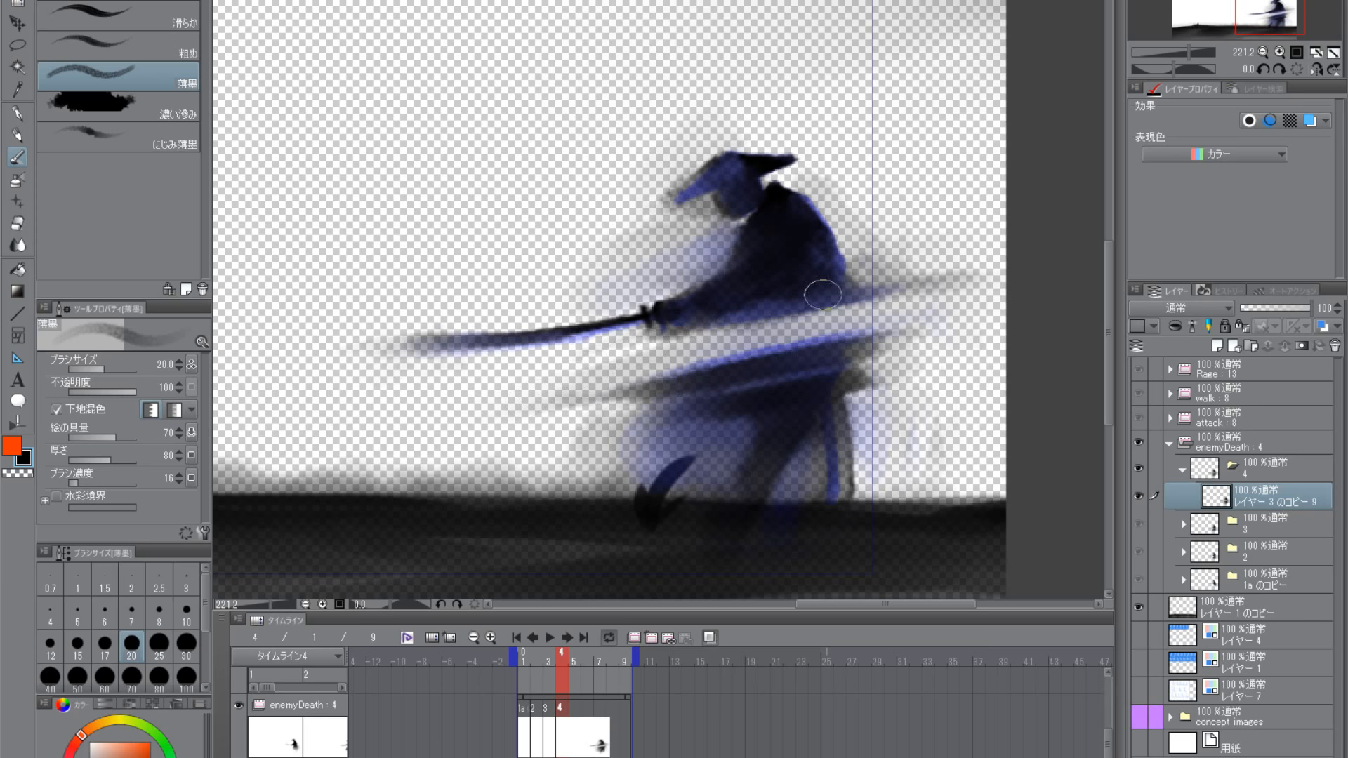
scroll(762, 247, down, 5)
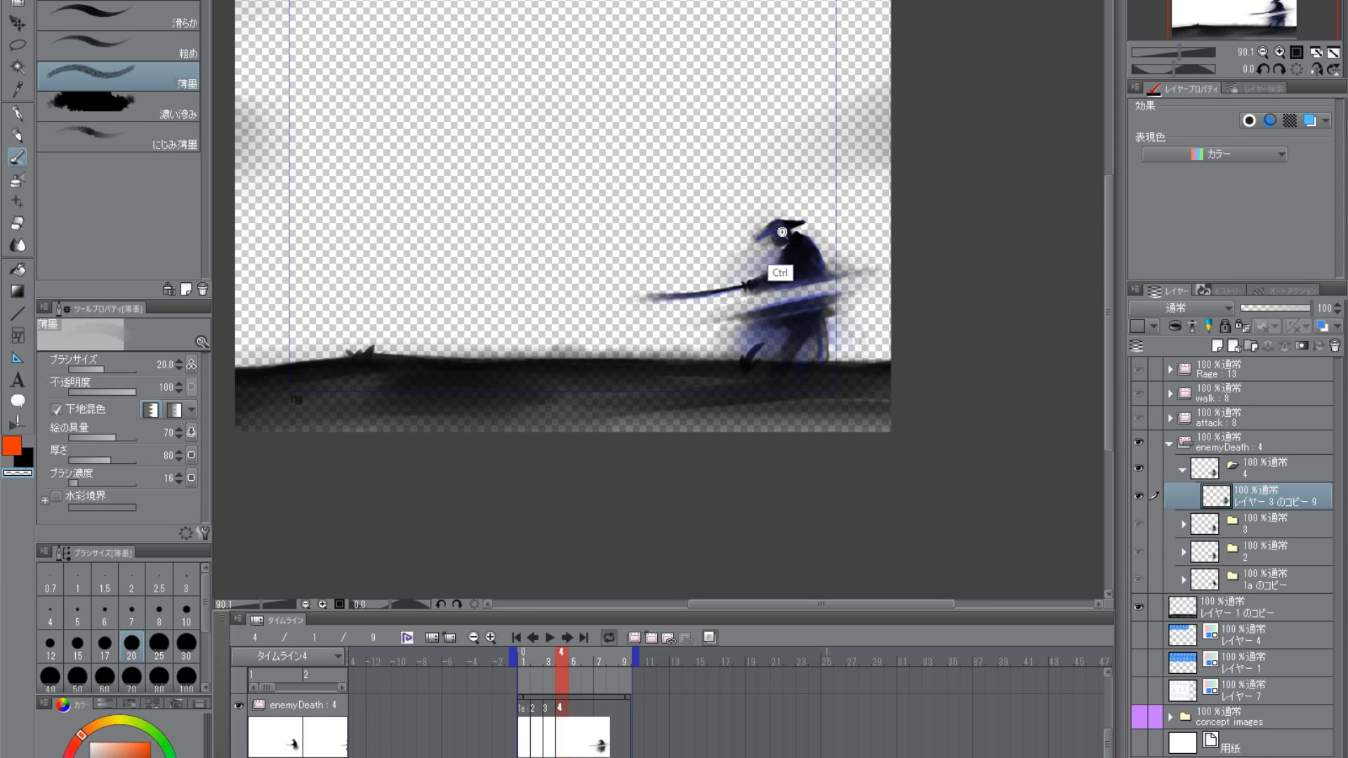
scroll(777, 271, up, 4)
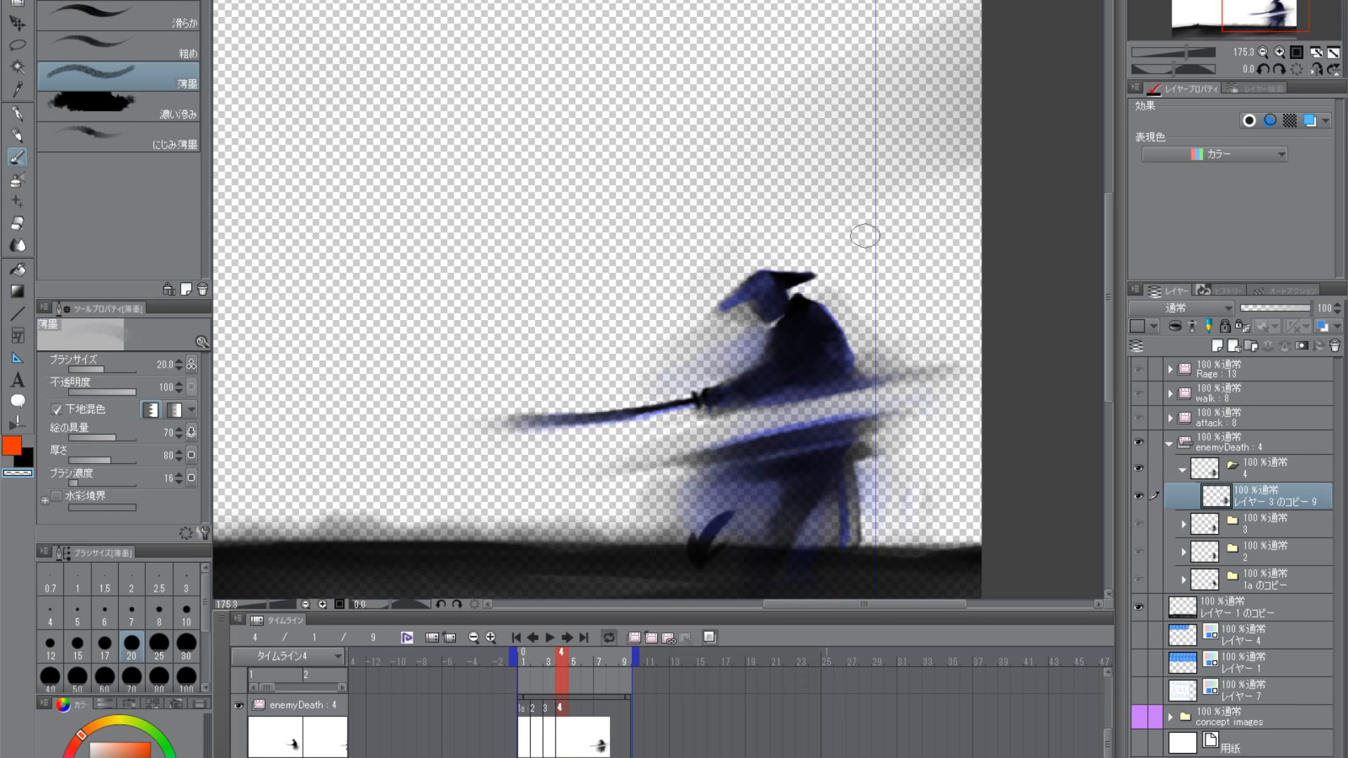
- Extend the blade's blurred tip forward with black 薄墨 at size 20, undoing unwanted strokes, and return to the transparent color
scroll(786, 479, up, 2)
drag(707, 490, 761, 409)
drag(581, 400, 752, 443)
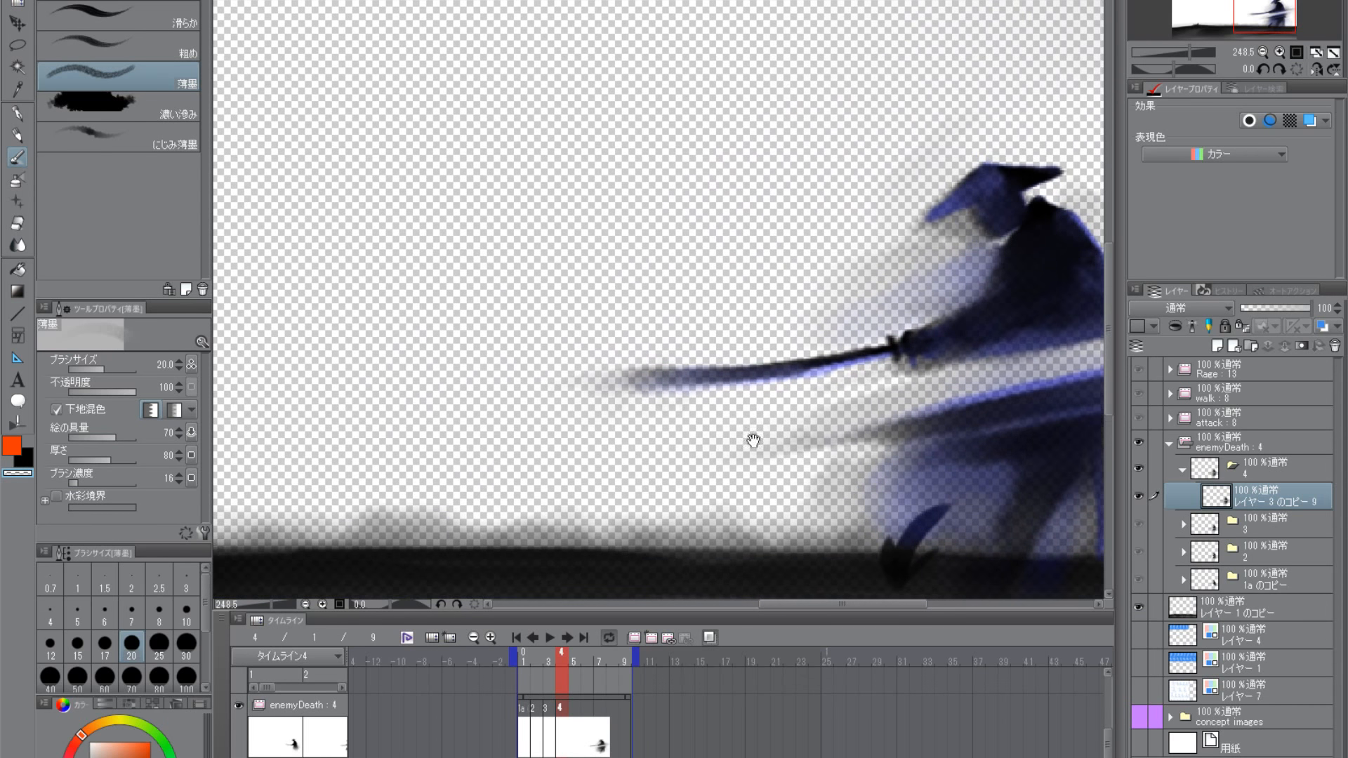
click(31, 462)
mouse_move(673, 385)
mouse_down()
mouse_move(573, 382)
mouse_move(605, 368)
mouse_up()
key(ctrl+z)
key(ctrl+z)
key(ctrl+z)
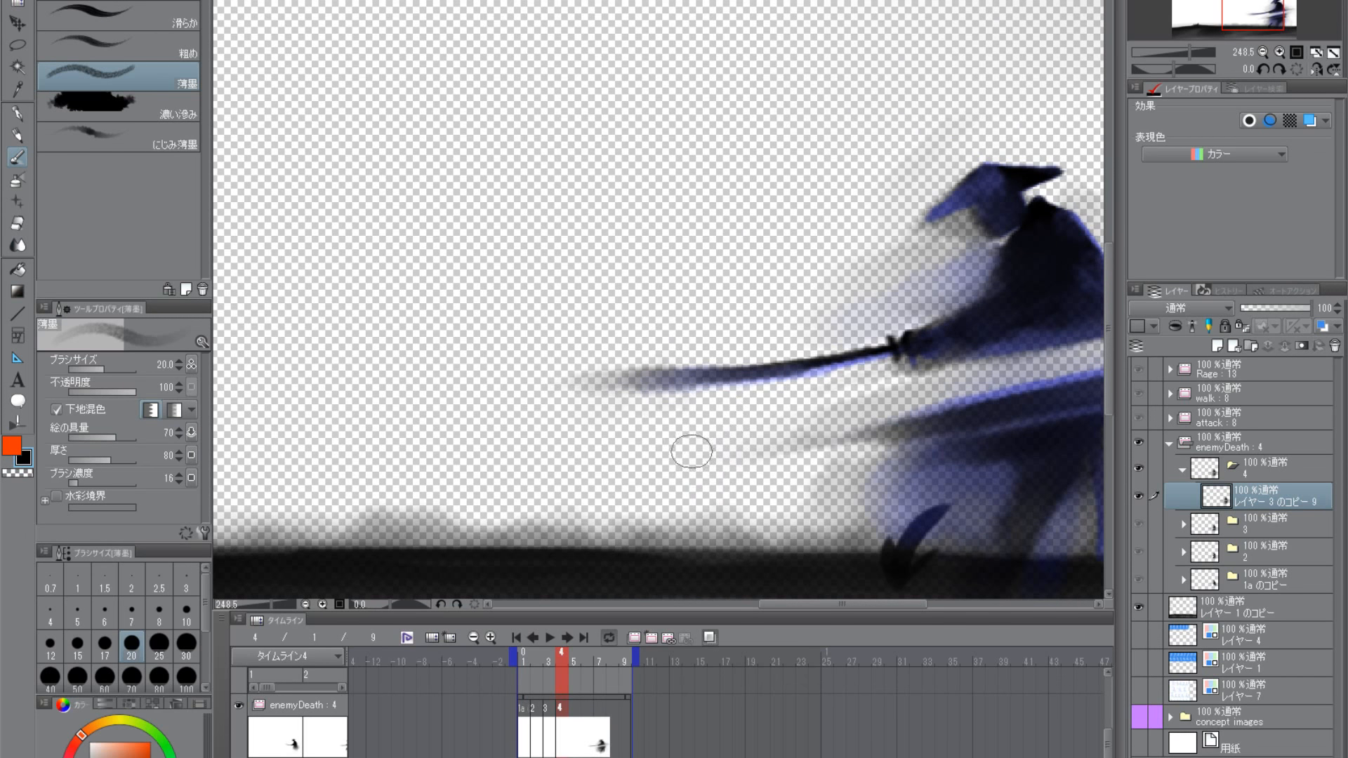
drag(825, 455, 617, 451)
scroll(617, 452, down, 2)
click(27, 474)
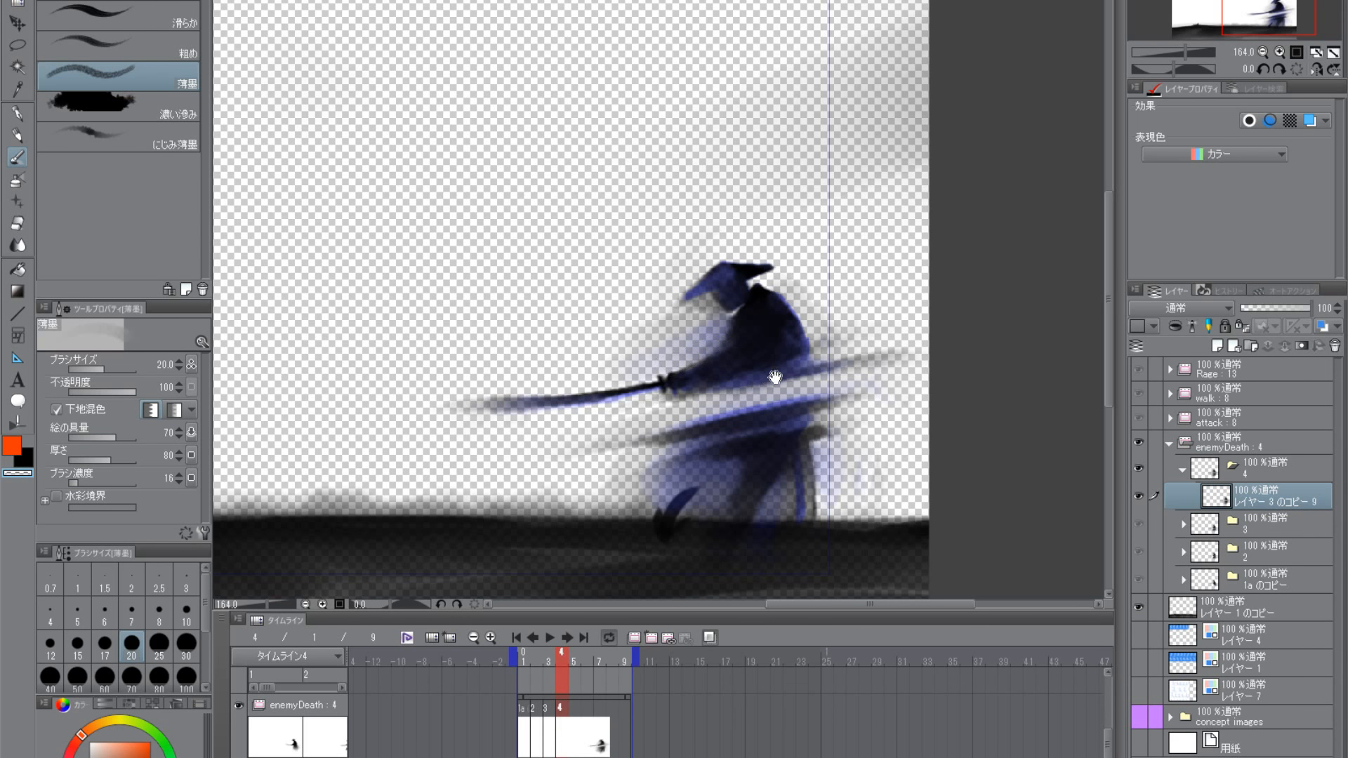
scroll(775, 377, down, 4)
scroll(795, 490, up, 3)
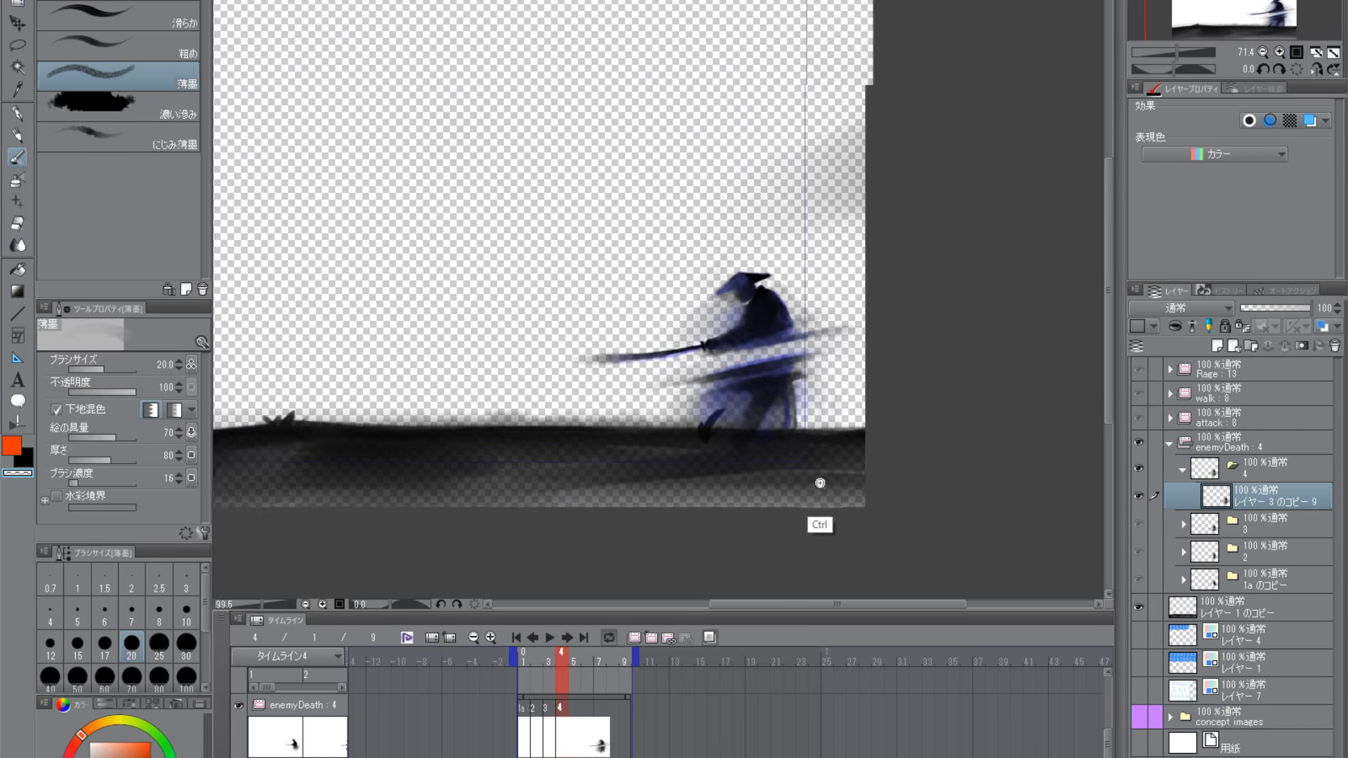
- Shade the lower skirt with black 薄墨, raising the brush to size 40, reducing it to 25 and setting it to 30
click(26, 458)
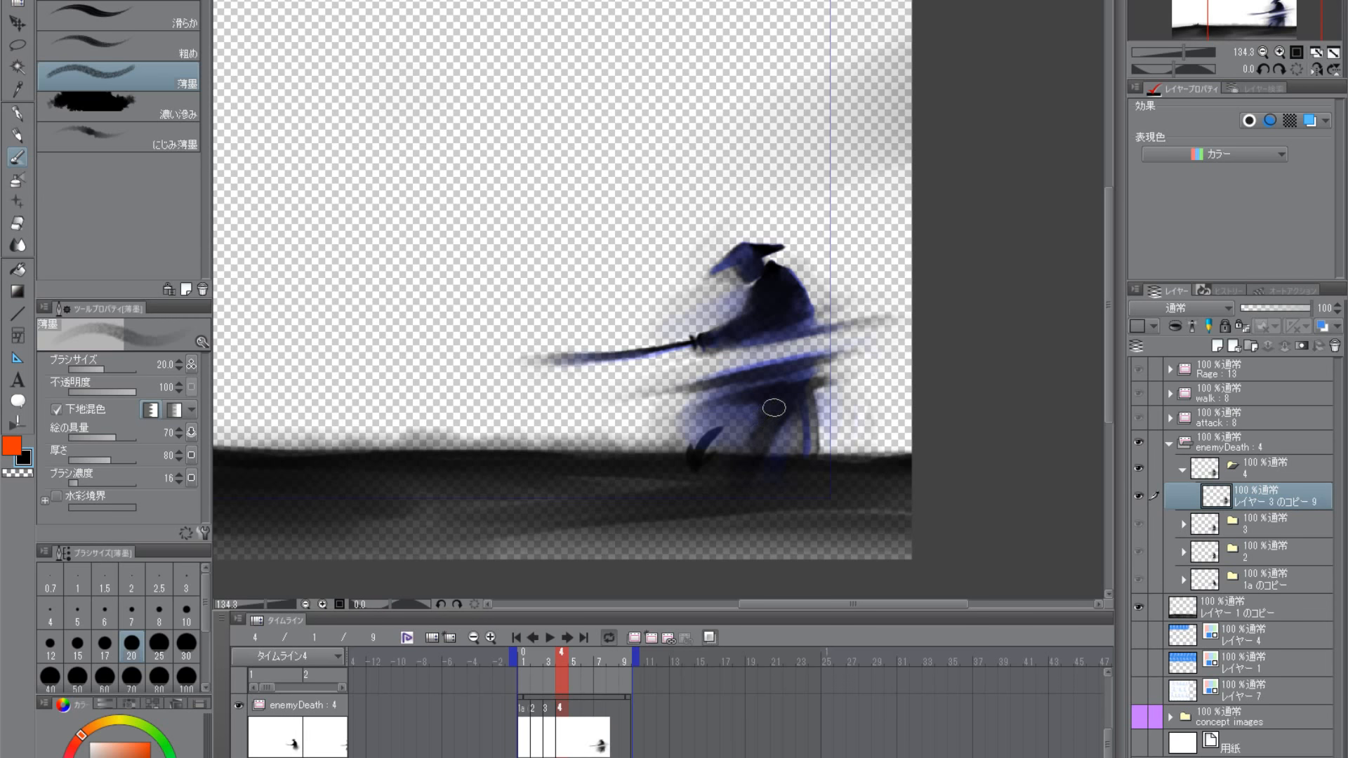
key(bracketright)
key(bracketright)
key(bracketright)
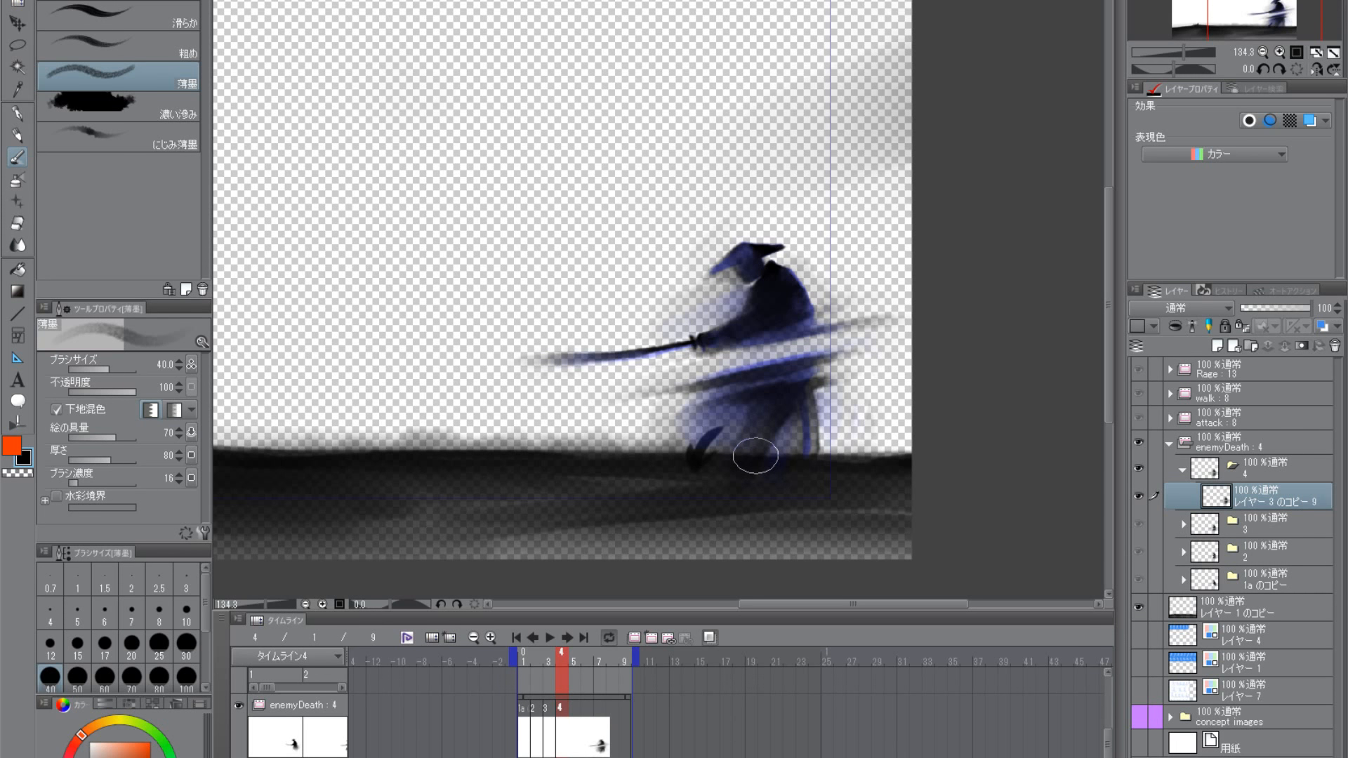
key(bracketleft)
key(bracketleft)
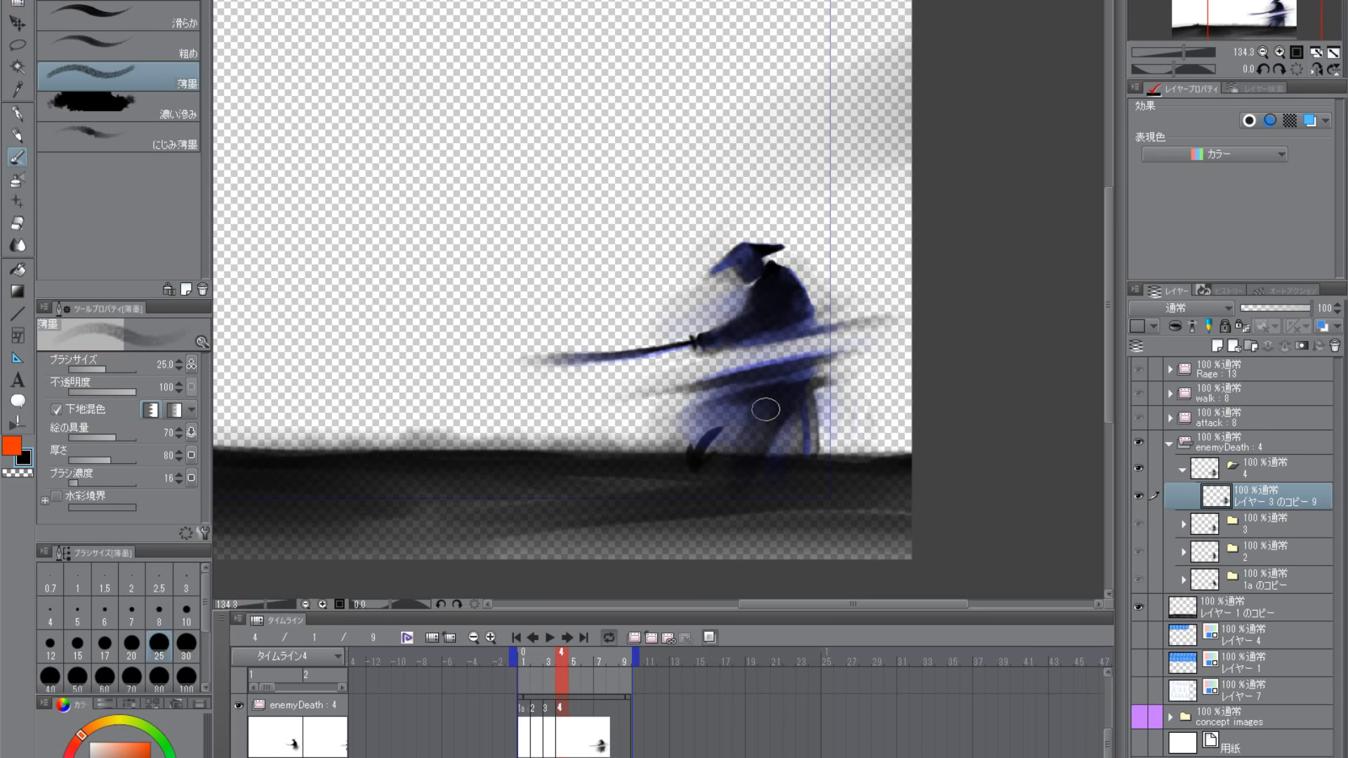
key(bracketright)
scroll(808, 414, down, 2)
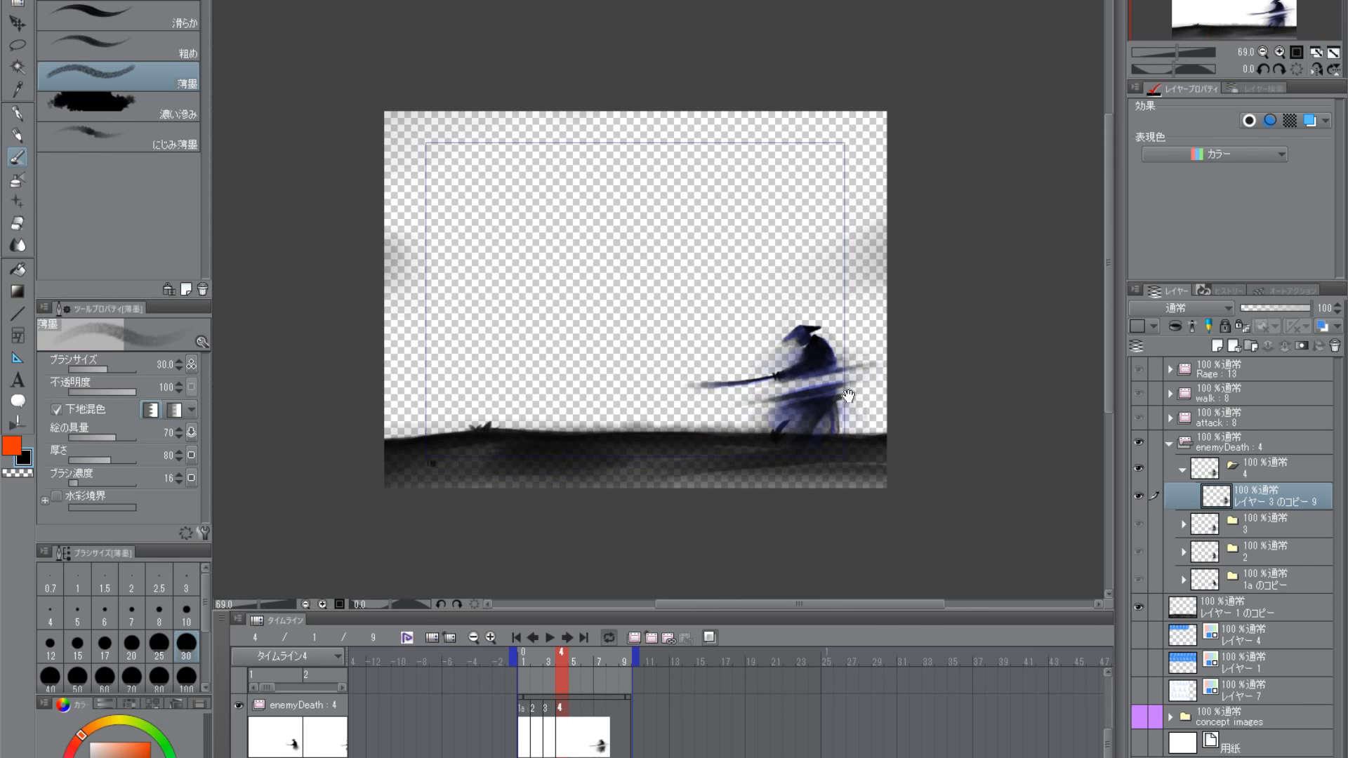
drag(848, 397, 793, 414)
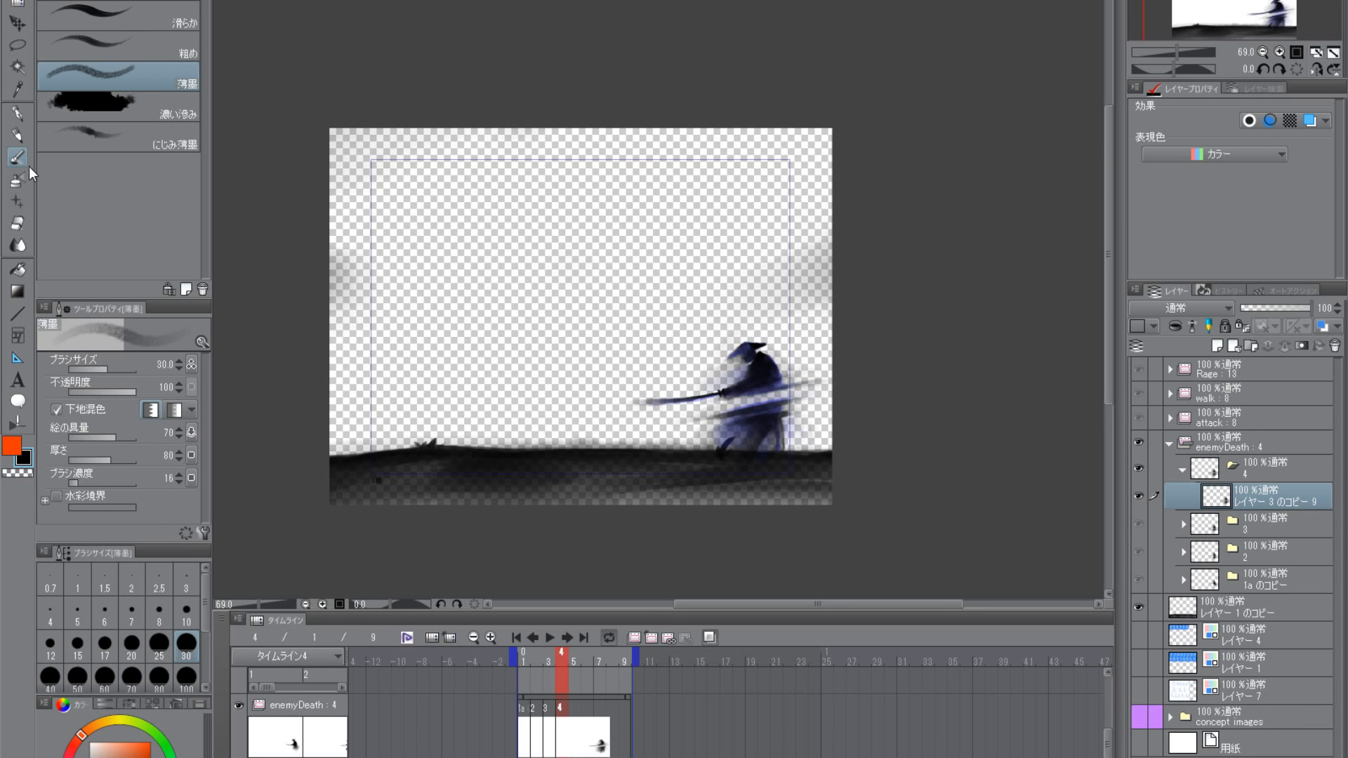
- Lengthen the blade's fading tip with black にじみ薄墨 at size 40, and soften it using the transparent color
click(88, 107)
click(88, 141)
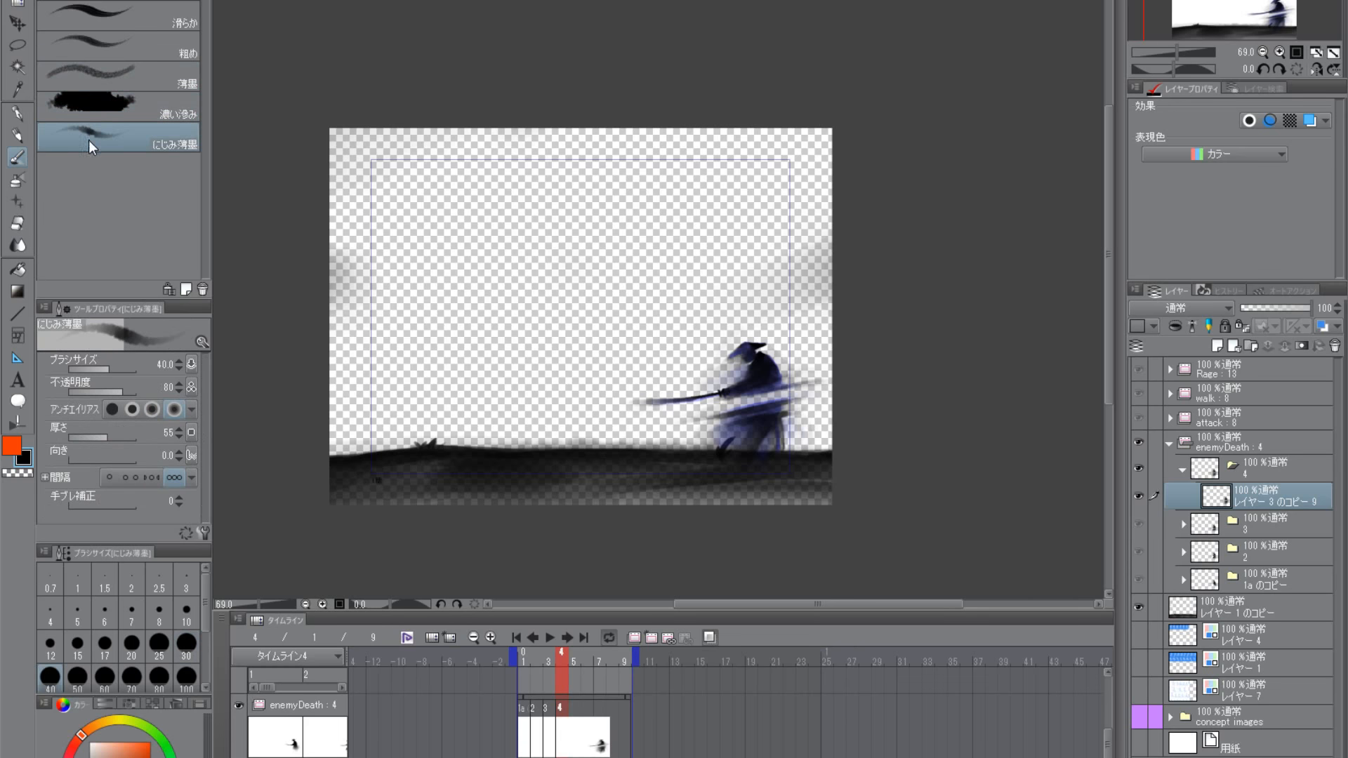
scroll(785, 413, up, 2)
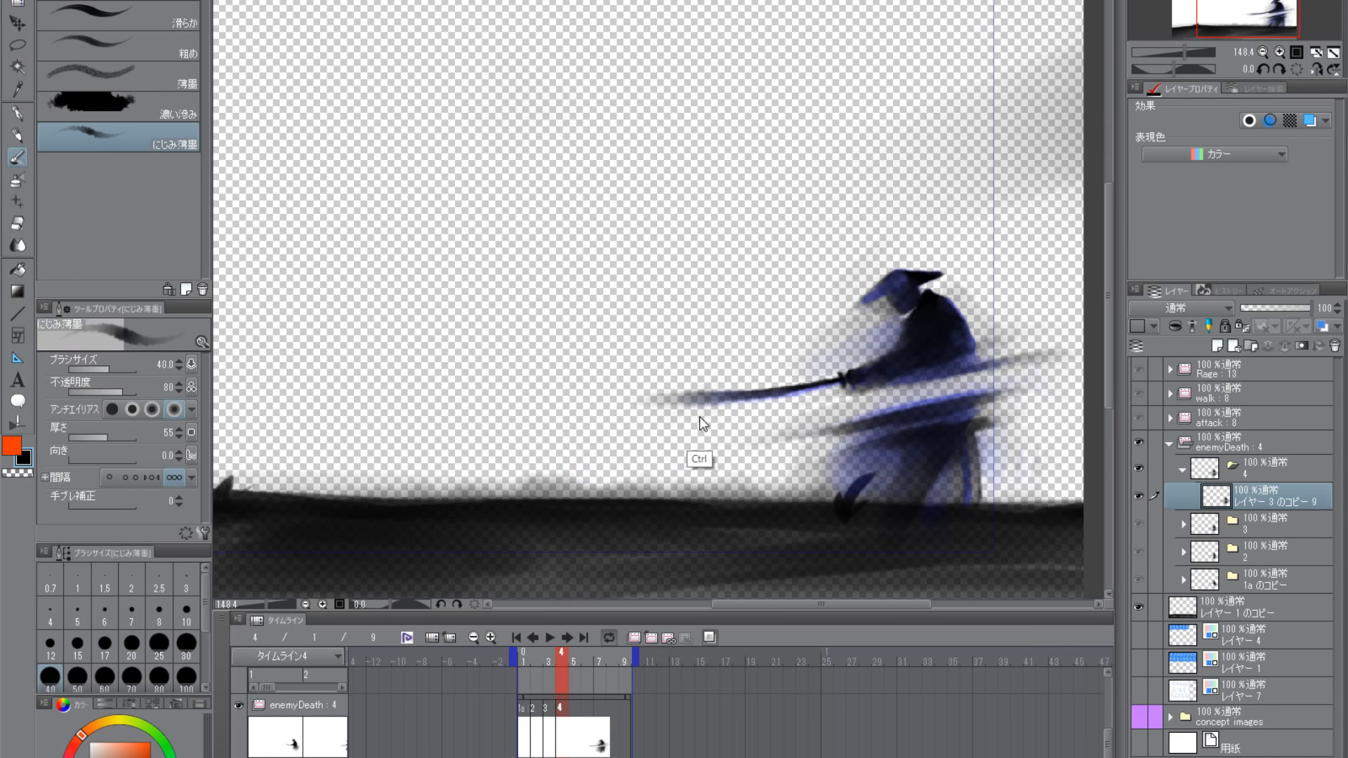
drag(695, 427, 603, 428)
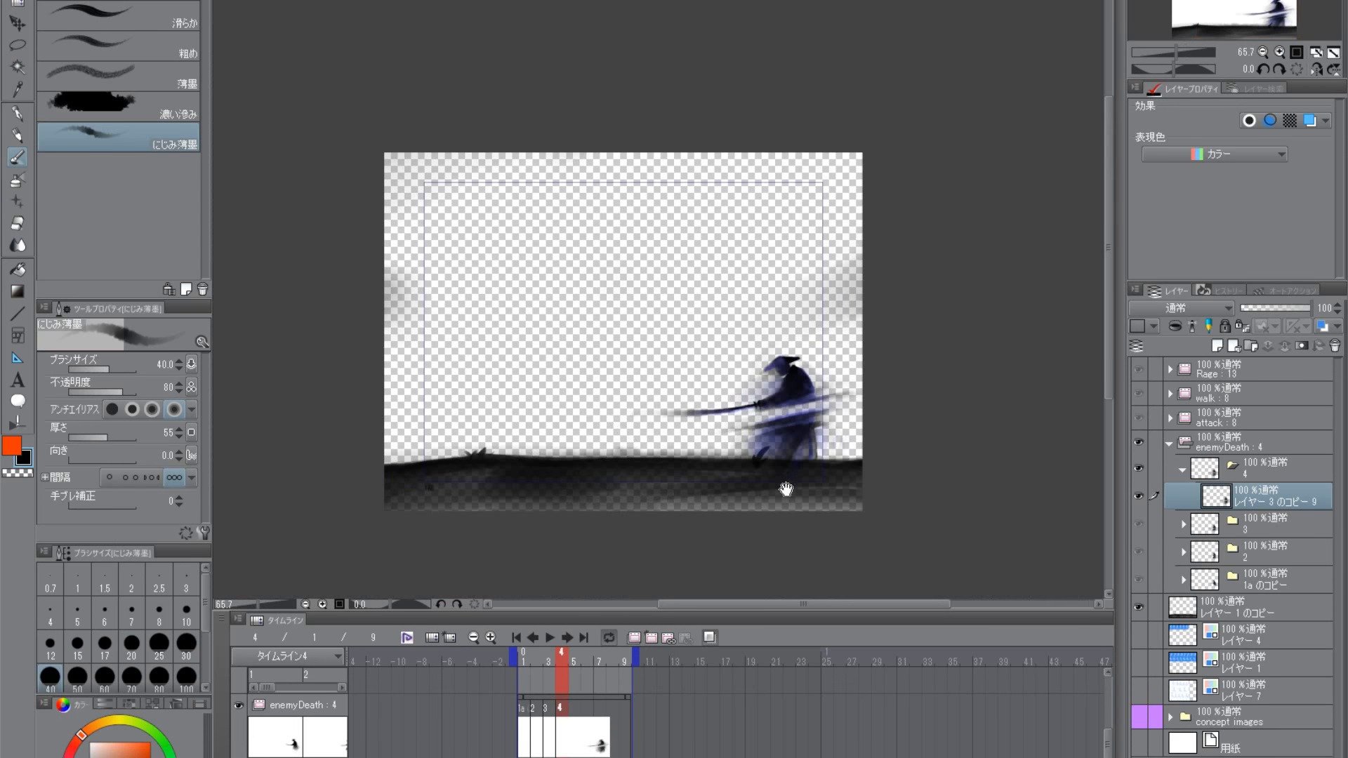
drag(788, 465, 808, 404)
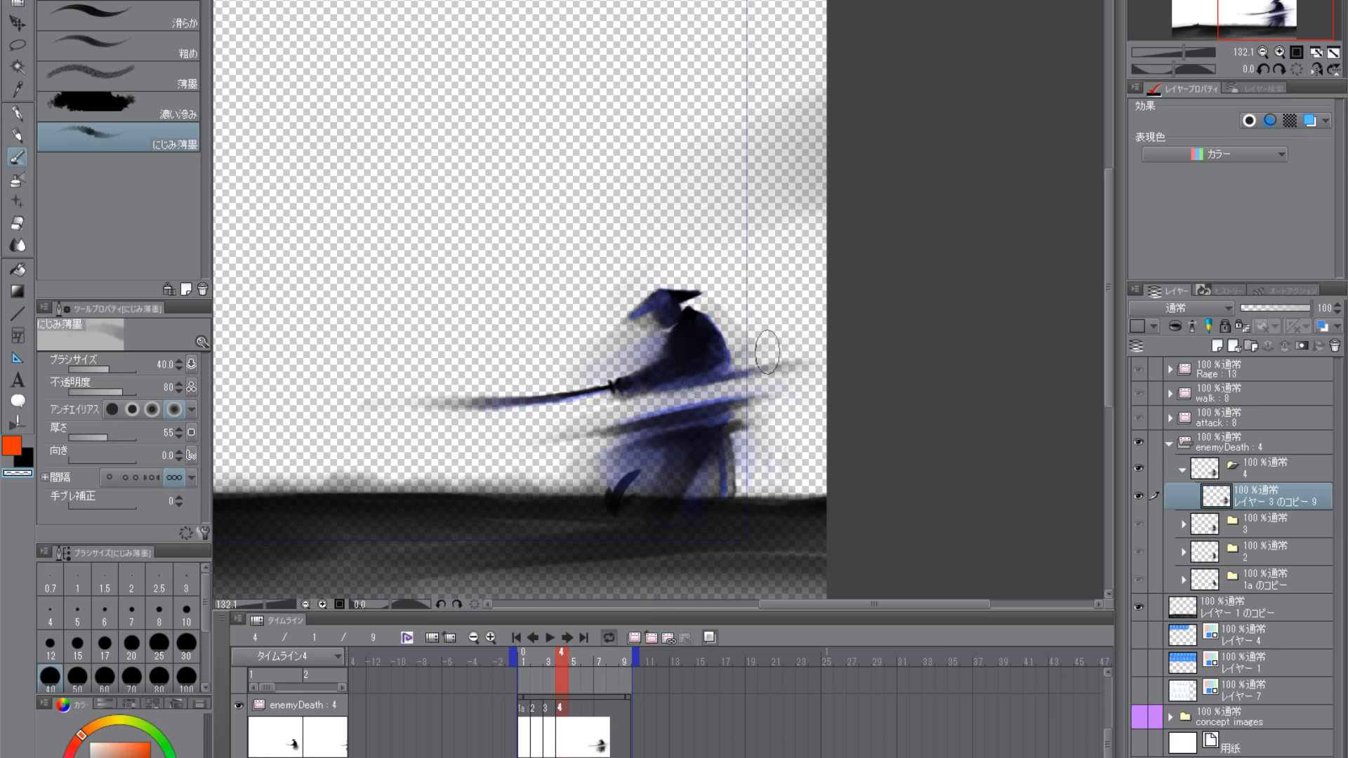
scroll(717, 363, down, 3)
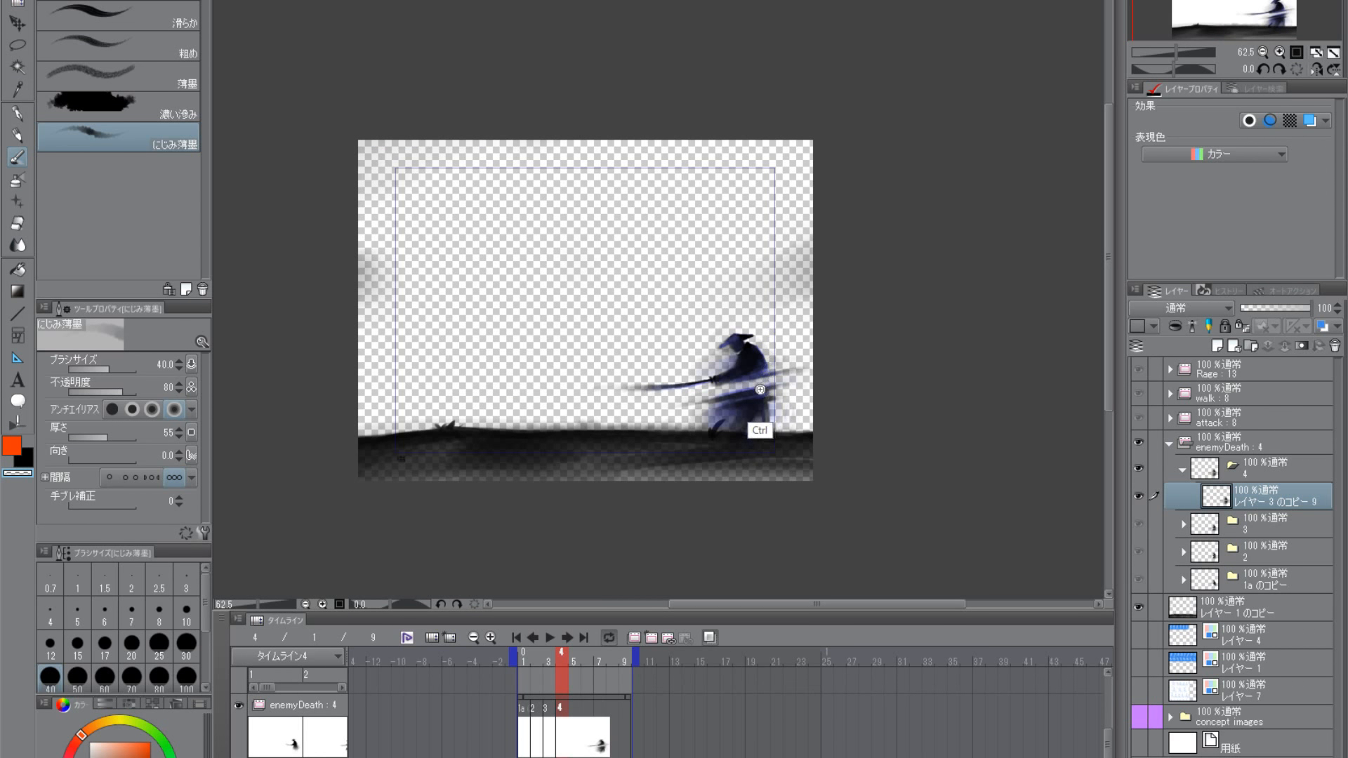
scroll(761, 428, up, 4)
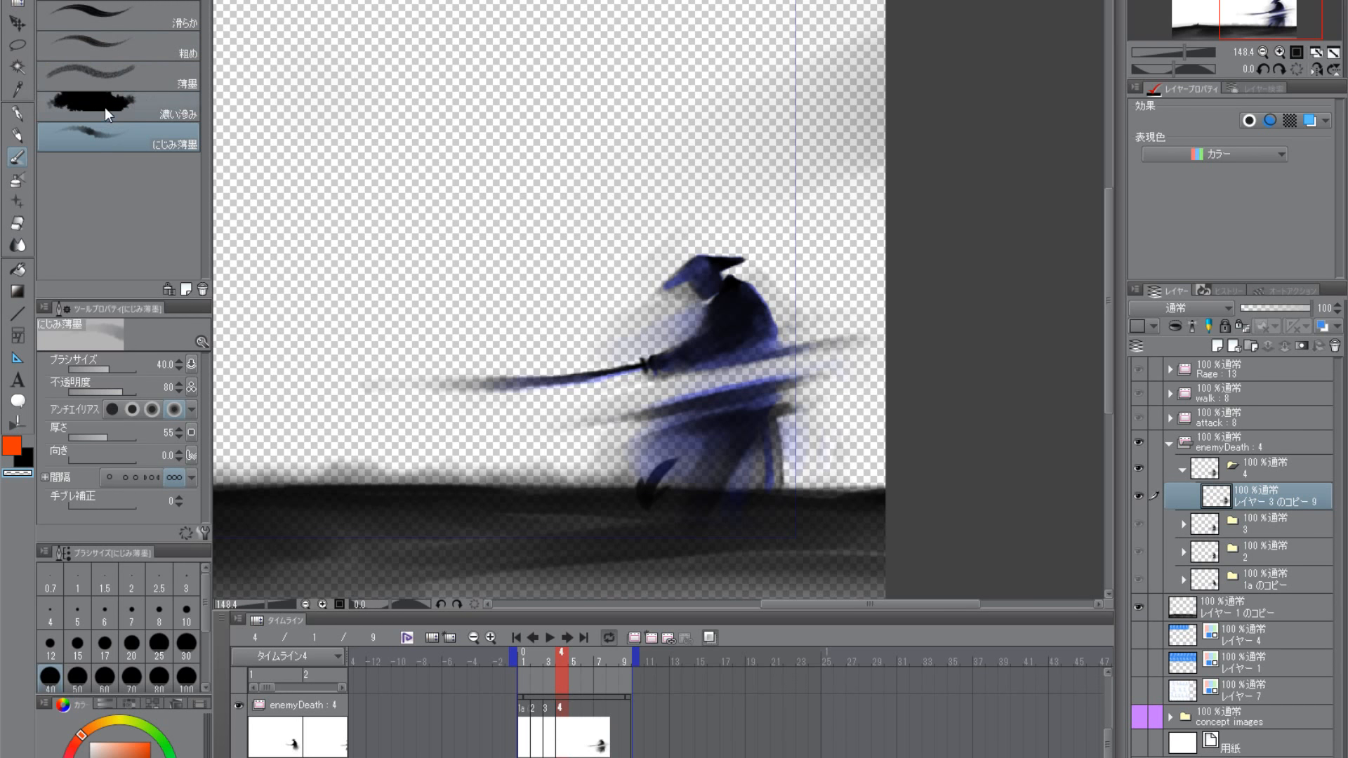
- Set the drawing color to black and compare frame 4 with frame 3 on the timeline
click(26, 460)
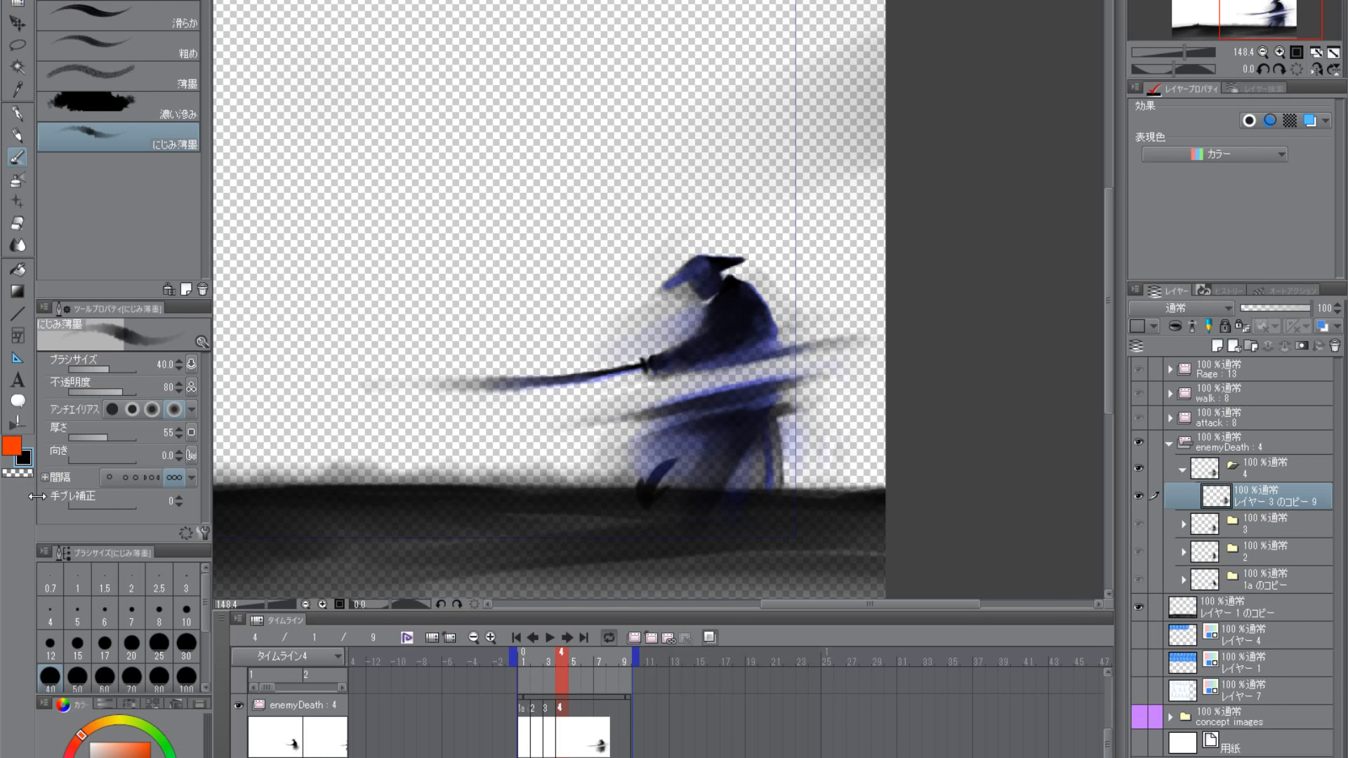
click(548, 662)
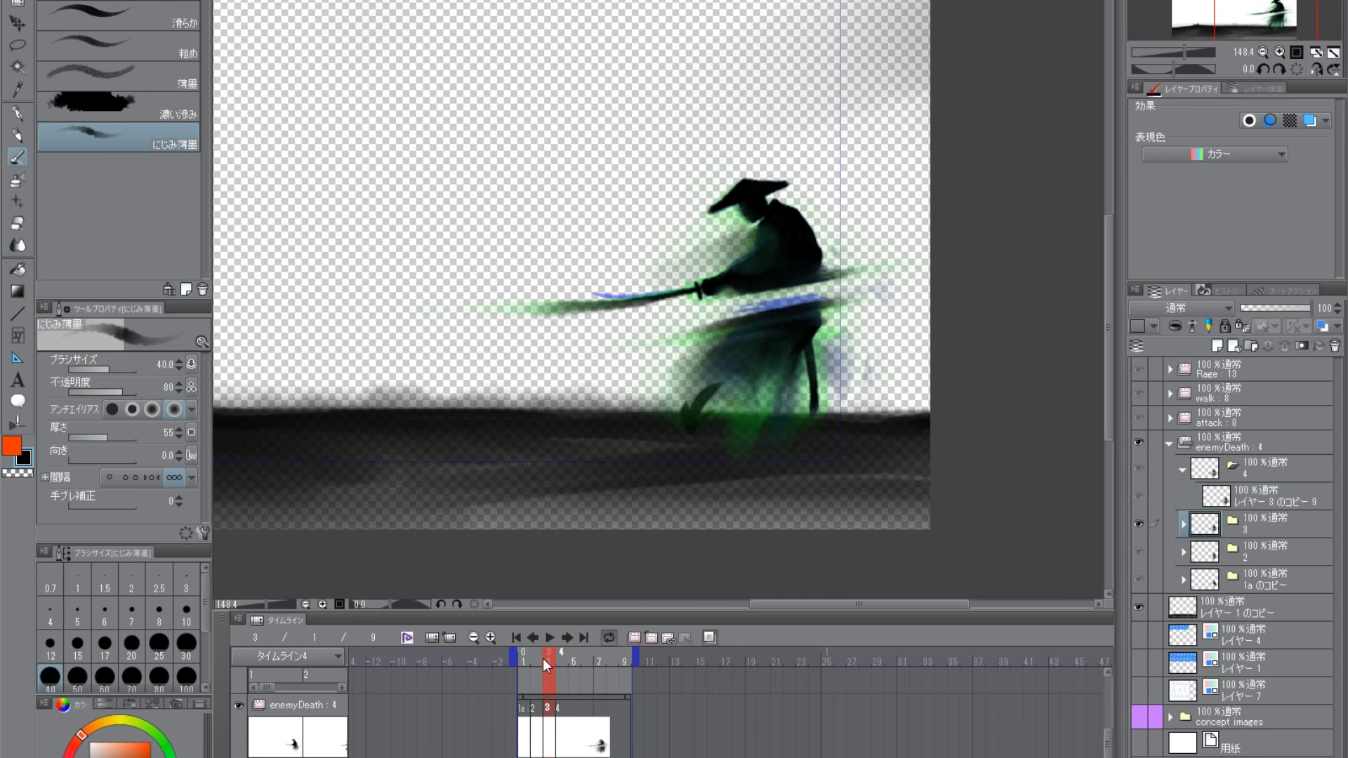
mouse_move(544, 660)
mouse_down()
mouse_move(561, 648)
mouse_move(533, 655)
mouse_move(560, 656)
mouse_up()
drag(814, 447, 764, 487)
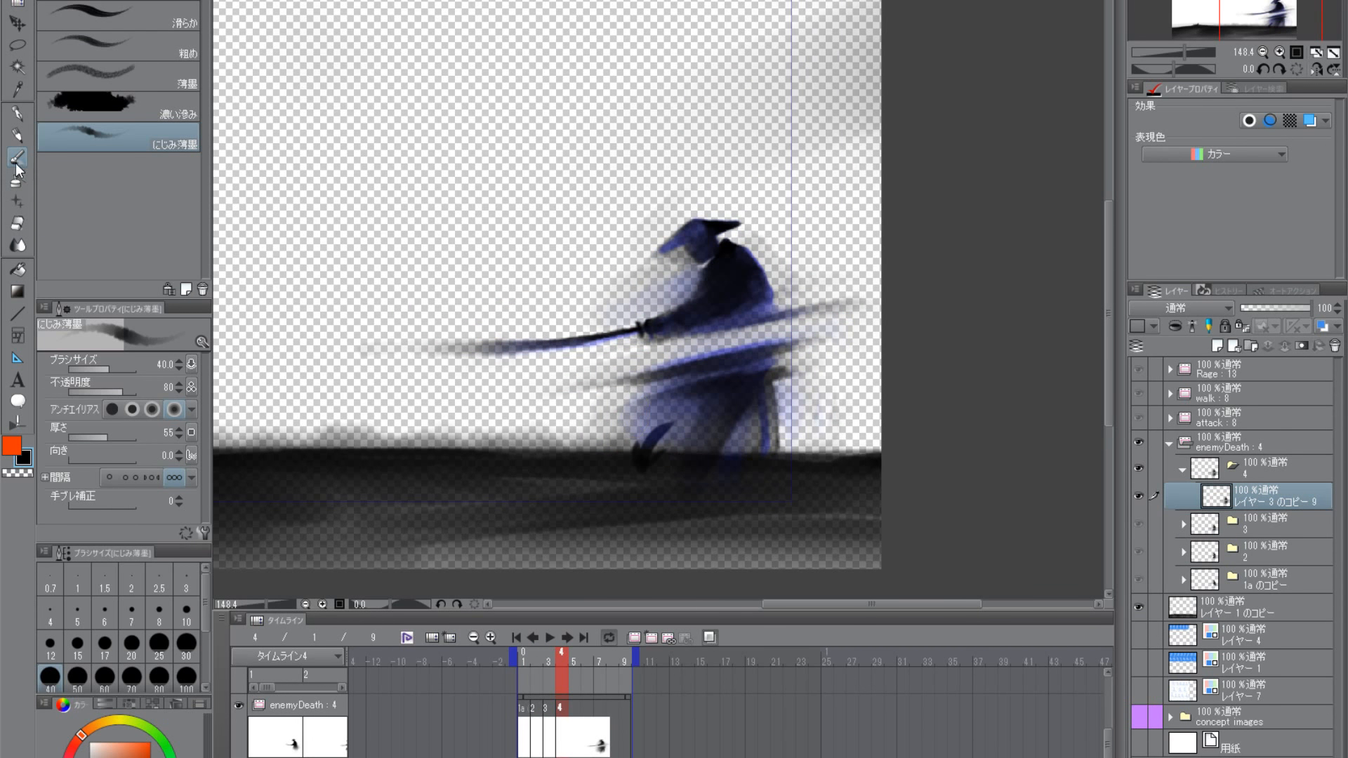
- Brush faint streaks off the samurai's back and blade tip with black にじみ薄墨, and switch to transparent 滑らか at size 10
click(83, 109)
click(83, 138)
drag(790, 344, 748, 379)
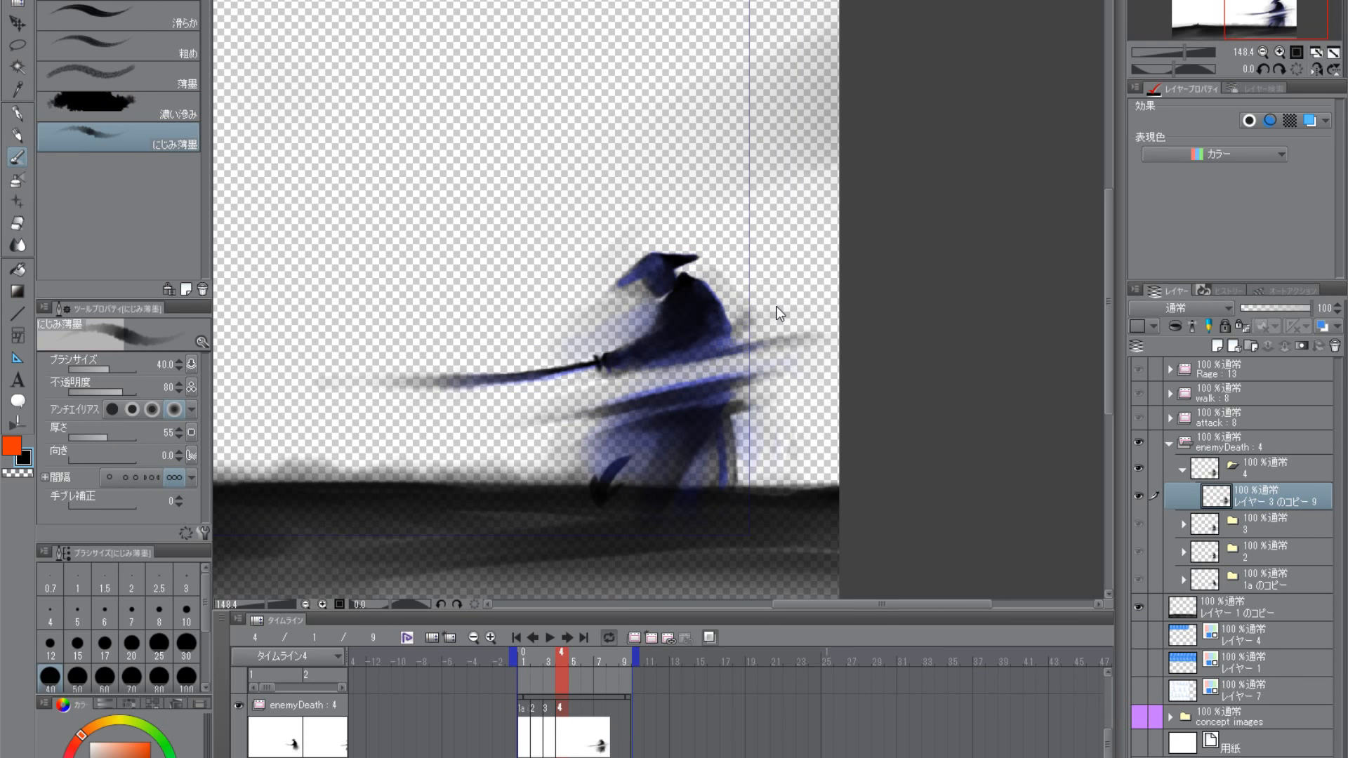
click(19, 473)
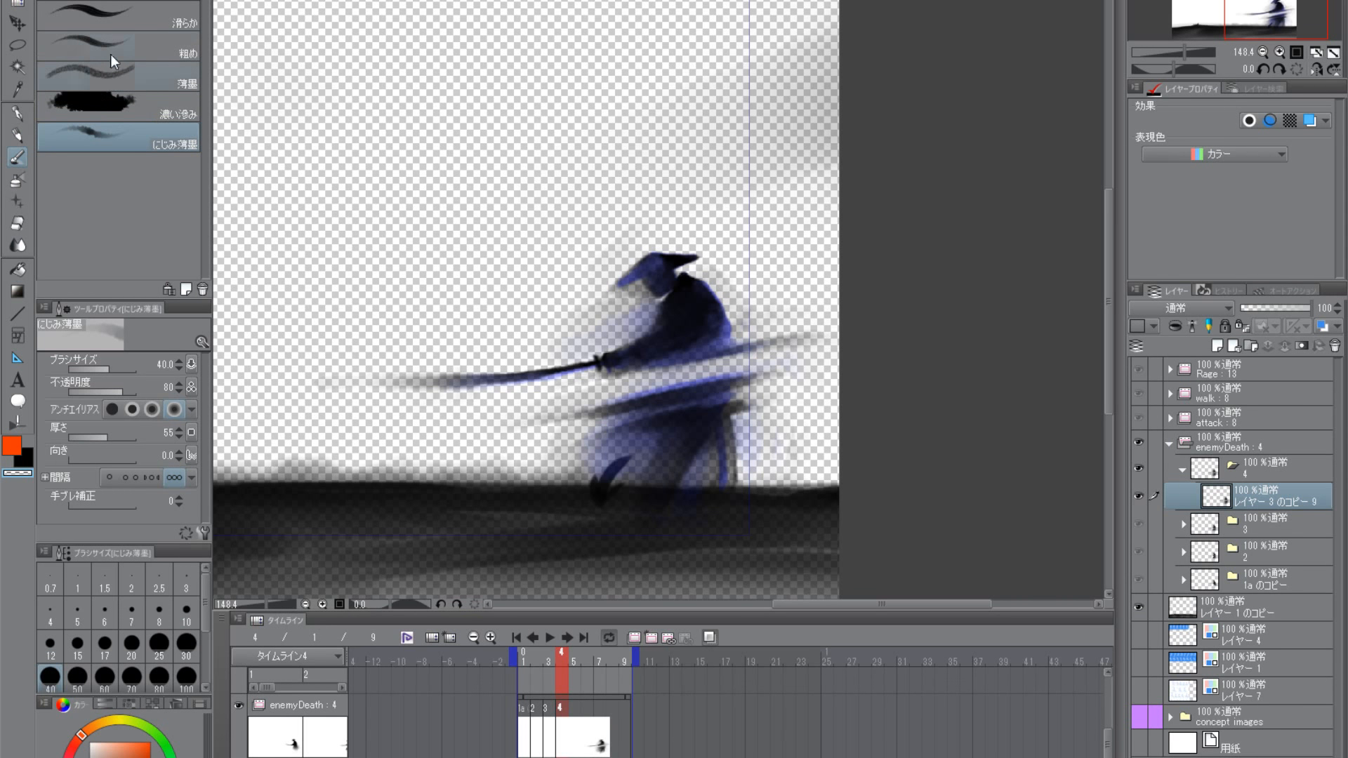
click(116, 17)
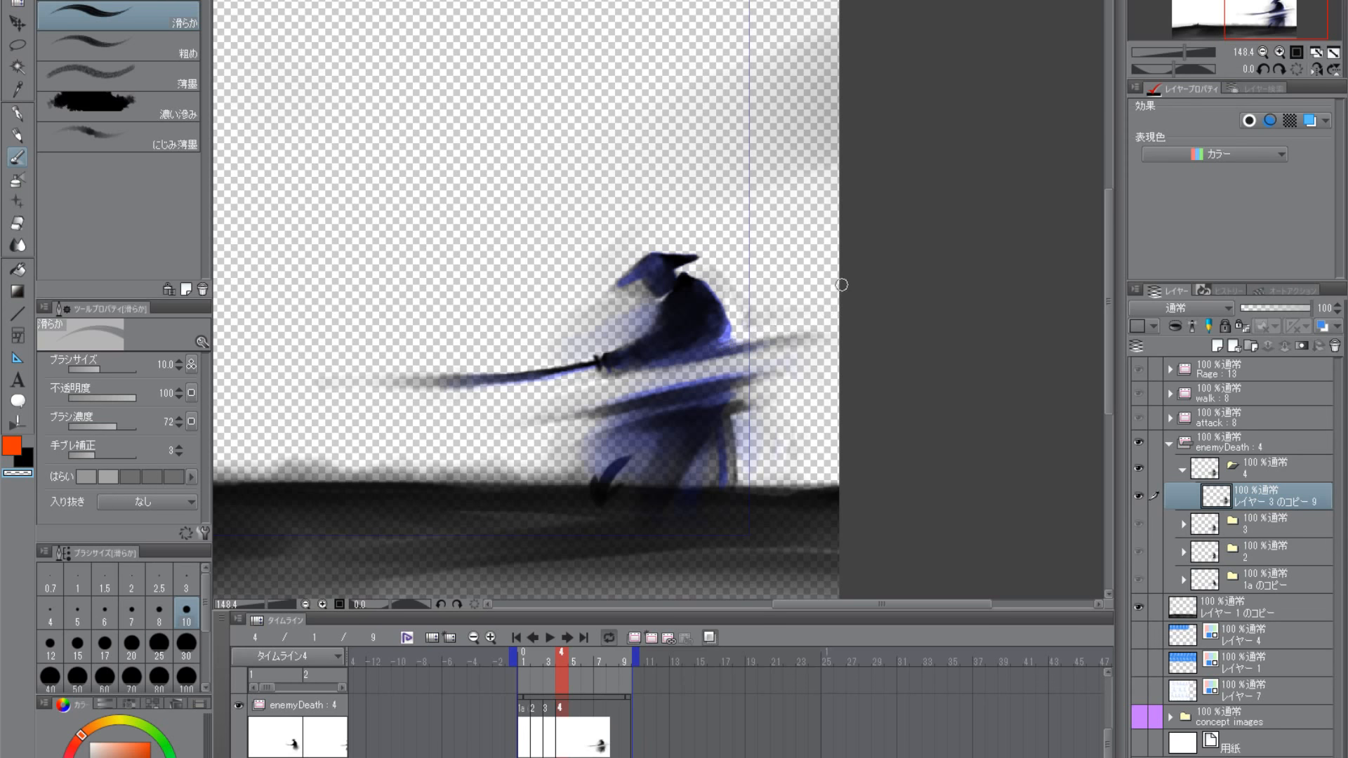
- Trim the faded edges of the lower cut streak with transparent 滑らか at size 15
key(bracketright)
key(bracketright)
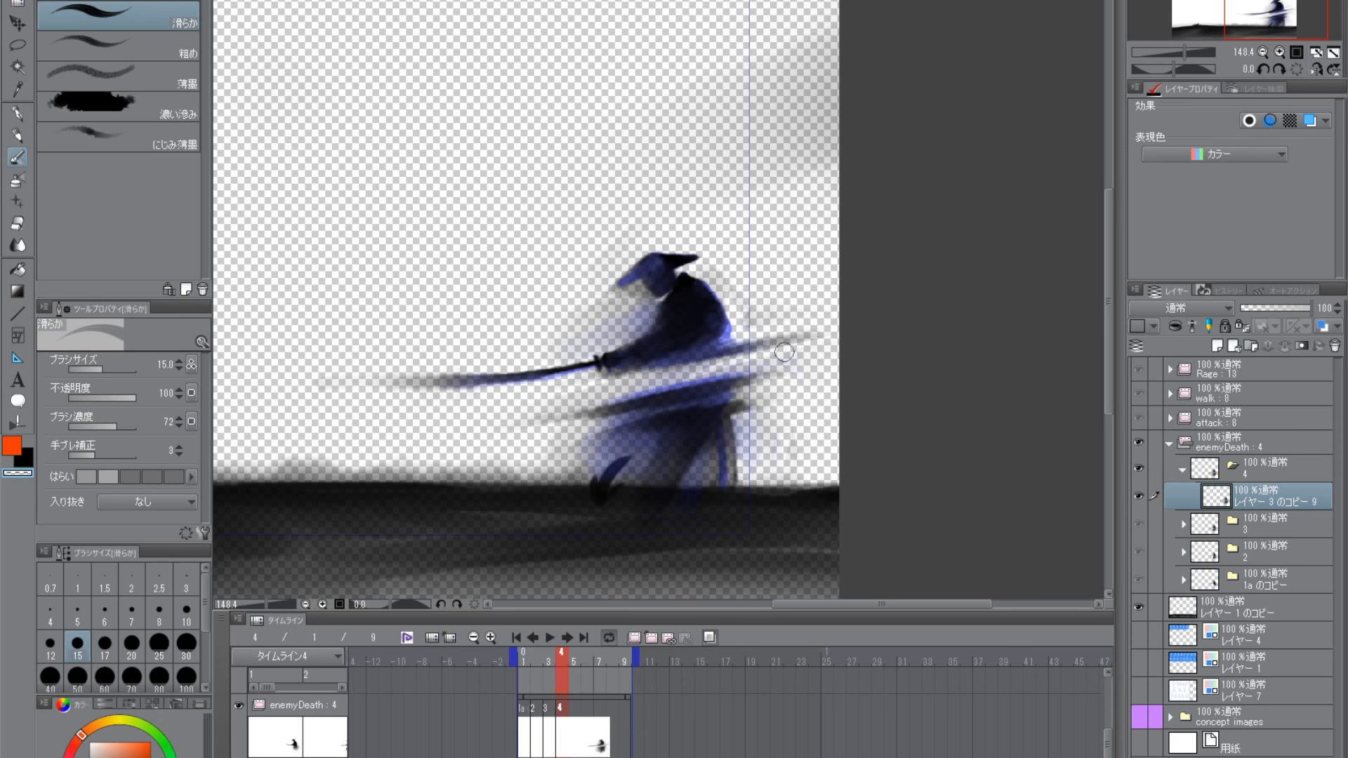
mouse_move(790, 357)
mouse_down()
mouse_move(454, 449)
mouse_move(498, 430)
mouse_up()
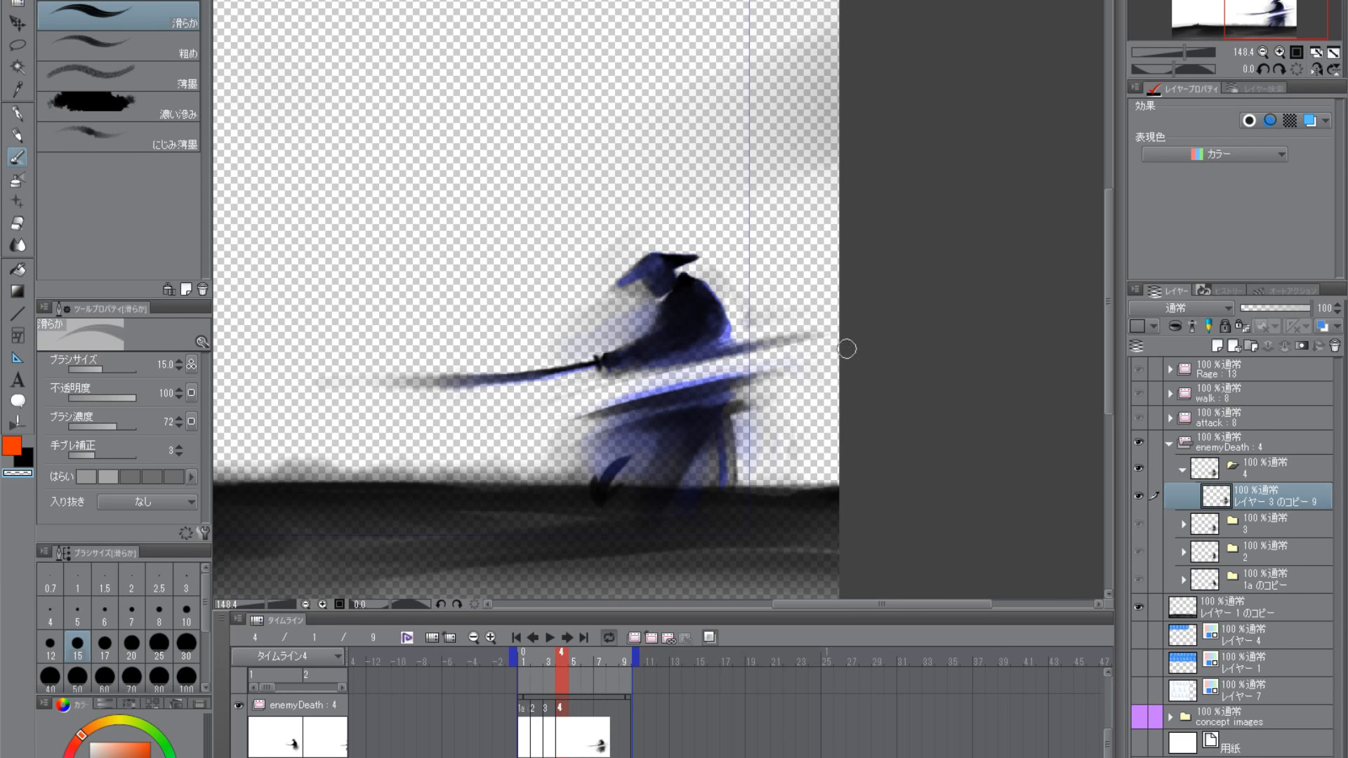
drag(704, 420, 751, 410)
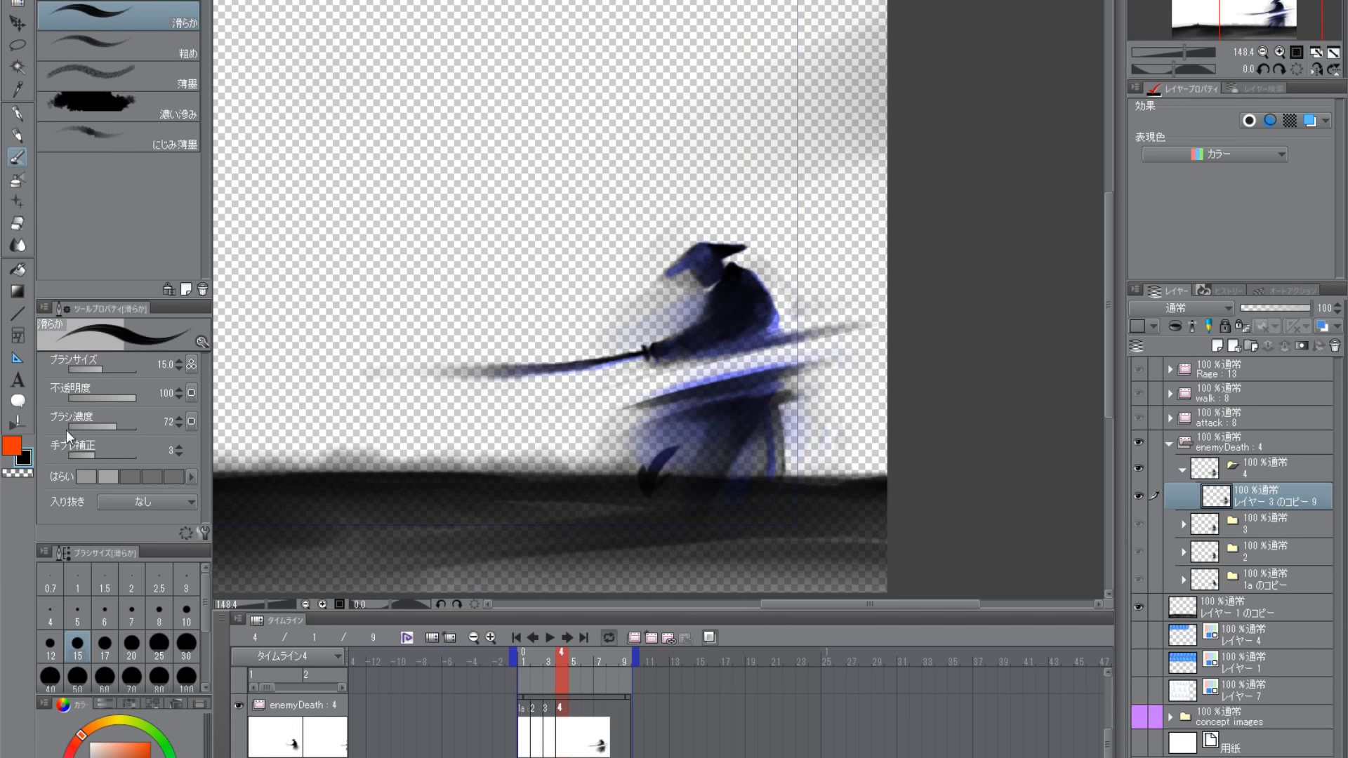
- Try to touch up the lower cut streak with black 滑らか at size 20
scroll(719, 399, up, 1)
key(bracketright)
key(bracketright)
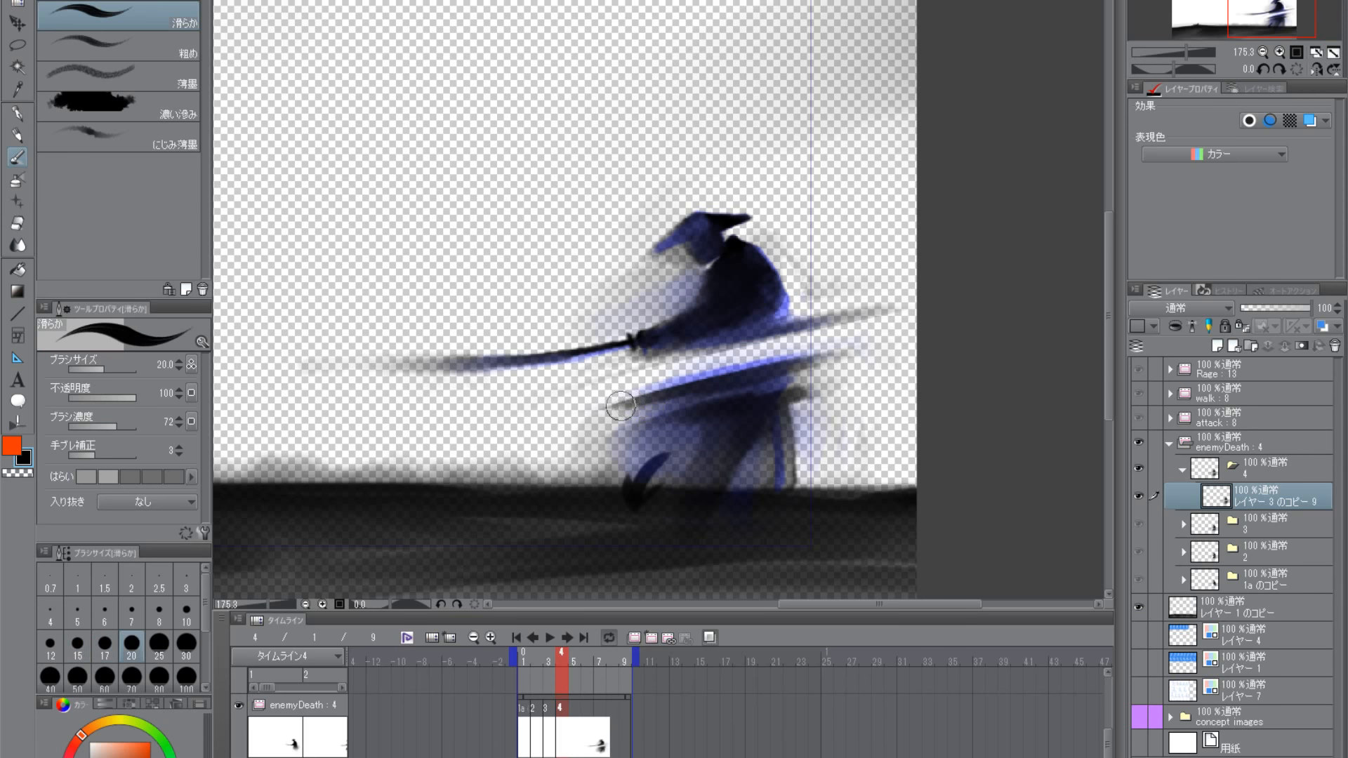
key(ctrl+z)
mouse_move(758, 374)
mouse_down()
mouse_move(630, 402)
mouse_move(692, 390)
mouse_up()
key(ctrl+z)
key(ctrl+z)
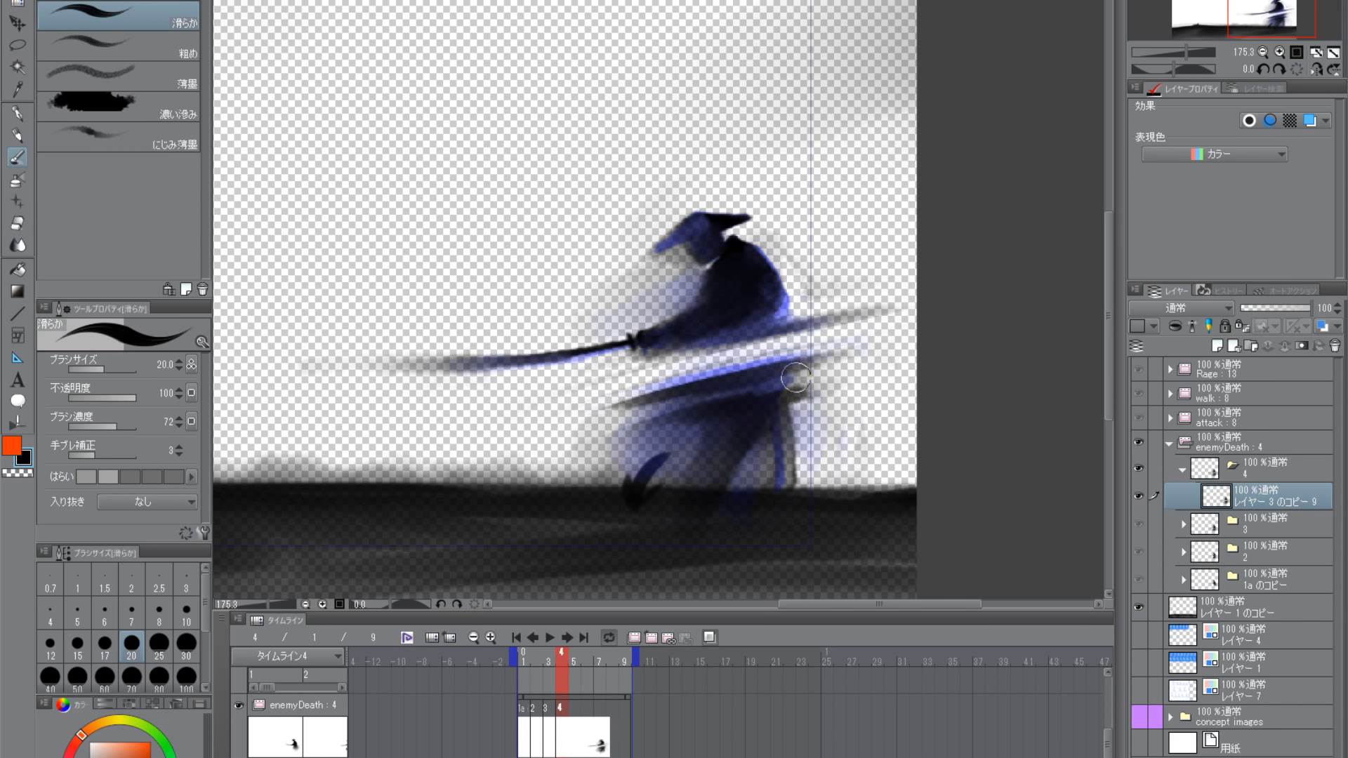
- Shade the samurai's hat with black にじみ薄墨 at size 40, and reduce the brush to size 20
click(17, 136)
click(19, 158)
click(115, 139)
scroll(723, 293, up, 2)
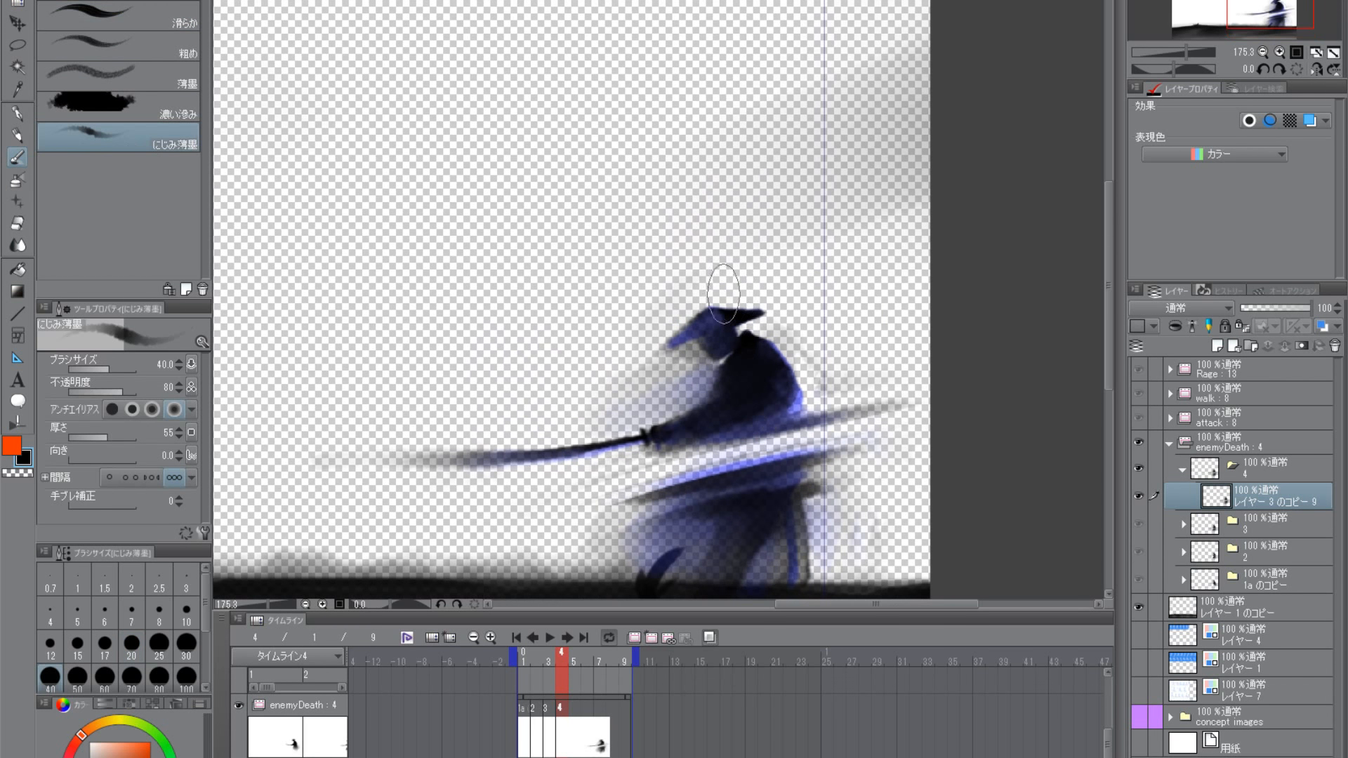
drag(715, 330, 682, 337)
key([)
key([)
key([)
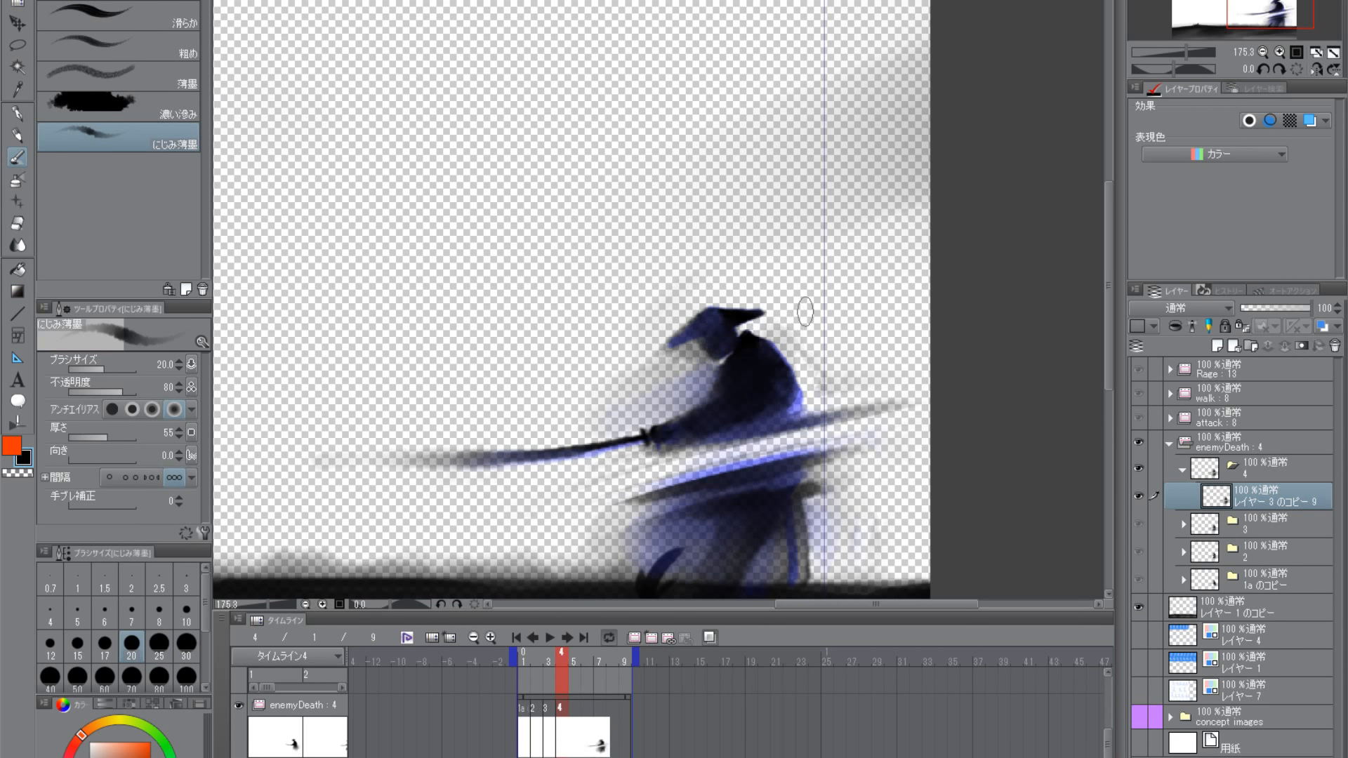
scroll(839, 390, down, 2)
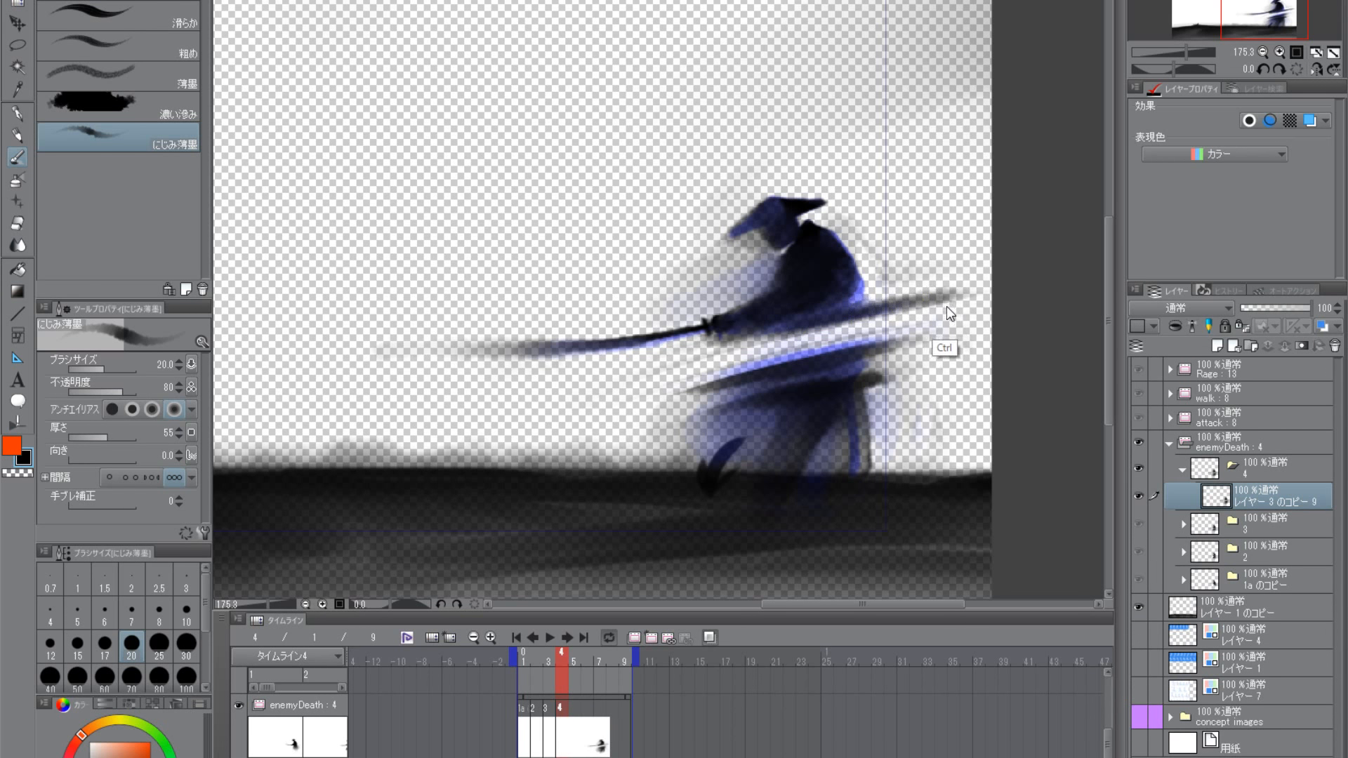
drag(781, 330, 704, 340)
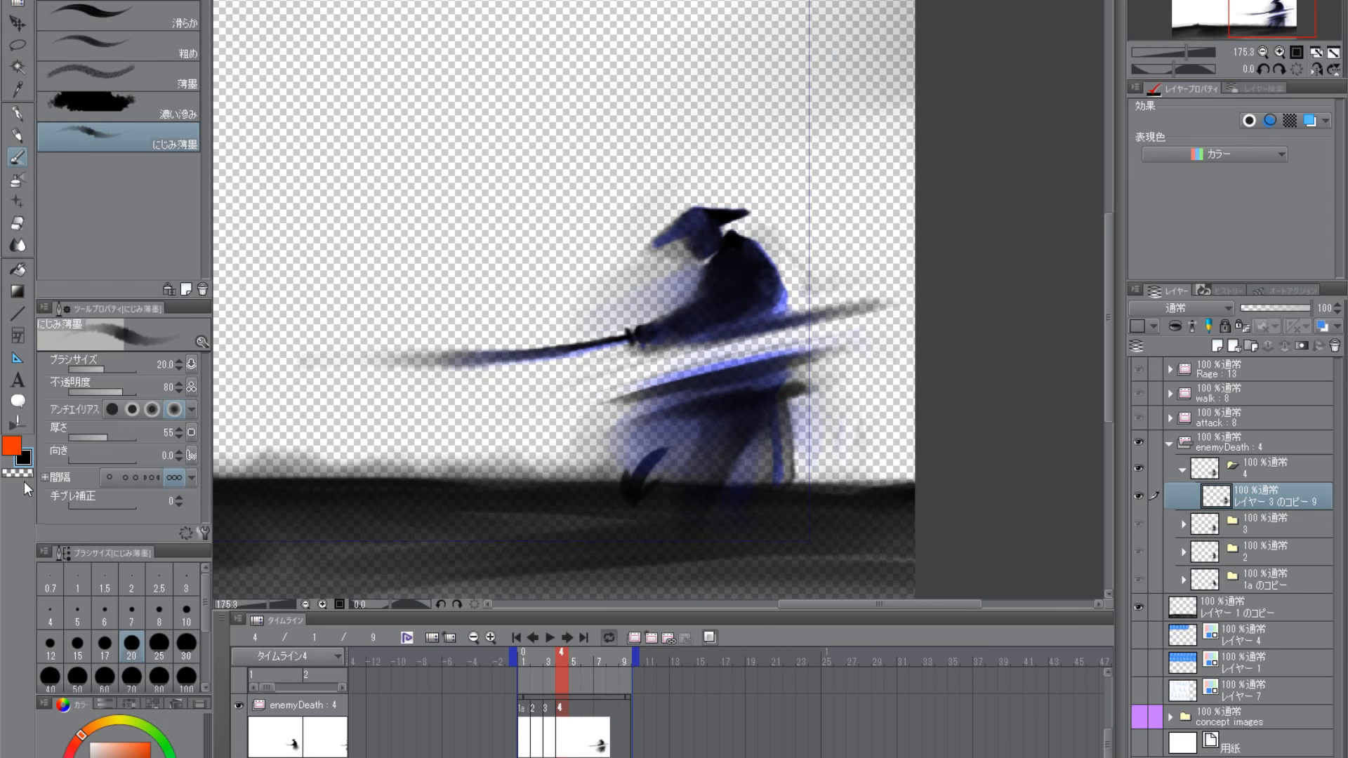
- Scrub the timeline from frame 2 to frame 5, and duplicate cel folder 4 as folder 5 in enemyDeath
scroll(891, 335, down, 3)
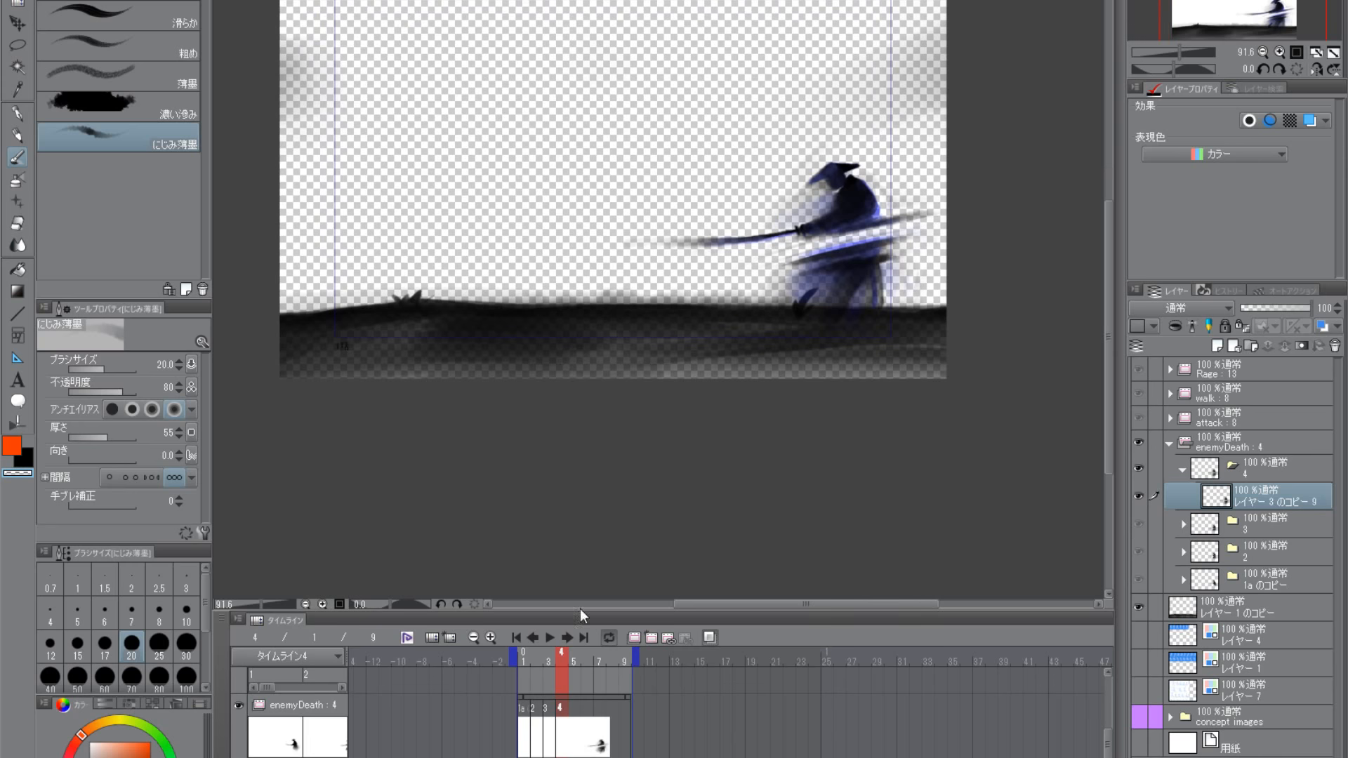
click(535, 657)
drag(535, 656, 570, 661)
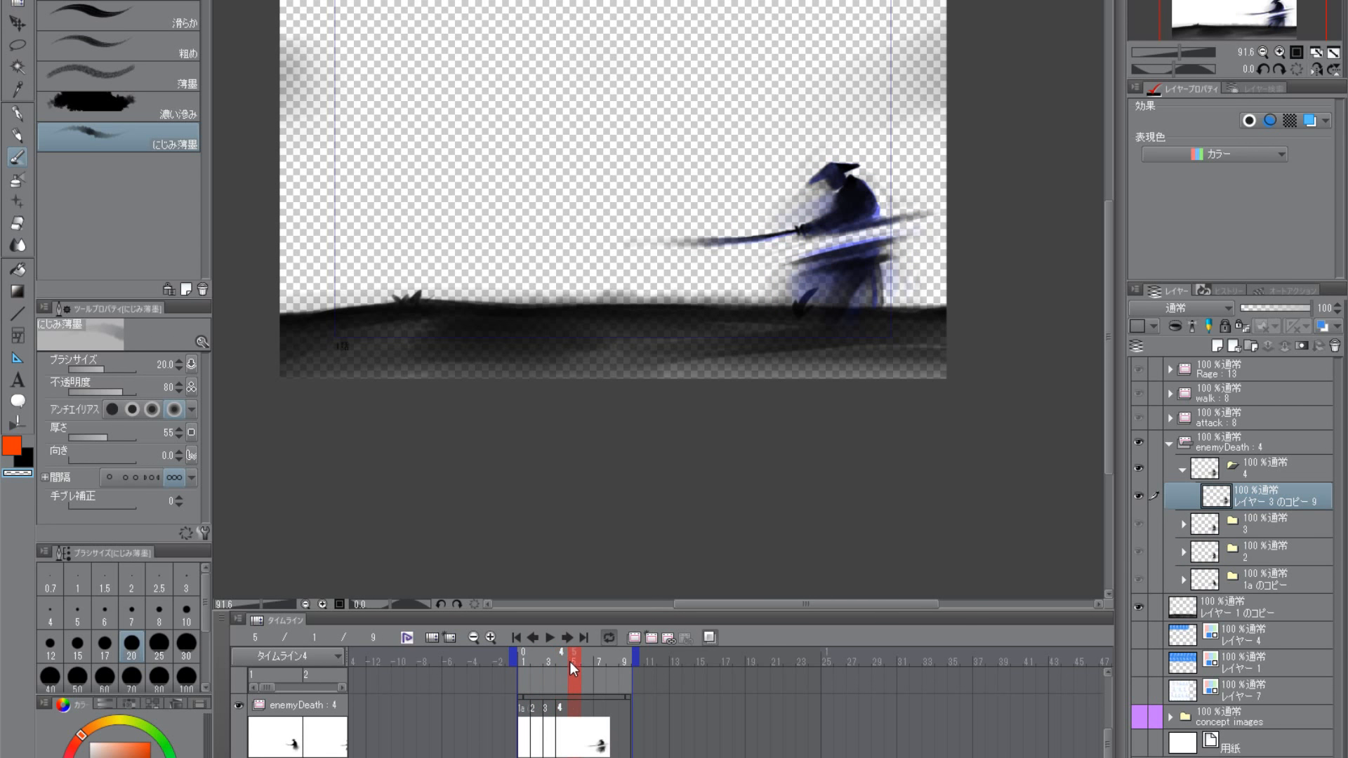
click(1183, 469)
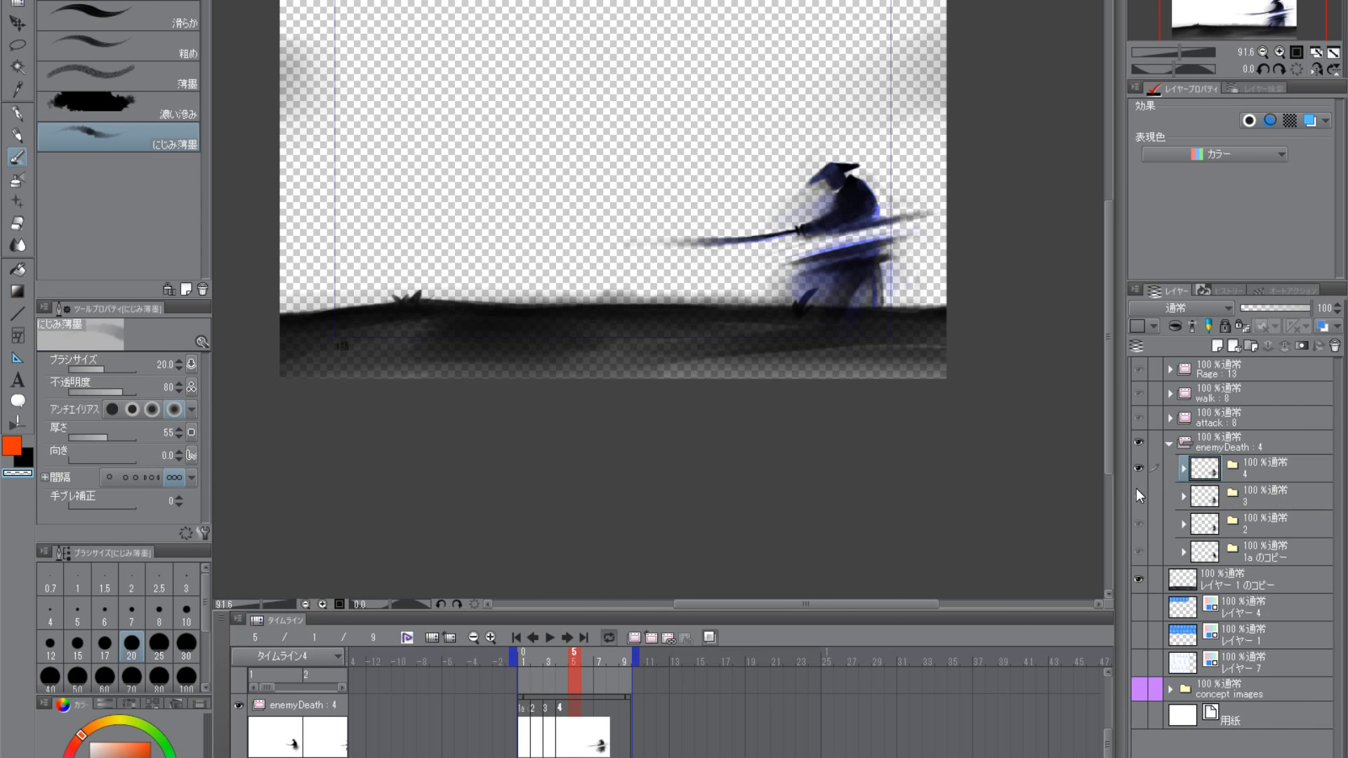
drag(1221, 470, 1221, 348)
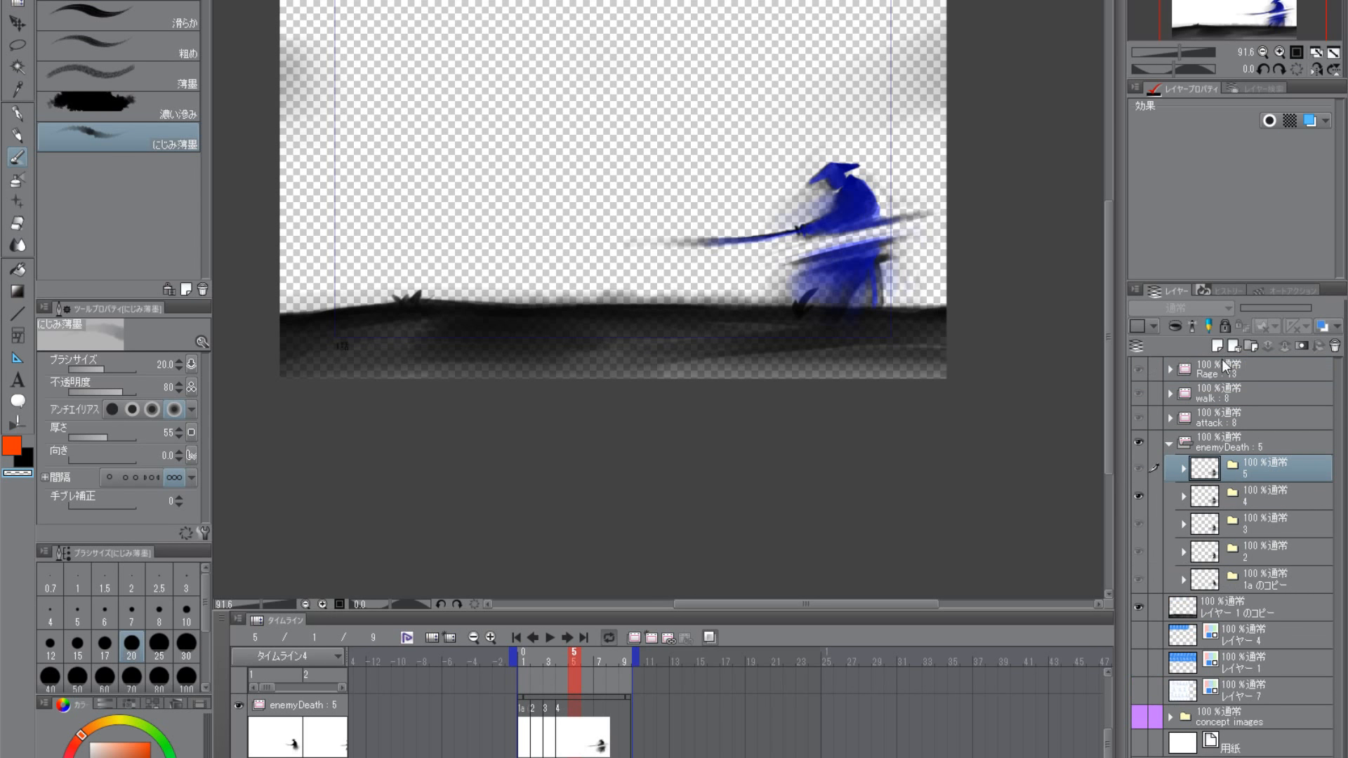
- Select the drawing layer inside folder 5 and assign cel 5 to frame 5 of the enemyDeath track
click(1184, 468)
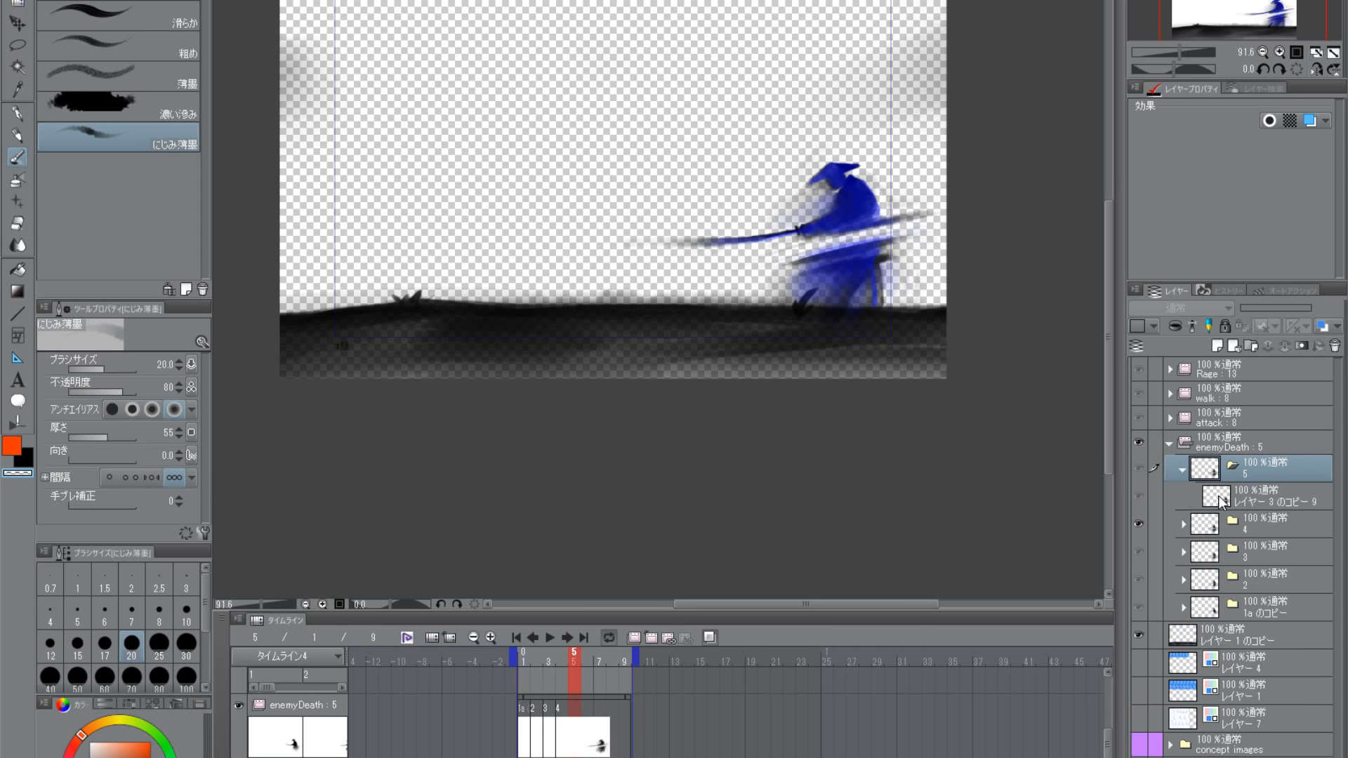
click(1222, 498)
click(1252, 470)
click(1183, 470)
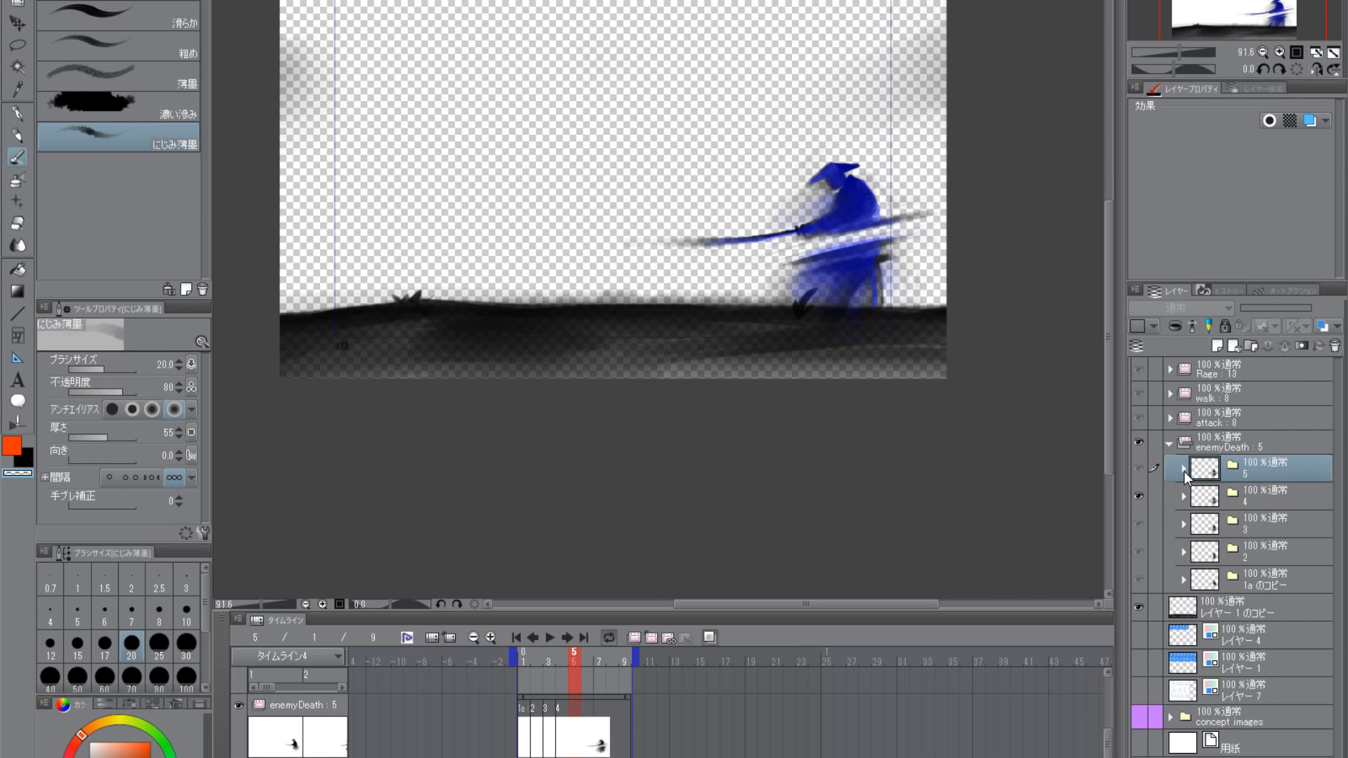
click(1185, 469)
click(1215, 500)
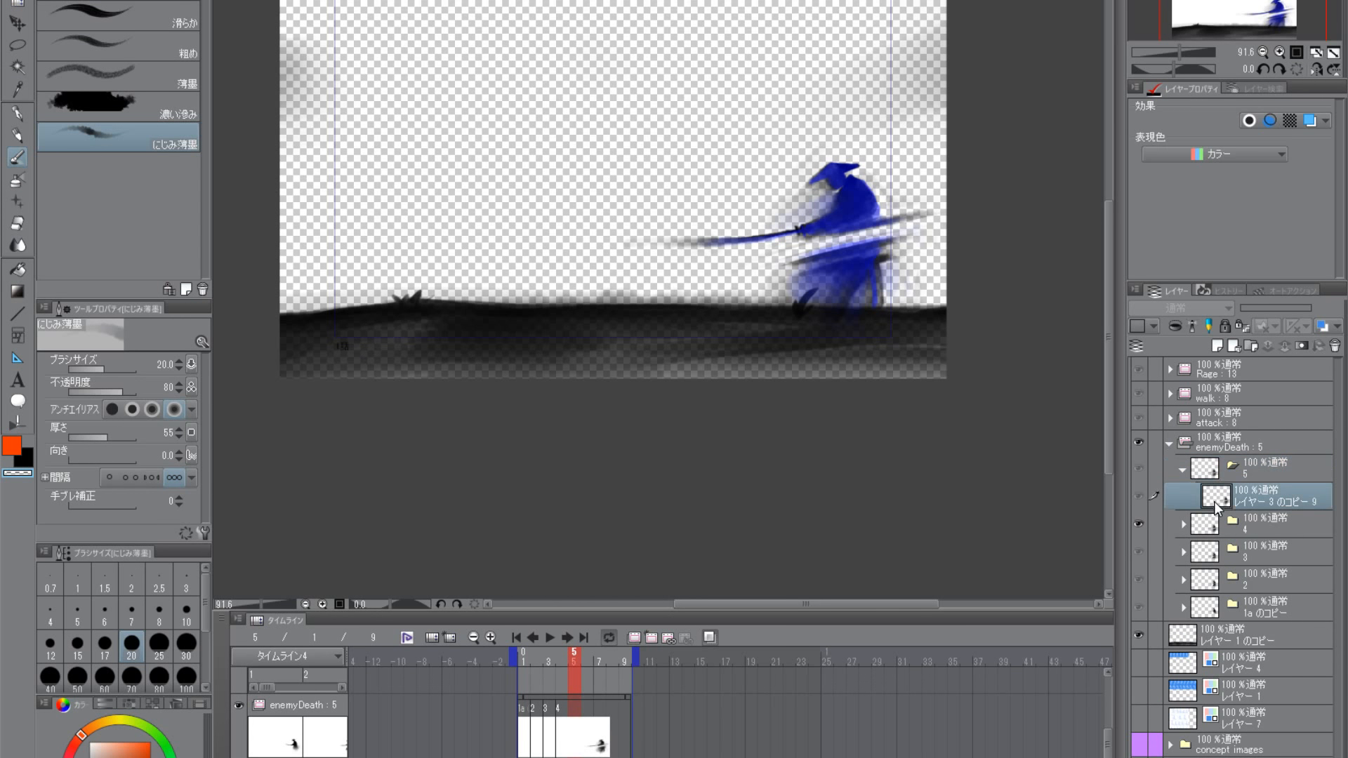
click(1209, 476)
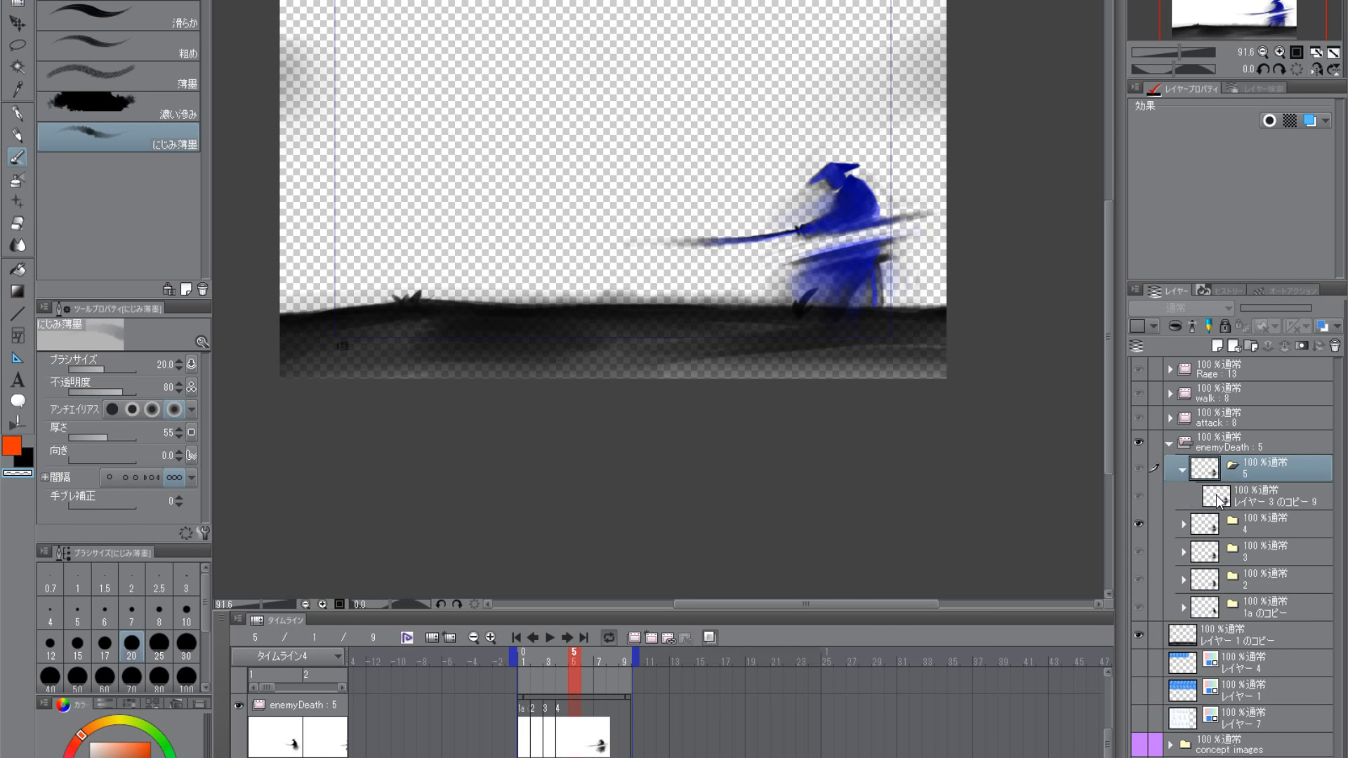
click(1219, 499)
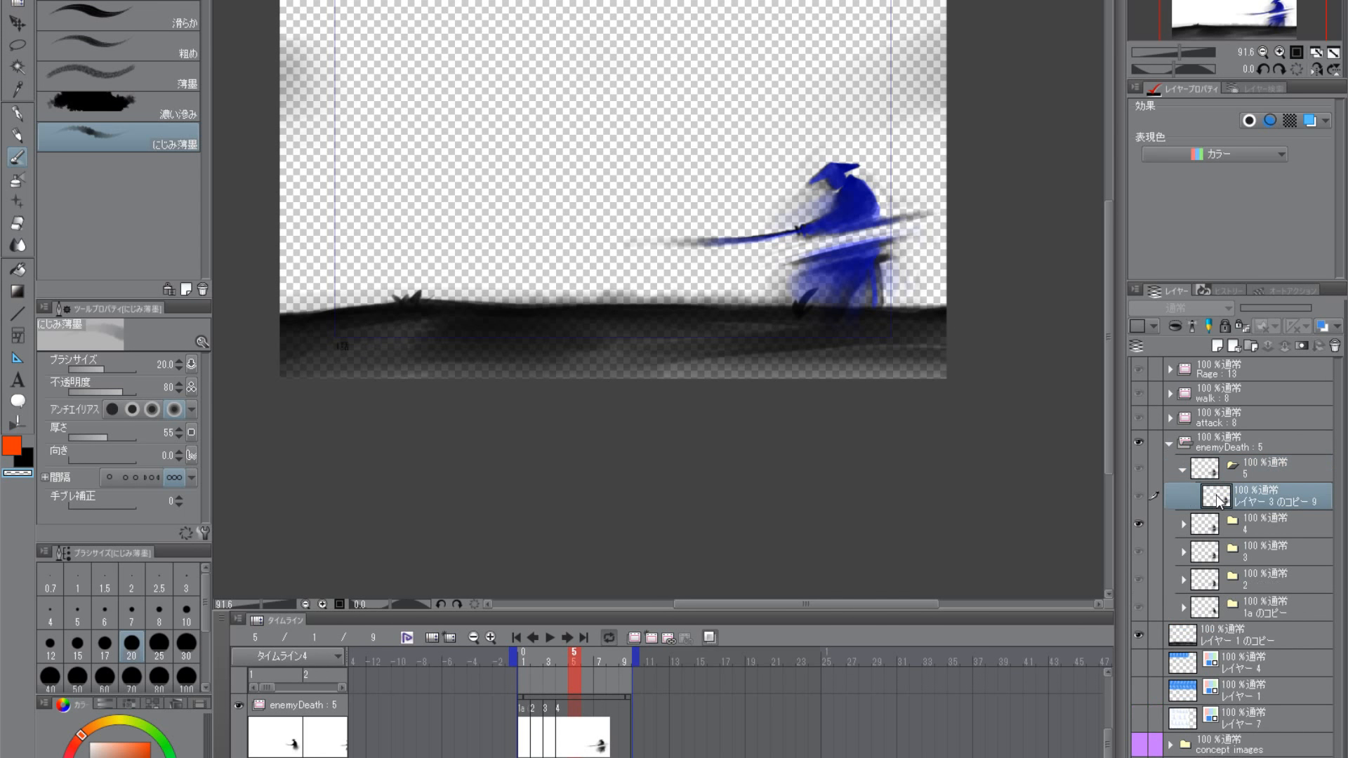
click(576, 727)
click(597, 653)
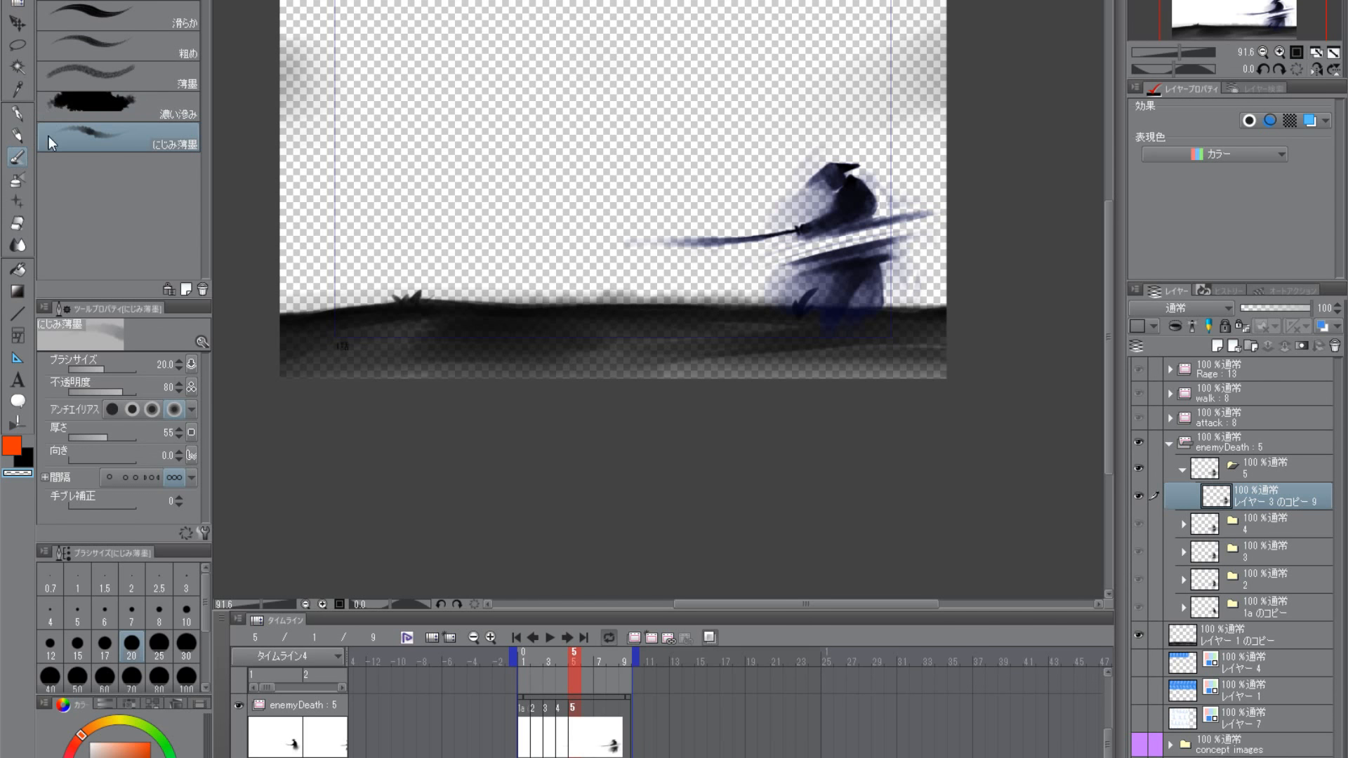
- Fade frame 5's blade, torso and upper skirt with transparent 薄墨 at size 60
click(108, 74)
scroll(851, 265, up, 3)
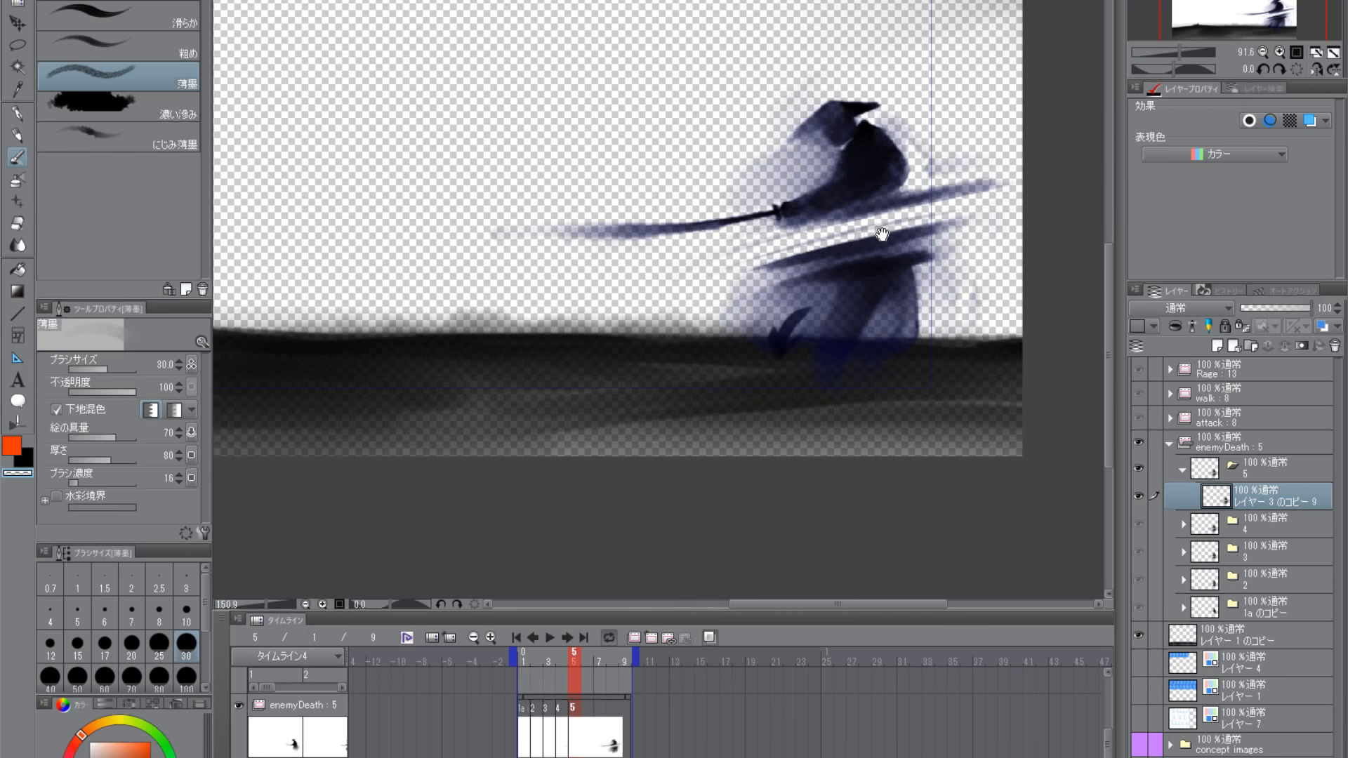
key(bracketright)
key(bracketright)
key(bracketright)
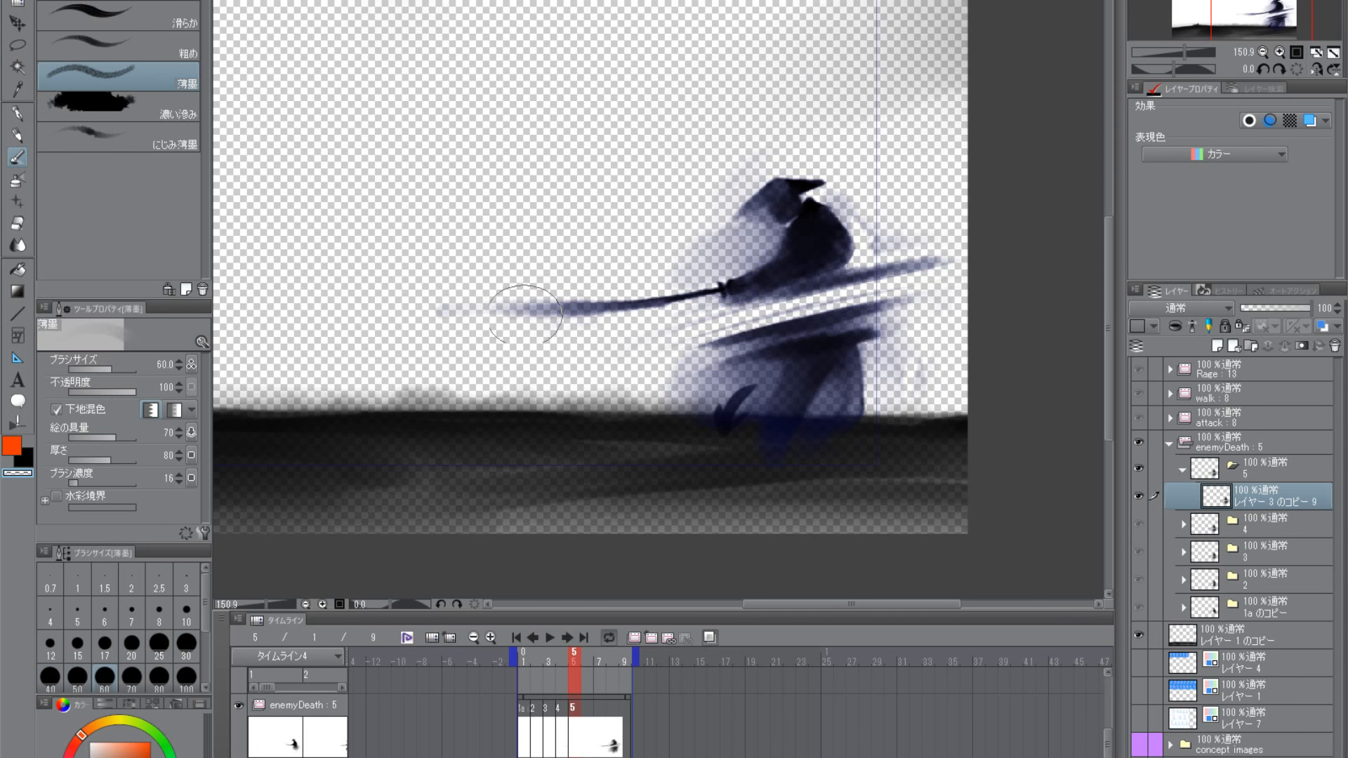
drag(495, 309, 731, 286)
mouse_move(731, 283)
mouse_down()
mouse_move(788, 272)
mouse_move(775, 195)
mouse_move(832, 191)
mouse_move(803, 245)
mouse_move(831, 242)
mouse_move(839, 258)
mouse_move(808, 246)
mouse_move(824, 265)
mouse_move(905, 264)
mouse_move(854, 264)
mouse_move(796, 180)
mouse_move(777, 174)
mouse_move(748, 209)
mouse_move(772, 164)
mouse_move(738, 200)
mouse_move(794, 239)
mouse_move(777, 278)
mouse_move(784, 351)
mouse_move(719, 363)
mouse_move(807, 360)
mouse_move(810, 340)
mouse_move(834, 388)
mouse_move(854, 368)
mouse_move(894, 399)
mouse_move(813, 408)
mouse_up()
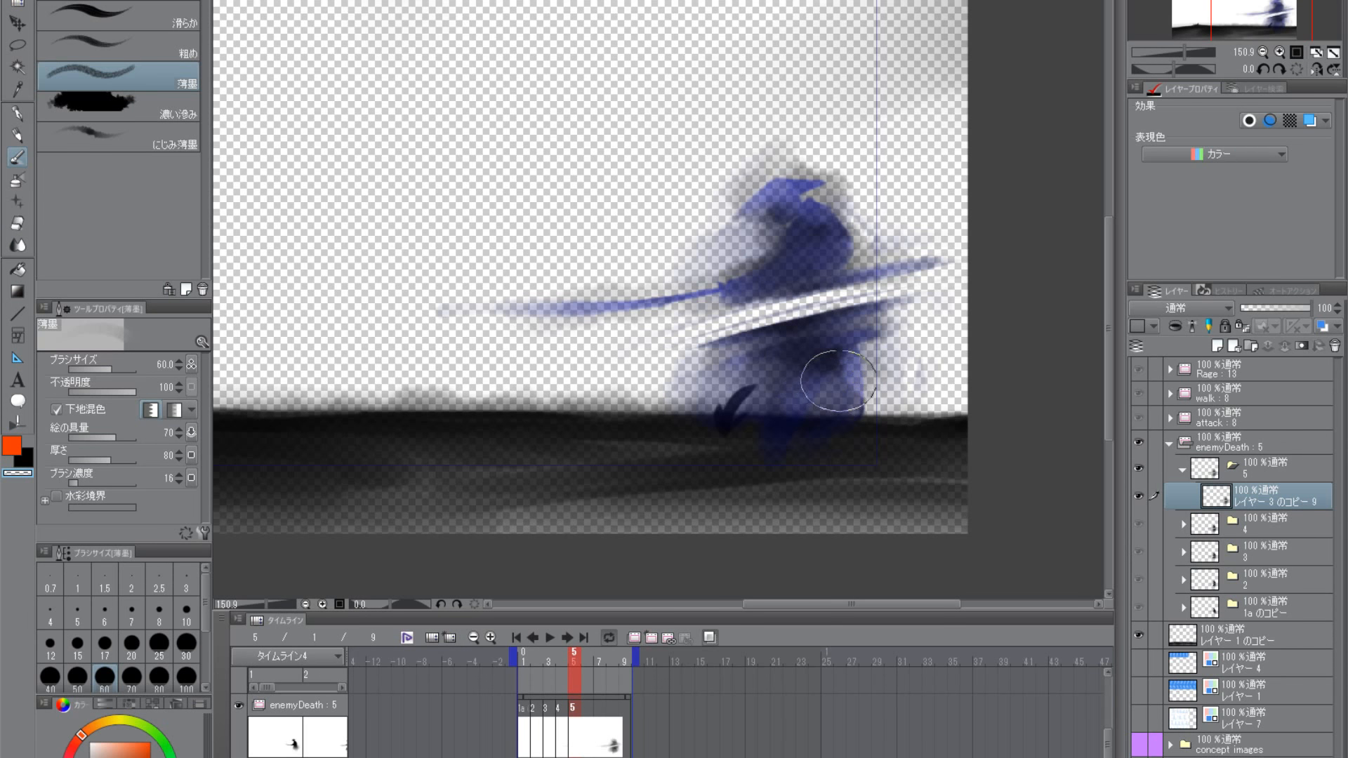
- Fade the skirt with transparent 薄墨 at size 80, and brush black haze from the torso across the cut
key(bracketright)
key(bracketright)
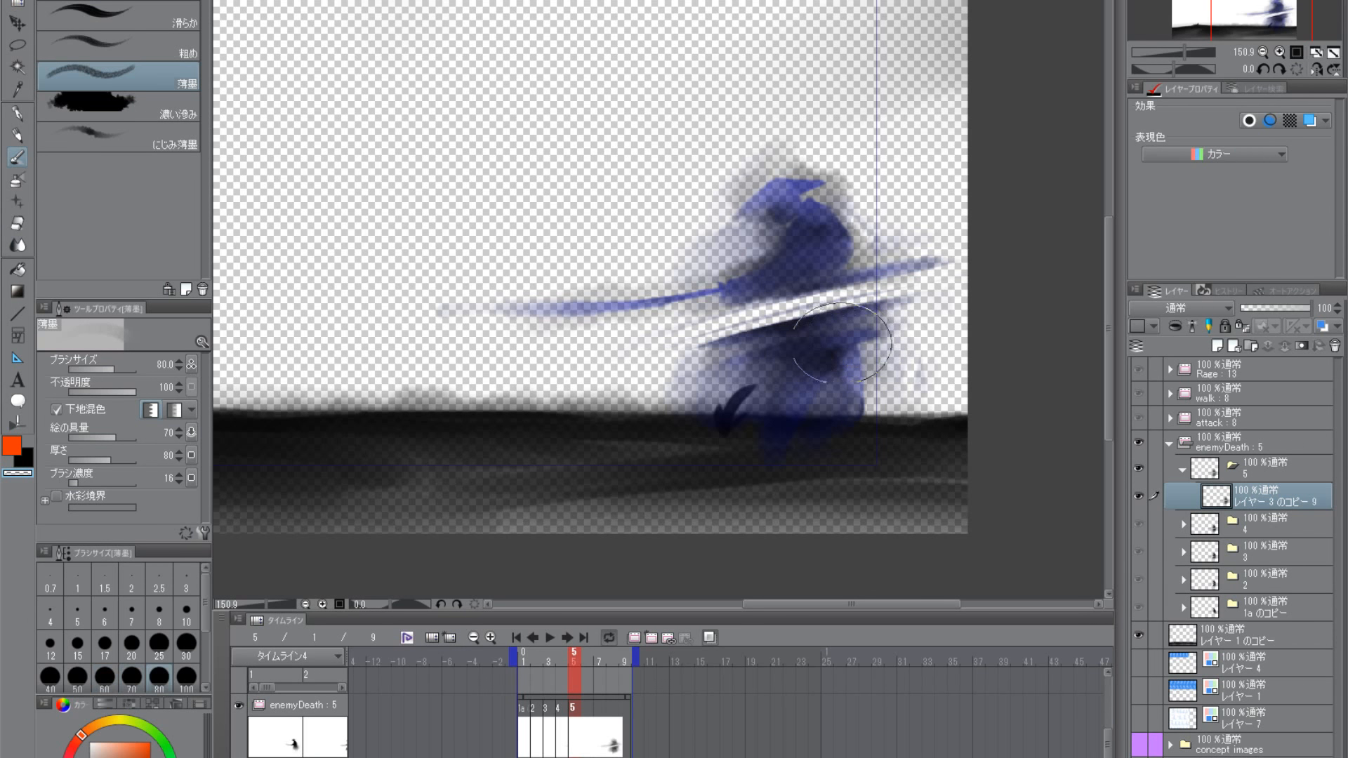
mouse_move(842, 343)
mouse_down()
mouse_move(784, 387)
mouse_move(751, 368)
mouse_move(795, 342)
mouse_move(784, 358)
mouse_move(817, 392)
mouse_move(728, 402)
mouse_up()
click(28, 460)
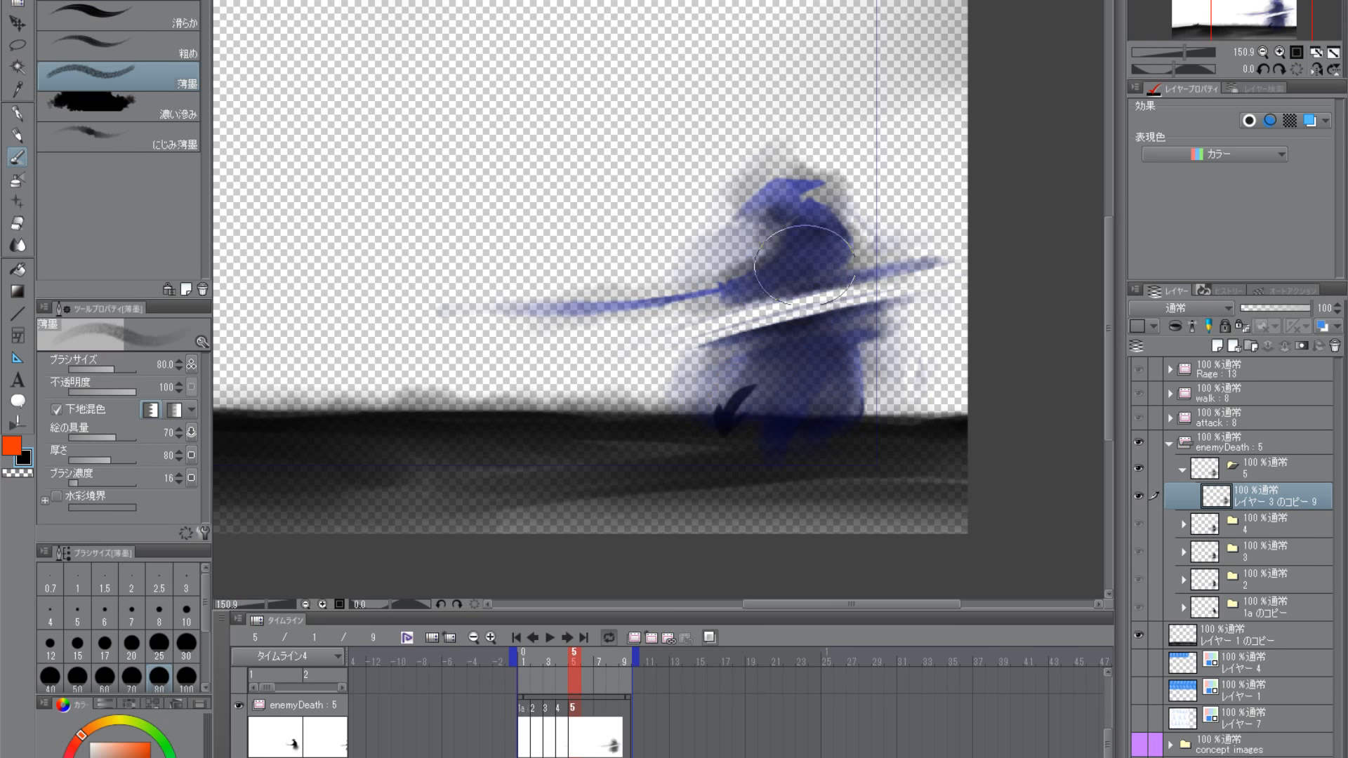
mouse_move(808, 264)
mouse_down()
mouse_move(765, 299)
mouse_move(812, 289)
mouse_move(769, 340)
mouse_move(796, 370)
mouse_move(807, 363)
mouse_move(798, 396)
mouse_move(759, 363)
mouse_up()
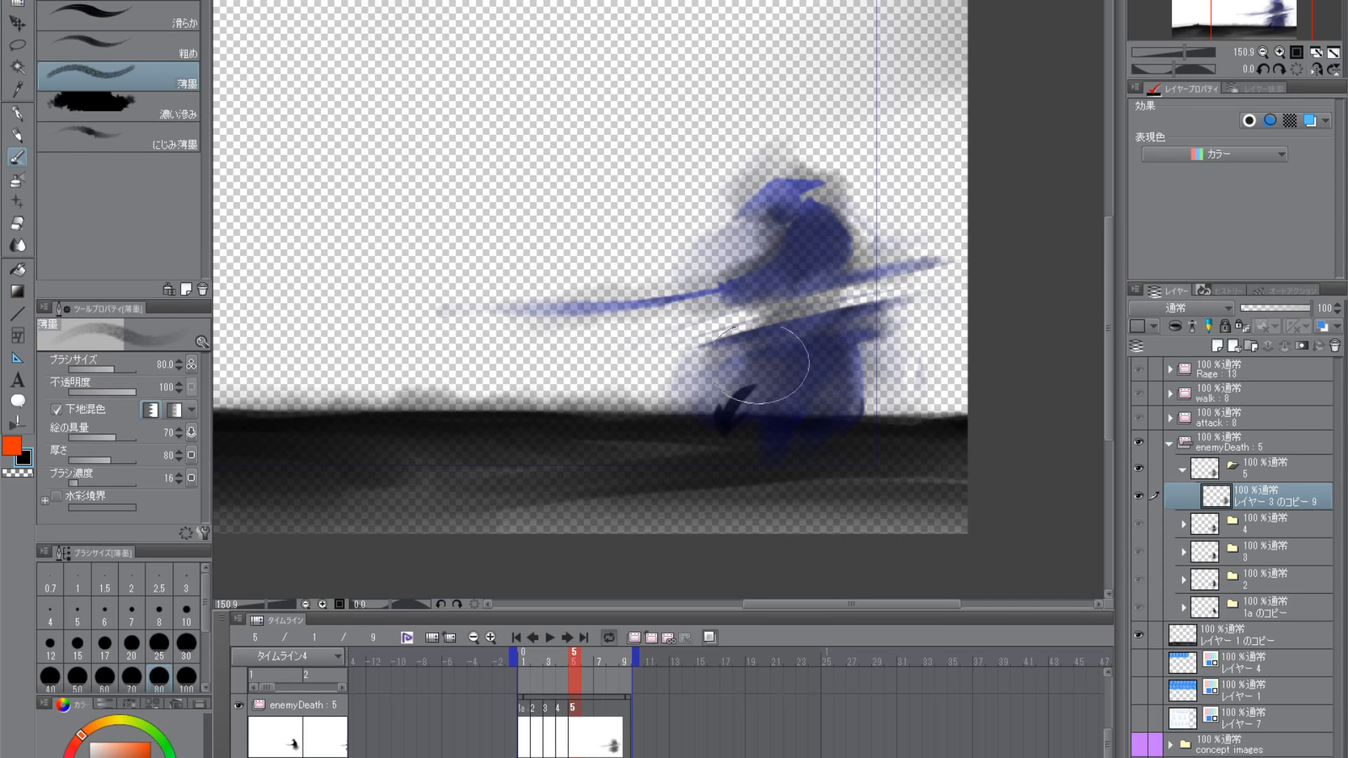
- Clear the diagonal gap between torso and skirt with transparent 色鉛筆 at size 12, undoing the unwanted strokes
click(19, 474)
click(18, 134)
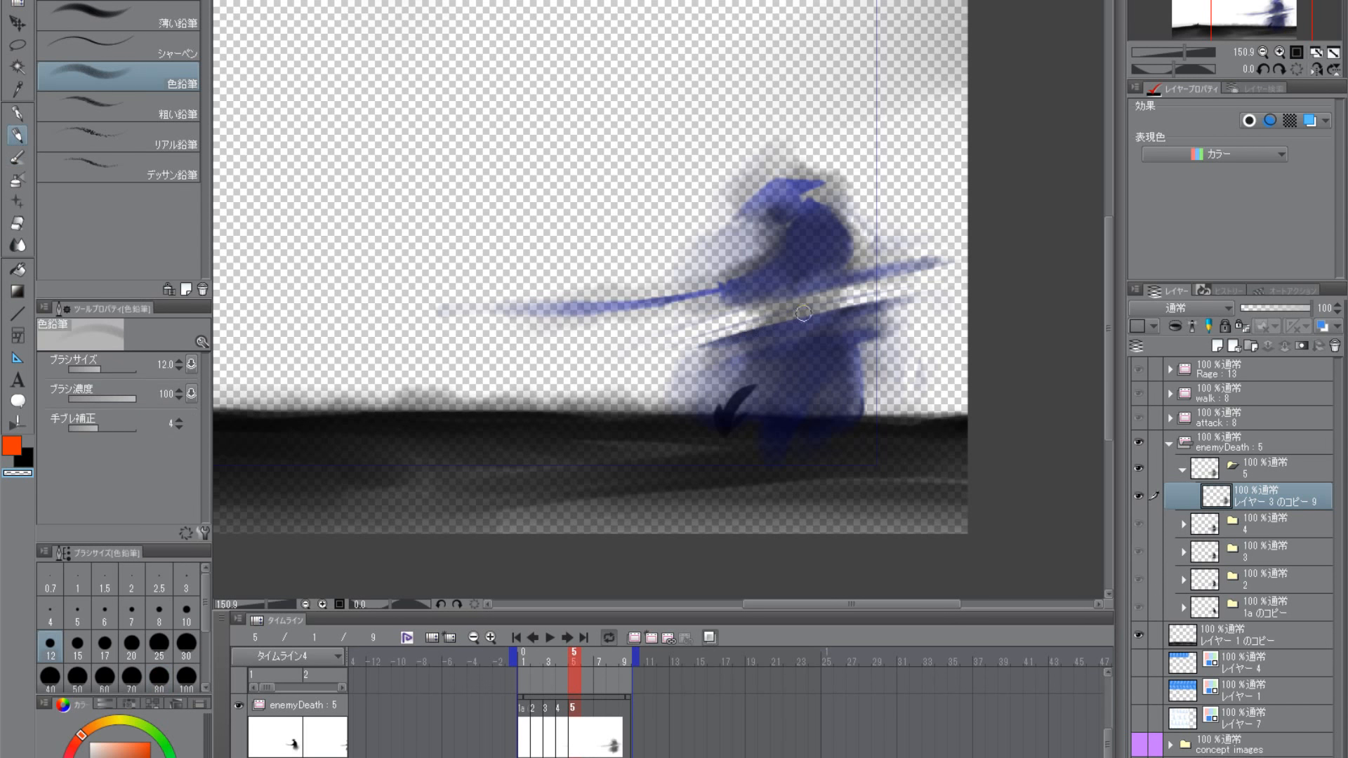
drag(871, 296, 711, 337)
mouse_move(880, 299)
mouse_down()
mouse_move(703, 334)
mouse_move(898, 284)
mouse_move(816, 291)
mouse_move(684, 342)
mouse_up()
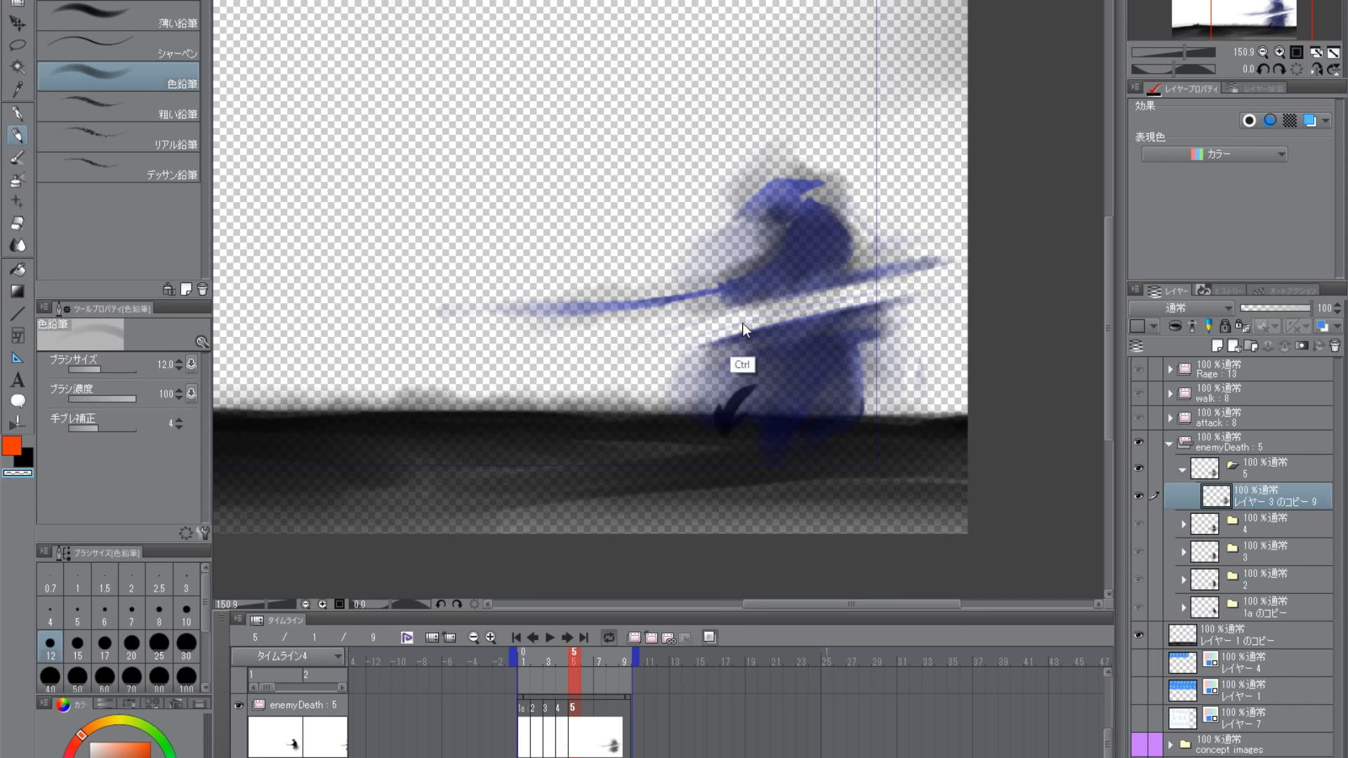
key(ctrl+z)
key(ctrl+z)
mouse_move(872, 295)
mouse_down()
mouse_move(699, 344)
mouse_move(712, 330)
mouse_up()
drag(877, 286, 739, 313)
drag(878, 284, 733, 315)
mouse_move(848, 299)
mouse_down()
mouse_move(735, 329)
mouse_move(975, 265)
mouse_up()
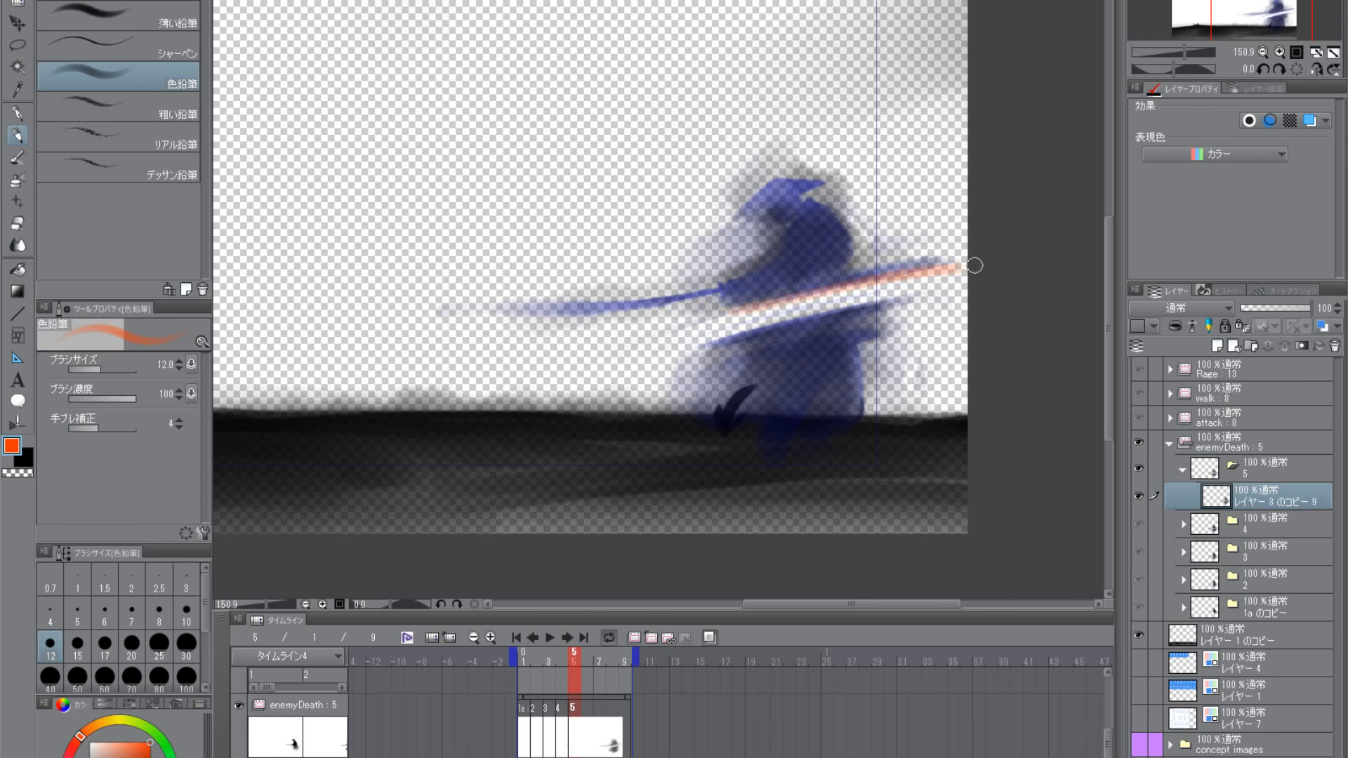
key(ctrl+z)
- Draw a black 色鉛筆 stroke at size 12 along the skirt's cut edge
click(28, 463)
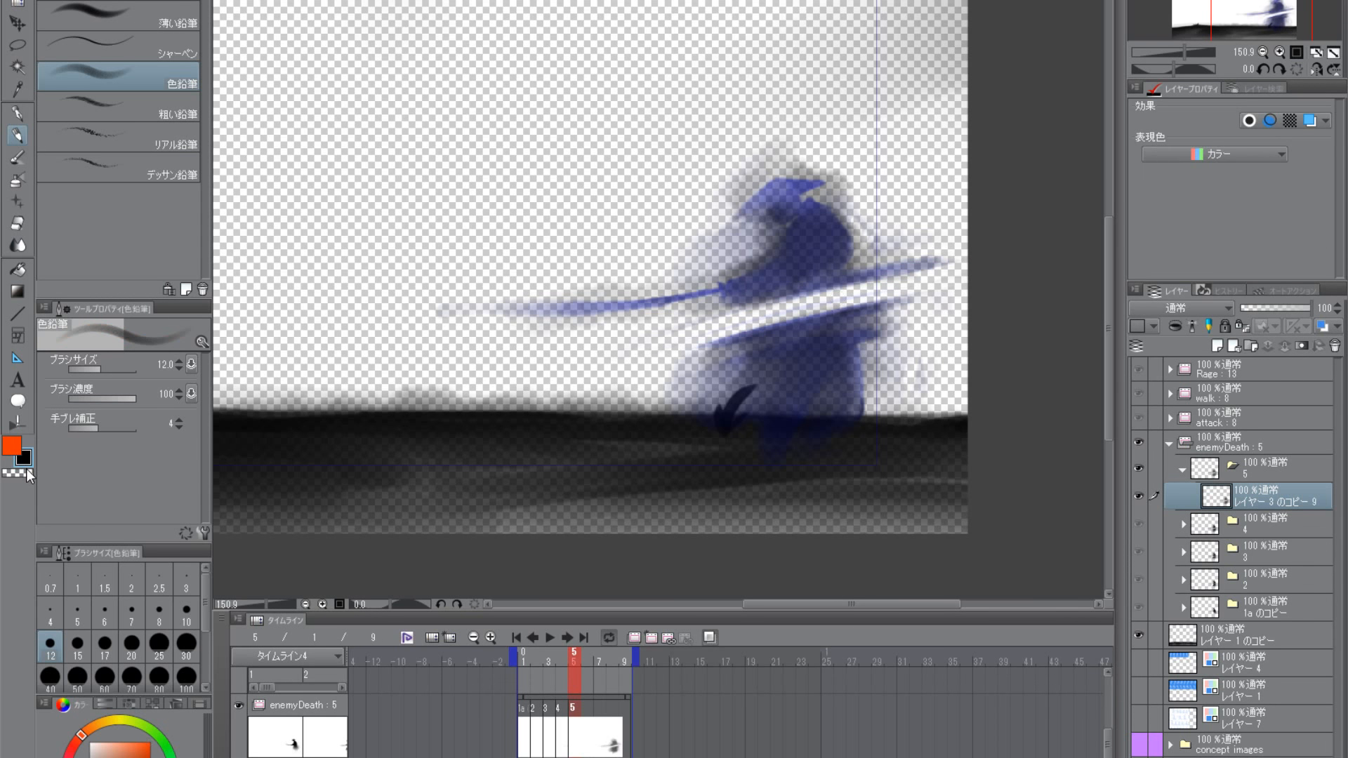
mouse_move(740, 307)
mouse_down()
mouse_move(948, 261)
mouse_move(699, 329)
mouse_up()
key(ctrl+z)
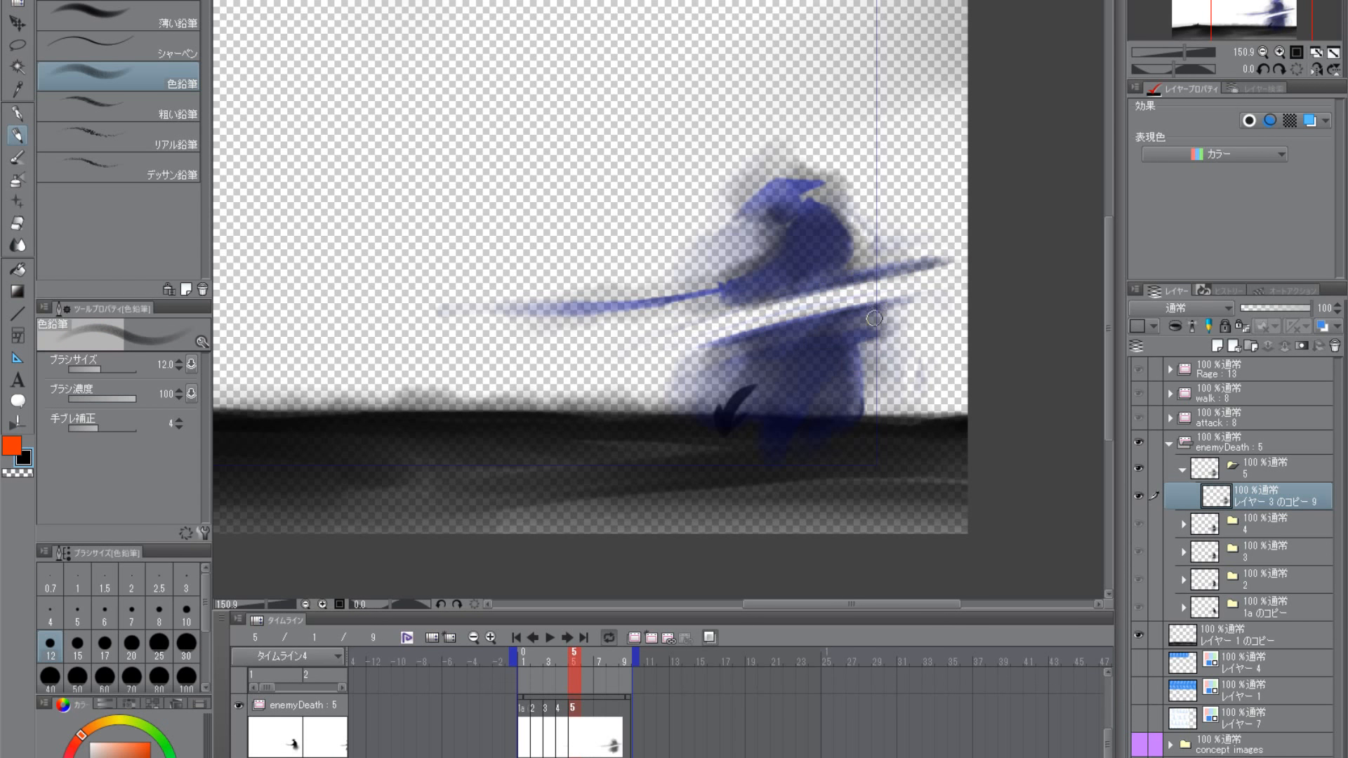
mouse_move(901, 302)
mouse_down()
mouse_move(702, 348)
mouse_move(892, 313)
mouse_move(686, 367)
mouse_up()
- Thin the upper and lower cut streaks with transparent 色鉛筆 strokes along their edges
click(23, 474)
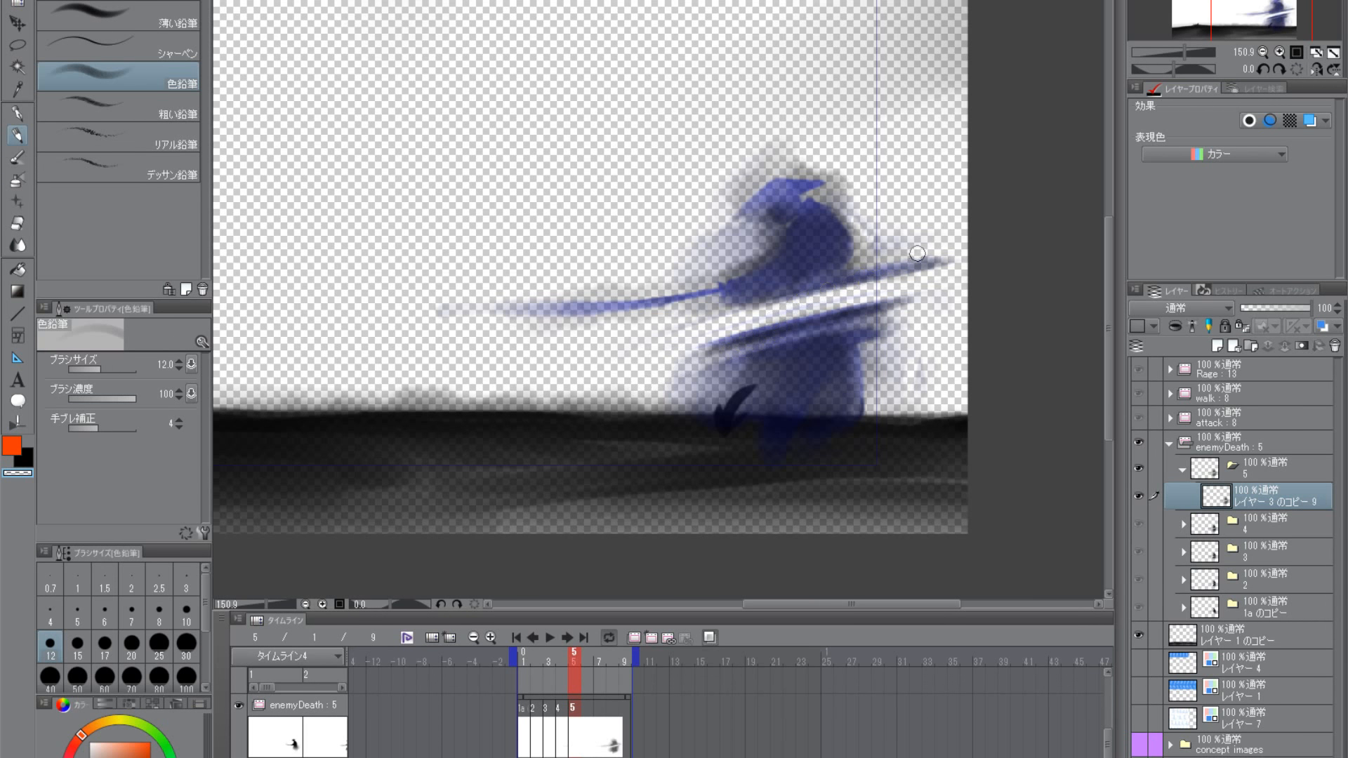
mouse_move(917, 253)
mouse_down()
mouse_move(739, 295)
mouse_move(789, 283)
mouse_up()
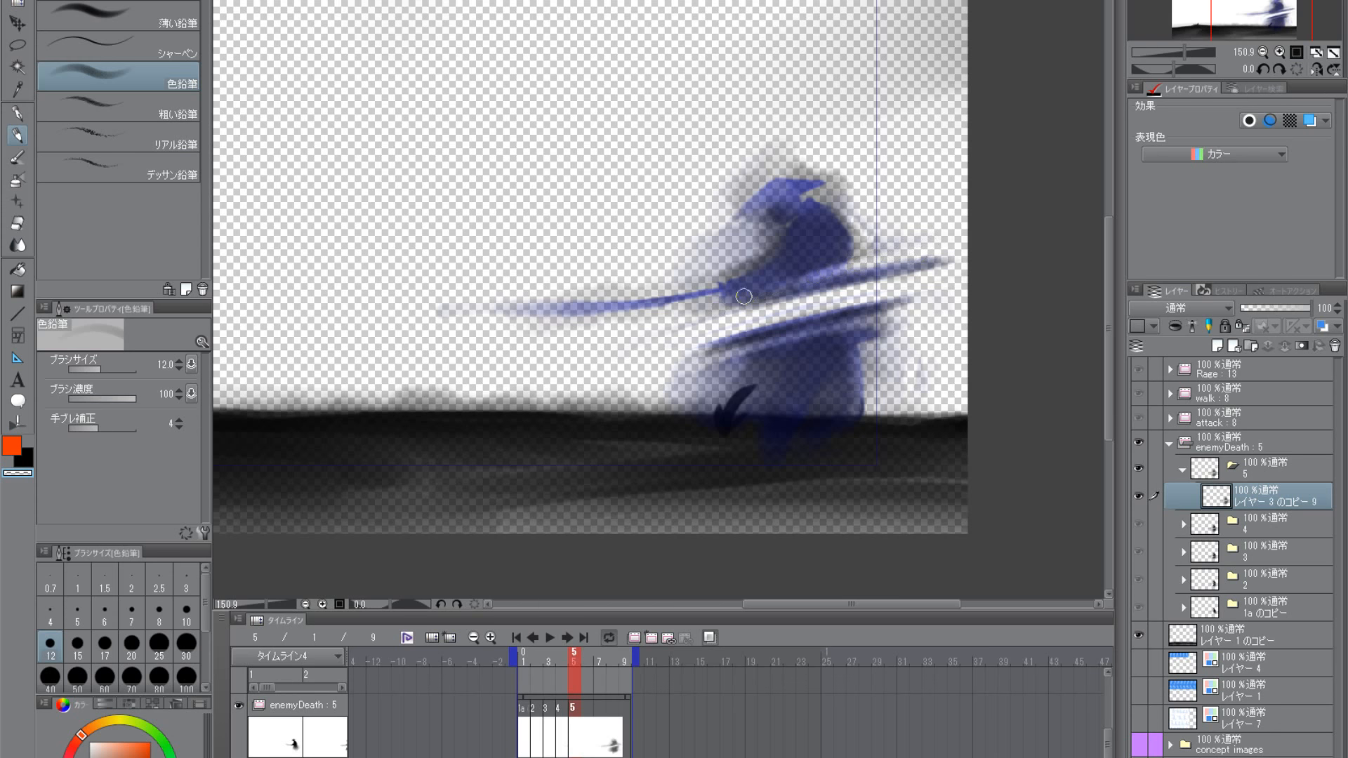
drag(953, 262, 781, 316)
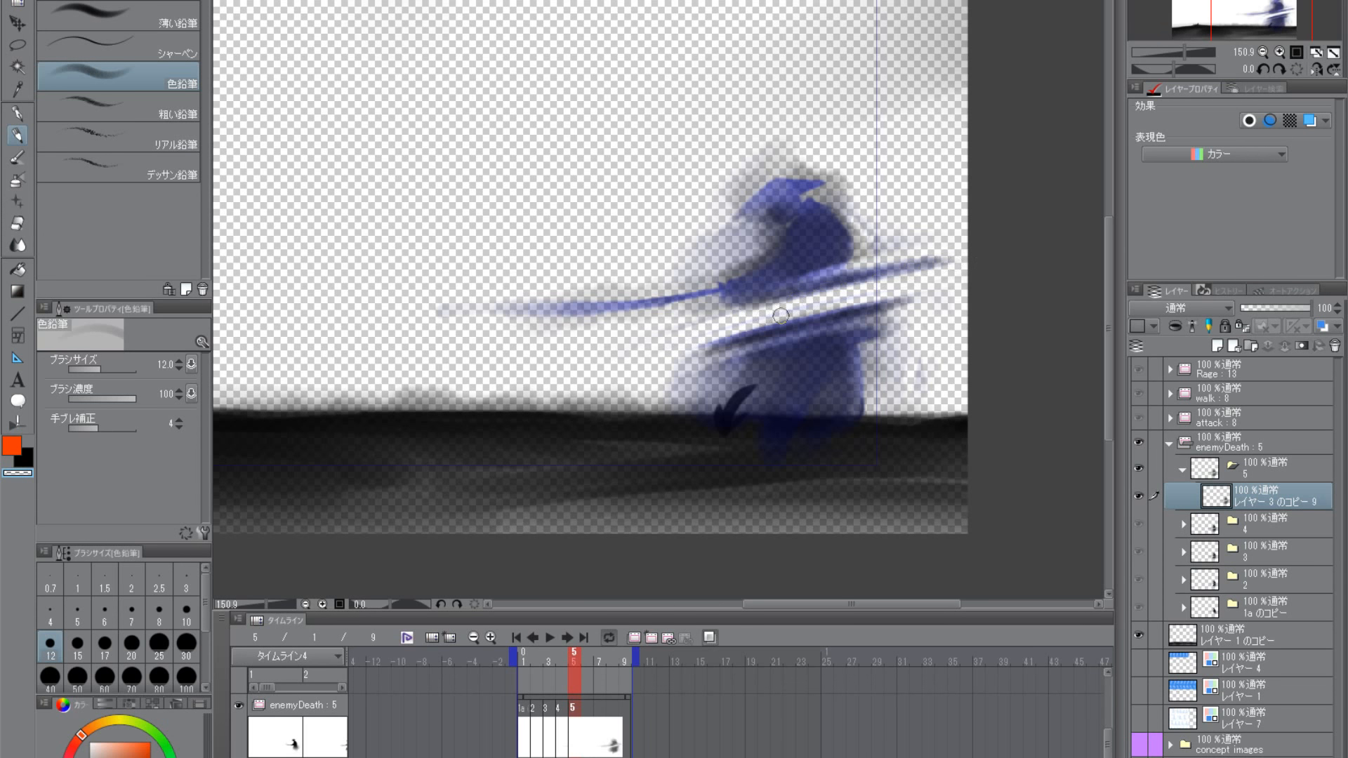
drag(924, 253, 874, 264)
mouse_move(972, 251)
mouse_down()
mouse_move(887, 263)
mouse_move(699, 351)
mouse_up()
drag(911, 294, 695, 340)
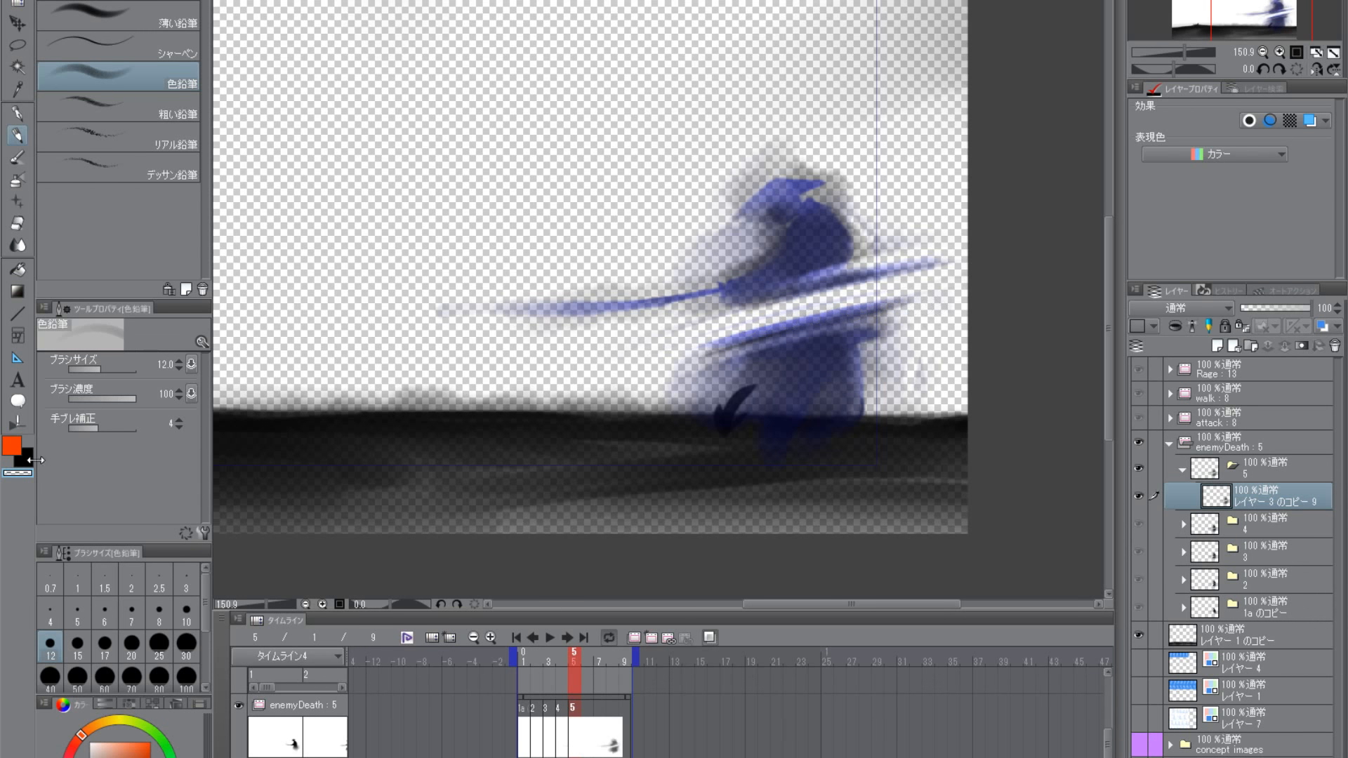
- Try to extend the lower cut streak past the skirt's front with a black 色鉛筆 stroke
key(c)
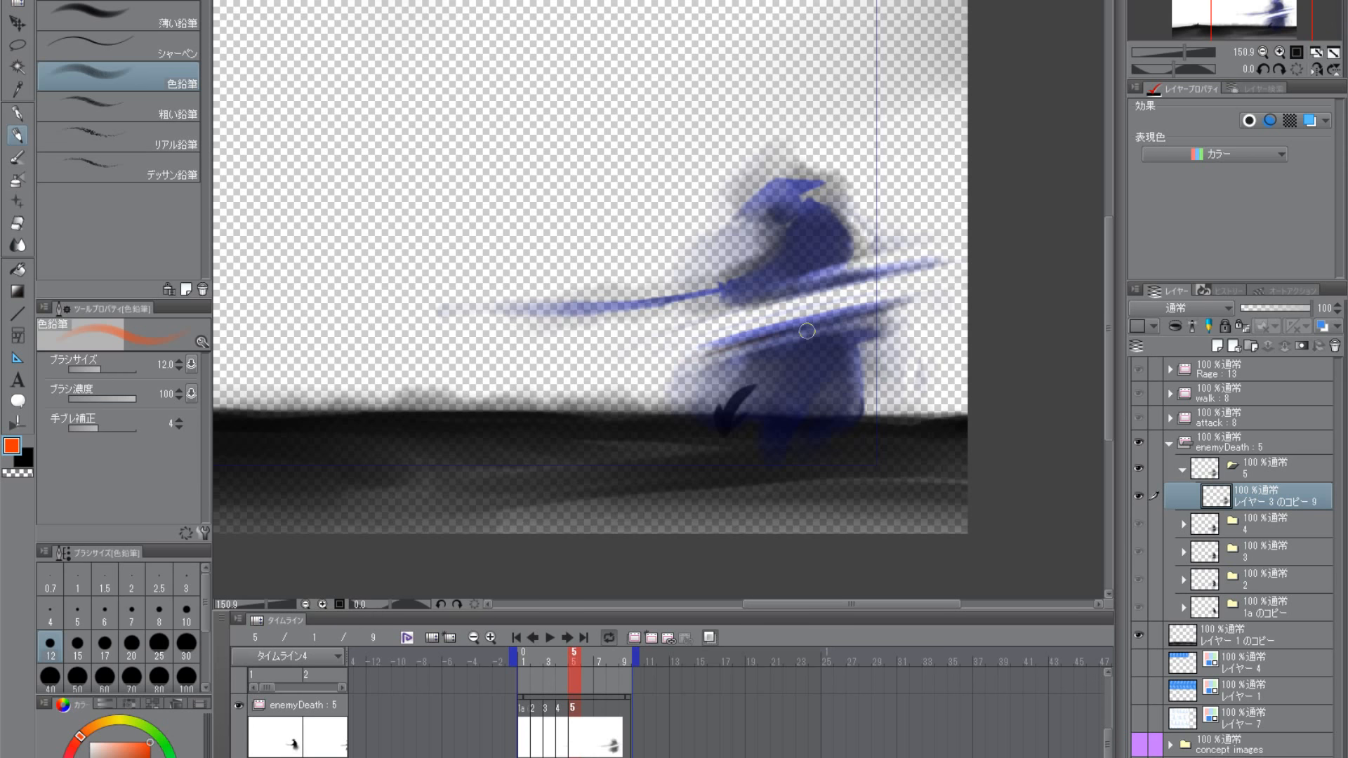
click(30, 454)
drag(797, 328, 650, 368)
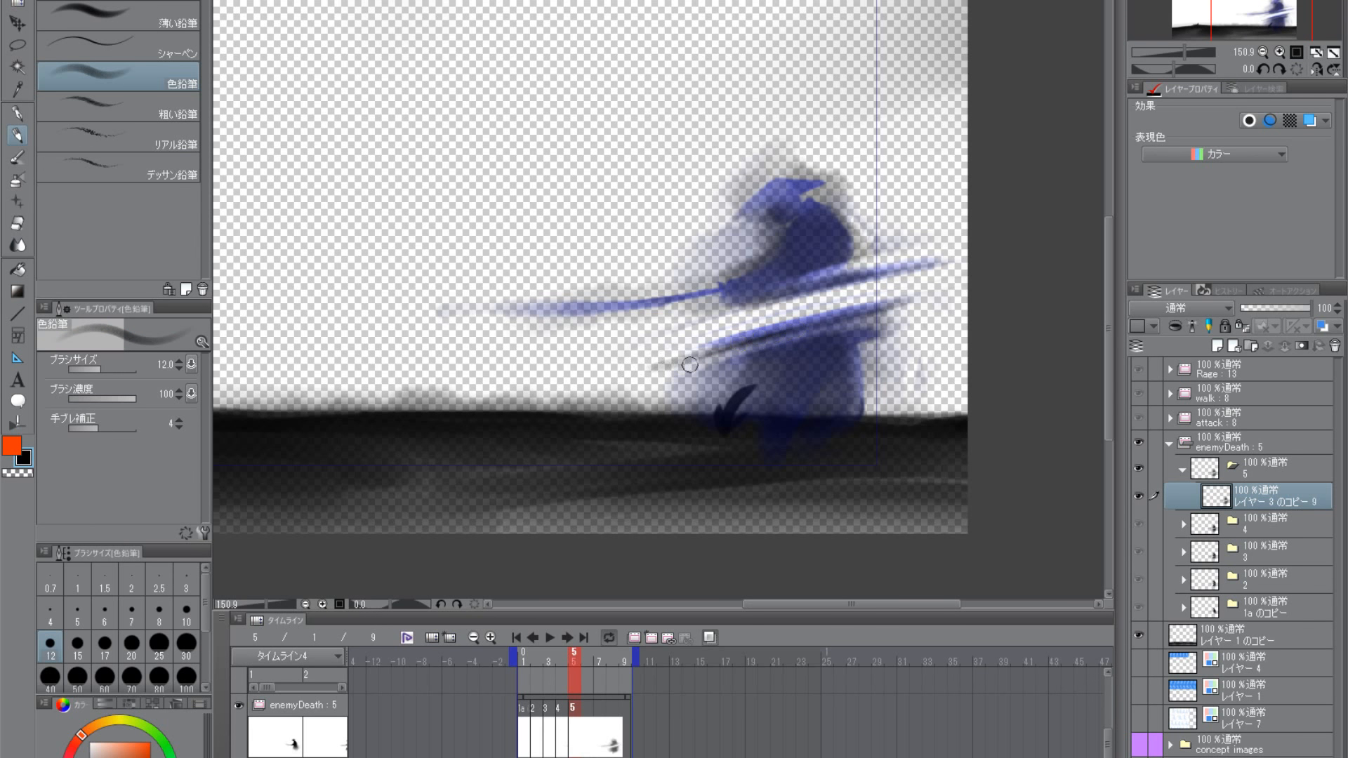
key(ctrl+z)
drag(890, 304, 649, 367)
key(ctrl+z)
- Draw a black stroke along the lower cut streak with the 滑らか brush at size 25, redoing the first attempt
click(21, 158)
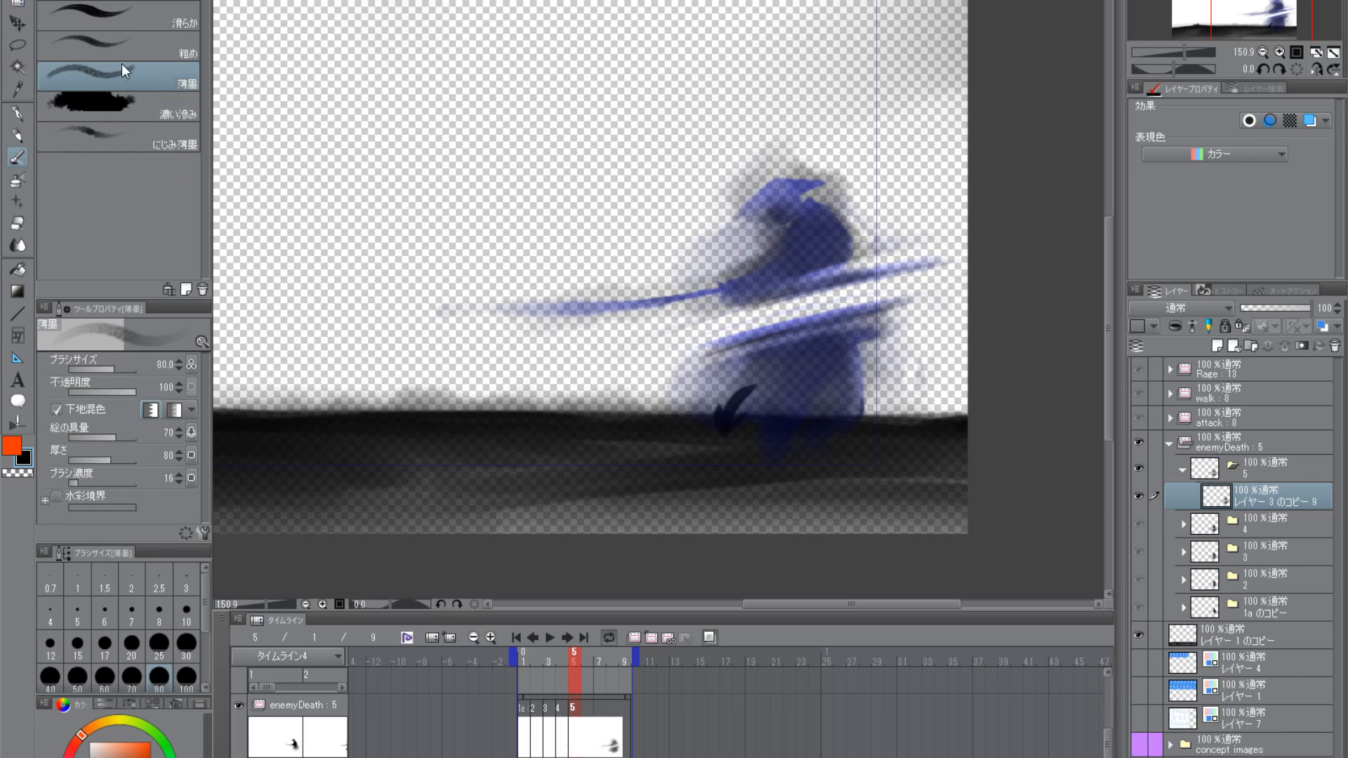
click(129, 21)
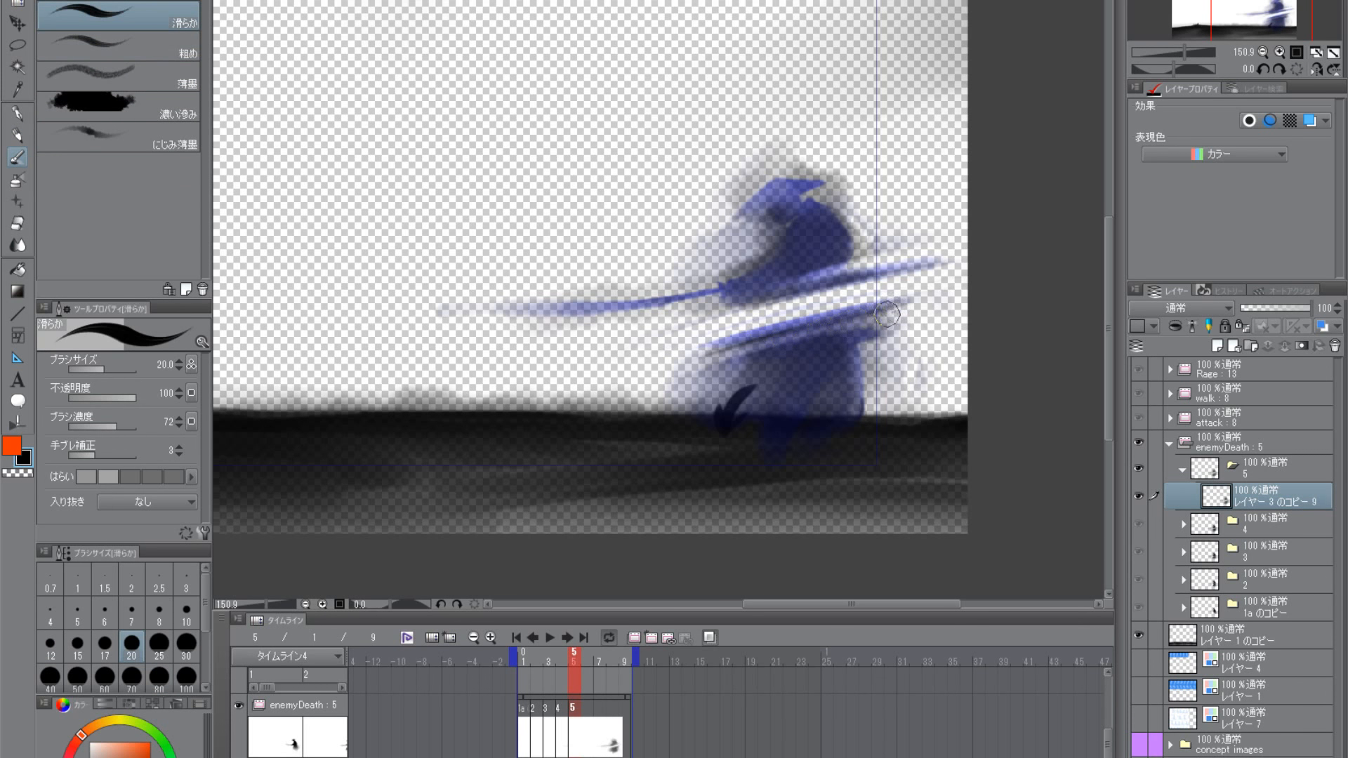
key(bracketright)
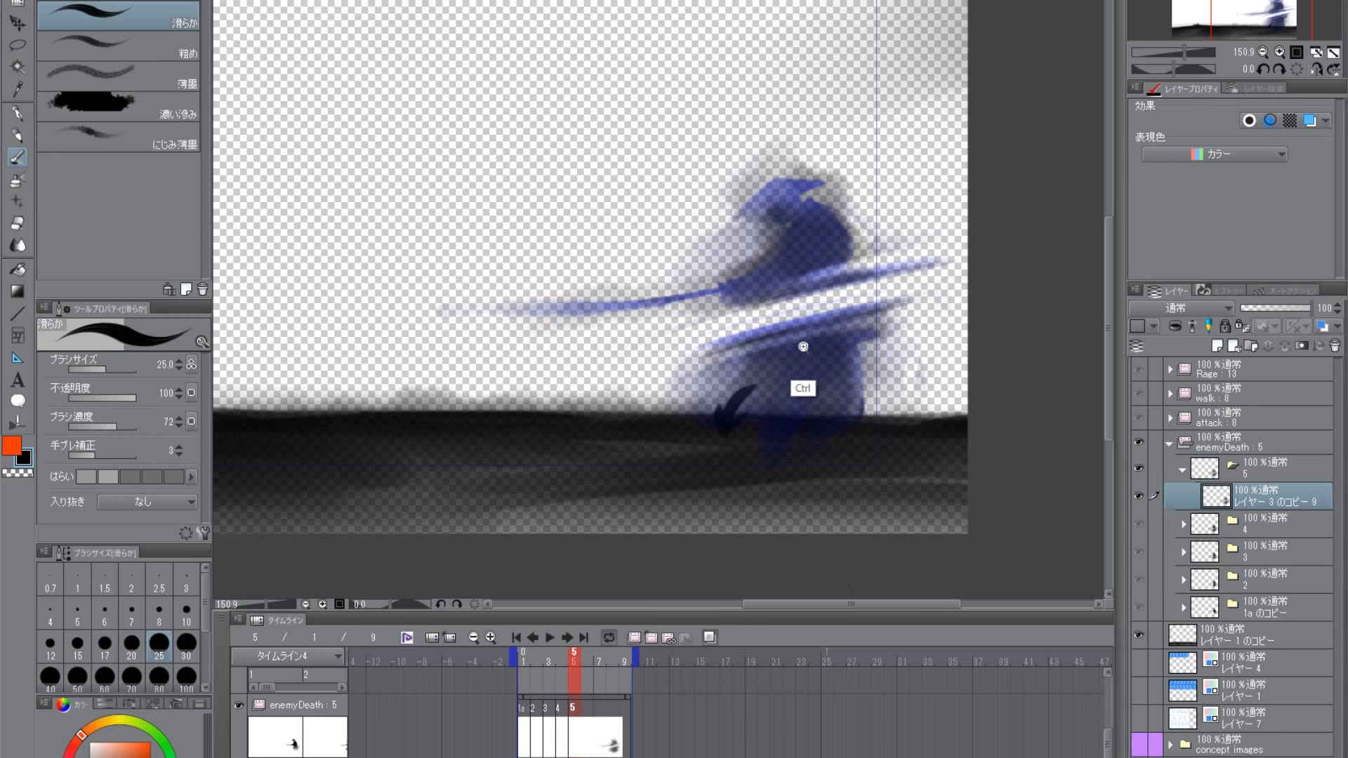
scroll(807, 379, up, 2)
drag(853, 351, 799, 377)
drag(900, 309, 763, 344)
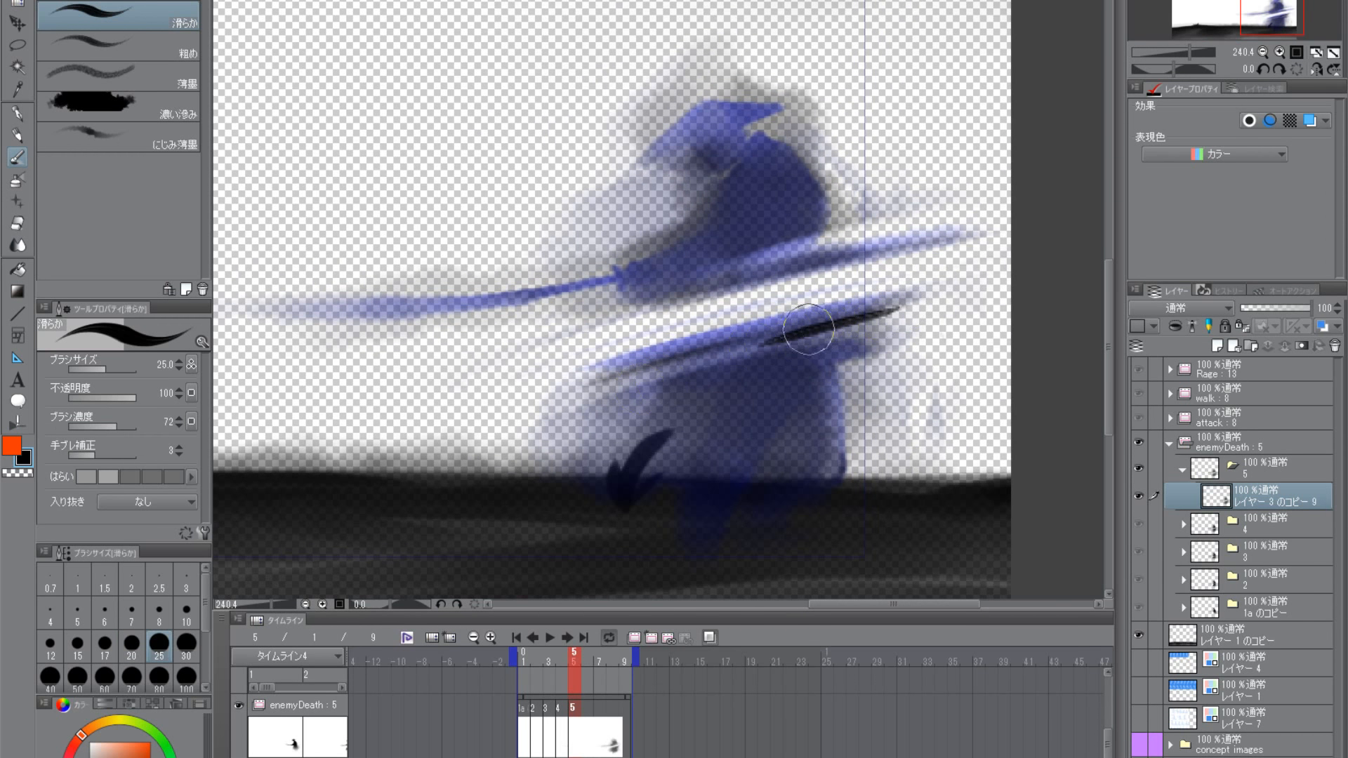
key(ctrl+z)
drag(896, 303, 558, 389)
- Paint black 滑らか strokes along the skirt's cut edge below the lower streak, undoing the unwanted ones
drag(814, 327, 575, 406)
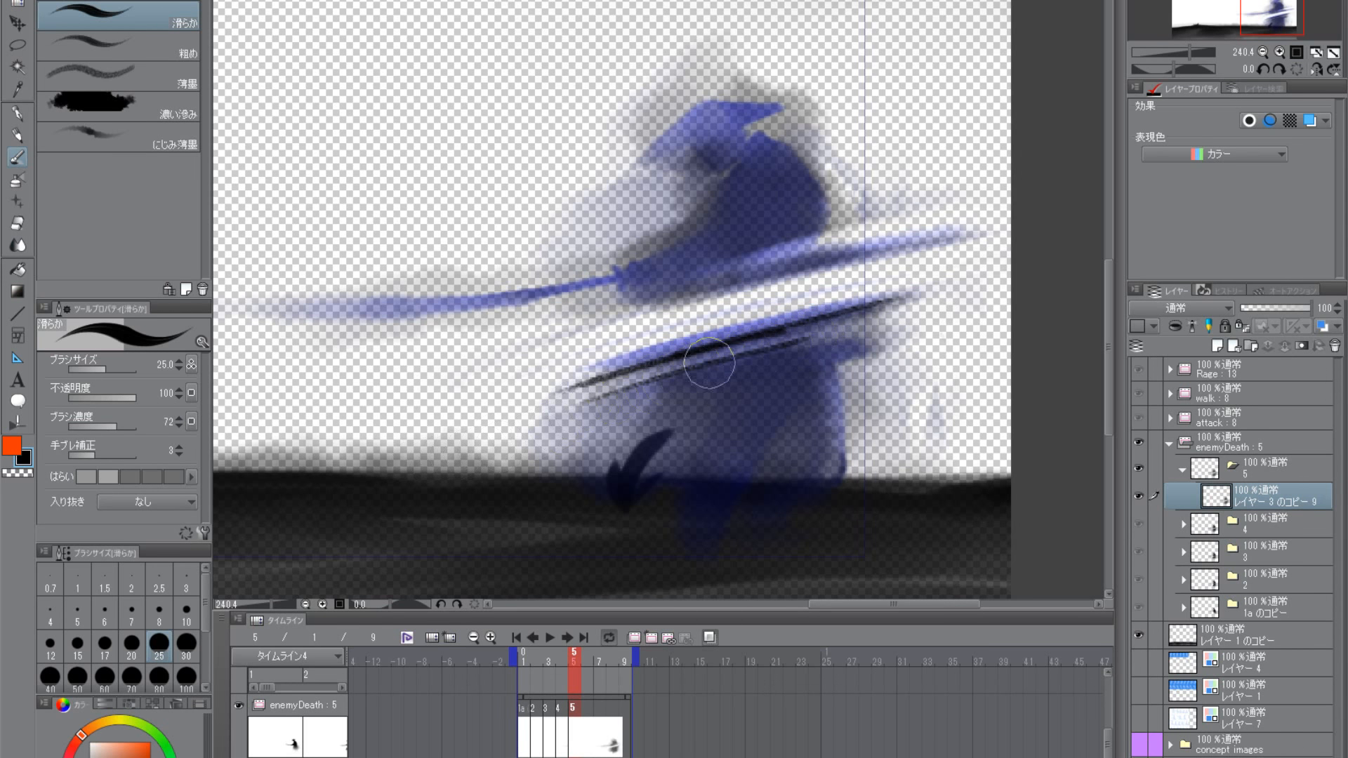
key(ctrl+z)
drag(814, 329, 527, 427)
key(ctrl+z)
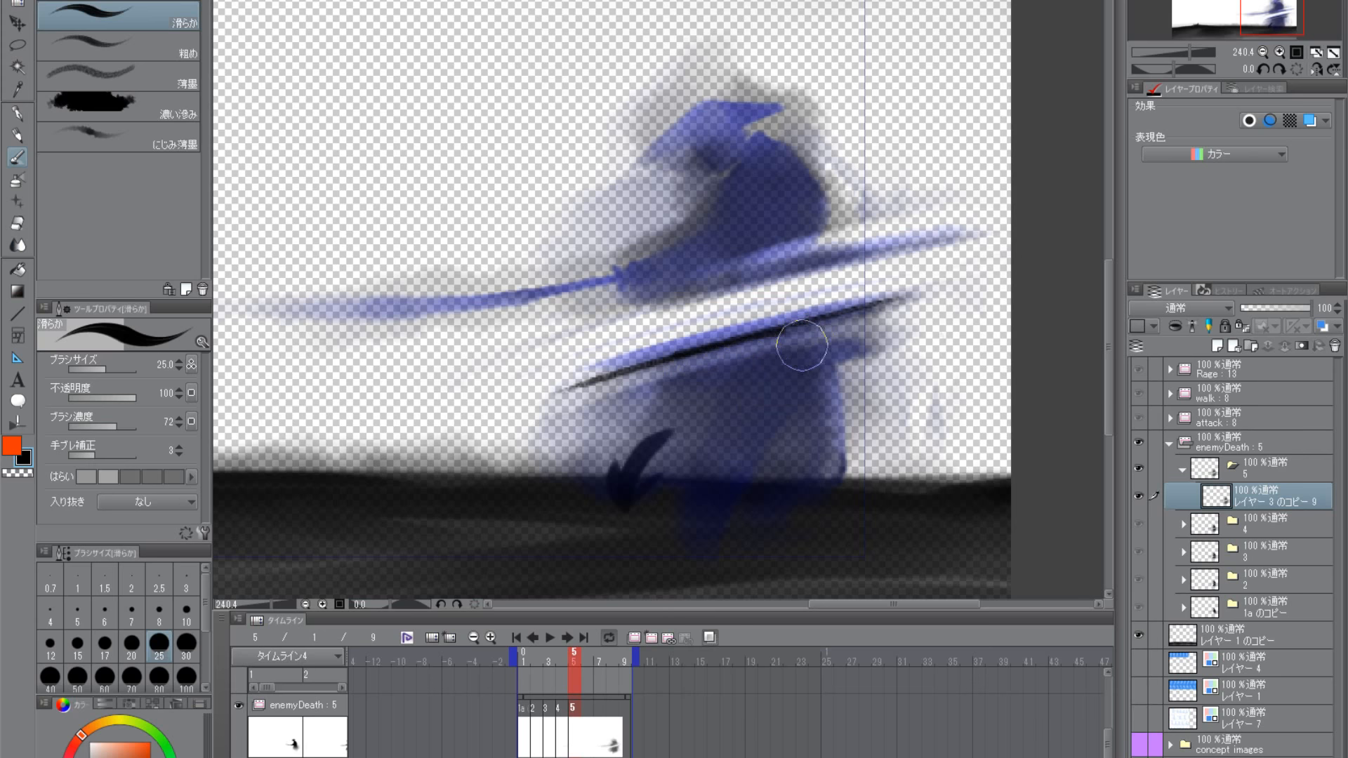
drag(798, 349, 534, 431)
drag(836, 351, 599, 391)
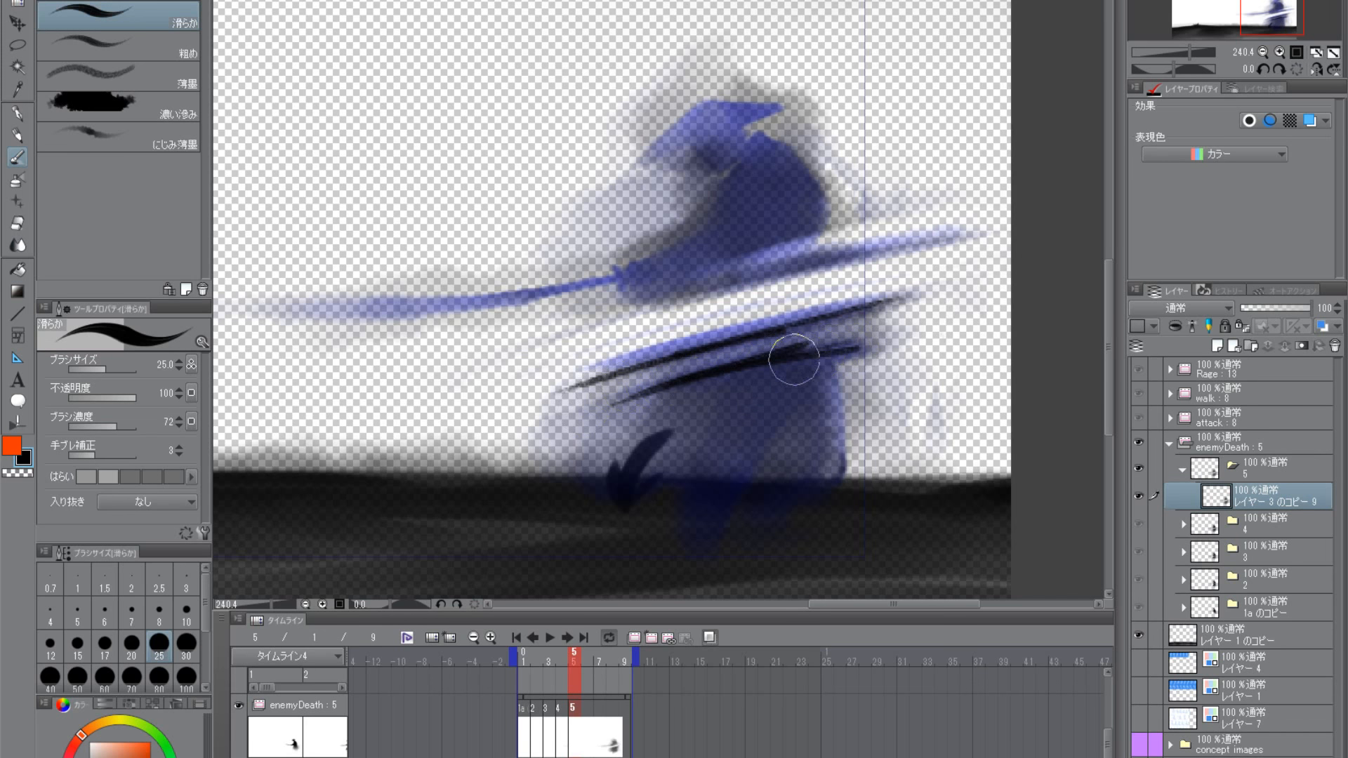
key(ctrl+z)
mouse_move(740, 362)
mouse_down()
mouse_move(855, 343)
mouse_move(698, 383)
mouse_move(806, 340)
mouse_move(776, 338)
mouse_move(568, 390)
mouse_up()
key(ctrl+z)
key(ctrl+z)
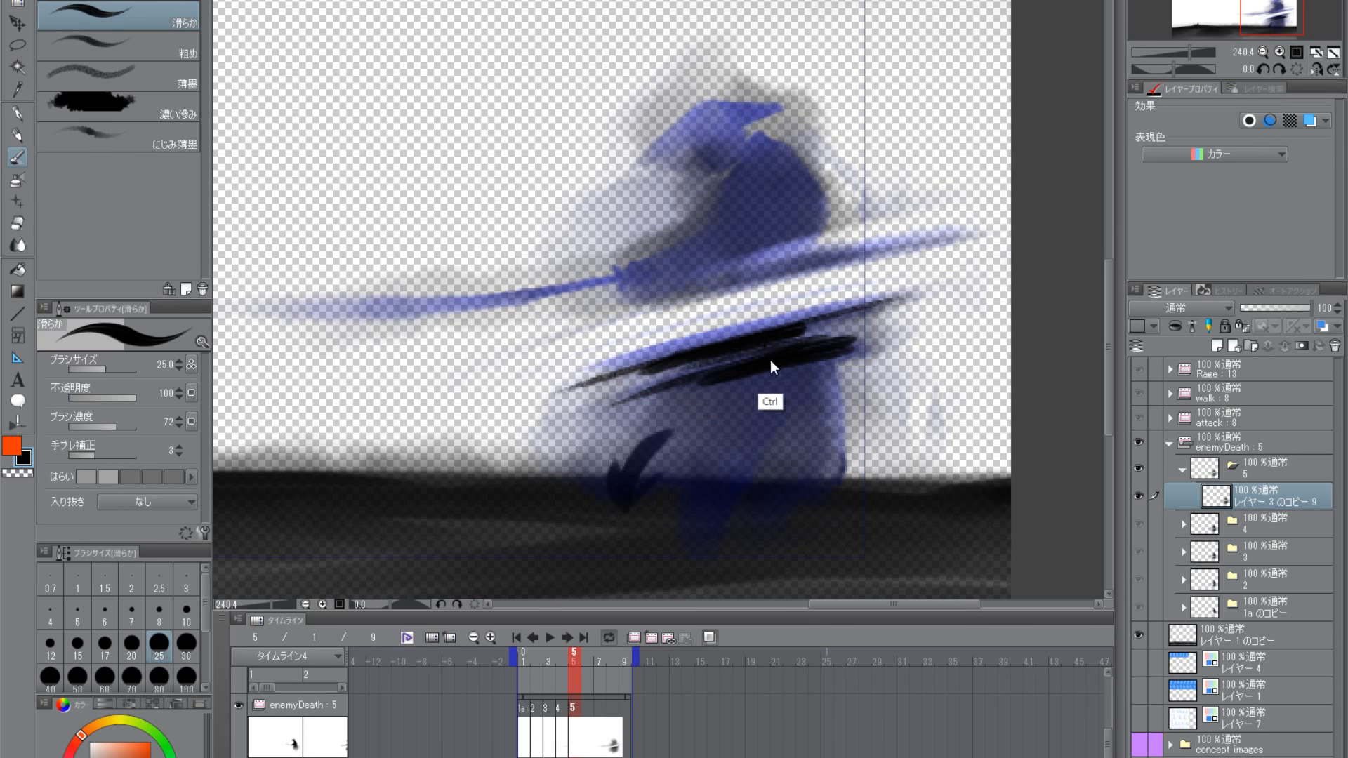
- Join the skirt's cut edge to the lower cut streak with black strokes tapering to a point past the skirt's front
key(ctrl+z)
drag(789, 349, 563, 389)
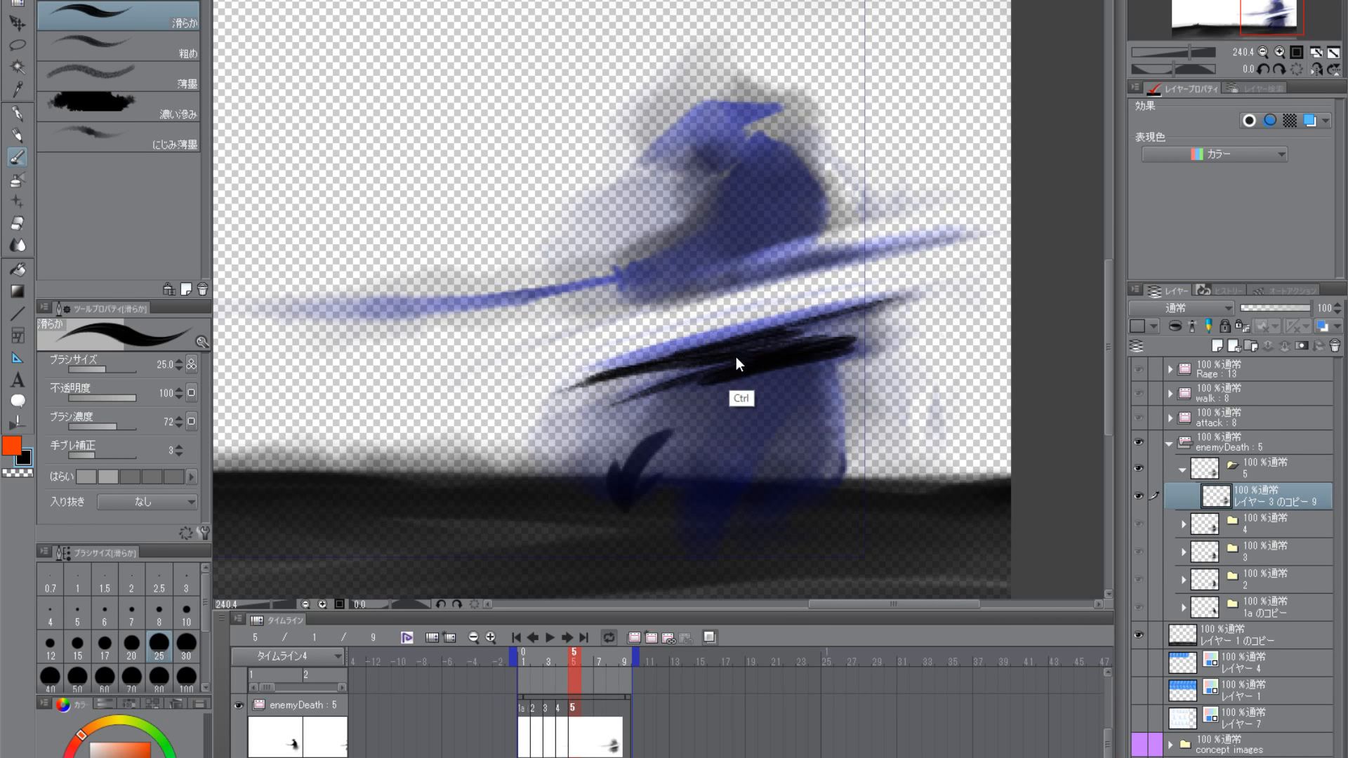
key(ctrl+z)
drag(766, 348, 506, 410)
key(ctrl+z)
drag(763, 347, 529, 400)
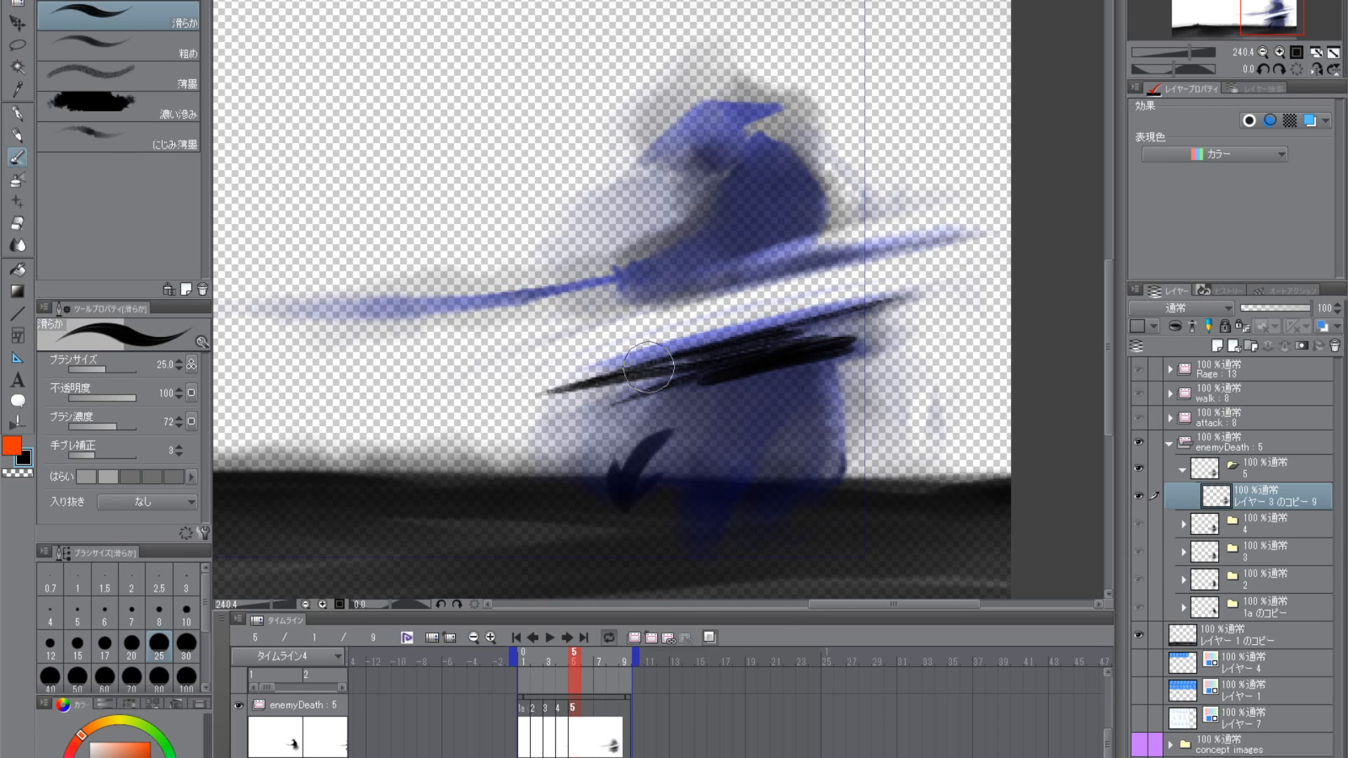
mouse_move(649, 367)
mouse_down()
mouse_move(598, 381)
mouse_move(839, 313)
mouse_up()
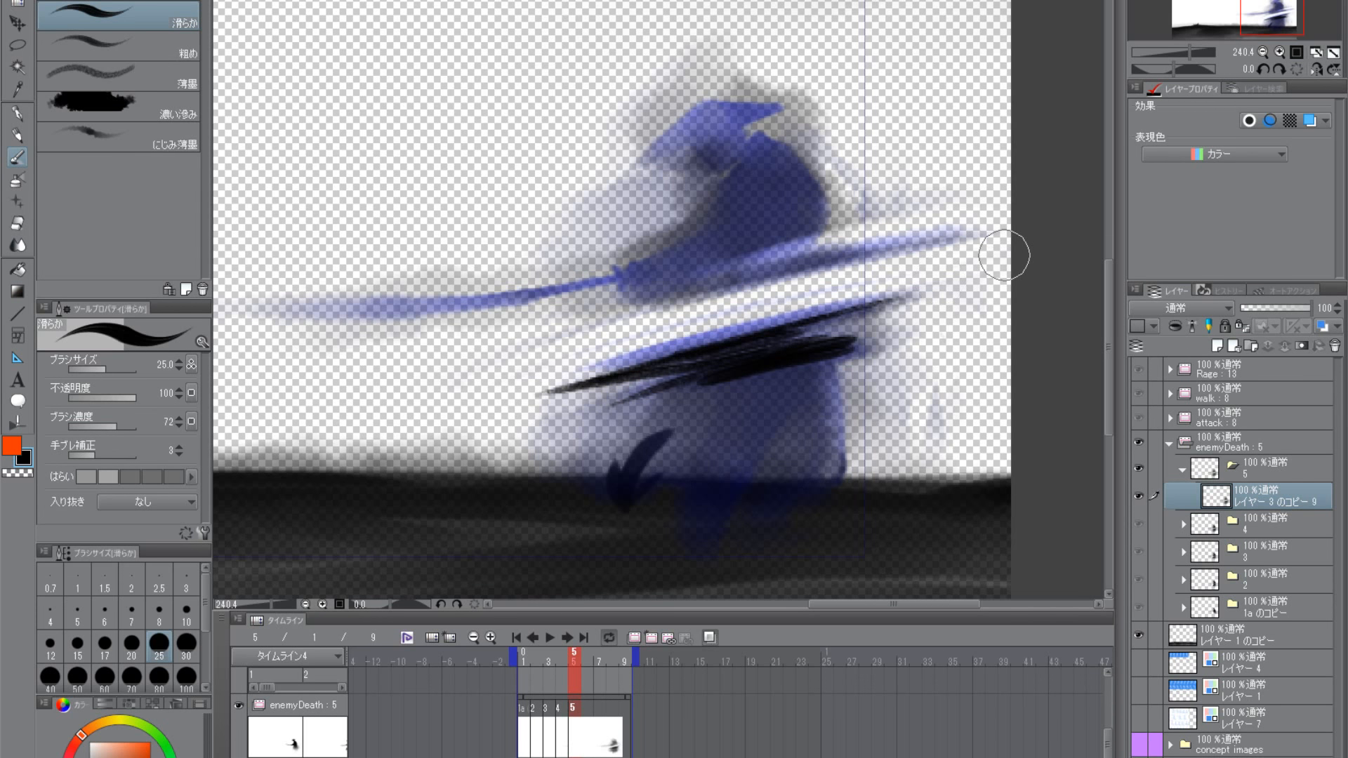
- Draw black strokes along the upper cut streak and paint a dark patch on the lower torso above it
drag(662, 305, 948, 240)
key(ctrl+z)
drag(662, 308, 958, 237)
drag(635, 312, 928, 235)
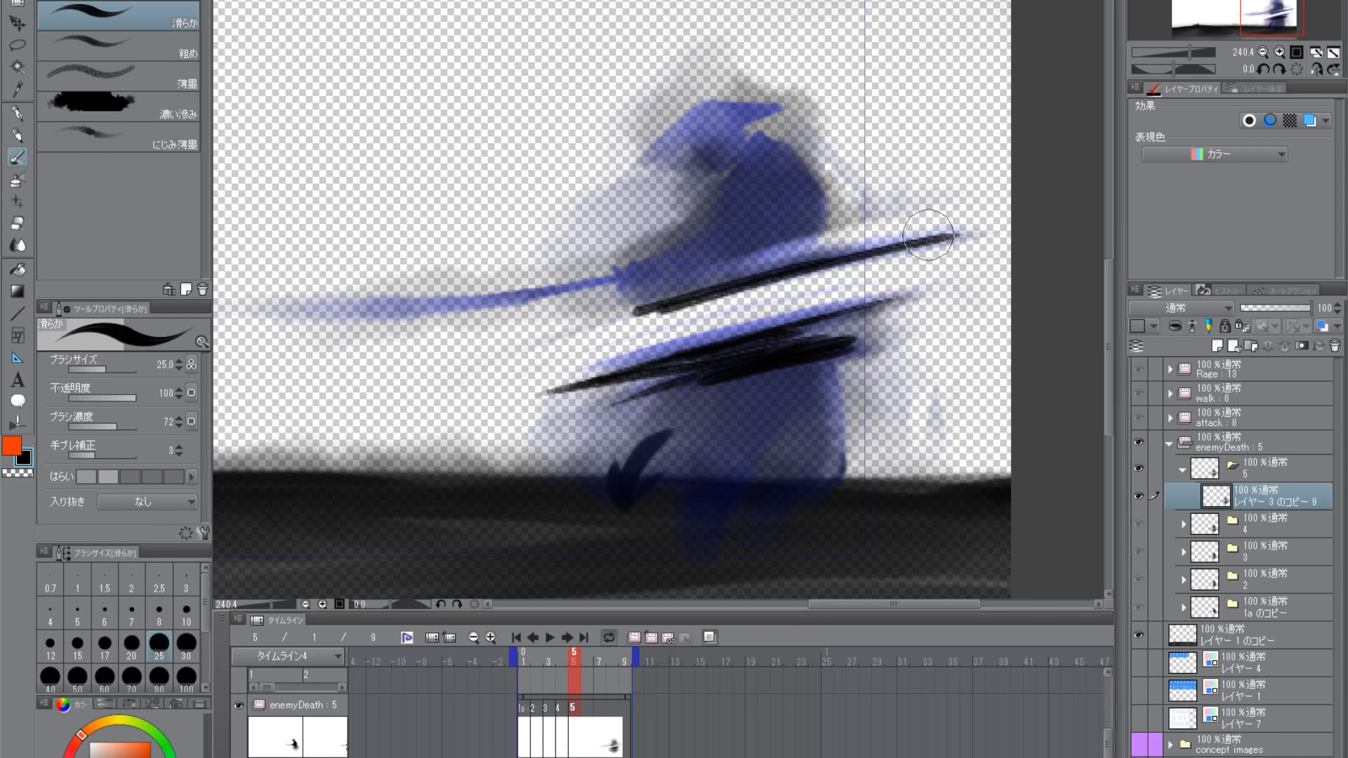
key(ctrl+z)
drag(662, 308, 782, 271)
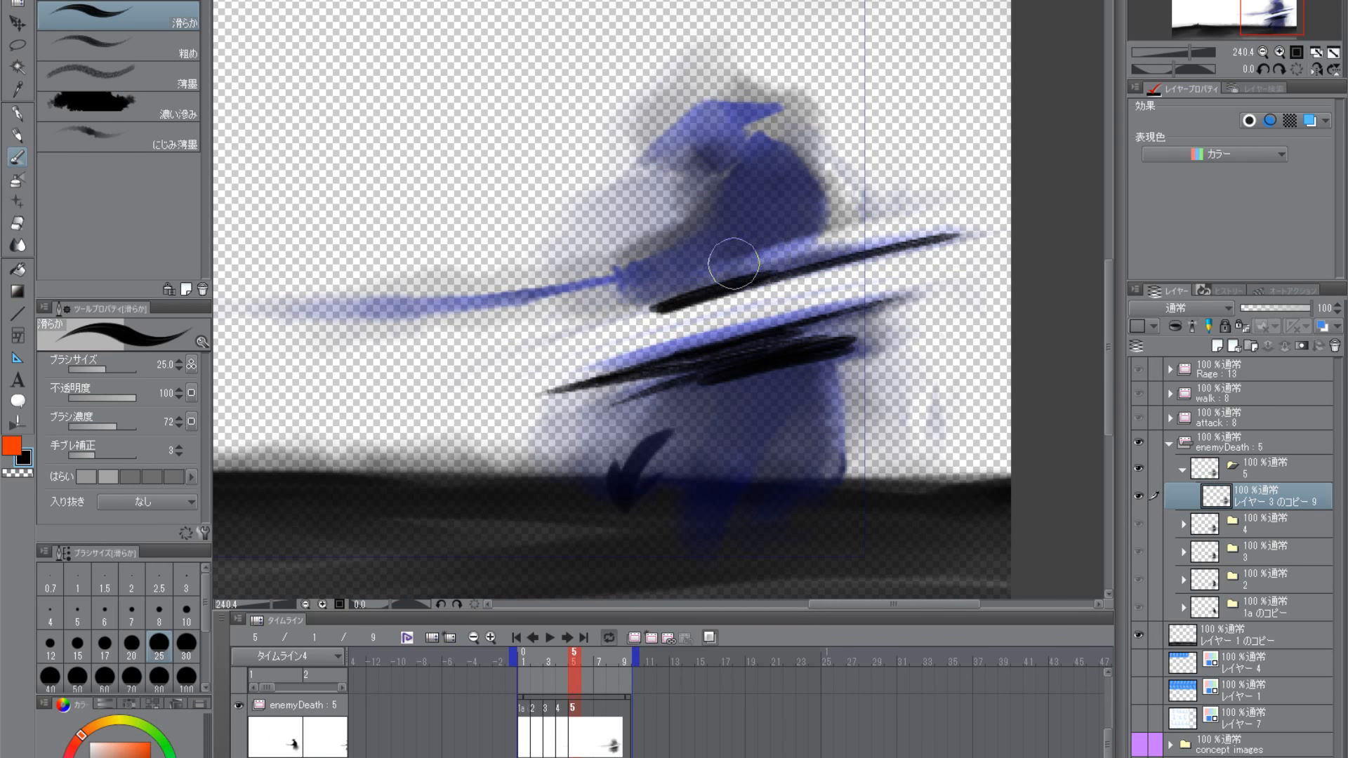
mouse_move(806, 210)
mouse_down()
mouse_move(787, 240)
mouse_move(799, 233)
mouse_move(762, 240)
mouse_move(803, 215)
mouse_move(718, 259)
mouse_move(786, 202)
mouse_move(679, 294)
mouse_move(831, 248)
mouse_up()
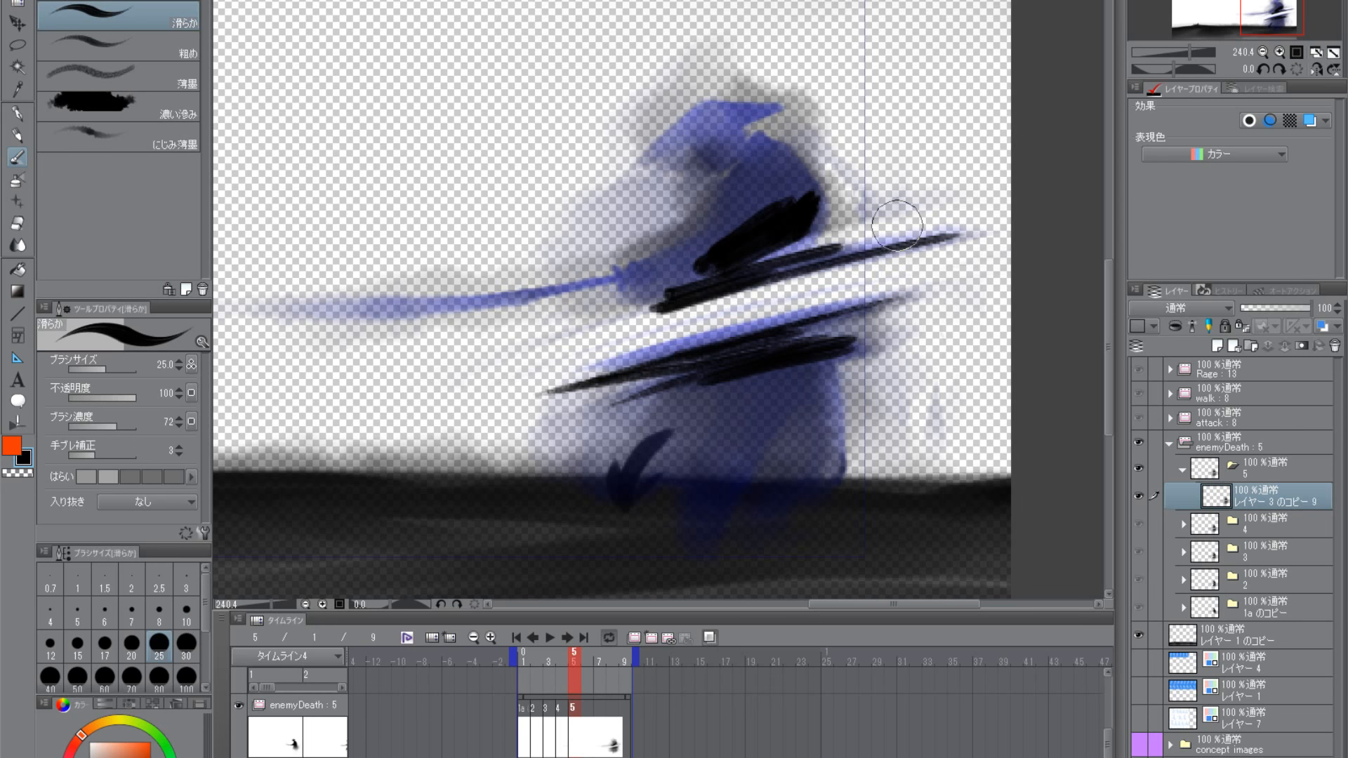
- Switch to the 粗め brush at size 17 with black as the drawing colour
click(22, 474)
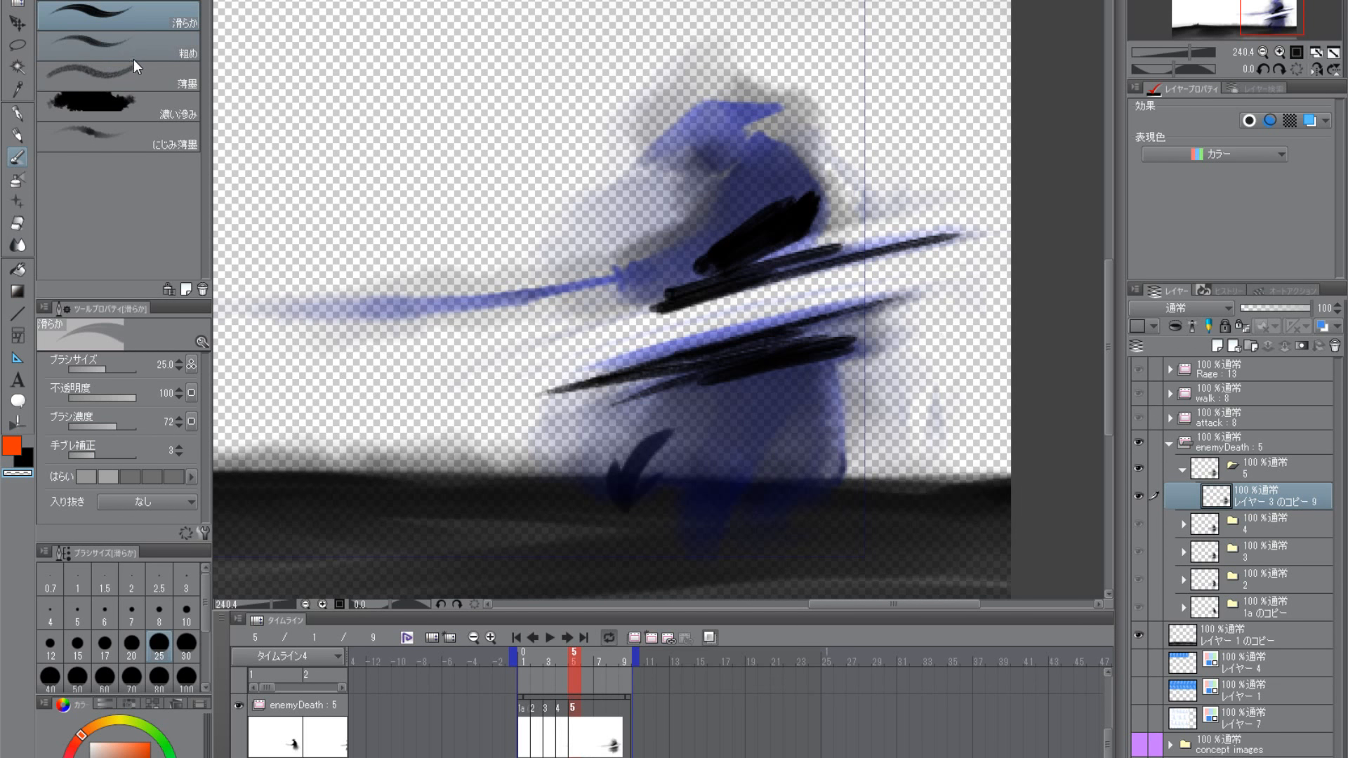
click(138, 50)
click(27, 456)
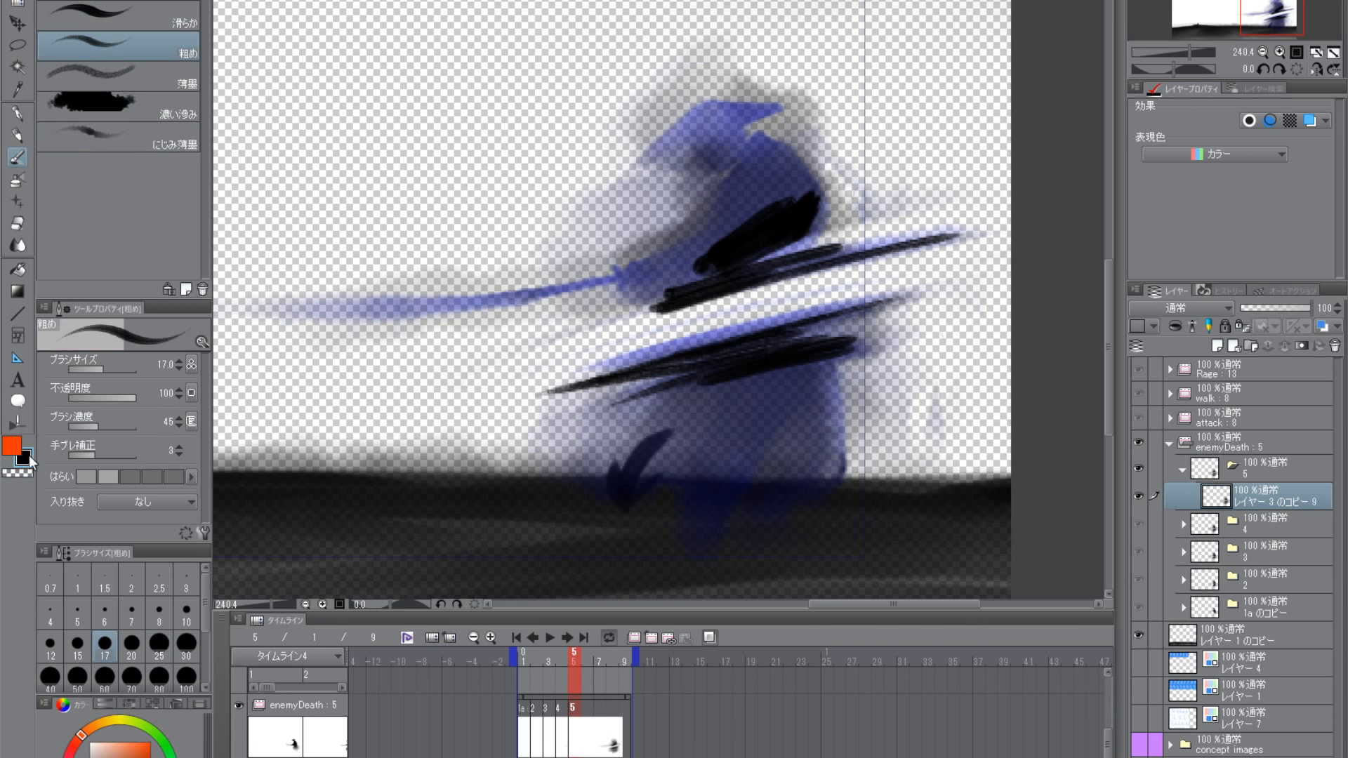
drag(747, 276, 605, 323)
mouse_move(714, 290)
mouse_down()
mouse_move(597, 328)
mouse_move(905, 244)
mouse_up()
key(ctrl+z)
key(ctrl+z)
key(ctrl+z)
key(ctrl+z)
drag(888, 305, 555, 386)
drag(851, 314, 570, 388)
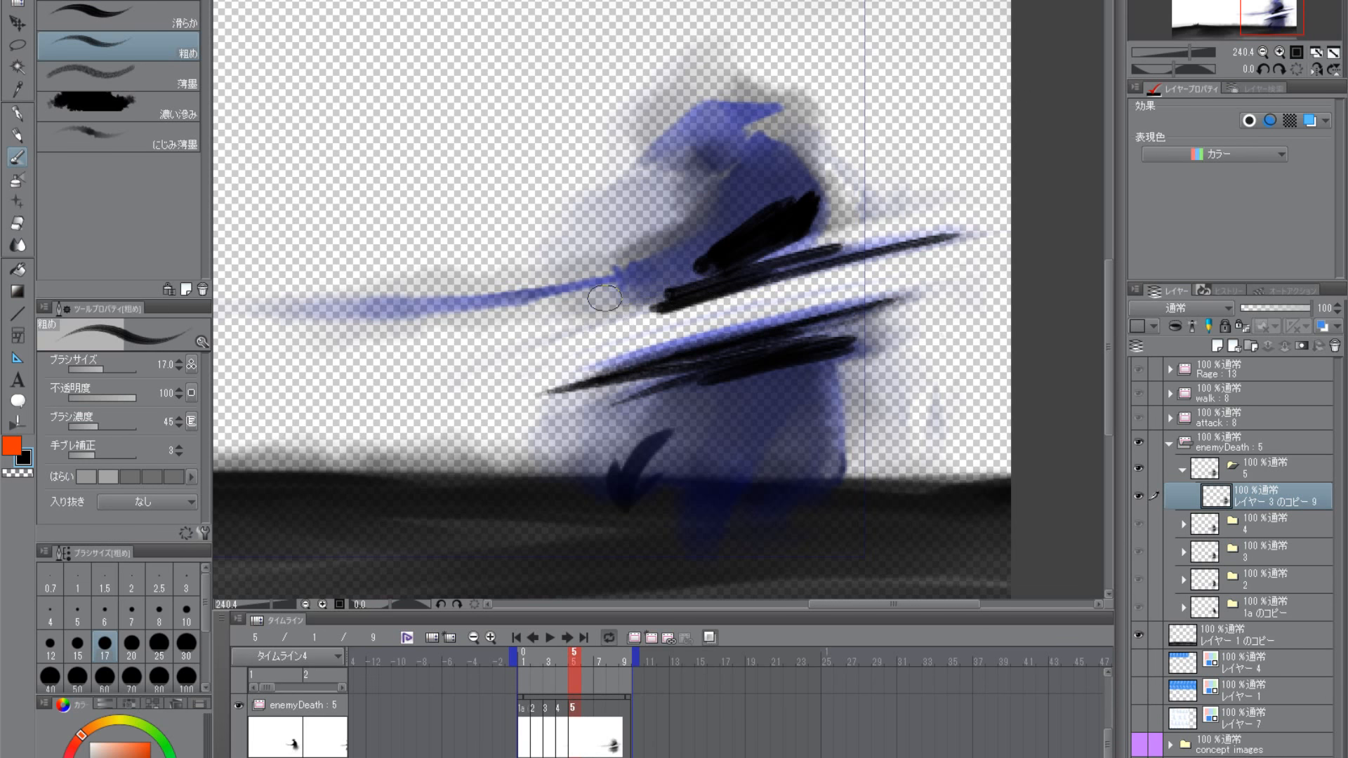
- Thin the black cut streaks with transparent 粗め strokes at size 17 along their edges
click(22, 475)
mouse_move(667, 309)
mouse_down()
mouse_move(945, 247)
mouse_move(576, 388)
mouse_up()
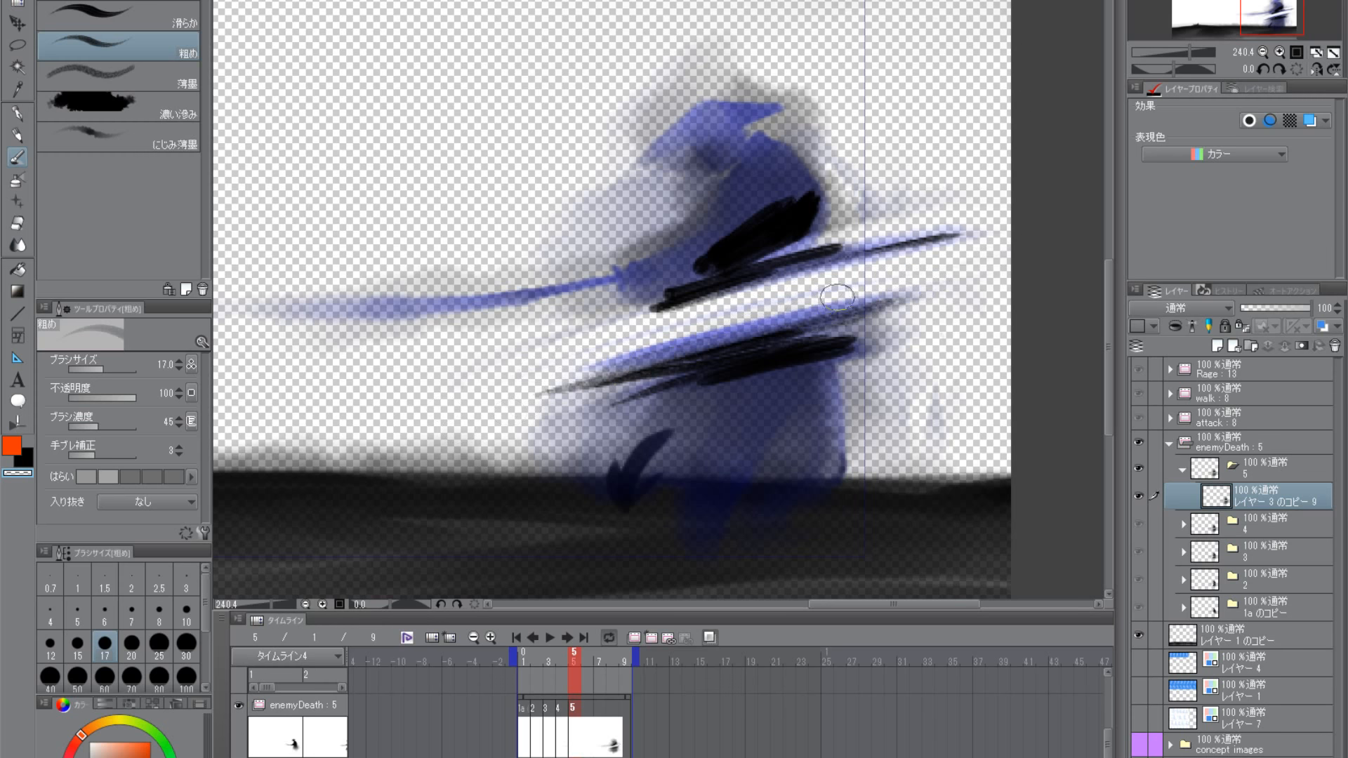
drag(837, 295, 667, 352)
- Reinforce both cut streaks with black 粗め strokes, extending the upper streak past the torso's front
key(c)
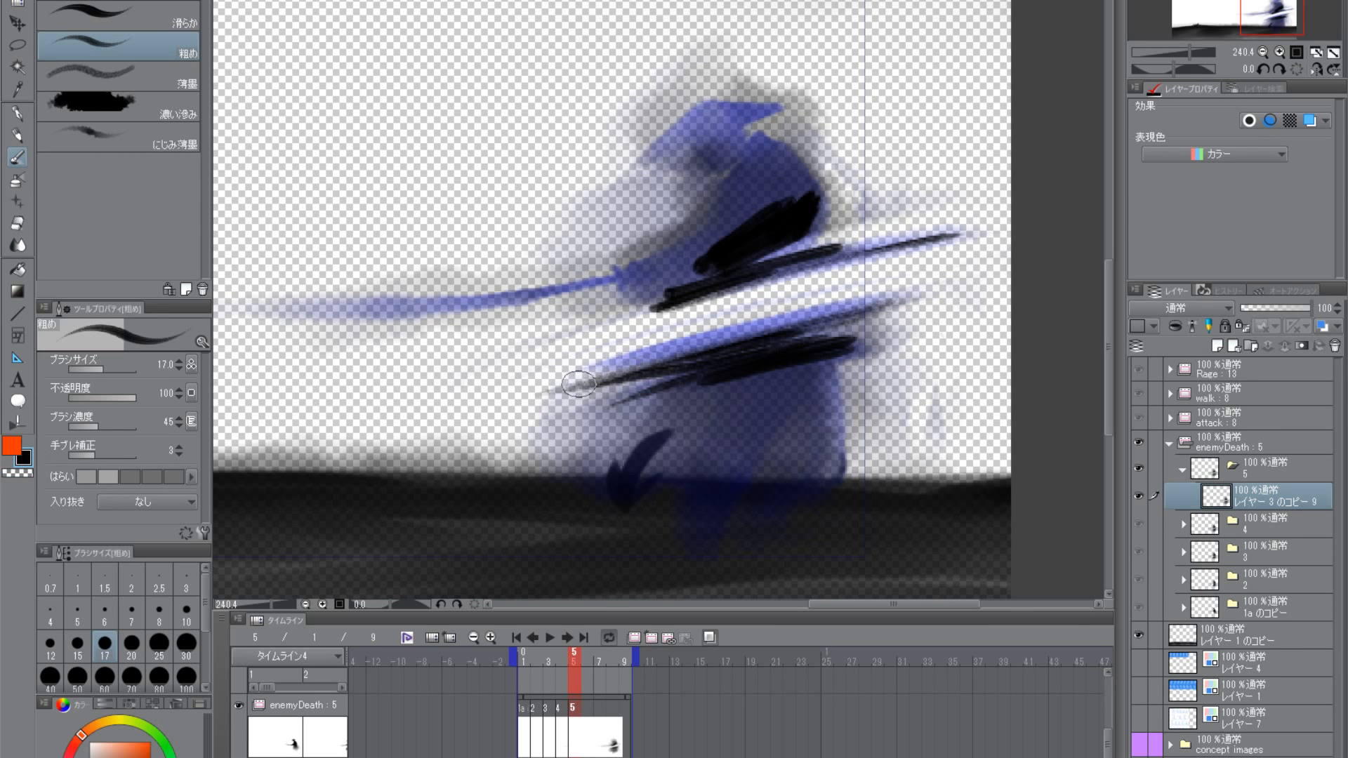
drag(578, 383, 860, 338)
mouse_move(922, 300)
mouse_down()
mouse_move(657, 374)
mouse_move(910, 303)
mouse_up()
mouse_move(945, 241)
mouse_down()
mouse_move(779, 271)
mouse_move(561, 349)
mouse_up()
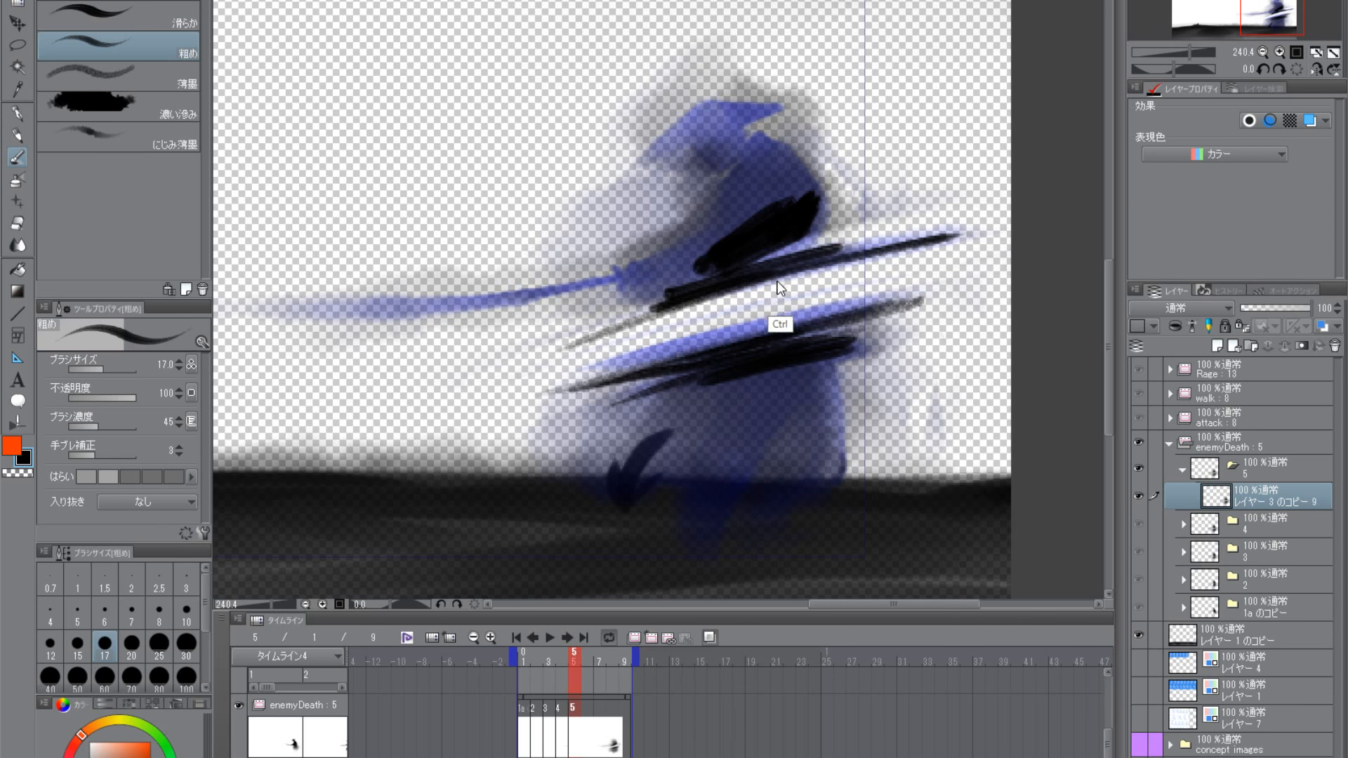
key(ctrl+z)
drag(782, 272, 595, 328)
- Fill the torso in black and block in the skirt's upper band and front and back edges with the 粗め brush
mouse_move(811, 238)
mouse_down()
mouse_move(647, 279)
mouse_move(779, 186)
mouse_move(801, 196)
mouse_move(743, 242)
mouse_move(734, 200)
mouse_move(755, 158)
mouse_move(743, 195)
mouse_move(786, 165)
mouse_move(749, 210)
mouse_up()
drag(686, 429, 692, 360)
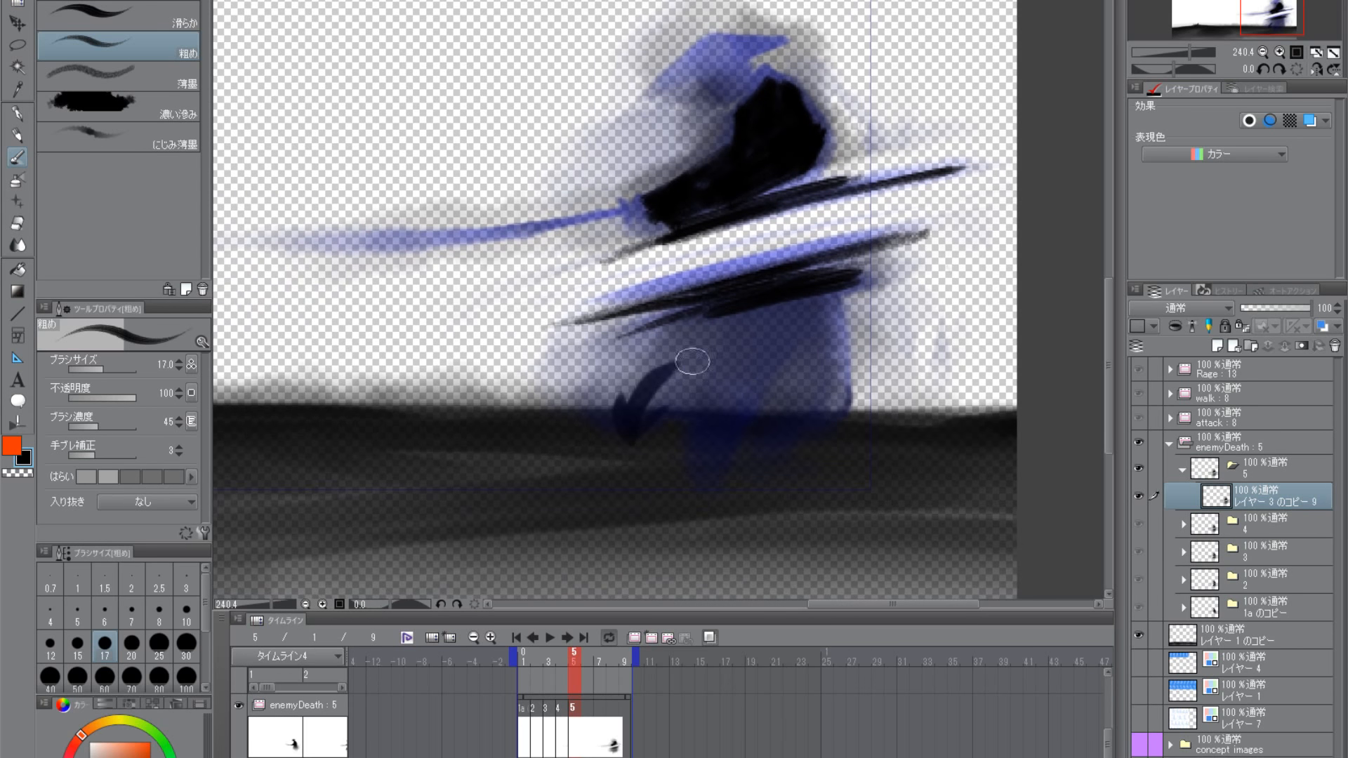
drag(818, 298, 673, 331)
mouse_move(673, 331)
mouse_down()
mouse_move(817, 300)
mouse_move(803, 322)
mouse_move(827, 321)
mouse_move(837, 365)
mouse_move(623, 380)
mouse_move(600, 414)
mouse_up()
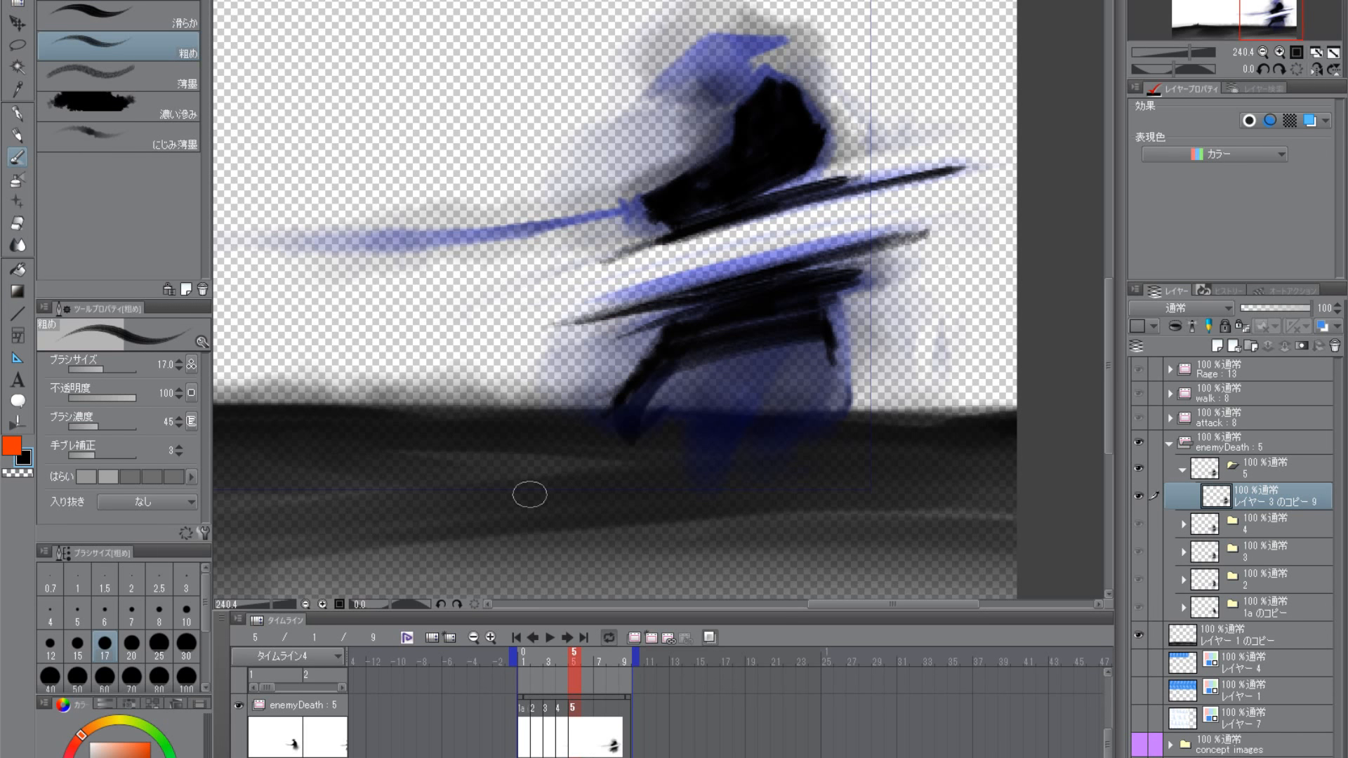
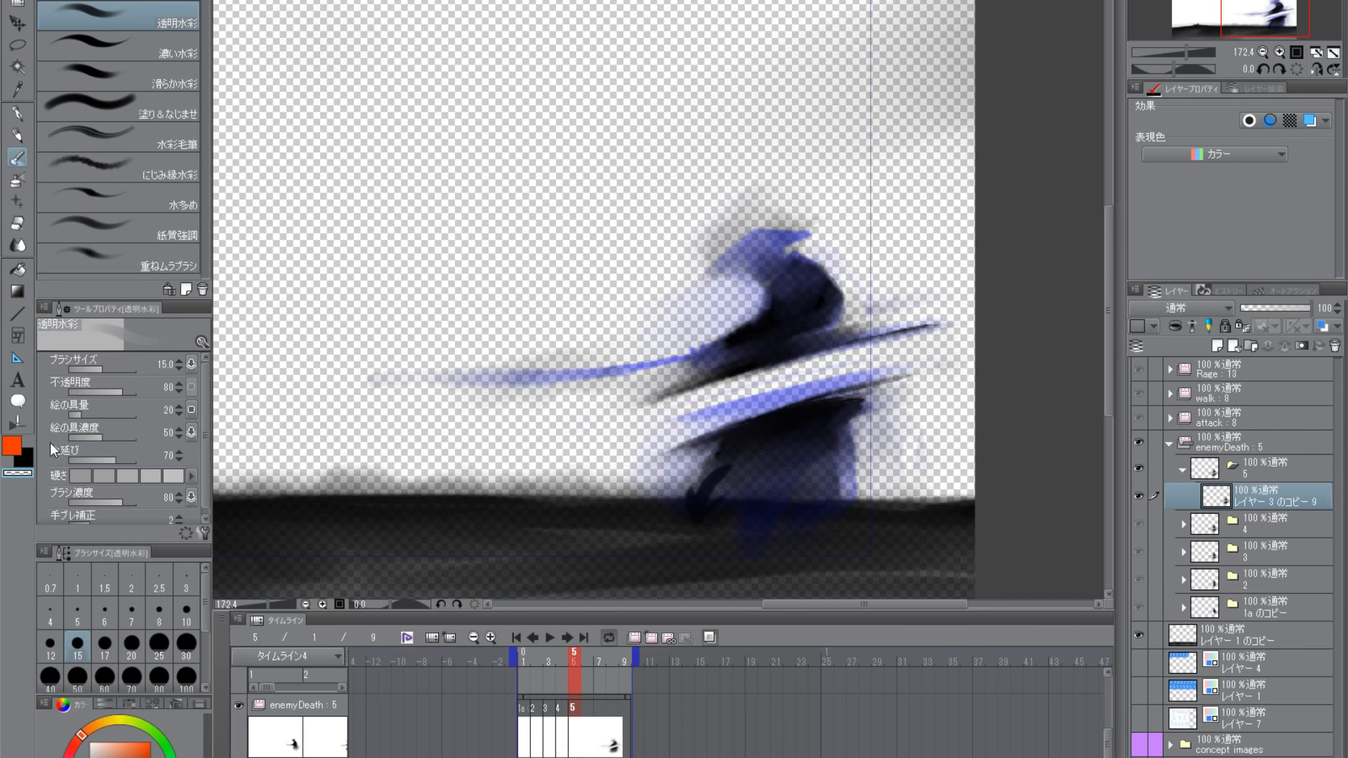
- Soften the skirt's front edge above the foot and clear the gap between the cut streaks with transparent 透明水彩 strokes at size 30
key(c)
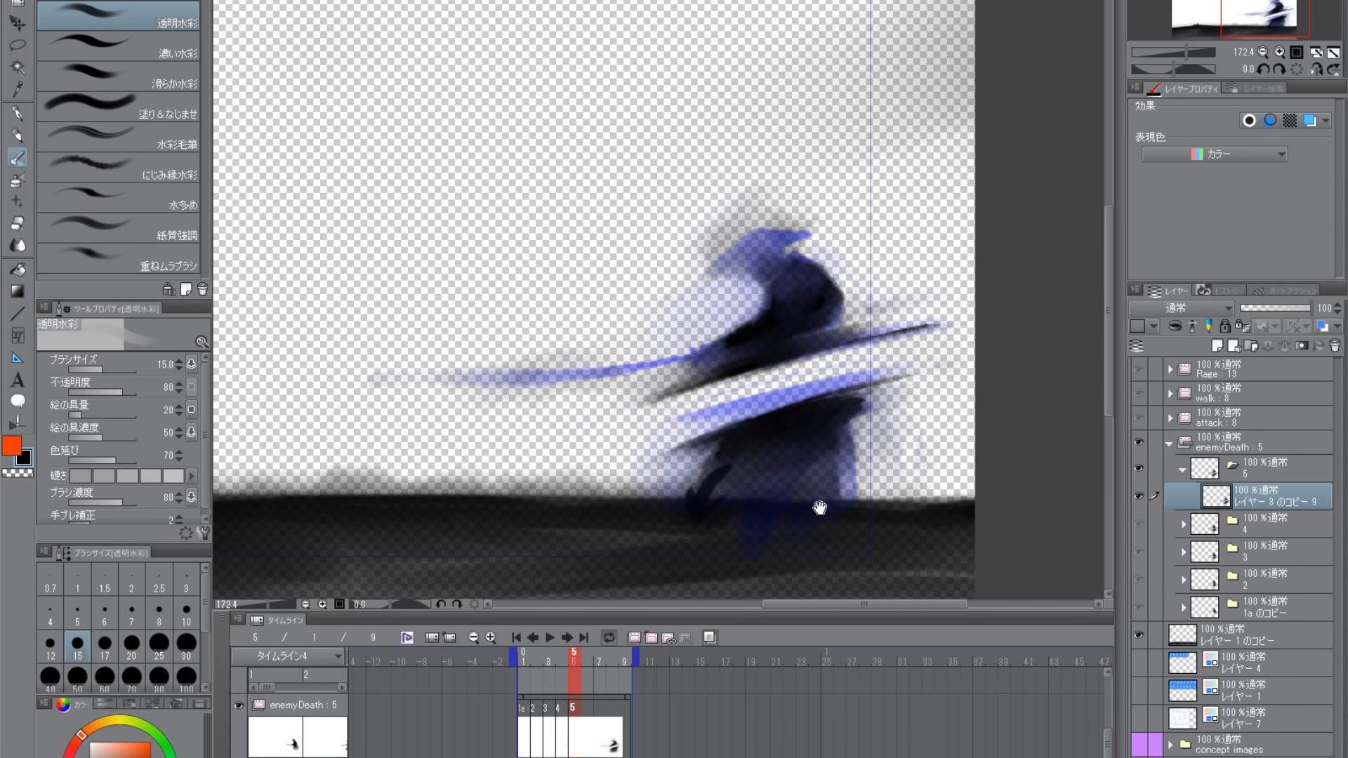
click(24, 472)
scroll(812, 535, up, 3)
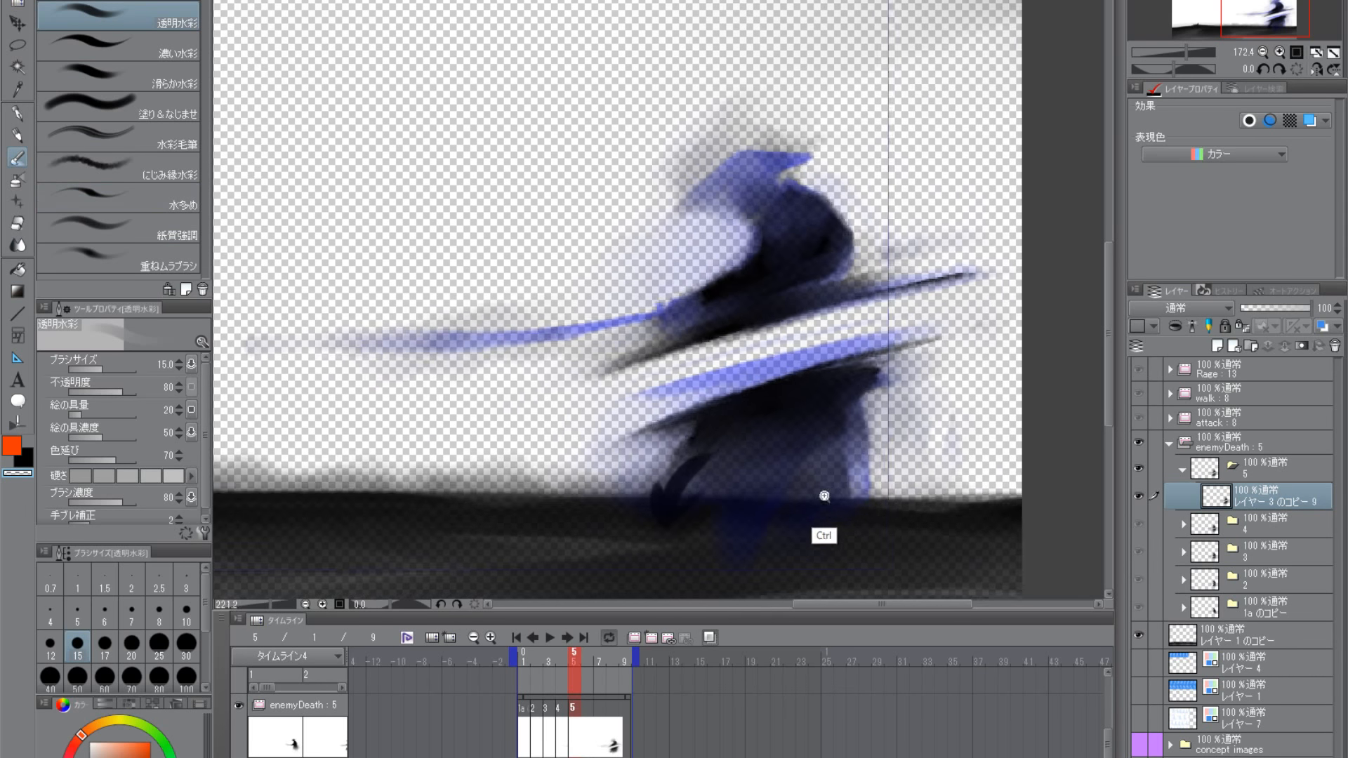
key(bracketright)
key(bracketright)
key(bracketright)
key(bracketright)
drag(691, 447, 637, 500)
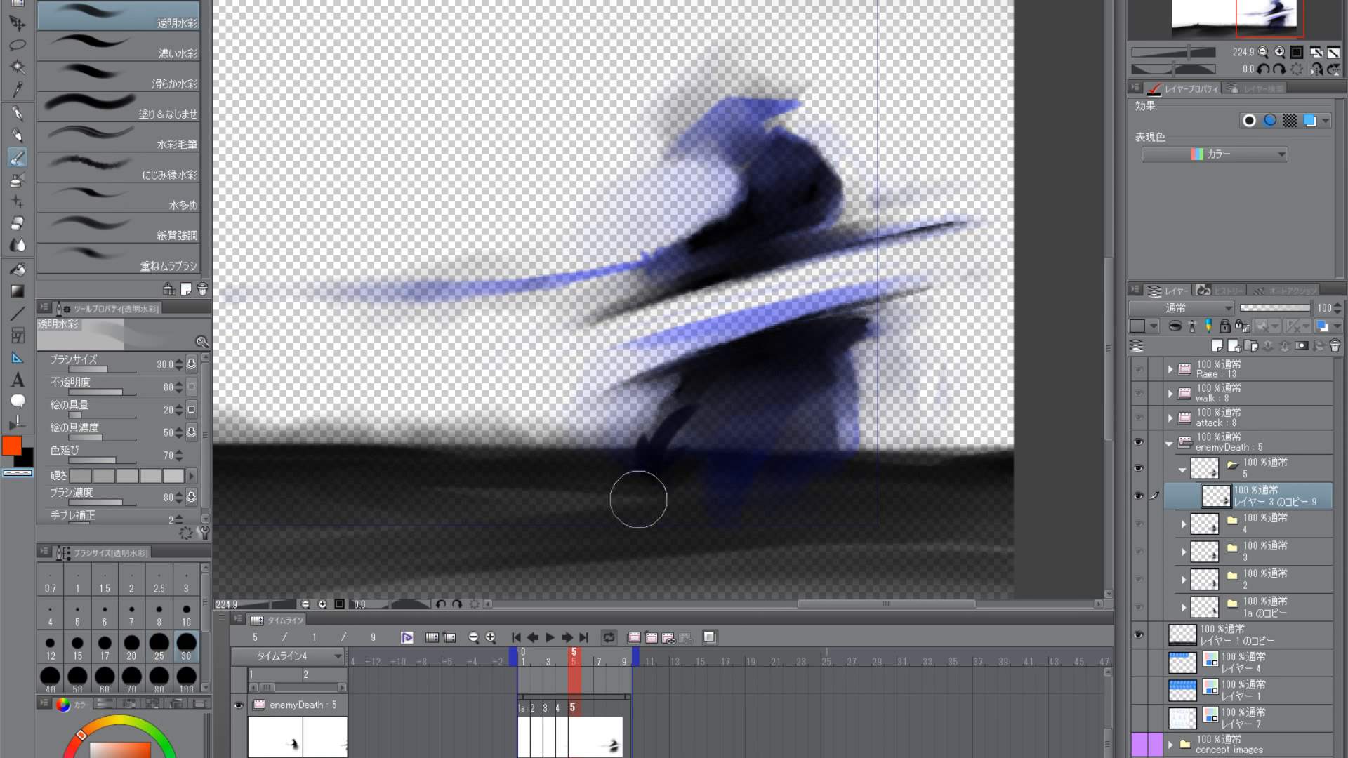
mouse_move(684, 398)
mouse_down()
mouse_move(632, 469)
mouse_move(676, 404)
mouse_move(637, 487)
mouse_move(678, 445)
mouse_up()
drag(632, 323, 952, 255)
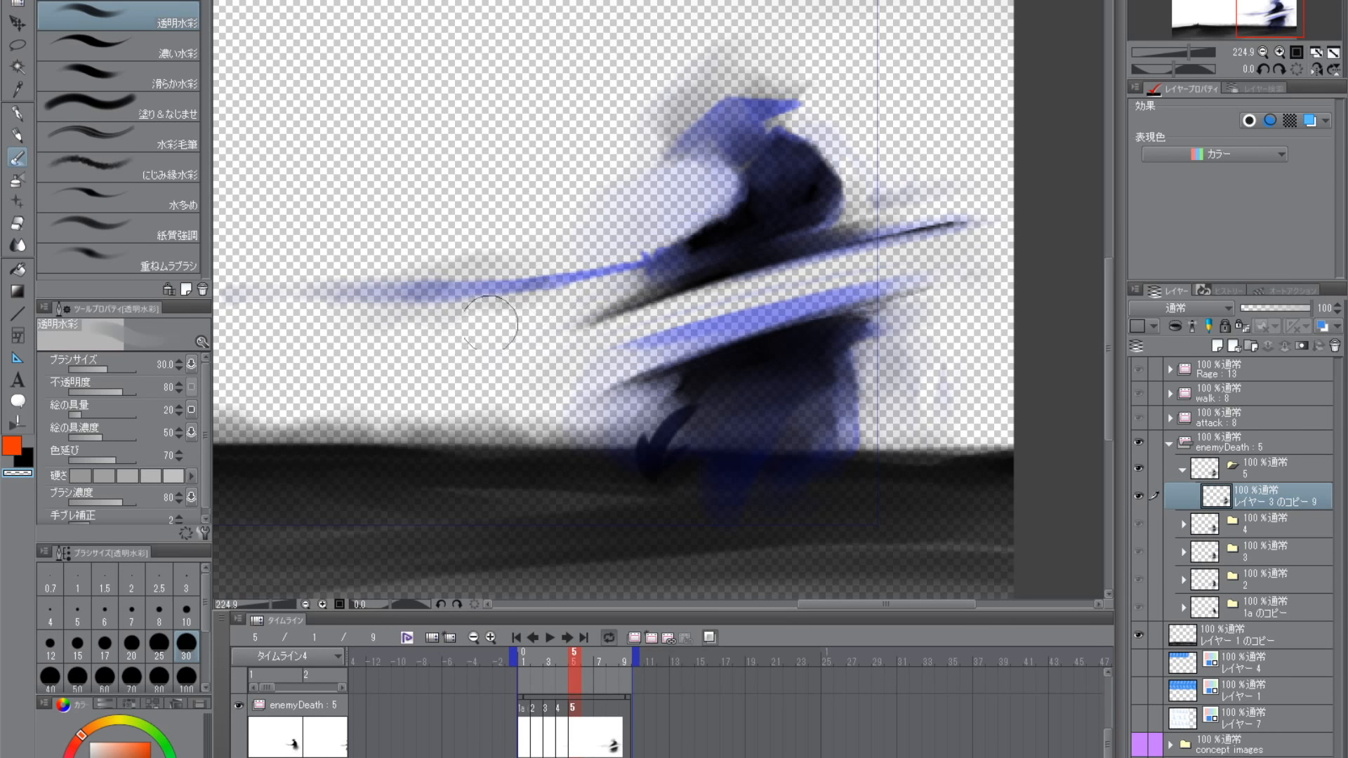
drag(692, 288, 664, 400)
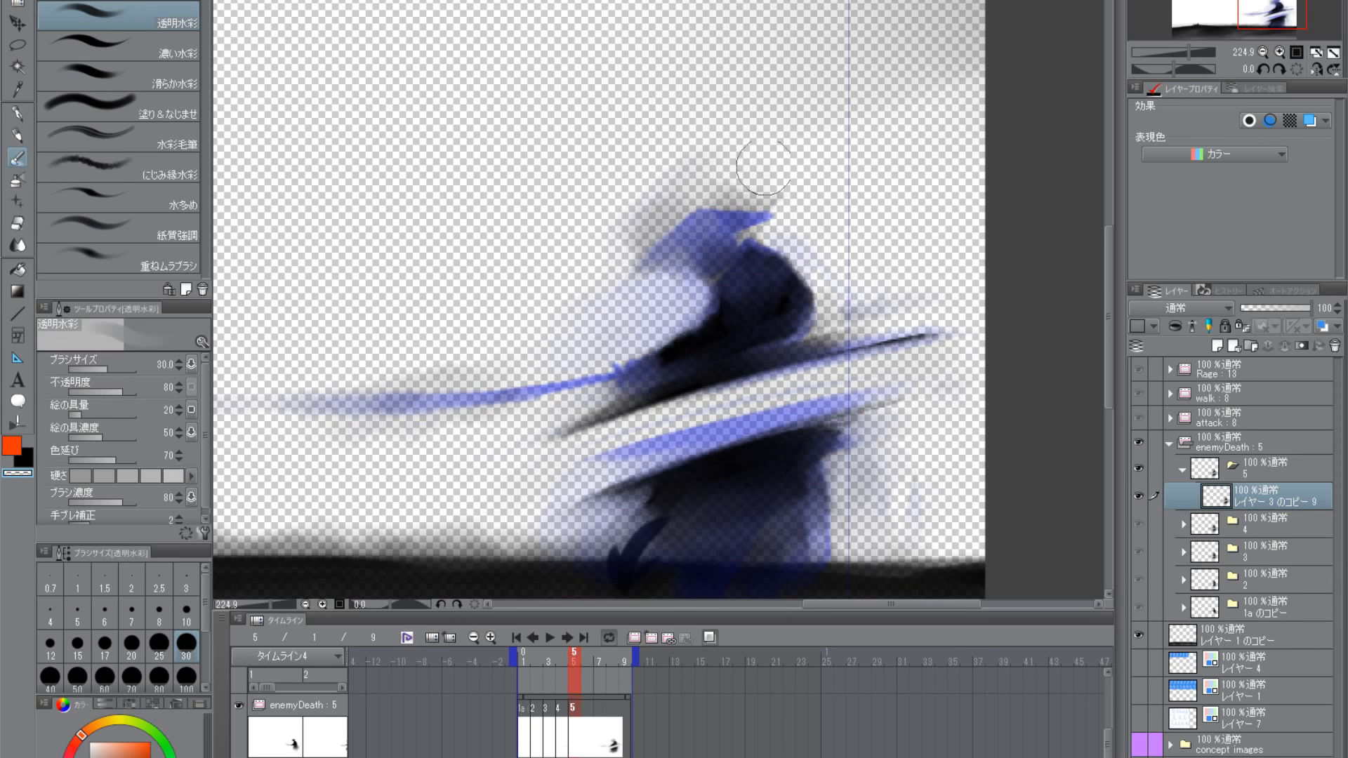
drag(848, 386, 872, 302)
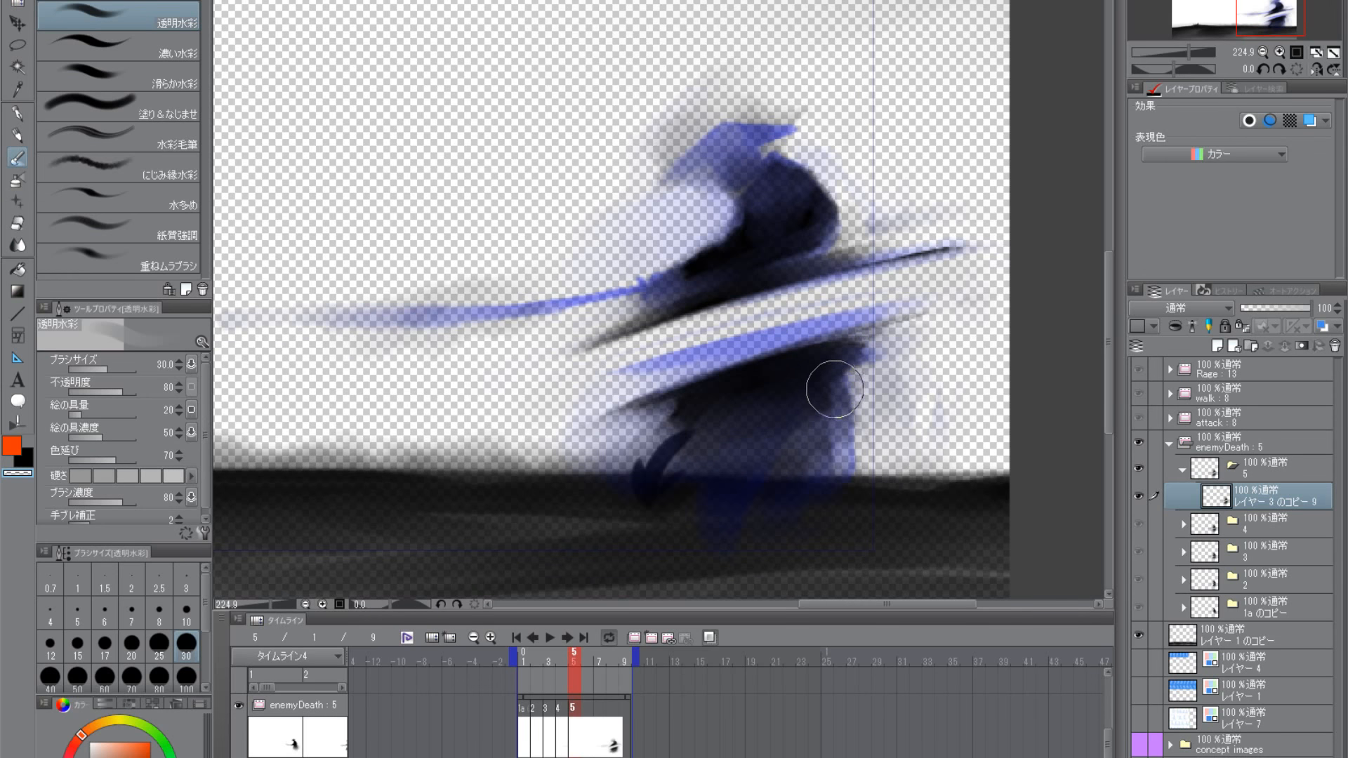
- Fade the torso's edge beside the arm hollow below the hat with a transparent 透明水彩 stroke at size 40
key(bracketright)
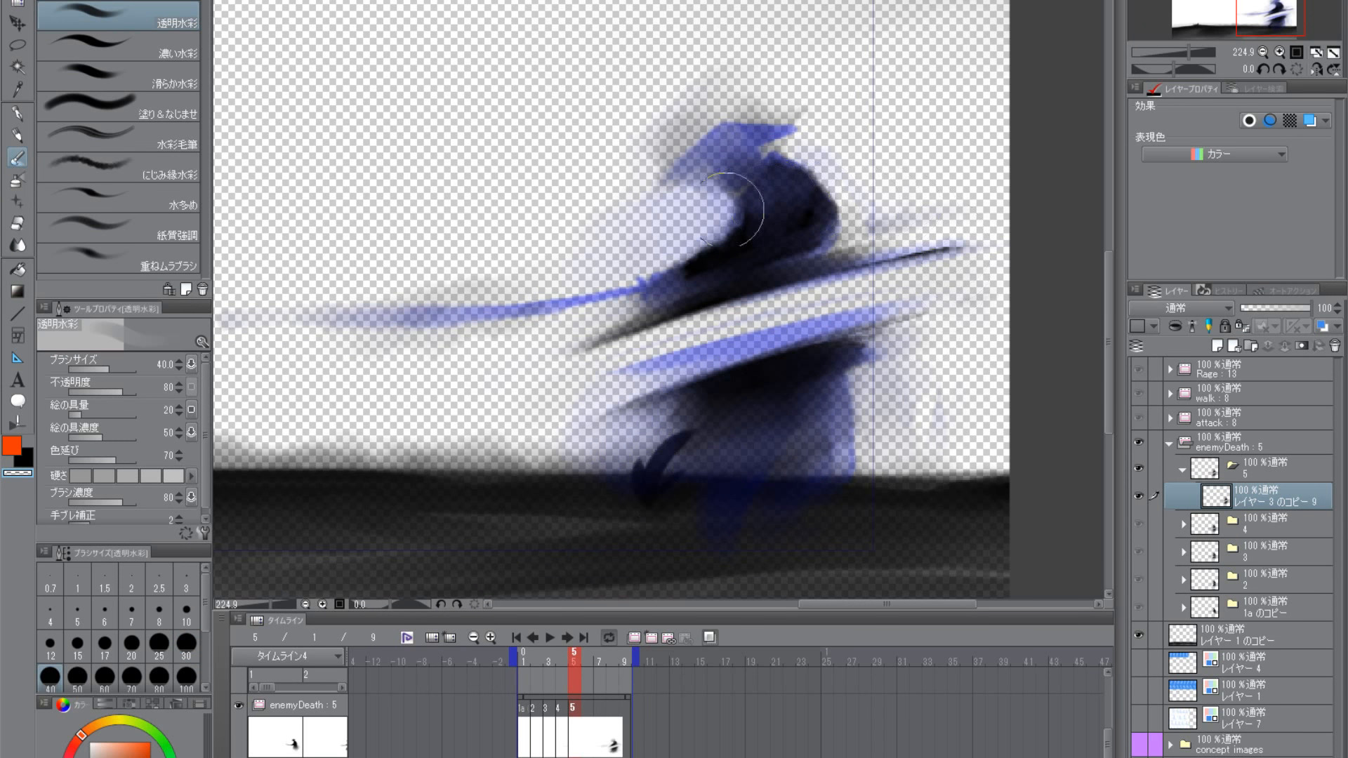
drag(689, 245, 776, 204)
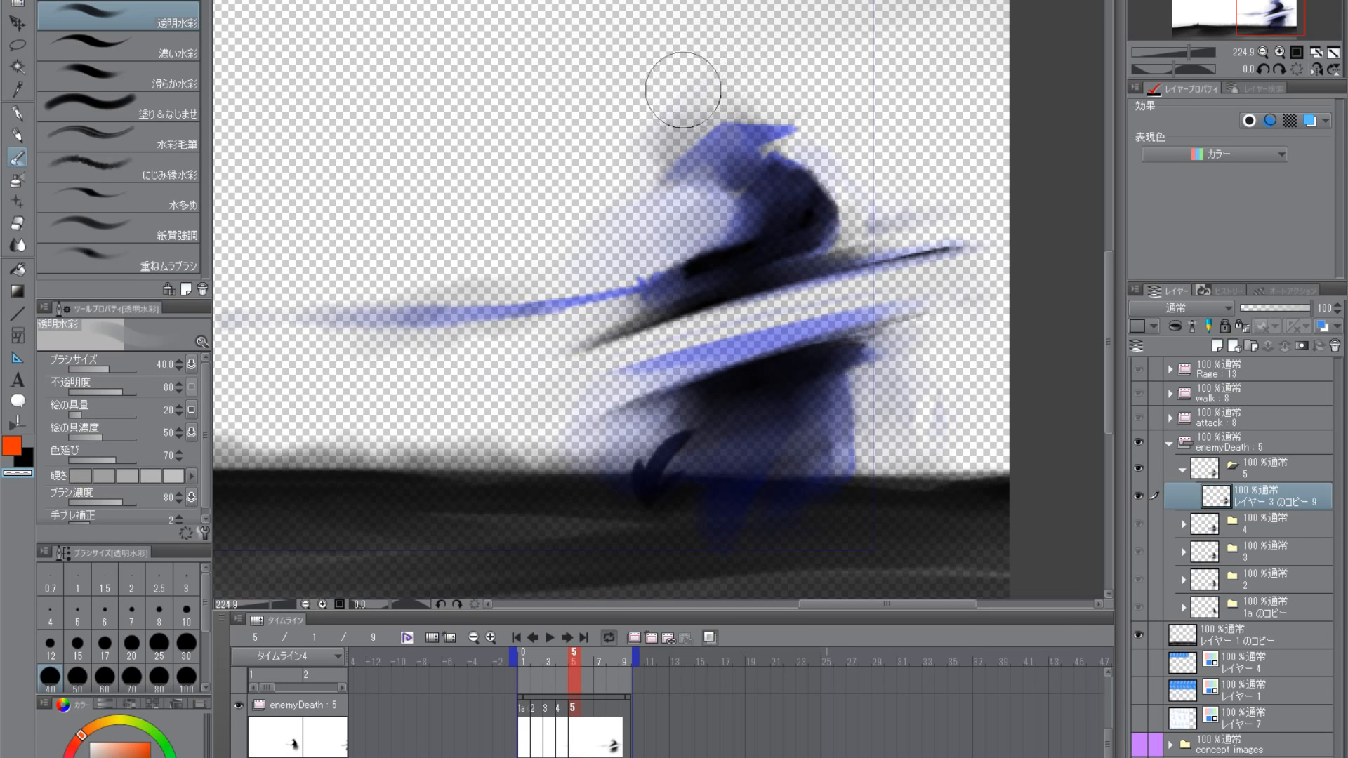
scroll(817, 407, down, 2)
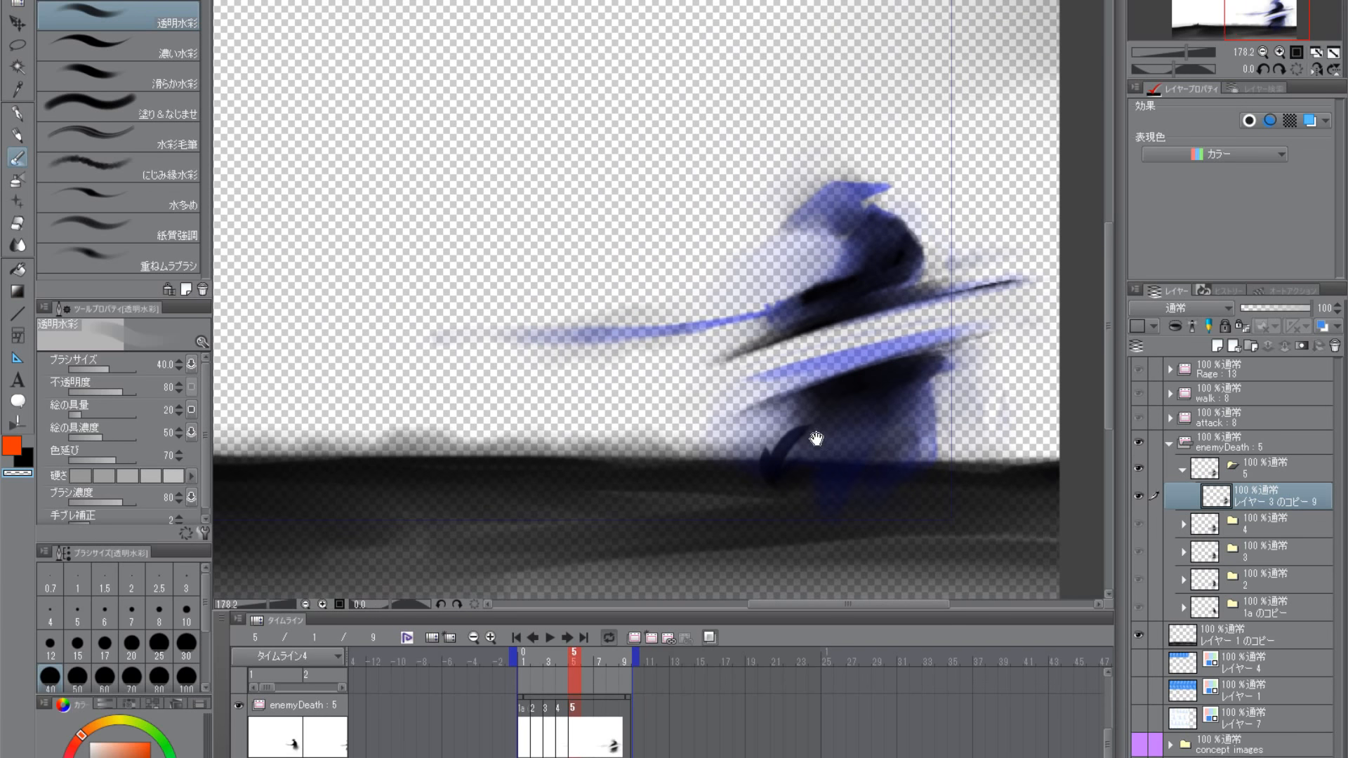
- Try extending the lower cut streak's right tip with a black 色鉛筆 stroke at size 12, and undo it
click(24, 140)
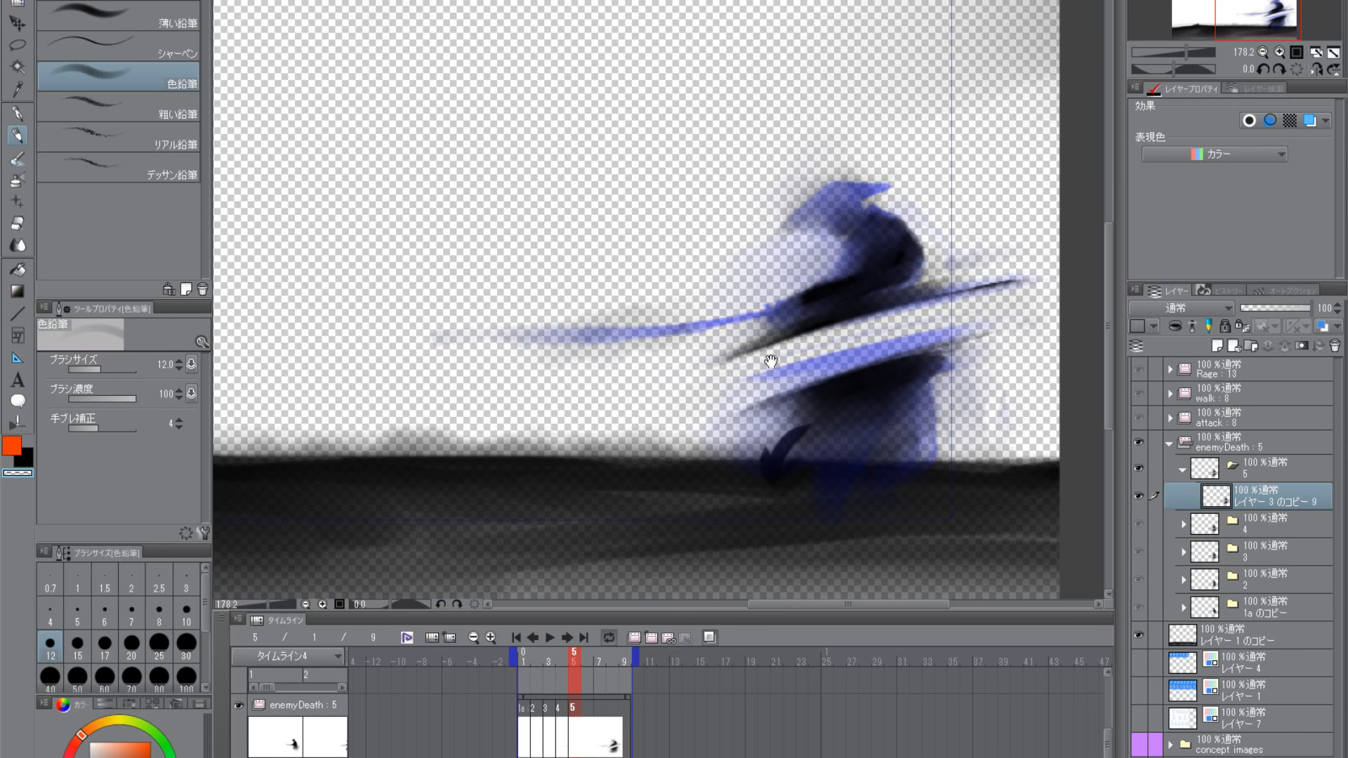
scroll(772, 362, up, 2)
scroll(804, 347, up, 1)
scroll(805, 346, up, 1)
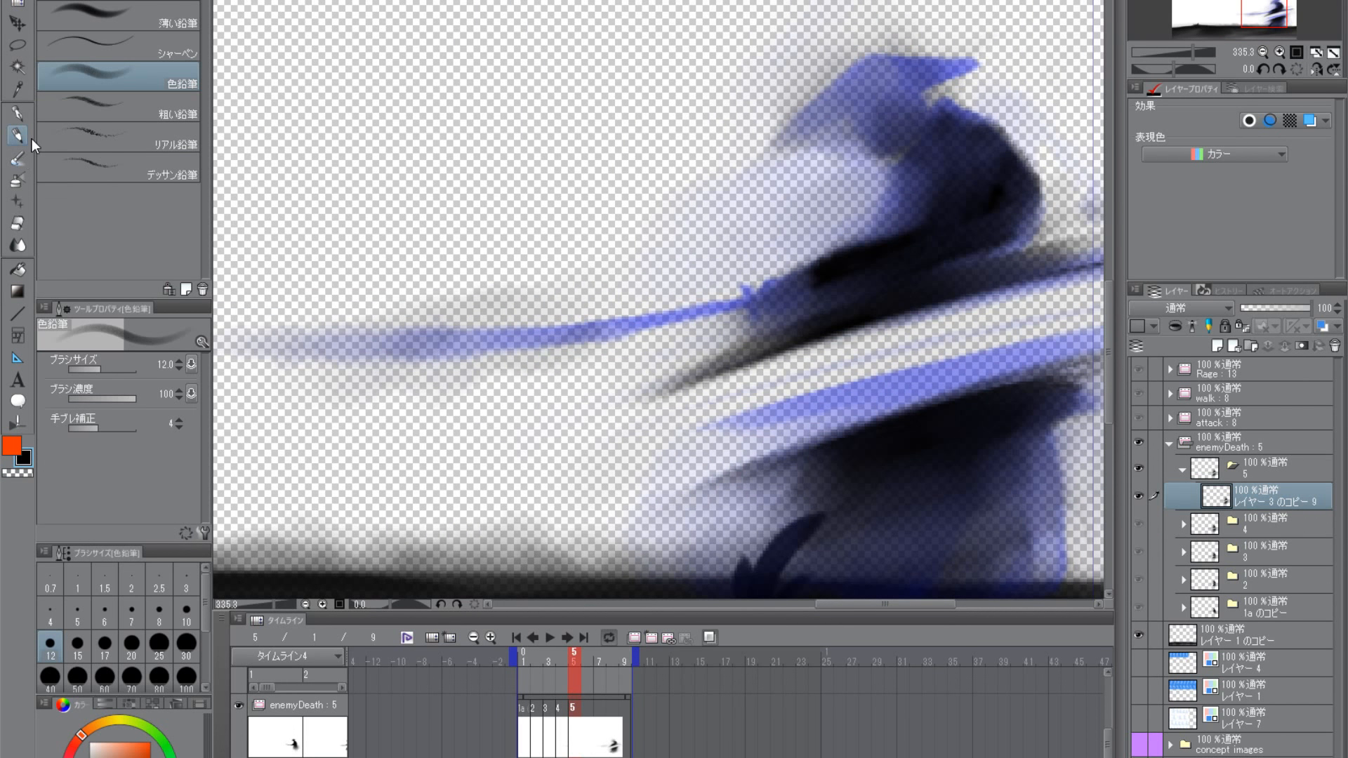
drag(757, 331, 659, 354)
drag(748, 465, 701, 352)
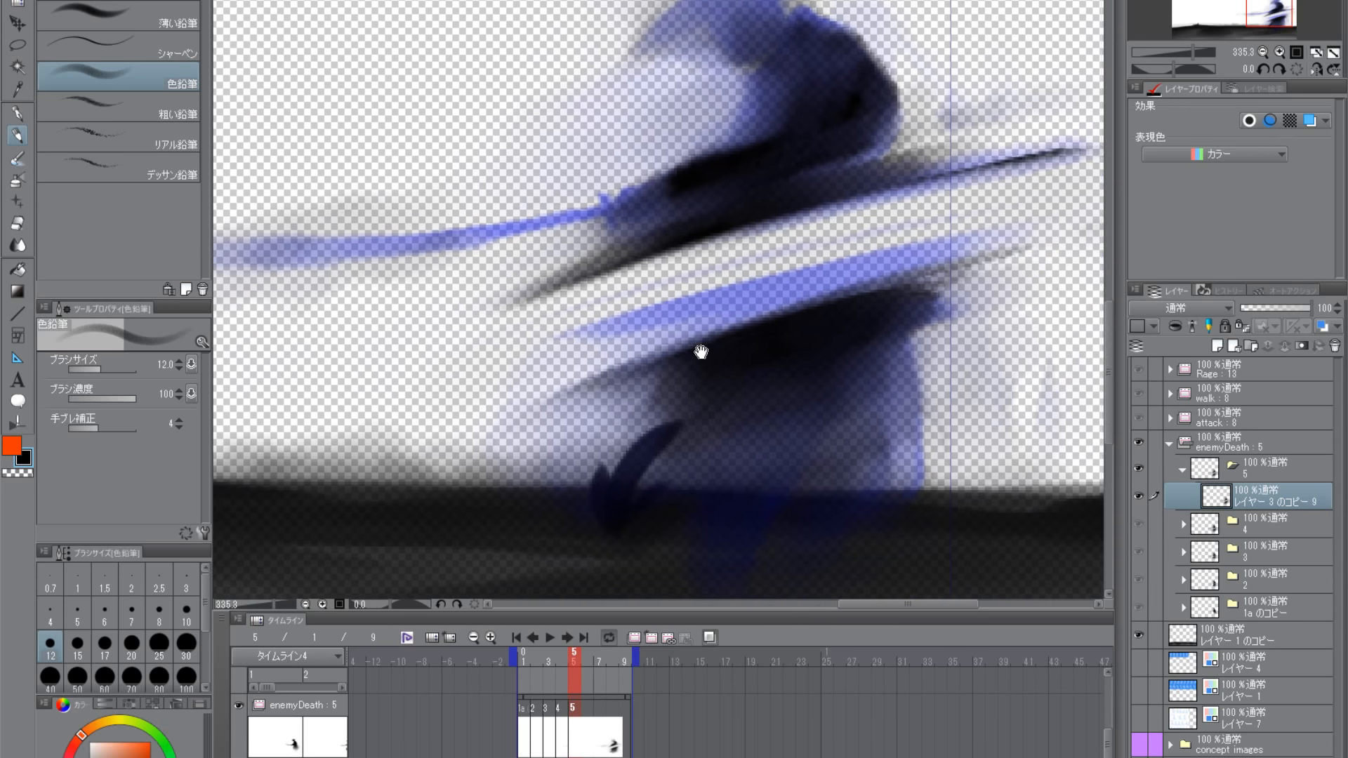
scroll(806, 356, down, 1)
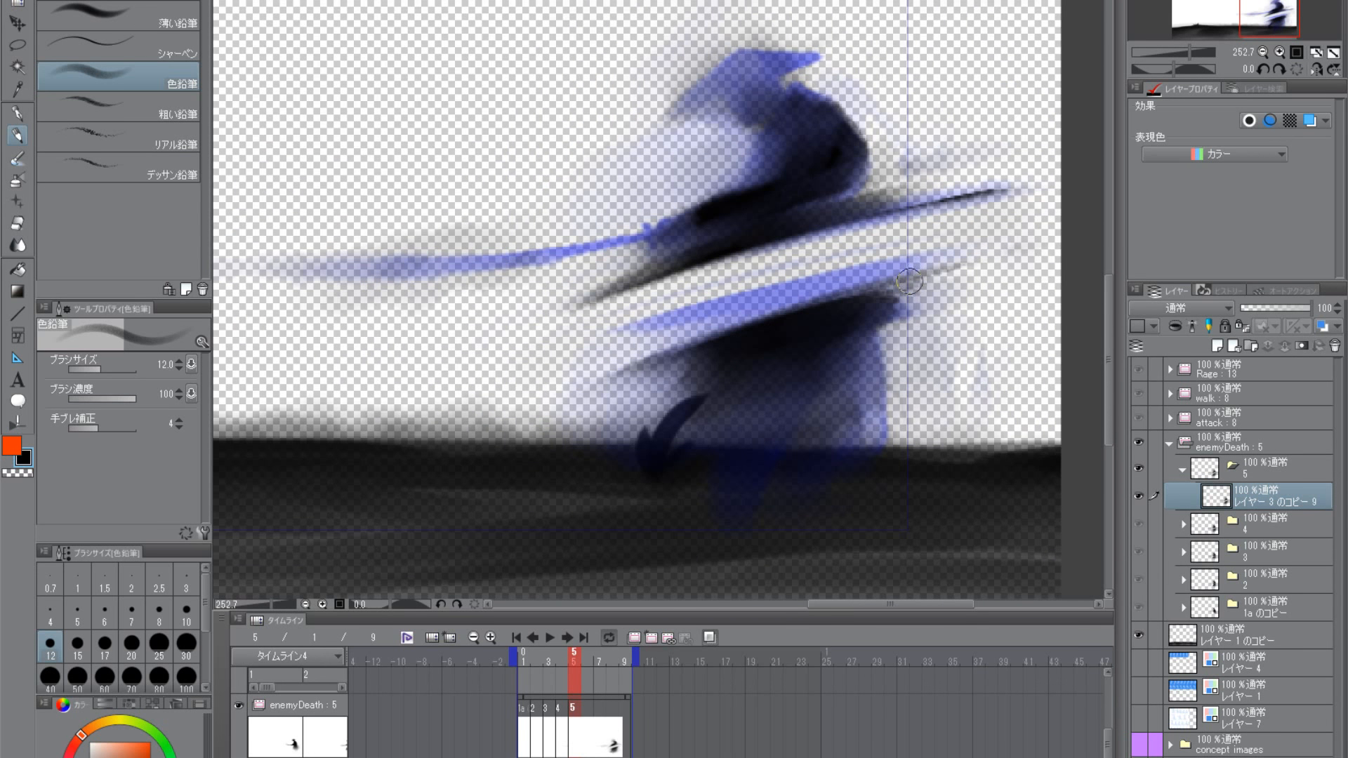
drag(860, 305, 997, 276)
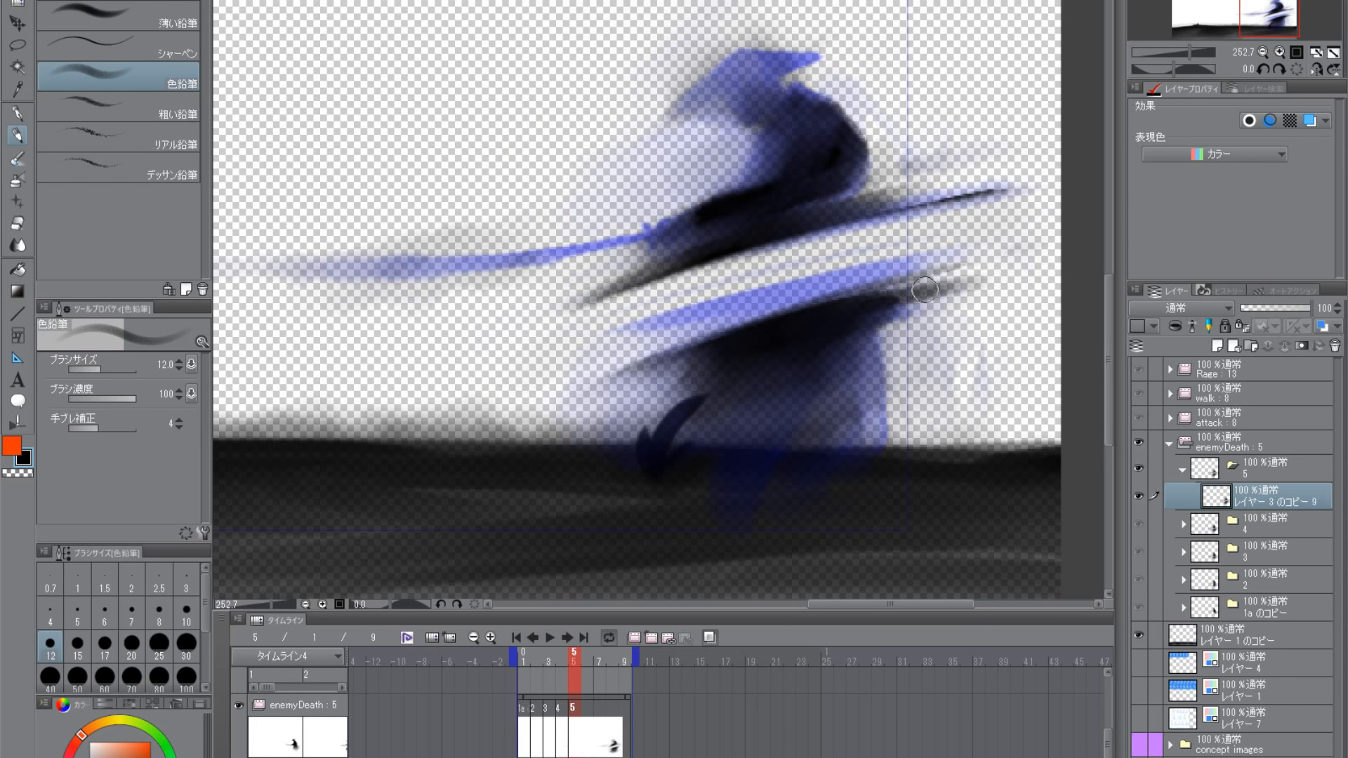
key(ctrl+z)
key(ctrl+z)
key(ctrl+z)
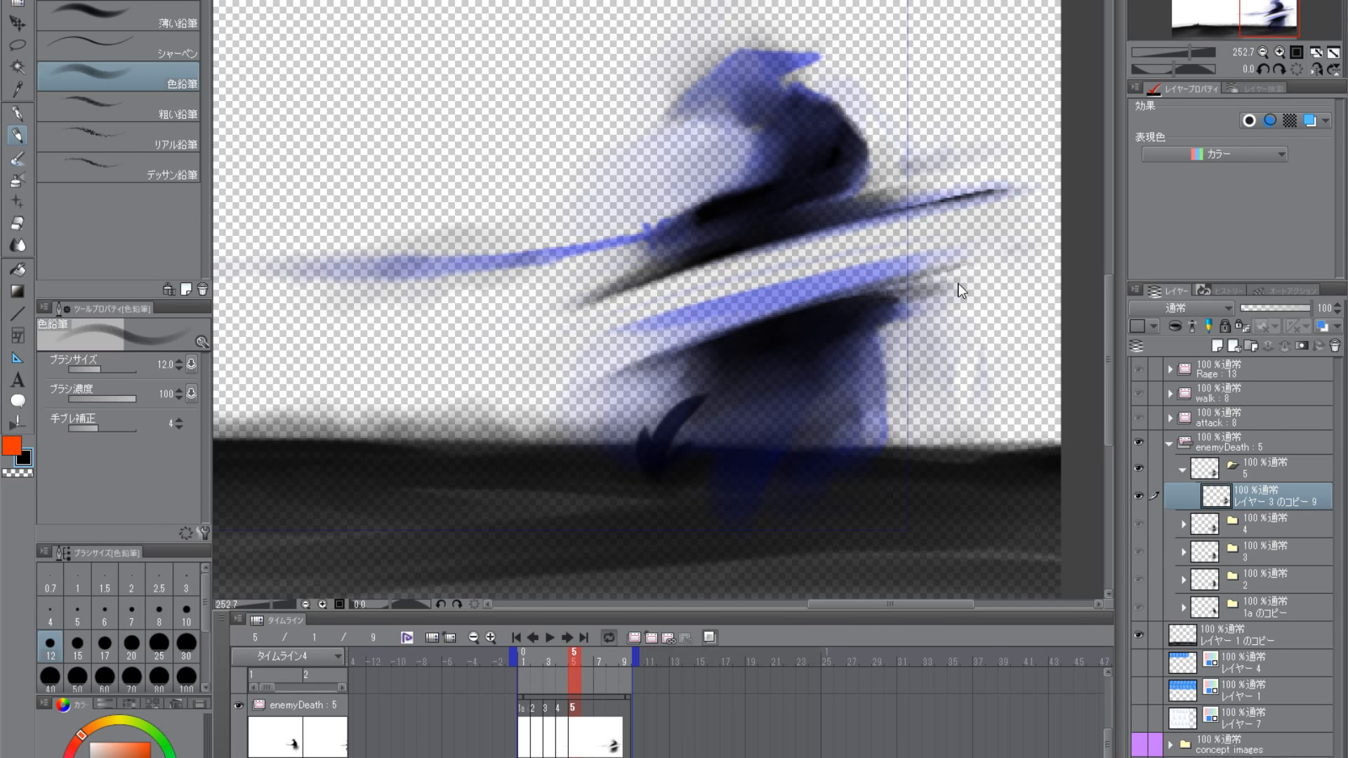
- Paint a black 透明水彩 stroke at size 40 from the torso along the sword toward its tip
key(b)
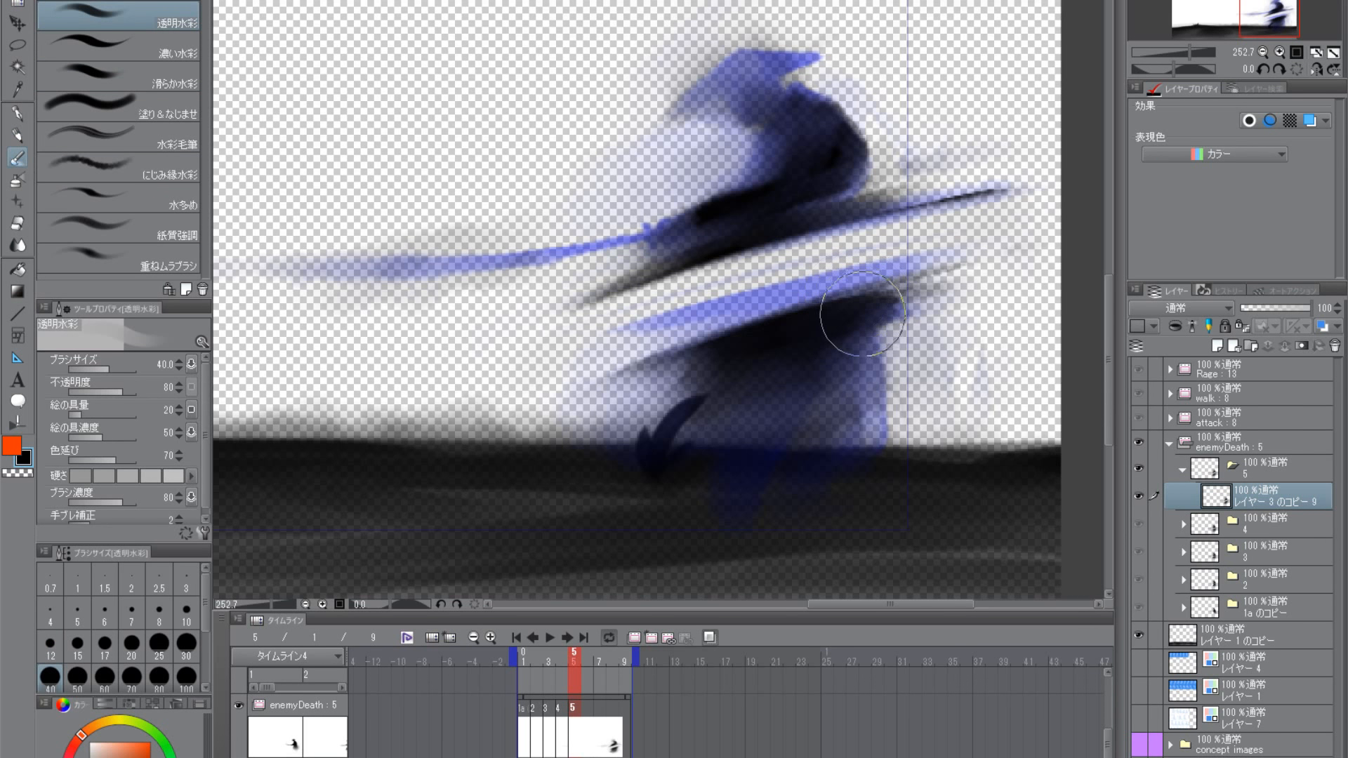
drag(772, 193, 351, 268)
drag(632, 281, 561, 366)
- Clean up around the right ends of both cut streaks with transparent 色鉛筆 strokes at size 12, and restore black as the drawing colour
key(p)
click(21, 475)
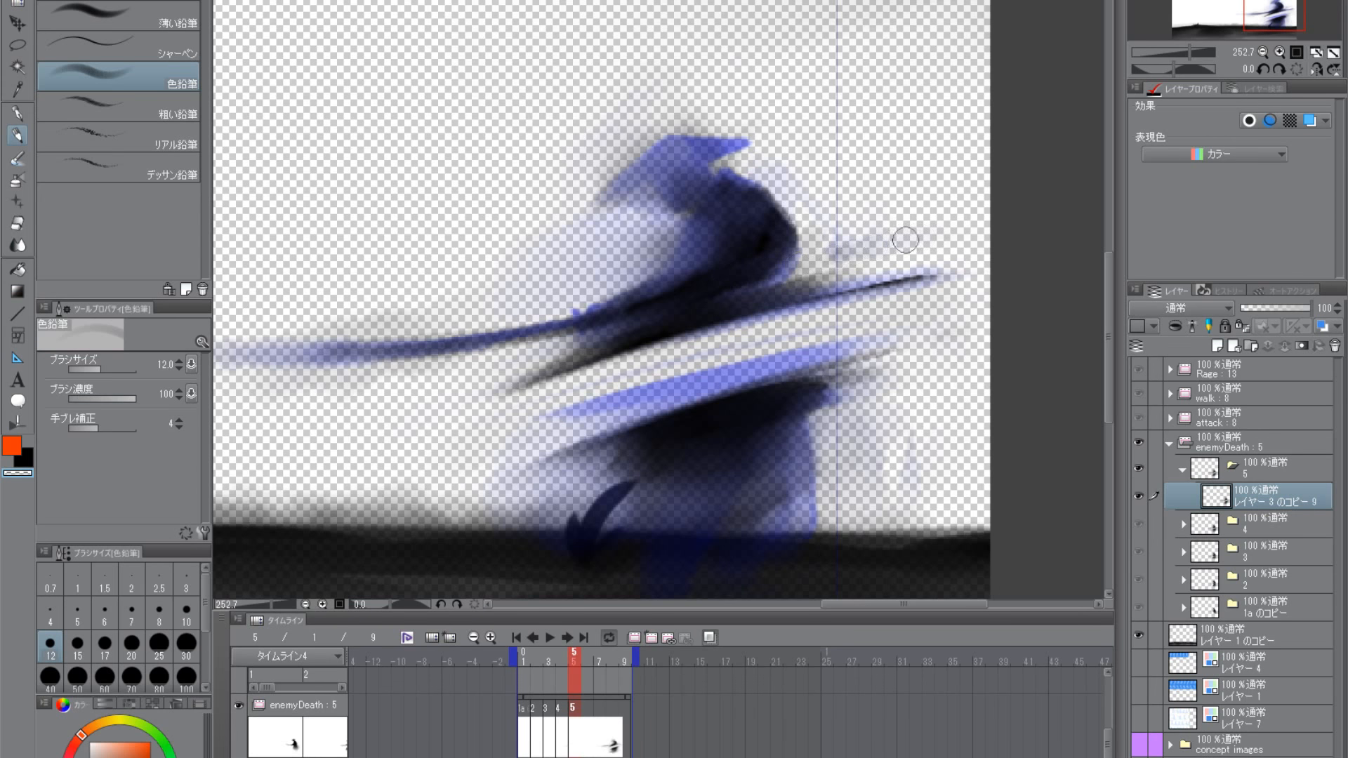
mouse_move(827, 255)
mouse_down()
mouse_move(815, 256)
mouse_move(828, 261)
mouse_up()
drag(878, 386, 876, 353)
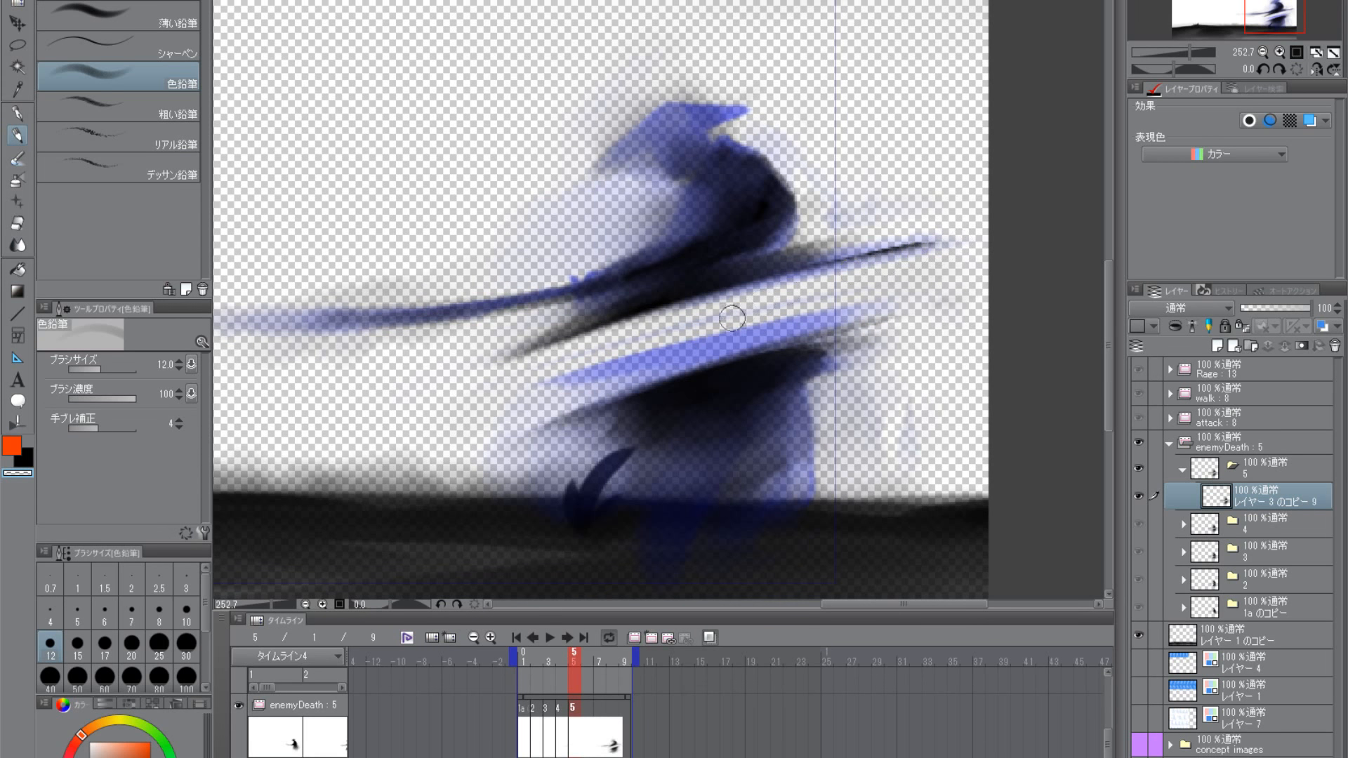
drag(770, 417, 869, 396)
drag(976, 297, 912, 313)
key(c)
click(27, 459)
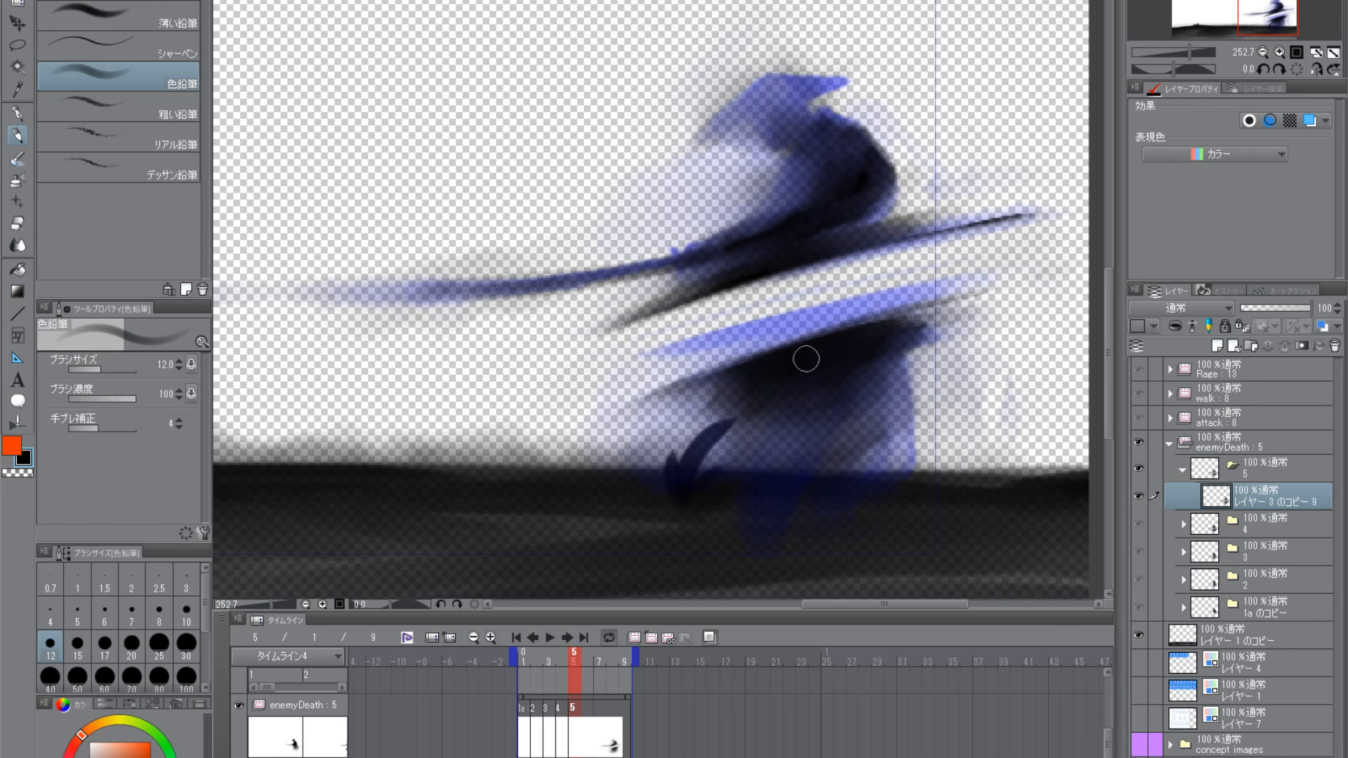
- Lighten the area between the sword's base and the upper cut streak with transparent 透明水彩 strokes, reducing the brush size to 20
scroll(812, 370, down, 3)
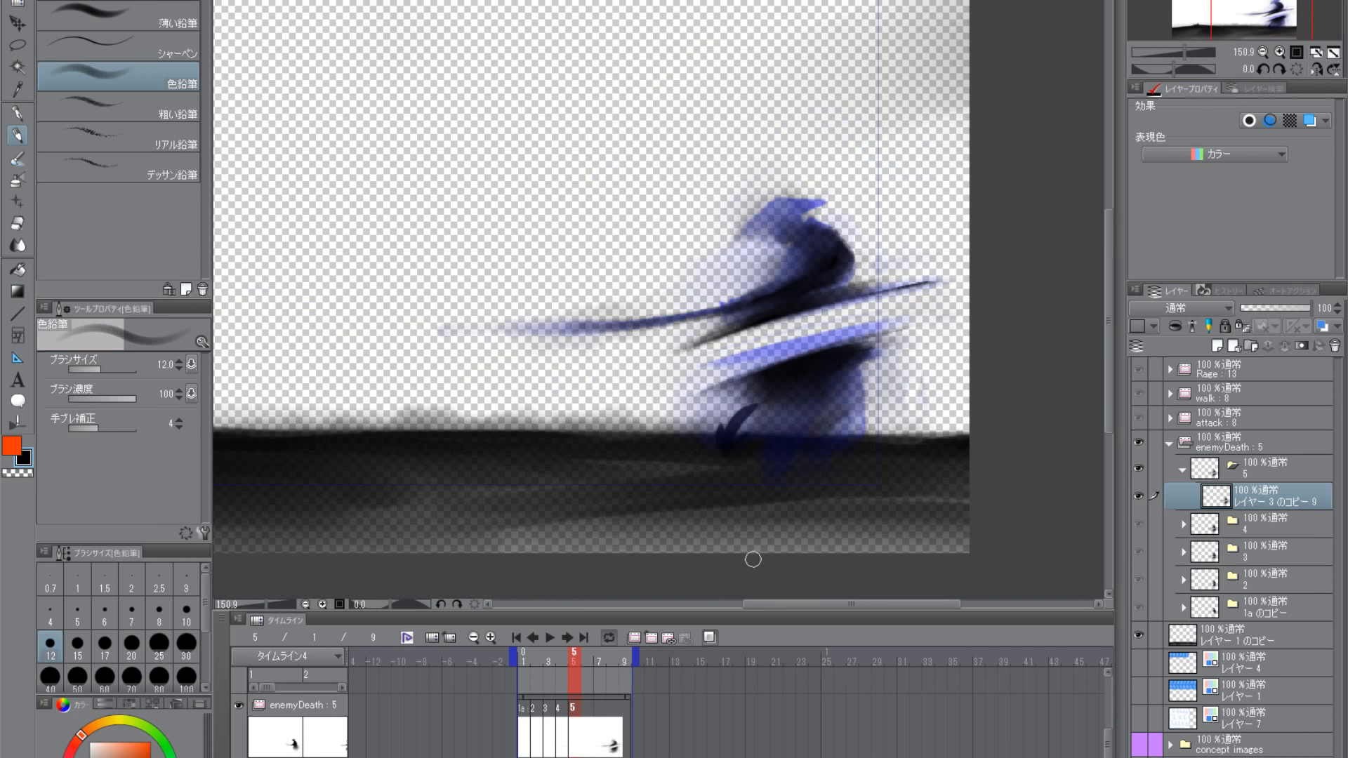
scroll(788, 391, up, 4)
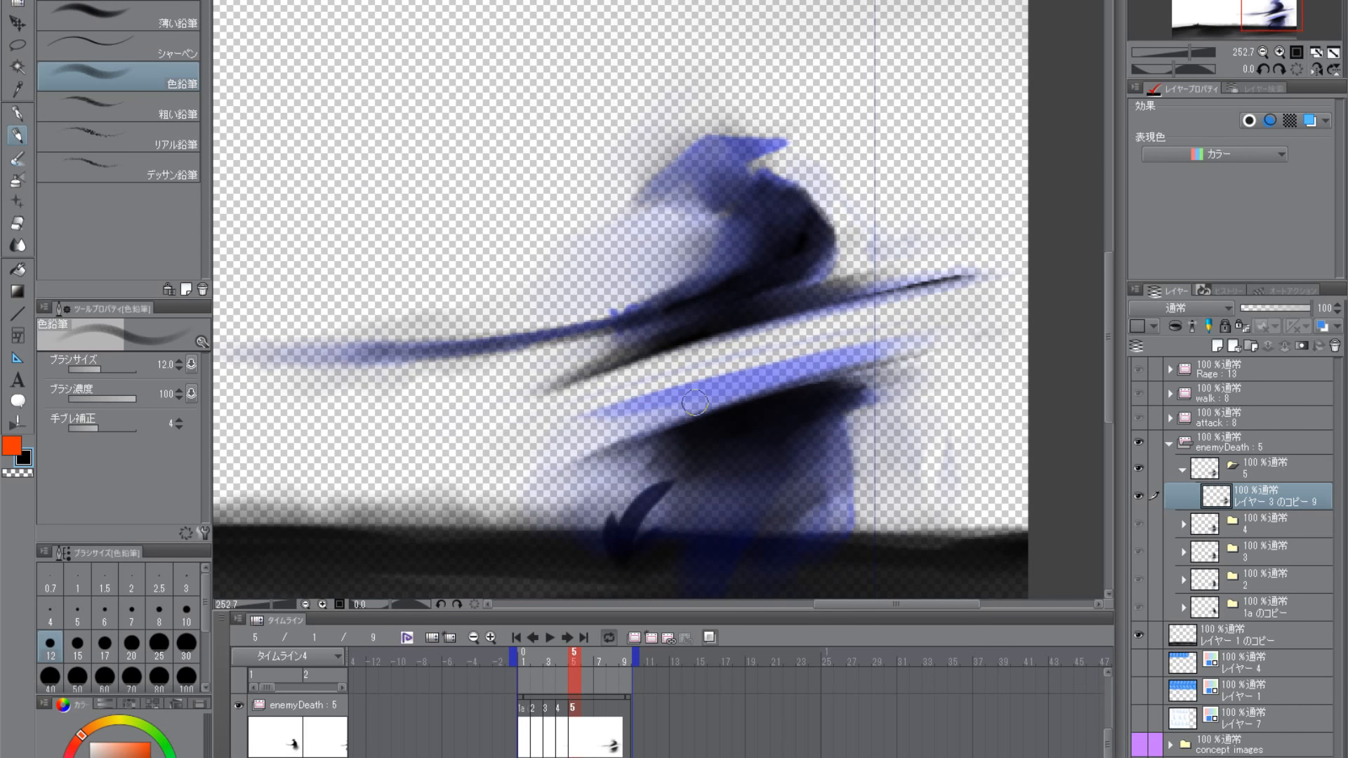
click(14, 162)
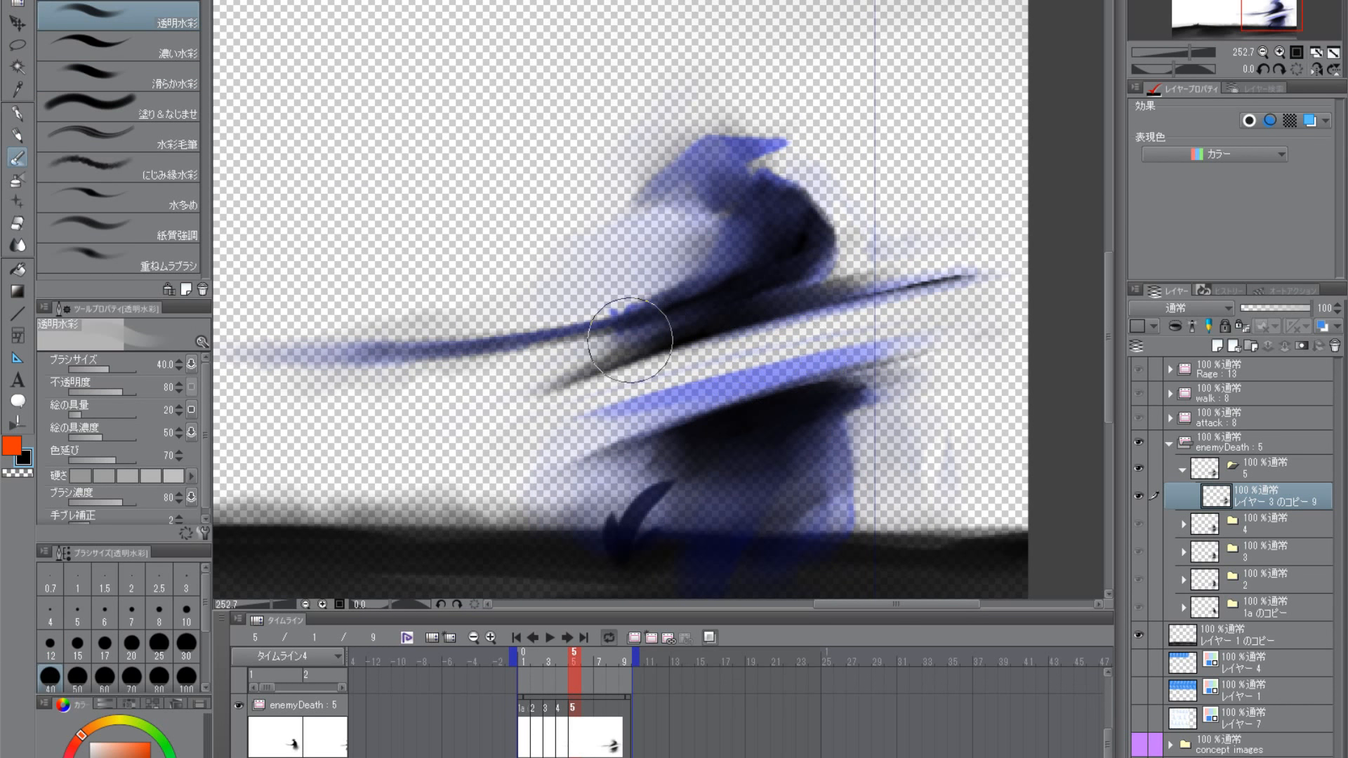
click(22, 473)
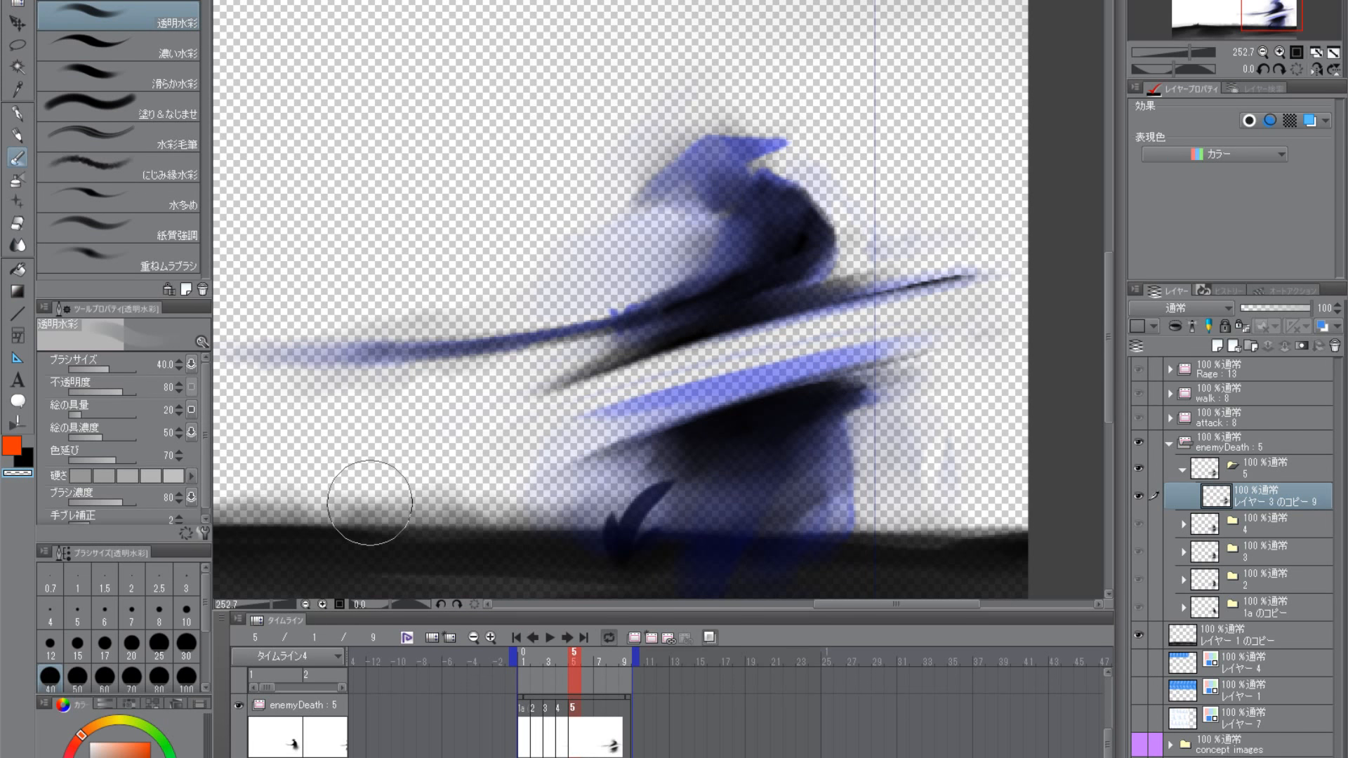
key(bracketleft)
key(bracketleft)
key(bracketleft)
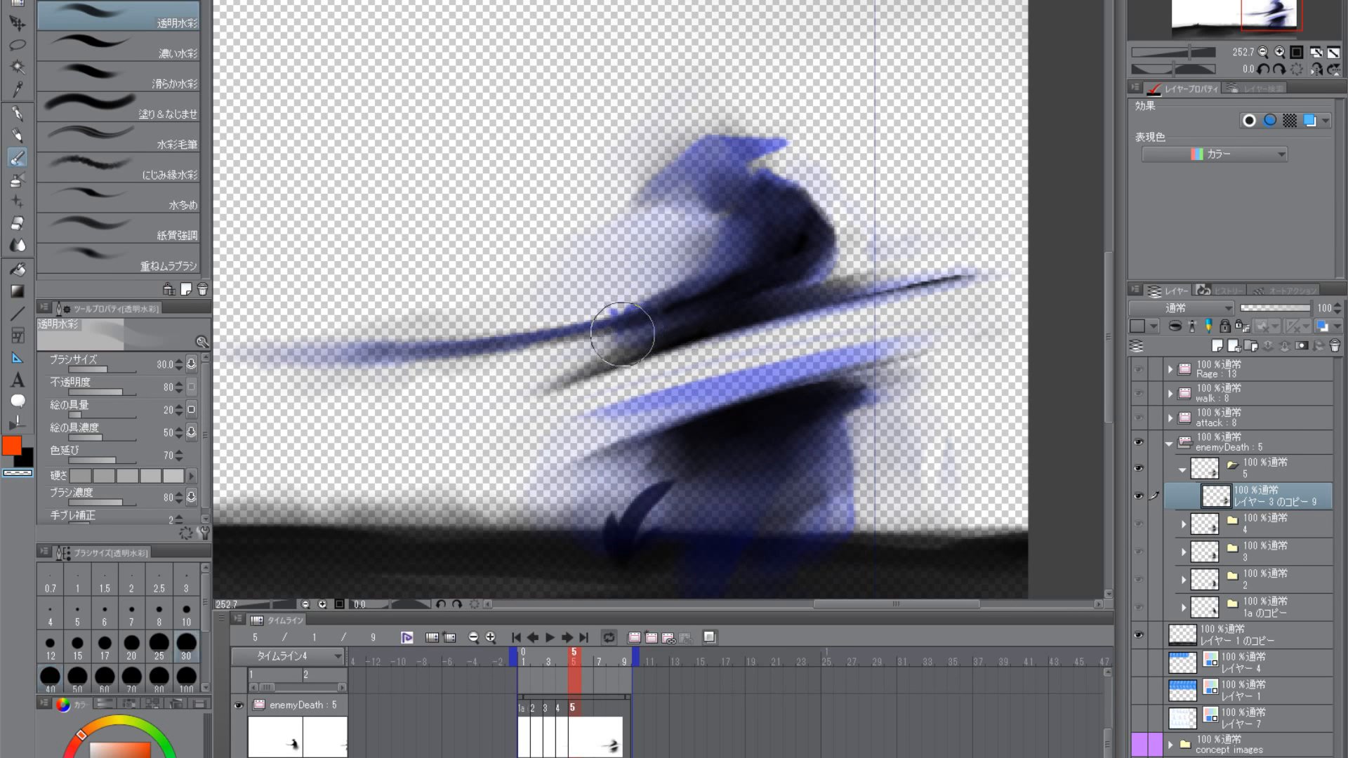
mouse_move(558, 364)
mouse_down()
mouse_move(677, 319)
mouse_move(655, 319)
mouse_move(666, 323)
mouse_up()
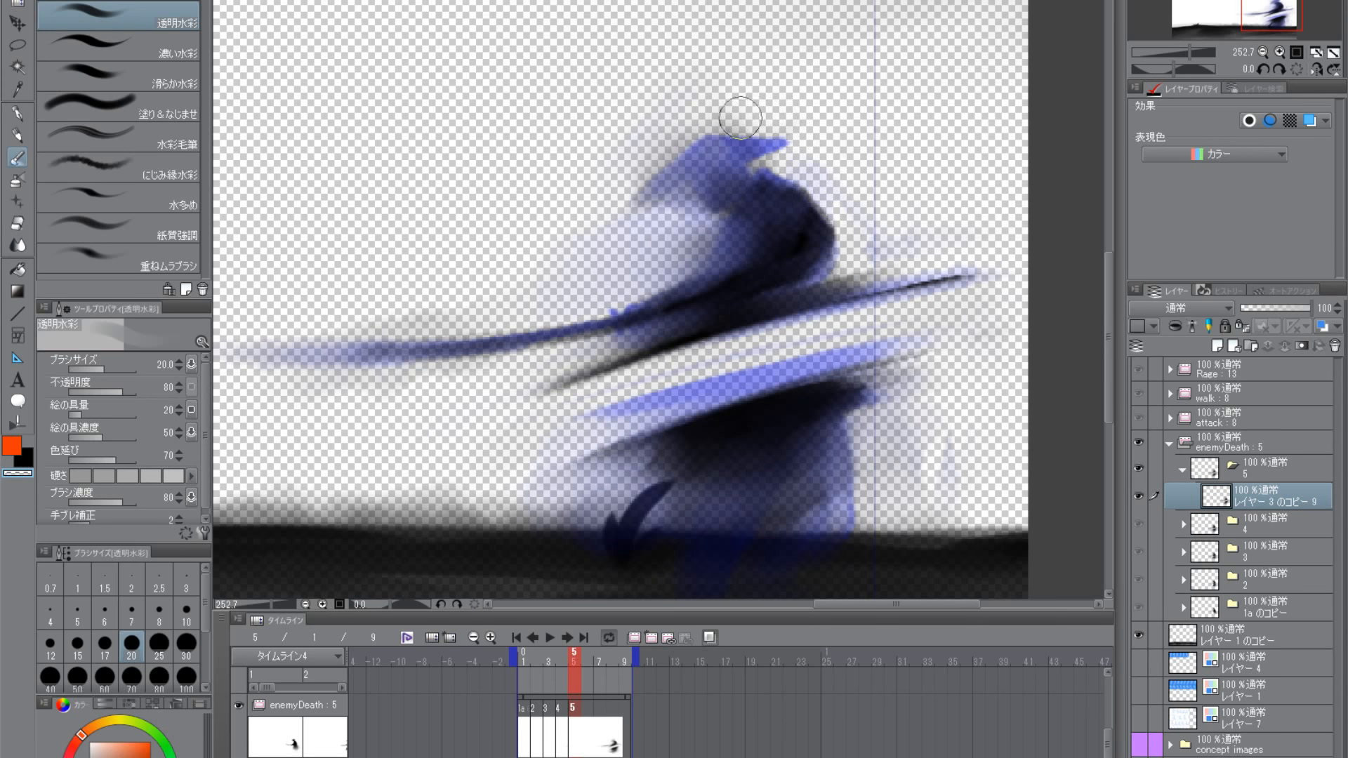
- Refine the skirt's dark upper band below the lower cut streak with black and transparent 透明水彩 strokes at size 20
drag(511, 428, 512, 399)
key(c)
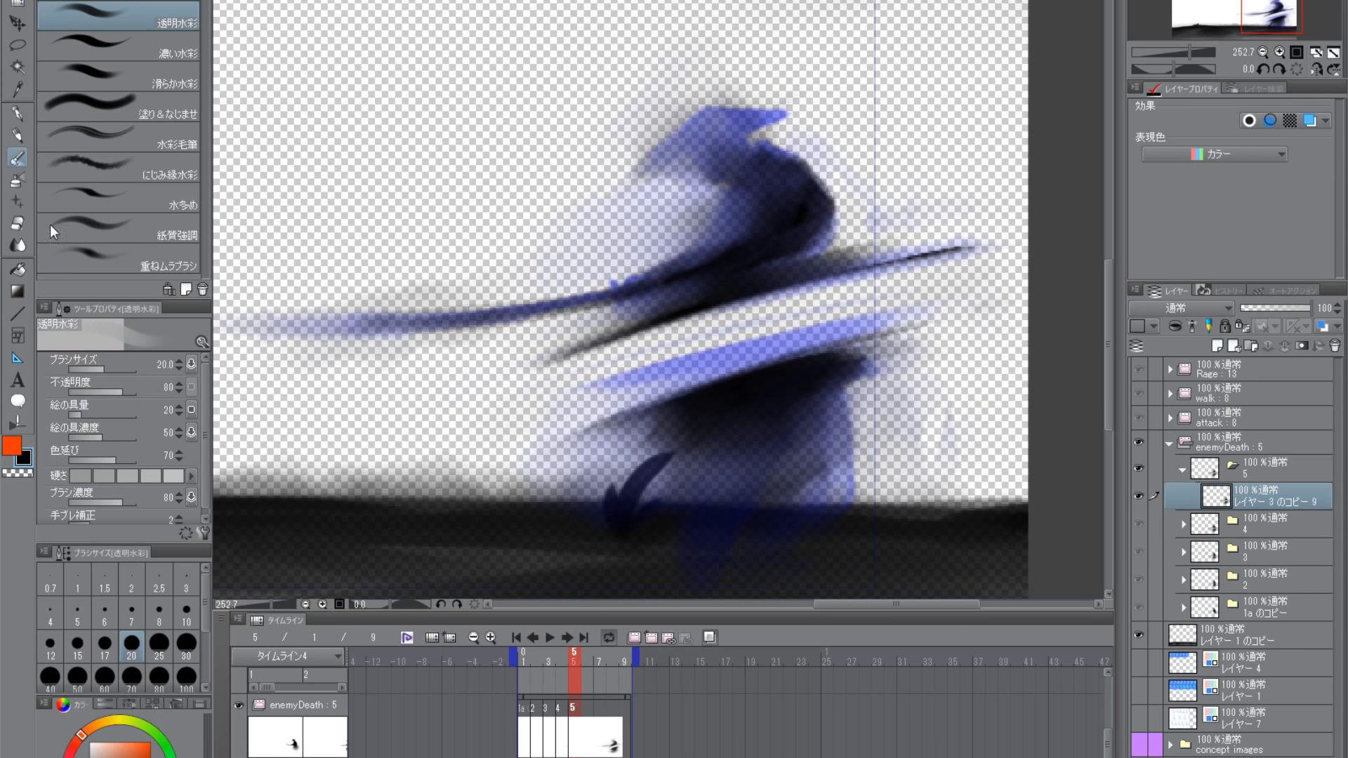
click(19, 172)
click(19, 167)
drag(789, 435, 806, 395)
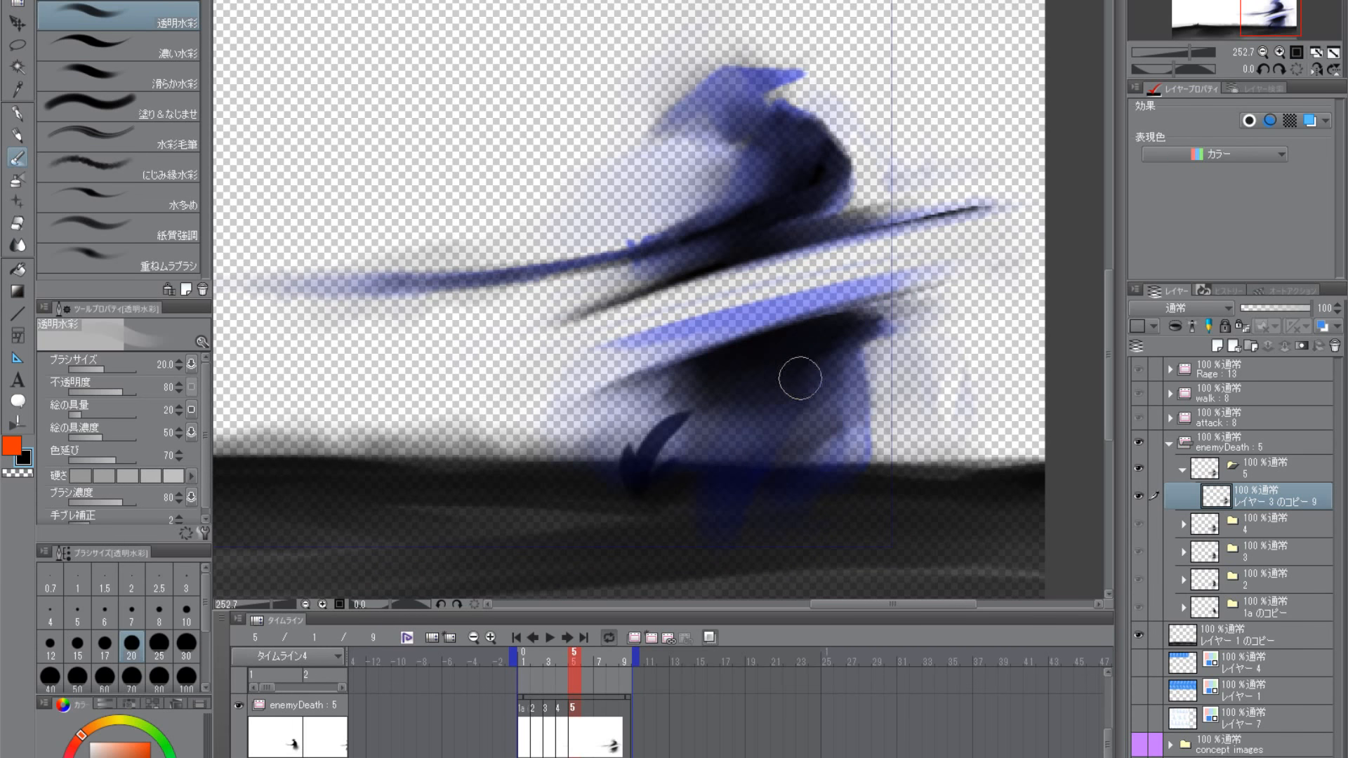
drag(715, 380, 732, 360)
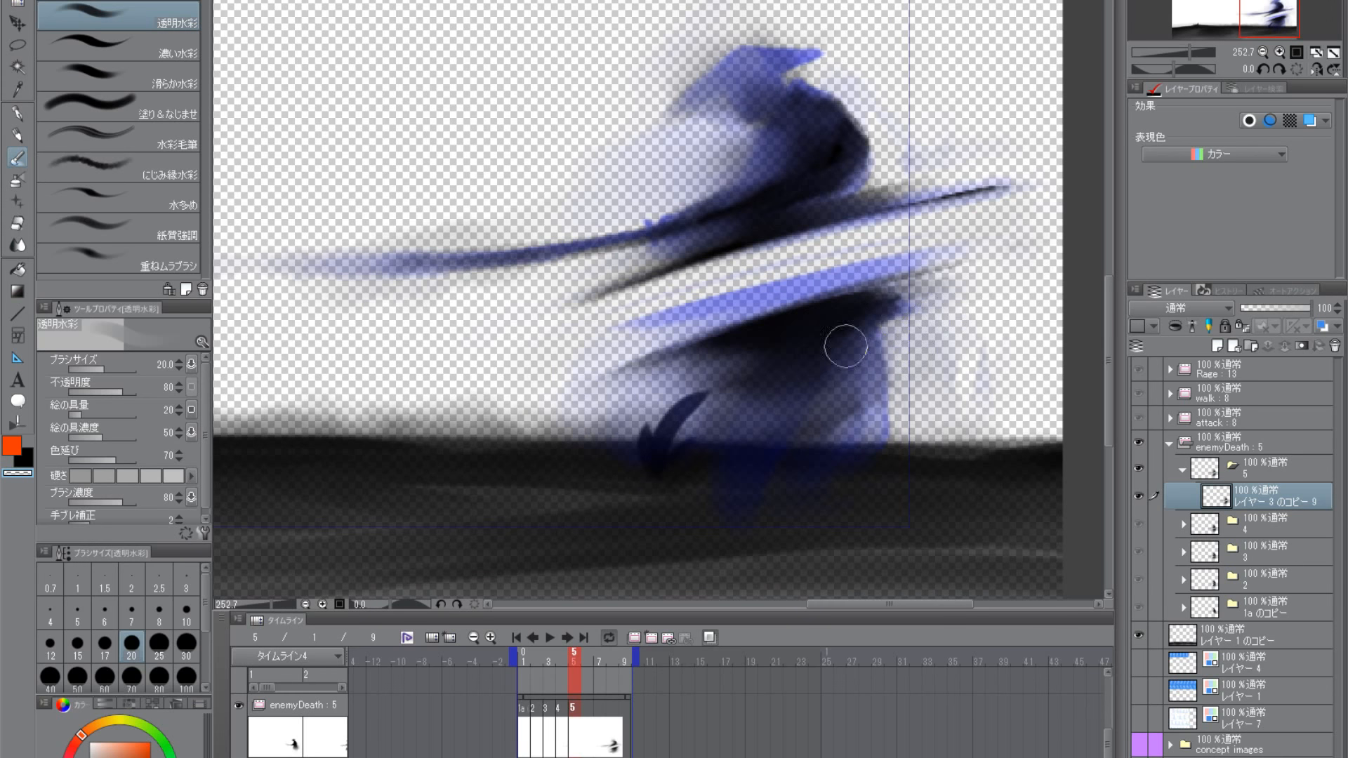
drag(904, 365, 792, 502)
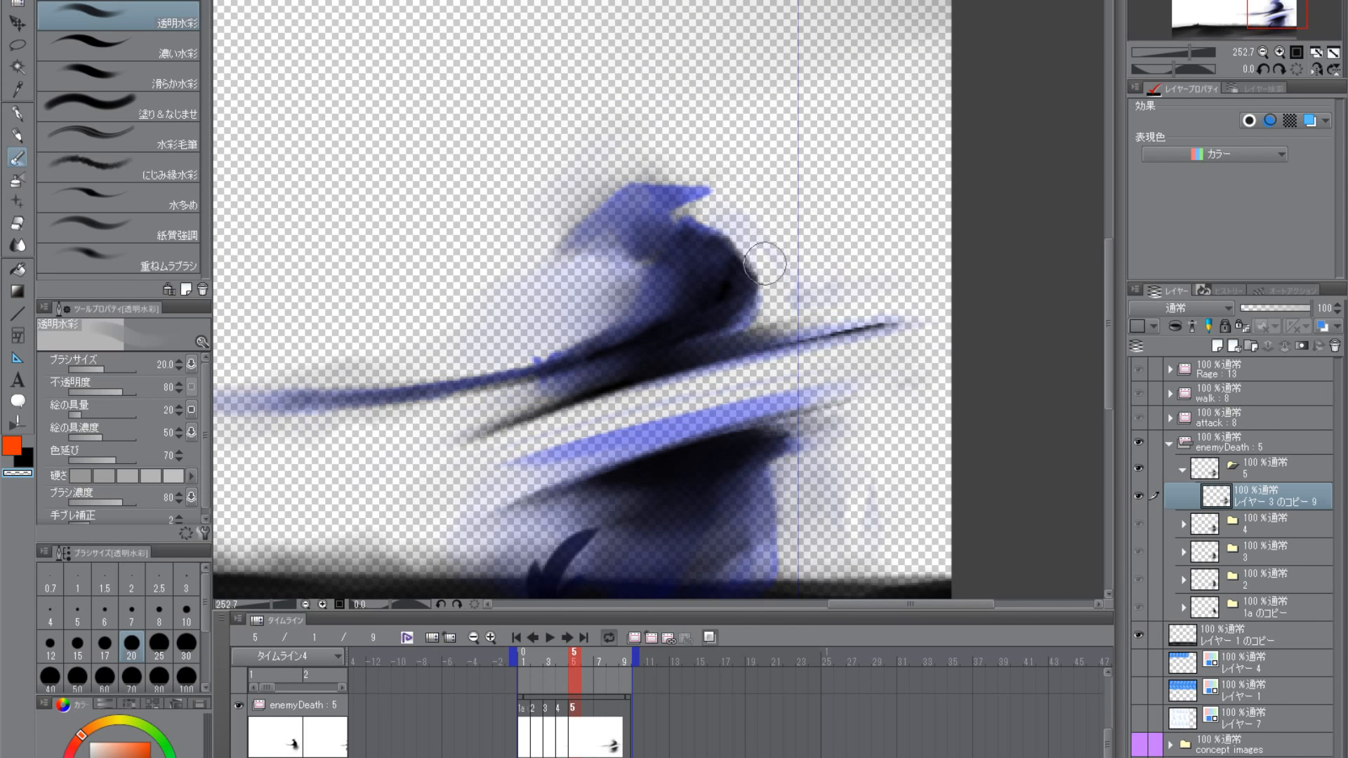
drag(713, 369, 792, 348)
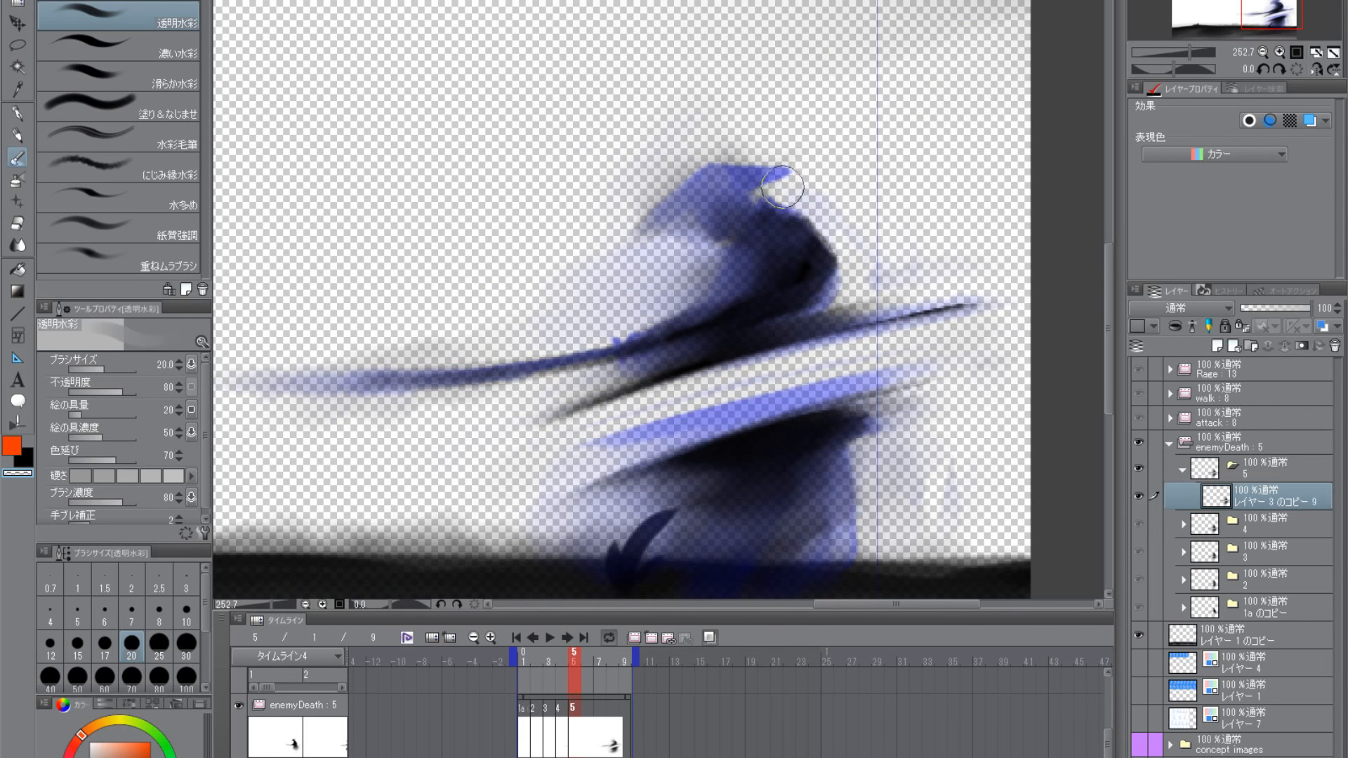
- Define the lower cut streak and thin the skirt's front beneath it with black and transparent 透明水彩 strokes at size 15
key(c)
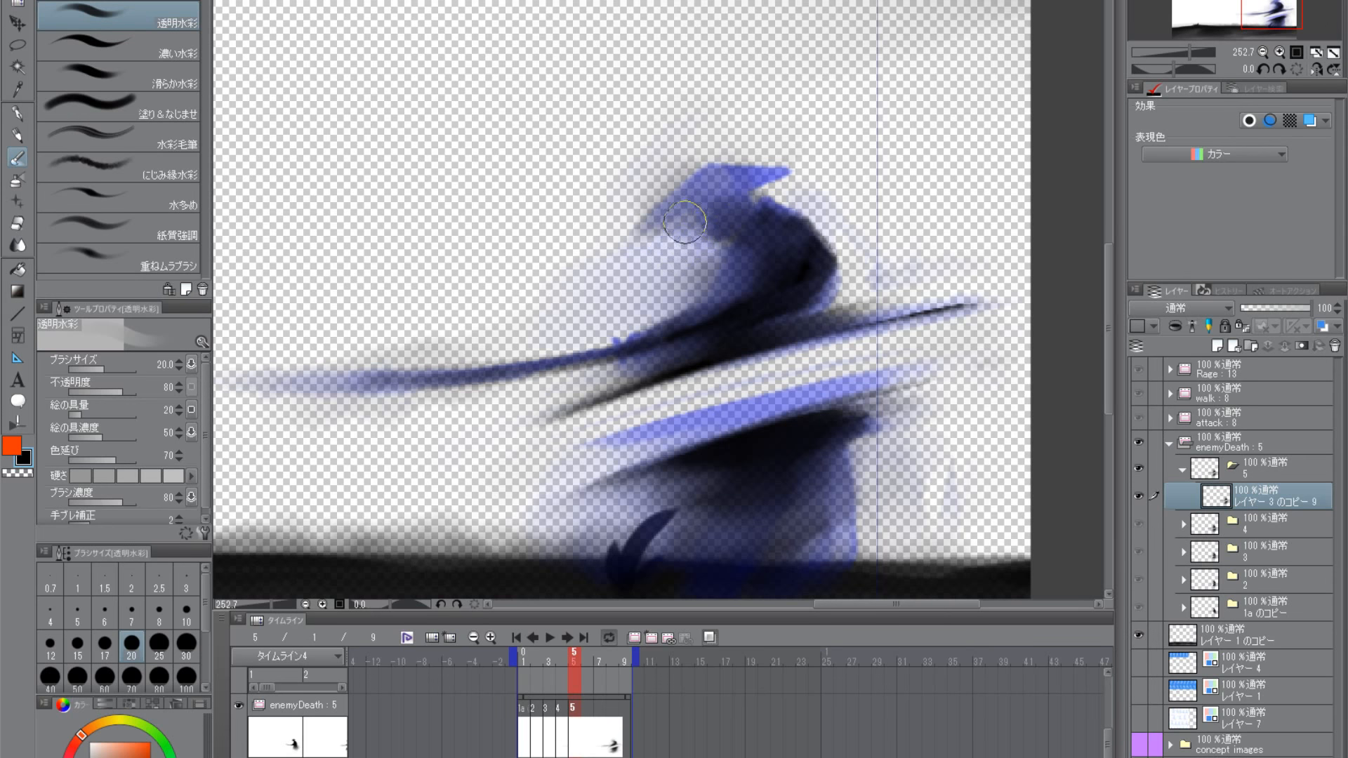
key(bracketleft)
key(bracketleft)
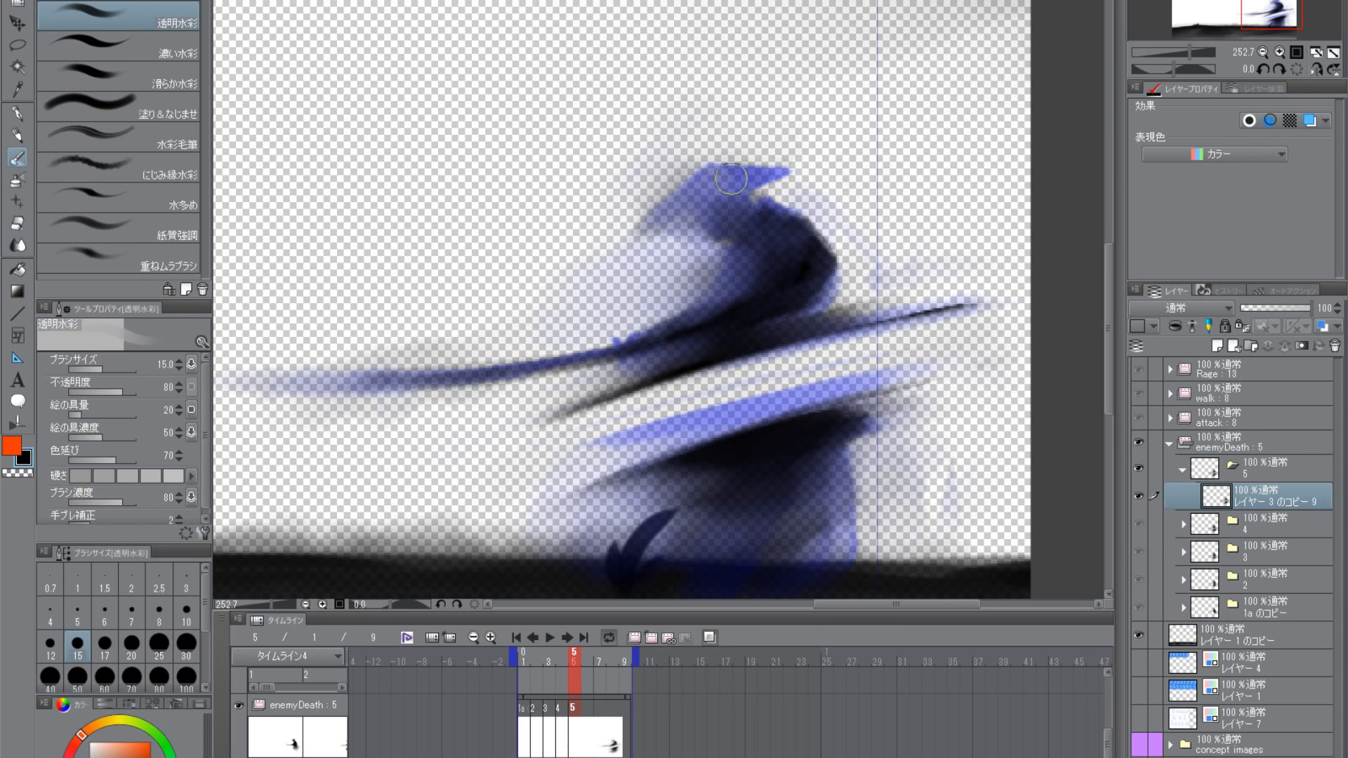
scroll(794, 397, down, 2)
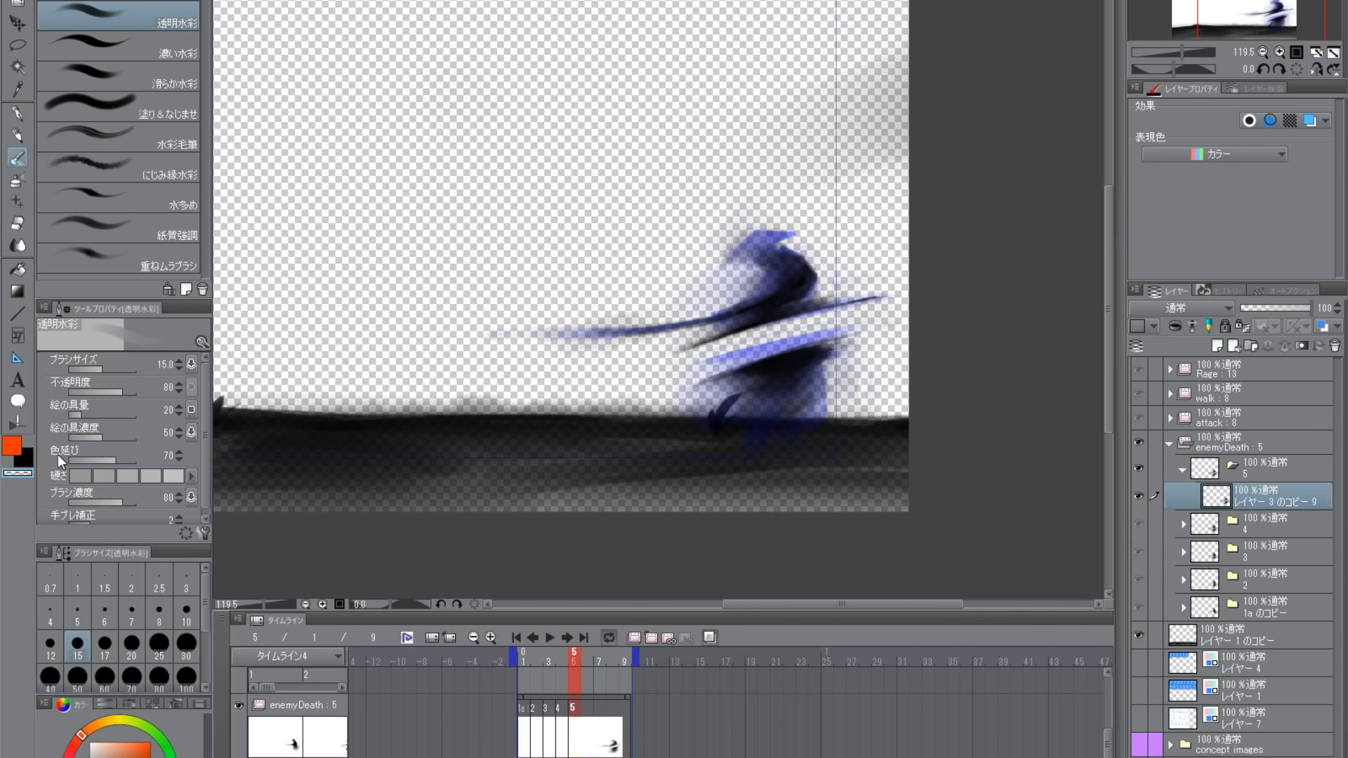
scroll(844, 357, up, 2)
drag(884, 349, 766, 368)
drag(806, 266, 780, 320)
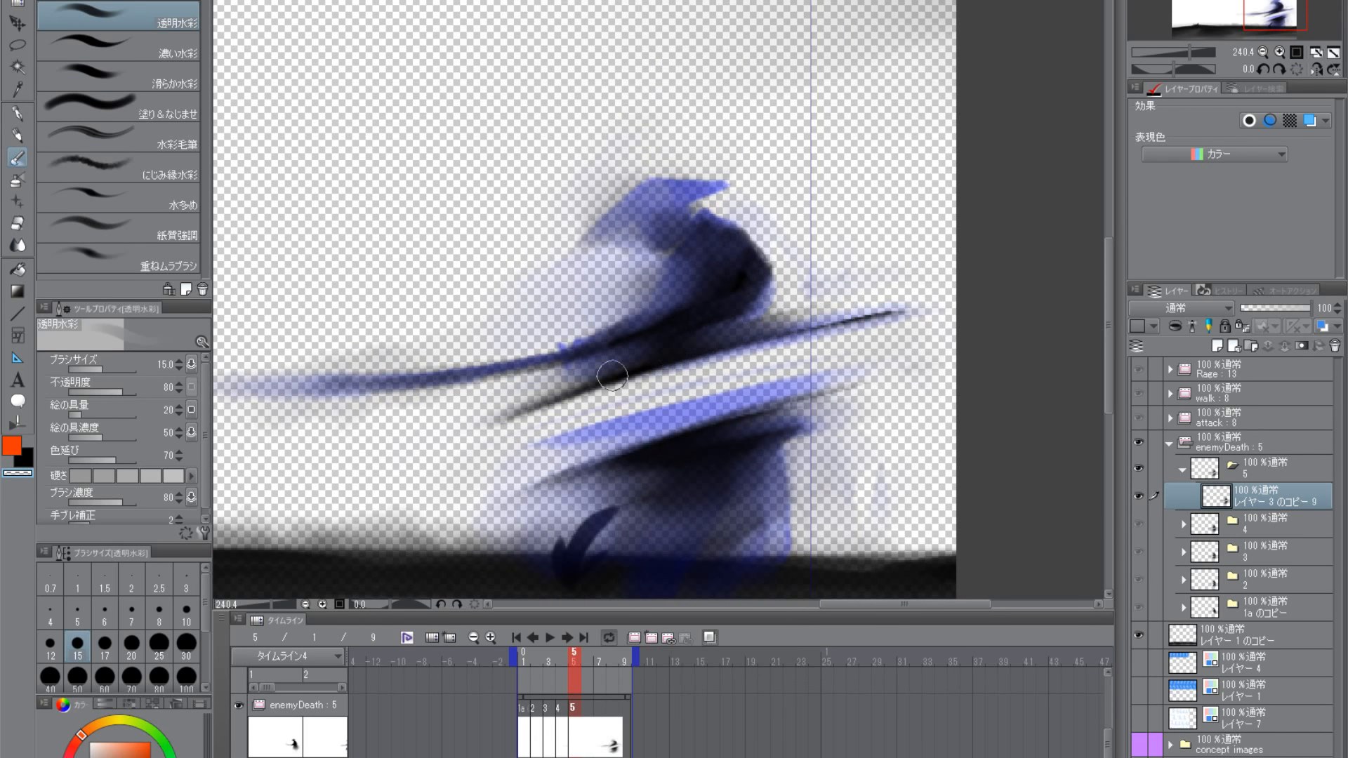
drag(827, 429, 860, 297)
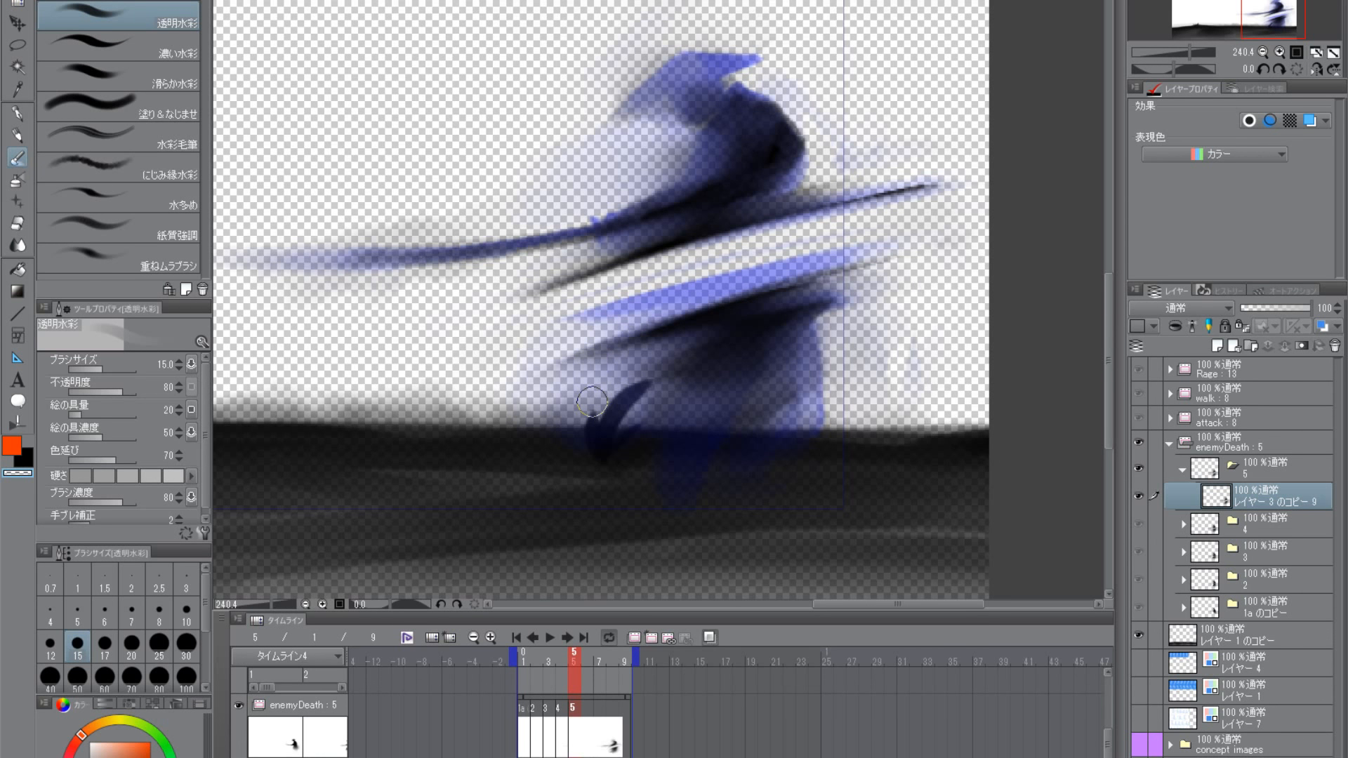
- Soften the left end of the upper cut streak with transparent 透明水彩 strokes at size 20, and restore the brush size to 15
key(bracketright)
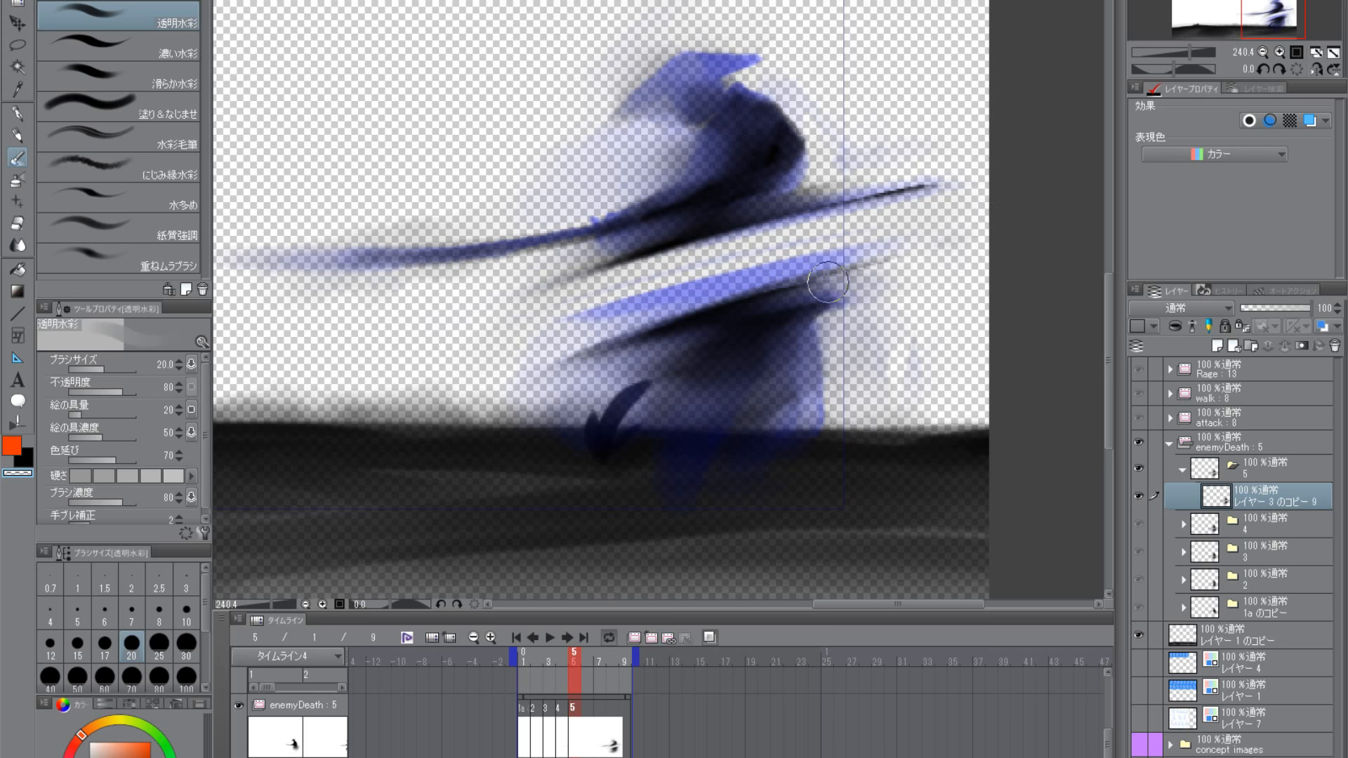
key(bracketleft)
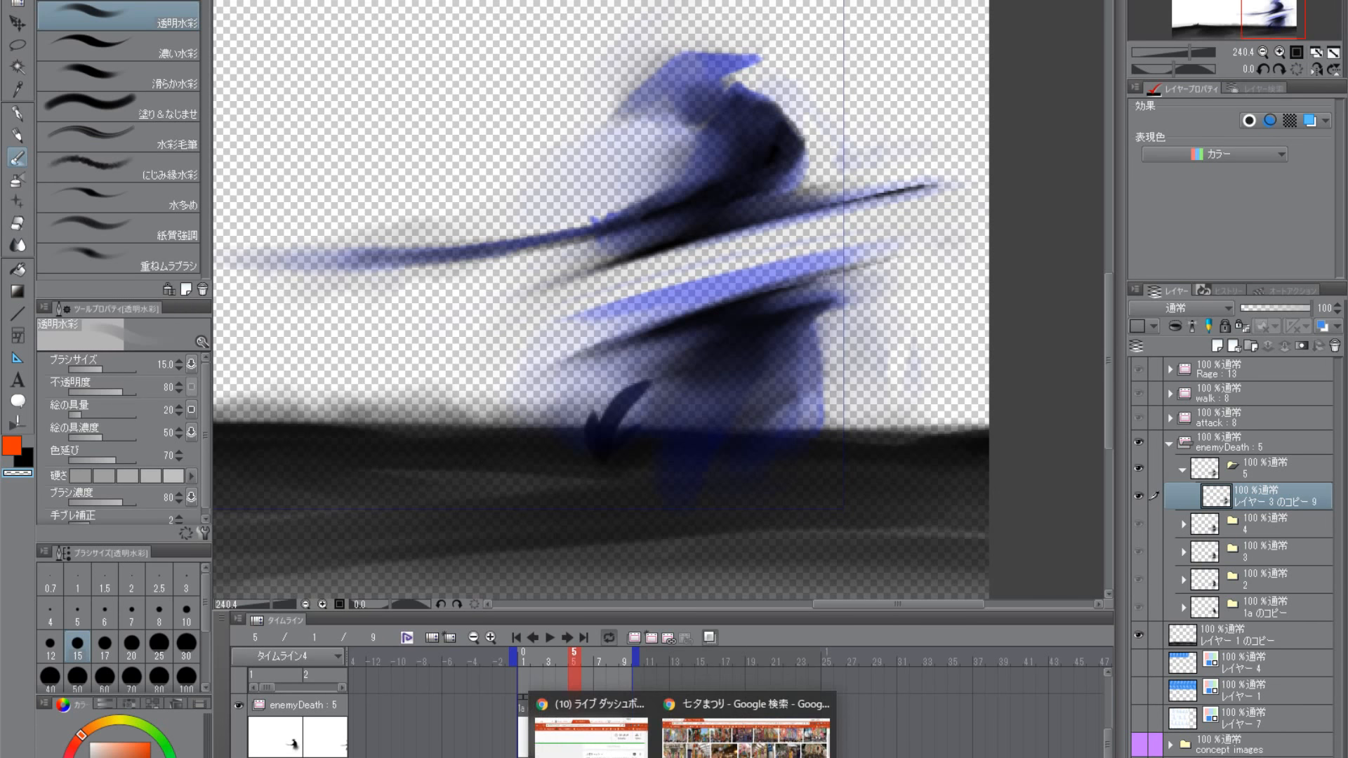
- Switch to the 七夕まつり image results in Chrome and examine enlarged photos of the hanging festival decorations
click(744, 726)
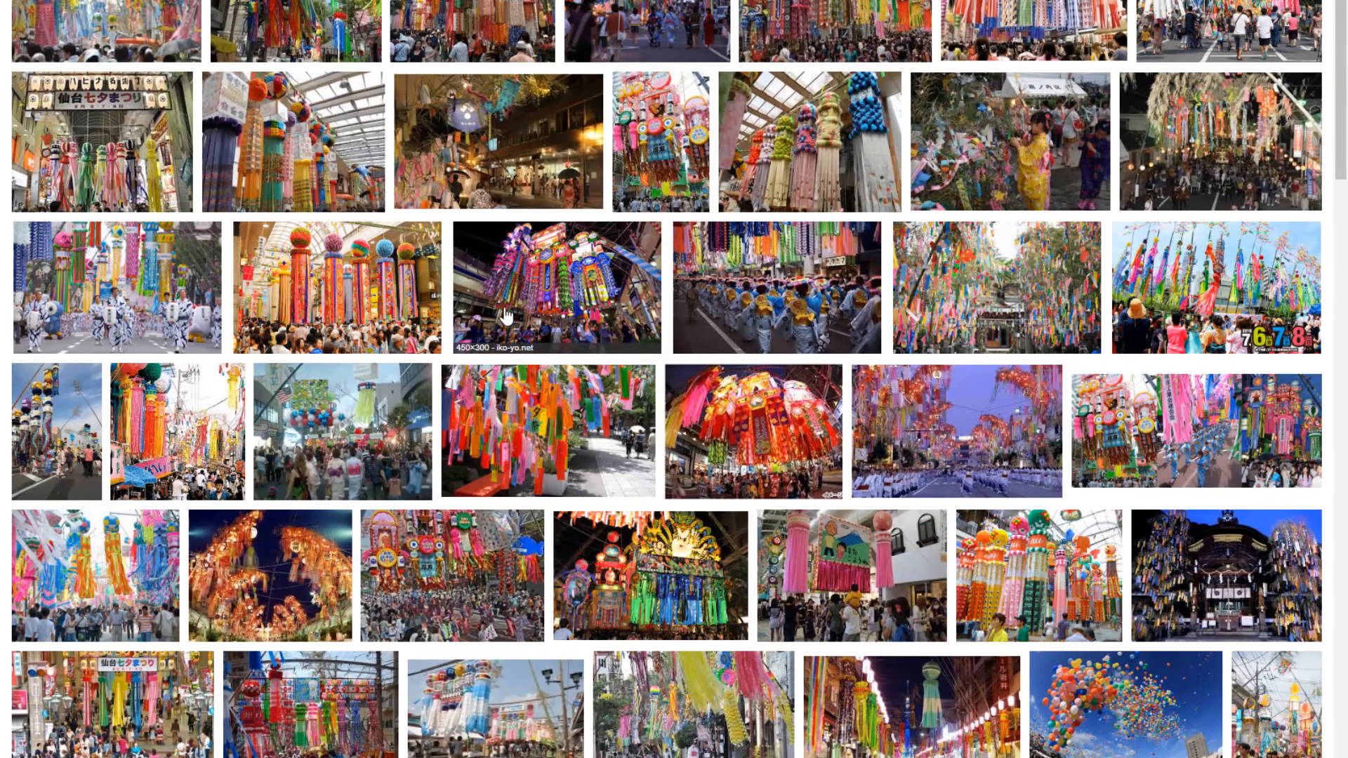
scroll(478, 351, down, 3)
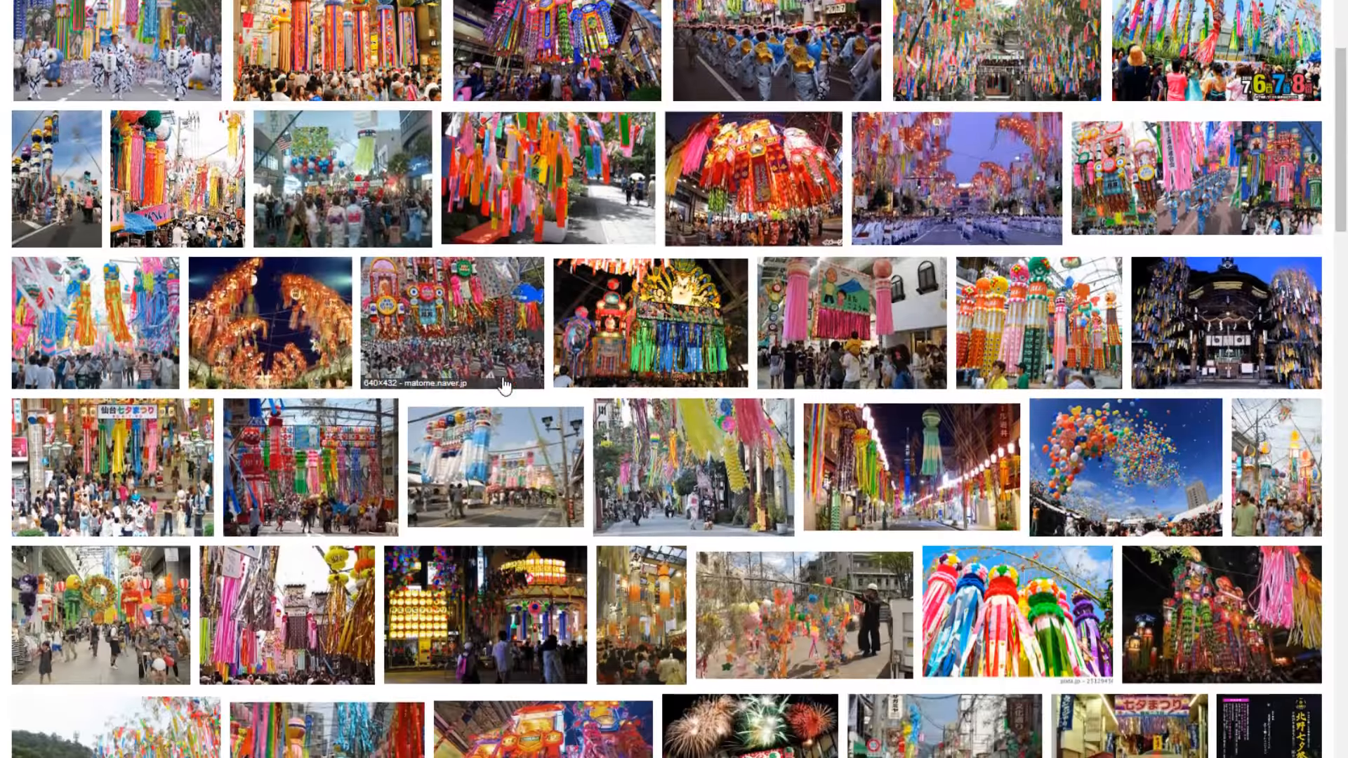
click(455, 342)
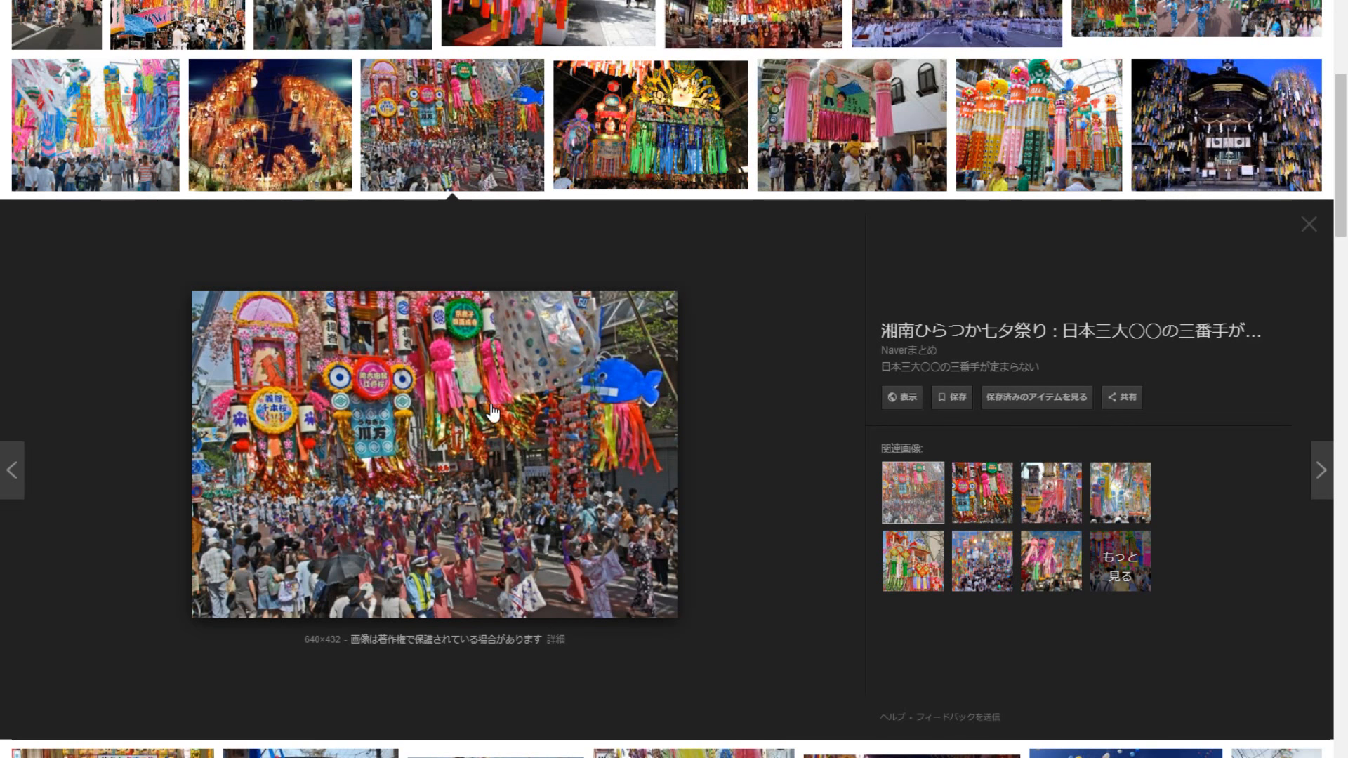
scroll(494, 413, up, 3)
click(667, 292)
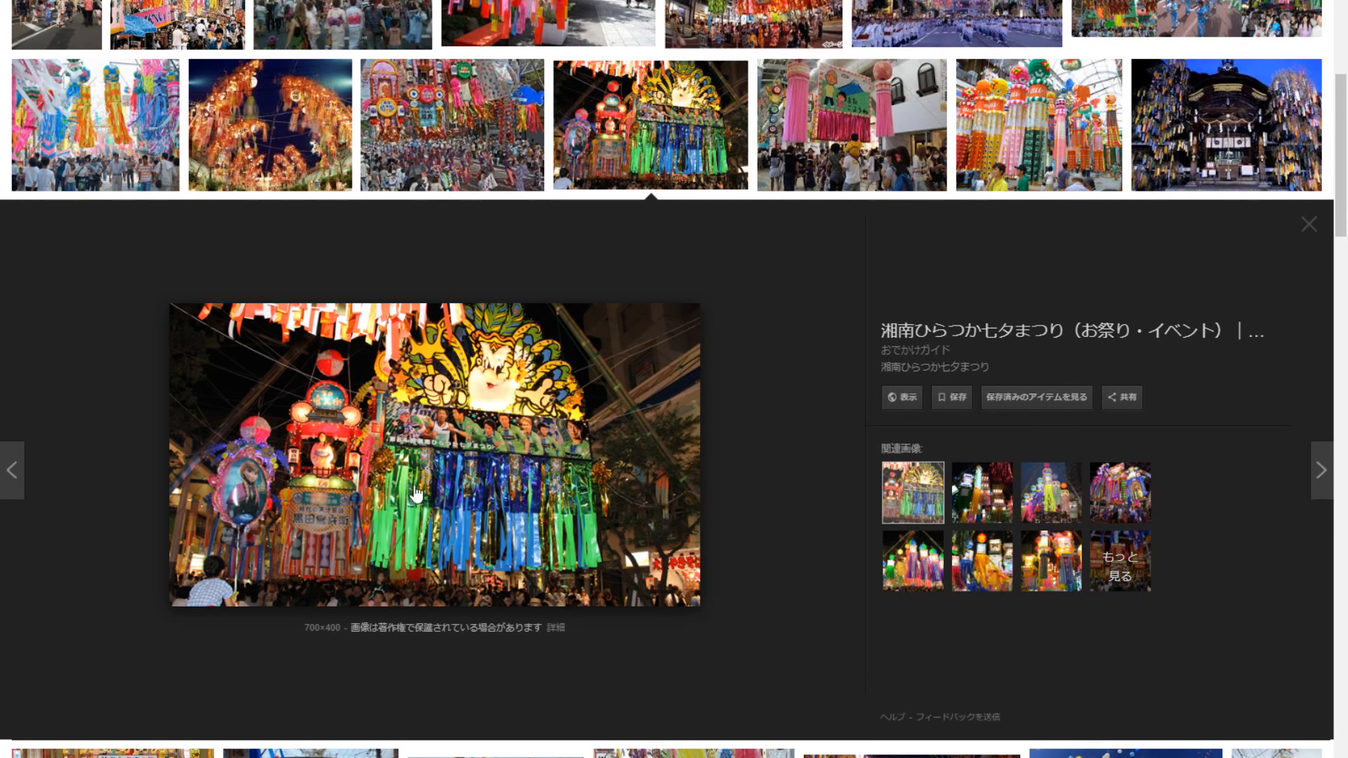
scroll(525, 412, up, 6)
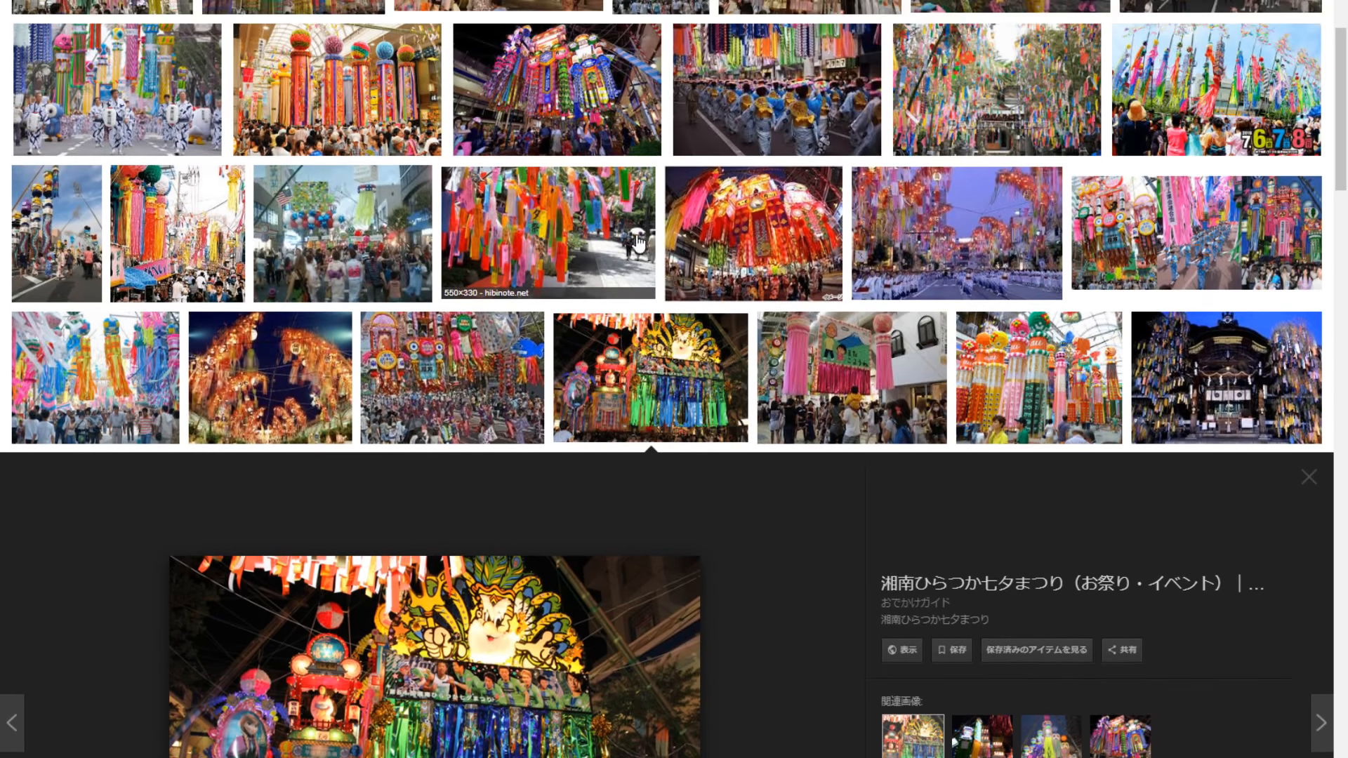
scroll(511, 307, up, 3)
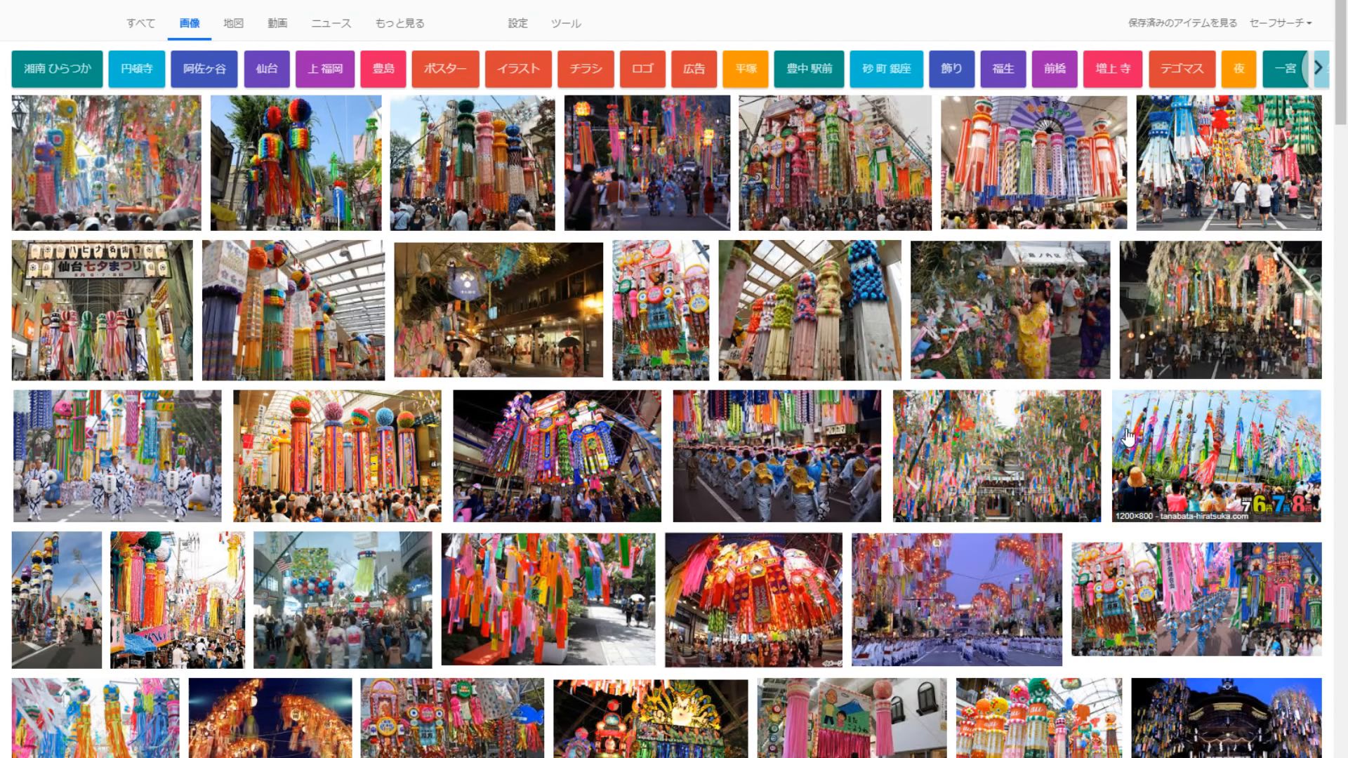
click(1158, 309)
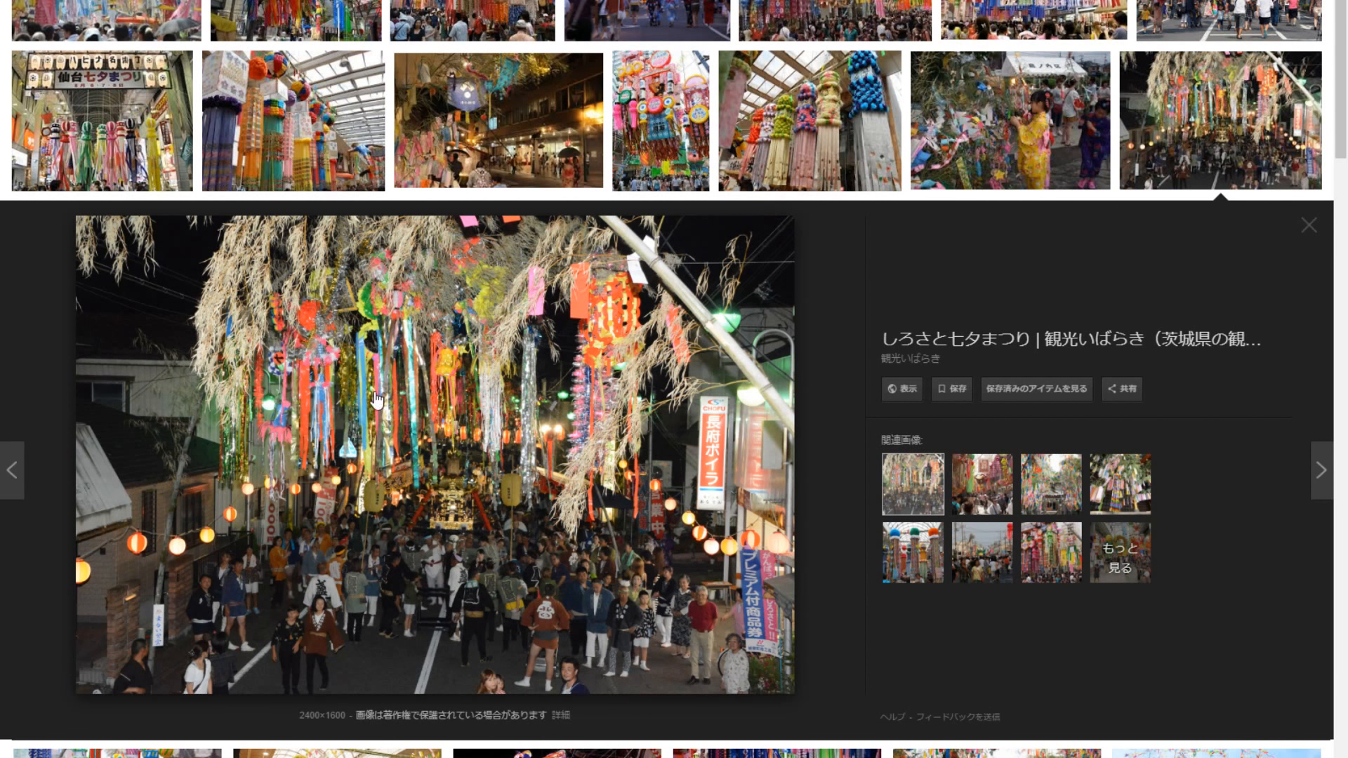
scroll(639, 447, down, 5)
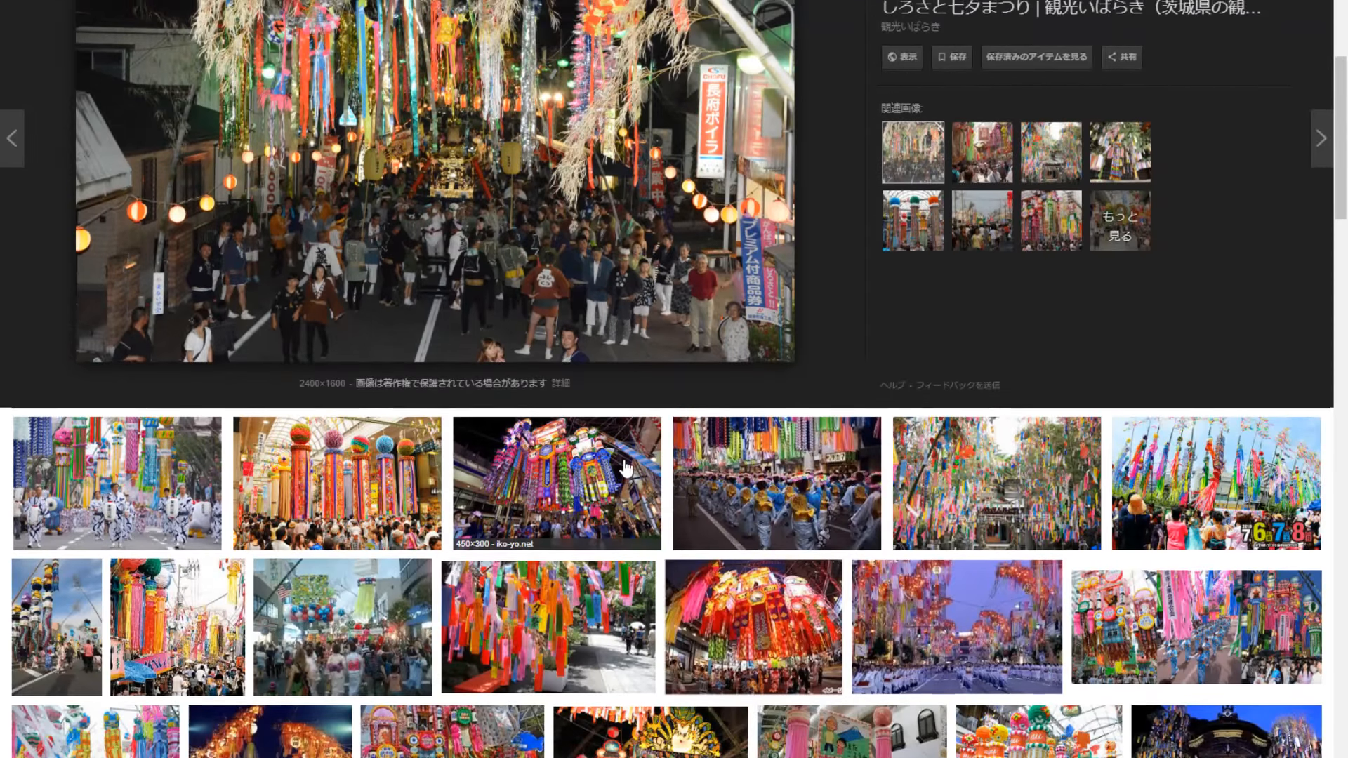
scroll(627, 469, up, 7)
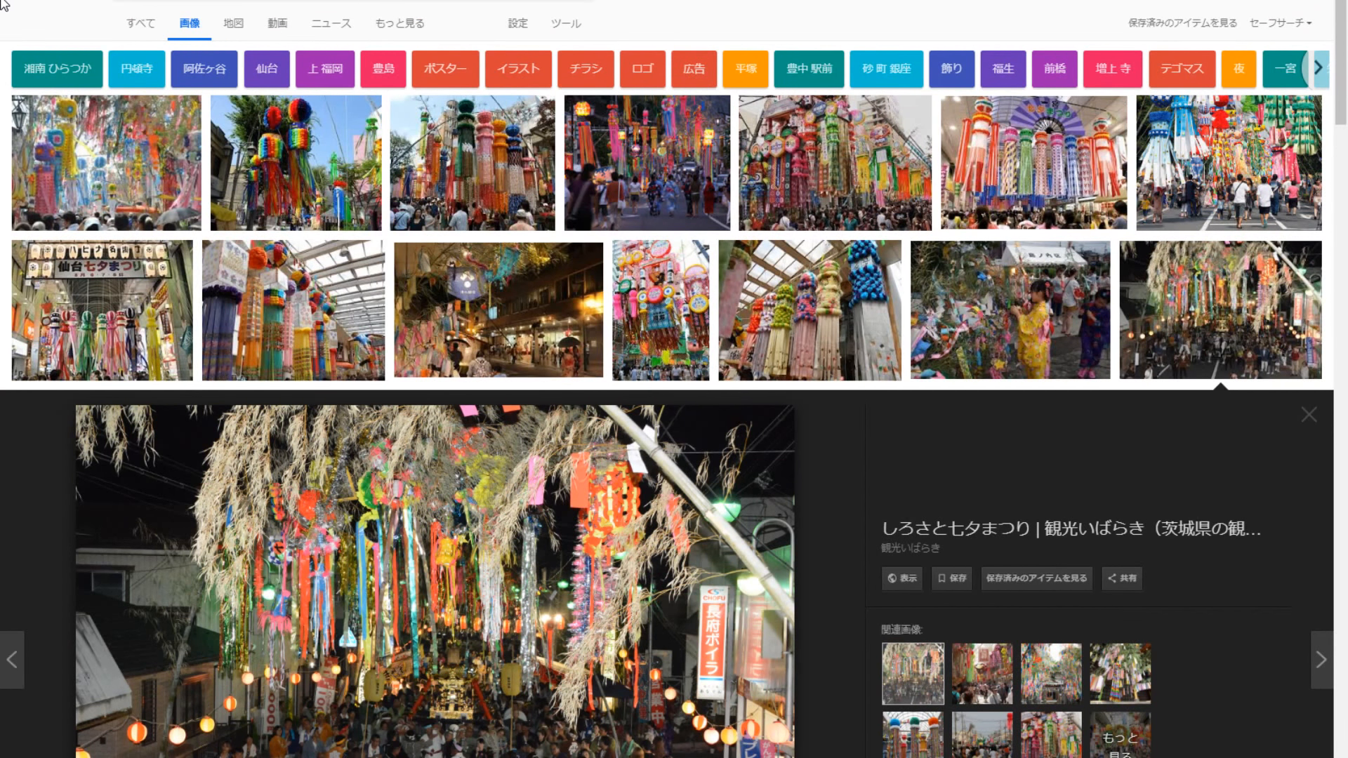
- Change the image search query to 七夕 願い事 and run the search
key(BackSpace)
key(BackSpace)
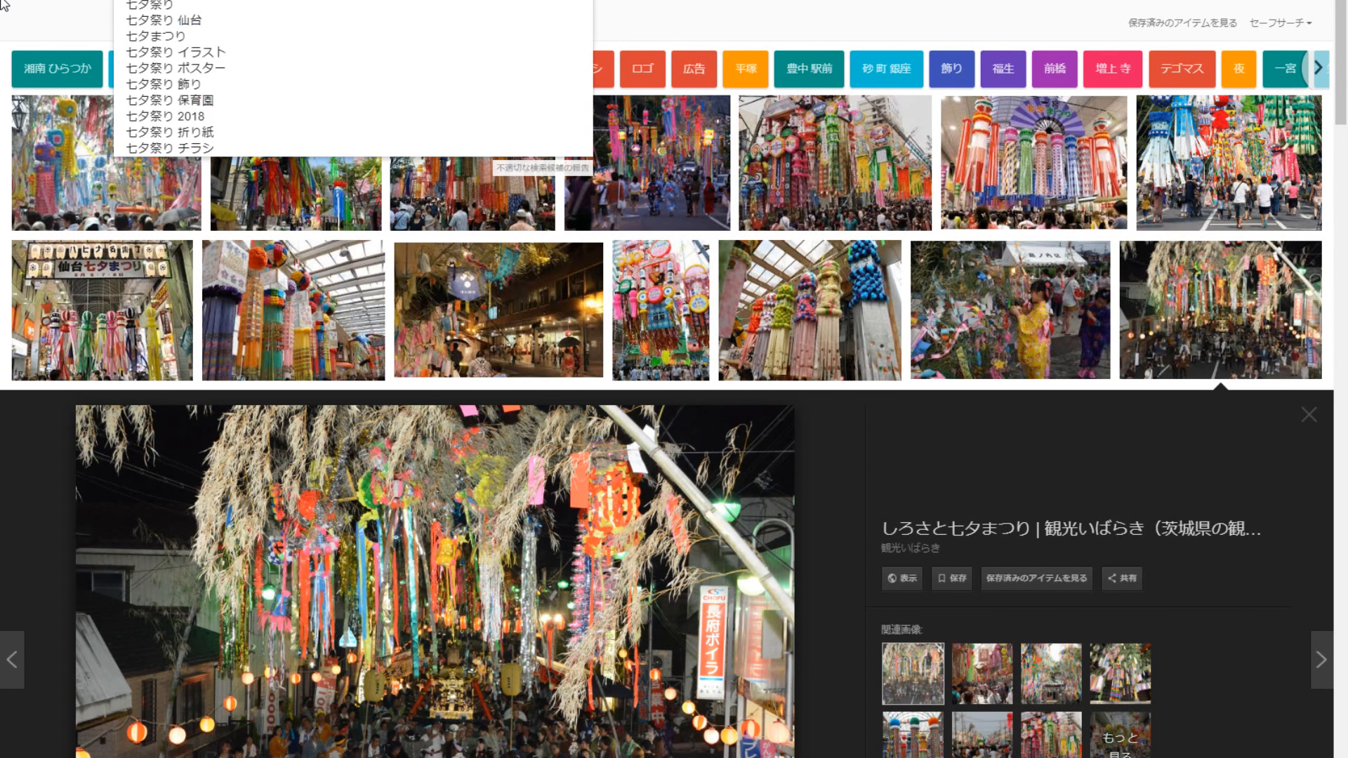
key(Zenkaku_Hankaku)
text(ねがい)
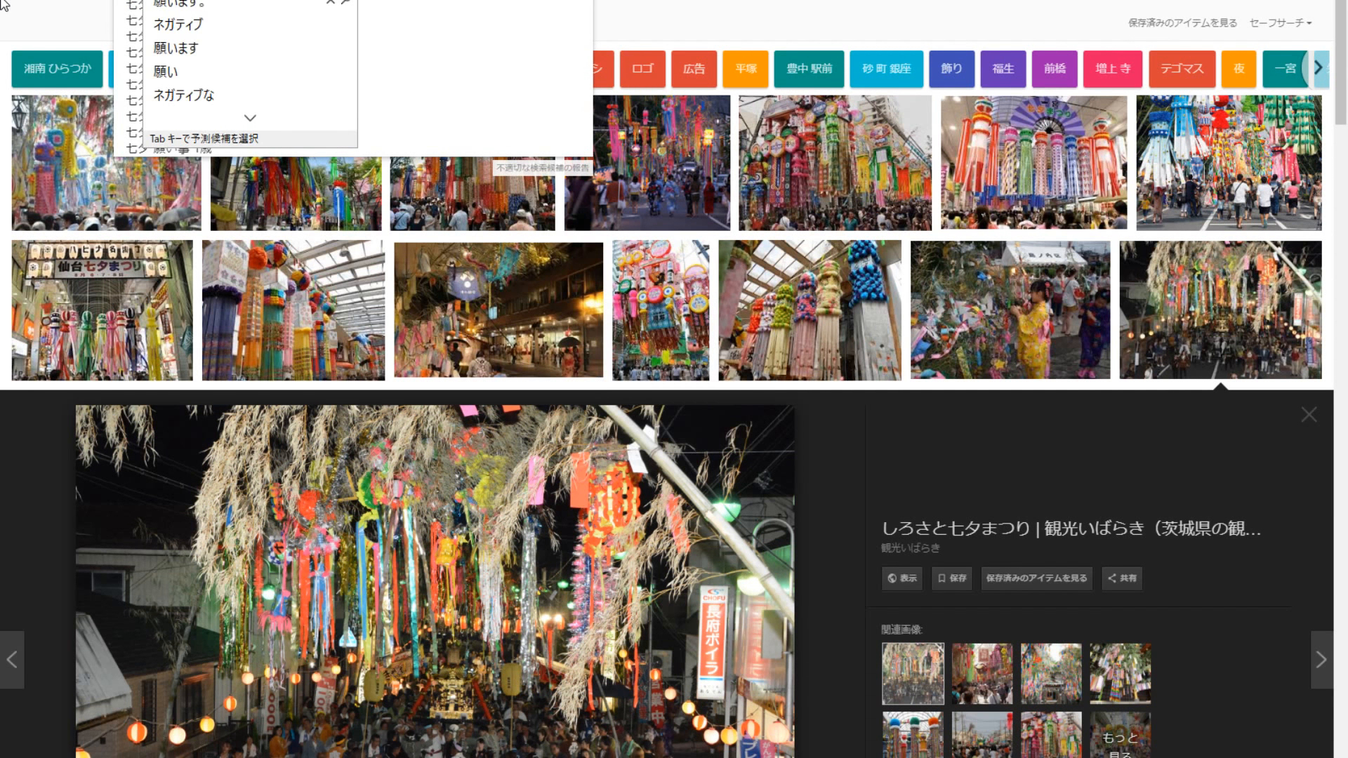
text(ごと)
key(space)
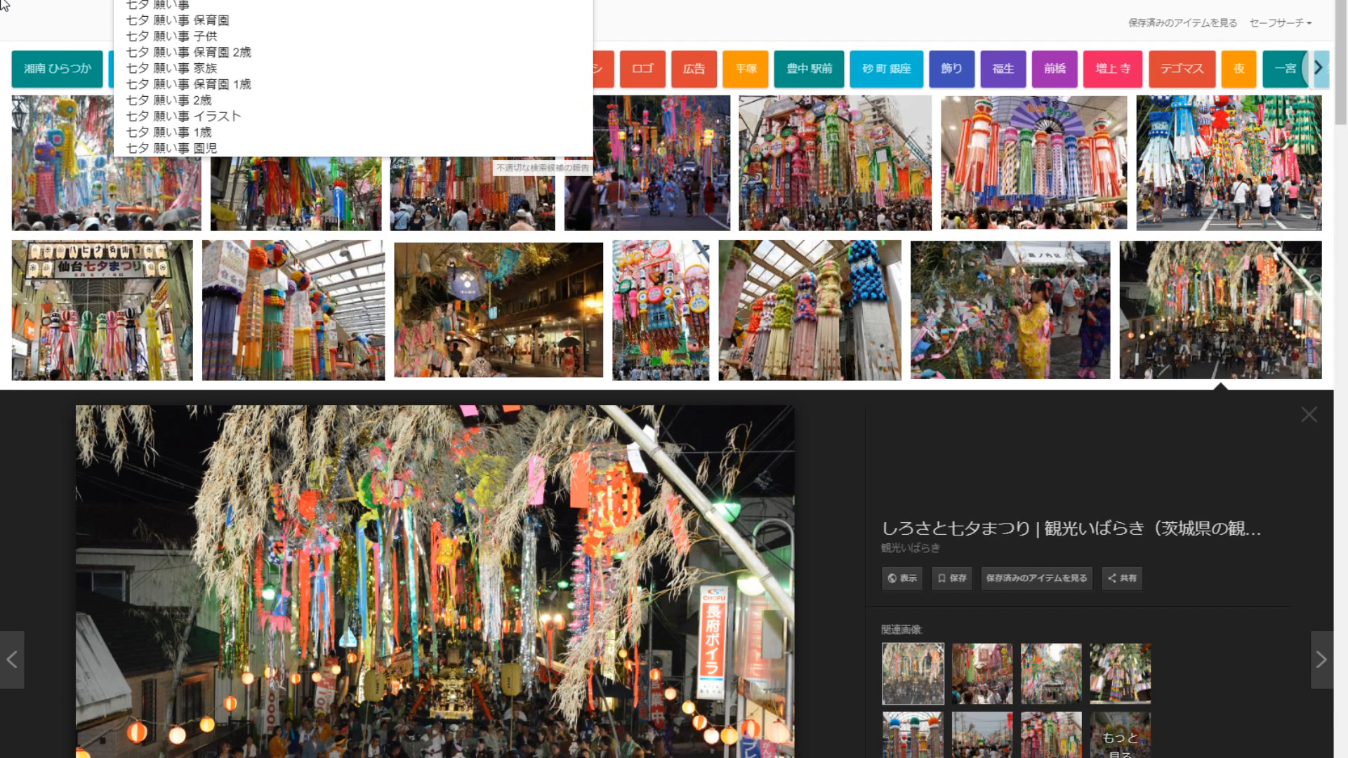
key(Return)
key(Return)
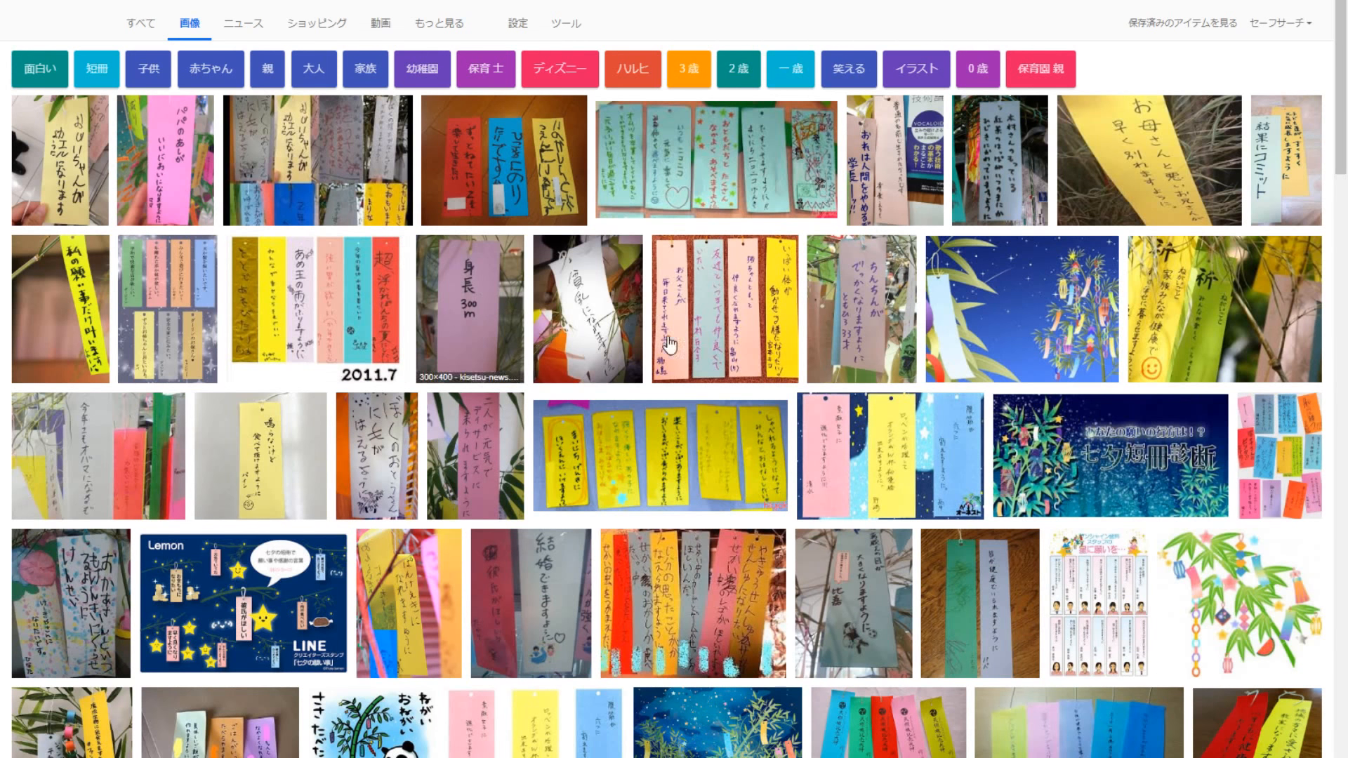
- Examine enlarged tanzaku images: the coloured strips dated 2011.7, the two night-sky bamboo illustrations and the panda drawing
click(330, 301)
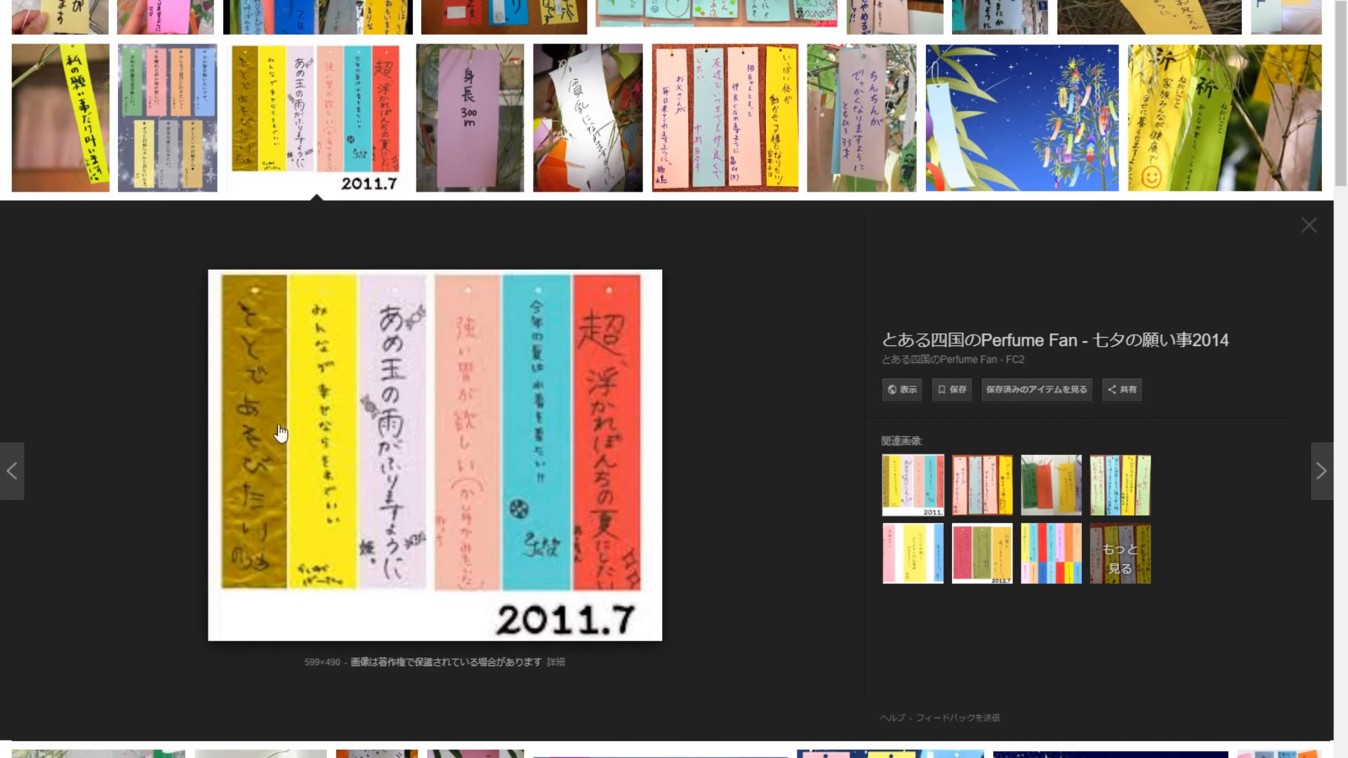
click(957, 146)
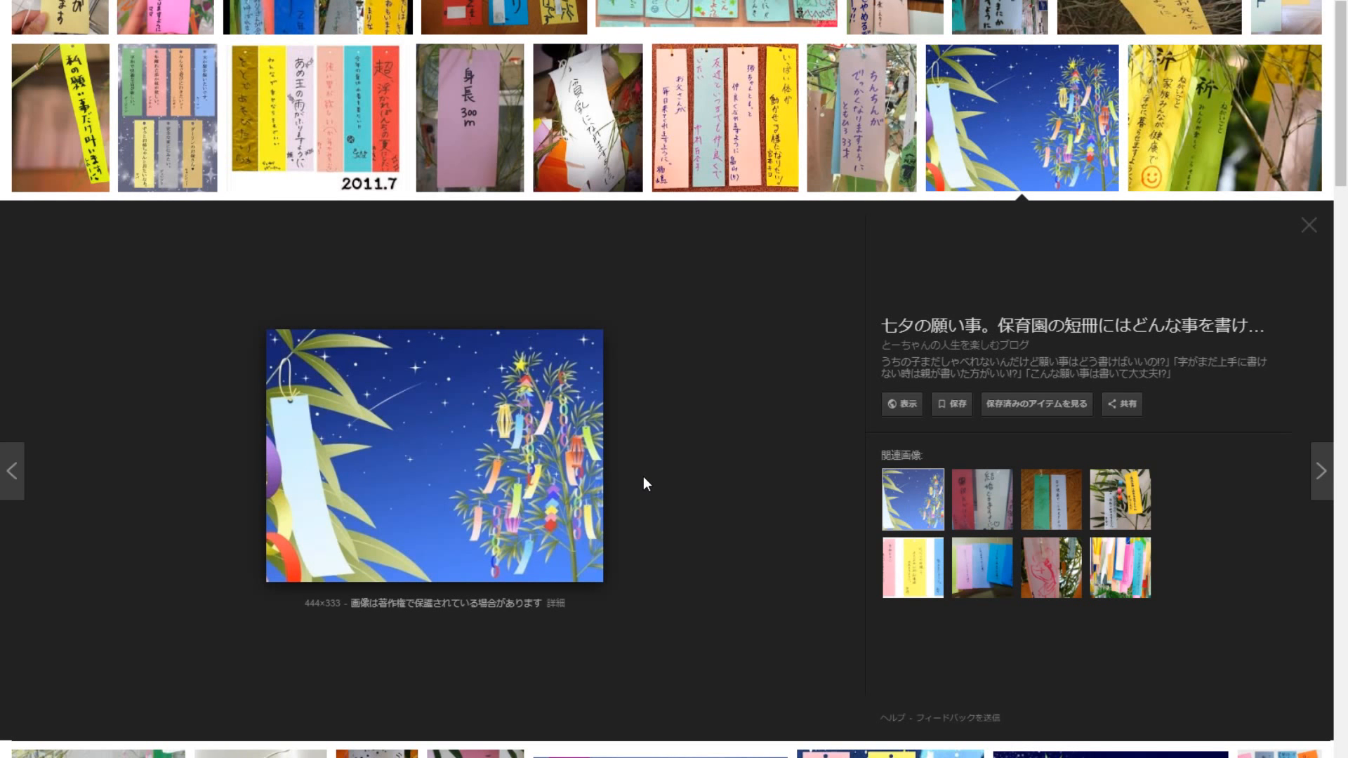
scroll(644, 483, down, 7)
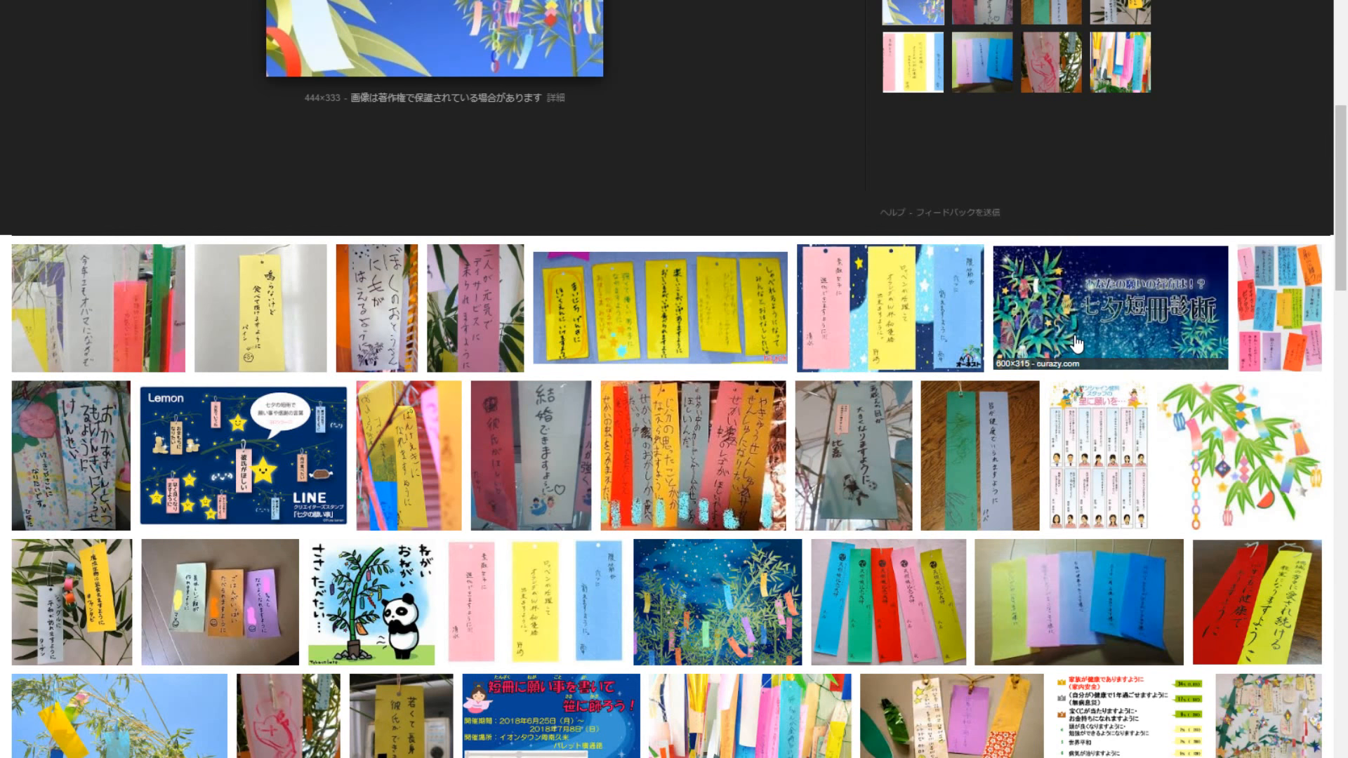
scroll(724, 449, down, 2)
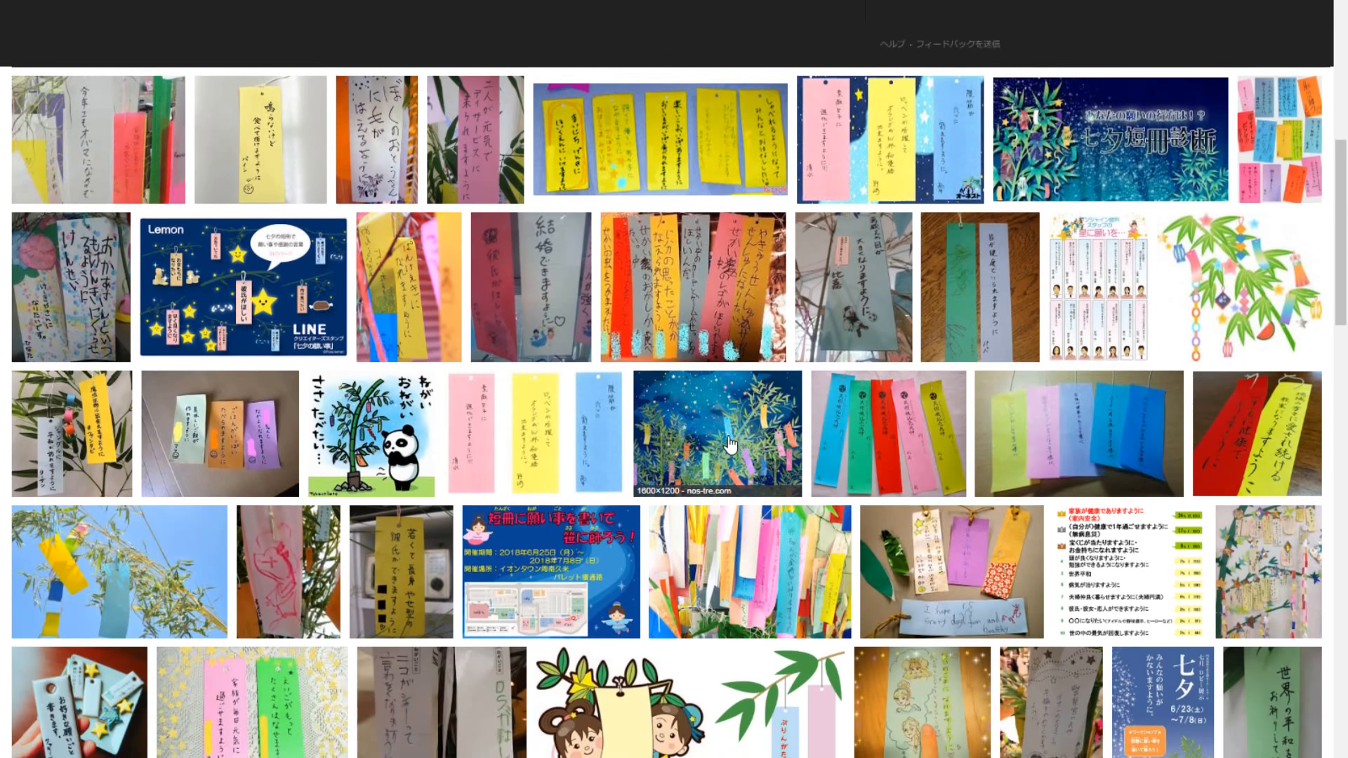
click(726, 444)
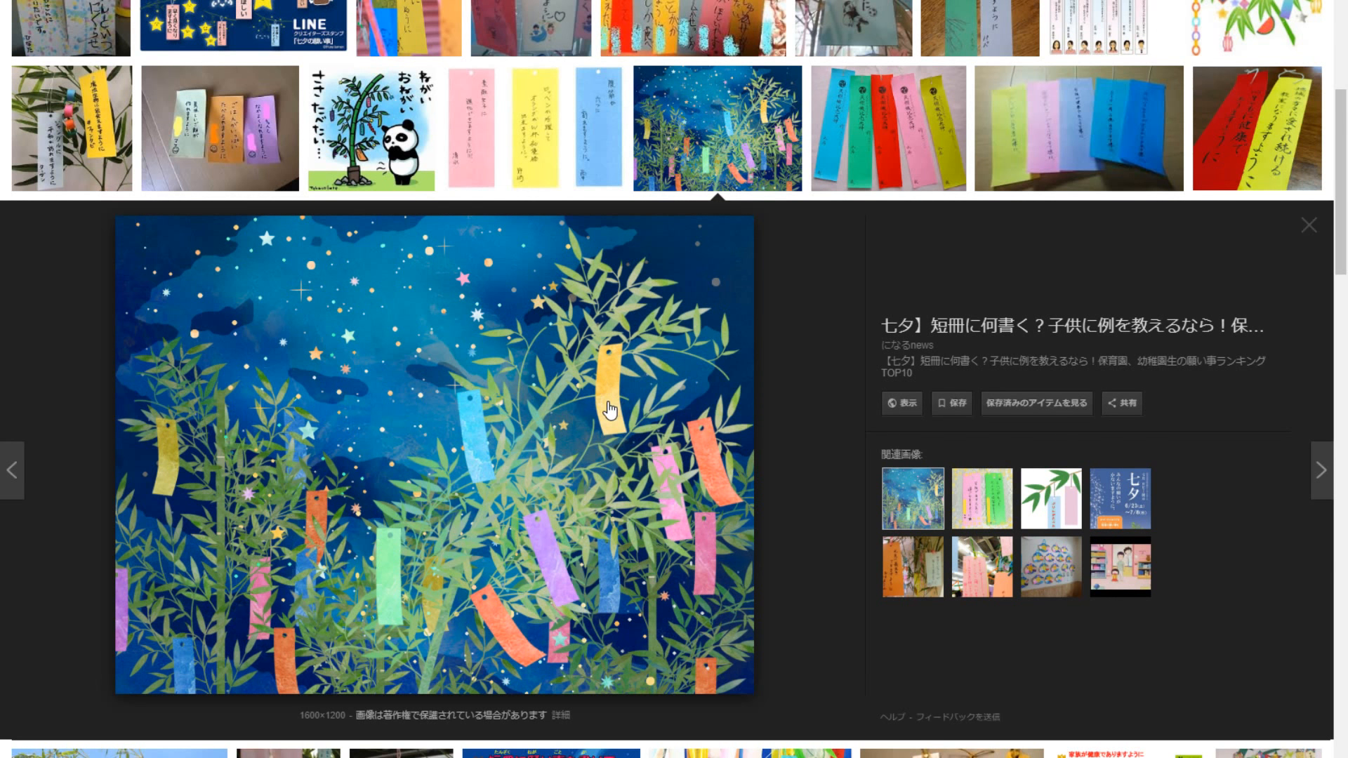
click(376, 149)
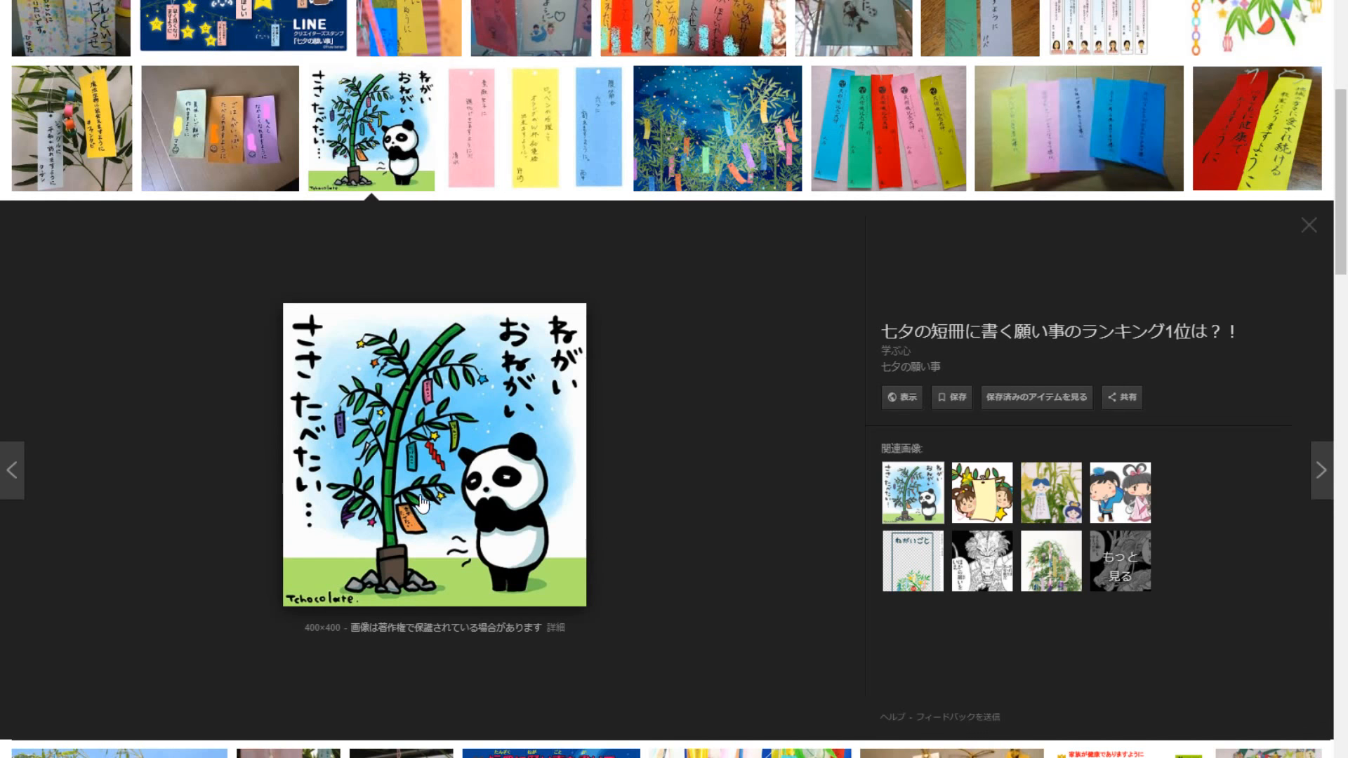
- Browse the remaining wish-strip results and examine the enlarged photo of five yellow tanzaku
scroll(572, 456, down, 3)
scroll(573, 456, down, 5)
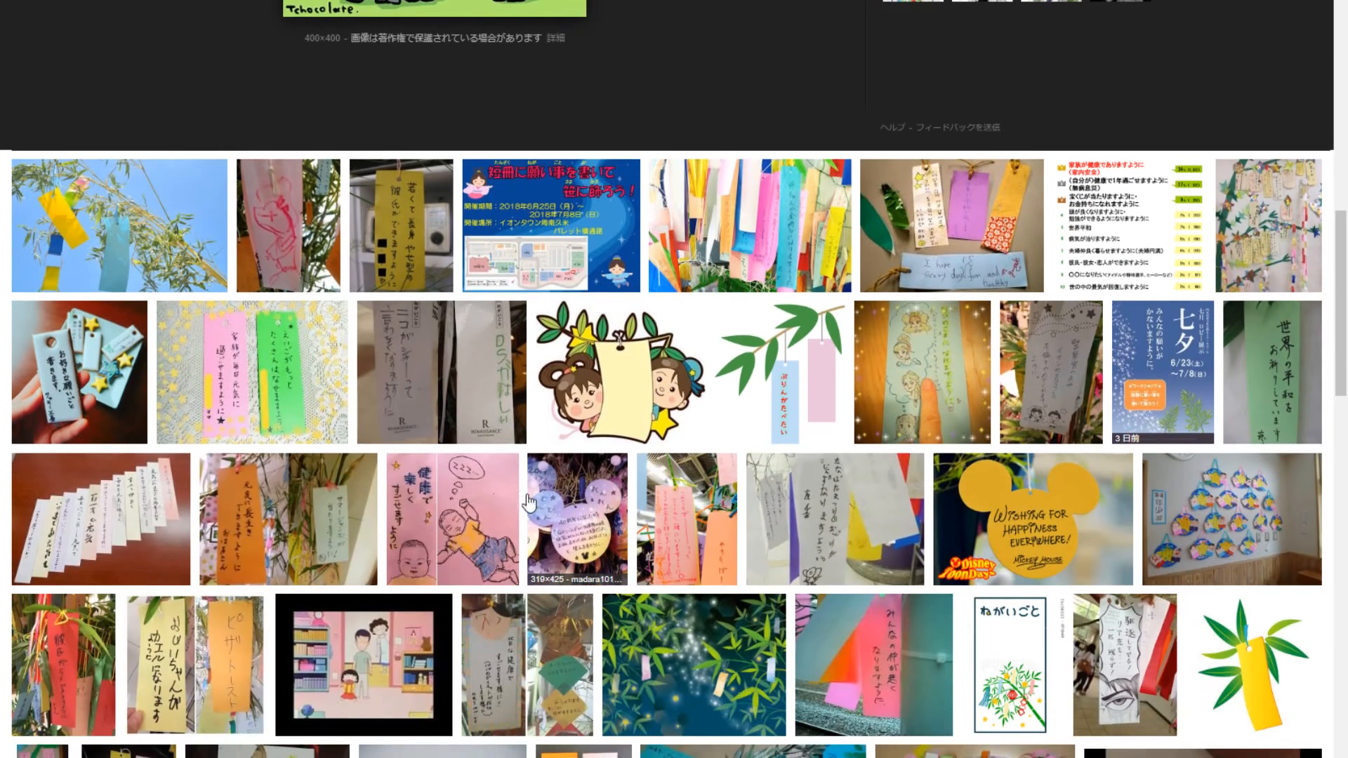
scroll(271, 386, up, 12)
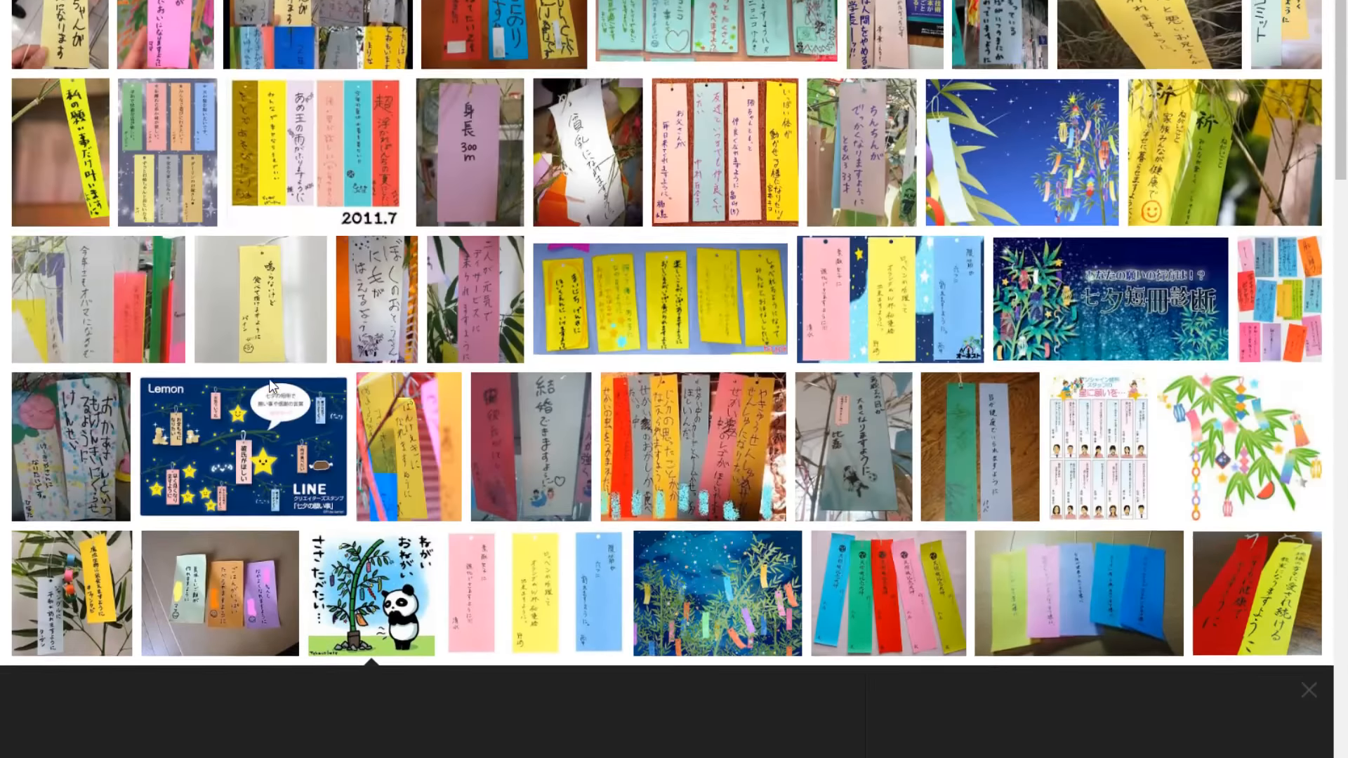
scroll(268, 378, up, 1)
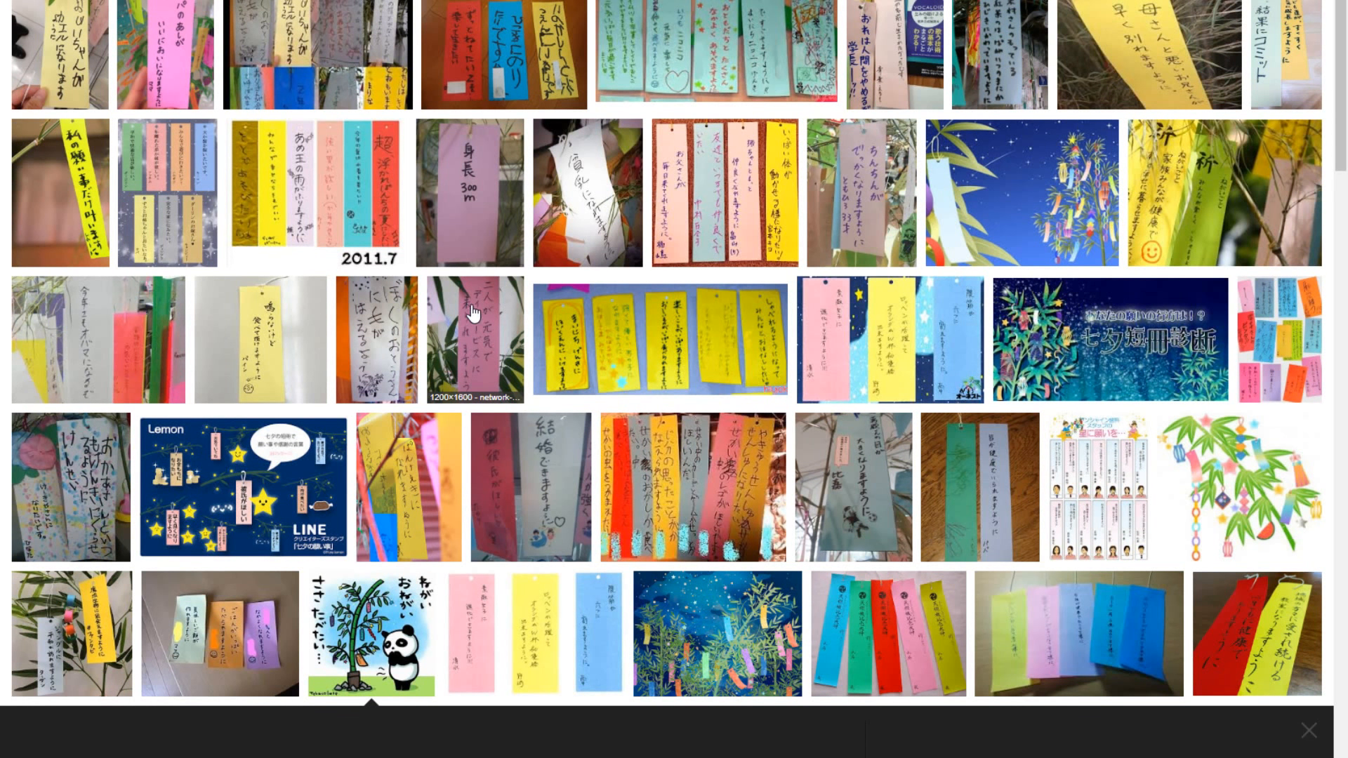
click(605, 340)
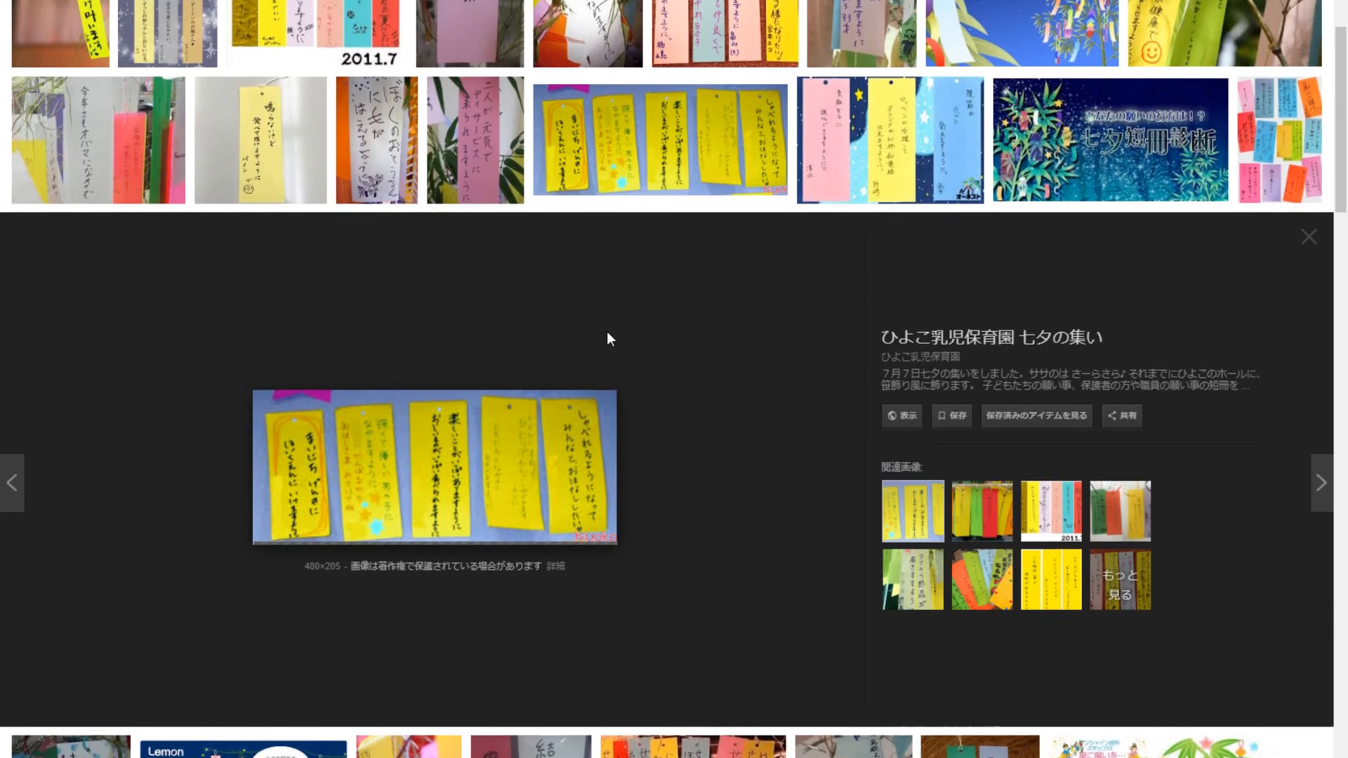
scroll(521, 505, up, 2)
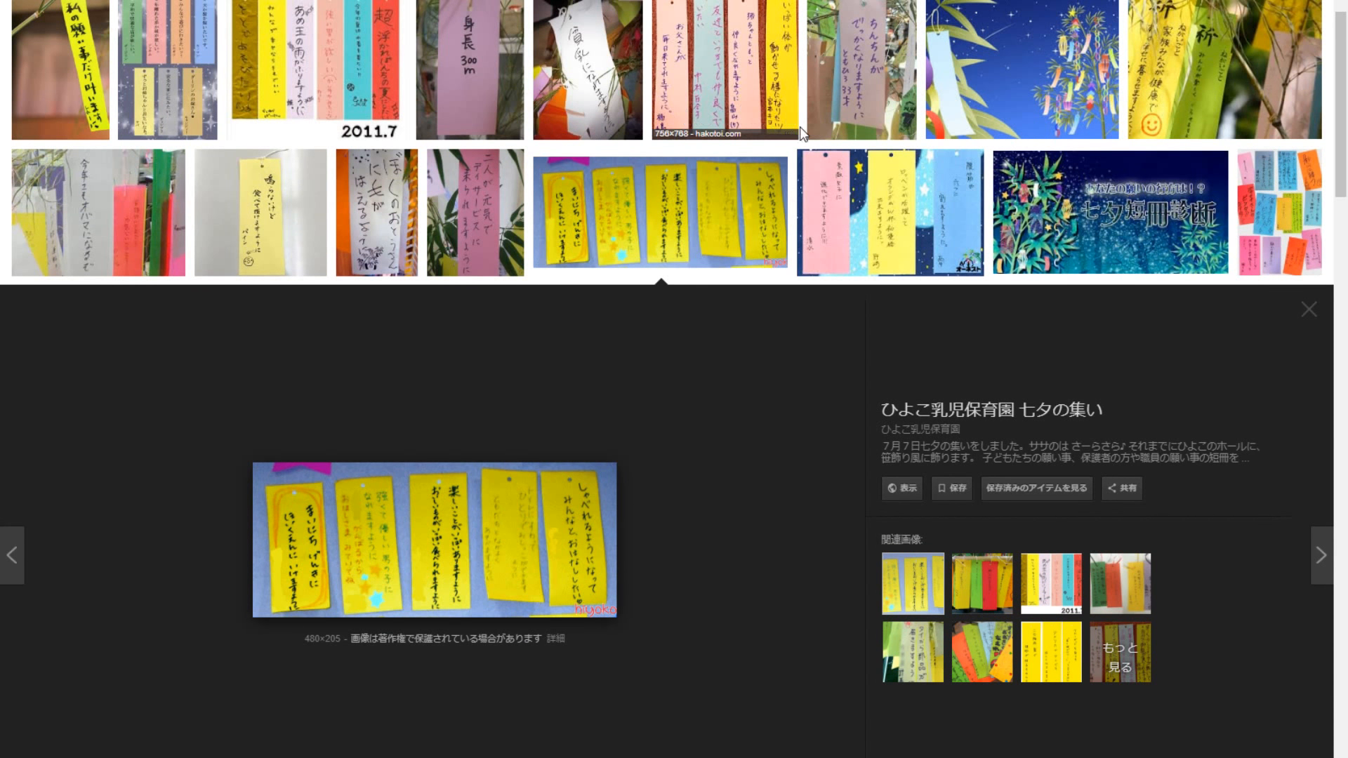
scroll(799, 126, up, 3)
scroll(800, 148, down, 11)
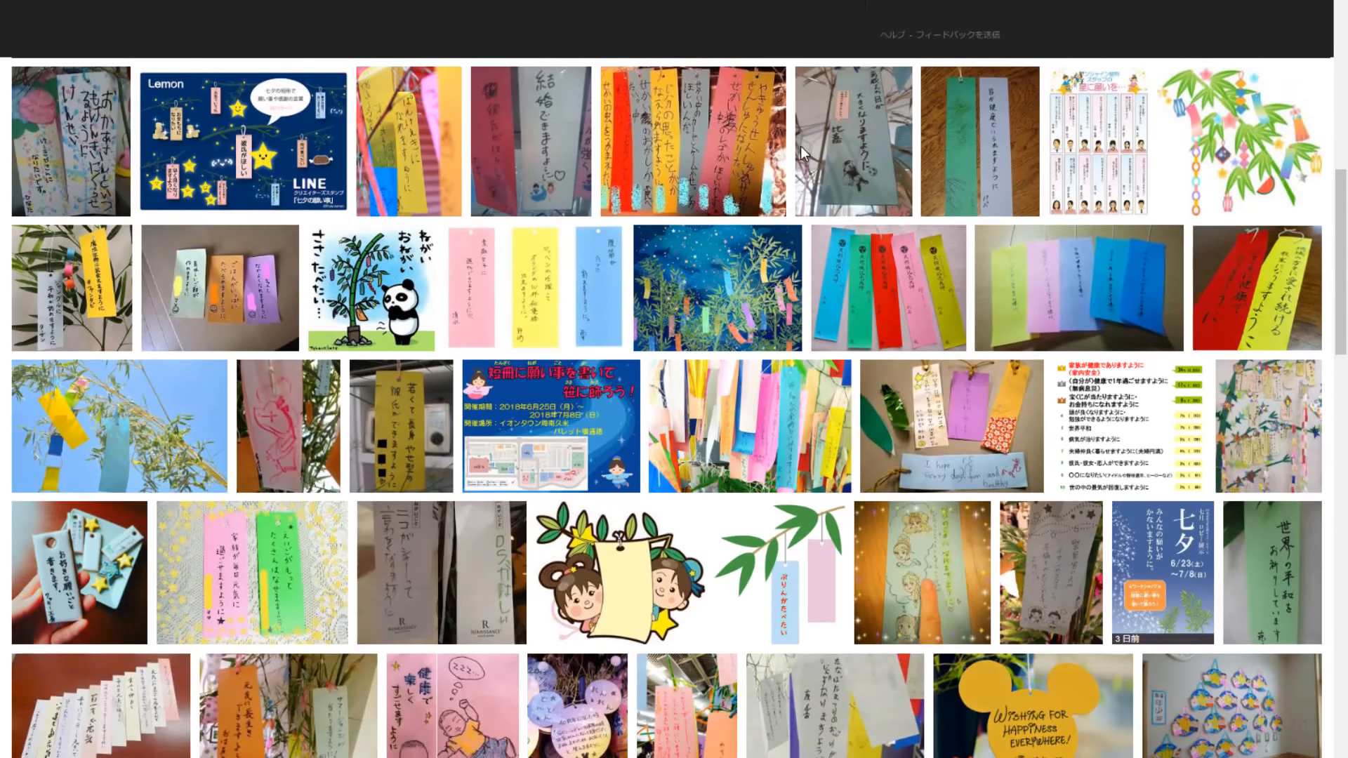
scroll(581, 85, up, 5)
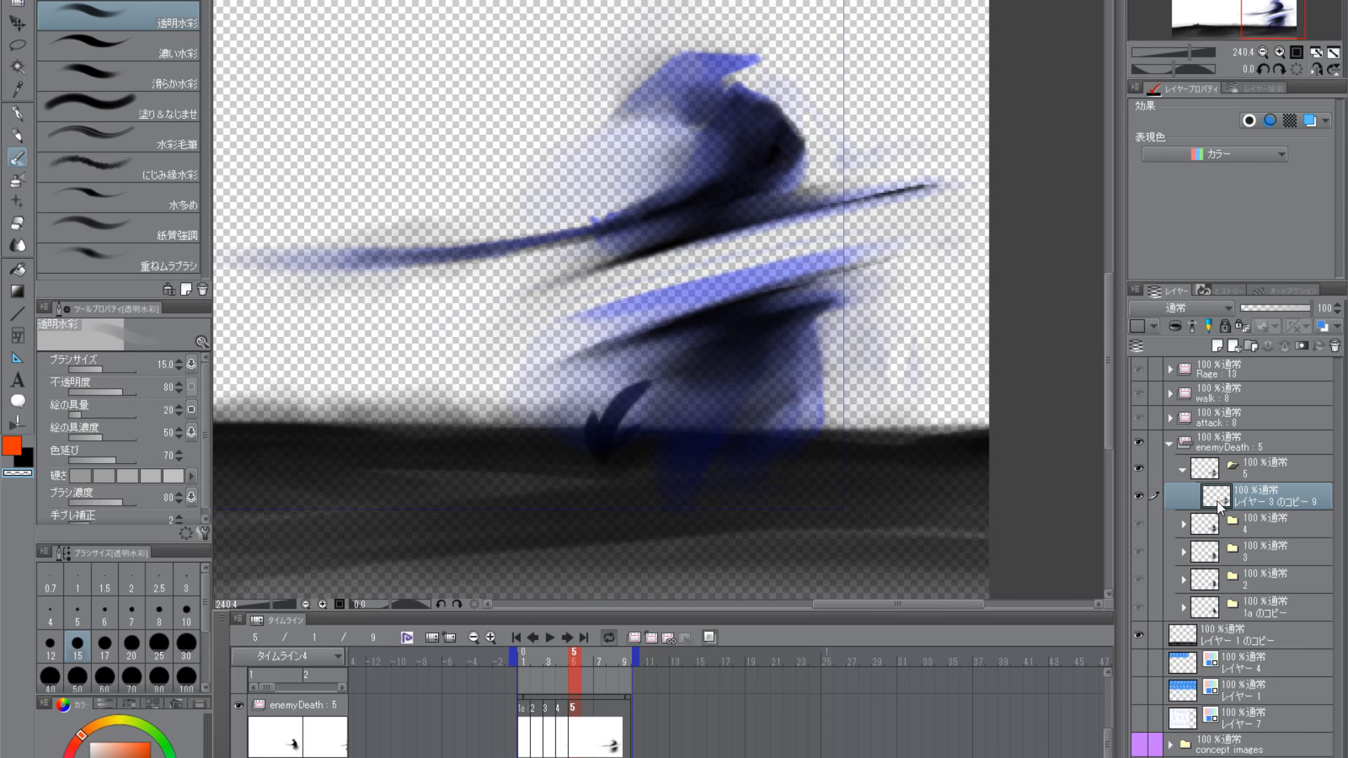
- Return to Clip Studio Paint, select black and brush along the upper cut streak on frame 5
click(1139, 496)
click(28, 459)
mouse_move(737, 305)
mouse_down()
mouse_move(822, 401)
mouse_move(827, 377)
mouse_move(804, 382)
mouse_up()
drag(702, 354, 940, 287)
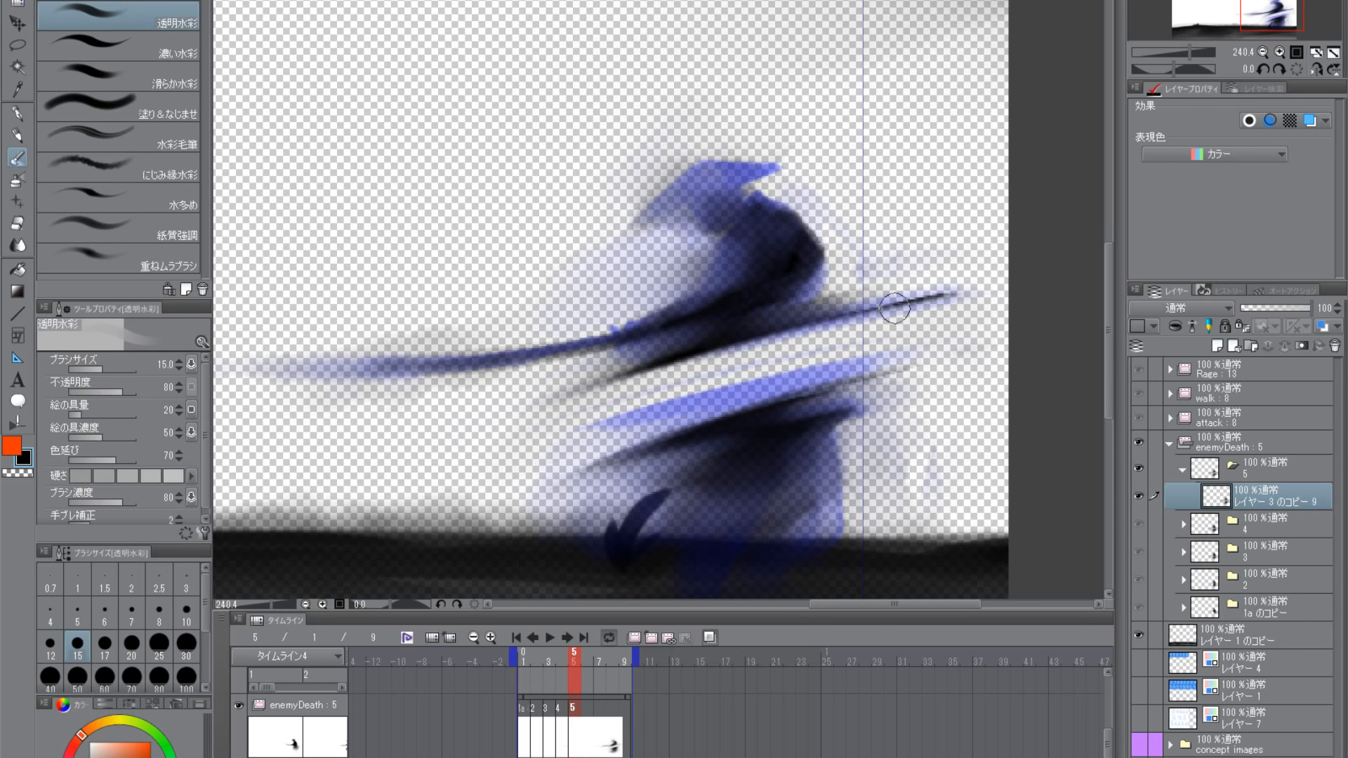
- Switch to the 水彩毛筆 brush at size 15 and refine the lower edge of the upper cut streak with it
click(18, 135)
click(18, 158)
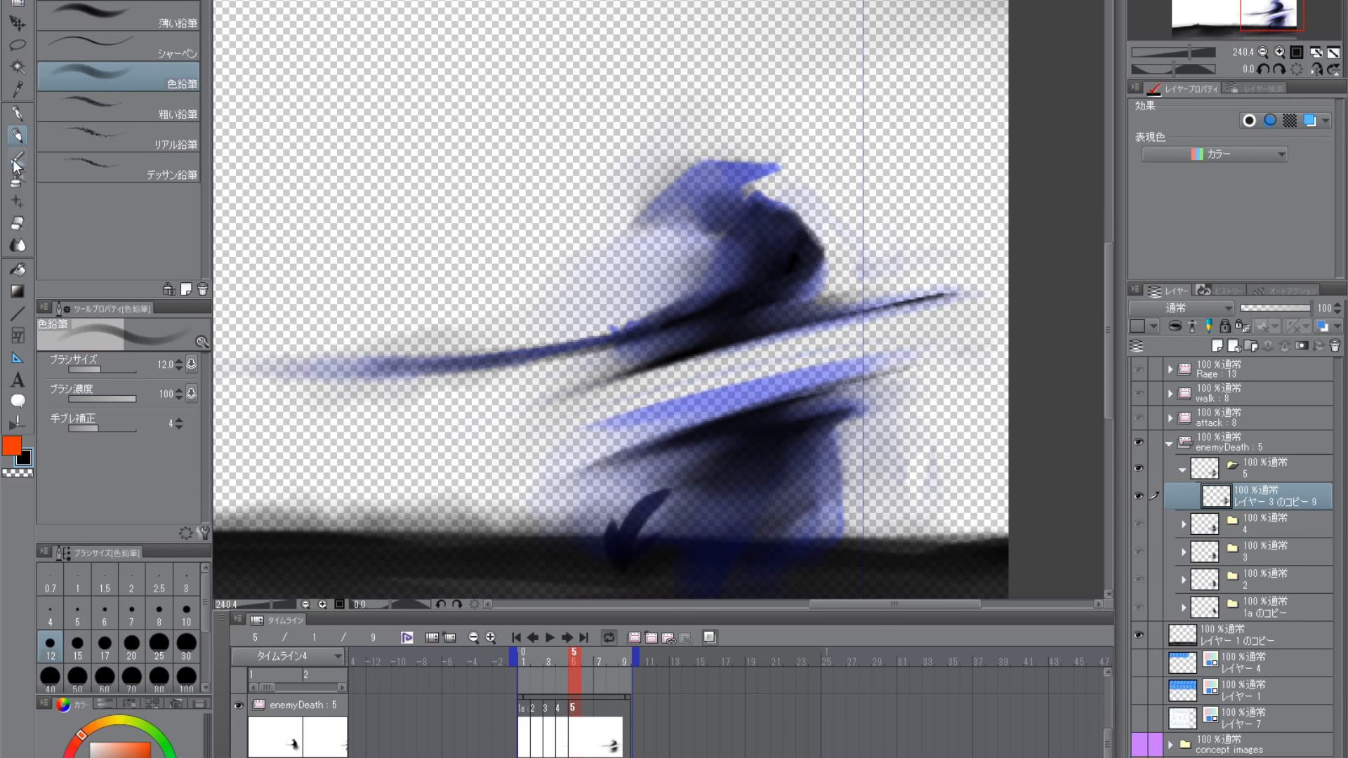
click(105, 141)
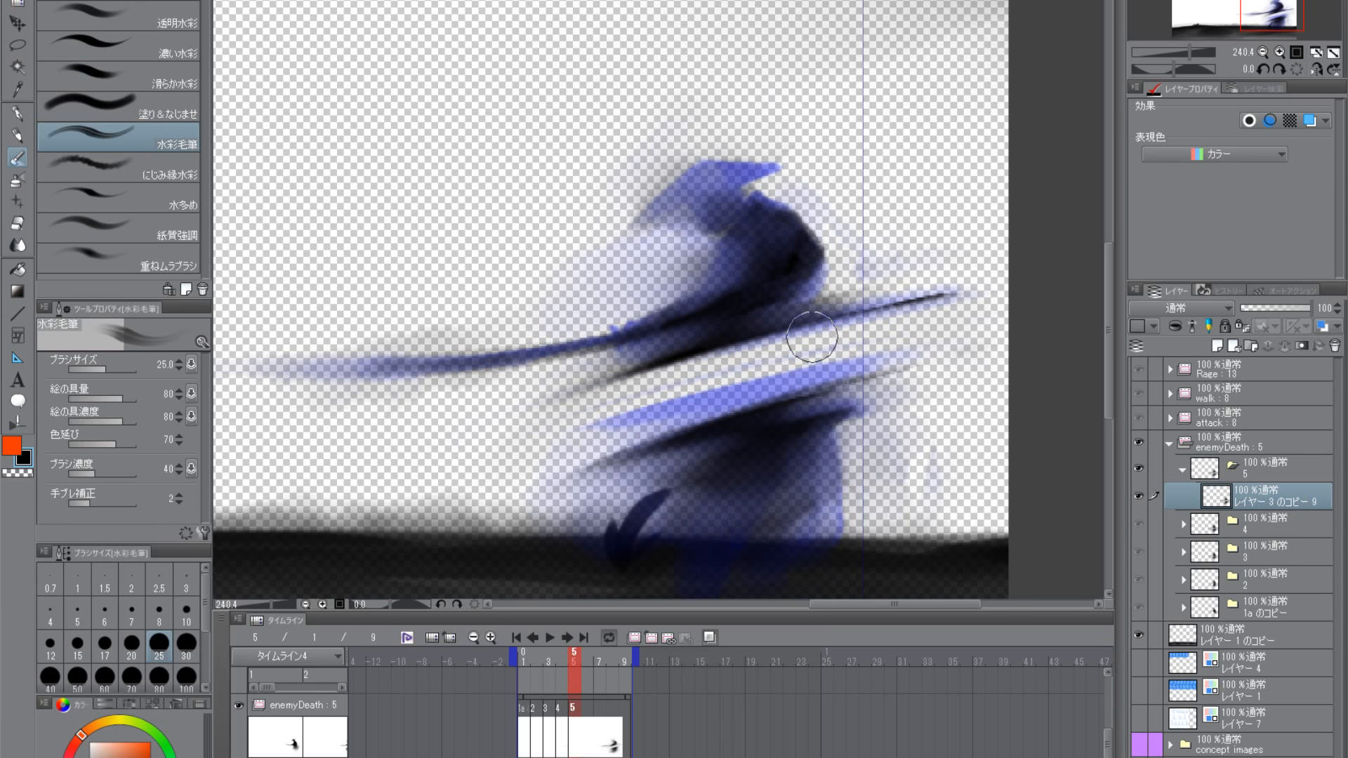
key(bracketleft)
key(bracketleft)
key(bracketleft)
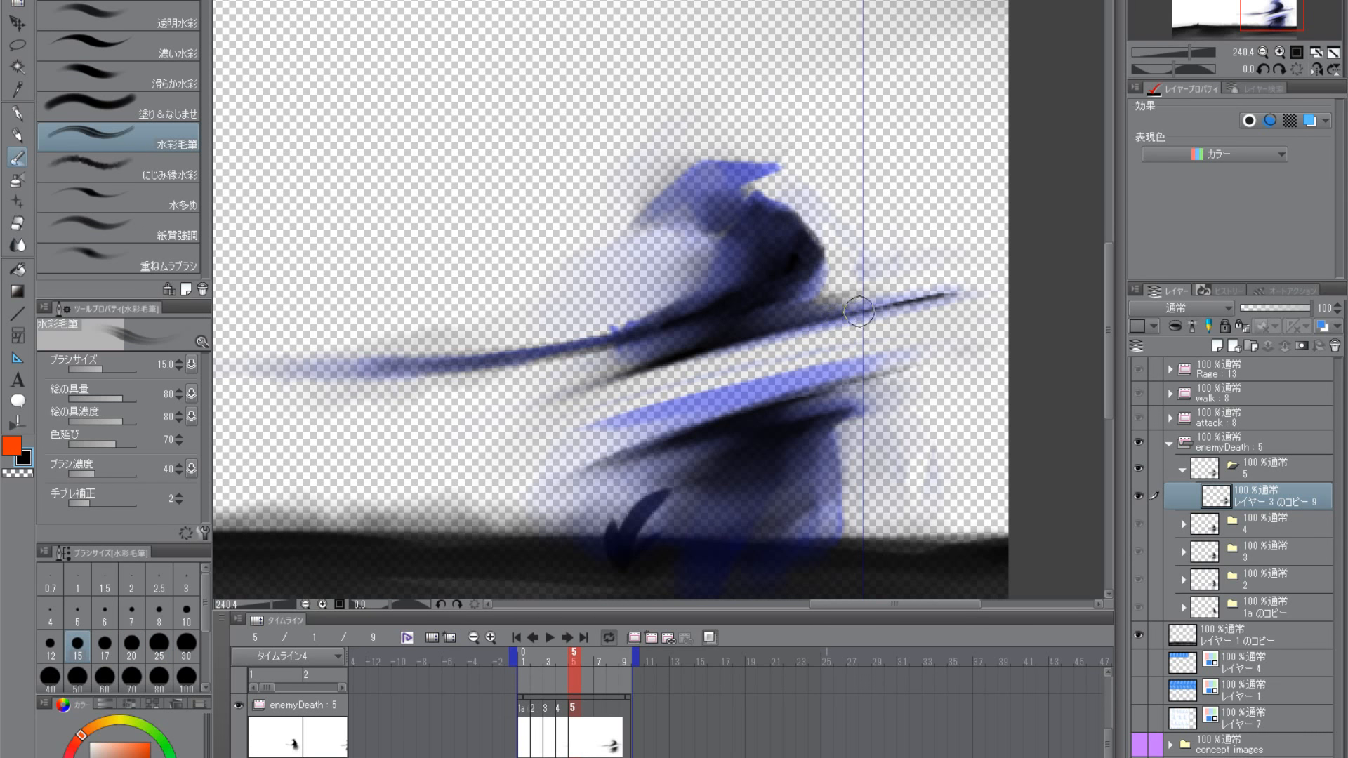
drag(746, 333, 871, 309)
drag(662, 366, 799, 325)
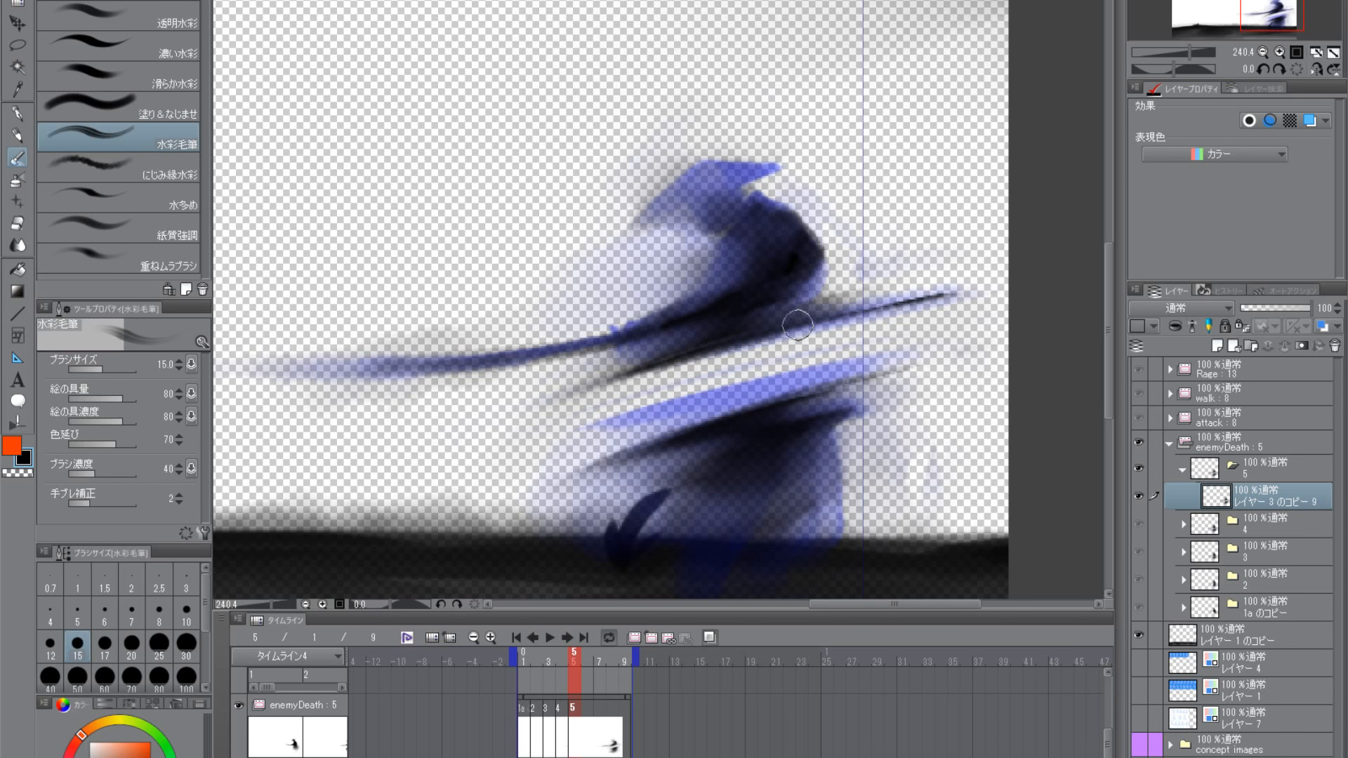
- Brush along the lower cut streak above the severed lower body on frame 5 to refine its edge
mouse_move(798, 467)
mouse_down()
mouse_move(819, 351)
mouse_move(853, 418)
mouse_move(837, 373)
mouse_up()
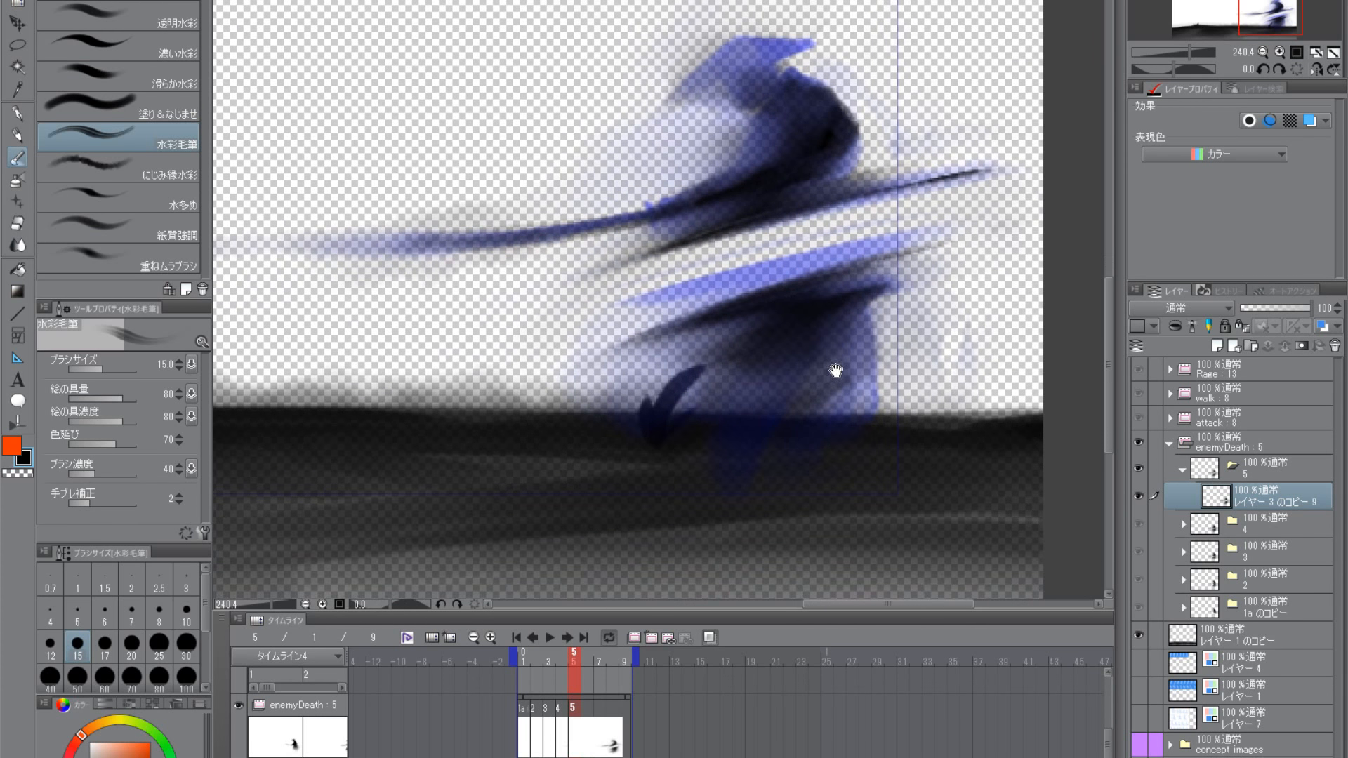
drag(873, 268, 654, 311)
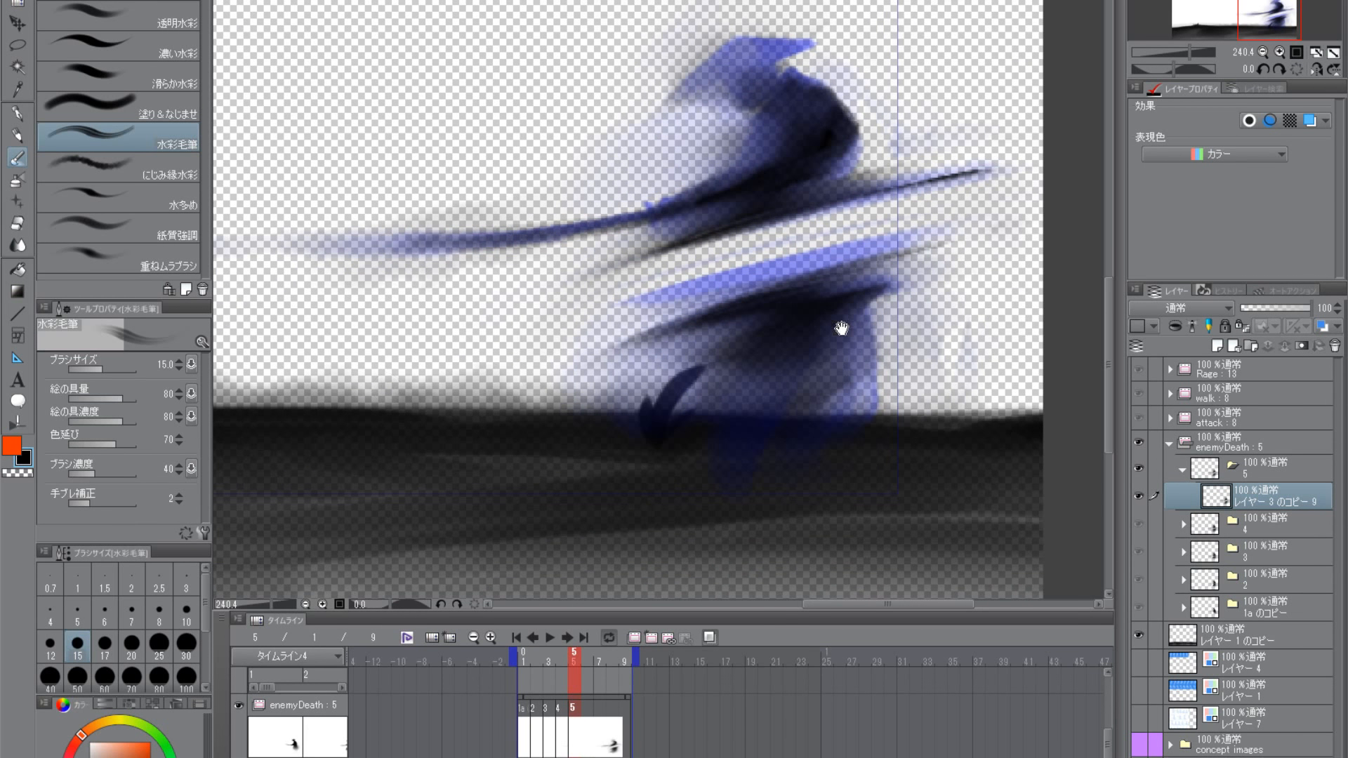
drag(841, 328, 845, 343)
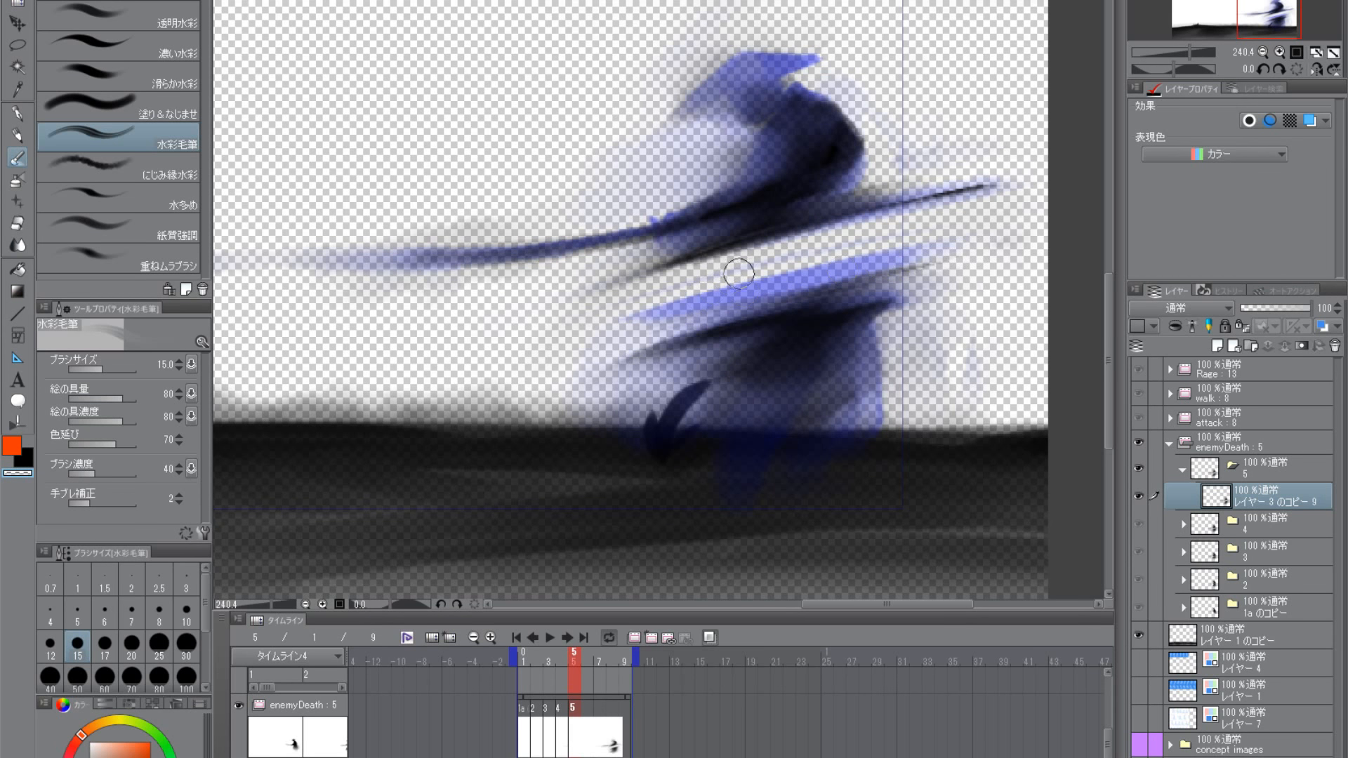
scroll(752, 421, down, 3)
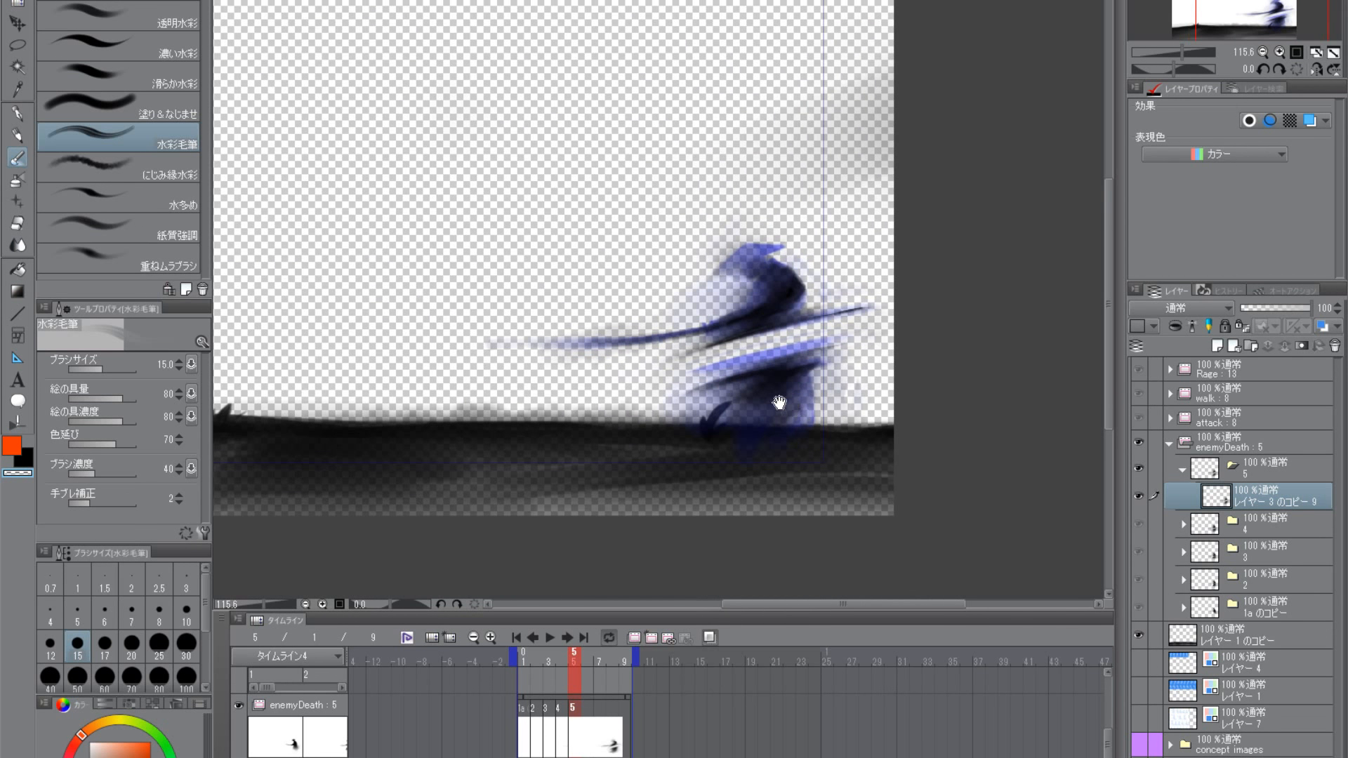
scroll(814, 436, up, 2)
scroll(667, 393, up, 2)
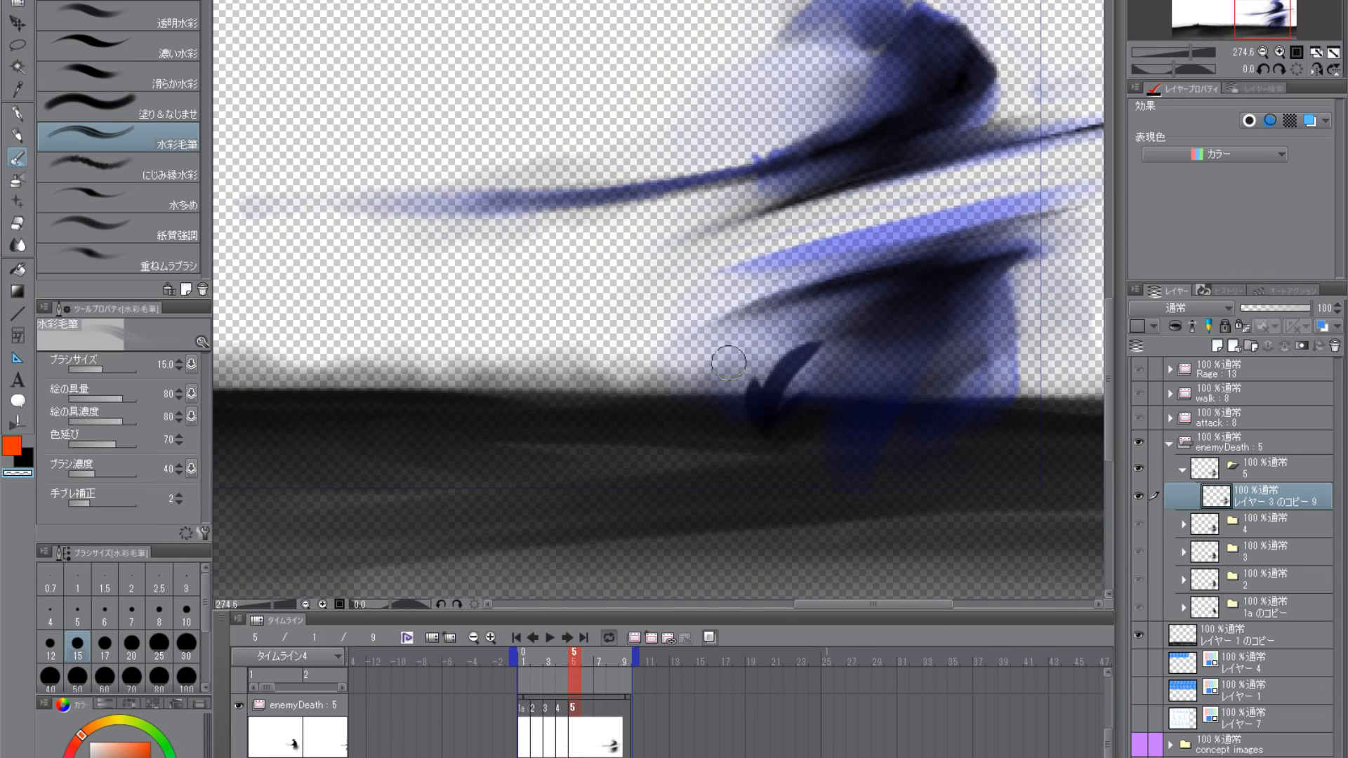
- Set the brush size to 20 and shade a dark fold down the middle of the samurai's lower body
key(bracketright)
key(bracketright)
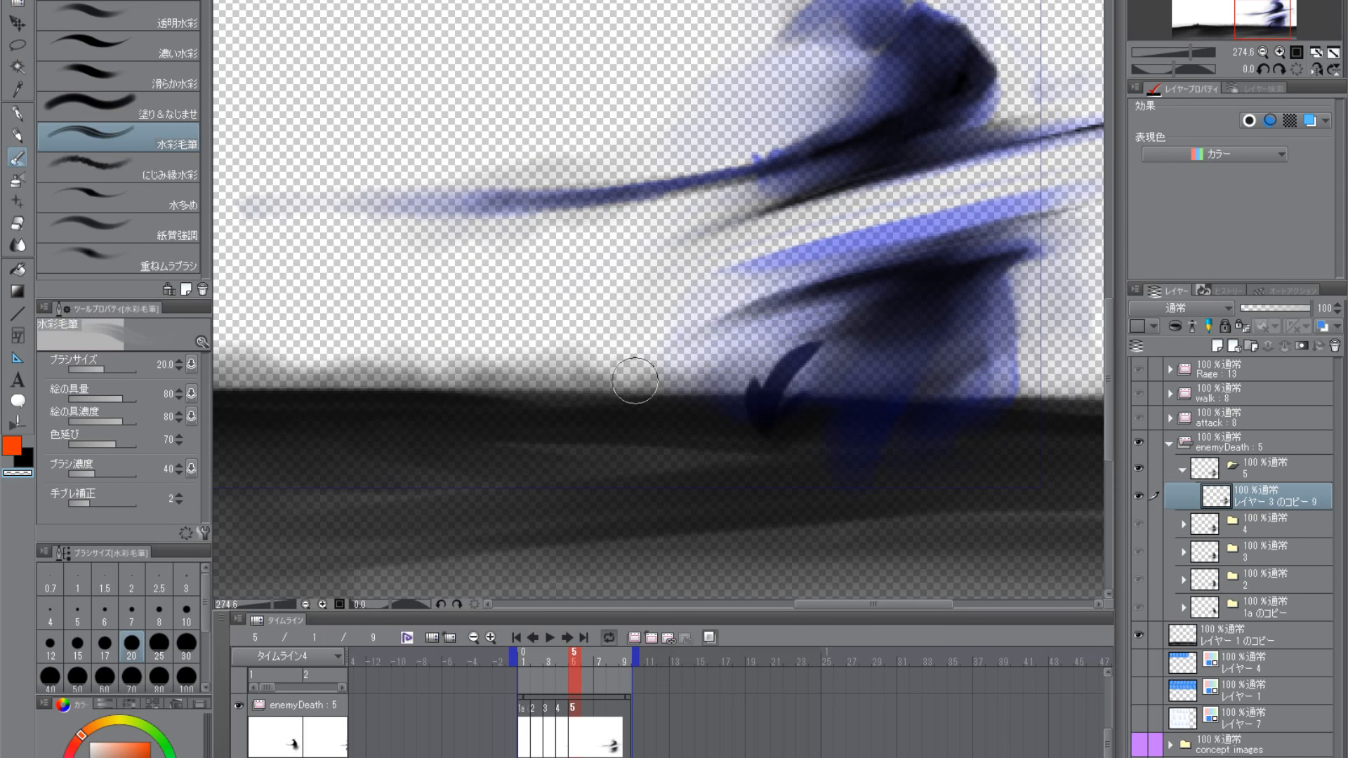
scroll(807, 401, down, 2)
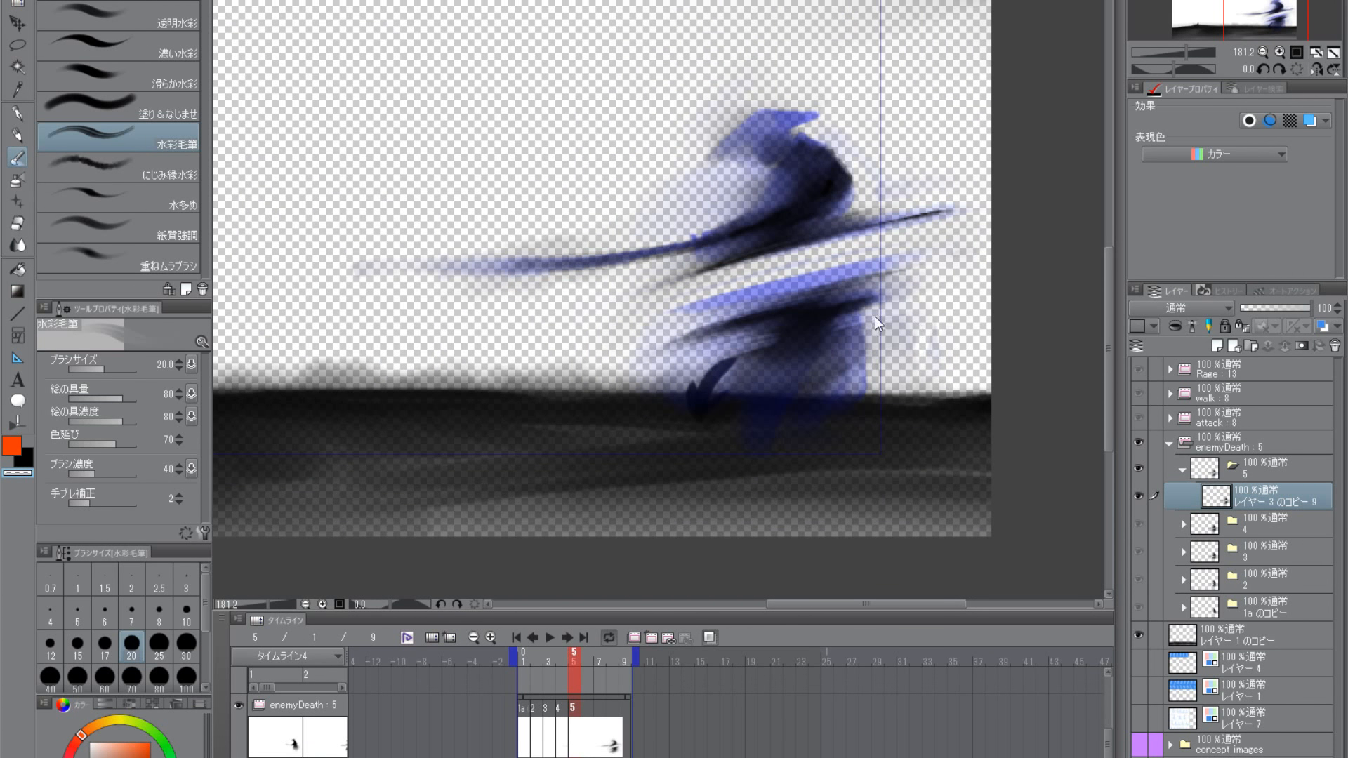
scroll(857, 348, up, 2)
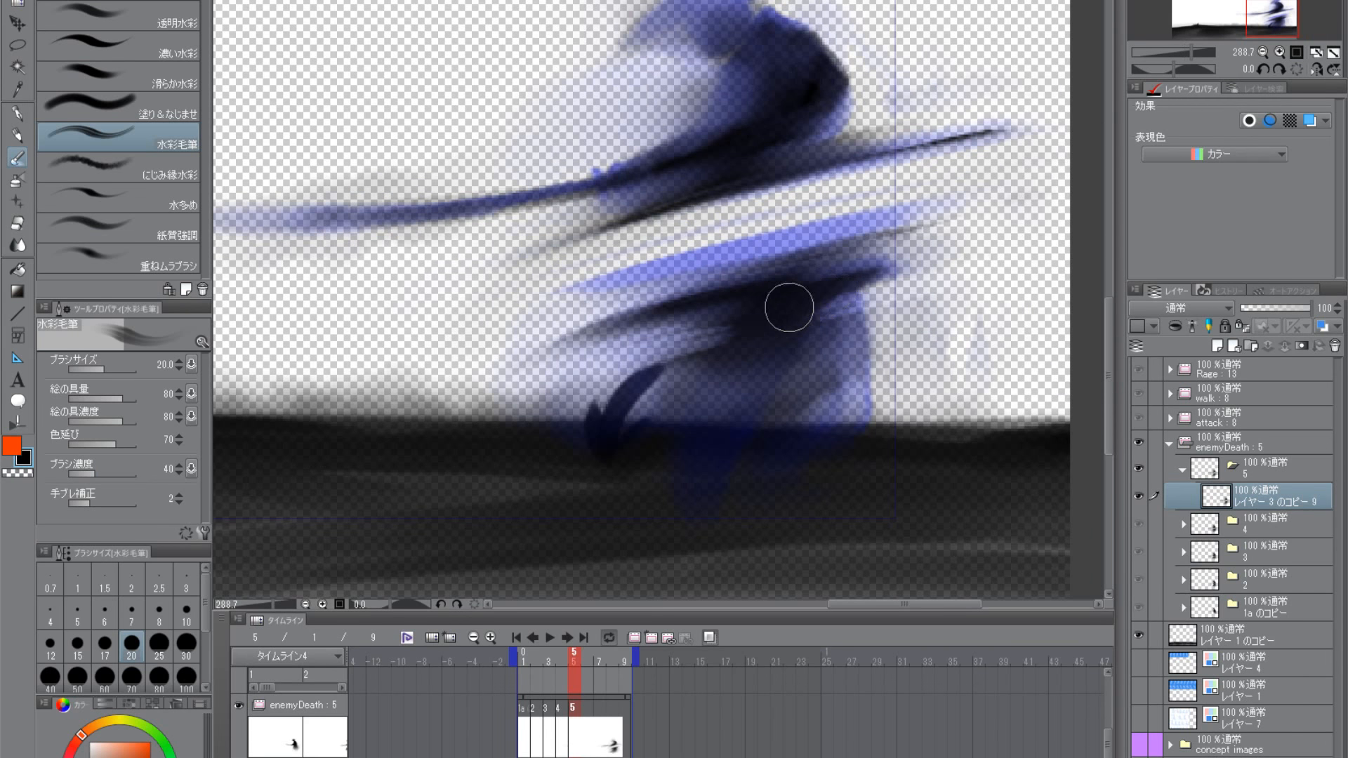
mouse_move(762, 366)
mouse_down()
mouse_move(752, 382)
mouse_move(737, 361)
mouse_move(743, 325)
mouse_up()
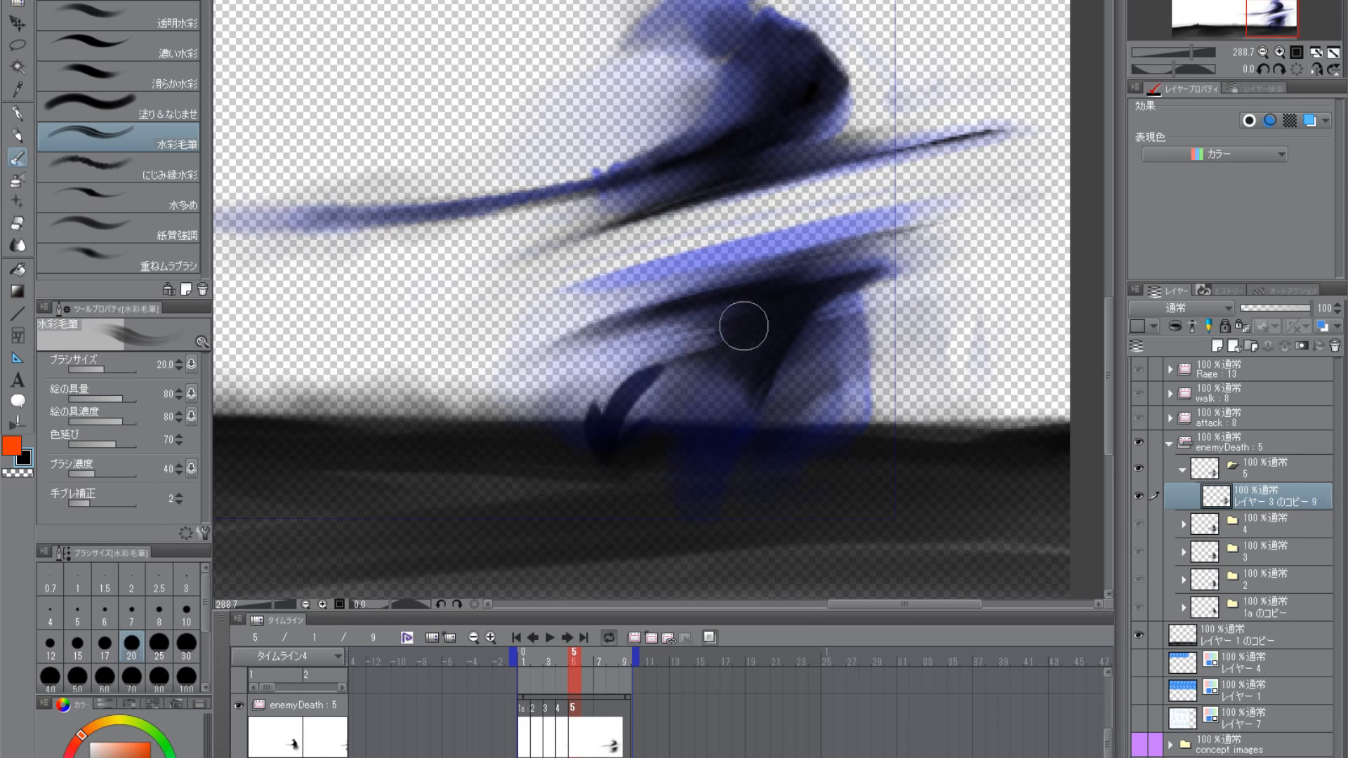
drag(830, 278, 842, 409)
- Set the brush size to 15 and darken the hat and upper body, undoing the last stroke
mouse_move(765, 257)
mouse_down()
mouse_move(794, 256)
mouse_move(825, 194)
mouse_up()
mouse_move(889, 270)
mouse_down()
mouse_move(881, 343)
mouse_move(811, 322)
mouse_up()
key(bracketleft)
key(bracketleft)
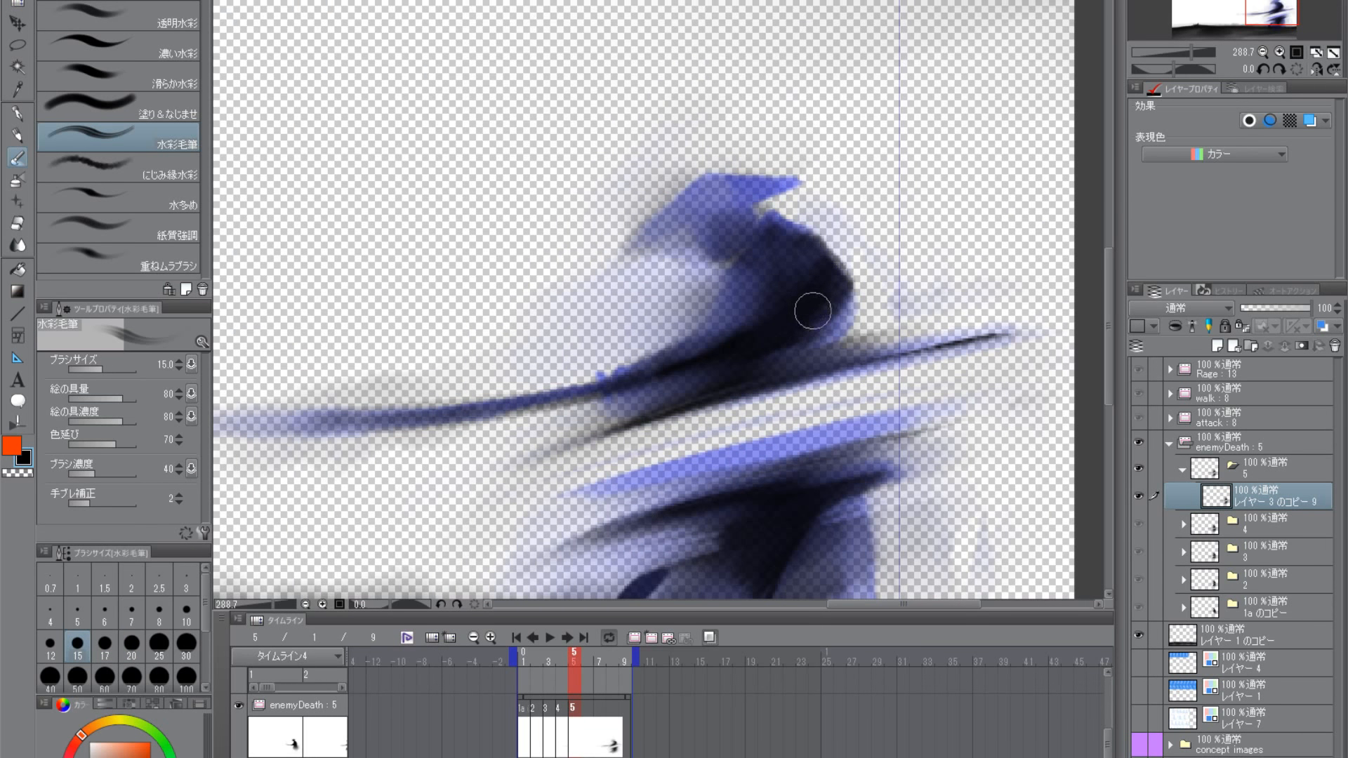
mouse_move(833, 262)
mouse_down()
mouse_move(771, 222)
mouse_move(748, 235)
mouse_move(739, 216)
mouse_move(730, 246)
mouse_move(738, 216)
mouse_move(730, 241)
mouse_move(742, 244)
mouse_move(737, 224)
mouse_move(723, 245)
mouse_move(747, 217)
mouse_move(733, 212)
mouse_move(717, 235)
mouse_move(731, 207)
mouse_move(699, 221)
mouse_move(771, 187)
mouse_move(711, 199)
mouse_move(747, 189)
mouse_move(722, 183)
mouse_move(652, 231)
mouse_up()
key(ctrl+z)
scroll(807, 490, down, 3)
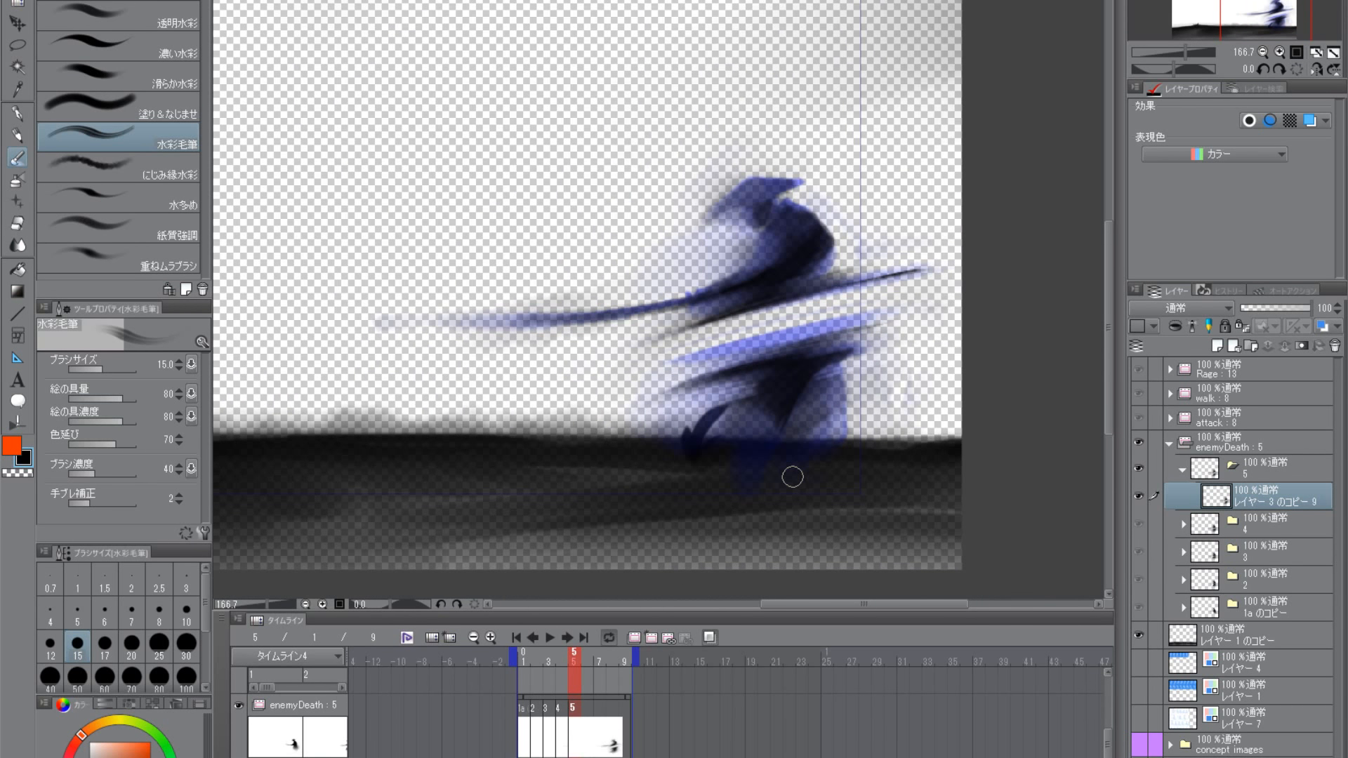
- Lasso the severed upper body with its streak, scale it to 103%, rotate it 2.8° and deselect
click(17, 45)
mouse_move(400, 228)
mouse_down()
mouse_move(318, 358)
mouse_move(664, 356)
mouse_up()
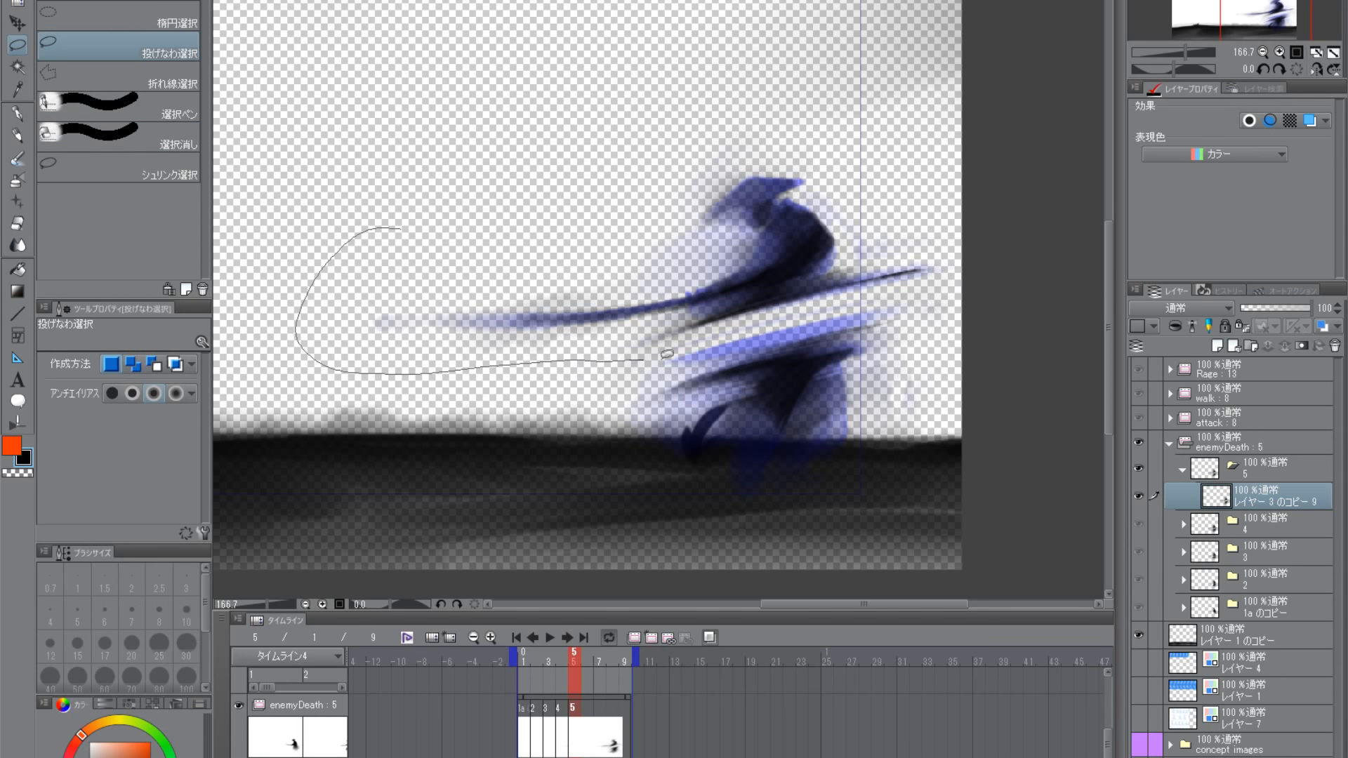
drag(959, 201, 408, 228)
drag(790, 231, 758, 247)
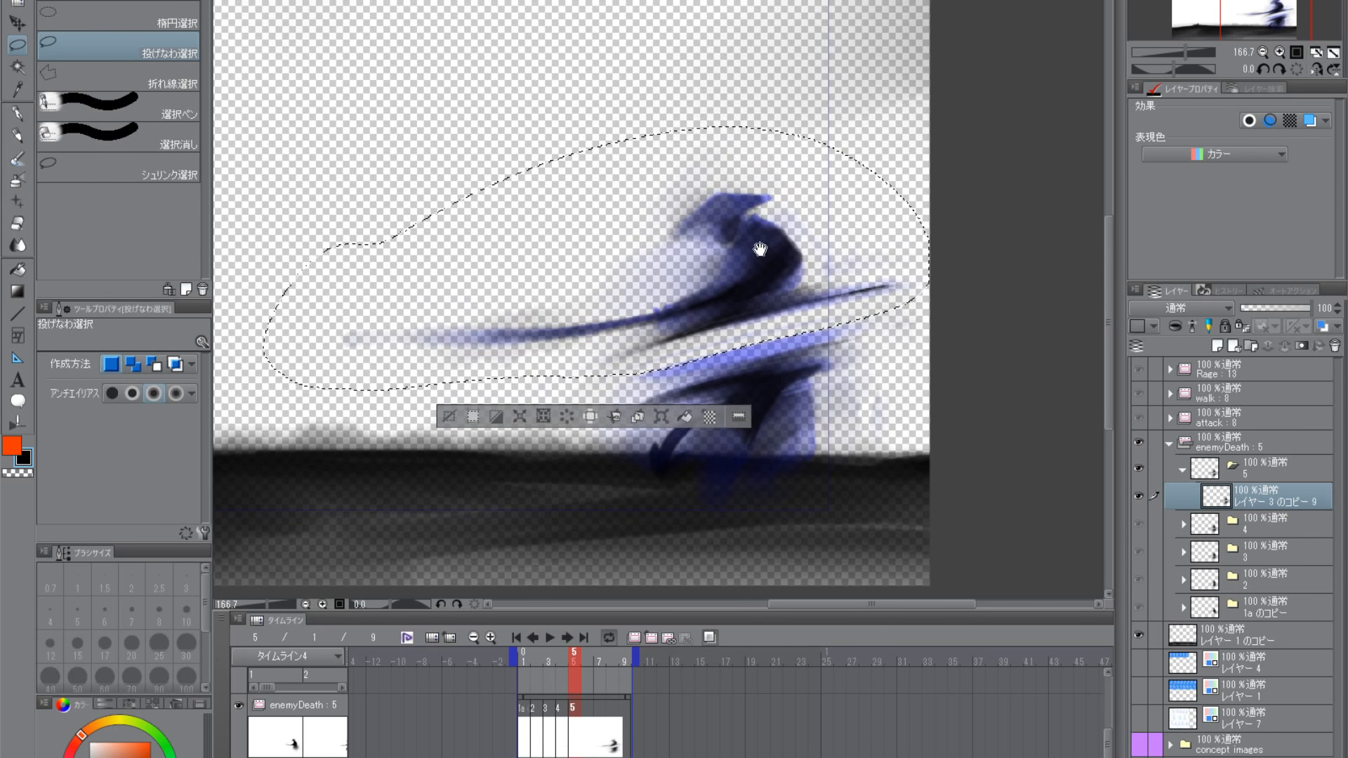
key(ctrl+t)
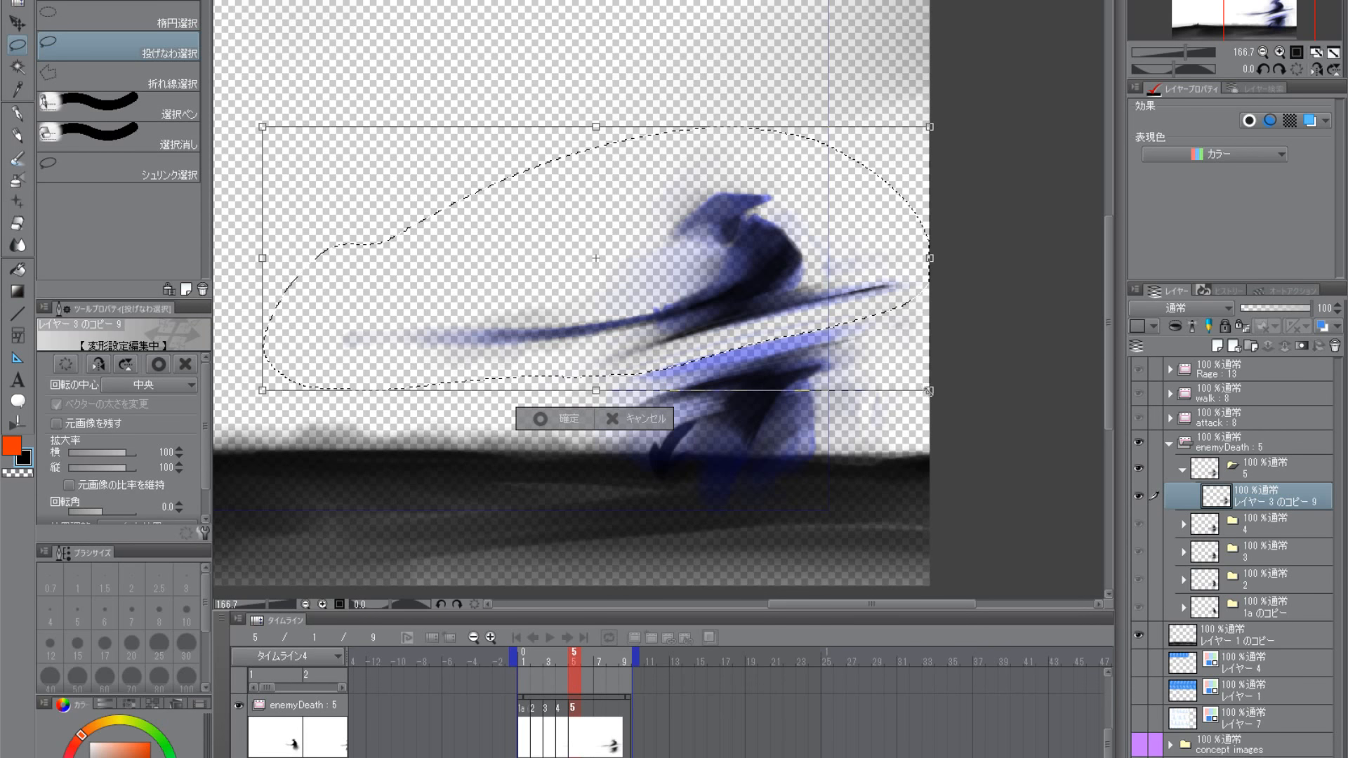
mouse_move(929, 390)
mouse_down()
mouse_move(941, 436)
mouse_move(939, 388)
mouse_up()
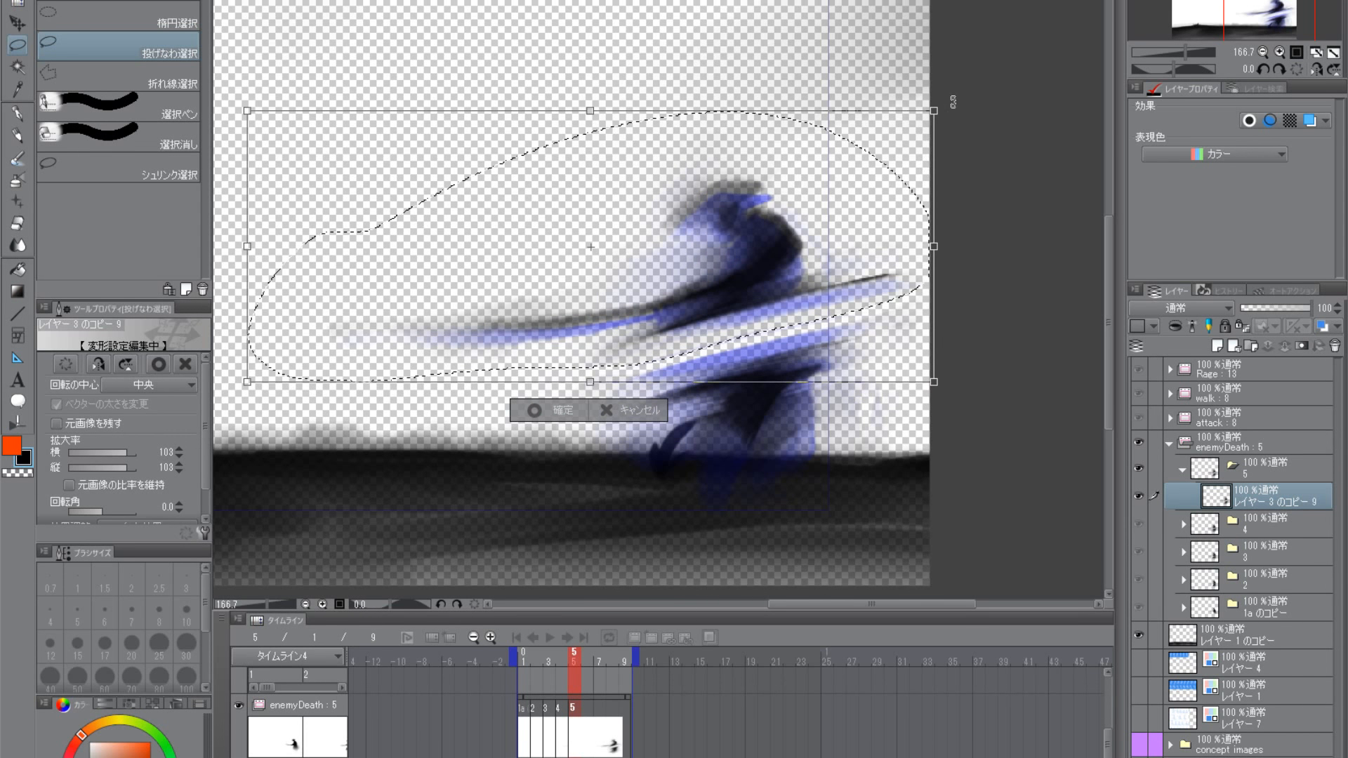
drag(953, 102, 958, 128)
drag(825, 307, 823, 309)
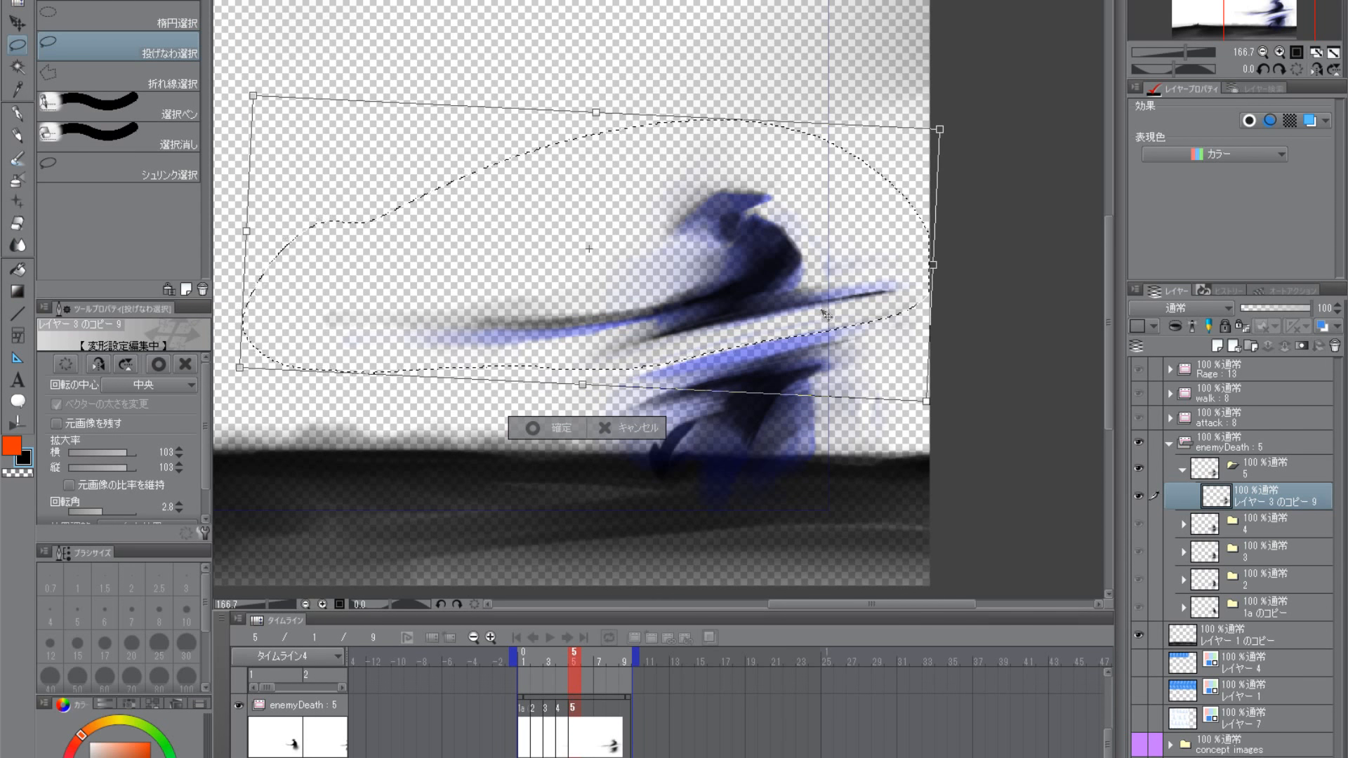
key(Return)
key(ctrl+d)
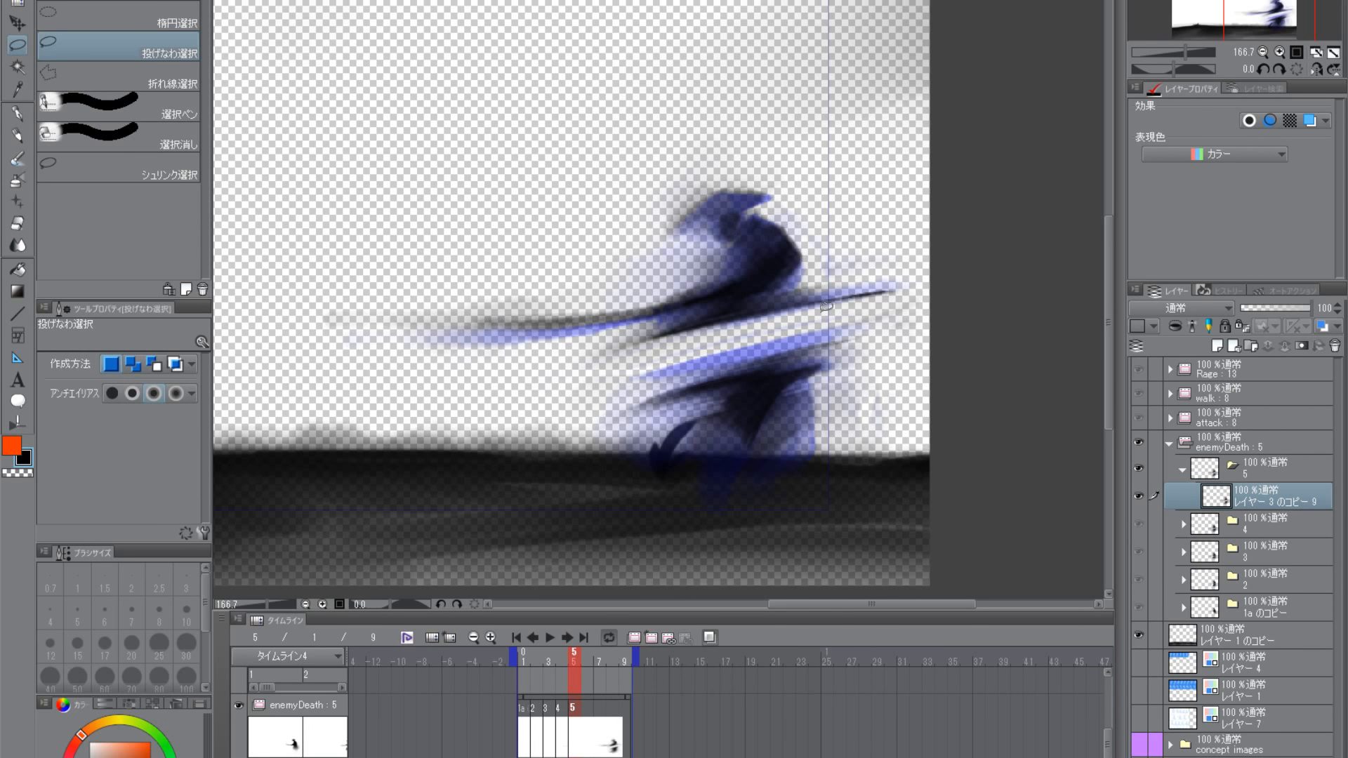
- Return to the 水彩毛筆 brush and paint along the underside of the upper cut streak, undoing the last stroke
click(18, 160)
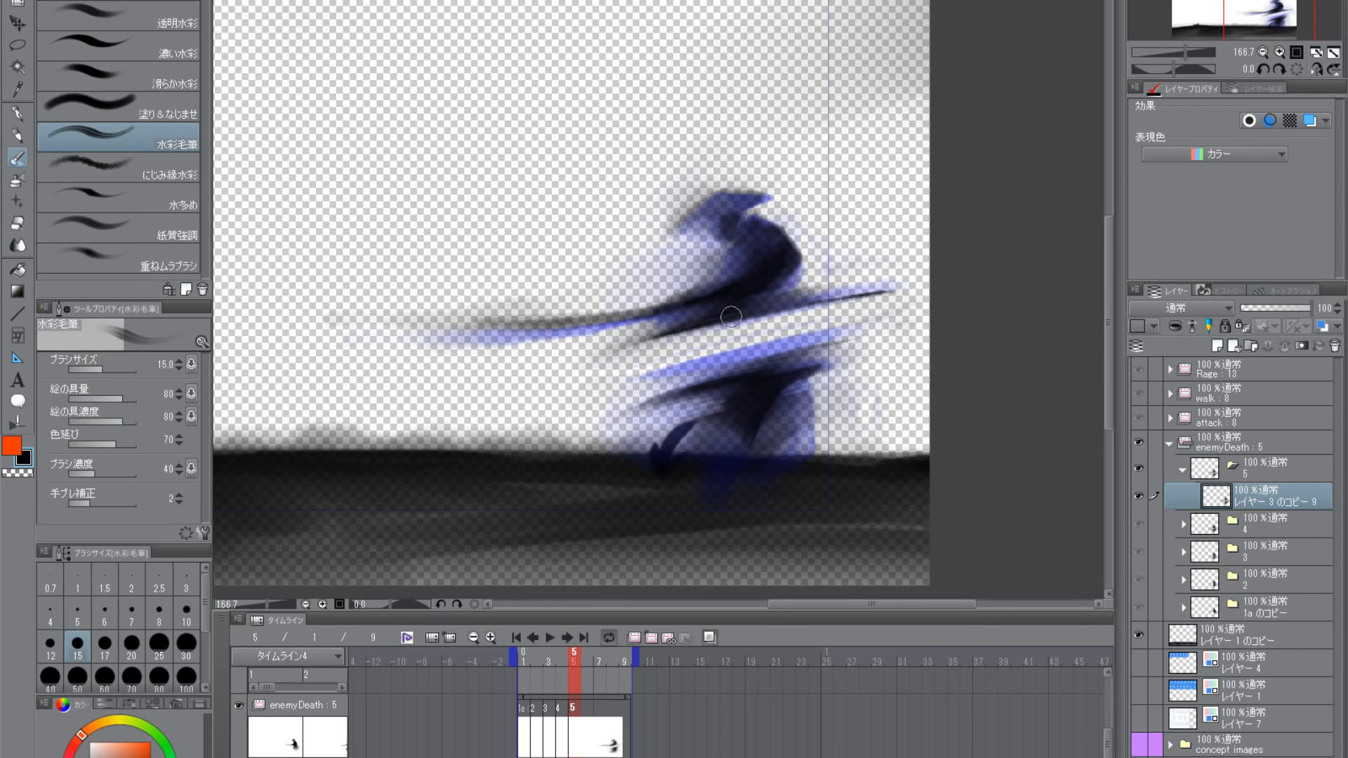
scroll(779, 386, up, 2)
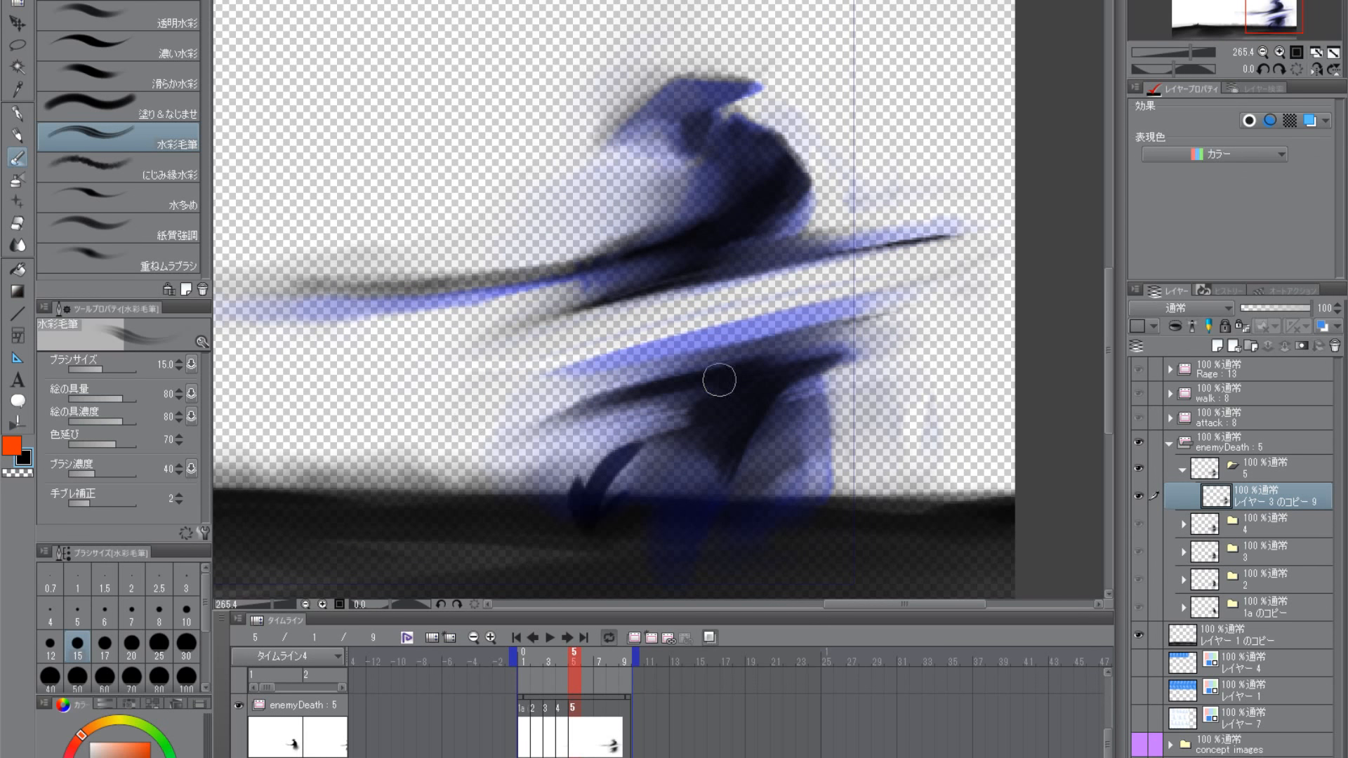
scroll(752, 421, down, 2)
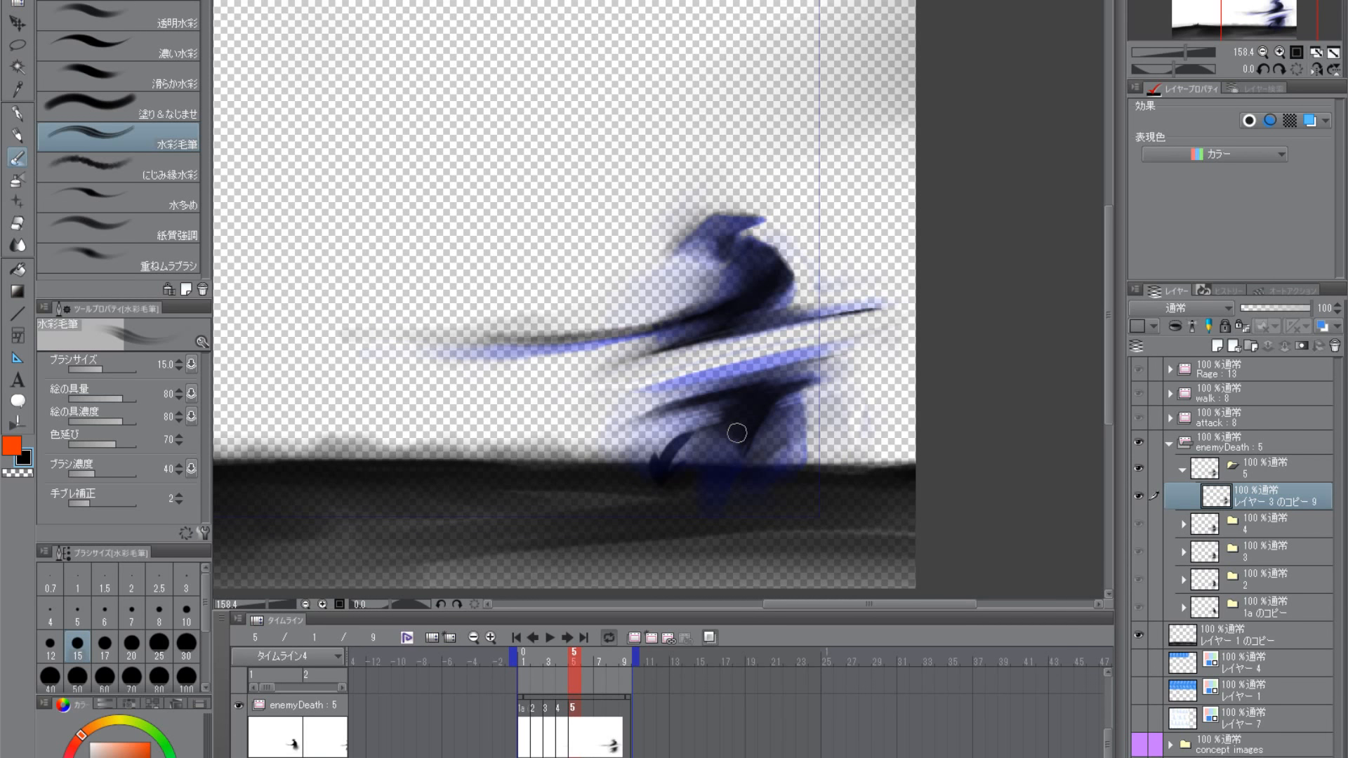
scroll(776, 421, up, 2)
drag(787, 341, 920, 309)
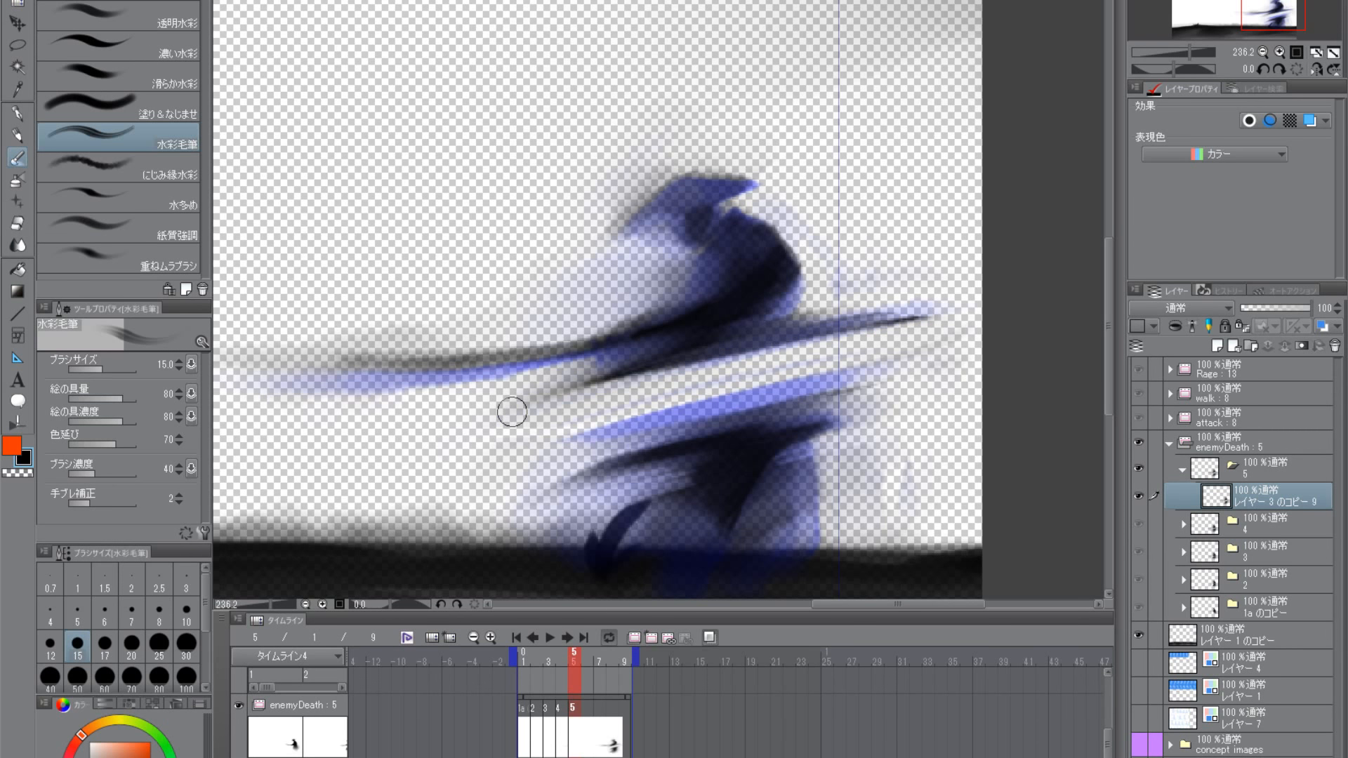
drag(671, 356, 854, 309)
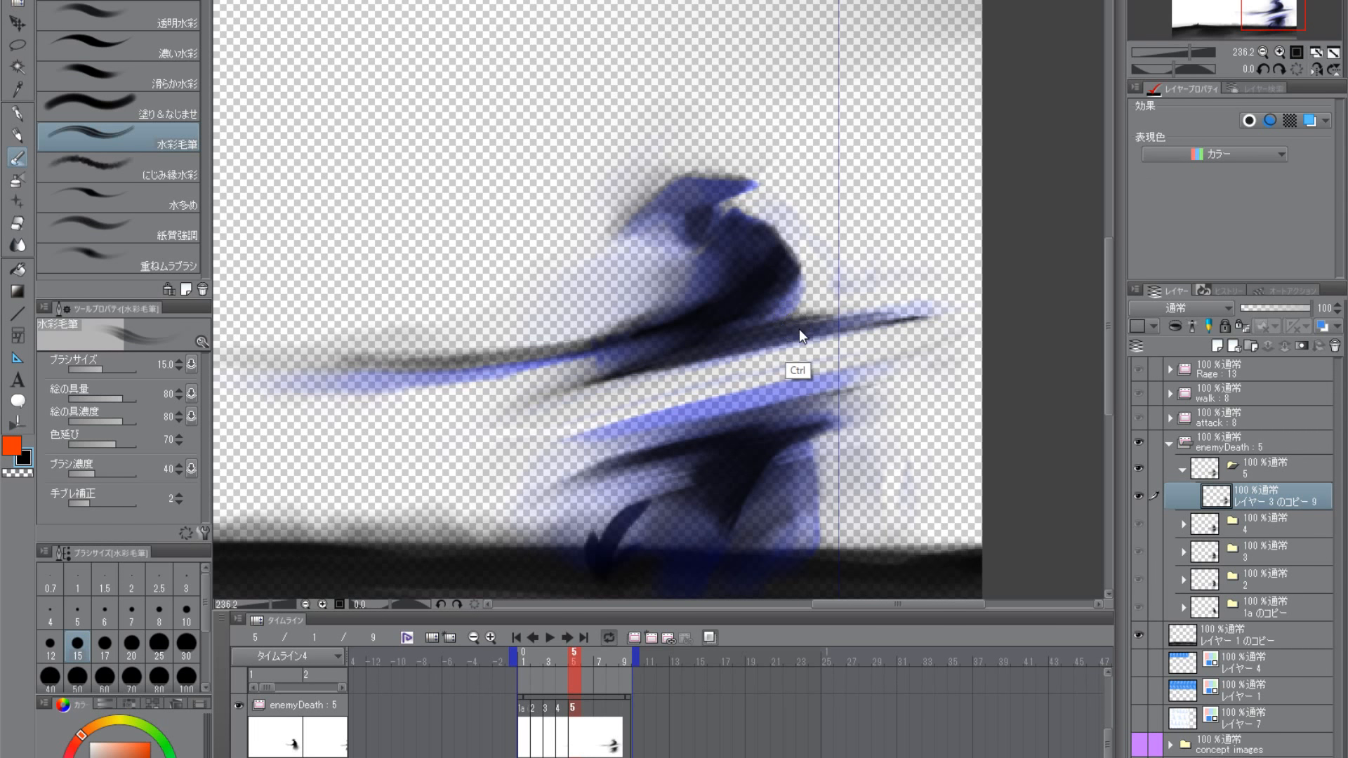
key(ctrl+z)
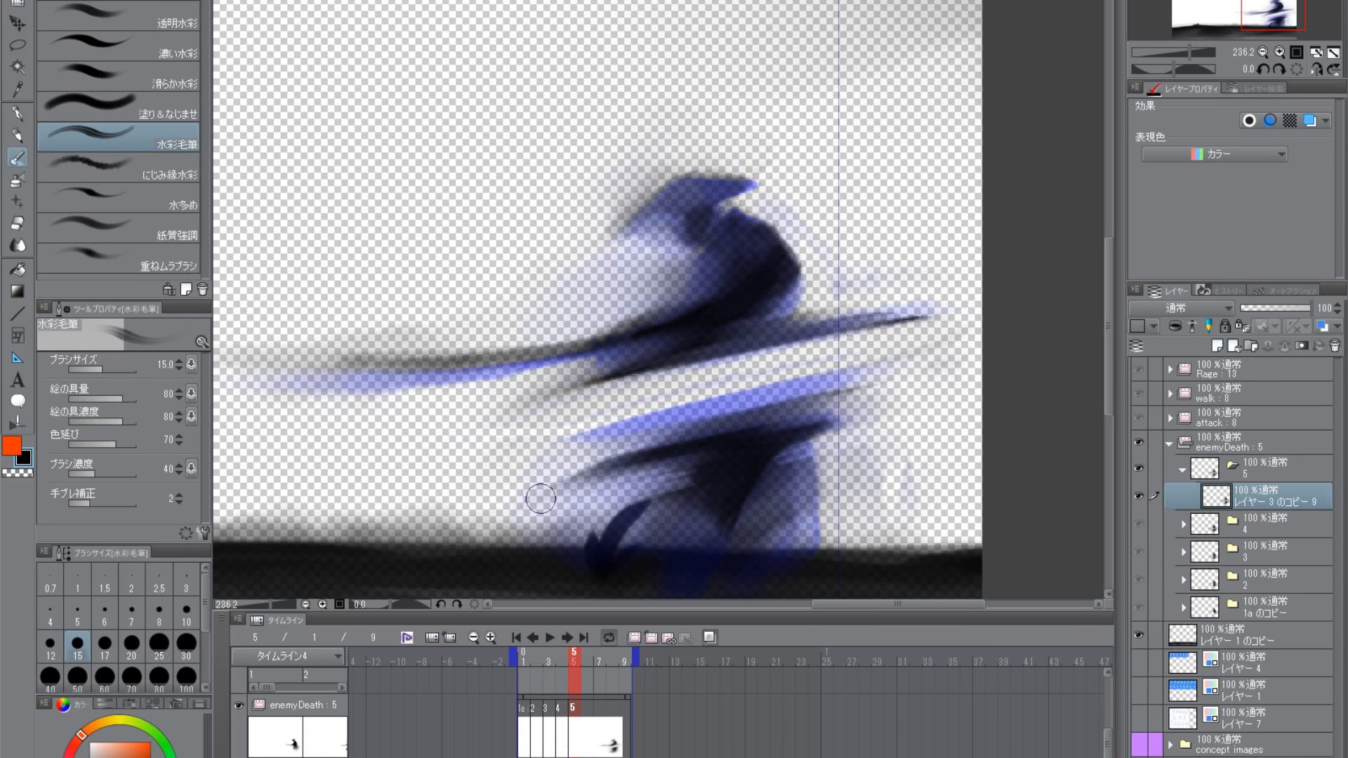
- Switch to the にじみ縁水彩 brush at size 25 and fill in the dark centre of the lower body
scroll(727, 445, down, 2)
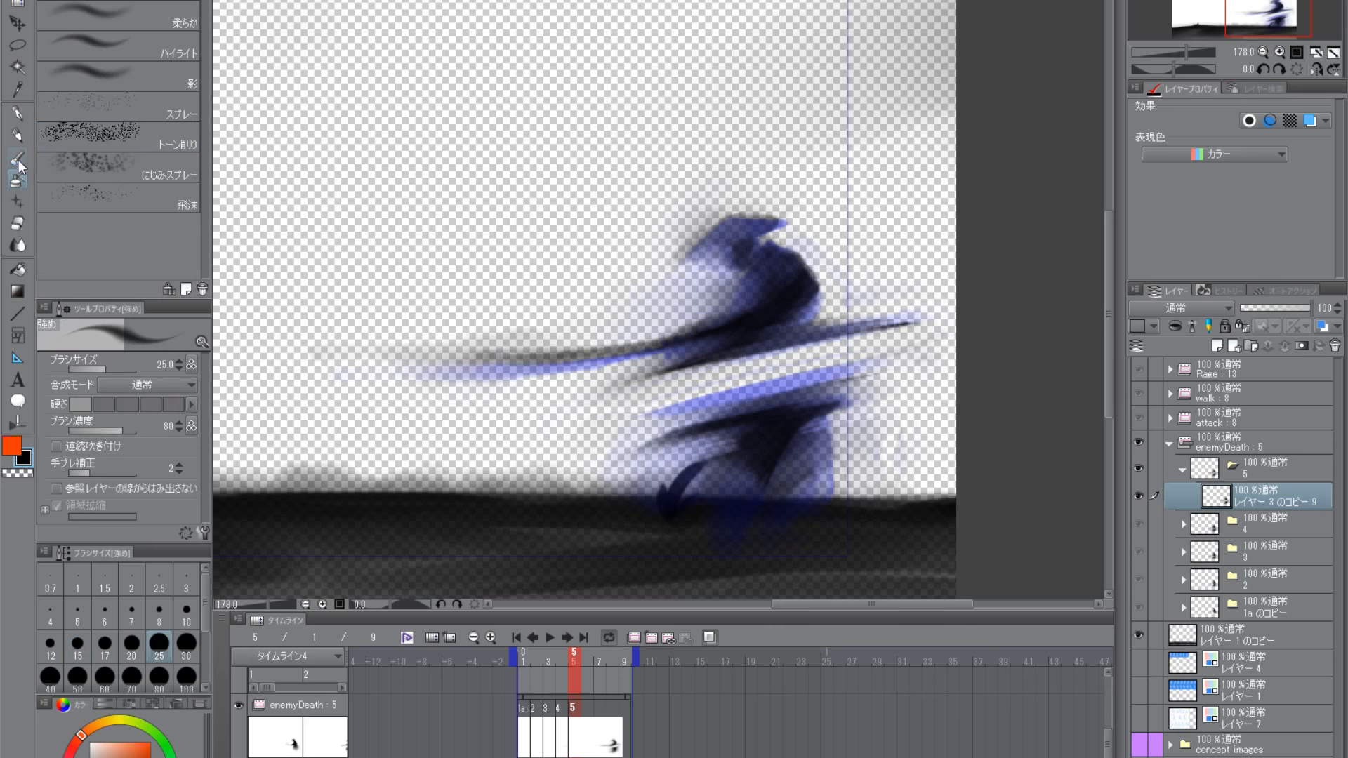
click(96, 107)
click(95, 137)
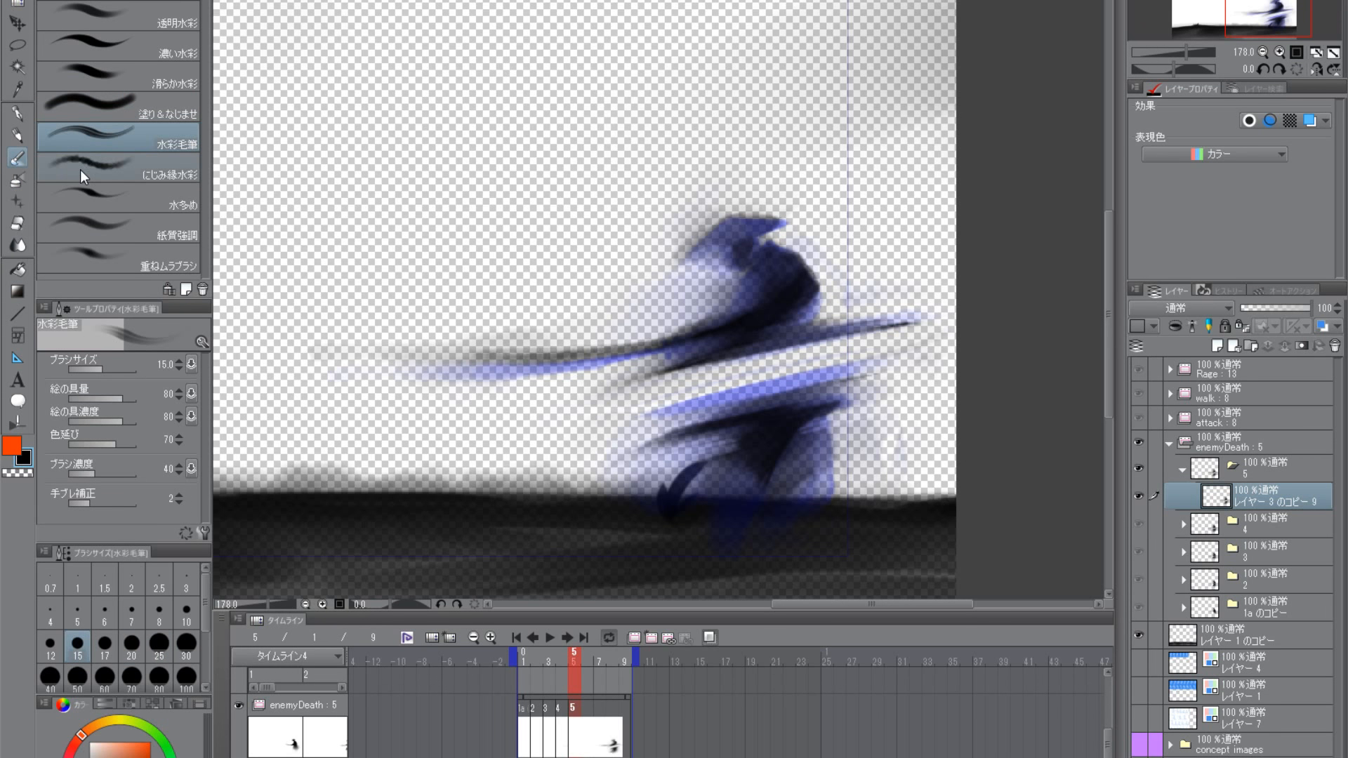
scroll(773, 309, up, 2)
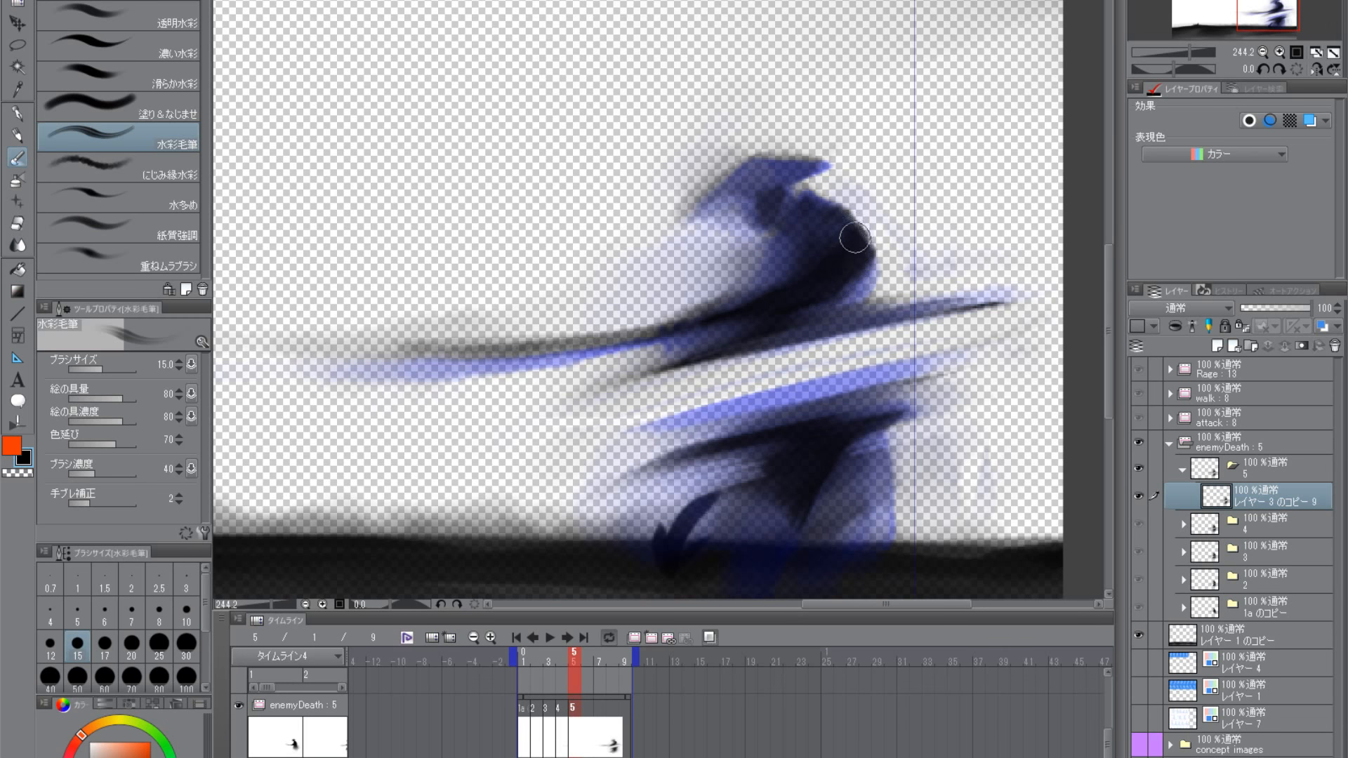
drag(826, 461, 807, 309)
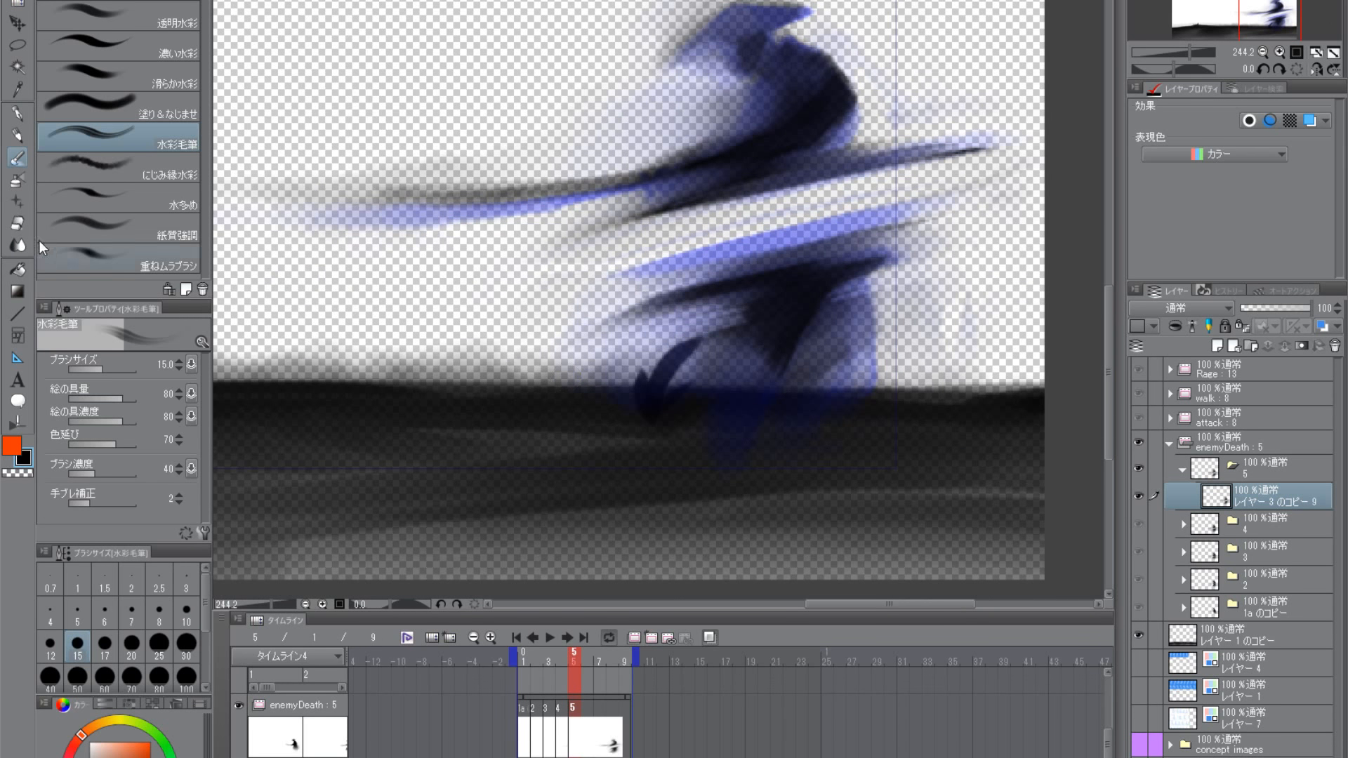
click(81, 169)
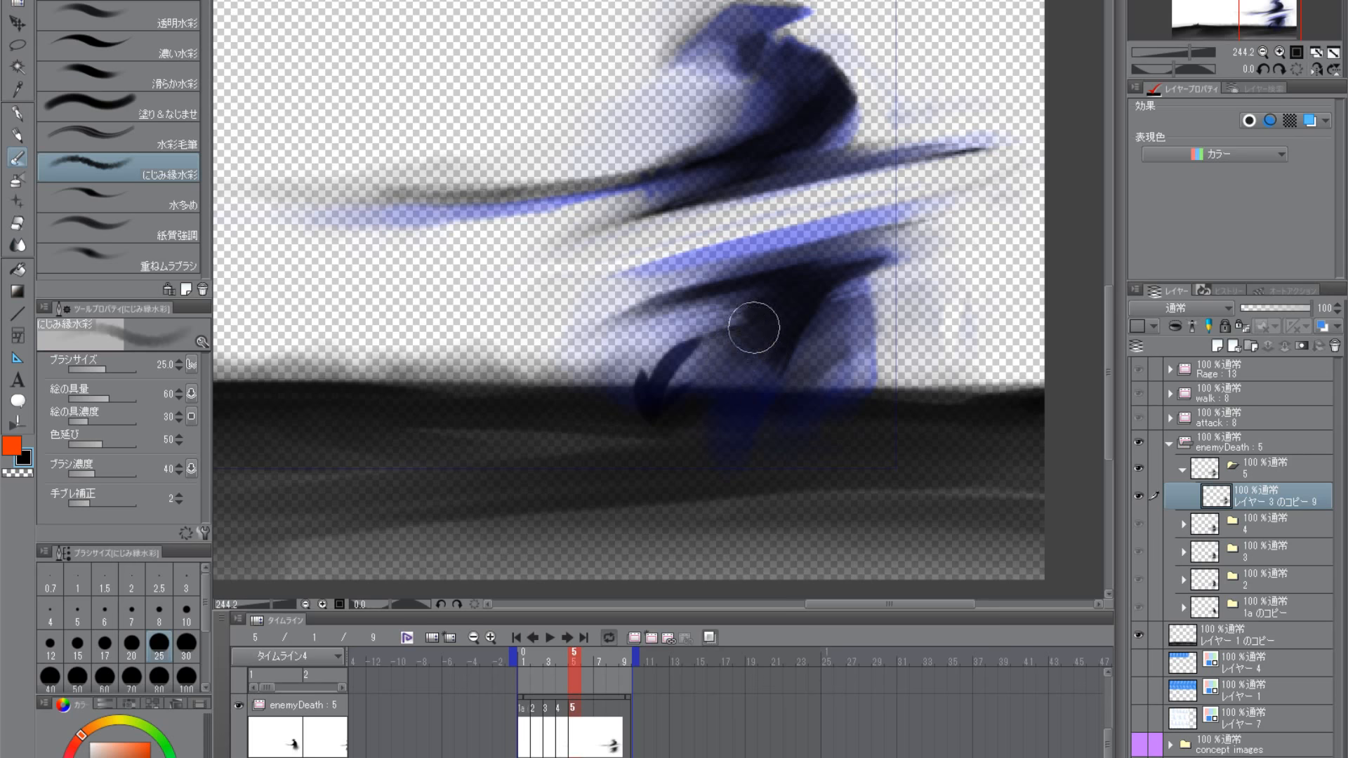
drag(744, 350, 707, 356)
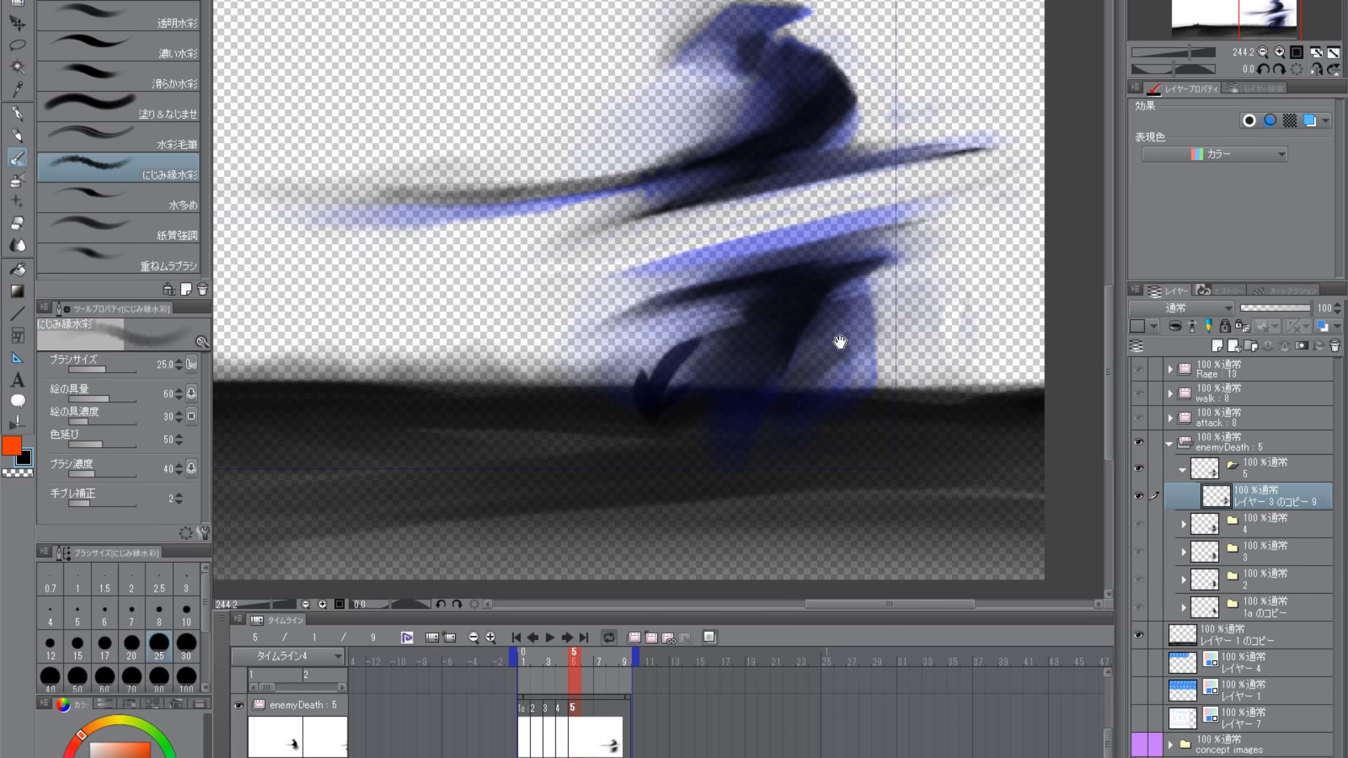
drag(844, 335, 804, 417)
scroll(822, 540, down, 4)
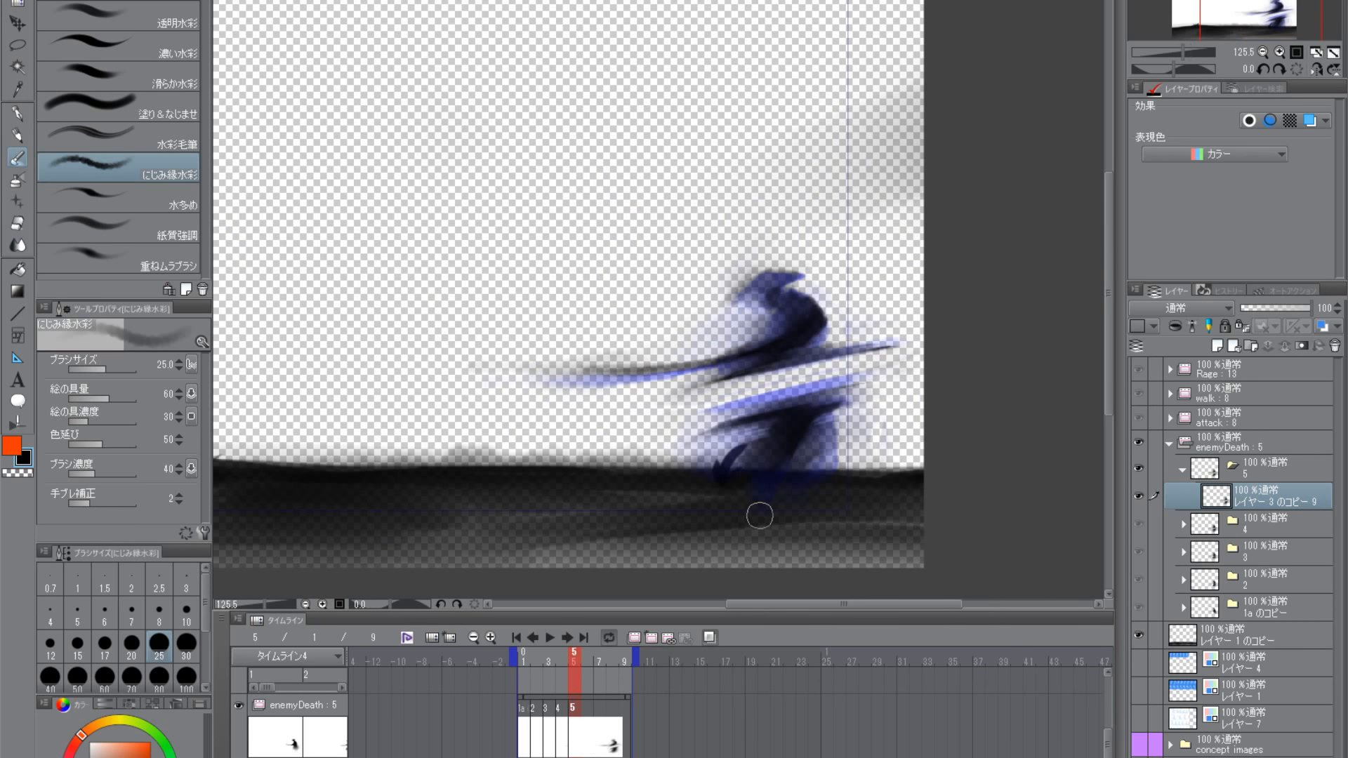
- Select the transparent colour, enlarge the brush to size 50 and soften the lower body where it meets the ground
click(28, 472)
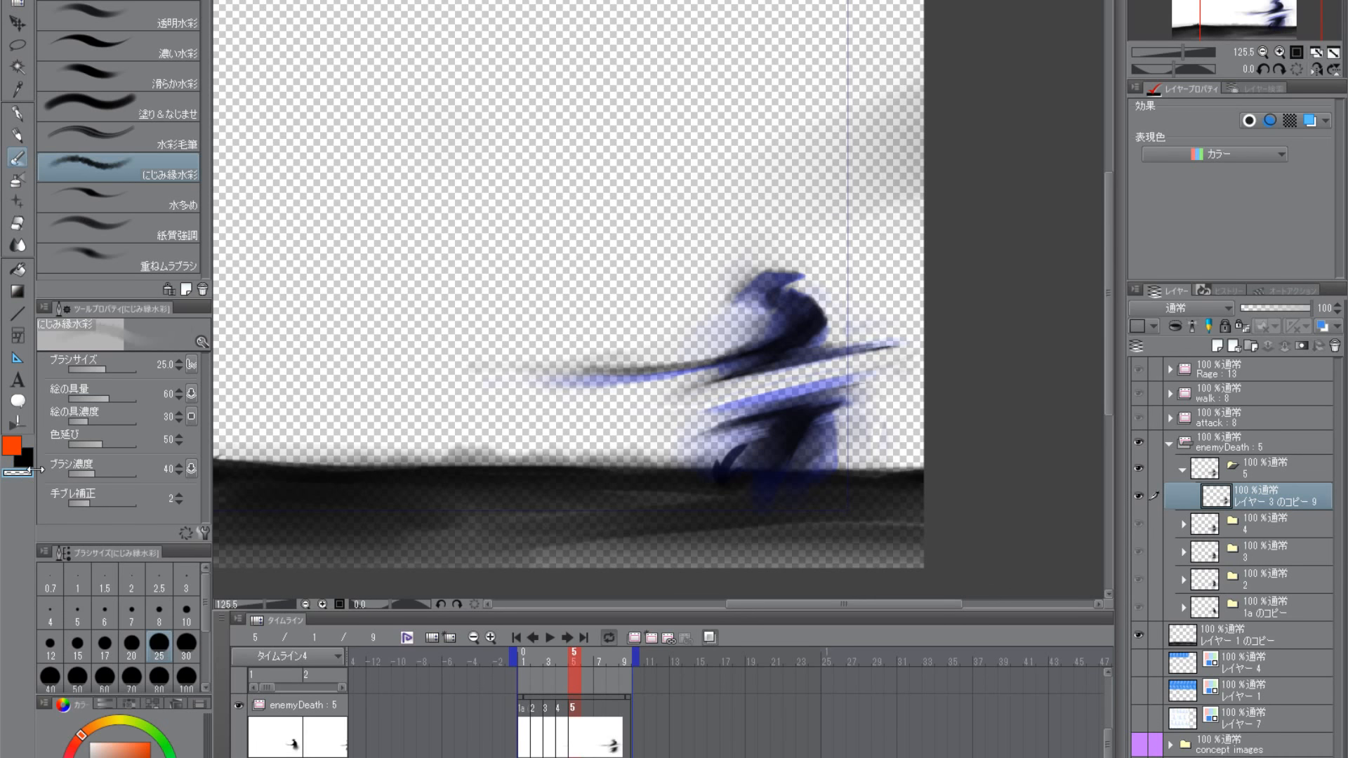
key(bracketright)
key(bracketright)
key(bracketright)
mouse_move(747, 453)
mouse_down()
mouse_move(766, 477)
mouse_move(733, 485)
mouse_move(746, 490)
mouse_move(772, 463)
mouse_move(782, 491)
mouse_move(761, 472)
mouse_up()
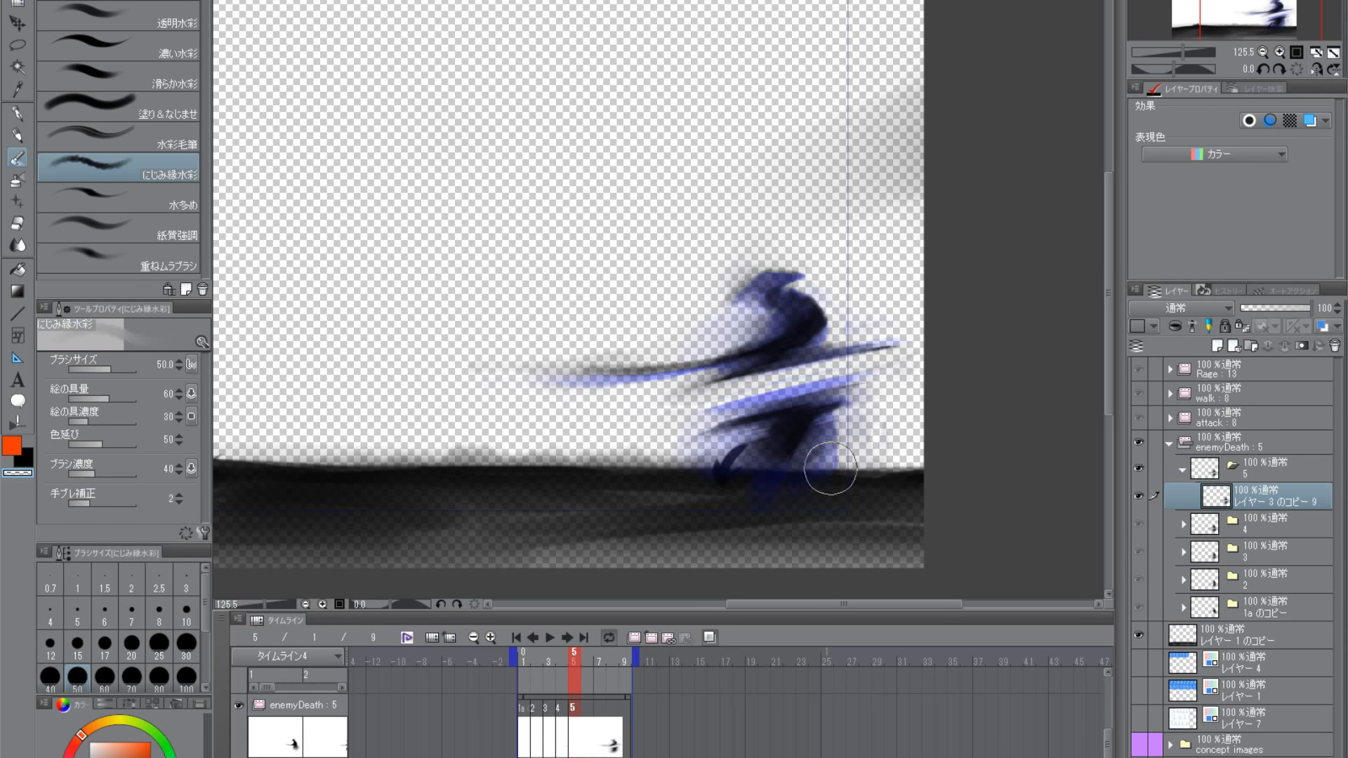
drag(882, 331, 866, 352)
click(810, 302)
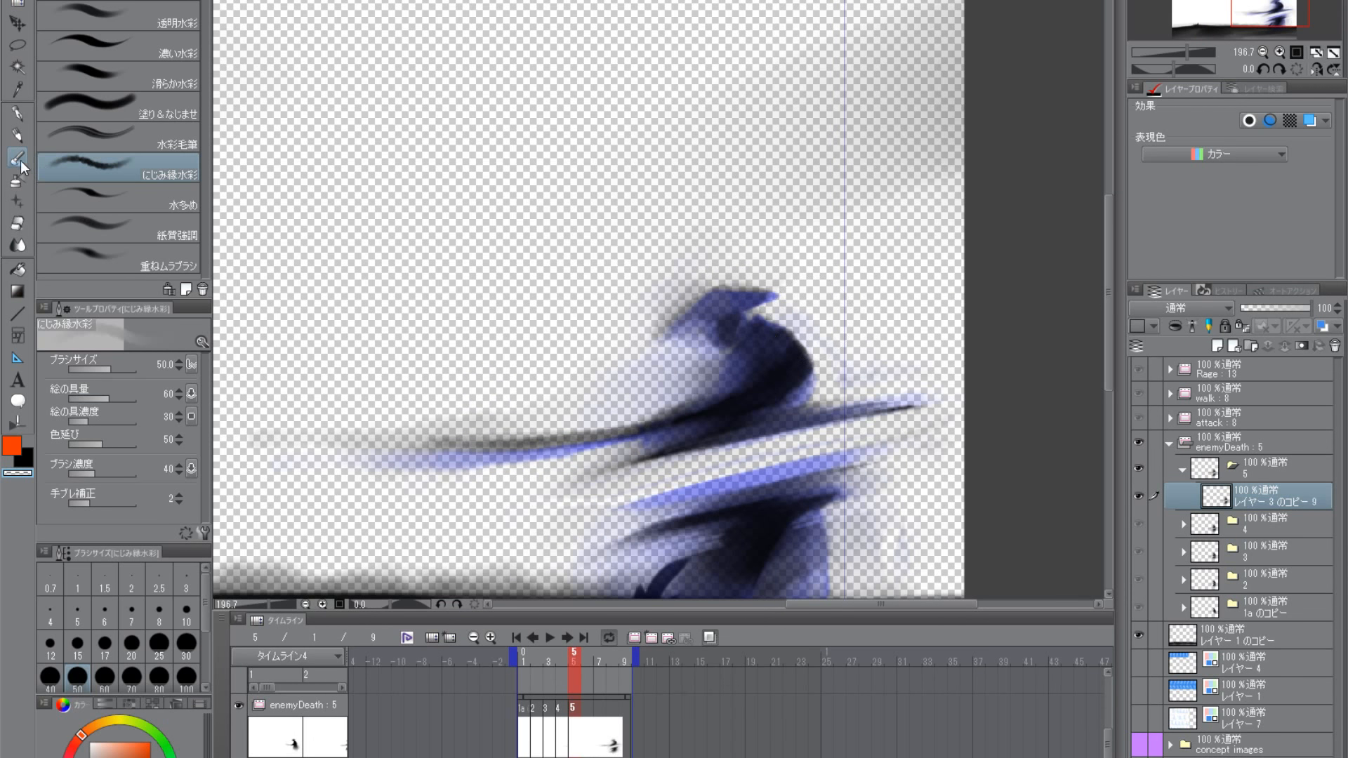
- Reduce the transparent brush to size 17 and trim the edge behind the upper body's neck and shoulder
key(bracketleft)
key(bracketleft)
key(bracketleft)
key(bracketleft)
key(bracketleft)
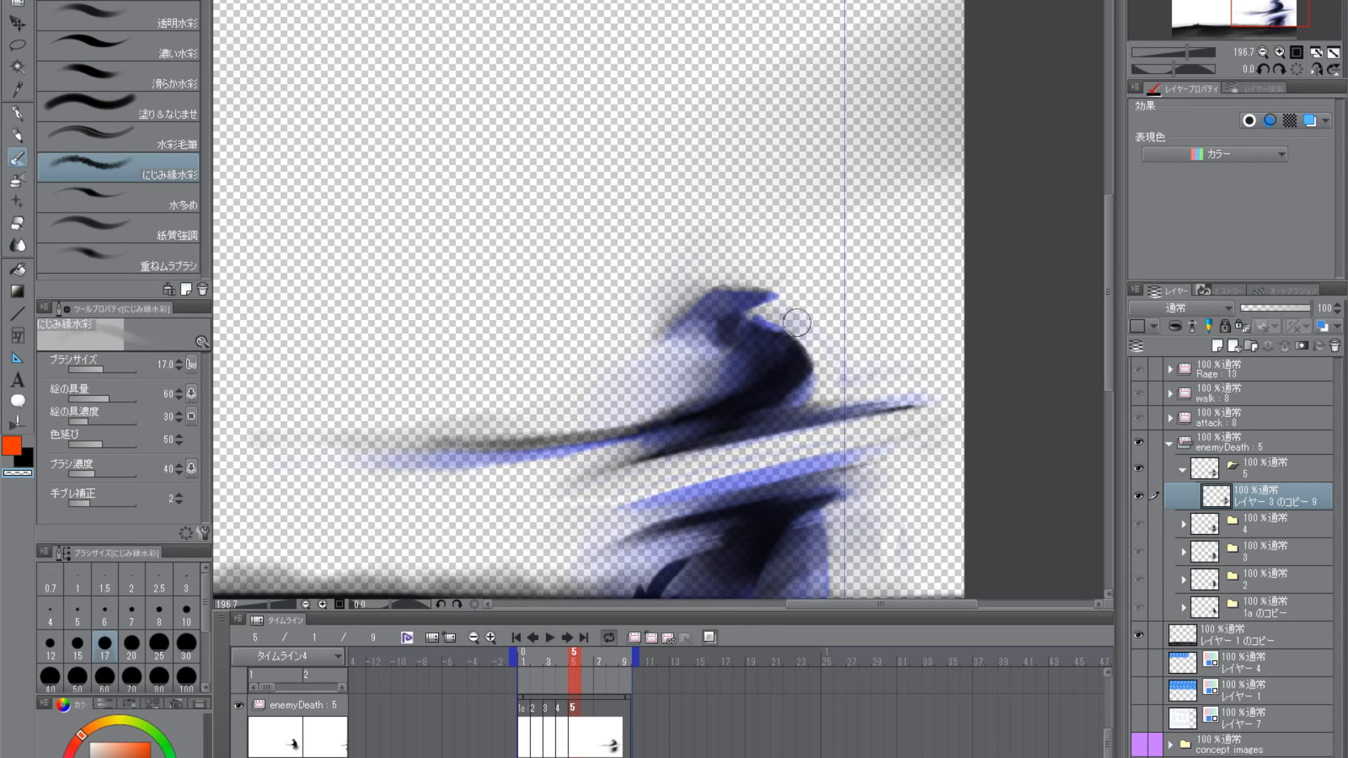
drag(825, 446, 784, 562)
drag(784, 562, 769, 448)
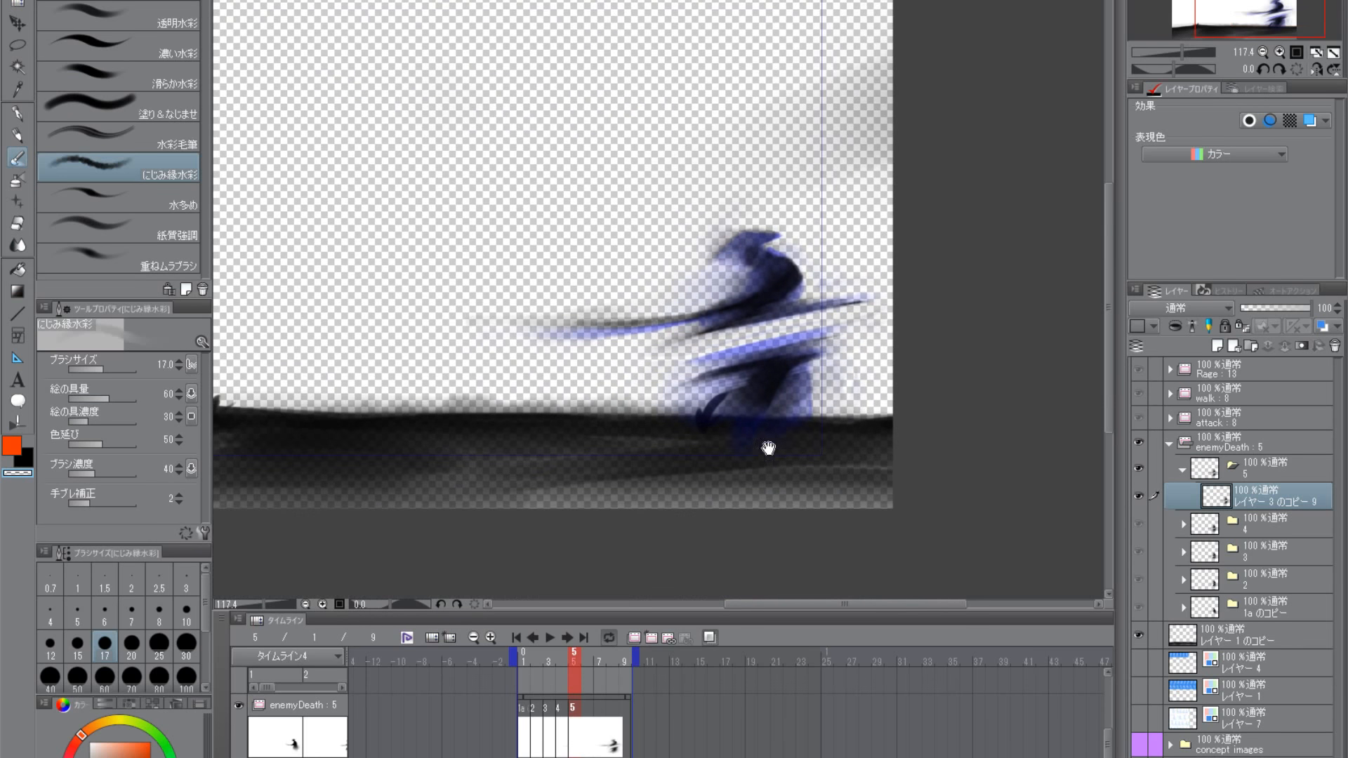
- Lasso the upper body with its cut streak, stretch its height to 116%, nudge it down and enlarge it slightly
scroll(805, 413, down, 3)
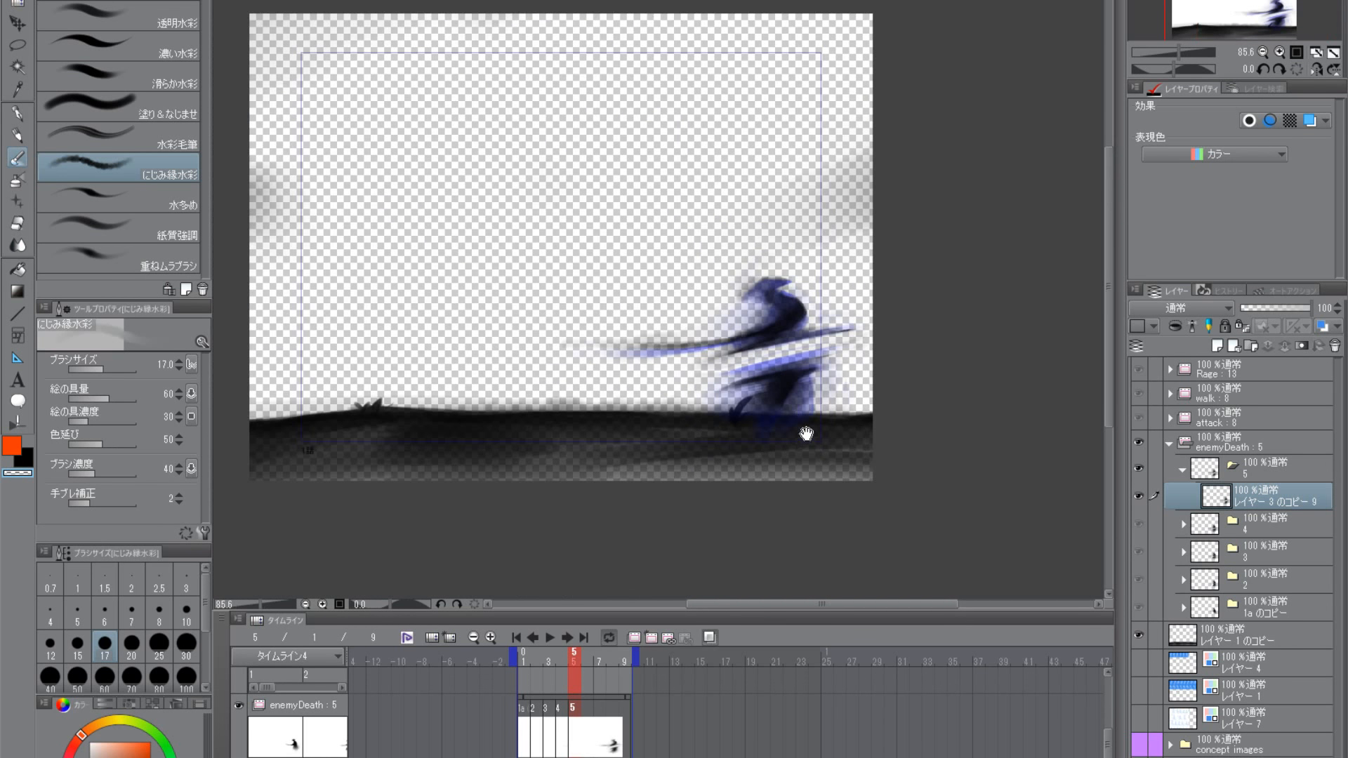
drag(796, 453, 801, 395)
mouse_move(571, 660)
mouse_down()
mouse_move(537, 658)
mouse_move(584, 663)
mouse_move(515, 654)
mouse_move(582, 663)
mouse_move(534, 653)
mouse_move(570, 657)
mouse_up()
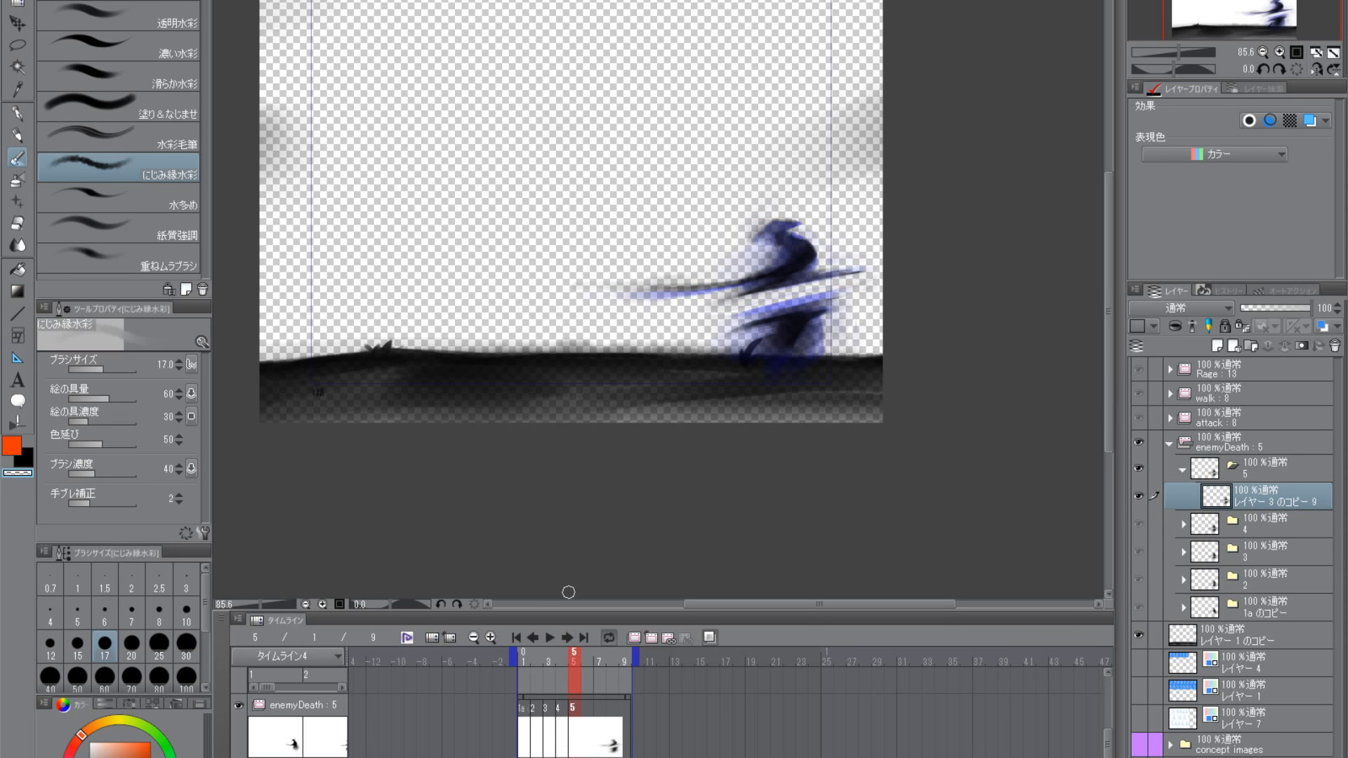
scroll(818, 376, up, 2)
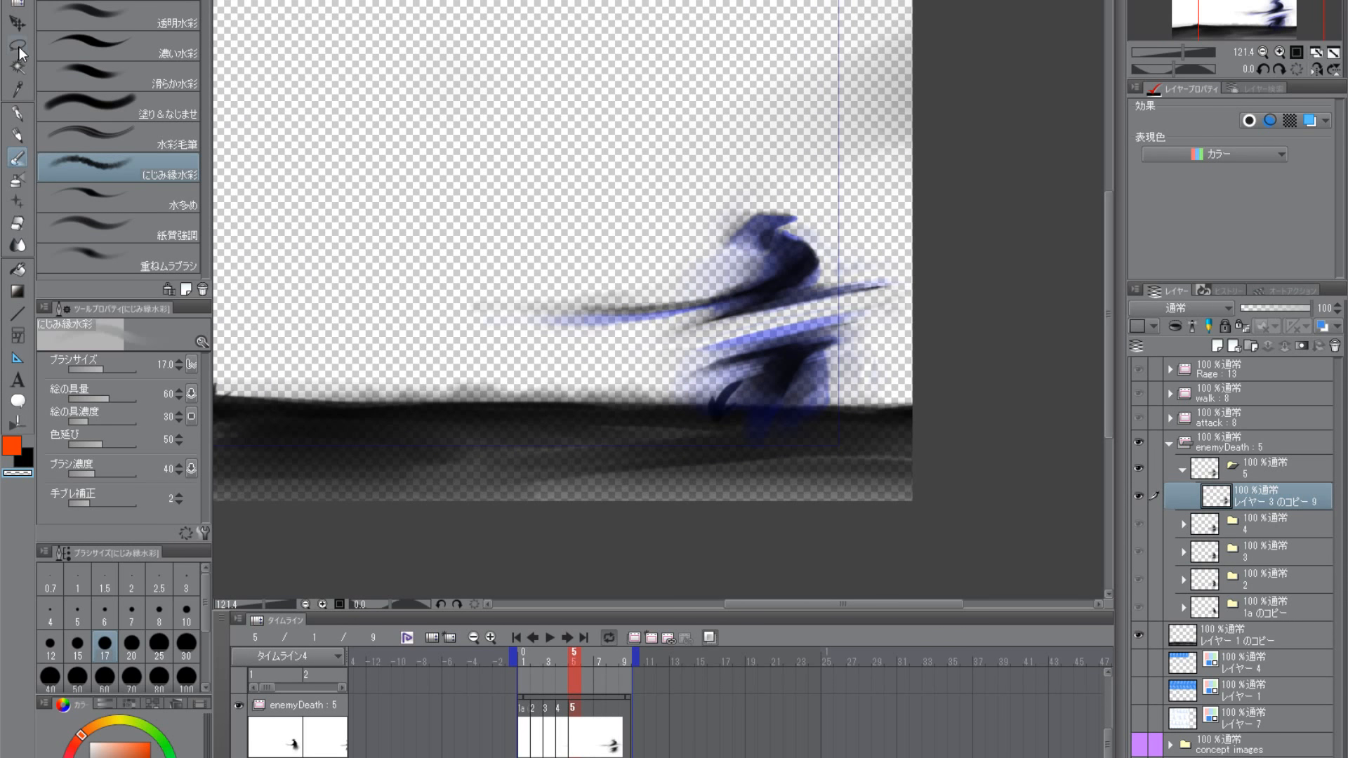
click(18, 47)
mouse_move(769, 318)
mouse_down()
mouse_move(822, 145)
mouse_move(933, 264)
mouse_move(878, 301)
mouse_up()
key(ctrl+t)
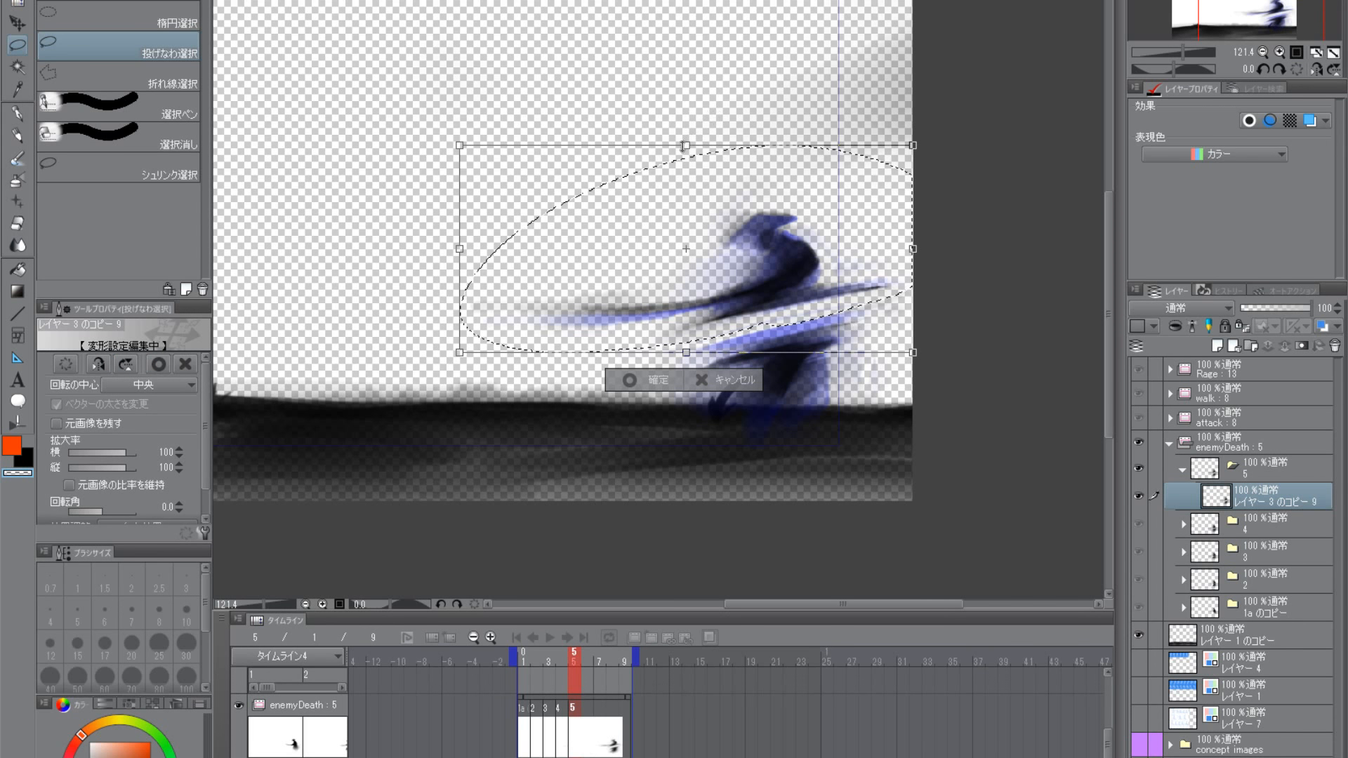
drag(682, 145, 686, 111)
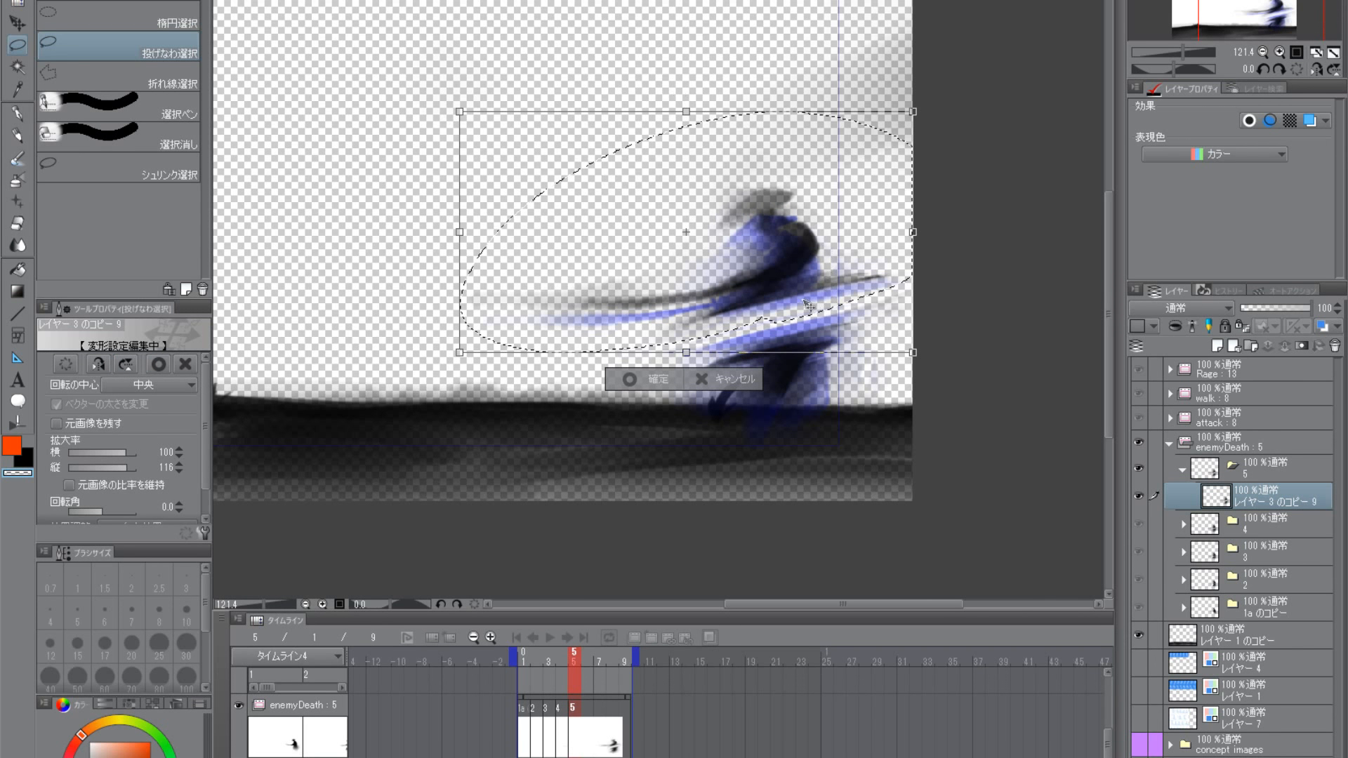
drag(808, 305, 809, 312)
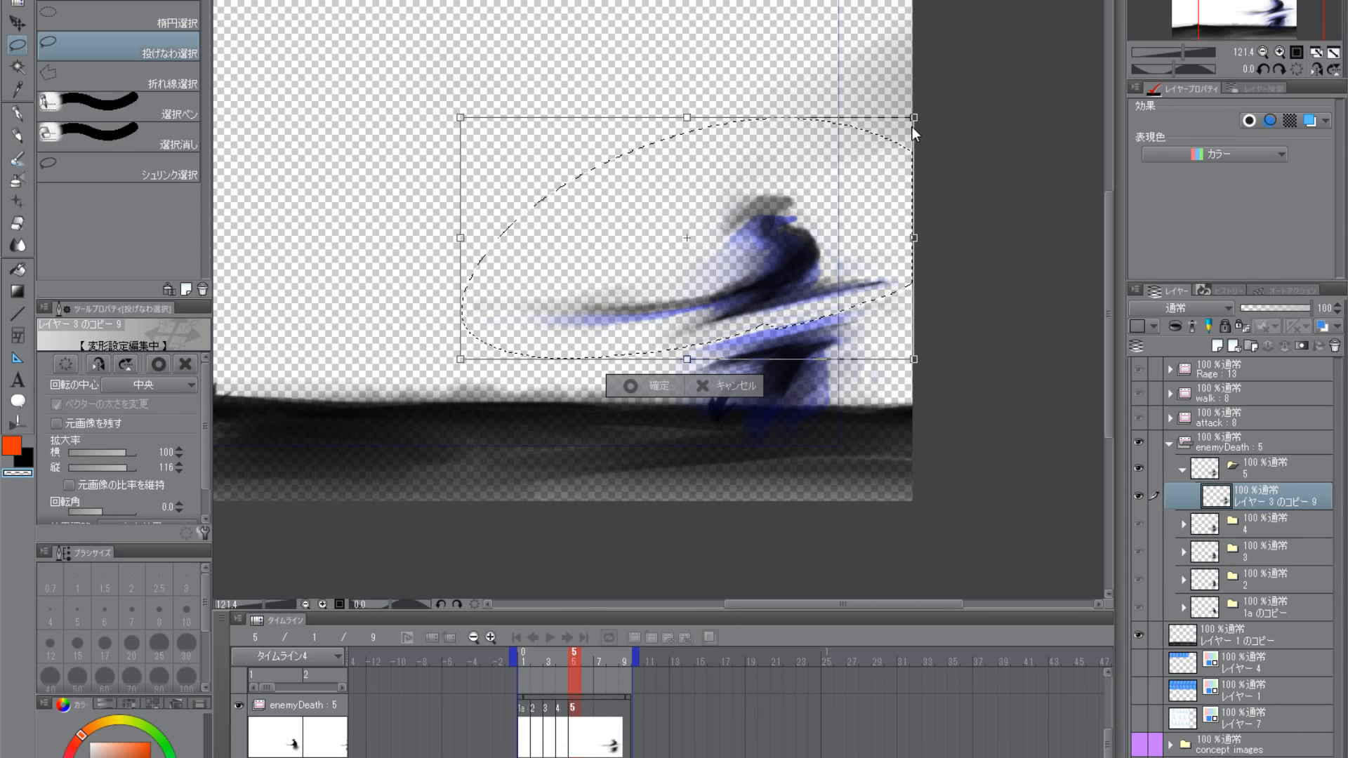
drag(914, 117, 932, 103)
key(Return)
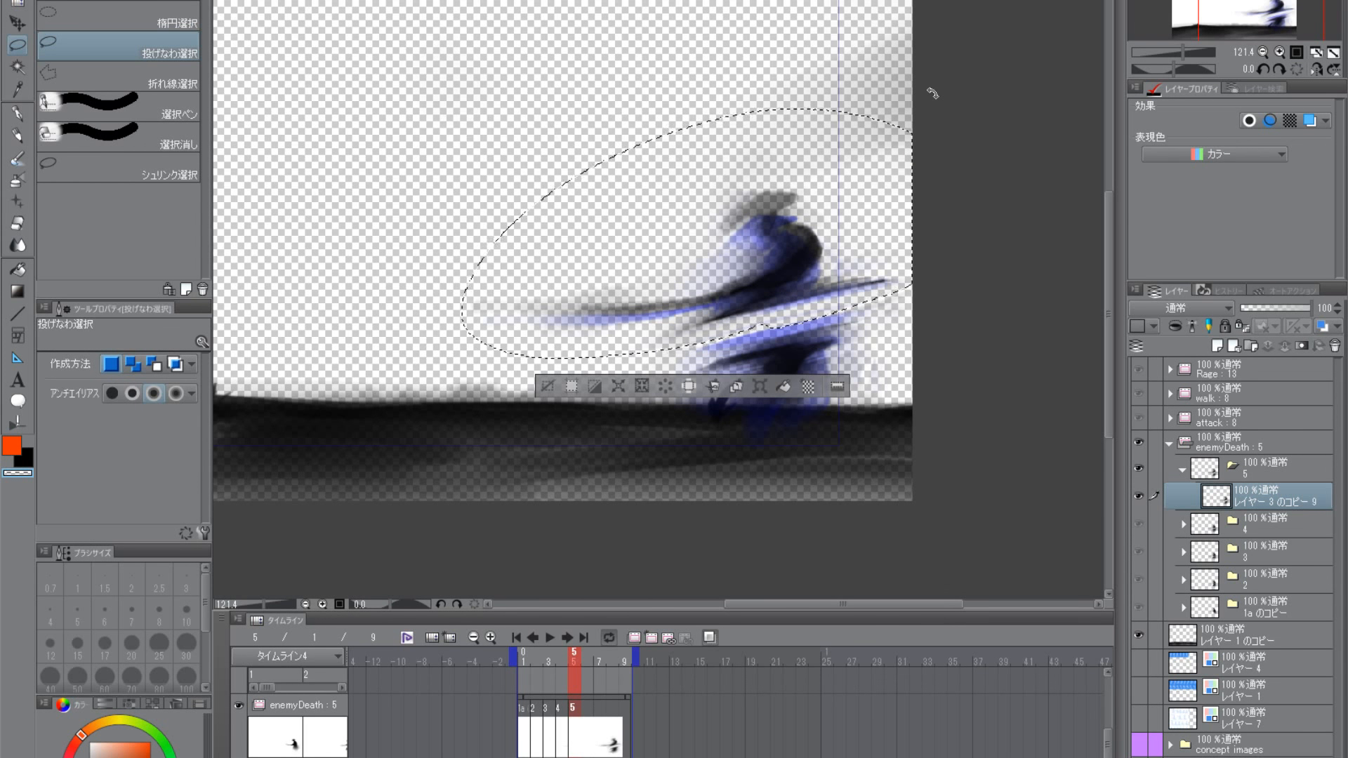
key(ctrl+d)
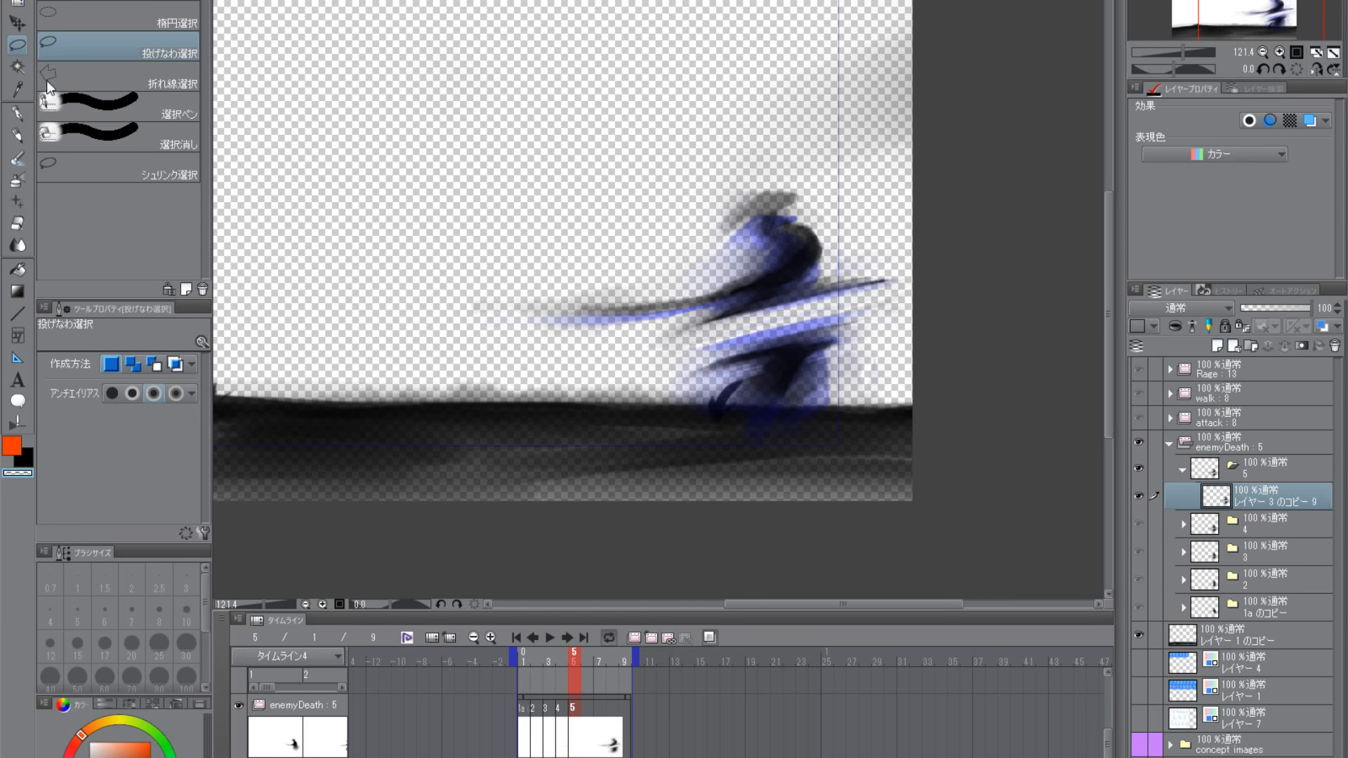
- Lasso both halves of the figure together and stretch them vertically to 104%
mouse_move(577, 406)
mouse_down()
mouse_move(867, 99)
mouse_move(706, 466)
mouse_up()
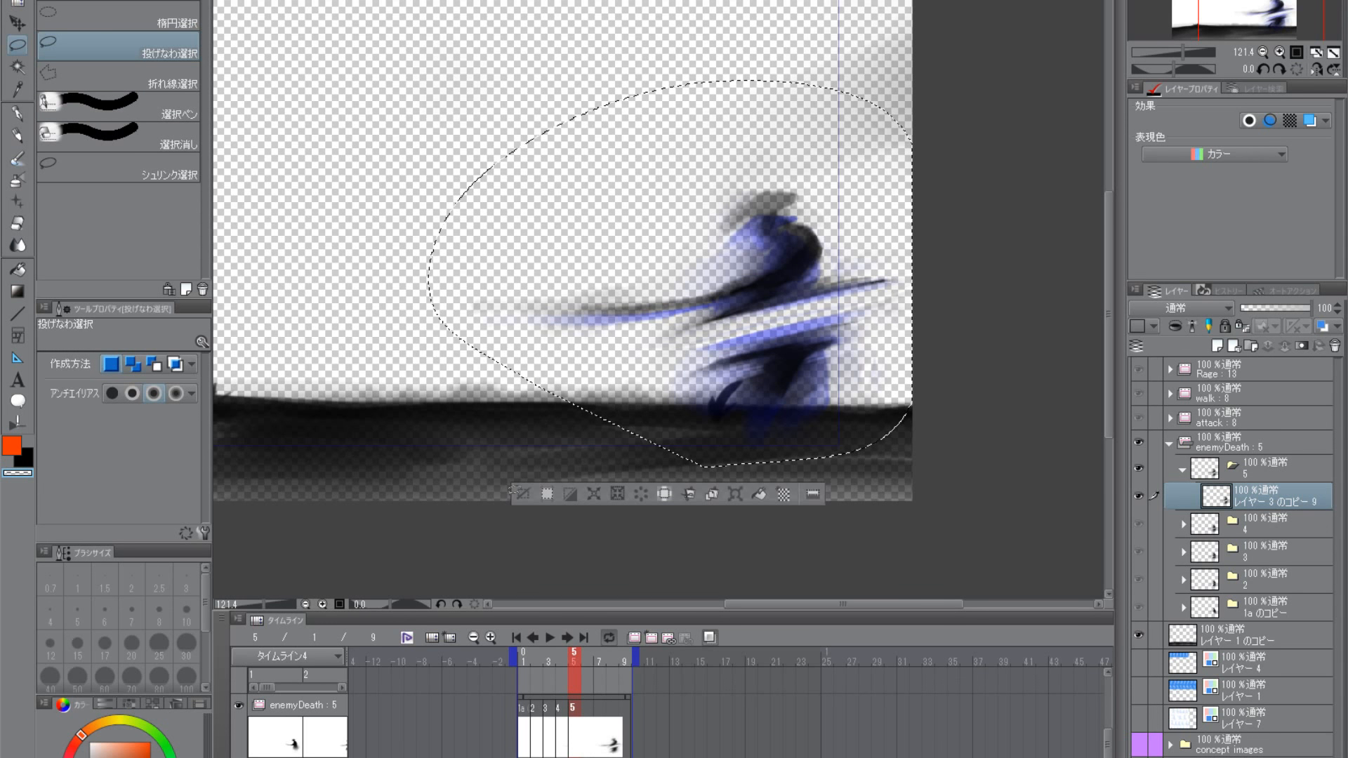
key(ctrl+t)
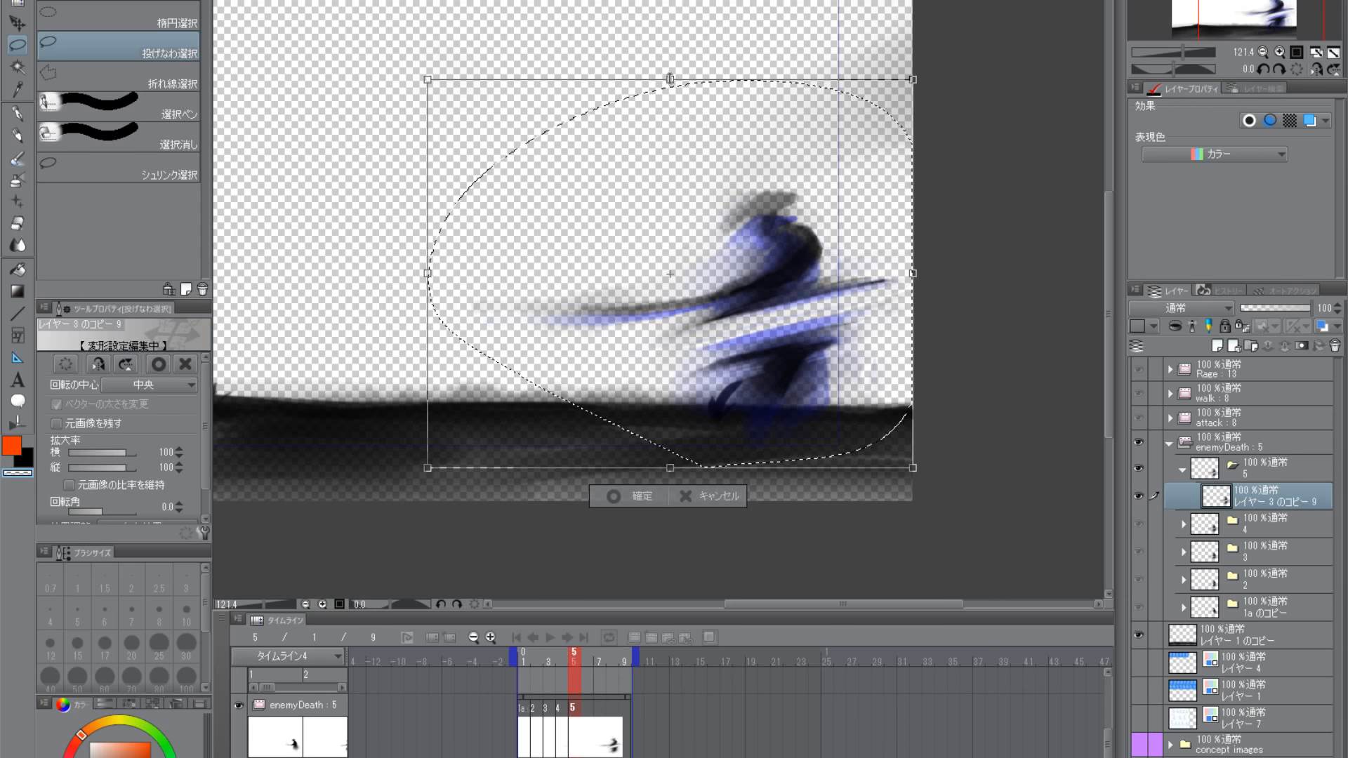
drag(670, 79, 670, 65)
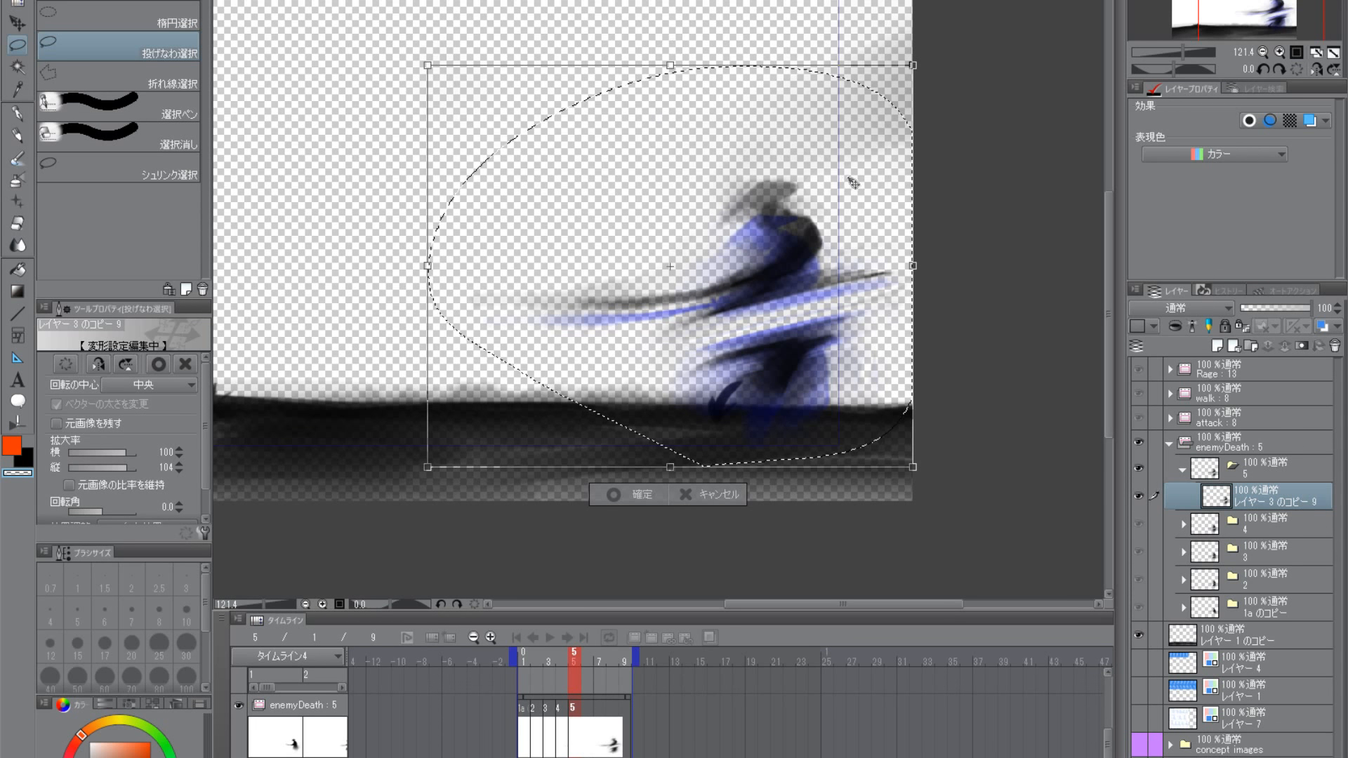
key(Return)
key(ctrl+d)
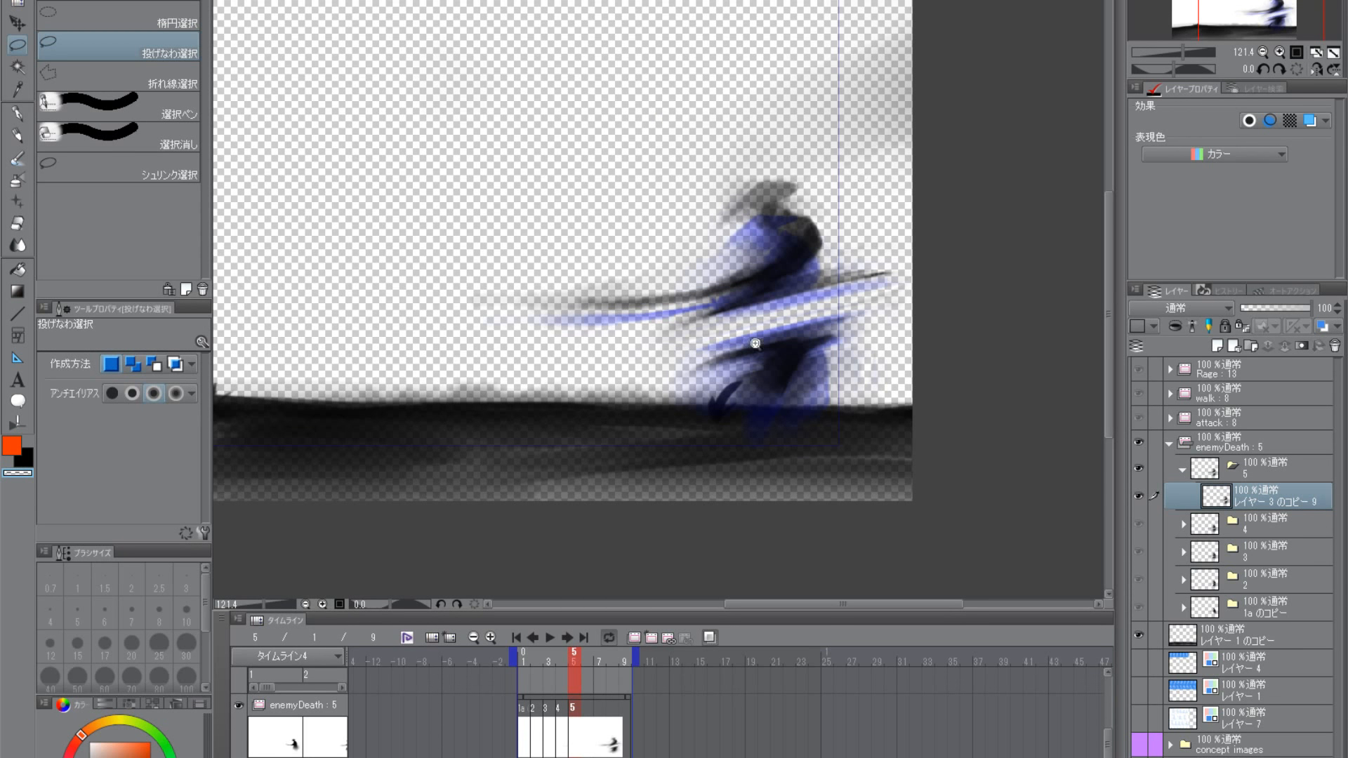
scroll(755, 343, down, 3)
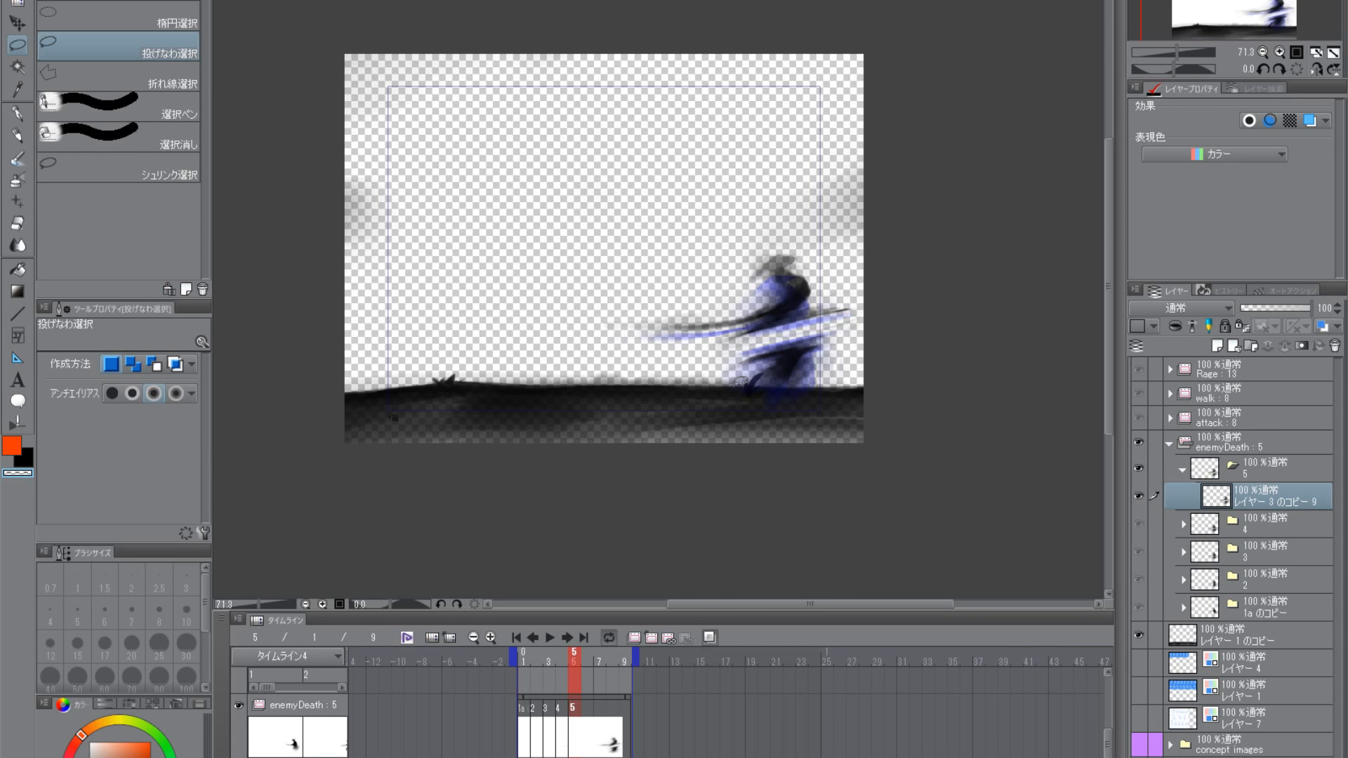
- Lasso the lower body and scale it to 110% width and 104% height
key(p)
scroll(744, 386, up, 2)
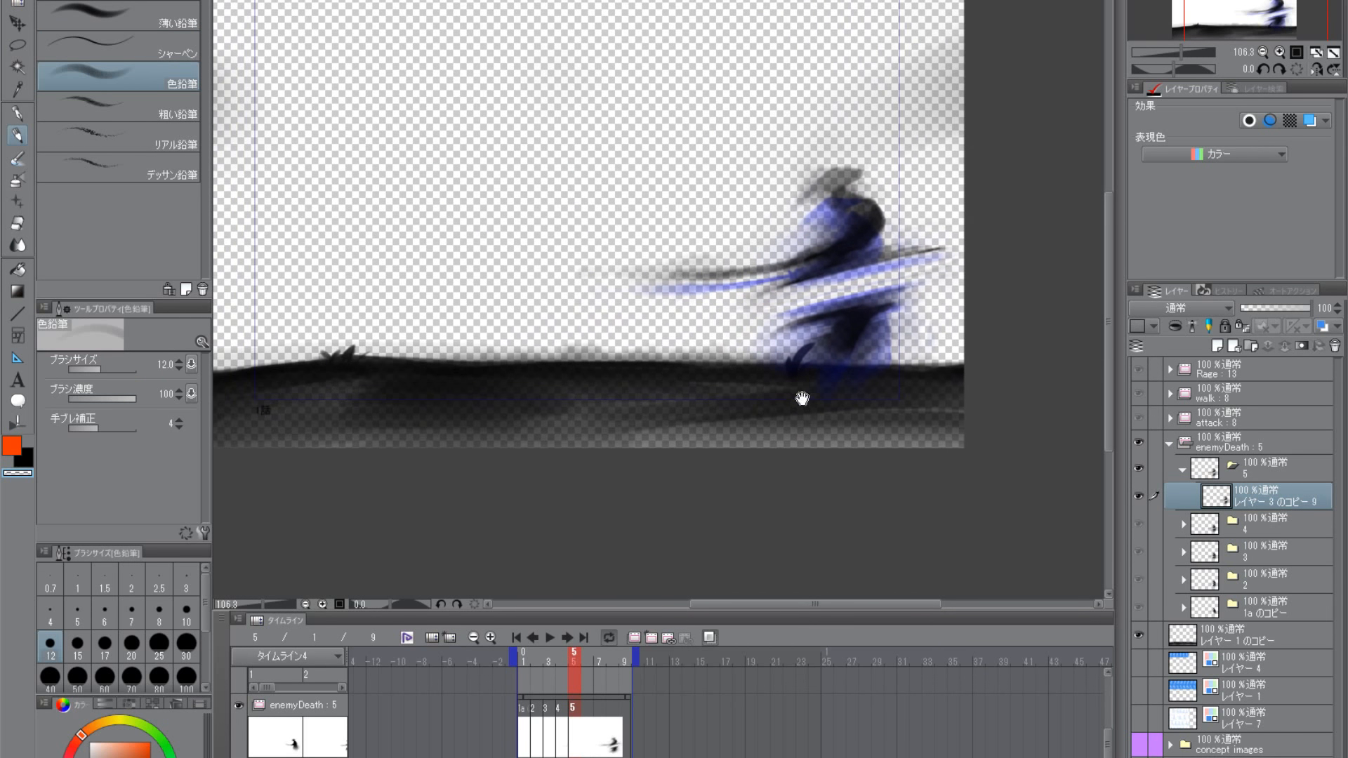
drag(876, 349, 836, 407)
scroll(808, 450, up, 3)
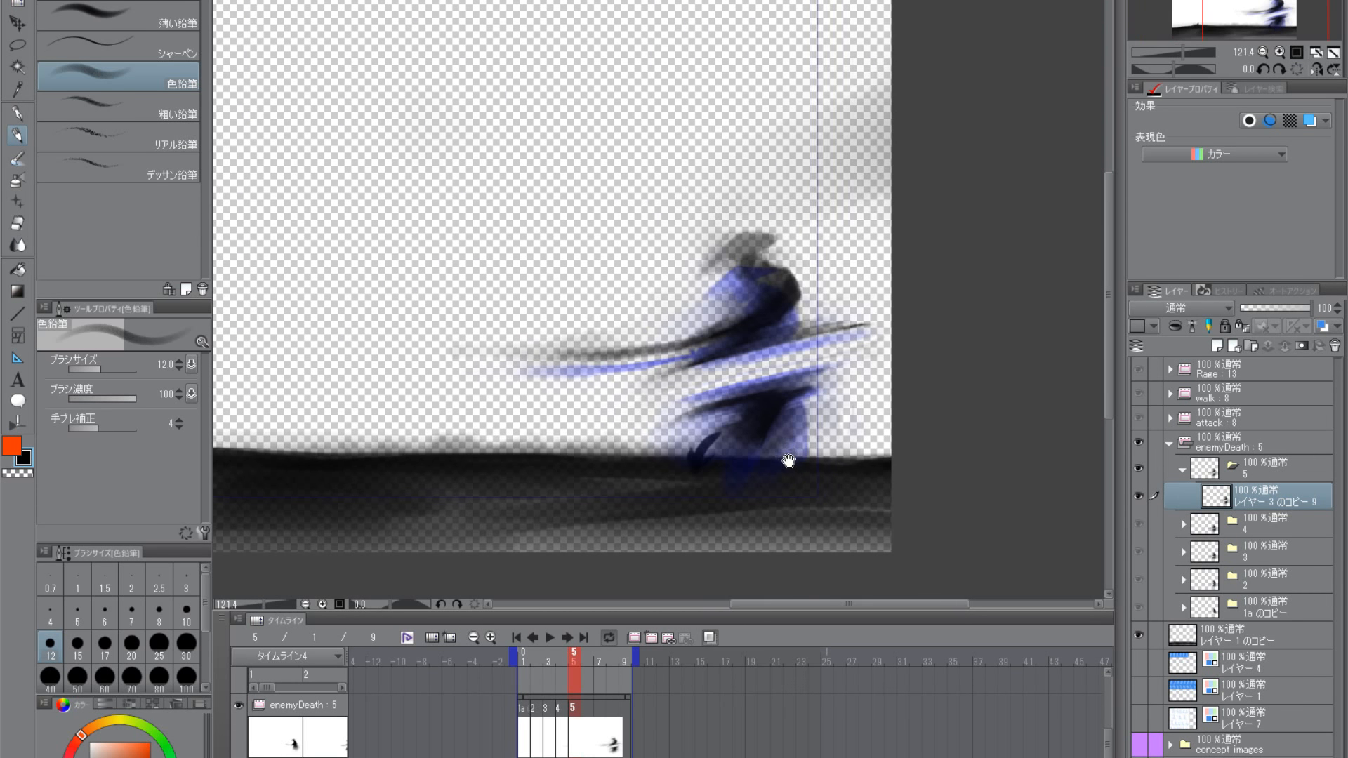
key(m)
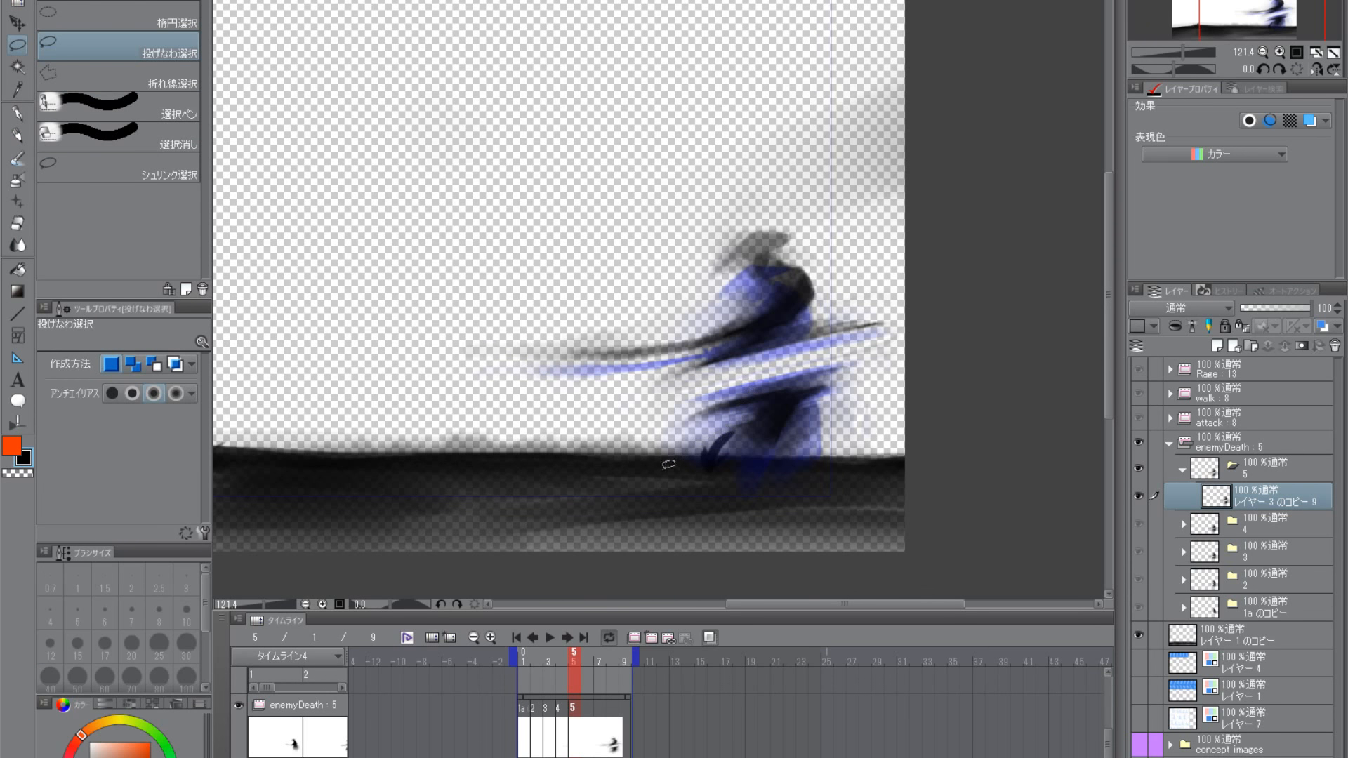
mouse_move(636, 464)
mouse_down()
mouse_move(869, 347)
mouse_move(642, 531)
mouse_up()
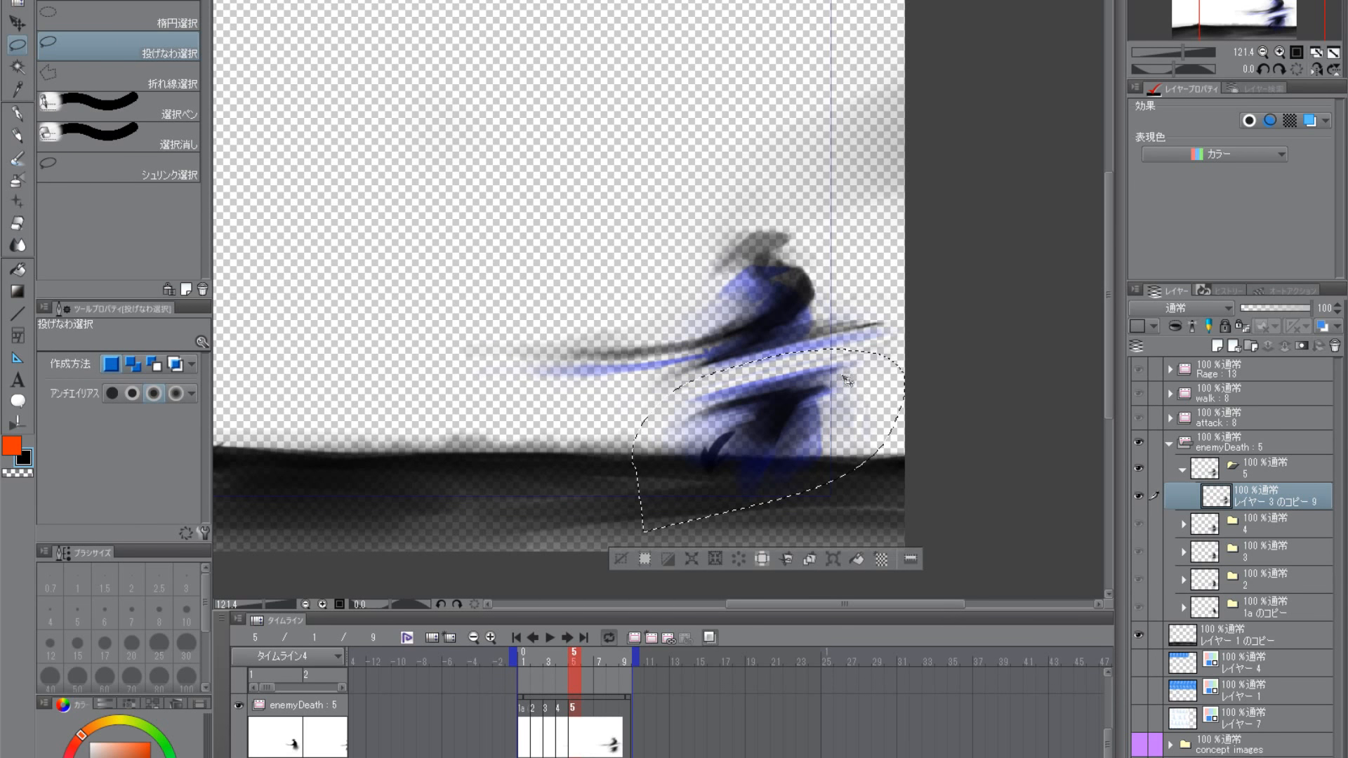
key(ctrl+t)
drag(905, 441, 917, 441)
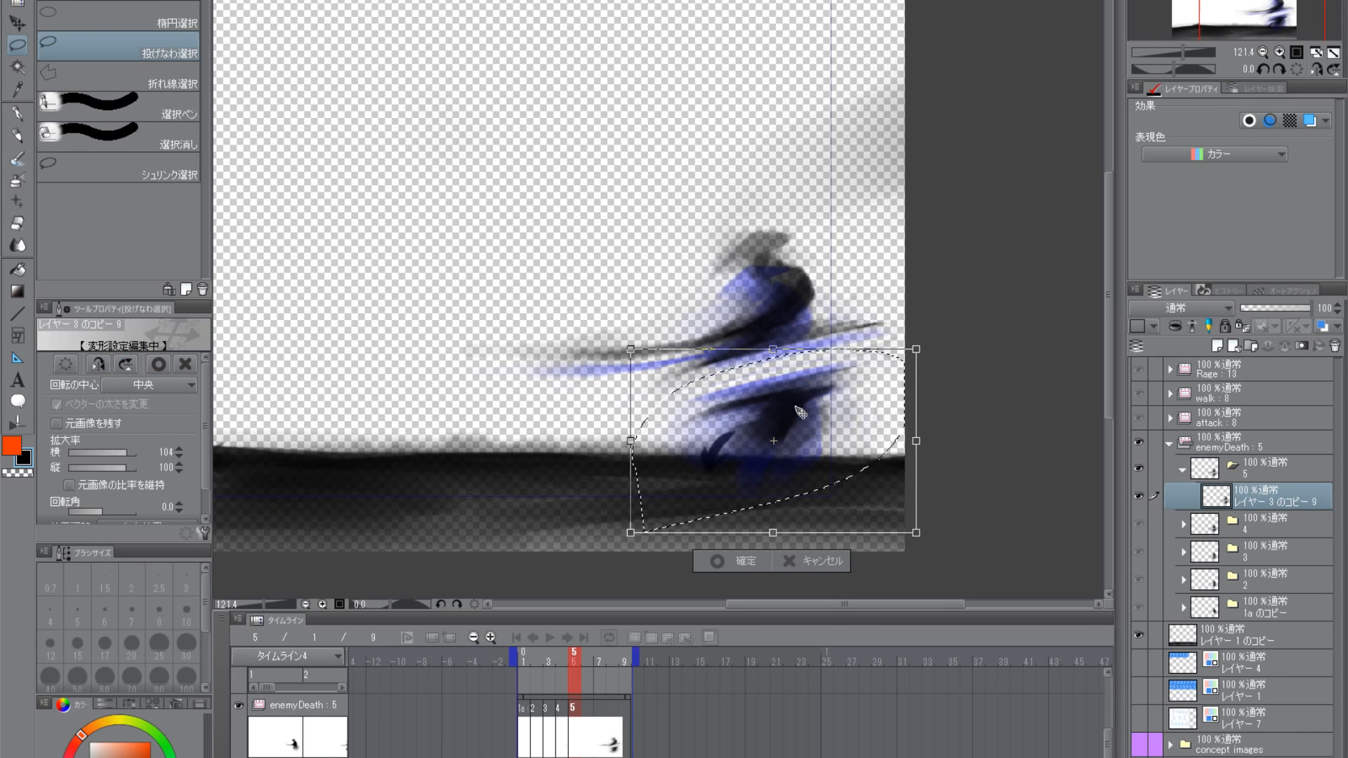
drag(630, 441, 614, 441)
drag(764, 349, 764, 346)
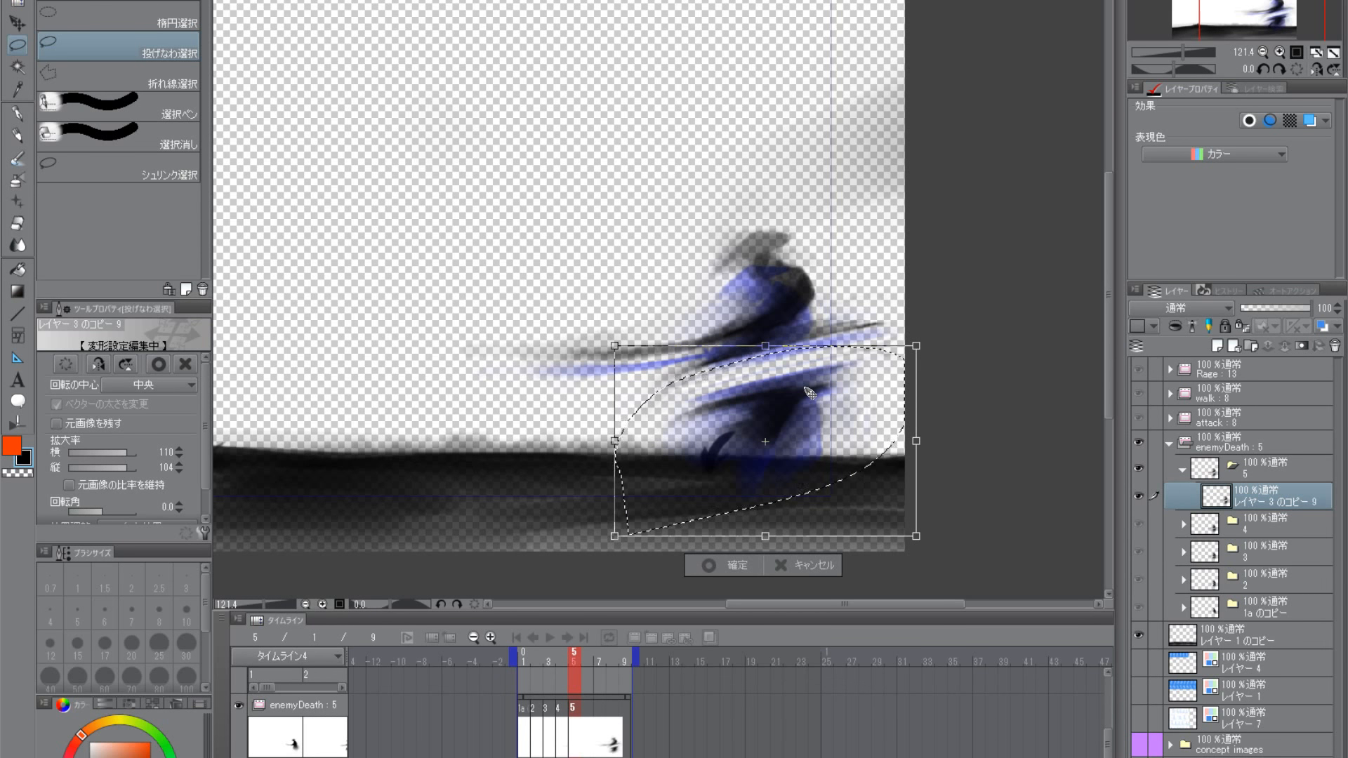
key(Return)
key(ctrl+d)
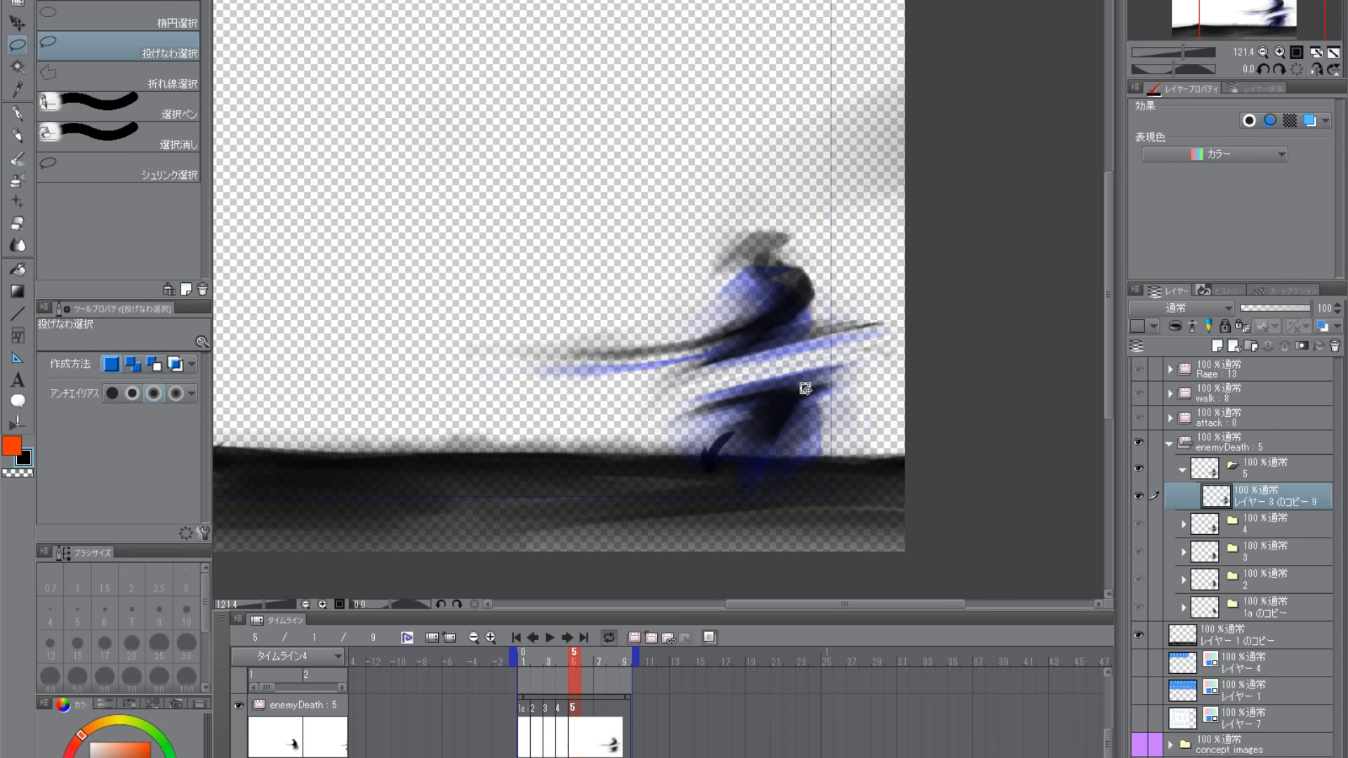
click(16, 135)
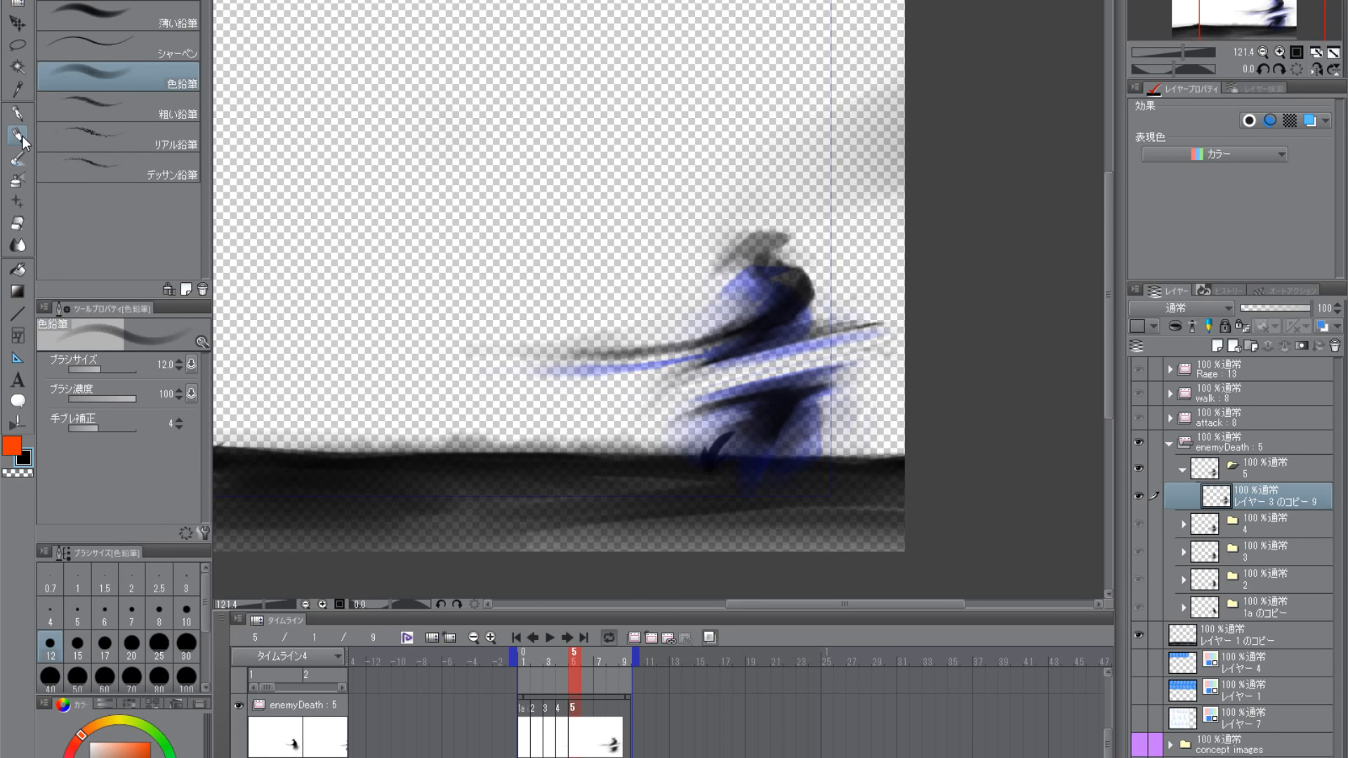
scroll(840, 473, down, 4)
scroll(813, 458, up, 4)
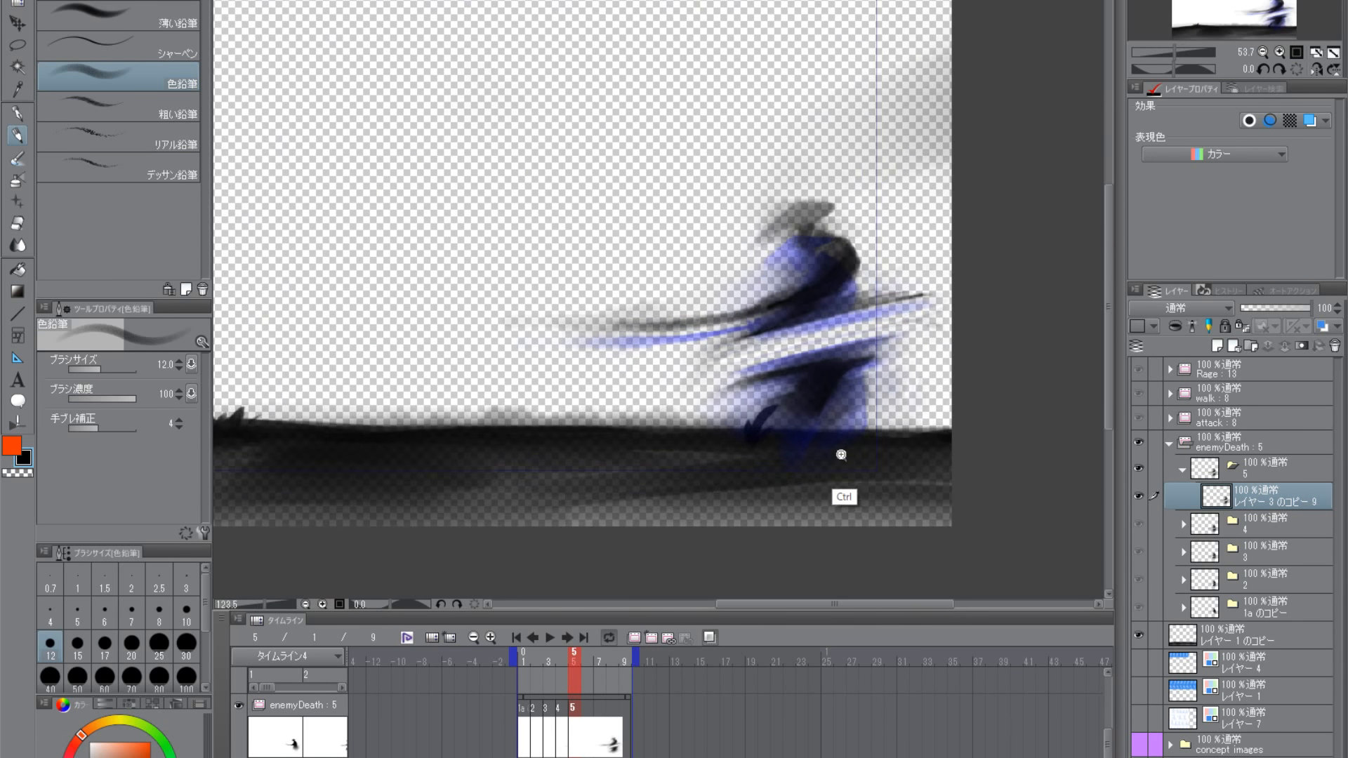
click(18, 158)
click(17, 141)
click(15, 160)
drag(742, 438, 778, 398)
key(ctrl+z)
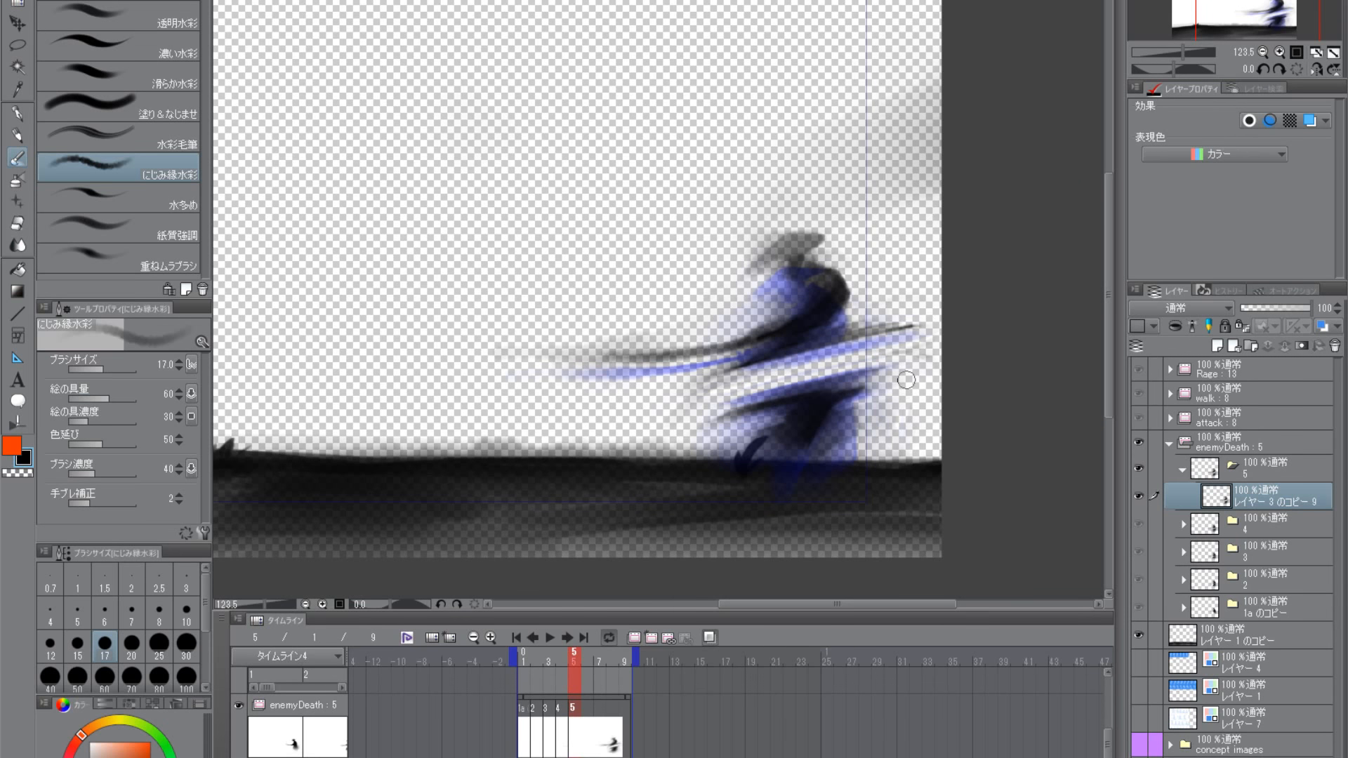
- Use the にじみ縁水彩 brush with the transparent colour at size 17 to trim the edges of the gap between the two halves
click(18, 177)
click(20, 157)
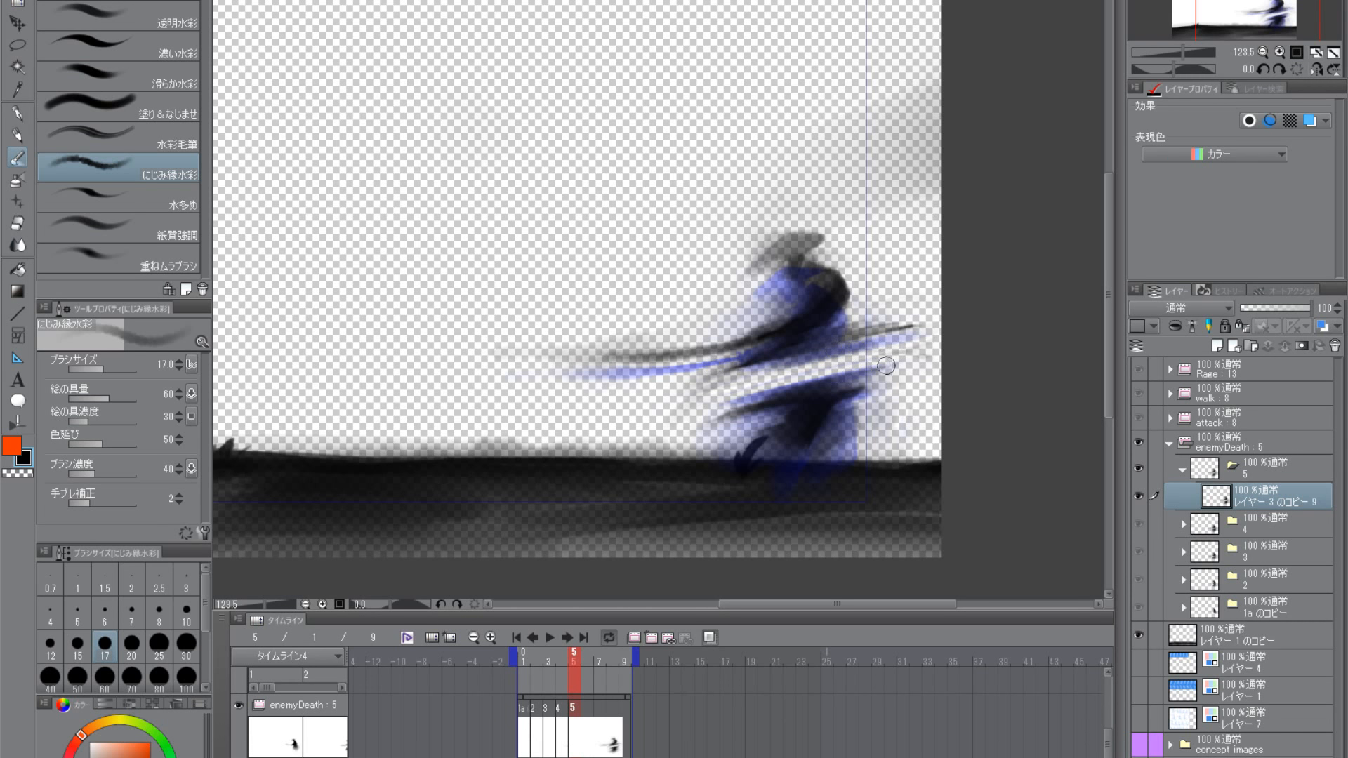
click(22, 473)
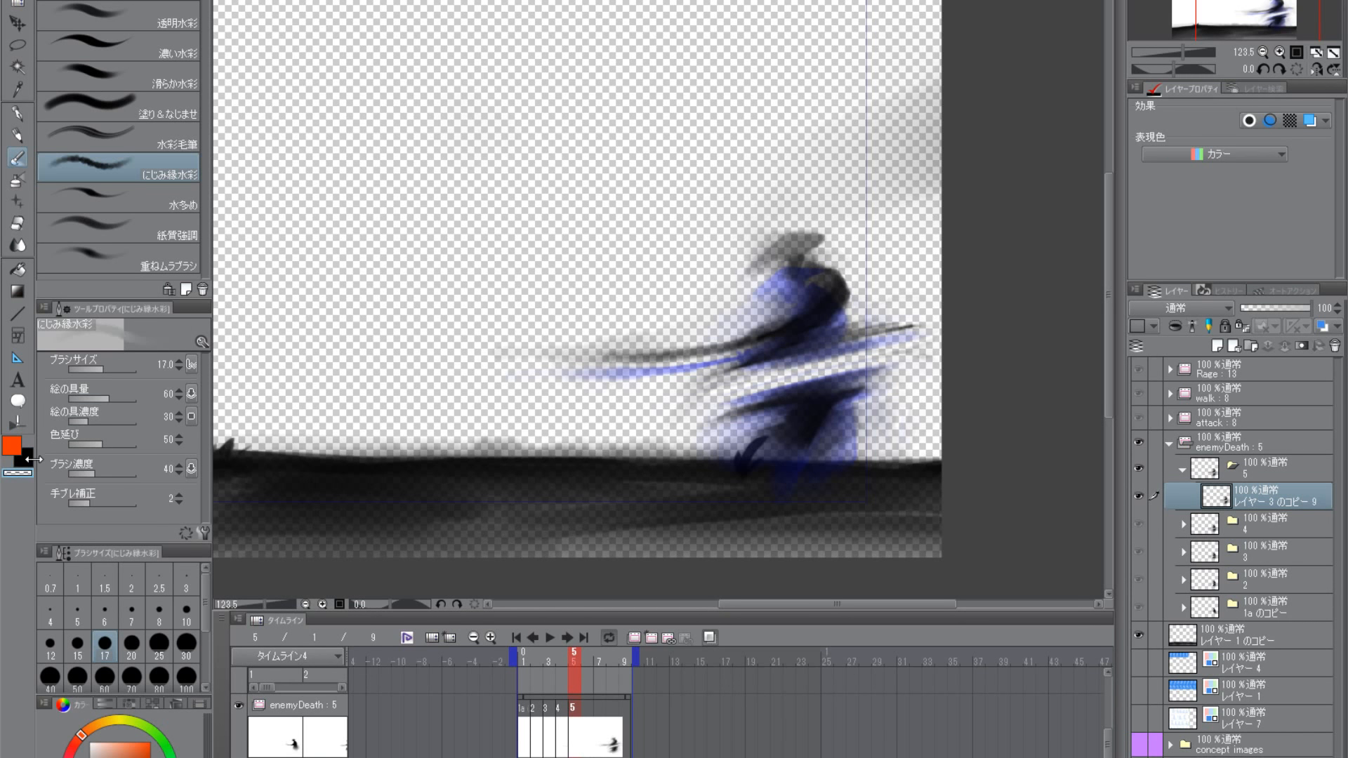
drag(878, 376, 845, 383)
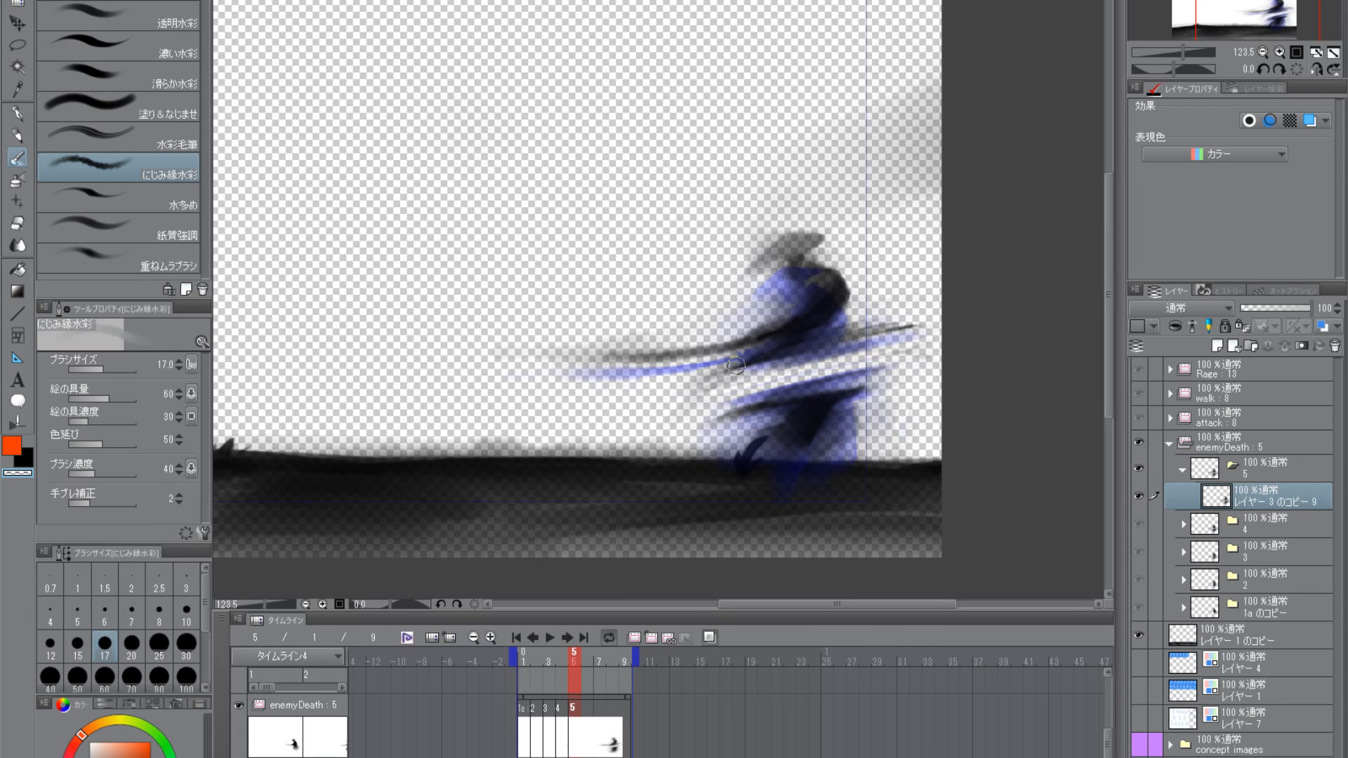
drag(735, 362, 818, 336)
- Enlarge the brush to size 40 and paint in black along the upper body's underside and the lower body's top edge
key(c)
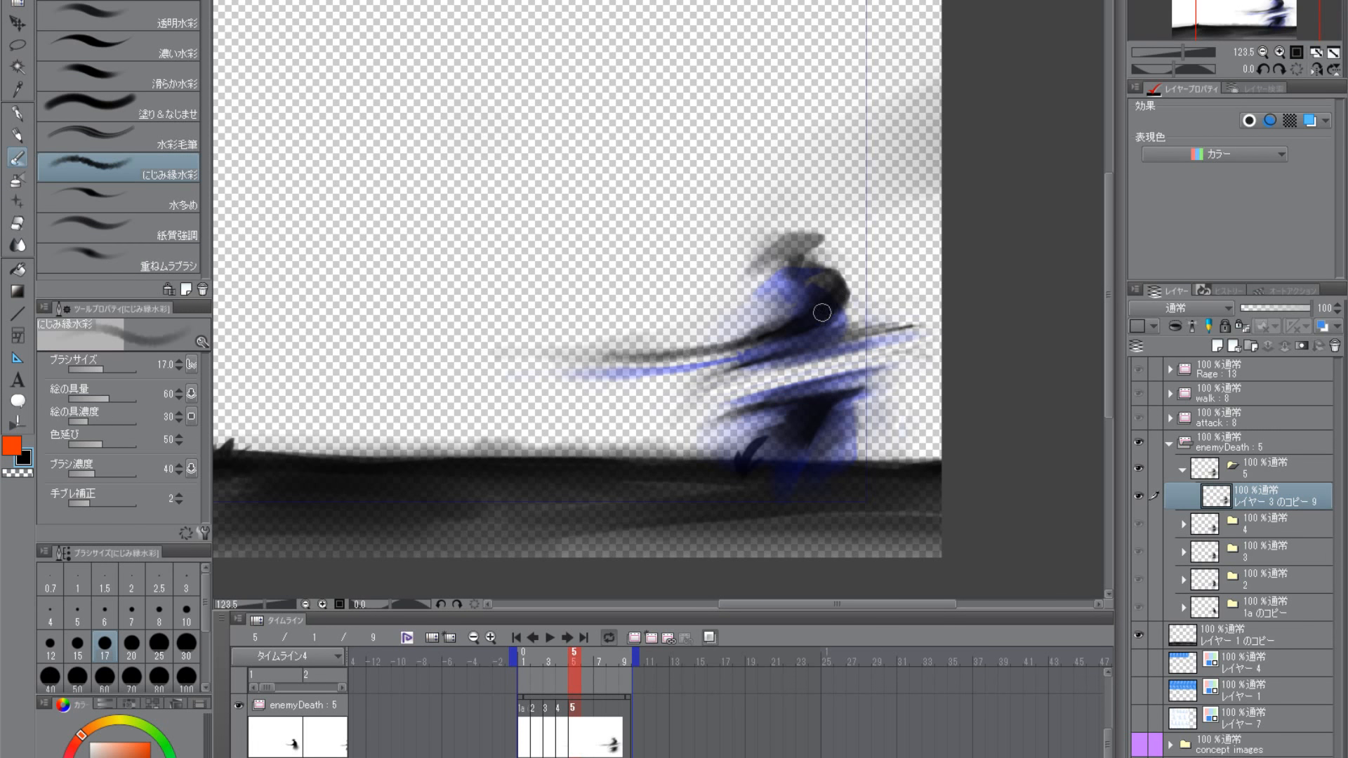
key(bracketright)
key(bracketright)
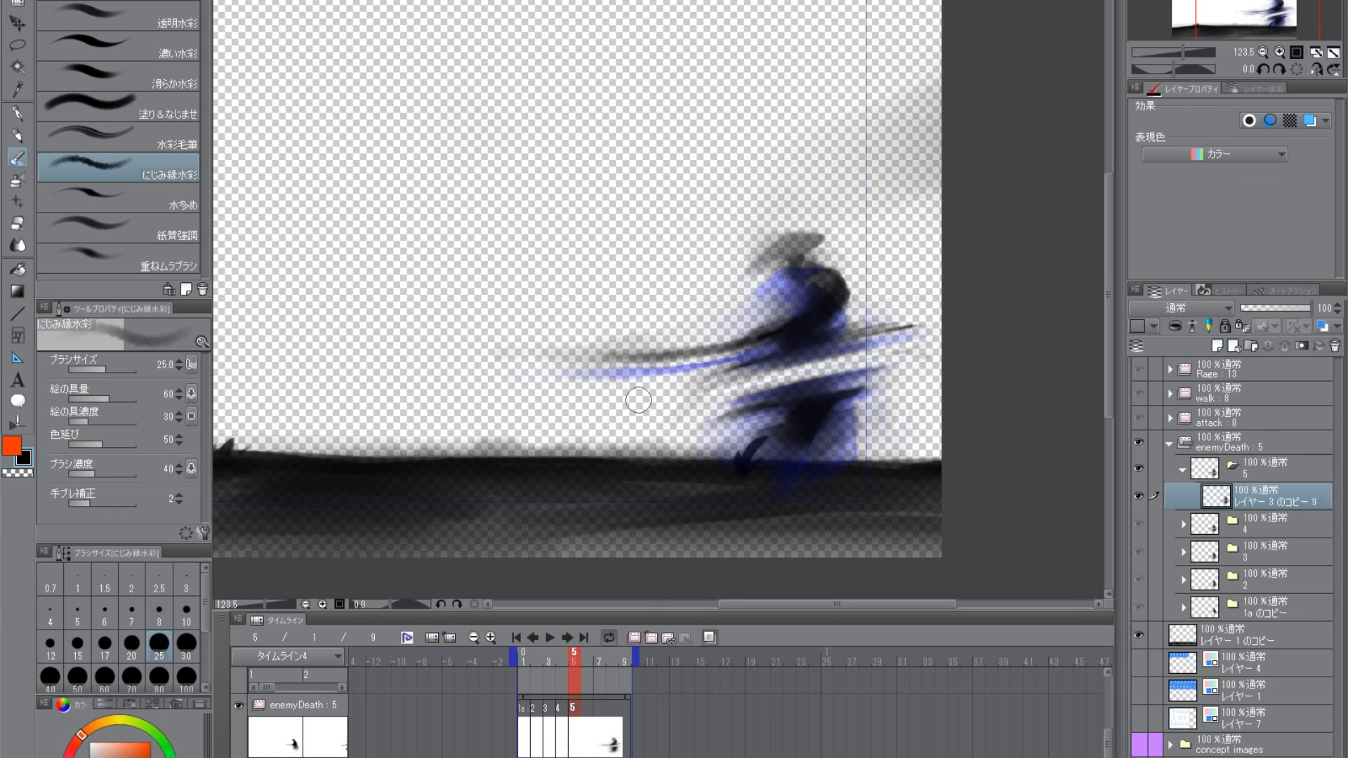
click(19, 471)
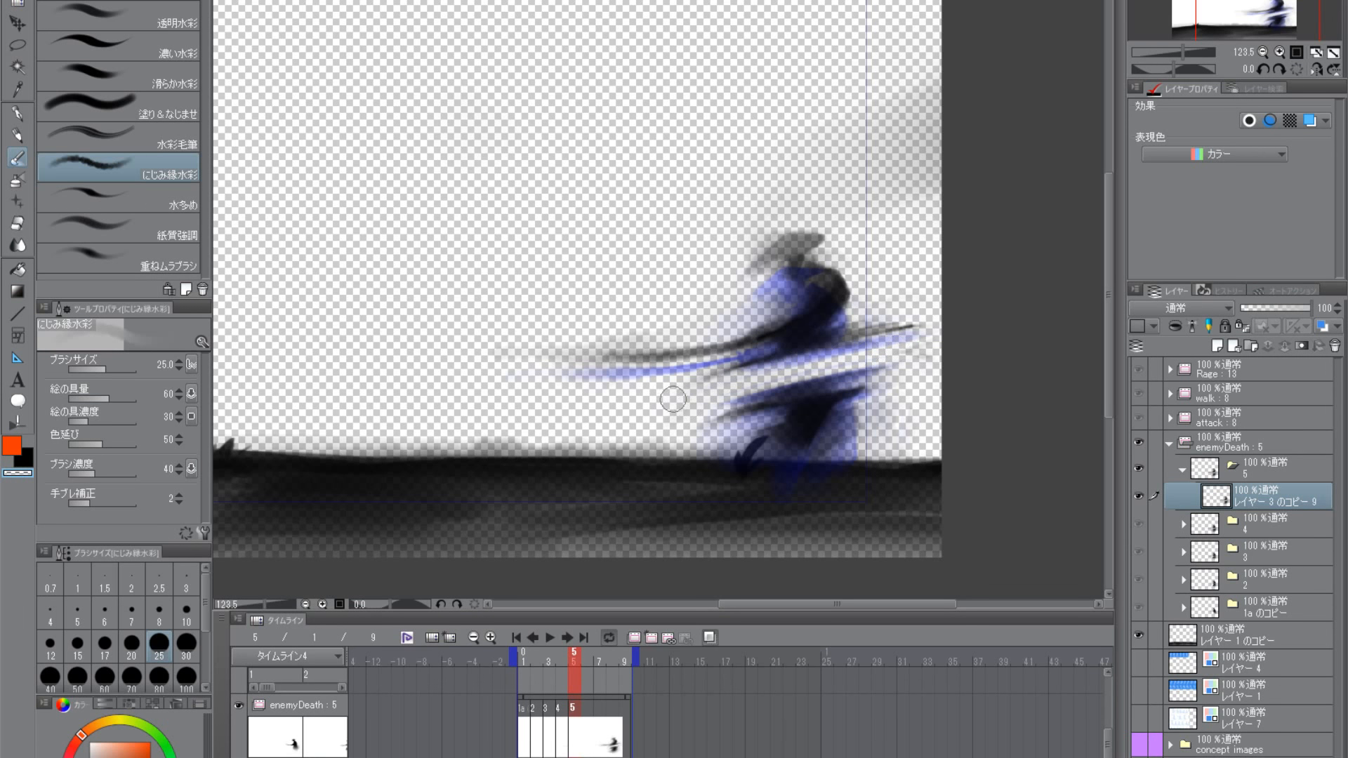
key(])
key(])
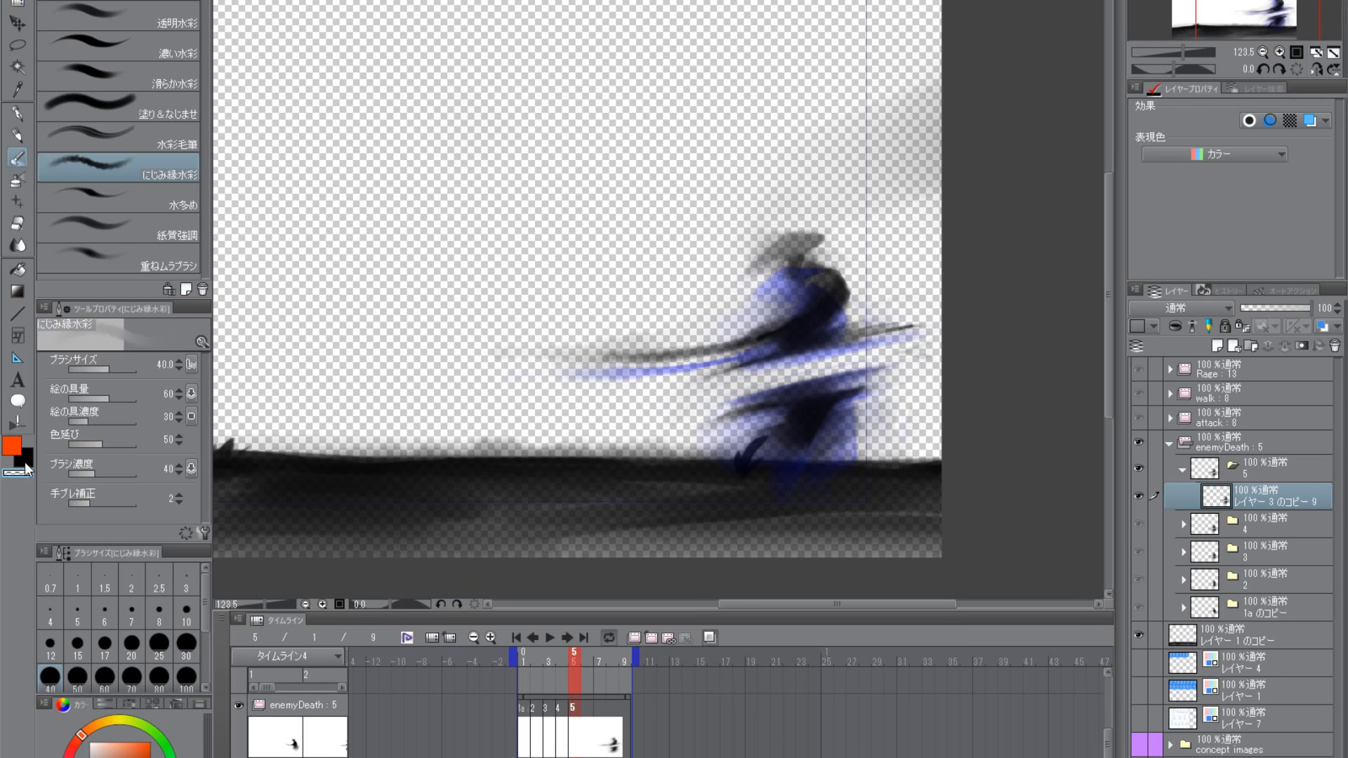
click(26, 461)
drag(802, 335, 670, 377)
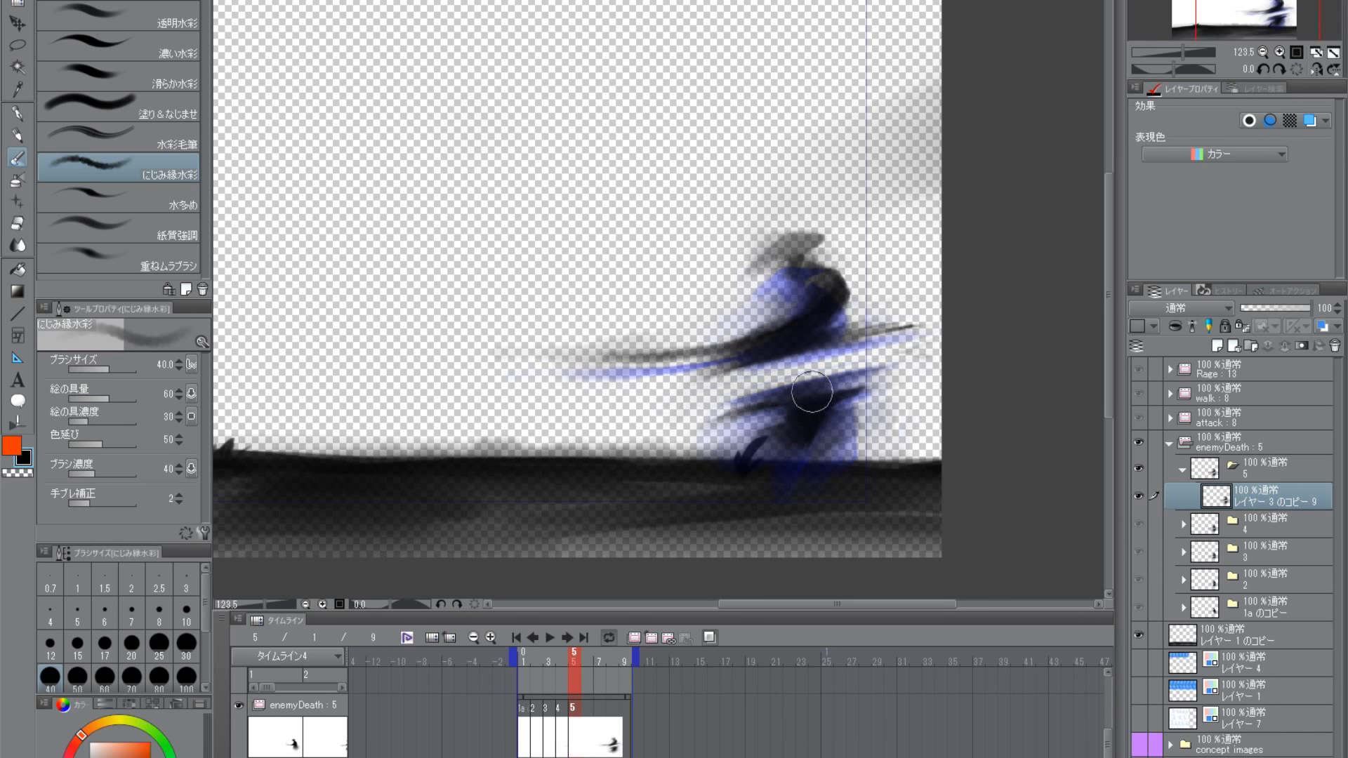
drag(813, 393, 721, 414)
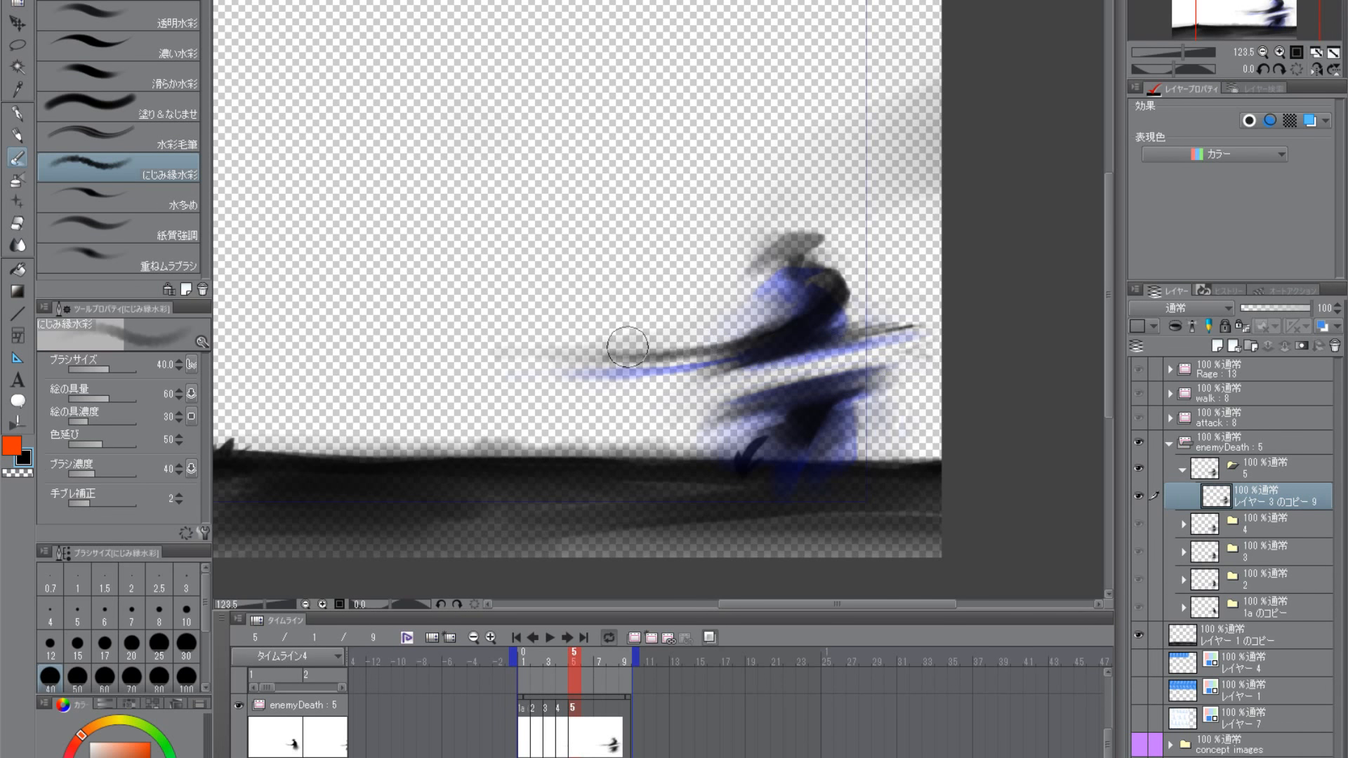
- Use the transparent colour at size 40 to clear the slanted gap between the upper and lower body
click(24, 473)
mouse_move(902, 355)
mouse_down()
mouse_move(712, 394)
mouse_move(892, 337)
mouse_move(683, 391)
mouse_up()
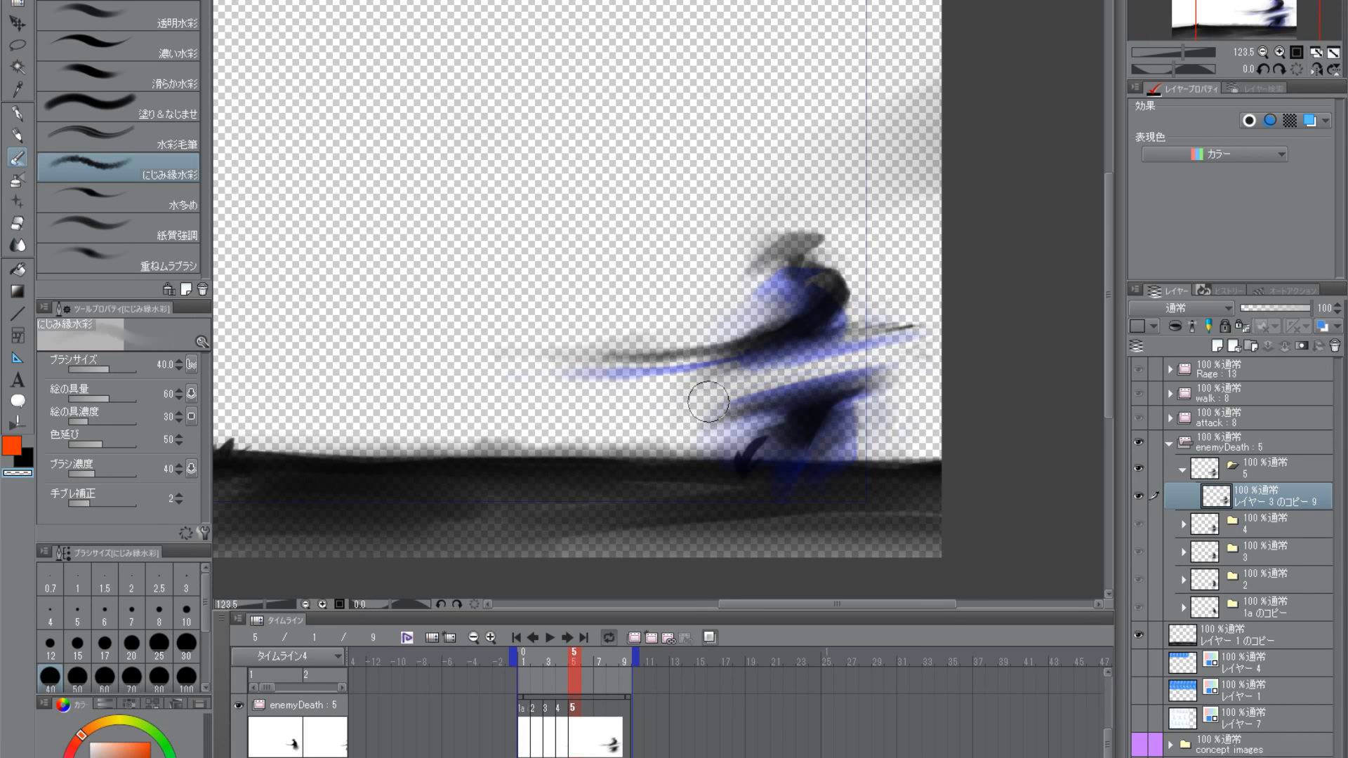
drag(886, 359, 698, 412)
- Return to black, reduce the brush to size 25 and darken the lower body's top edge out to its back tip
click(26, 459)
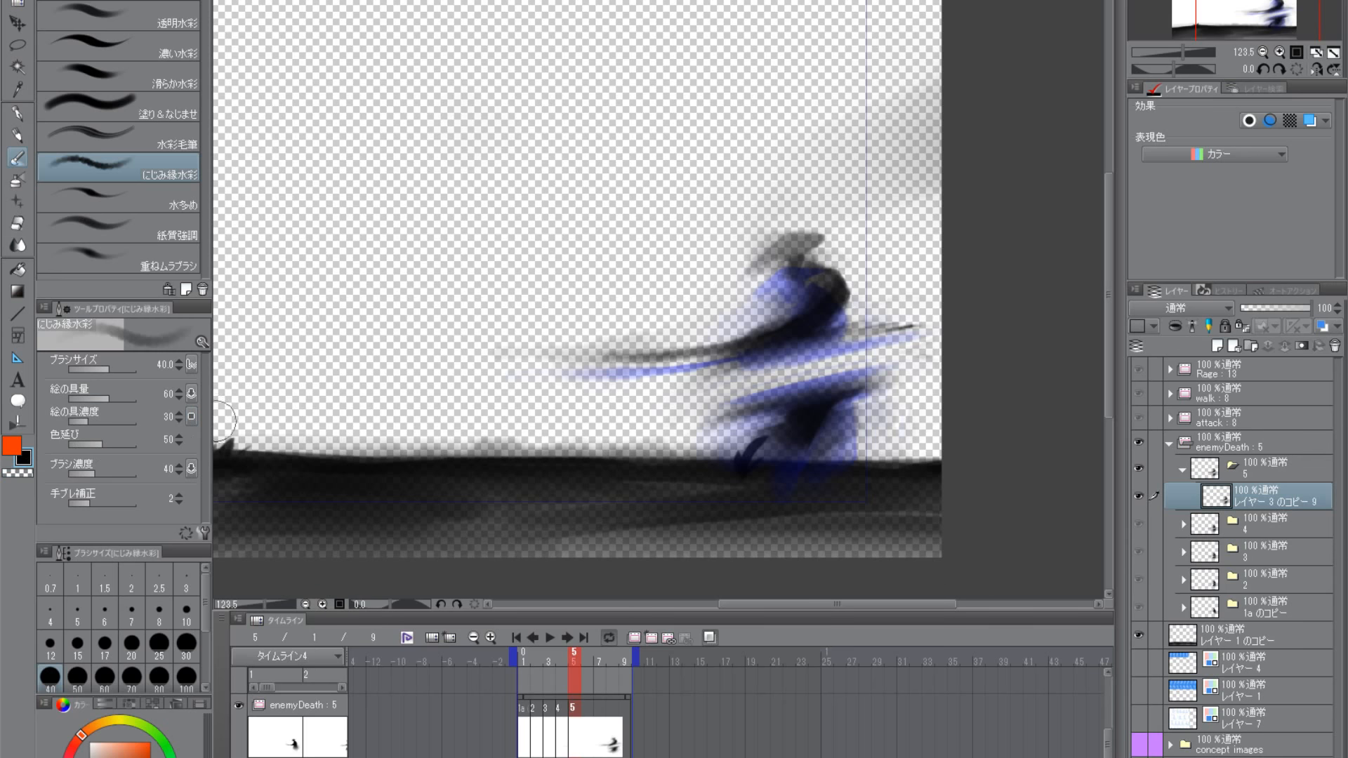
key(bracketleft)
key(bracketleft)
drag(788, 407, 899, 378)
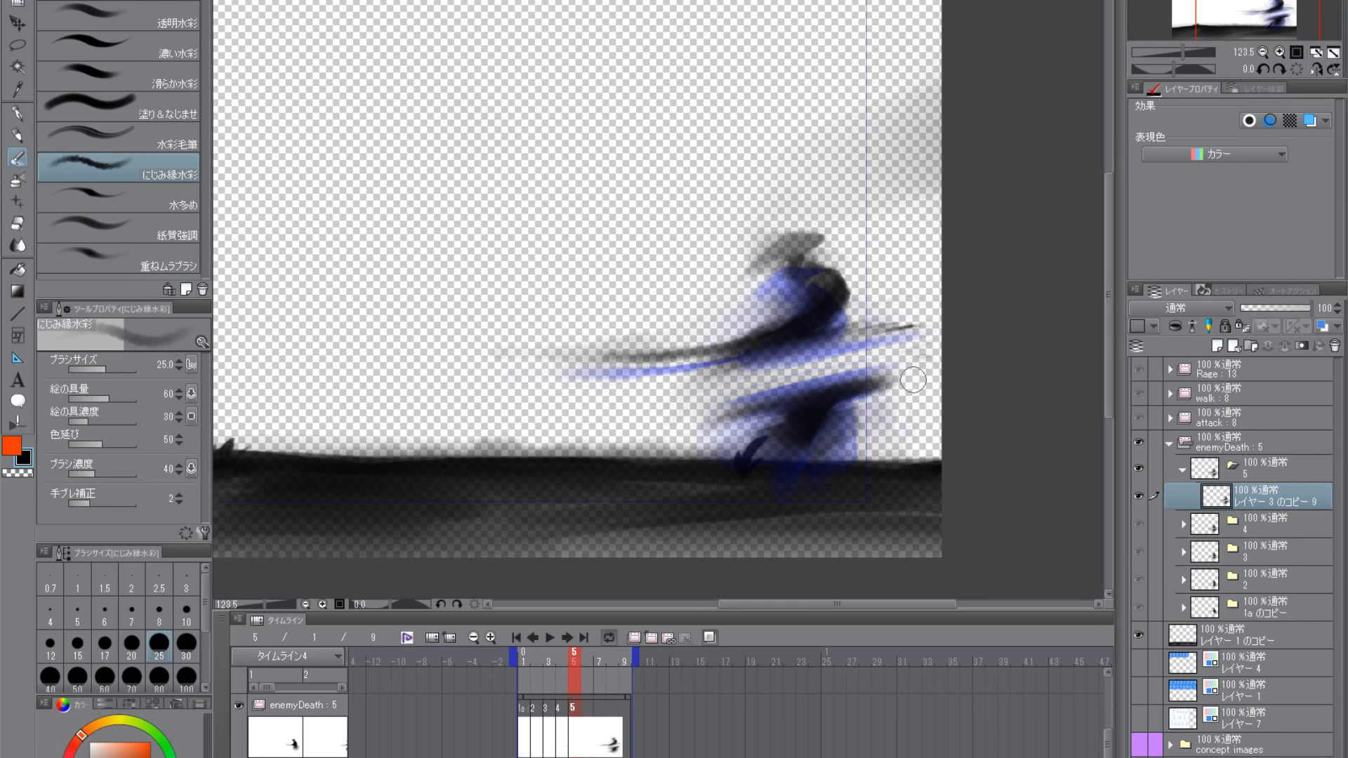
- Undo the last darkening strokes at the lower body's back tip and reduce the brush size to 17
key(ctrl+z)
key(ctrl+z)
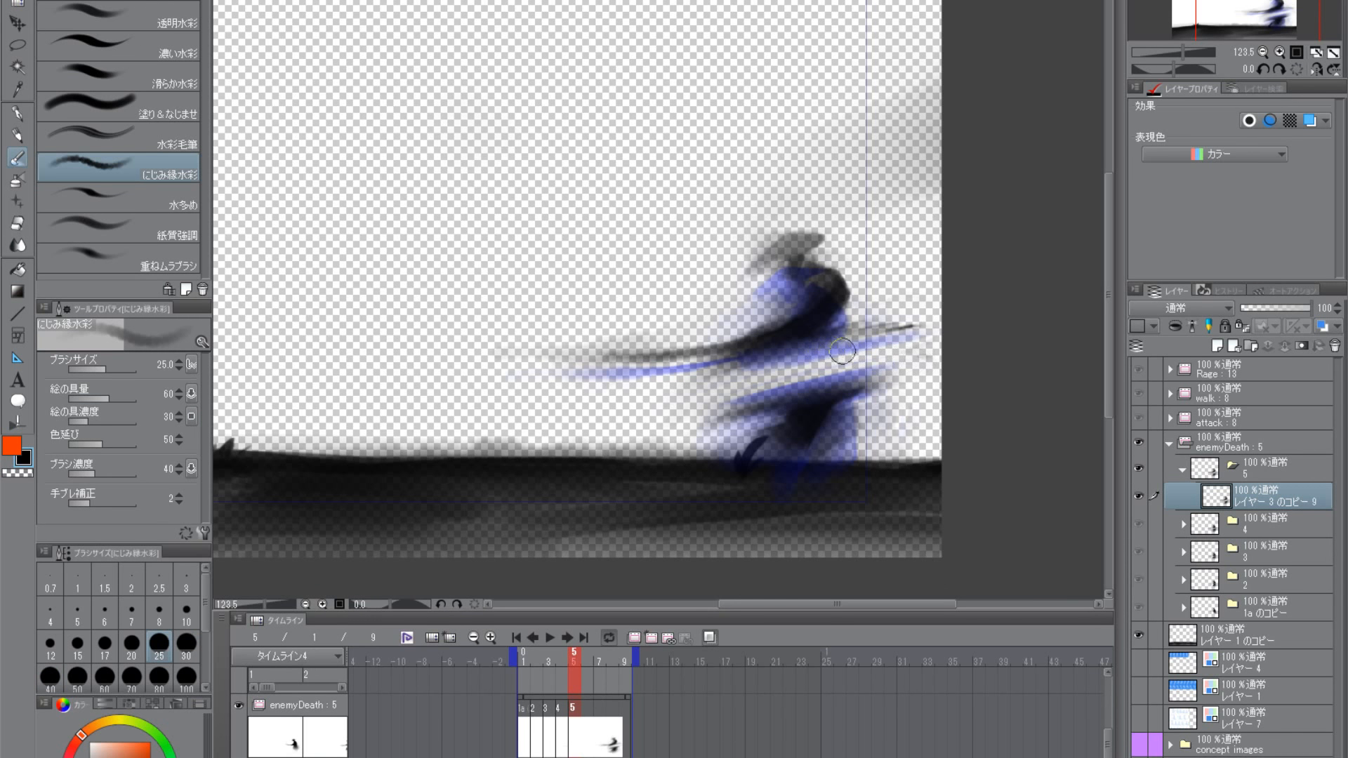
key(bracketleft)
key(bracketleft)
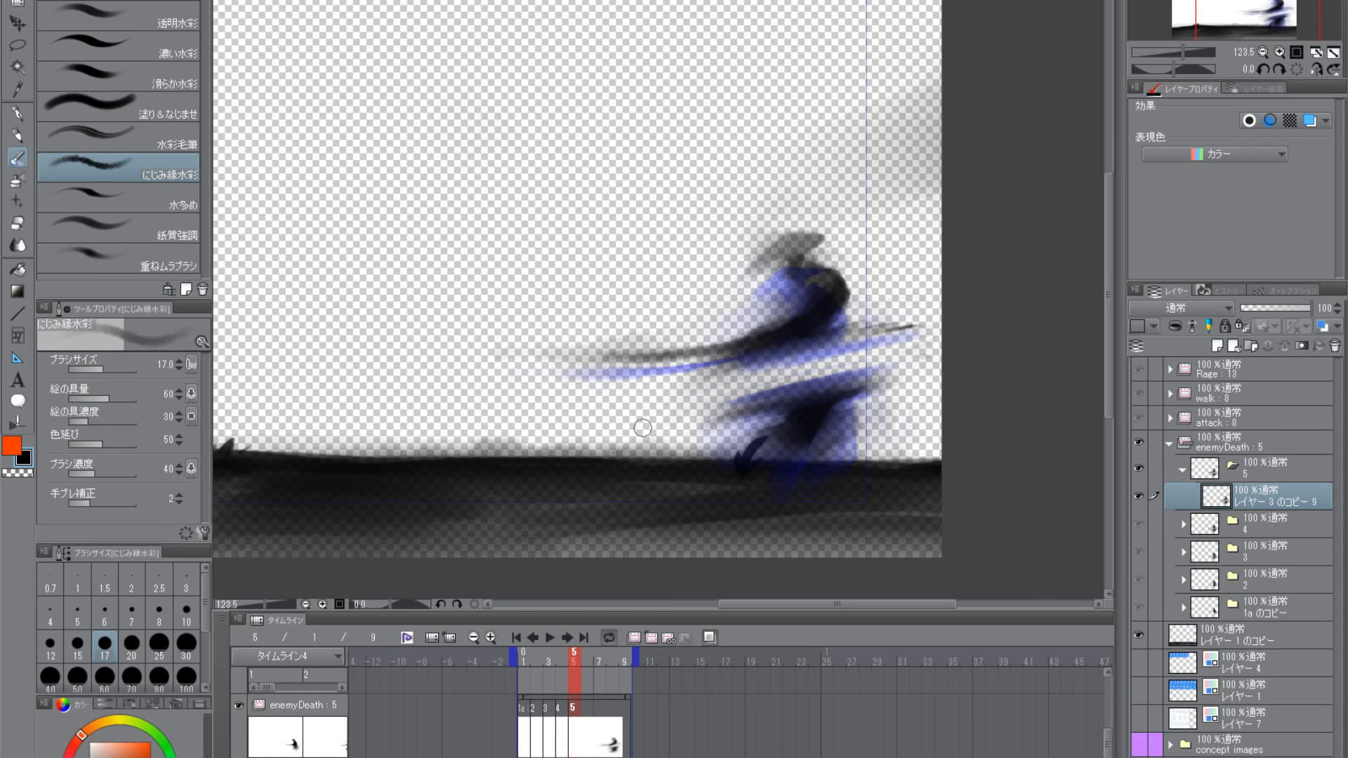
- Scrub the timeline around frame 5 to compare the severed samurai's pose with the preceding frame
scroll(708, 430, down, 4)
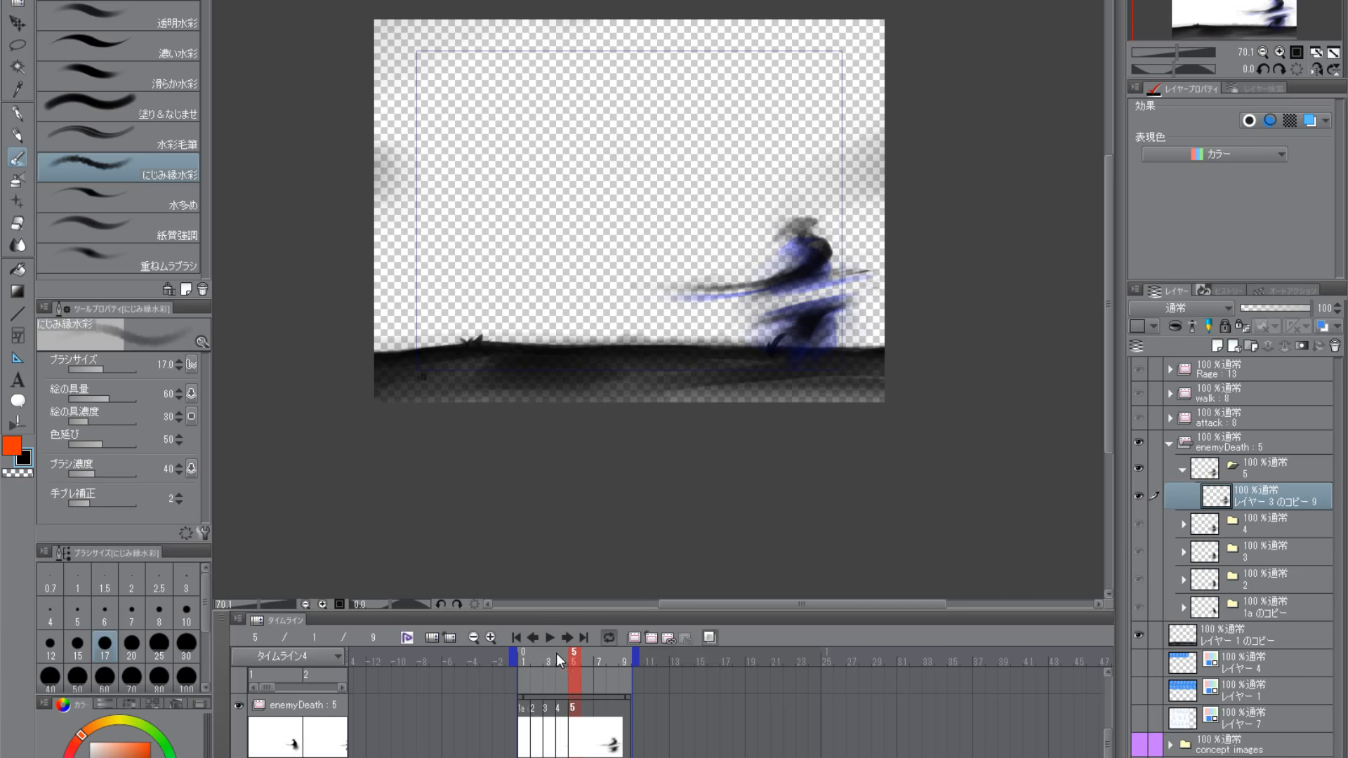
mouse_move(556, 653)
mouse_down()
mouse_move(593, 659)
mouse_move(570, 654)
mouse_up()
drag(726, 403, 774, 406)
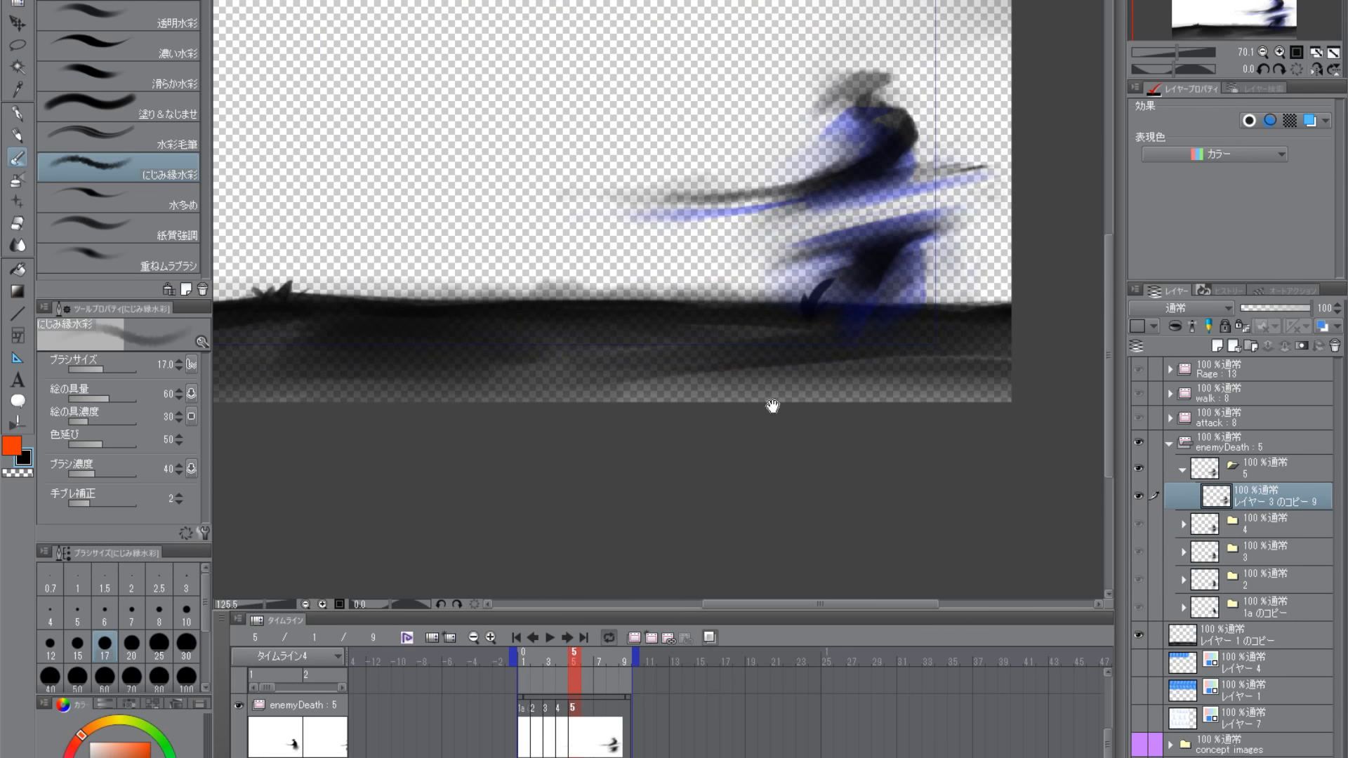
drag(708, 443, 729, 413)
mouse_move(571, 655)
mouse_down()
mouse_move(550, 659)
mouse_move(574, 654)
mouse_up()
drag(787, 465, 738, 457)
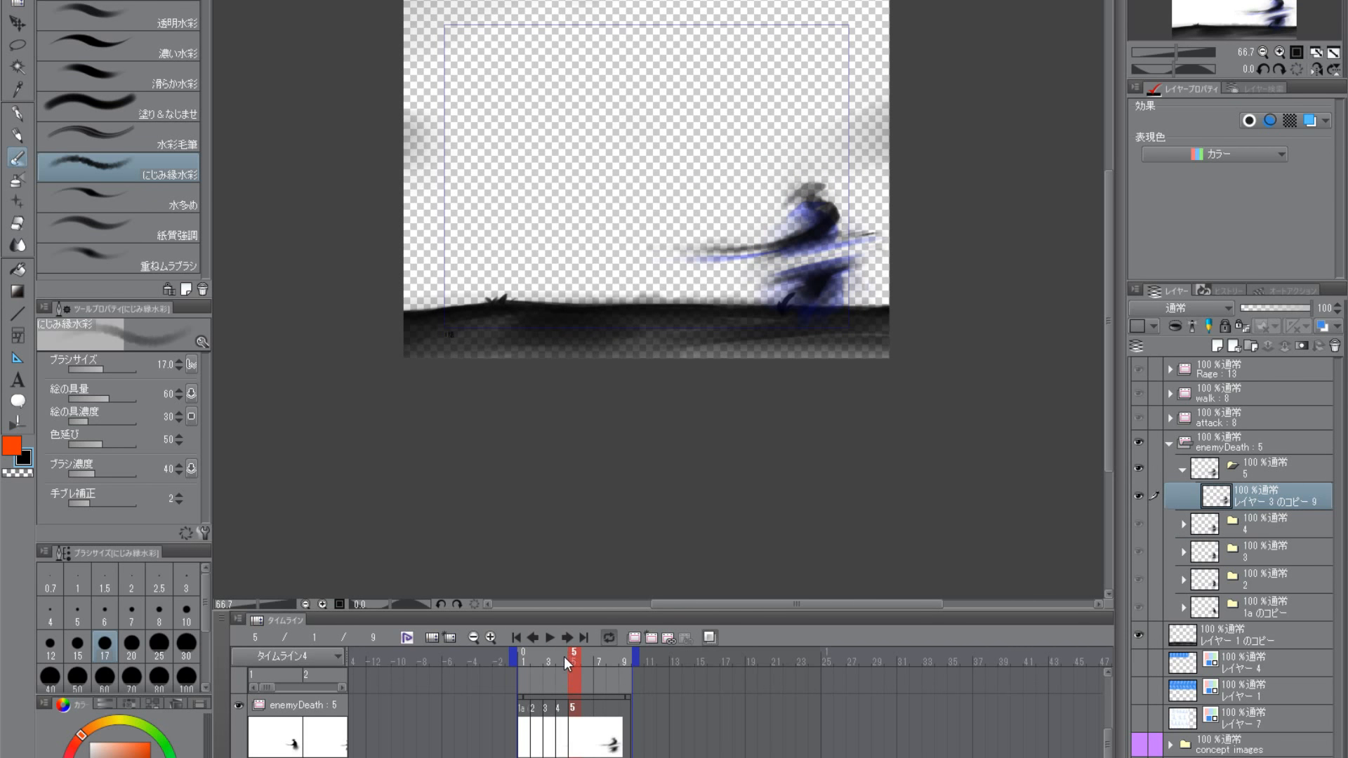
- On frame 4, lasso the samurai's upper body with its sword, stretch its height to 109% and deselect
mouse_move(565, 657)
mouse_down()
mouse_move(575, 652)
mouse_move(546, 646)
mouse_move(576, 646)
mouse_move(562, 646)
mouse_up()
drag(763, 364, 778, 356)
drag(777, 356, 747, 463)
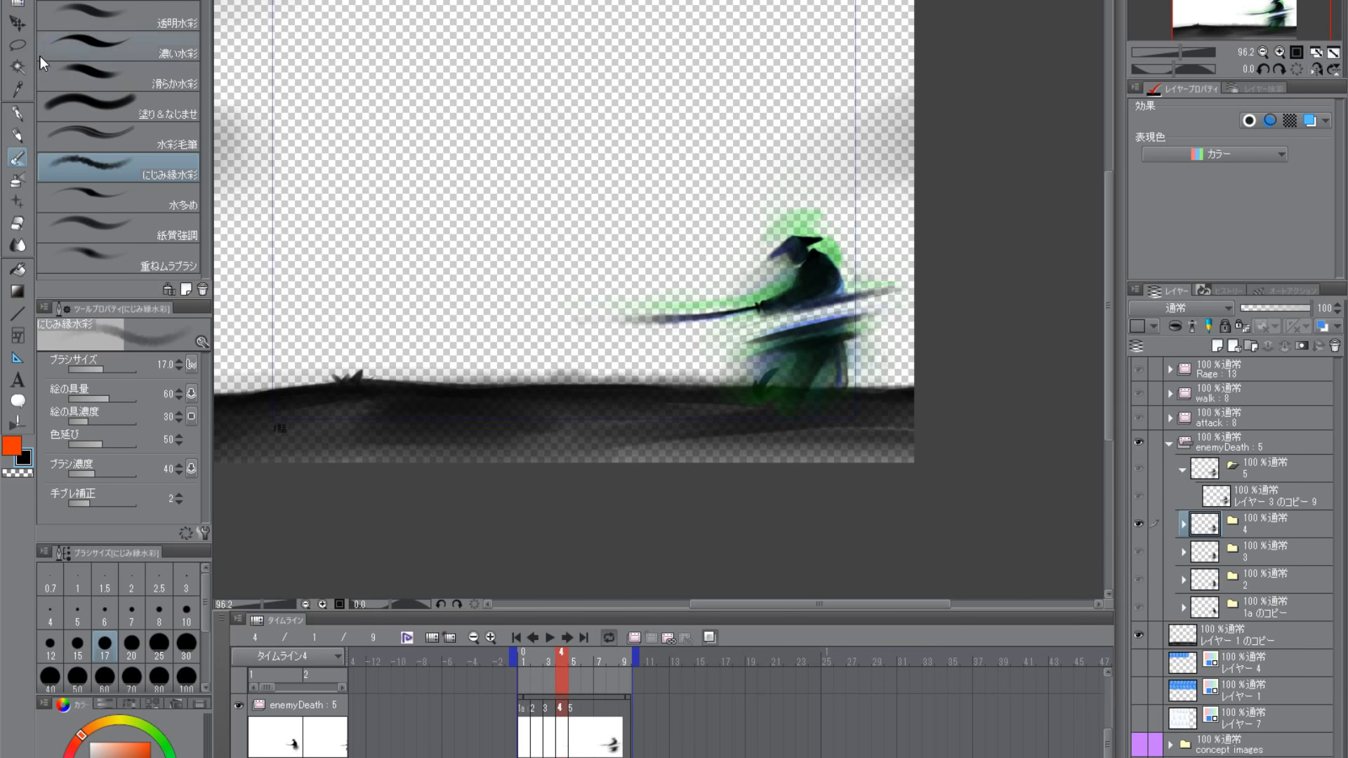
click(18, 45)
mouse_move(517, 299)
mouse_down()
mouse_move(668, 347)
mouse_move(837, 308)
mouse_move(943, 236)
mouse_move(705, 169)
mouse_up()
key(ctrl+t)
drag(826, 302, 825, 306)
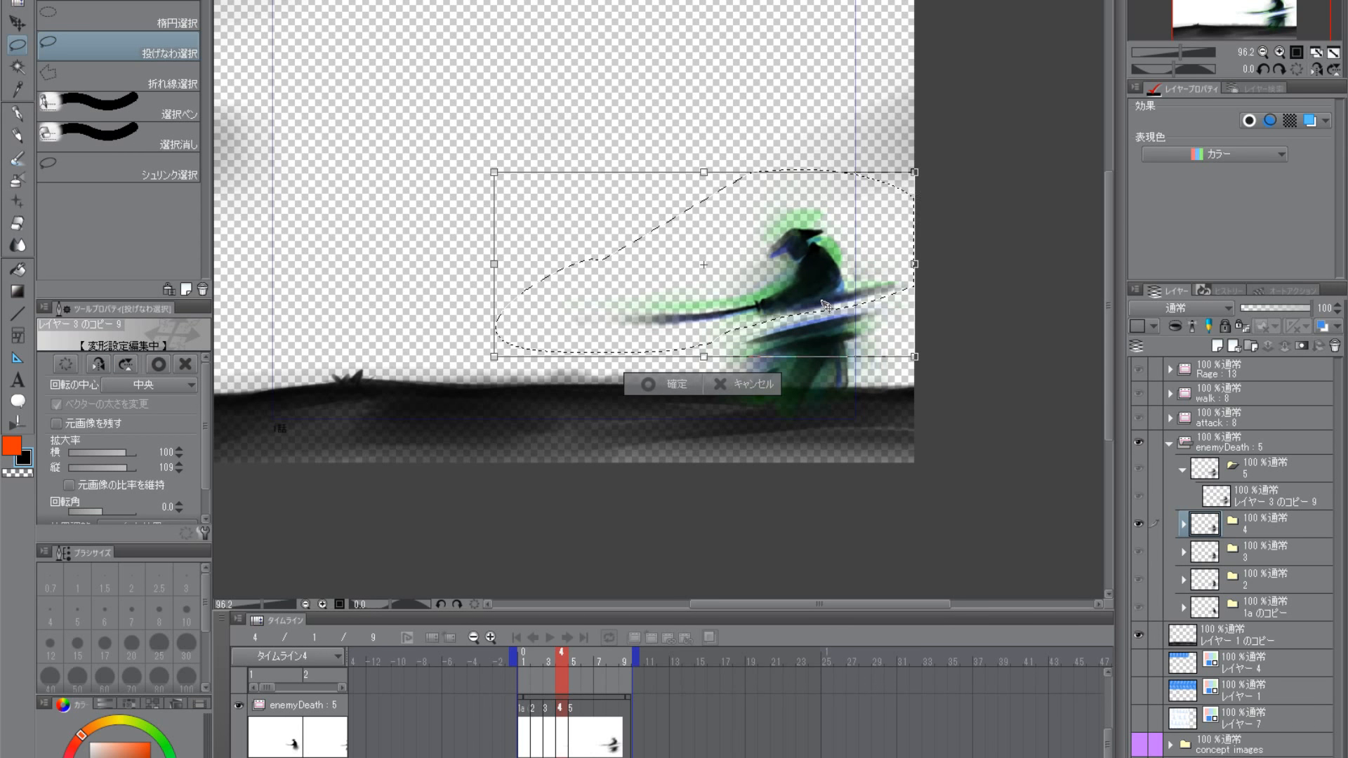
key(Return)
key(ctrl+d)
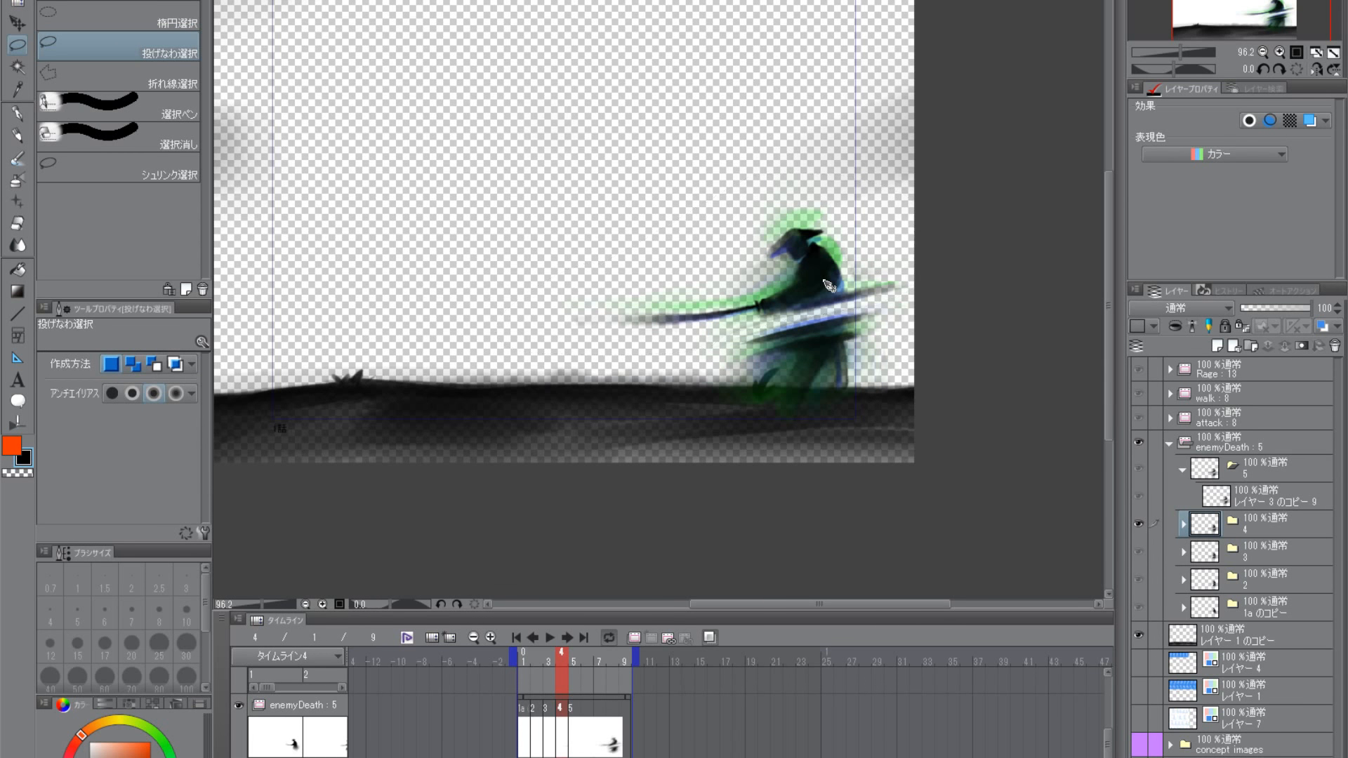
- Go to frame 6 on the timeline and duplicate folder 5 inside enemyDeath
drag(561, 656, 595, 648)
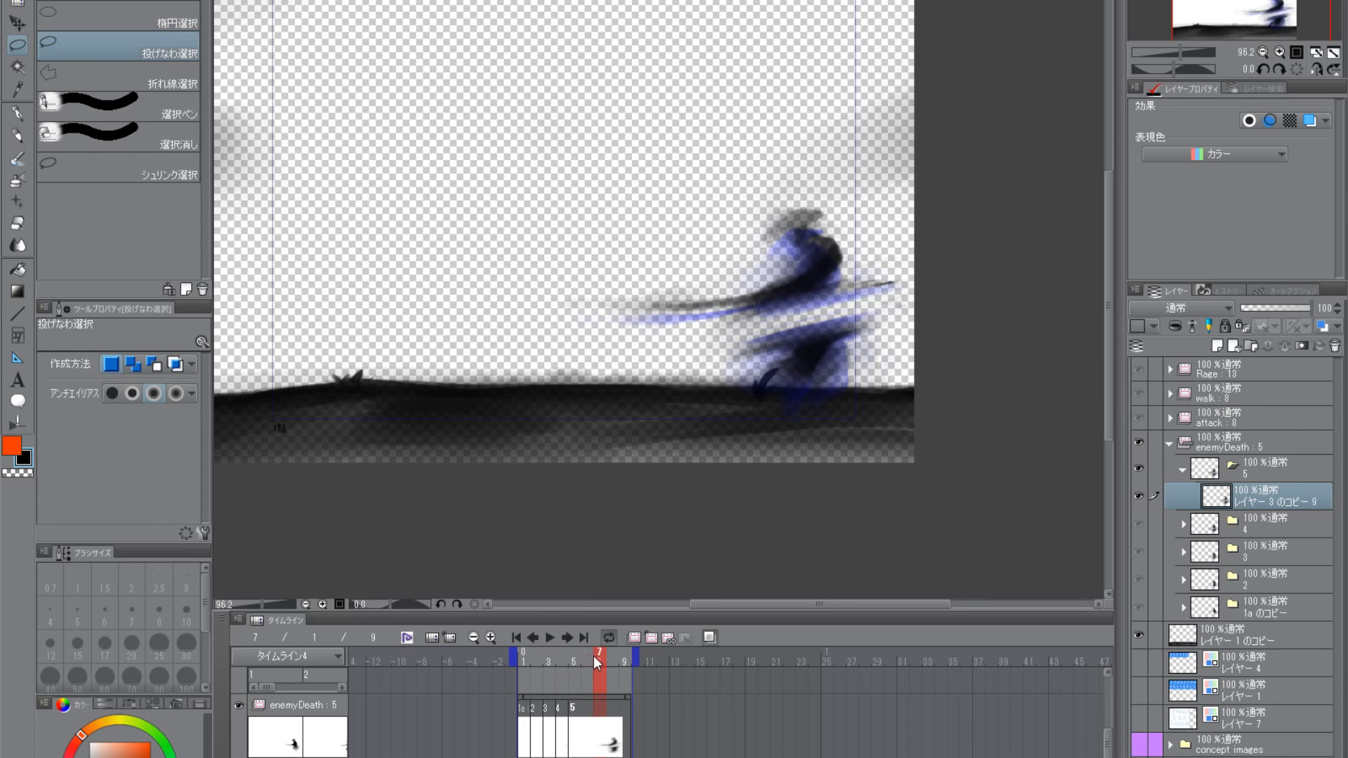
click(592, 656)
drag(716, 526, 737, 400)
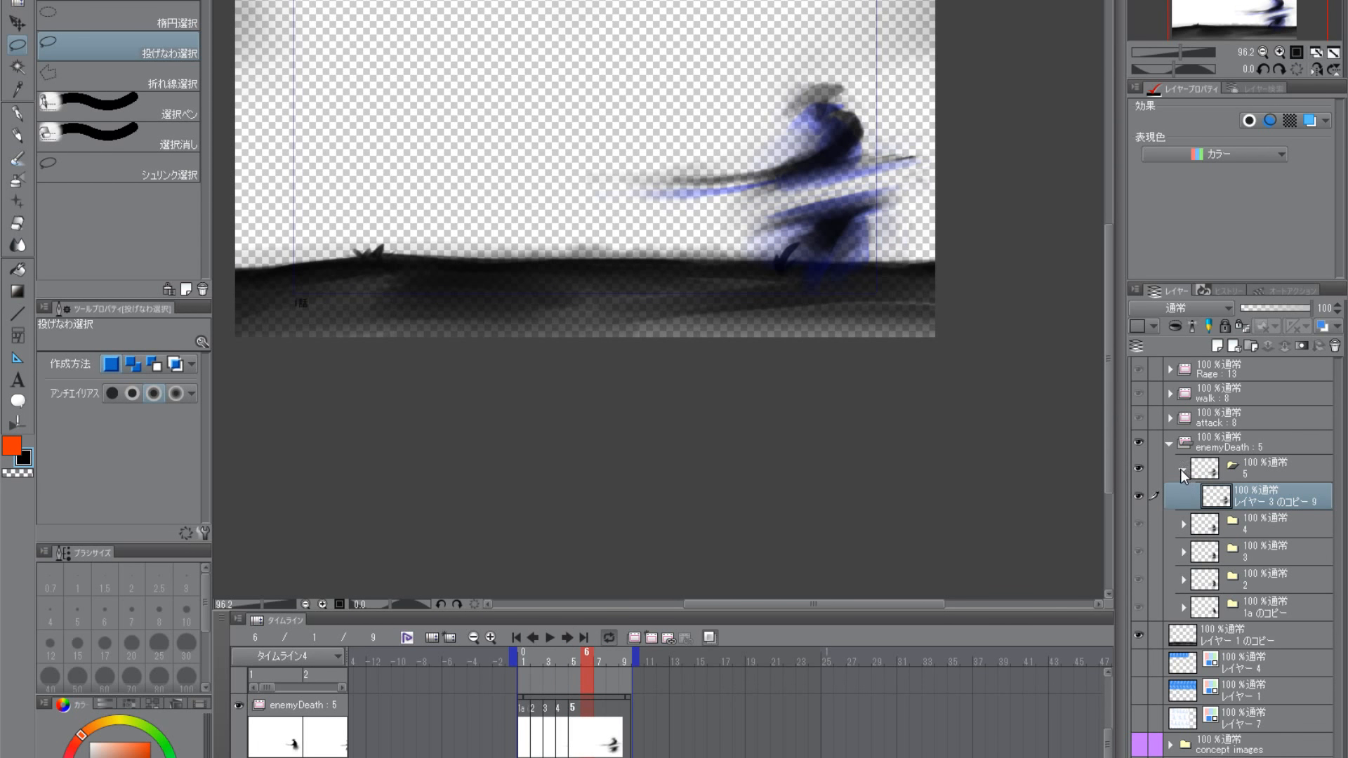
click(1182, 469)
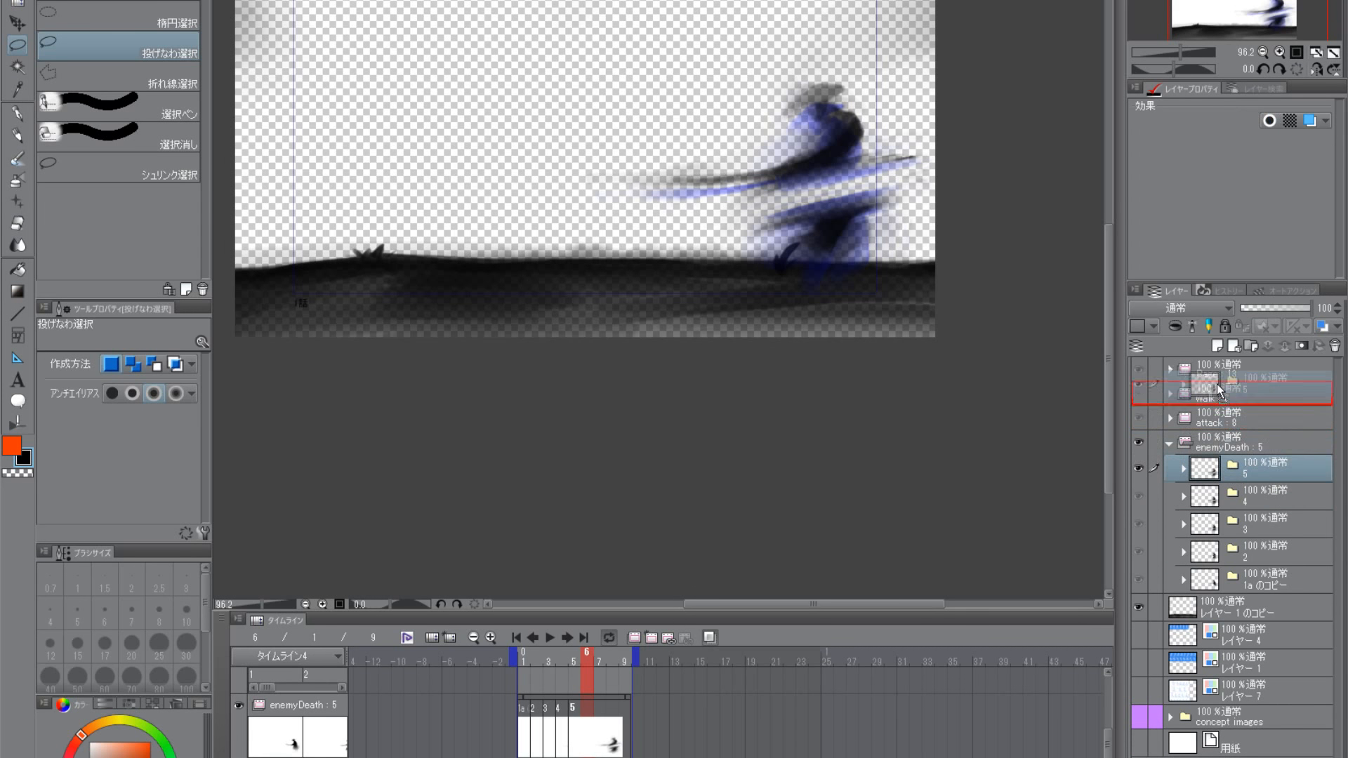
click(1216, 347)
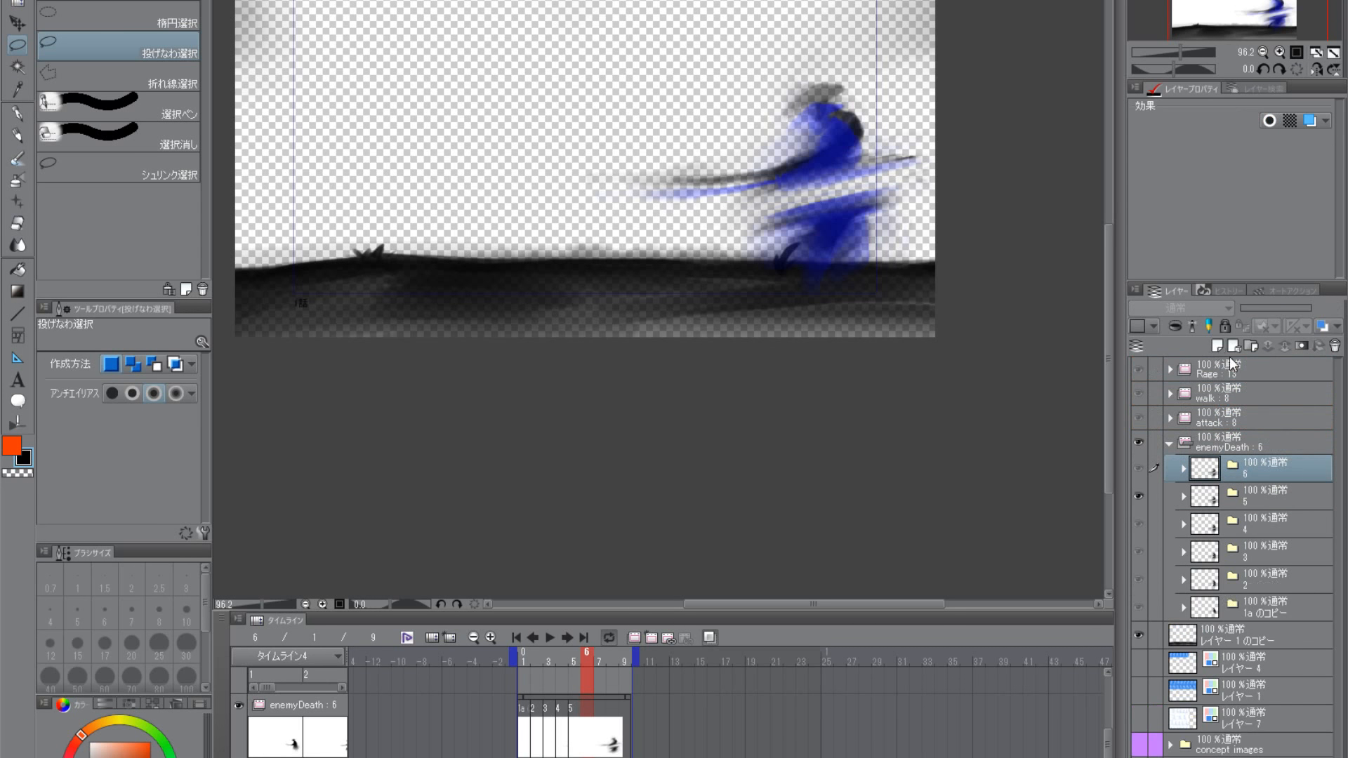
click(1182, 469)
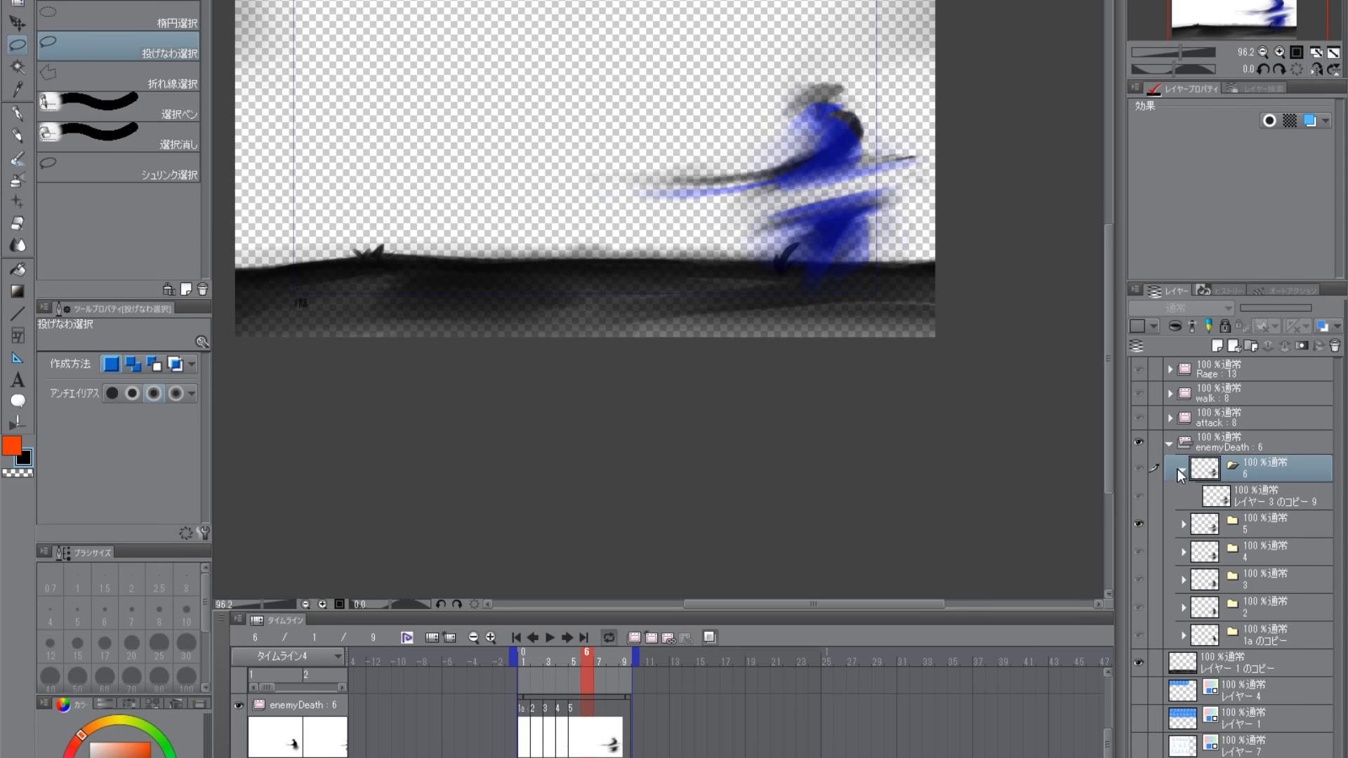
click(1182, 470)
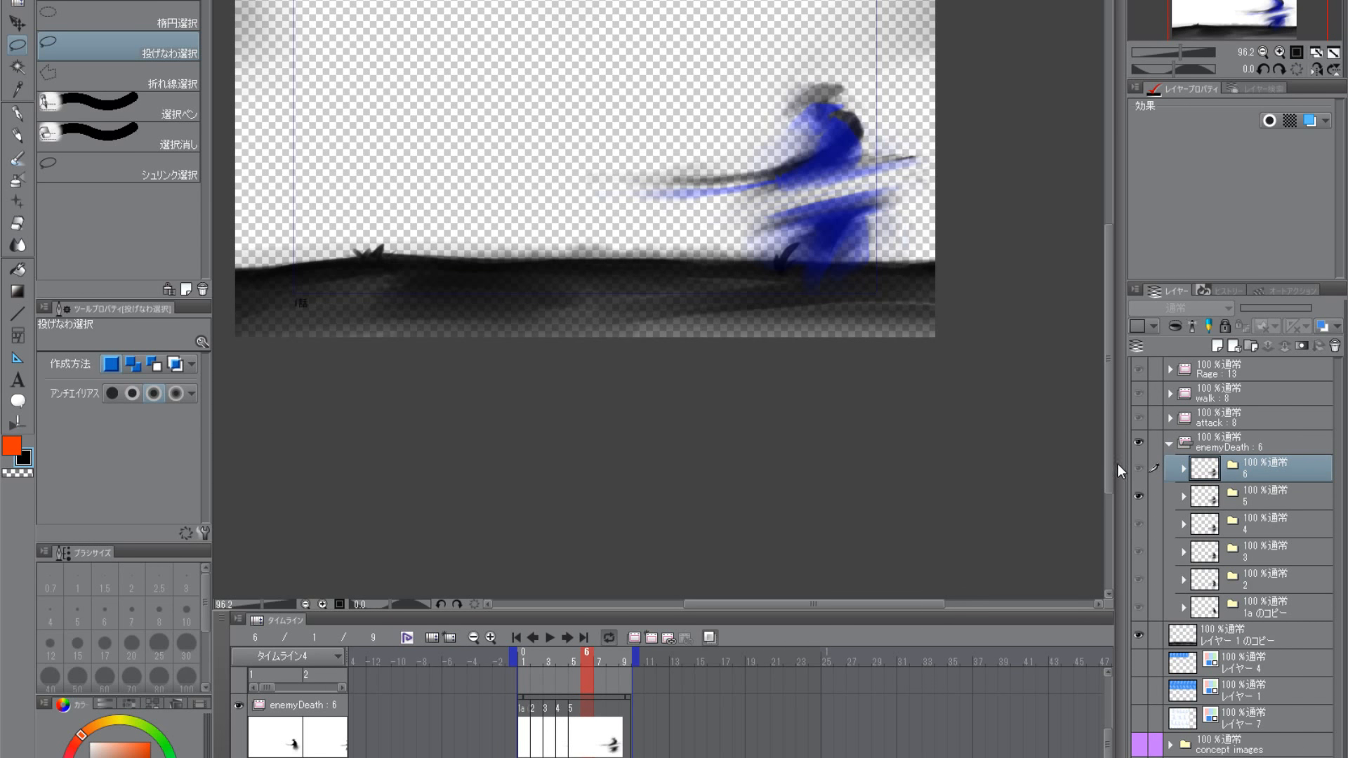
- Assign cel 6 to timeline frame 6 and select the drawing layer inside folder 6
double_click(596, 745)
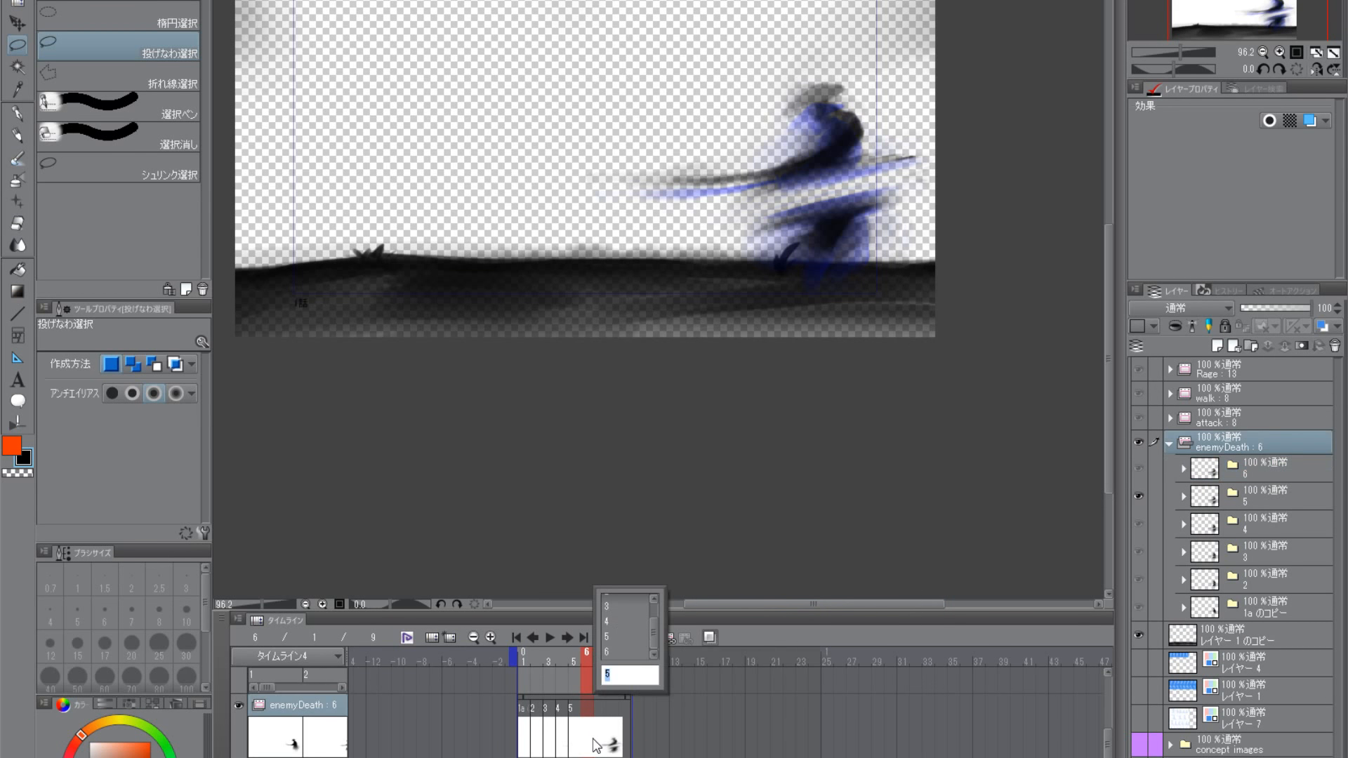
click(636, 651)
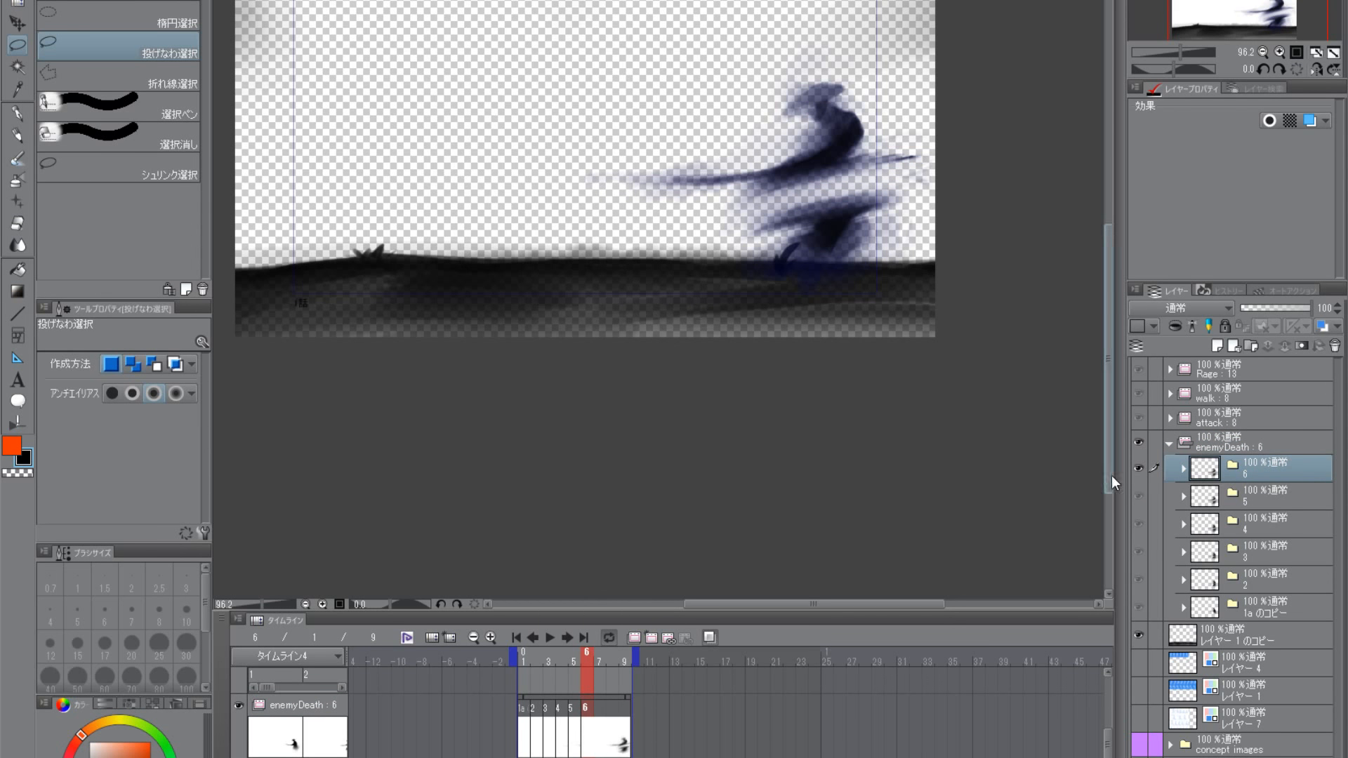
click(1142, 467)
click(1144, 467)
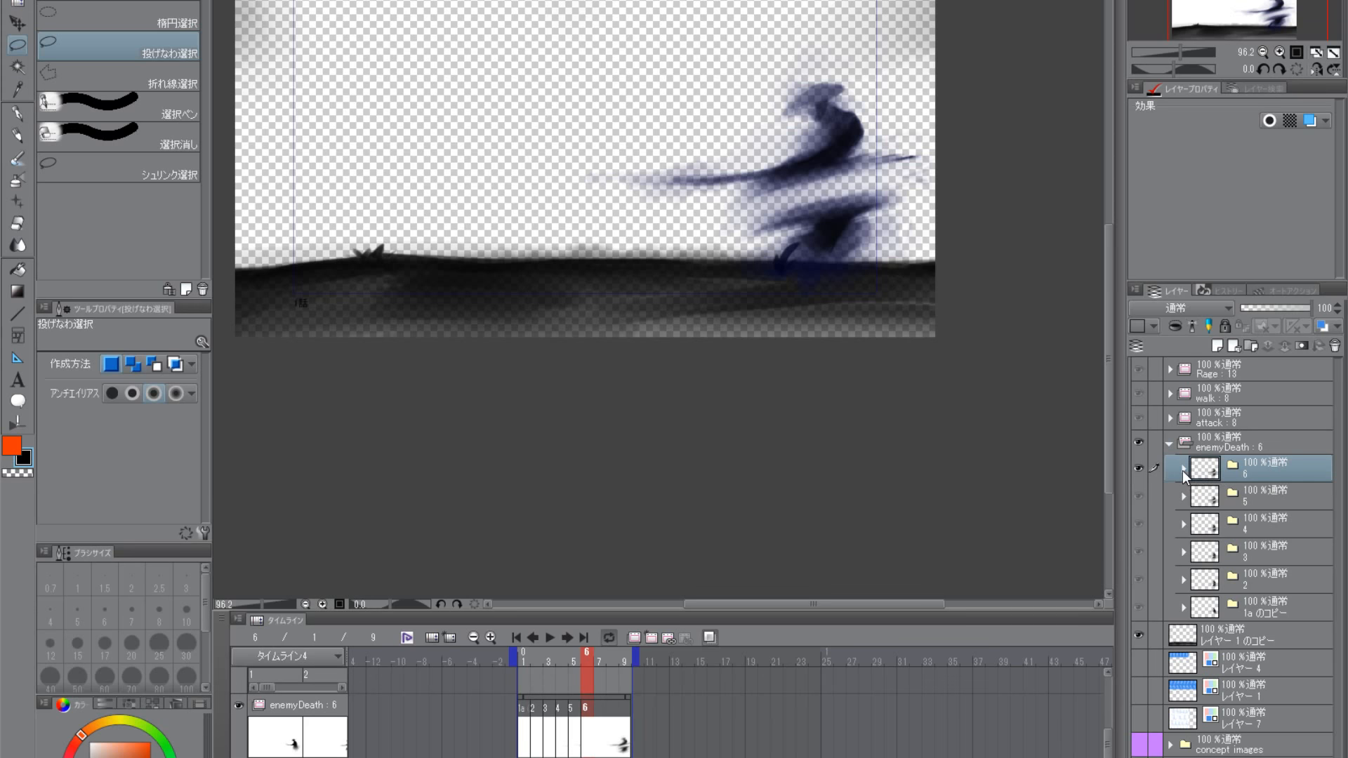
click(1183, 471)
click(1182, 471)
click(1182, 471)
click(1228, 496)
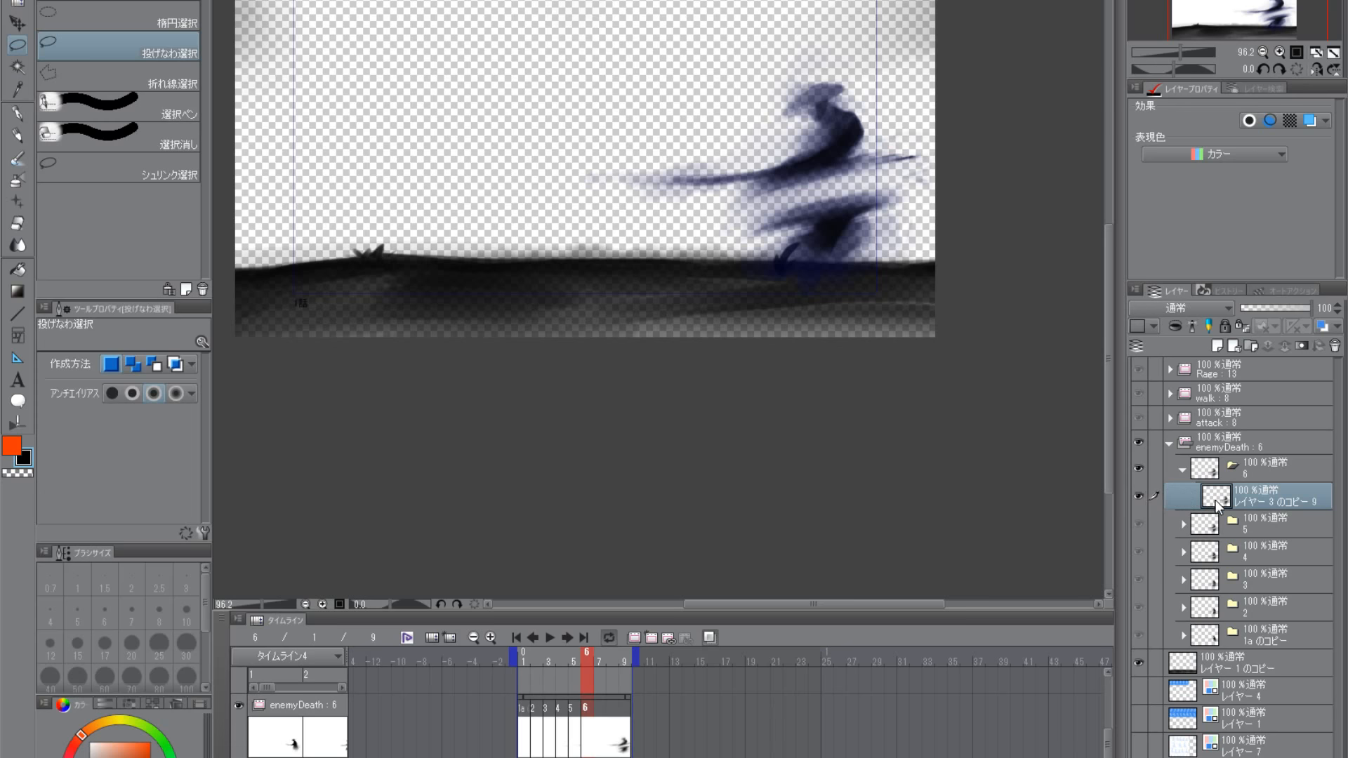
mouse_move(1139, 473)
mouse_down()
mouse_move(1139, 496)
mouse_move(1139, 468)
mouse_up()
- Lasso the samurai's upper body with the sword on frame 6 and stretch it upward
click(15, 158)
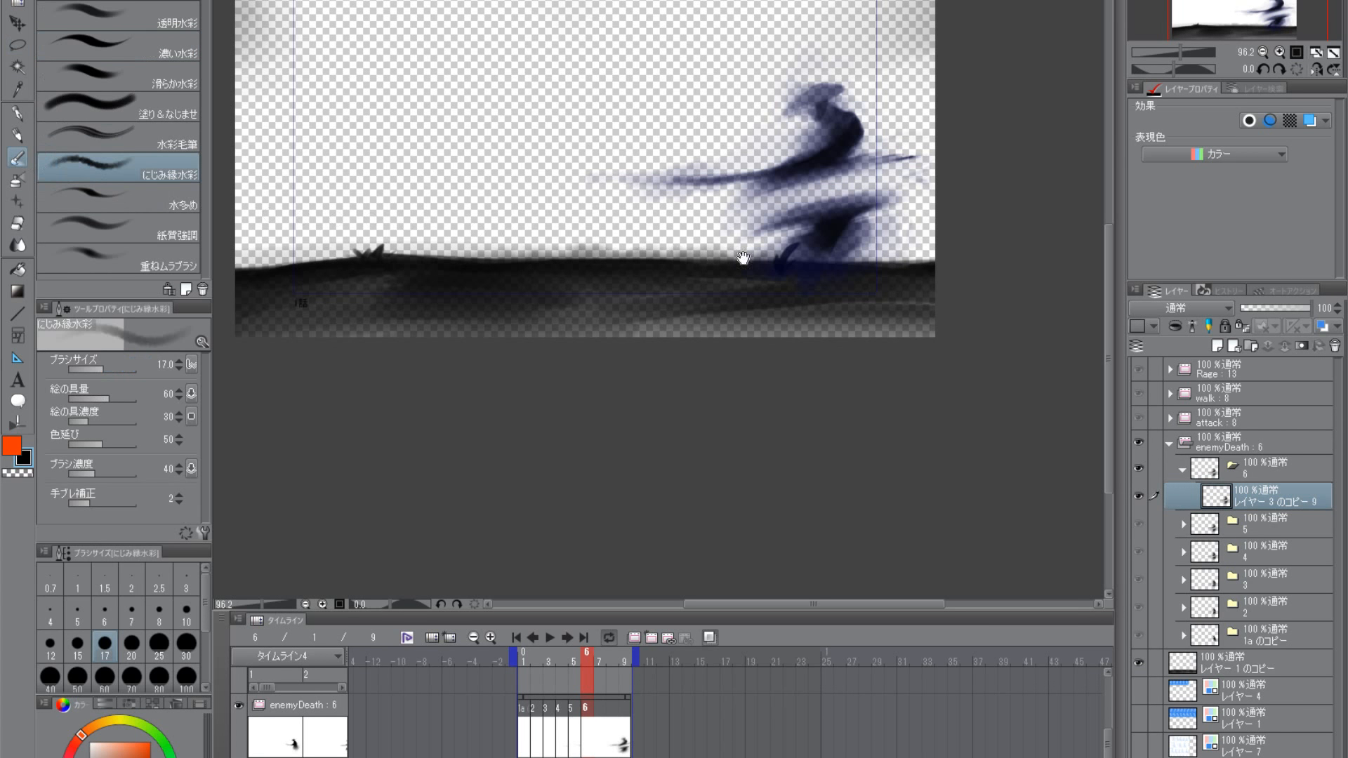
scroll(807, 390, up, 3)
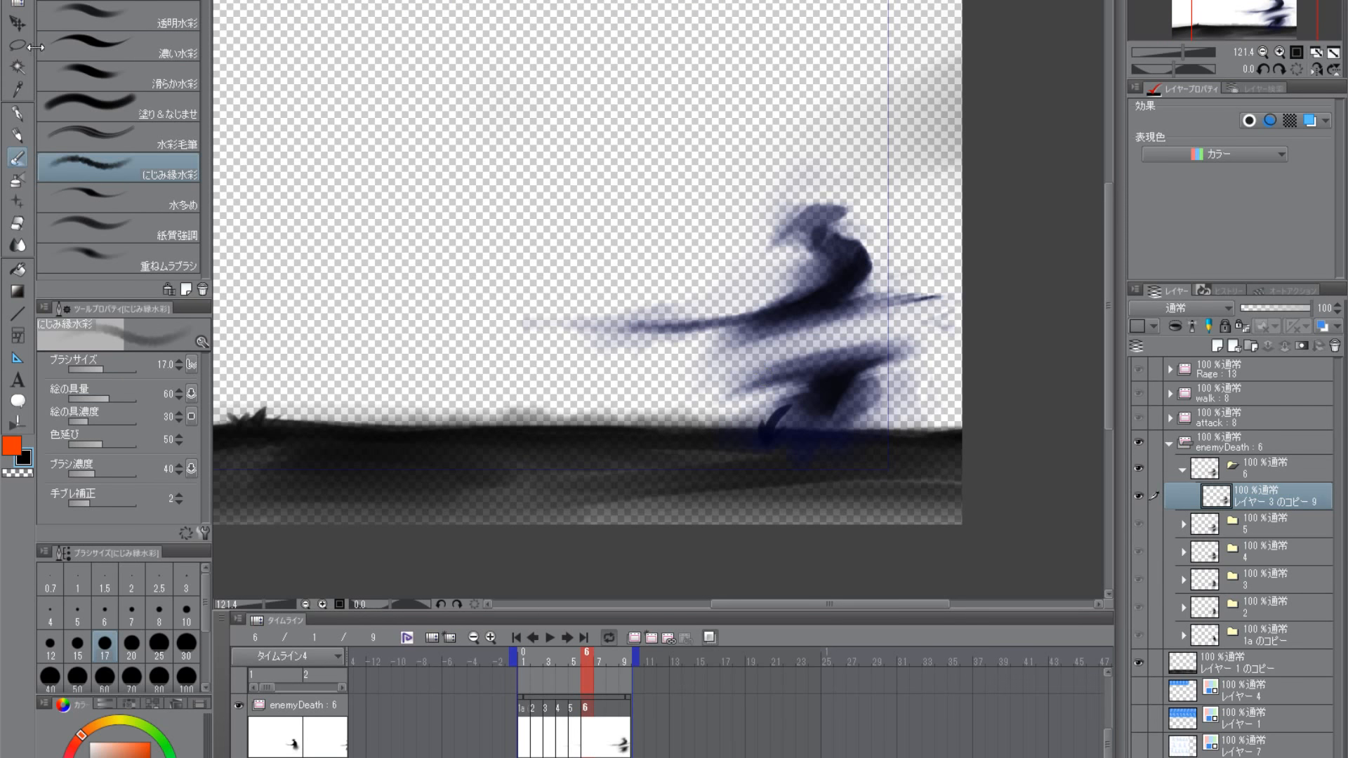
click(17, 46)
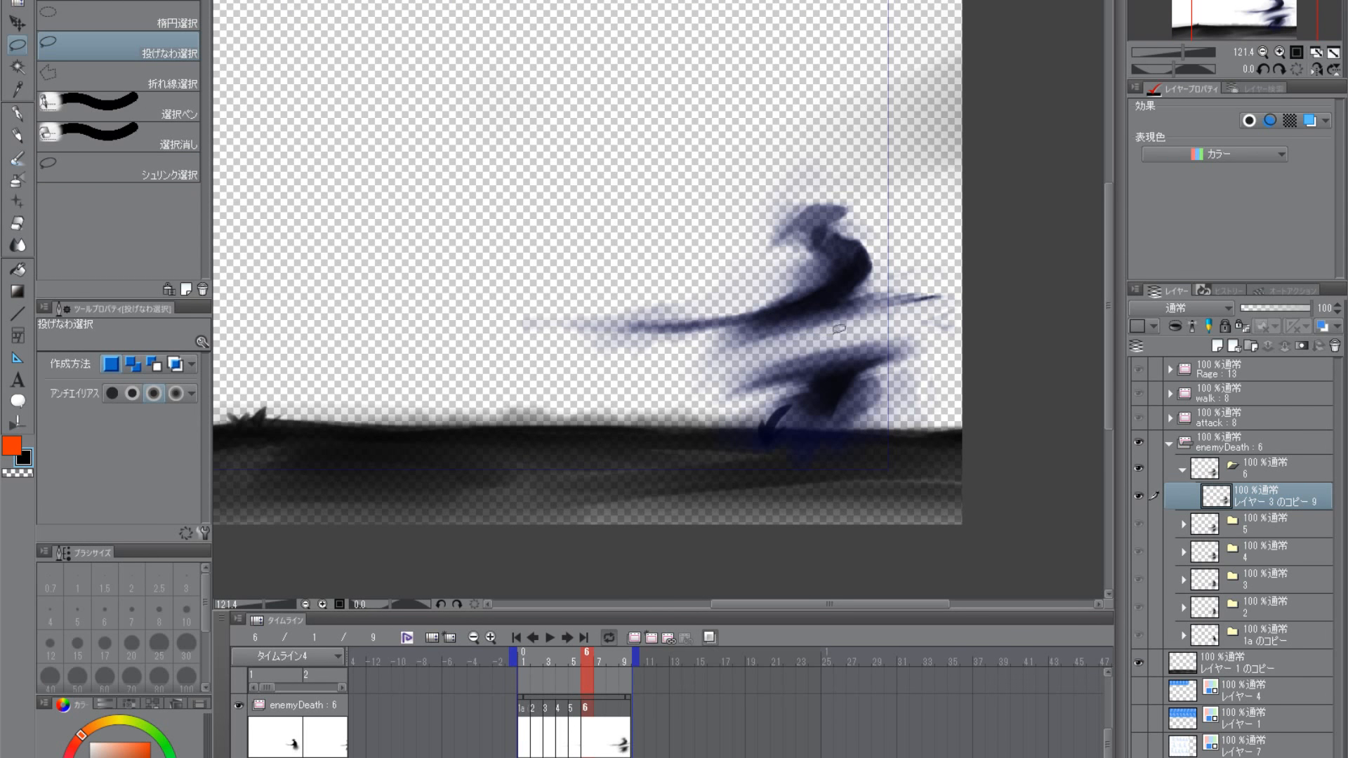
mouse_move(851, 335)
mouse_down()
mouse_move(680, 384)
mouse_move(803, 144)
mouse_up()
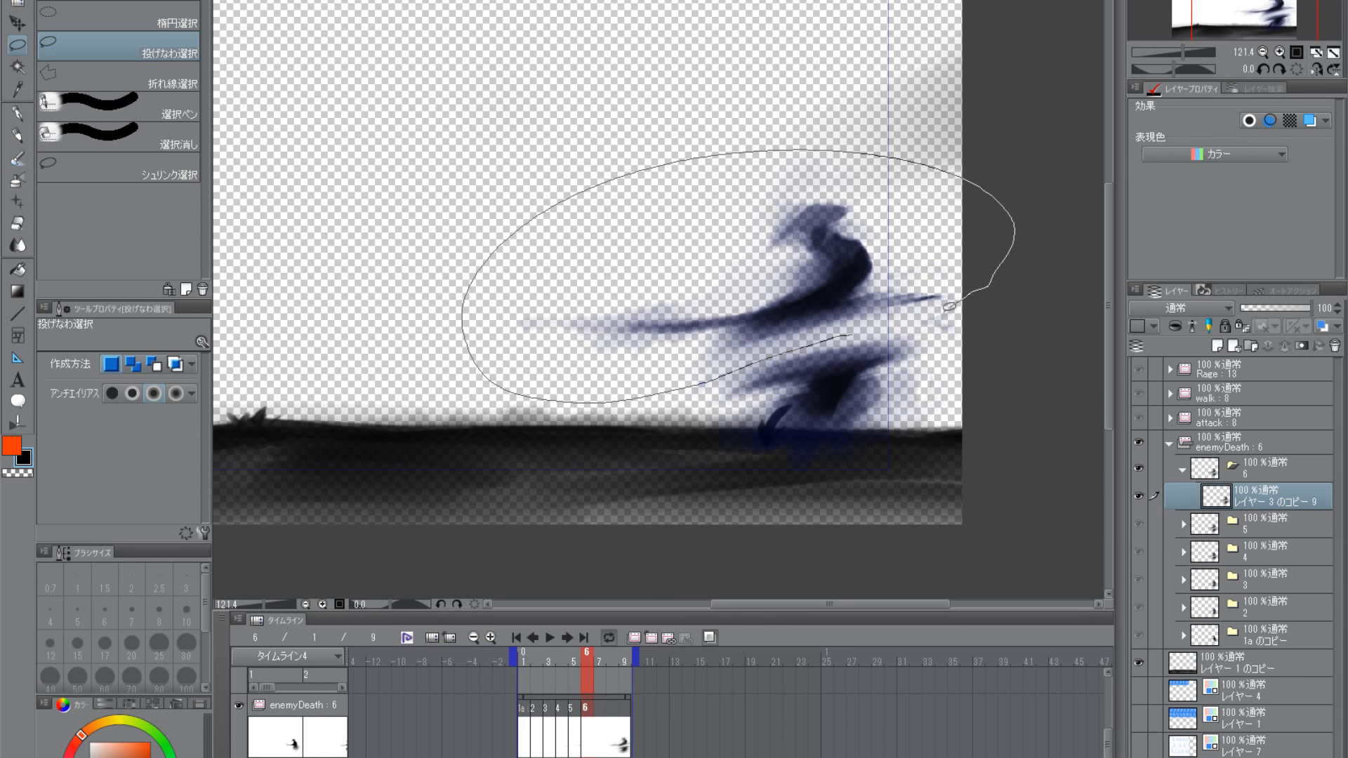
drag(949, 306, 849, 330)
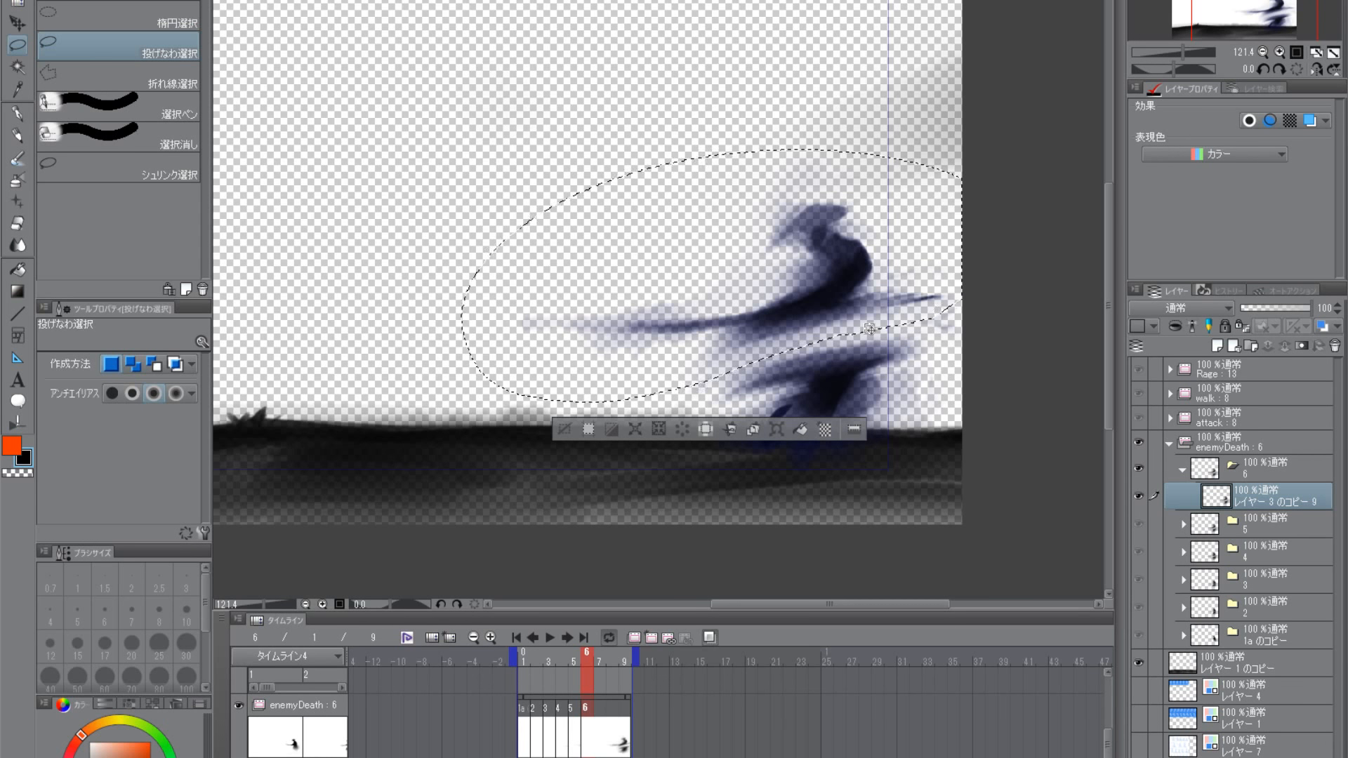
key(ctrl+t)
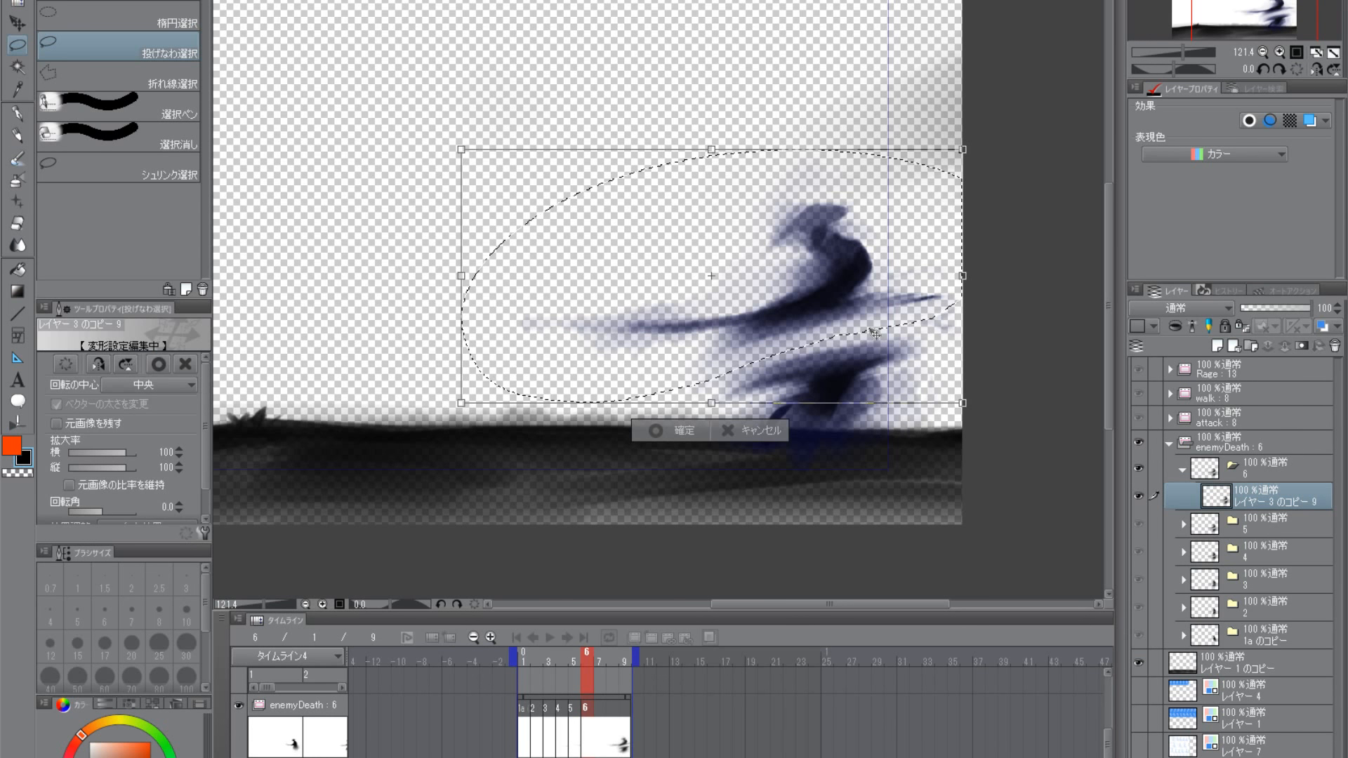
drag(712, 150, 711, 111)
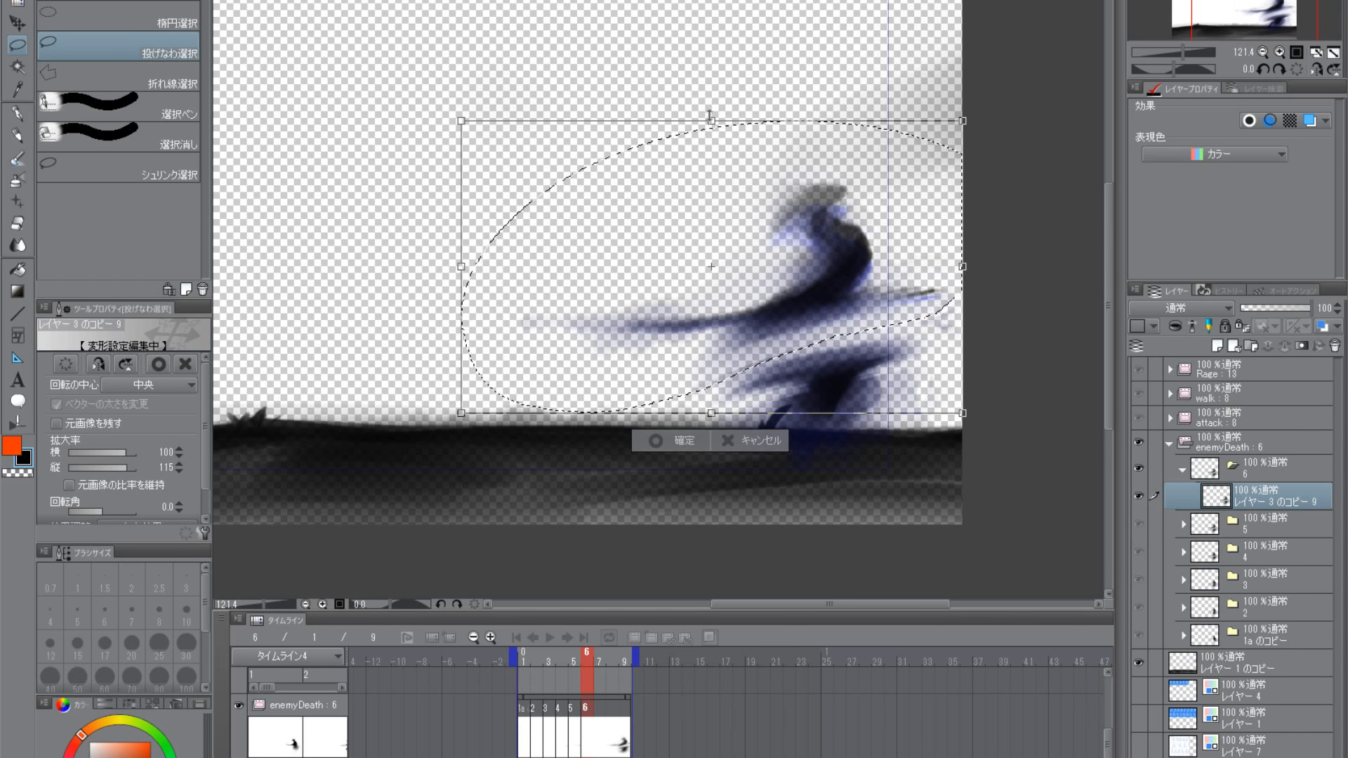
drag(711, 111, 711, 95)
key(Return)
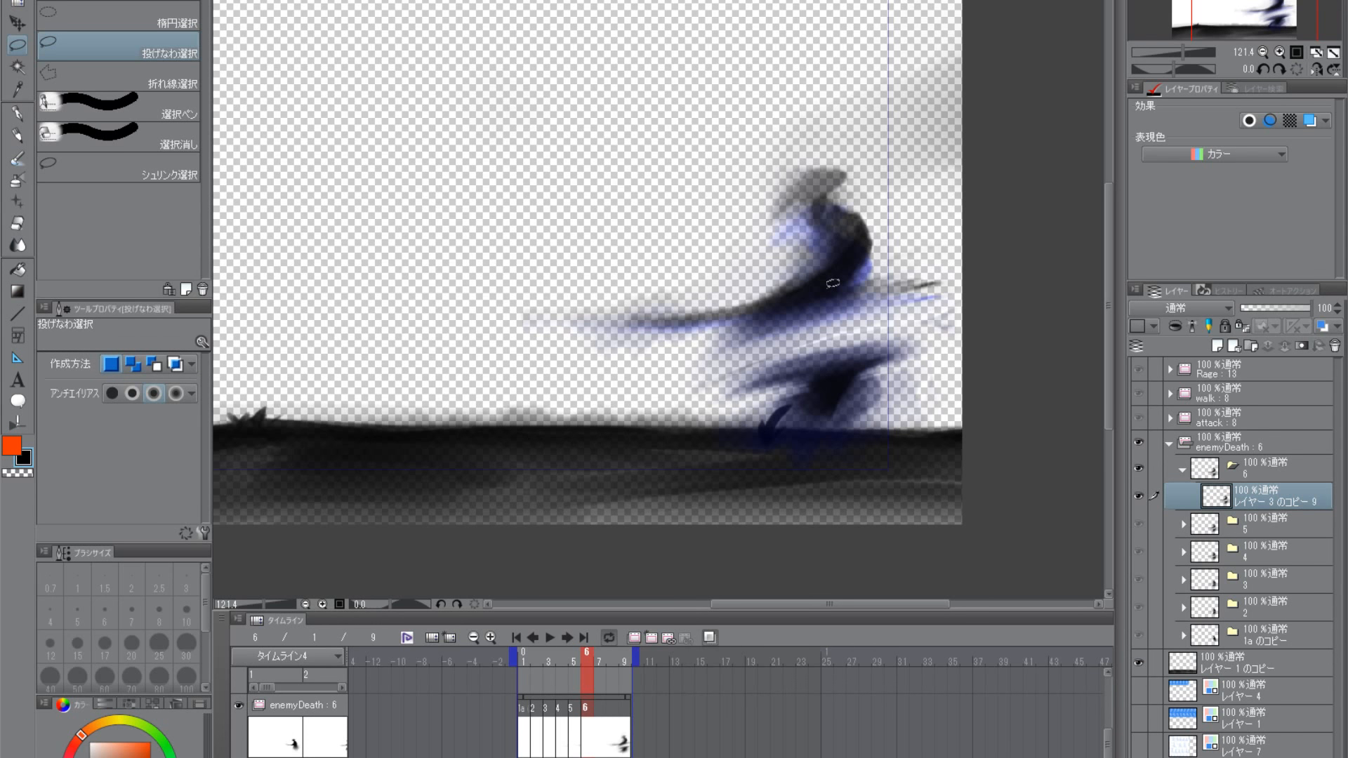
- Lasso the severed lower body on frame 6 and scale it to 117% width and 114% height
mouse_move(783, 344)
mouse_down()
mouse_move(931, 460)
mouse_move(649, 528)
mouse_up()
click(18, 24)
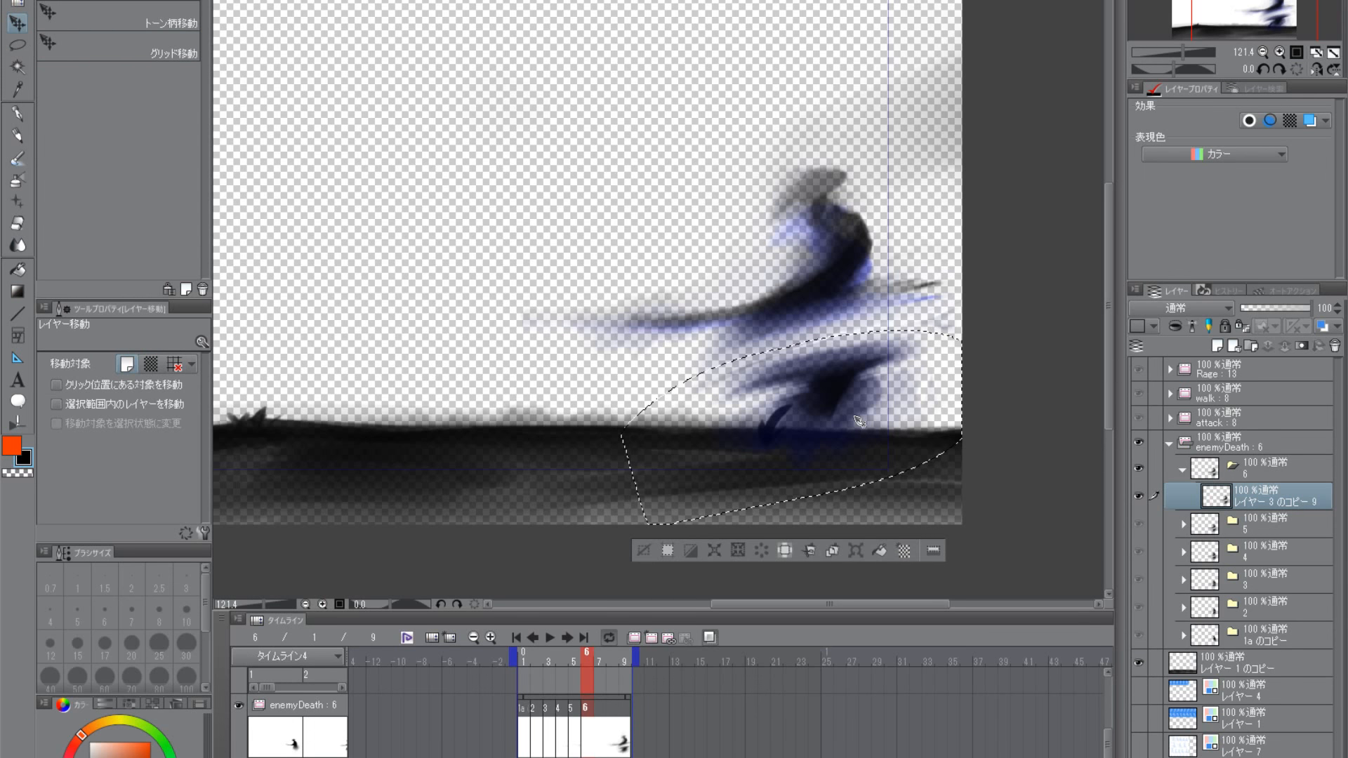
click(785, 551)
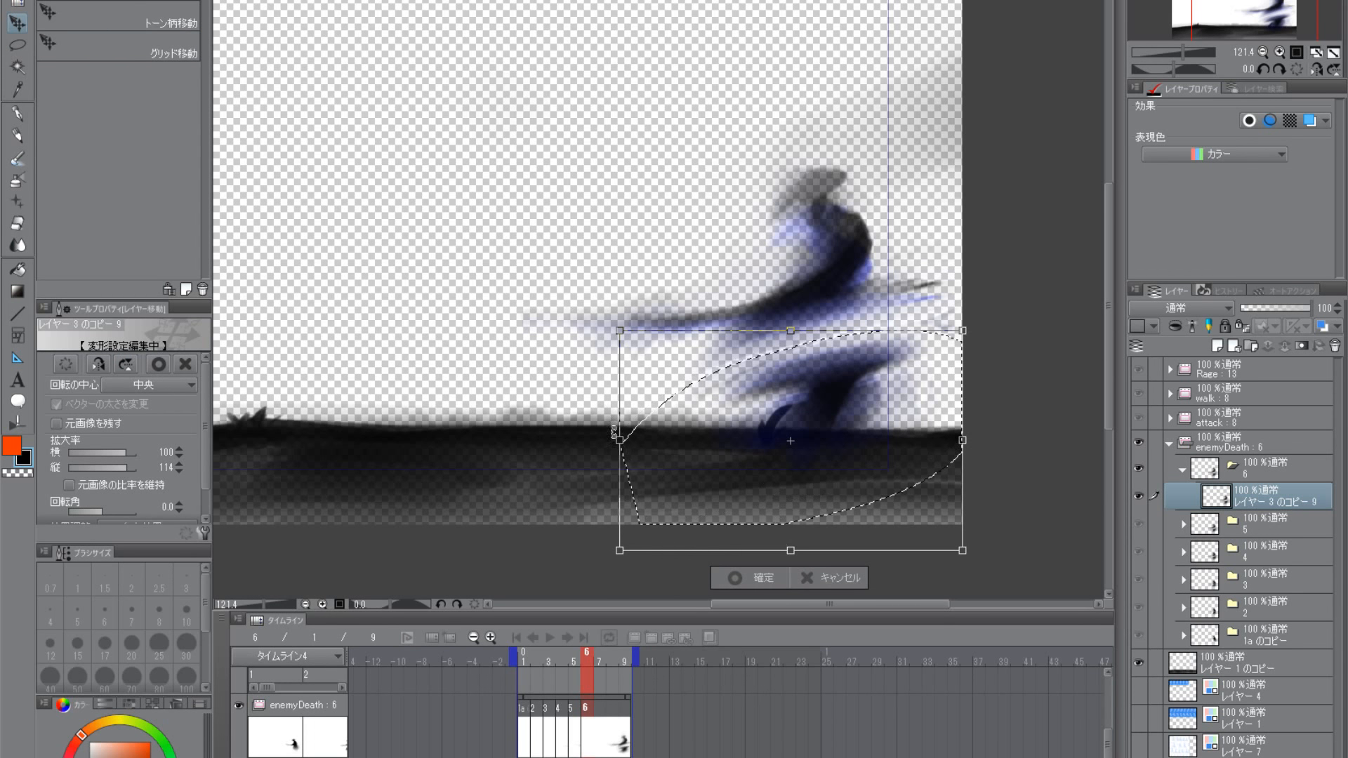
drag(620, 440, 599, 440)
drag(963, 441, 974, 440)
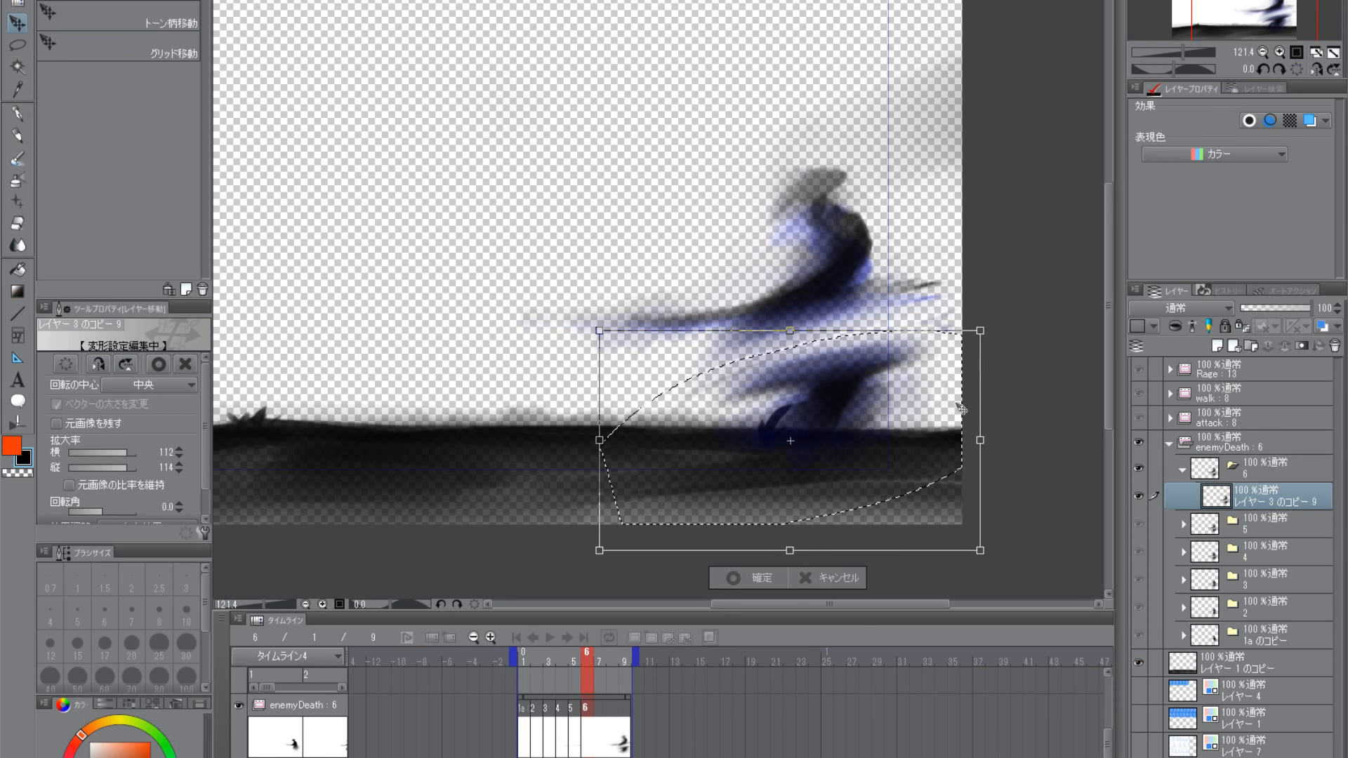
drag(599, 440, 579, 440)
drag(972, 440, 981, 440)
drag(838, 420, 834, 419)
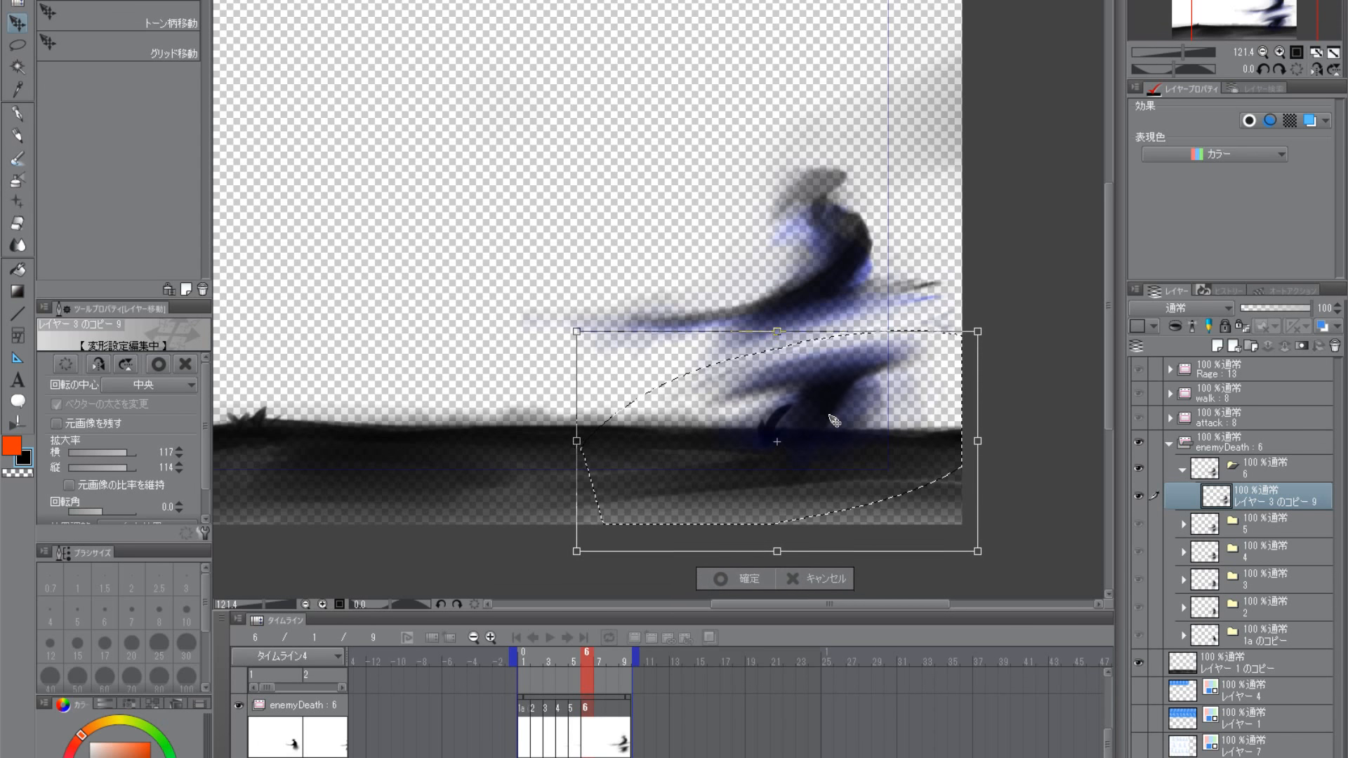
key(Return)
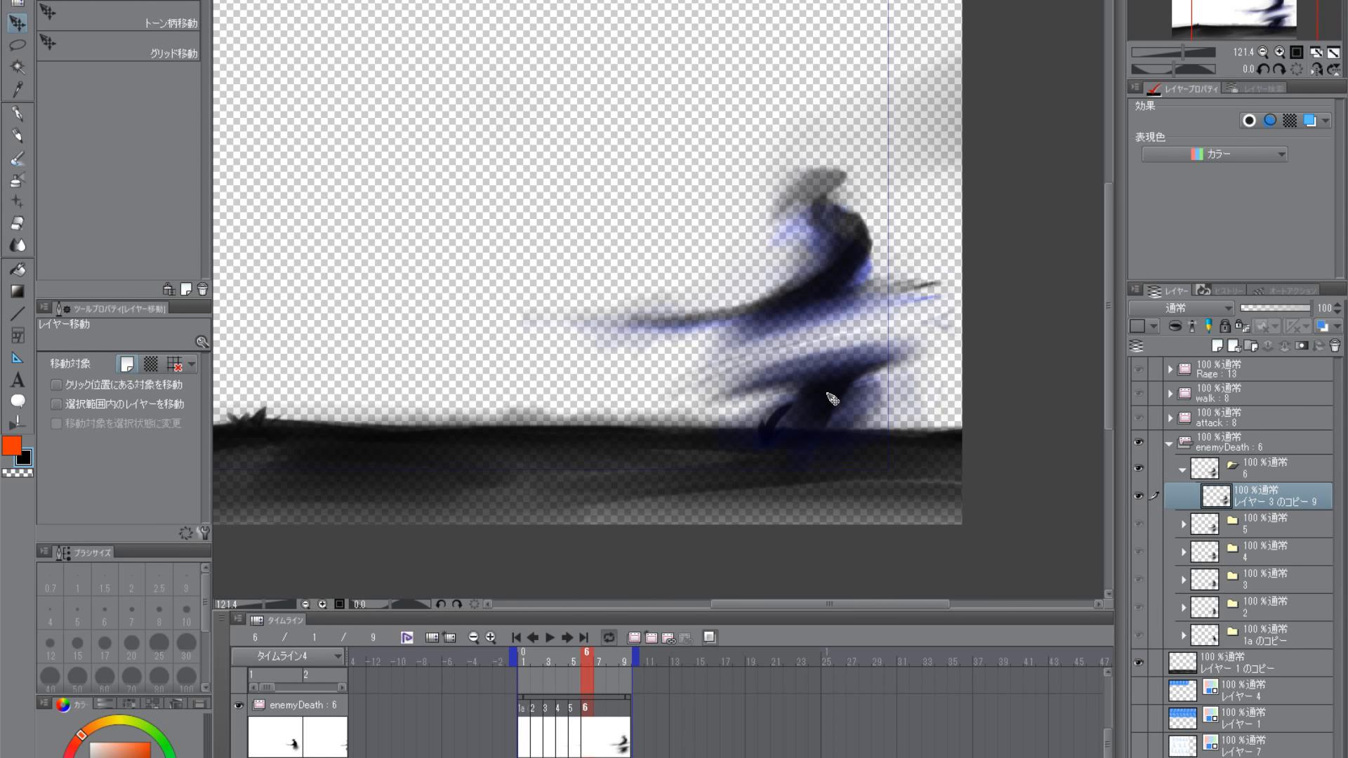
- Switch to the にじみ縁水彩 brush in black and enlarge it to size 30
click(15, 157)
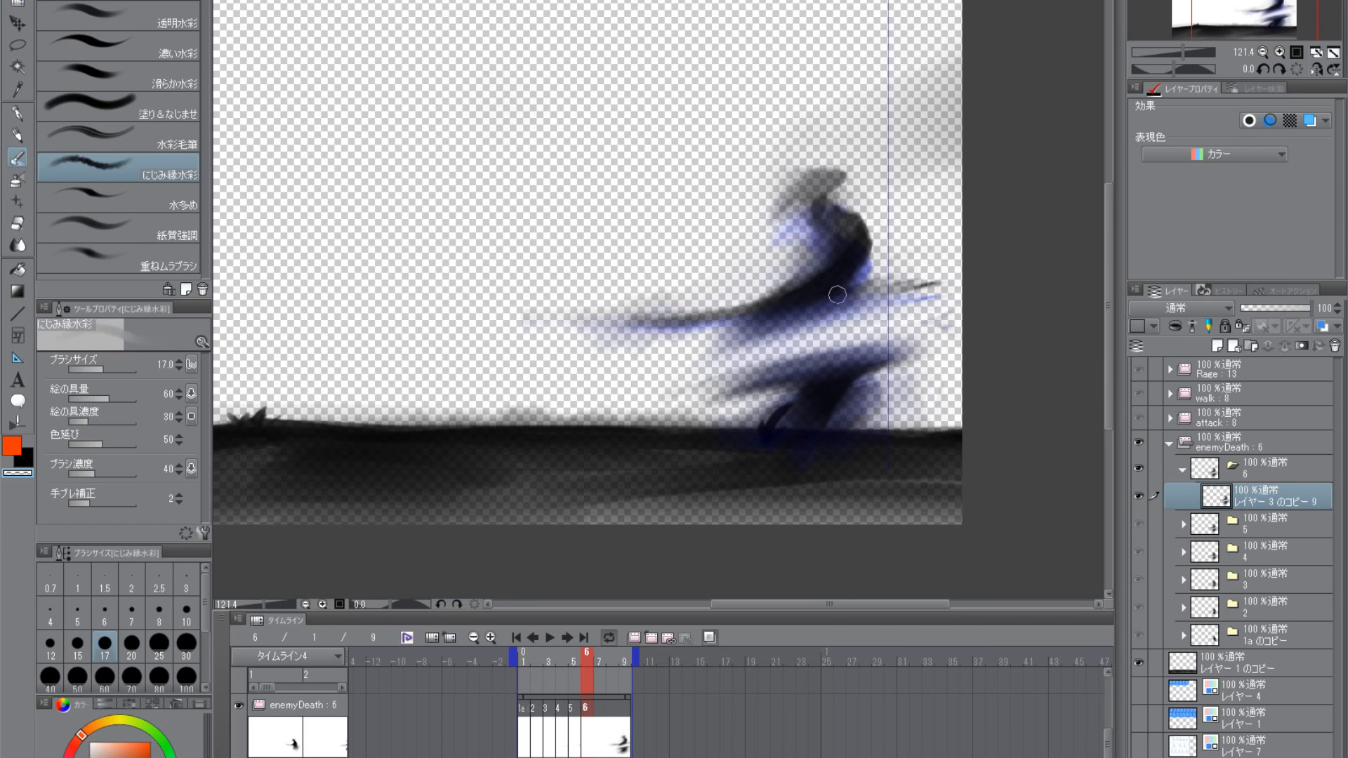
key(bracketright)
key(bracketright)
key(bracketright)
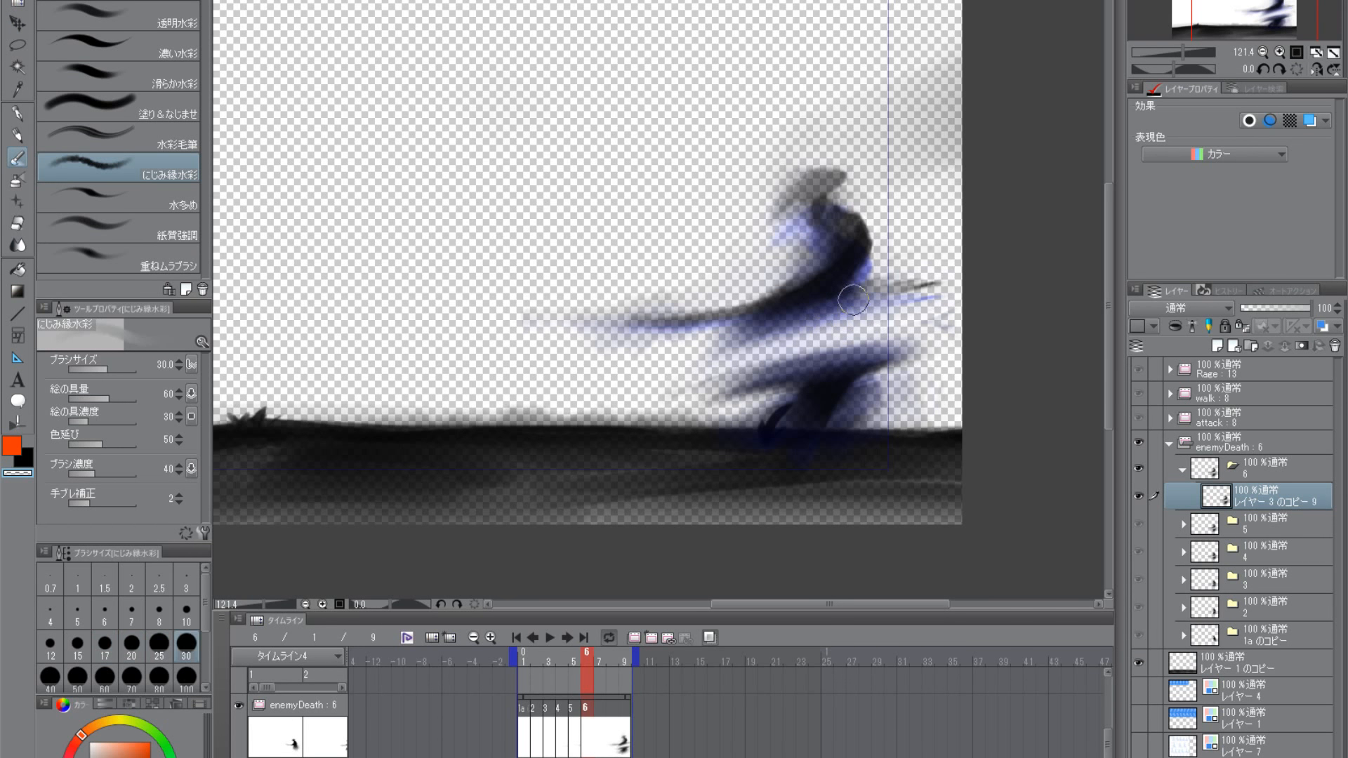
click(25, 453)
- Try thickening the outstretched sword and the upper body's base in black, and undo the strokes
drag(783, 307, 600, 308)
key(ctrl+z)
key(ctrl+z)
key(ctrl+z)
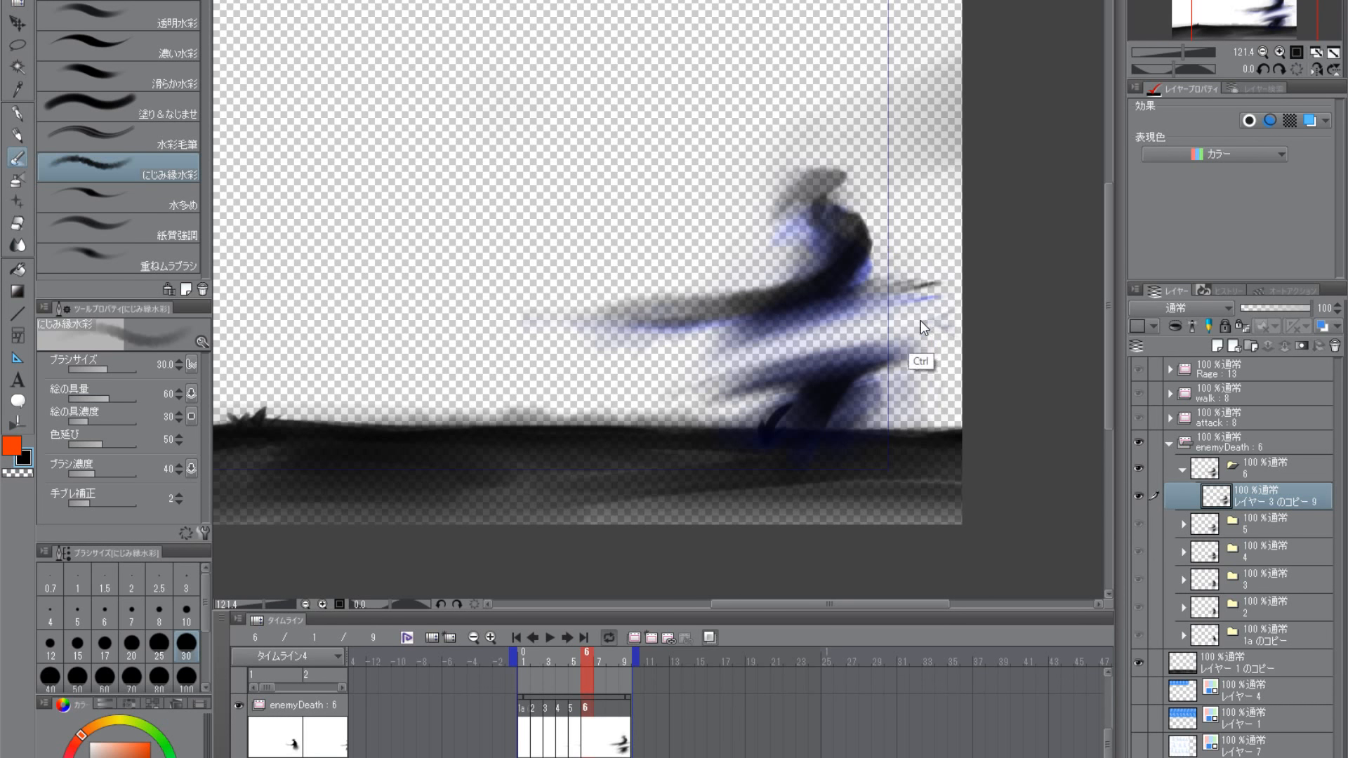
key(ctrl+z)
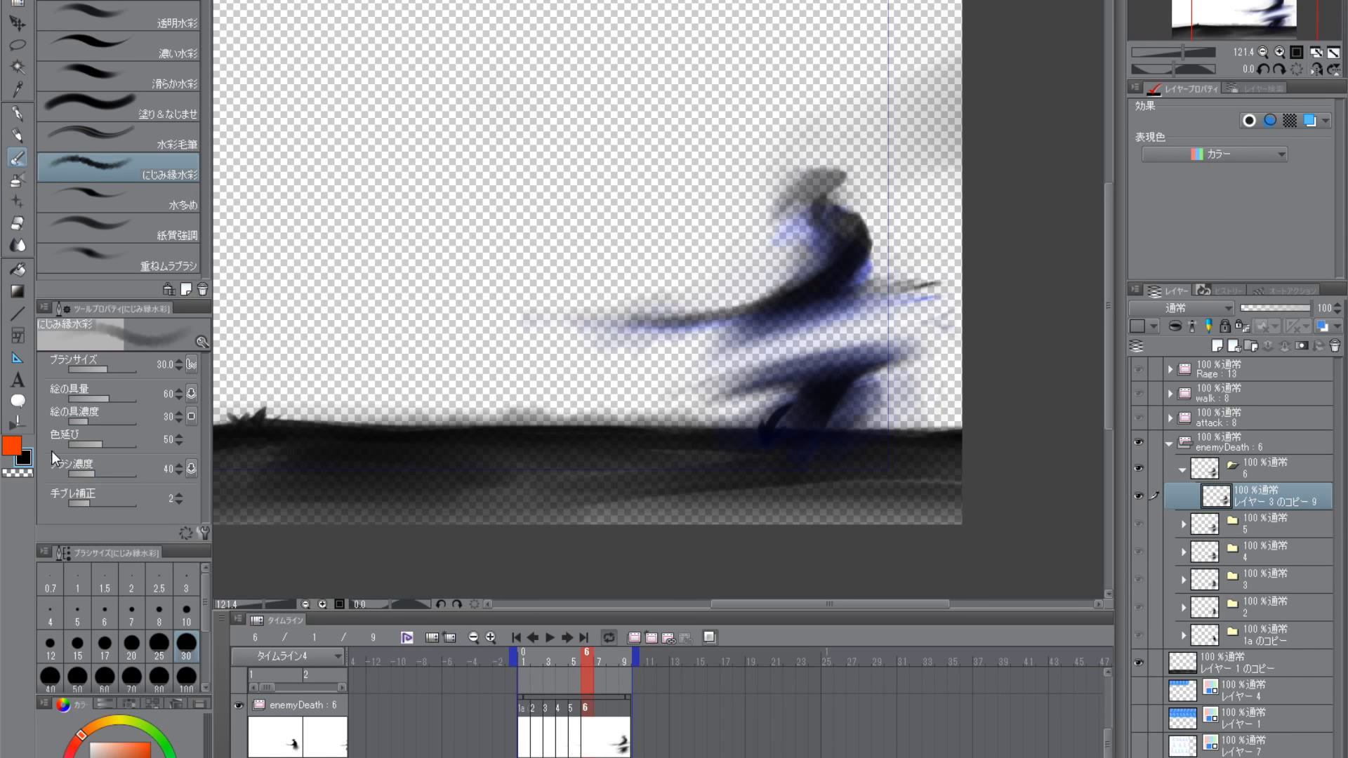
- Try thickening the outstretched sword on frame 6 with the 紙質強調 brush at size 60, and undo the strokes
click(132, 240)
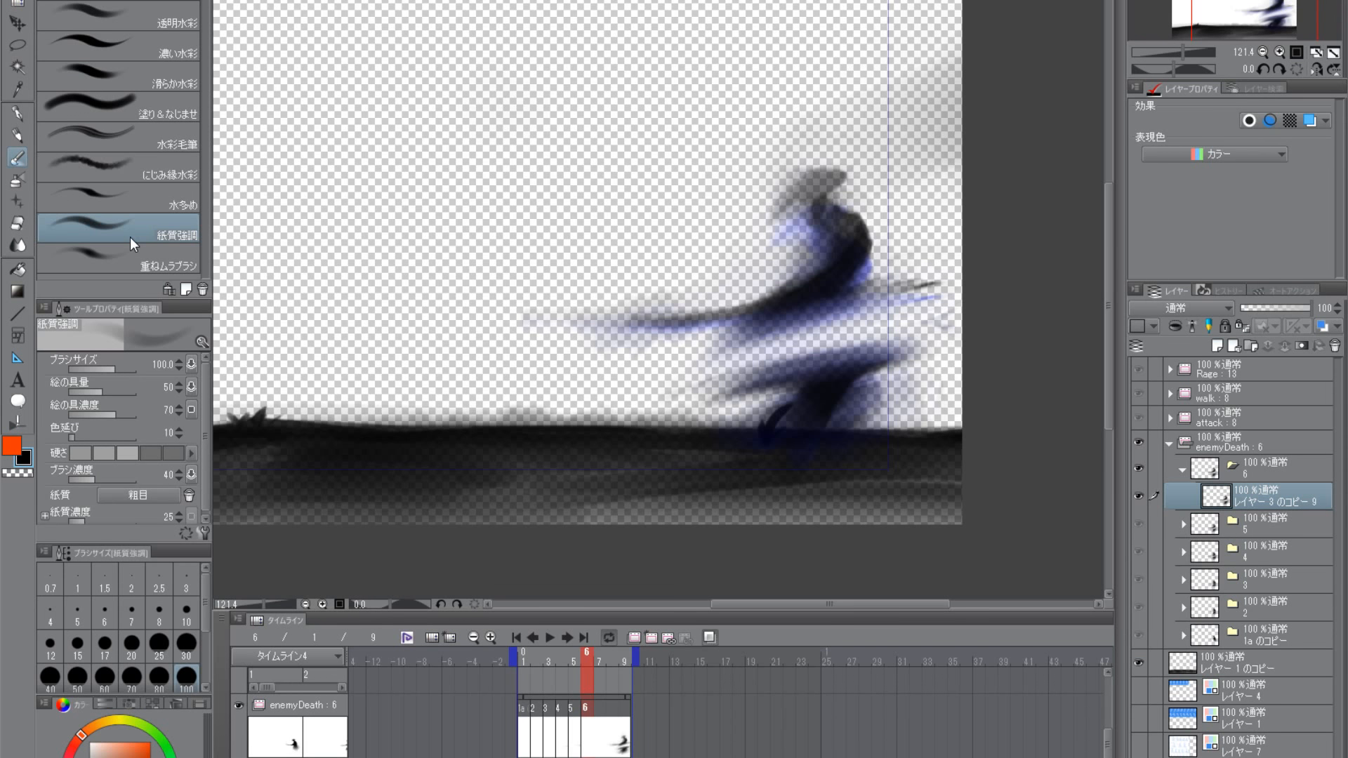
scroll(797, 388, up, 2)
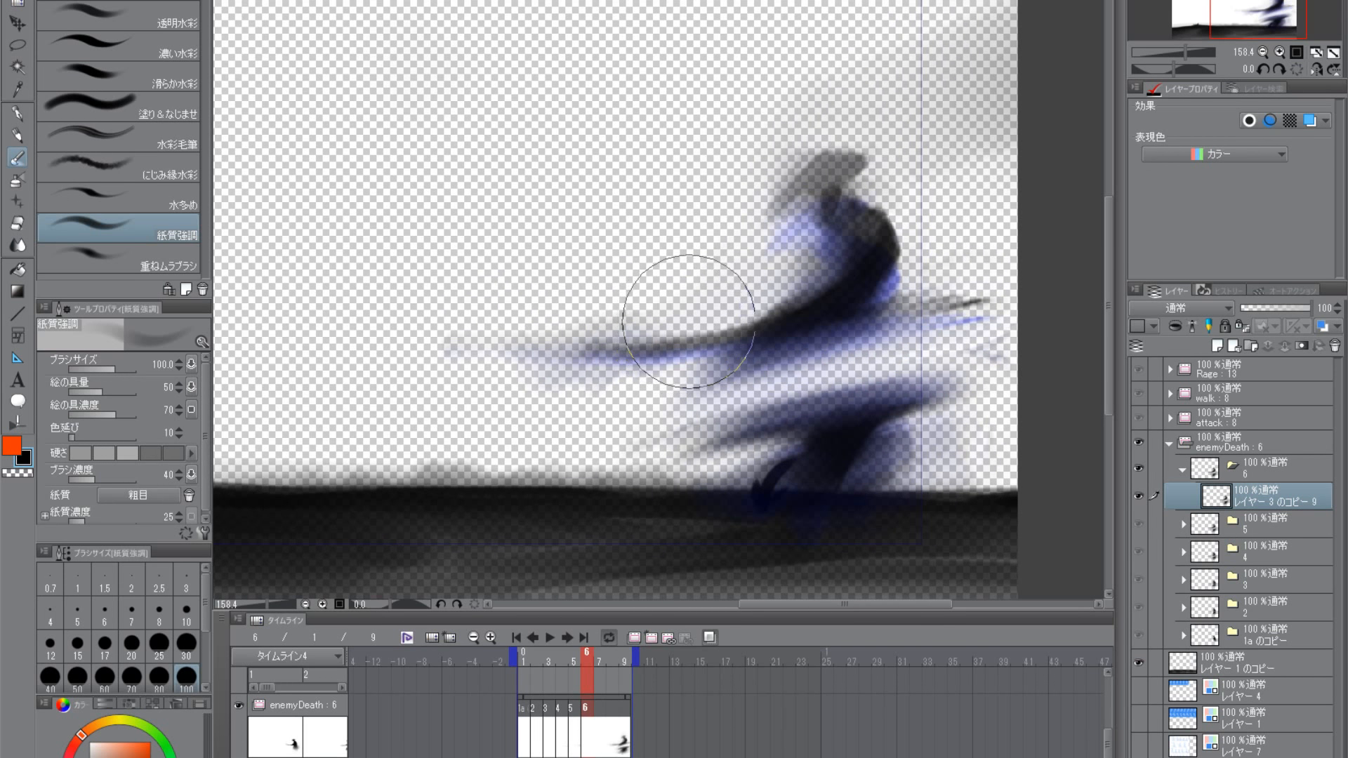
key(bracketleft)
key(bracketleft)
key(bracketleft)
drag(587, 341, 714, 314)
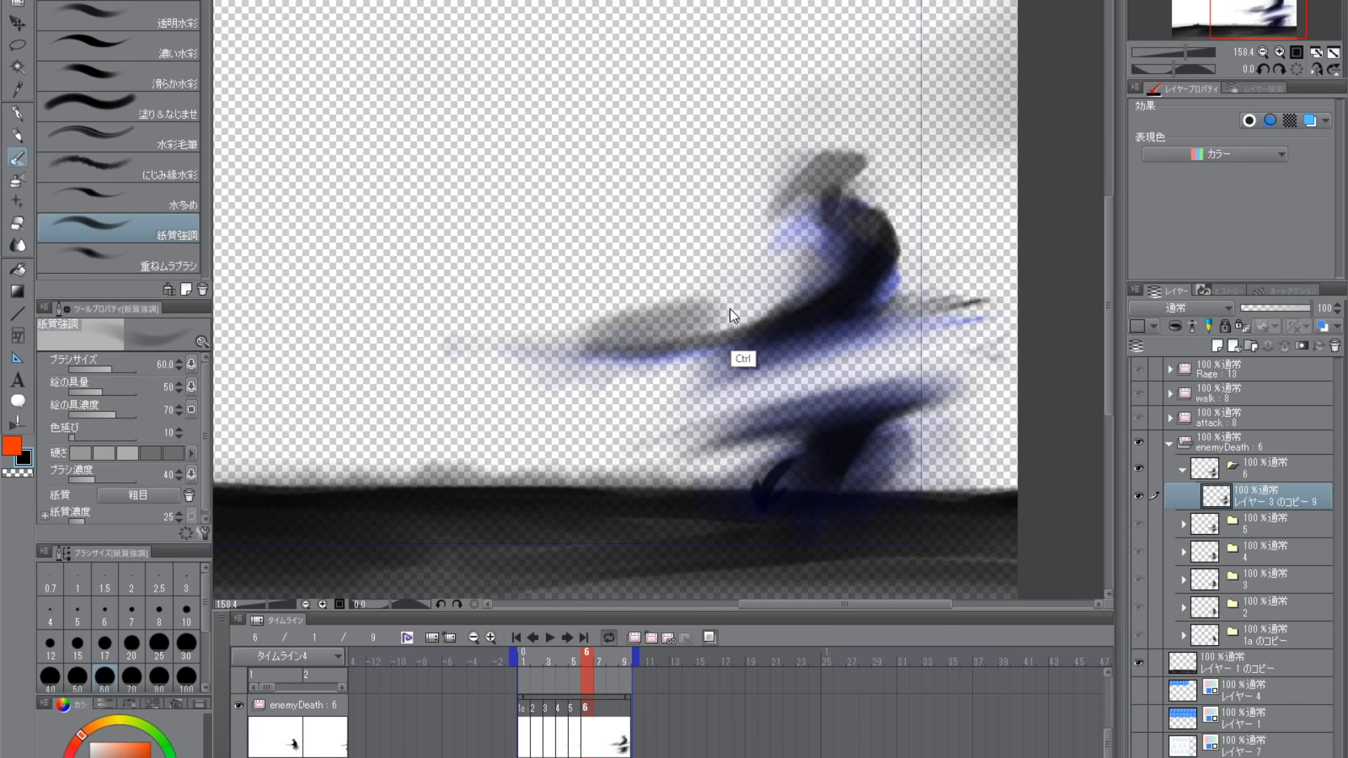
key(ctrl+z)
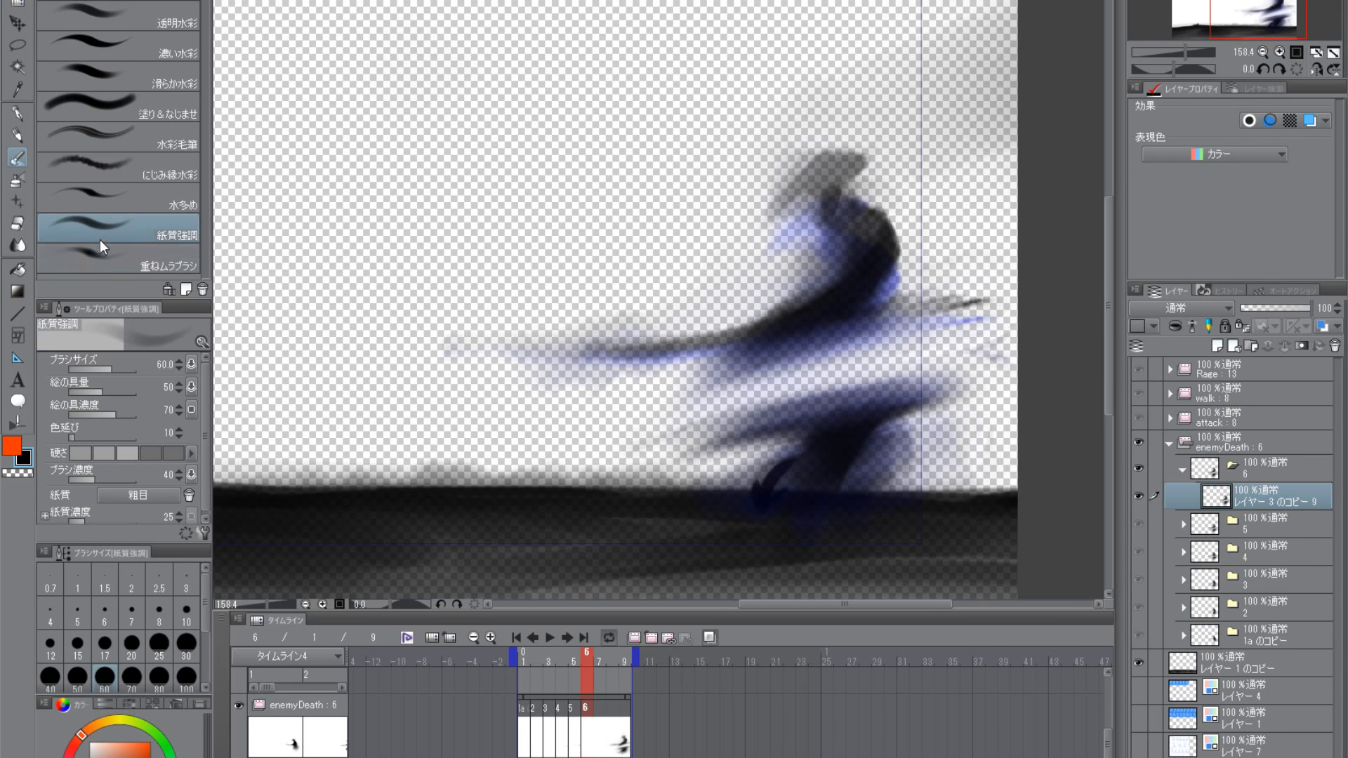
drag(582, 337, 730, 319)
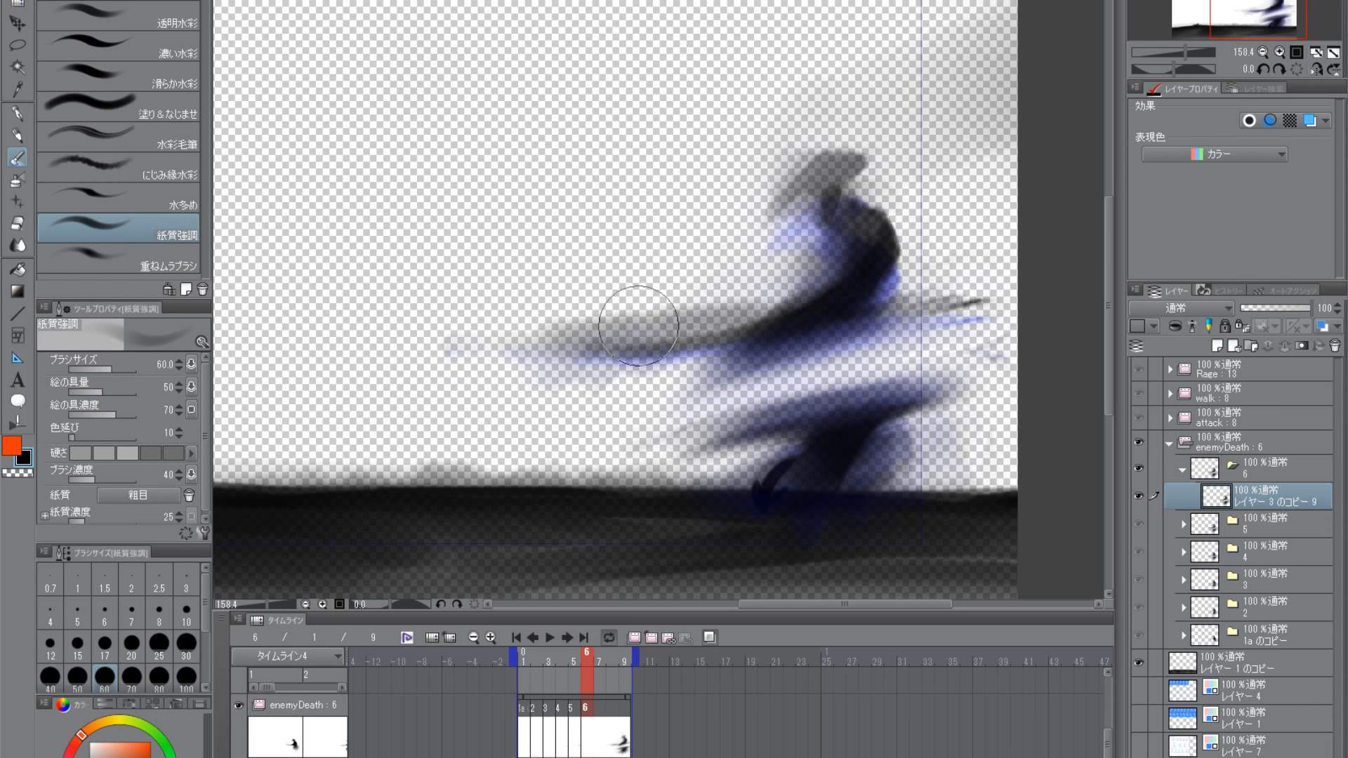
key(ctrl+z)
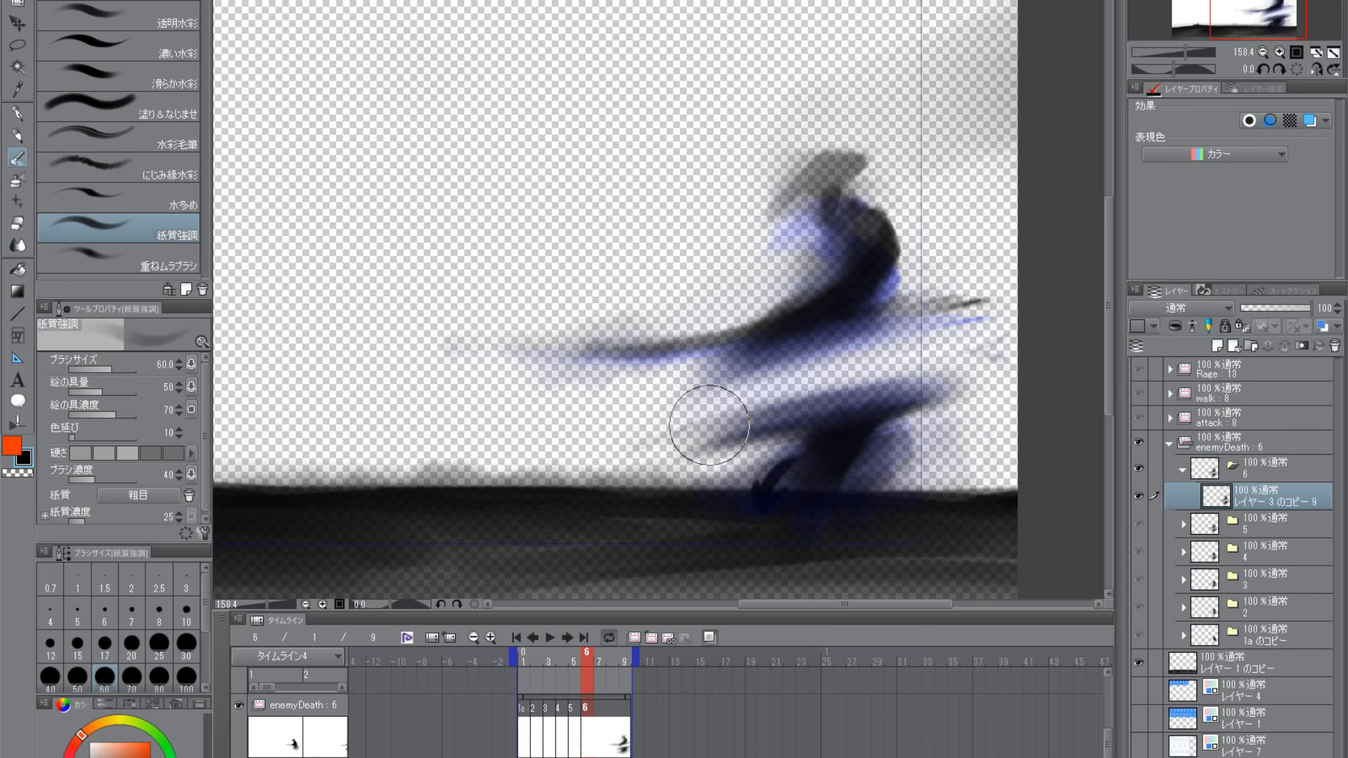
- Smear the sword, torso and lower body into a soft grey haze with the 透明水彩 brush in black, enlarged to size 50
click(108, 24)
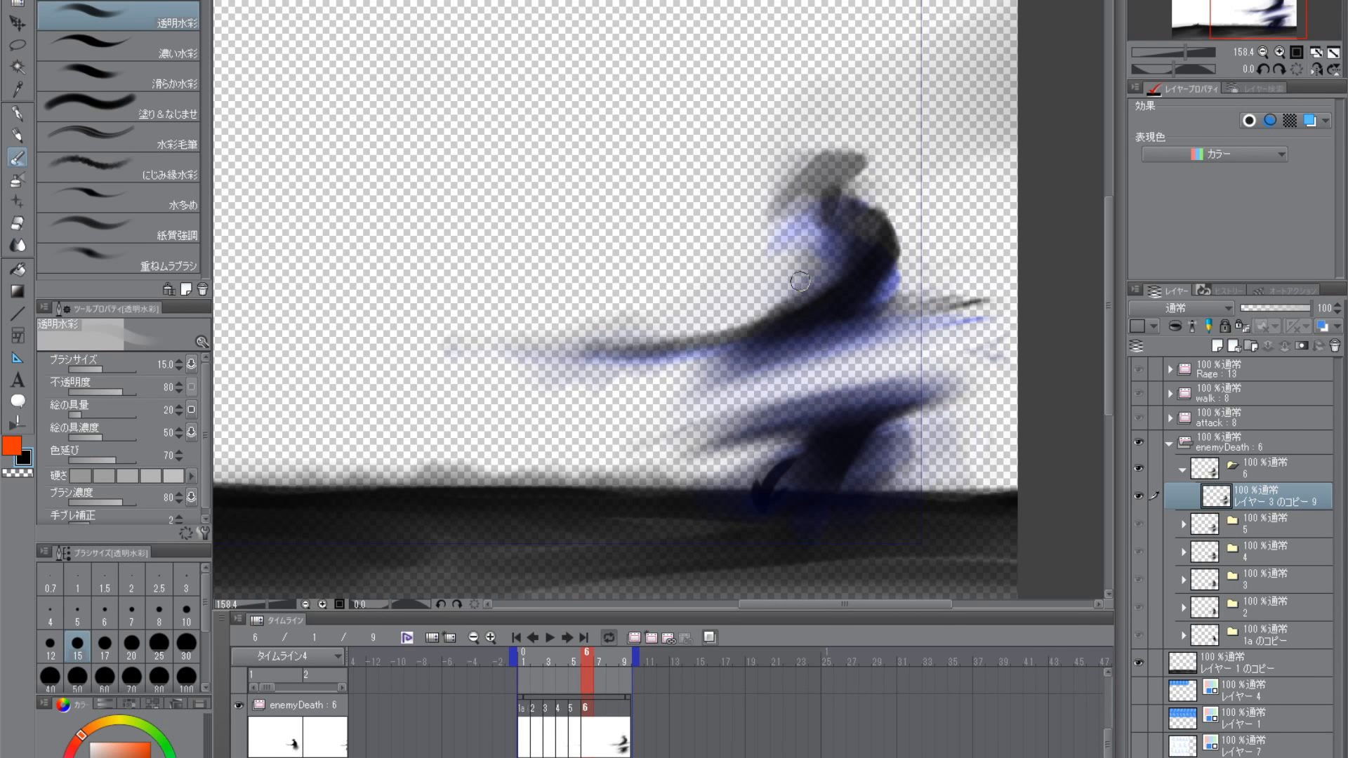
key(])
key(])
key(])
key(])
key(])
key(])
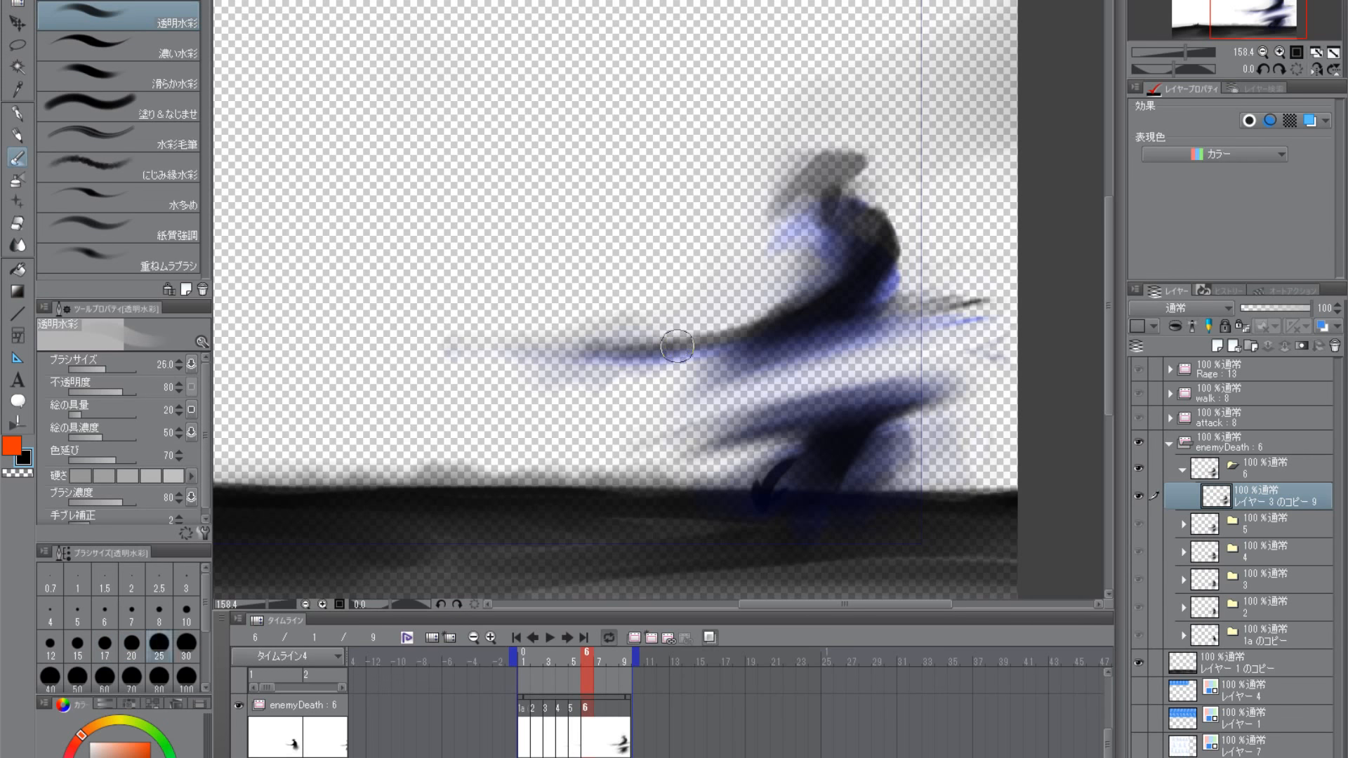
drag(672, 330, 539, 339)
drag(727, 315, 642, 330)
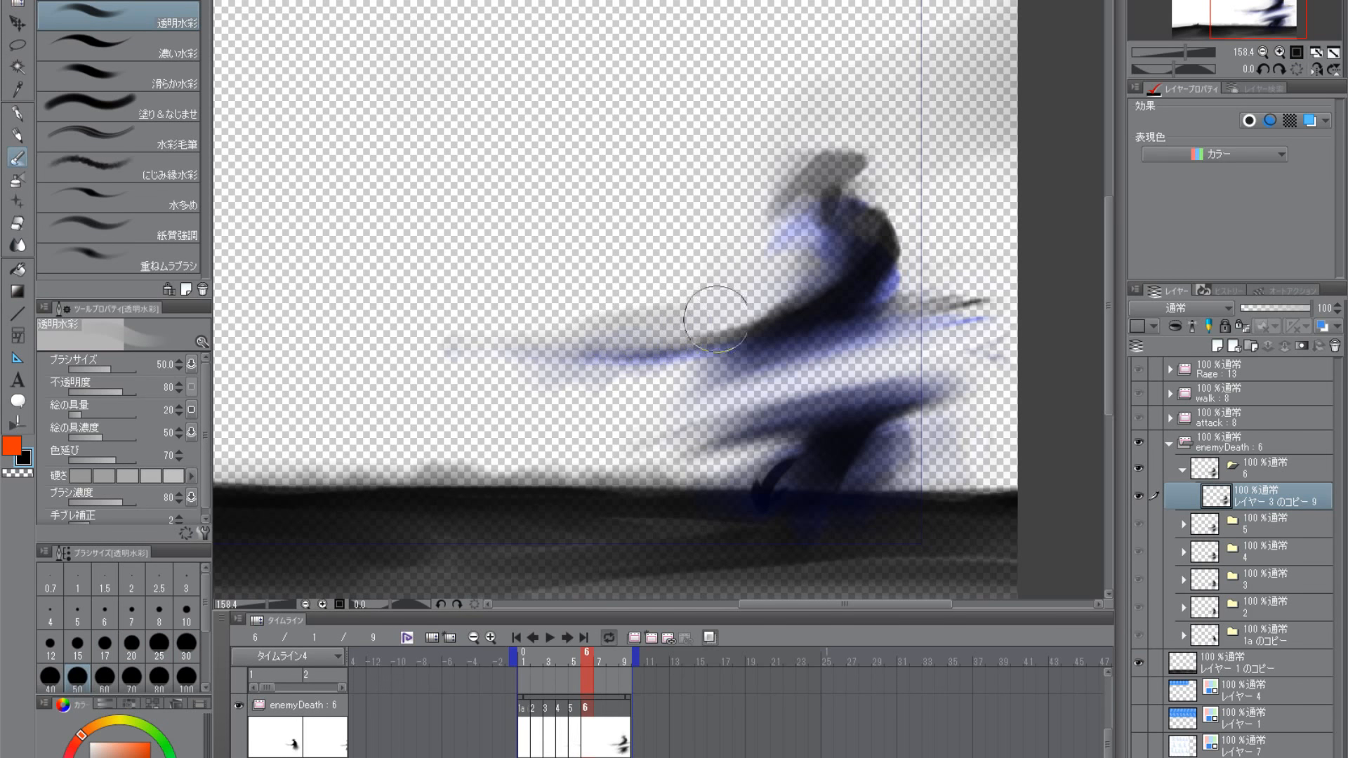
mouse_move(733, 316)
mouse_down()
mouse_move(529, 323)
mouse_move(692, 323)
mouse_move(616, 328)
mouse_up()
mouse_move(799, 284)
mouse_down()
mouse_move(803, 294)
mouse_move(814, 274)
mouse_move(809, 248)
mouse_move(811, 294)
mouse_move(757, 321)
mouse_move(762, 340)
mouse_up()
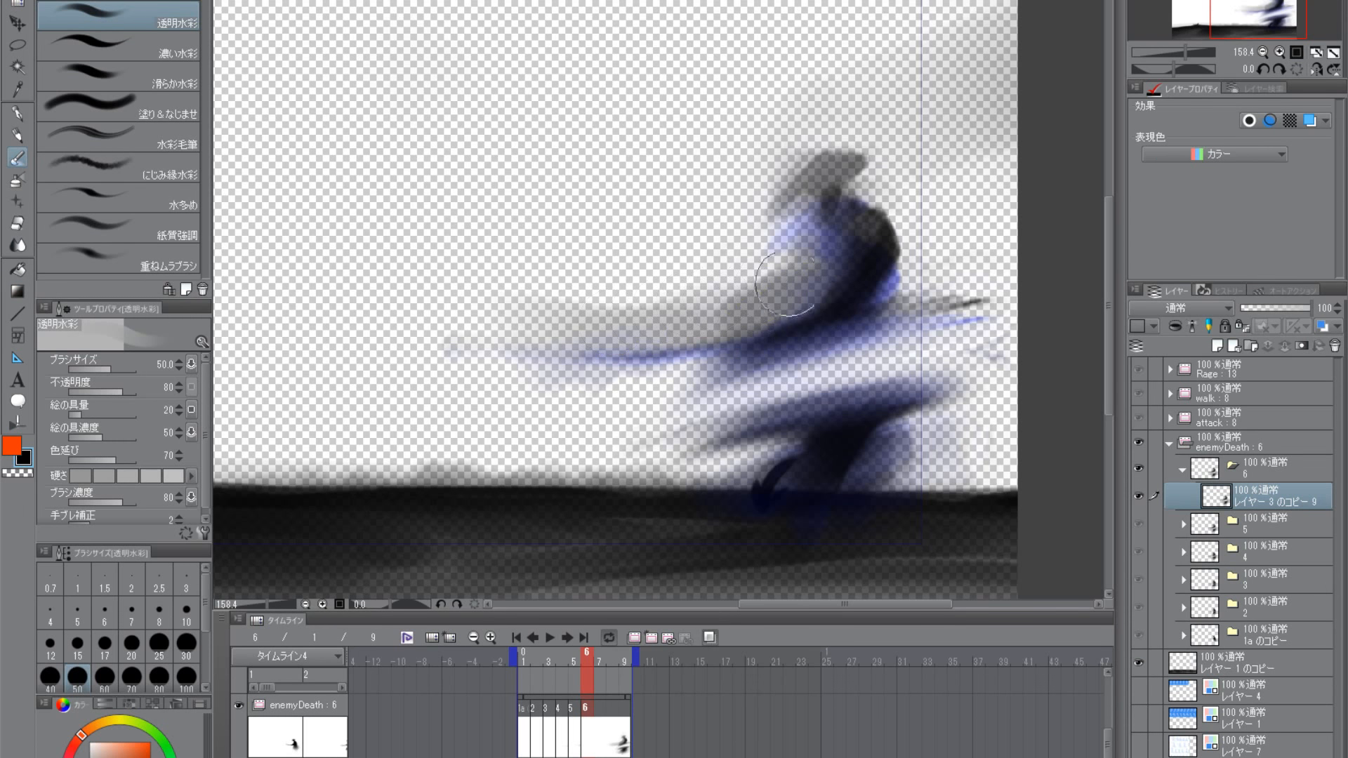
mouse_move(826, 194)
mouse_down()
mouse_move(799, 210)
mouse_move(810, 195)
mouse_move(824, 238)
mouse_move(841, 231)
mouse_move(815, 229)
mouse_move(794, 195)
mouse_move(797, 177)
mouse_move(811, 220)
mouse_move(852, 242)
mouse_move(846, 257)
mouse_move(754, 323)
mouse_move(656, 346)
mouse_move(855, 327)
mouse_move(893, 283)
mouse_move(858, 263)
mouse_move(803, 305)
mouse_move(811, 267)
mouse_move(799, 265)
mouse_move(689, 315)
mouse_move(620, 317)
mouse_move(640, 294)
mouse_move(428, 378)
mouse_up()
mouse_move(820, 289)
mouse_down()
mouse_move(797, 277)
mouse_move(783, 319)
mouse_move(827, 303)
mouse_move(759, 330)
mouse_move(802, 263)
mouse_move(850, 260)
mouse_move(843, 429)
mouse_move(886, 425)
mouse_move(830, 478)
mouse_move(797, 473)
mouse_up()
- Erase excess haze around the lower body using the transparent colour with the brush at size 70
click(19, 473)
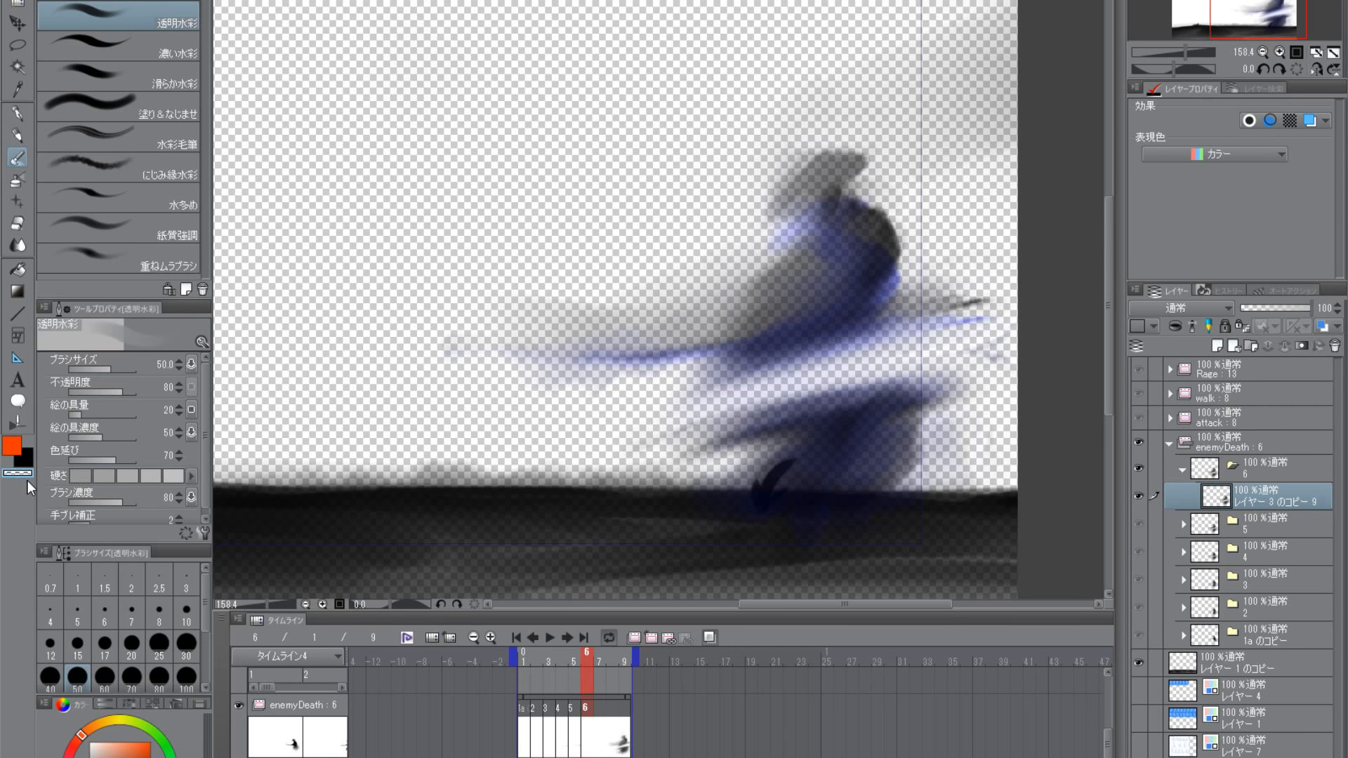
key(bracketright)
key(bracketright)
mouse_move(749, 524)
mouse_down()
mouse_move(792, 506)
mouse_move(867, 506)
mouse_move(936, 438)
mouse_move(846, 467)
mouse_move(702, 449)
mouse_move(695, 414)
mouse_up()
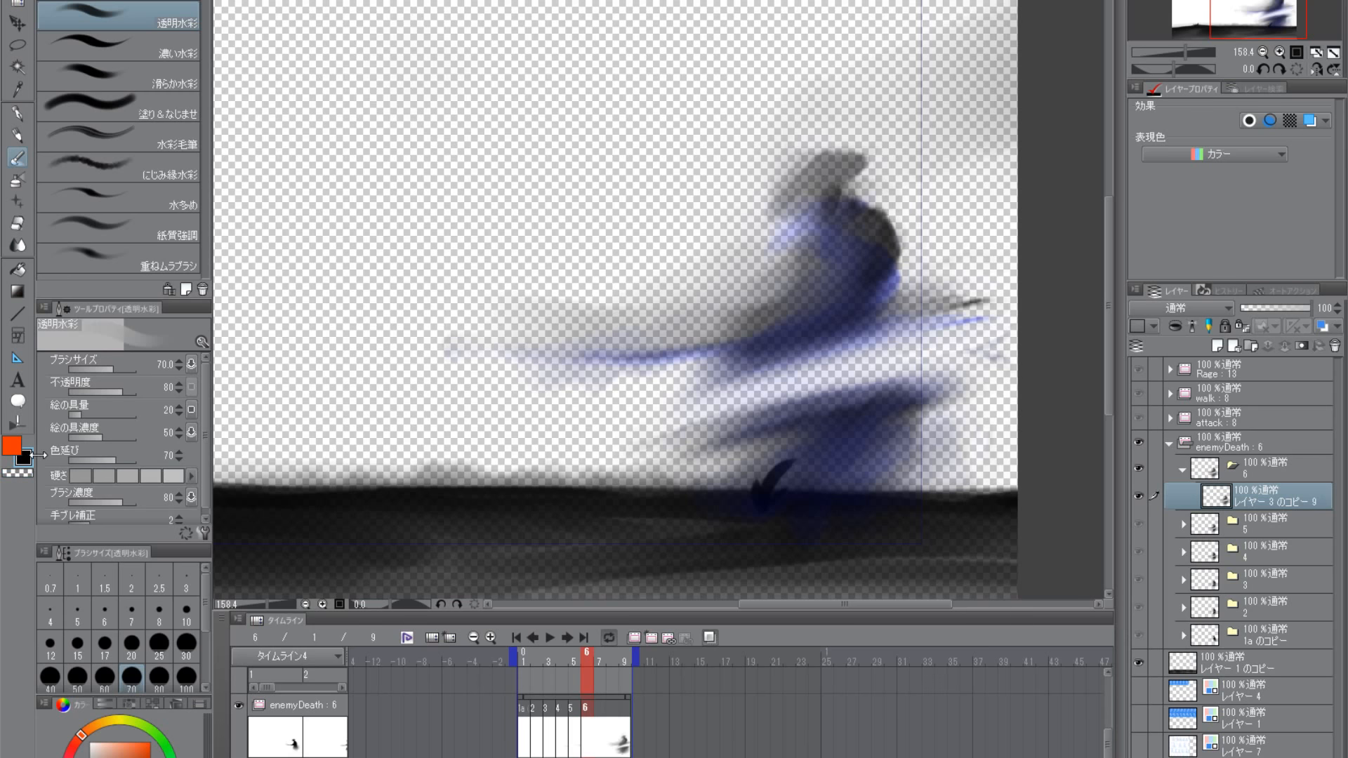
- Smear a faint black trail from the samurai's hat up into the air with the brush at size 40
drag(863, 224, 824, 329)
key(bracketleft)
key(bracketleft)
key(bracketleft)
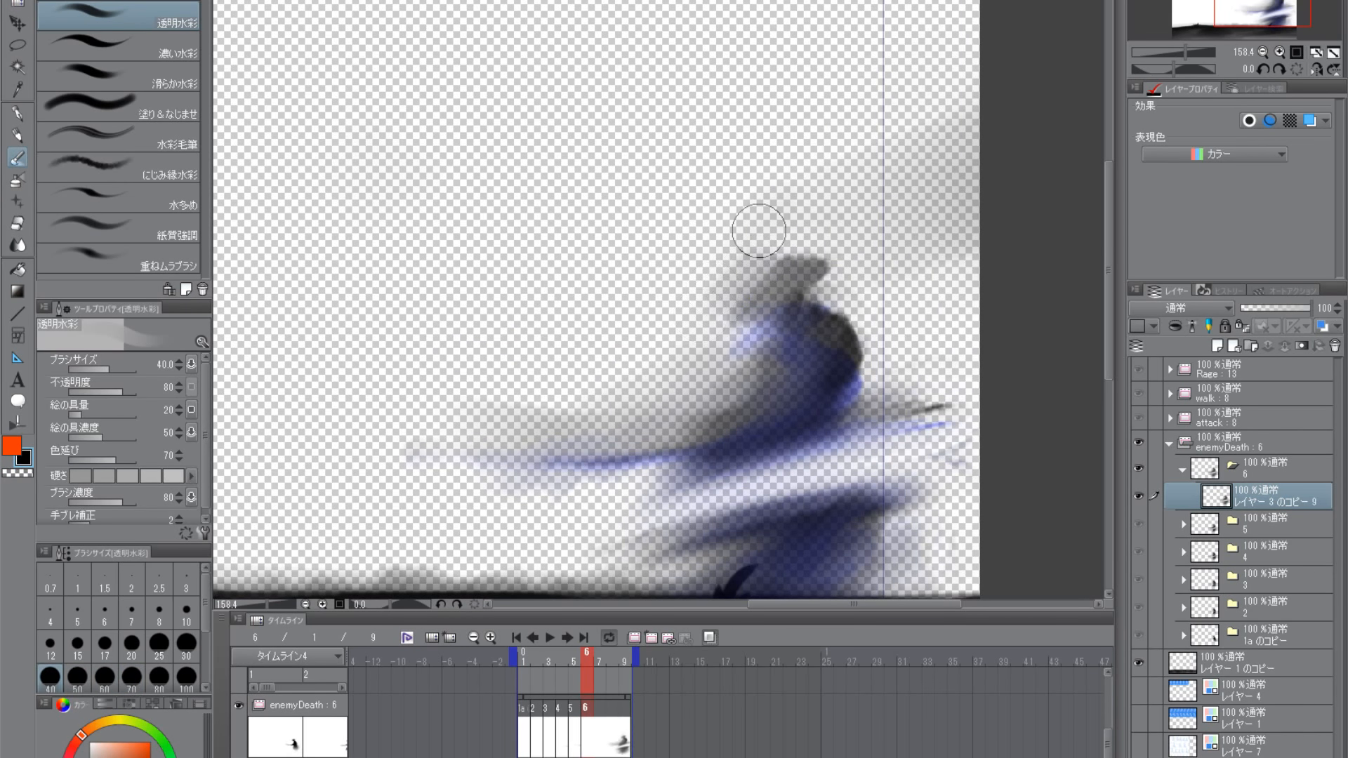
mouse_move(749, 275)
mouse_down()
mouse_move(730, 267)
mouse_move(765, 280)
mouse_move(695, 288)
mouse_move(763, 271)
mouse_move(689, 274)
mouse_move(737, 126)
mouse_move(707, 217)
mouse_move(674, 205)
mouse_move(660, 134)
mouse_up()
scroll(741, 437, down, 1)
scroll(779, 415, down, 1)
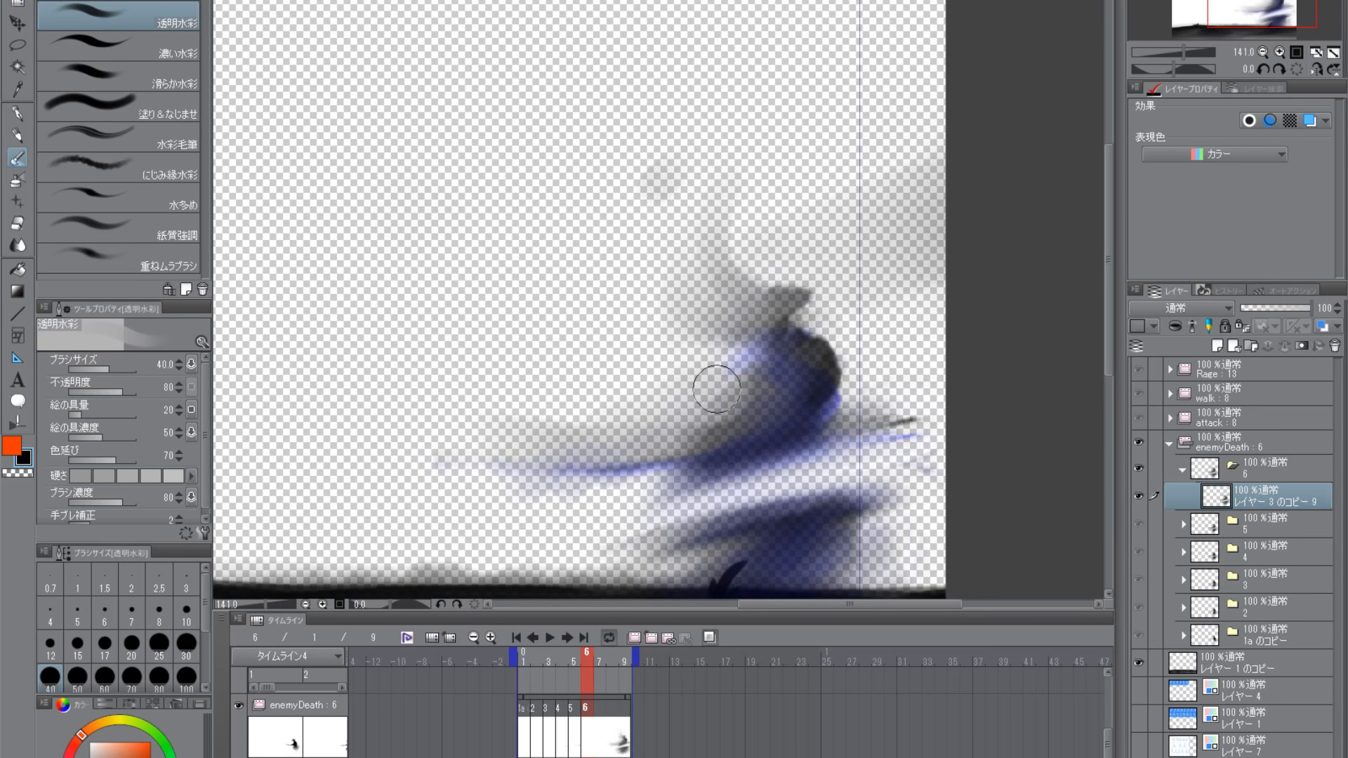
- Erase the stray haze above the hat with the transparent colour, keeping only a soft smear beside it
mouse_move(687, 289)
mouse_down()
mouse_move(762, 220)
mouse_move(713, 223)
mouse_up()
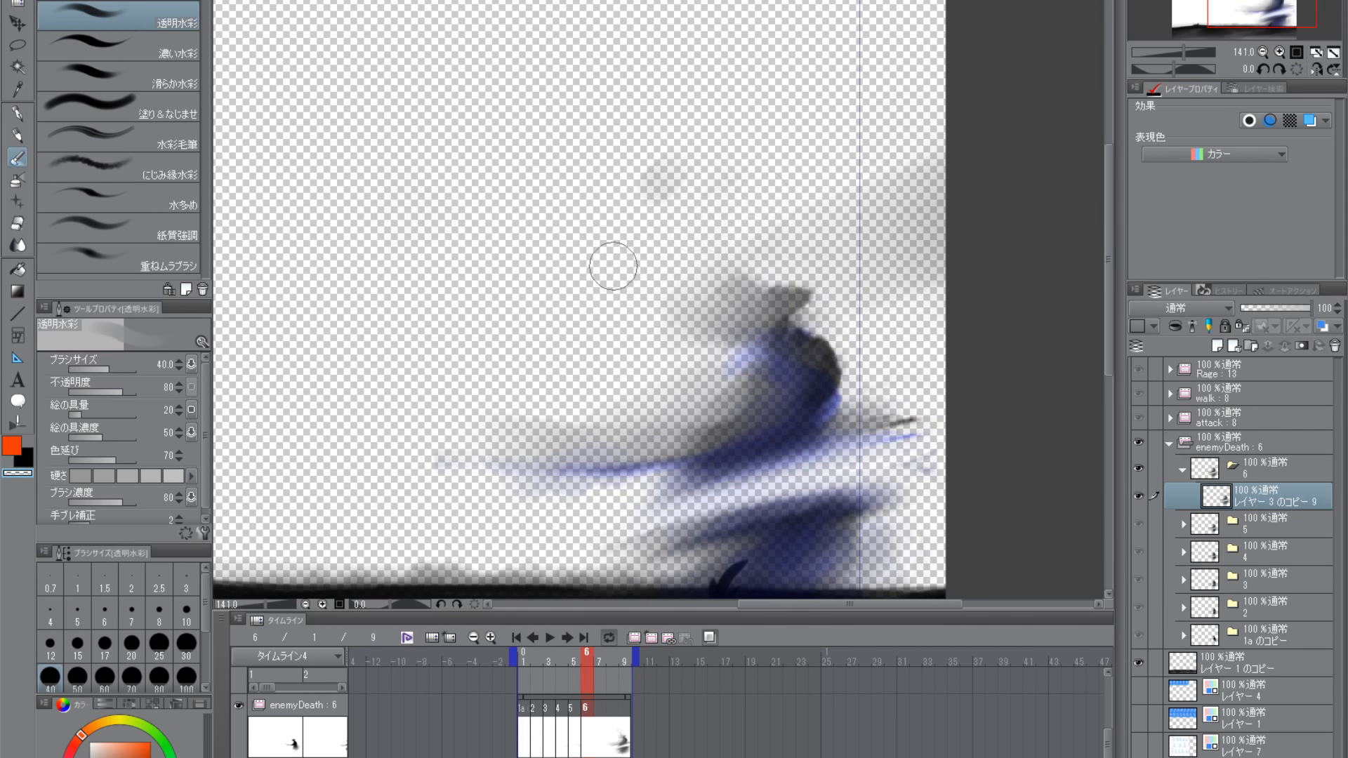
drag(614, 265, 693, 163)
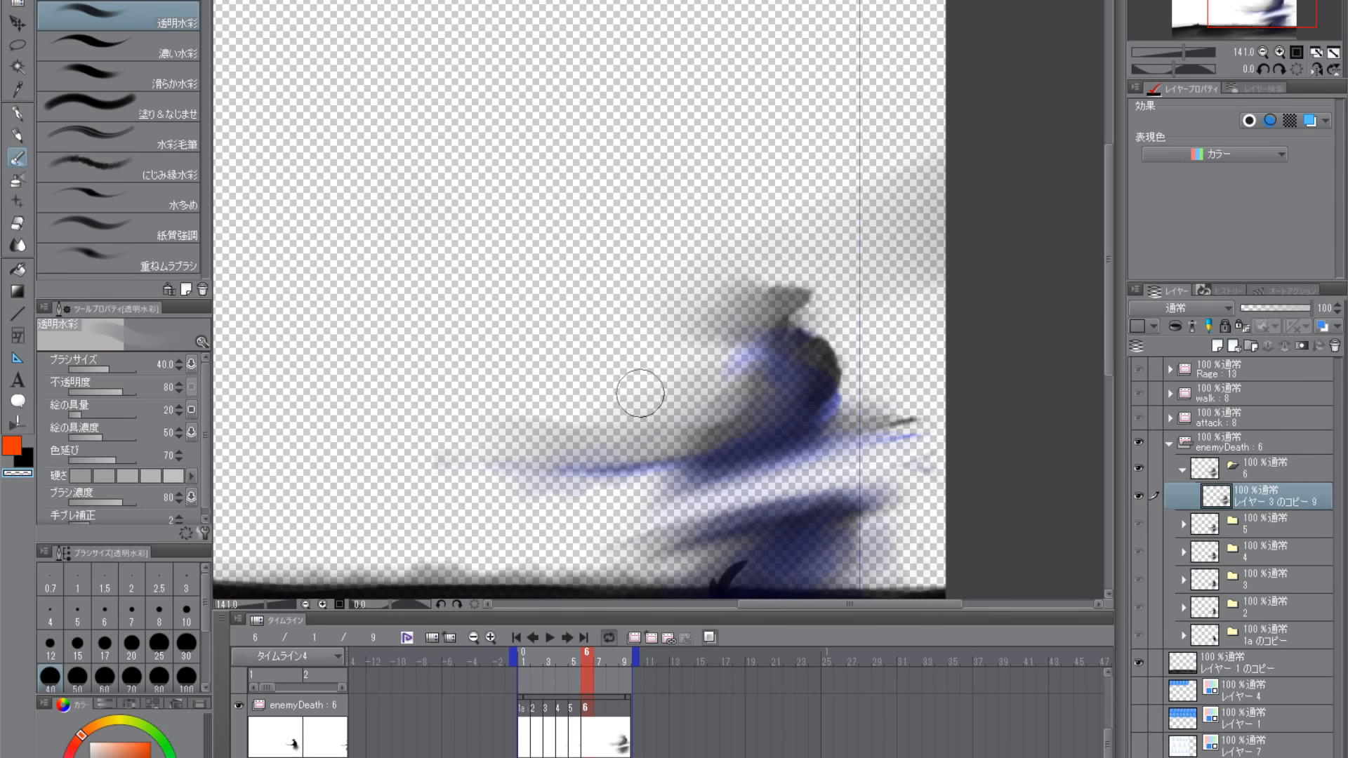
scroll(638, 392, down, 4)
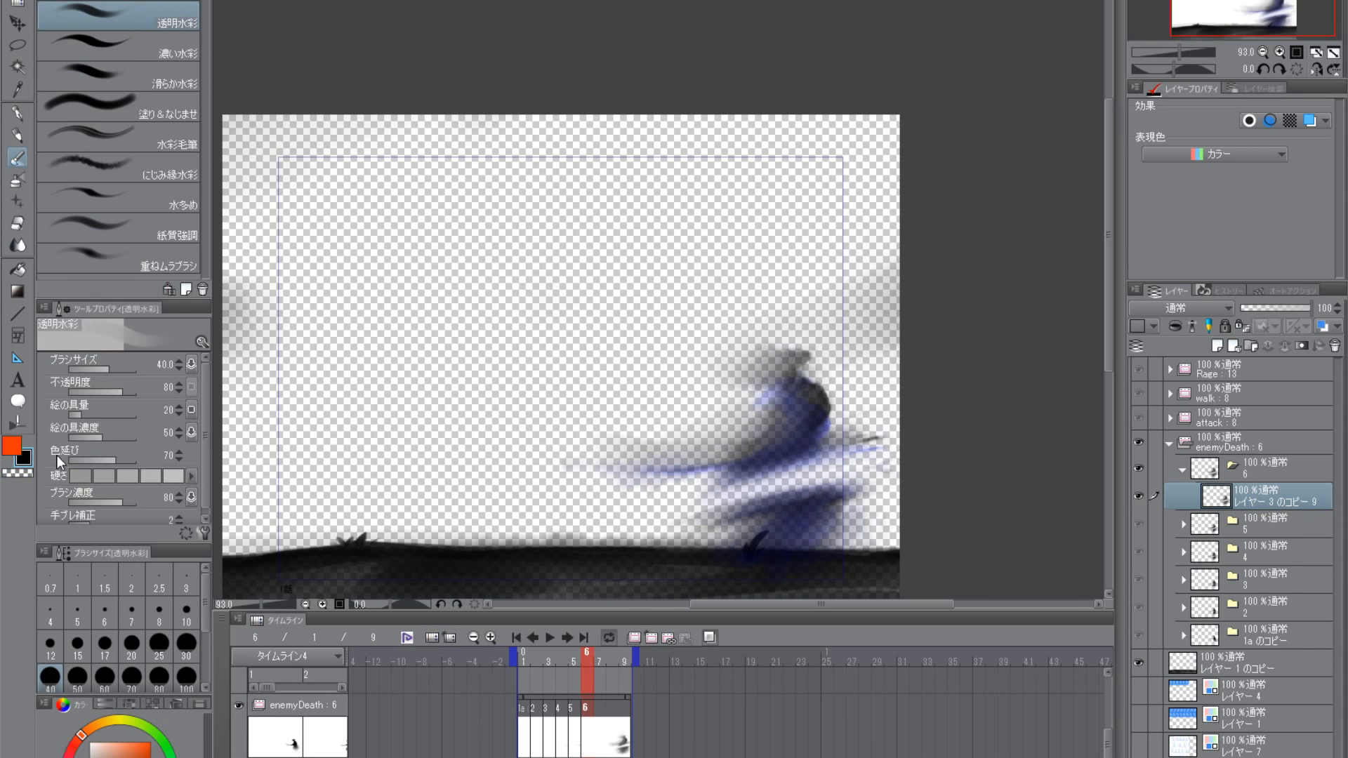
- Clear a clean diagonal gap between the severed halves with long transparent strokes at size 40
scroll(821, 492, up, 4)
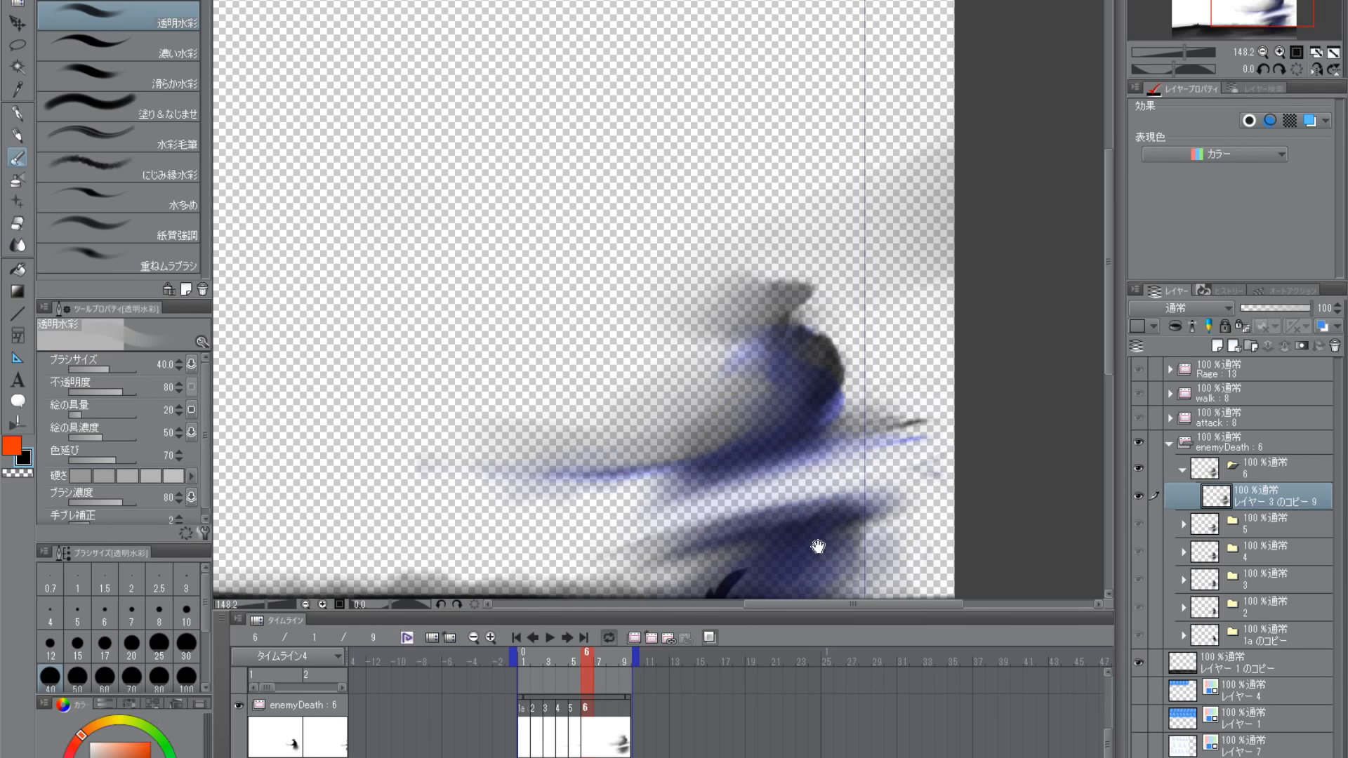
drag(818, 546, 837, 400)
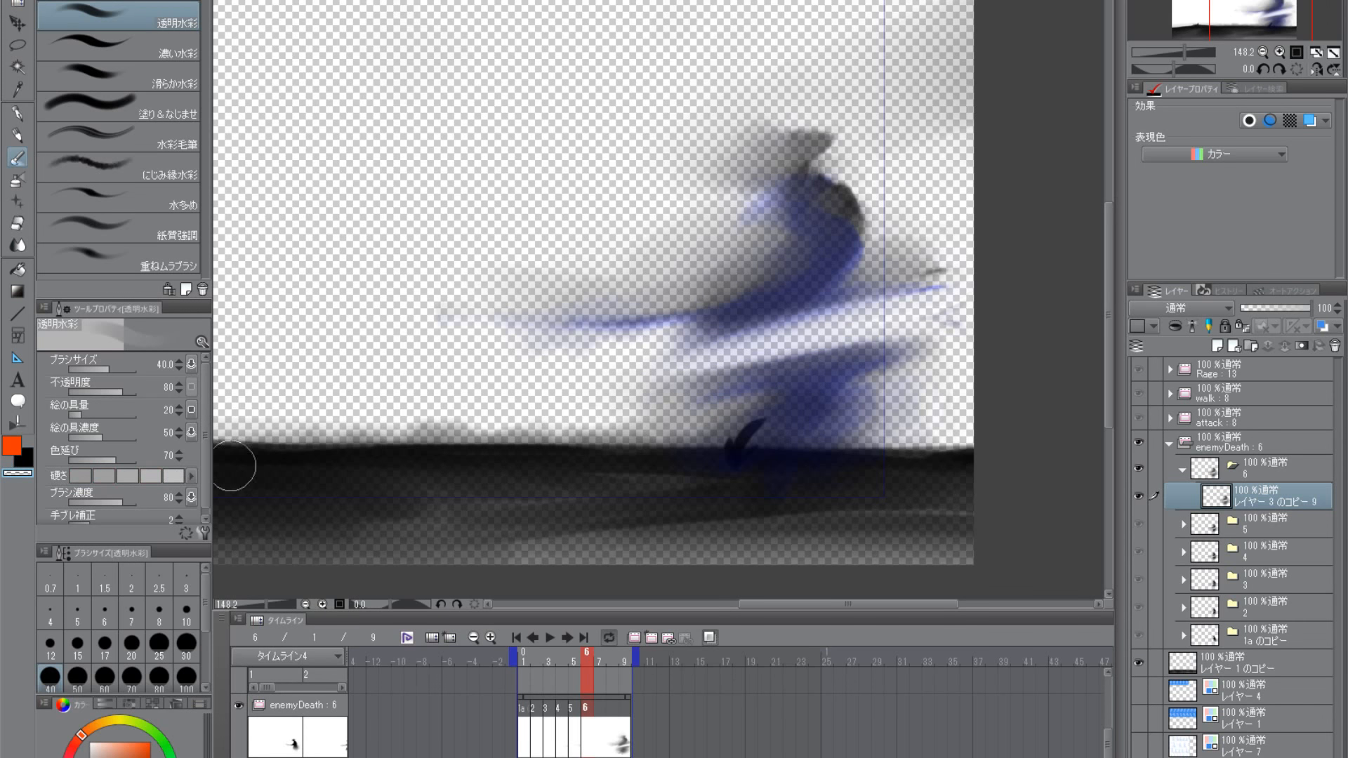
drag(927, 320, 393, 422)
drag(955, 304, 502, 391)
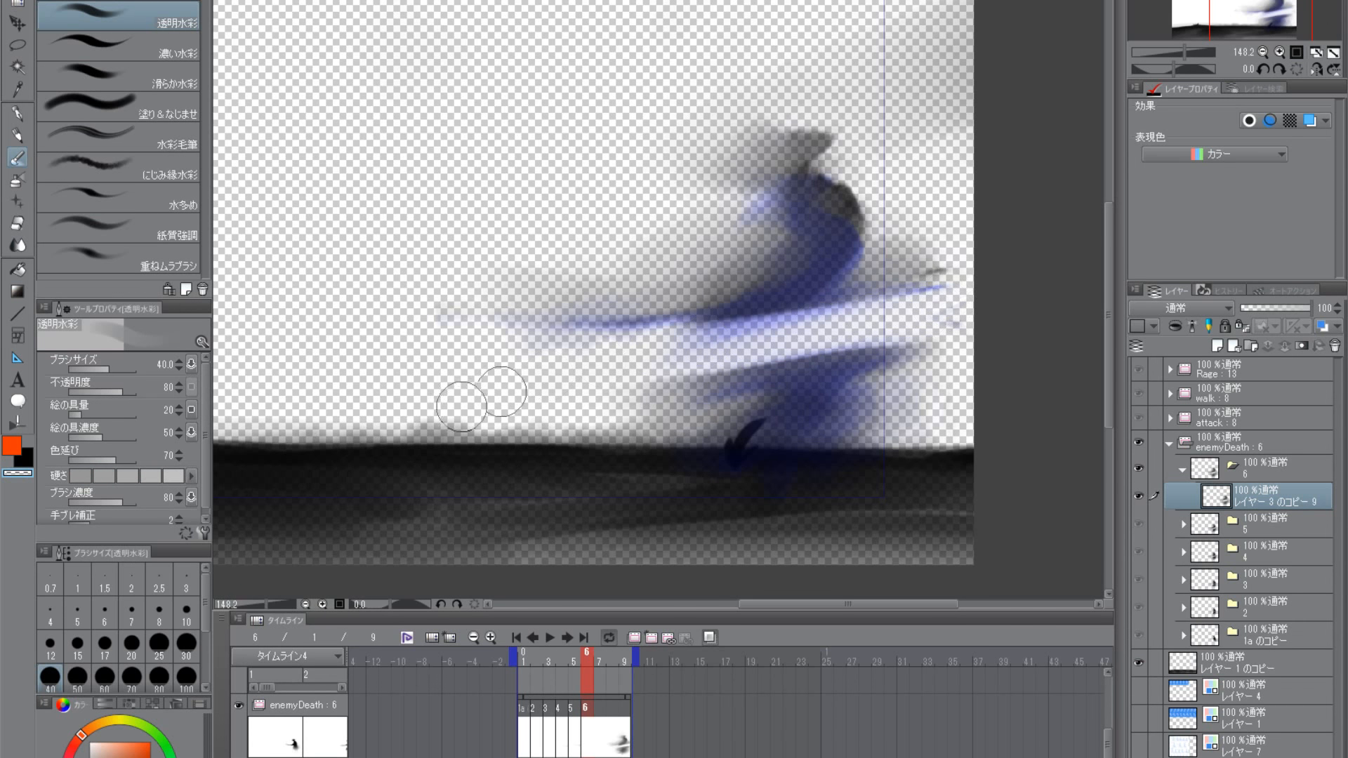
drag(926, 309, 430, 412)
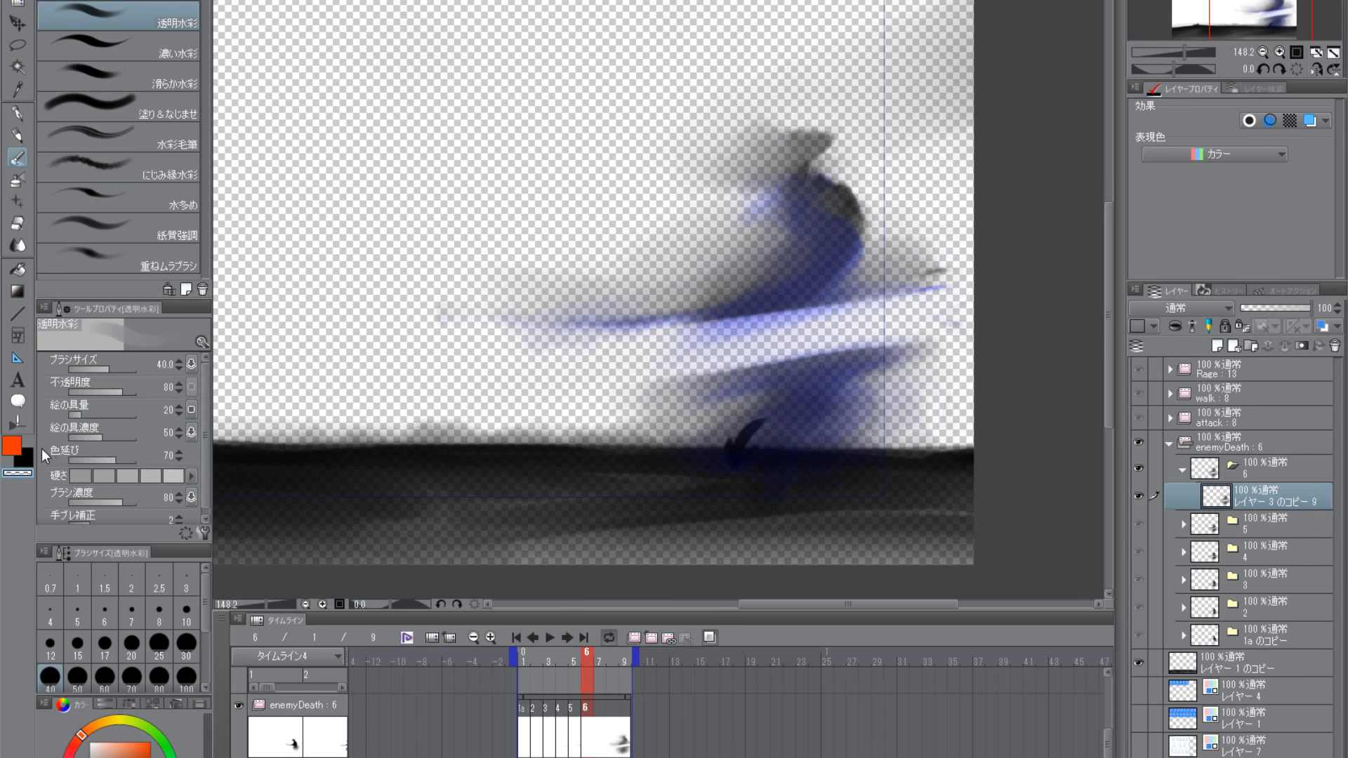
- Darken the upper body's cut edge in black with the 透明水彩 brush at size 17
key(c)
key(bracketleft)
key(bracketleft)
key(bracketleft)
key(bracketleft)
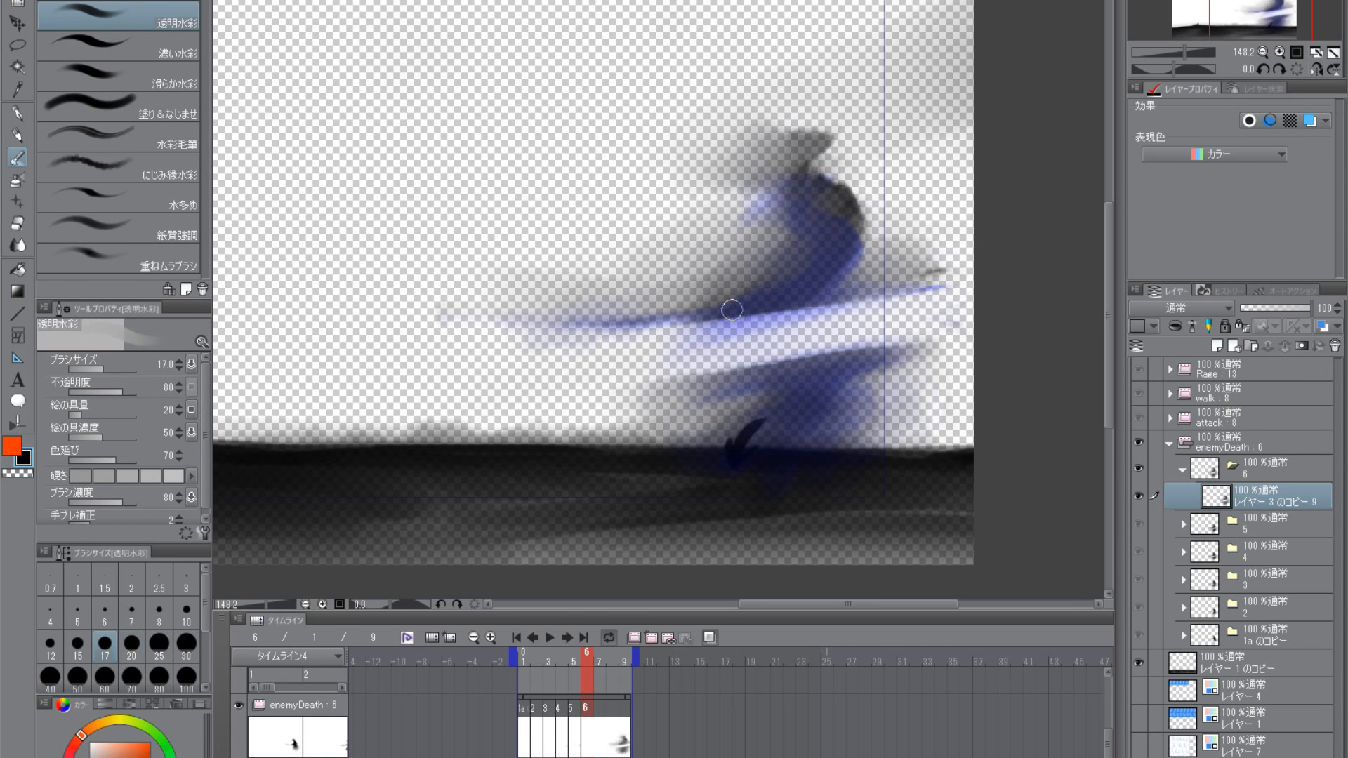
drag(692, 318, 871, 288)
drag(762, 310, 950, 282)
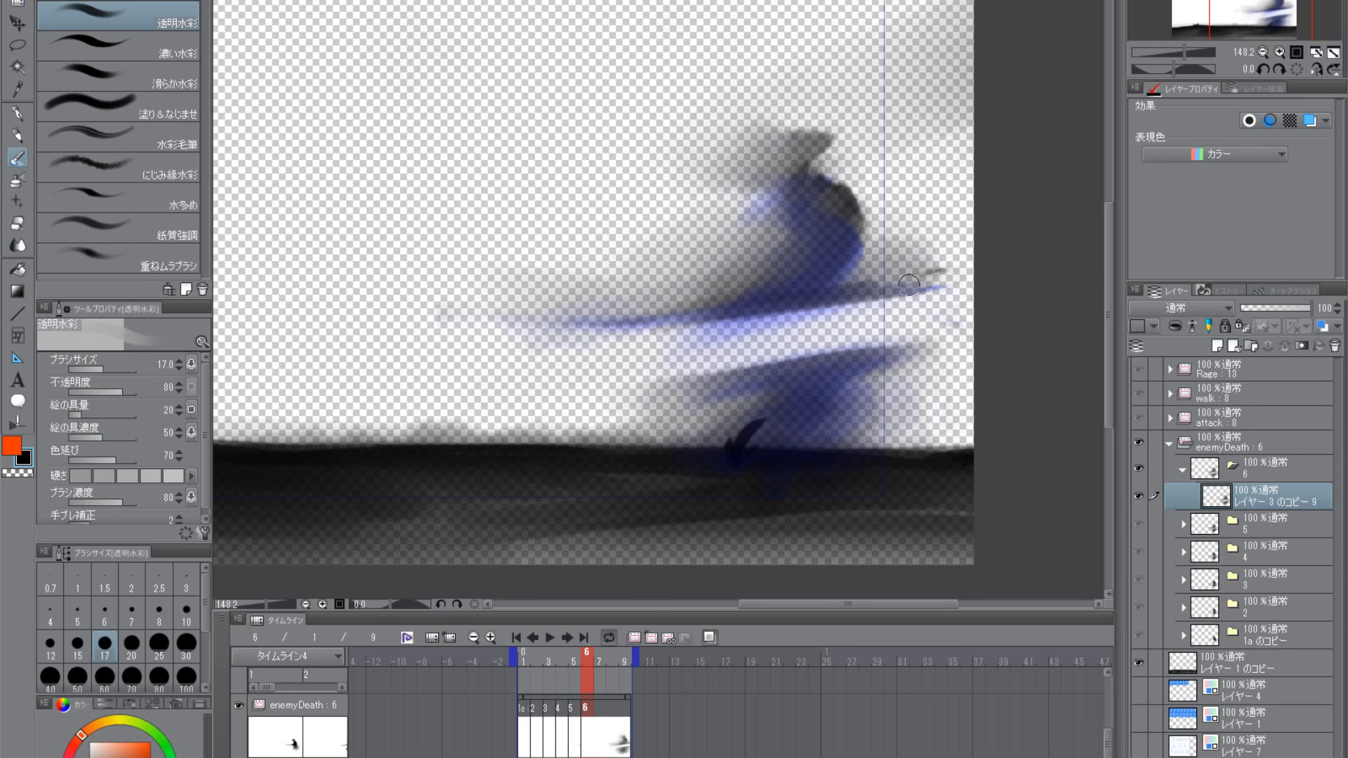
- Enlarge the black brush to size 30 and shade the base of the torso and the shoulders
key(bracketright)
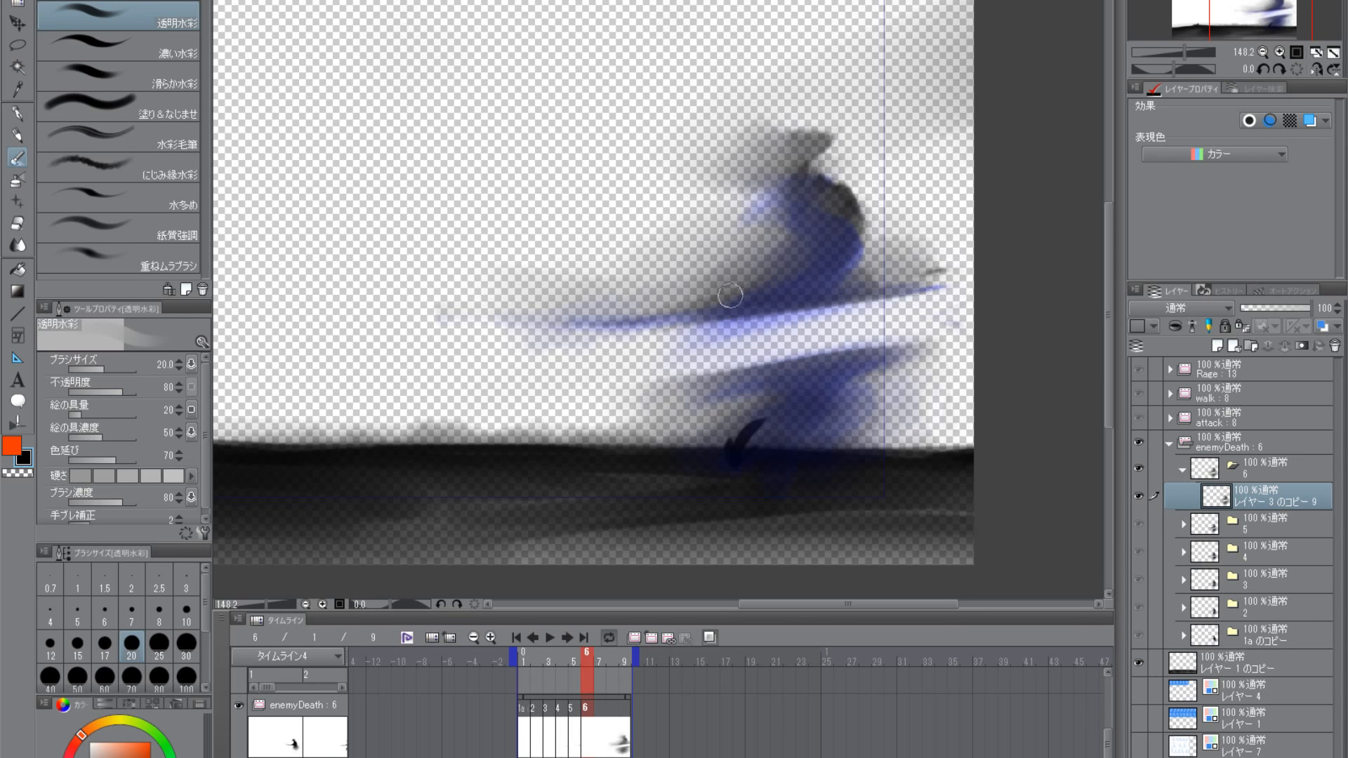
key(bracketright)
key(bracketright)
mouse_move(739, 302)
mouse_down()
mouse_move(698, 303)
mouse_move(746, 291)
mouse_up()
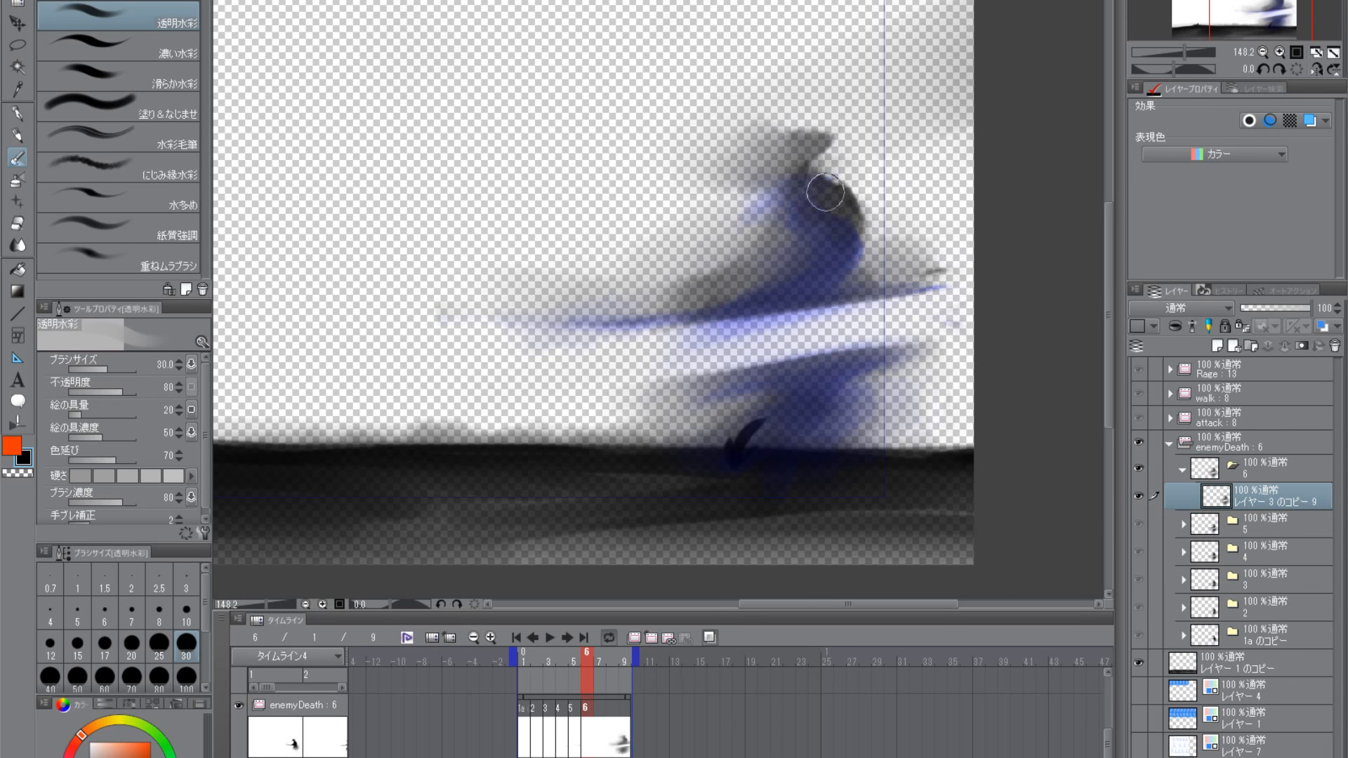
drag(828, 191, 799, 188)
drag(888, 233, 888, 307)
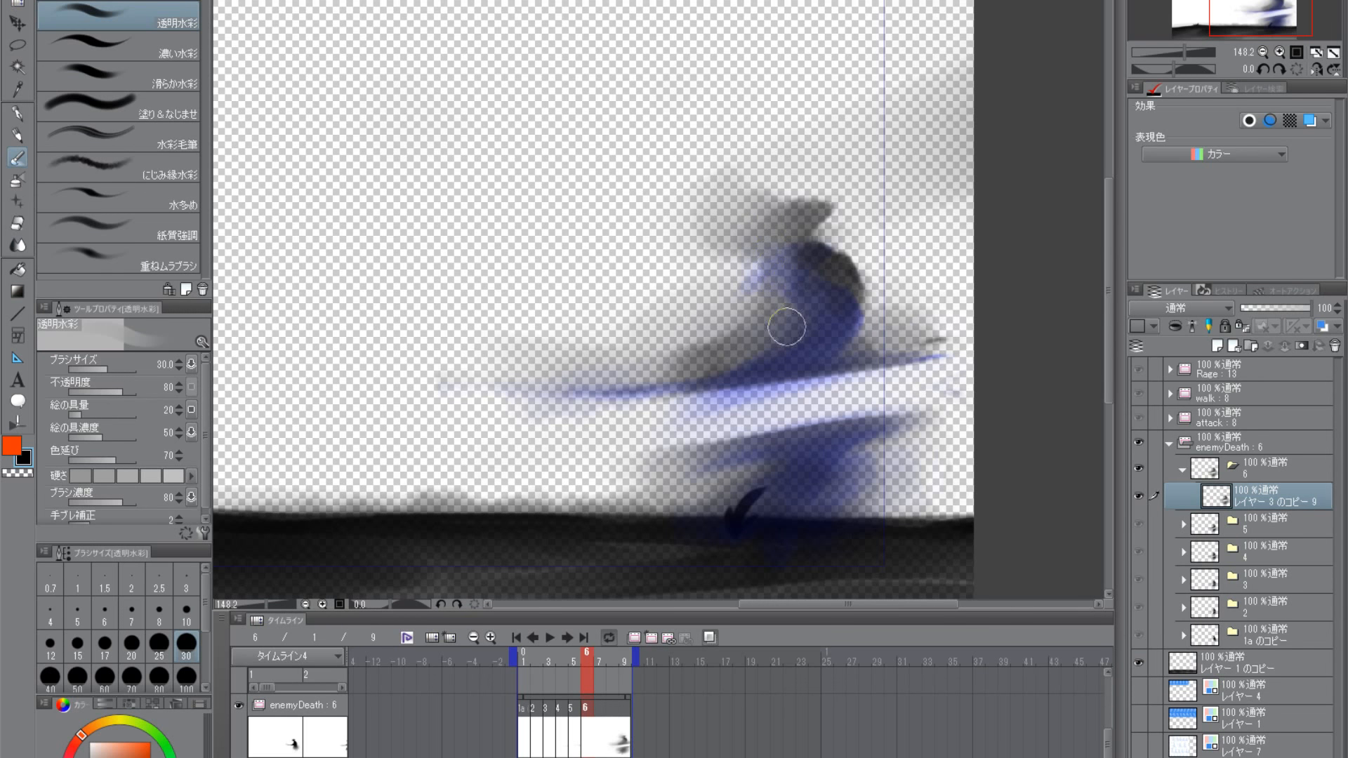
- Erase the black around the foot and lower legs at ground level using the transparent colour with an enlarged brush
drag(885, 367, 913, 259)
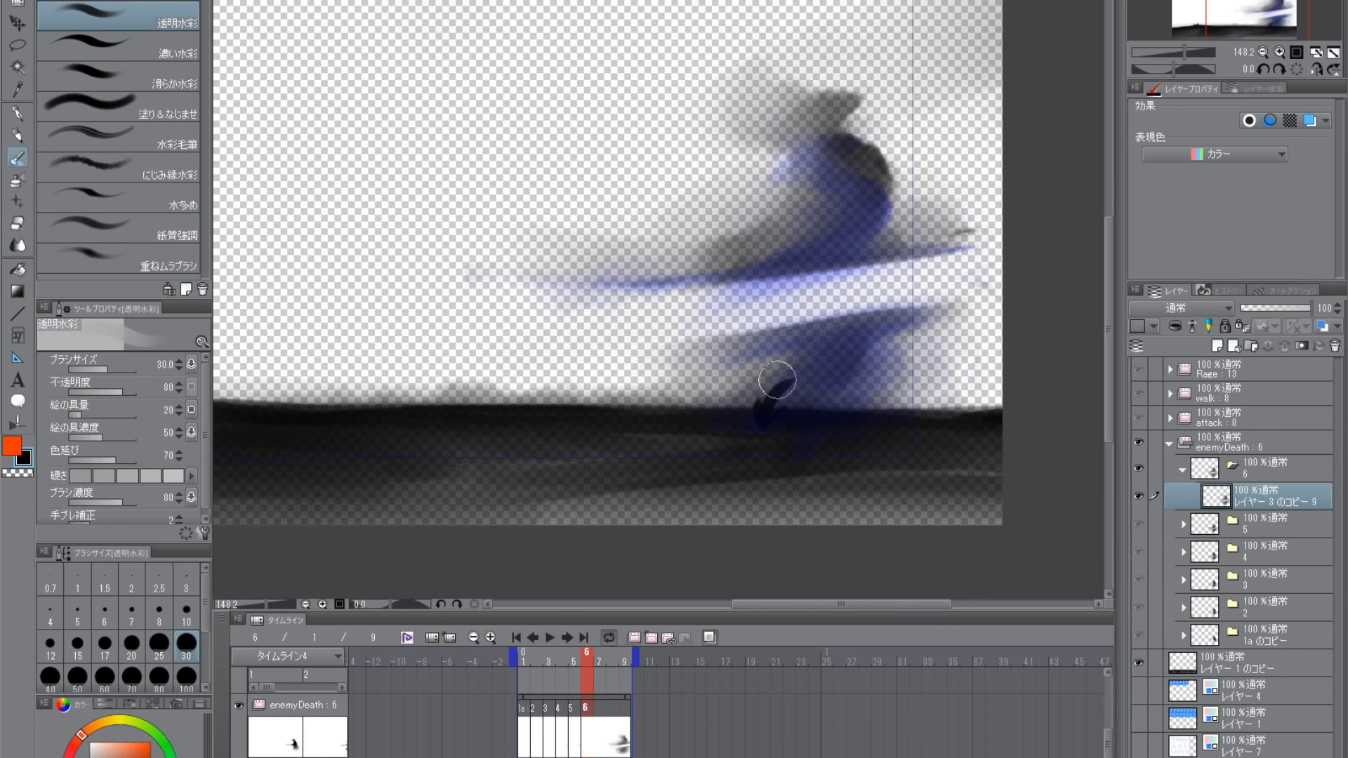
click(25, 471)
key(bracketright)
key(bracketright)
key(bracketright)
key(bracketright)
key(bracketright)
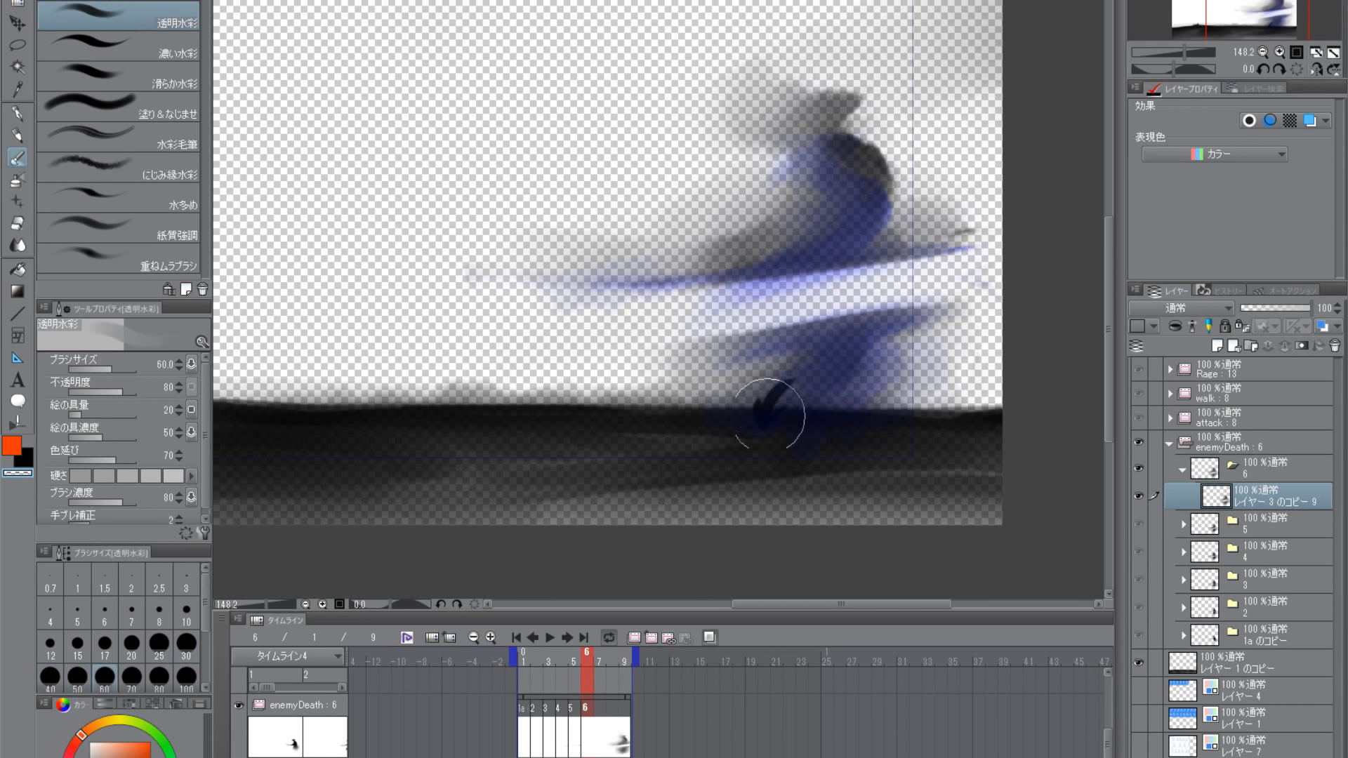
drag(746, 407, 692, 423)
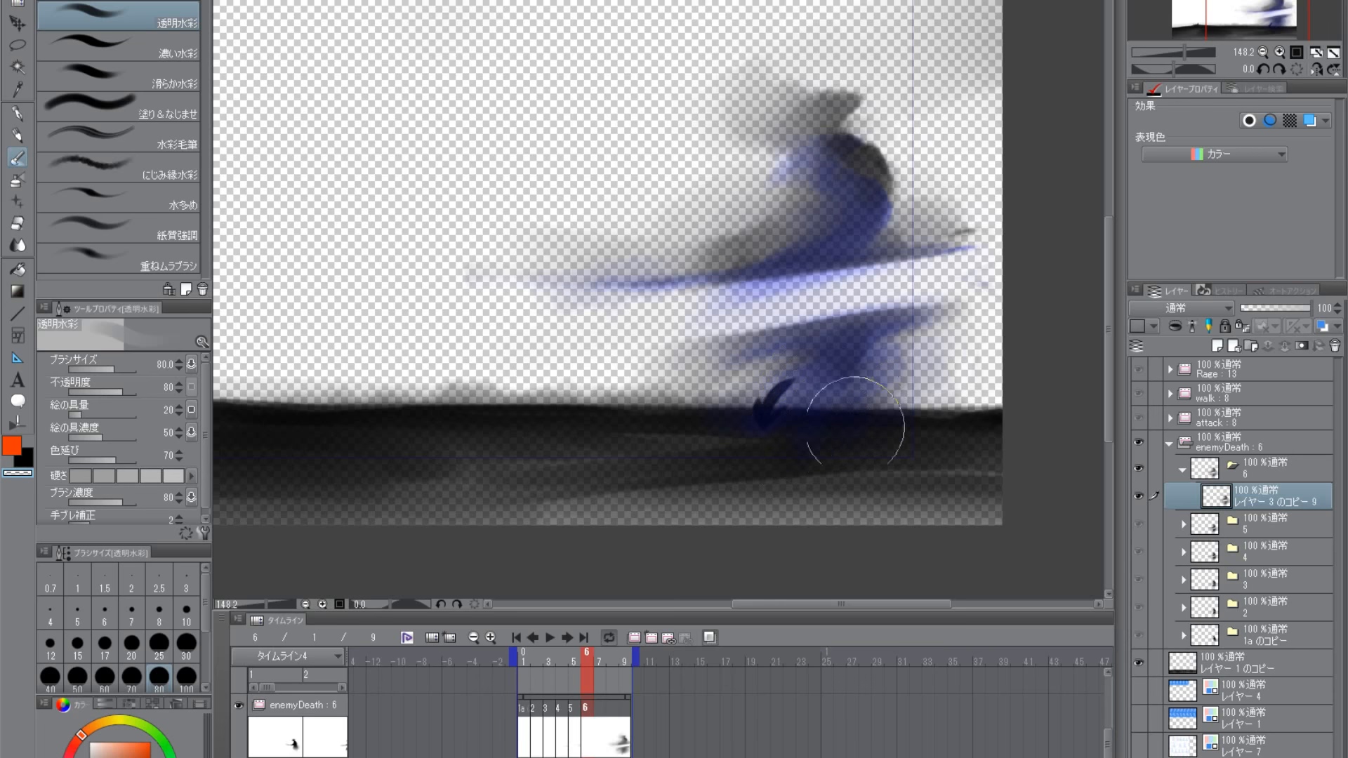
- Fade the dark streak behind the body, the haze in front of the torso and the back with size 80 transparent strokes
drag(993, 218, 948, 219)
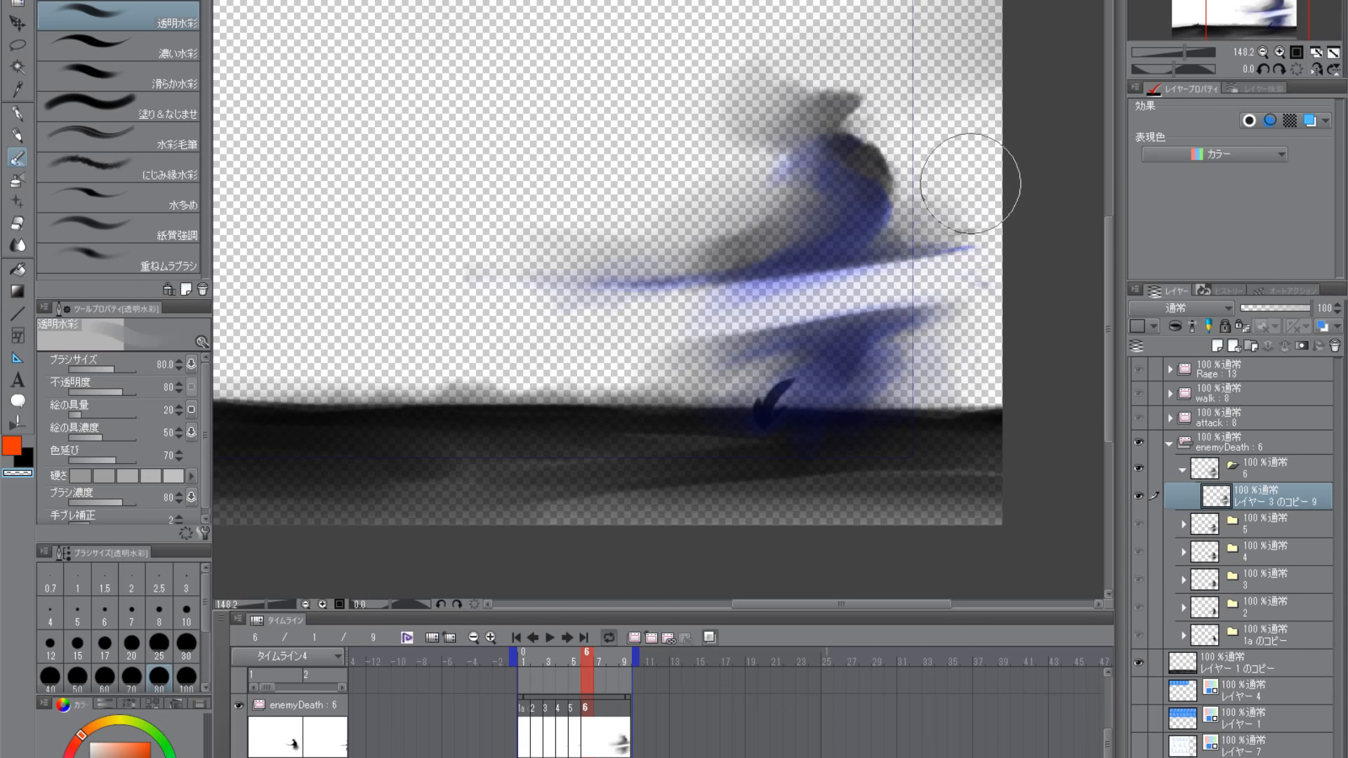
drag(931, 138, 912, 237)
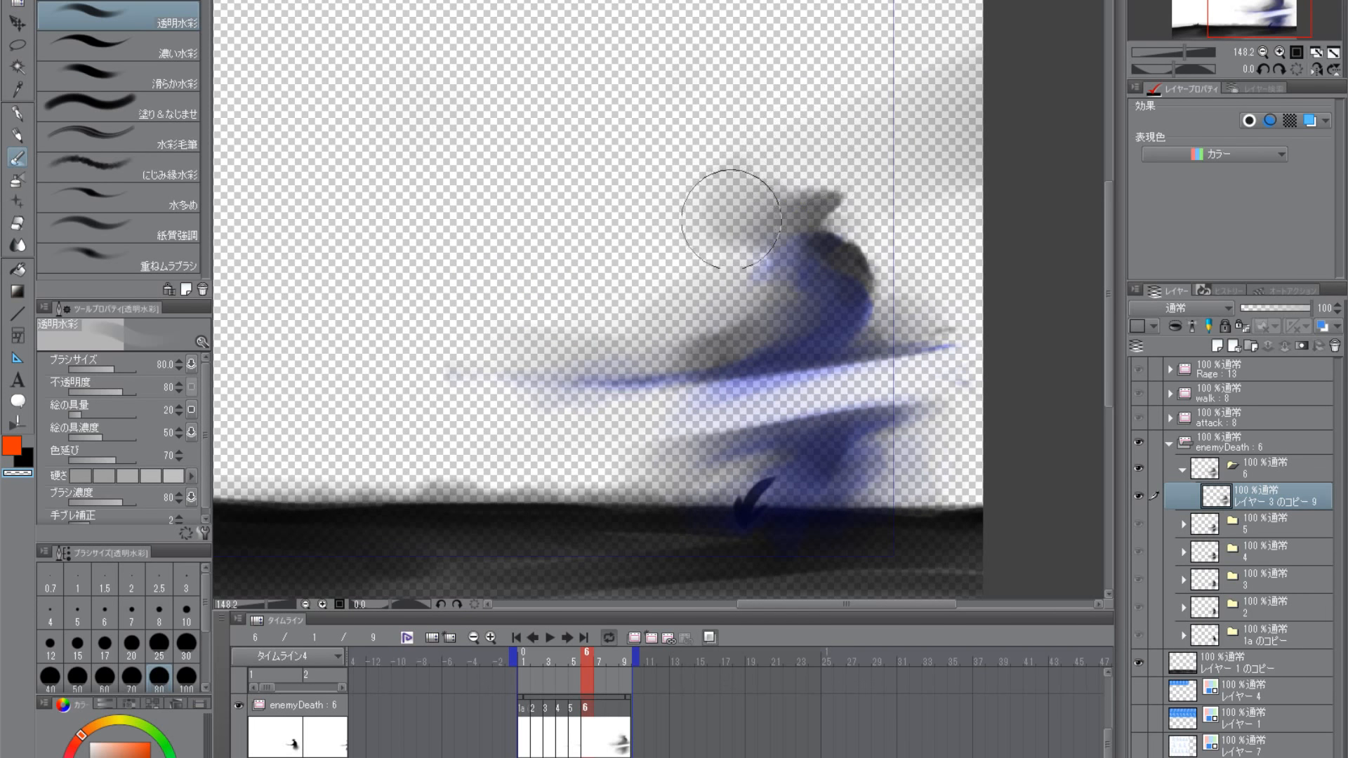
mouse_move(743, 284)
mouse_down()
mouse_move(778, 296)
mouse_move(691, 338)
mouse_up()
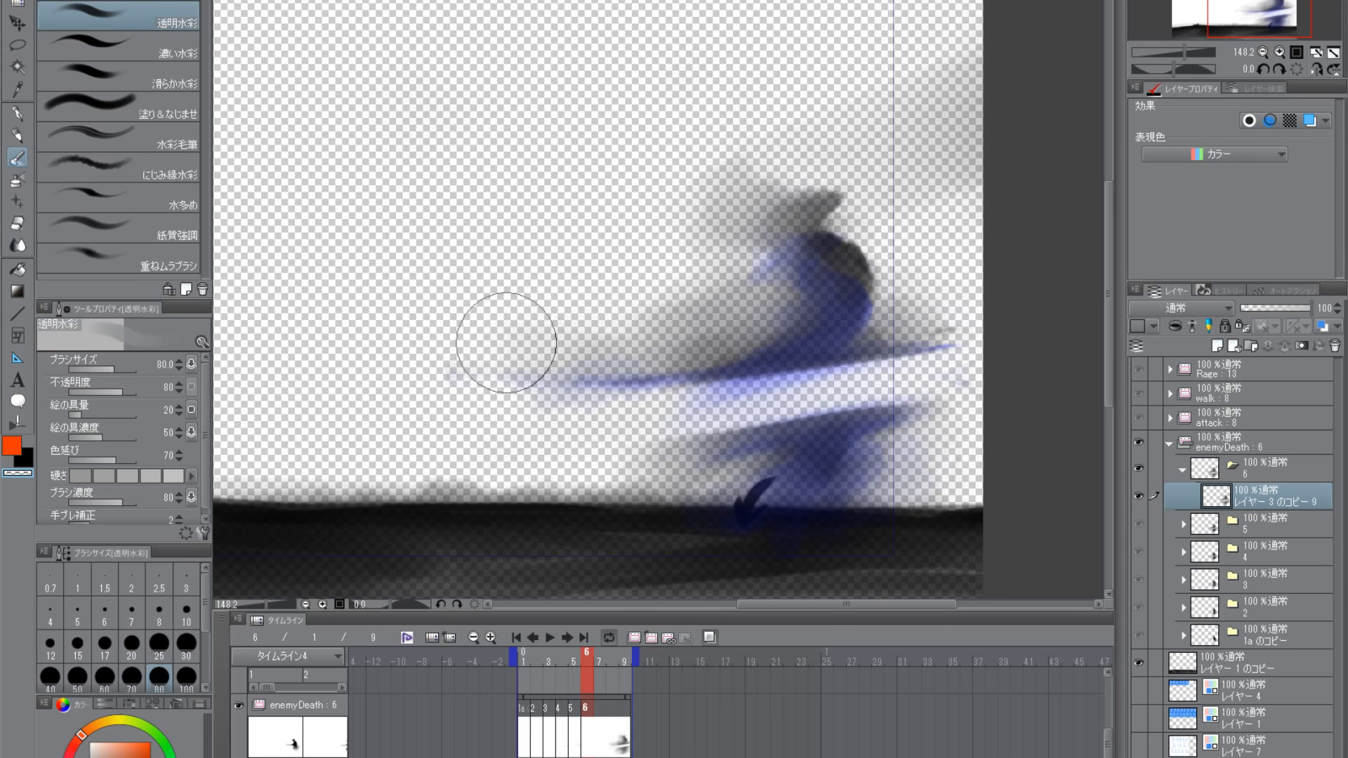
drag(896, 388, 834, 312)
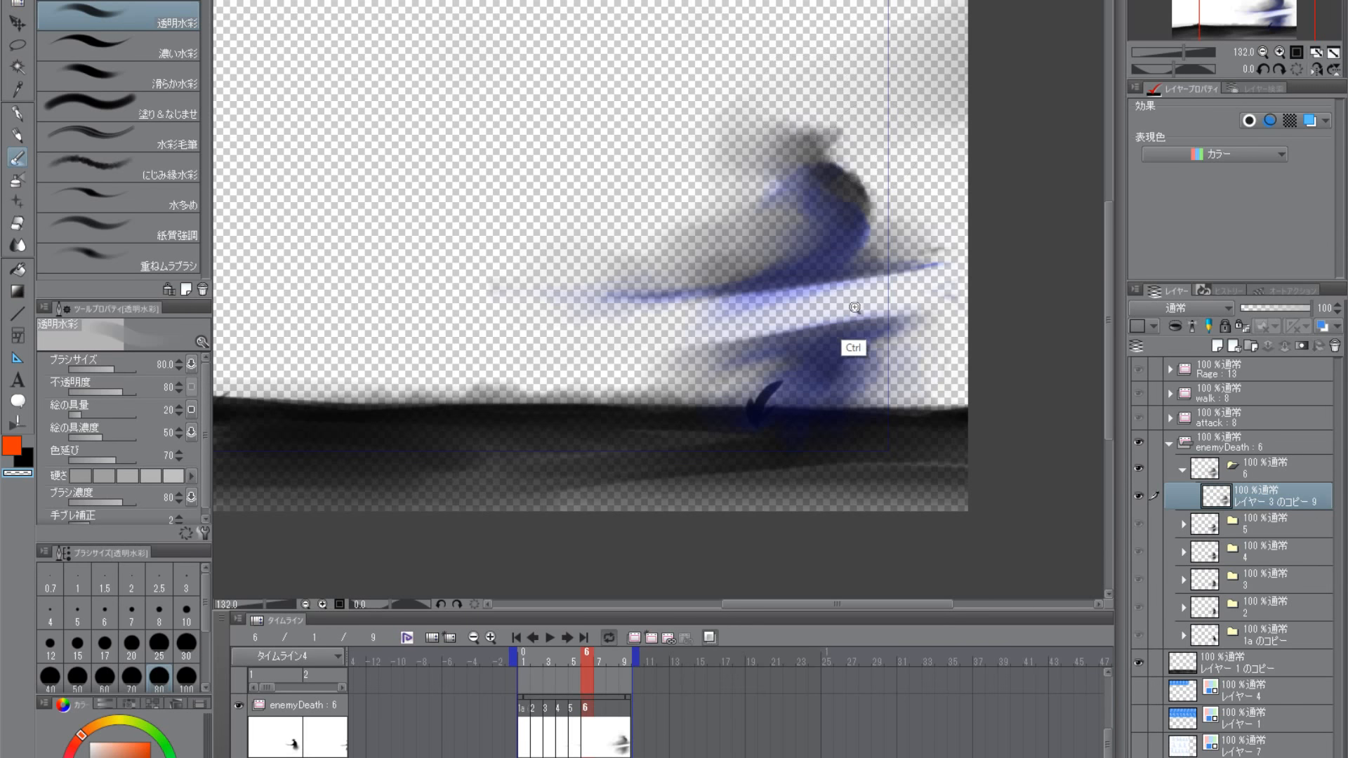
drag(852, 349, 844, 360)
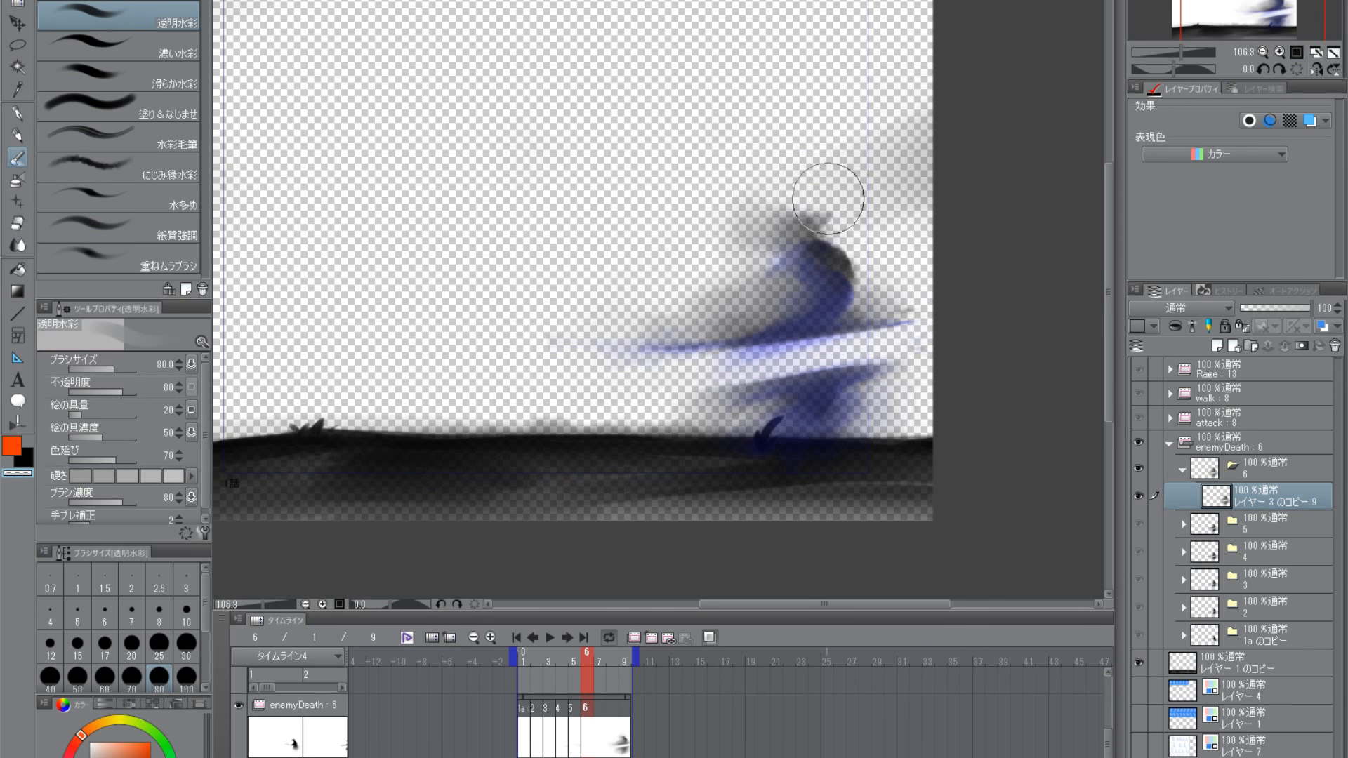
mouse_move(858, 279)
mouse_down()
mouse_move(854, 250)
mouse_move(782, 270)
mouse_move(776, 242)
mouse_up()
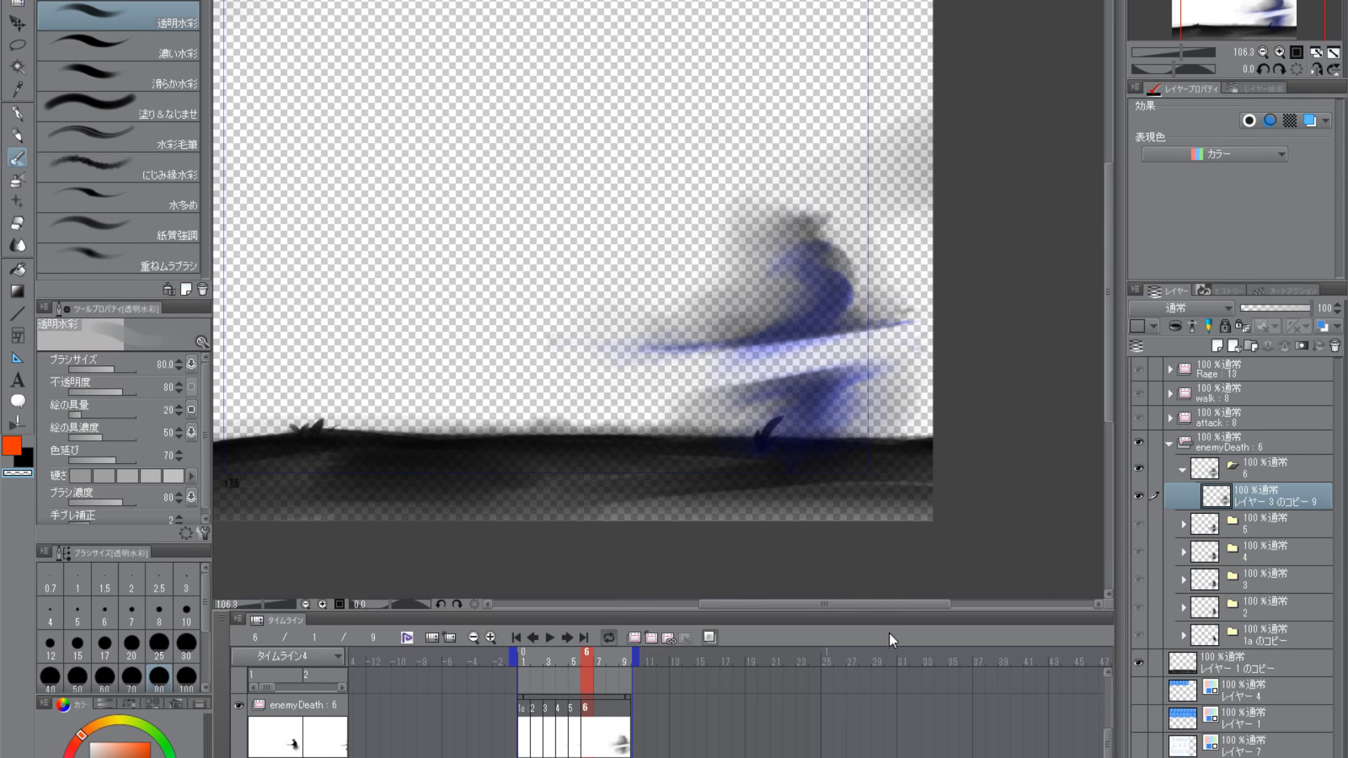
- Turn off the onion skin and fade frame 6's slash edges between the two halves with transparent strokes, reducing the brush to size 60
click(710, 638)
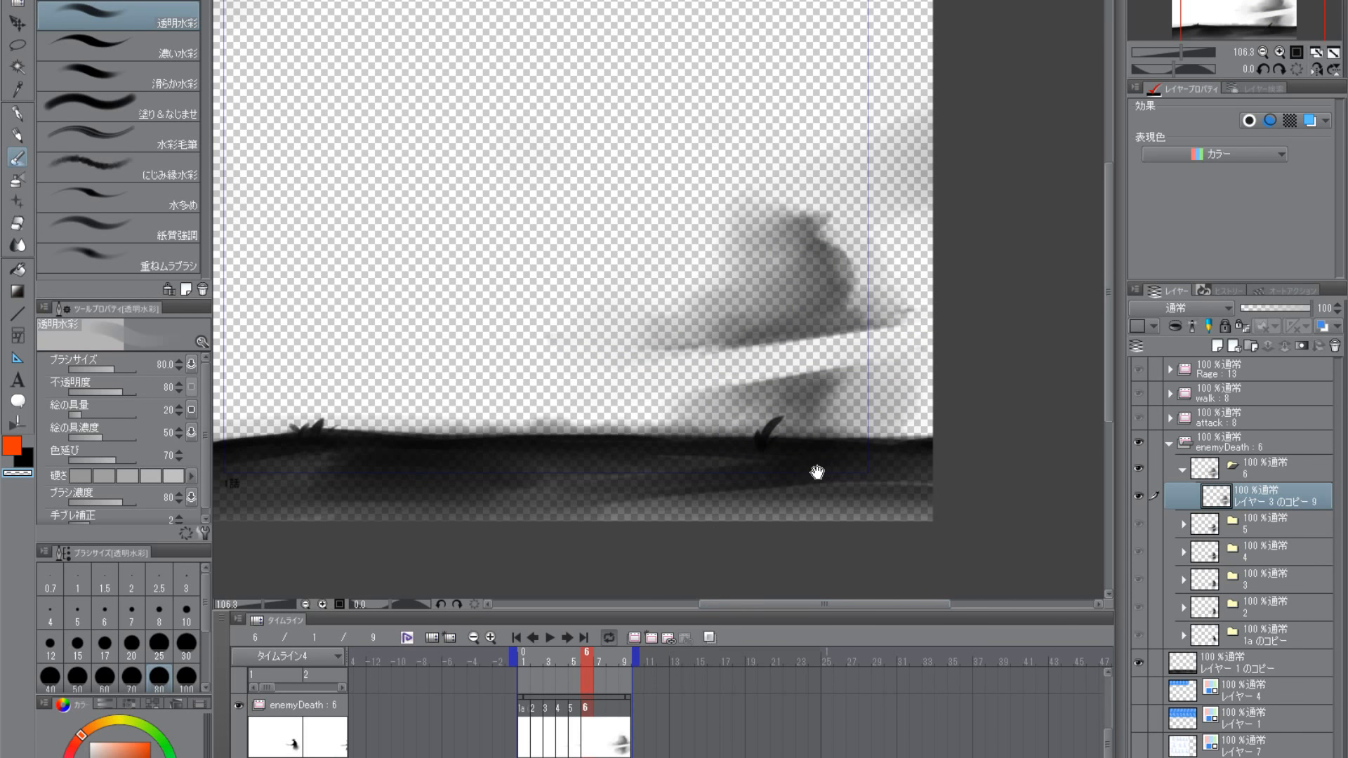
drag(817, 472, 835, 441)
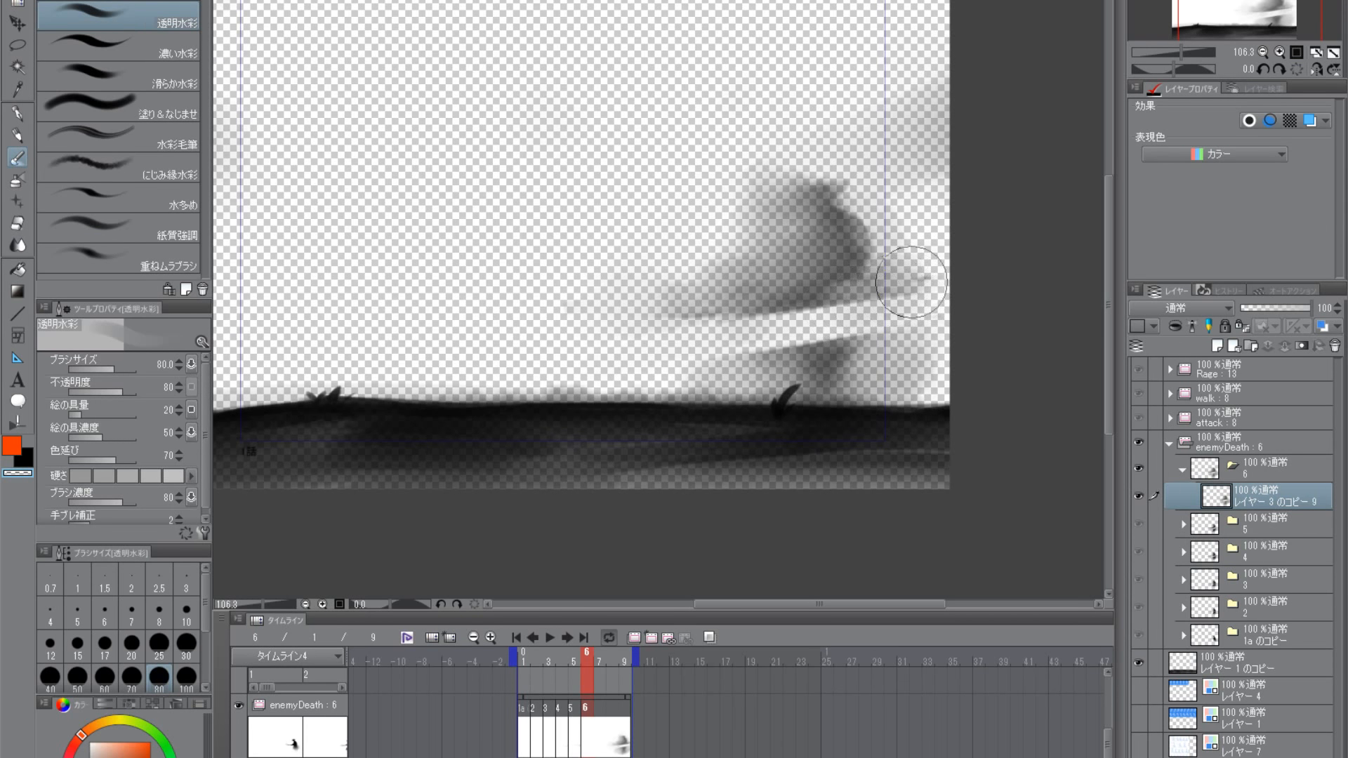
drag(807, 486, 844, 371)
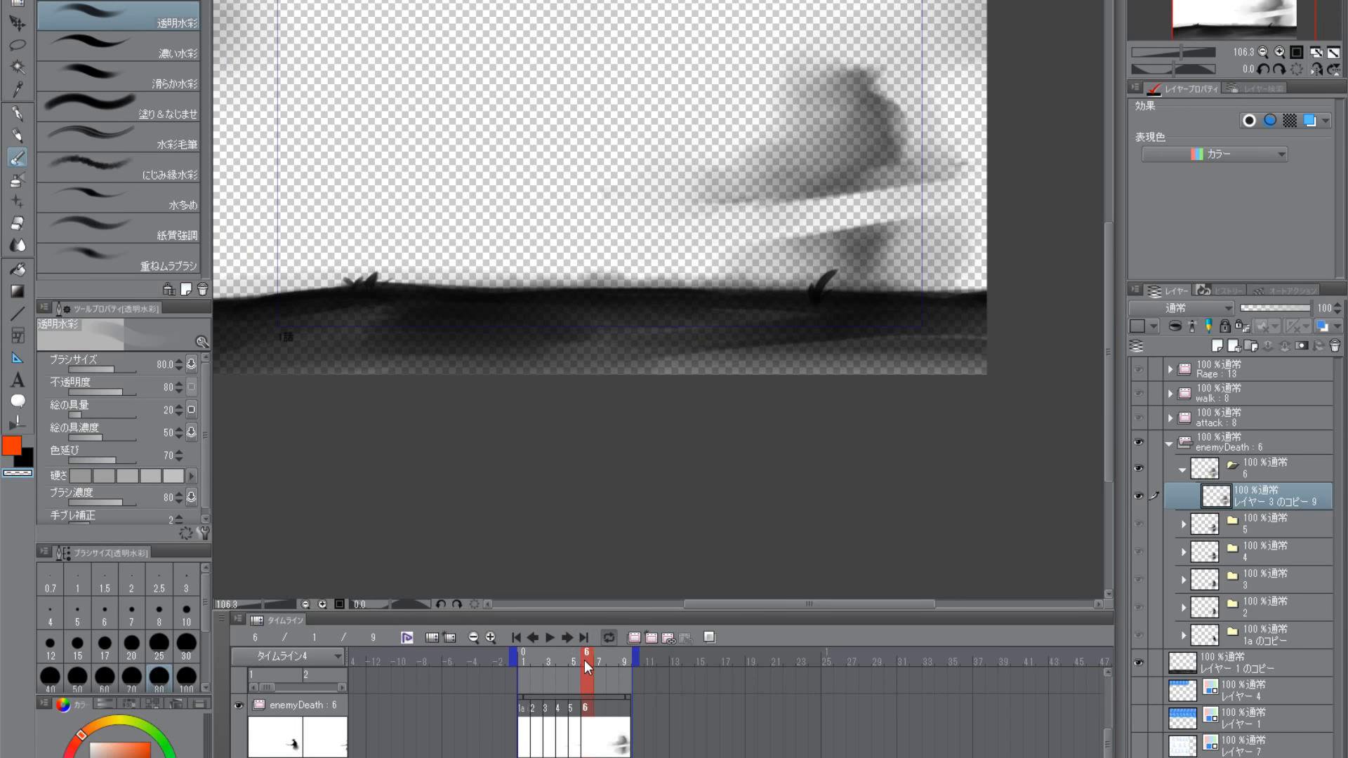
mouse_move(584, 660)
mouse_down()
mouse_move(515, 654)
mouse_move(604, 654)
mouse_up()
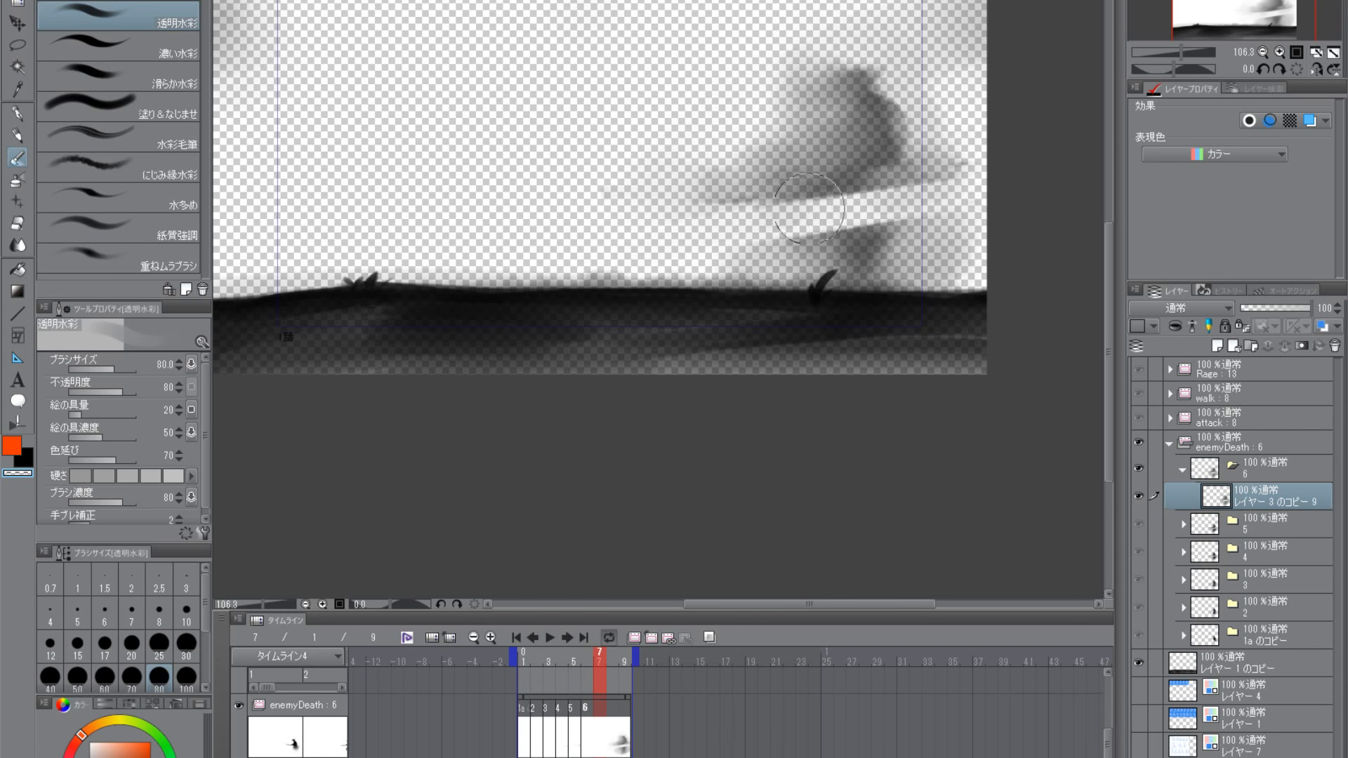
key(bracketleft)
key(bracketleft)
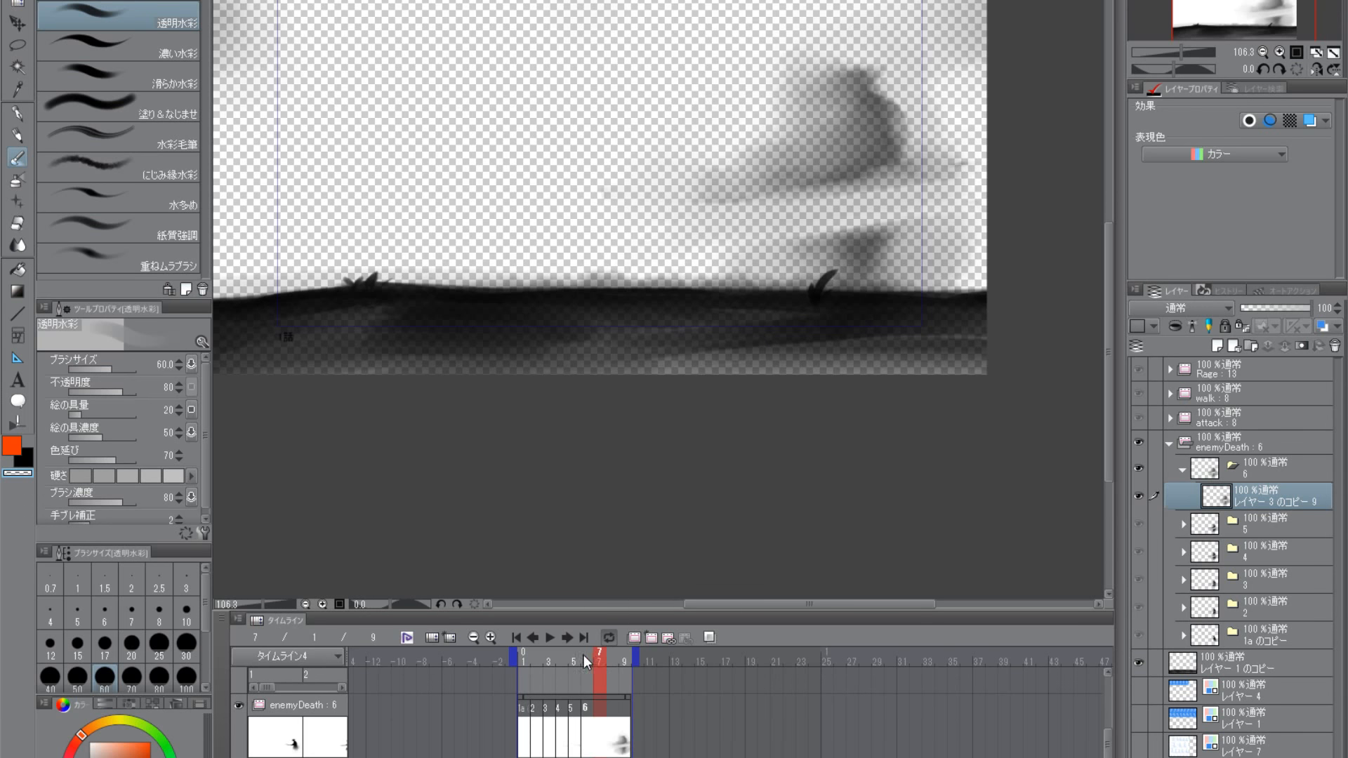
- Return to frame 6 and fade the remaining streak behind the upper body with transparent strokes at sizes 80 and 50
mouse_move(586, 662)
mouse_down()
mouse_move(533, 663)
mouse_move(613, 664)
mouse_move(525, 663)
mouse_move(588, 660)
mouse_up()
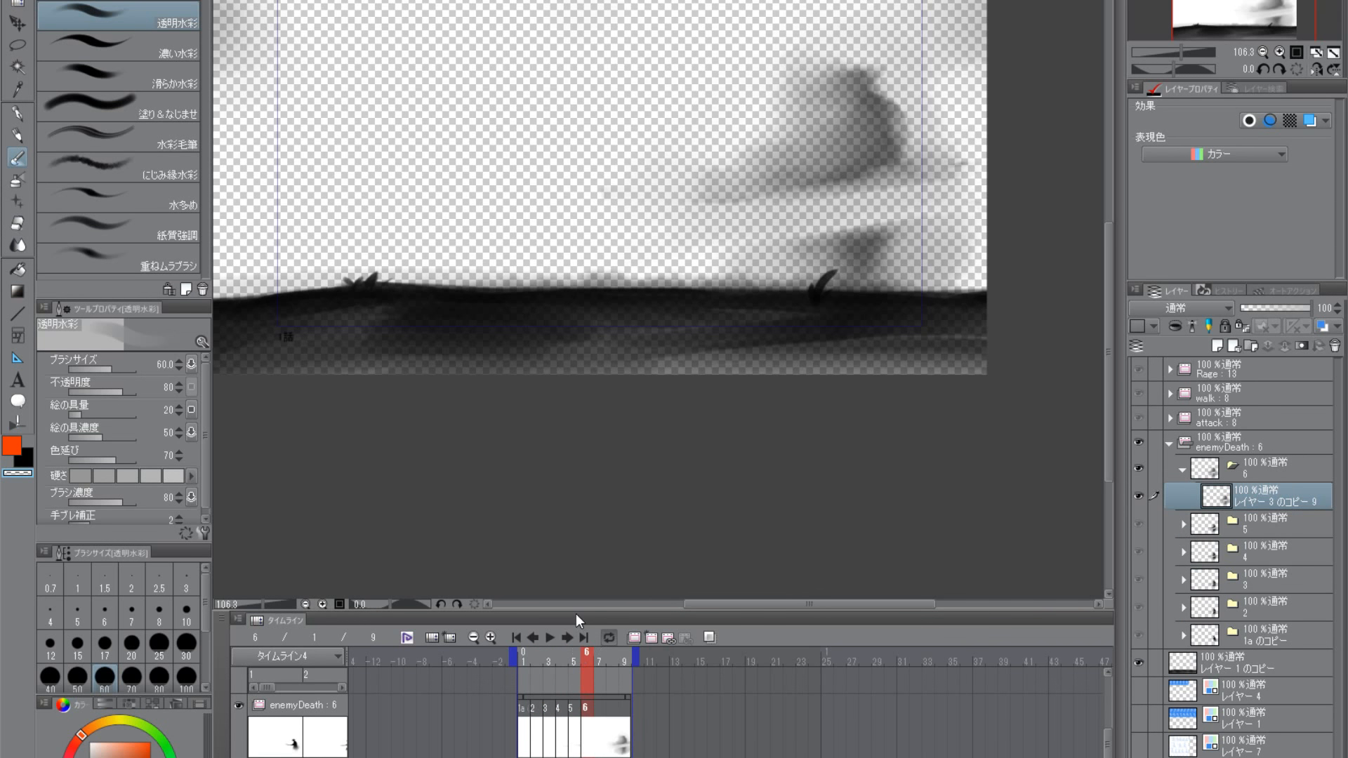
key(bracketright)
key(bracketright)
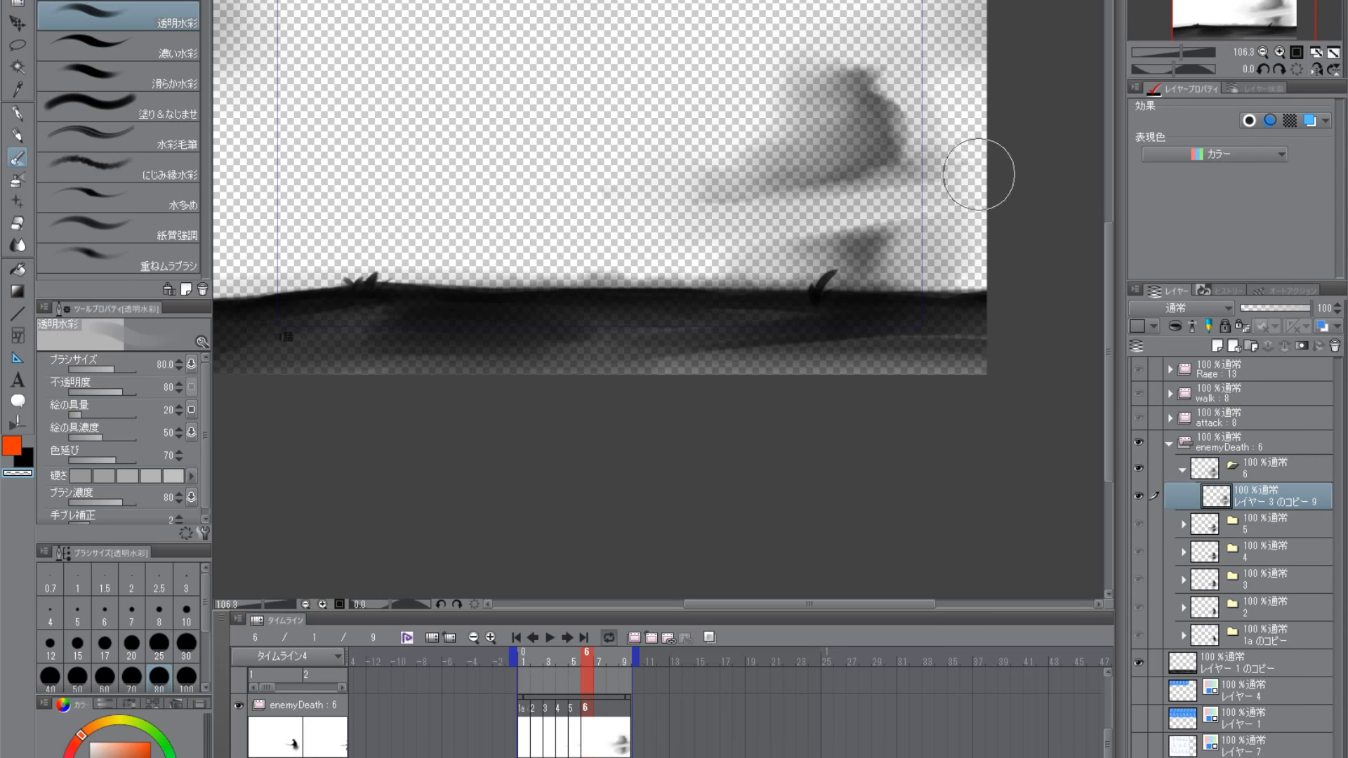
key(bracketleft)
key(bracketleft)
key(bracketleft)
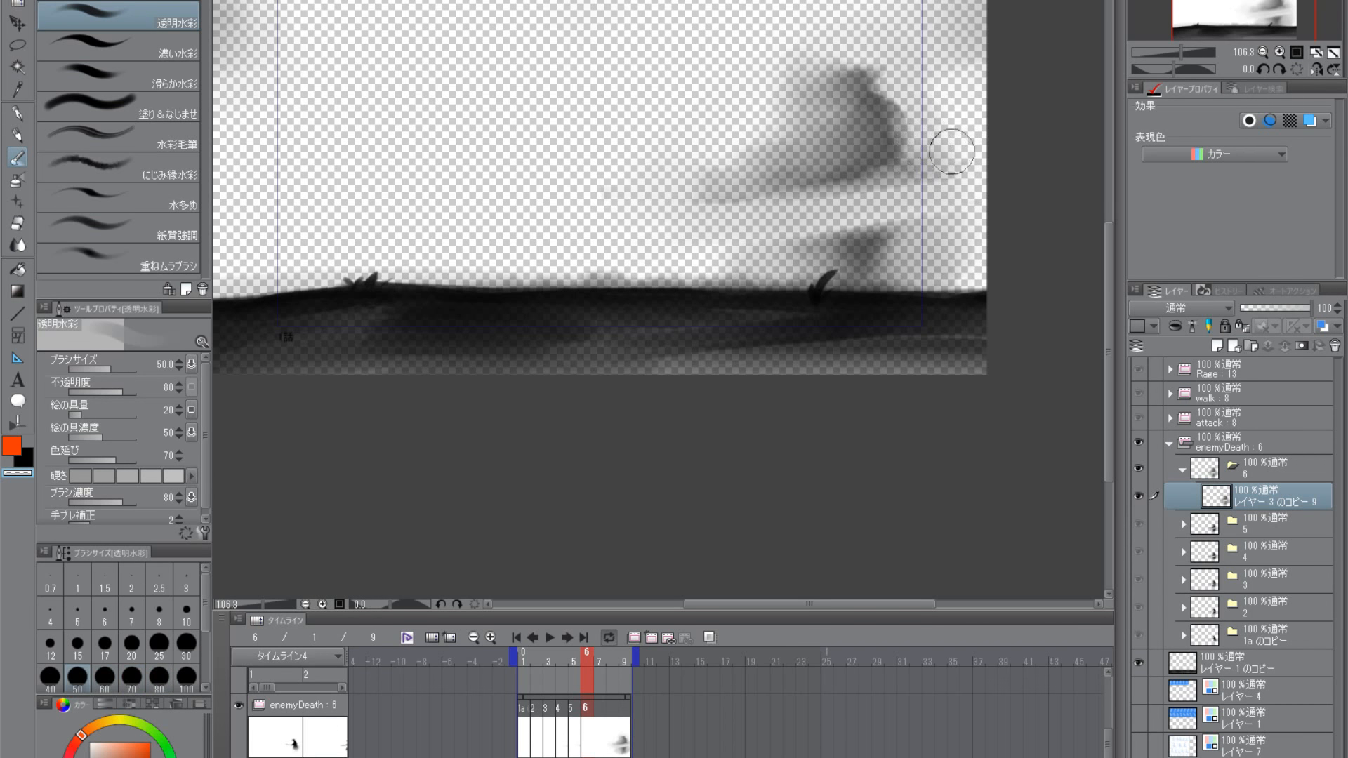
key(bracketright)
key(bracketright)
key(bracketright)
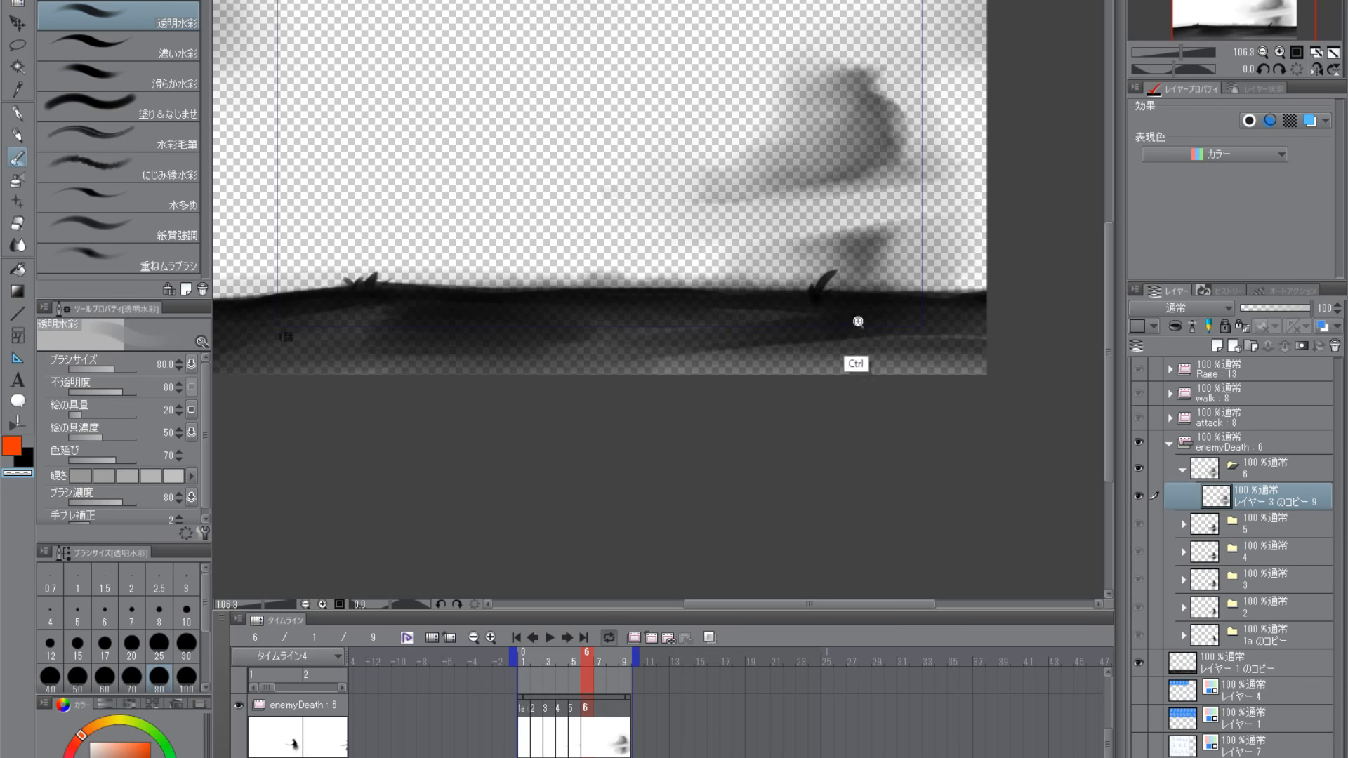
- Duplicate cel folder 6 within enemyDeath and assign the new cel 7 to frame 7 of the timeline
scroll(855, 358, down, 3)
mouse_move(587, 661)
mouse_down()
mouse_move(545, 660)
mouse_move(601, 663)
mouse_move(537, 660)
mouse_move(597, 665)
mouse_up()
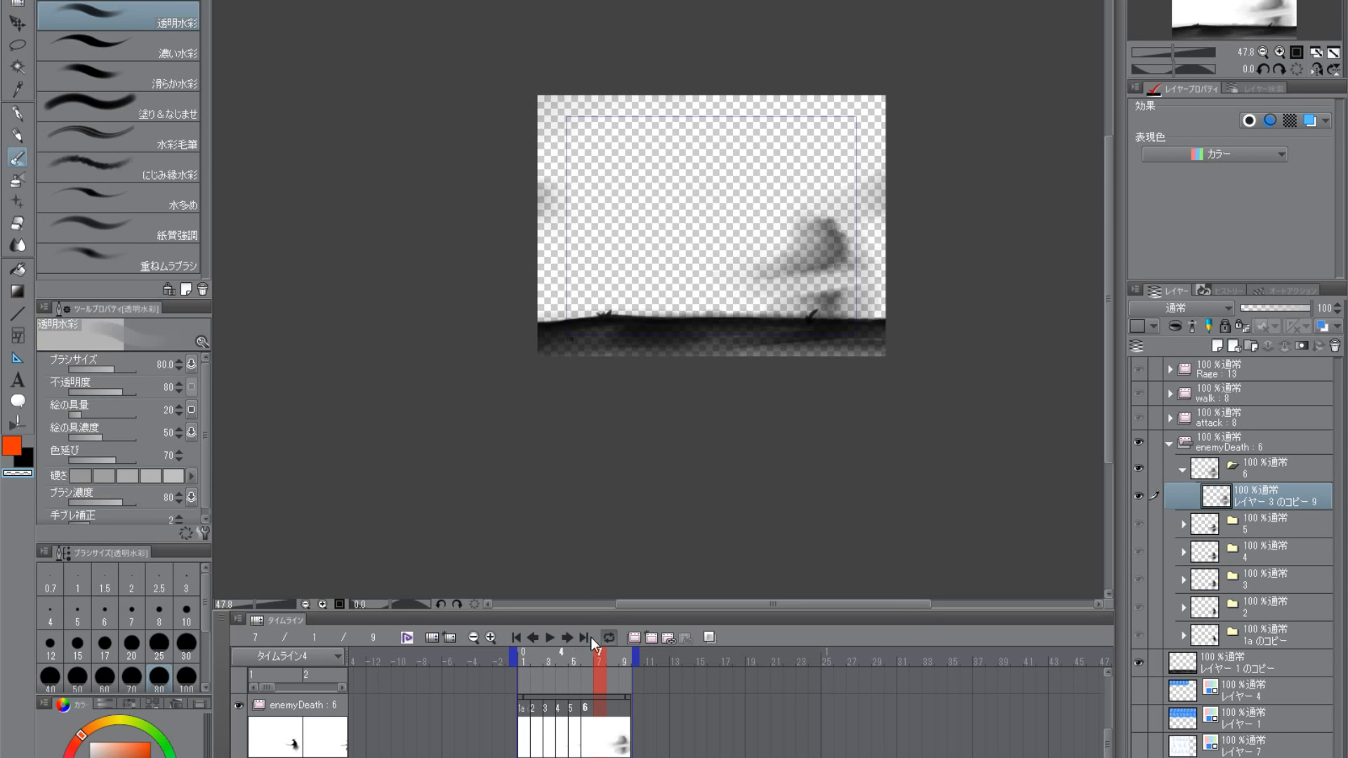
click(1181, 470)
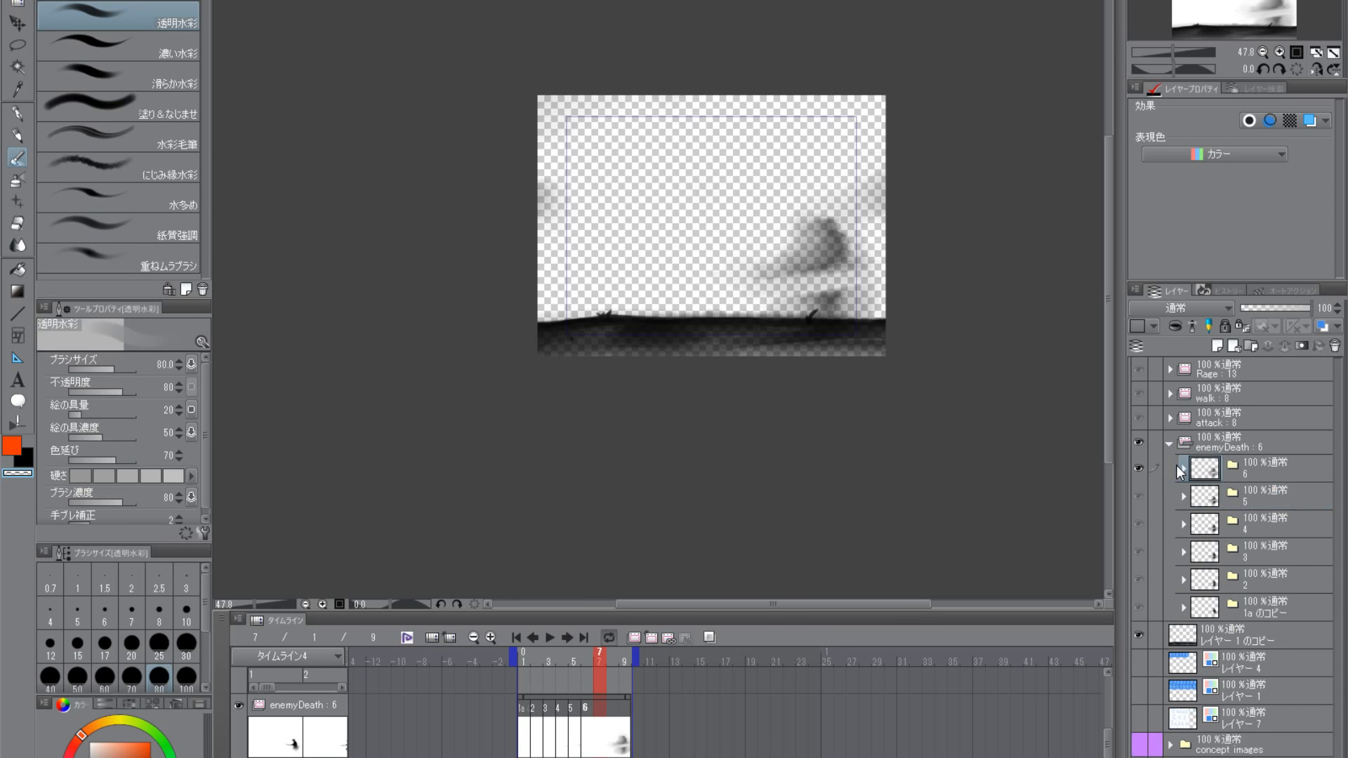
drag(1214, 477, 1216, 346)
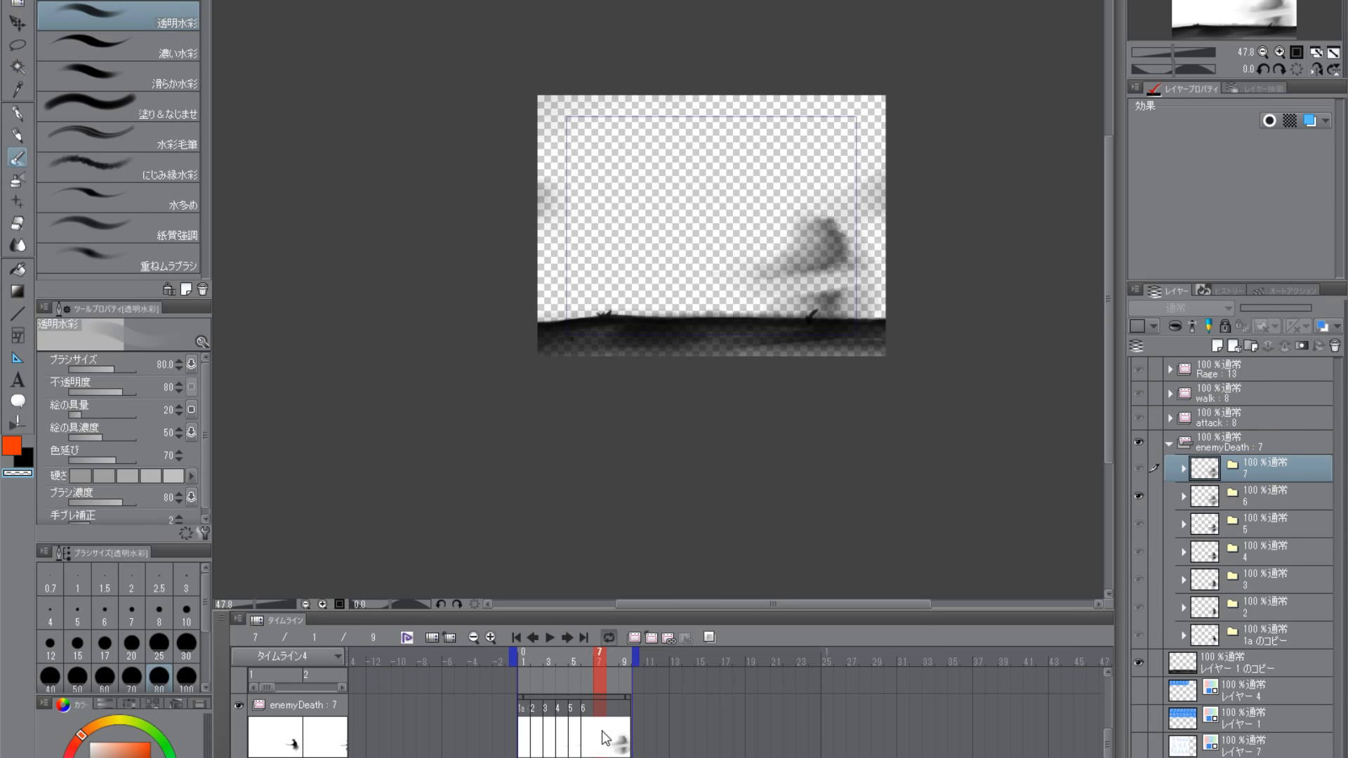
click(604, 738)
click(623, 655)
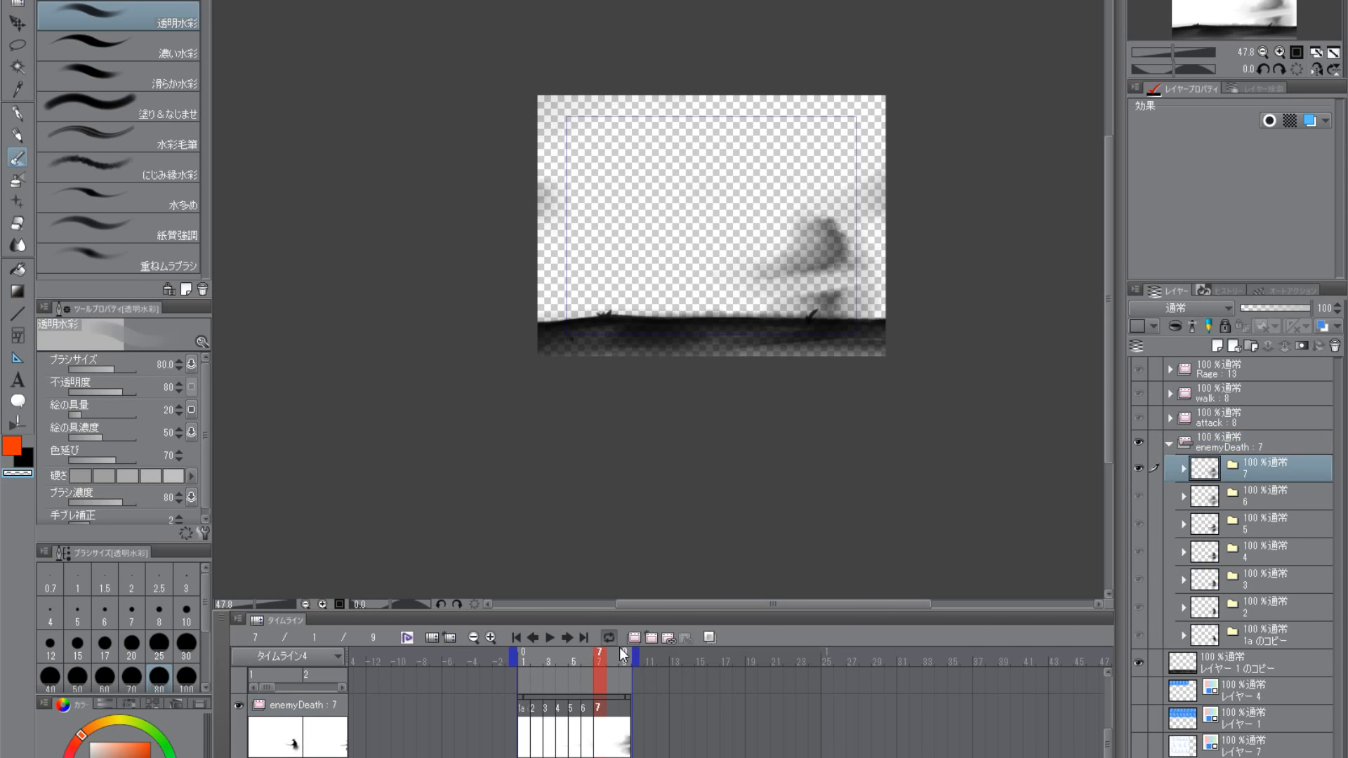
- Select the drawing layer inside cel 7 and spread the cut edges forward into haze with the 薄墨 brush at size 60
click(1184, 469)
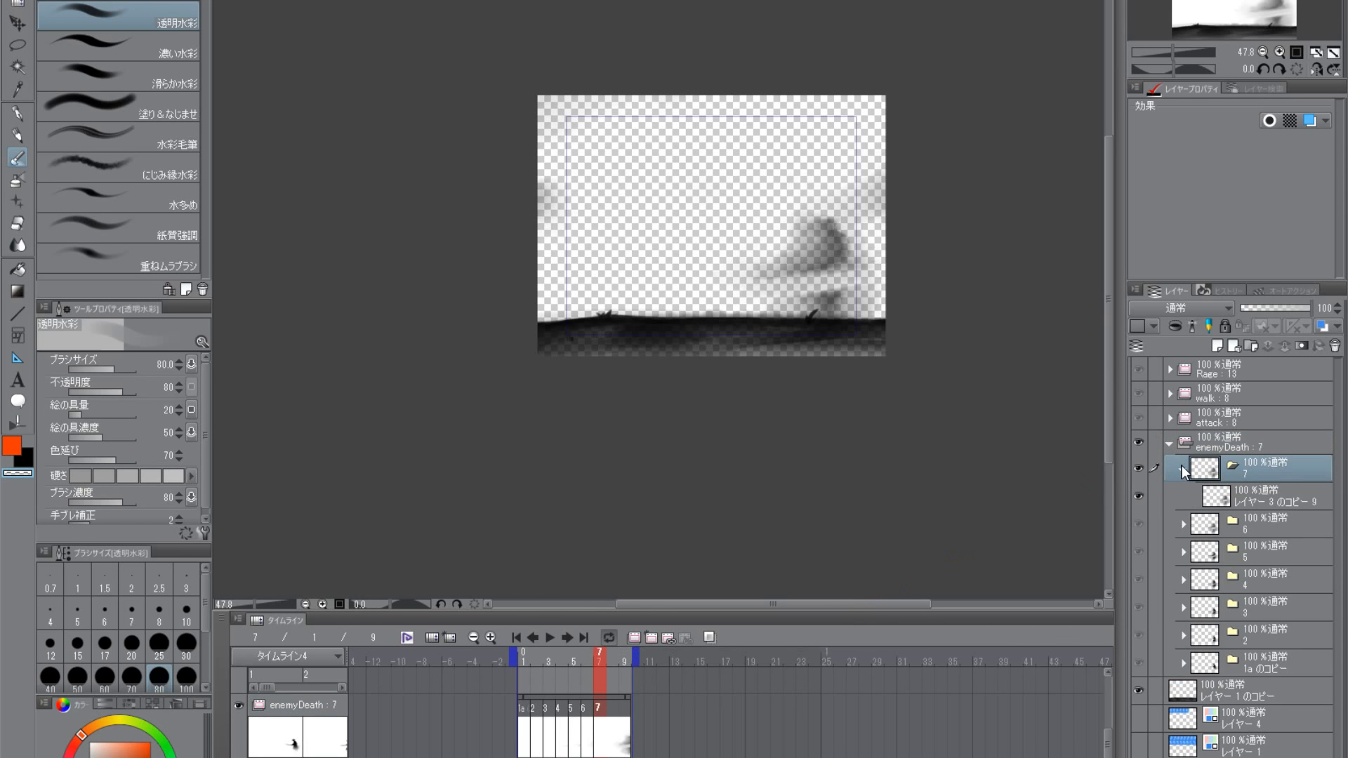
click(1222, 500)
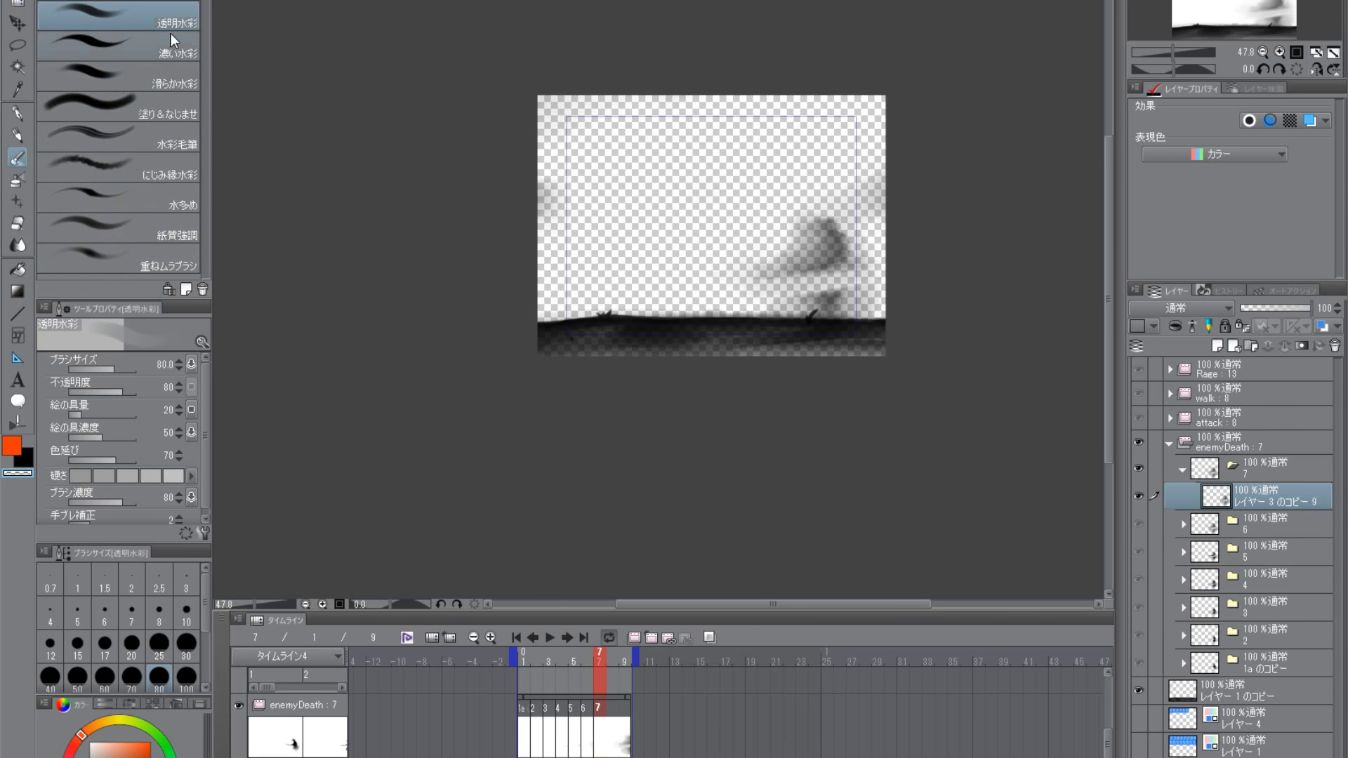
key(b)
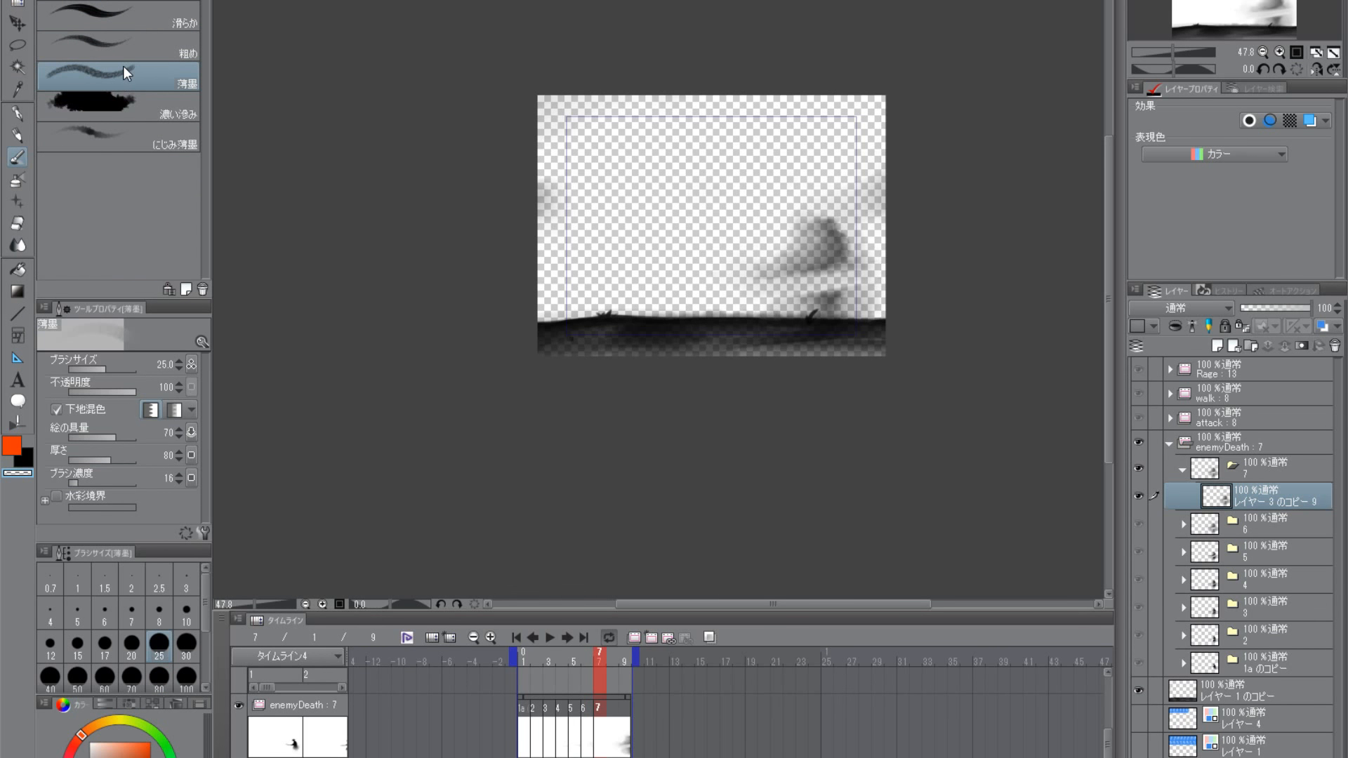
scroll(767, 340, up, 3)
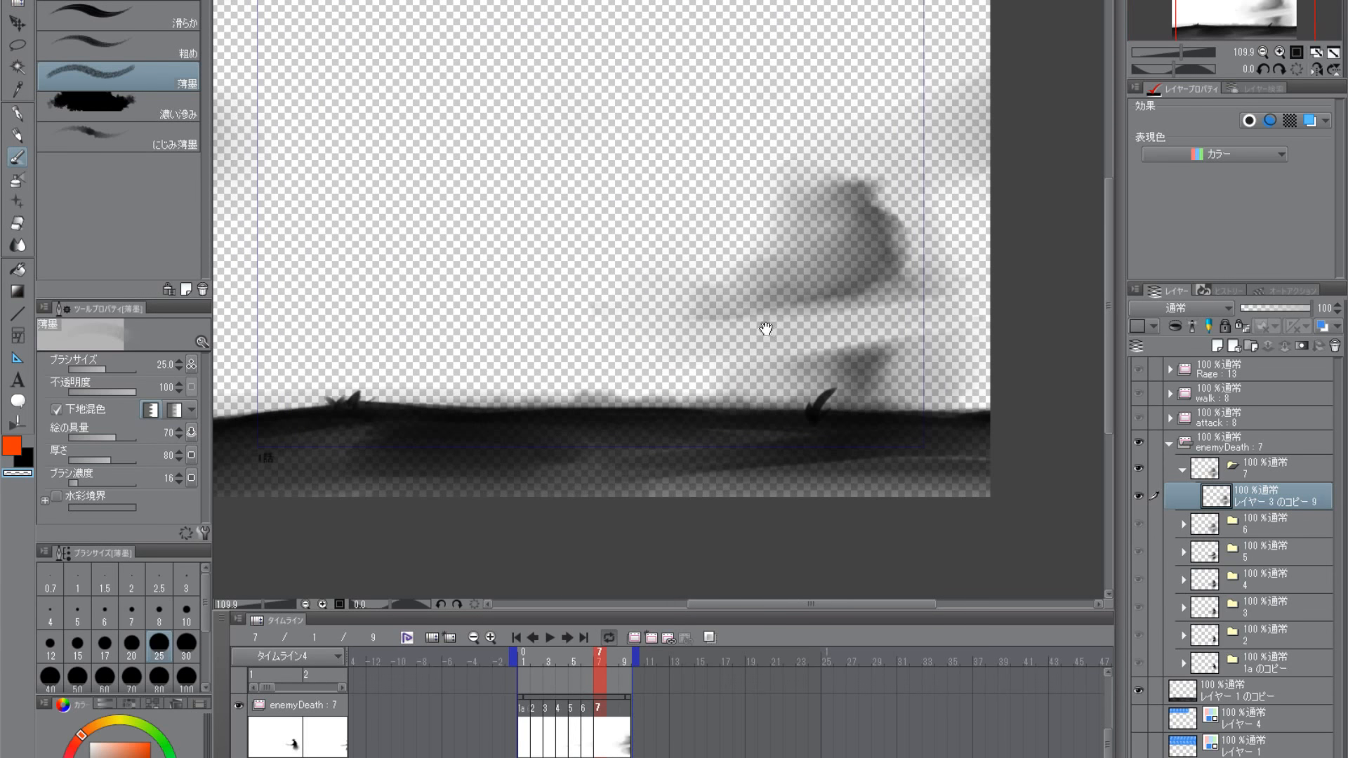
scroll(765, 329, up, 1)
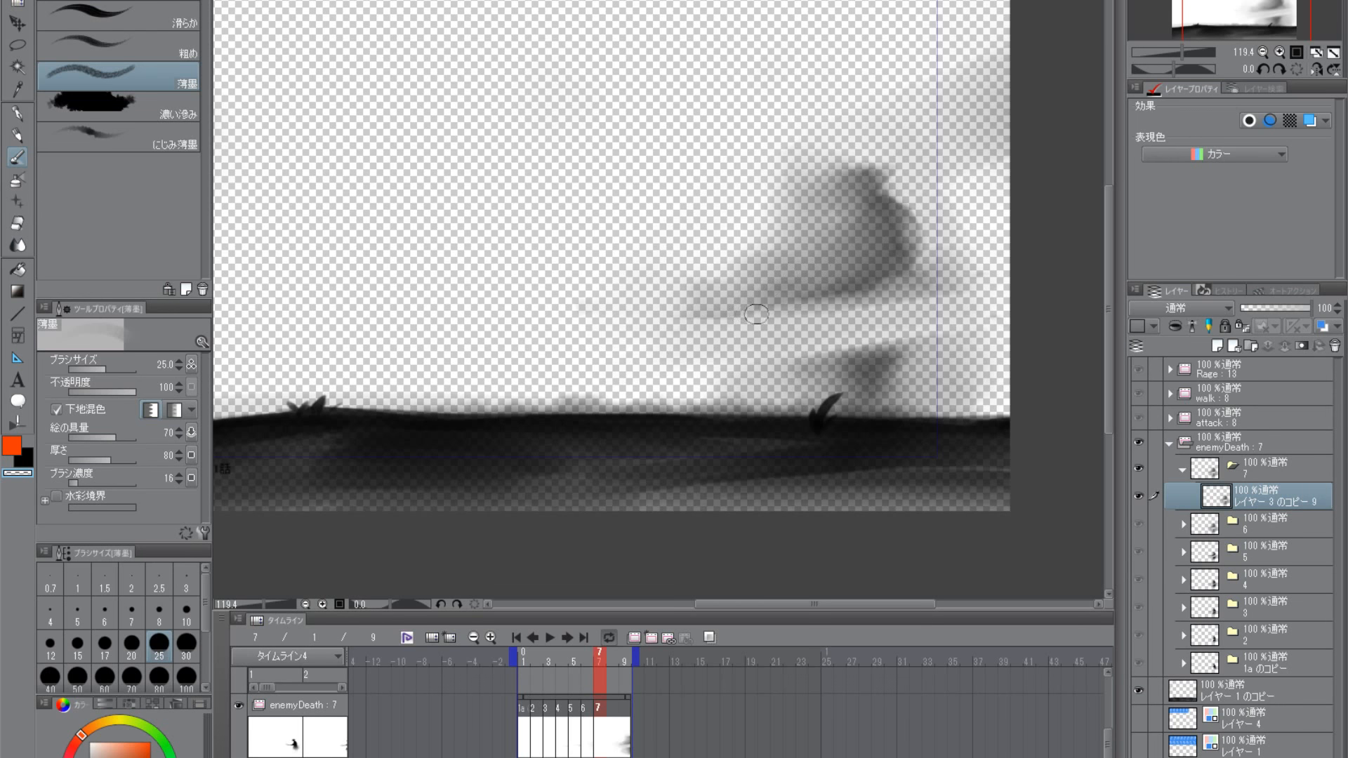
key(bracketright)
key(bracketright)
key(bracketright)
key(bracketright)
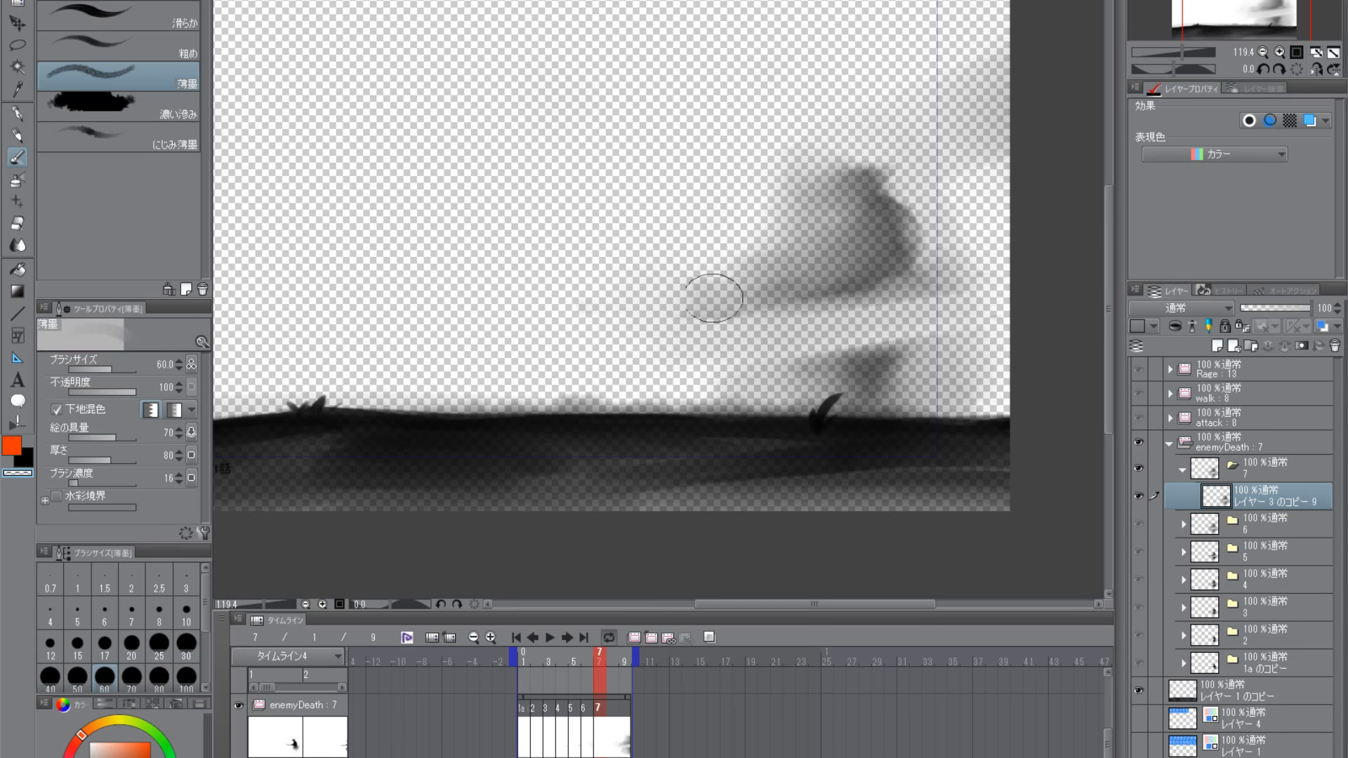
drag(805, 357, 787, 364)
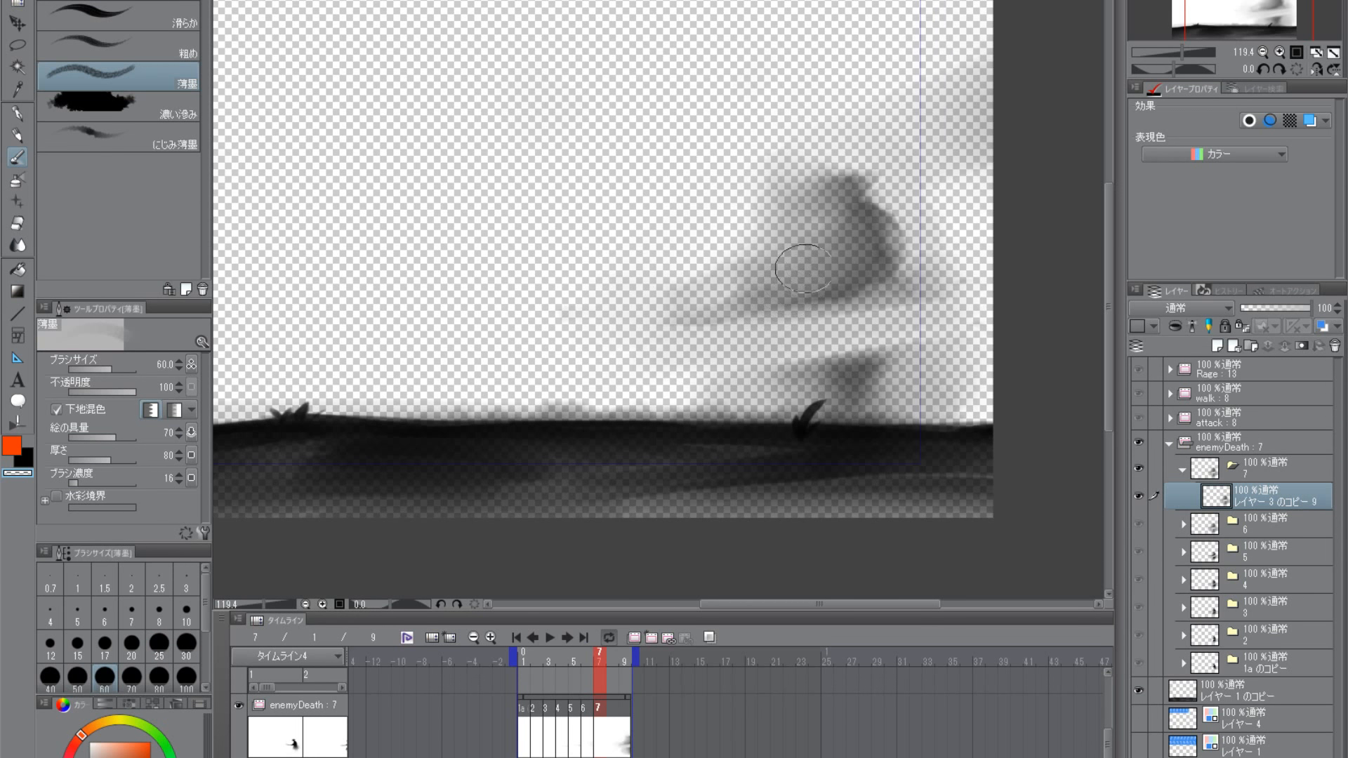
- Soften the outline of the upper body's head and back with the 薄墨 brush enlarged to sizes 80 and 120
key(bracketright)
key(bracketright)
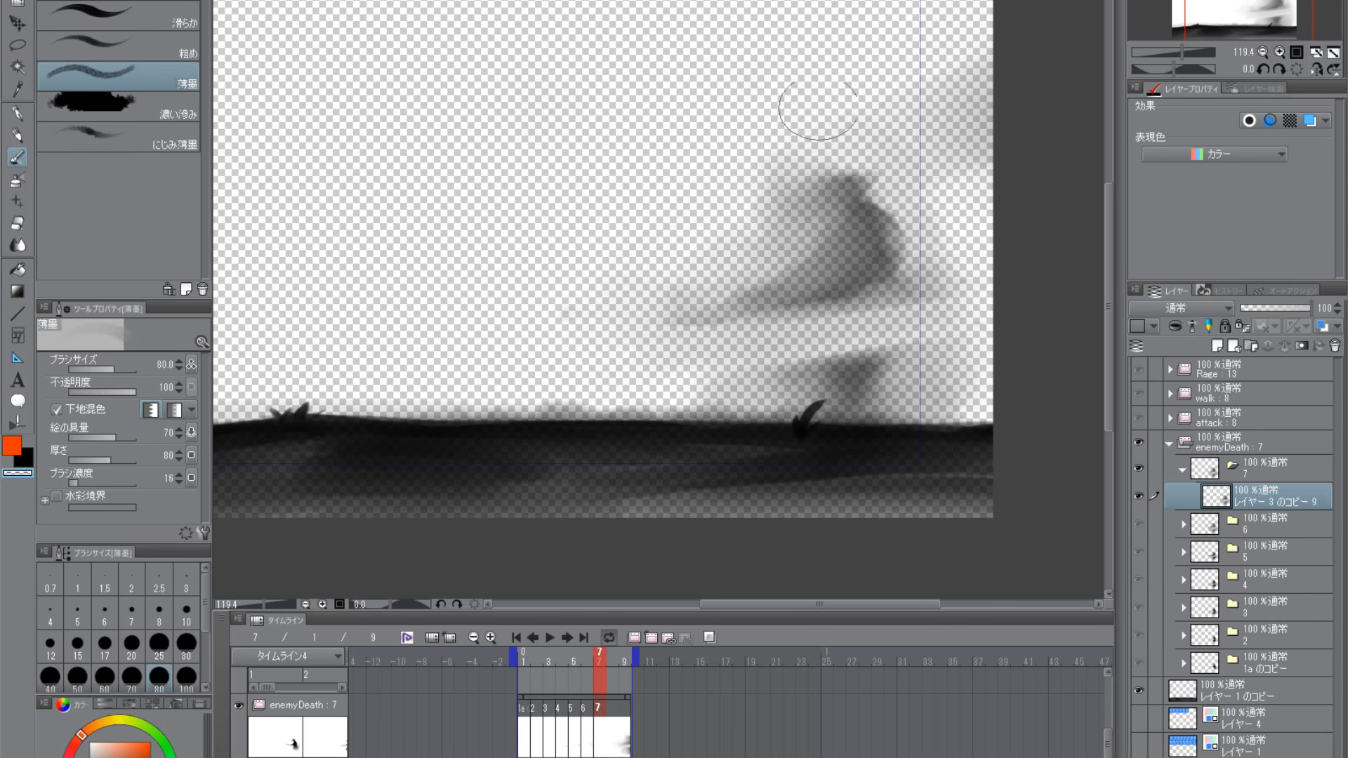
key(bracketright)
key(bracketright)
drag(867, 170, 896, 246)
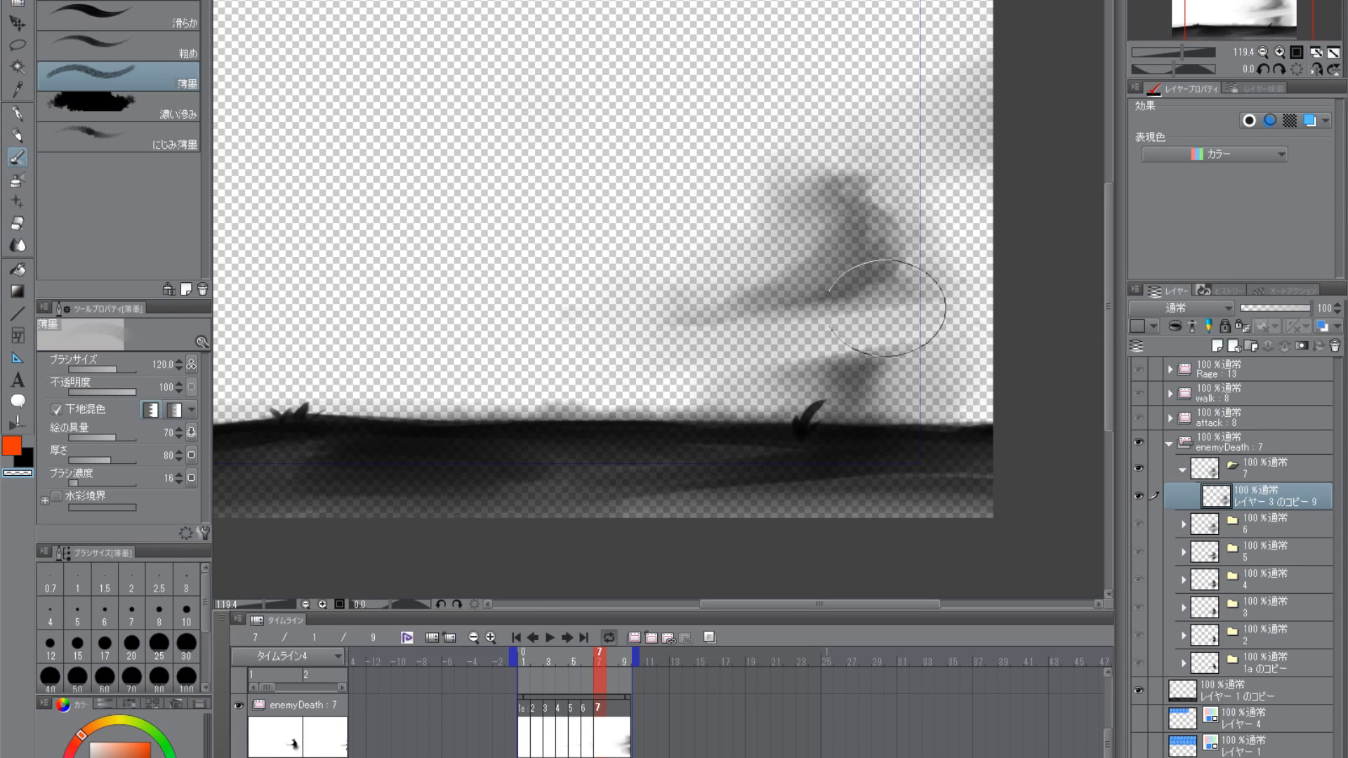
mouse_move(886, 307)
mouse_down()
mouse_move(755, 334)
mouse_move(771, 368)
mouse_move(750, 377)
mouse_move(803, 350)
mouse_move(912, 333)
mouse_move(942, 387)
mouse_move(883, 401)
mouse_move(896, 190)
mouse_move(786, 243)
mouse_move(680, 357)
mouse_move(694, 320)
mouse_move(791, 241)
mouse_move(781, 228)
mouse_move(803, 215)
mouse_move(785, 157)
mouse_move(781, 195)
mouse_move(836, 184)
mouse_move(892, 262)
mouse_move(763, 309)
mouse_move(925, 341)
mouse_move(819, 367)
mouse_move(855, 363)
mouse_move(892, 293)
mouse_up()
- Dissolve the torso and legs into broad smoke with large 薄墨 strokes, ending at brush size 100
key(bracketright)
key(bracketright)
key(bracketleft)
key(bracketright)
key(bracketright)
key(bracketleft)
key(bracketleft)
key(bracketleft)
key(bracketleft)
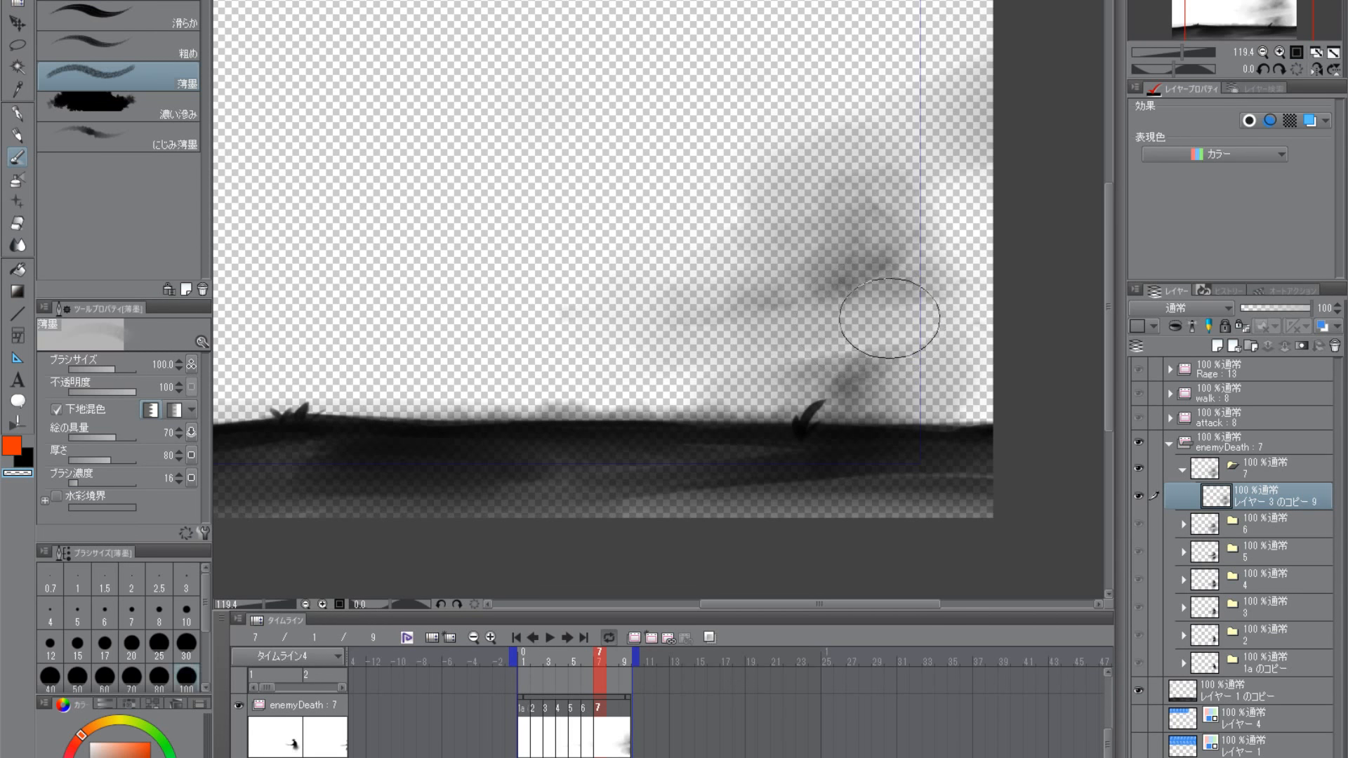
- Lighten the gap beneath the torso with the brush at size 70, and diffuse both halves further at size 150
key(bracketleft)
key(bracketleft)
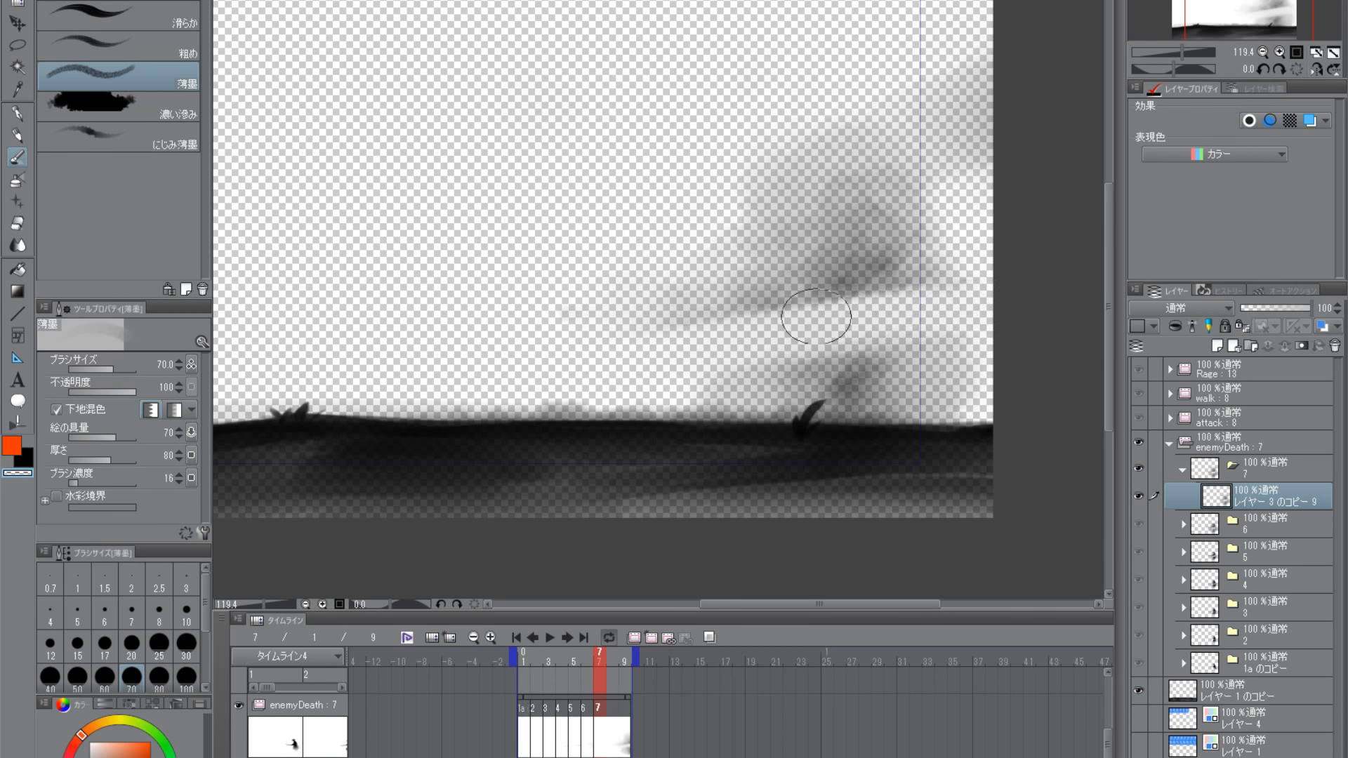
key(bracketright)
key(bracketright)
key(bracketright)
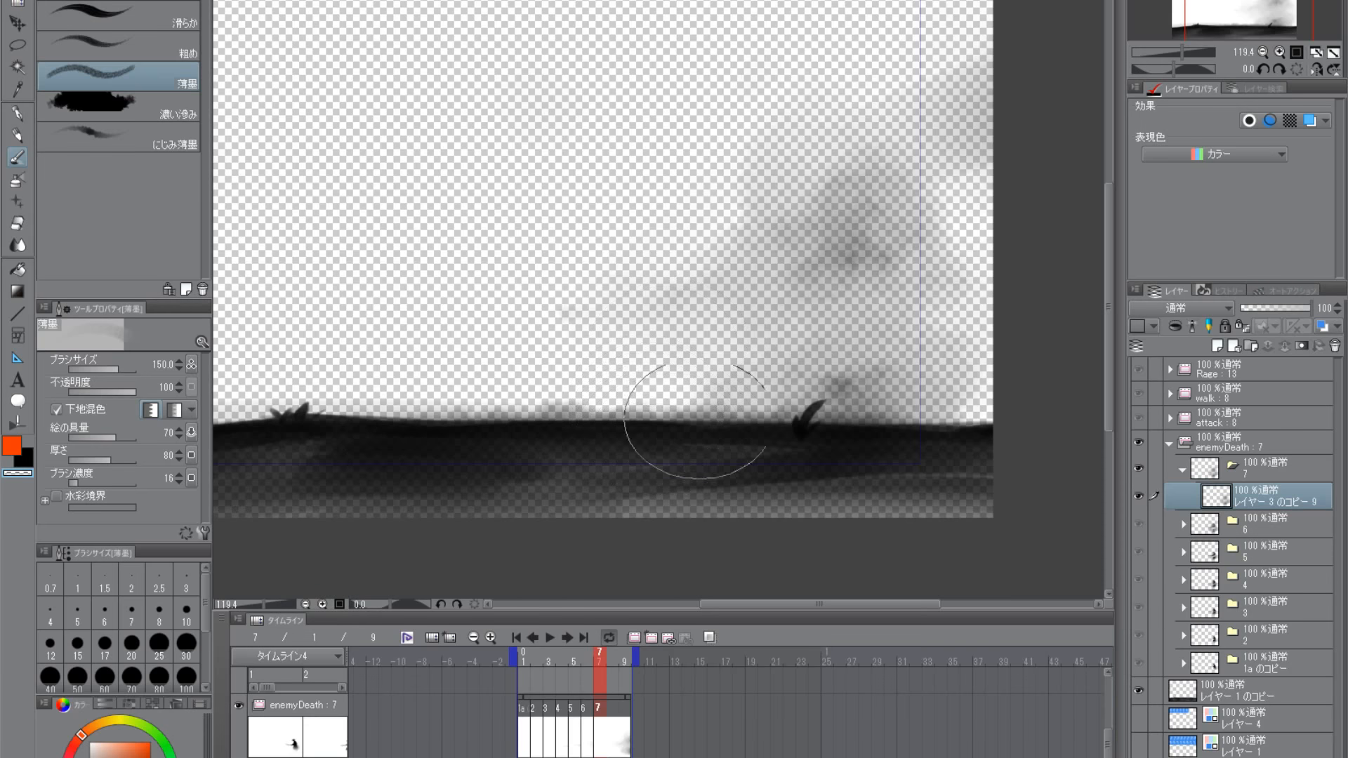
- Clear the gap between the upper and lower smoke clouds with transparent 薄墨 strokes at sizes 60 and 120
key(bracketright)
key(bracketleft)
key(bracketleft)
key(bracketleft)
key(bracketleft)
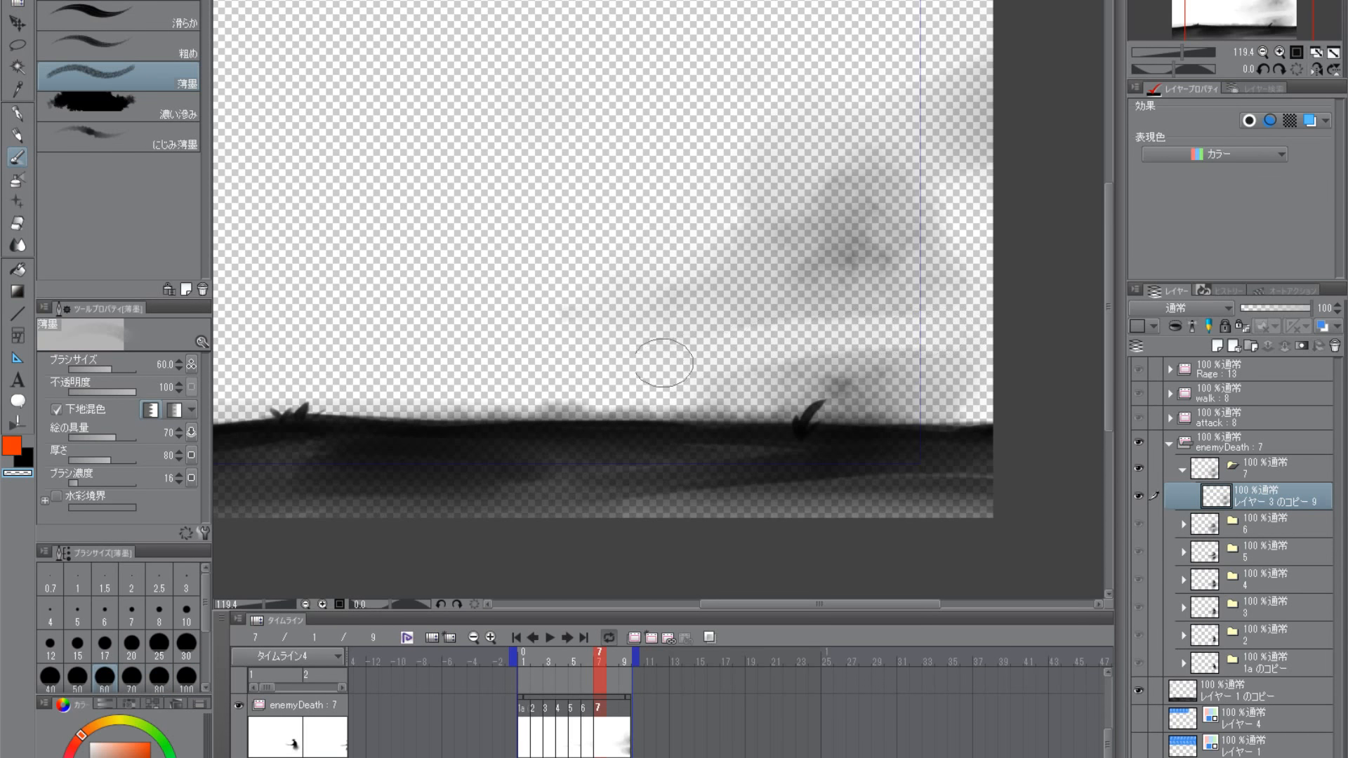
key(bracketright)
key(bracketright)
key(bracketright)
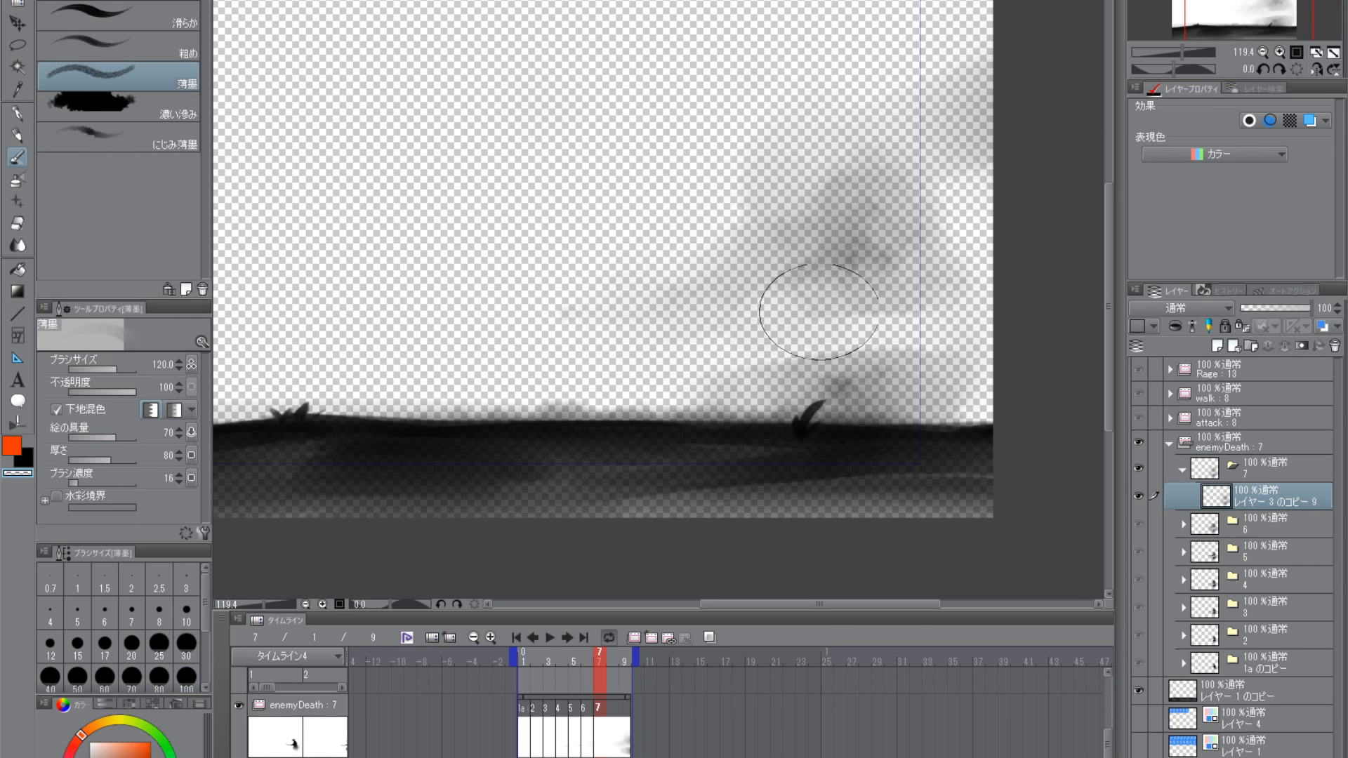
key(bracketright)
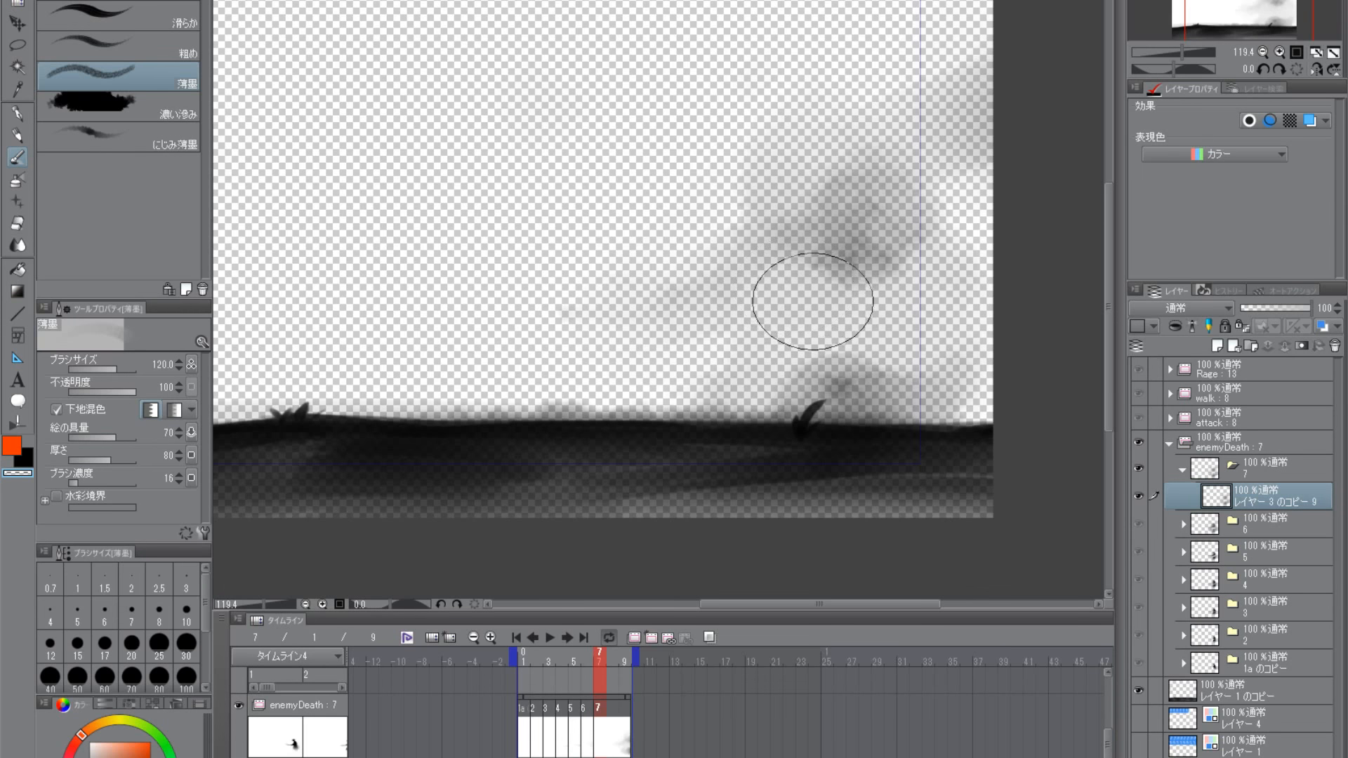
- Thin the smoke trail in front of the upper cloud and round off both clouds with strokes at sizes 80 and 120
key([)
key([)
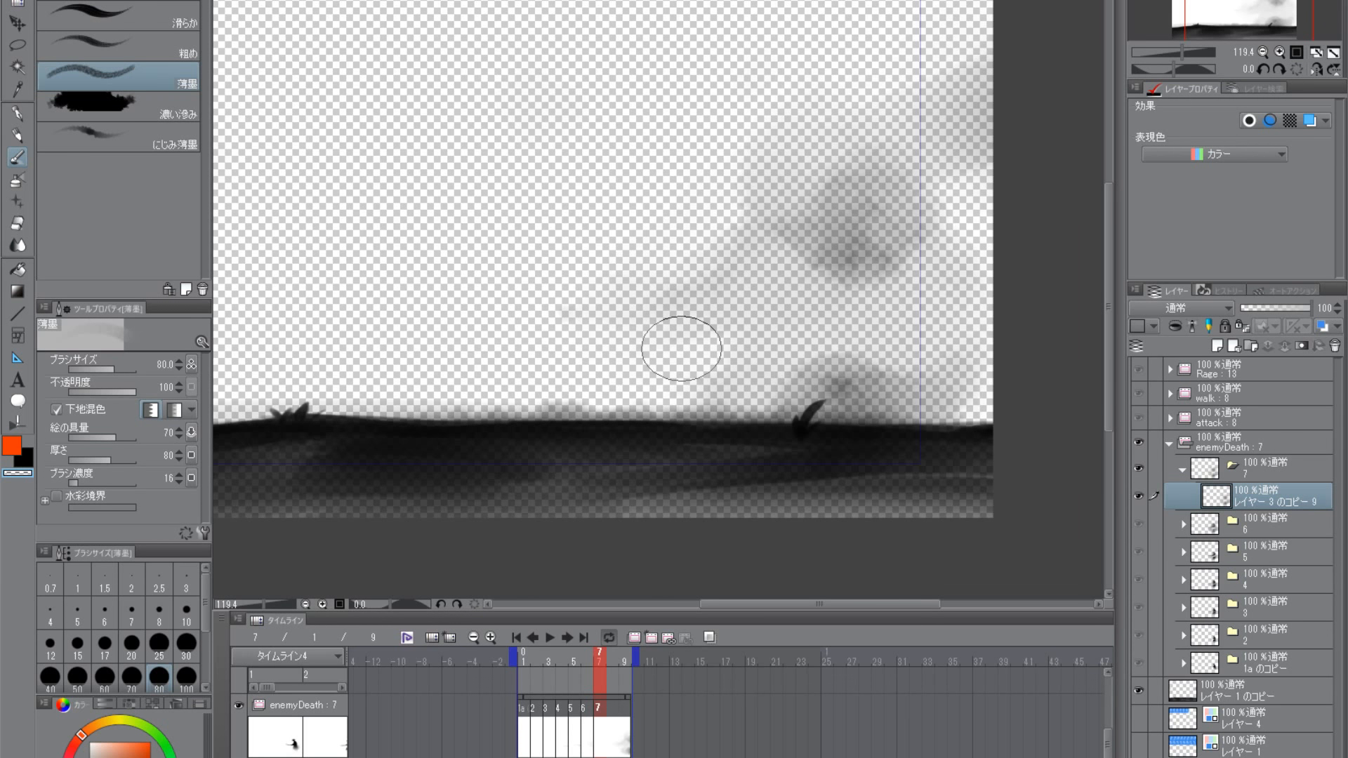
key(bracketright)
key(bracketright)
mouse_move(781, 285)
mouse_down()
mouse_move(791, 265)
mouse_move(774, 273)
mouse_up()
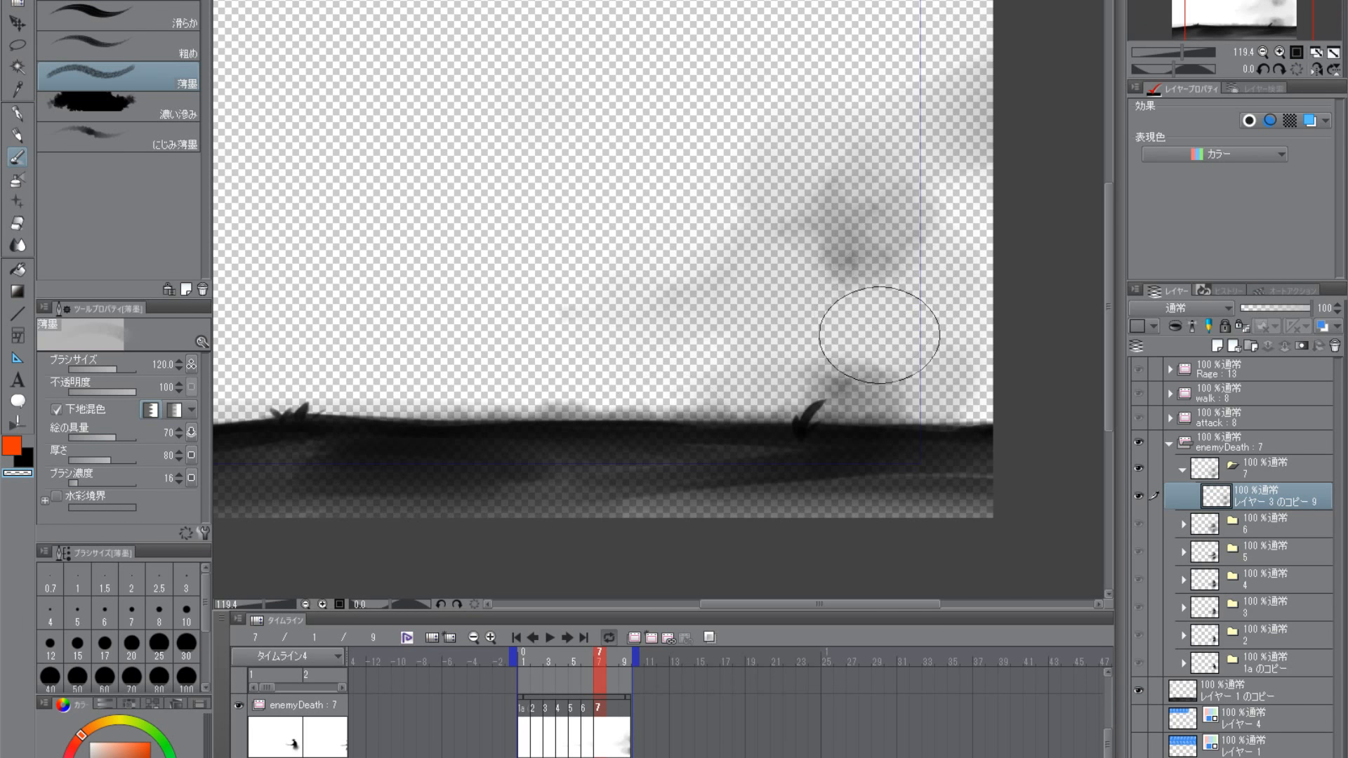
key(bracketleft)
key(bracketleft)
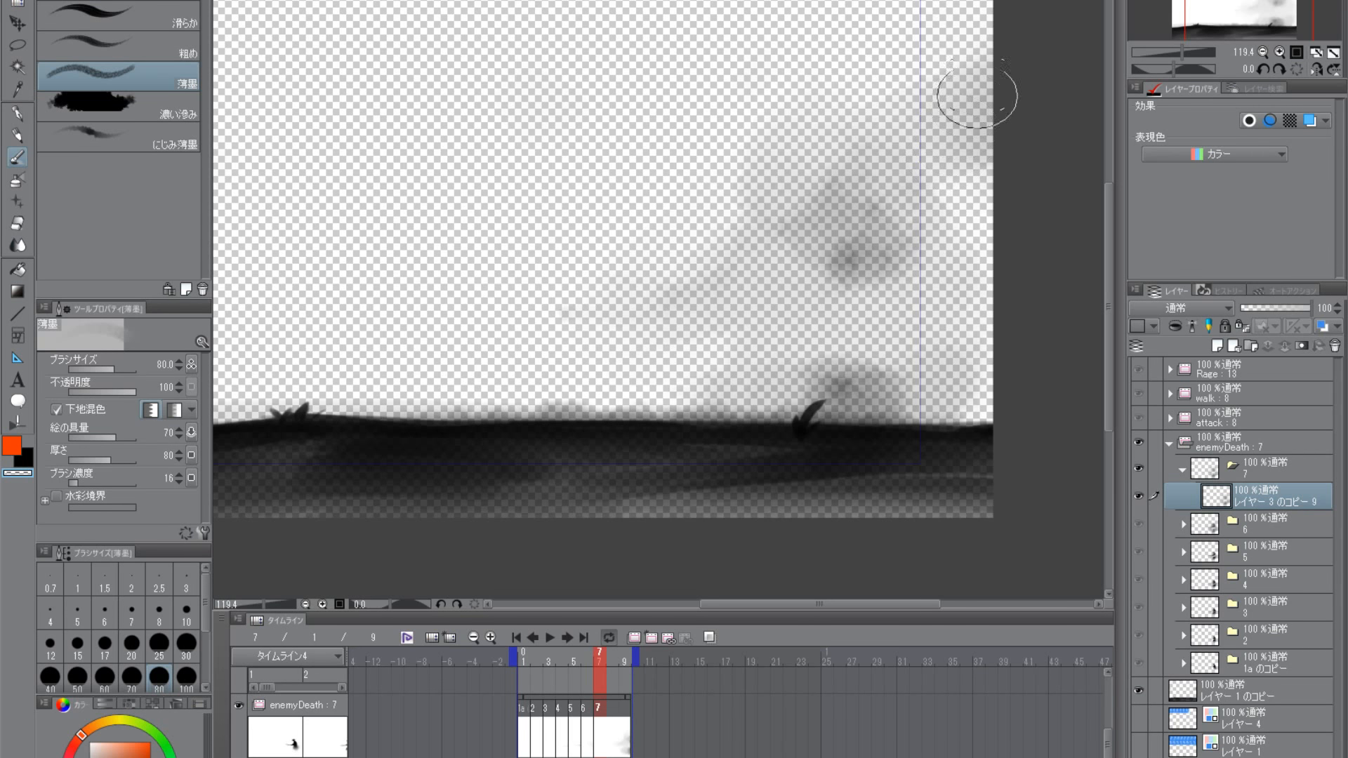
- Diffuse the upper smoke cloud and its surrounding haze with 薄墨 strokes at sizes 120 and 170
key(bracketright)
key(bracketright)
mouse_move(882, 146)
mouse_down()
mouse_move(851, 195)
mouse_move(827, 180)
mouse_up()
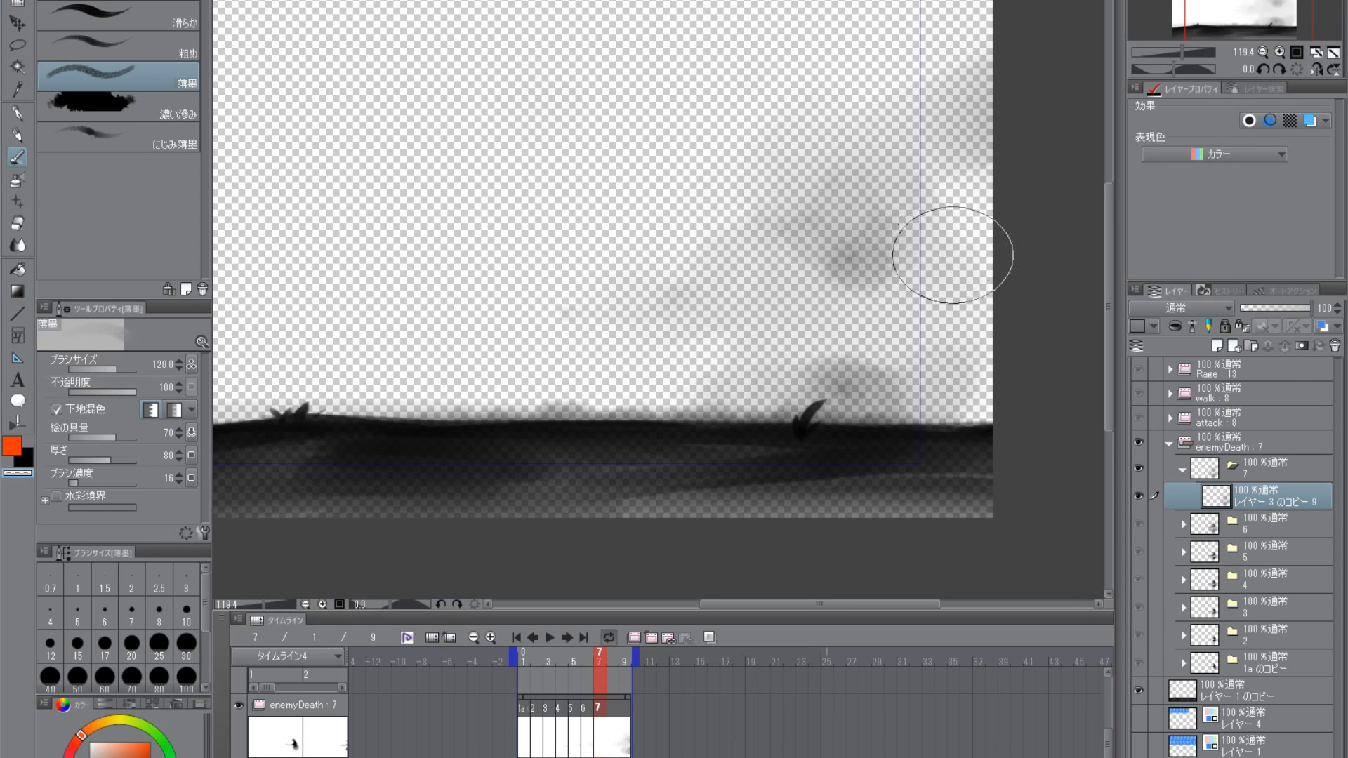
key(bracketright)
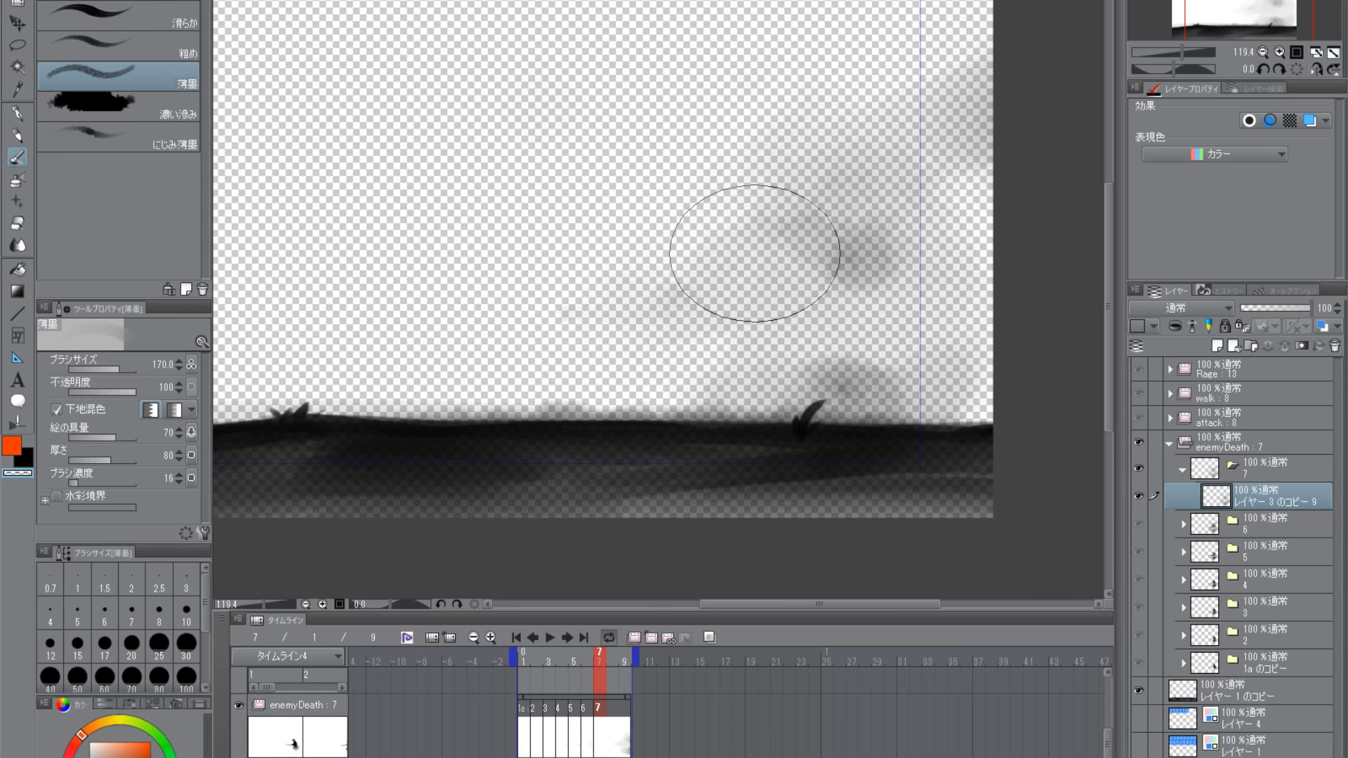
key(bracketleft)
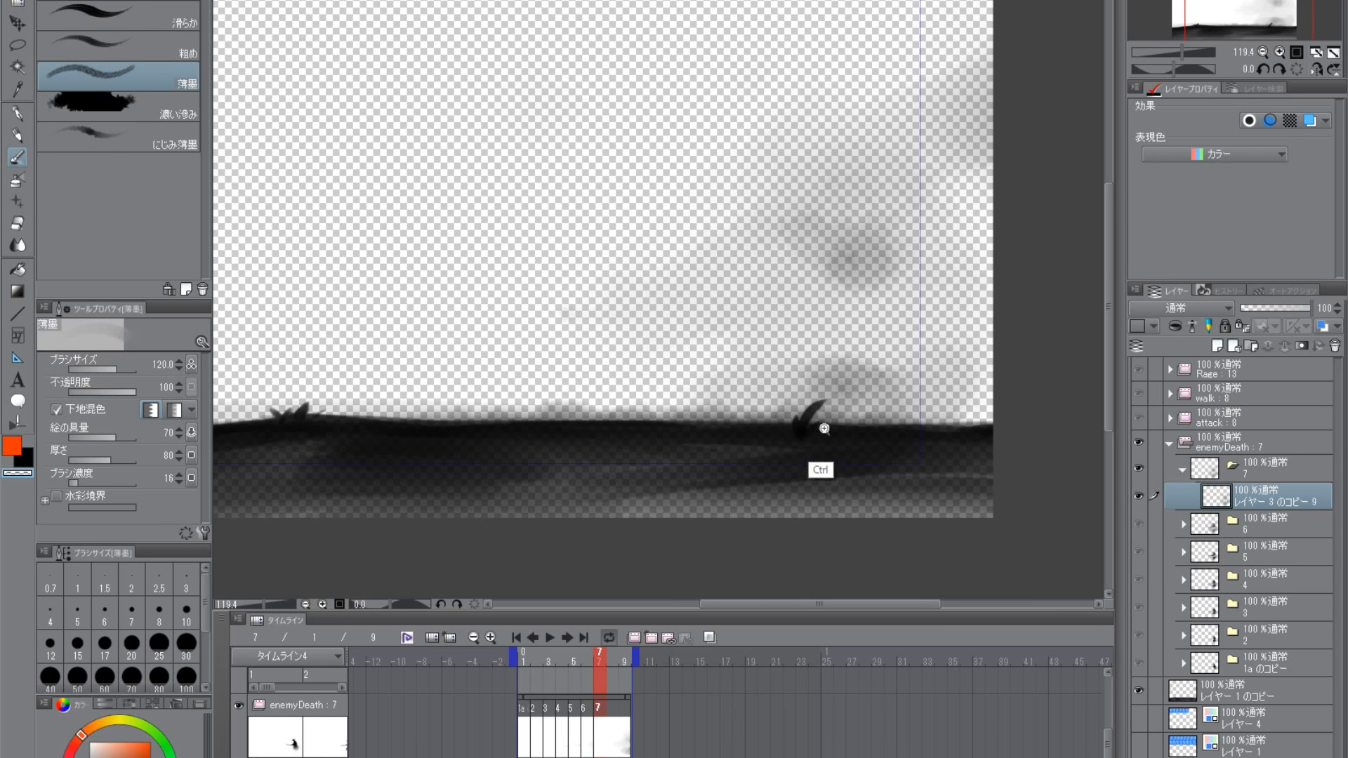
- Hide the ground layer レイヤー 1 のコピー and blur the smoke clouds of frame 7 with the 薄墨 brush at size 170
scroll(816, 466, down, 5)
scroll(790, 455, up, 3)
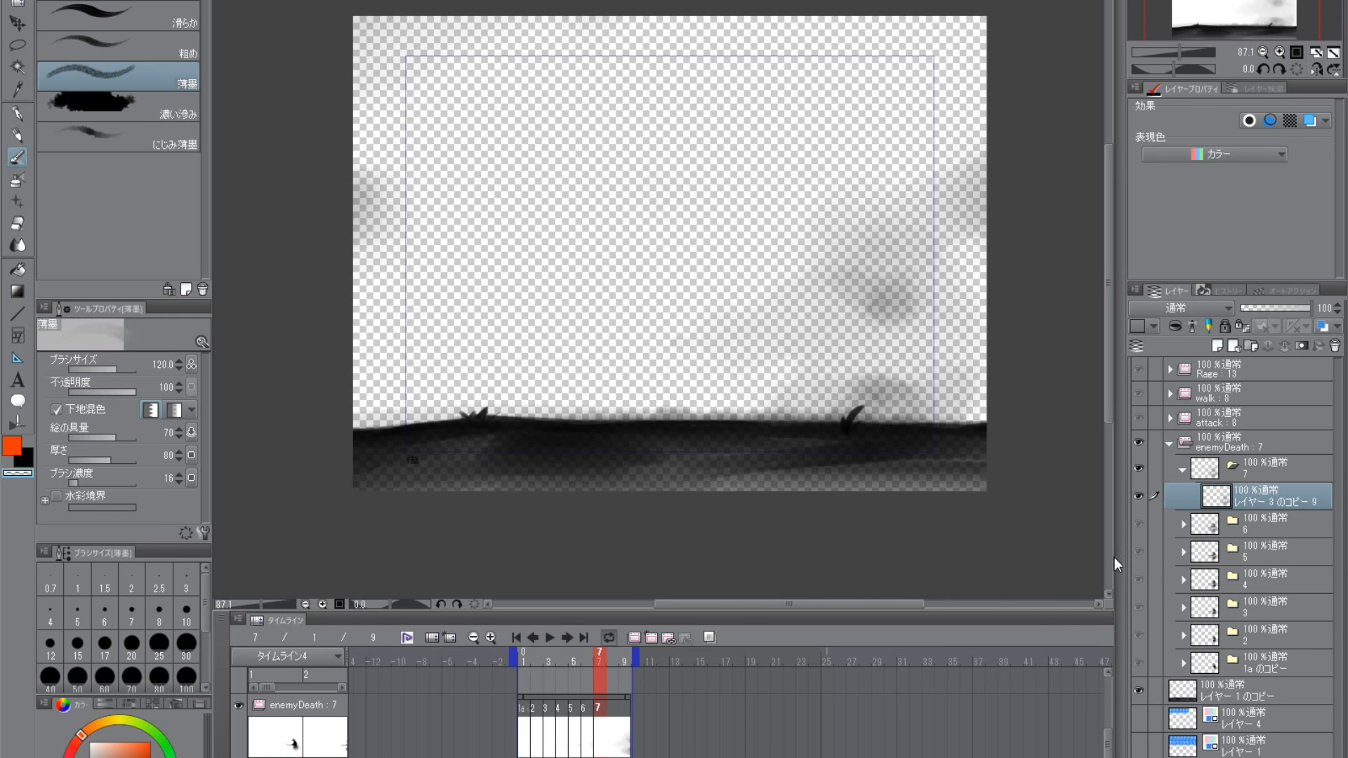
click(1137, 685)
drag(971, 522, 897, 502)
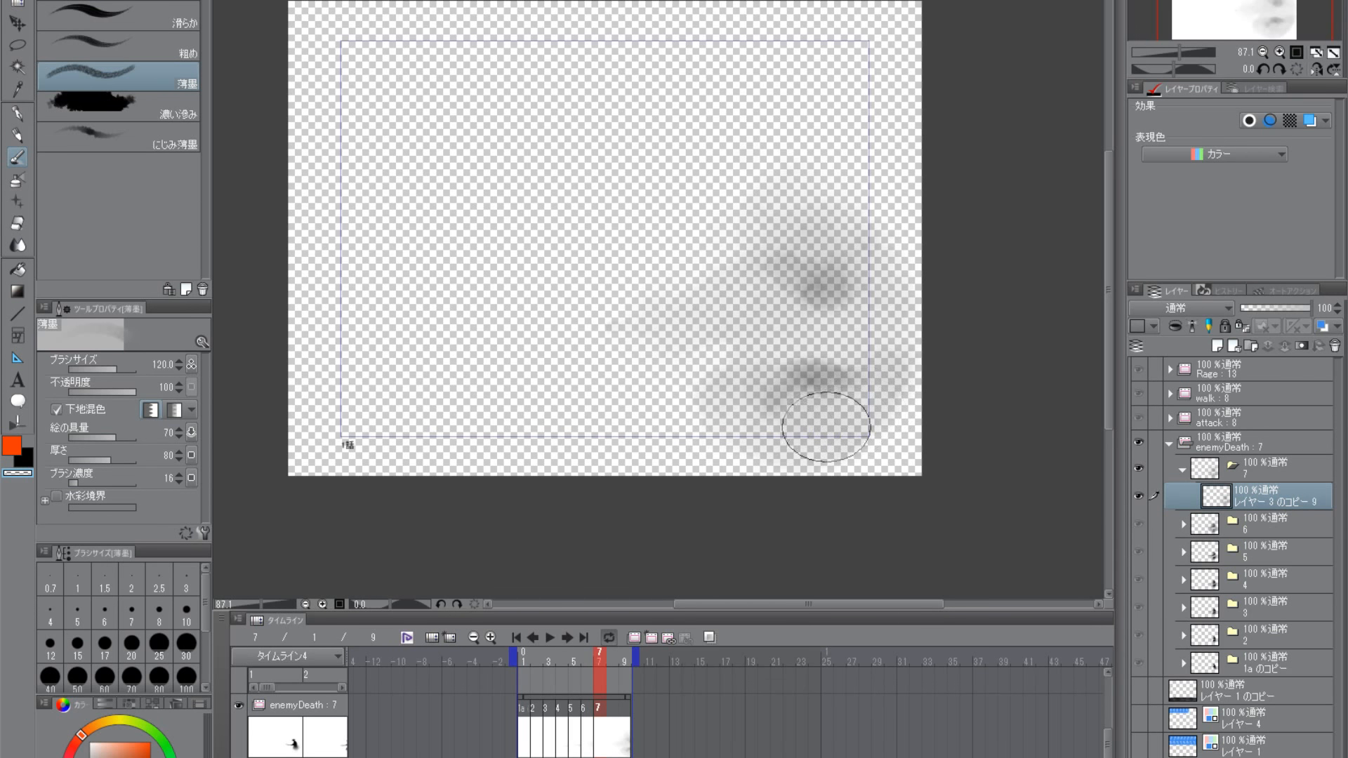
key(bracketright)
key(bracketright)
mouse_move(752, 423)
mouse_down()
mouse_move(774, 400)
mouse_move(818, 411)
mouse_move(883, 374)
mouse_up()
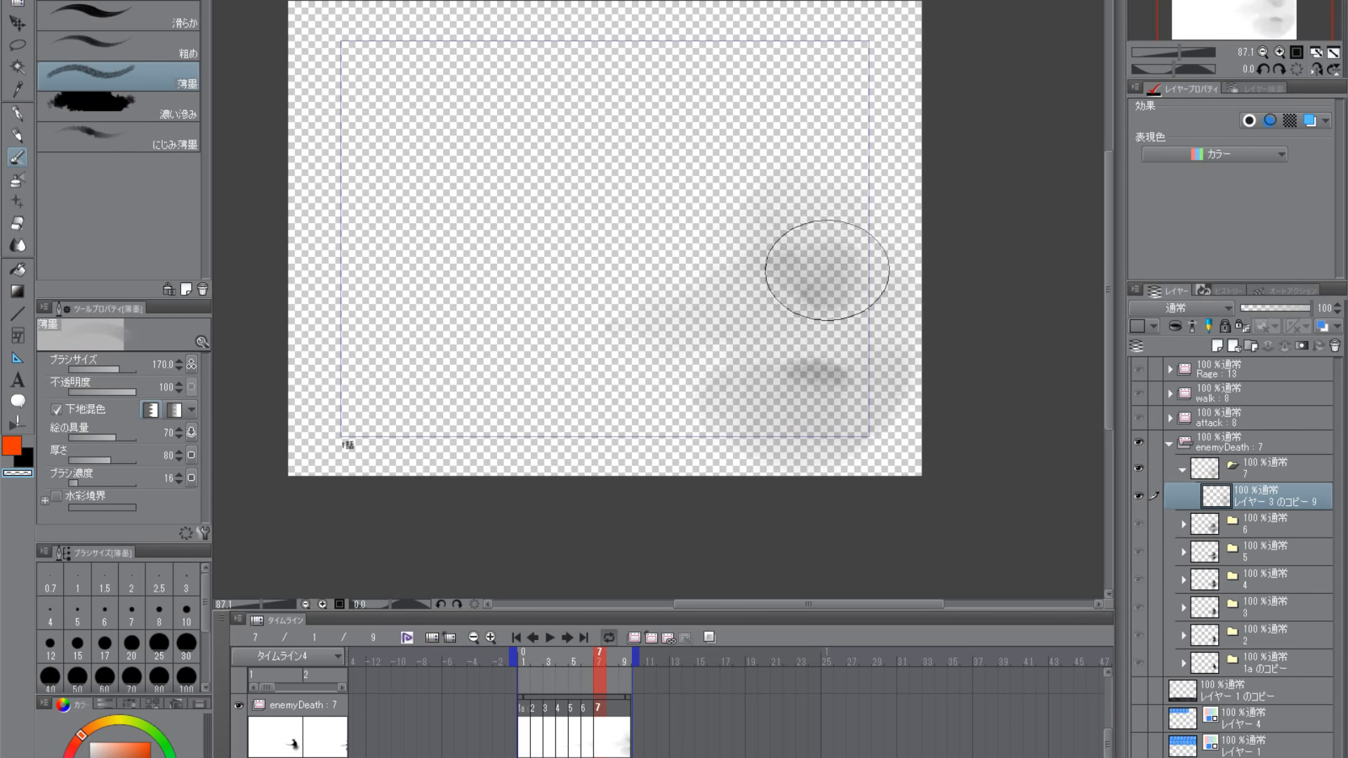
- Rework frame 7's smoke clouds with black 薄墨 strokes at sizes 170 and 100, softening the lower cloud's edges with transparent strokes
drag(799, 372, 742, 451)
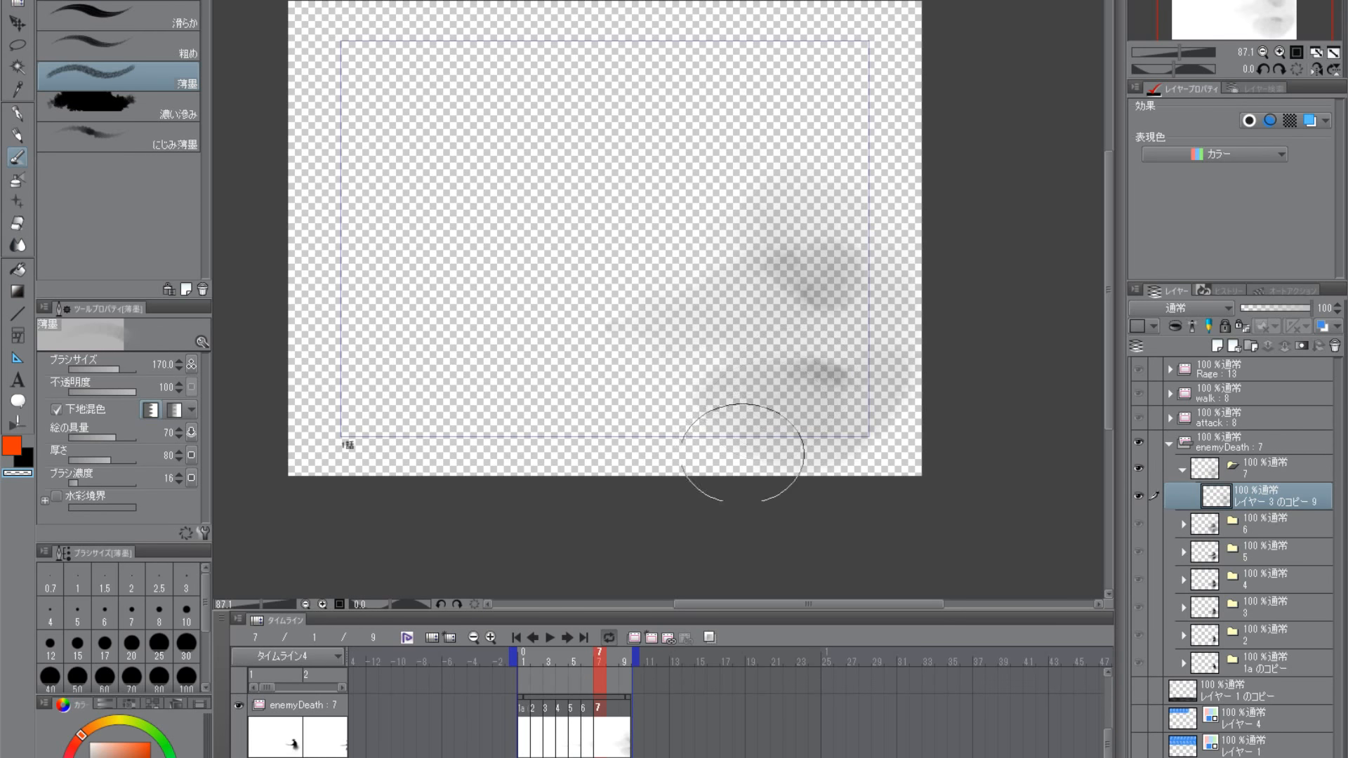
click(26, 460)
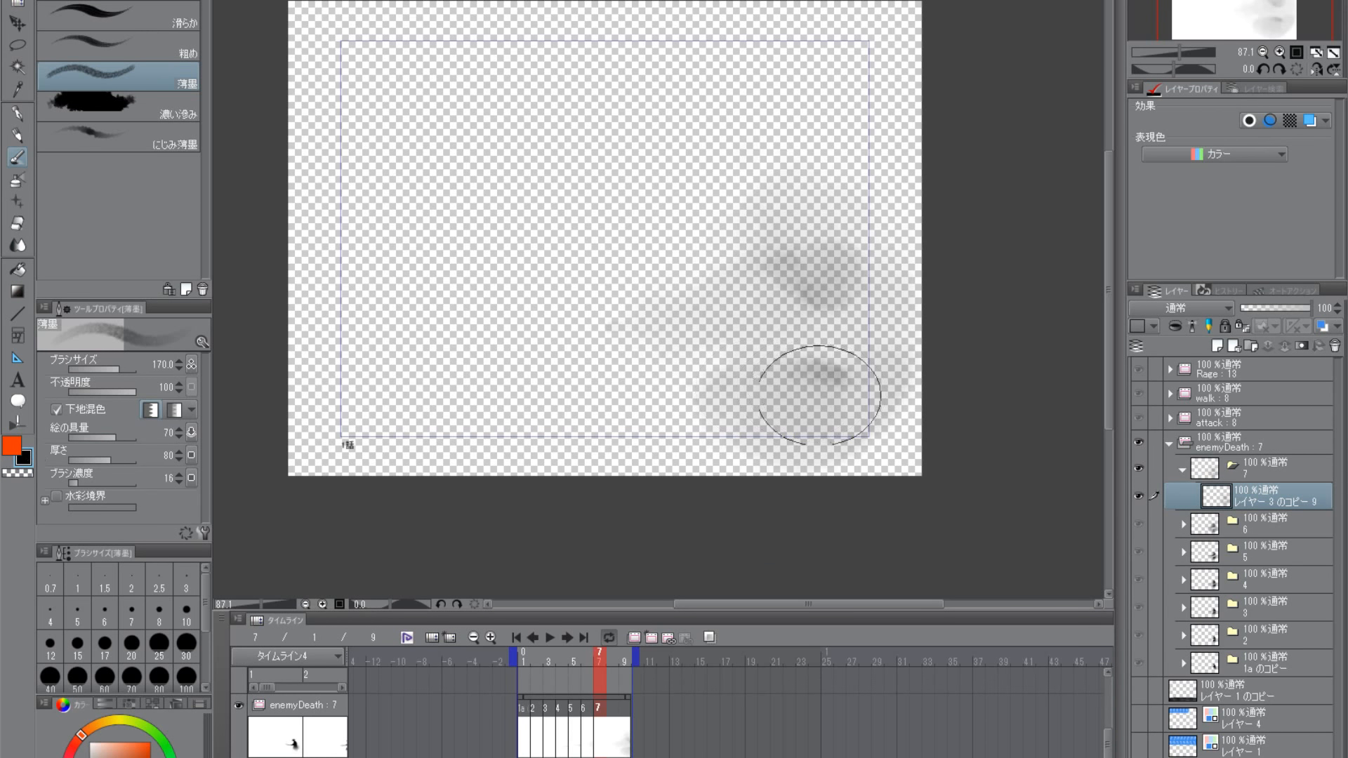
key(bracketleft)
key(bracketleft)
key(bracketleft)
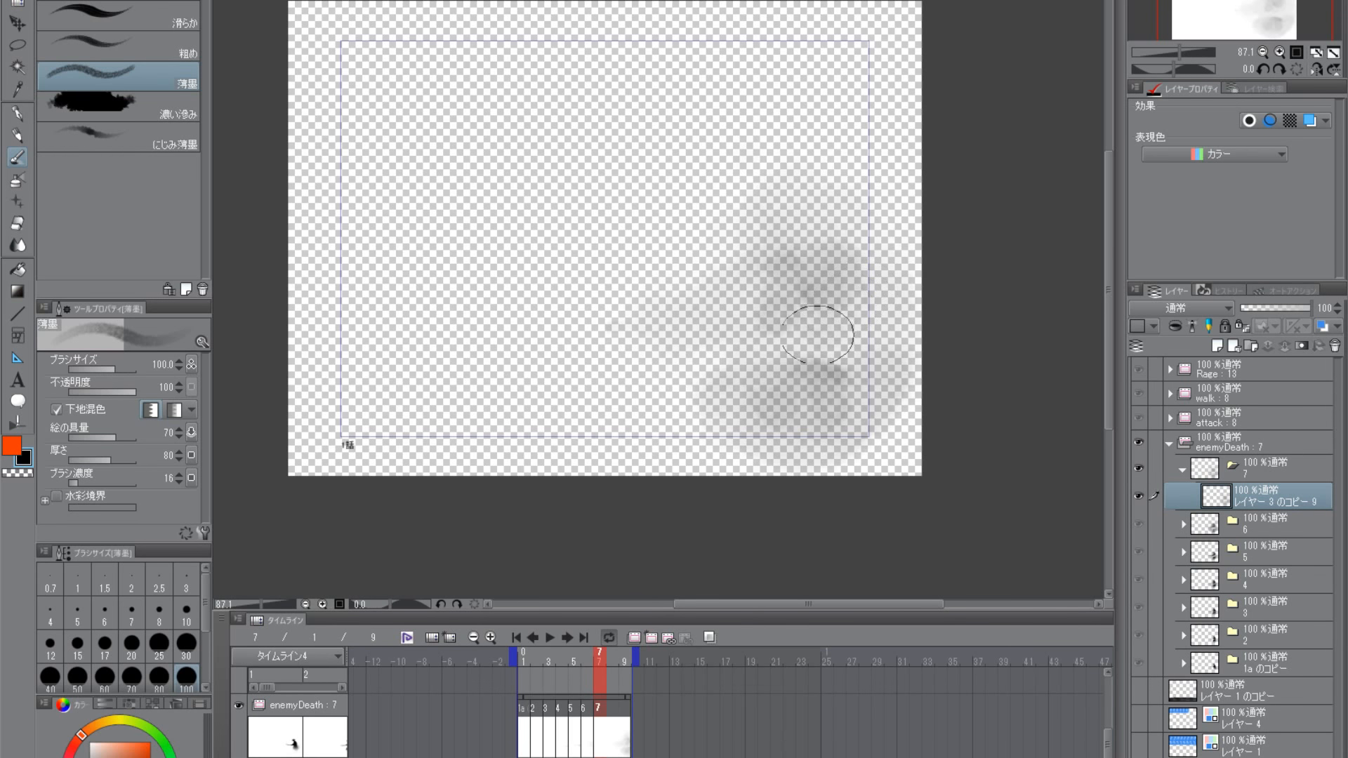
mouse_move(831, 206)
mouse_down()
mouse_move(762, 236)
mouse_move(747, 301)
mouse_up()
click(17, 473)
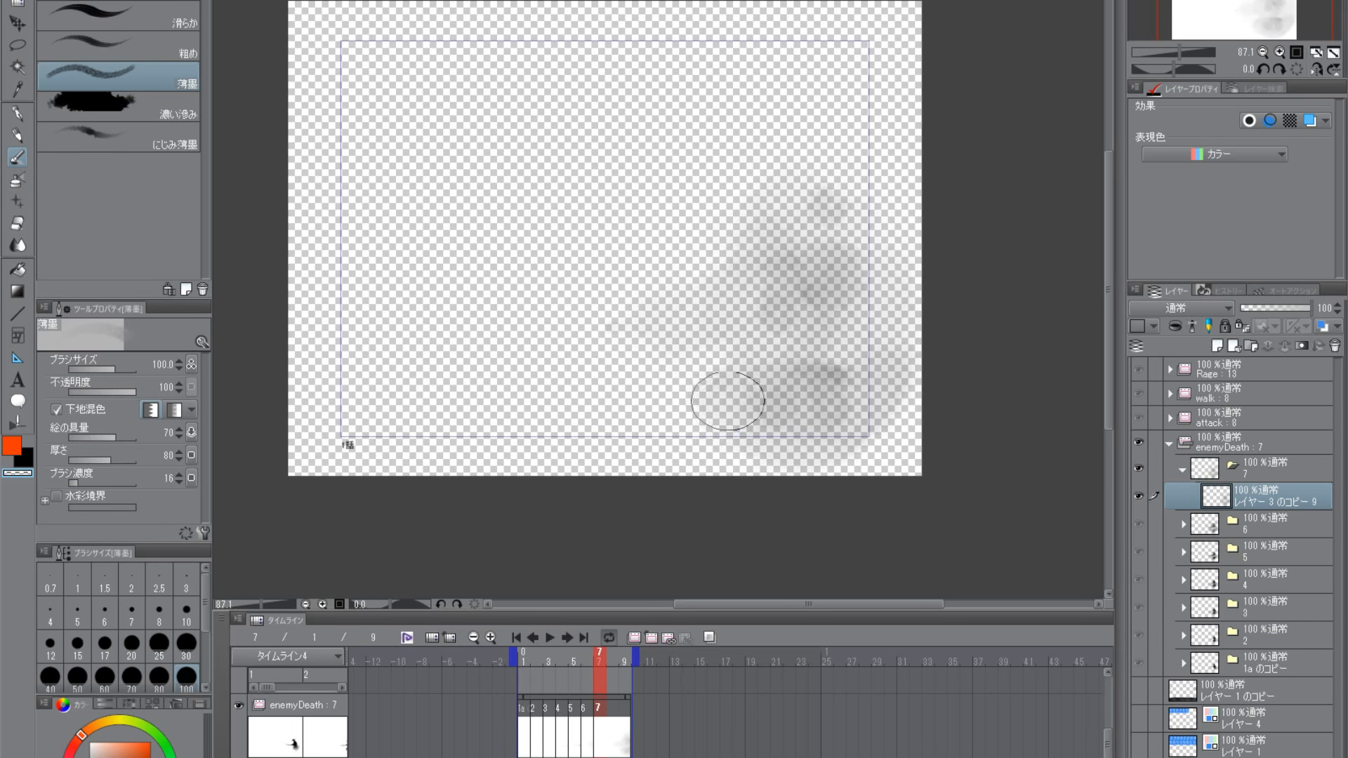
scroll(849, 437, down, 1)
drag(840, 461, 858, 415)
- Scrub the enemyDeath animation back to frame 1 and look through the available timelines and animation tracks
mouse_move(583, 657)
mouse_down()
mouse_move(516, 659)
mouse_move(631, 657)
mouse_move(515, 672)
mouse_move(505, 660)
mouse_up()
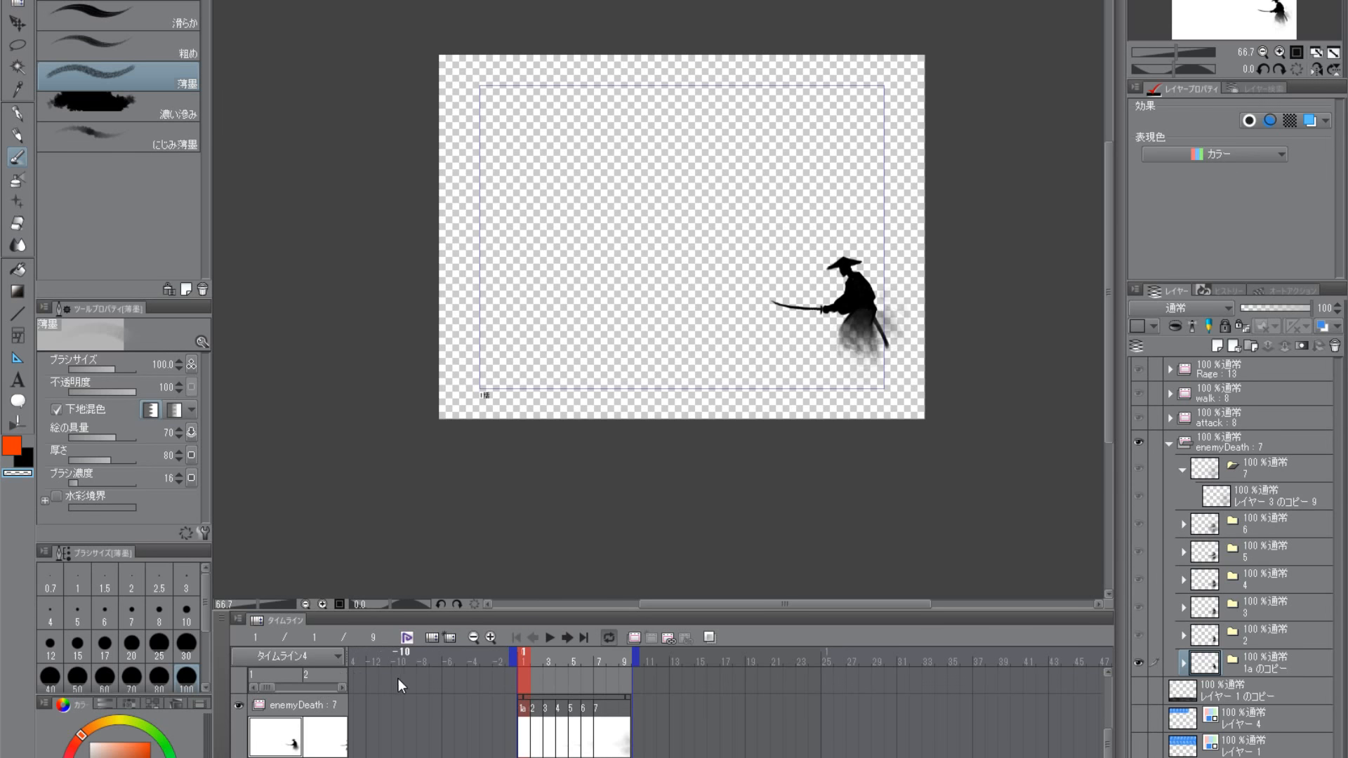
scroll(398, 679, up, 2)
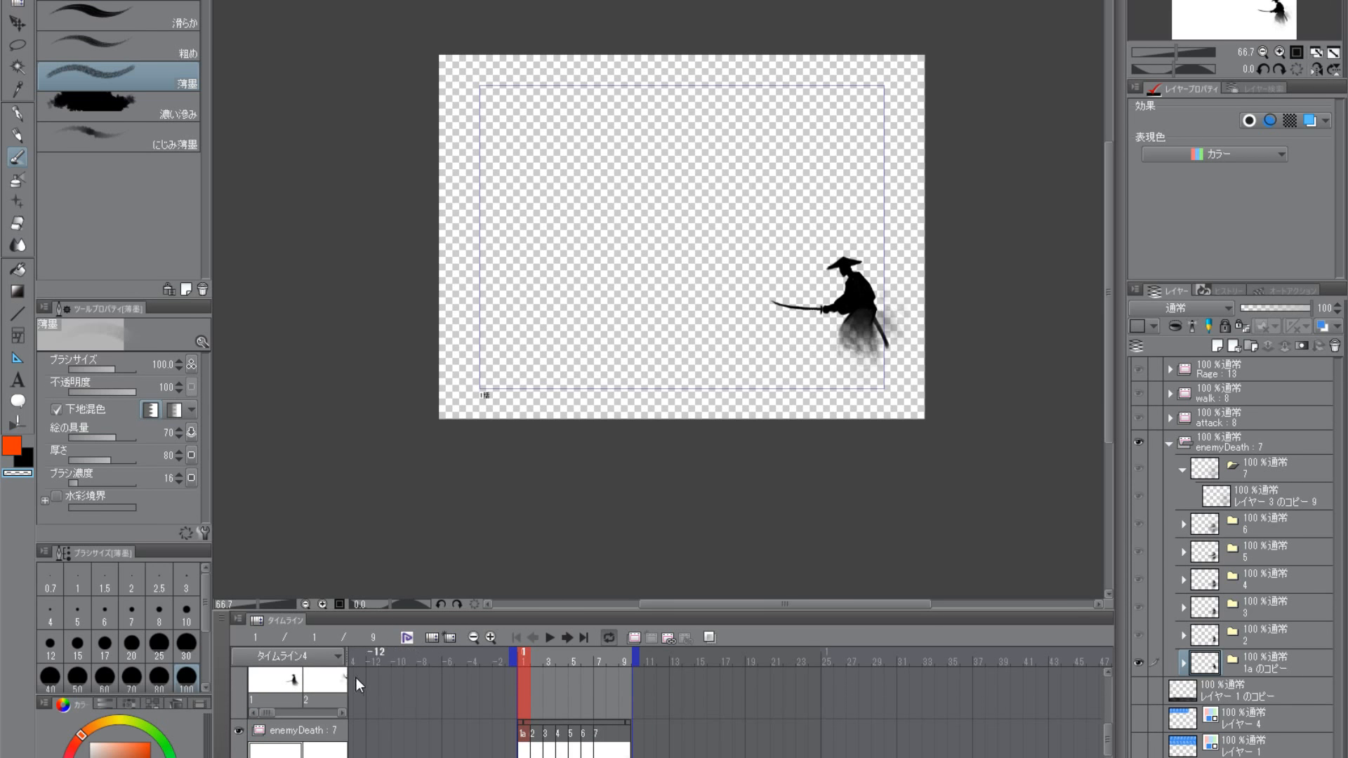
click(334, 657)
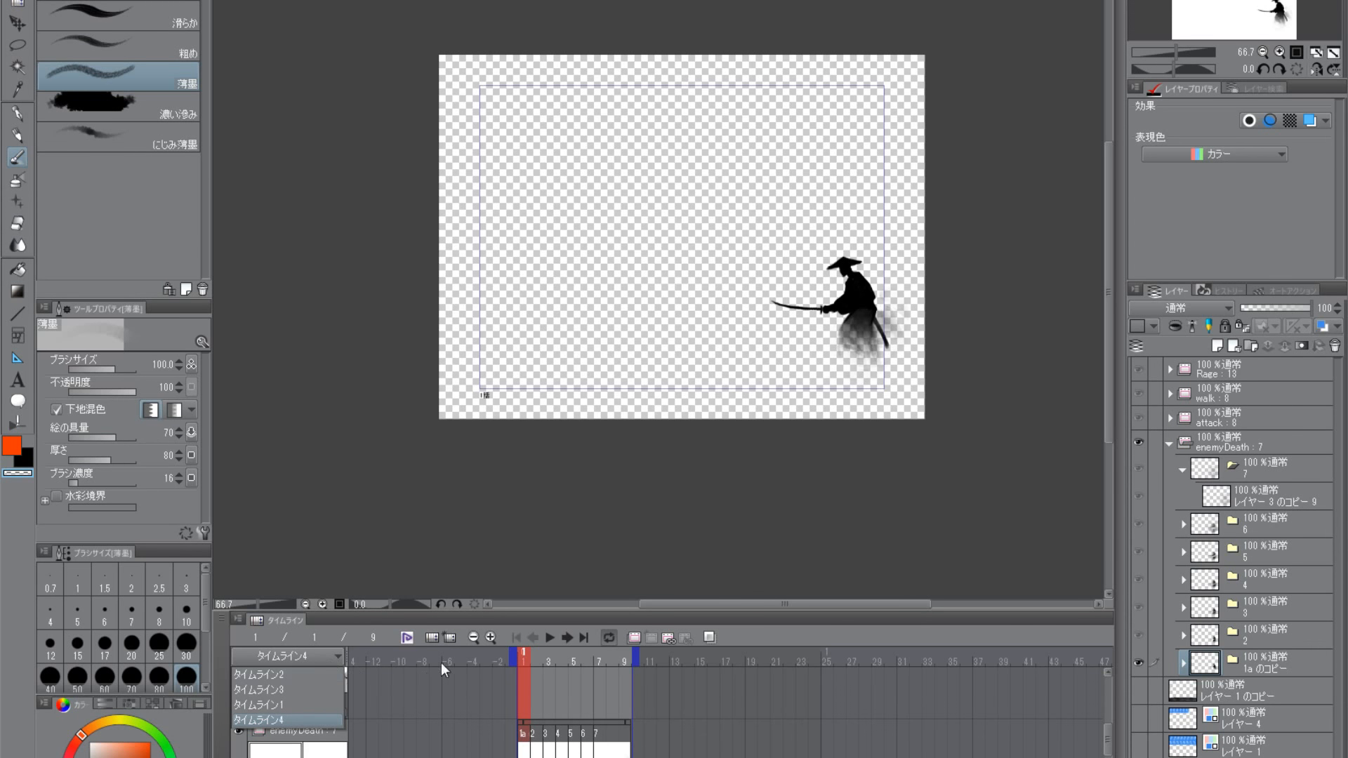
click(663, 620)
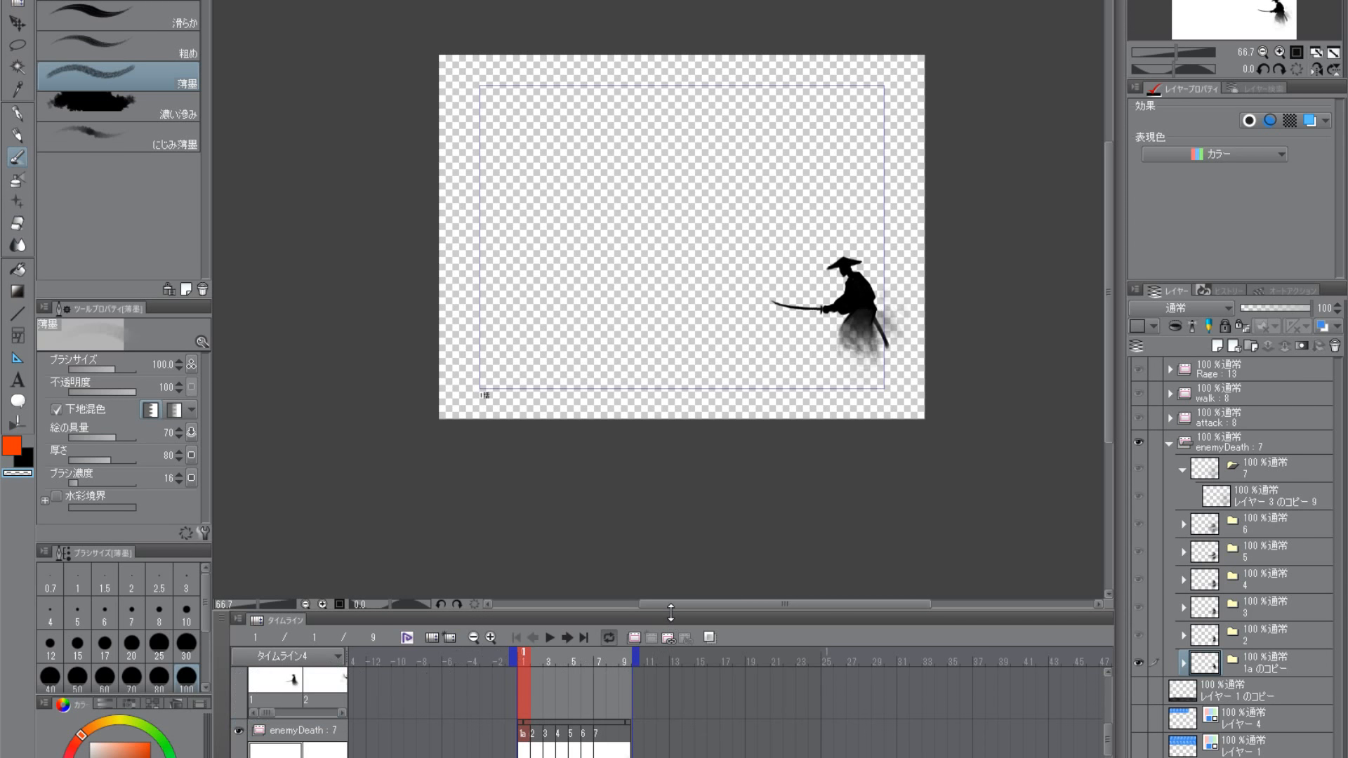
click(335, 659)
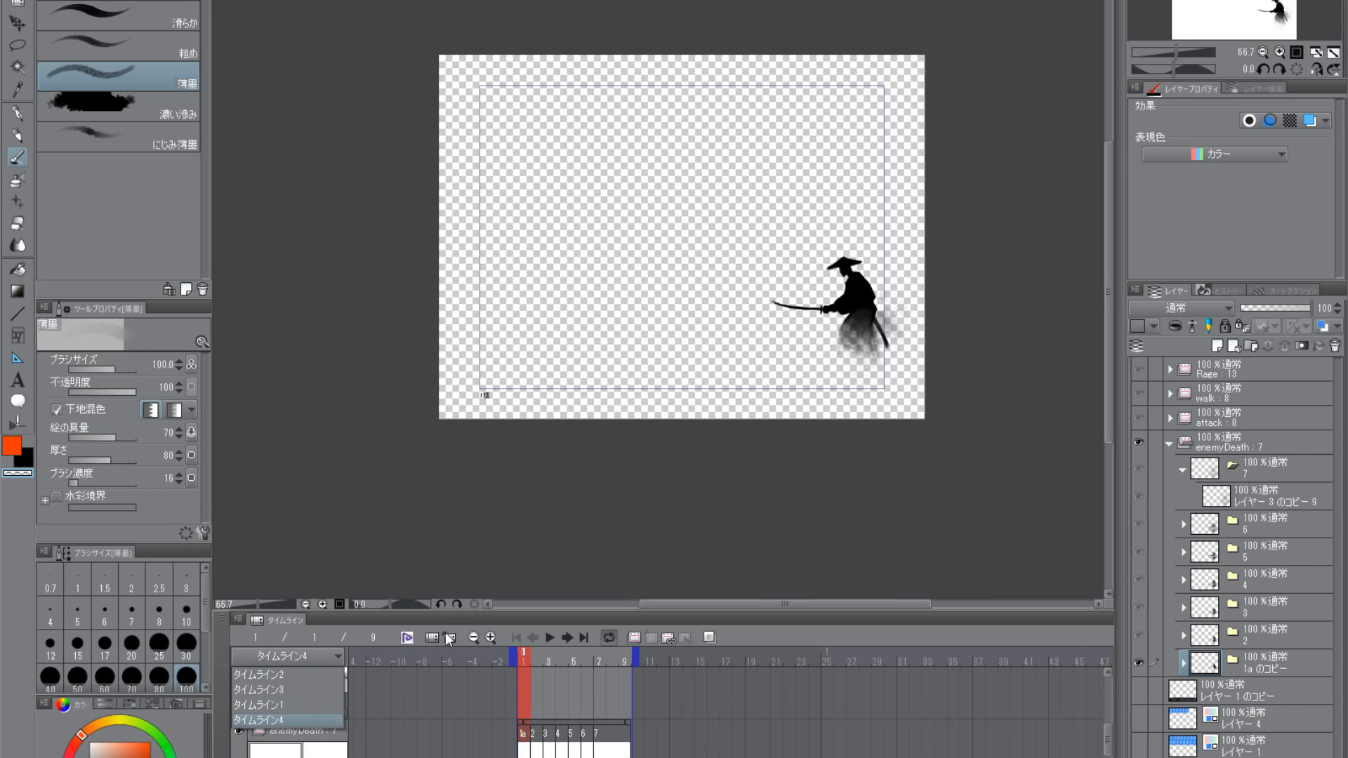
click(486, 615)
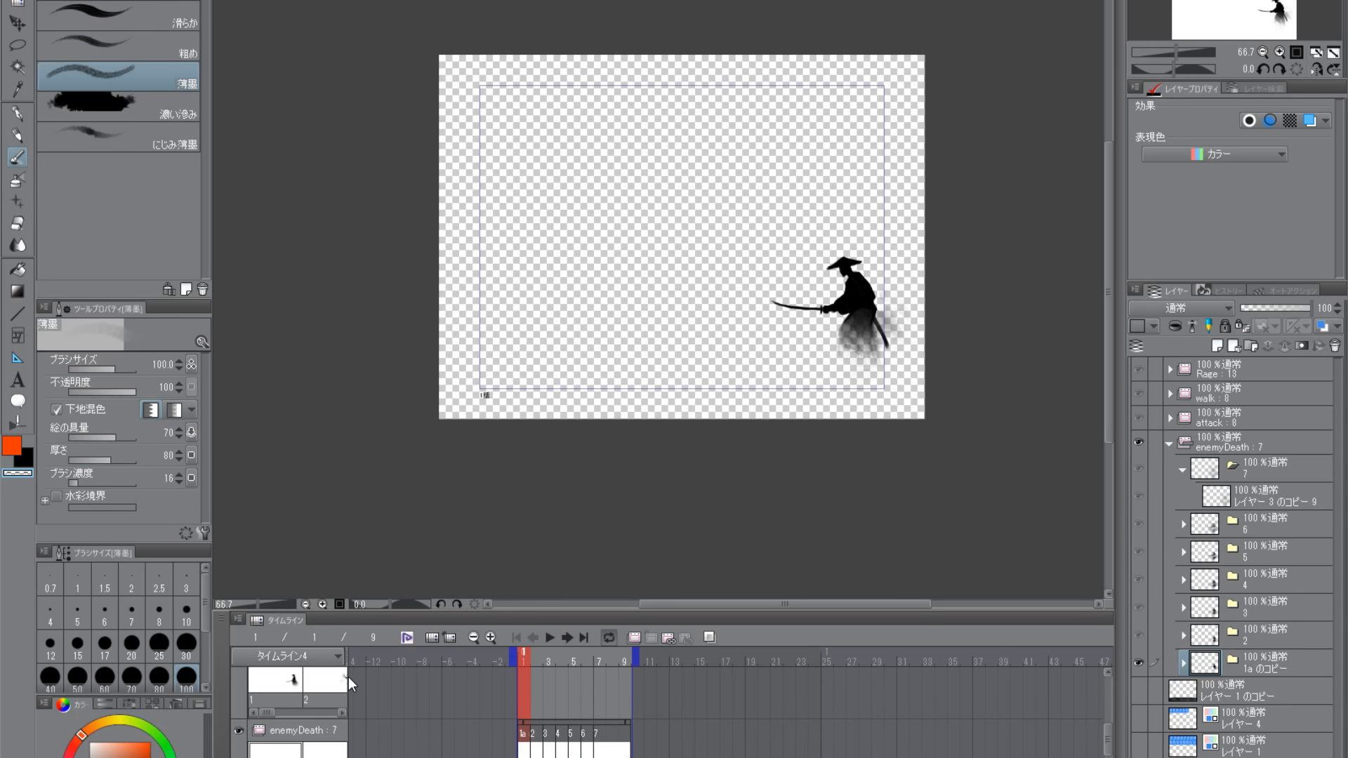
scroll(398, 712, up, 2)
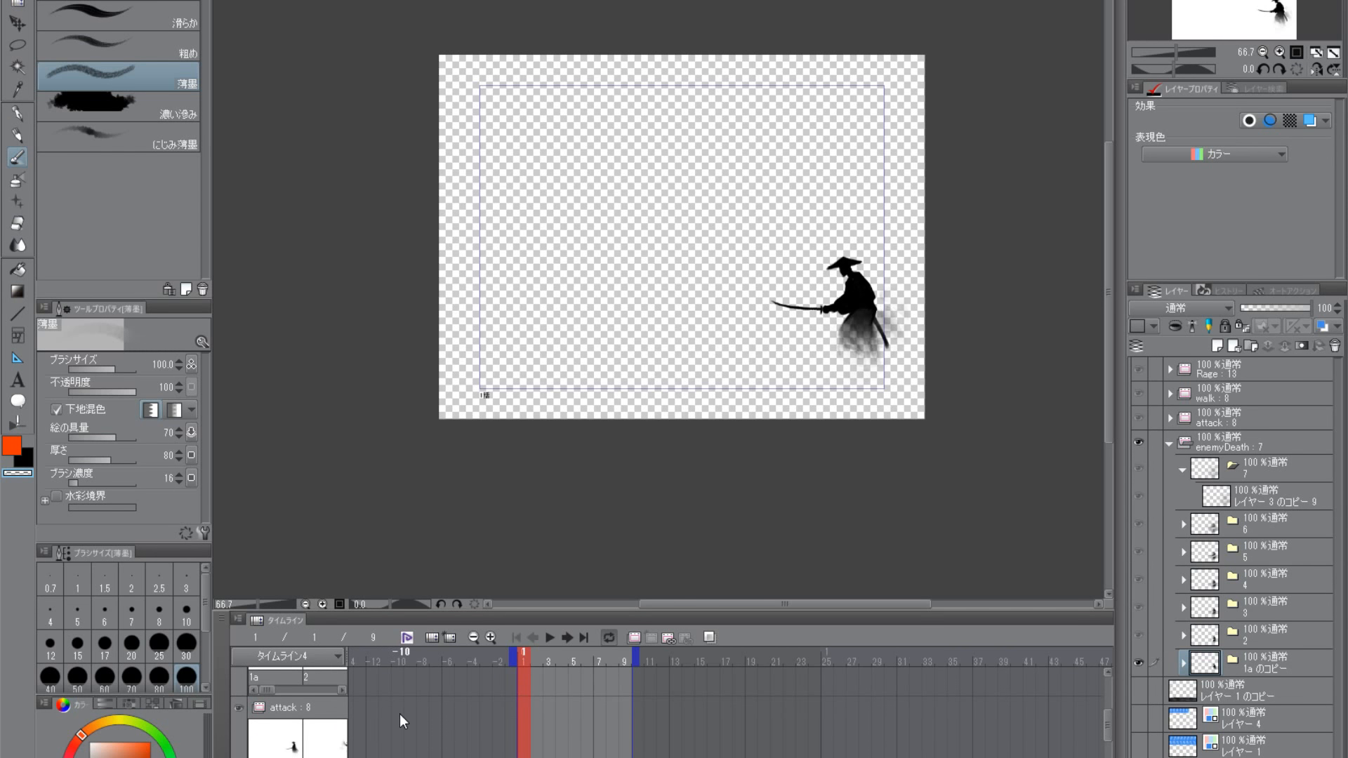